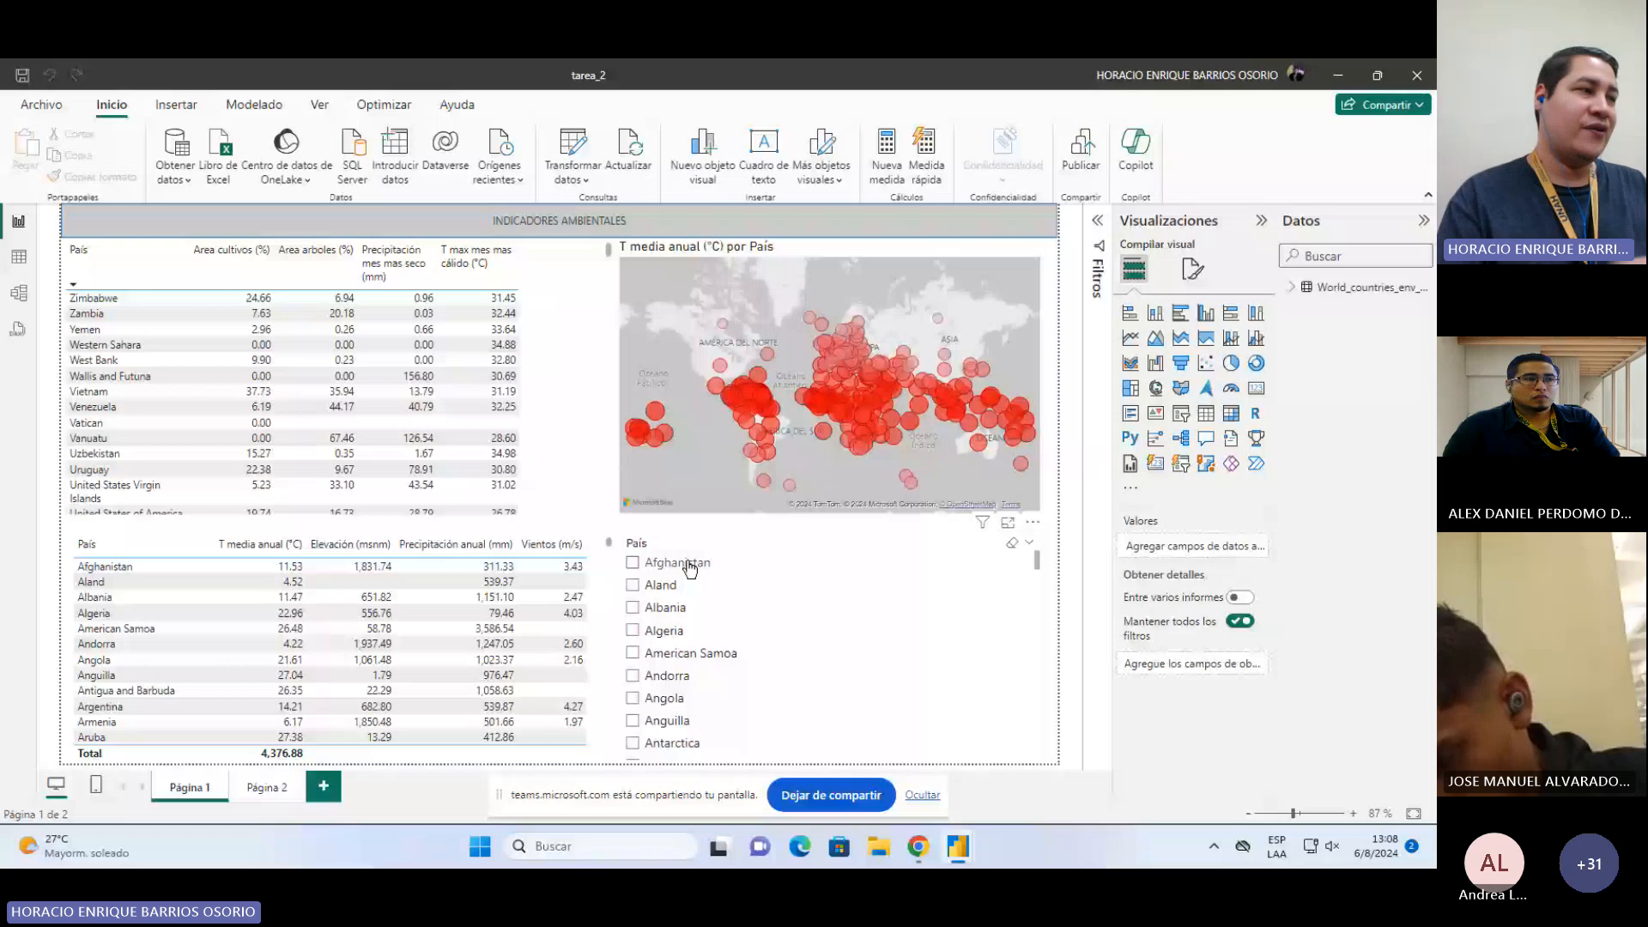
Step: Filter the country slicer to Afghanistan, then clear the selection and deselect the visual
click(858, 558)
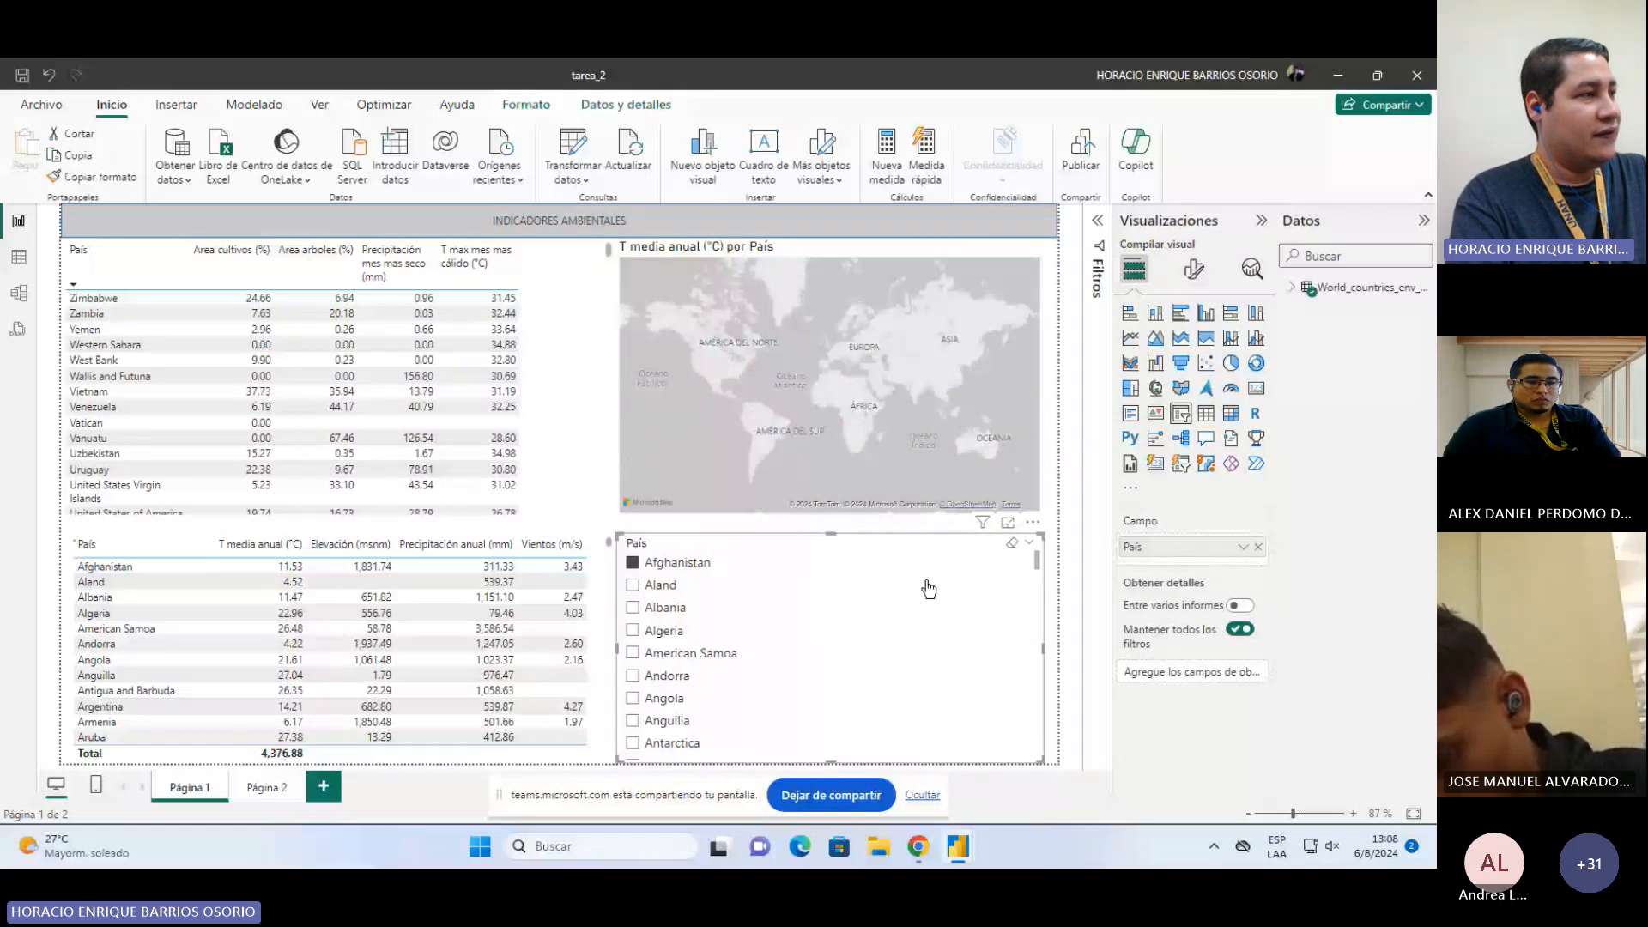
click(633, 564)
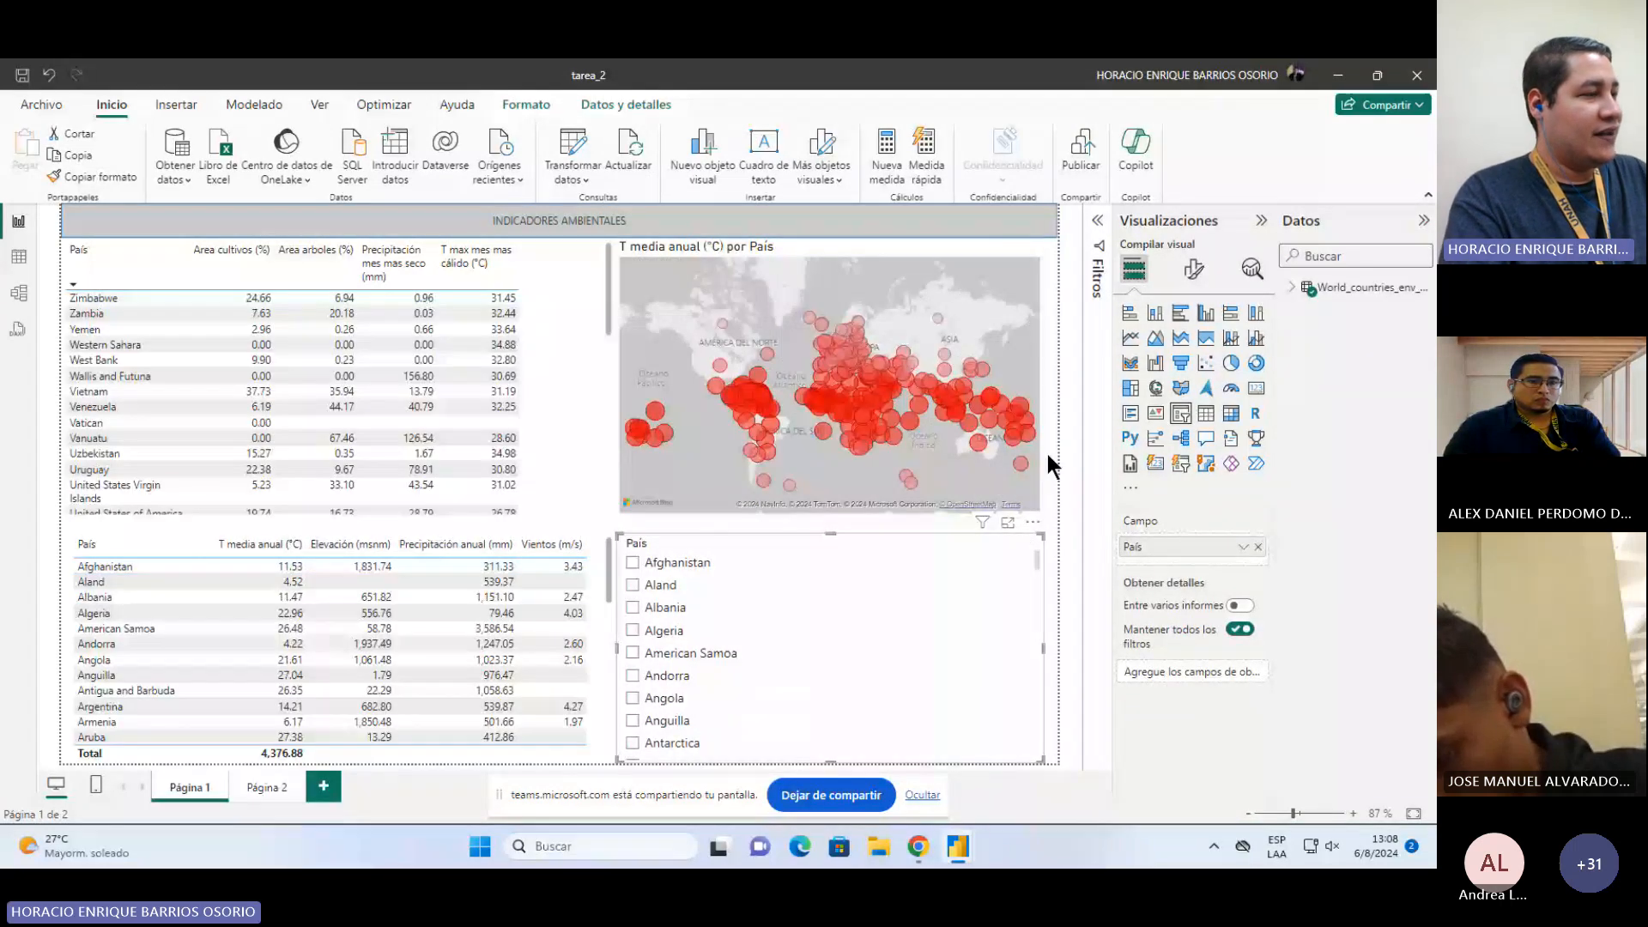
click(1097, 746)
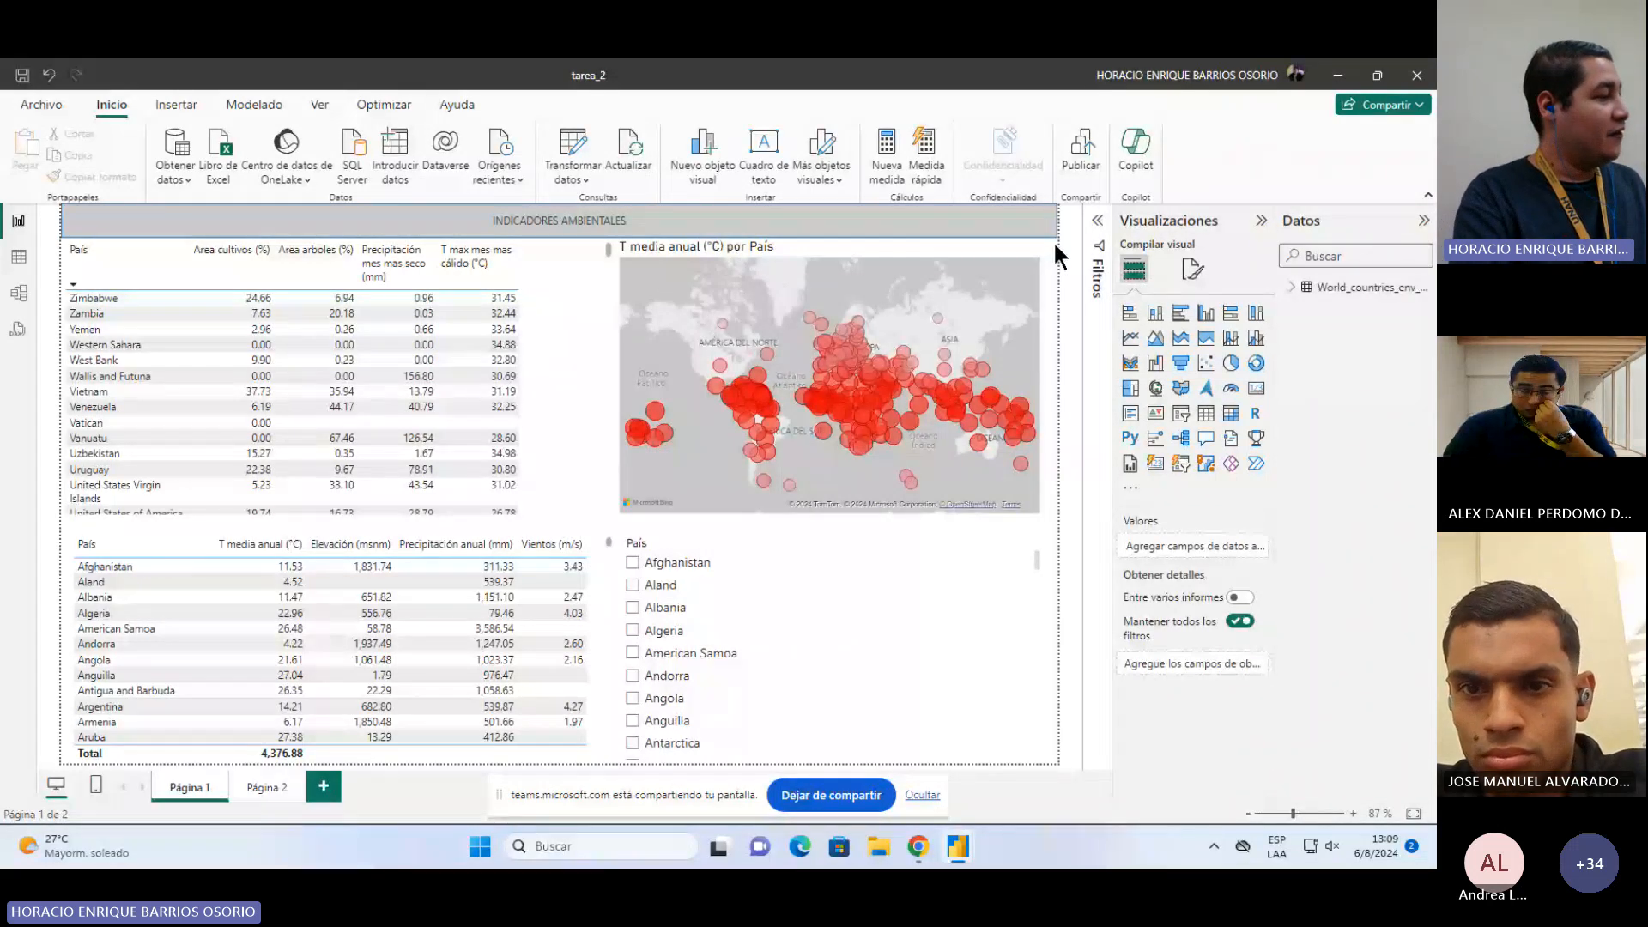
Step: Review both report pages, the data view and the country table's fields
click(254, 783)
click(183, 787)
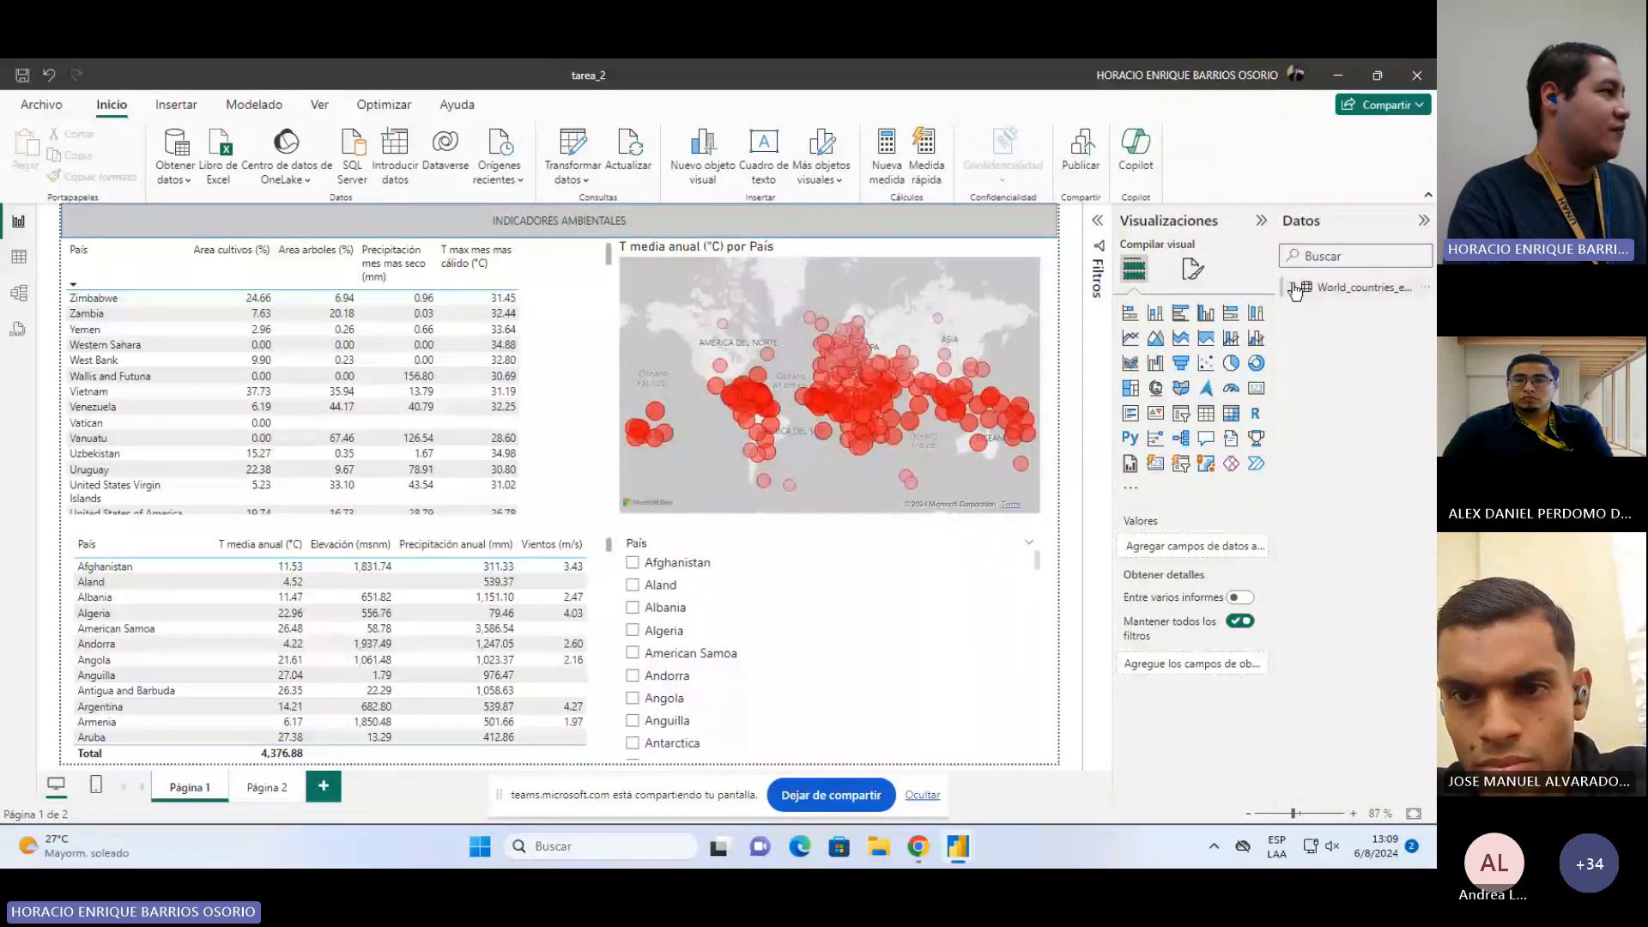
click(10, 256)
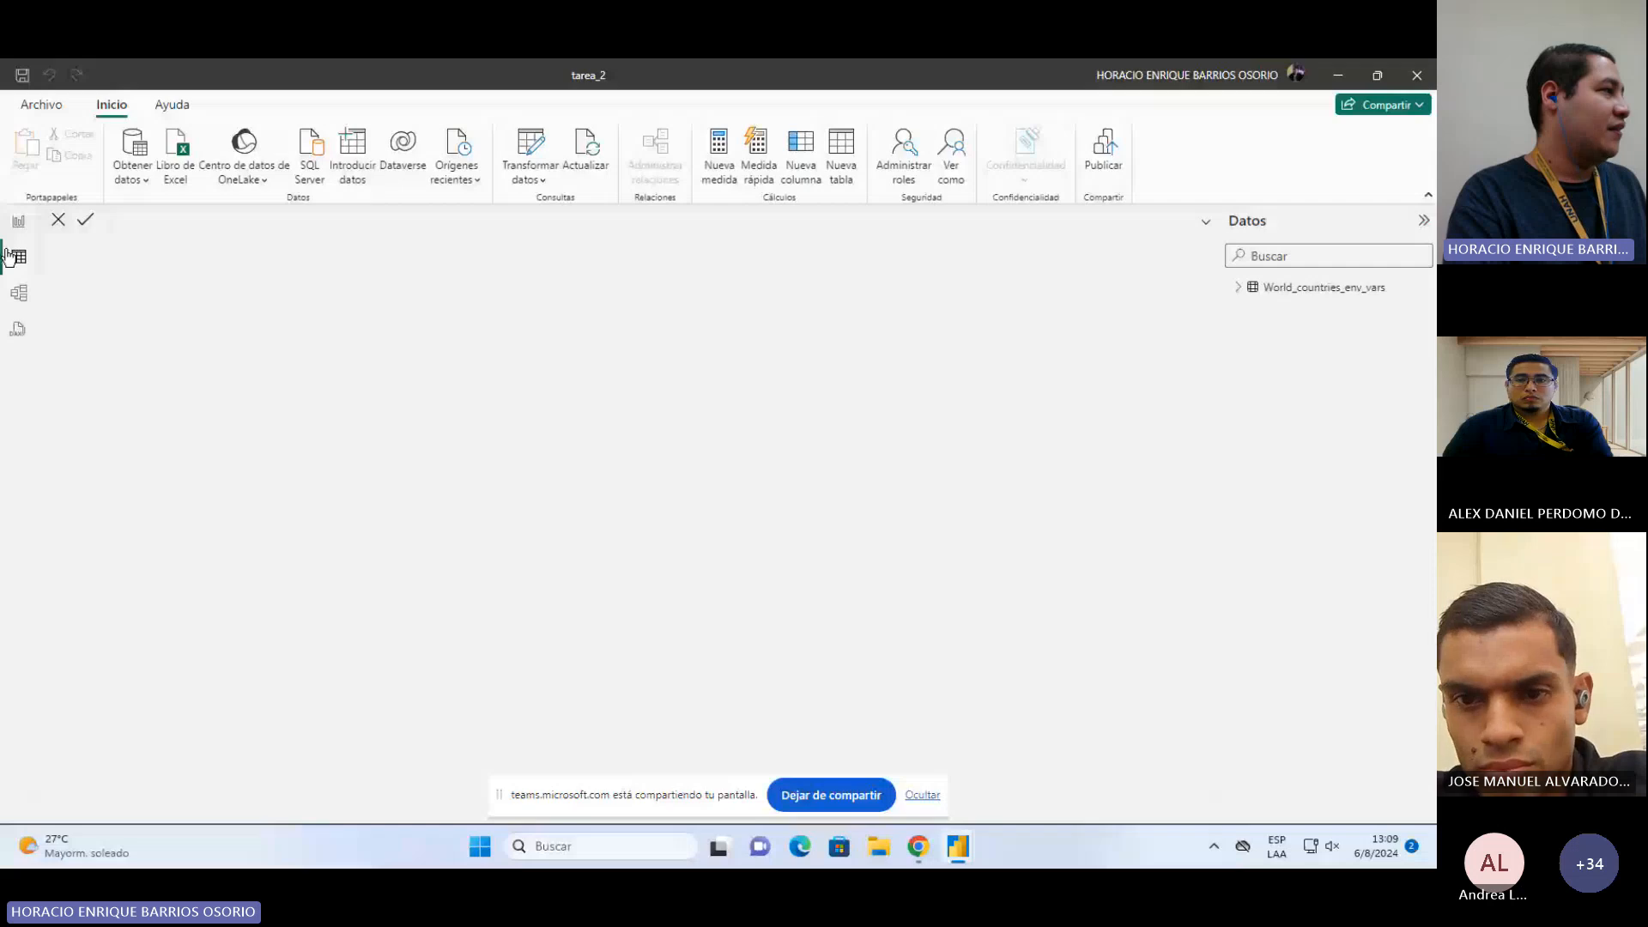
click(18, 222)
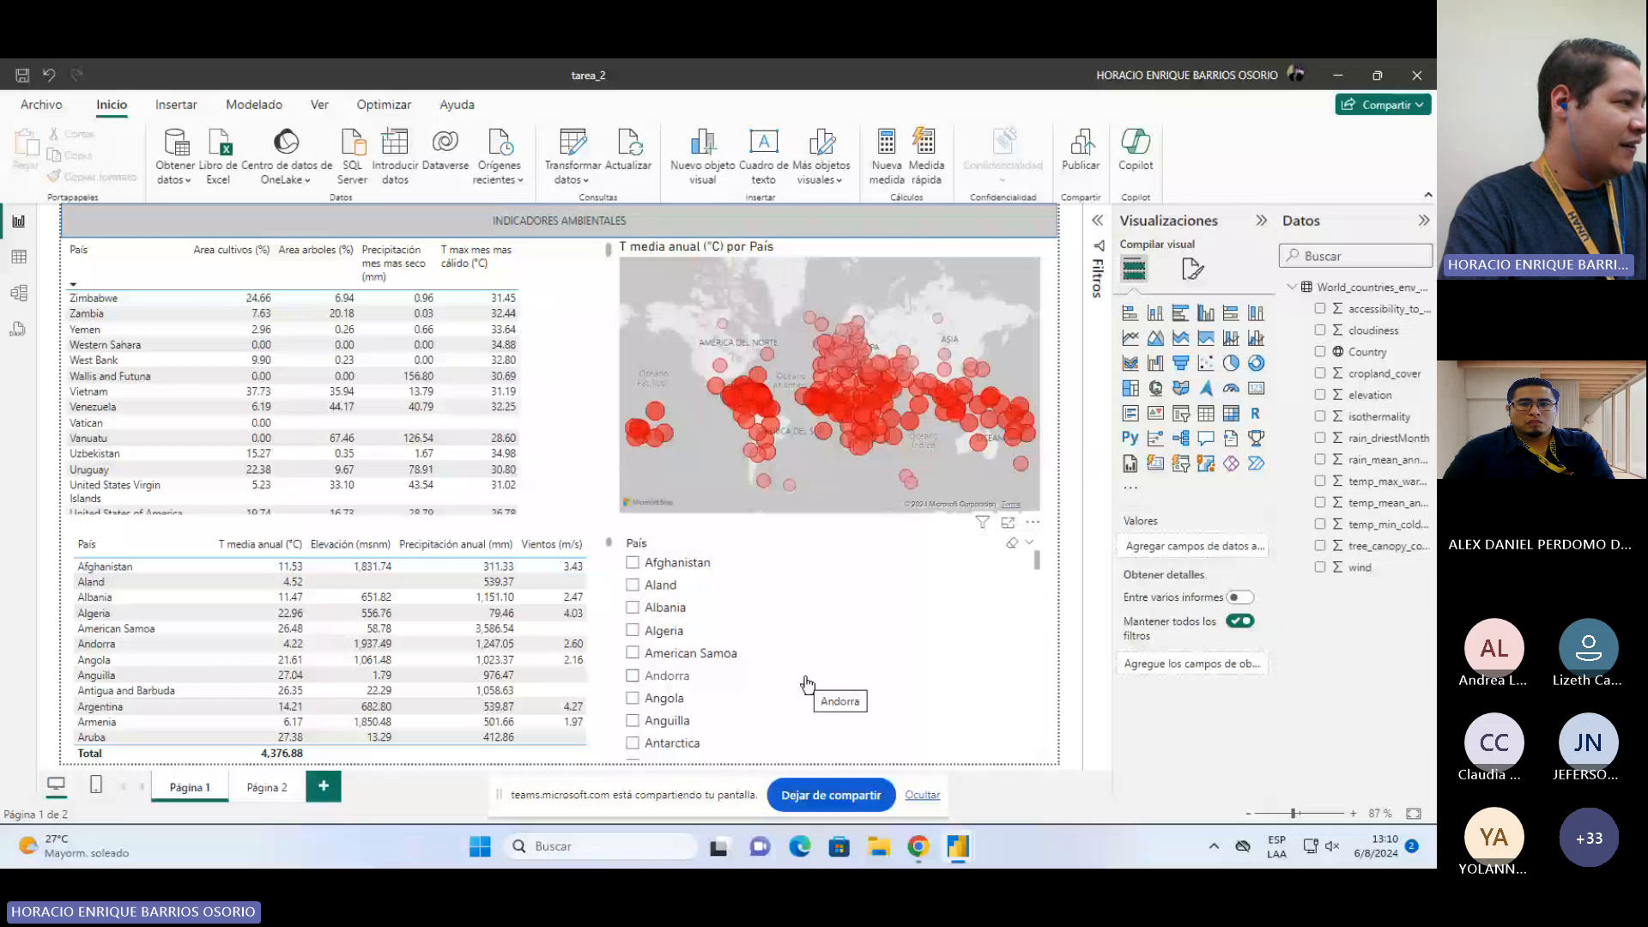
click(267, 787)
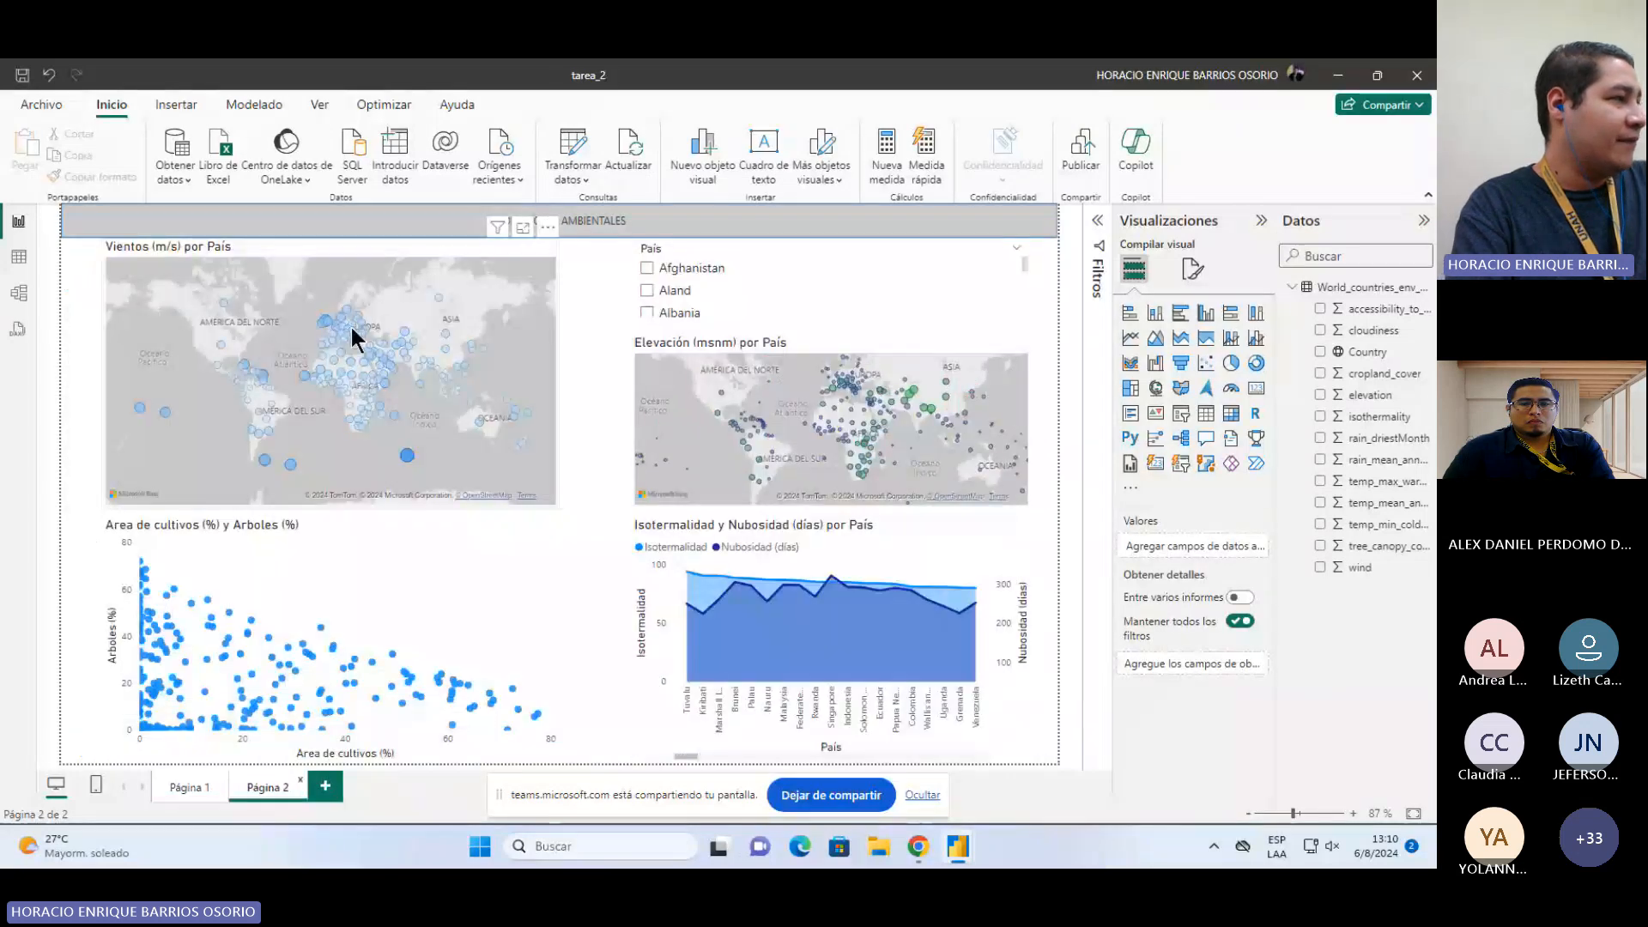
click(187, 788)
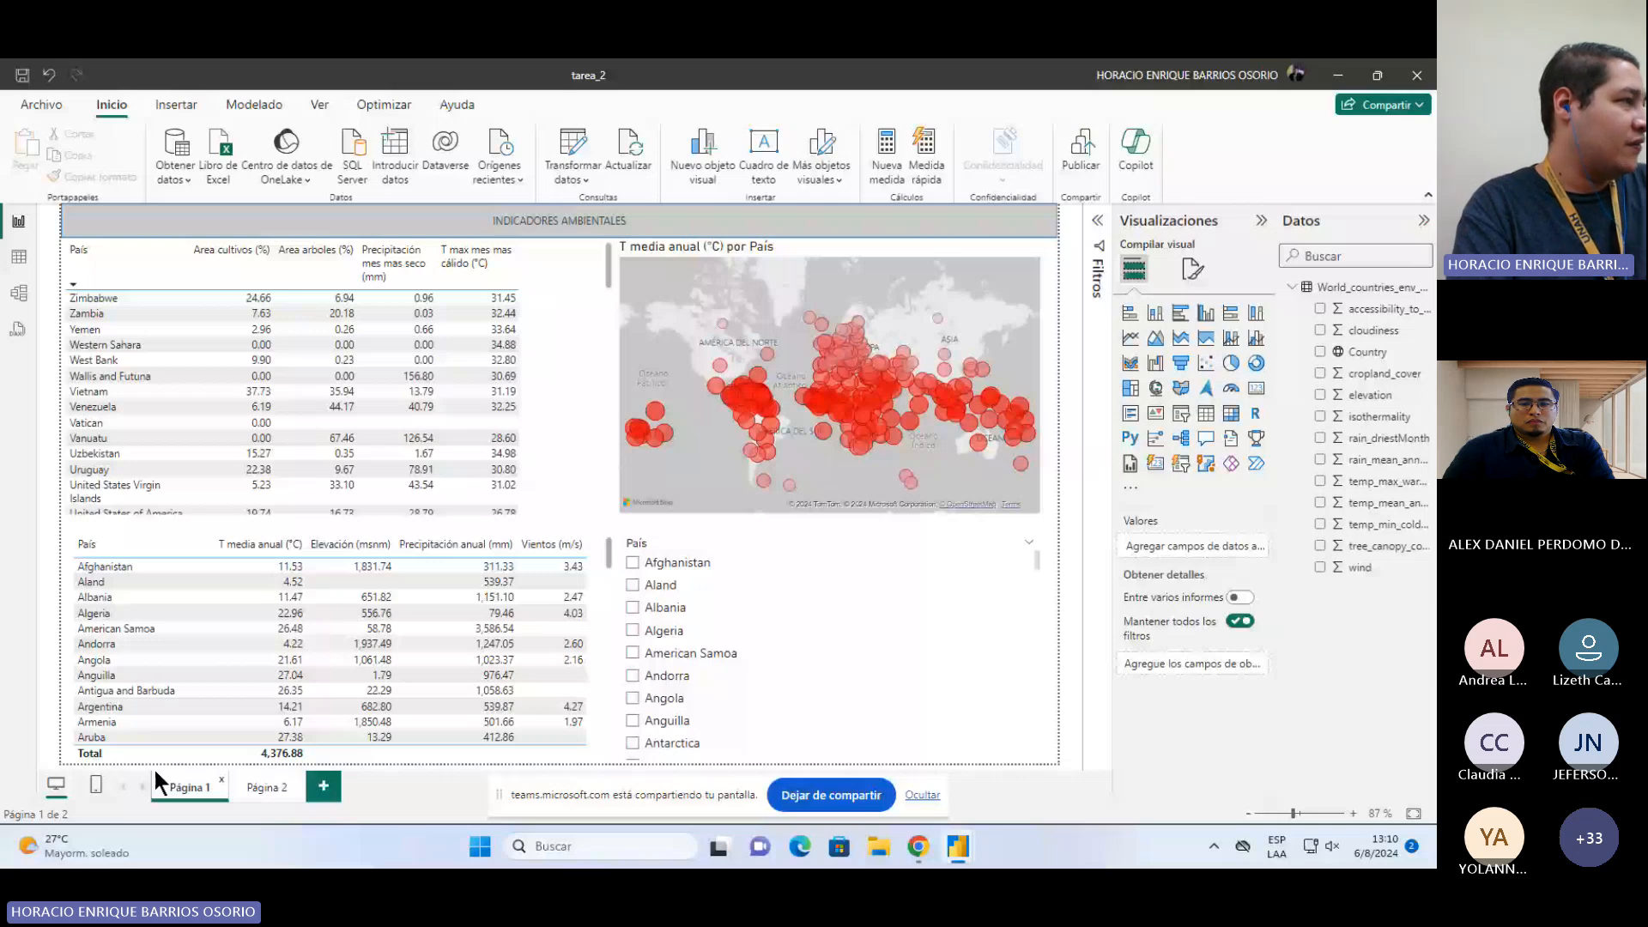
click(562, 378)
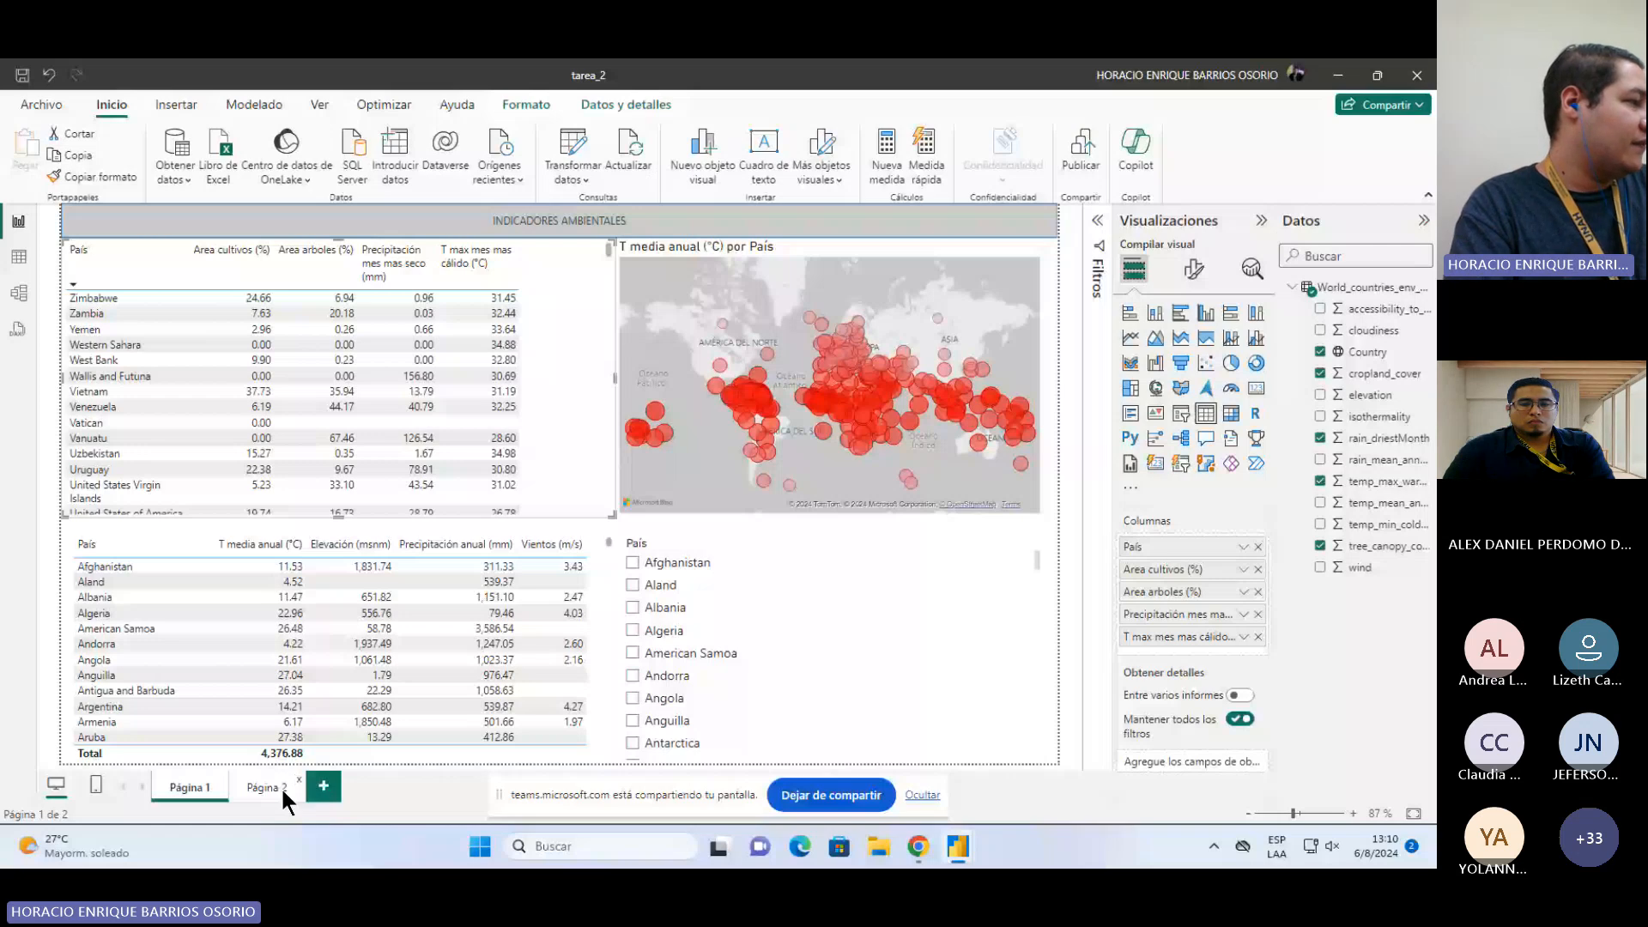
click(281, 786)
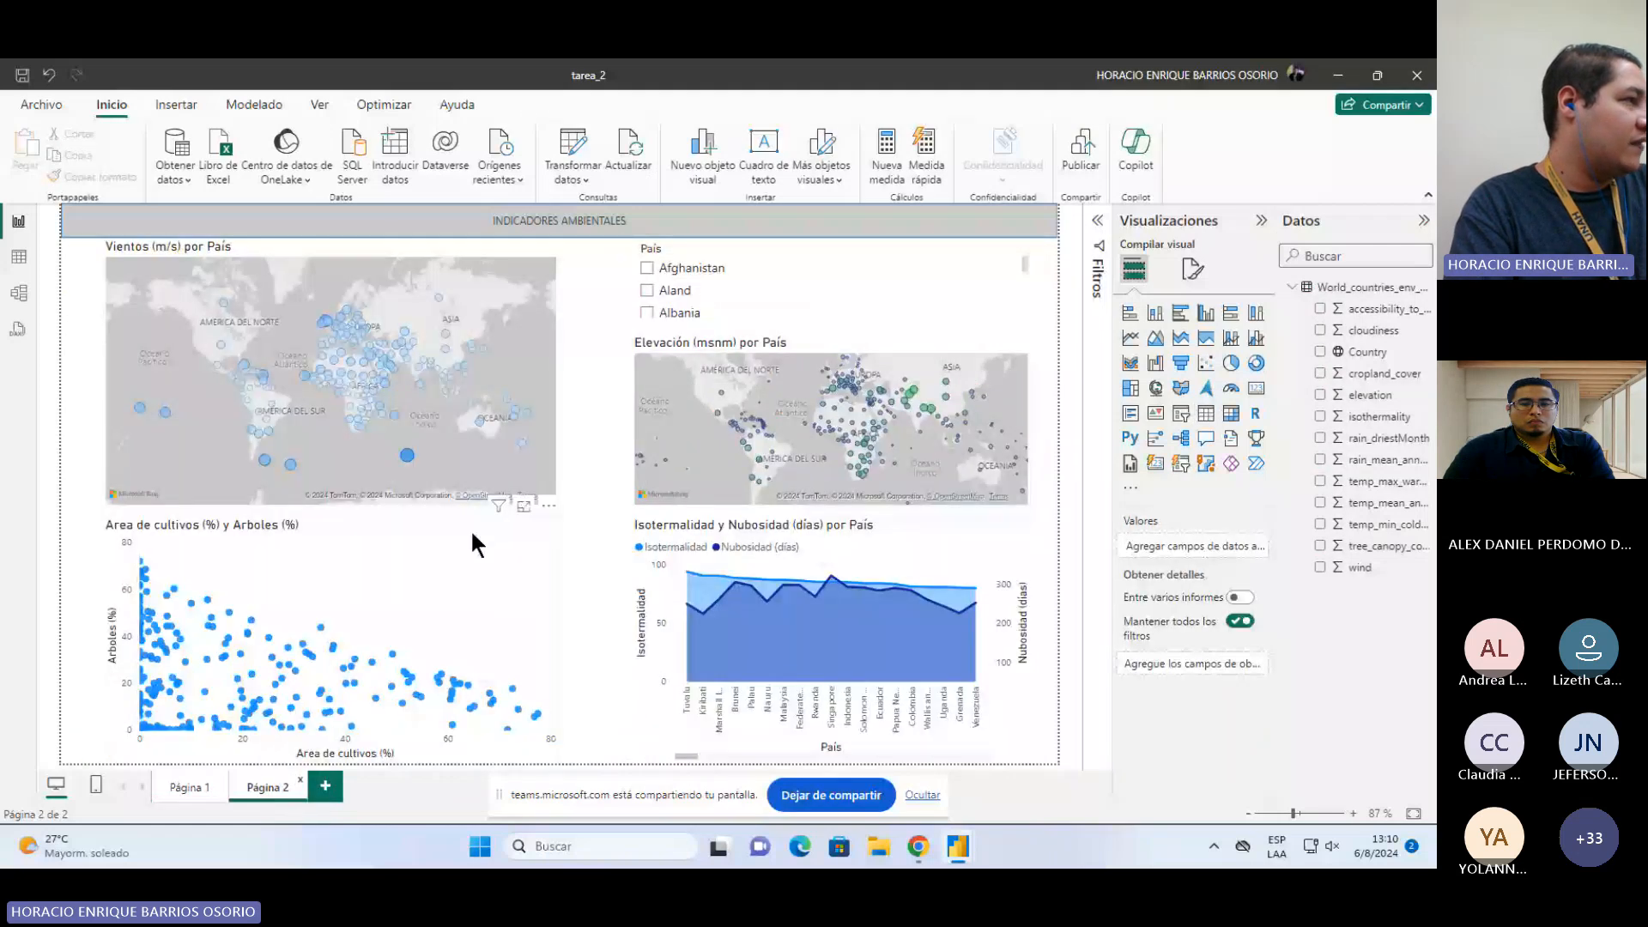
click(190, 788)
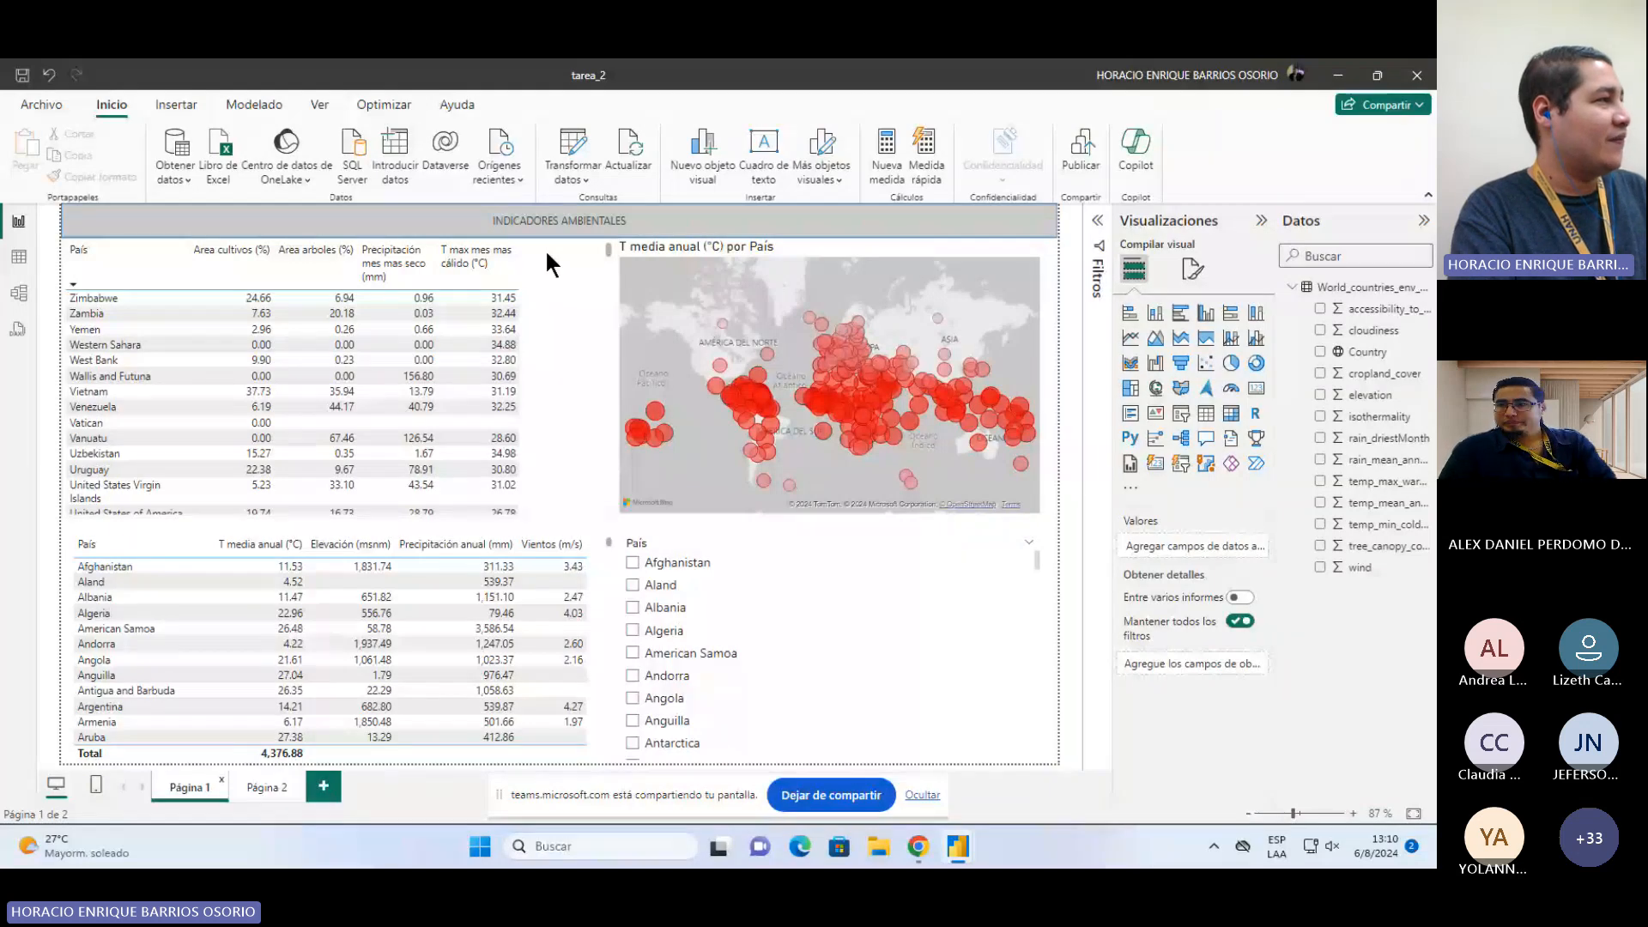
Step: Open the Power Query editor and return to the tarea_2 report window
click(565, 159)
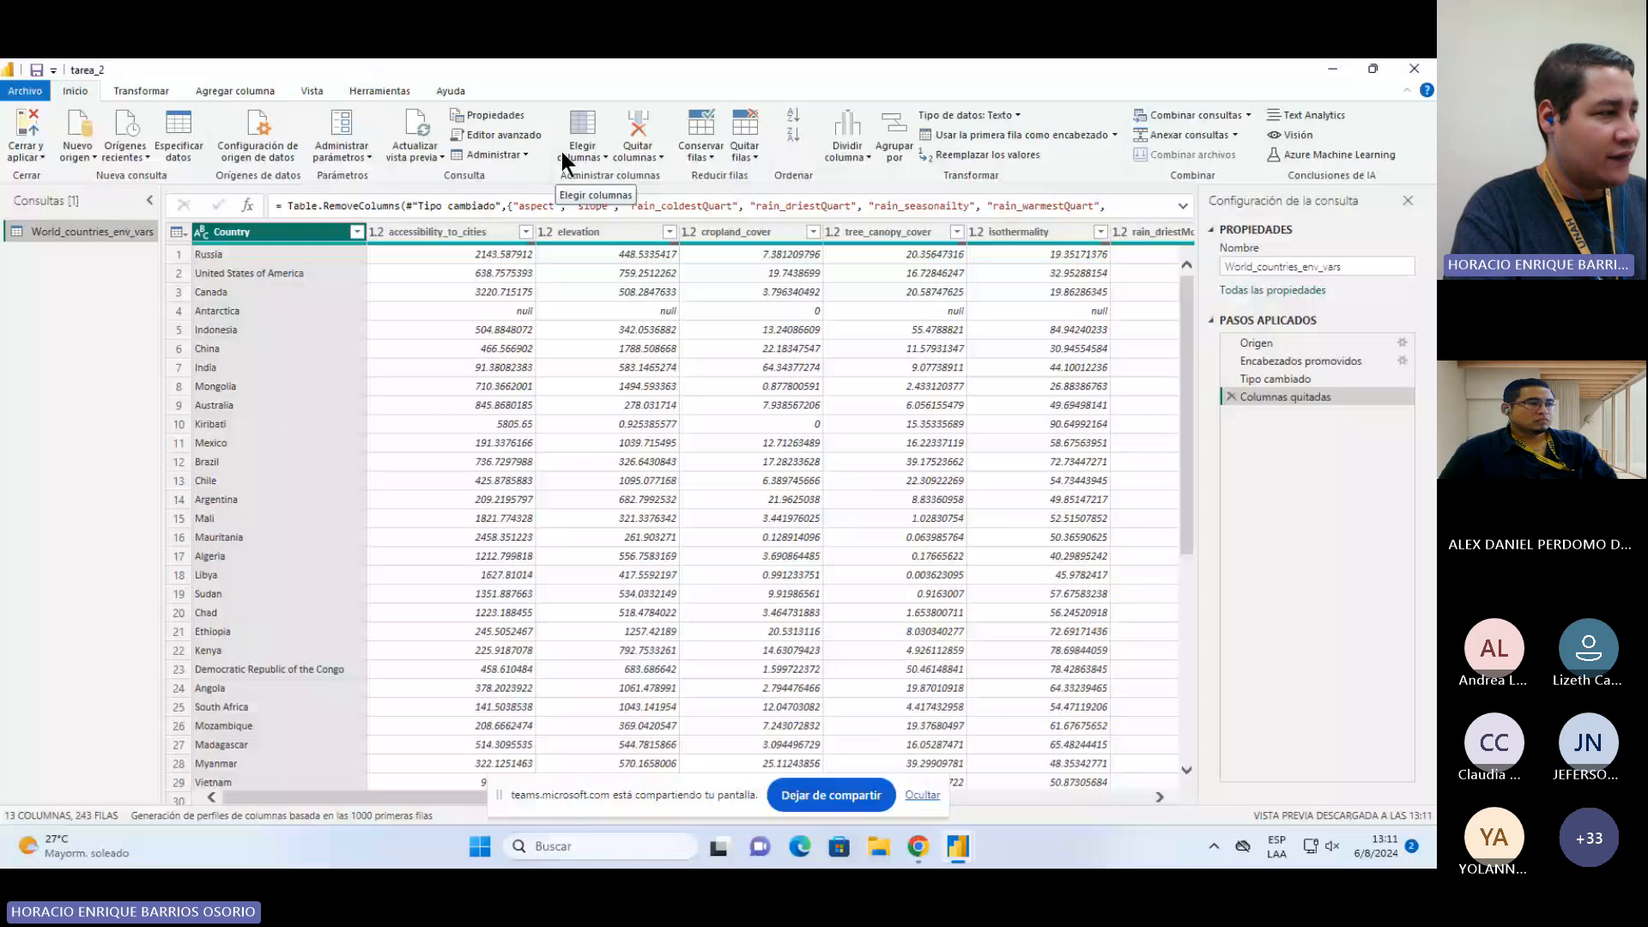
mouse_move(975, 848)
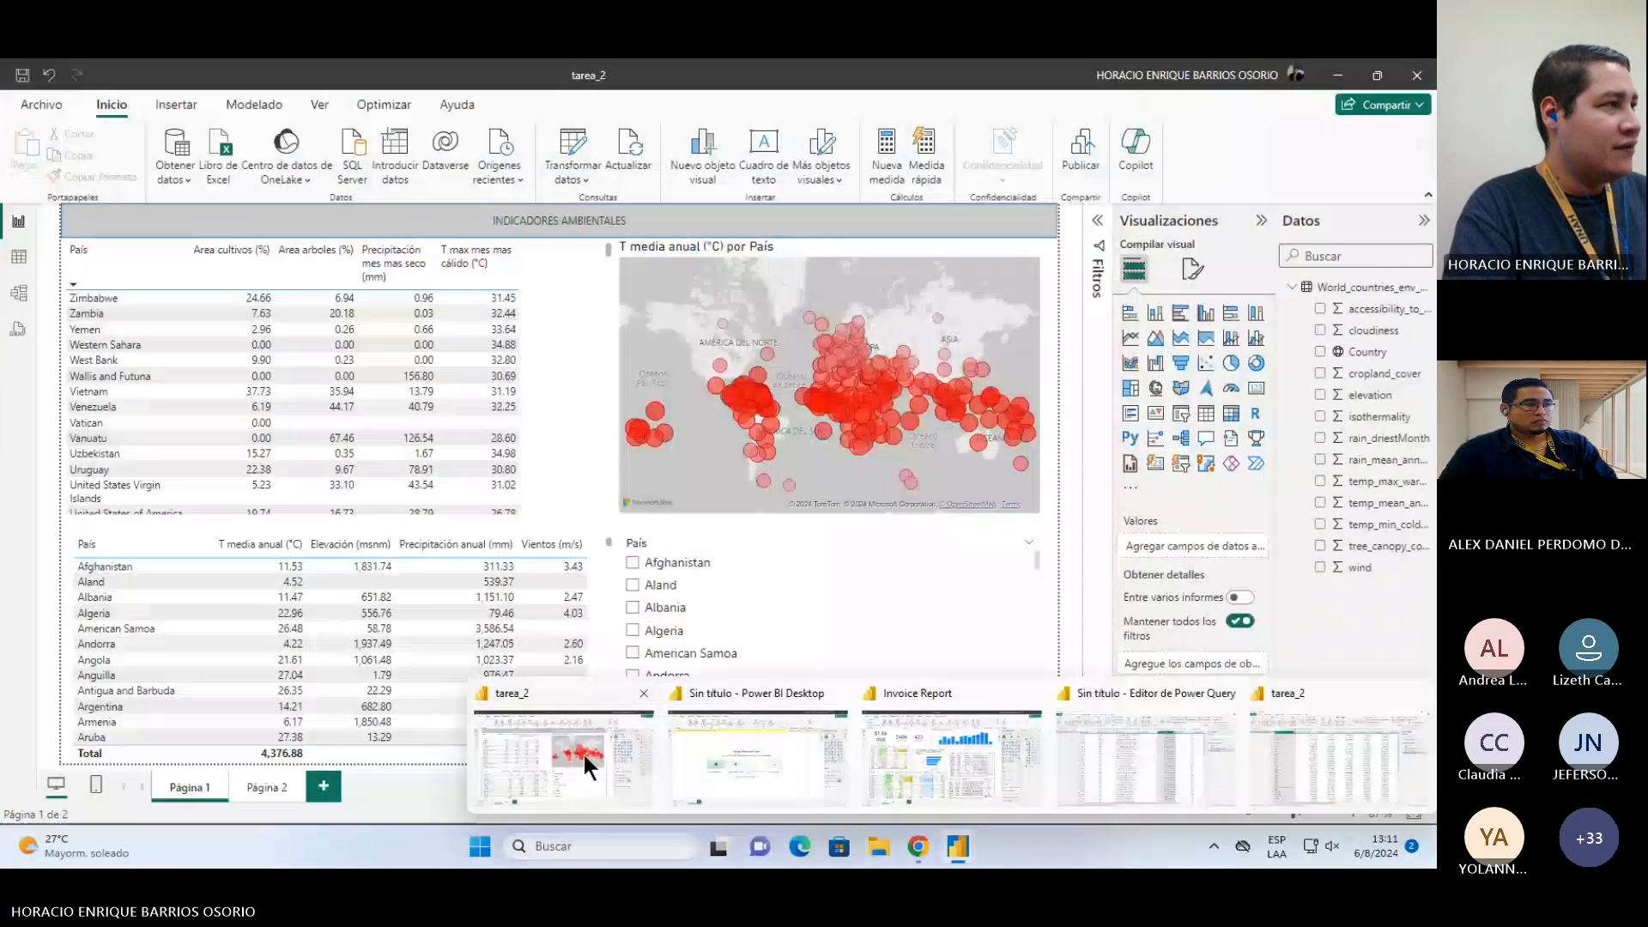
click(584, 755)
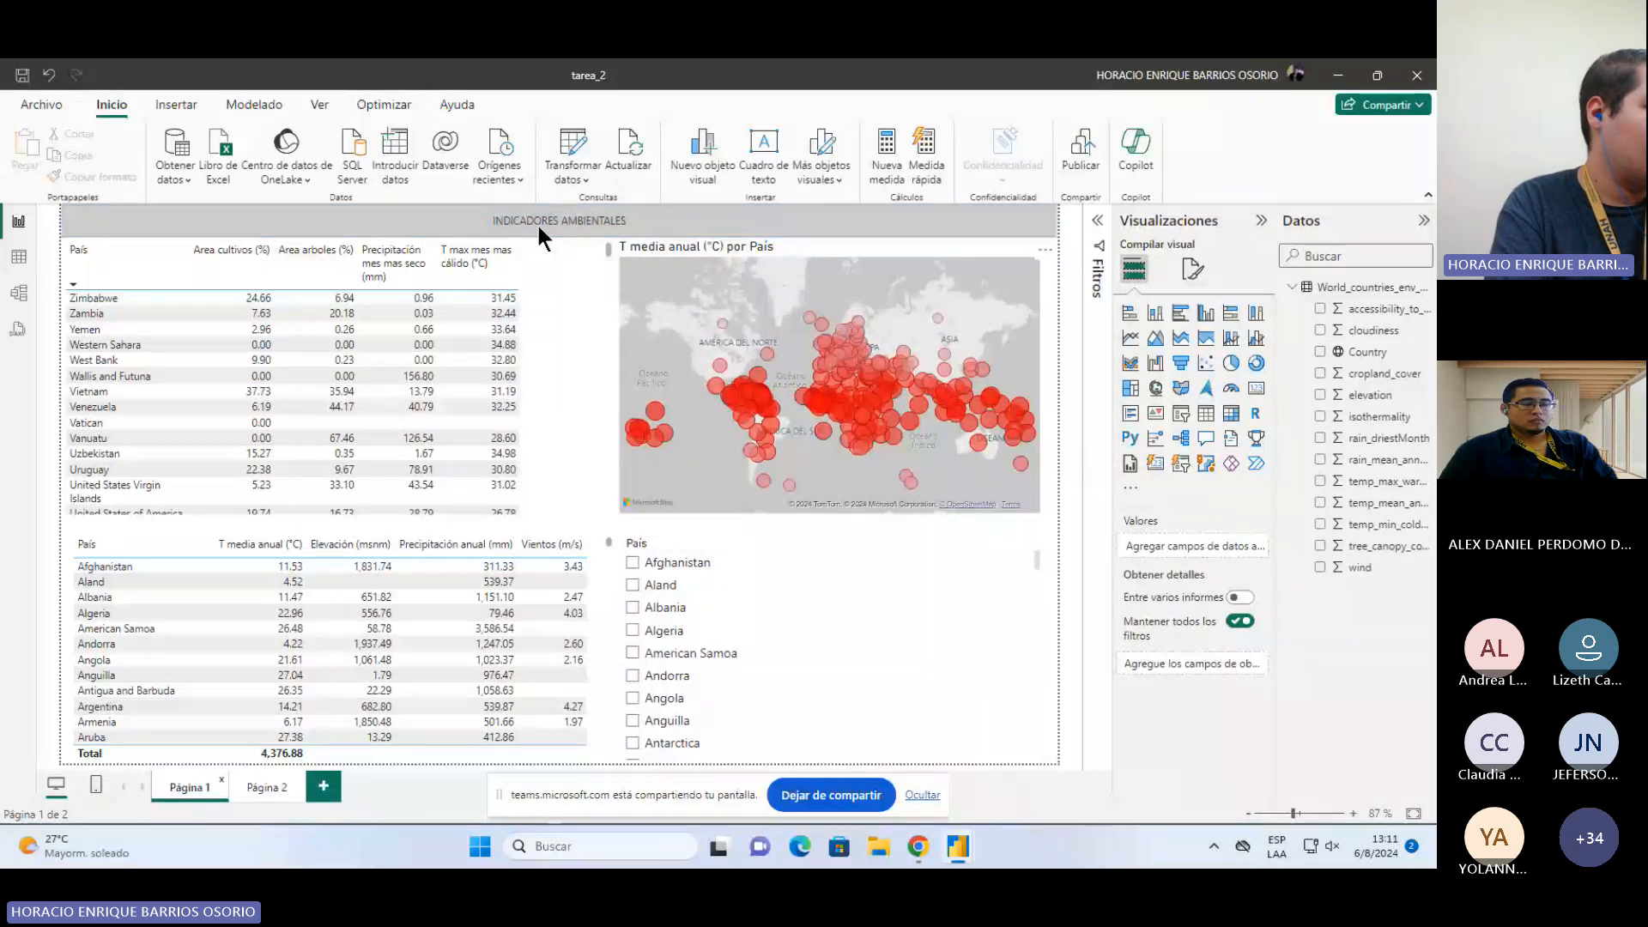
Step: Inspect the data source settings and the CSV source path in Change Source, cancelling without changes
click(573, 176)
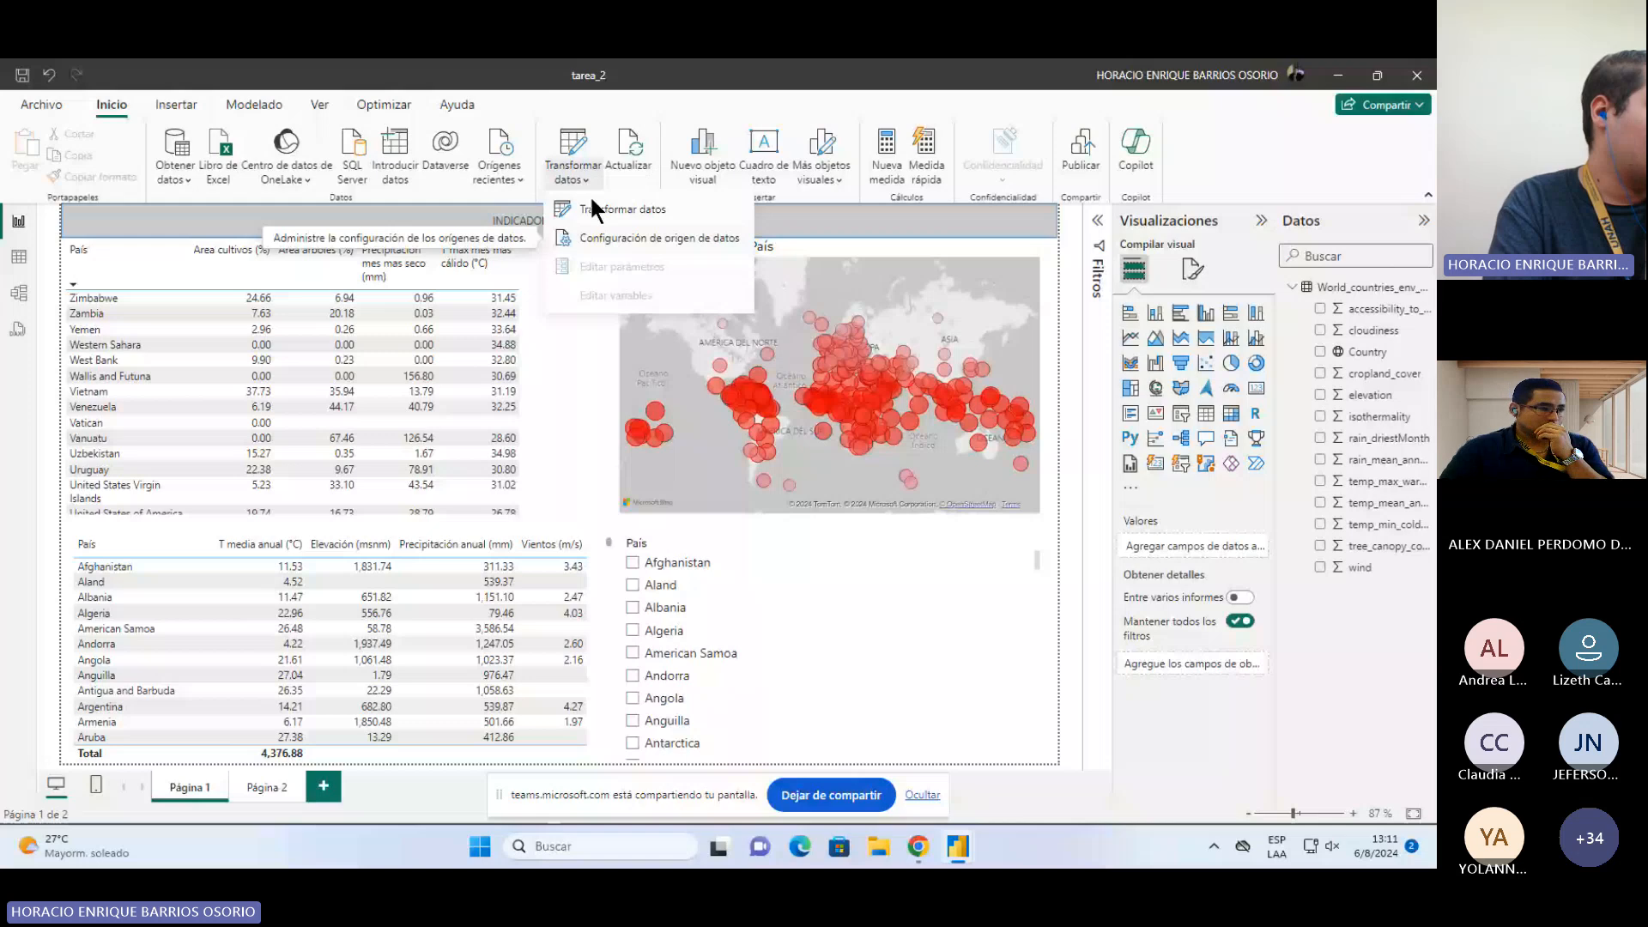
click(592, 204)
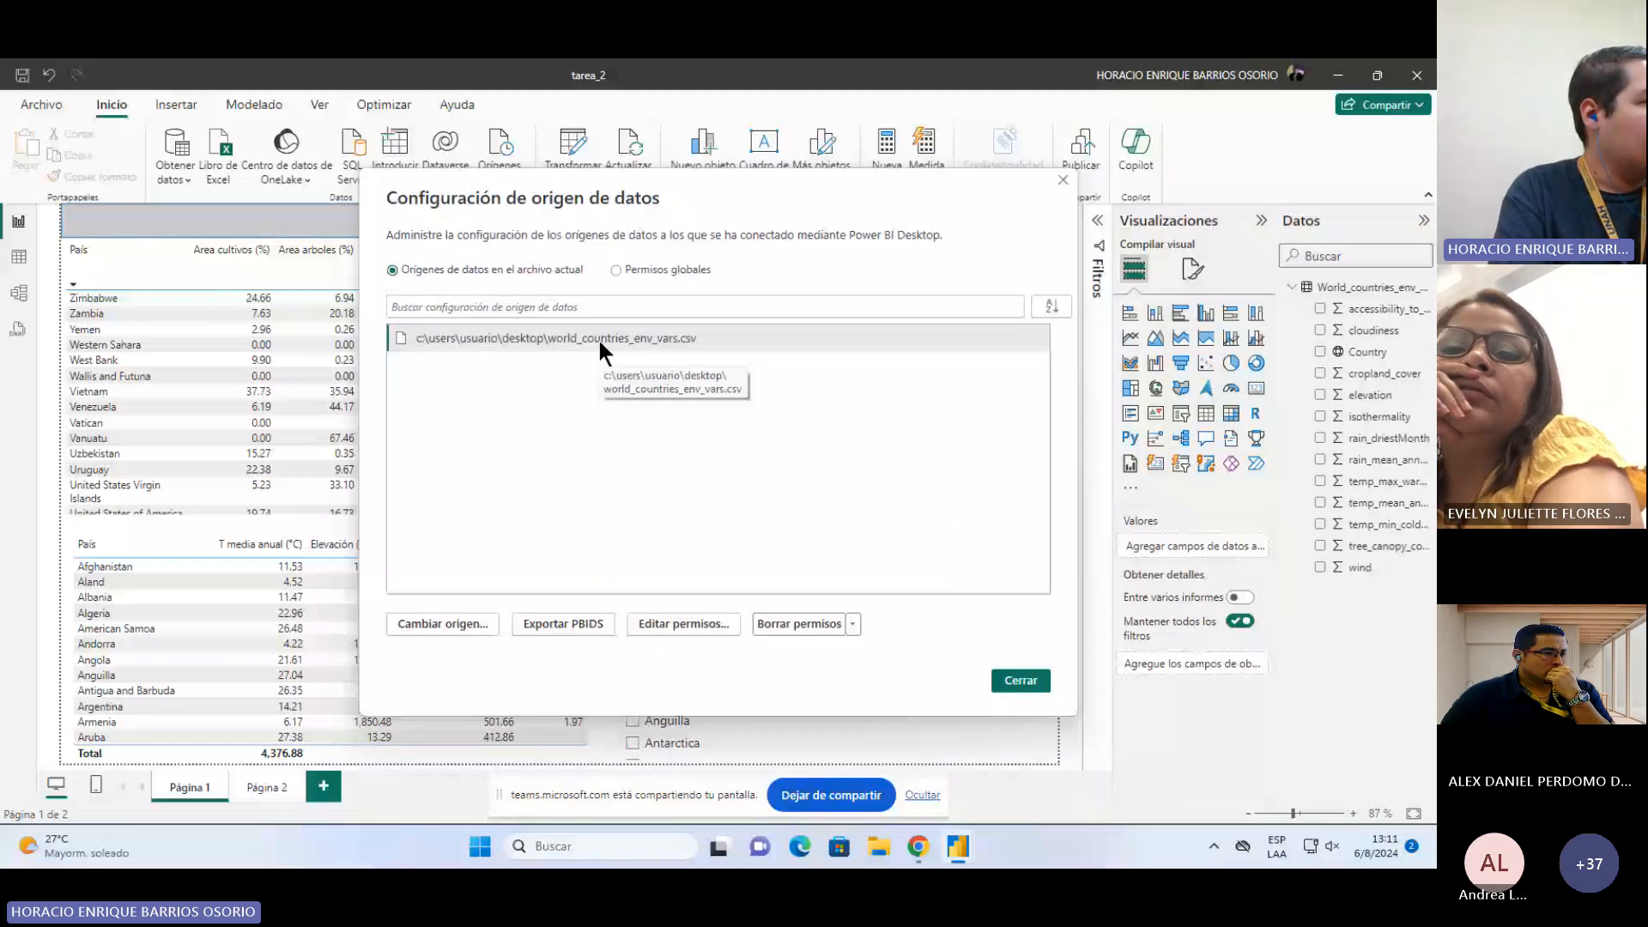
click(441, 614)
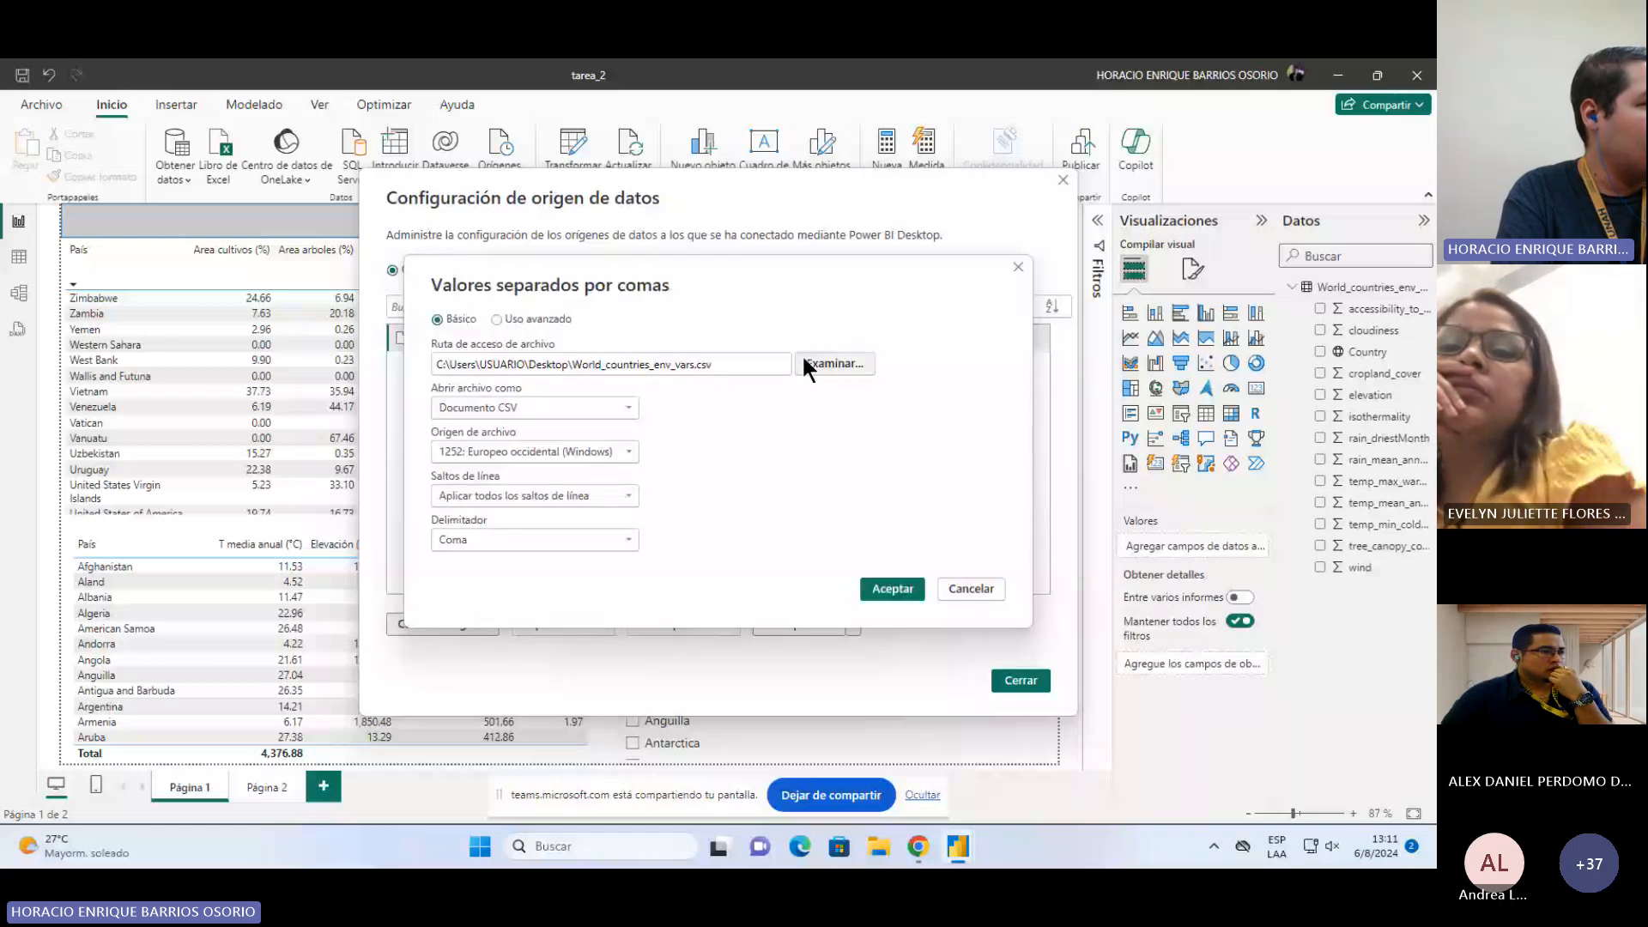
click(972, 588)
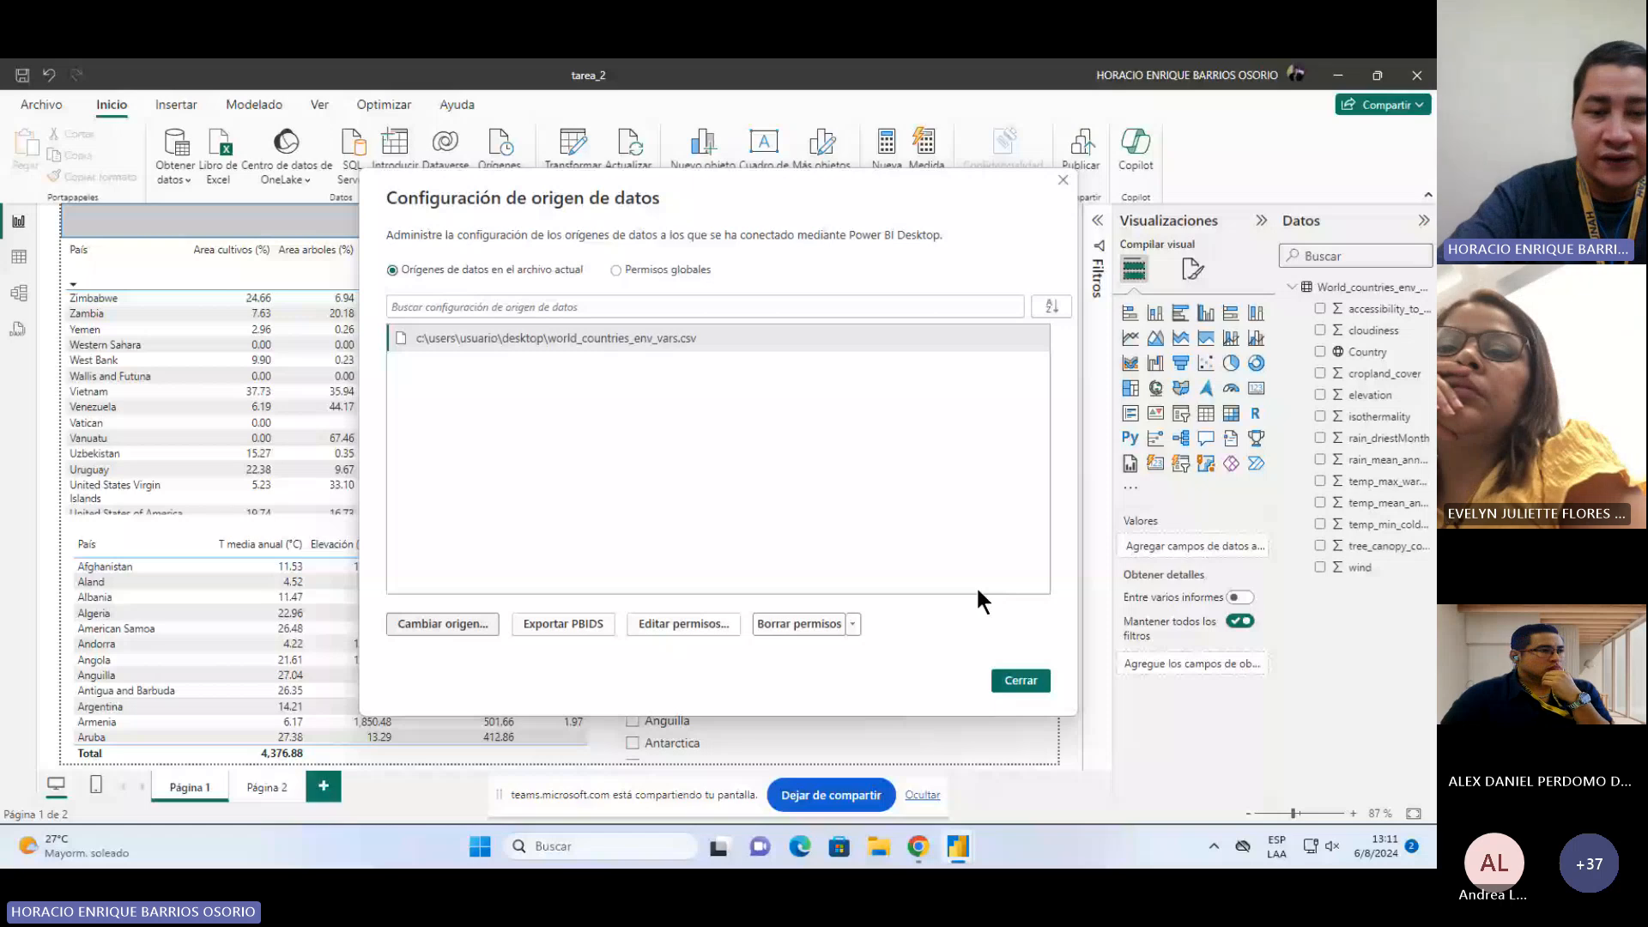
click(1026, 682)
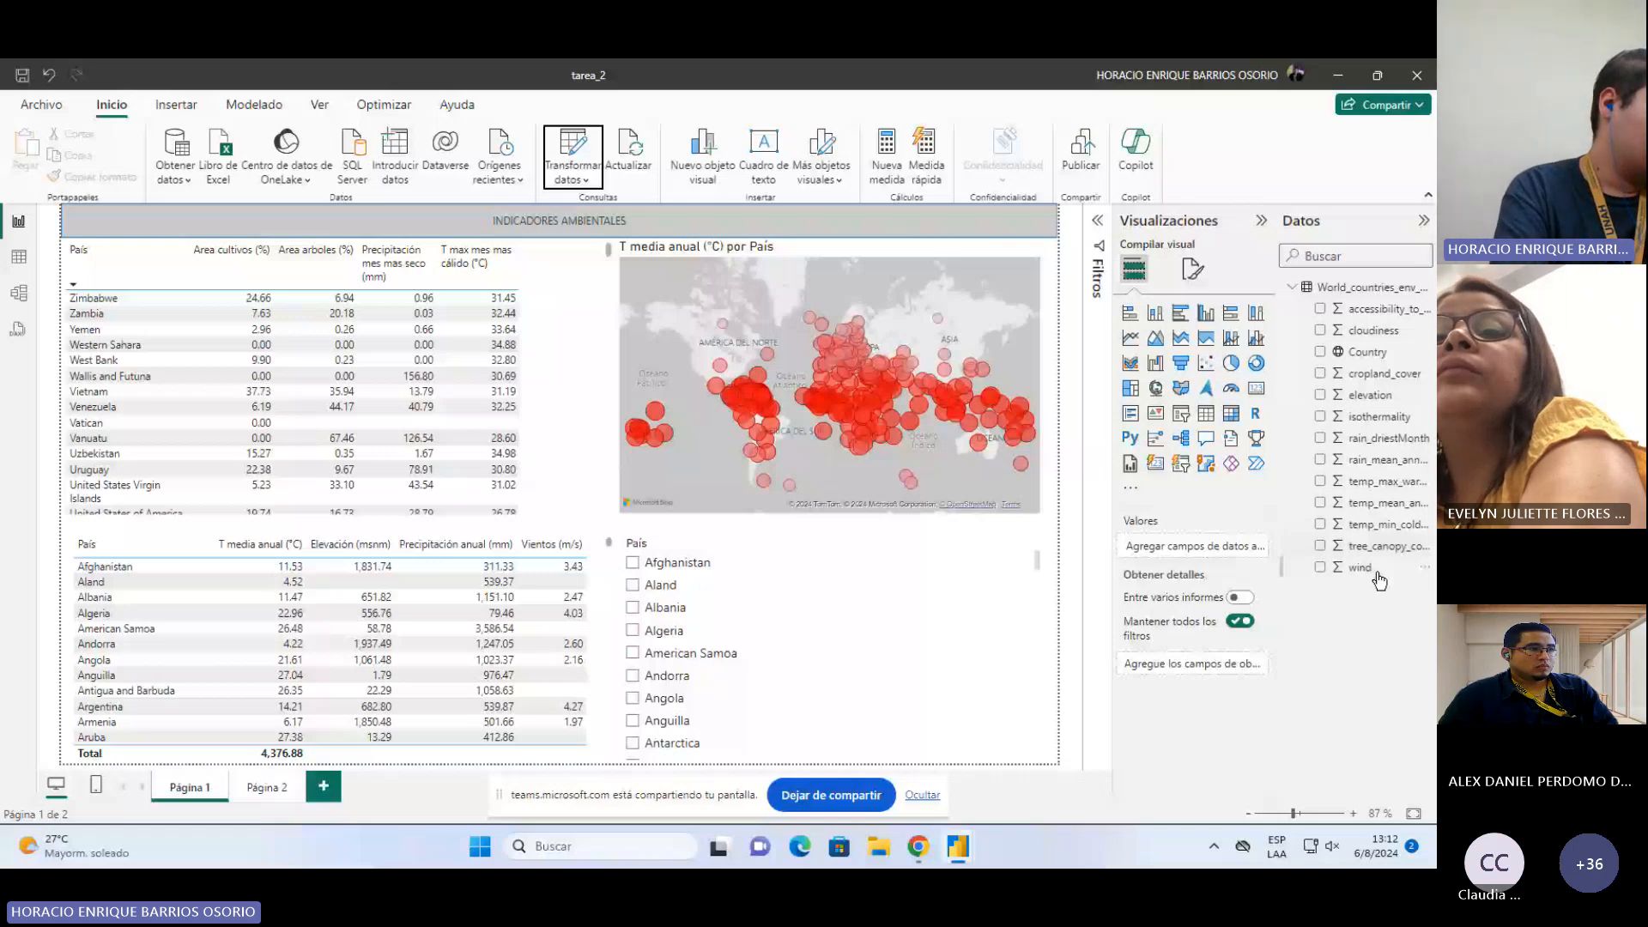
Step: Browse the other open Power BI windows and minimize the Invoice Report window
mouse_move(976, 838)
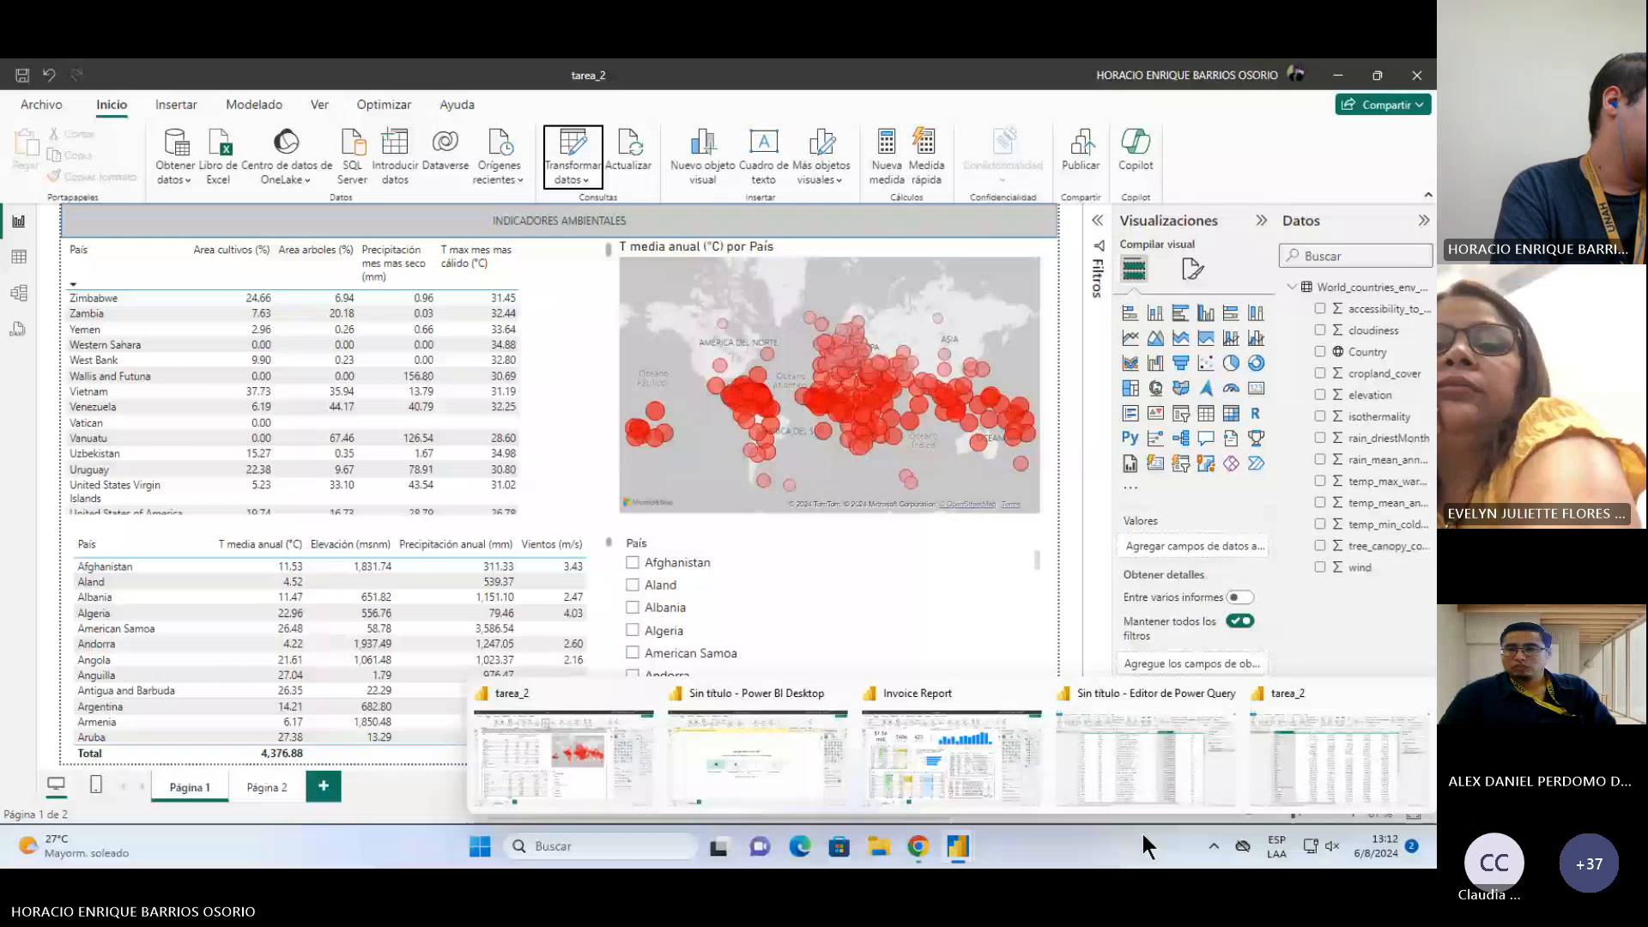
click(1146, 755)
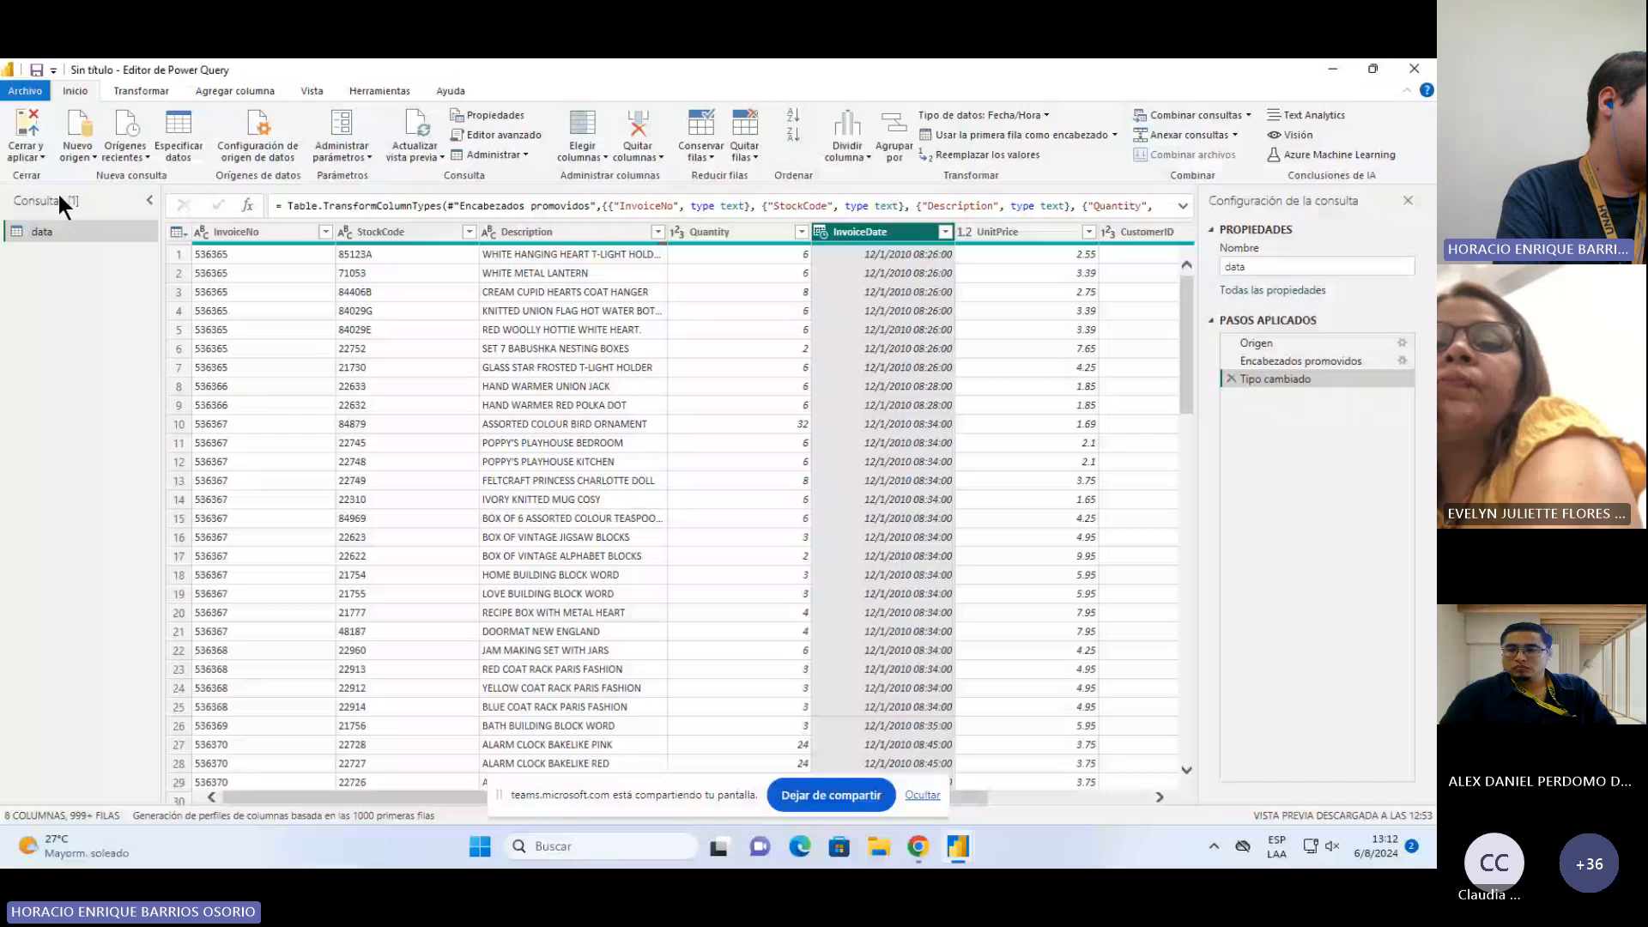
mouse_move(959, 847)
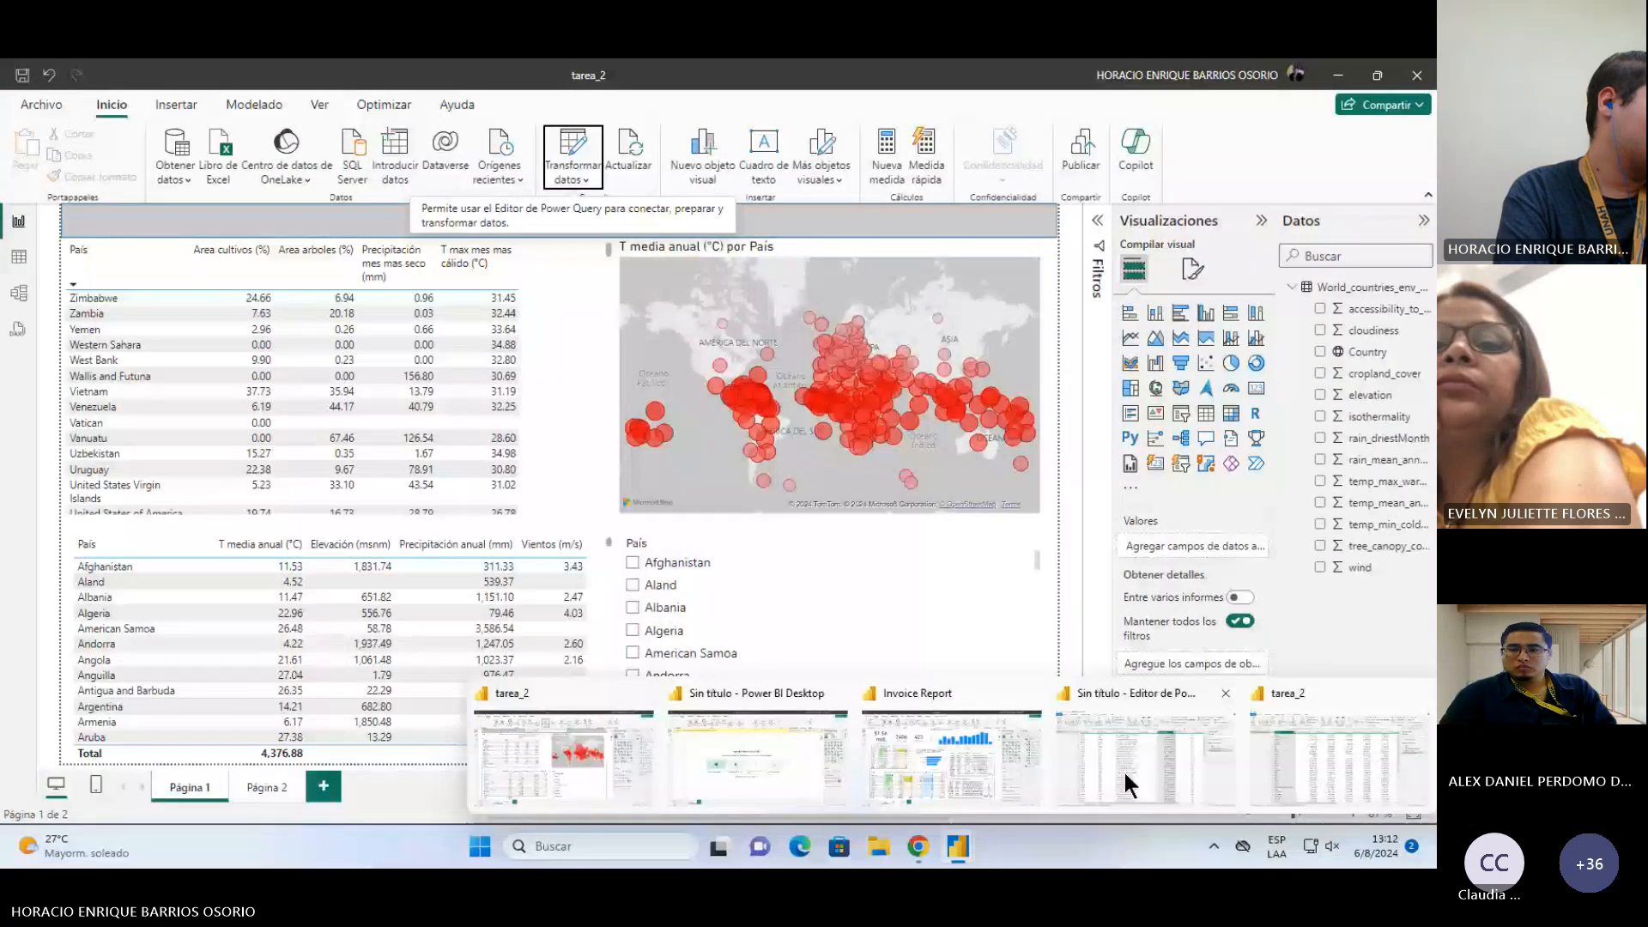
click(1122, 770)
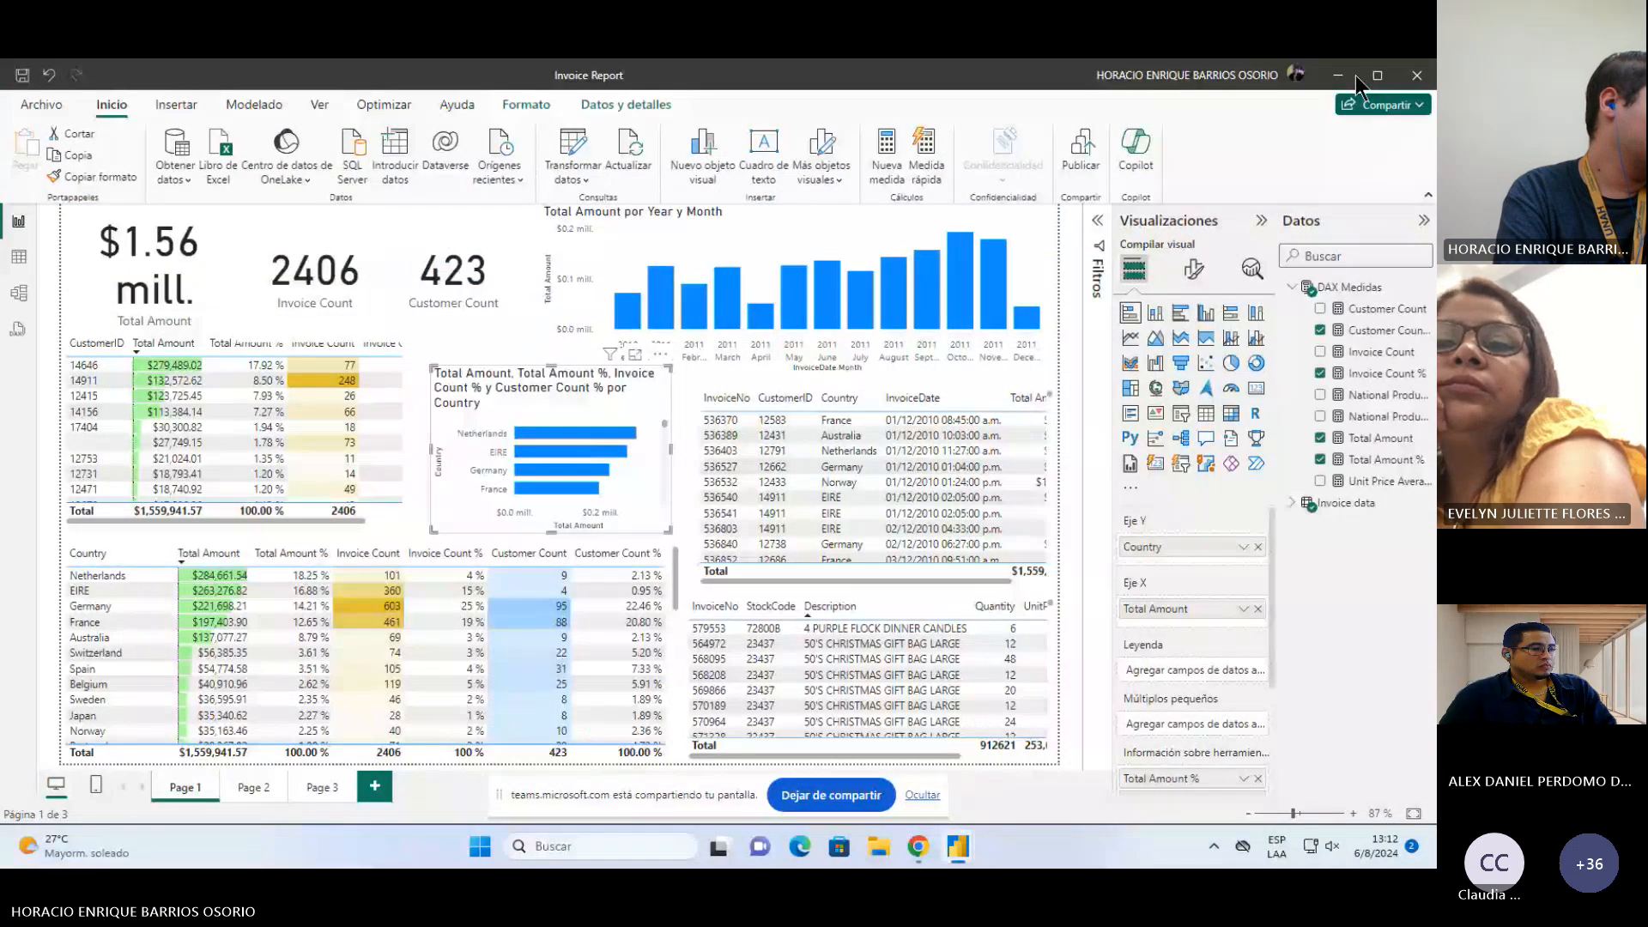
click(1339, 75)
Step: Cancel the pending load in the untitled Power Query editor and switch to the tarea_2 query editor
mouse_move(958, 847)
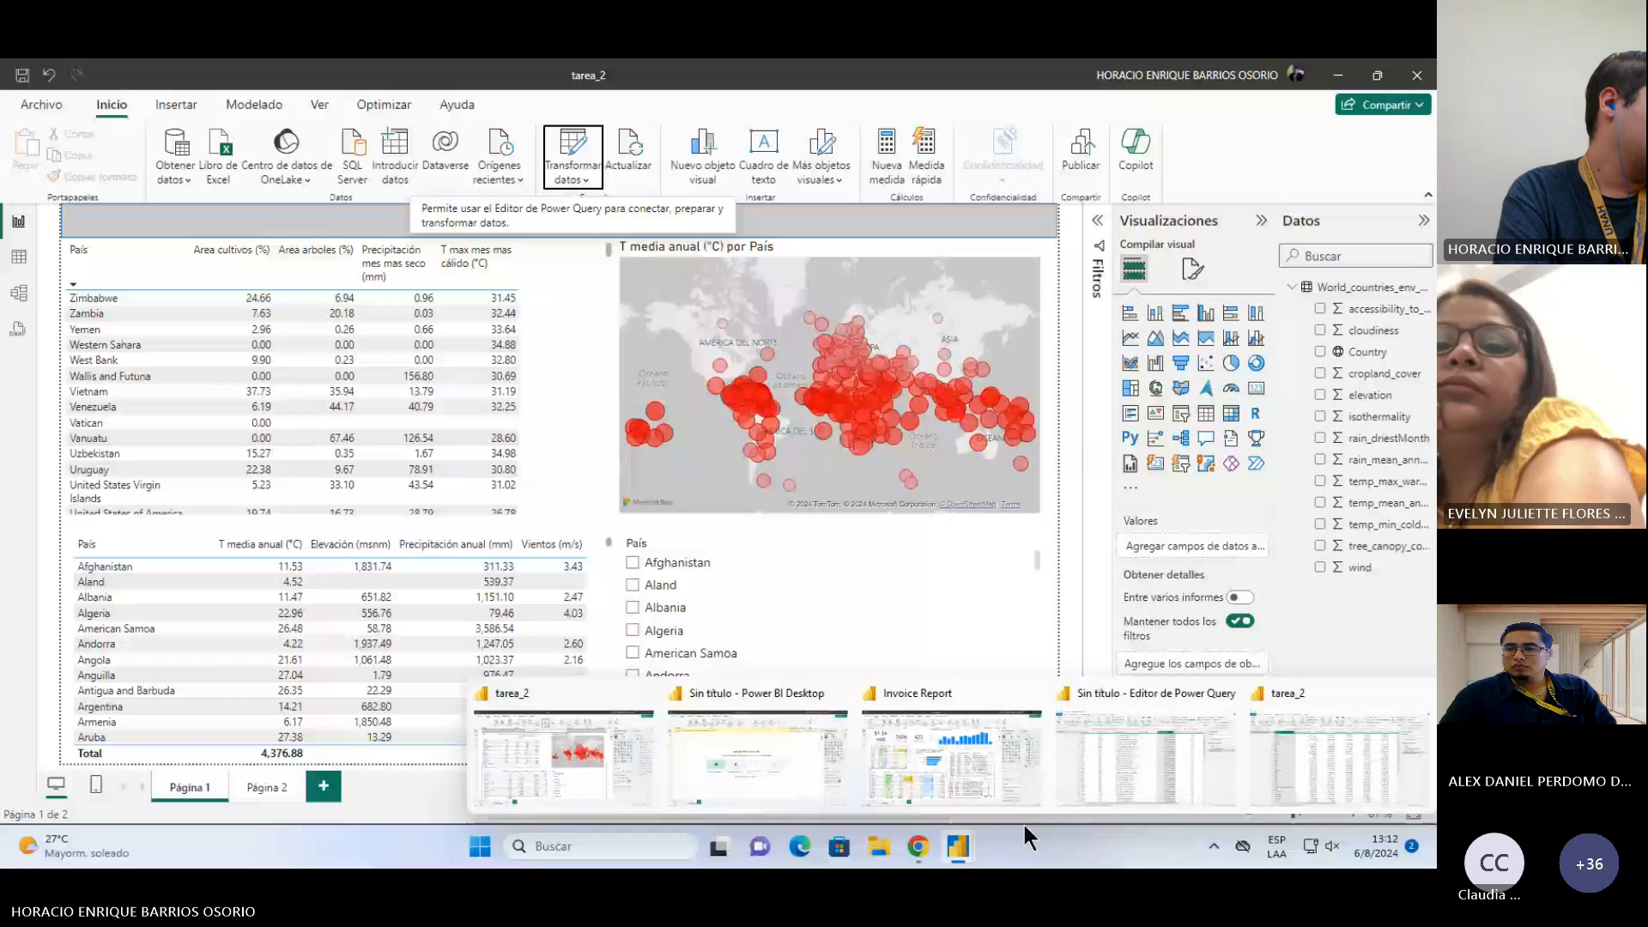
click(1147, 755)
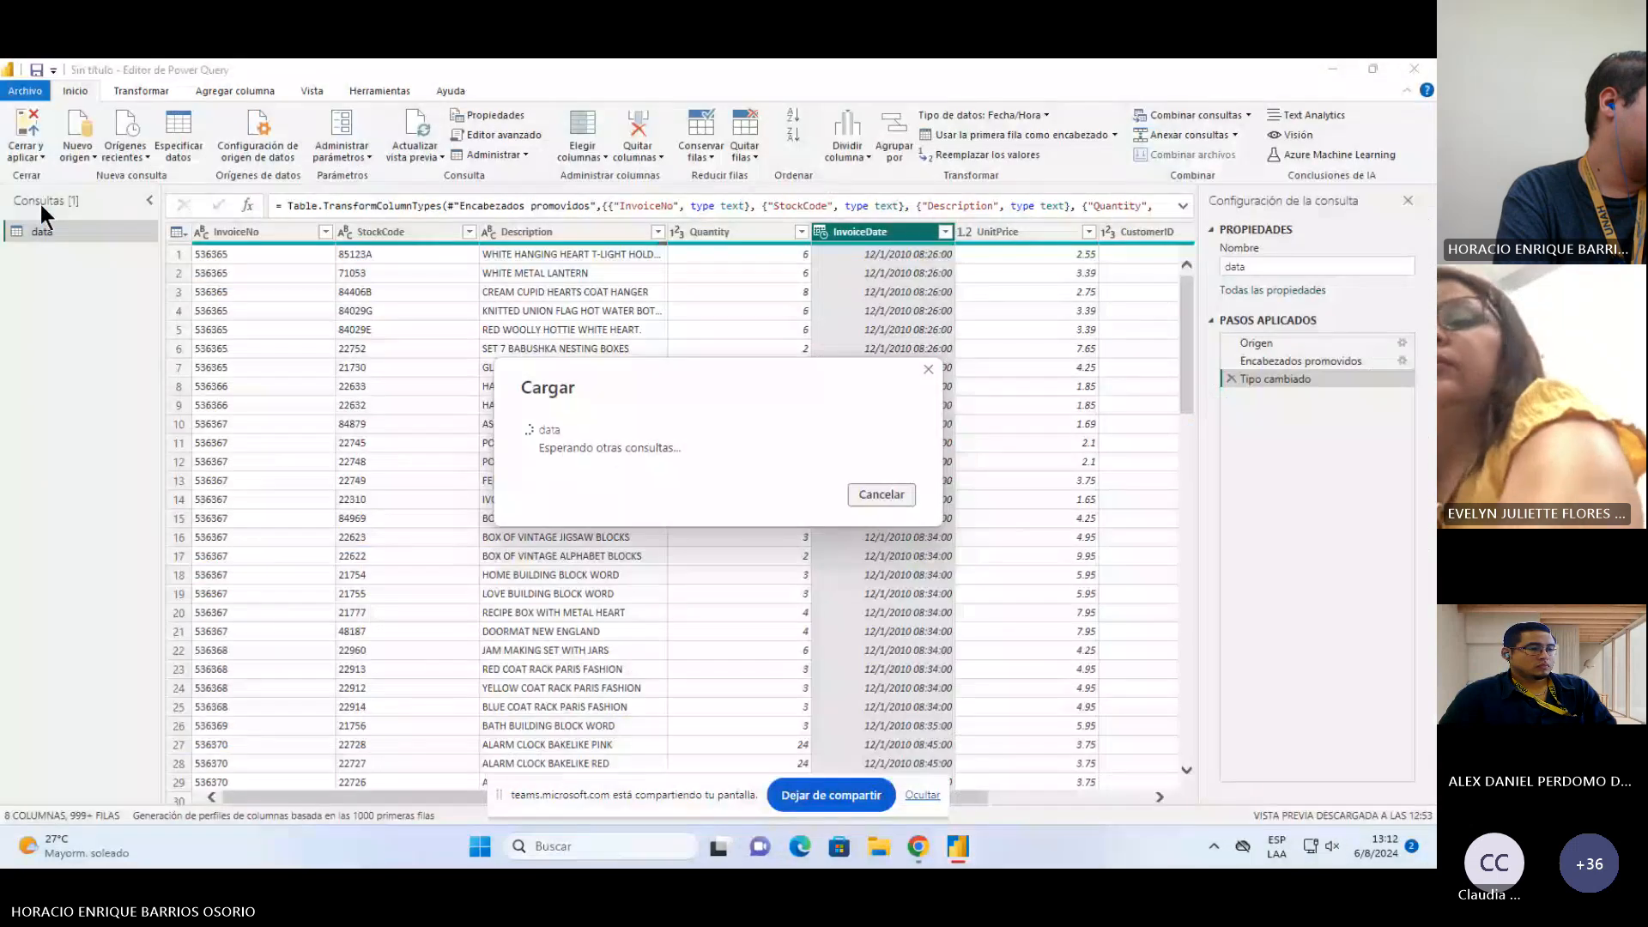
click(882, 495)
click(35, 154)
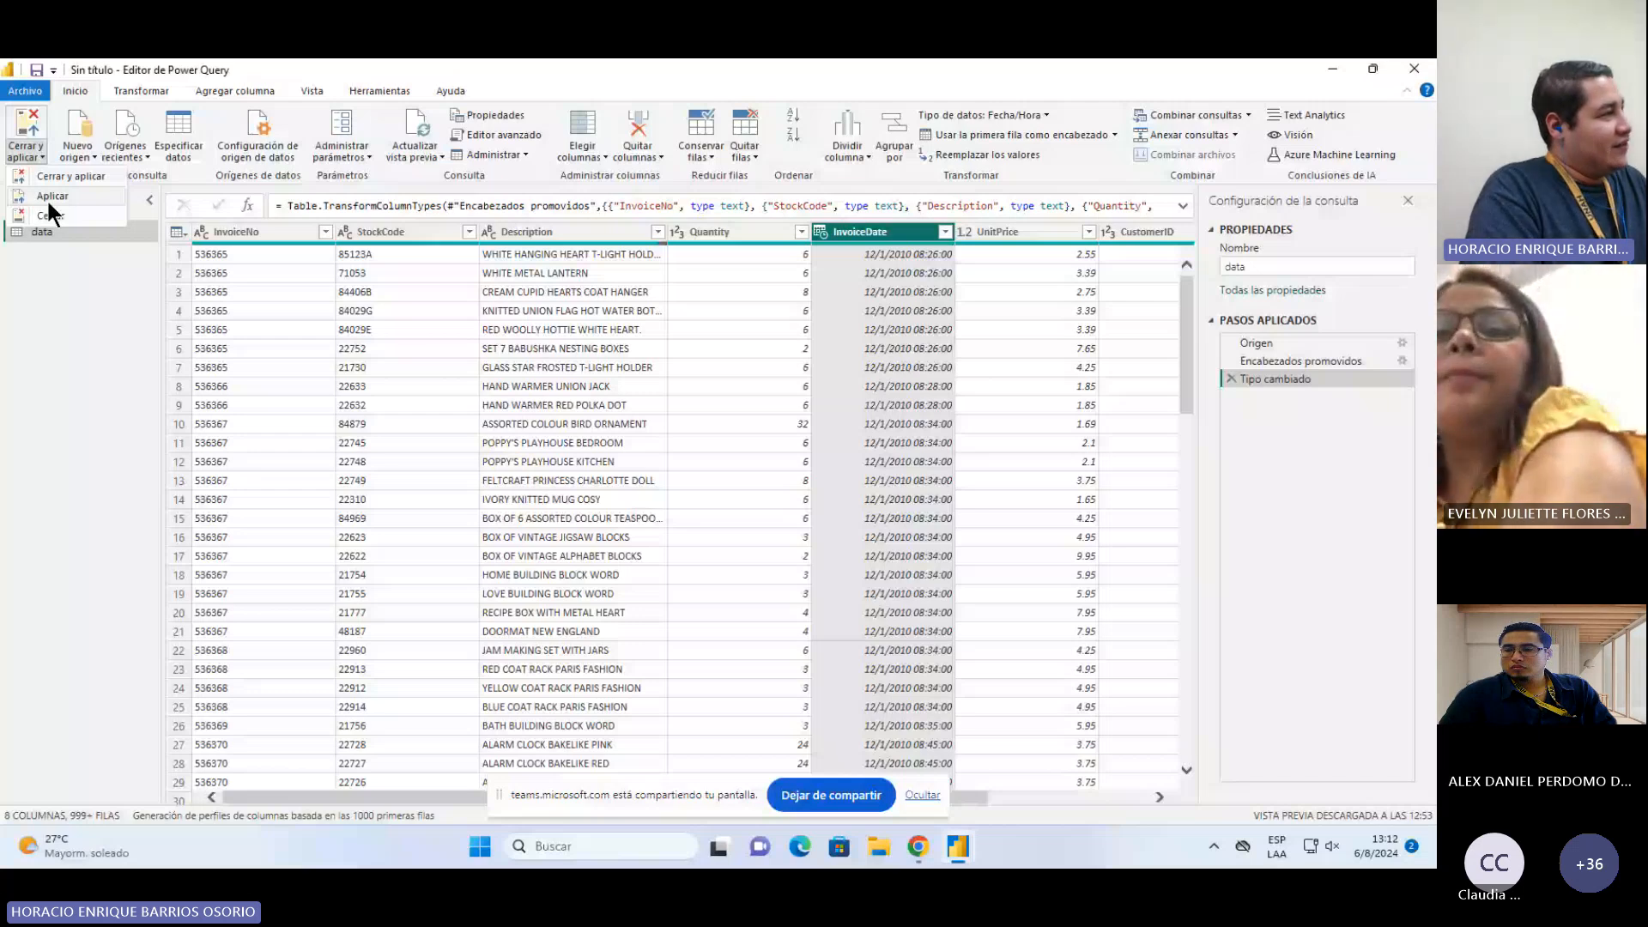
key(alt+Tab)
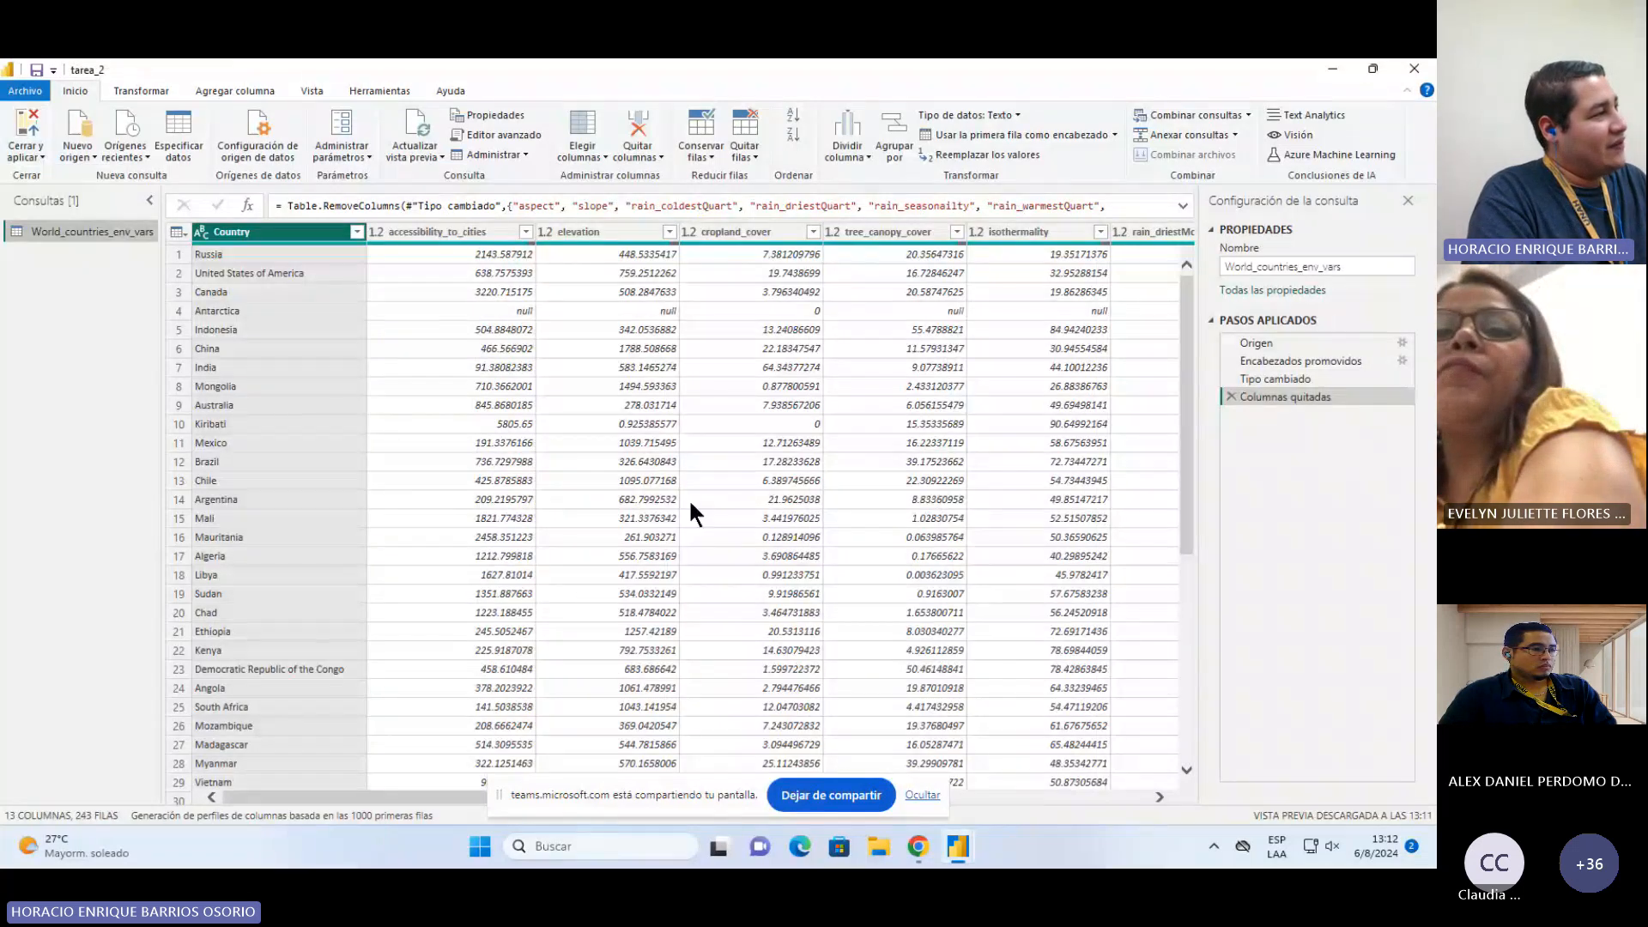
Step: Inspect the column options for Country and accessibility_to_cities and scroll through the query's columns
right_click(313, 232)
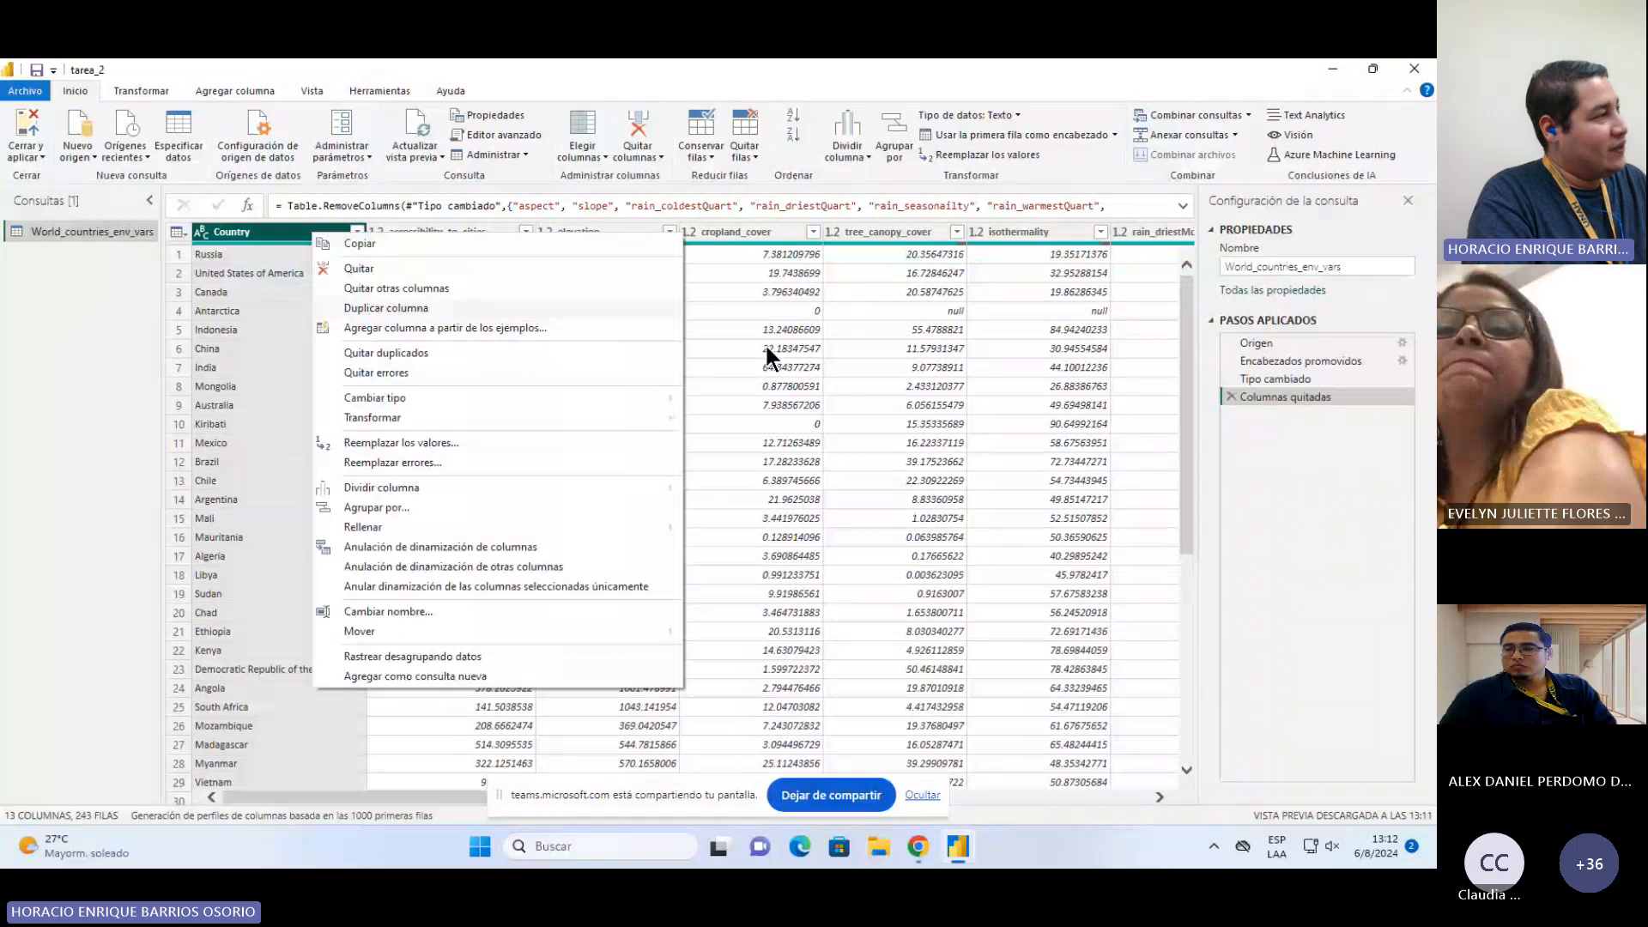
click(1243, 495)
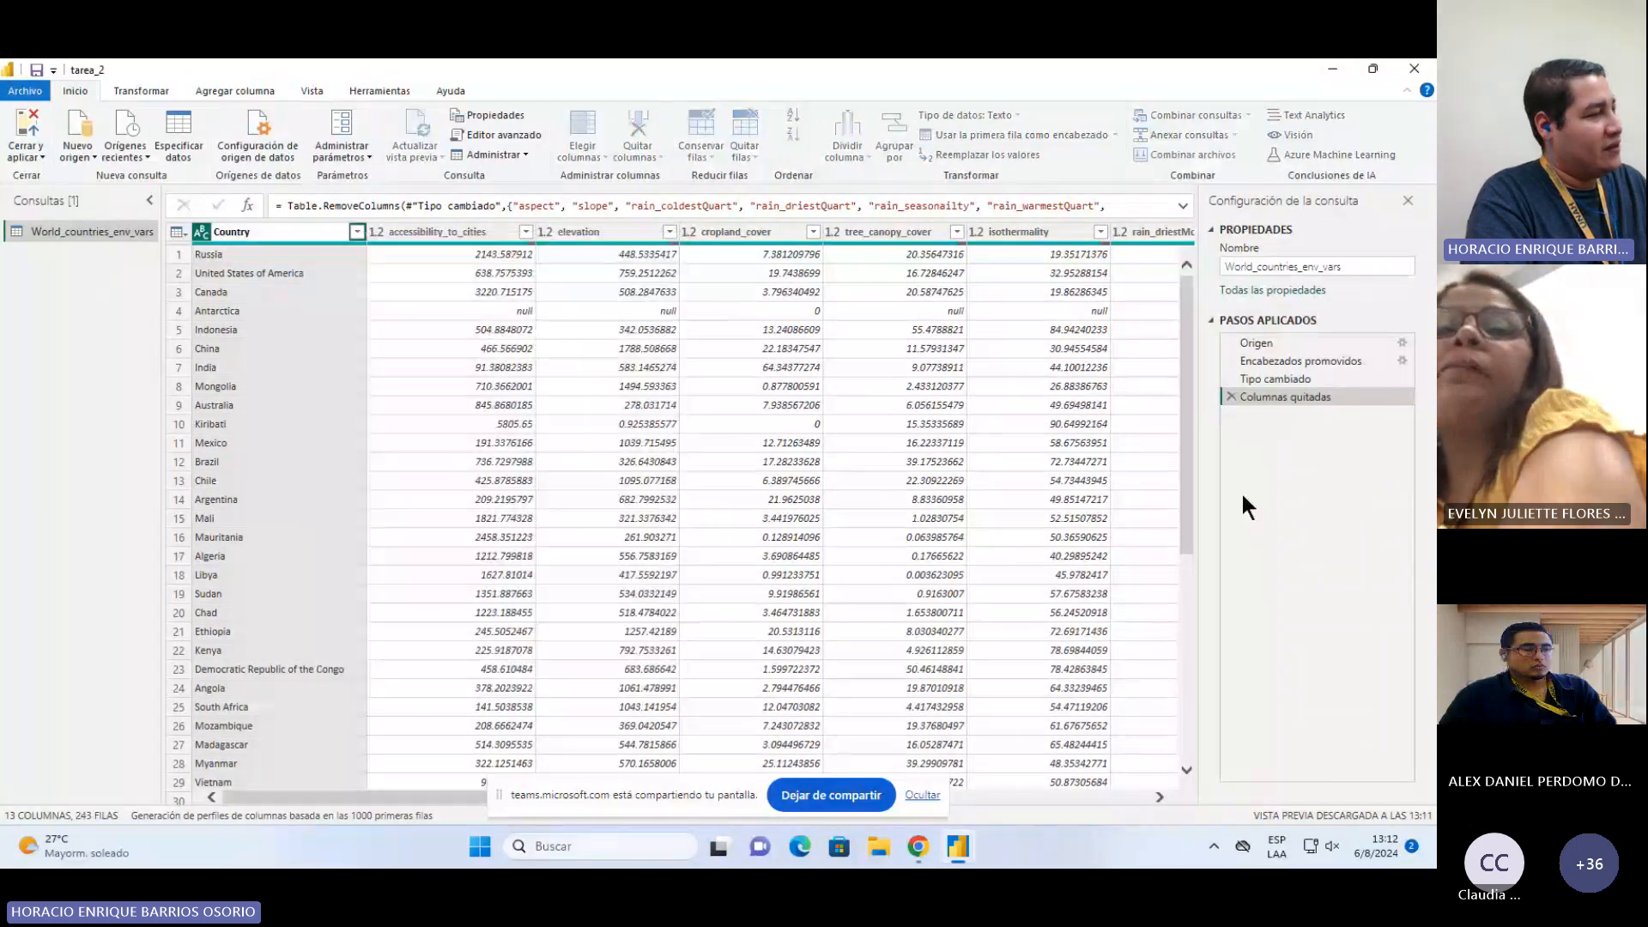
click(507, 235)
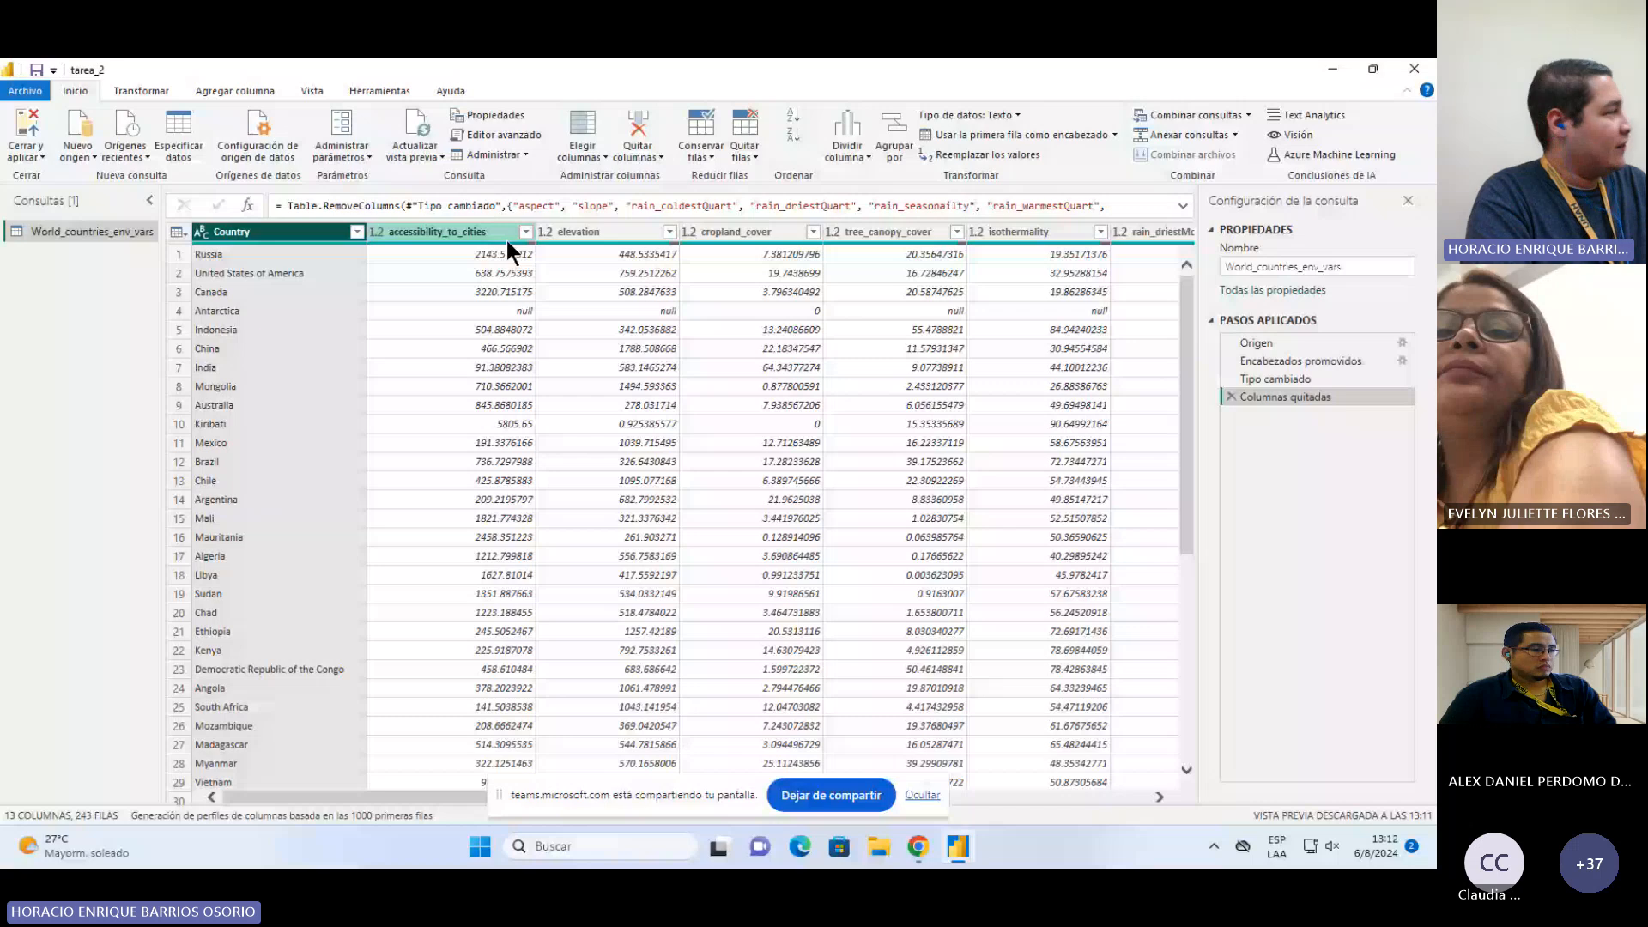
click(1007, 790)
drag(1006, 792, 378, 791)
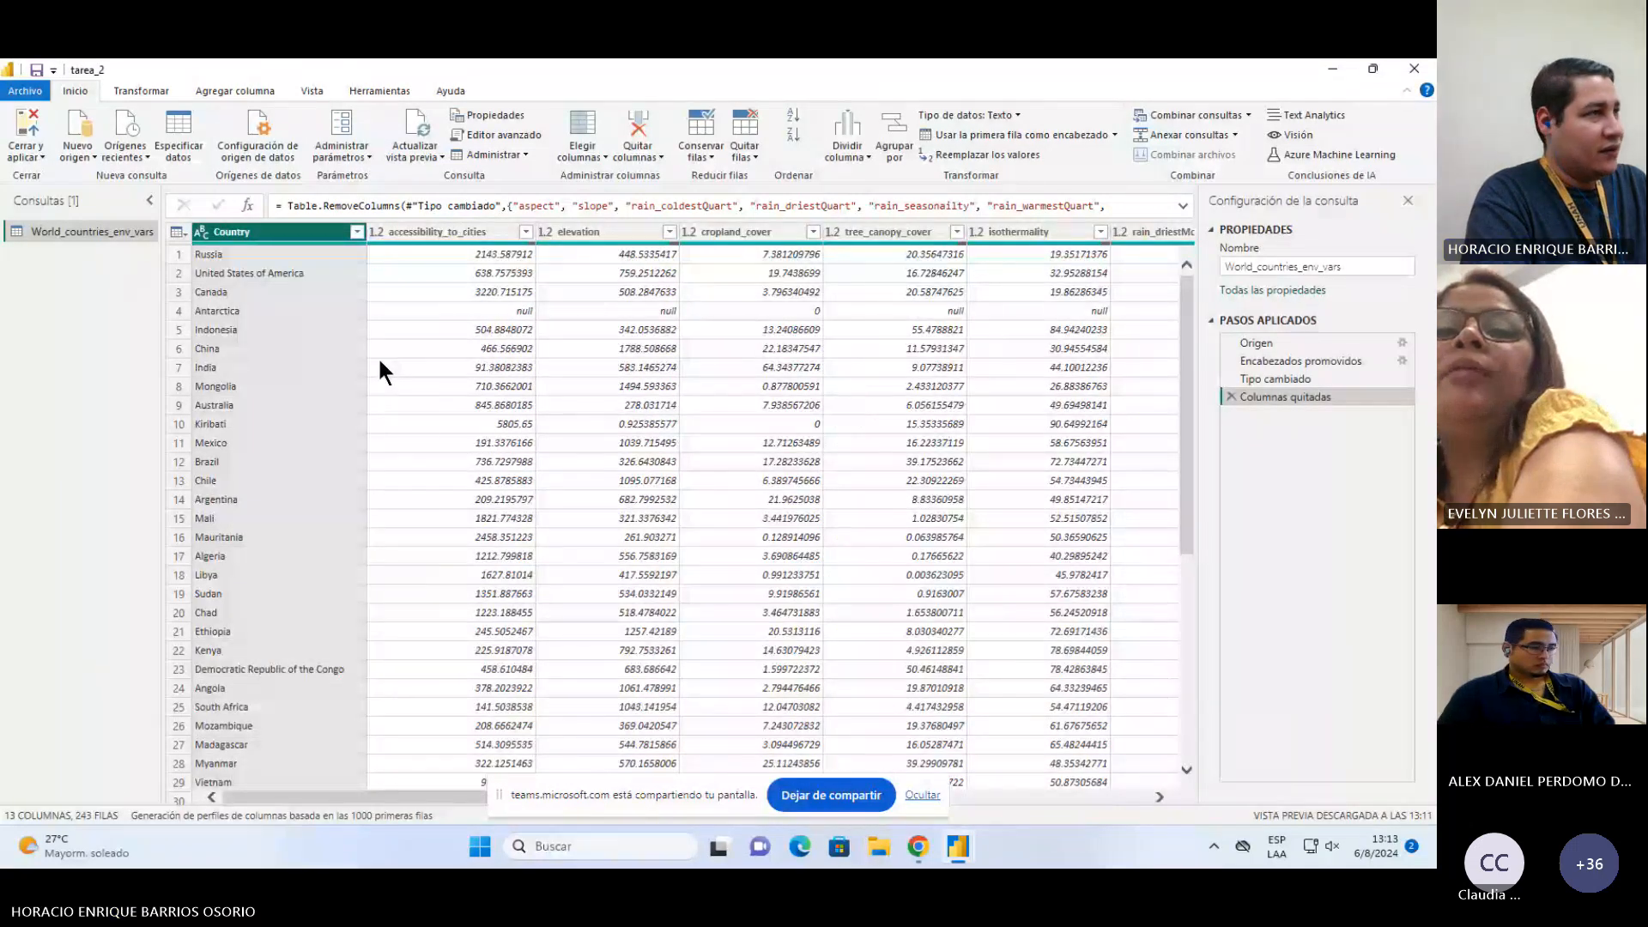
right_click(425, 232)
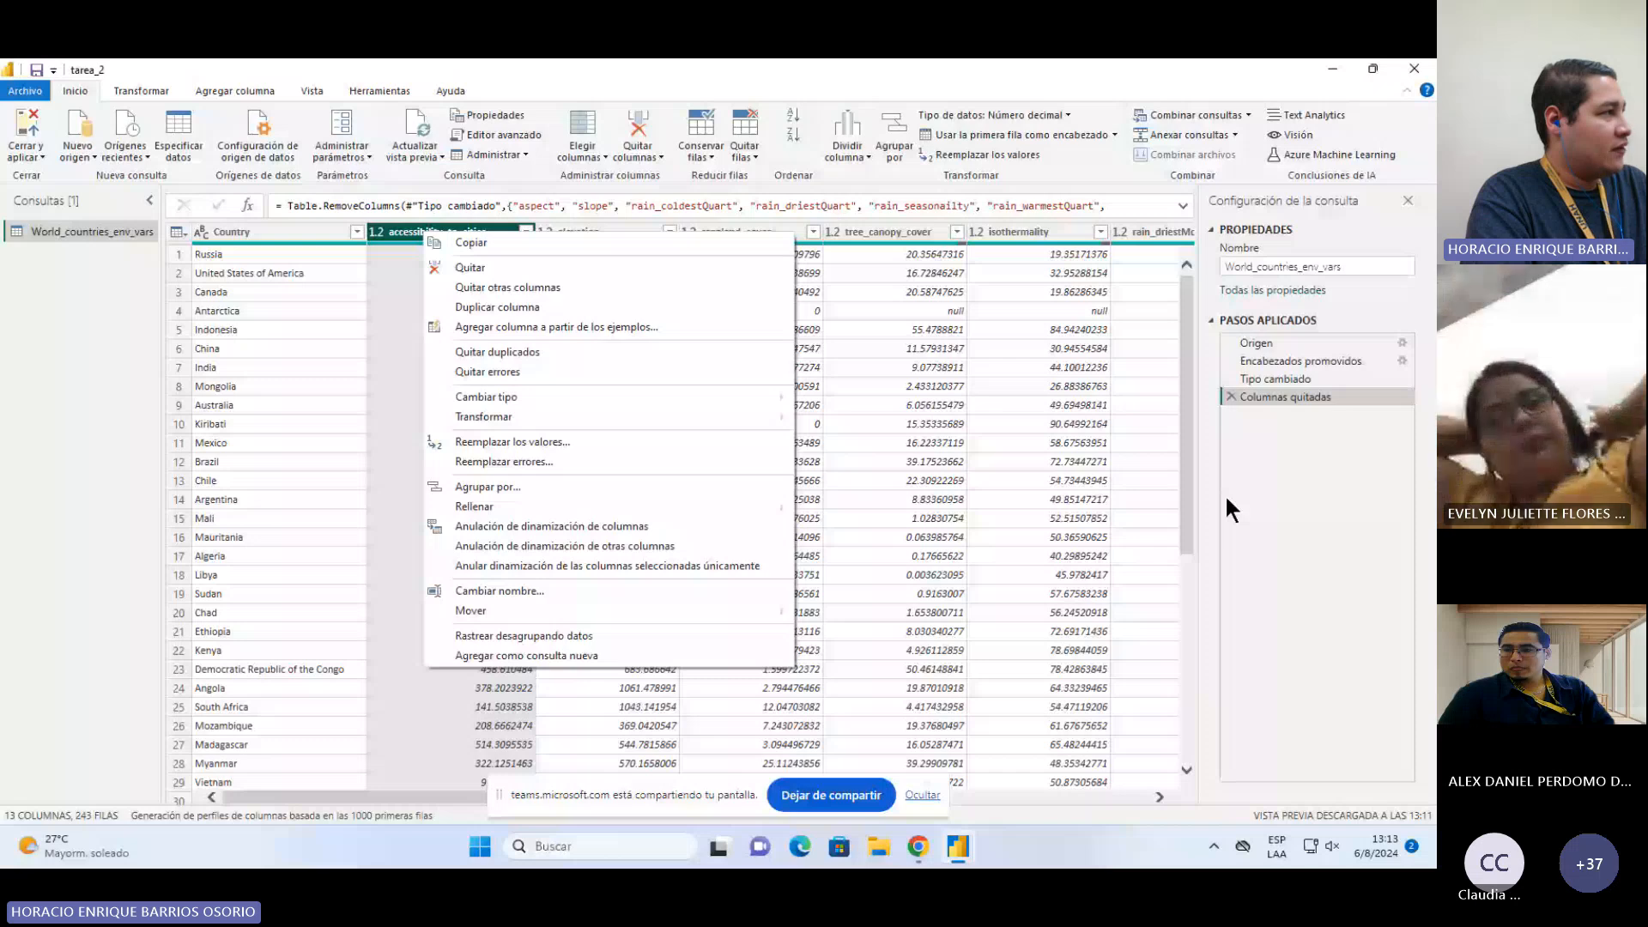
click(1307, 496)
Step: Close the Power Query editor and select the Country field to view its column properties
click(27, 154)
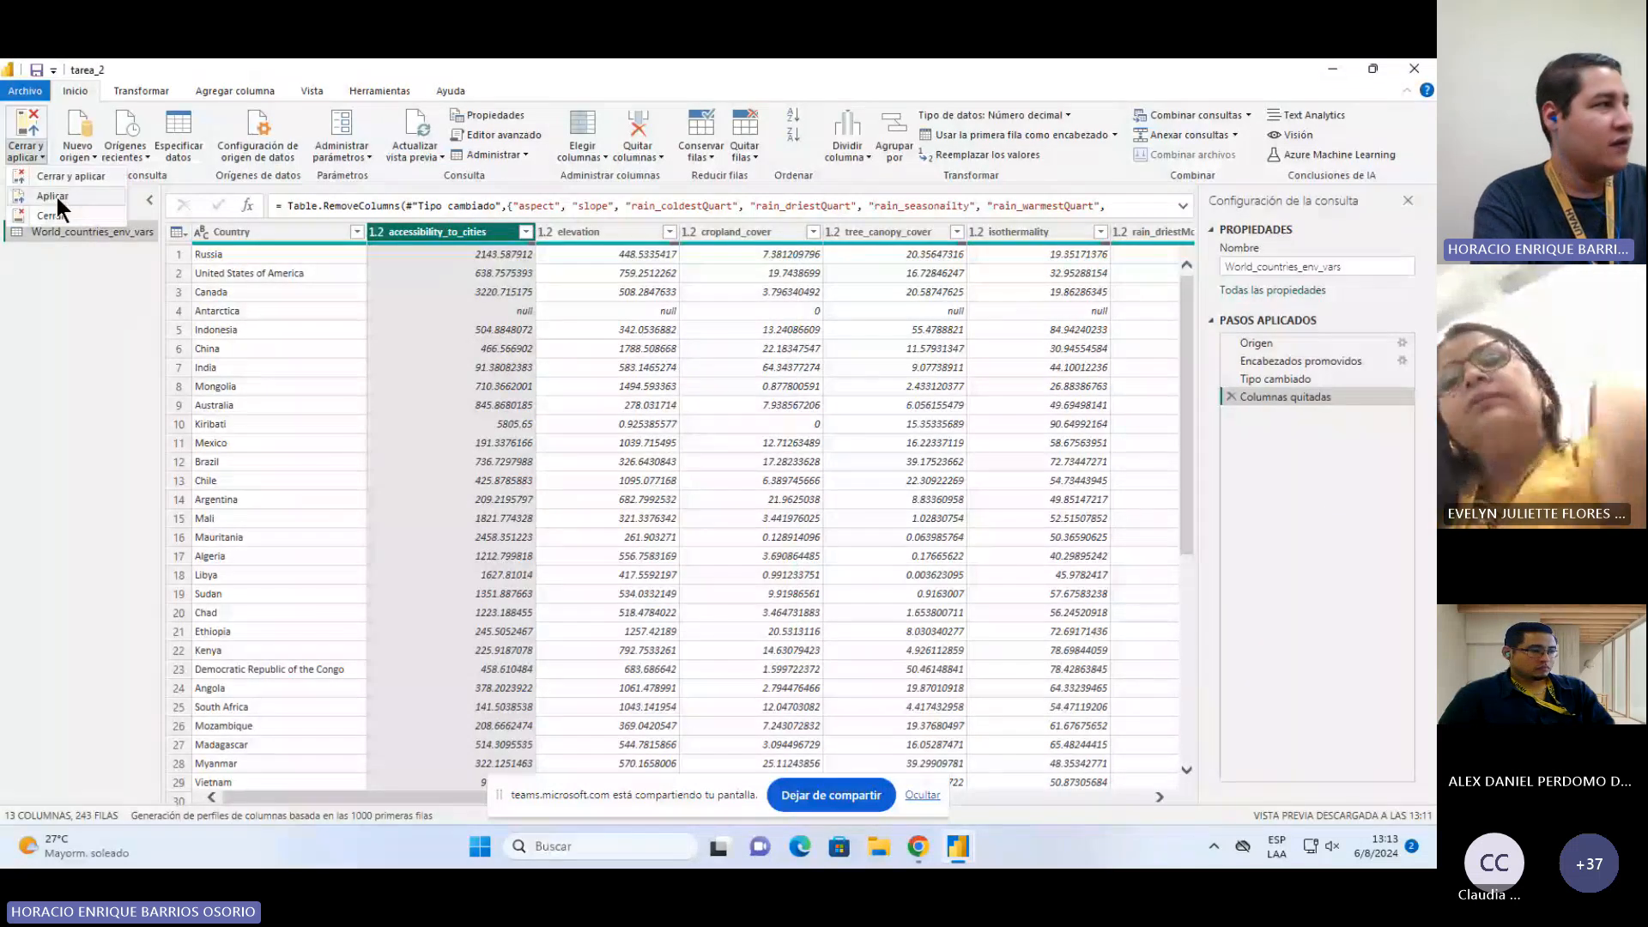
click(51, 218)
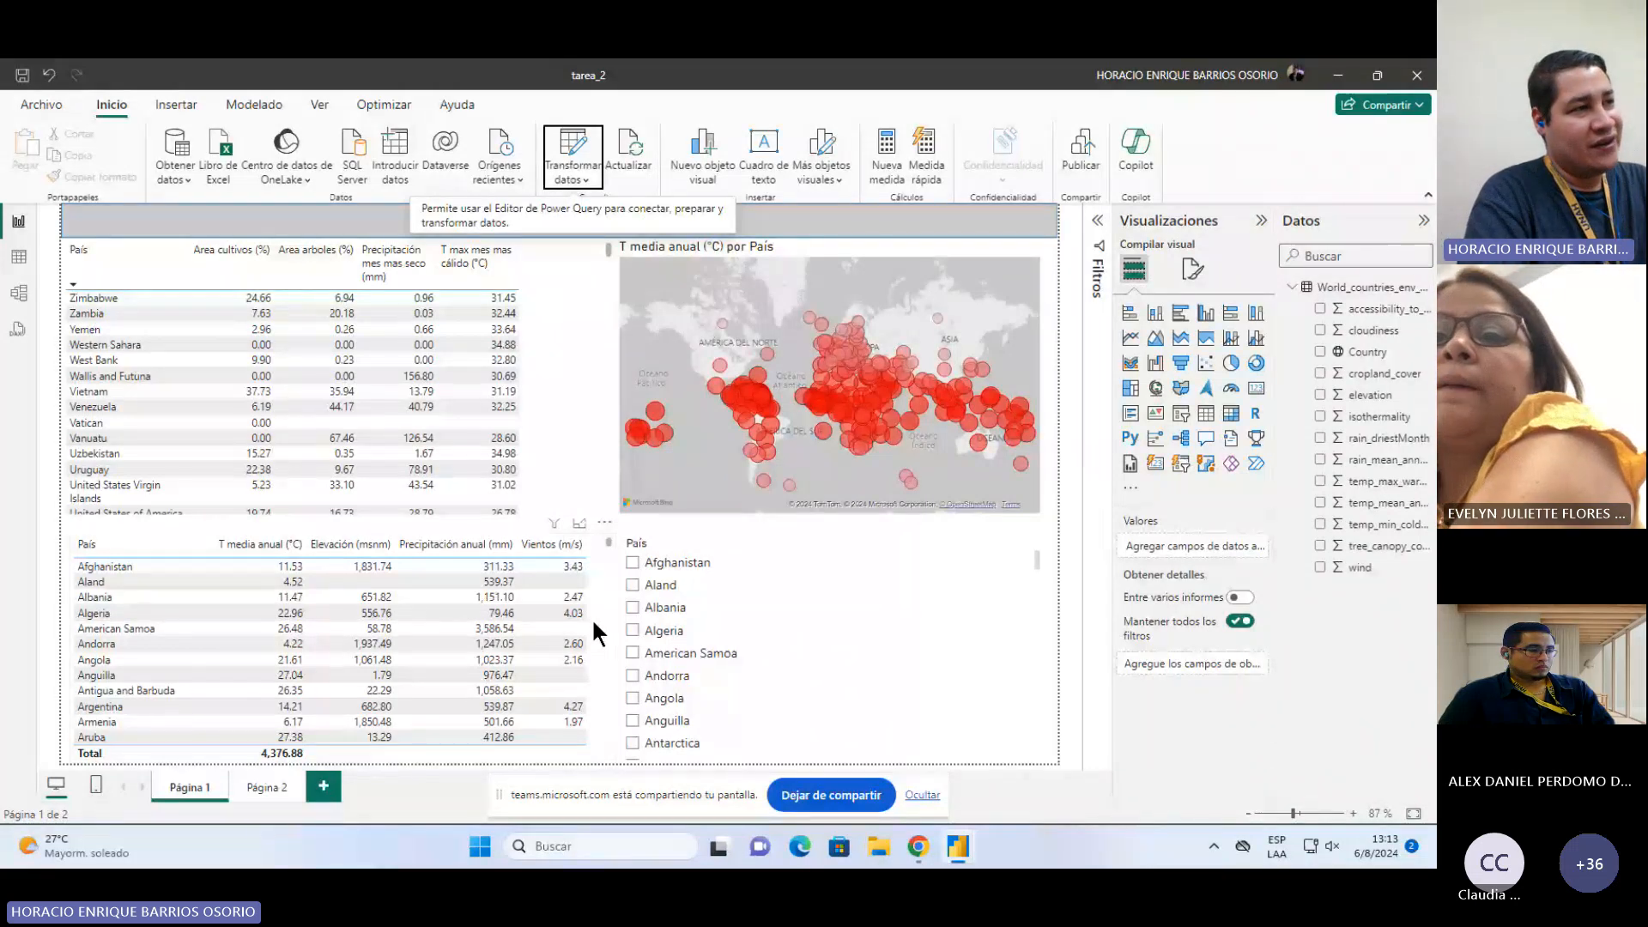
click(1365, 352)
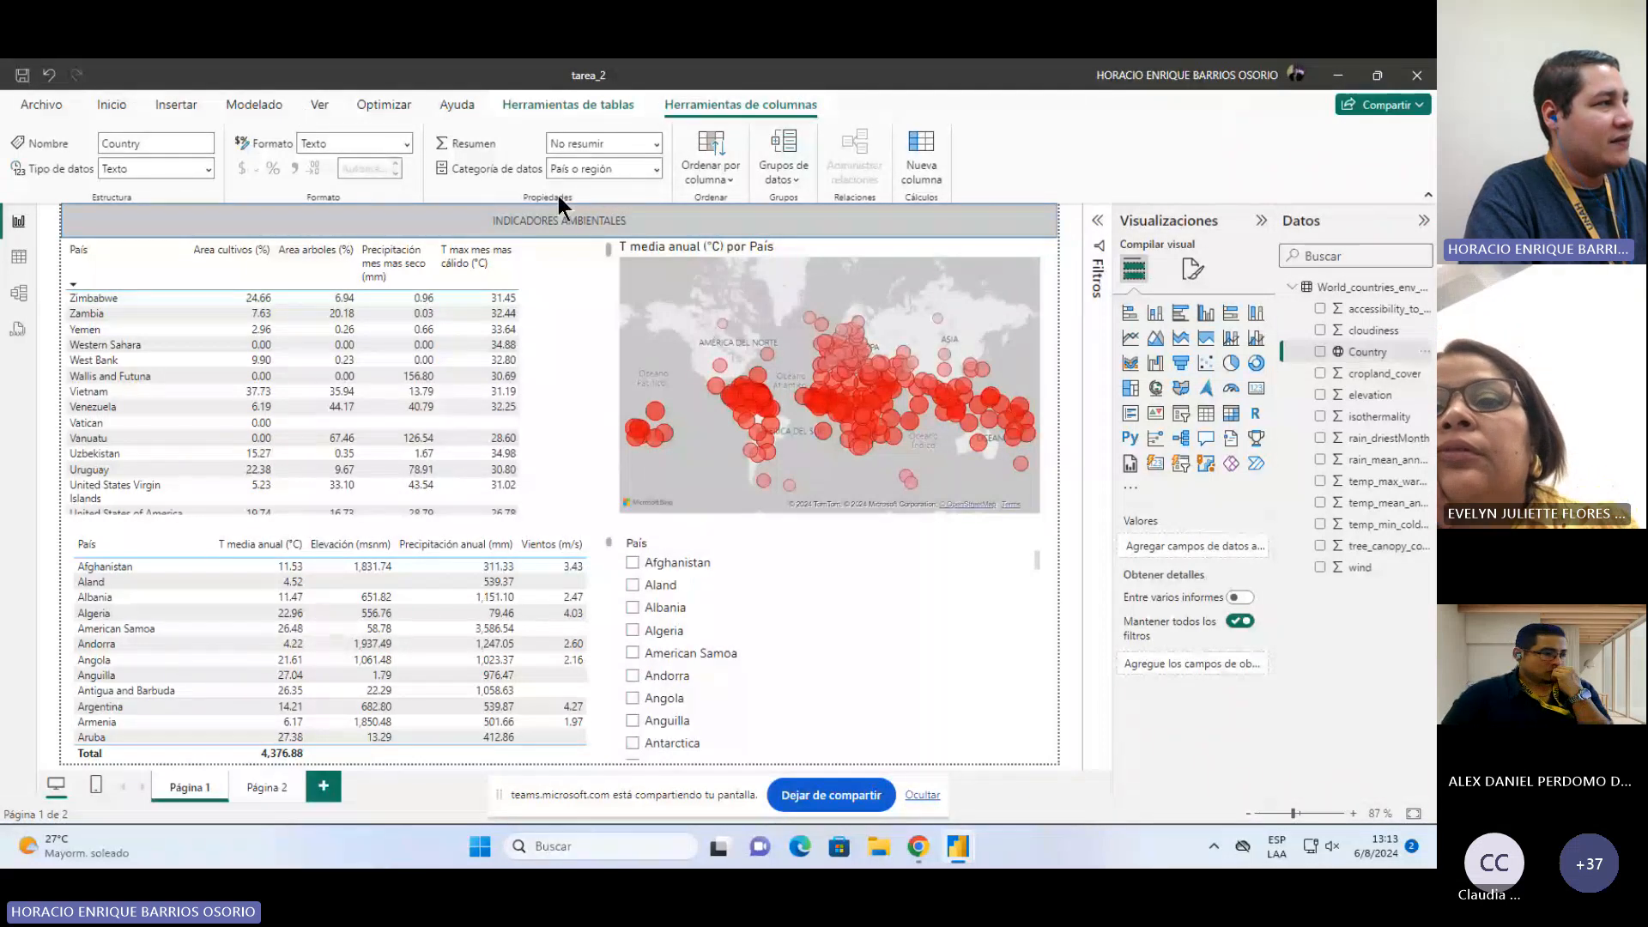
Step: Open the Country column's data category options and close them without changing anything
click(656, 169)
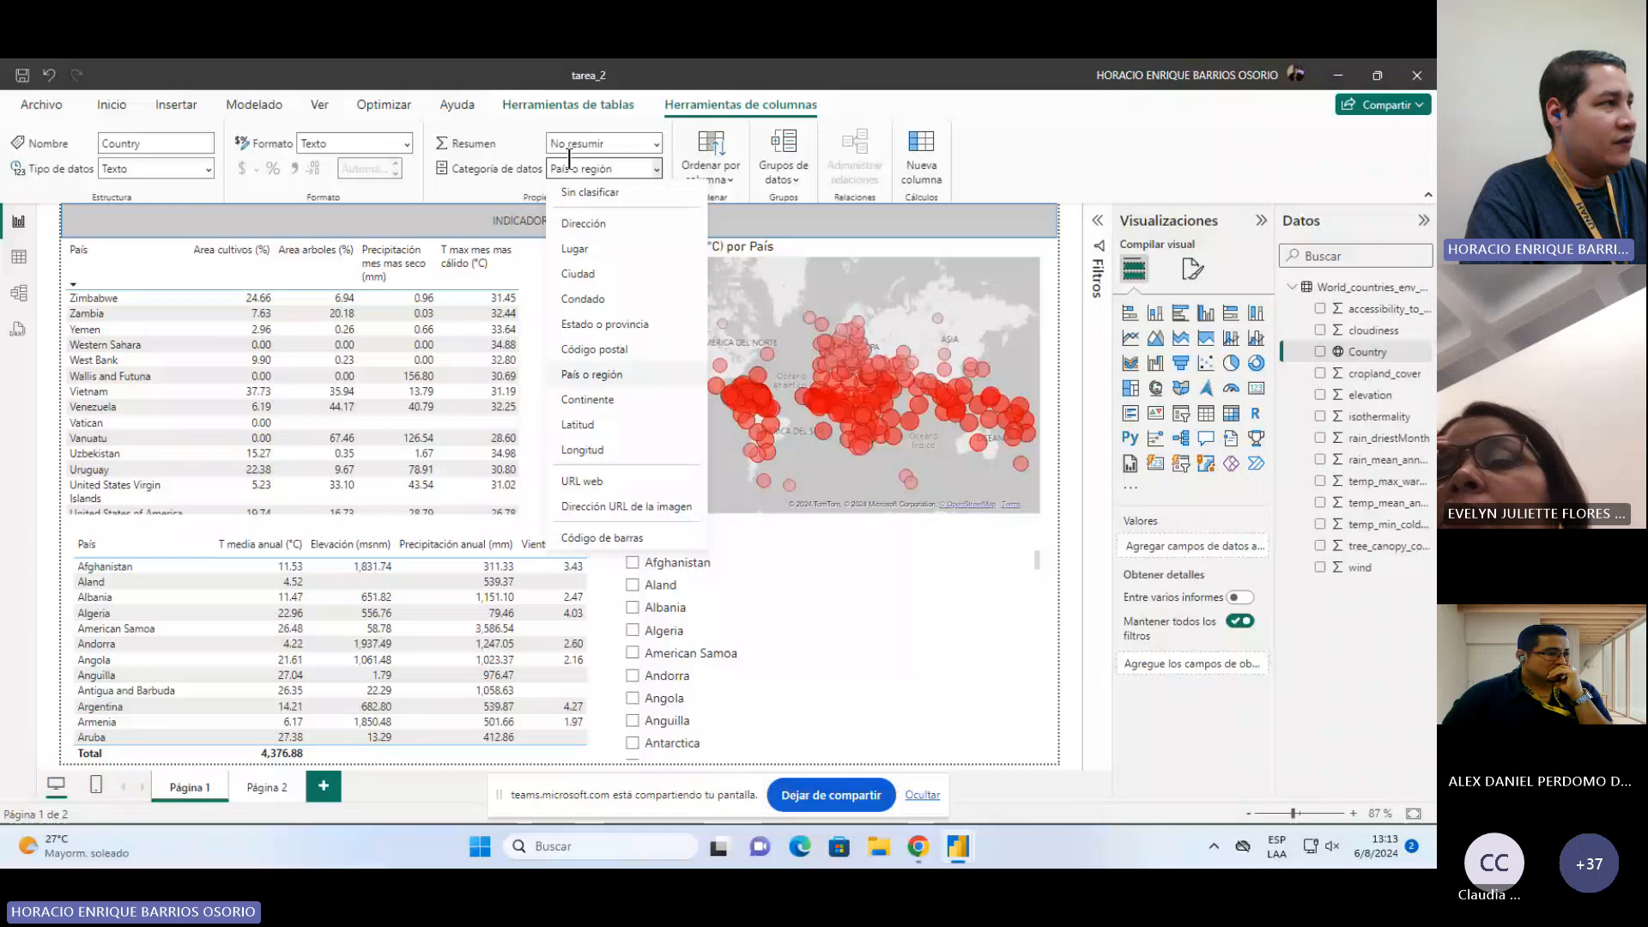
click(659, 172)
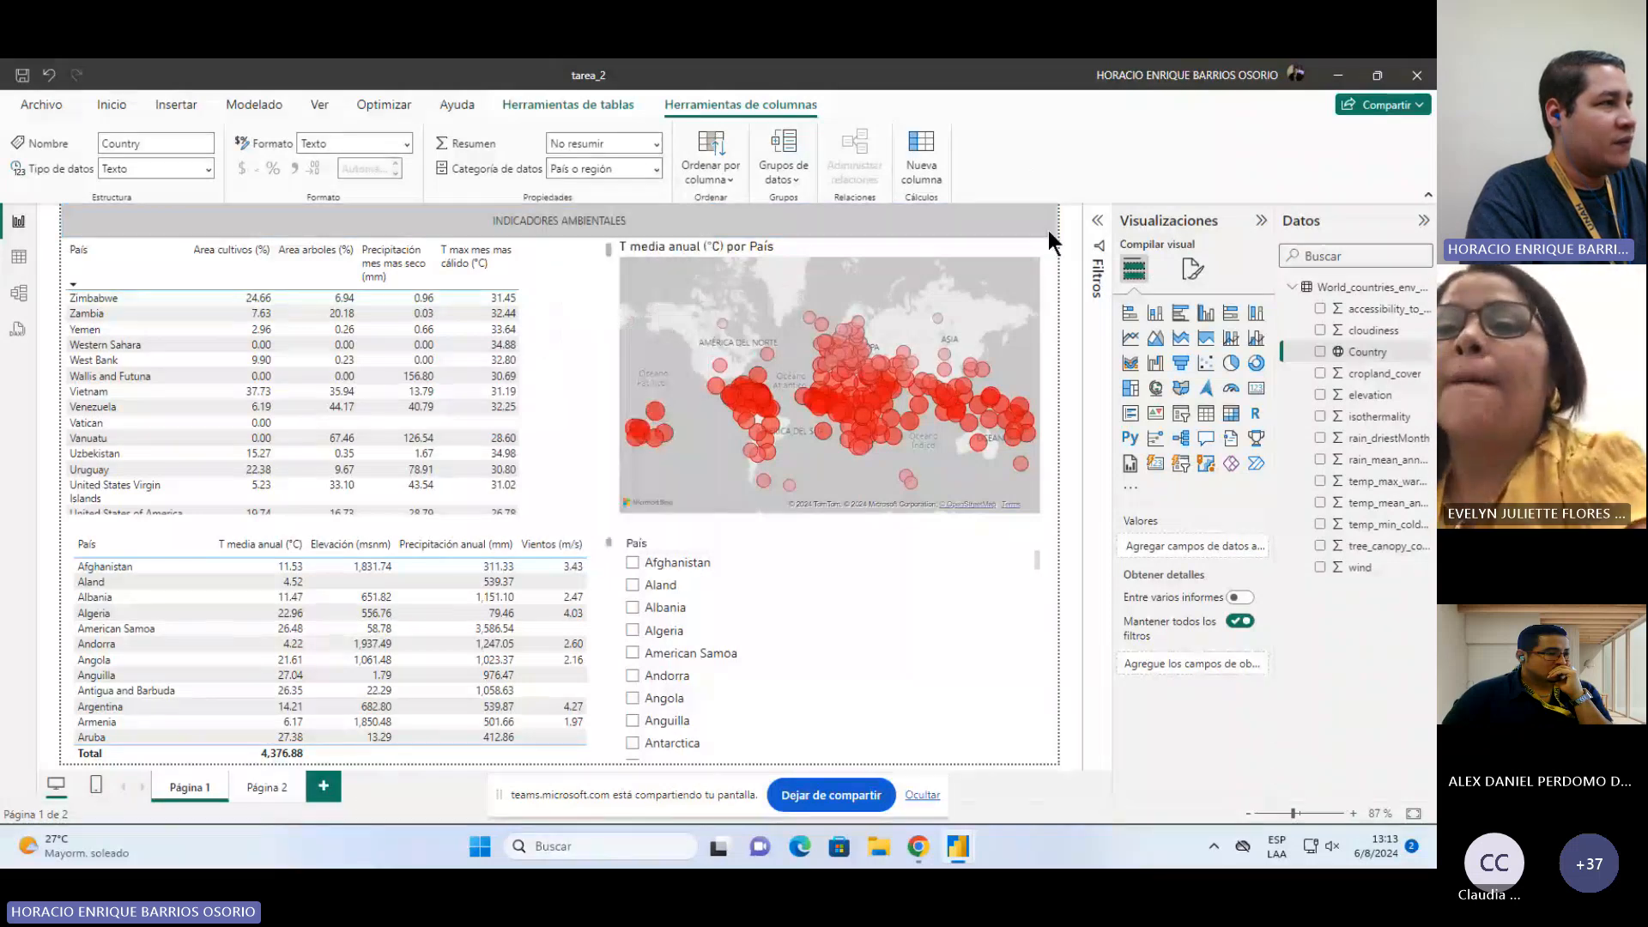
Step: Select the bubble map visual and inspect the aggregation options of its bubble size field, T media anual
click(972, 244)
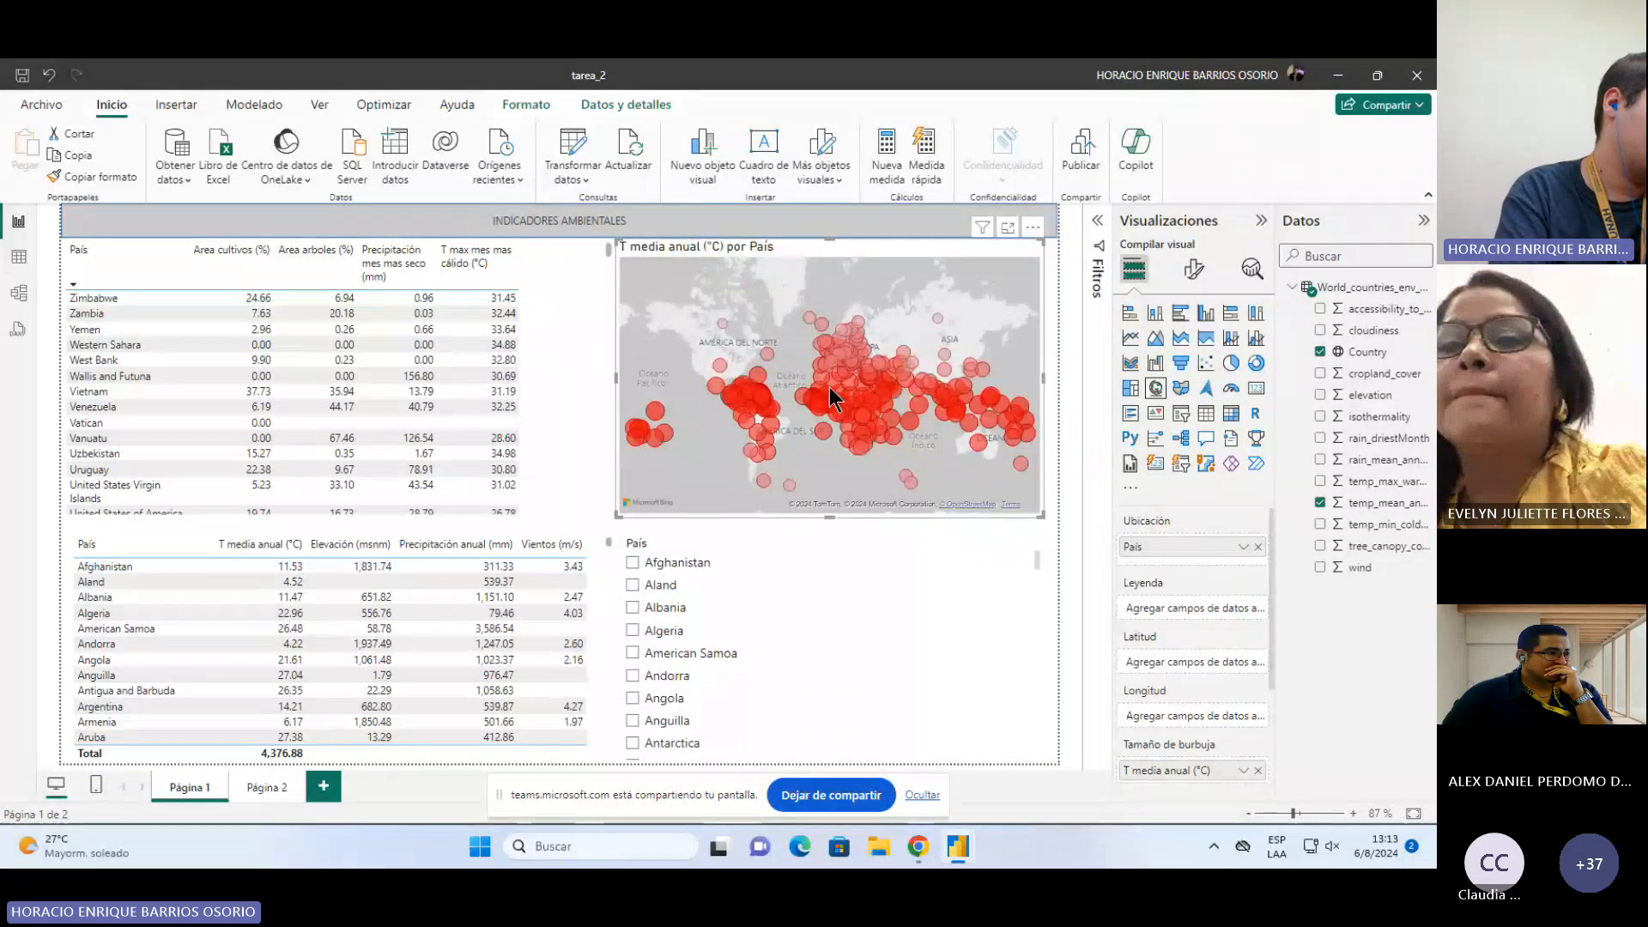
mouse_move(725, 331)
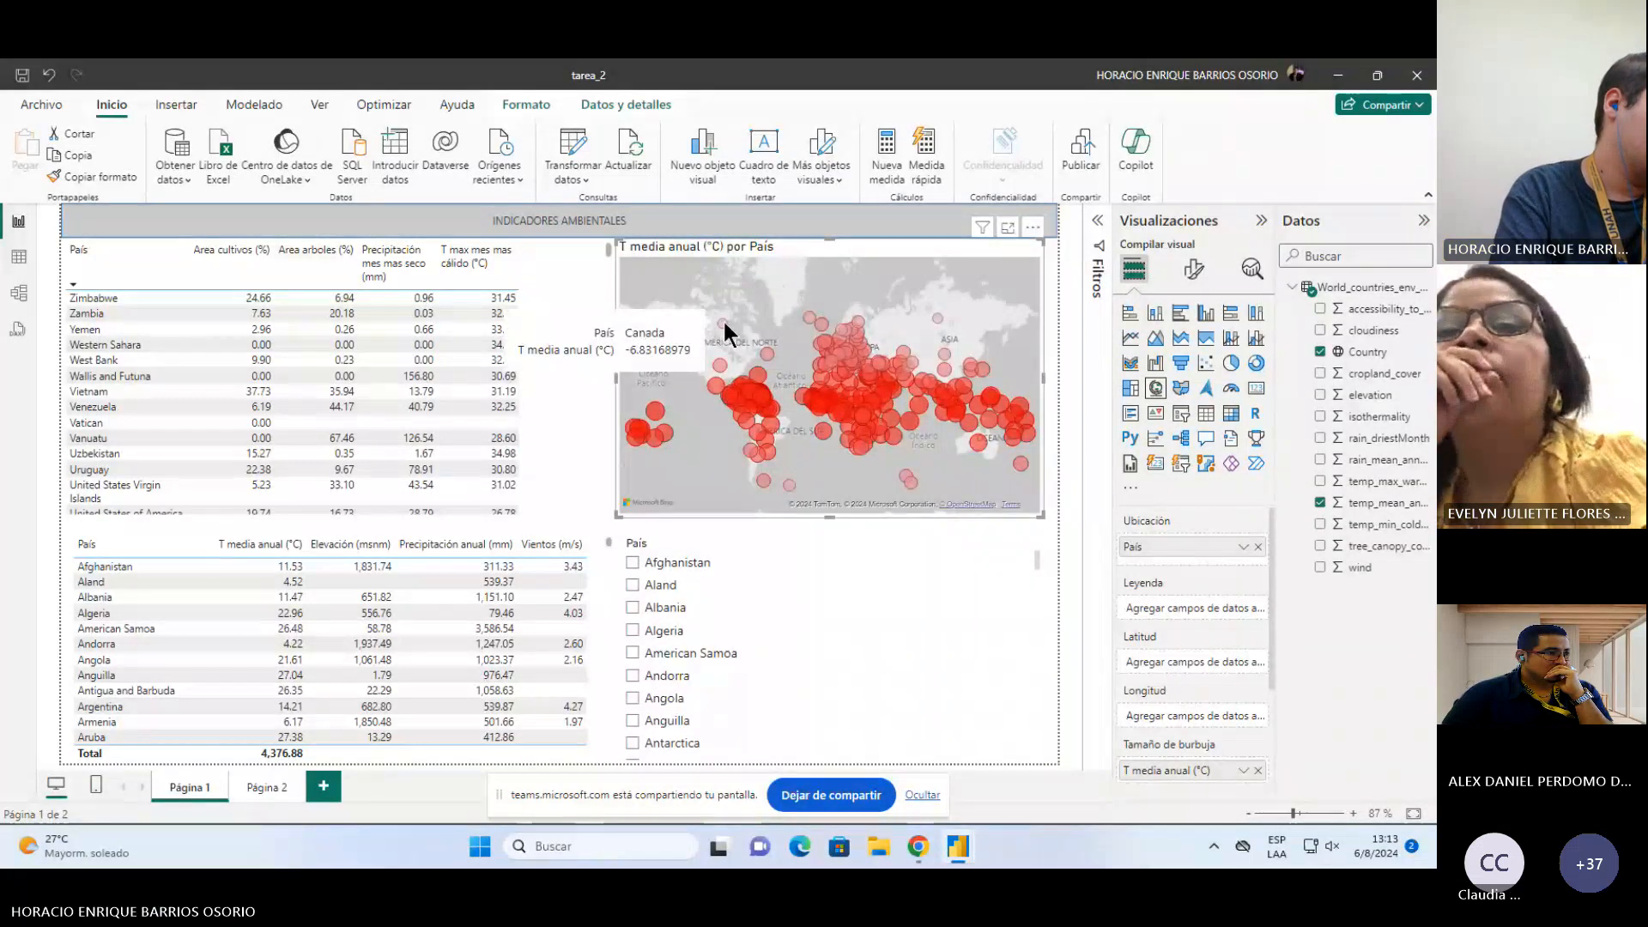
mouse_move(865, 335)
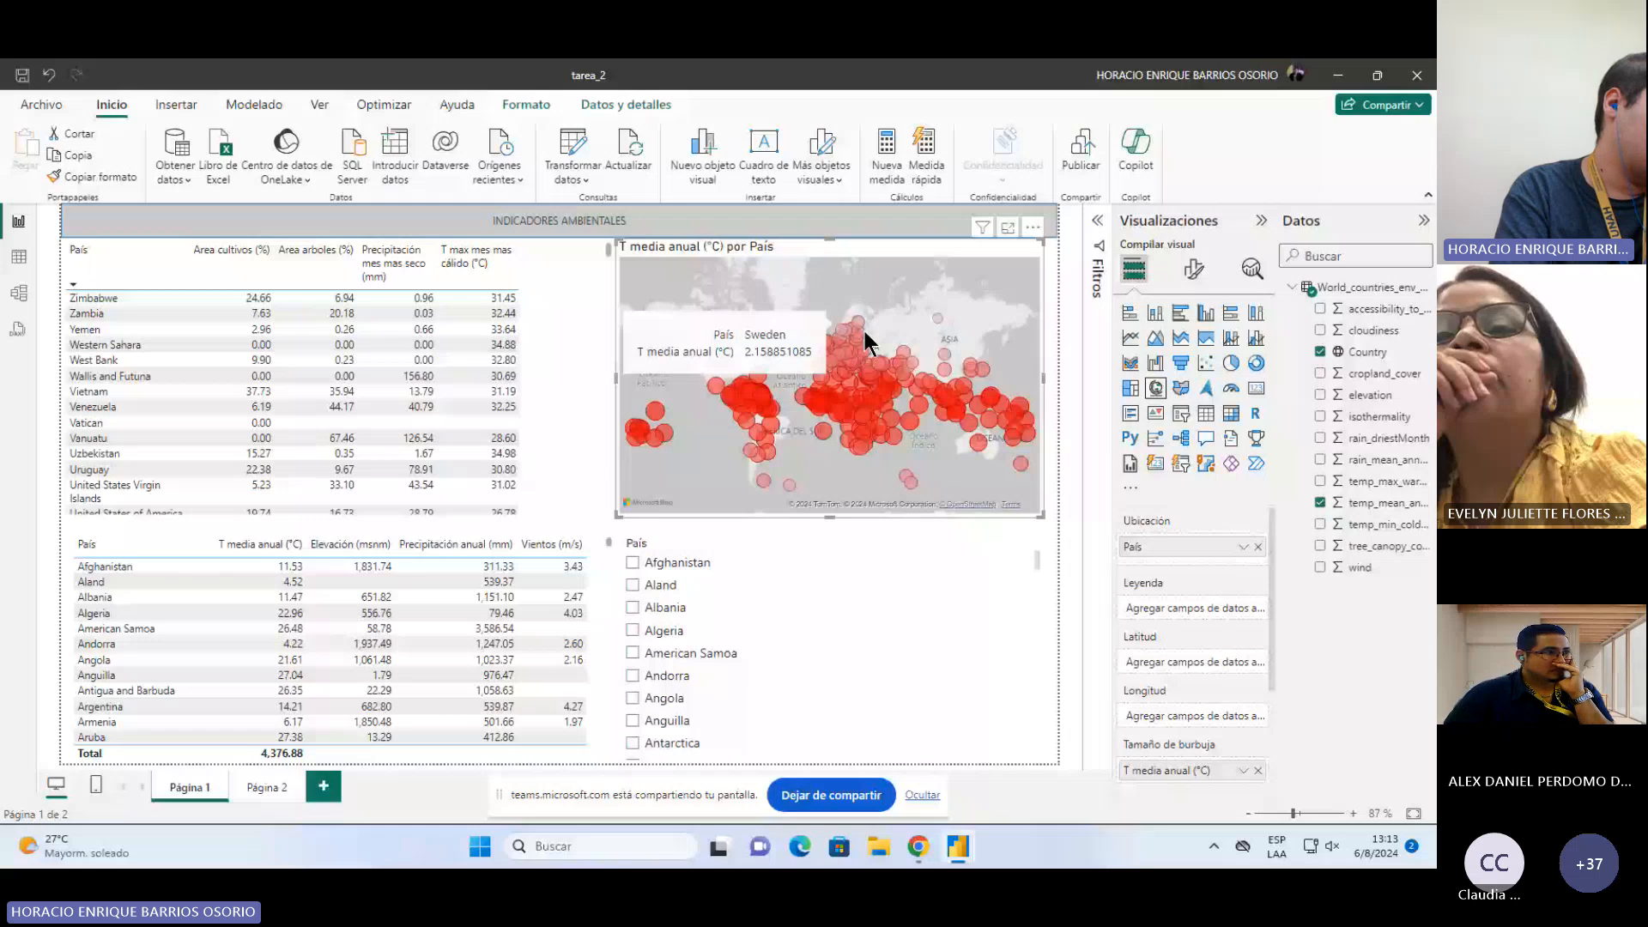
scroll(1193, 687, down, 1)
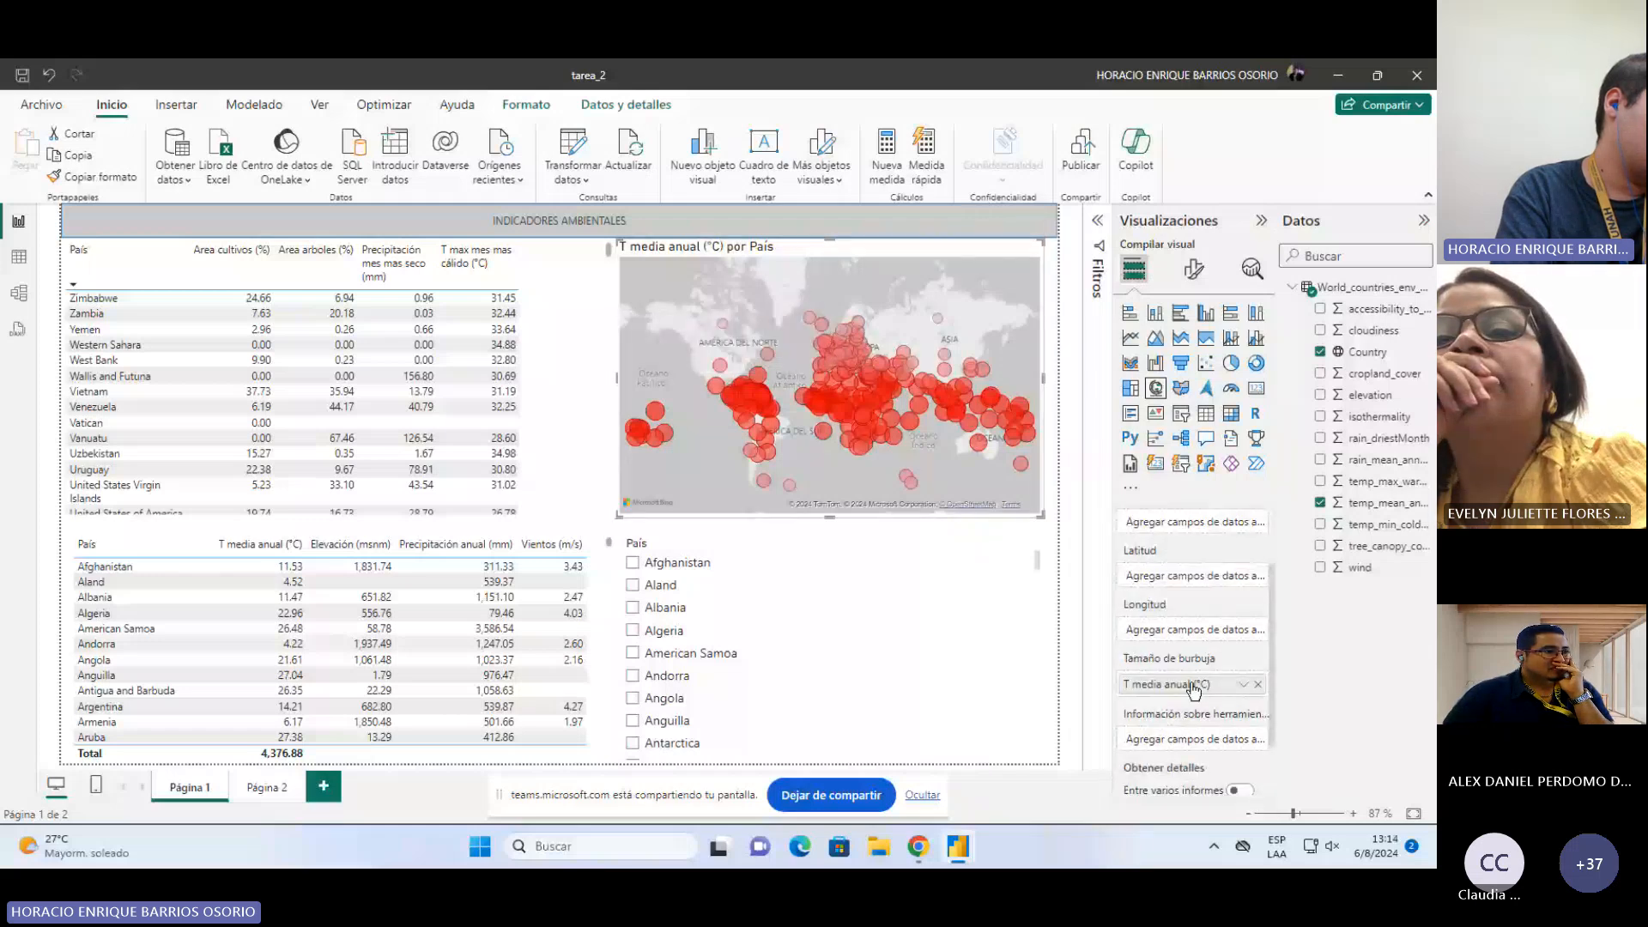
right_click(1194, 687)
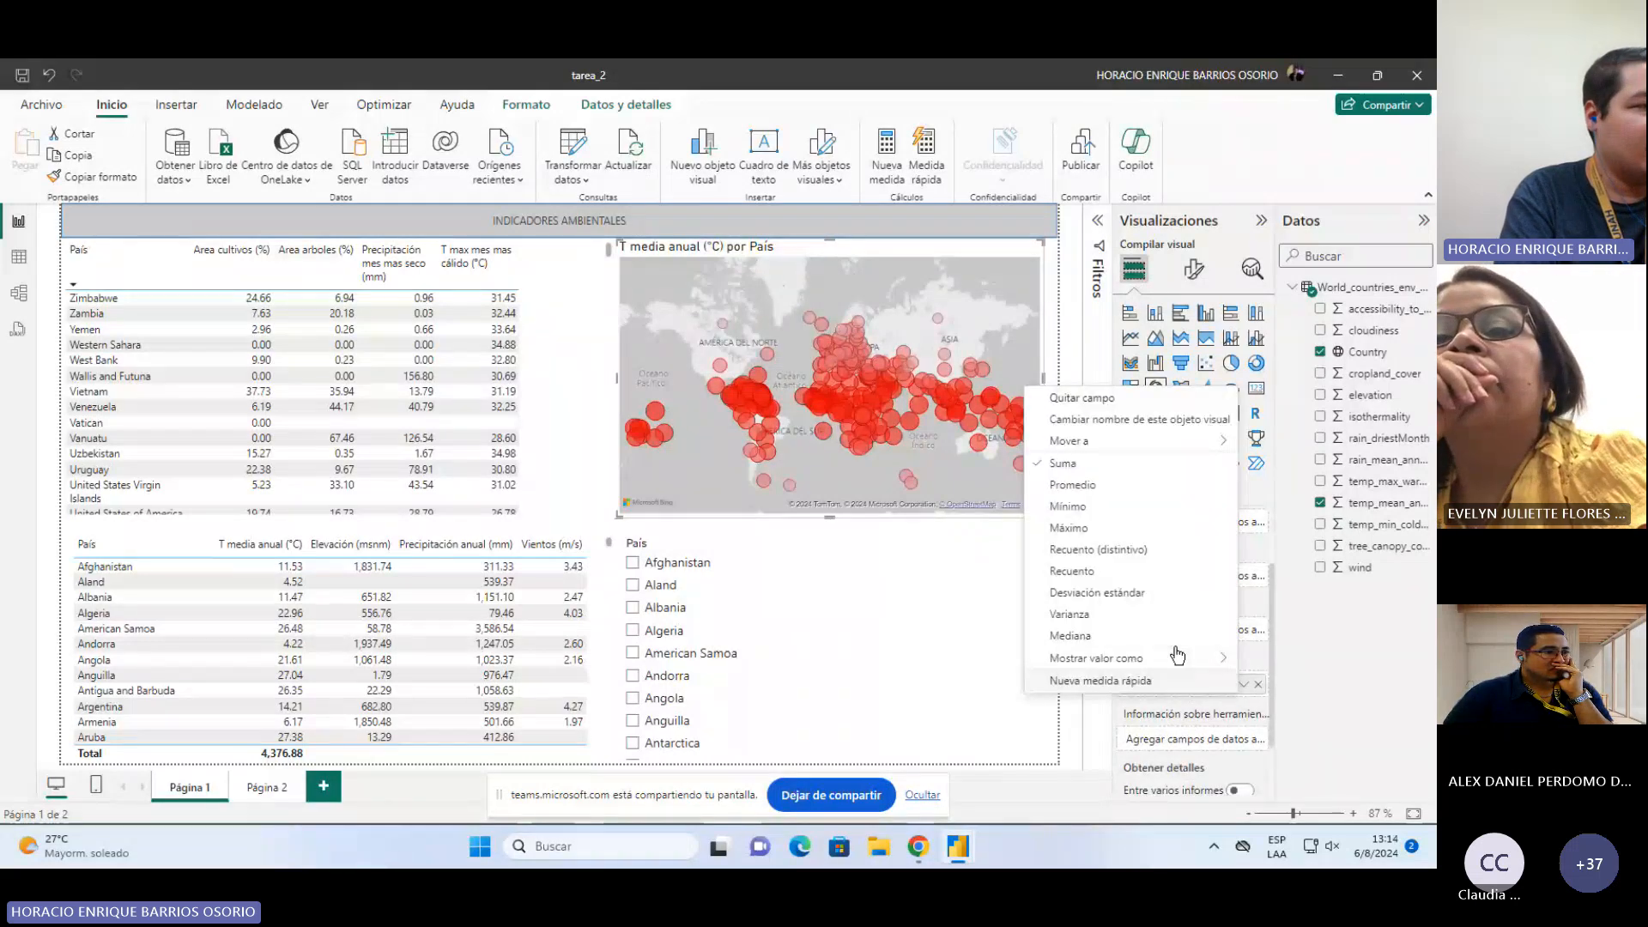
click(1322, 671)
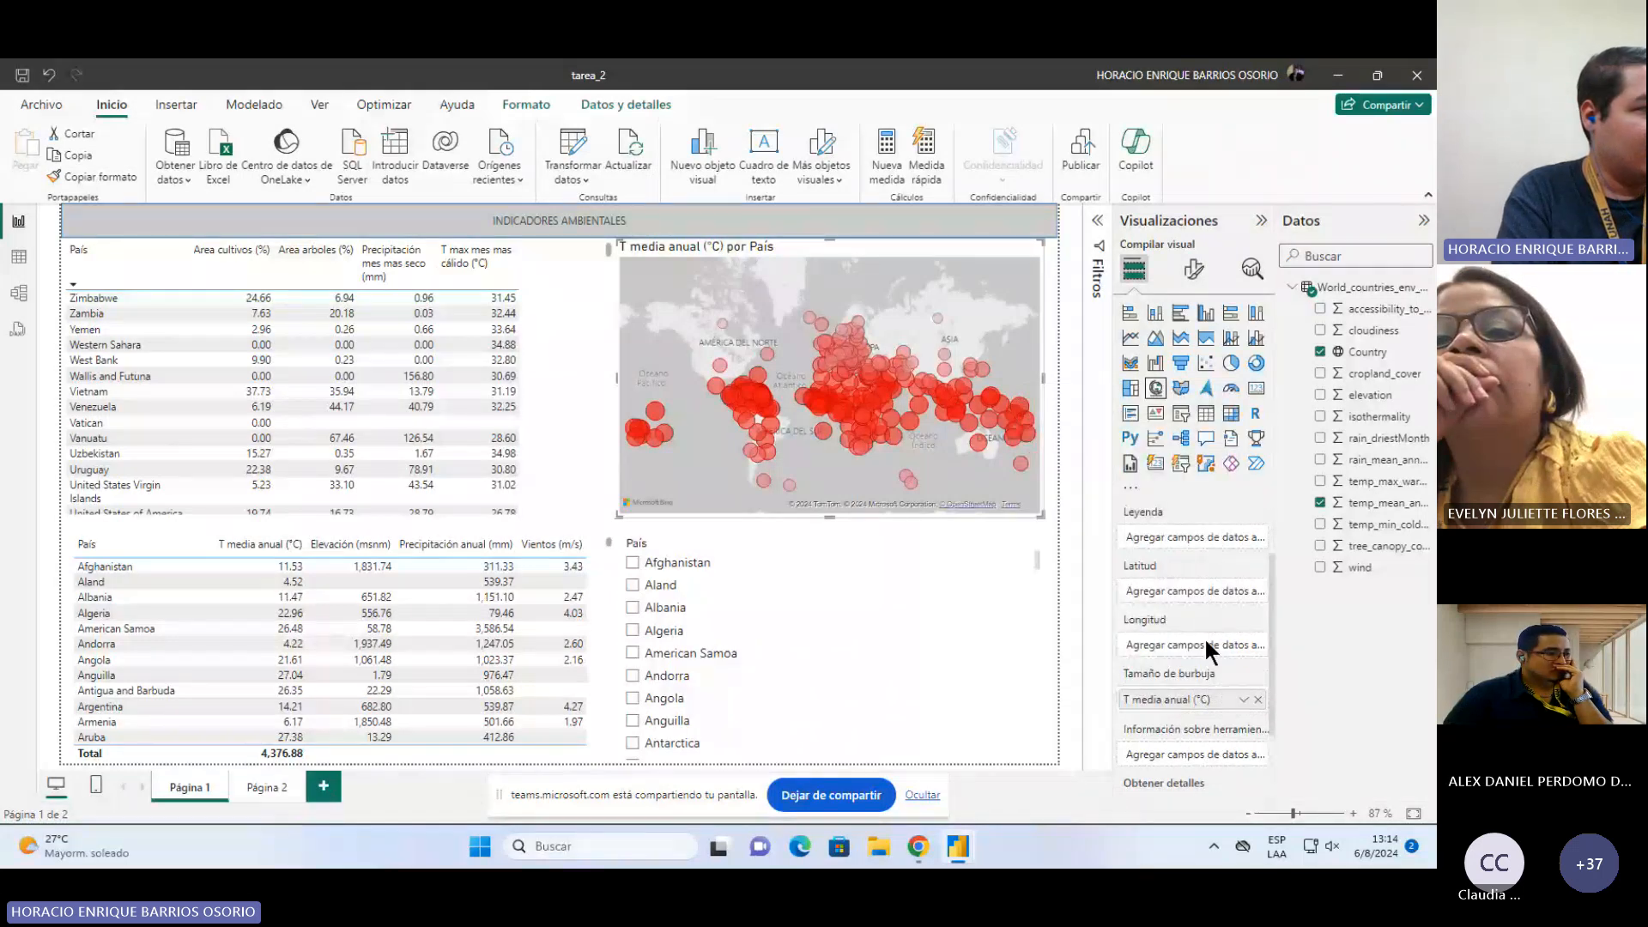
scroll(1184, 566, up, 1)
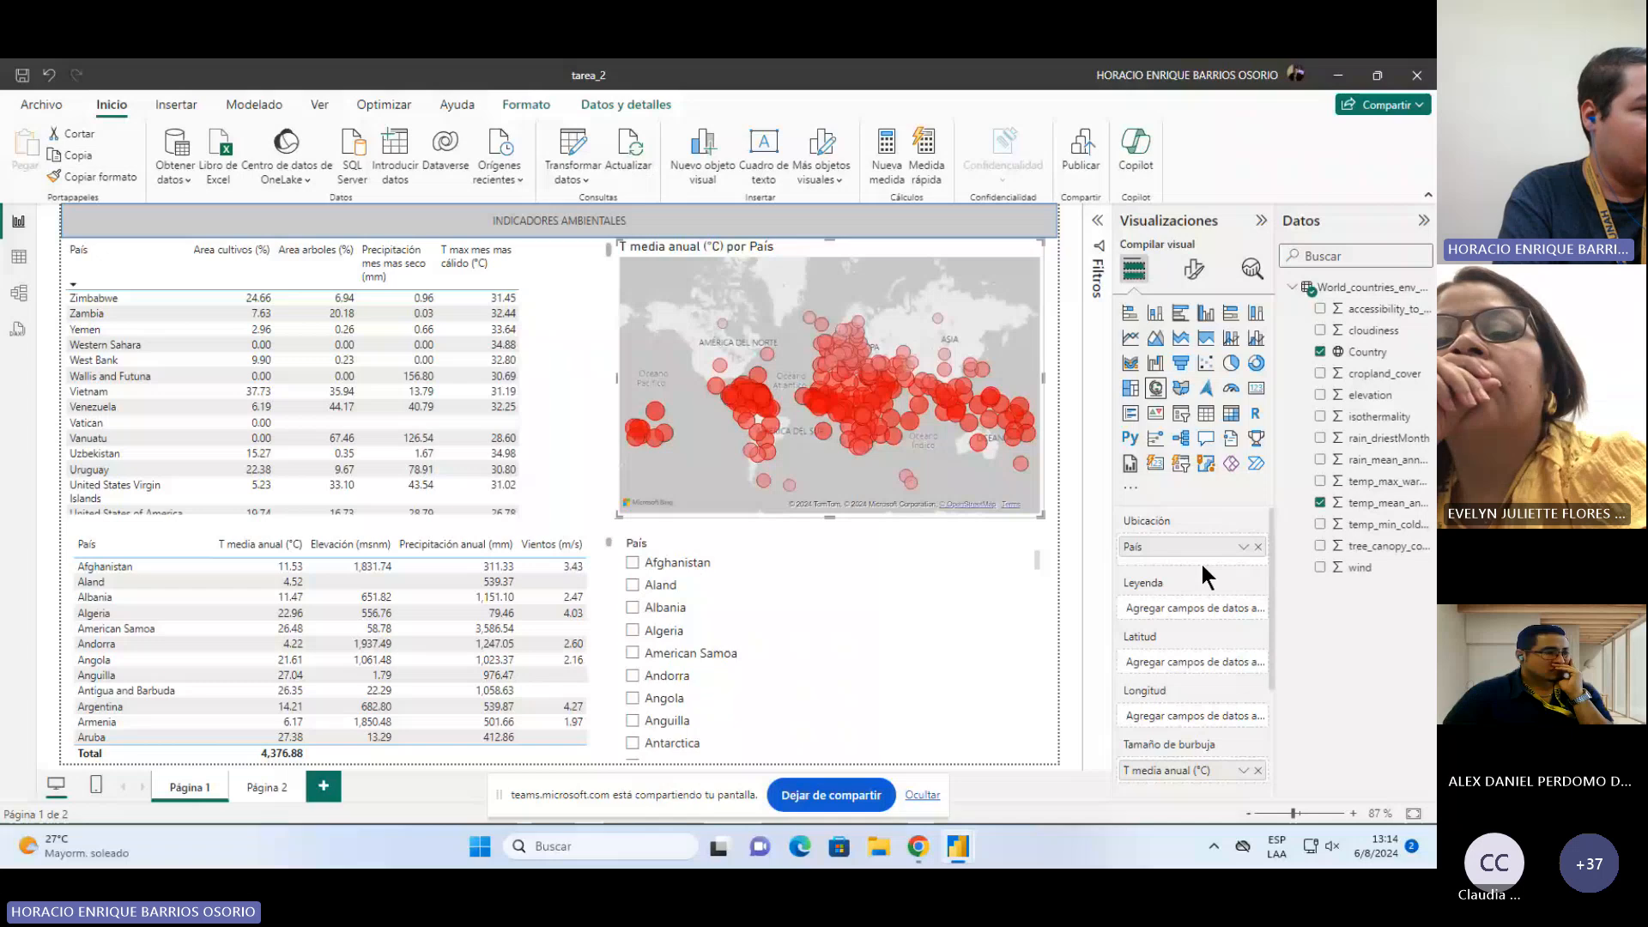
scroll(1217, 713, down, 1)
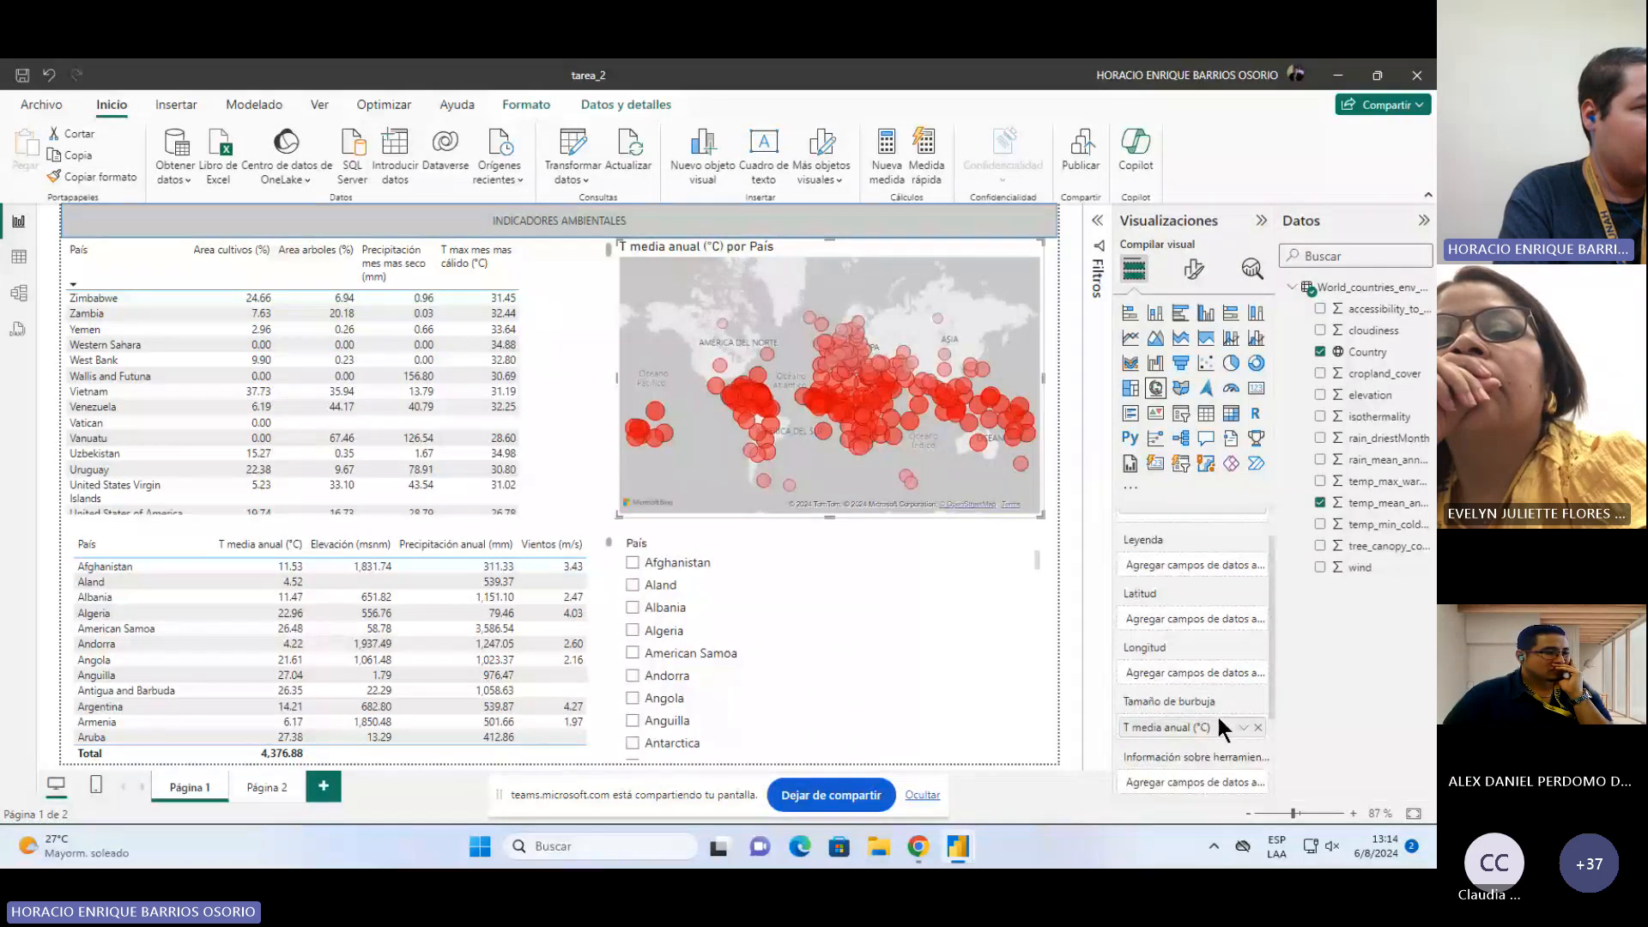
click(1241, 729)
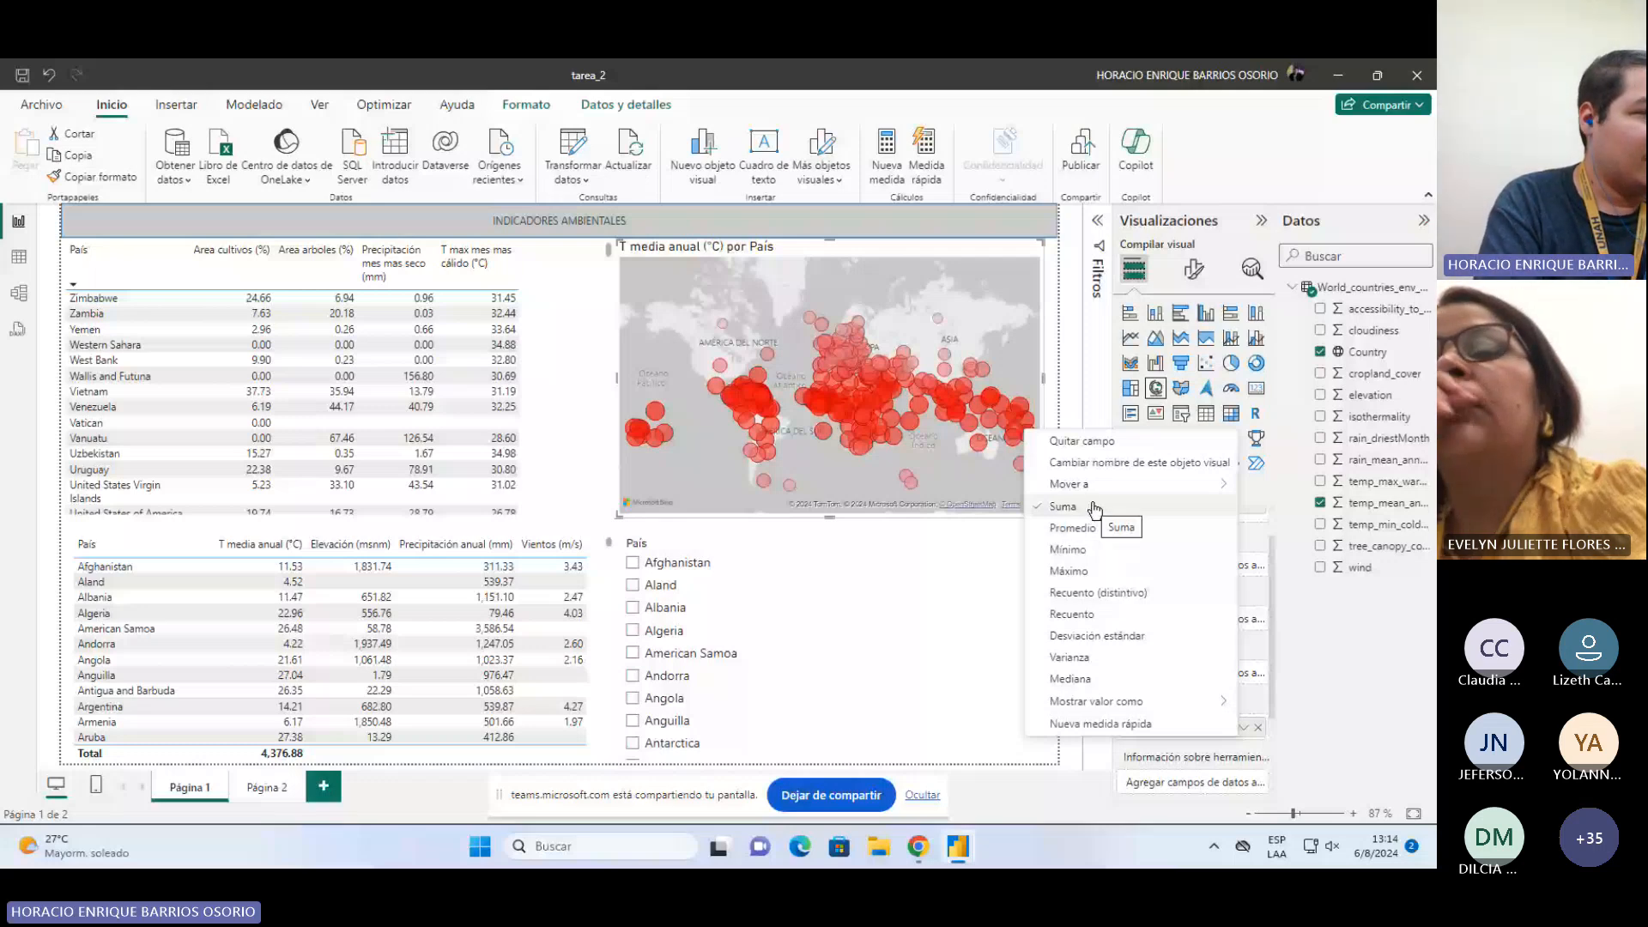
click(1353, 671)
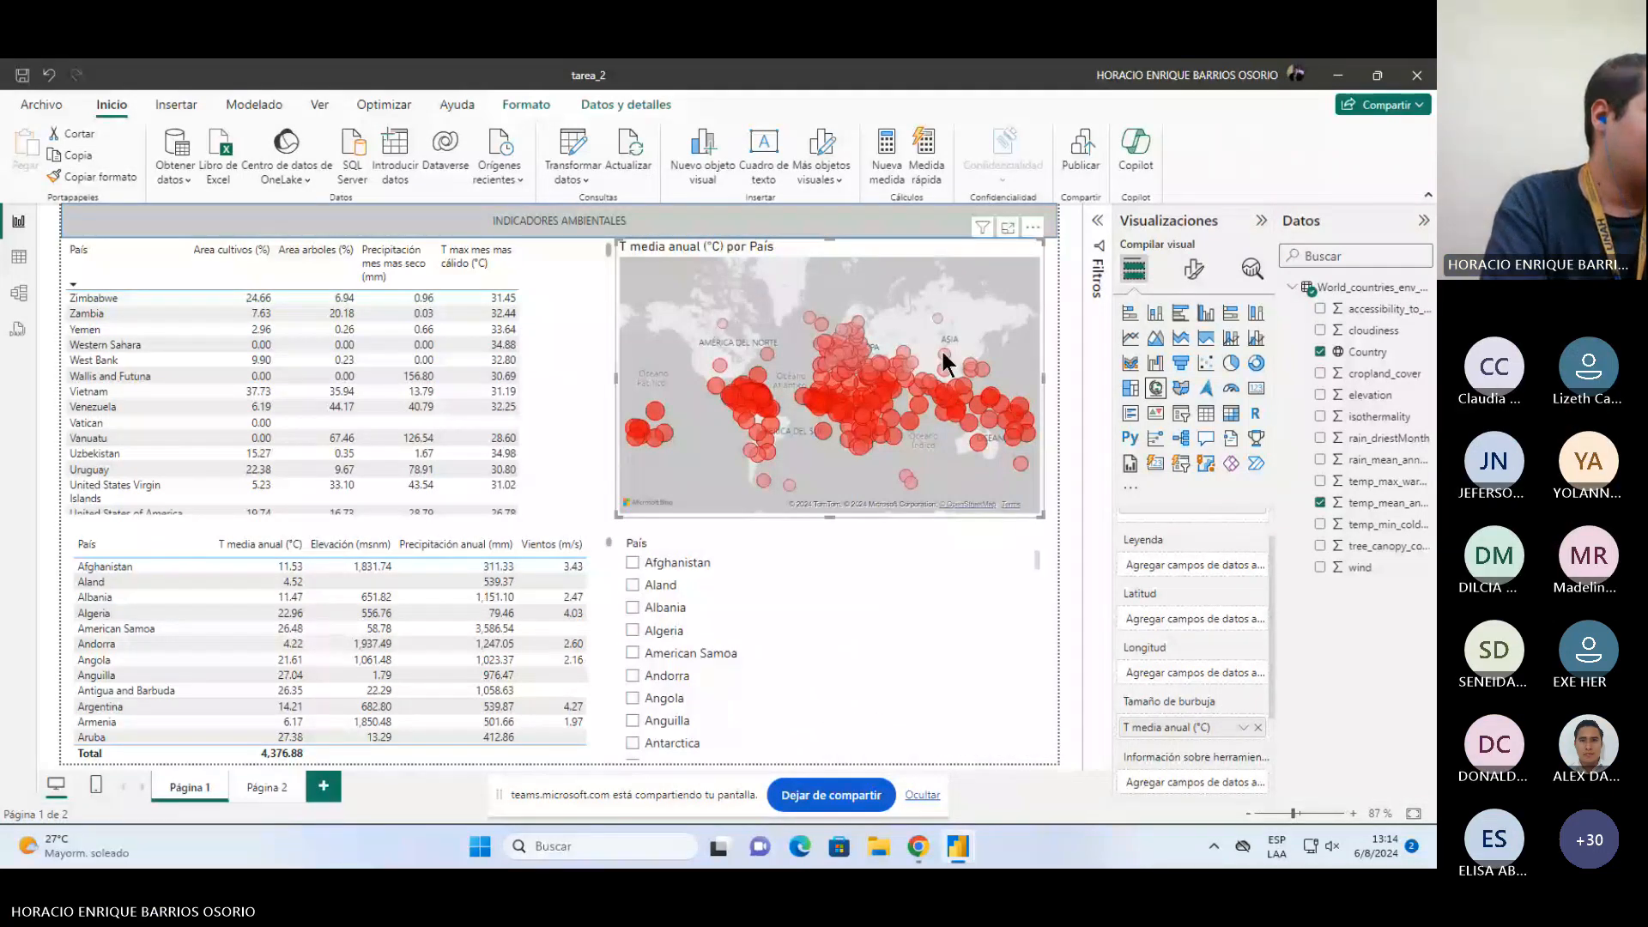
Step: Explore the bubble map by zooming and panning across its regions
mouse_move(971, 410)
mouse_move(935, 331)
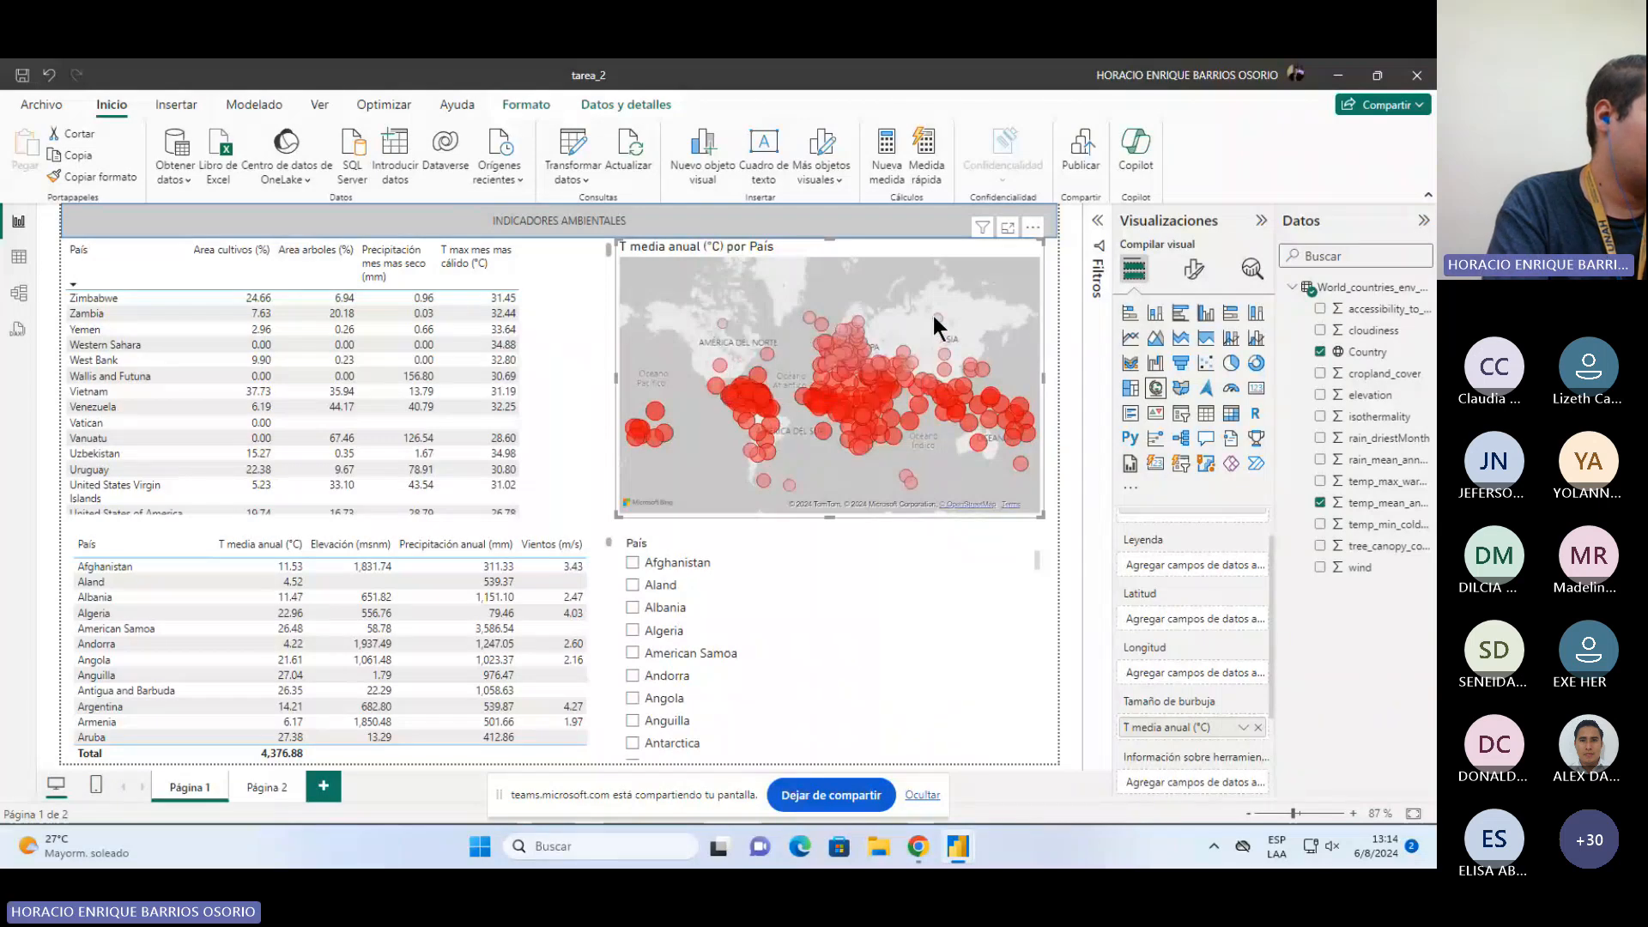
mouse_move(986, 378)
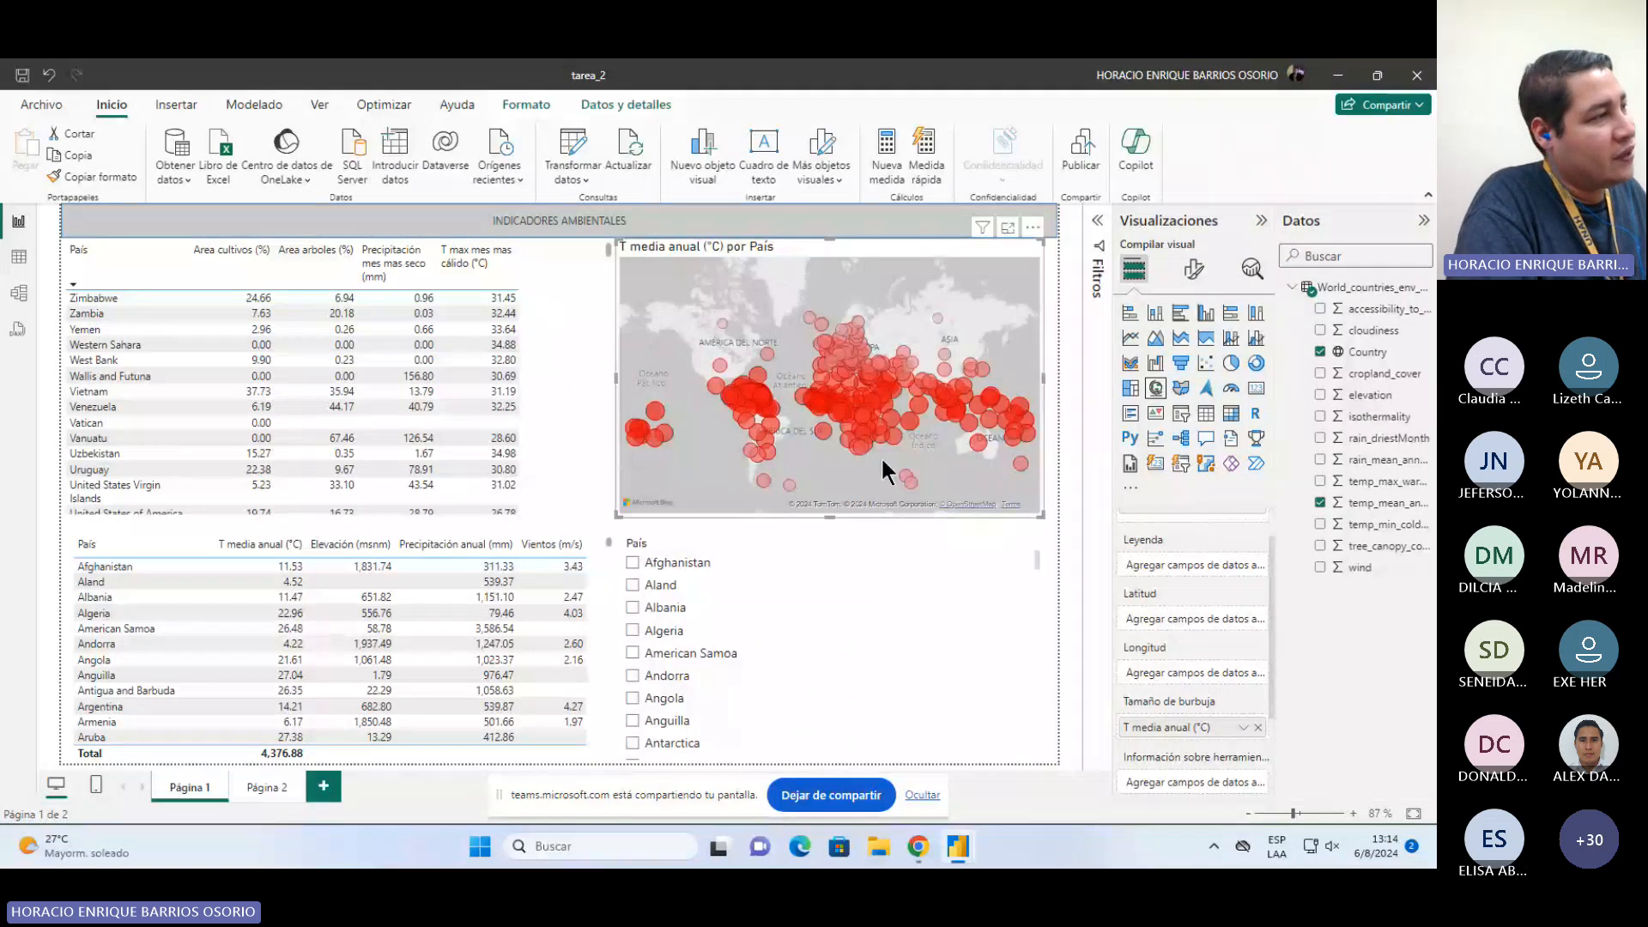
scroll(881, 456, up, 3)
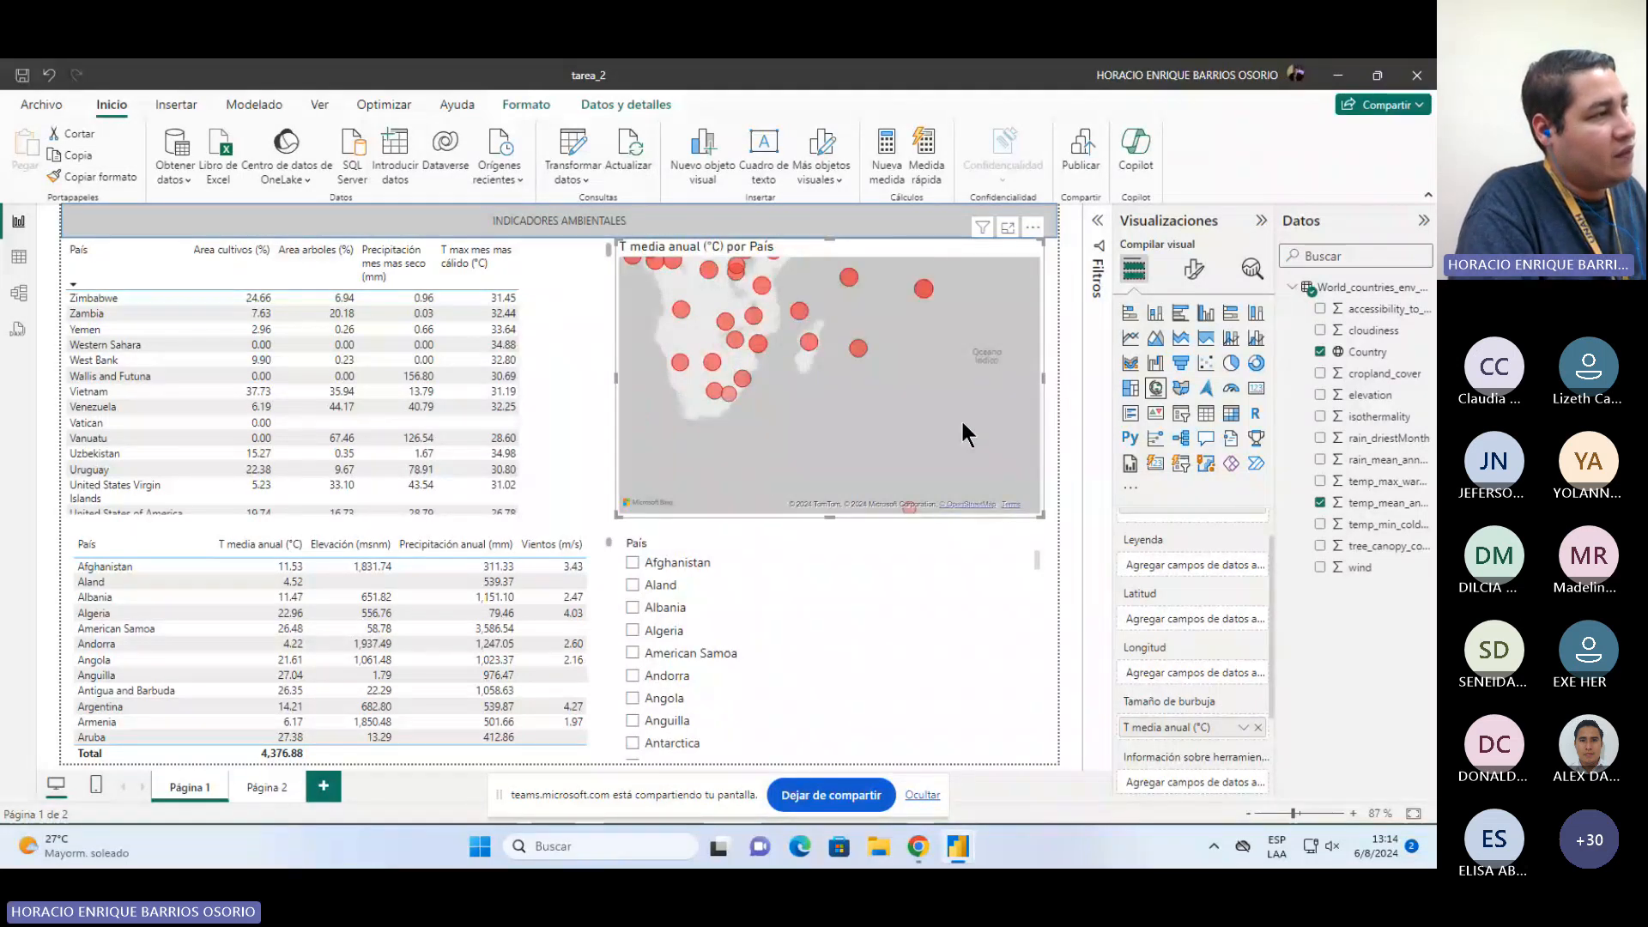
drag(894, 268, 904, 341)
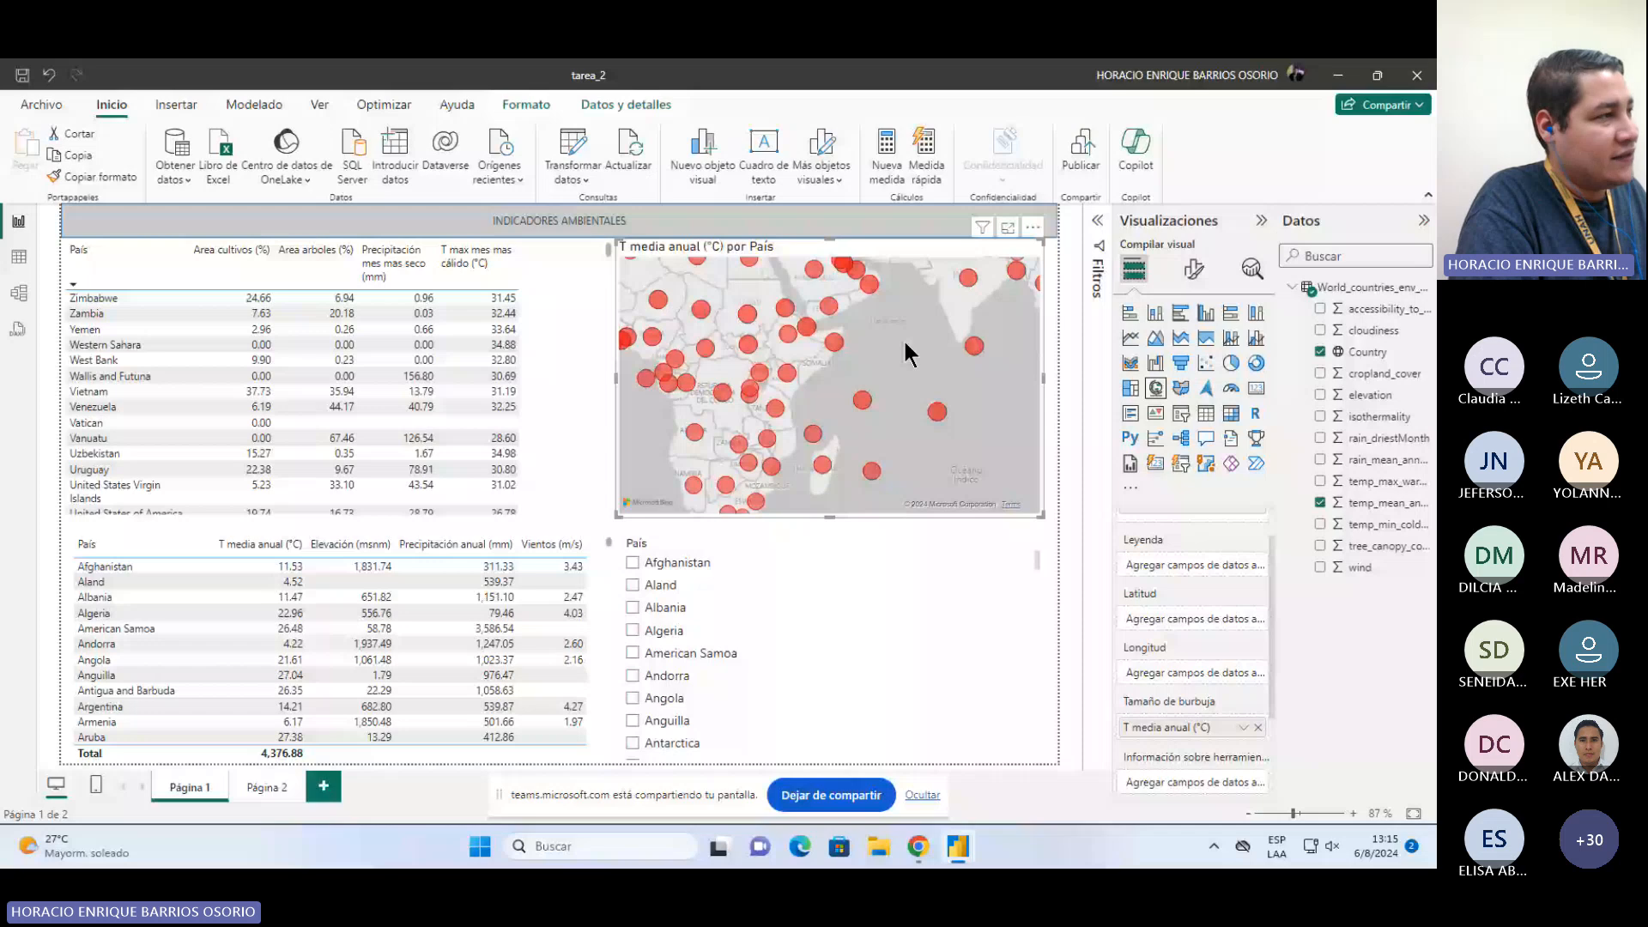
scroll(890, 421, down, 3)
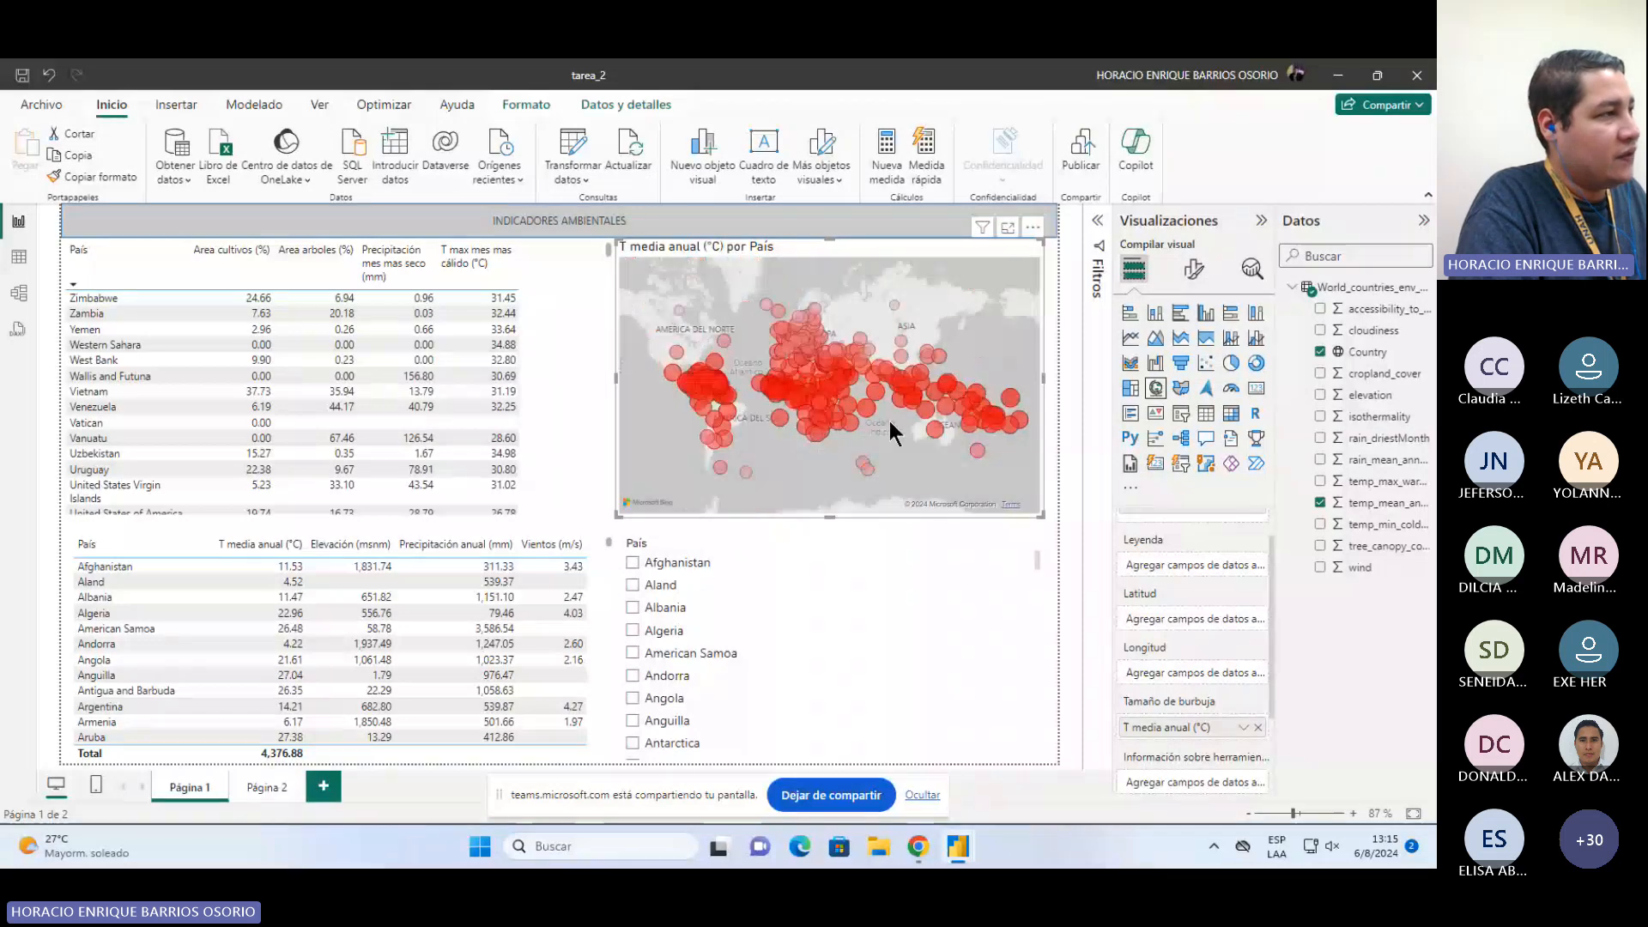
scroll(870, 387, up, 3)
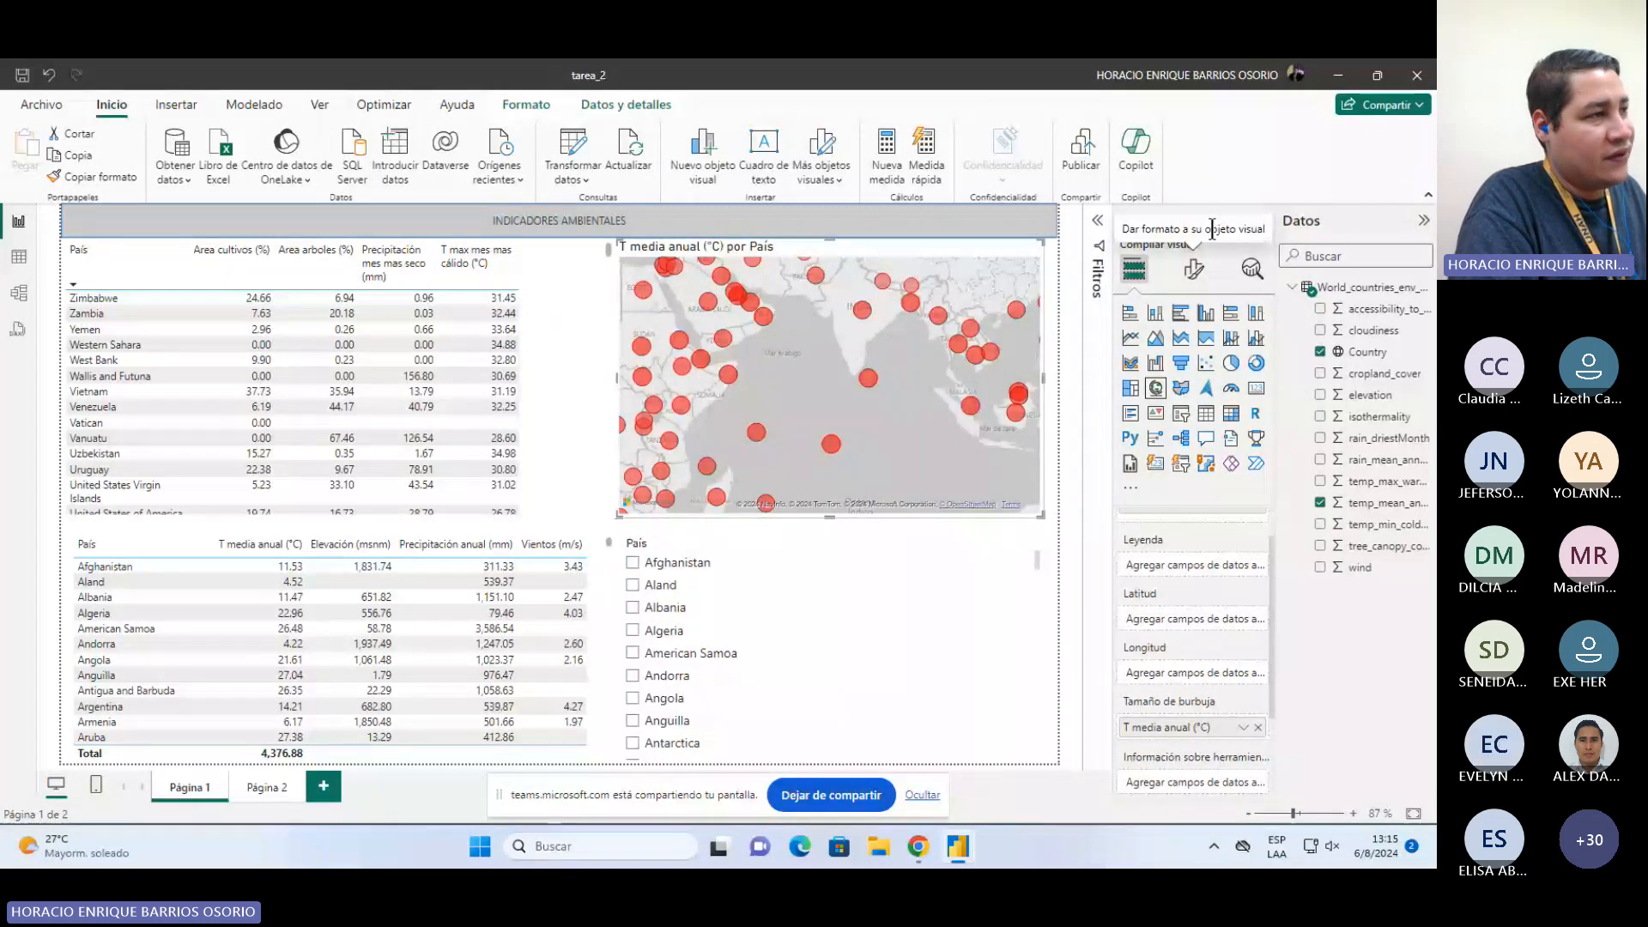
Step: Open the map's format settings and review its grayscale style, bubble size and bubble color options
click(1195, 268)
click(1136, 413)
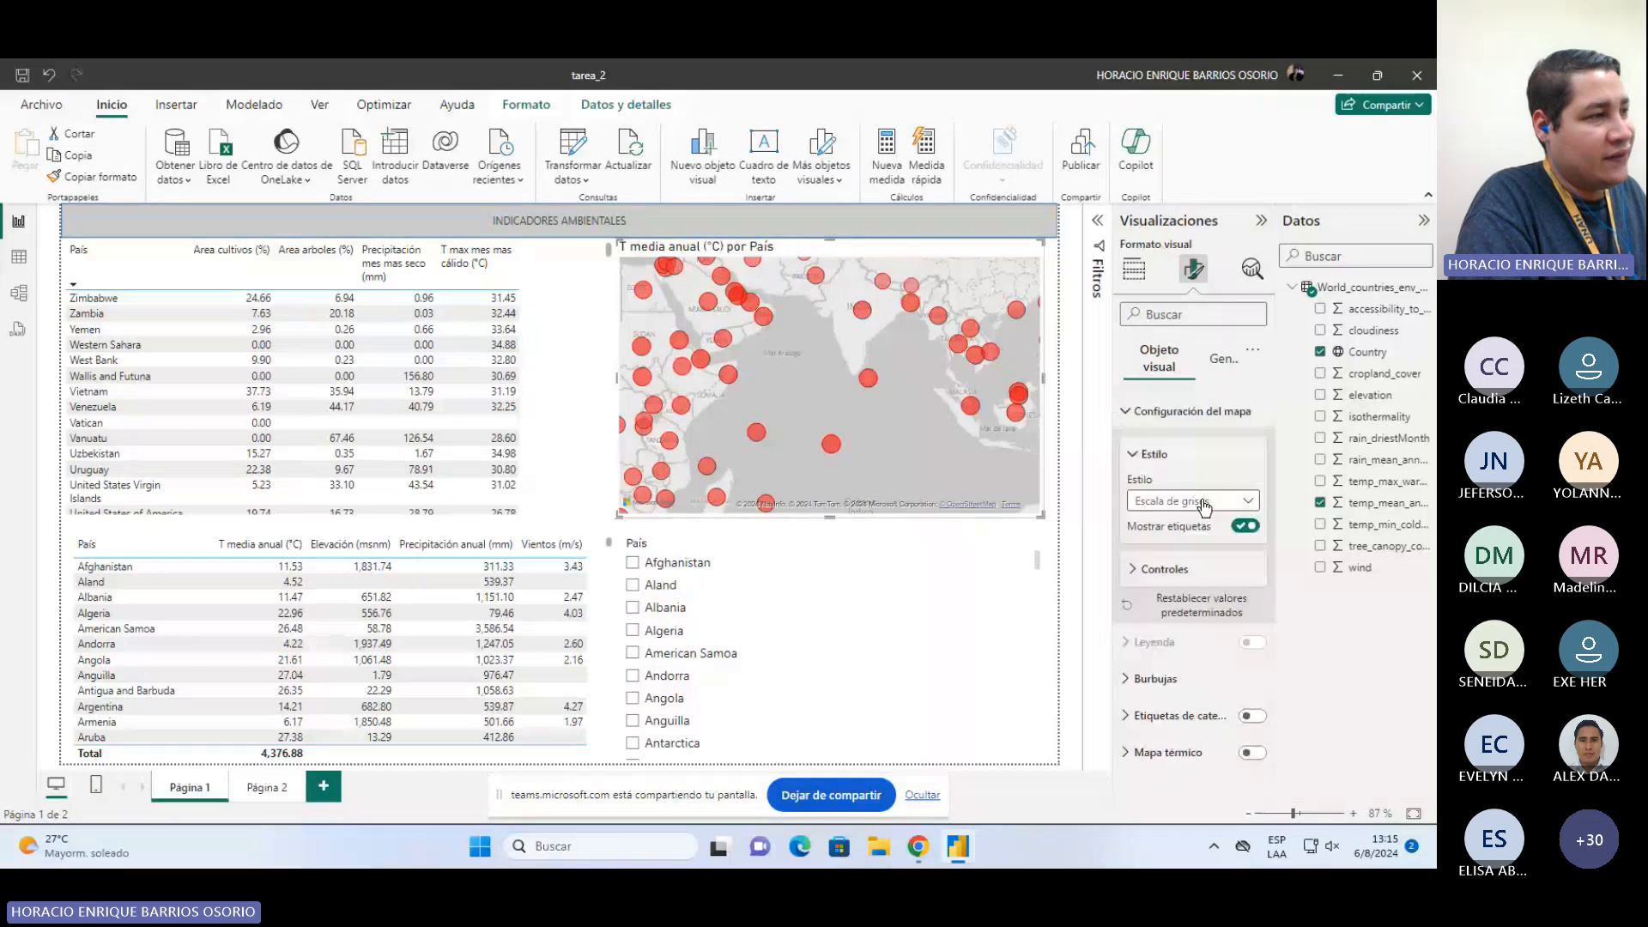
click(1202, 501)
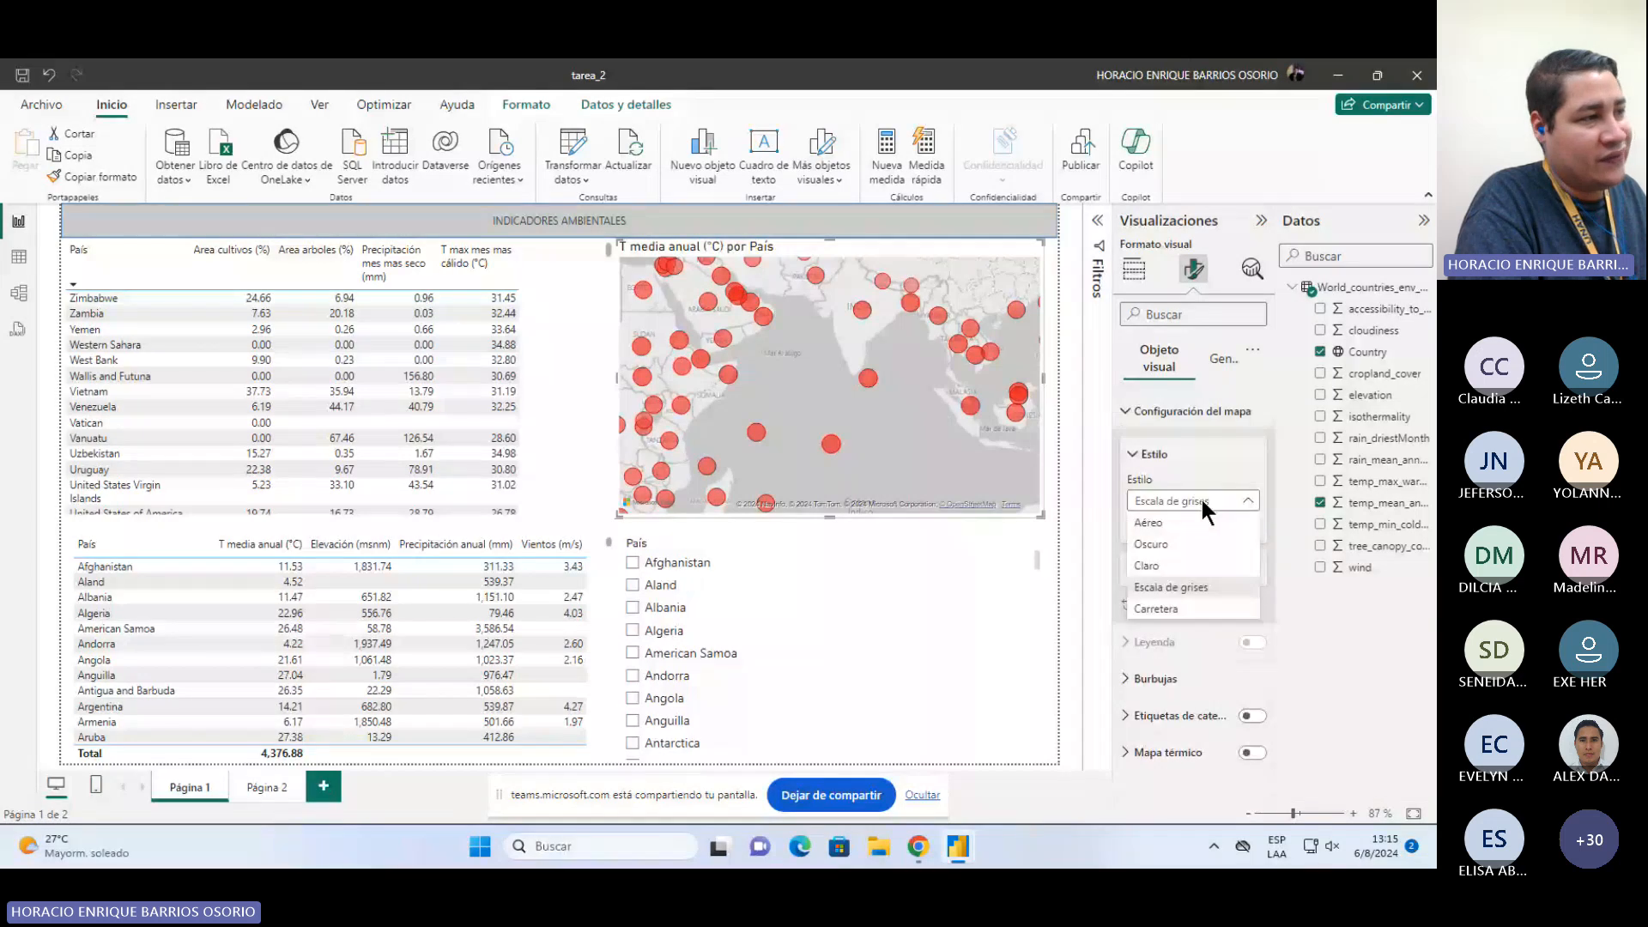
click(1206, 592)
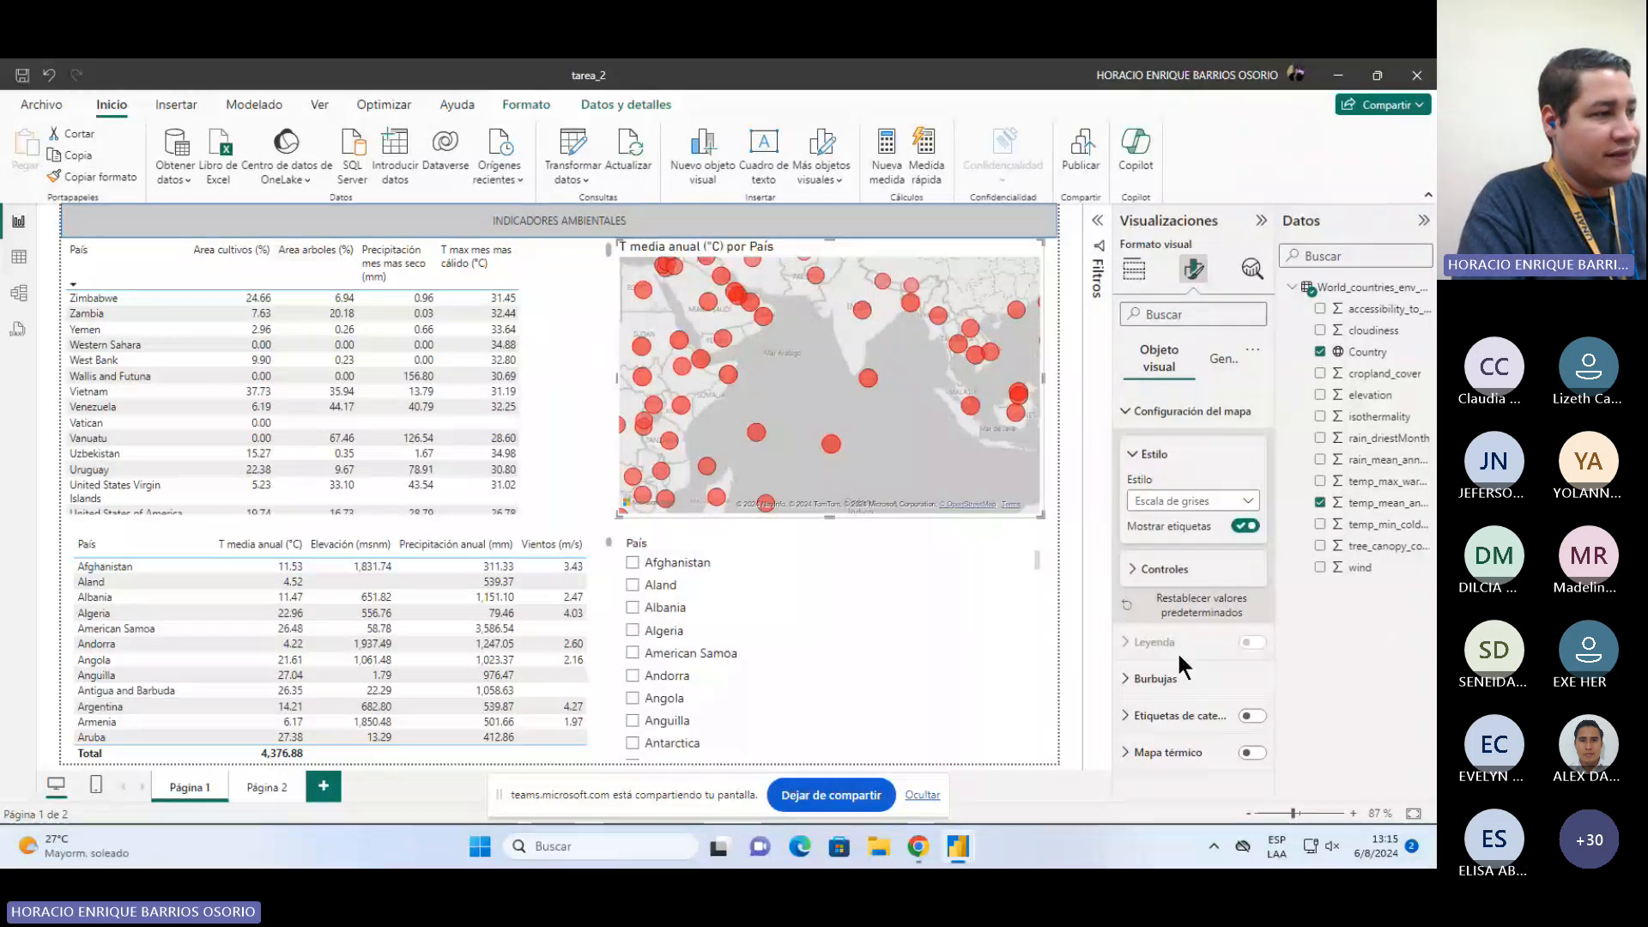
click(1159, 678)
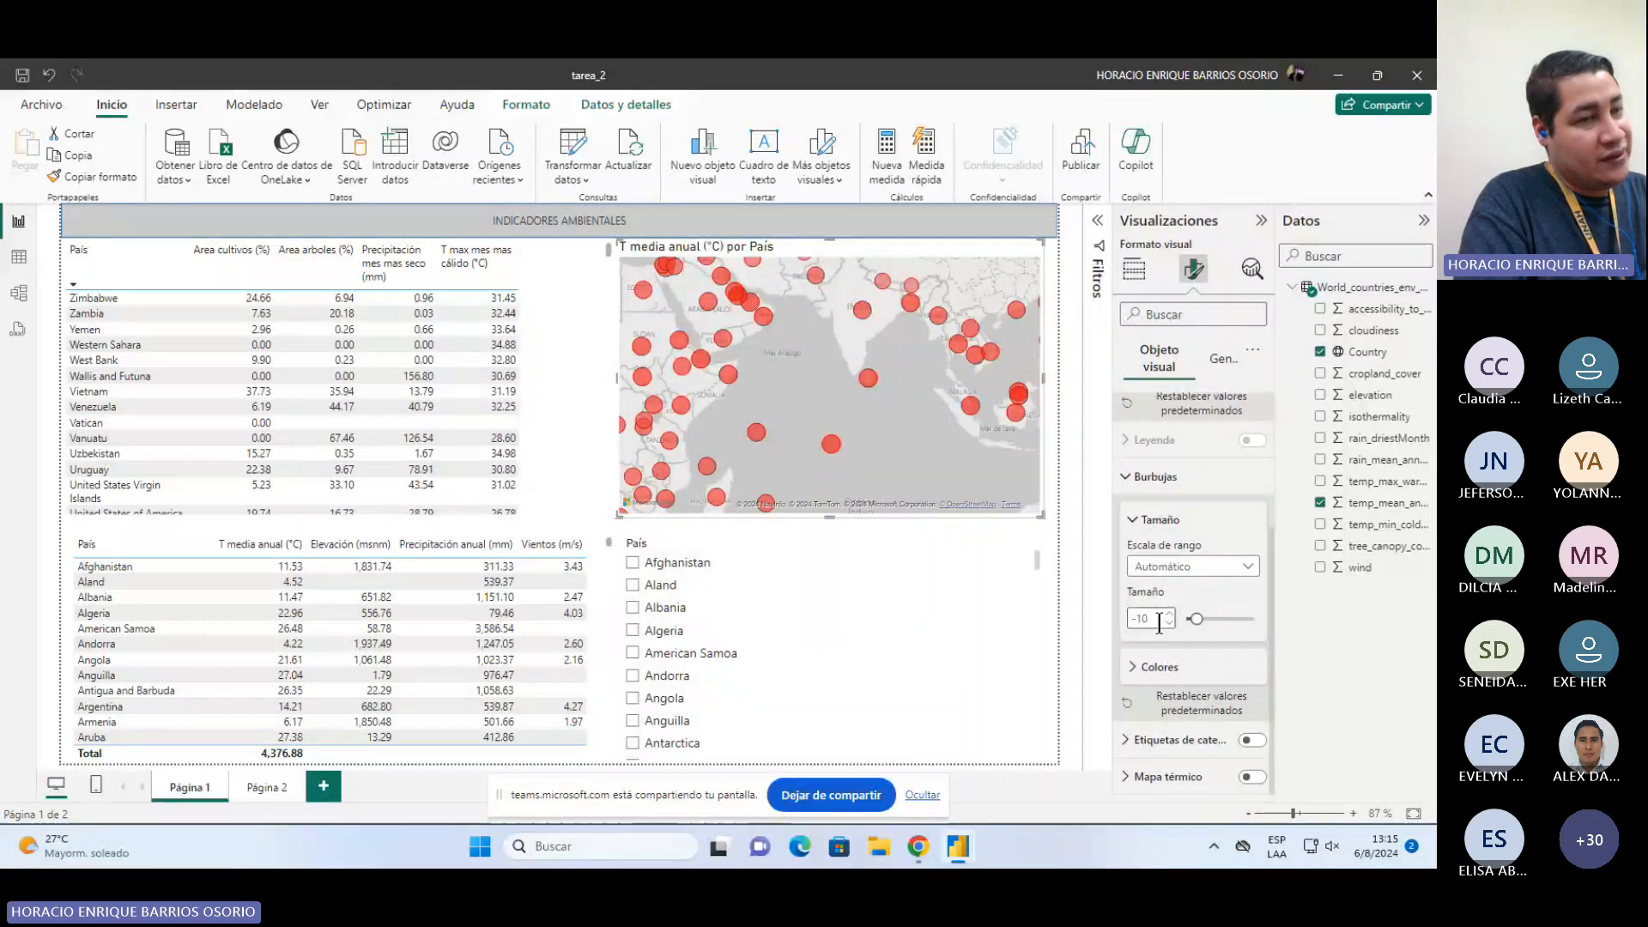
click(1181, 662)
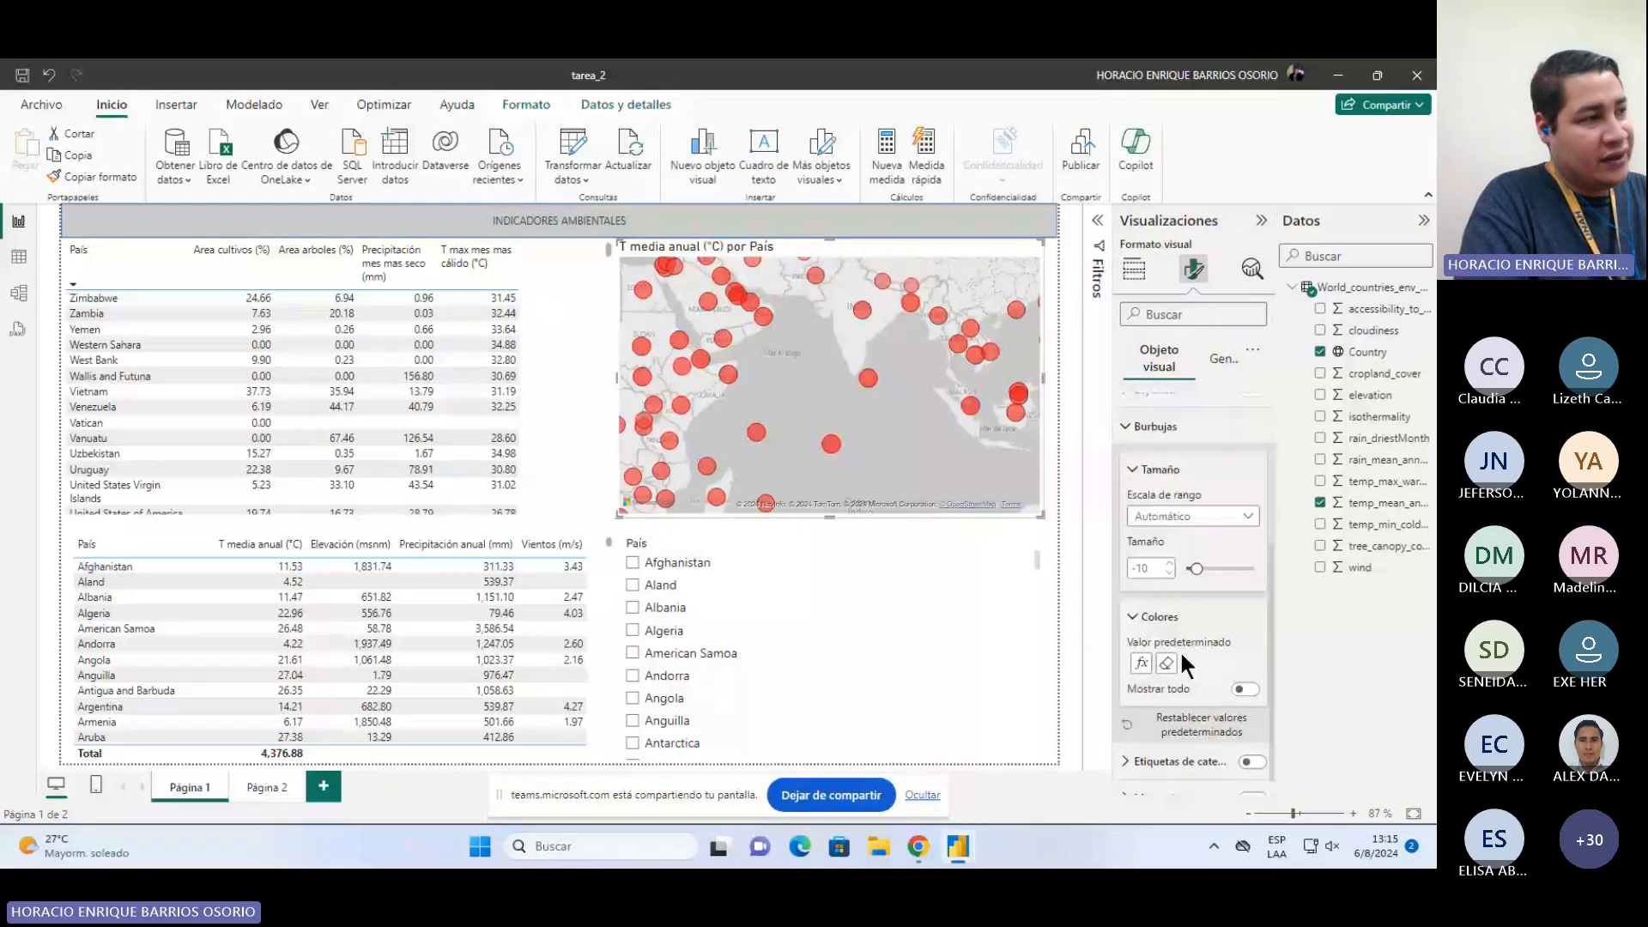
scroll(1180, 651, down, 1)
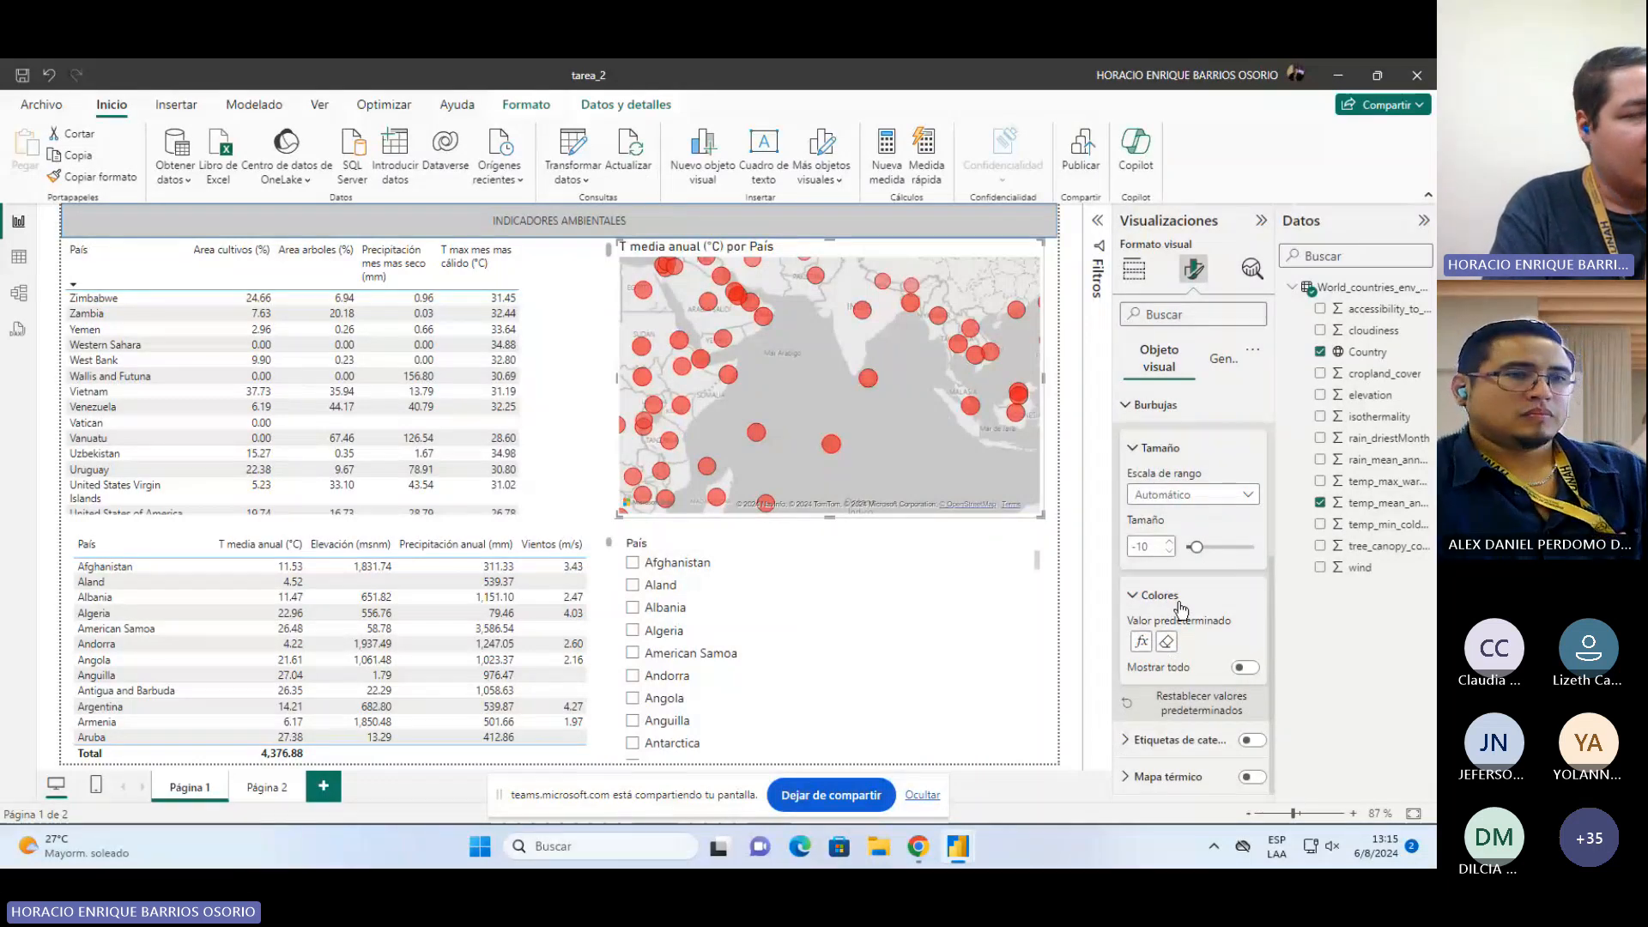
Step: Open the bubble colors conditional formatting dialog, review its gradient style and field options, and close it
click(1142, 643)
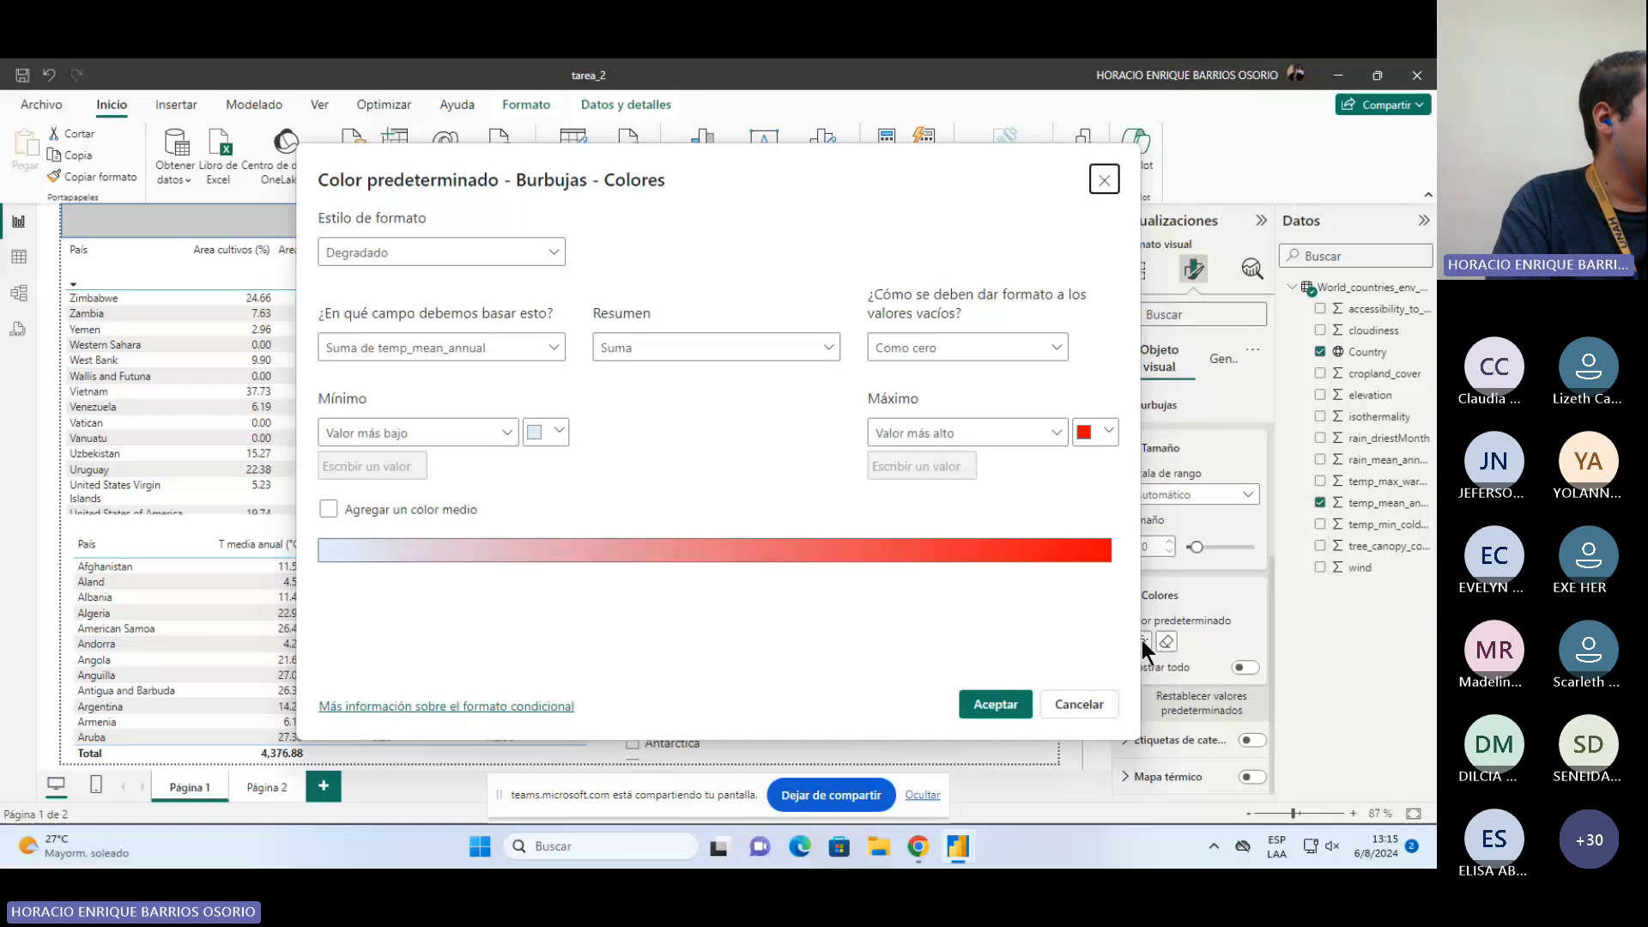
click(354, 252)
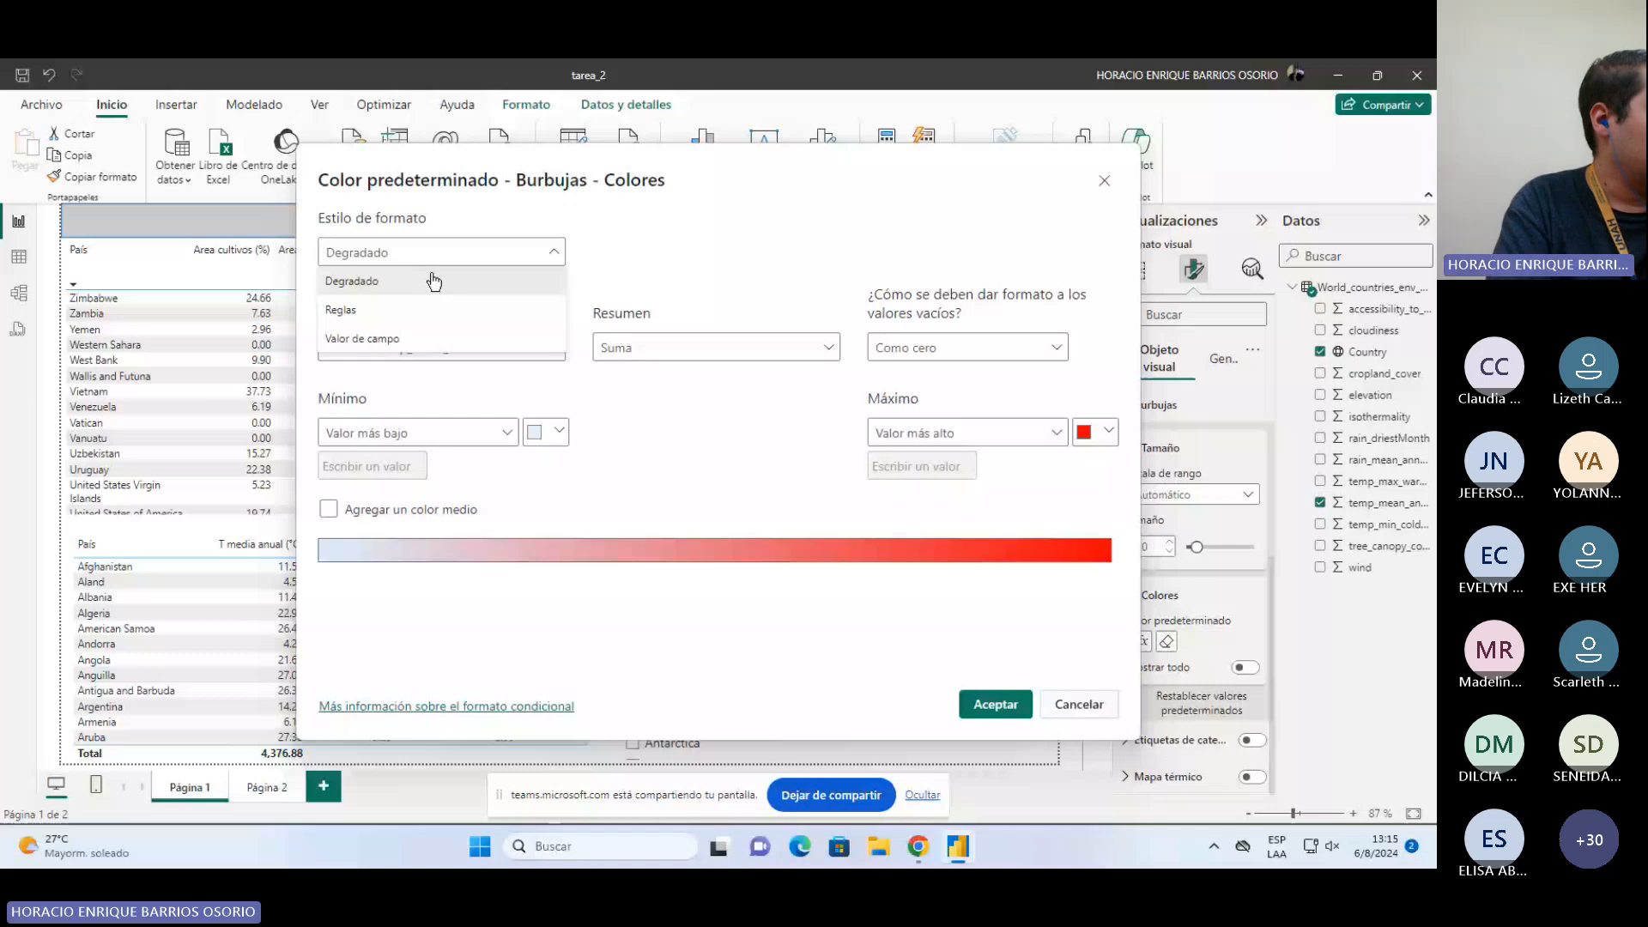
click(396, 269)
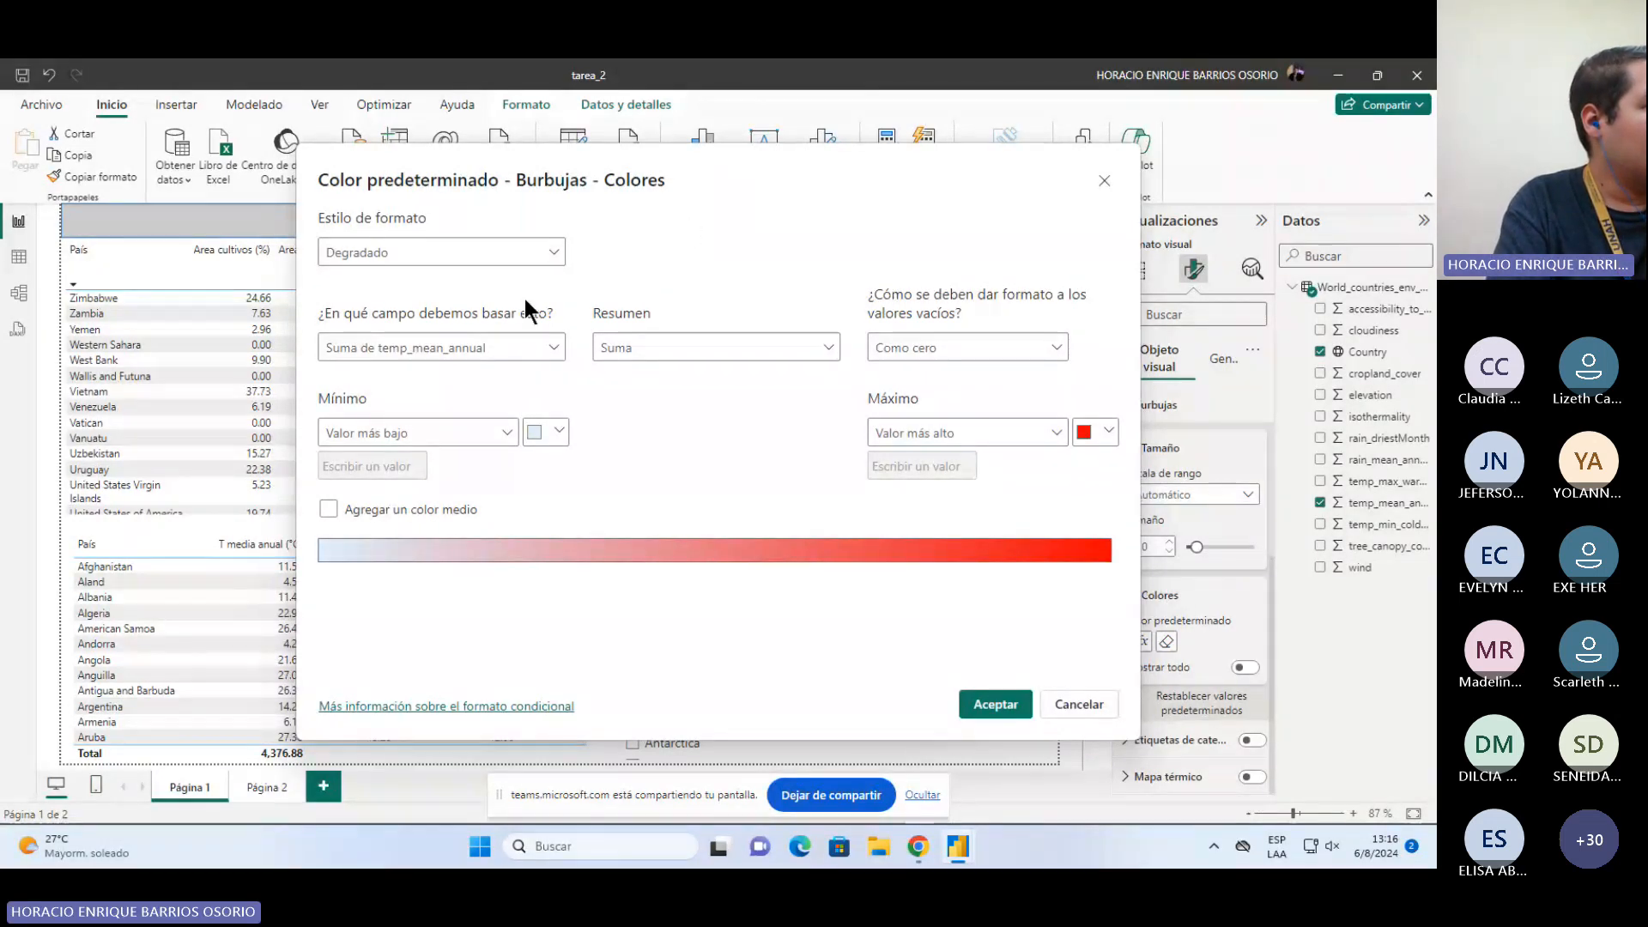
click(429, 347)
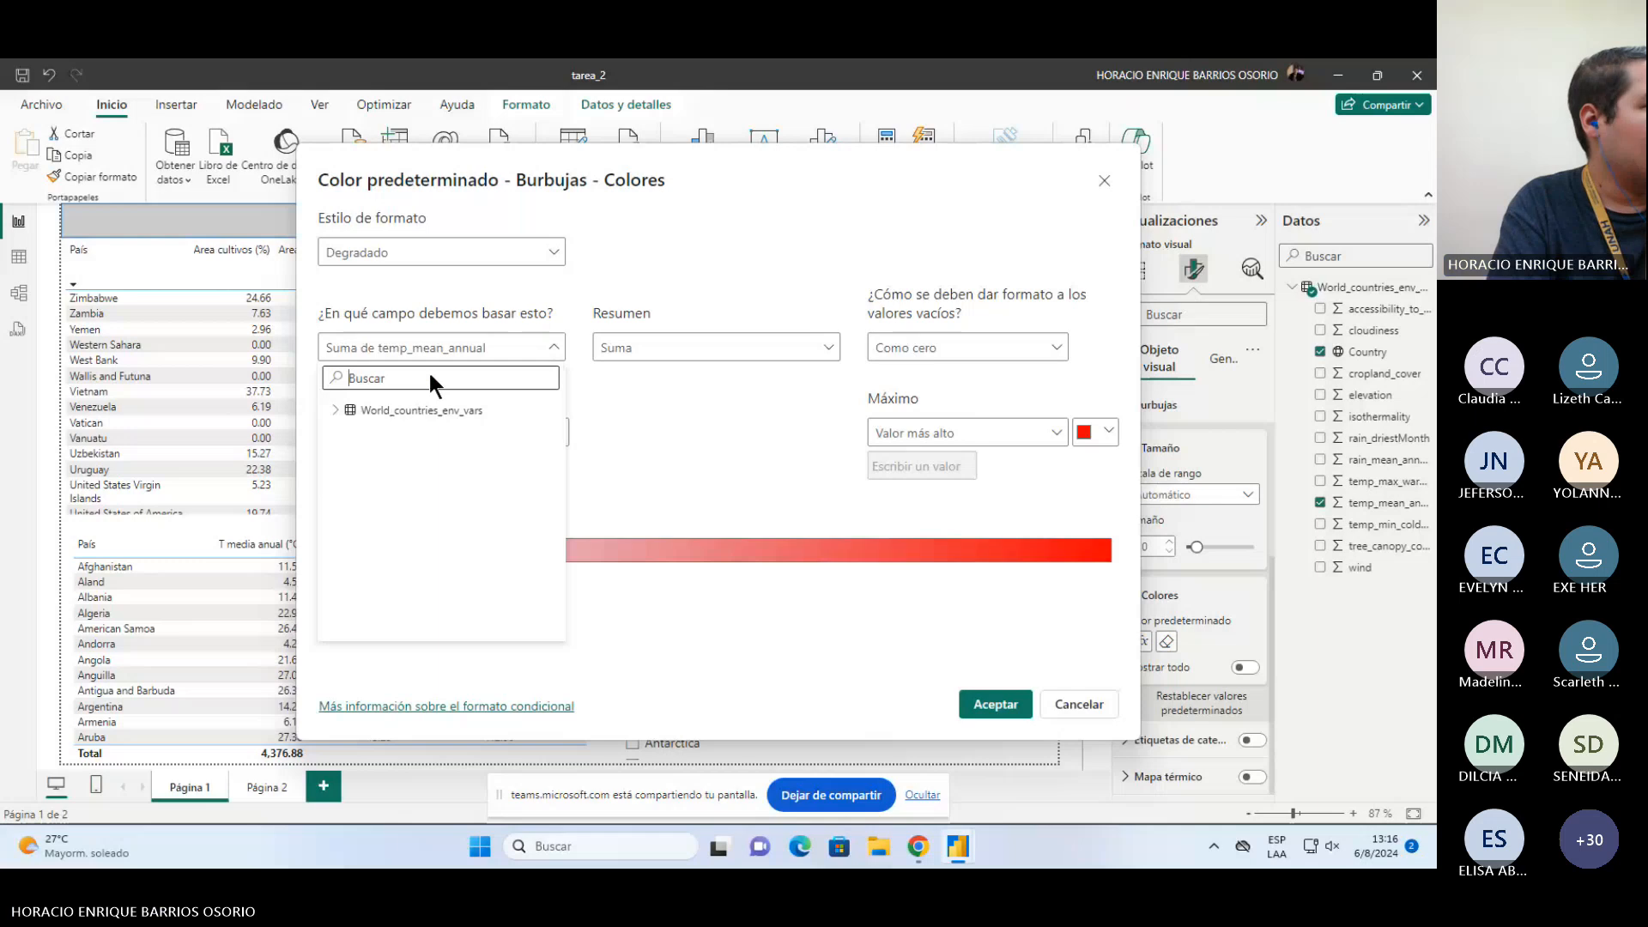
scroll(478, 526, down, 2)
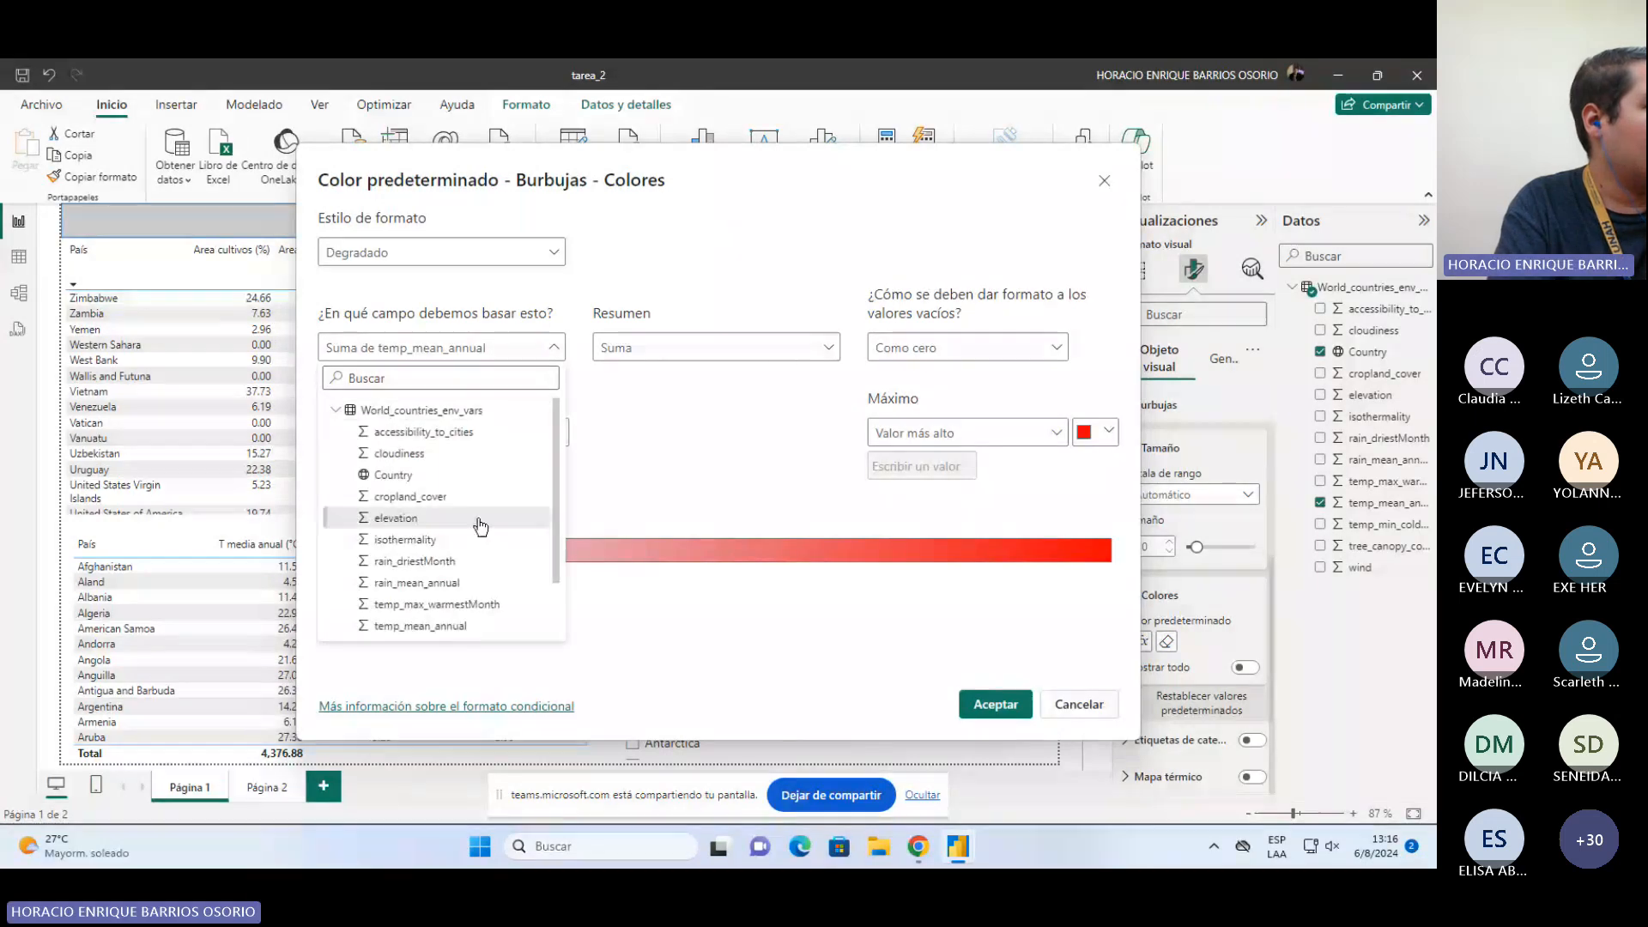
click(580, 391)
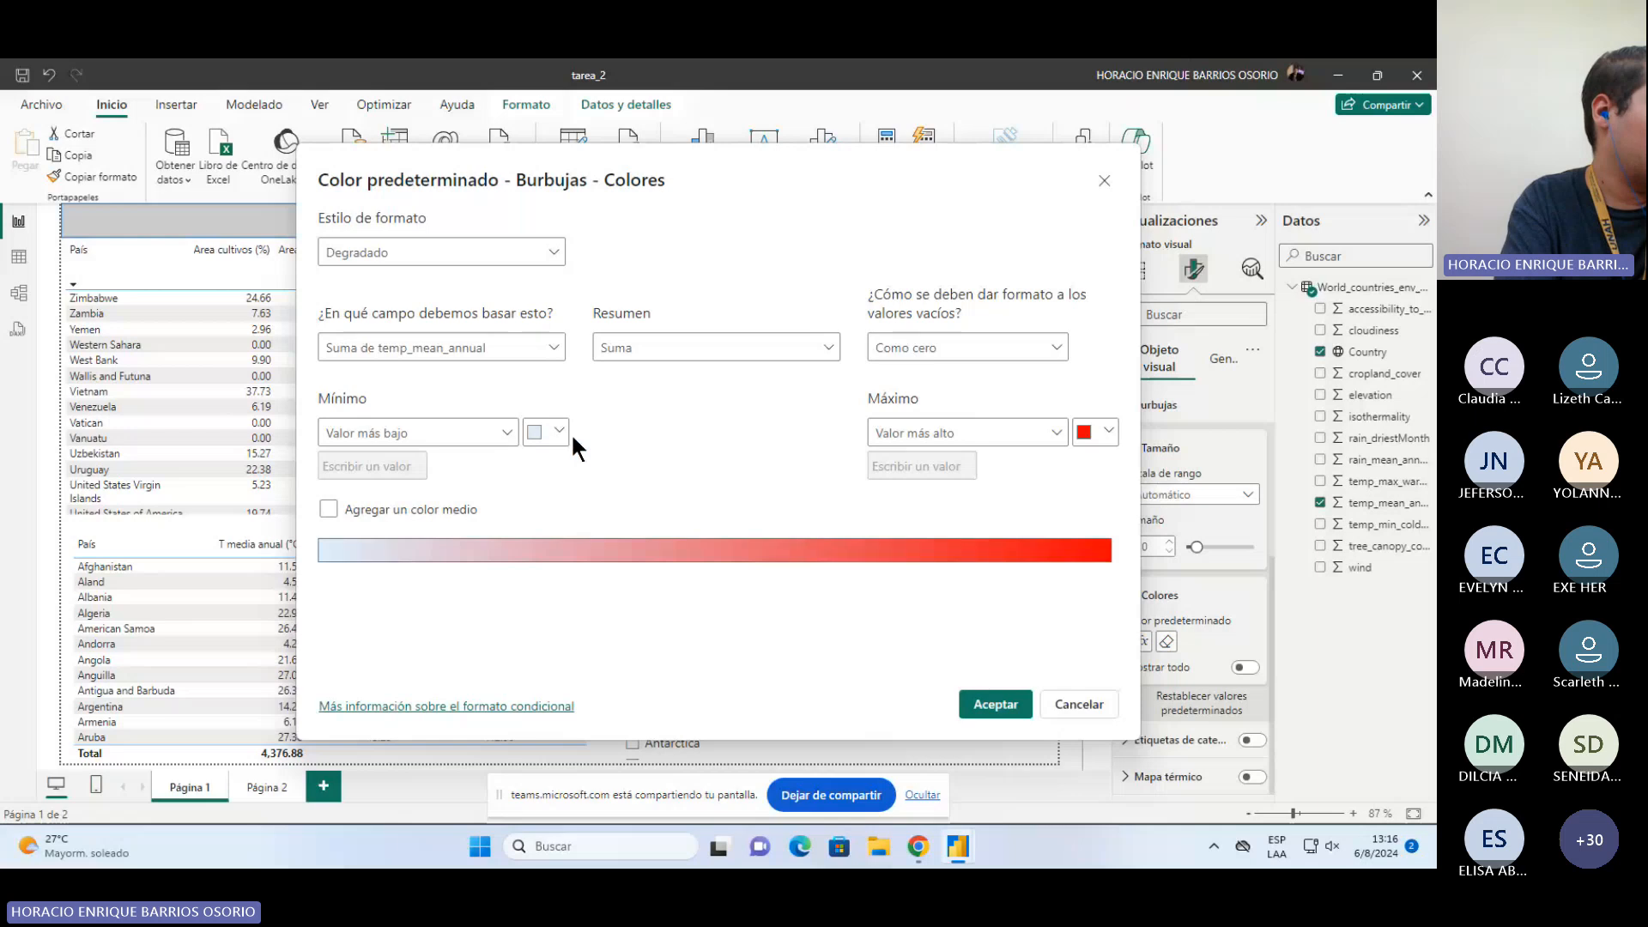
click(1104, 182)
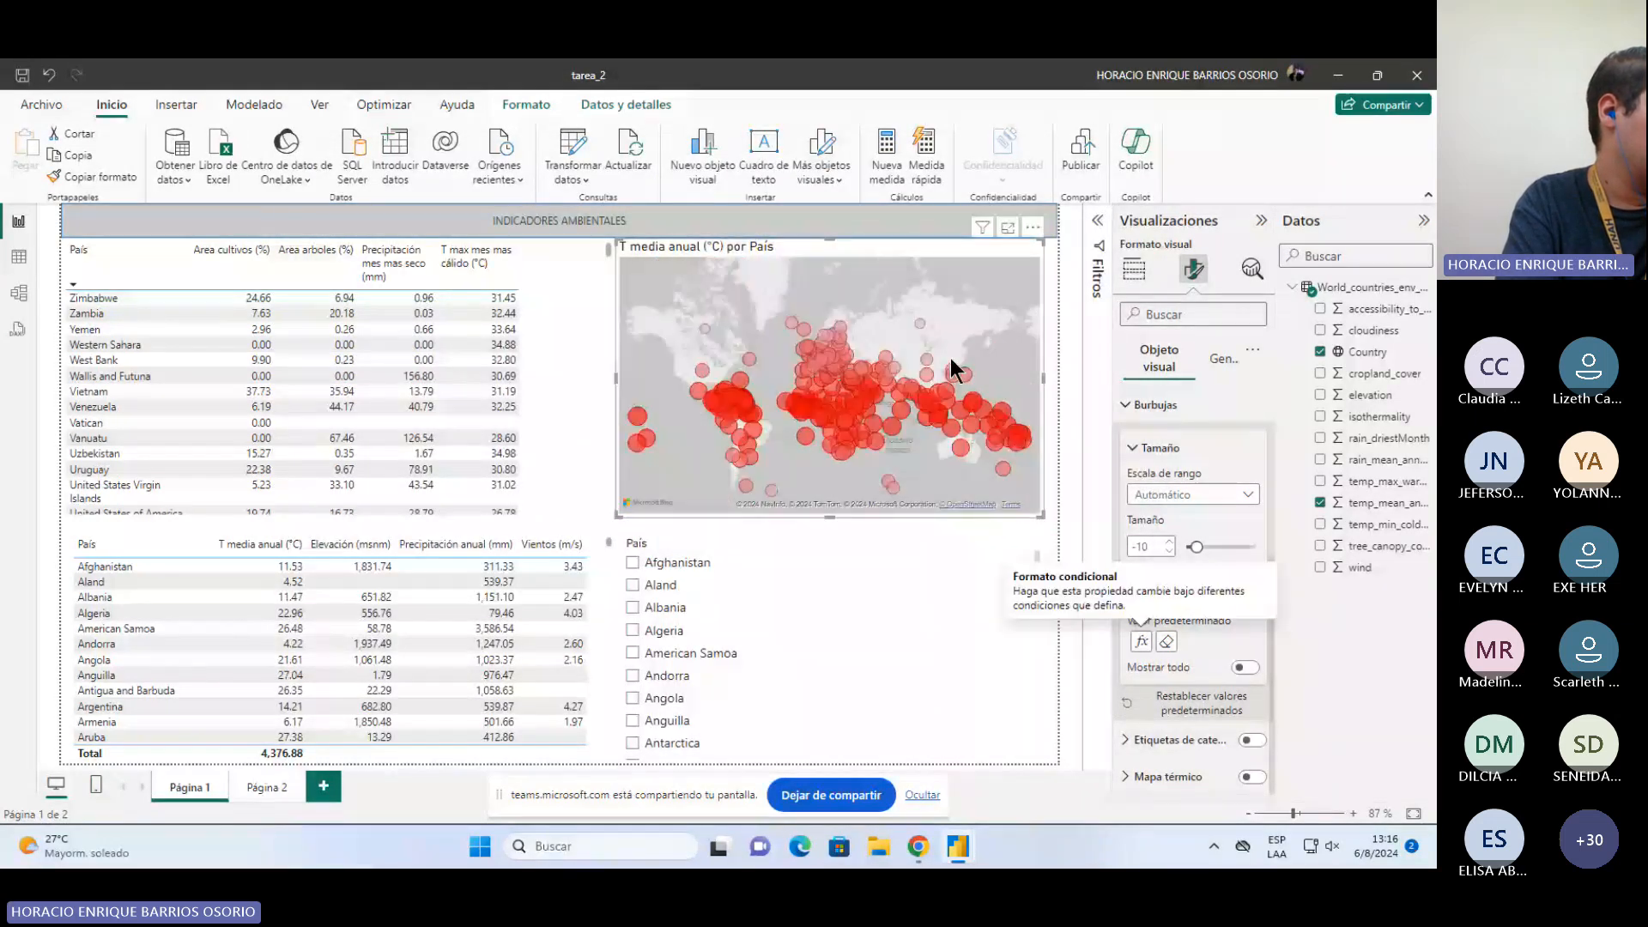
Step: Zoom and pan the bubble map to examine the countries in South America
scroll(967, 333, up, 2)
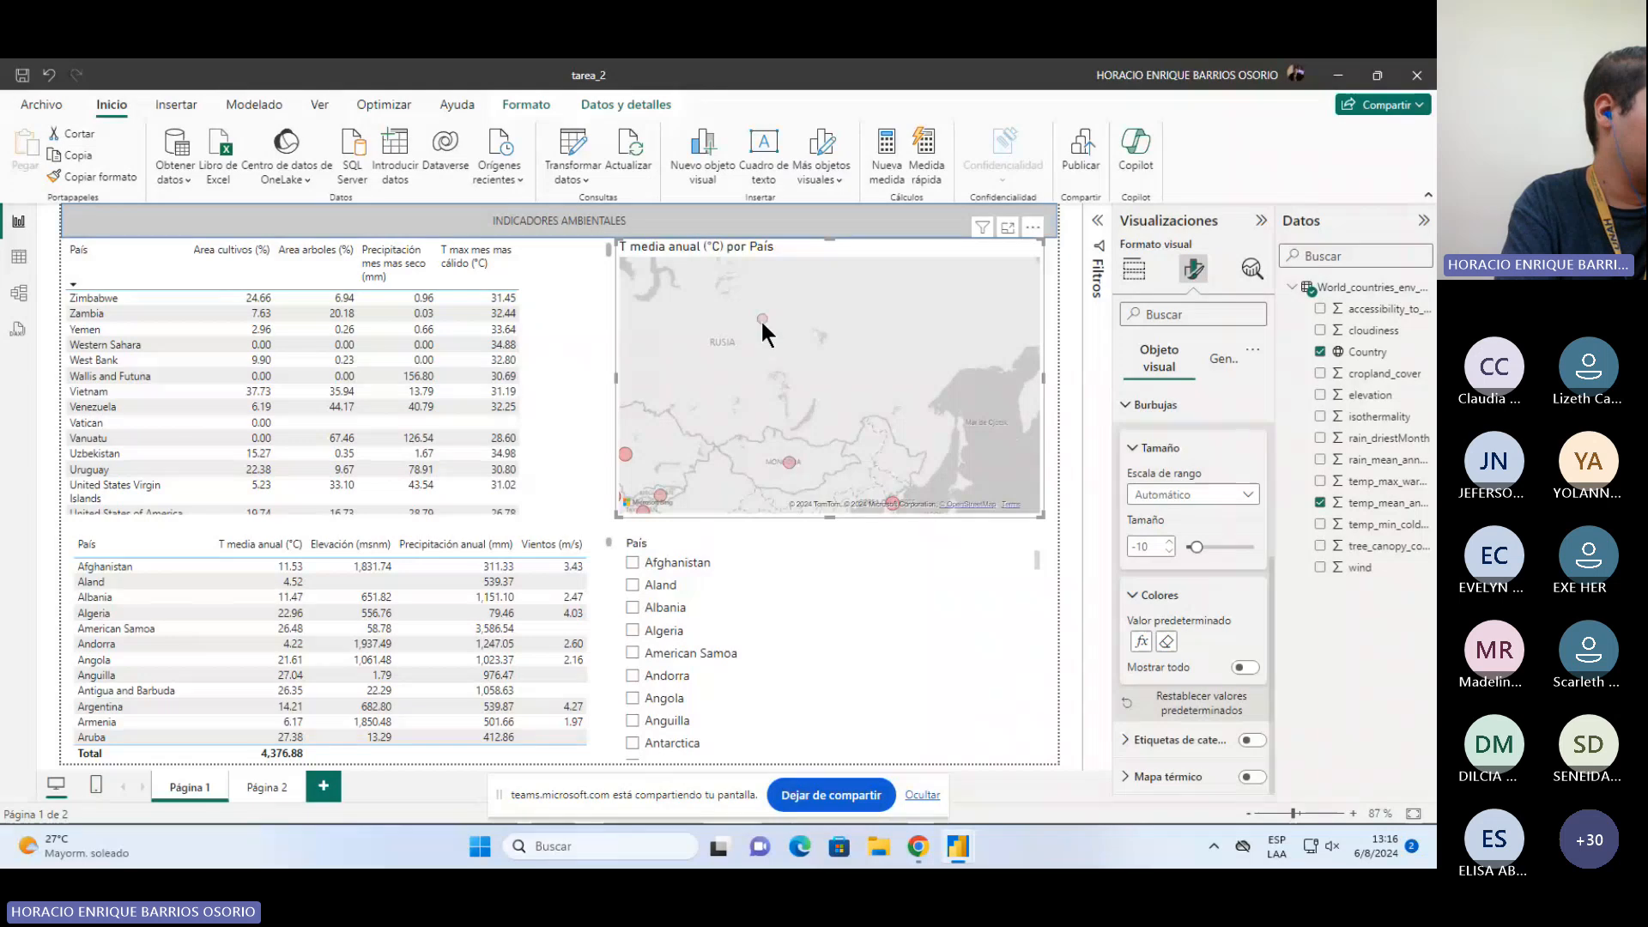
mouse_move(762, 318)
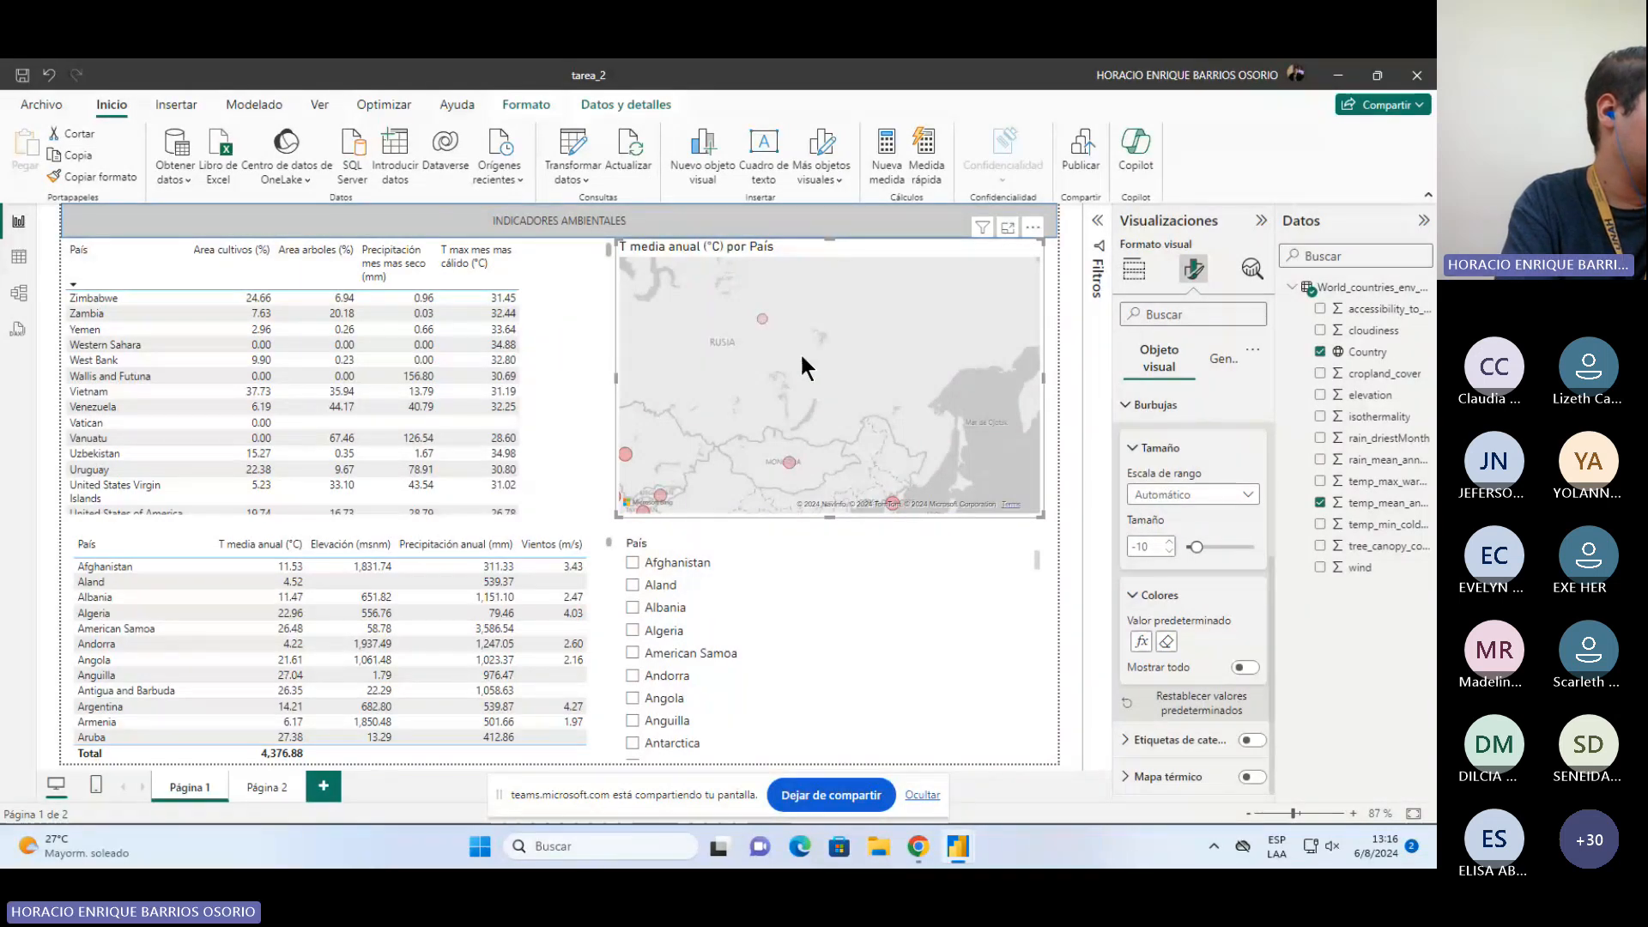
drag(800, 352, 846, 265)
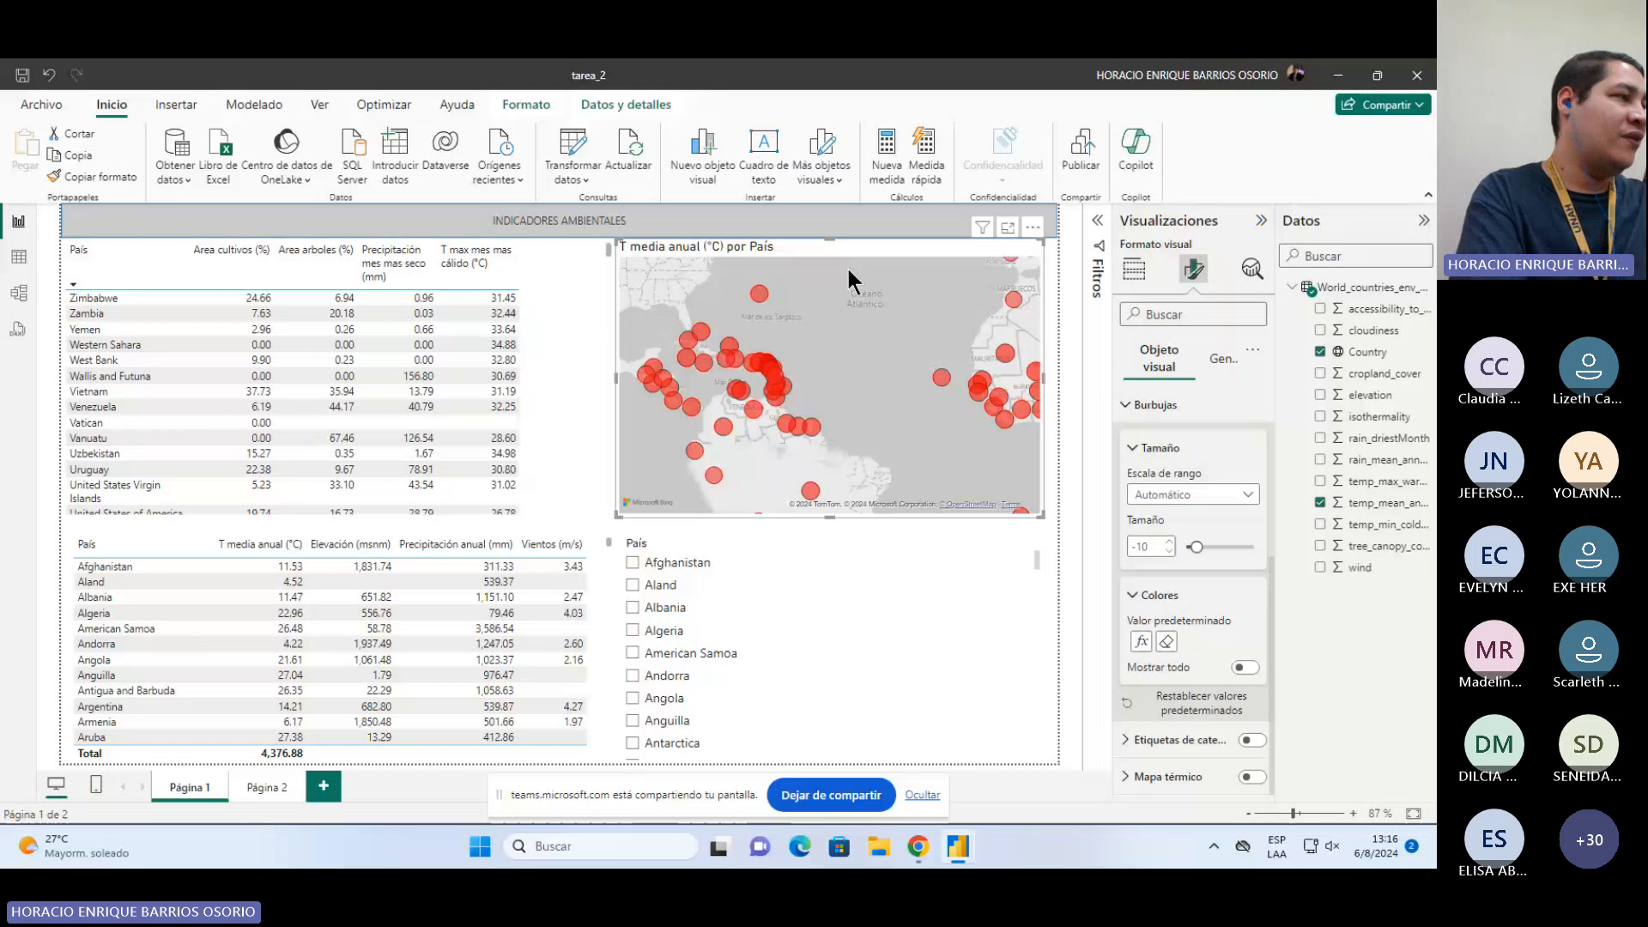
drag(813, 481, 815, 444)
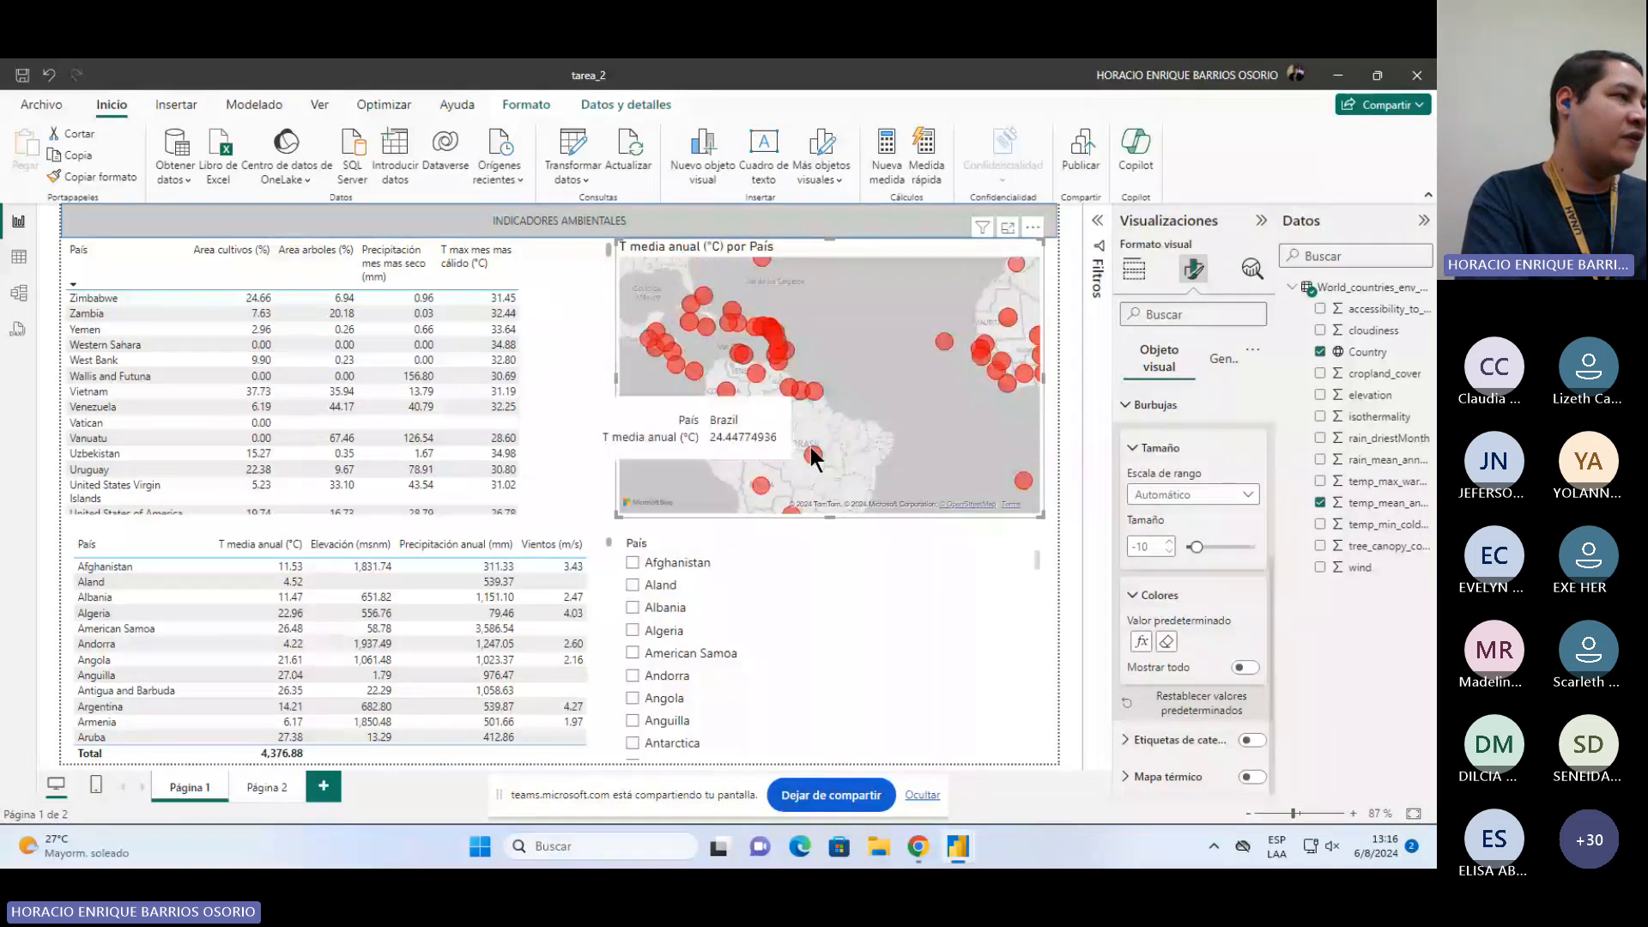
Step: Pan the bubble map northward to examine the countries of Central Asia
drag(1013, 328, 760, 407)
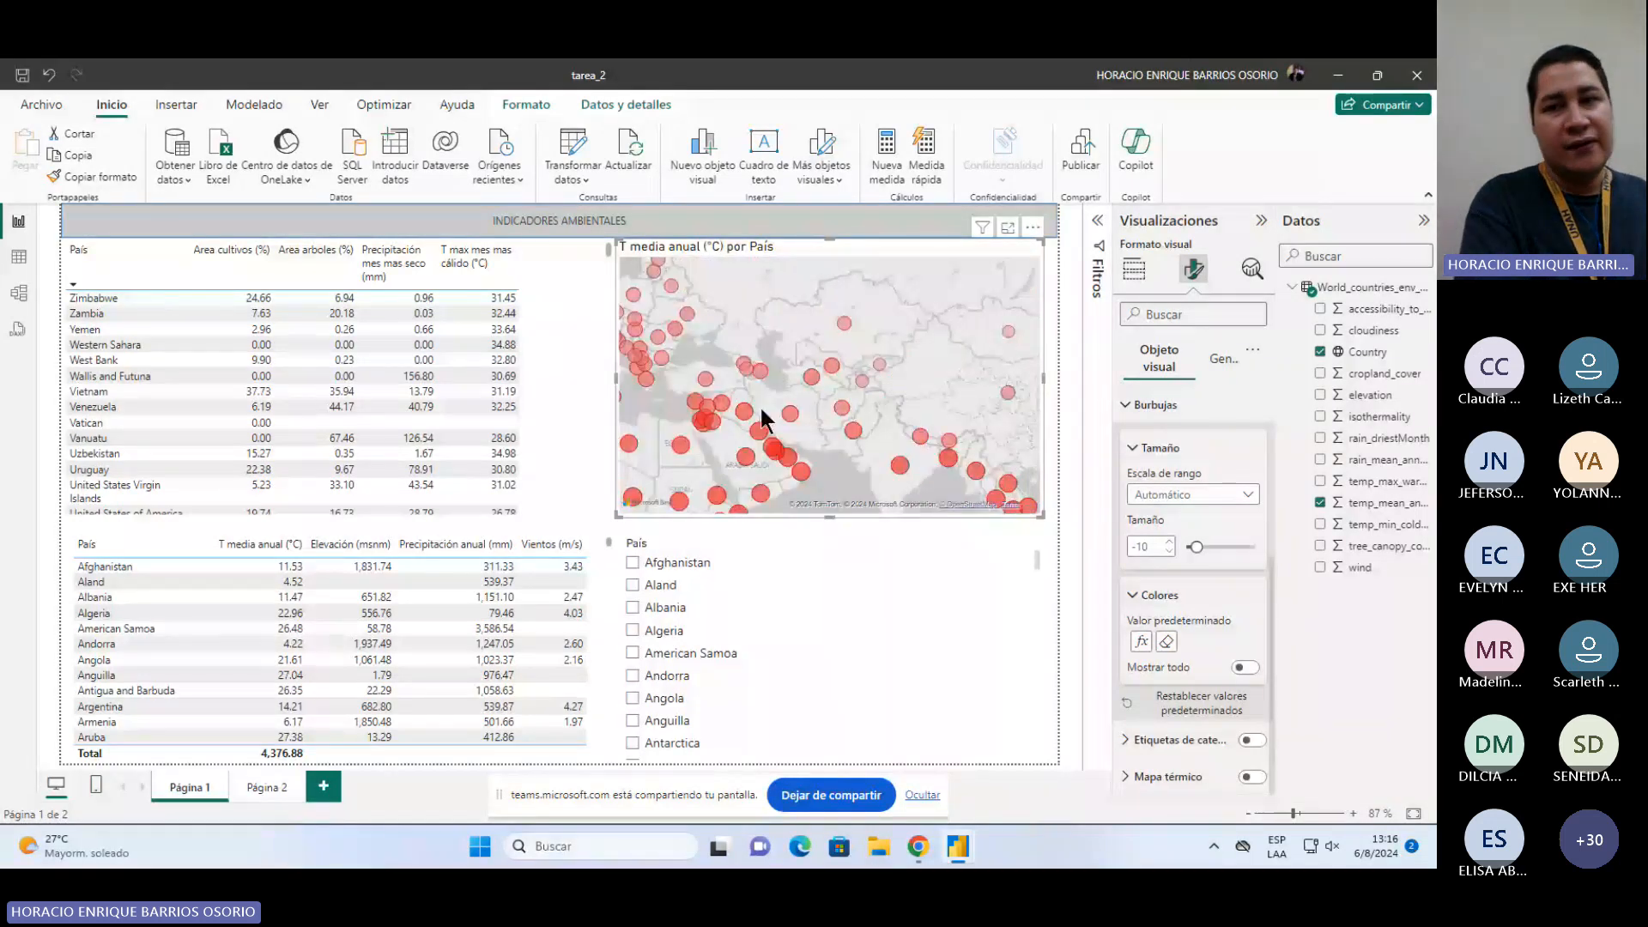
drag(1013, 268, 894, 309)
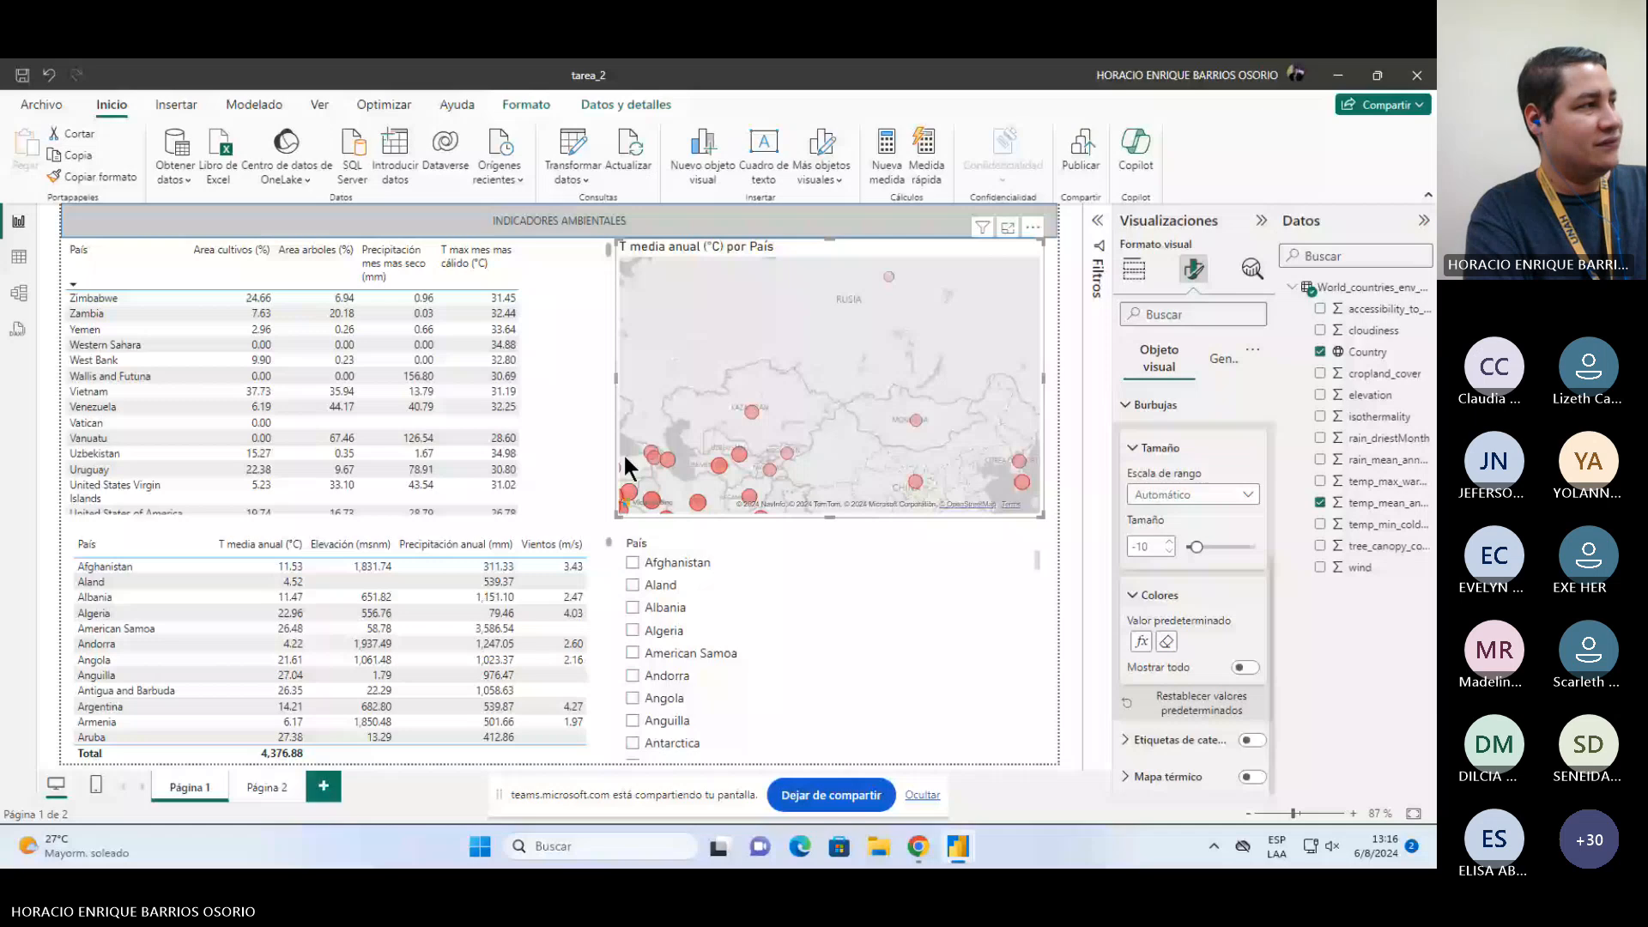
Step: Open the Power Query editor and rename the Country column to País
click(572, 147)
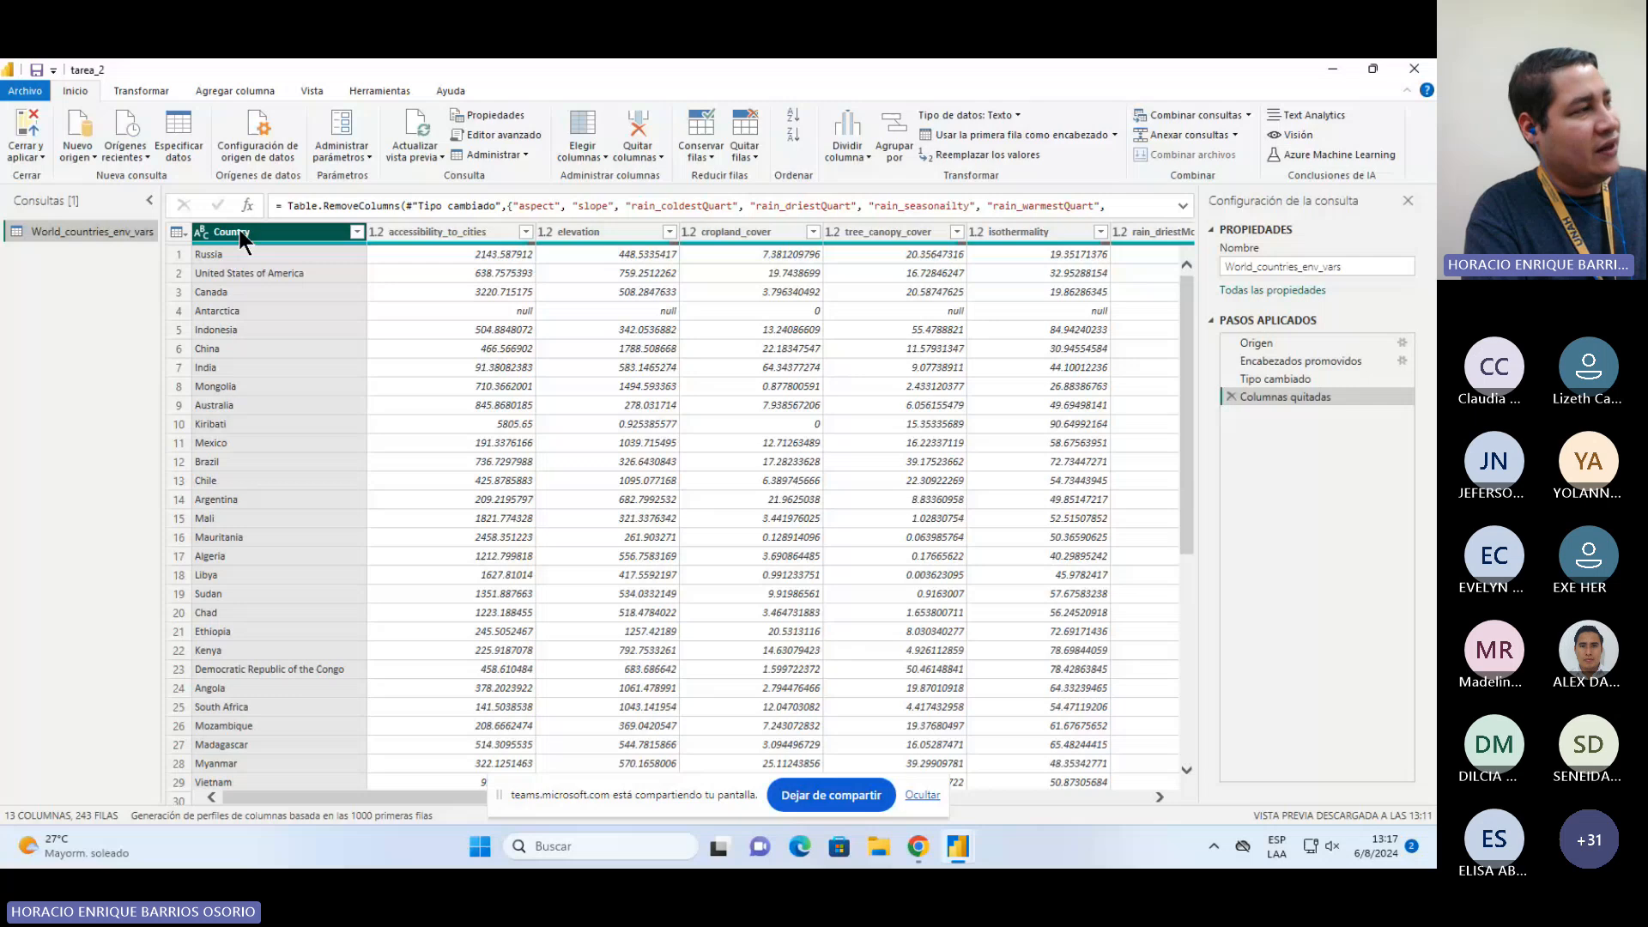
click(486, 234)
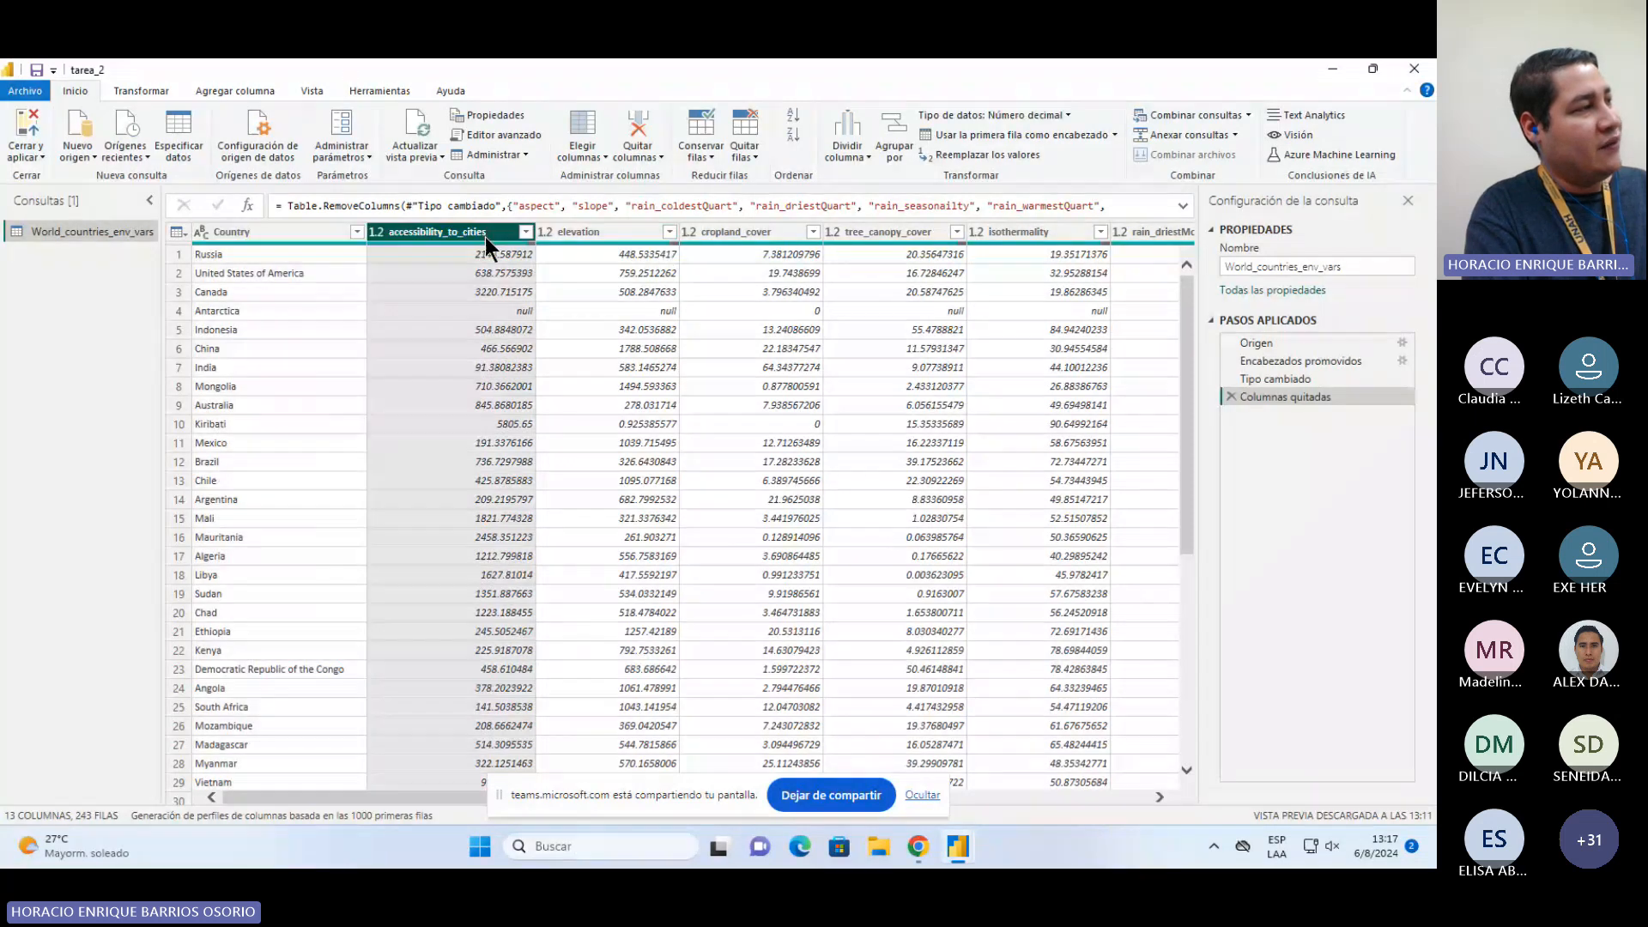
click(592, 232)
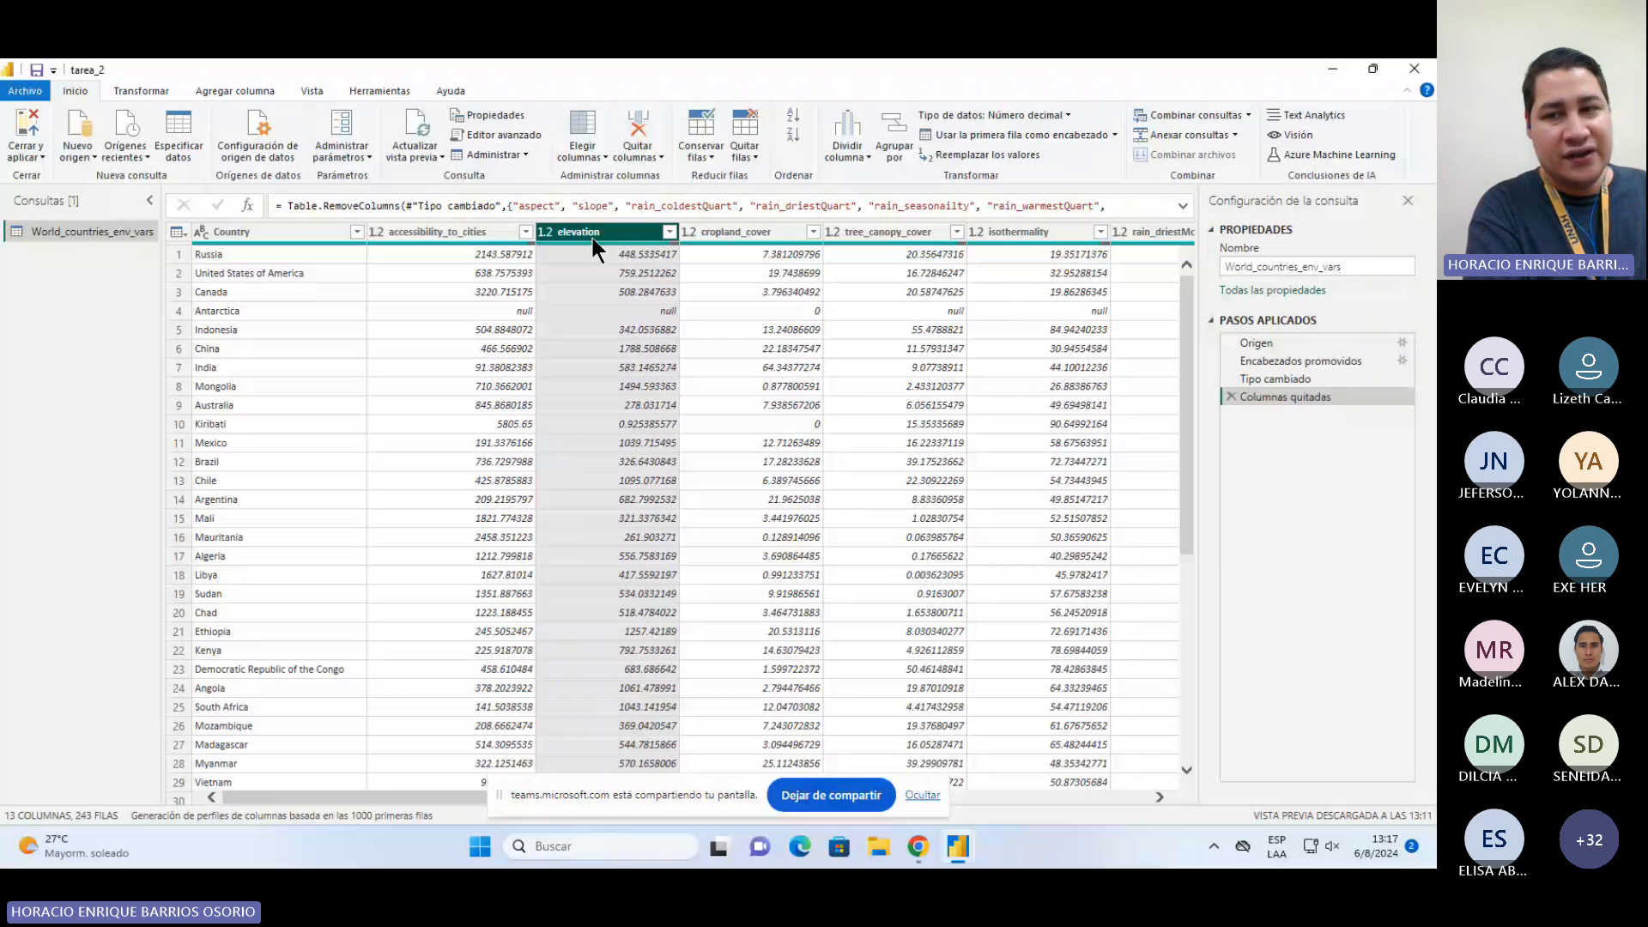
click(227, 232)
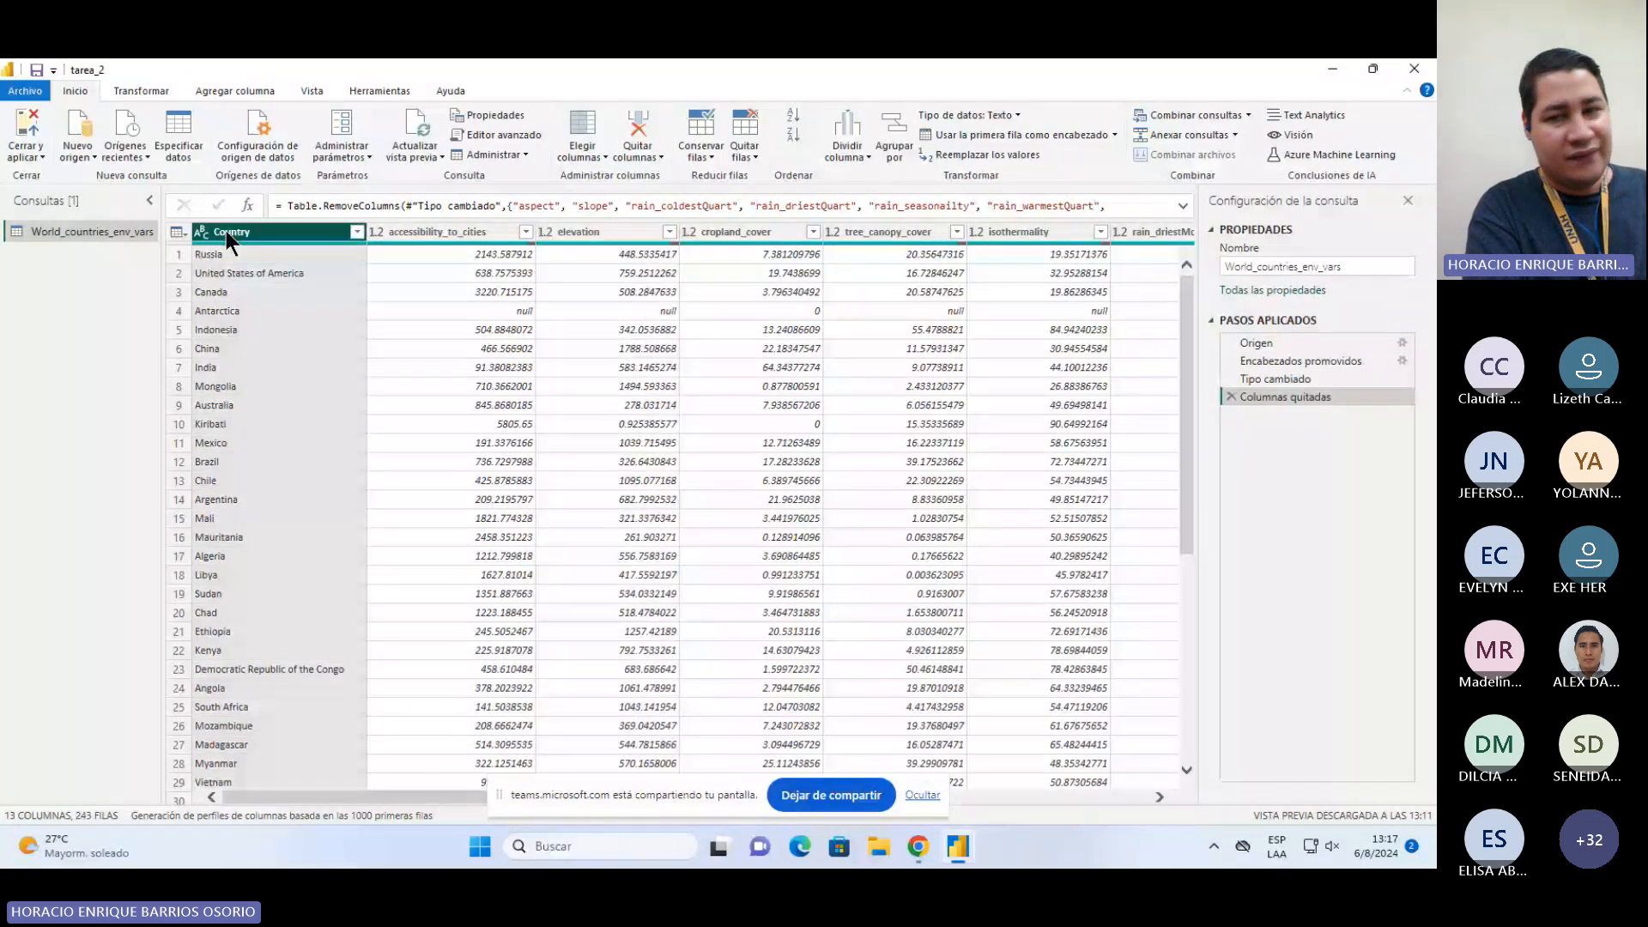
double_click(225, 232)
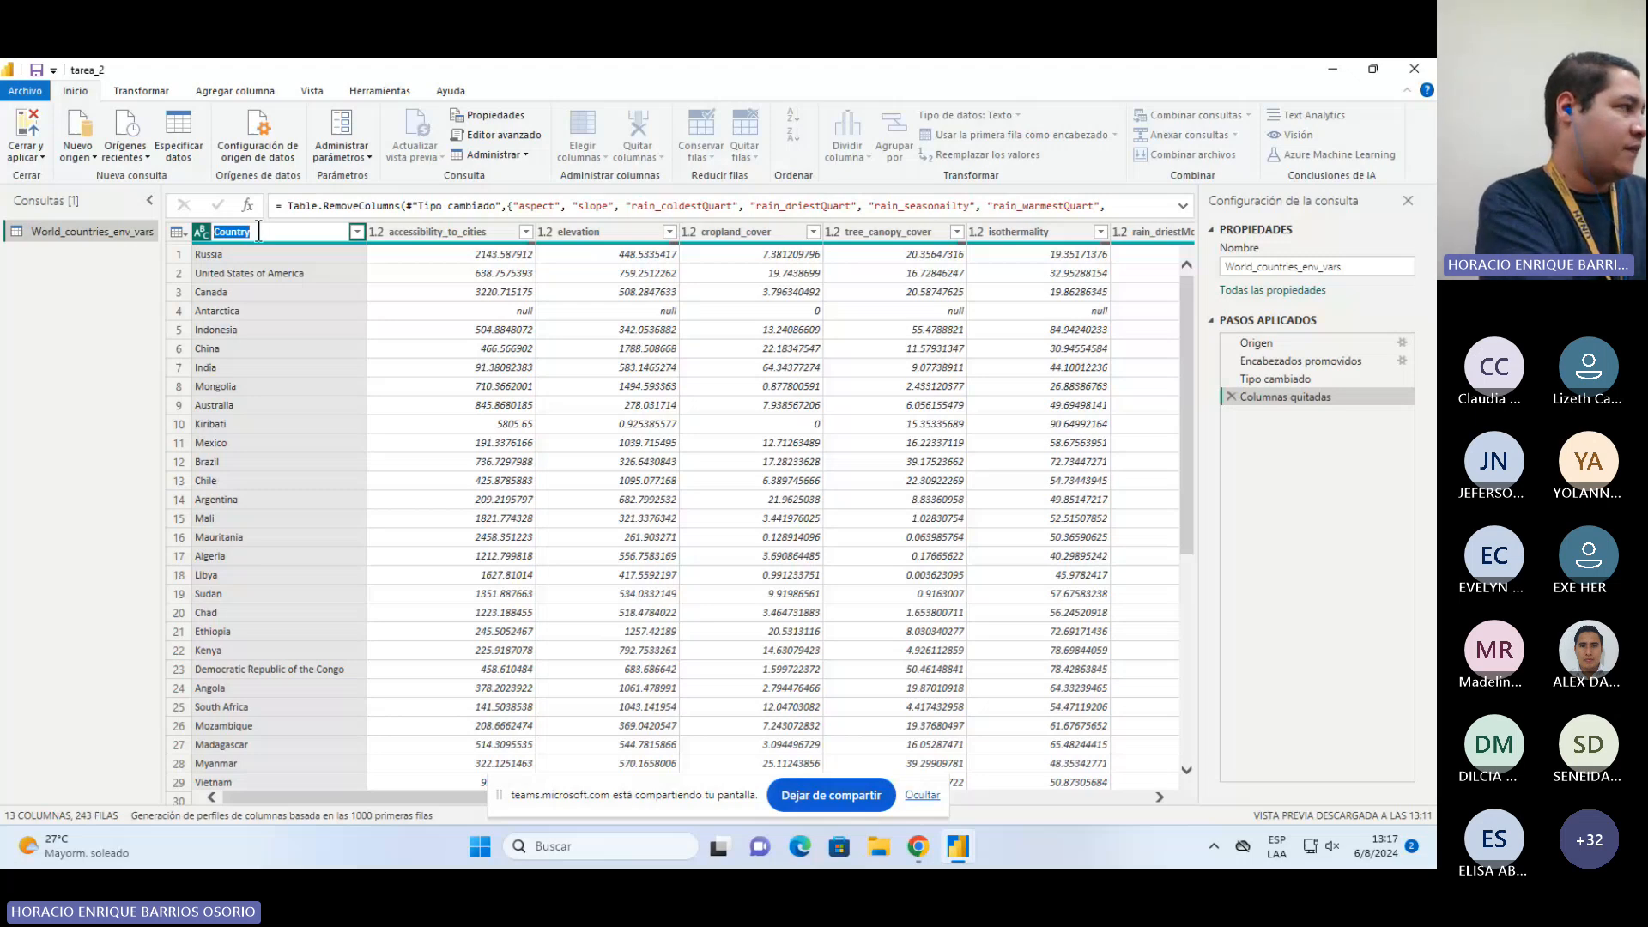
text(Pa+)
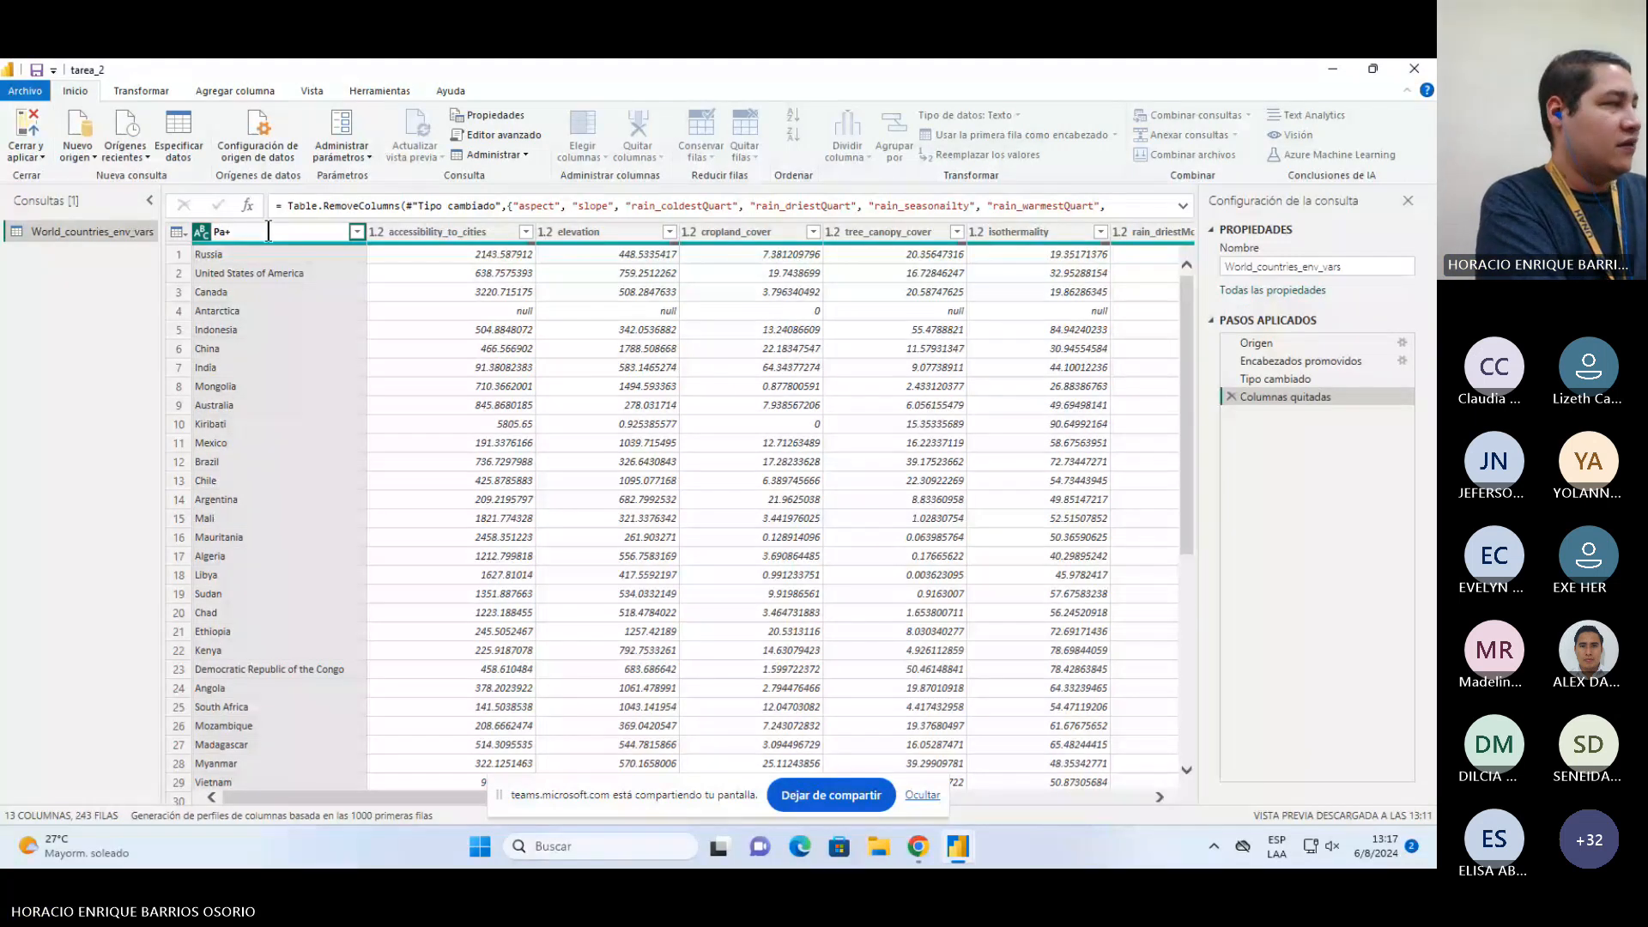
text(ís)
key(Return)
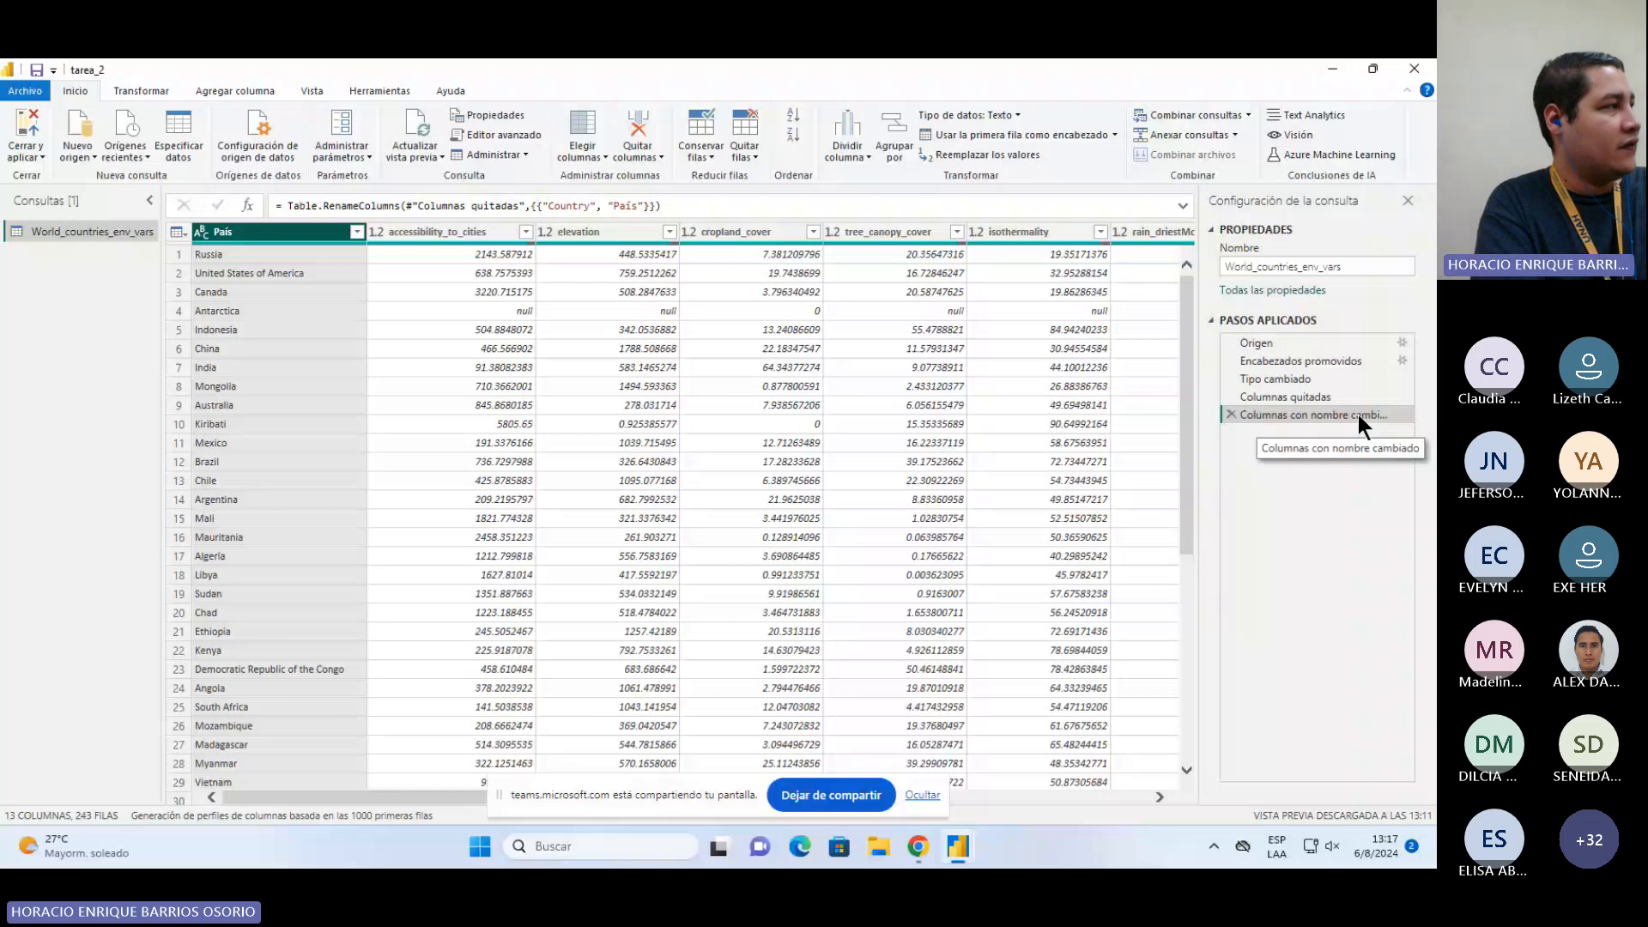
Step: Close the Power Query editor and apply the column rename to the report
click(38, 163)
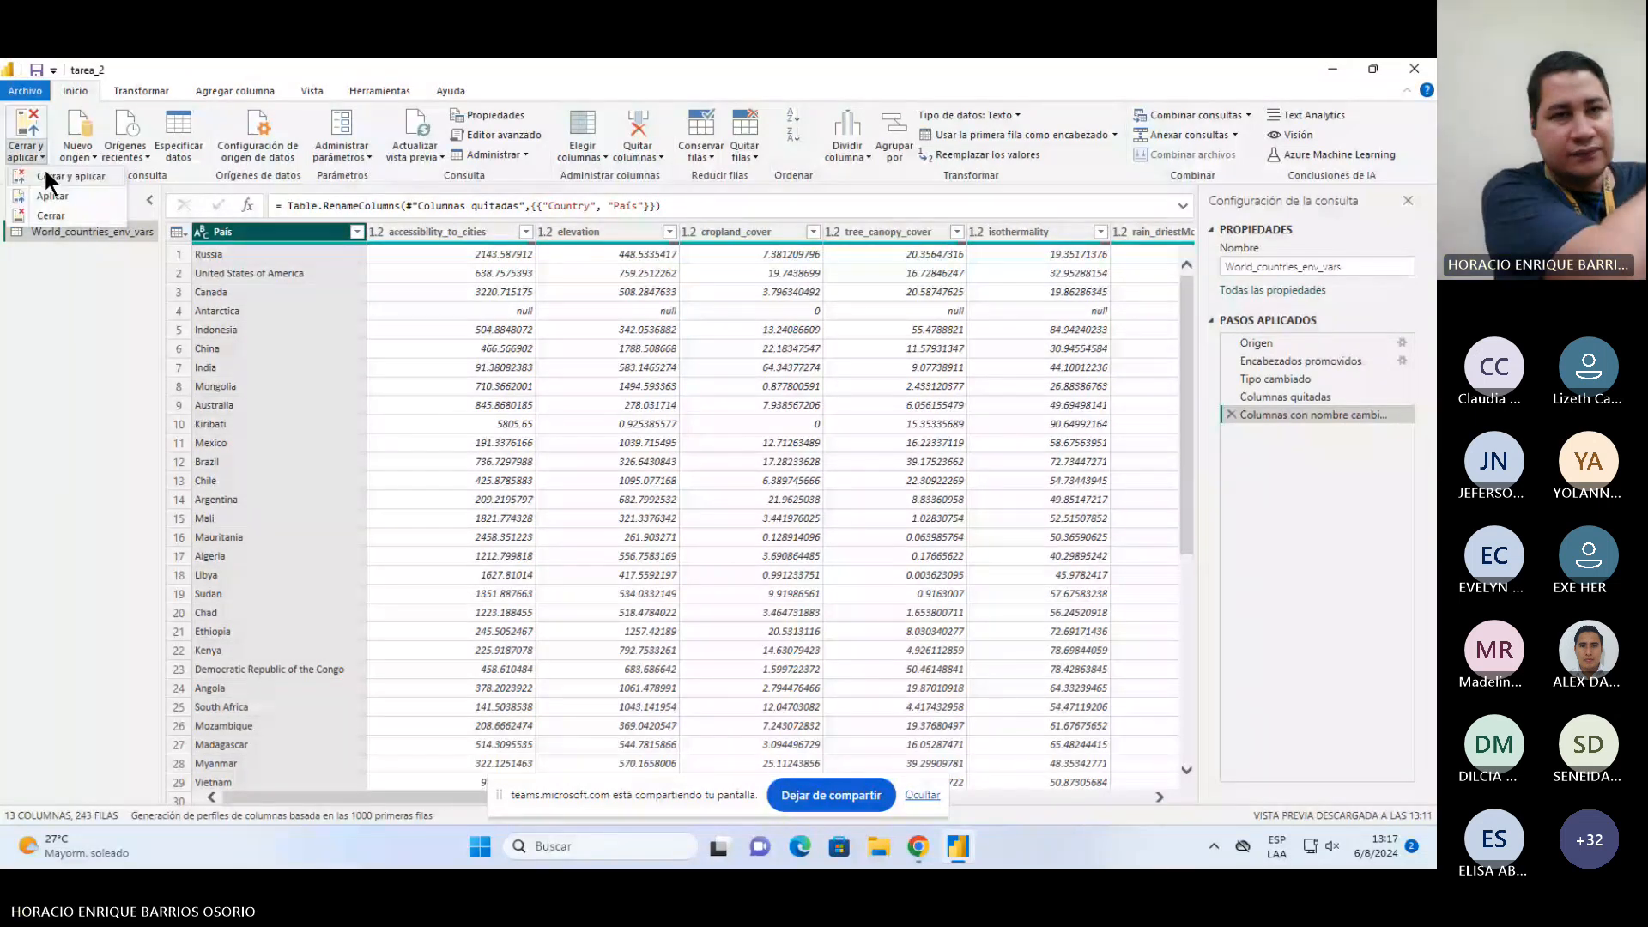
click(45, 173)
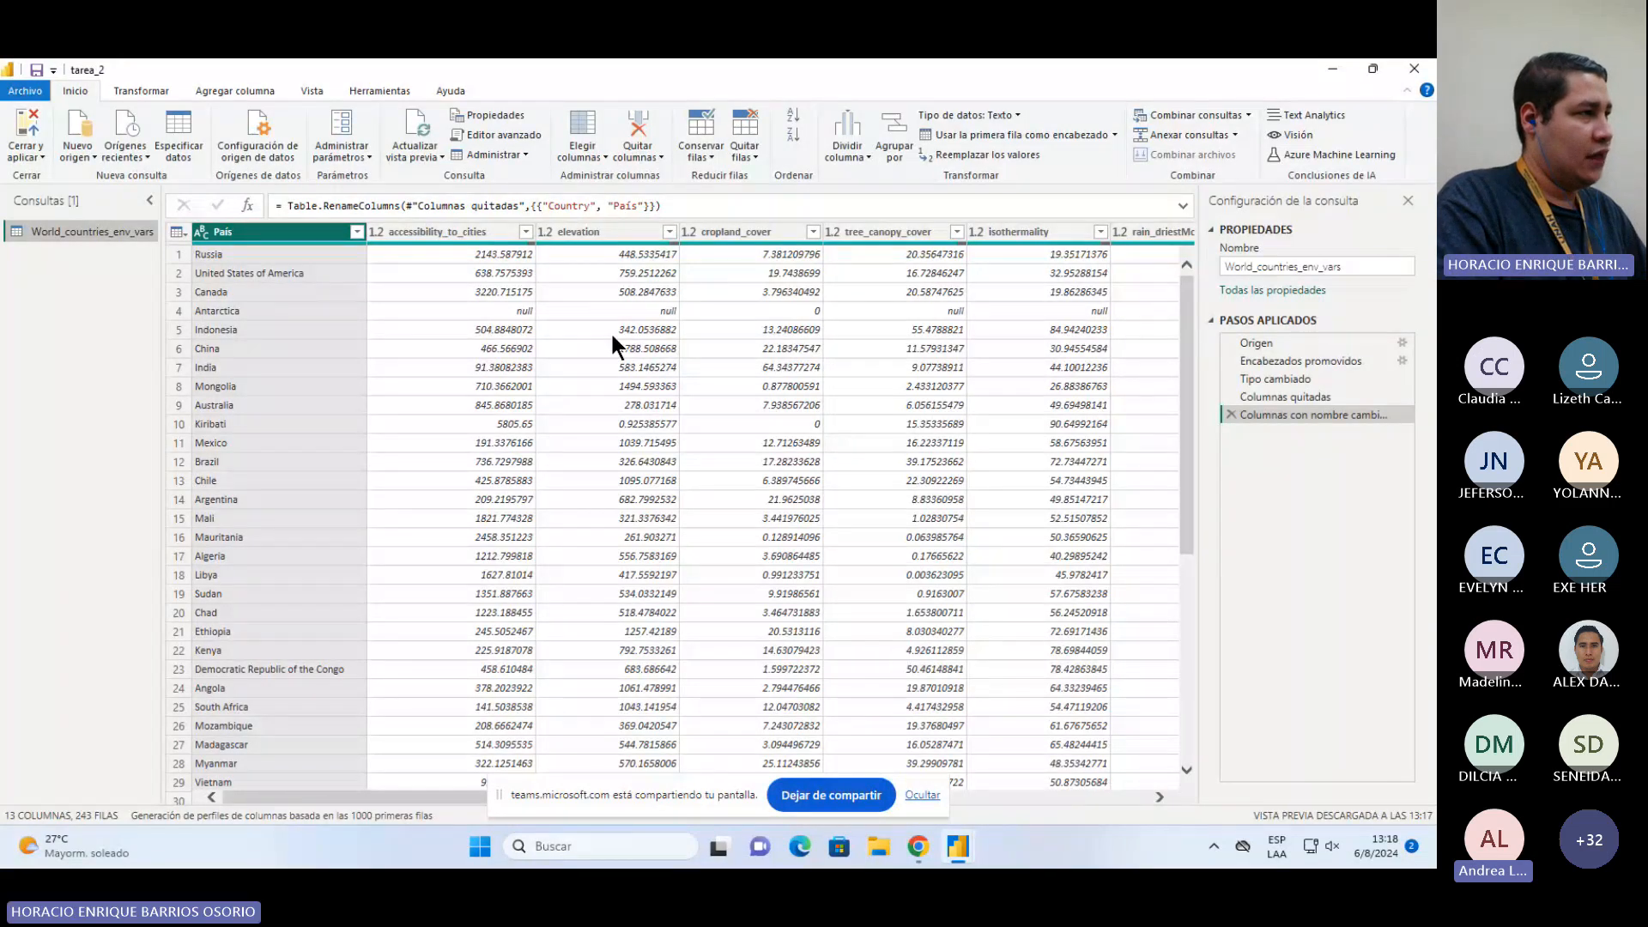
scroll(558, 496, right, 10)
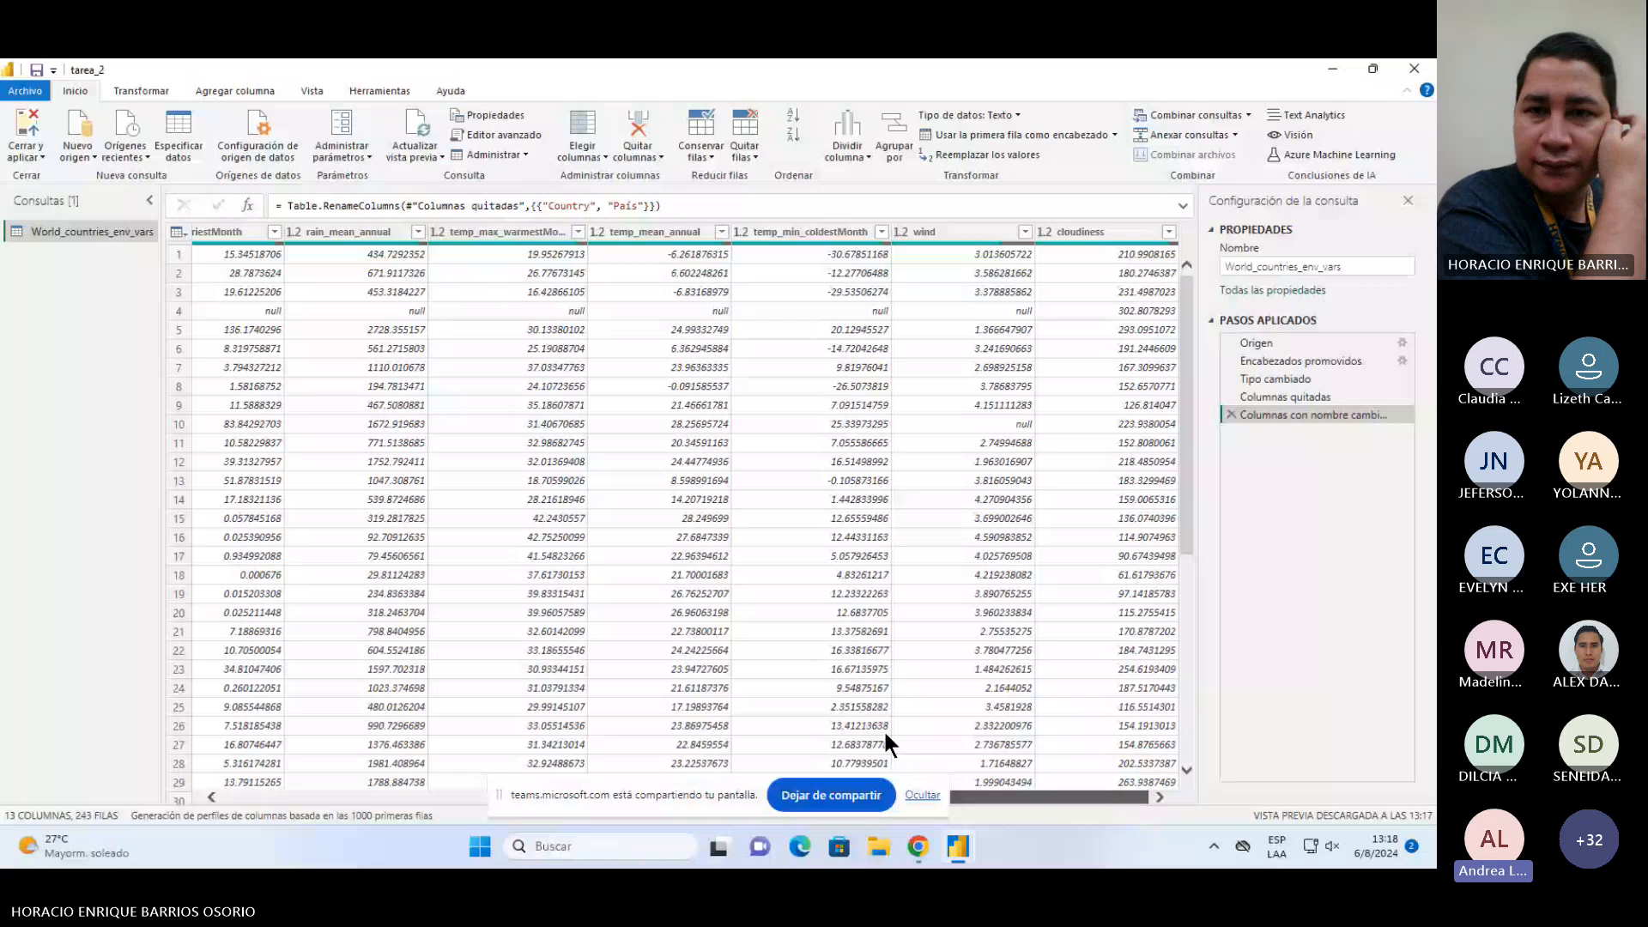
scroll(508, 386, left, 10)
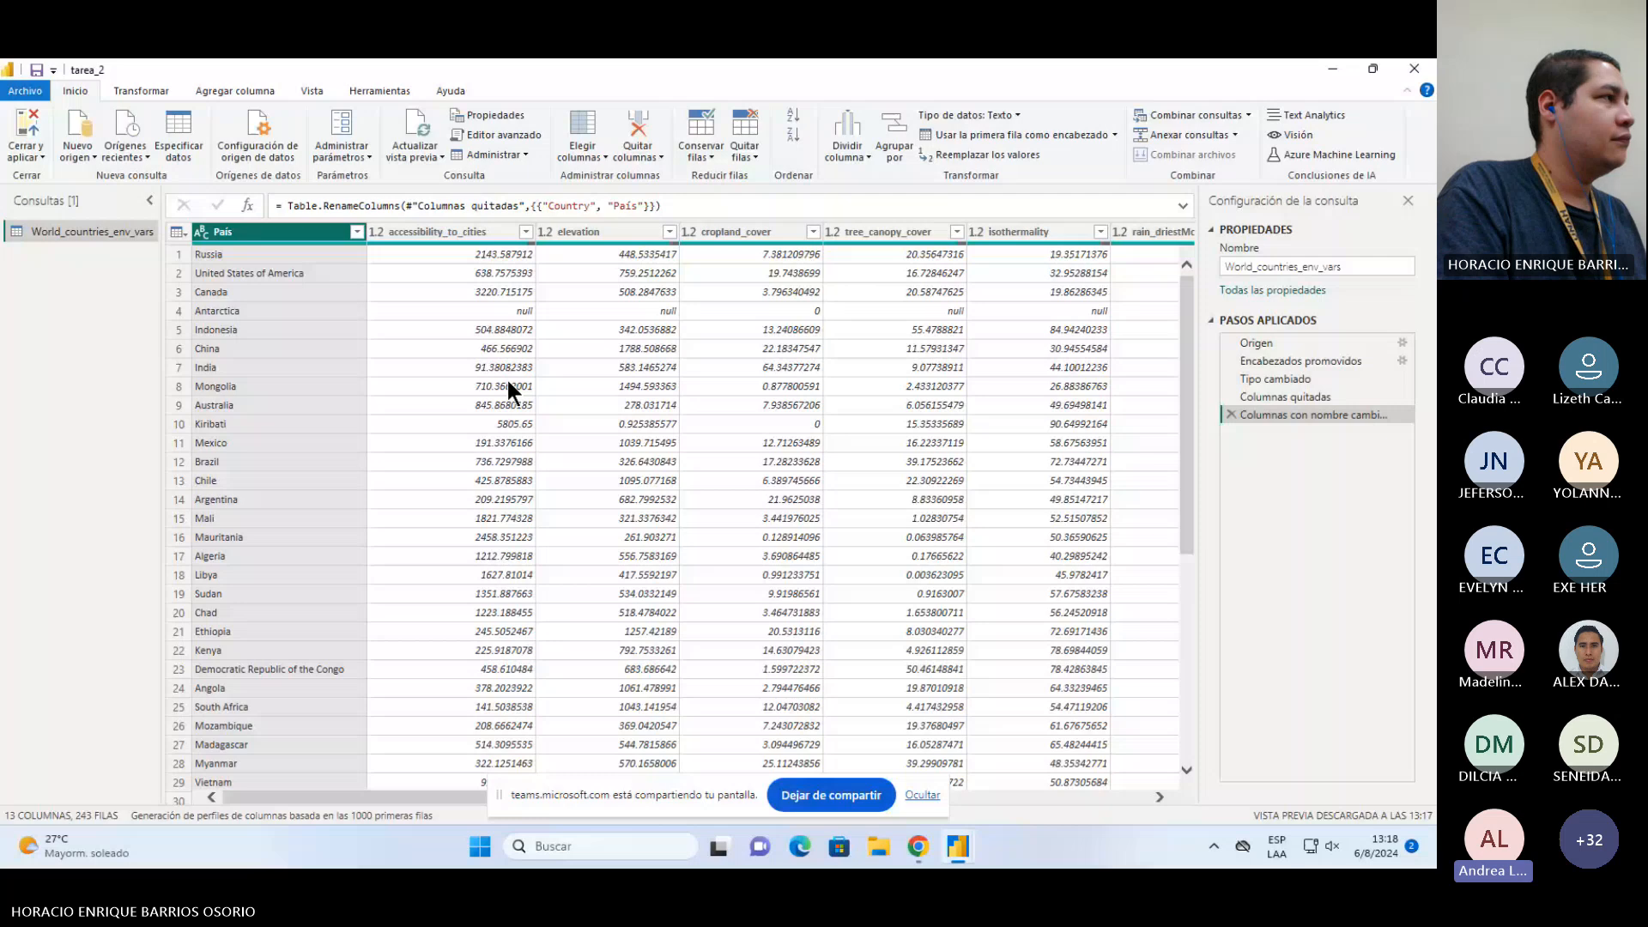
click(29, 133)
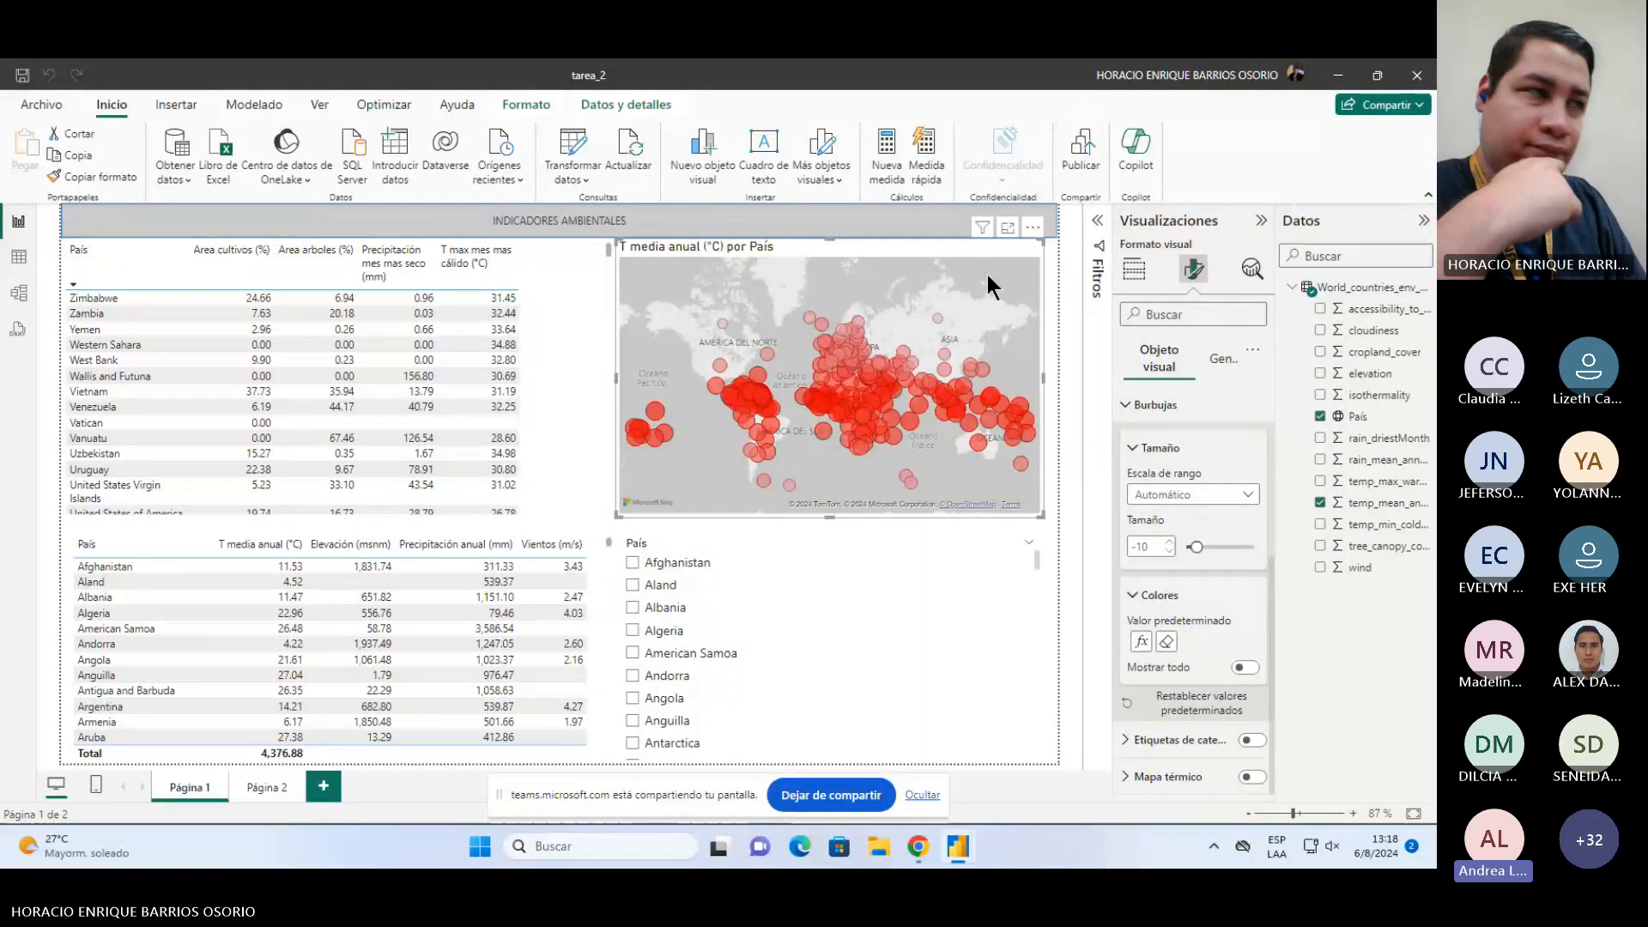
Step: Review the bubble map's field assignments, then visit Página 2 and return to Página 1
mouse_move(890, 404)
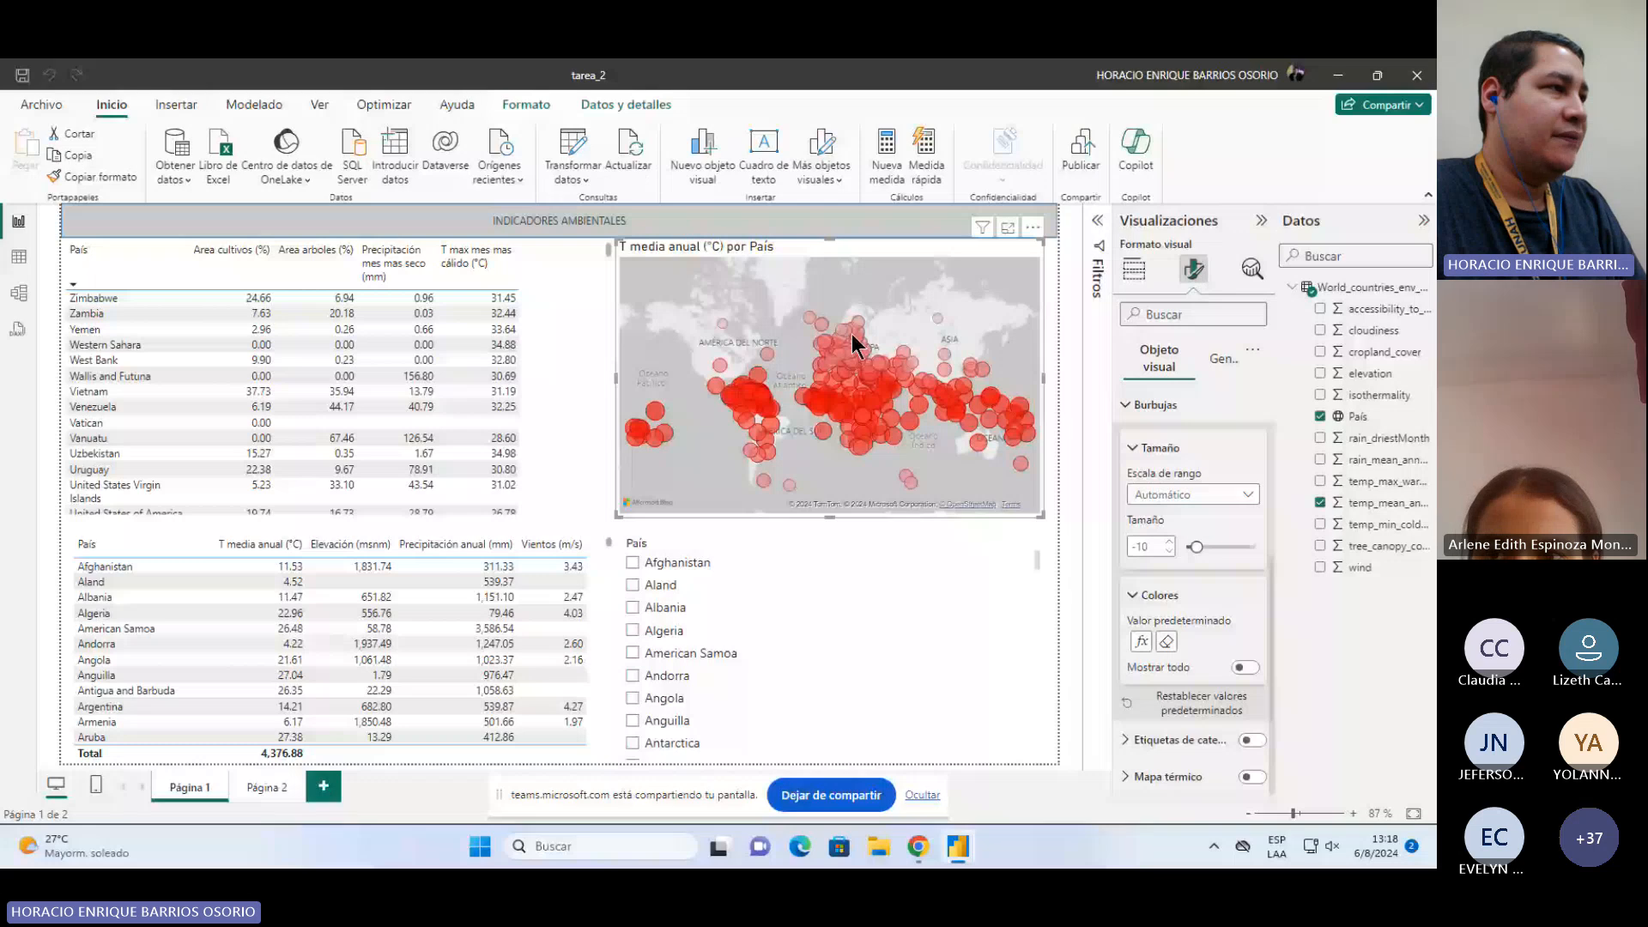
click(1147, 273)
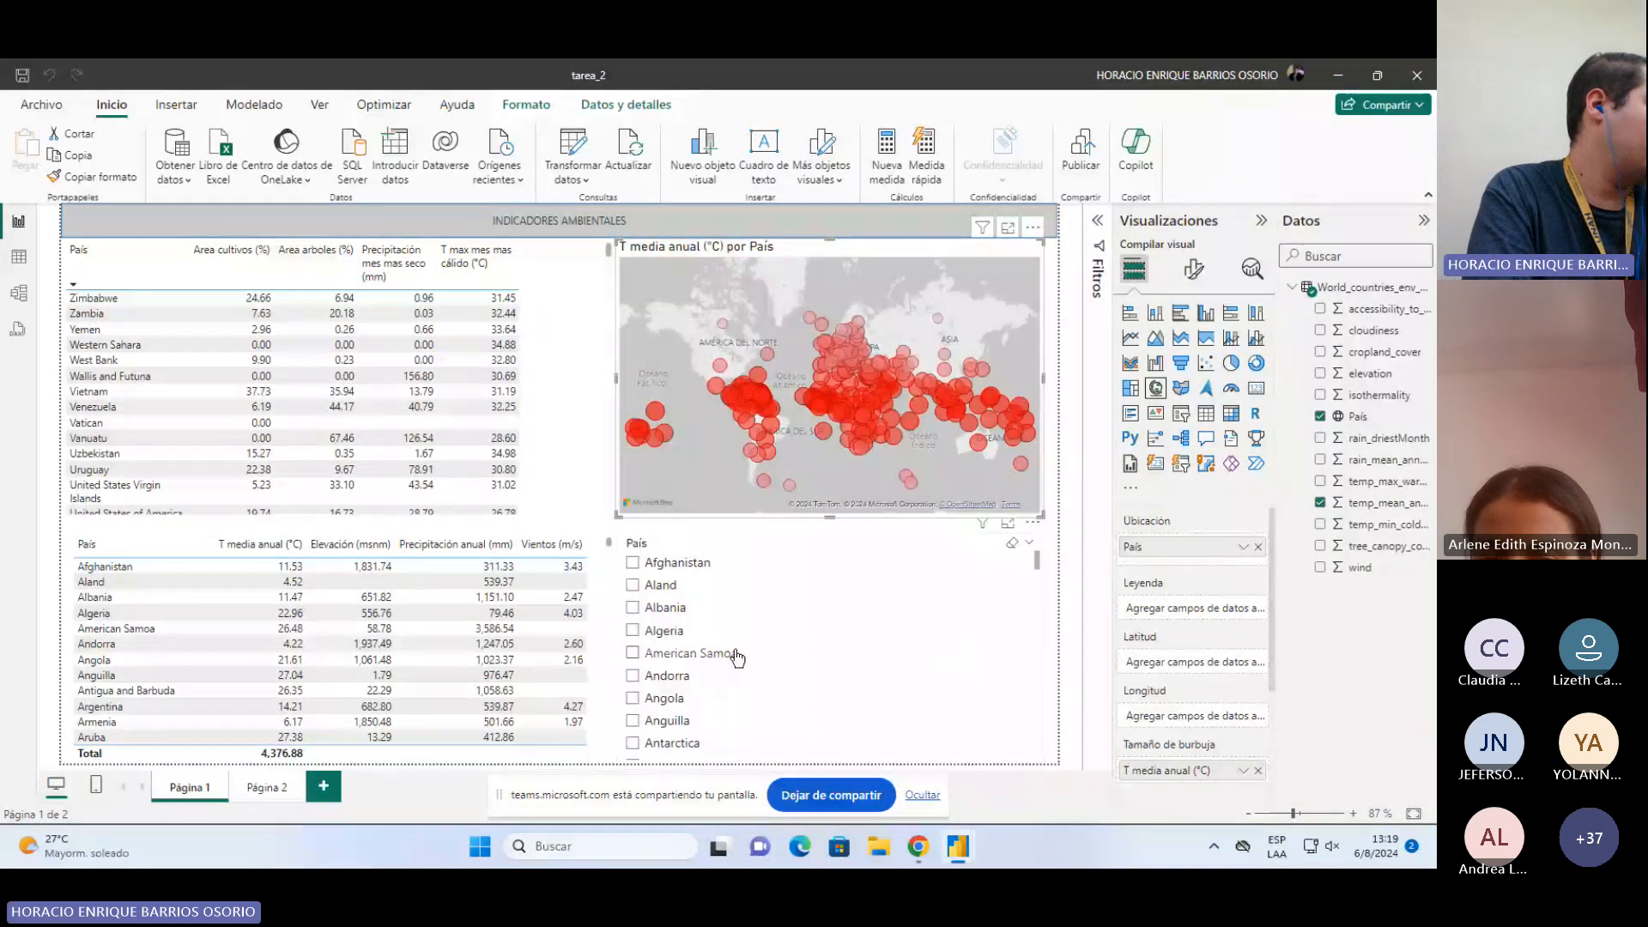
click(263, 788)
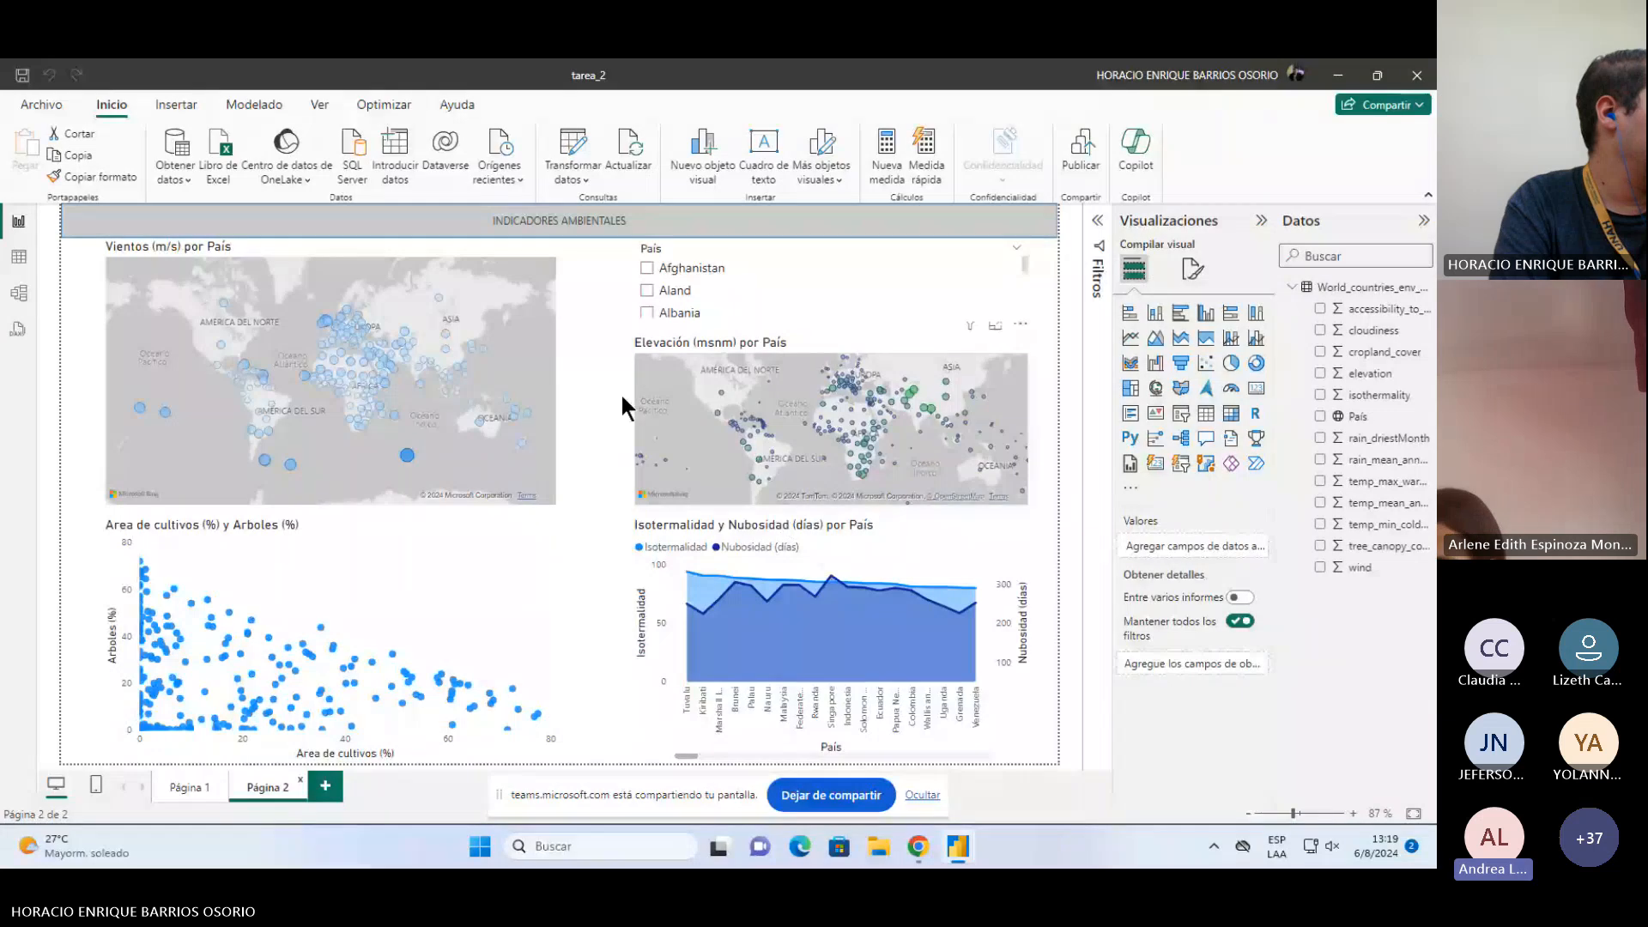
click(193, 787)
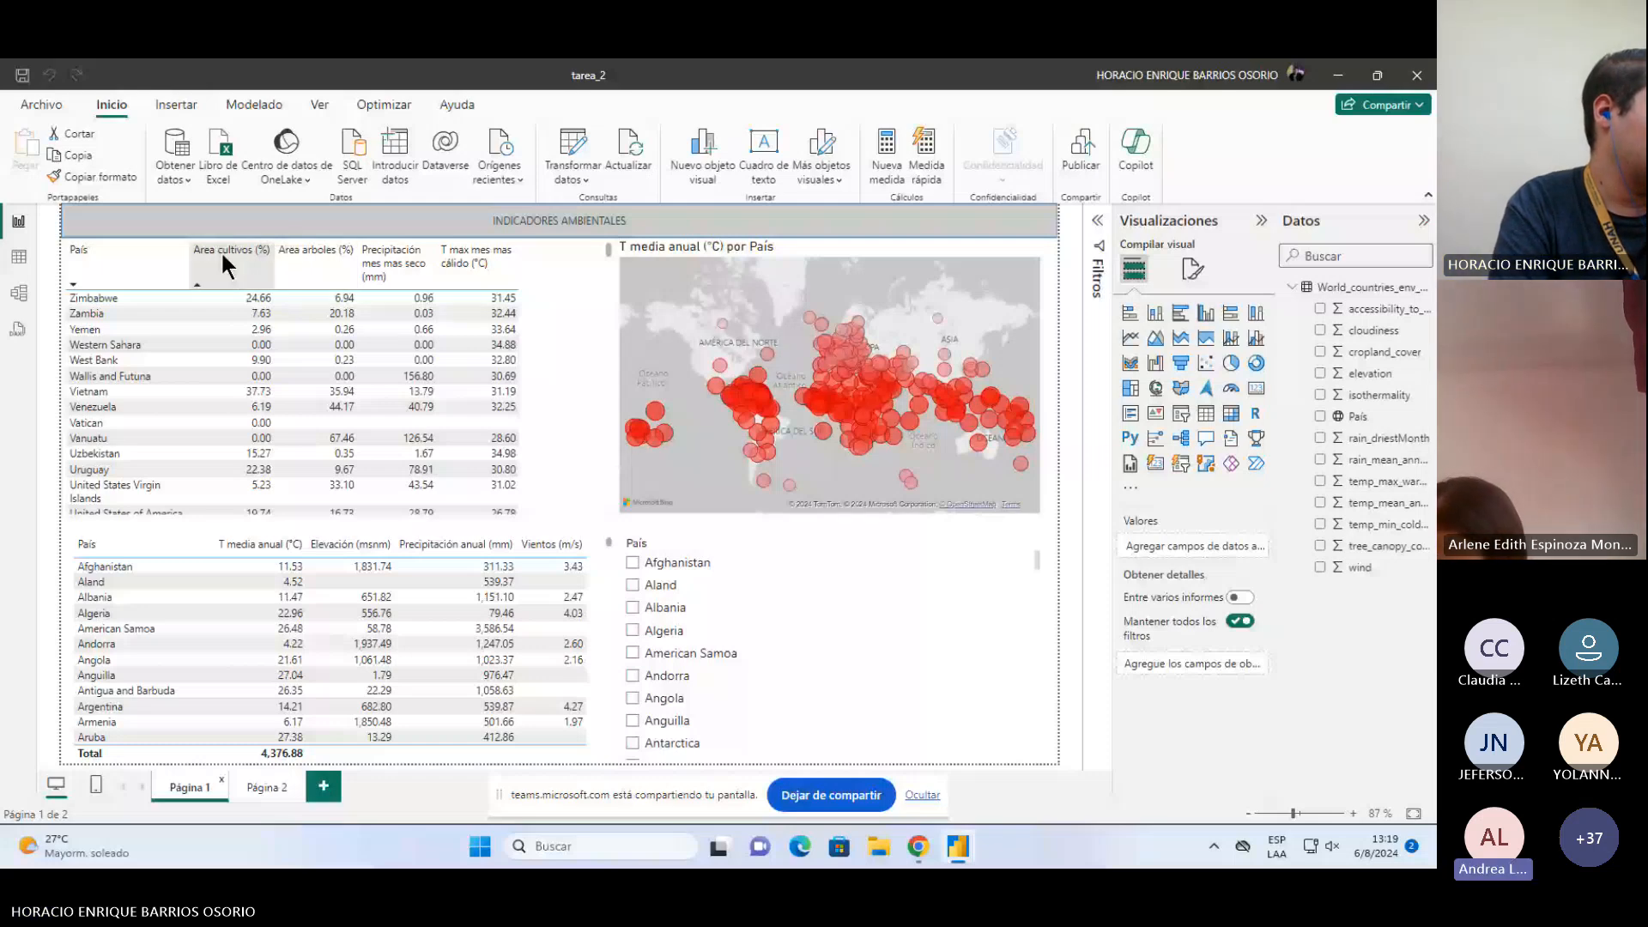
Step: Select the country indicators table and review its column fields and their aggregation options
click(573, 362)
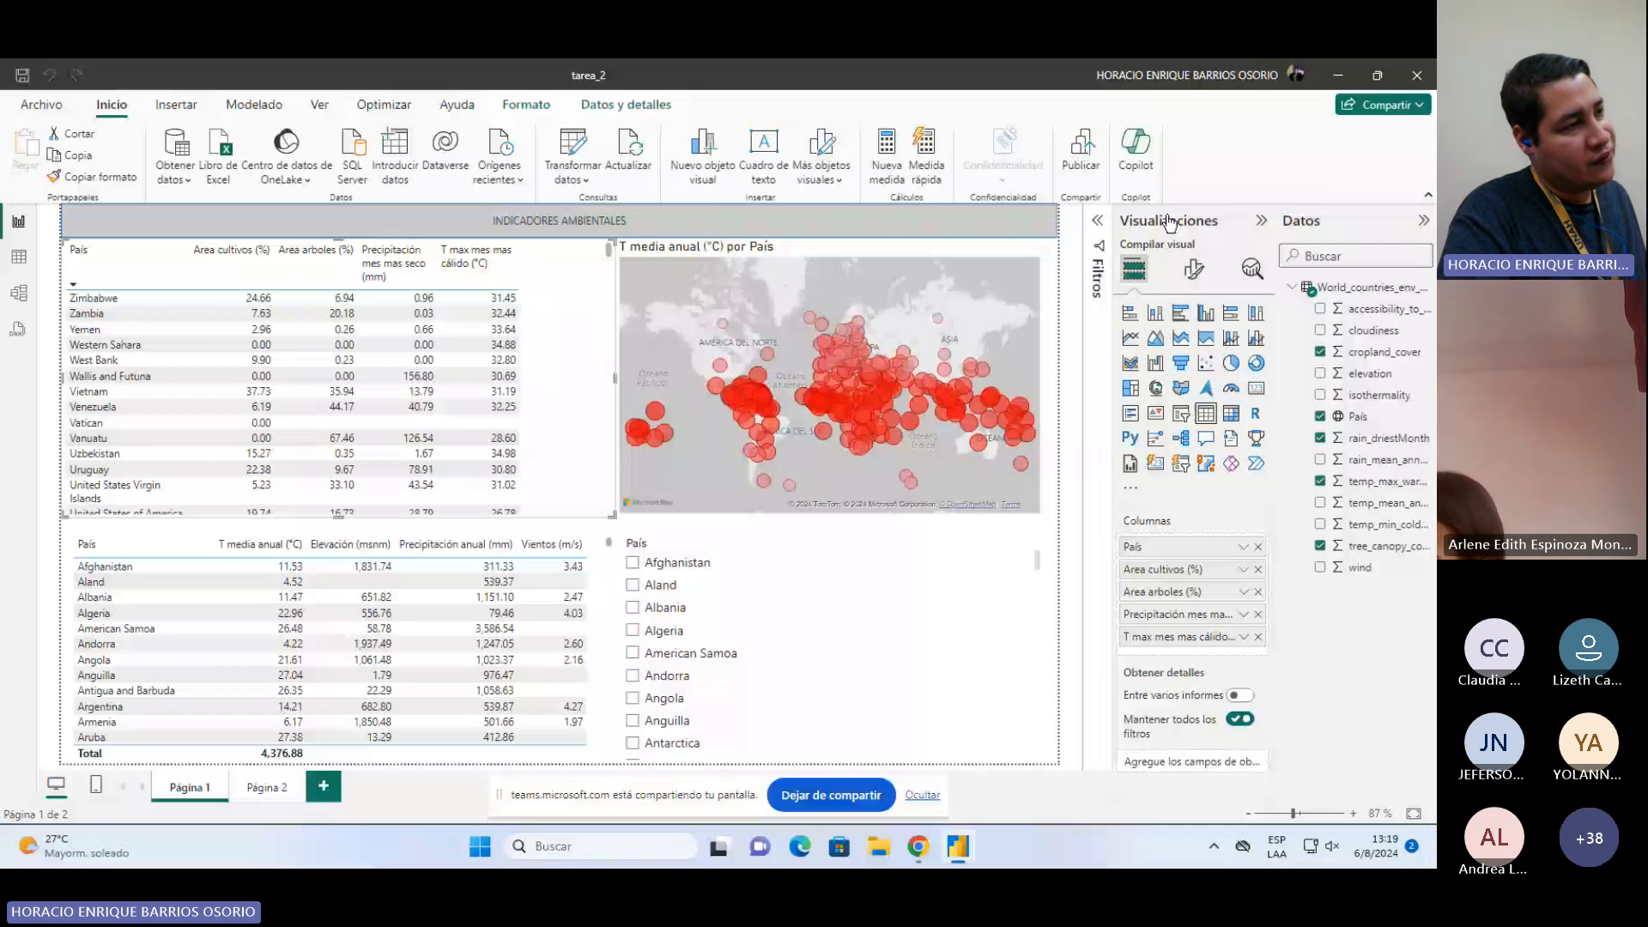
double_click(1167, 569)
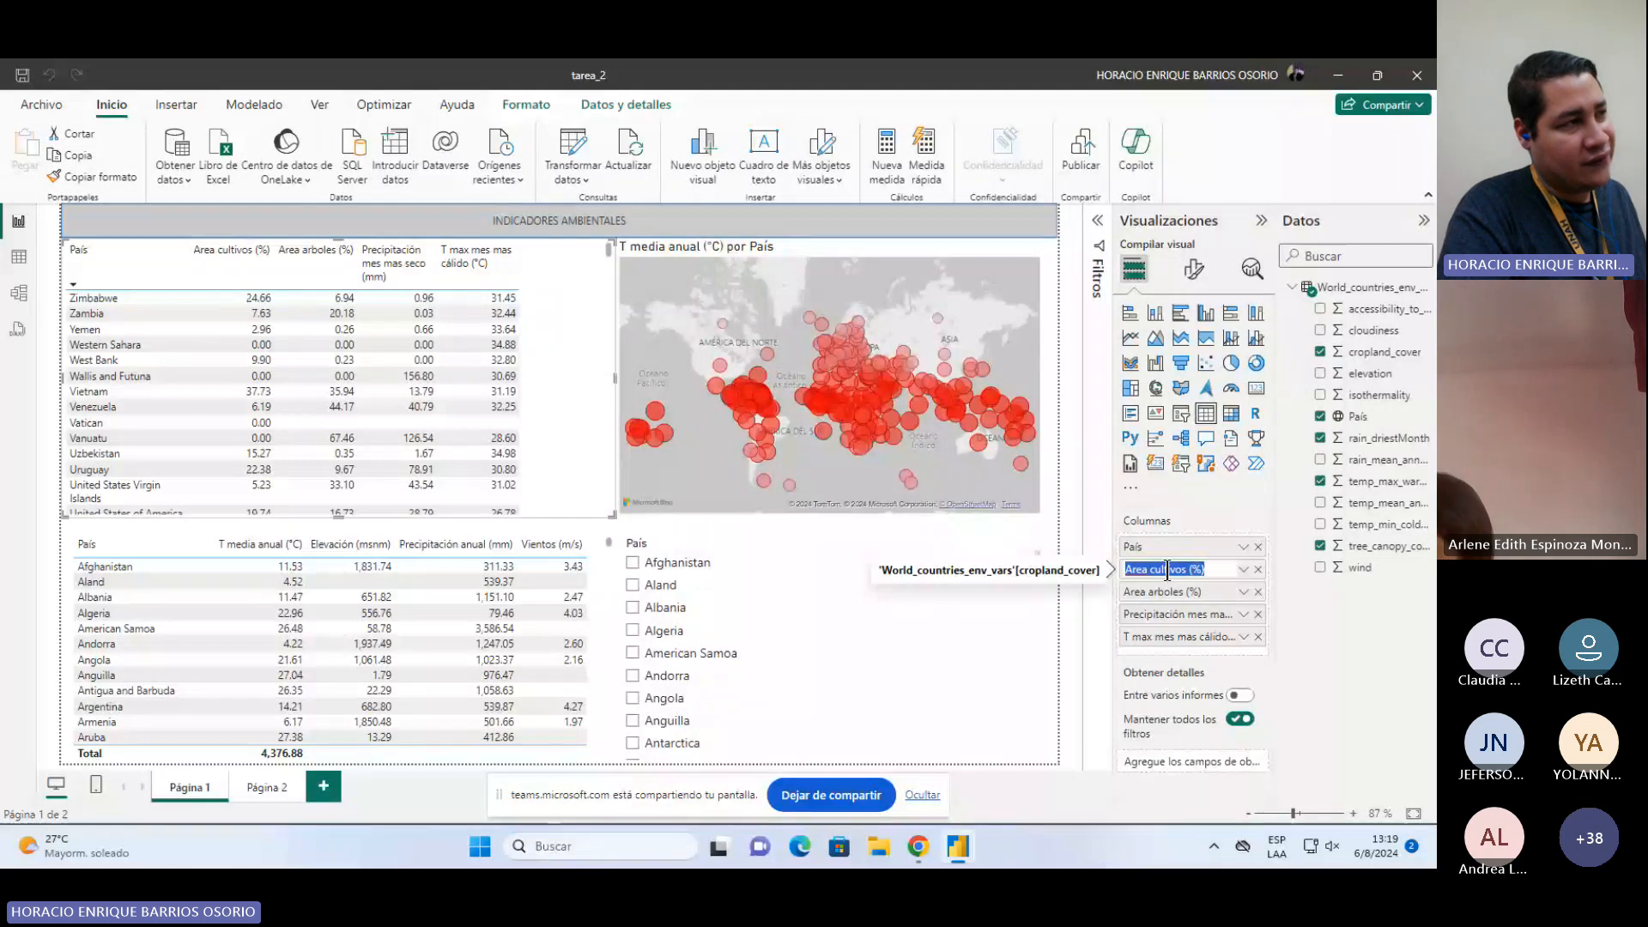
click(1387, 623)
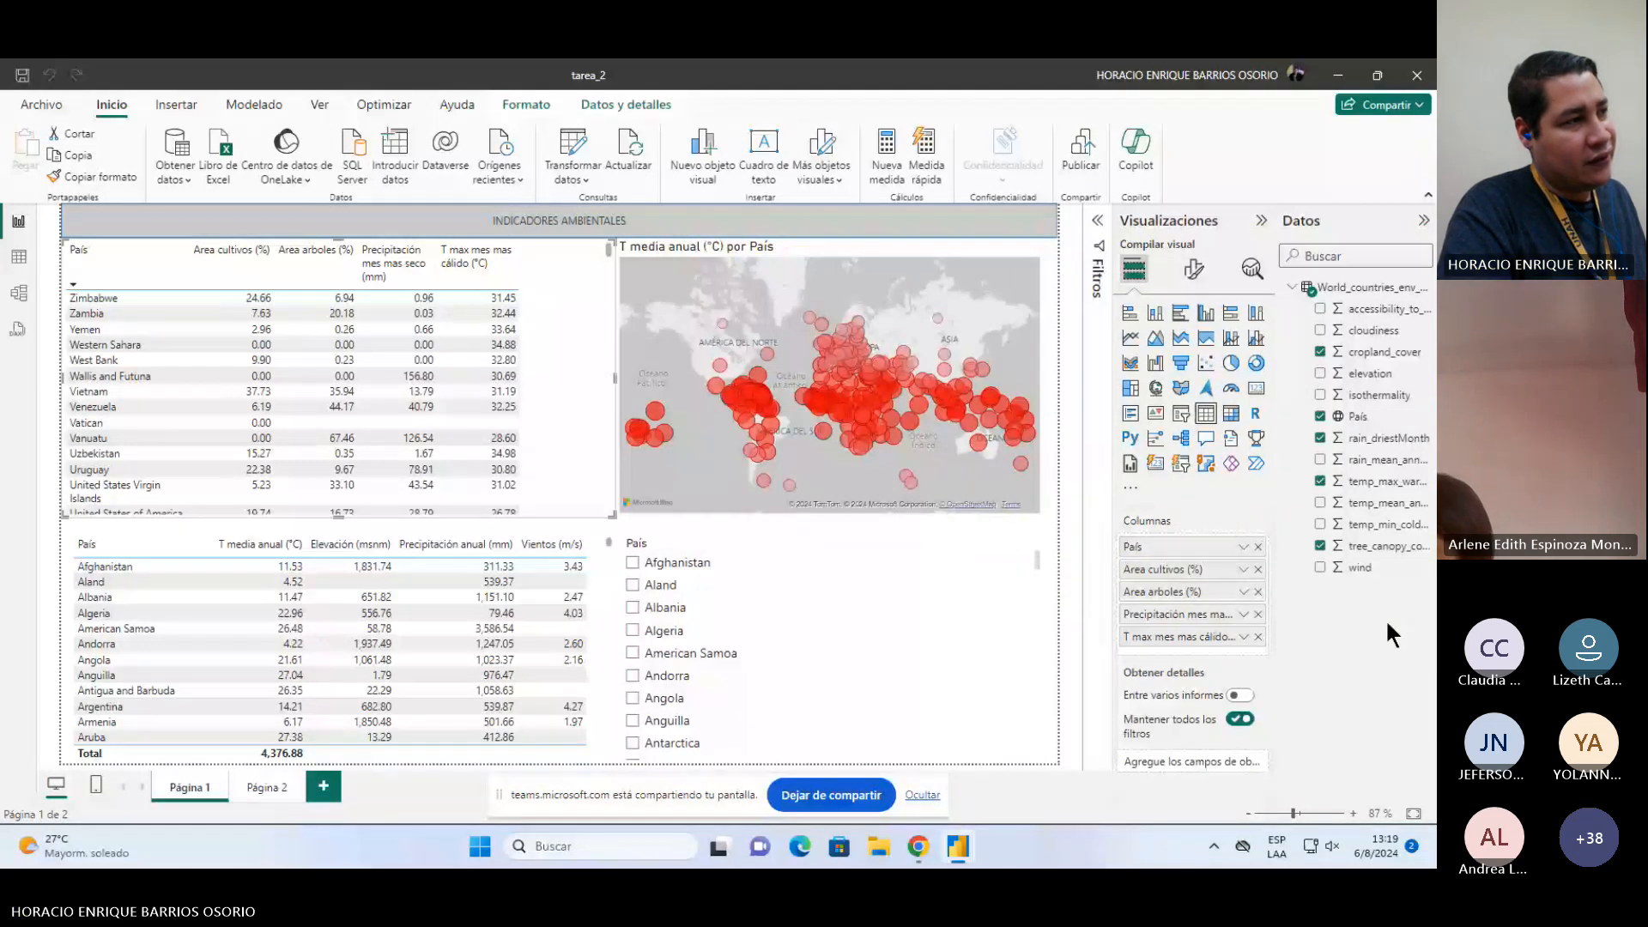
click(1243, 571)
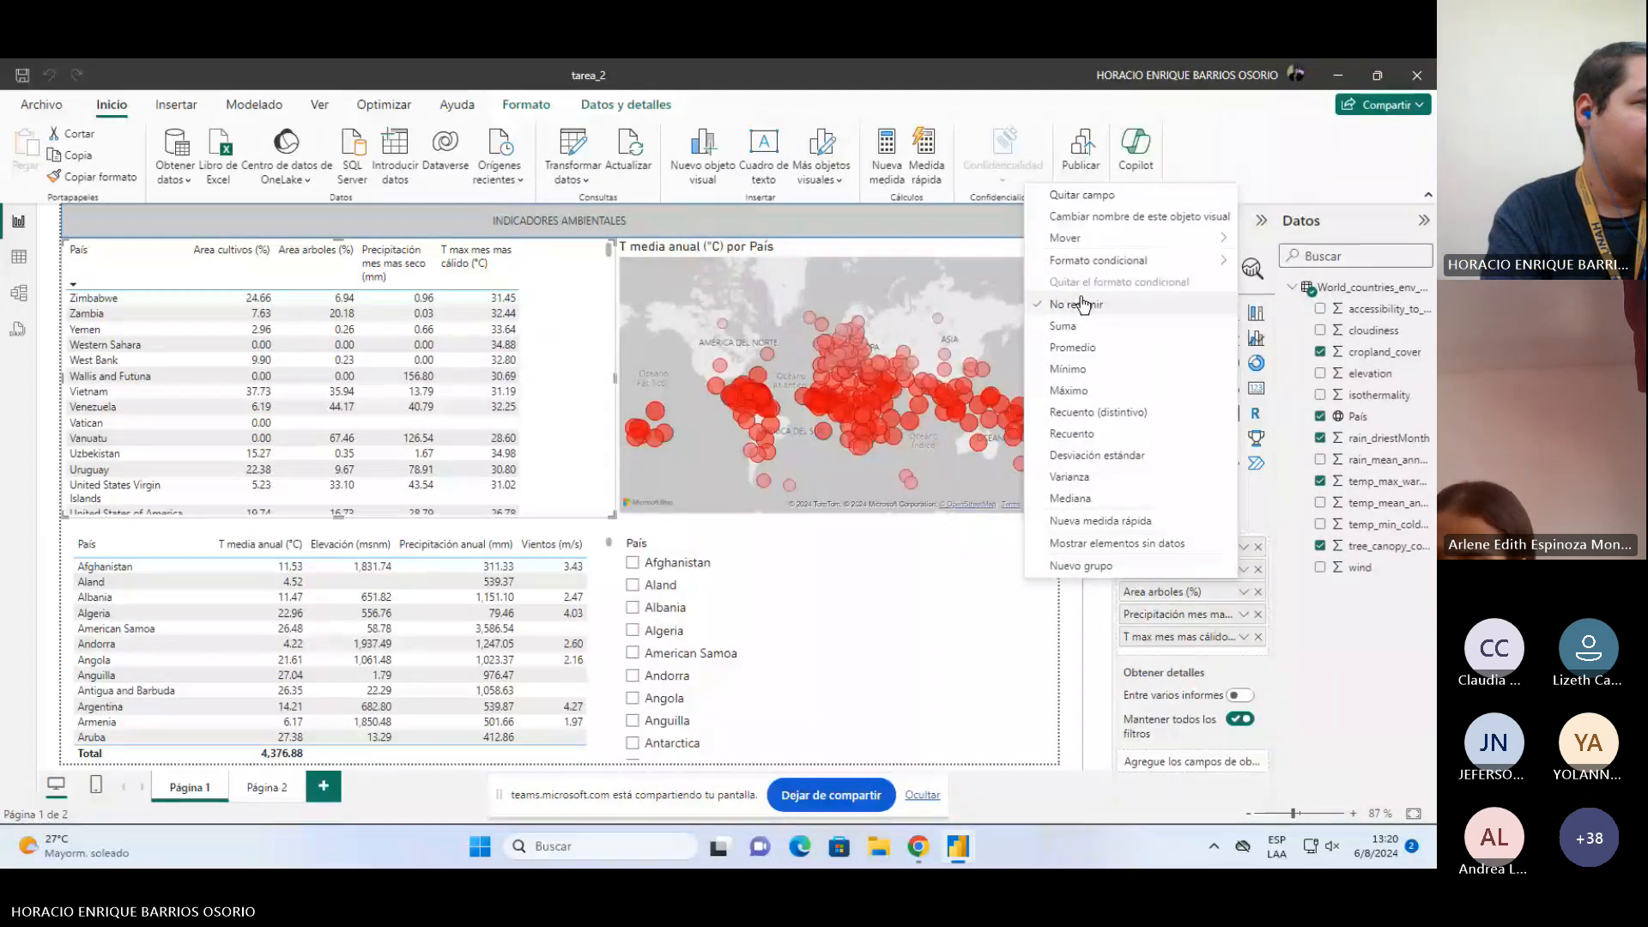
click(1272, 584)
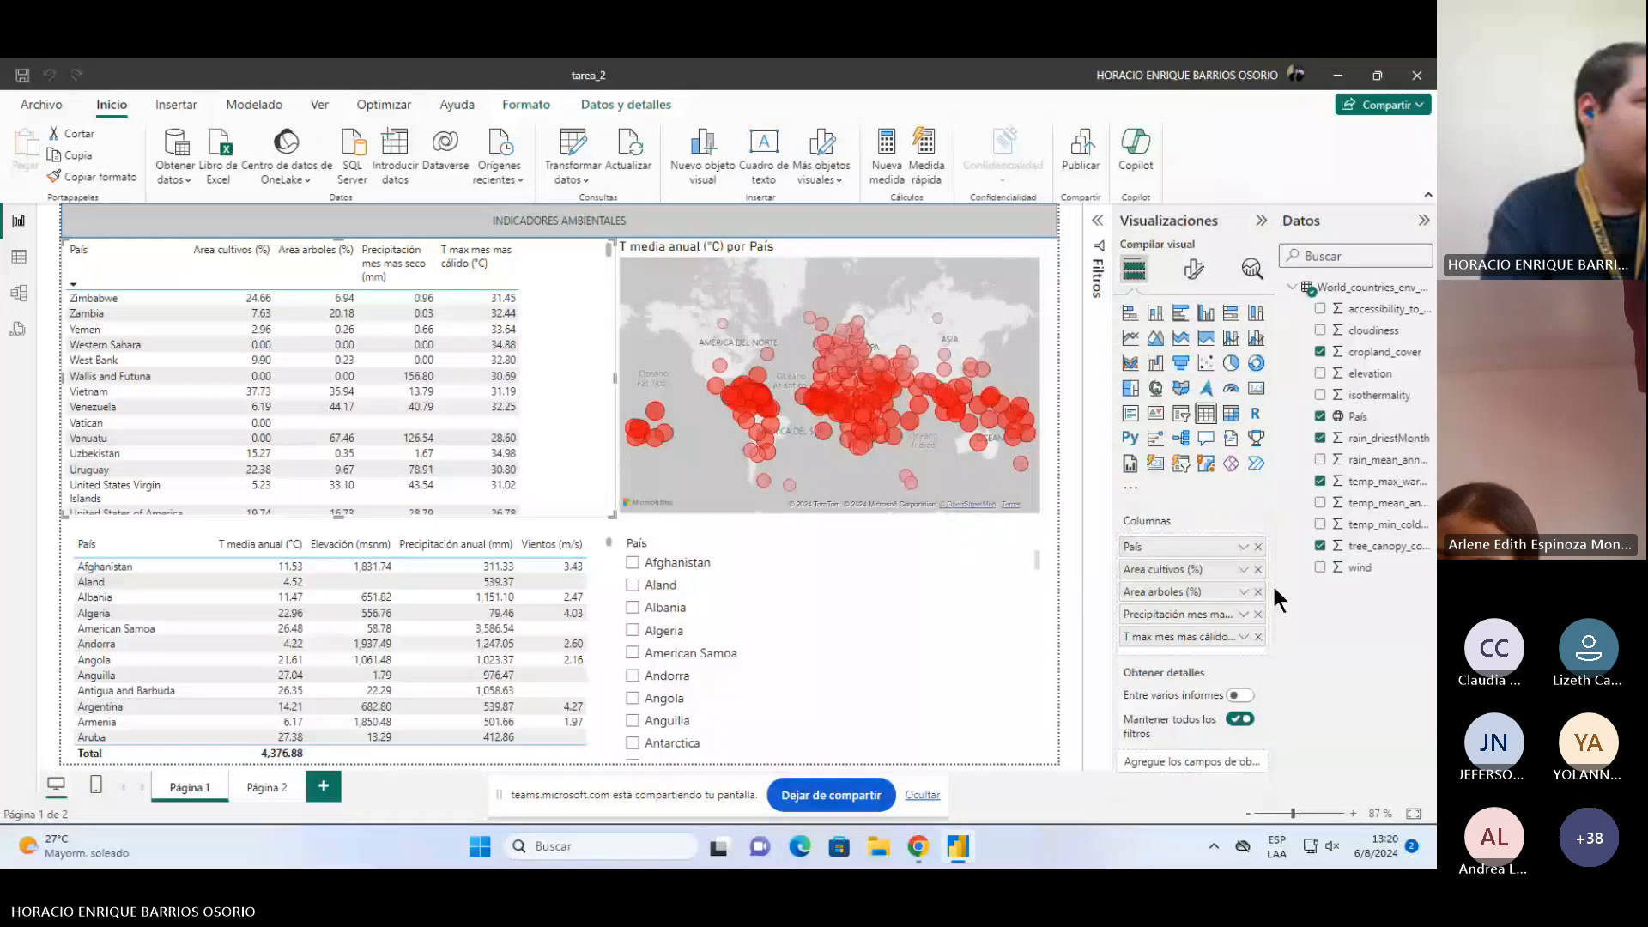
click(1243, 591)
click(1242, 590)
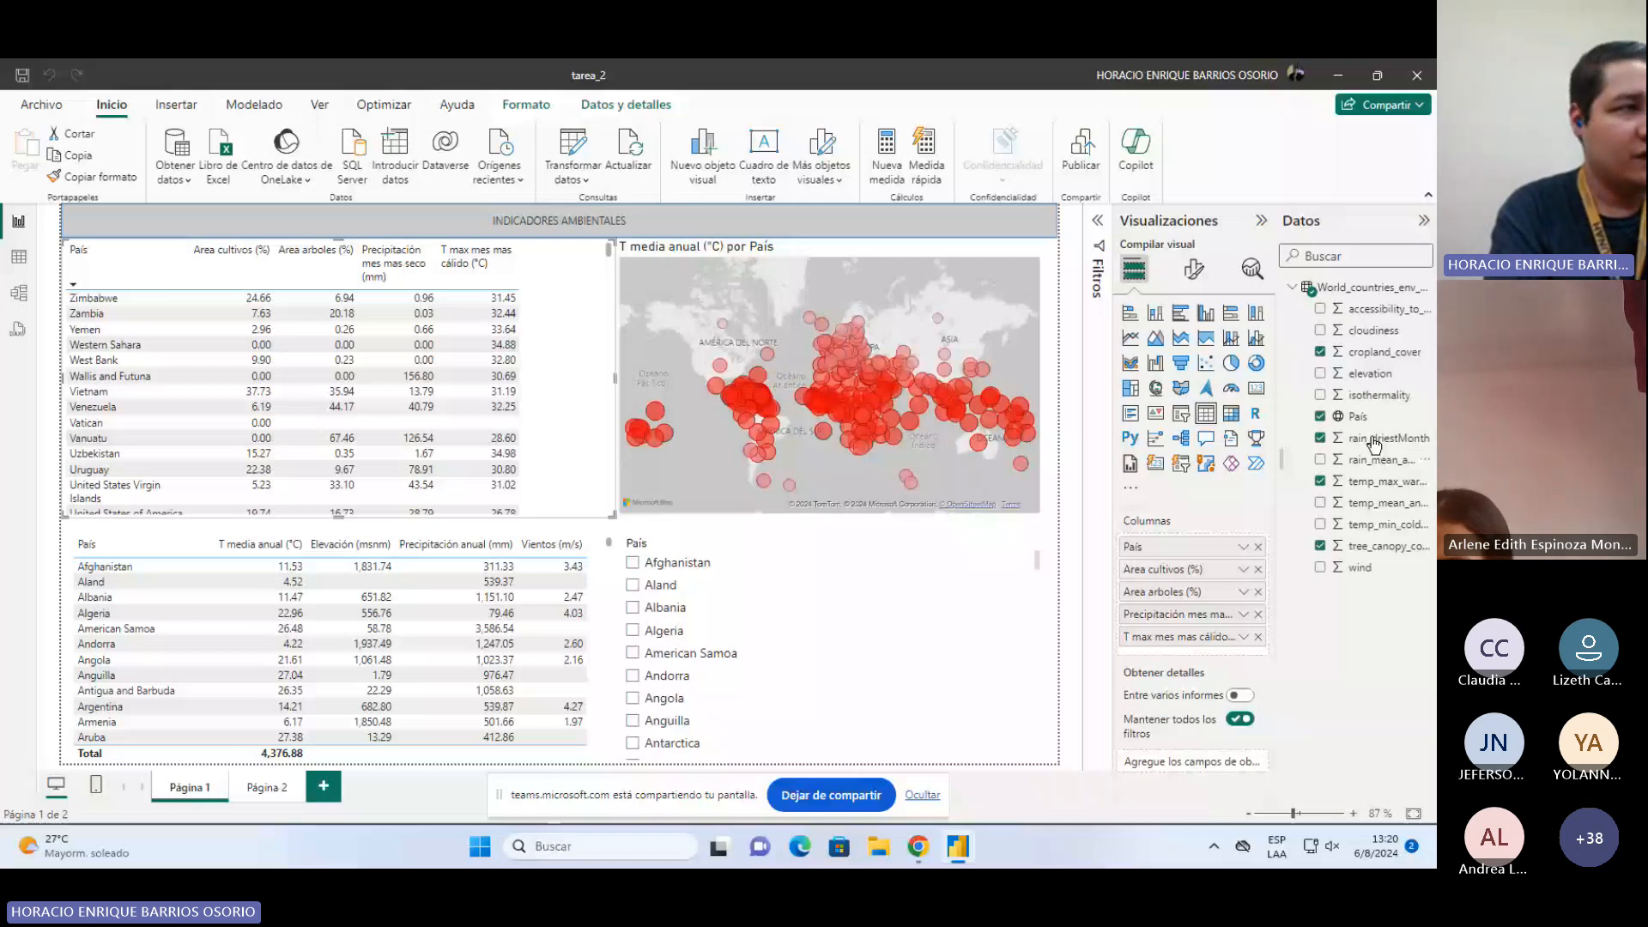
Step: Select the cropland_cover column and review its format and data type options
click(1378, 352)
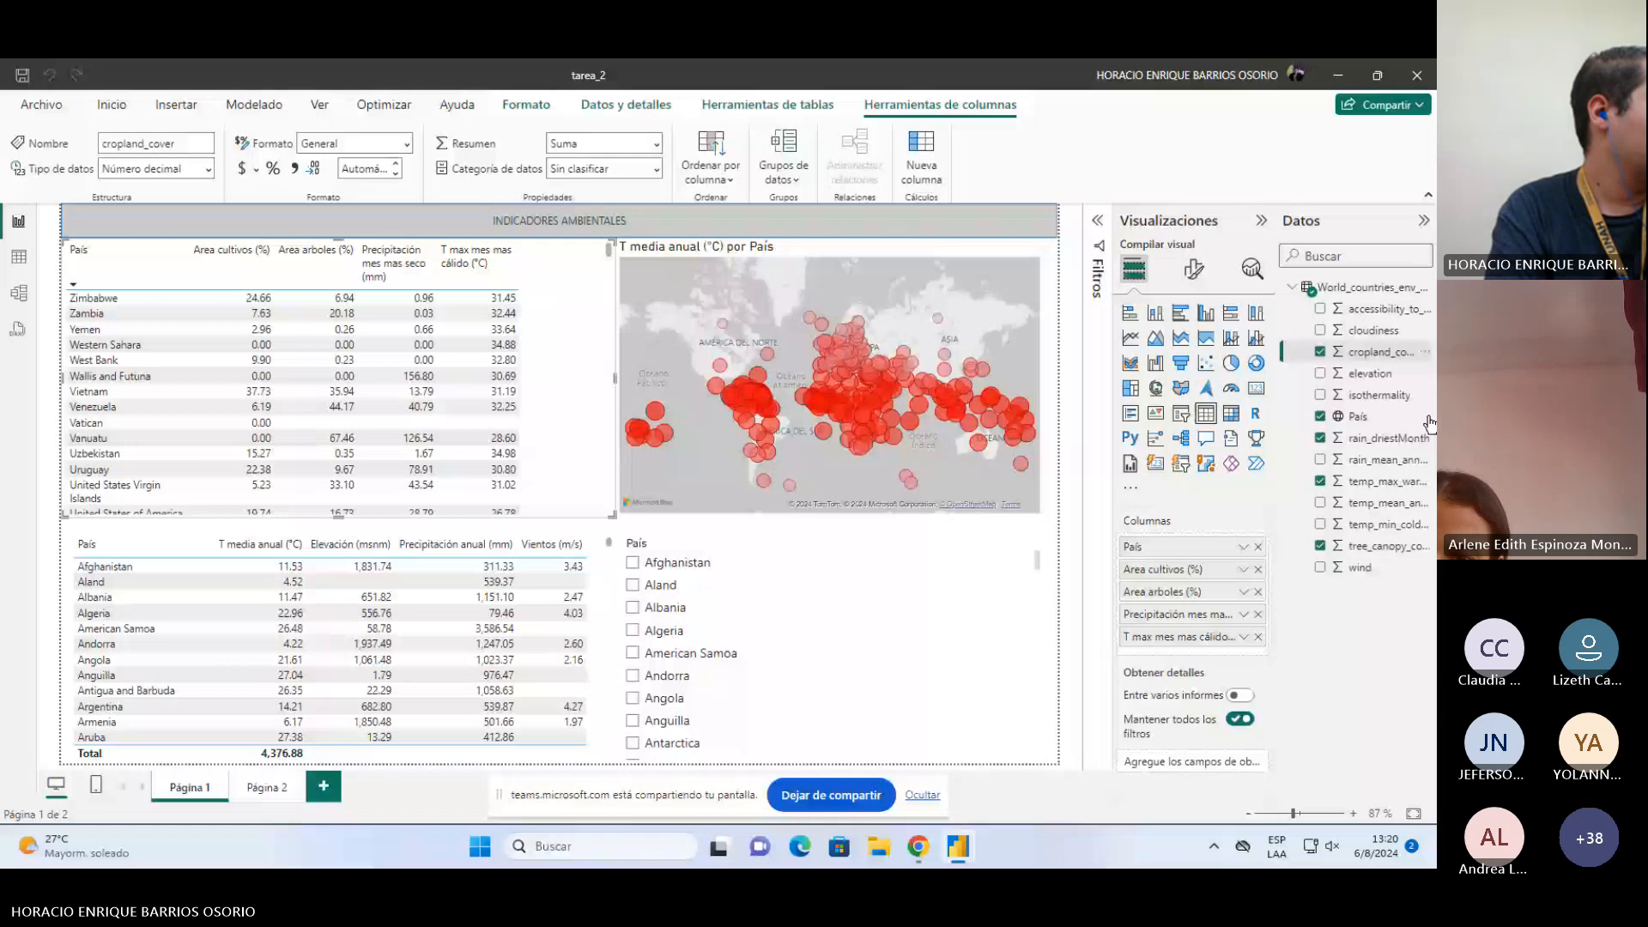
click(408, 143)
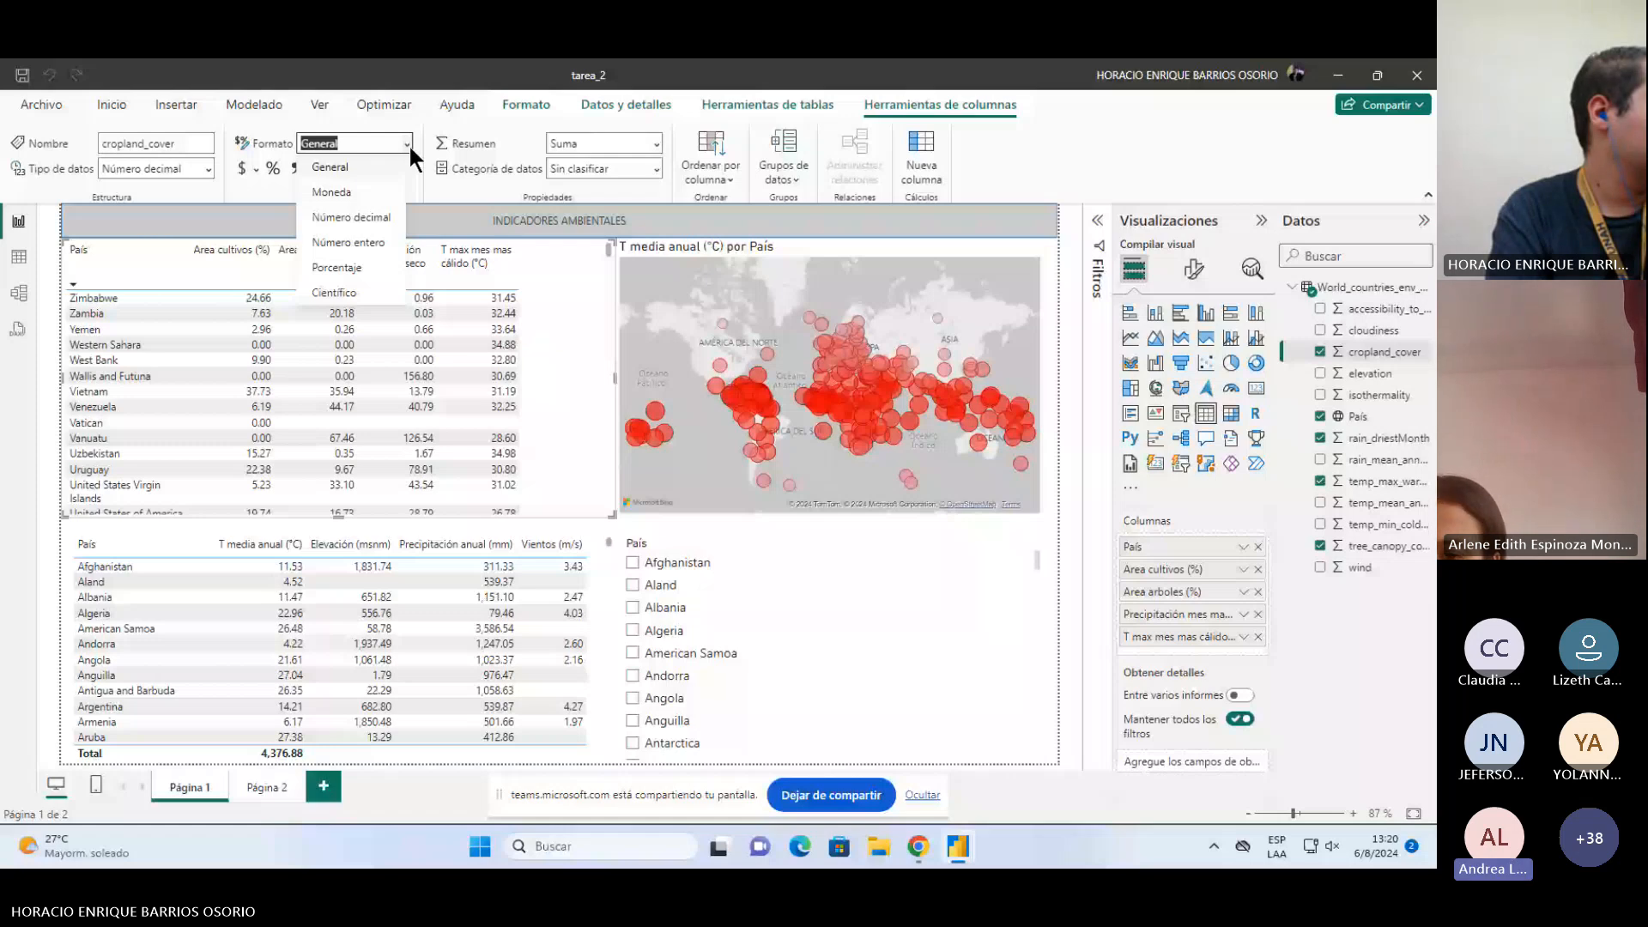
click(409, 143)
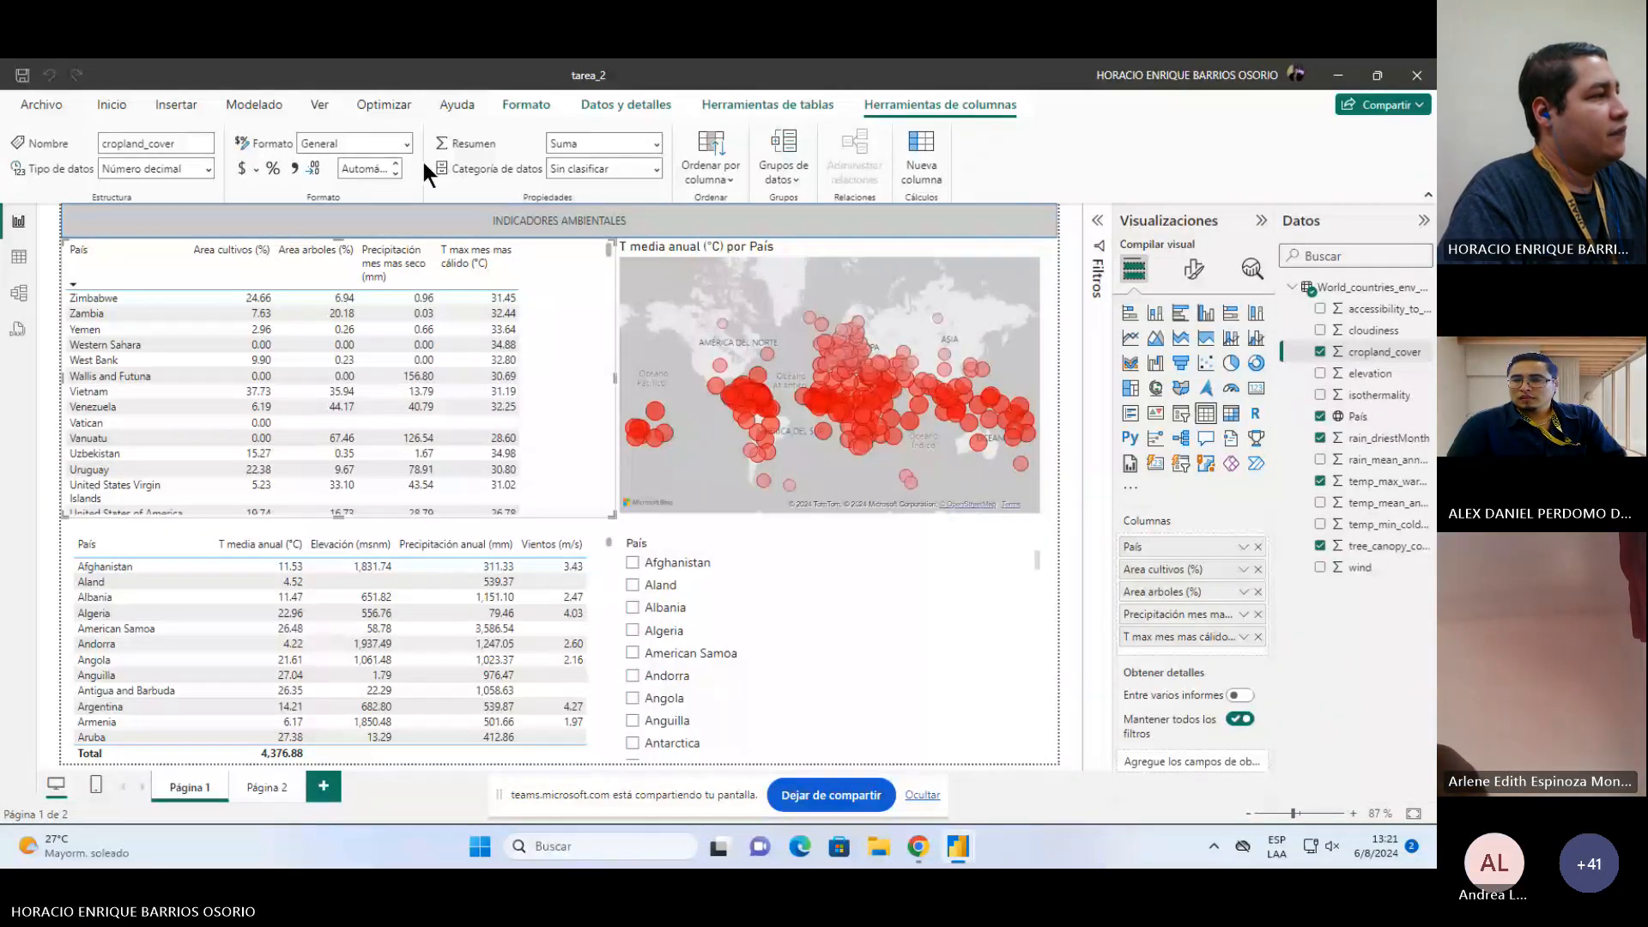
click(404, 143)
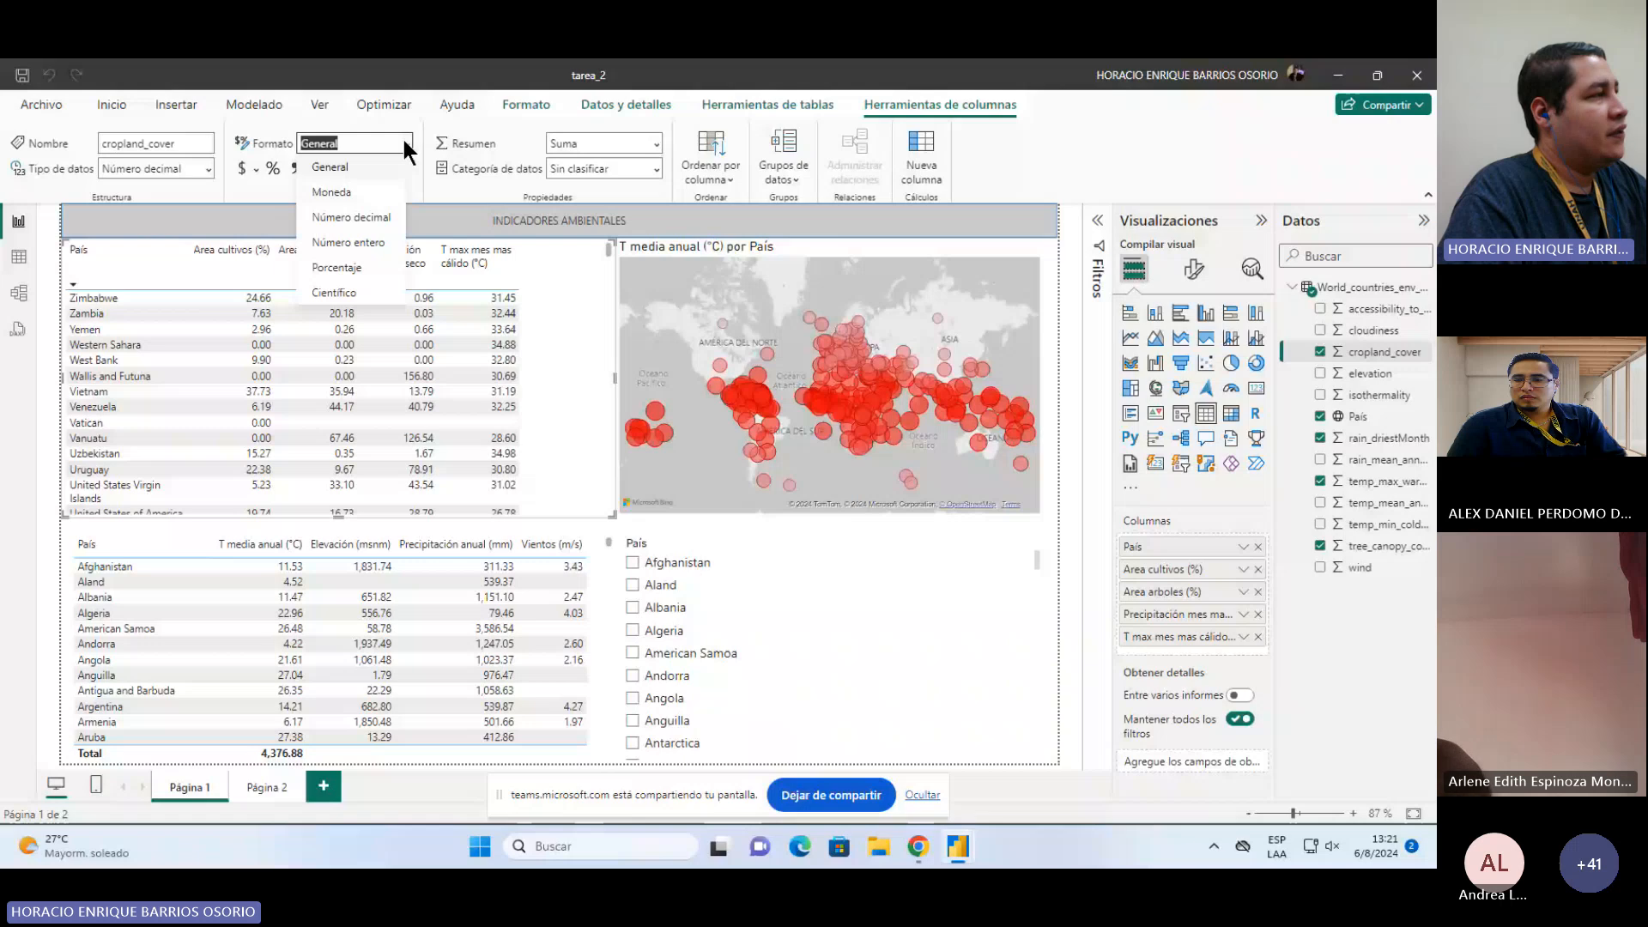
click(502, 180)
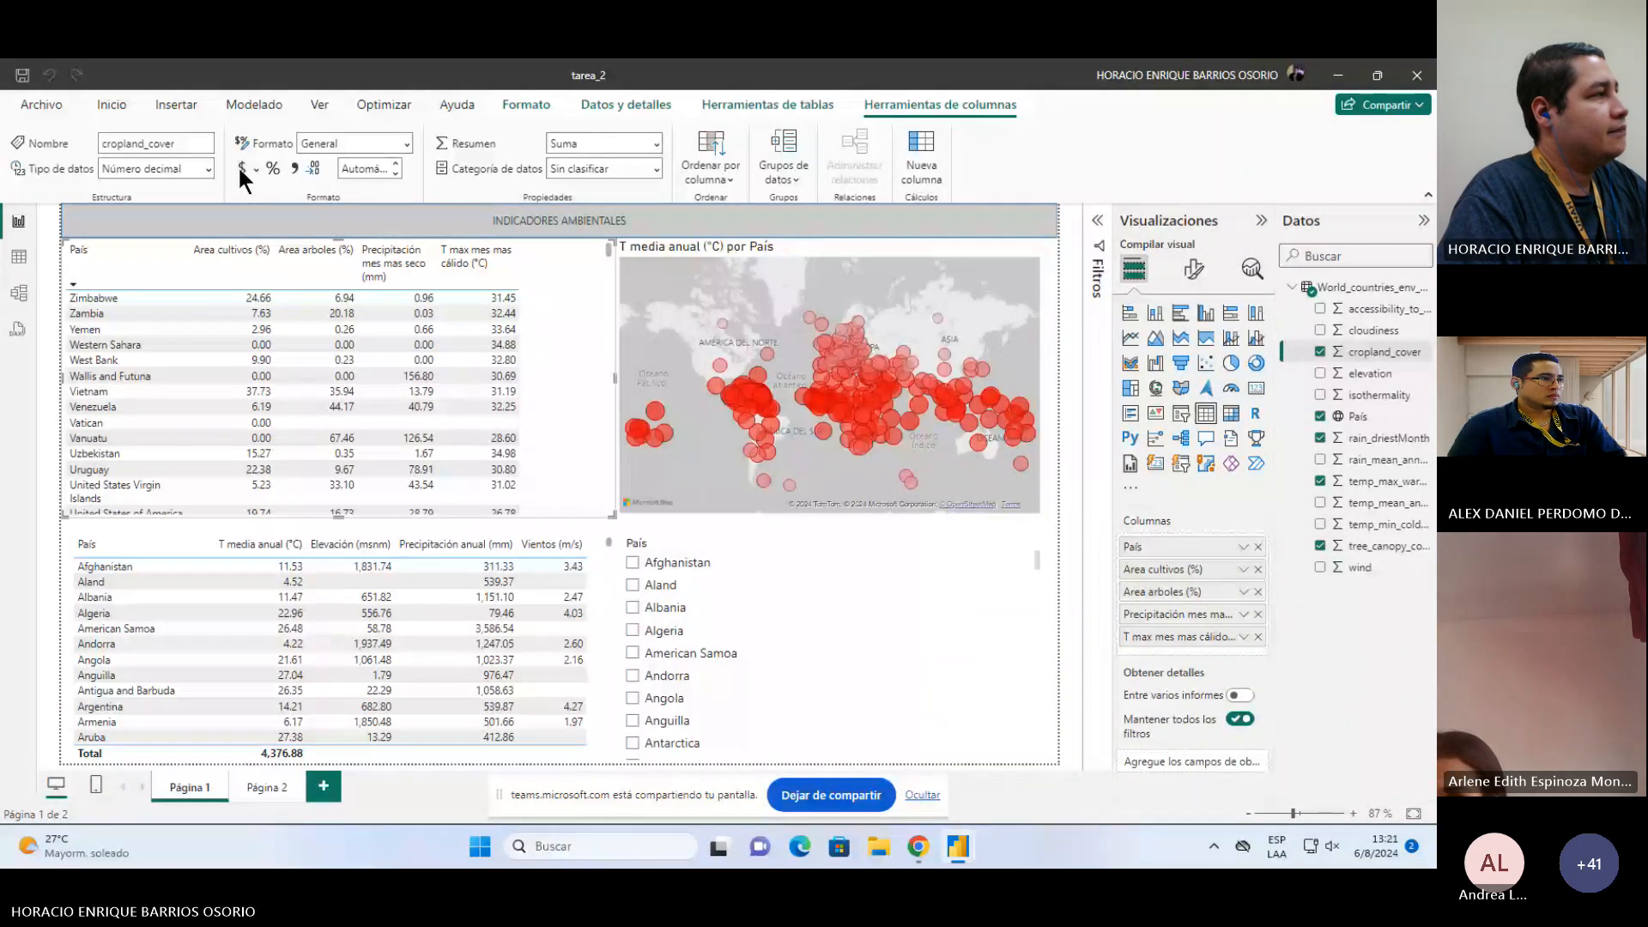
click(608, 99)
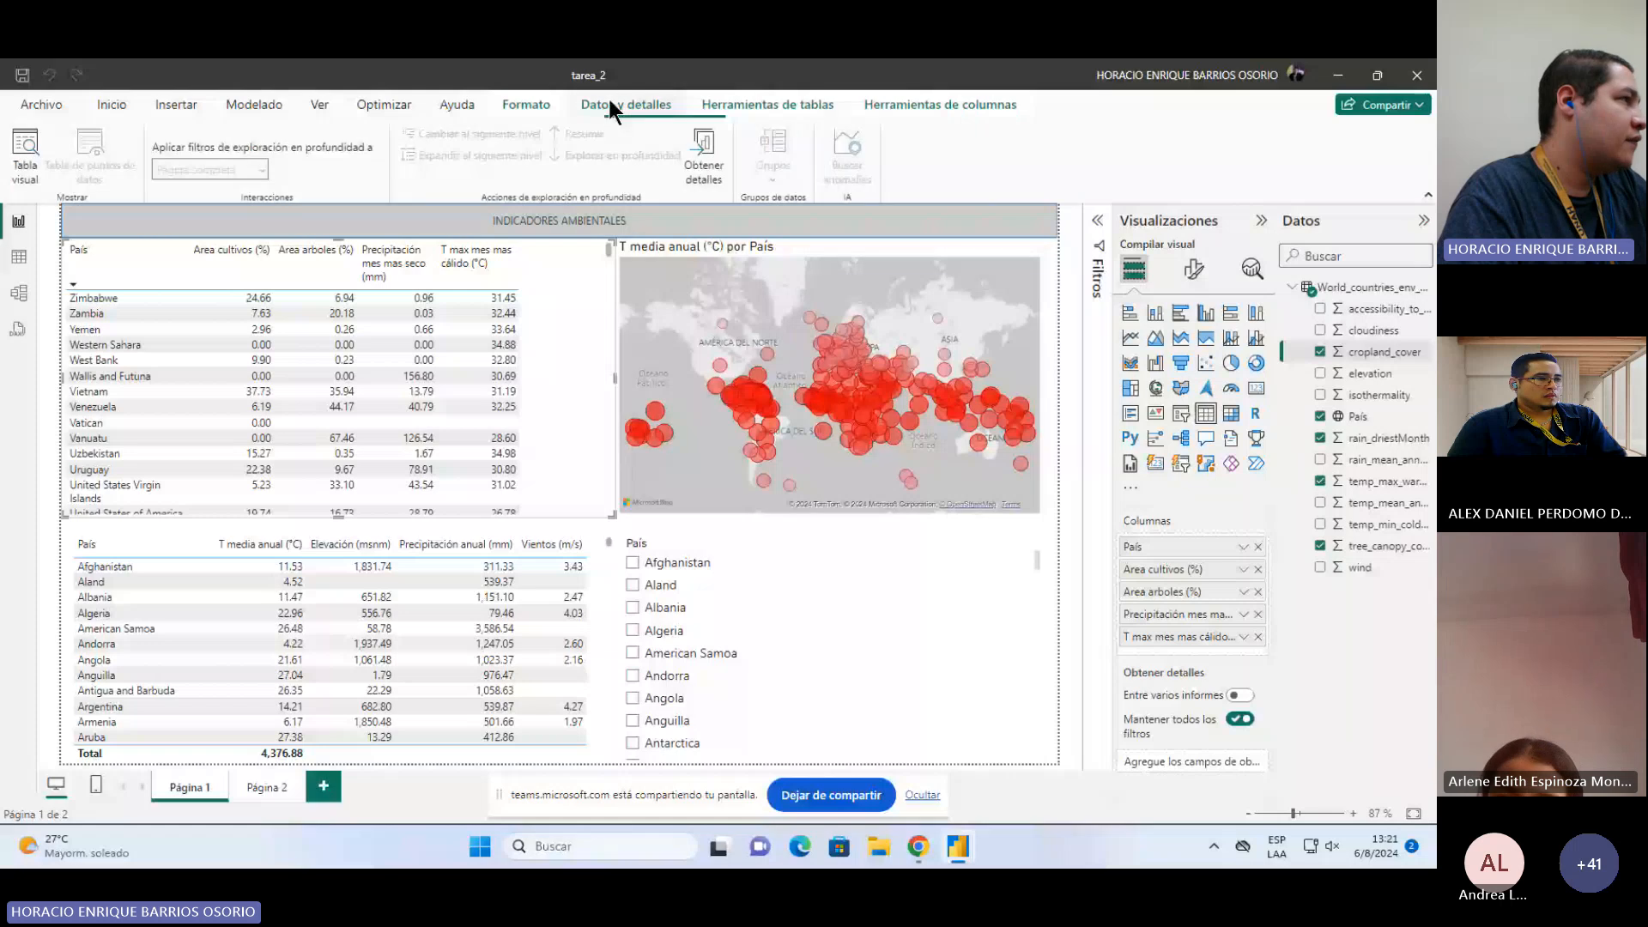
click(526, 105)
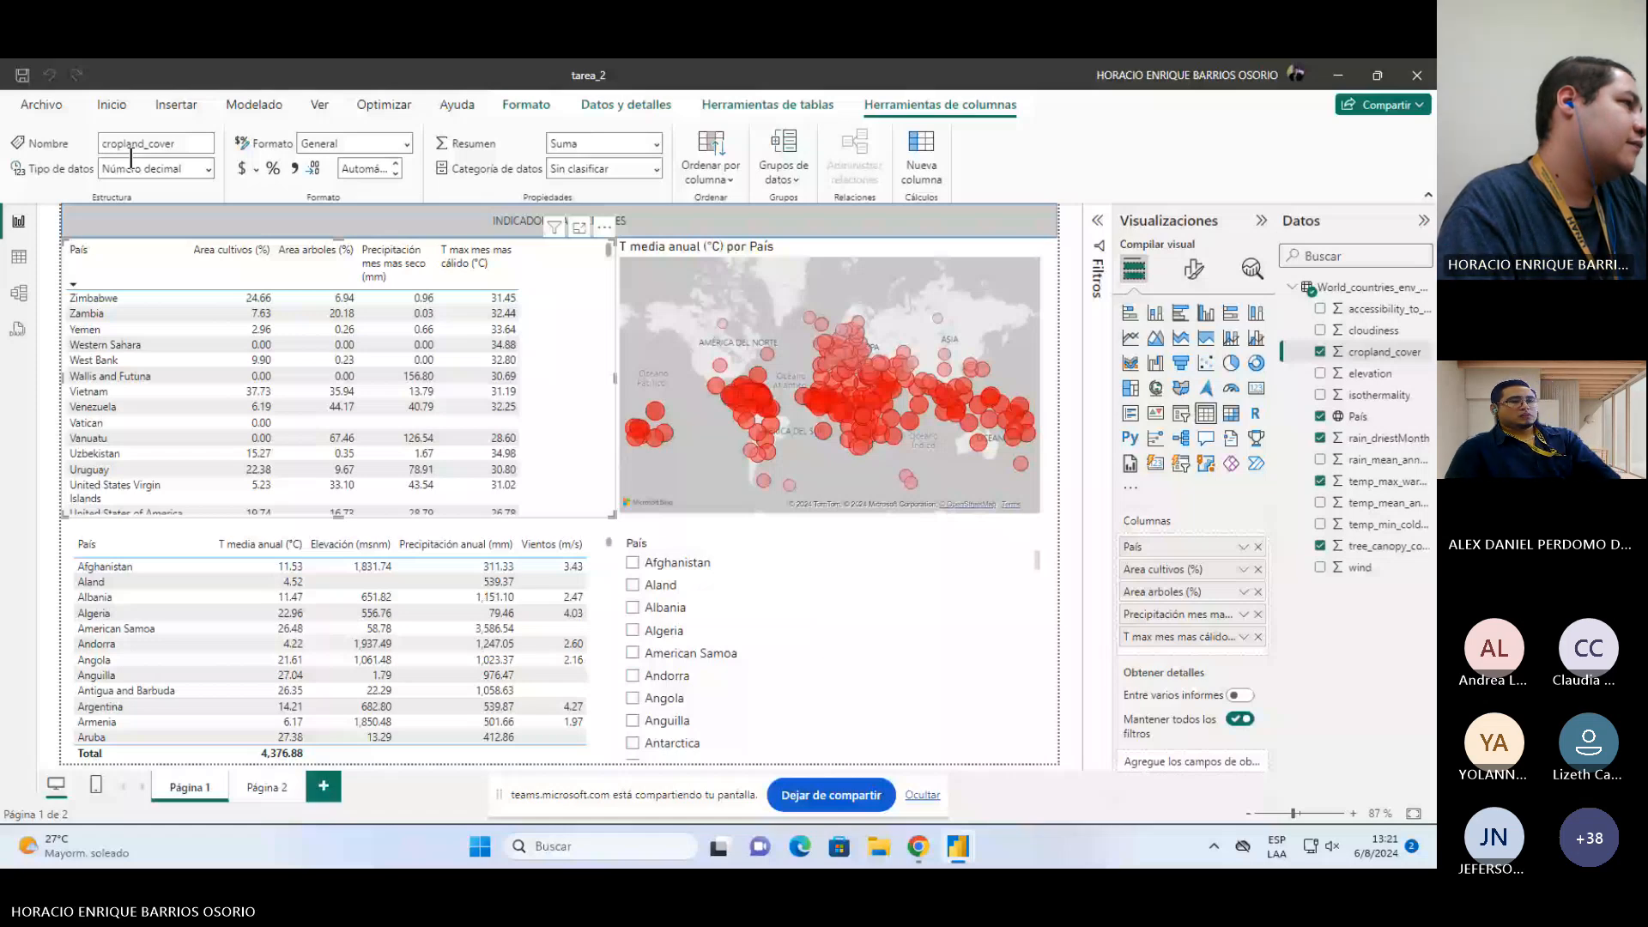
click(130, 165)
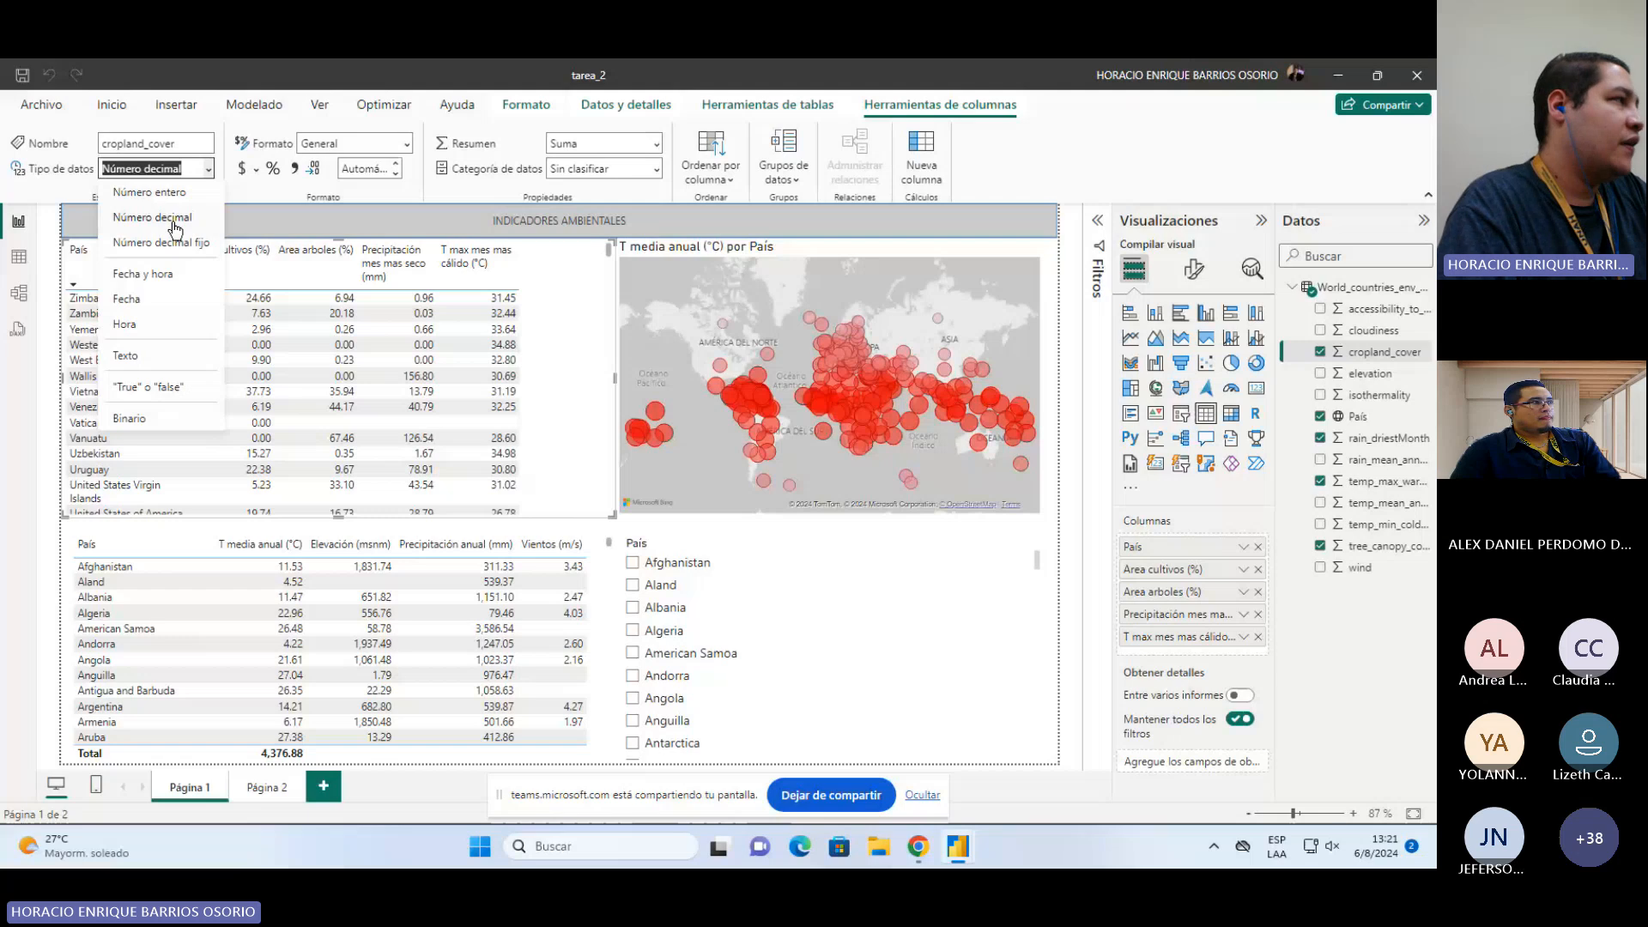
click(1055, 148)
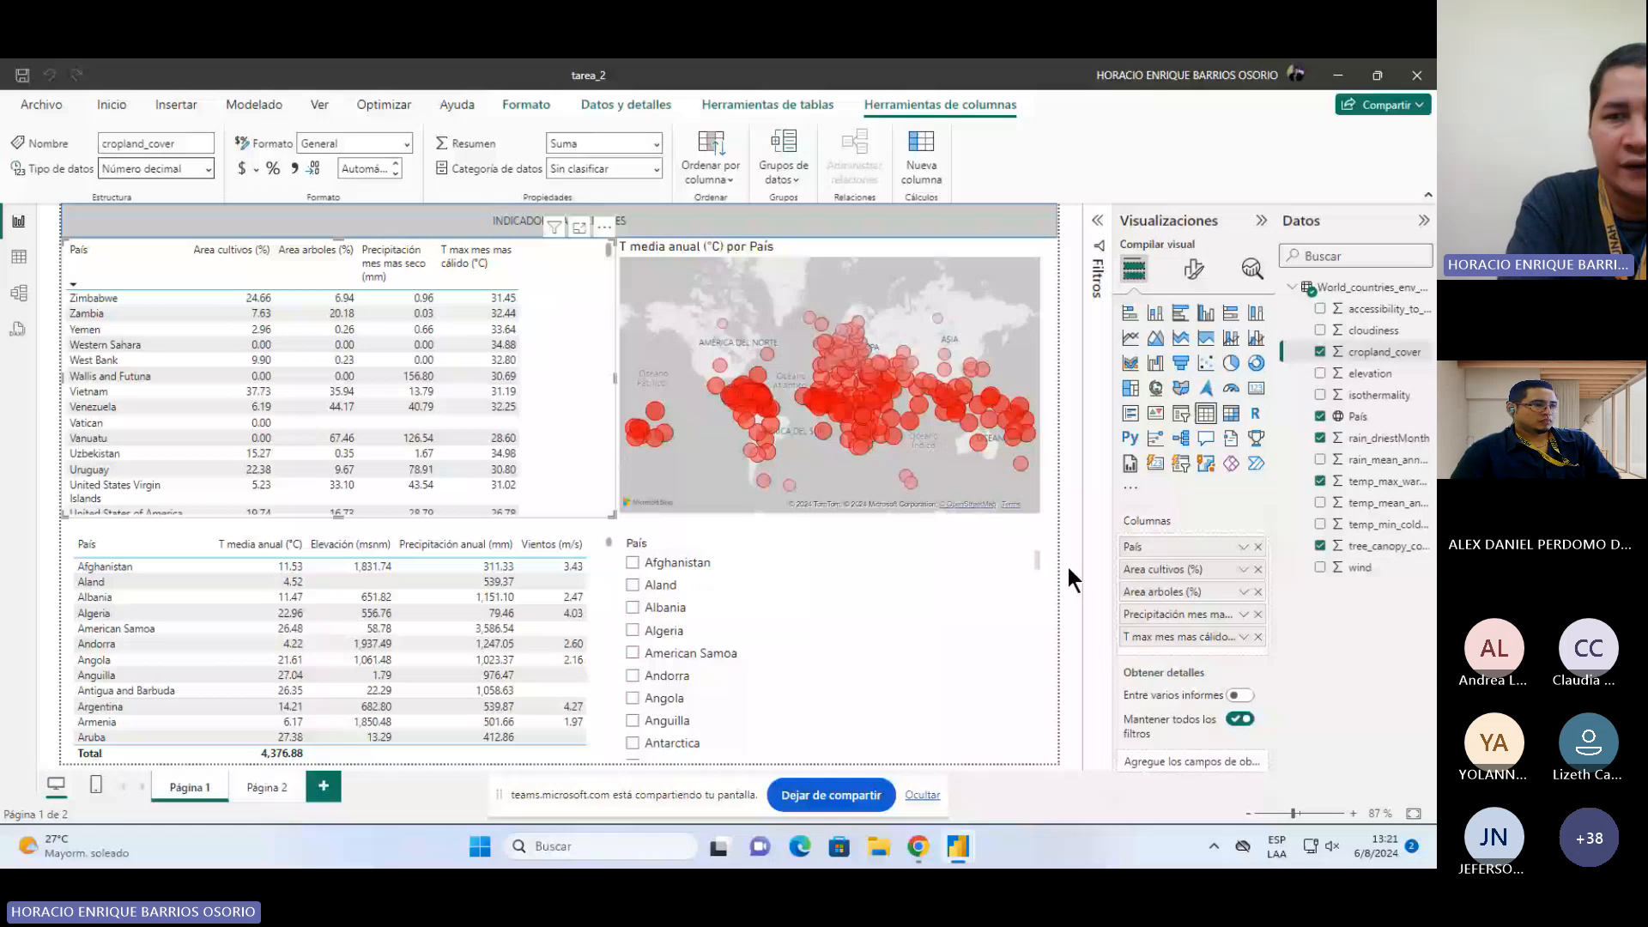
Step: Open the table's format settings and expand its values options
click(1194, 273)
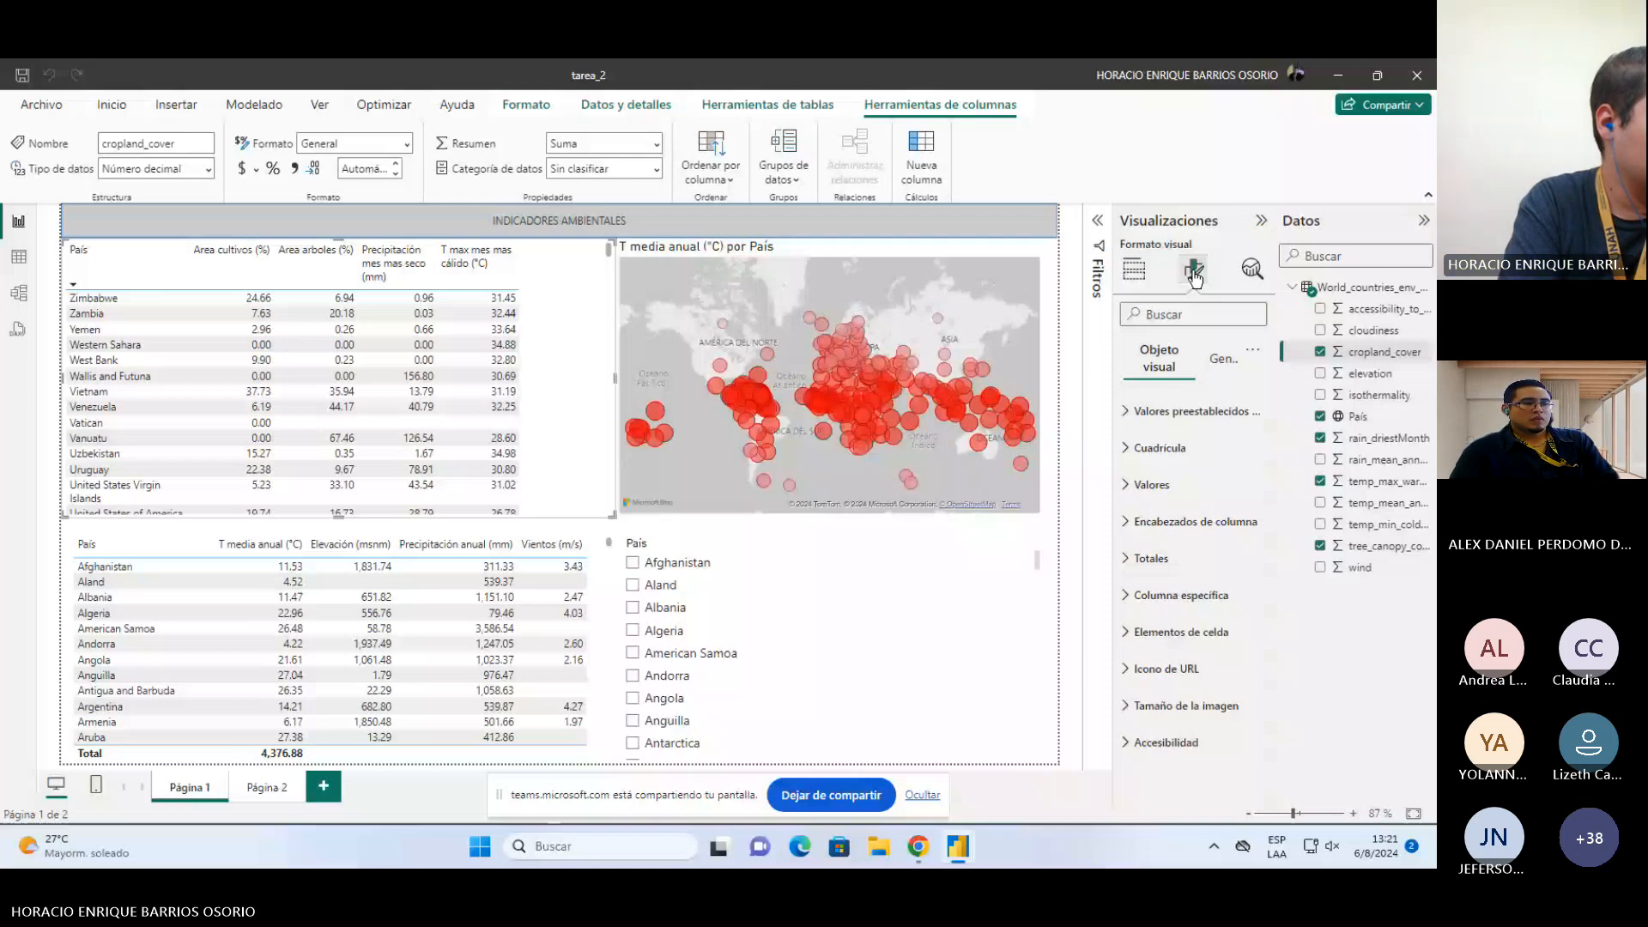
click(1125, 485)
scroll(1121, 483, down, 1)
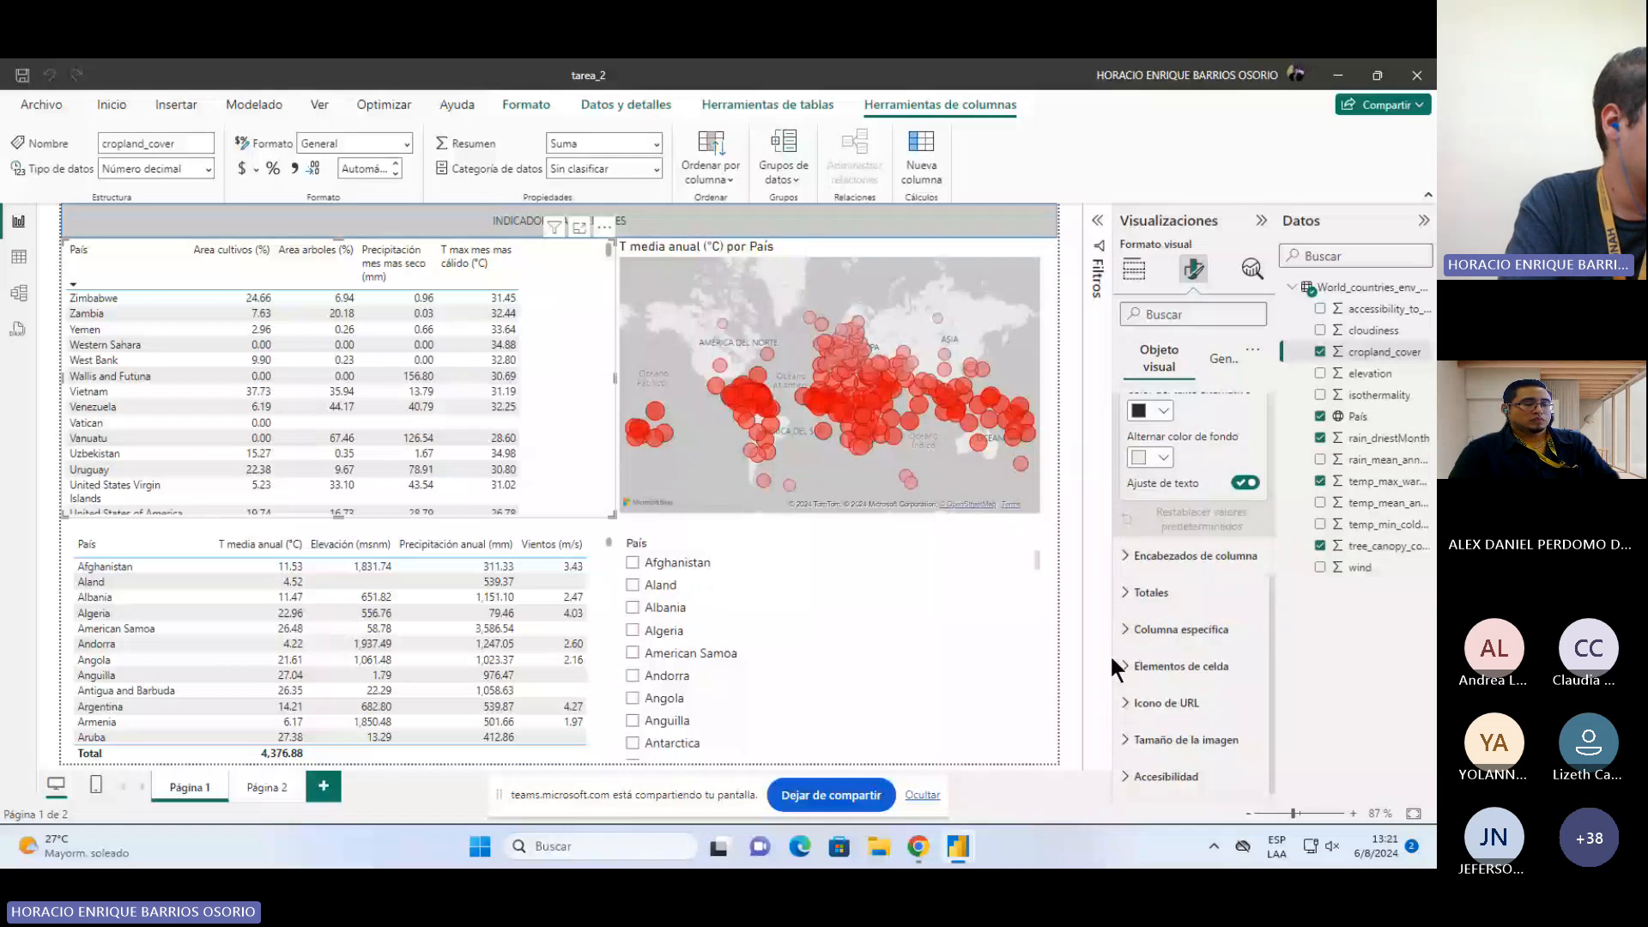
Step: Apply the table's cell elements settings to the Area cultivos (%) series
click(1113, 661)
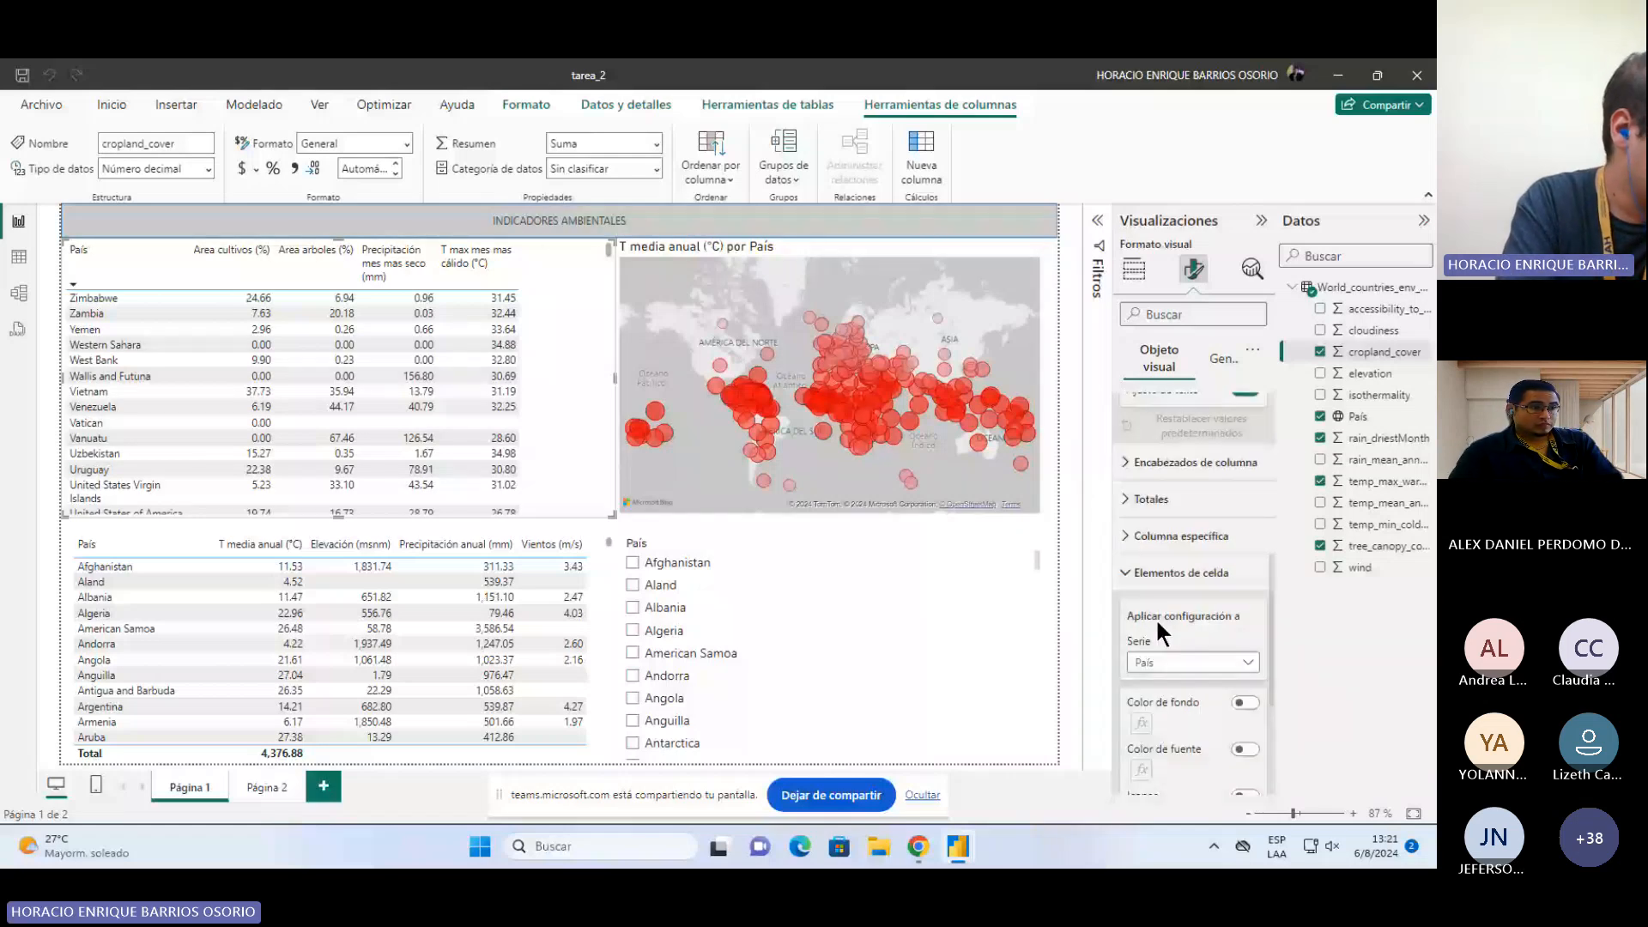
scroll(1156, 617, down, 3)
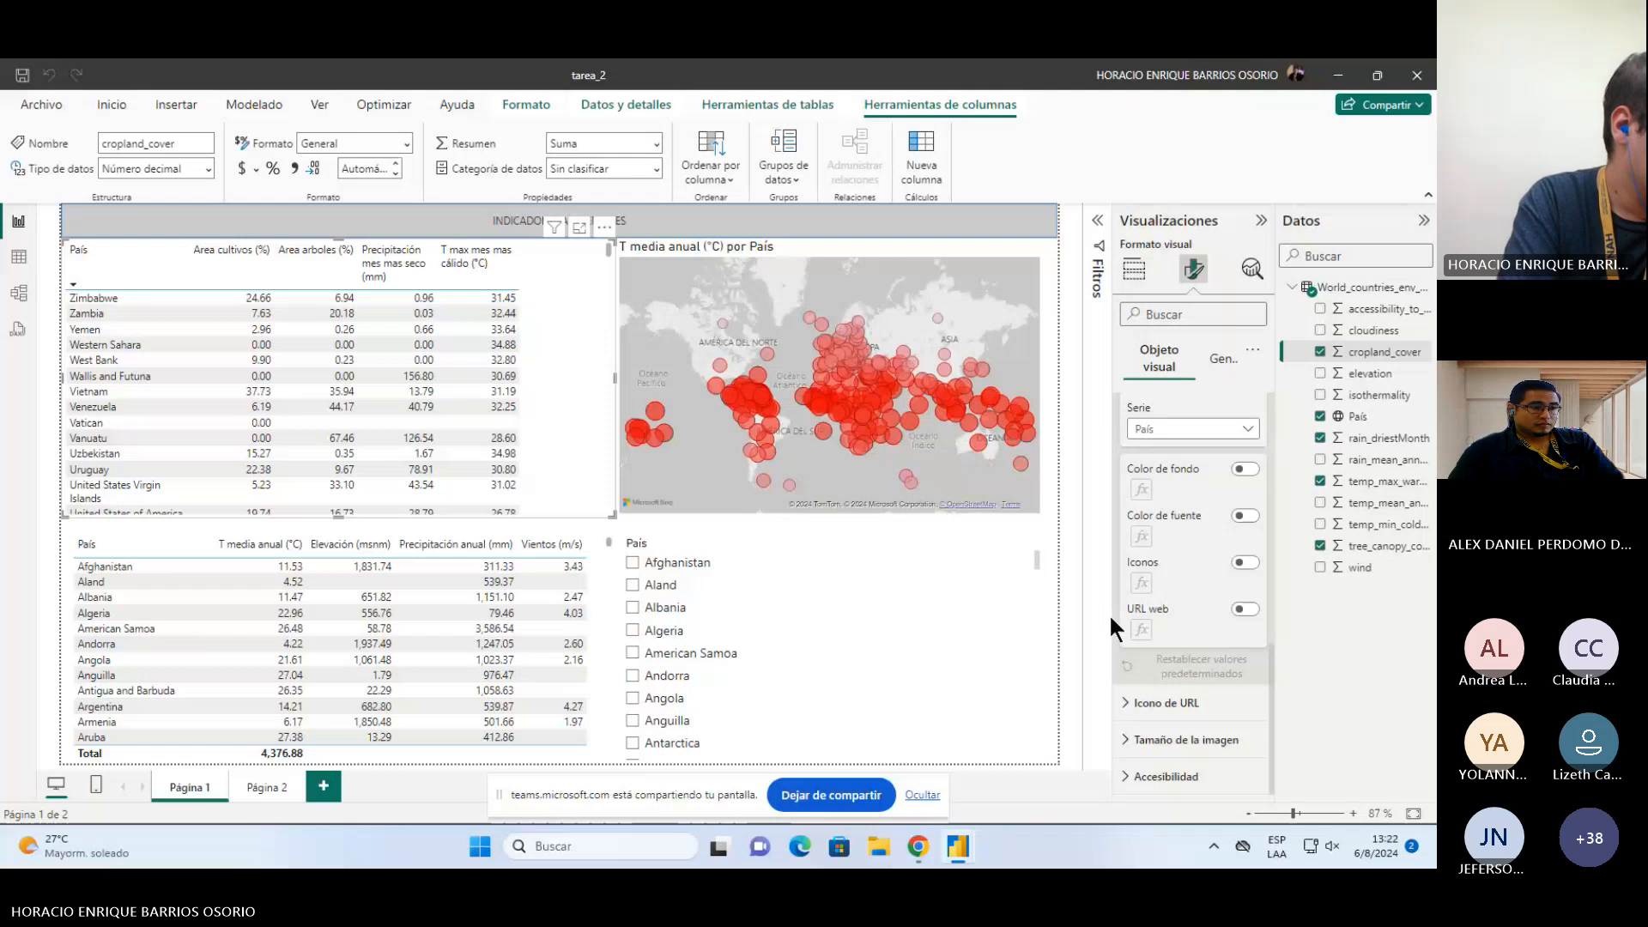
scroll(1236, 567, up, 2)
click(1249, 551)
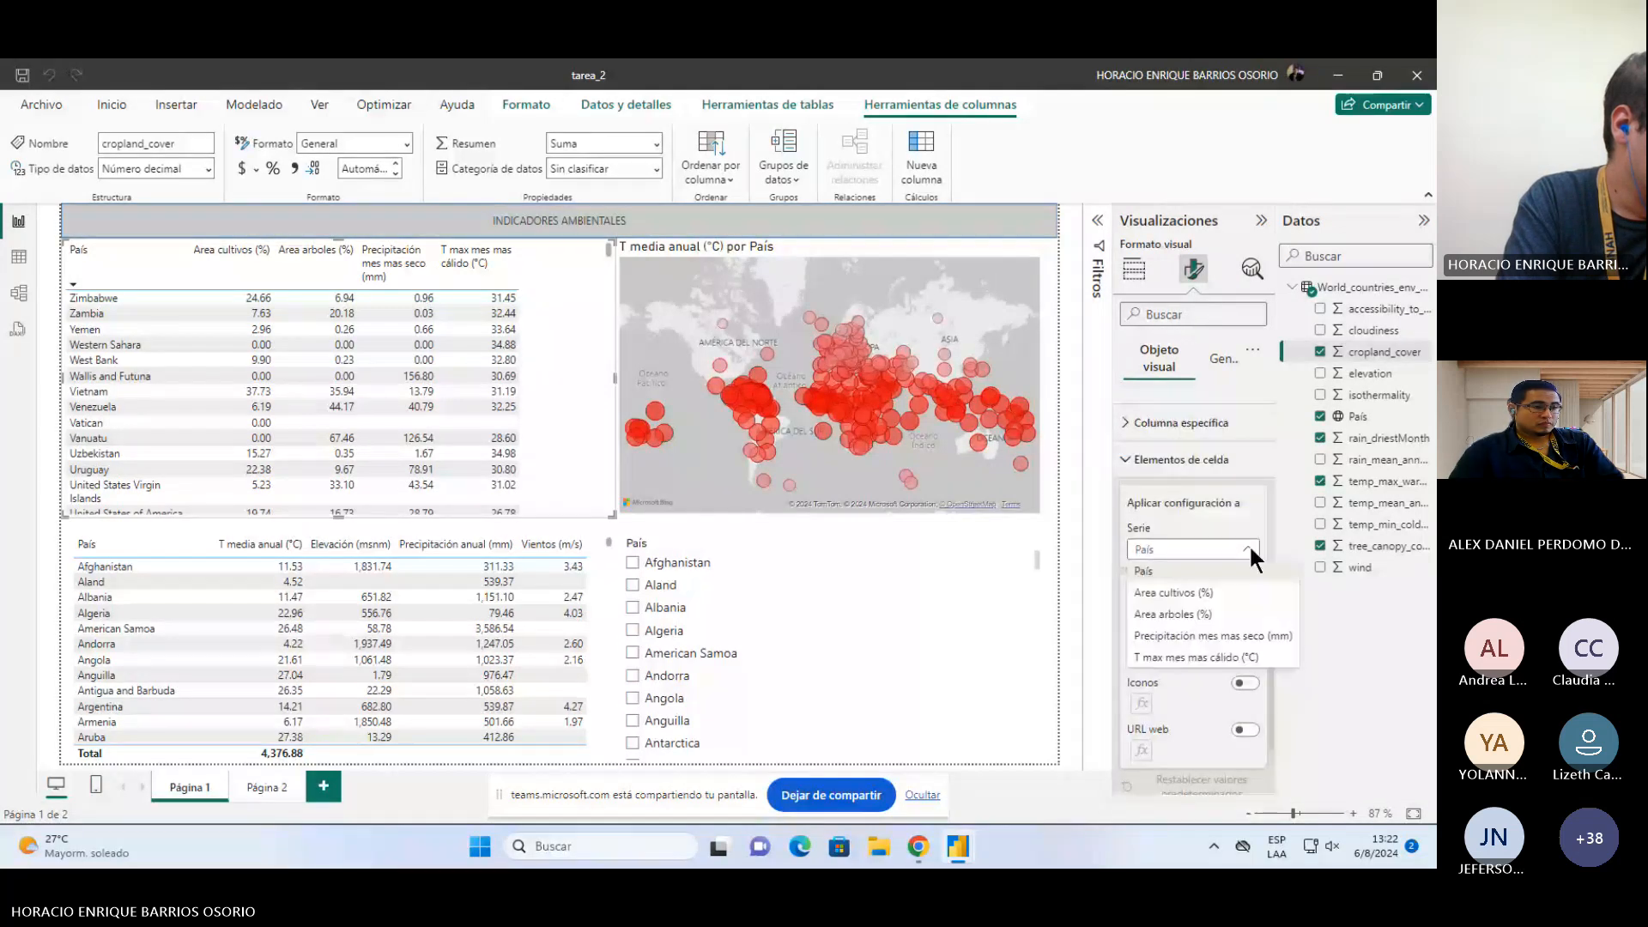
click(1224, 592)
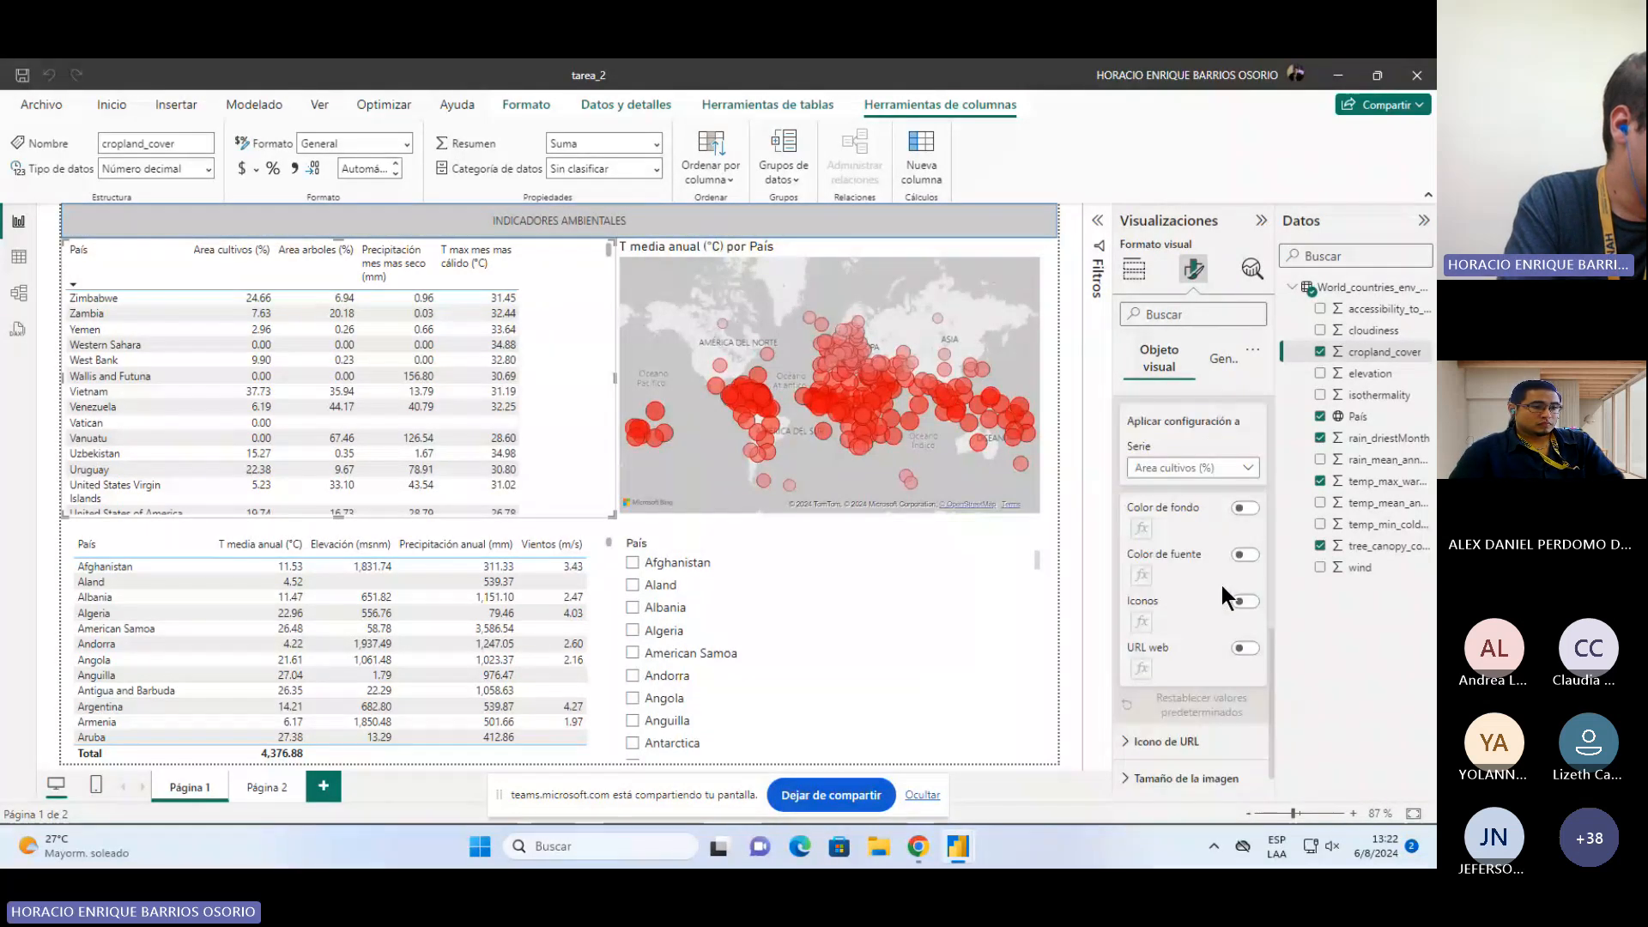
Step: Review the table's specific column, values, totals, grid and options format settings
scroll(1132, 547, up, 5)
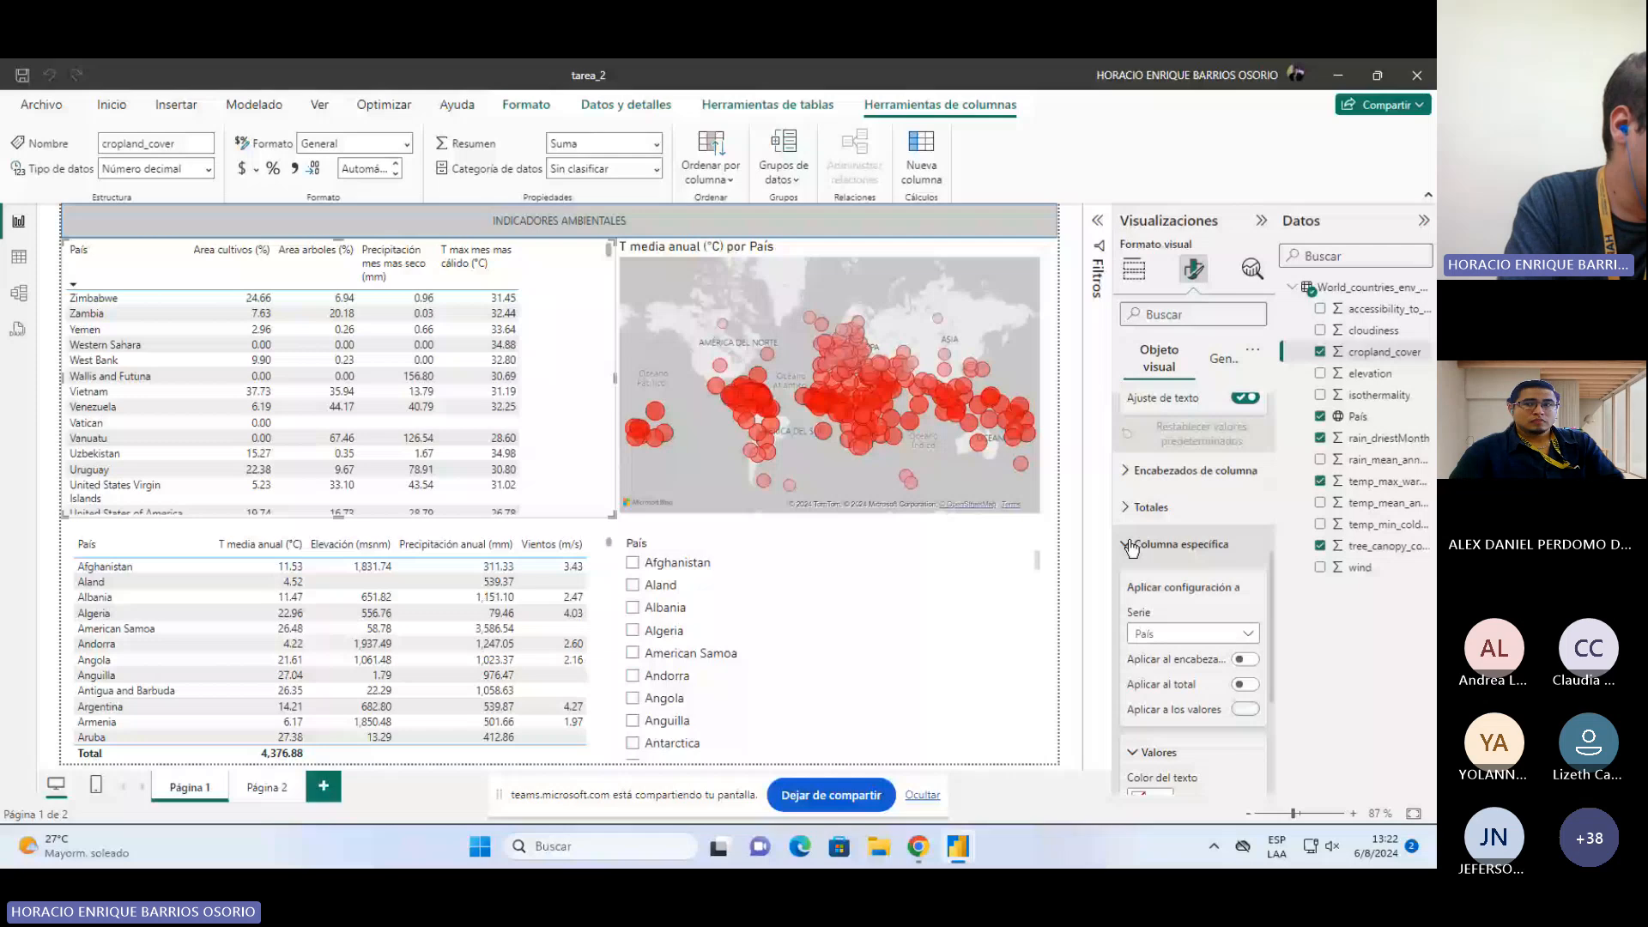
scroll(1131, 546, down, 4)
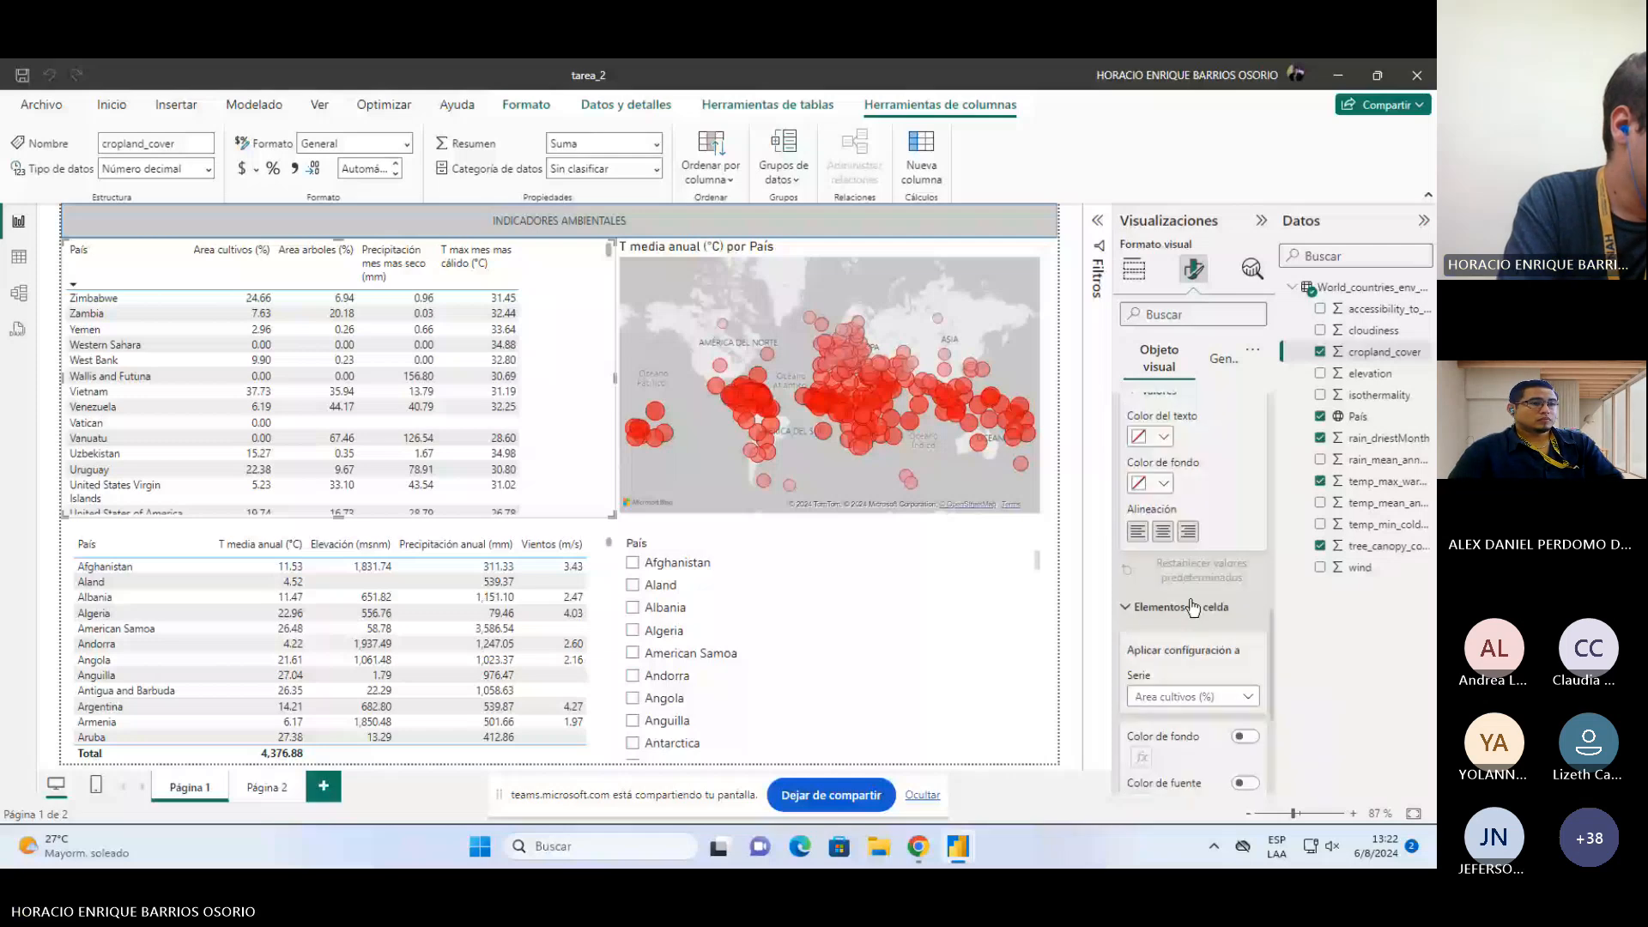
scroll(1136, 629, up, 4)
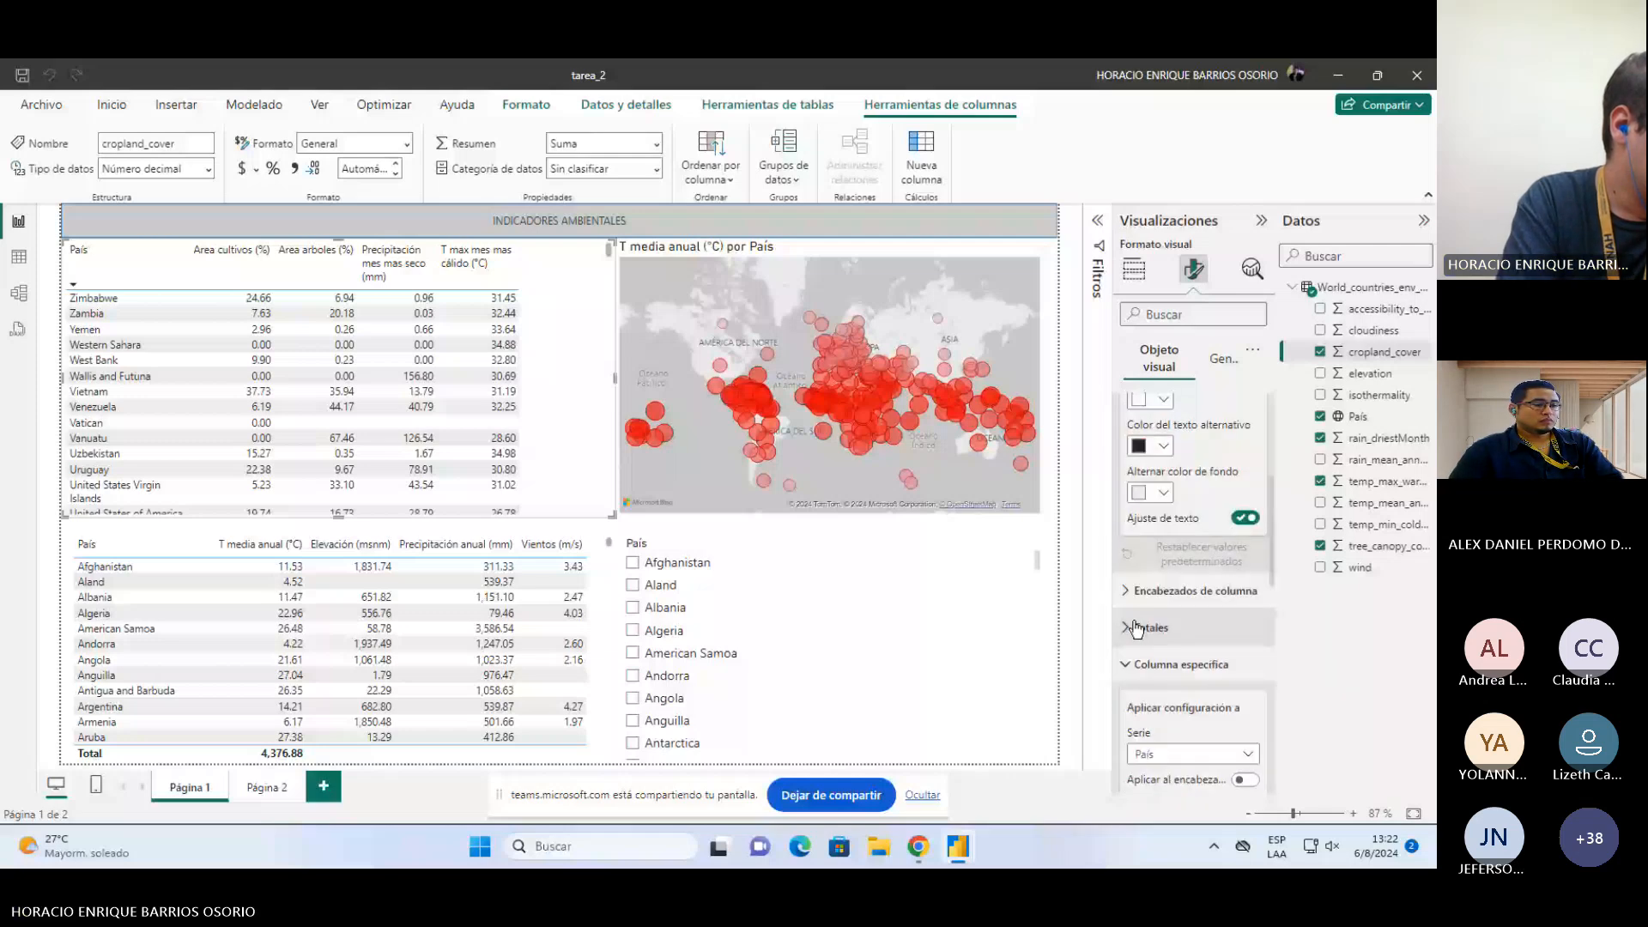
scroll(1137, 630, up, 3)
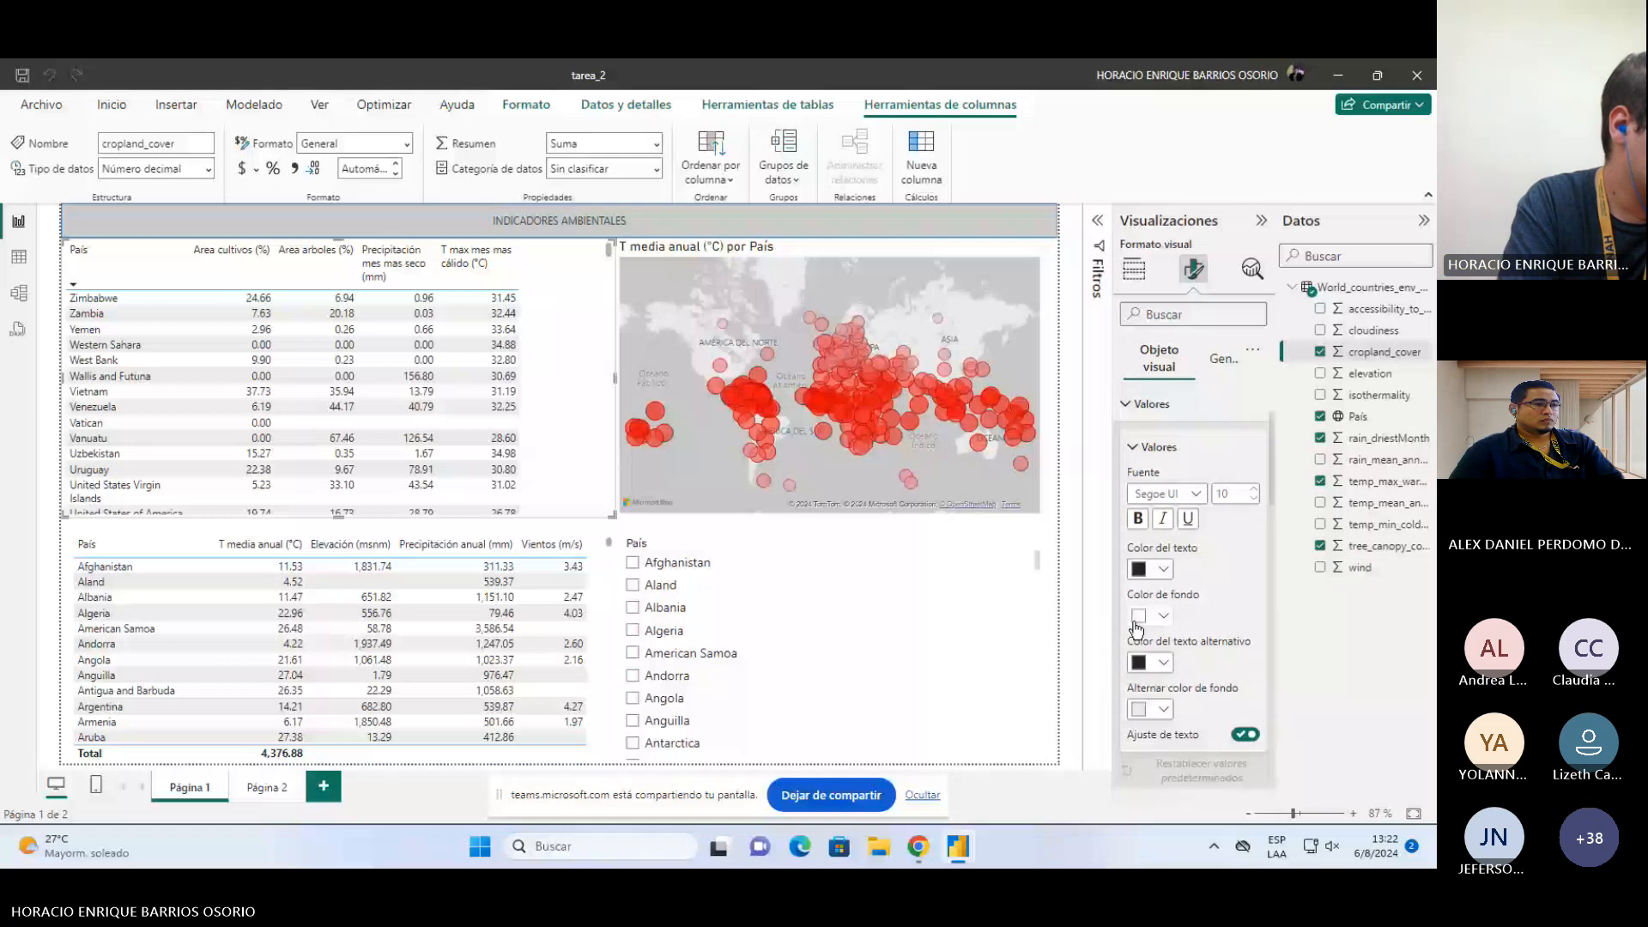
scroll(1137, 629, up, 2)
scroll(1134, 644, up, 2)
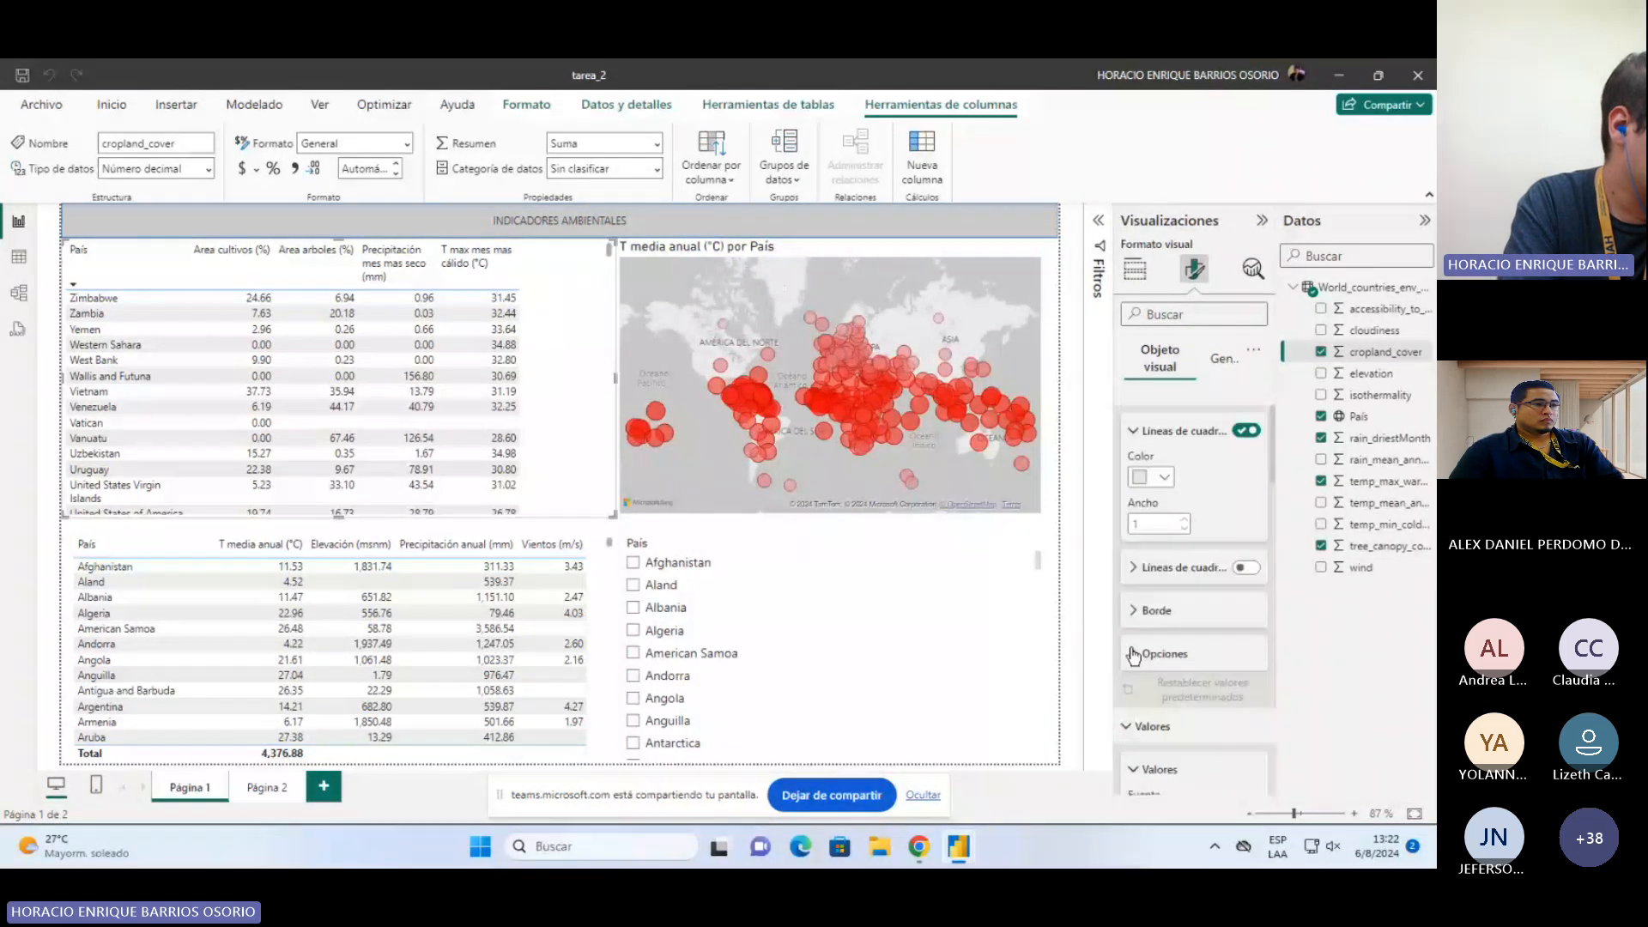
click(1135, 654)
scroll(1178, 657, down, 6)
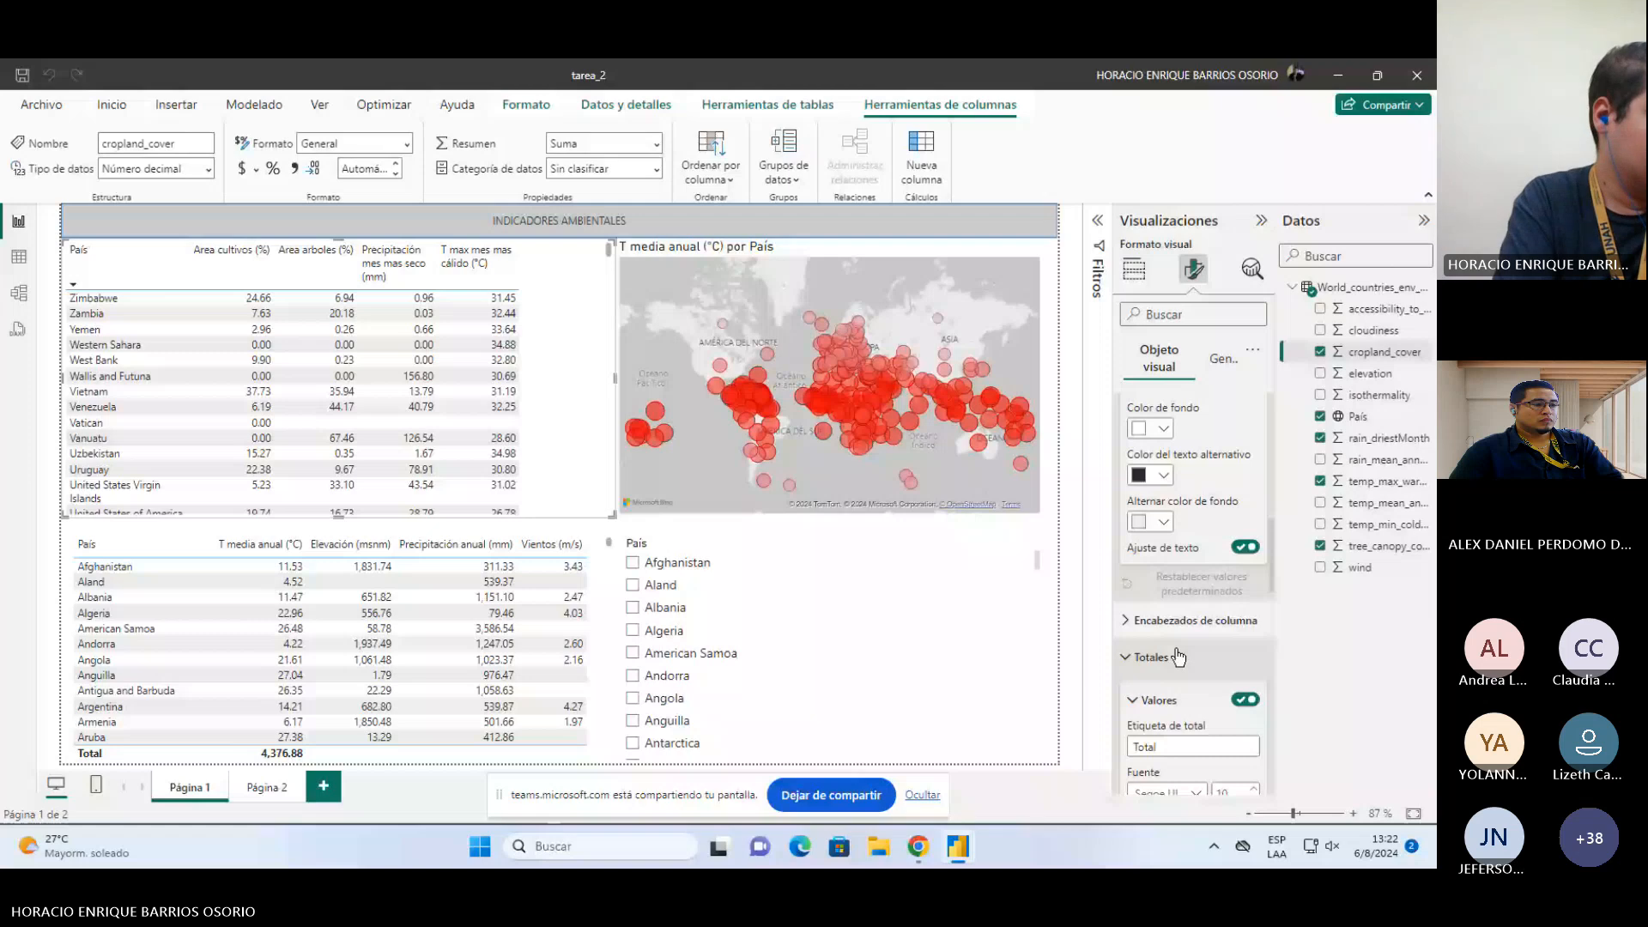
scroll(1178, 657, down, 5)
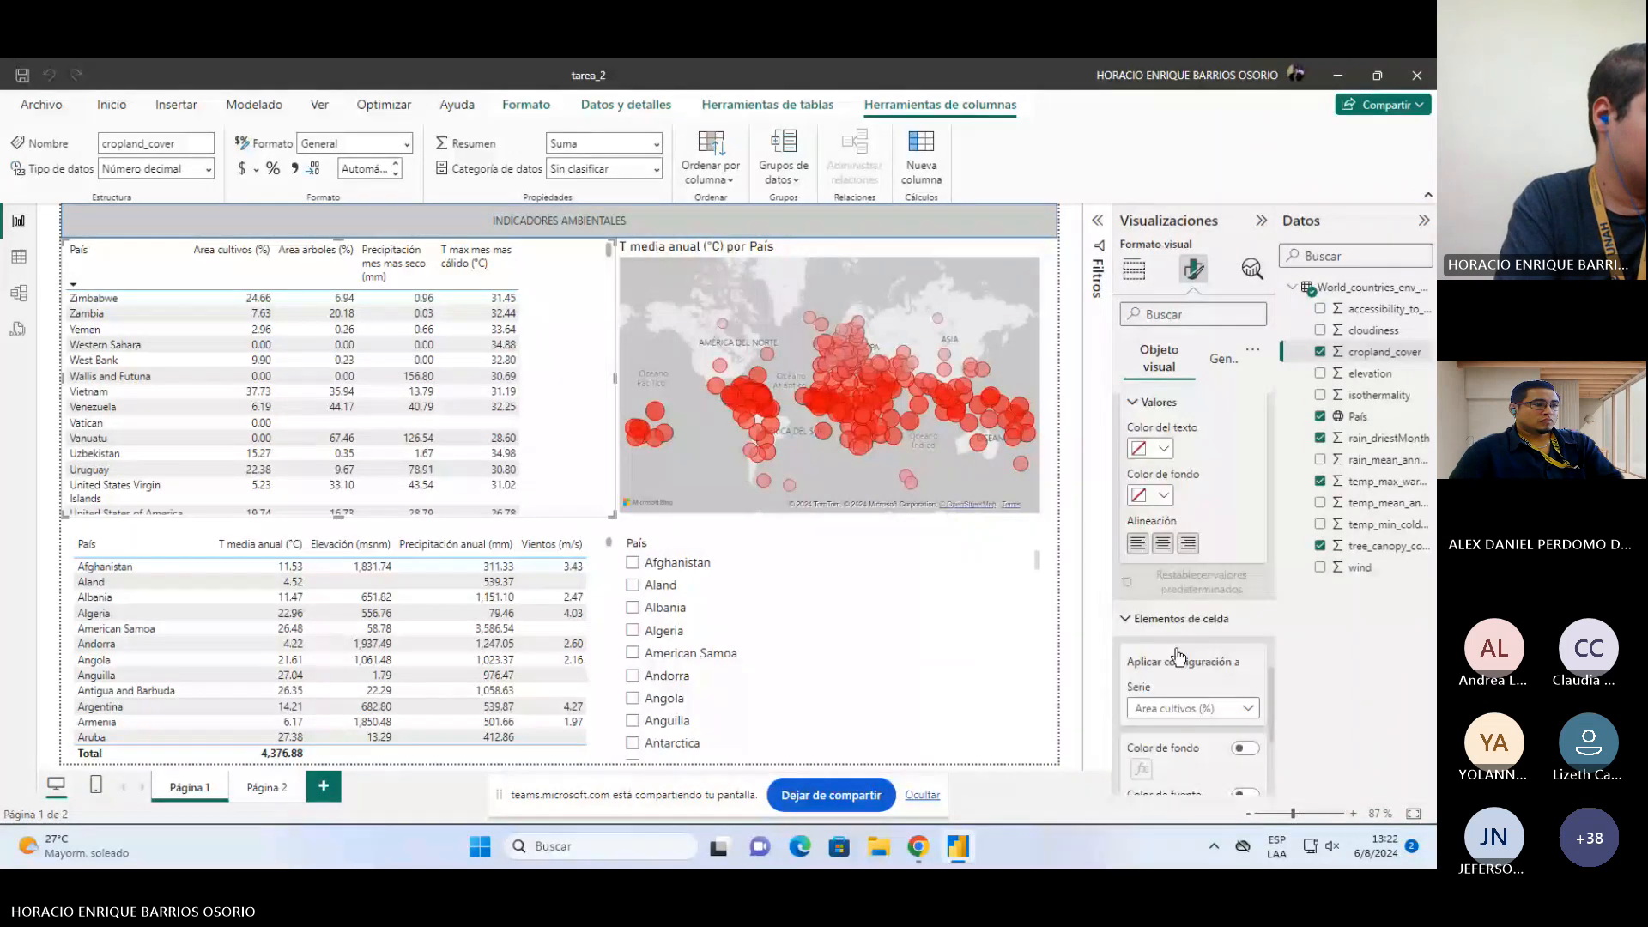
scroll(1174, 645, up, 3)
scroll(1137, 644, up, 3)
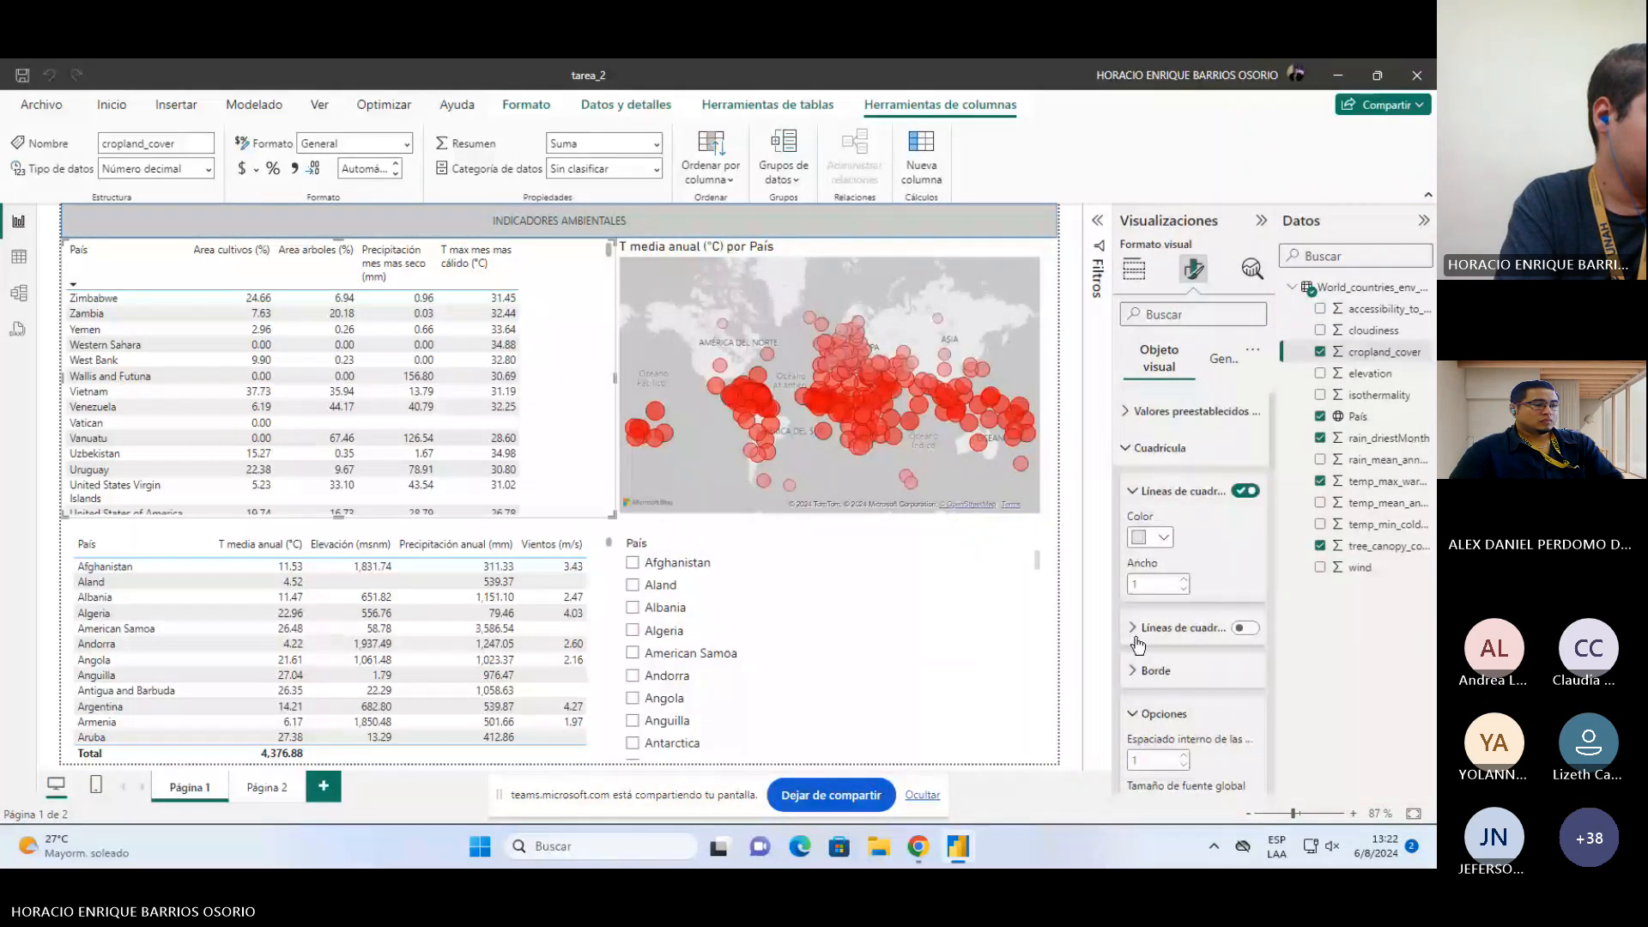
Step: Review the table's general properties, including size and advanced options
click(1214, 360)
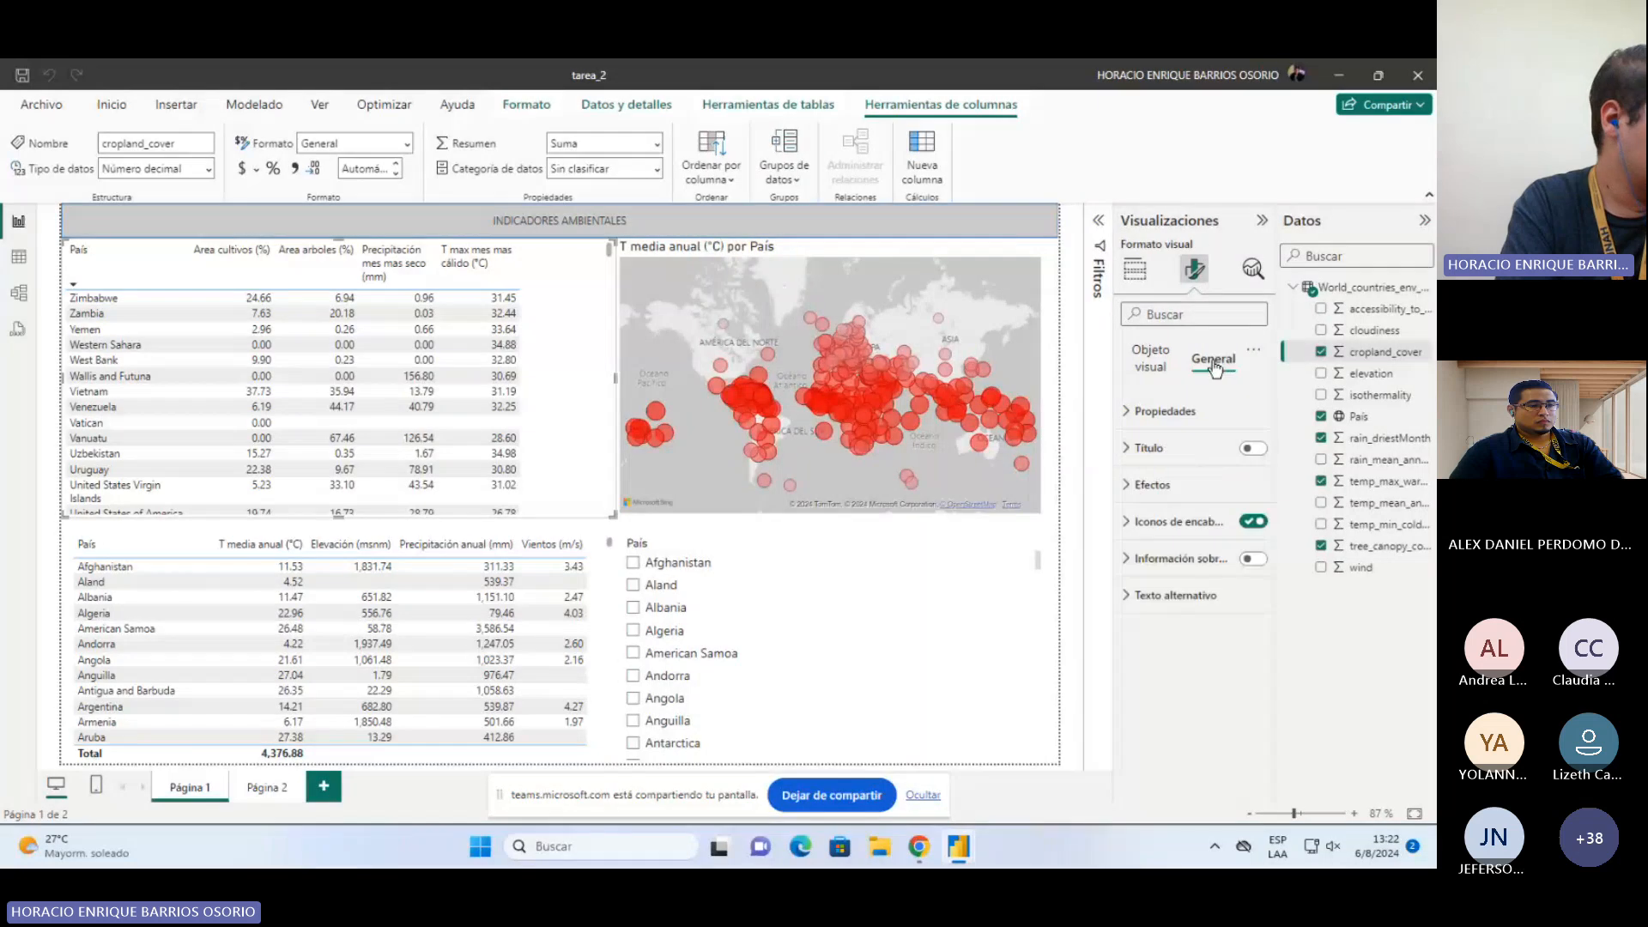
click(1129, 414)
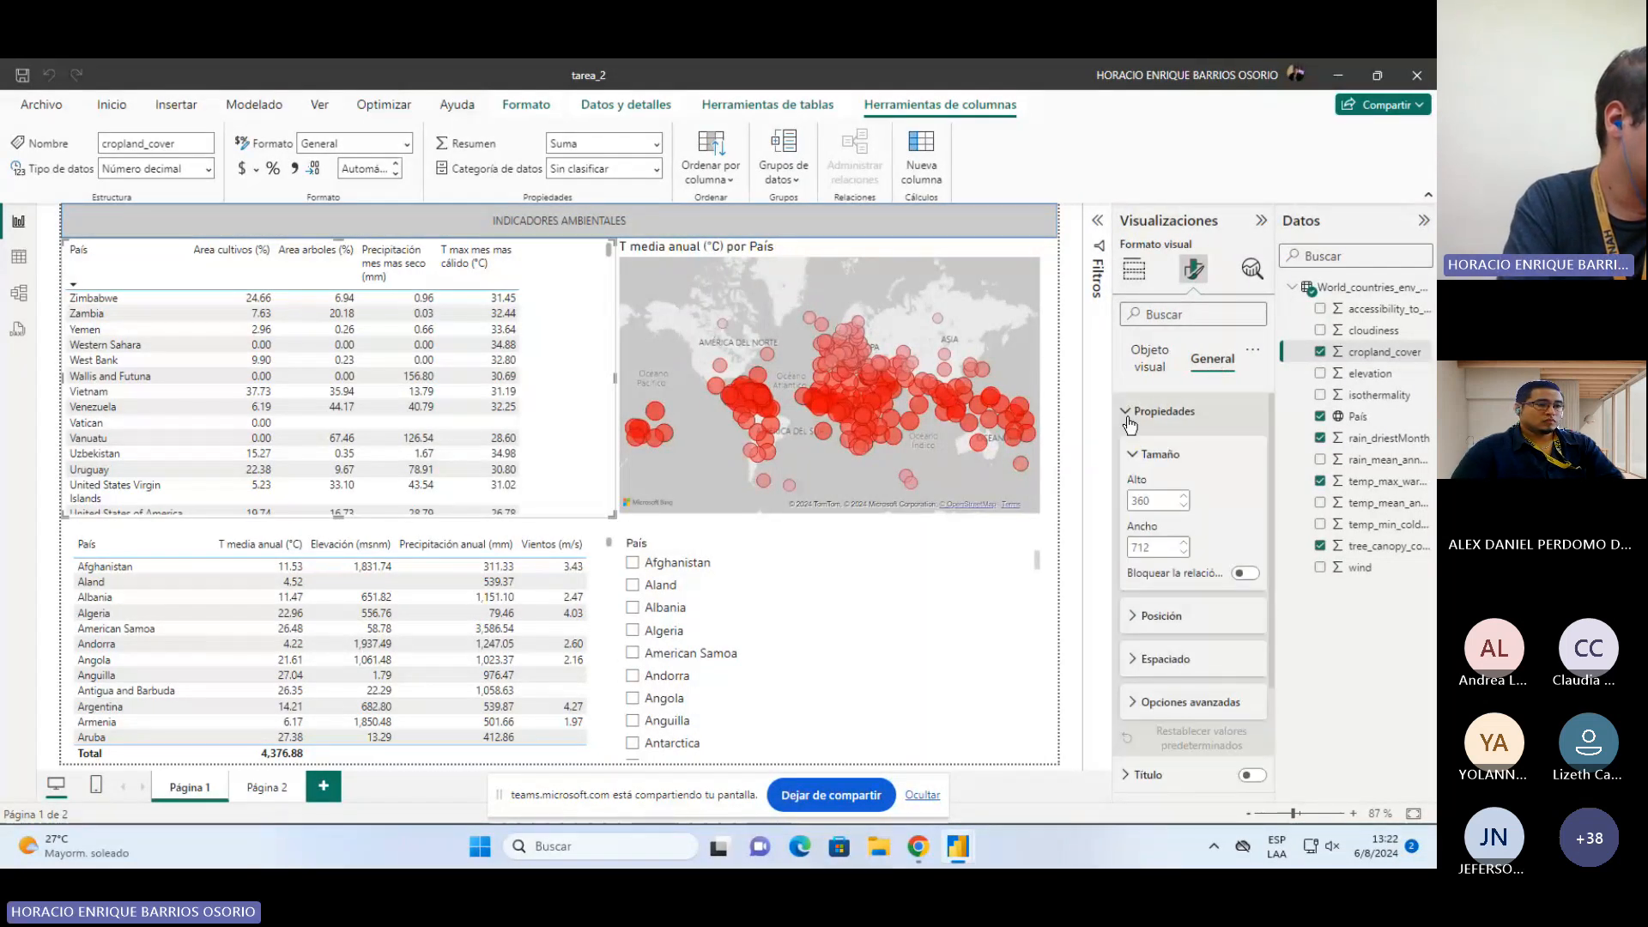
click(1188, 708)
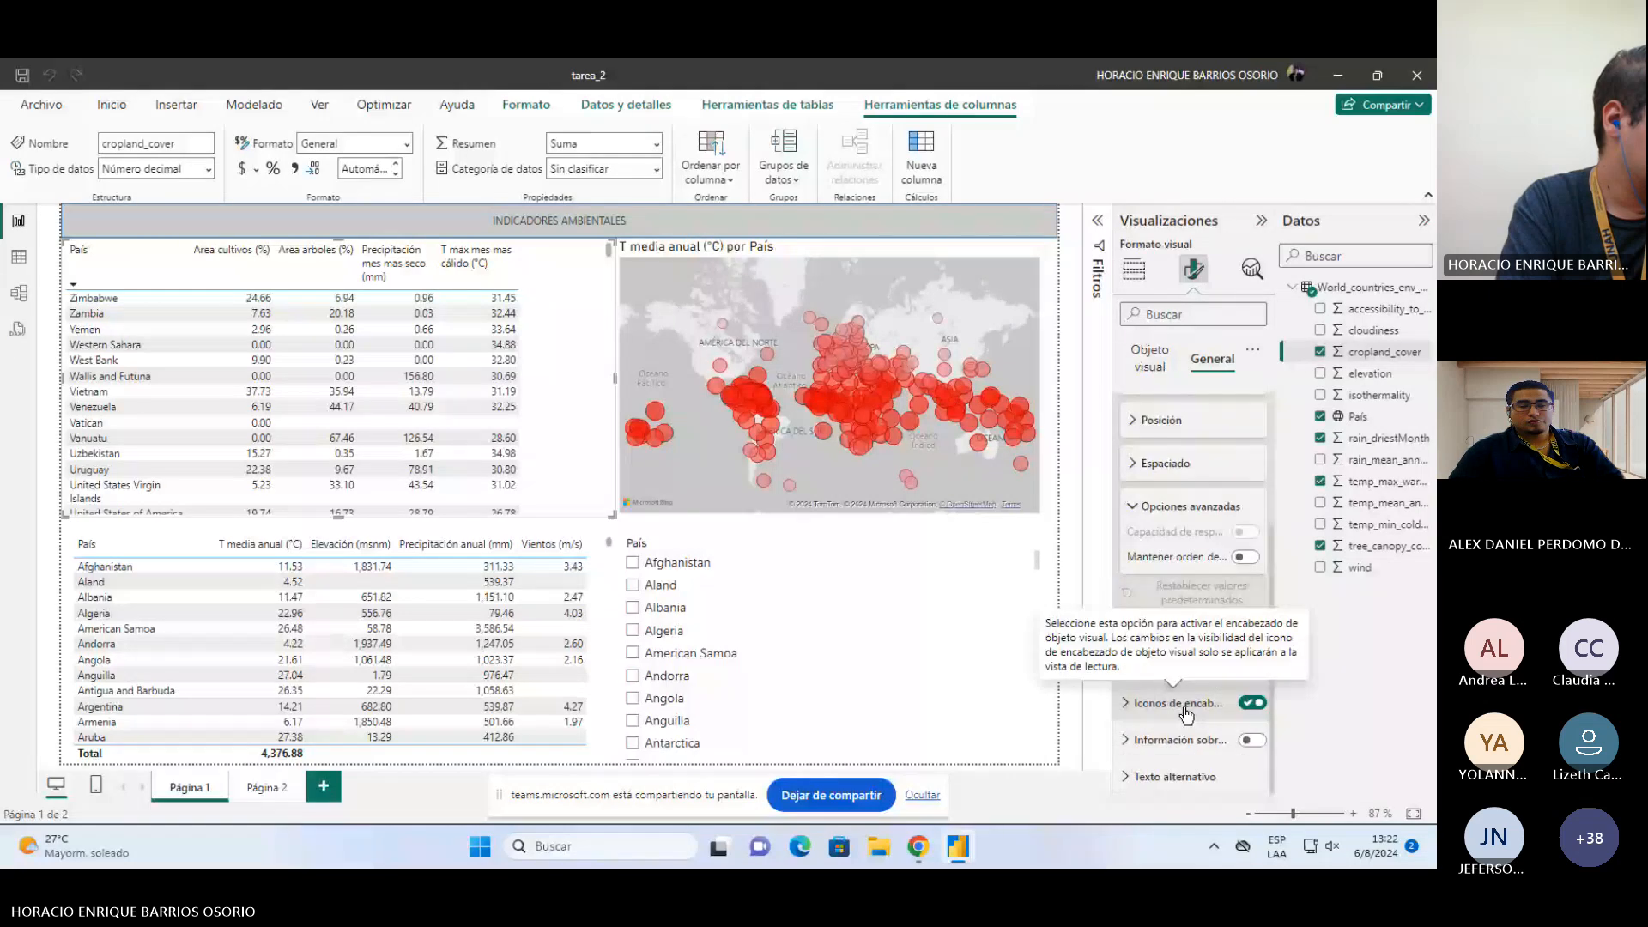
click(1134, 513)
click(1253, 350)
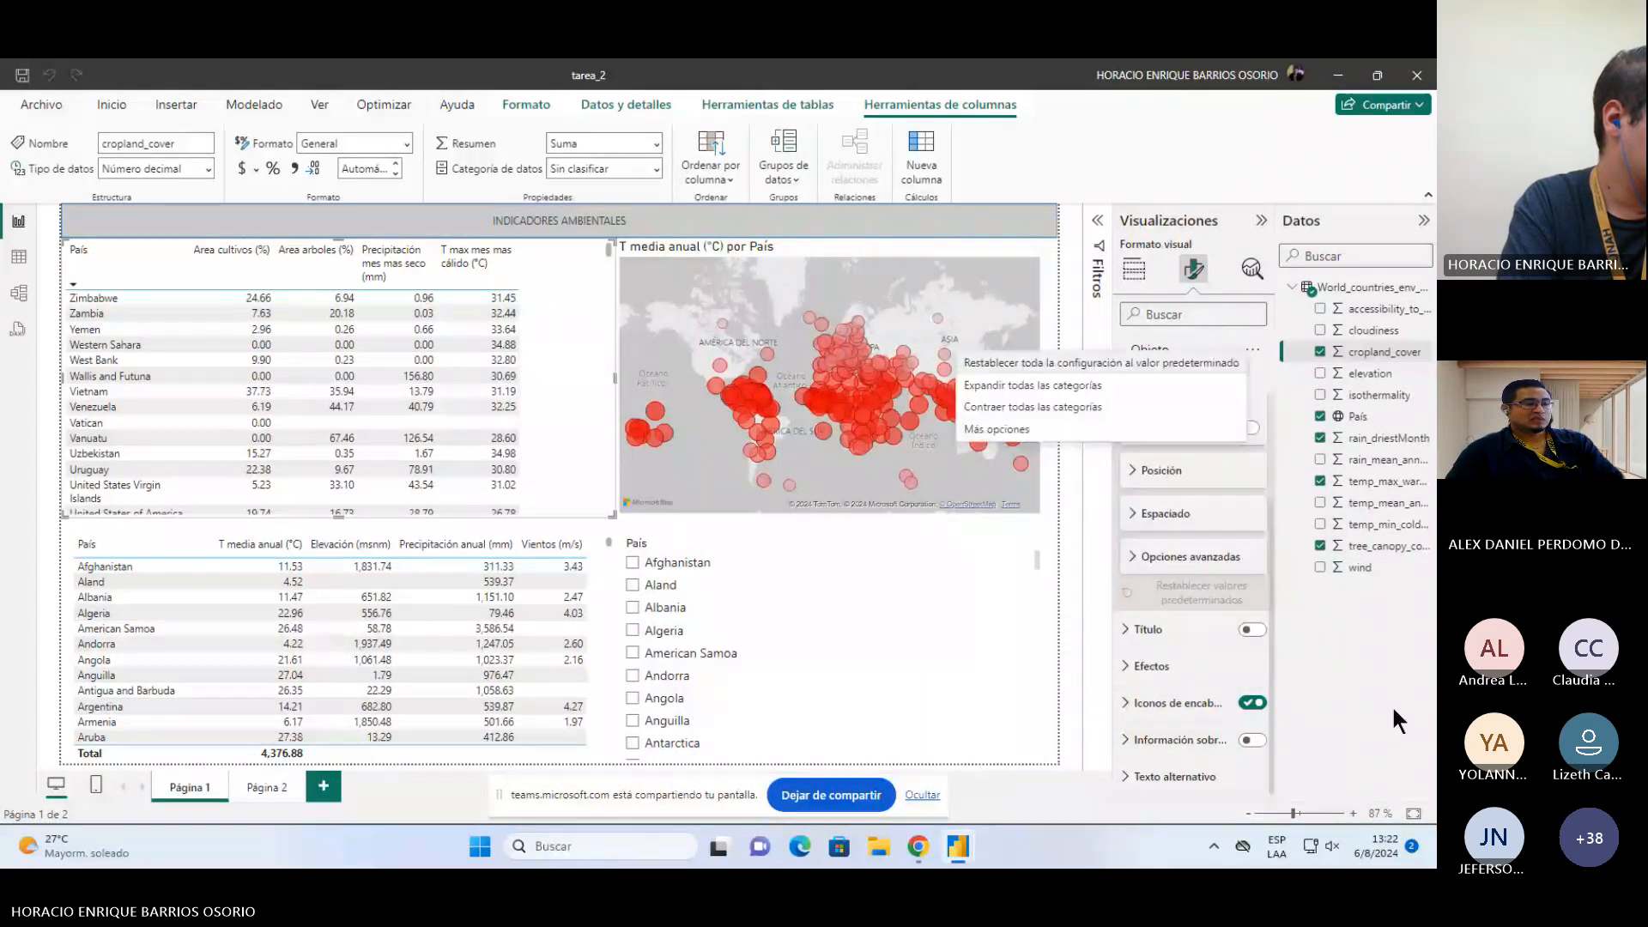
click(1393, 704)
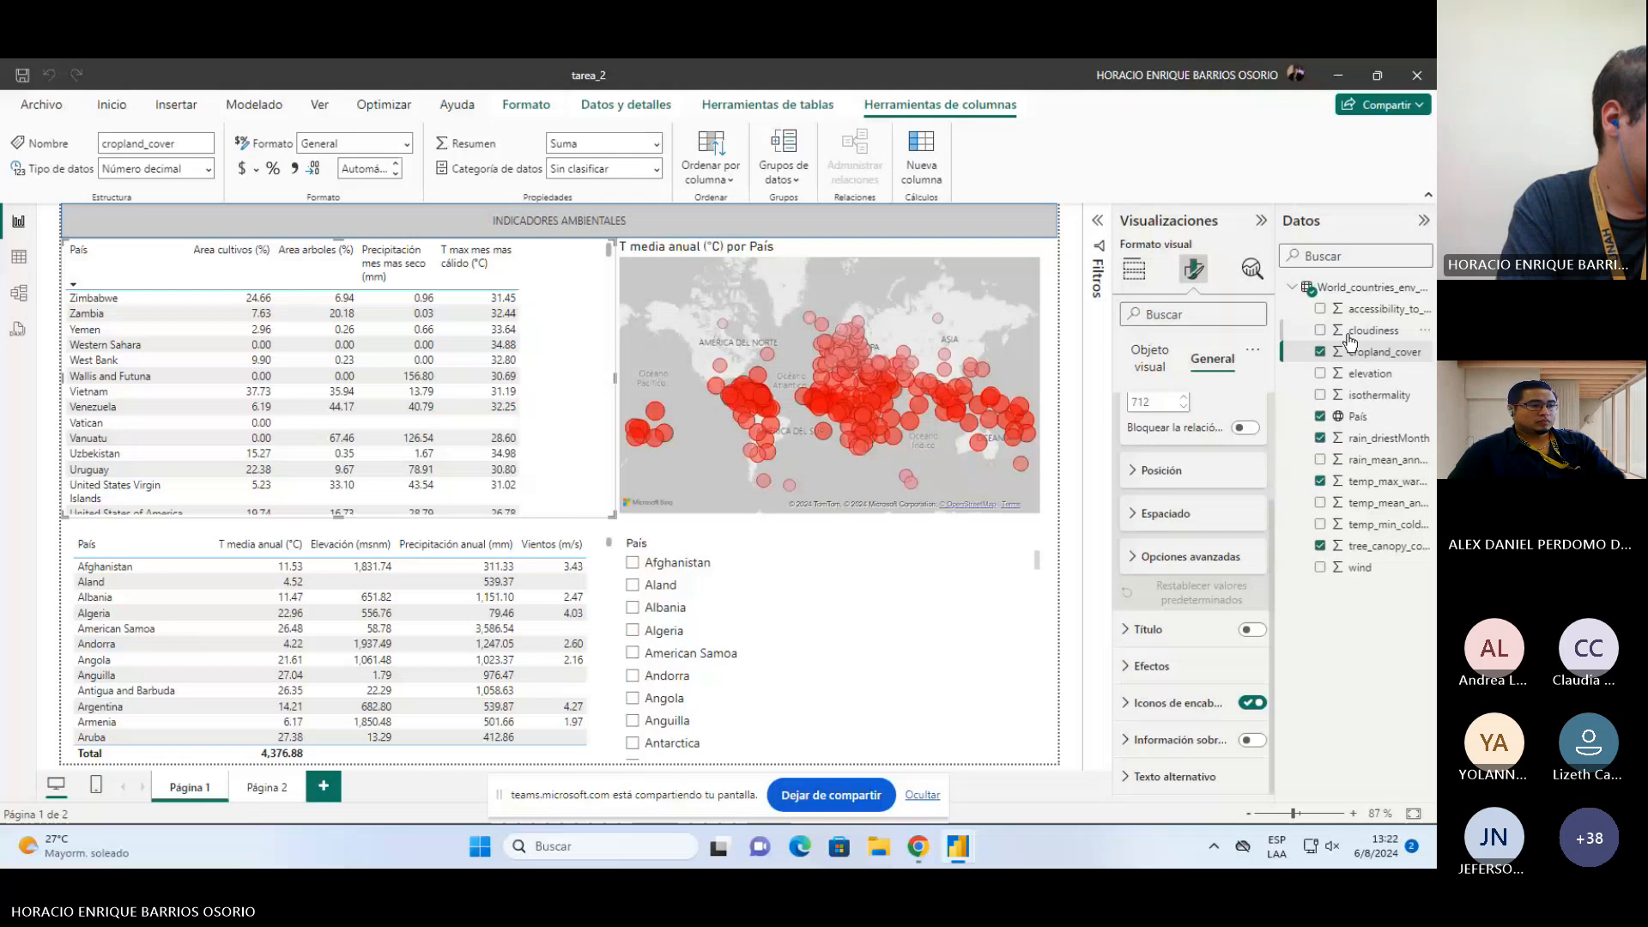
Step: Review the cropland_cover field's options, format choices, data category and sort-by-column list
right_click(1348, 352)
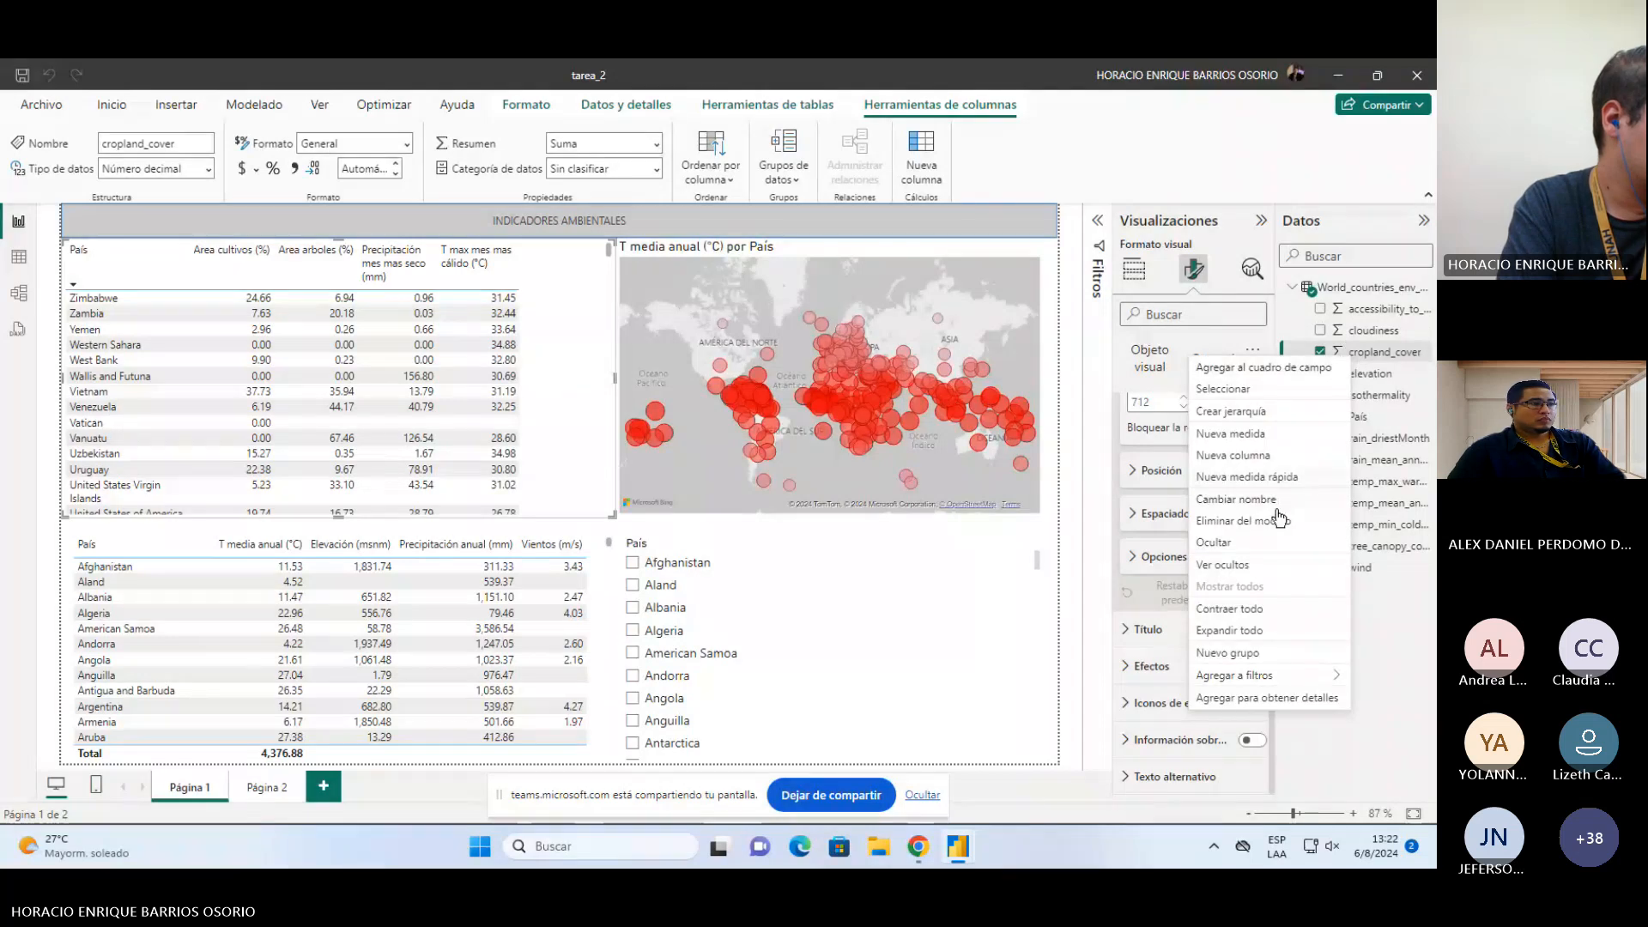
click(1399, 702)
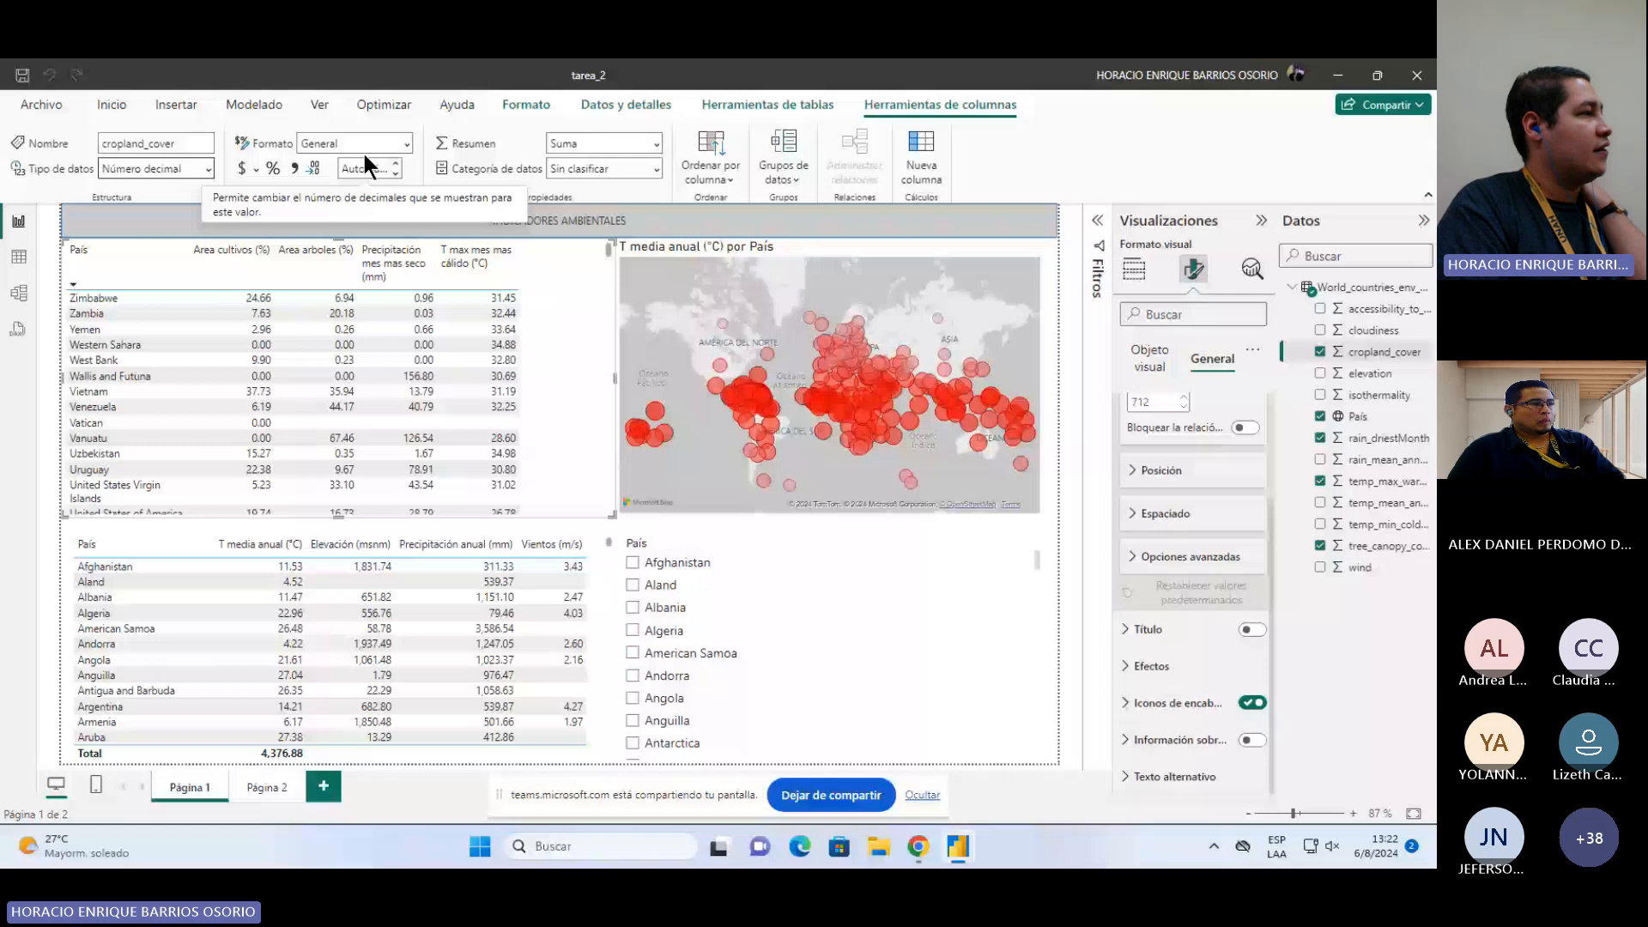
click(408, 143)
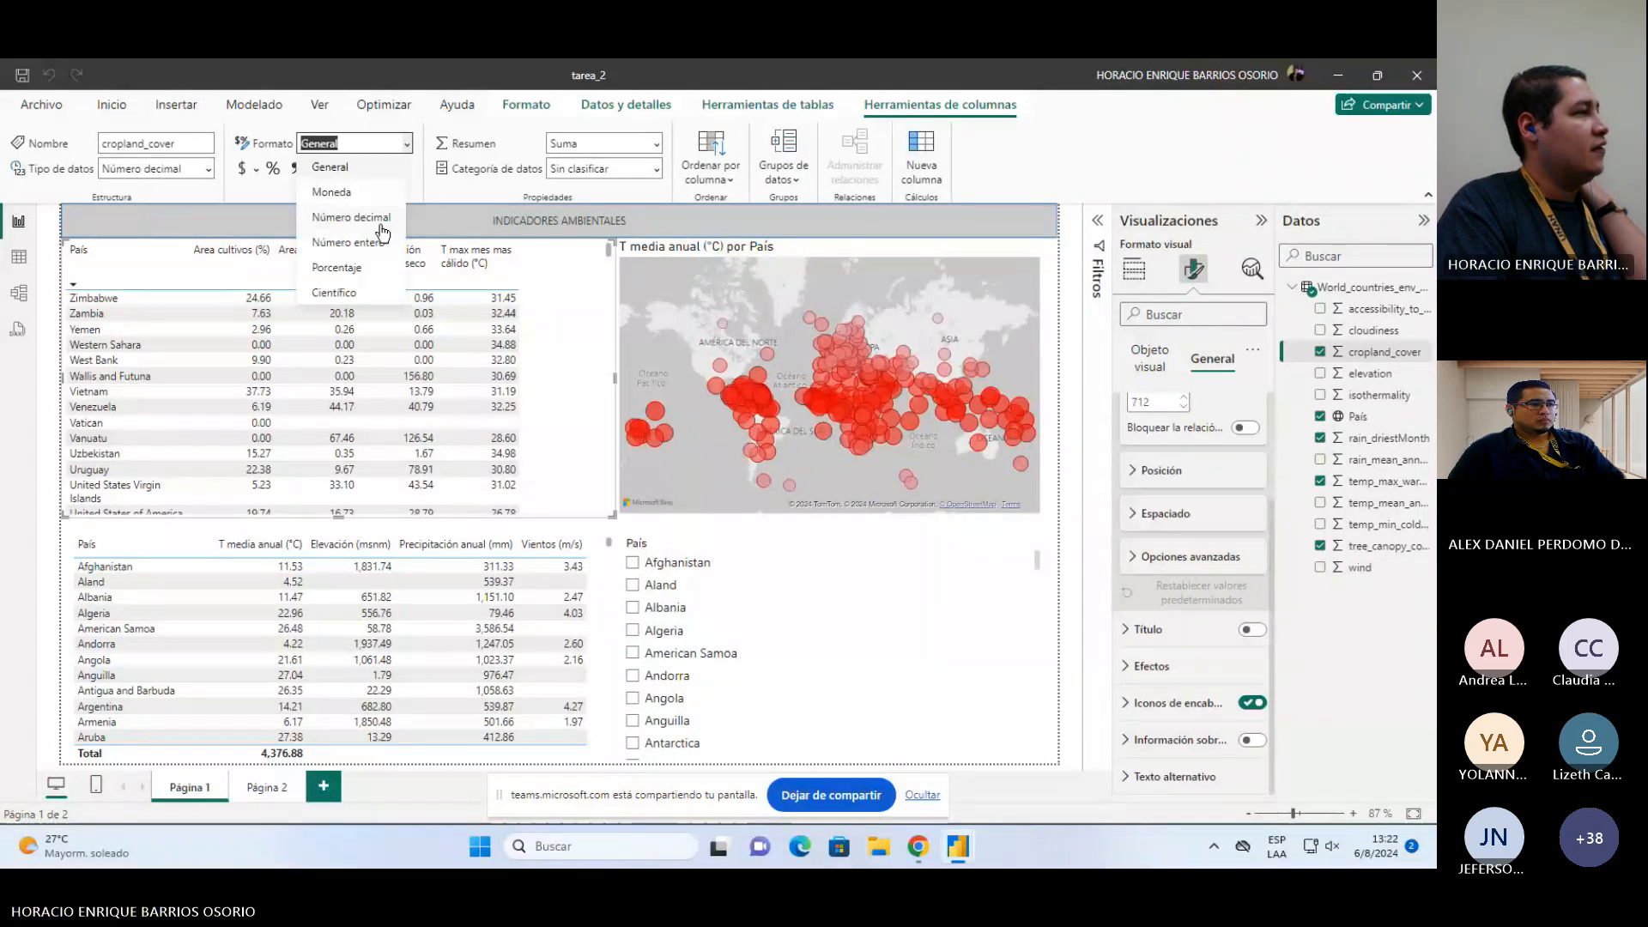
click(295, 188)
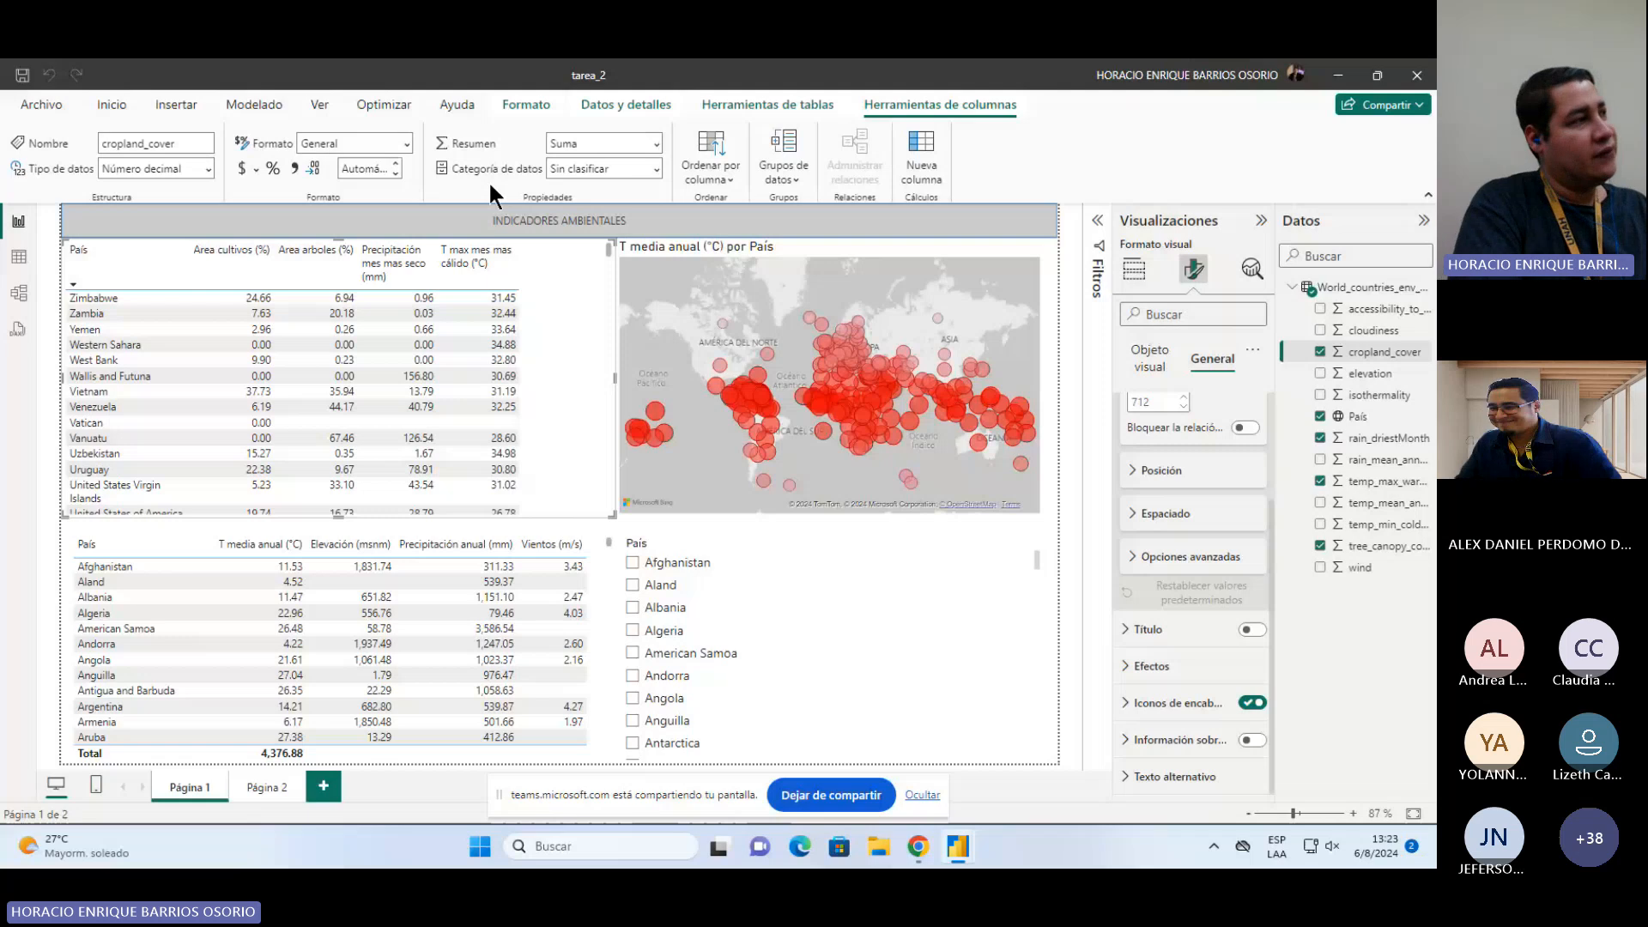
click(658, 171)
click(728, 176)
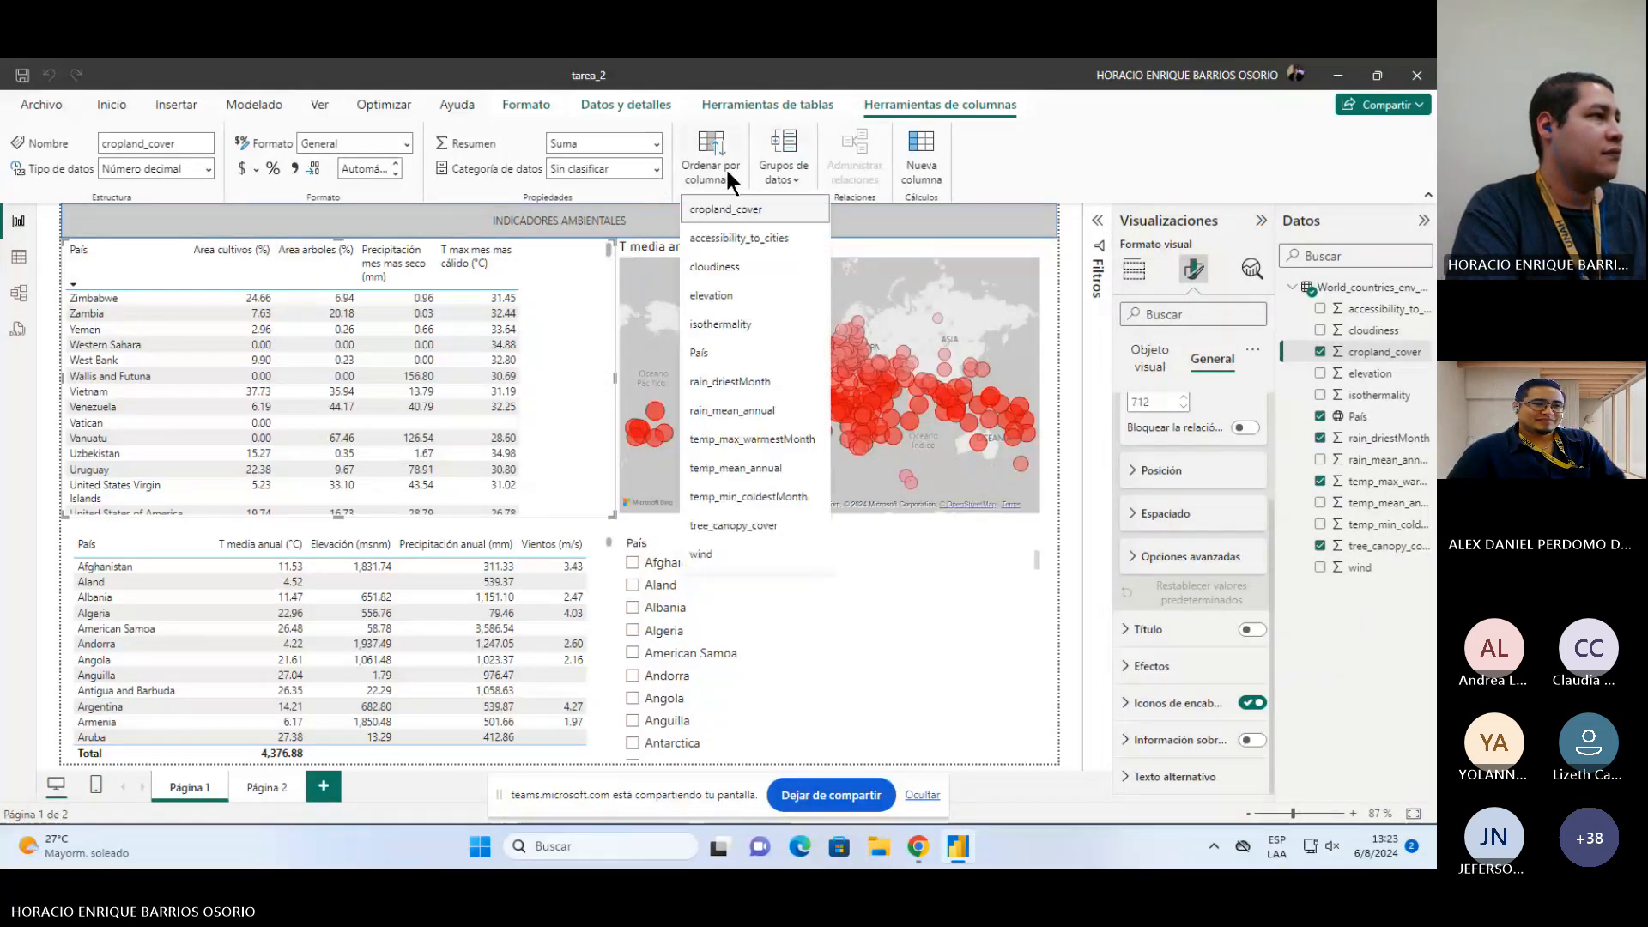
click(1009, 177)
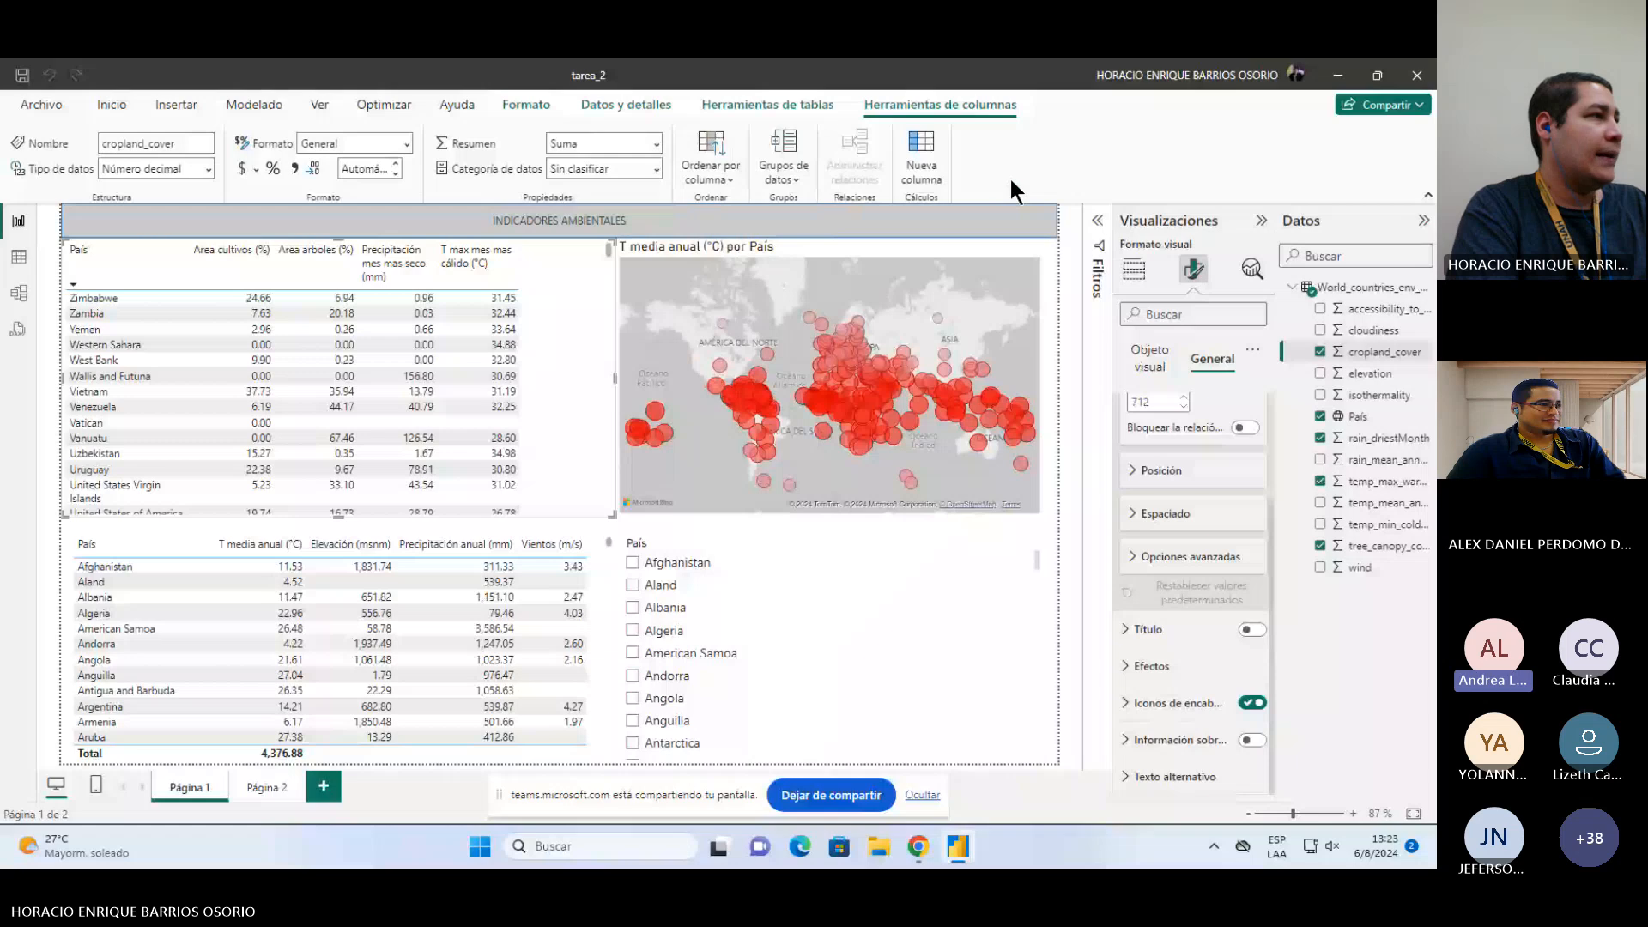
Step: Select the bubble map and review its bubble size and color format settings
click(1075, 279)
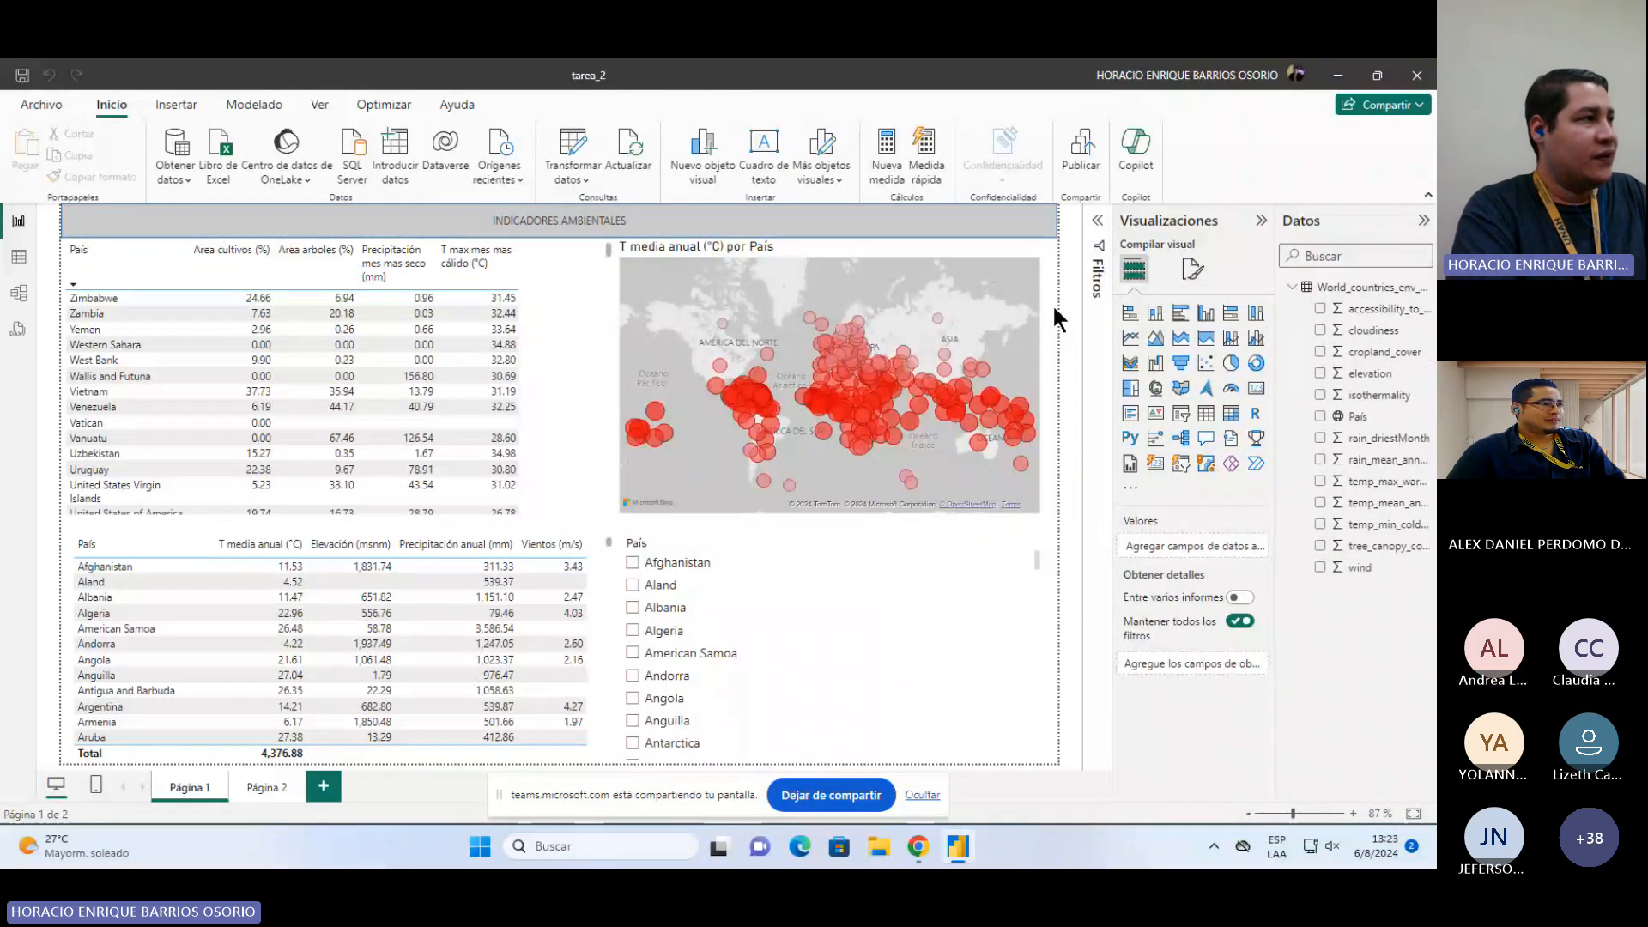
click(1014, 251)
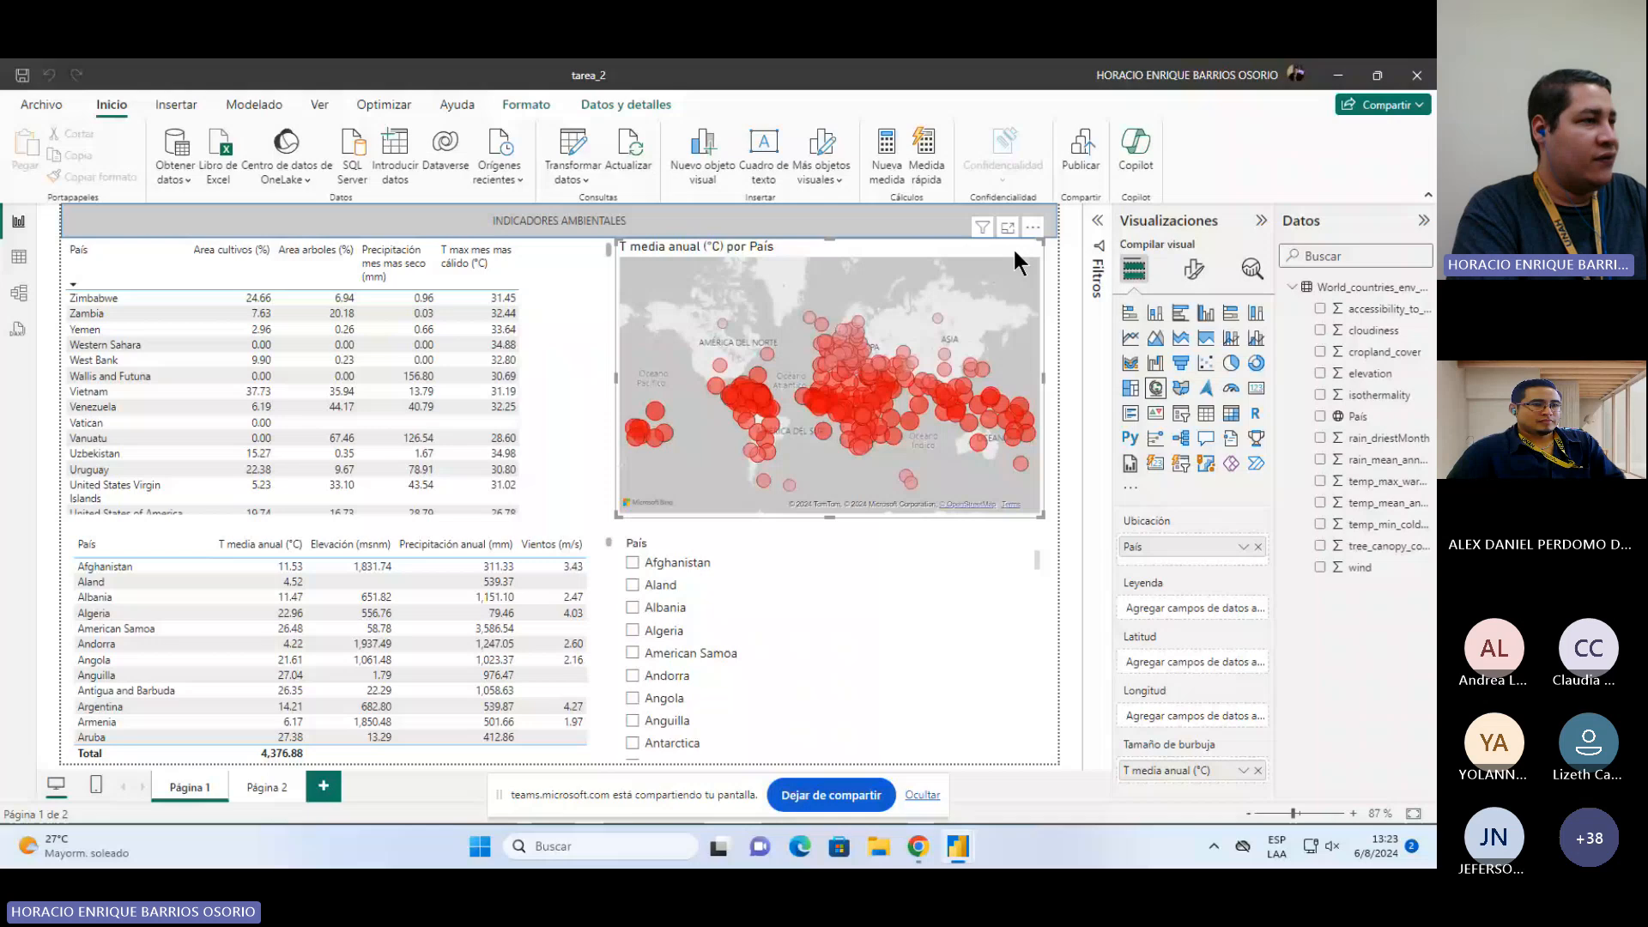
click(1194, 268)
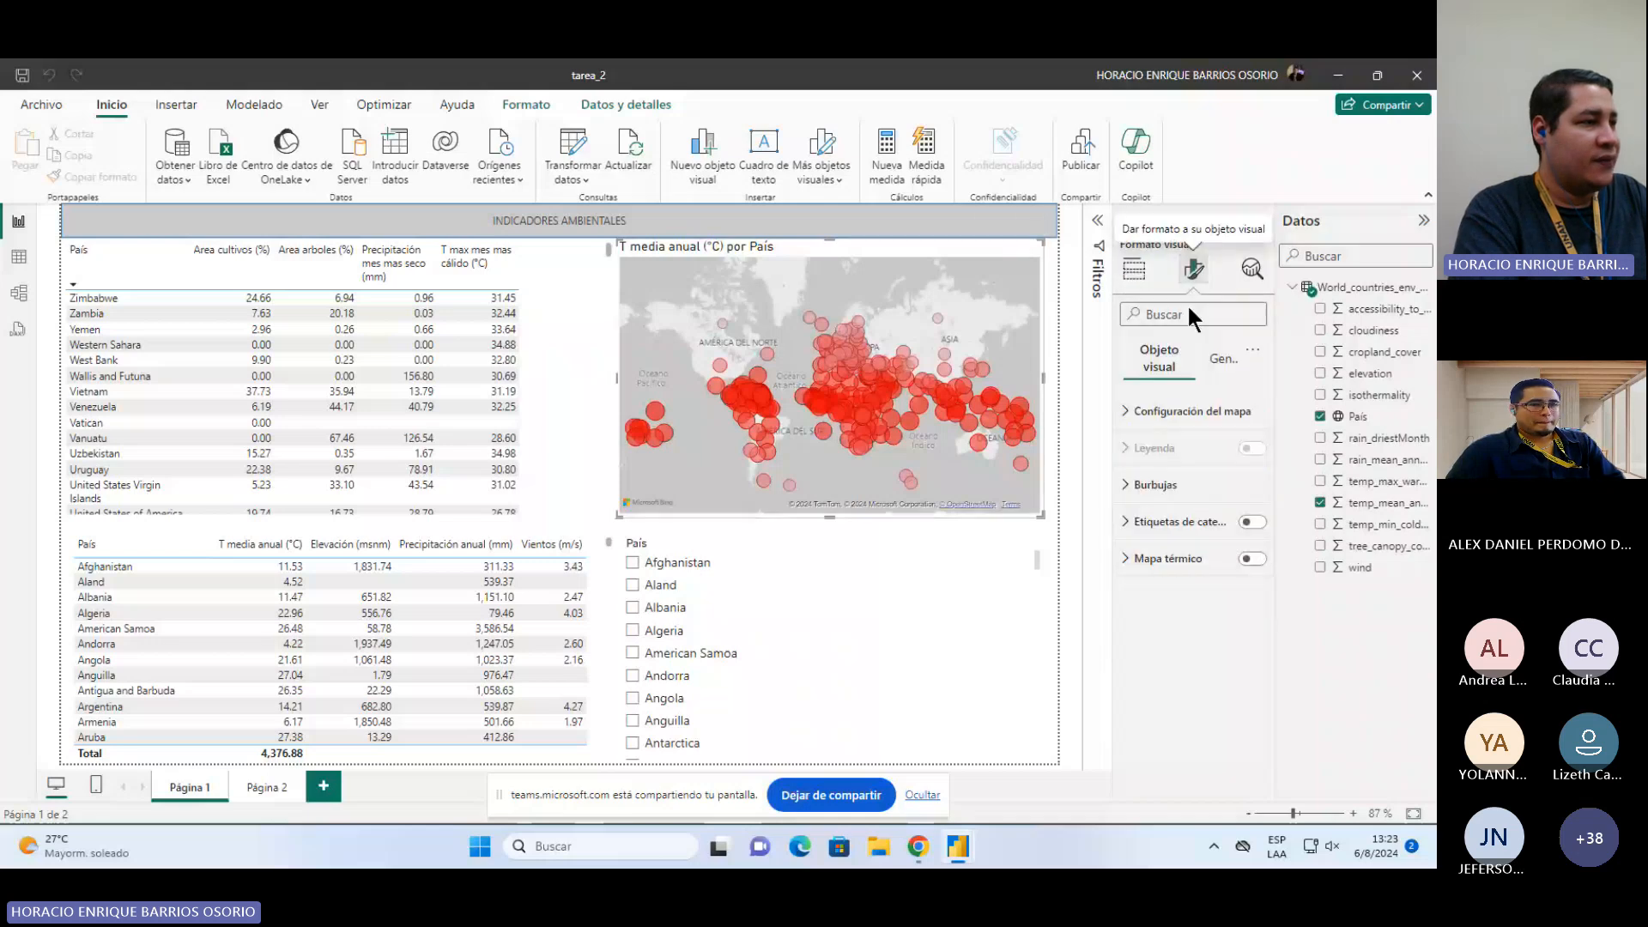
click(1149, 485)
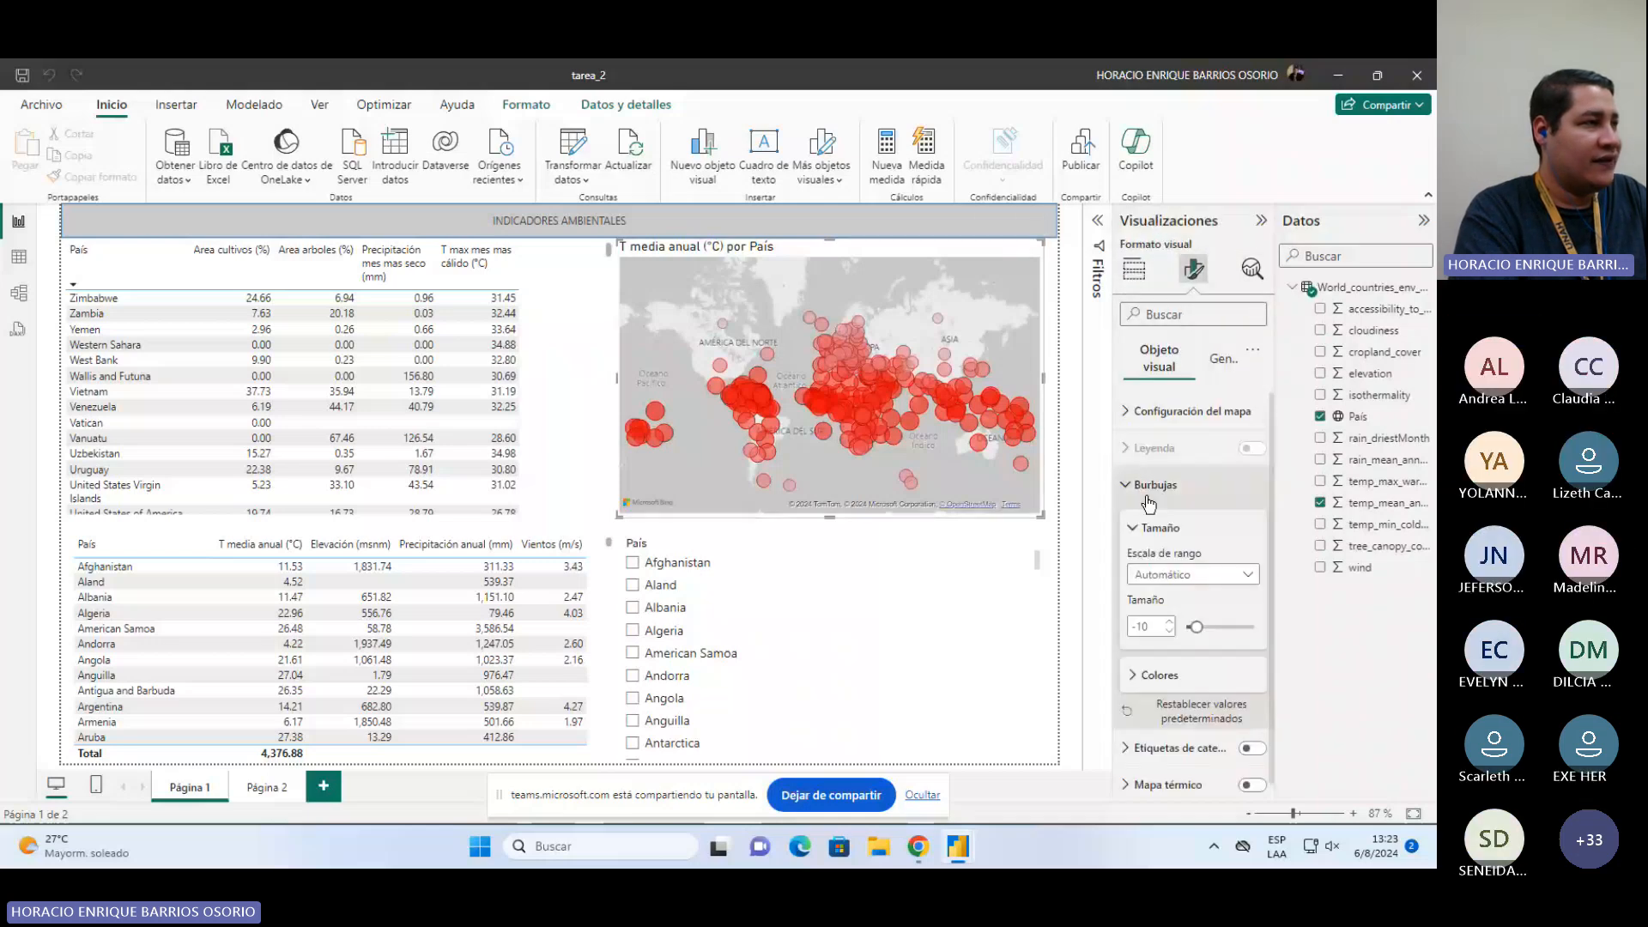
click(1126, 668)
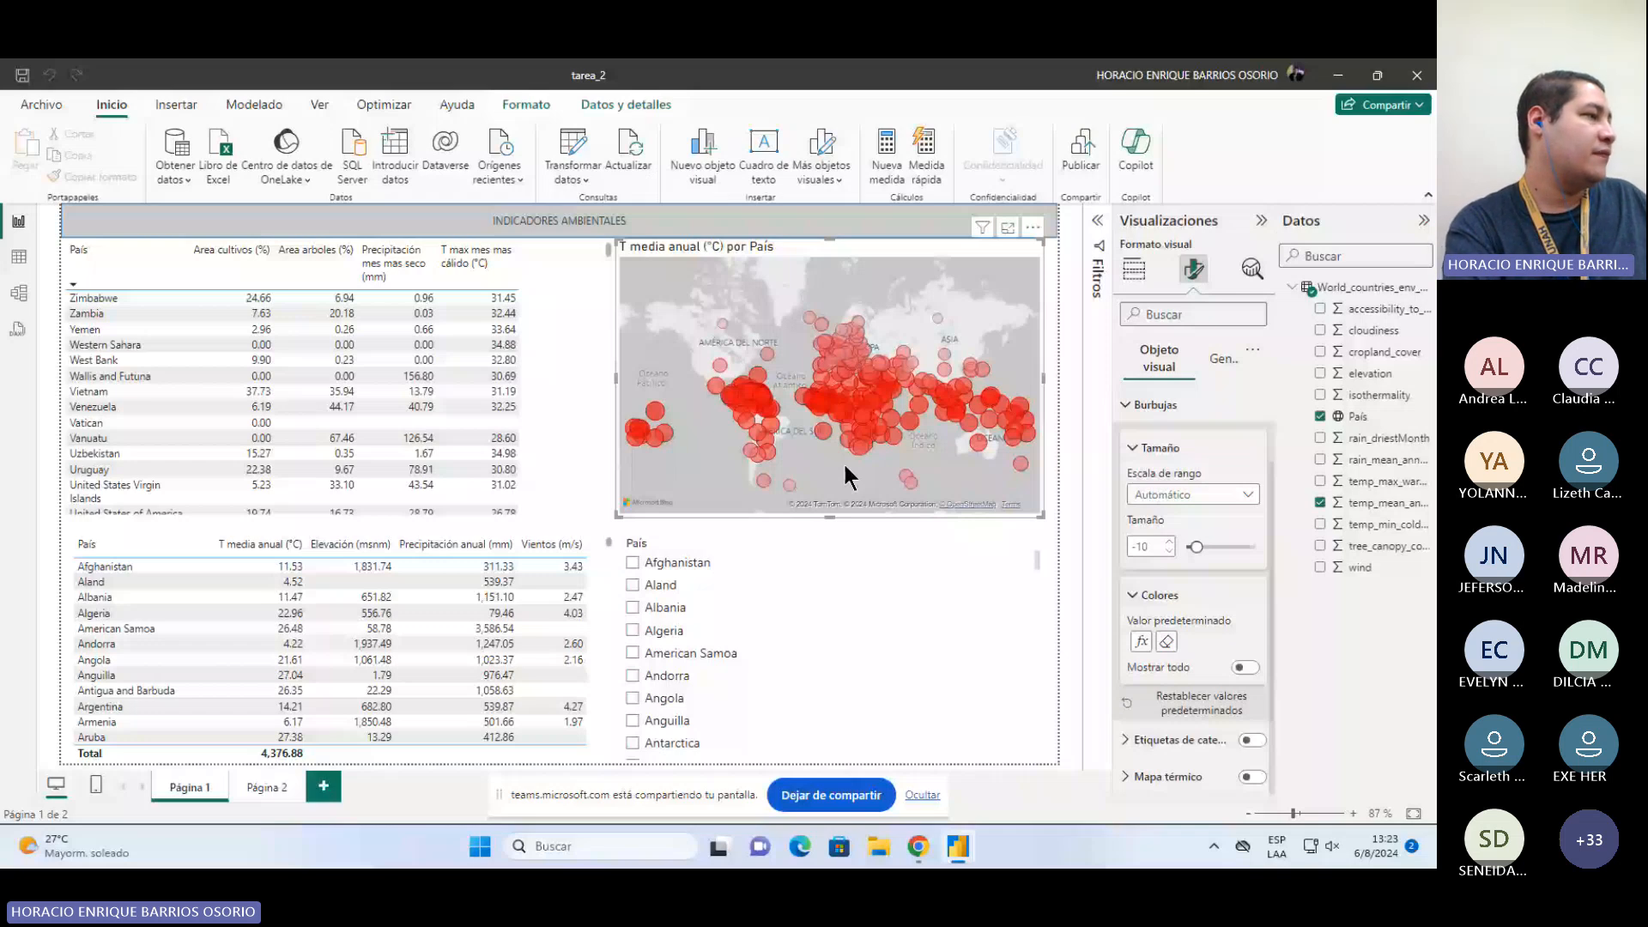
Step: Select the lower indicators table and set its T media anual (°C) field to No resumir
click(589, 607)
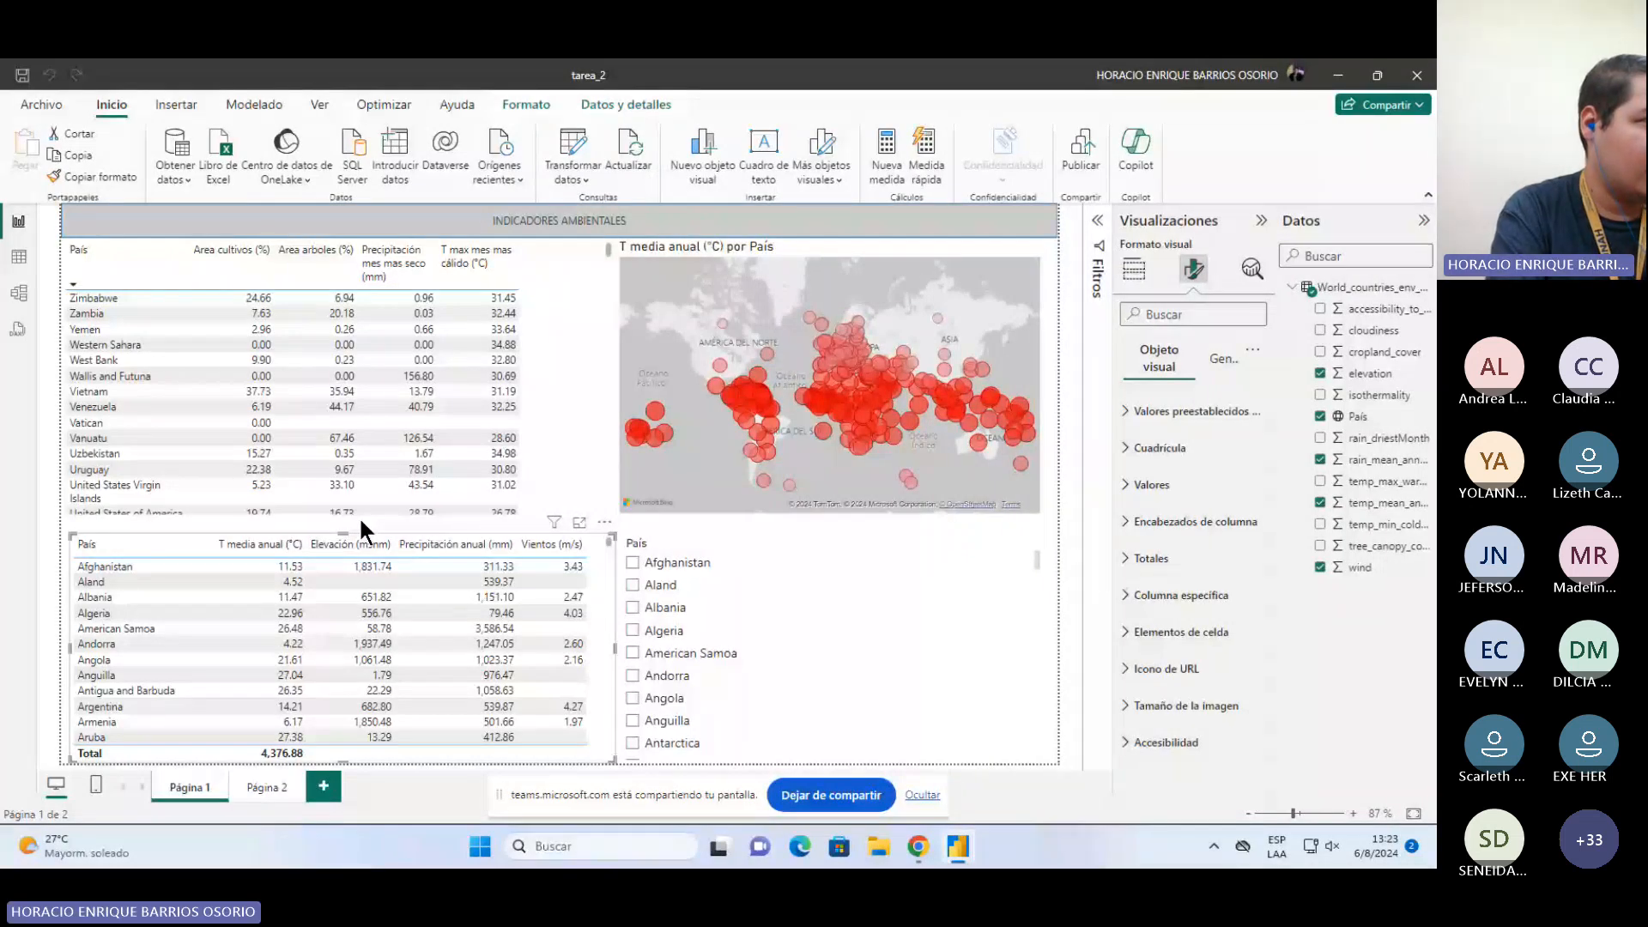
click(1134, 268)
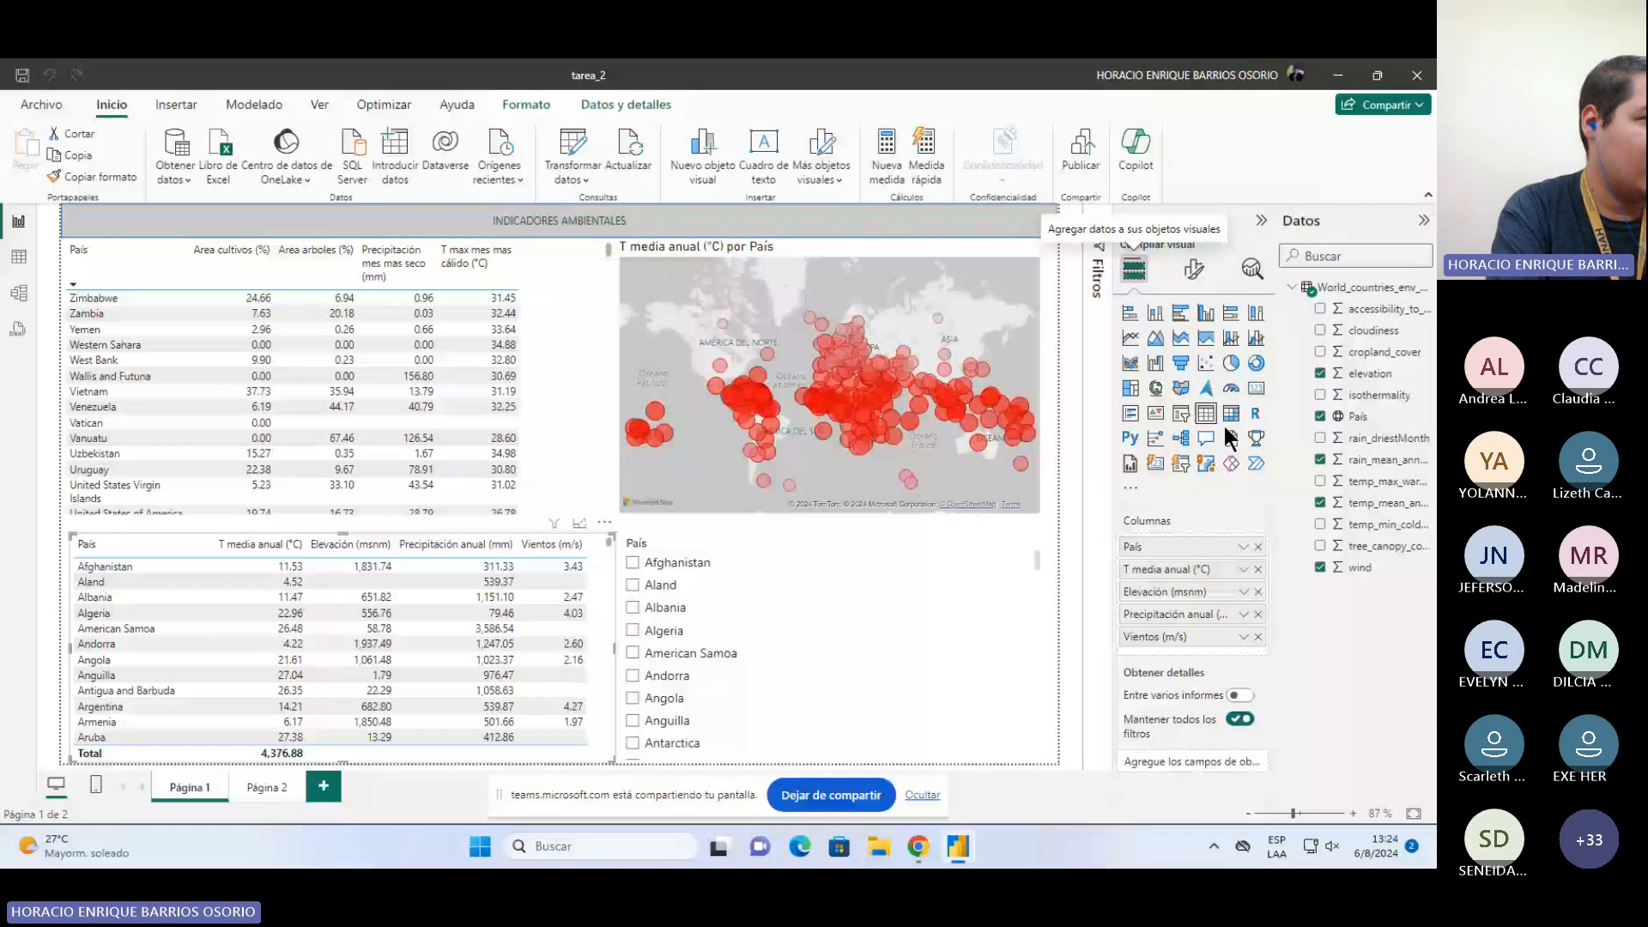
drag(1377, 329, 1400, 337)
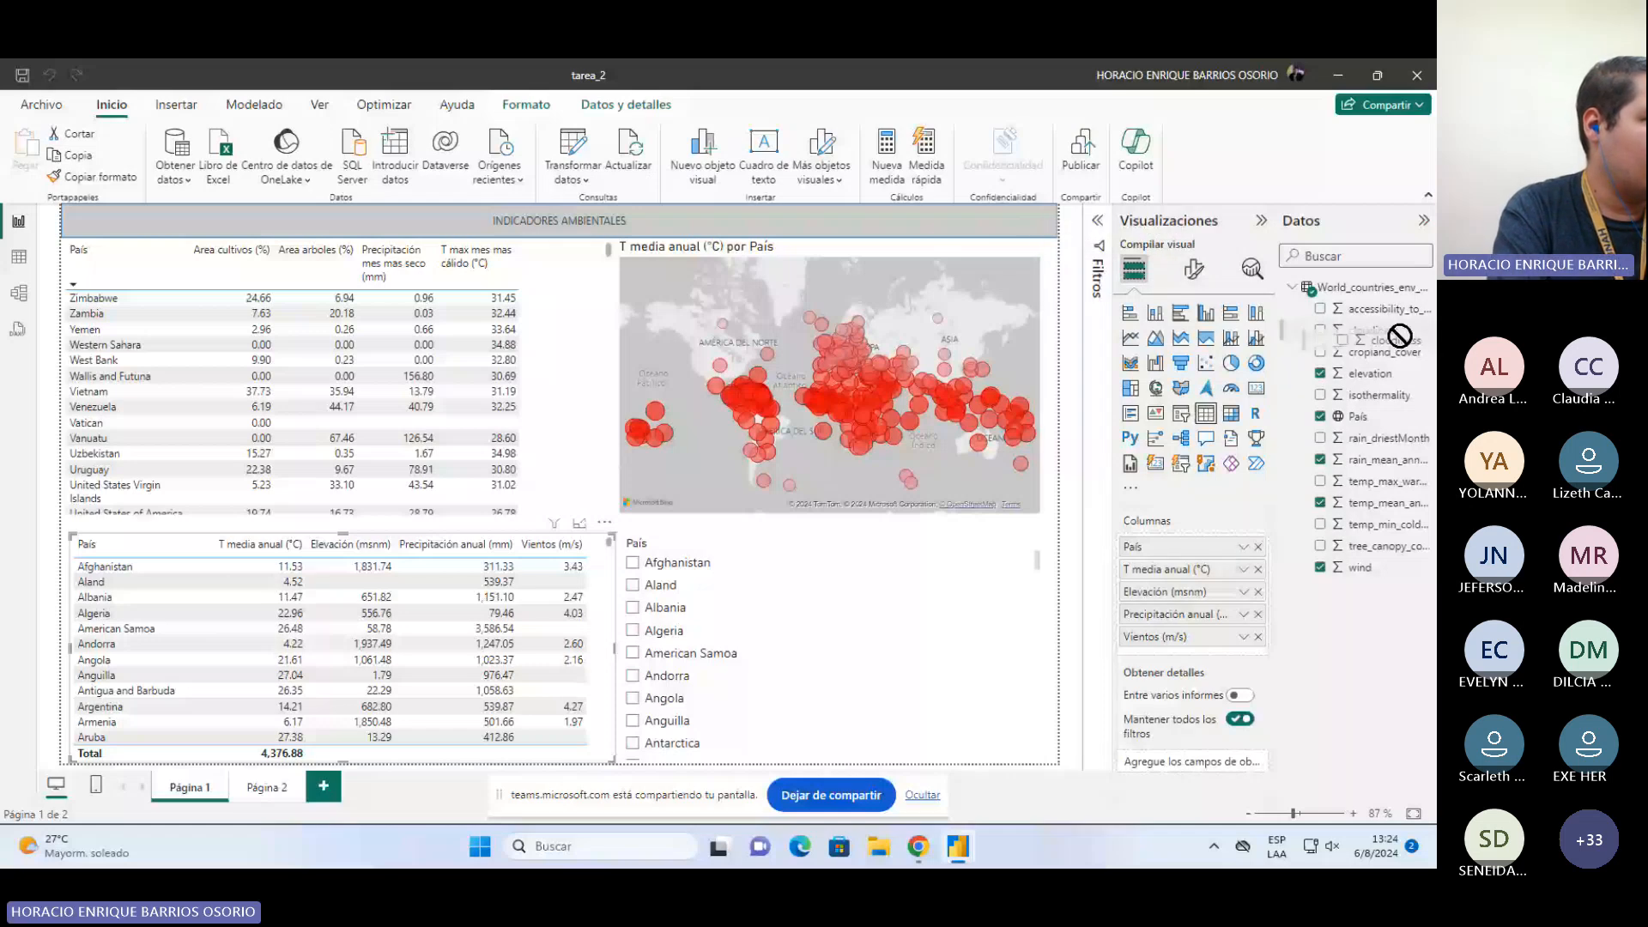
click(1244, 570)
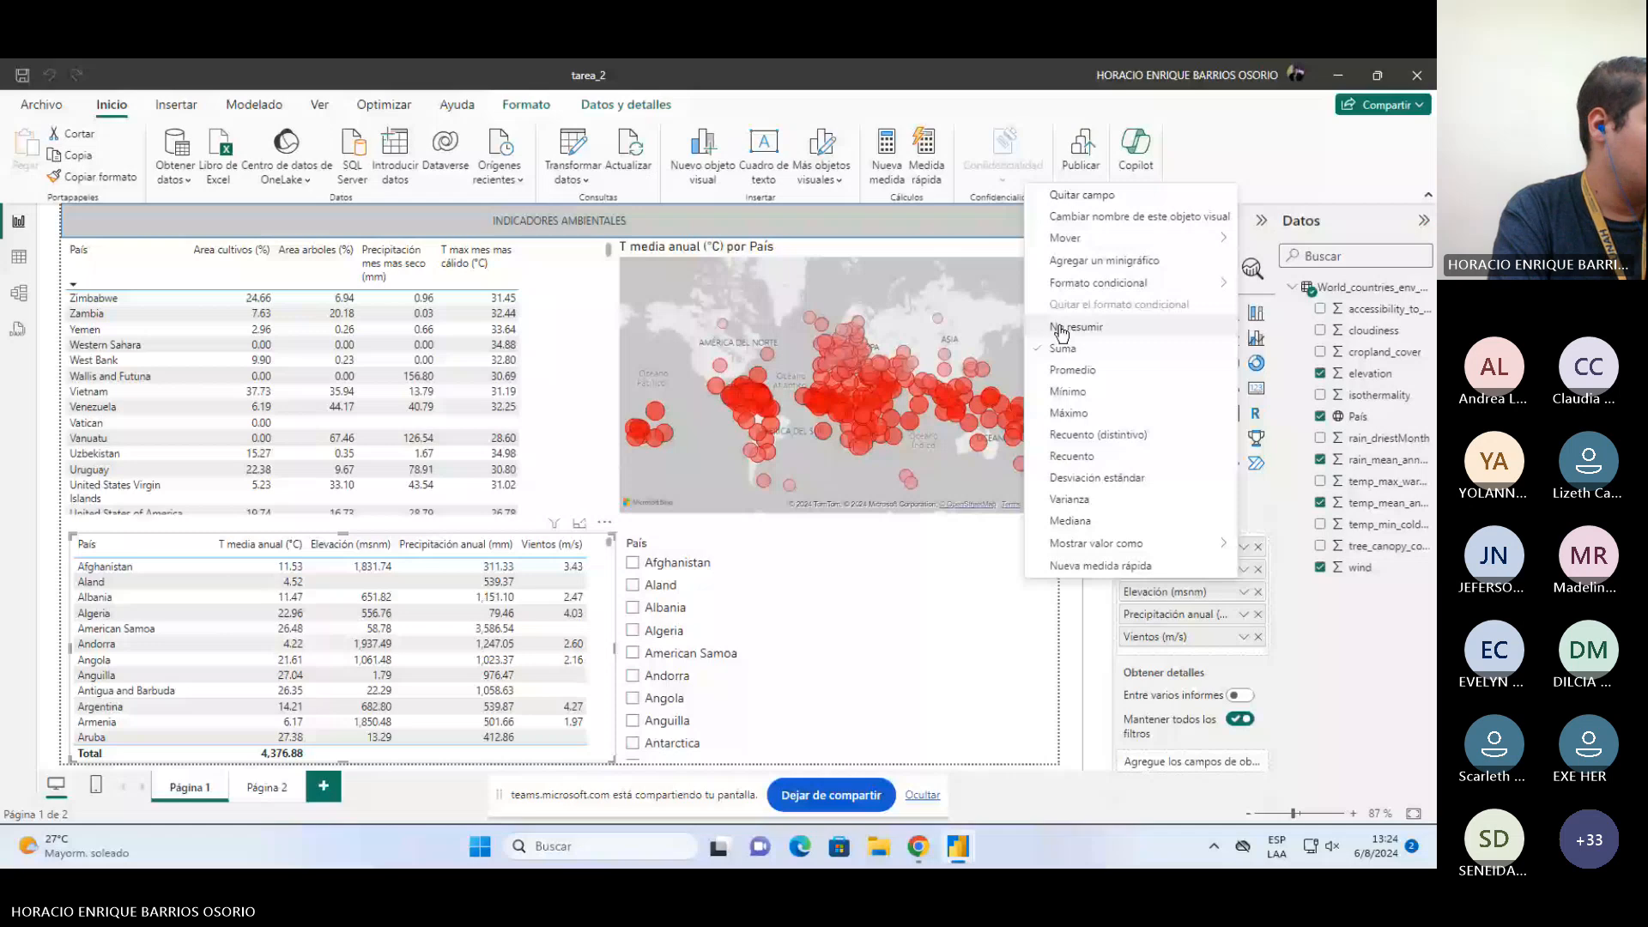
click(1063, 327)
Step: Review the aggregation options of the Elevación and Precipitación anual fields
click(1244, 591)
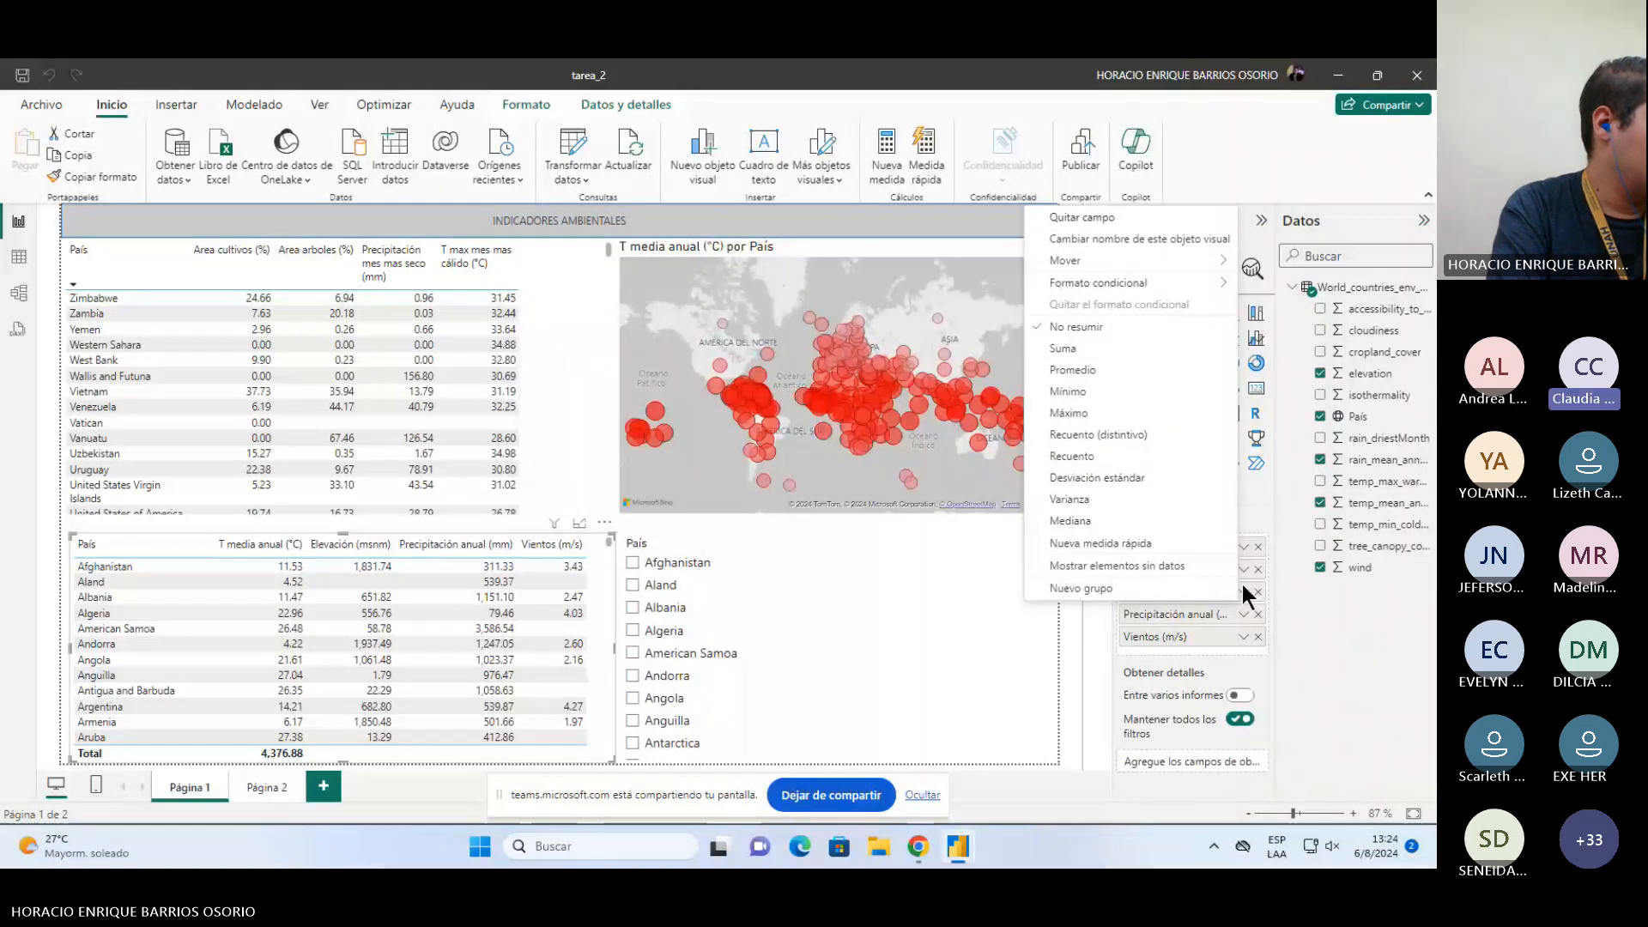
click(1244, 614)
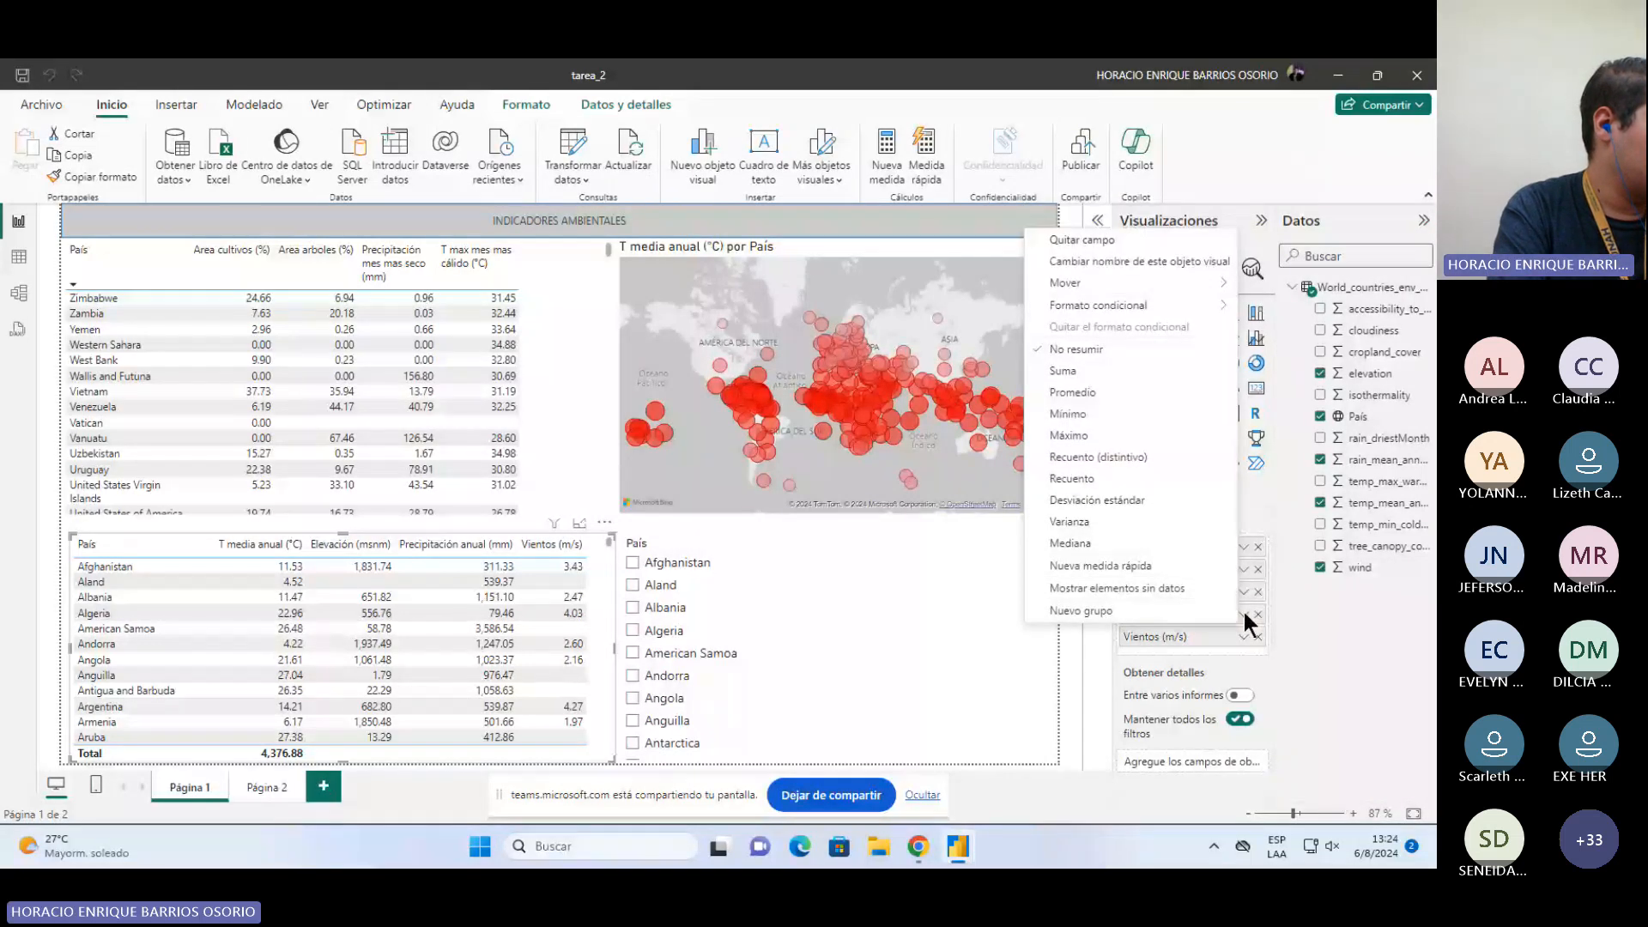
click(1346, 620)
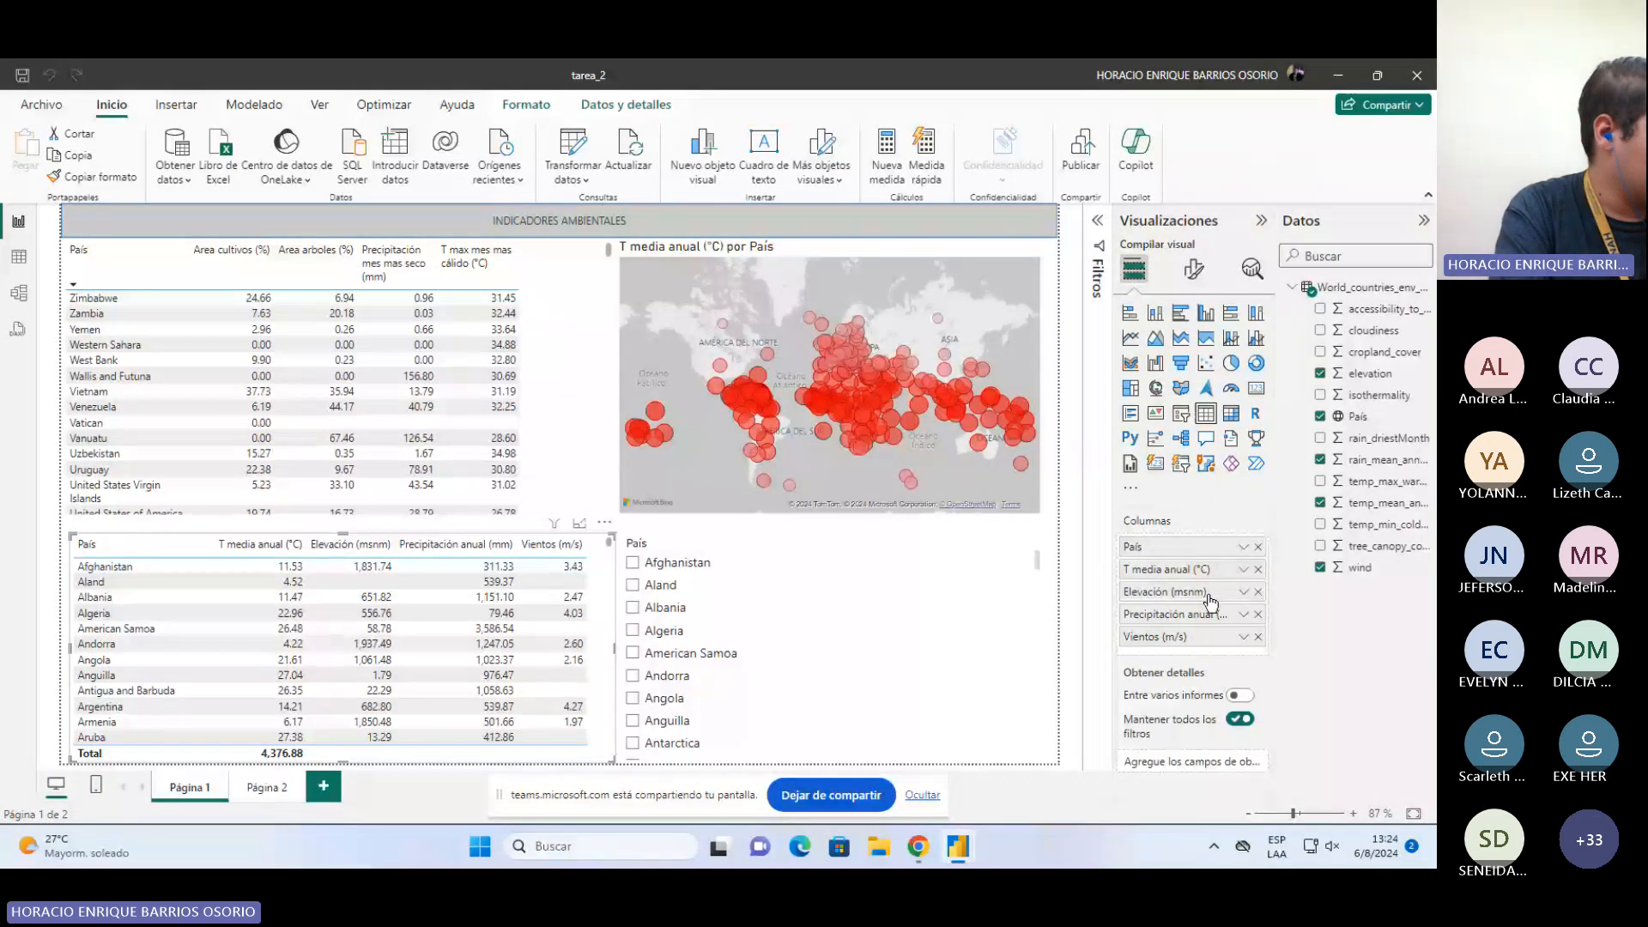
Step: Select the upper indicators table and review the aggregation options of its Area cultivos (%) and Area arboles (%) fields
click(562, 417)
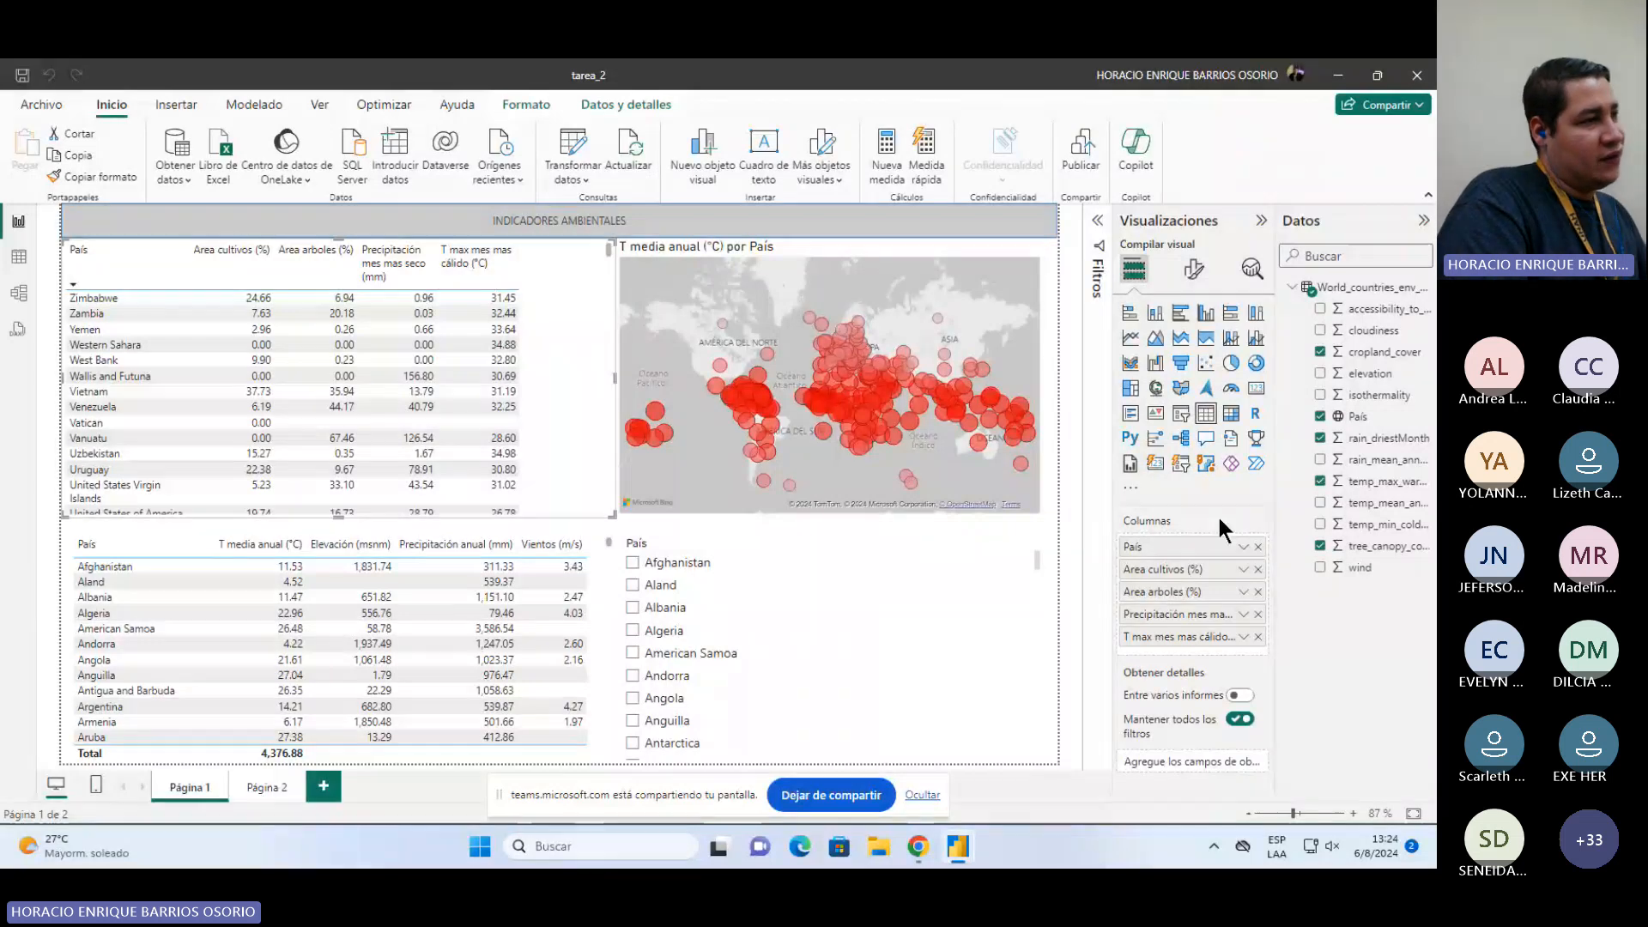
click(1241, 569)
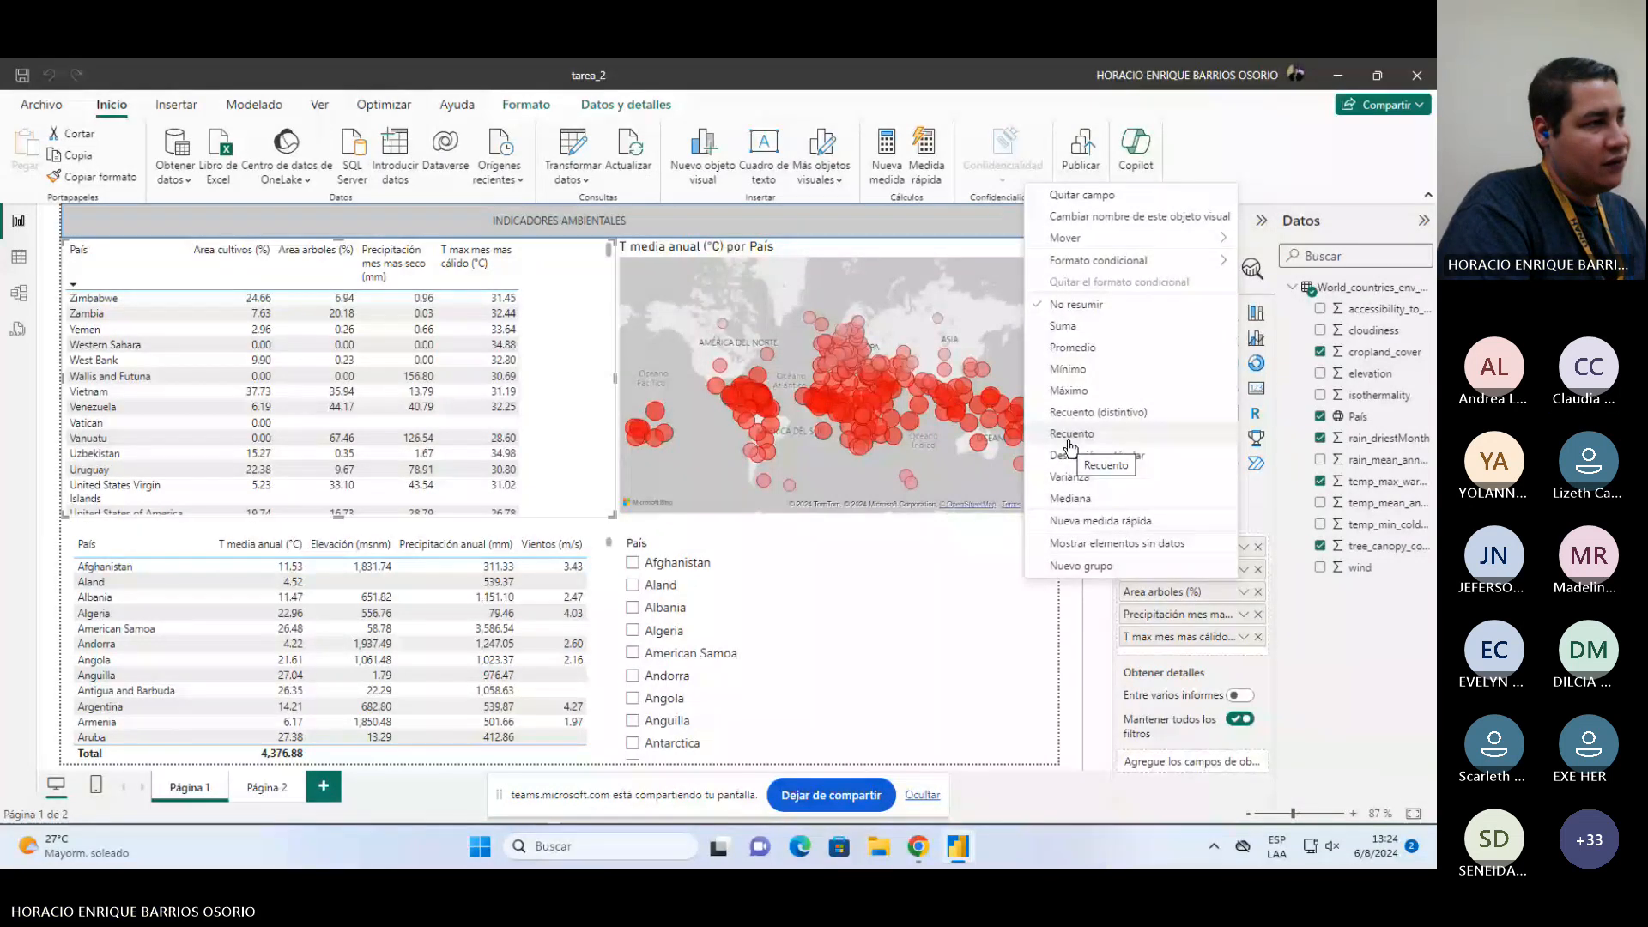
click(1298, 620)
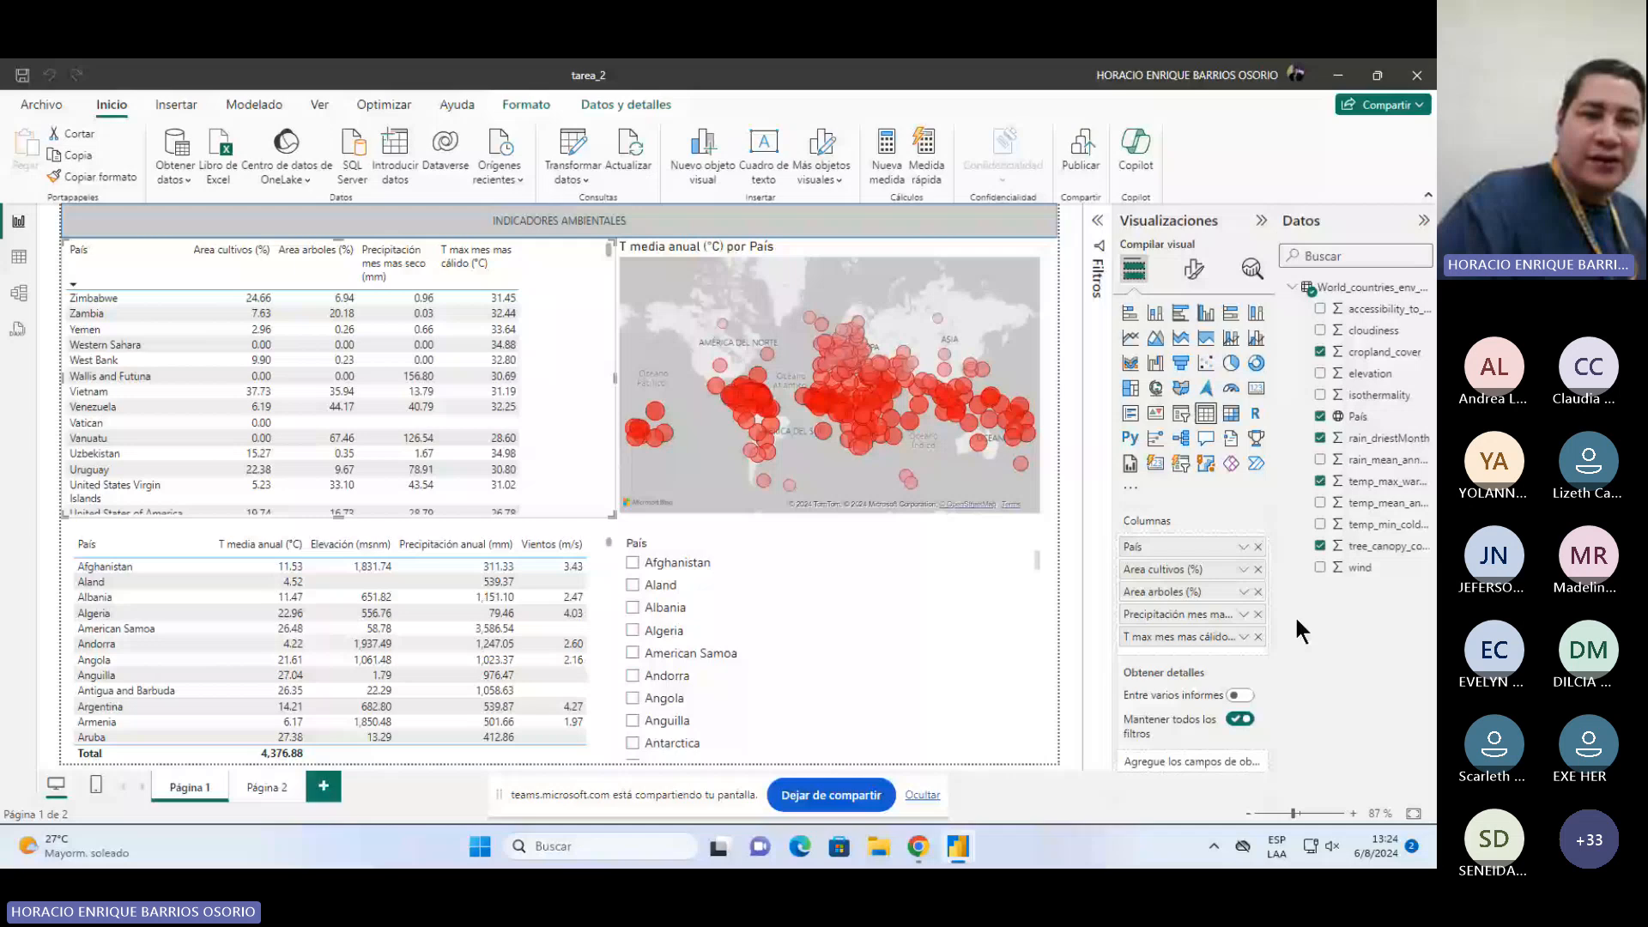
click(1244, 592)
click(1354, 612)
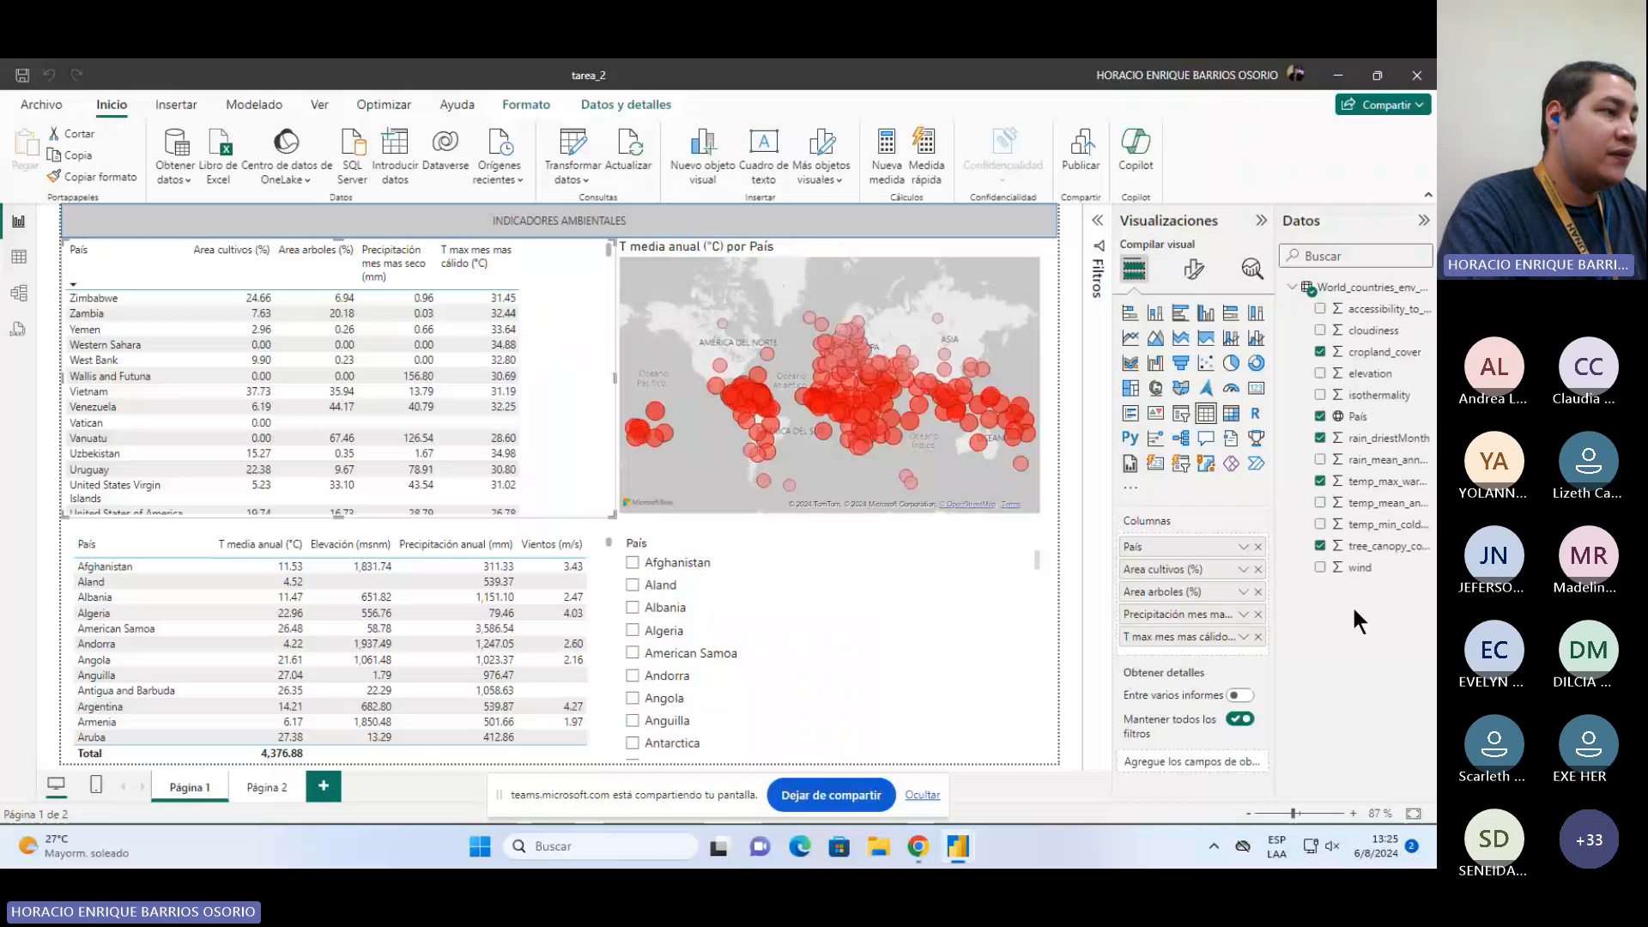
Step: Test the country slicer by selecting and clearing Aland, and scroll through its country list
click(942, 585)
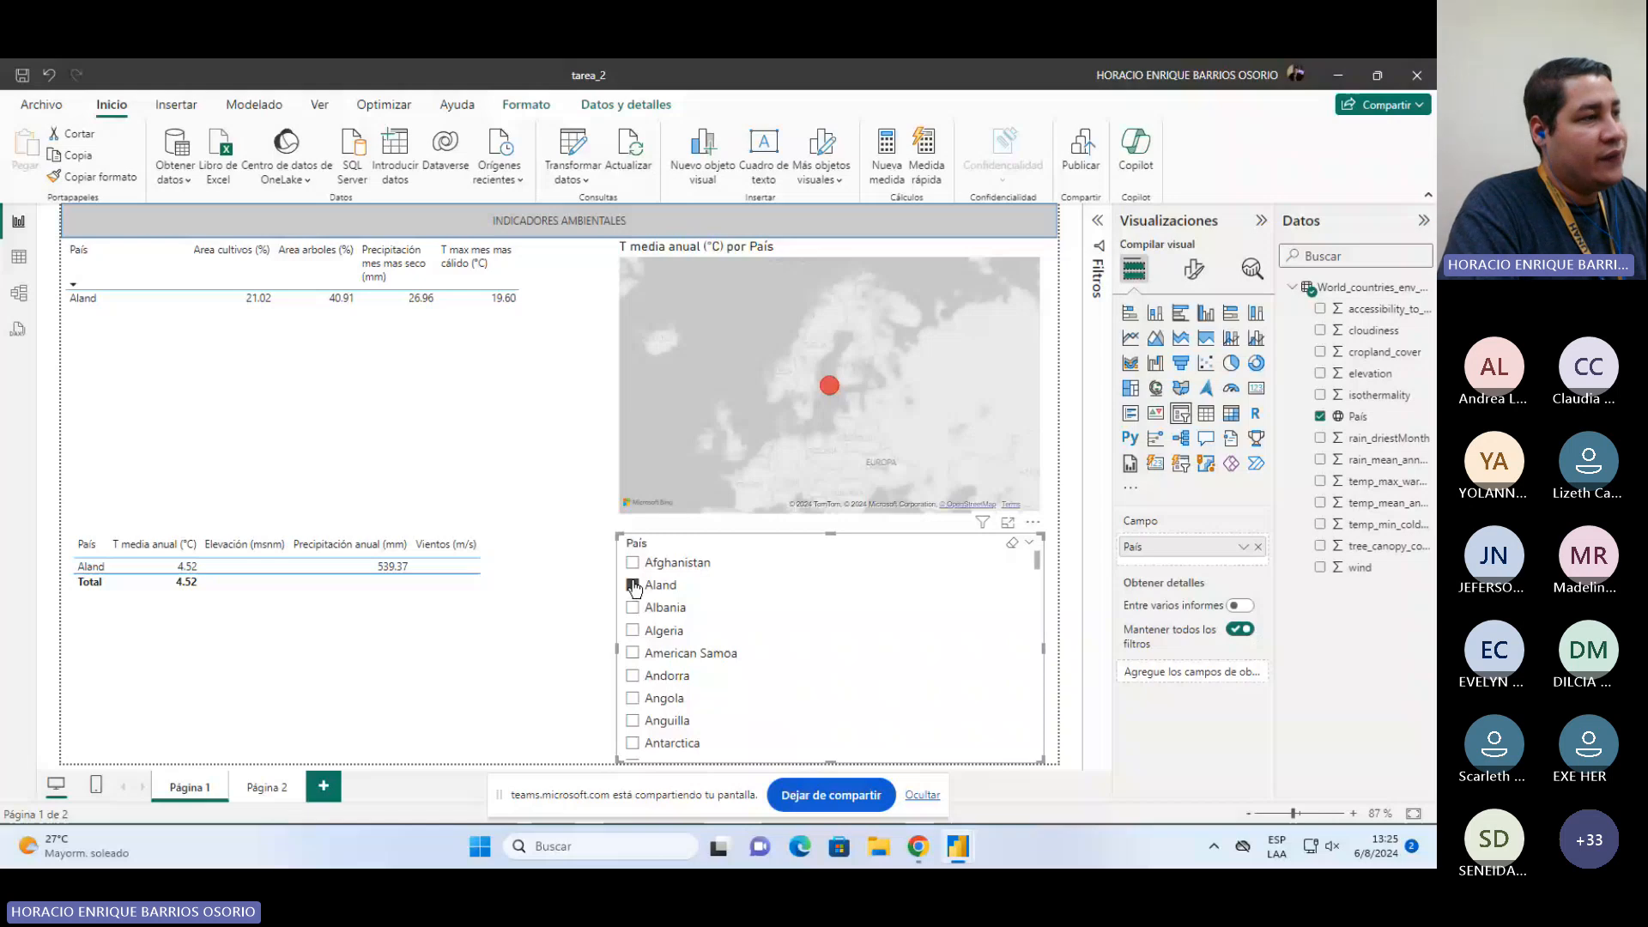
click(633, 586)
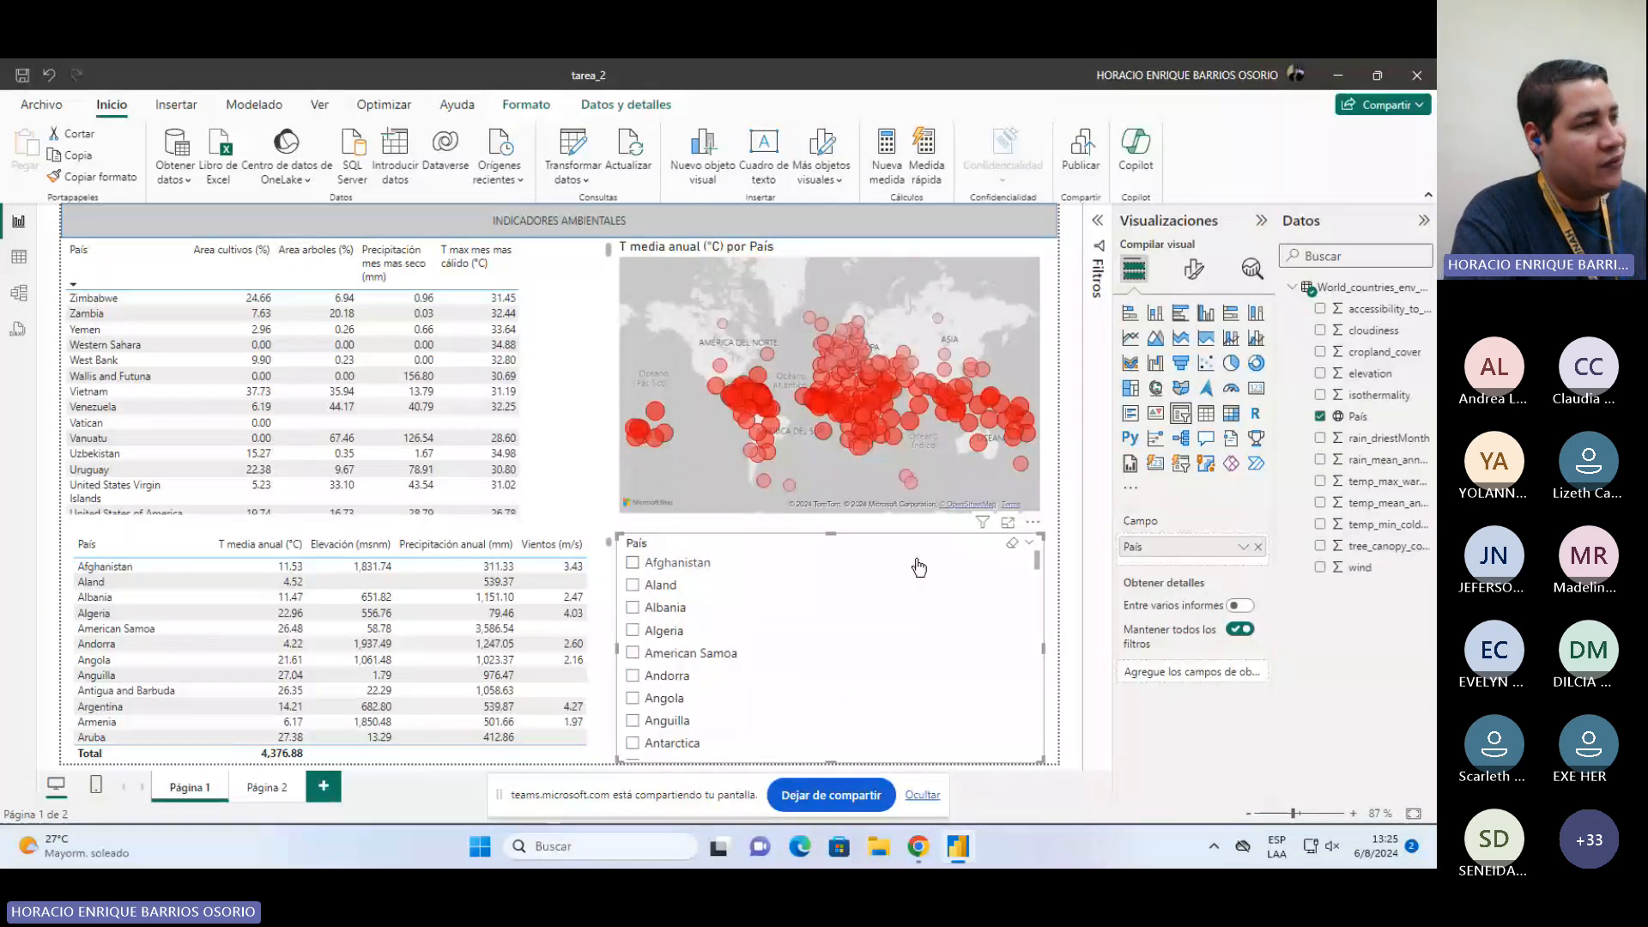
scroll(901, 623, down, 4)
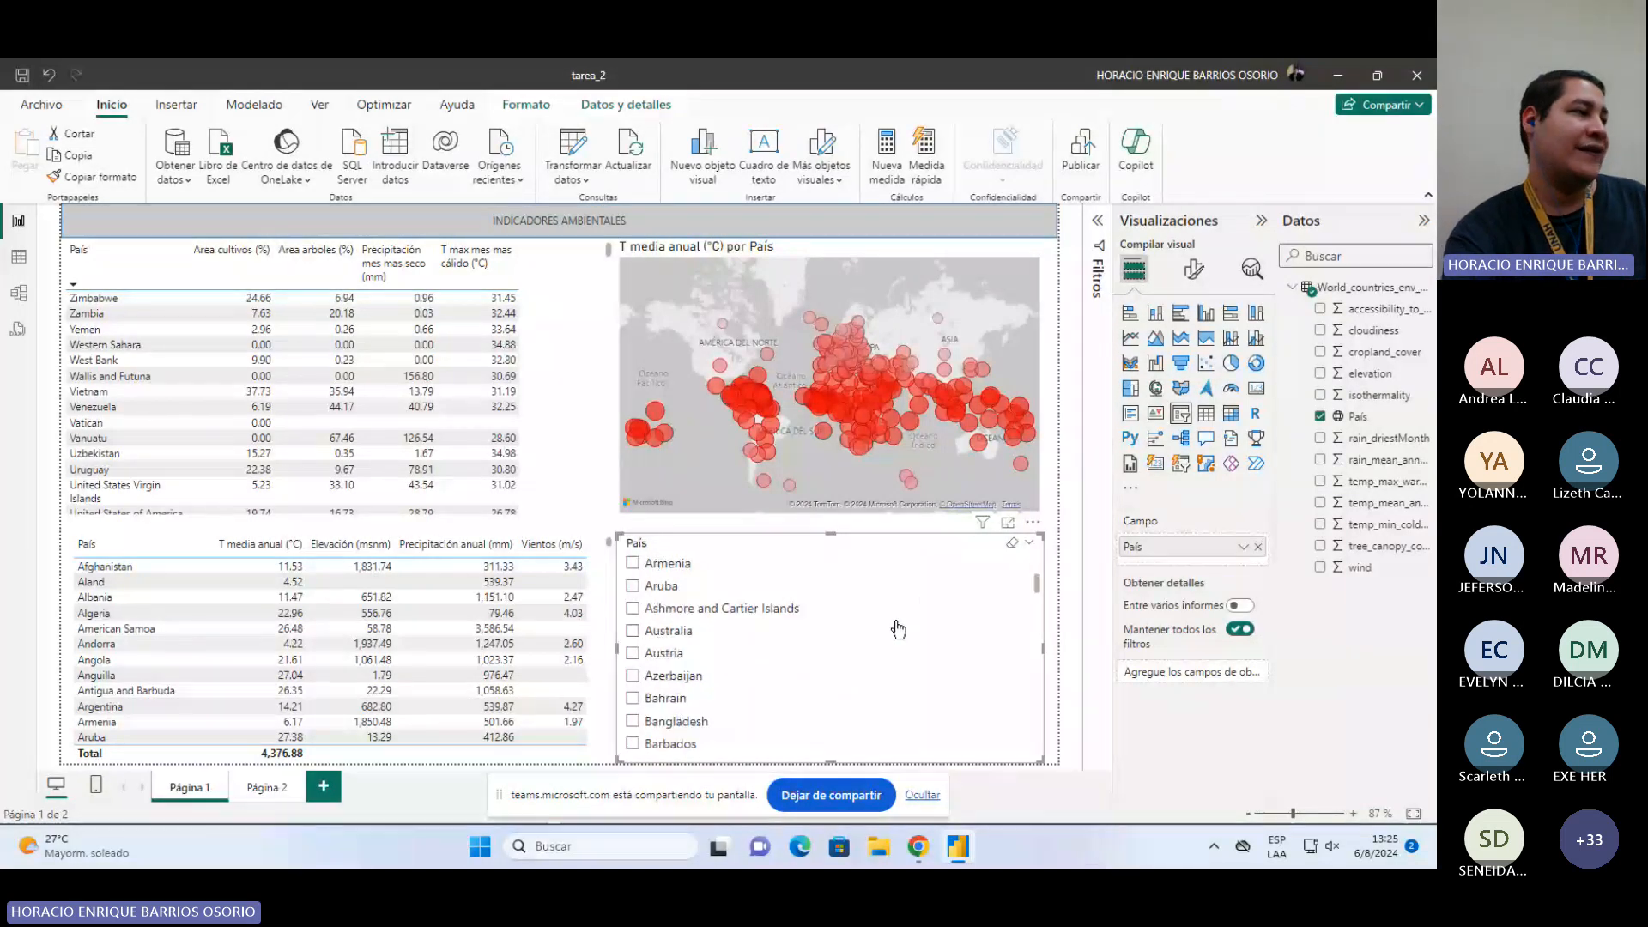
scroll(894, 626, down, 6)
scroll(899, 629, up, 10)
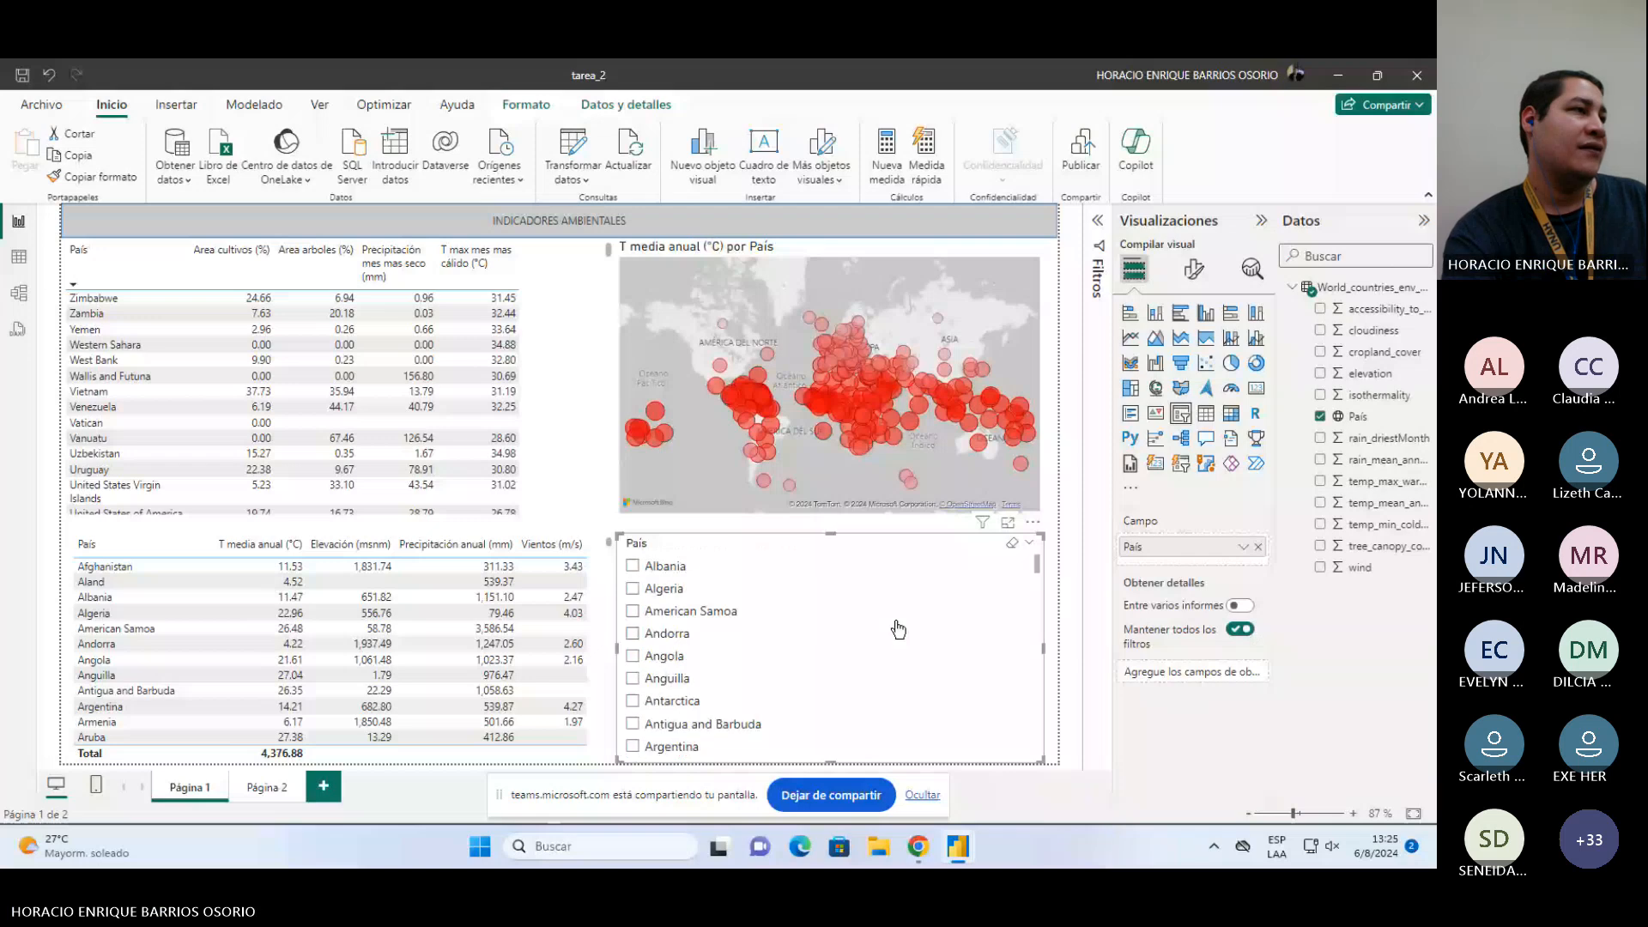
scroll(897, 627, up, 1)
Step: Set the country slicer's style to Mosaico in its slicer settings
click(1195, 269)
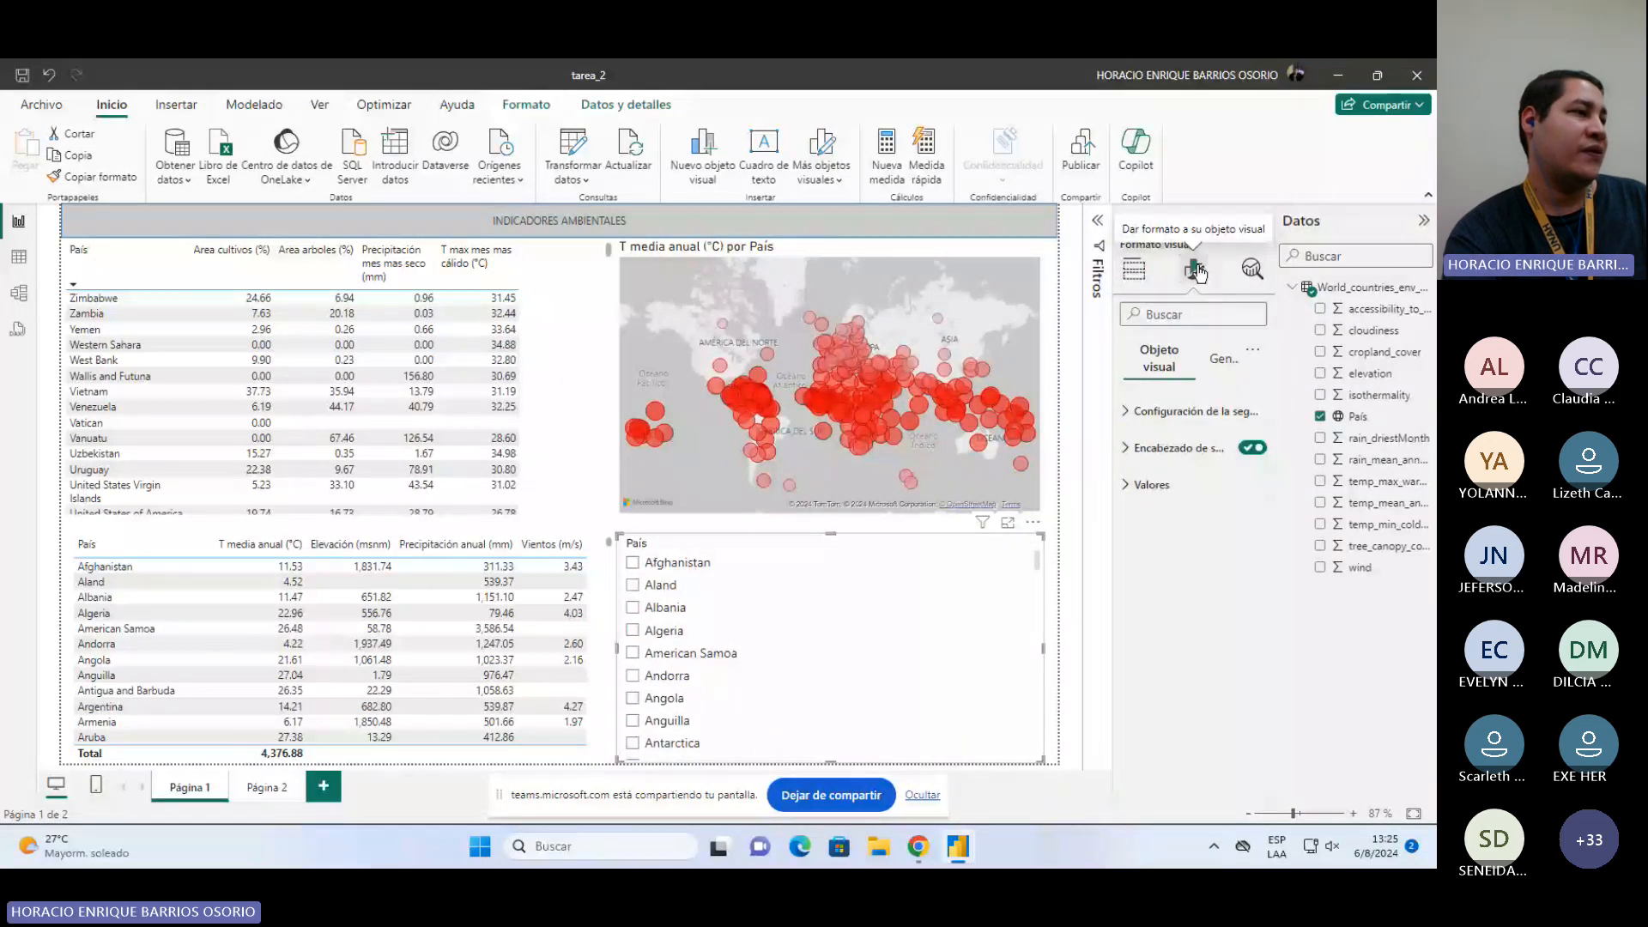
click(1140, 412)
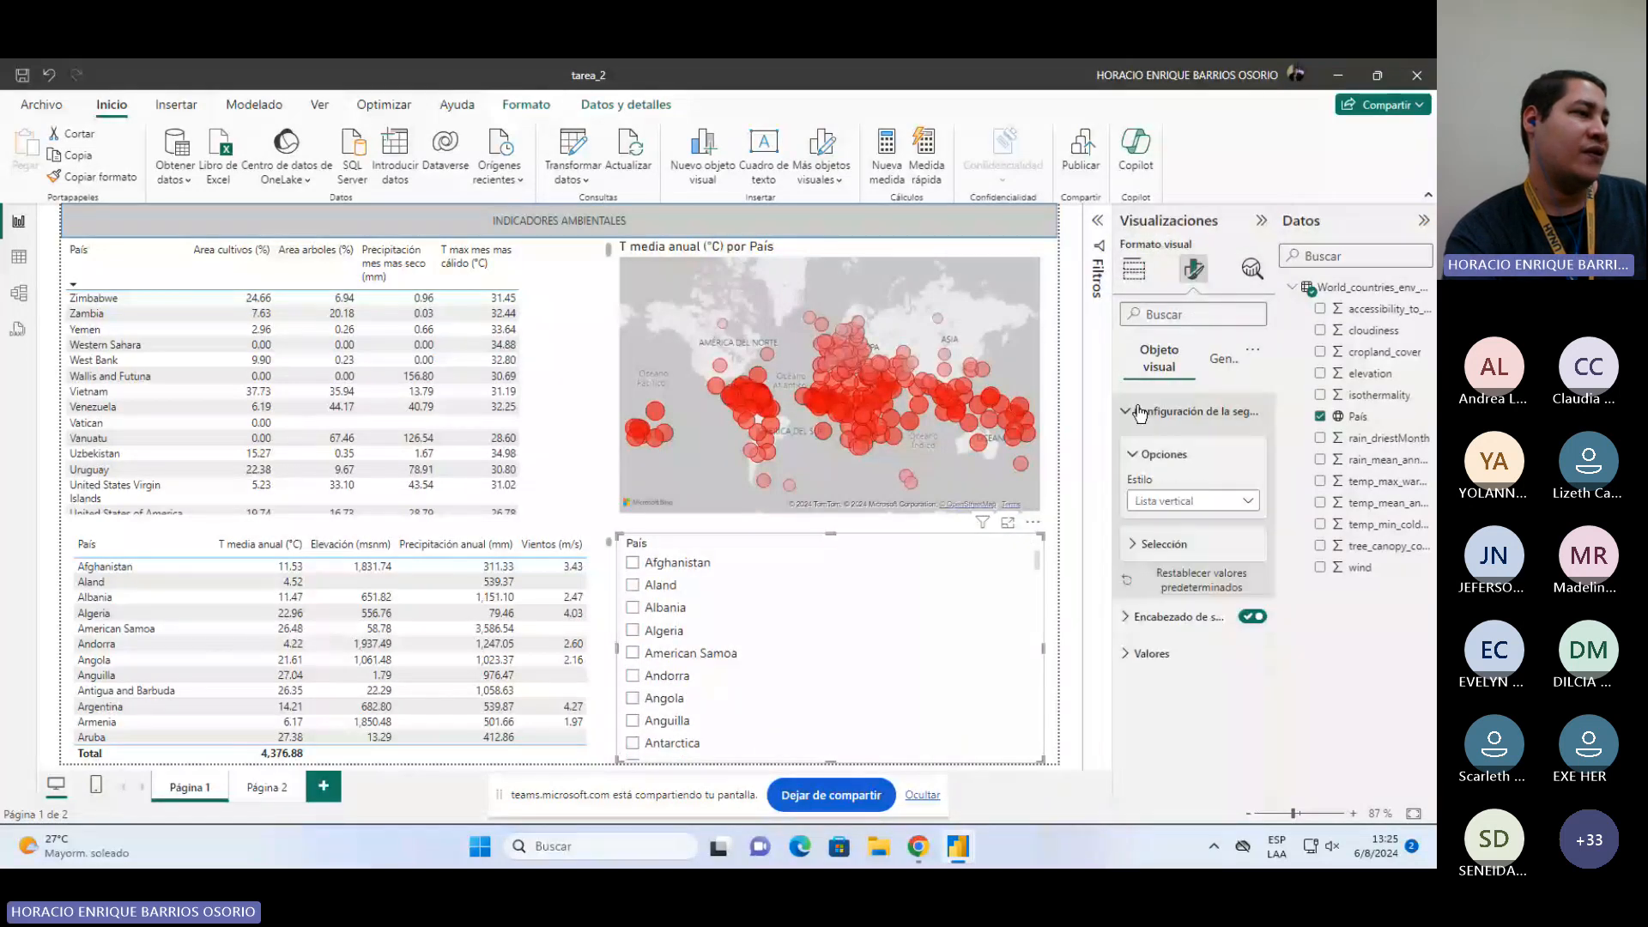
click(1176, 504)
click(1159, 544)
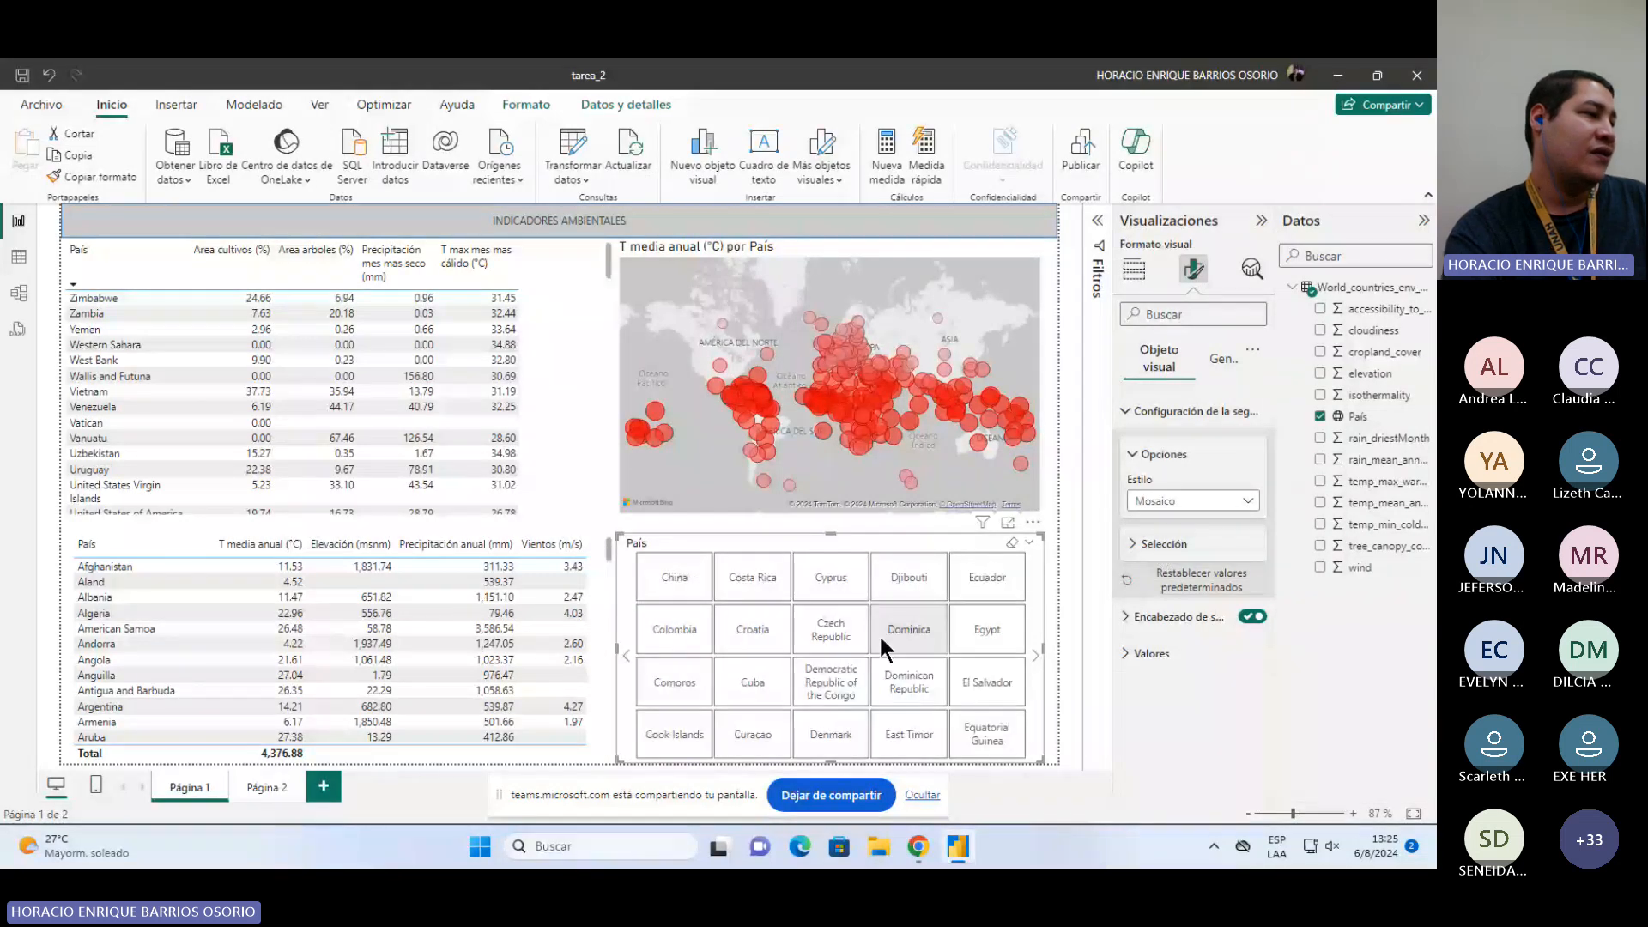
scroll(879, 635, down, 4)
scroll(879, 636, down, 3)
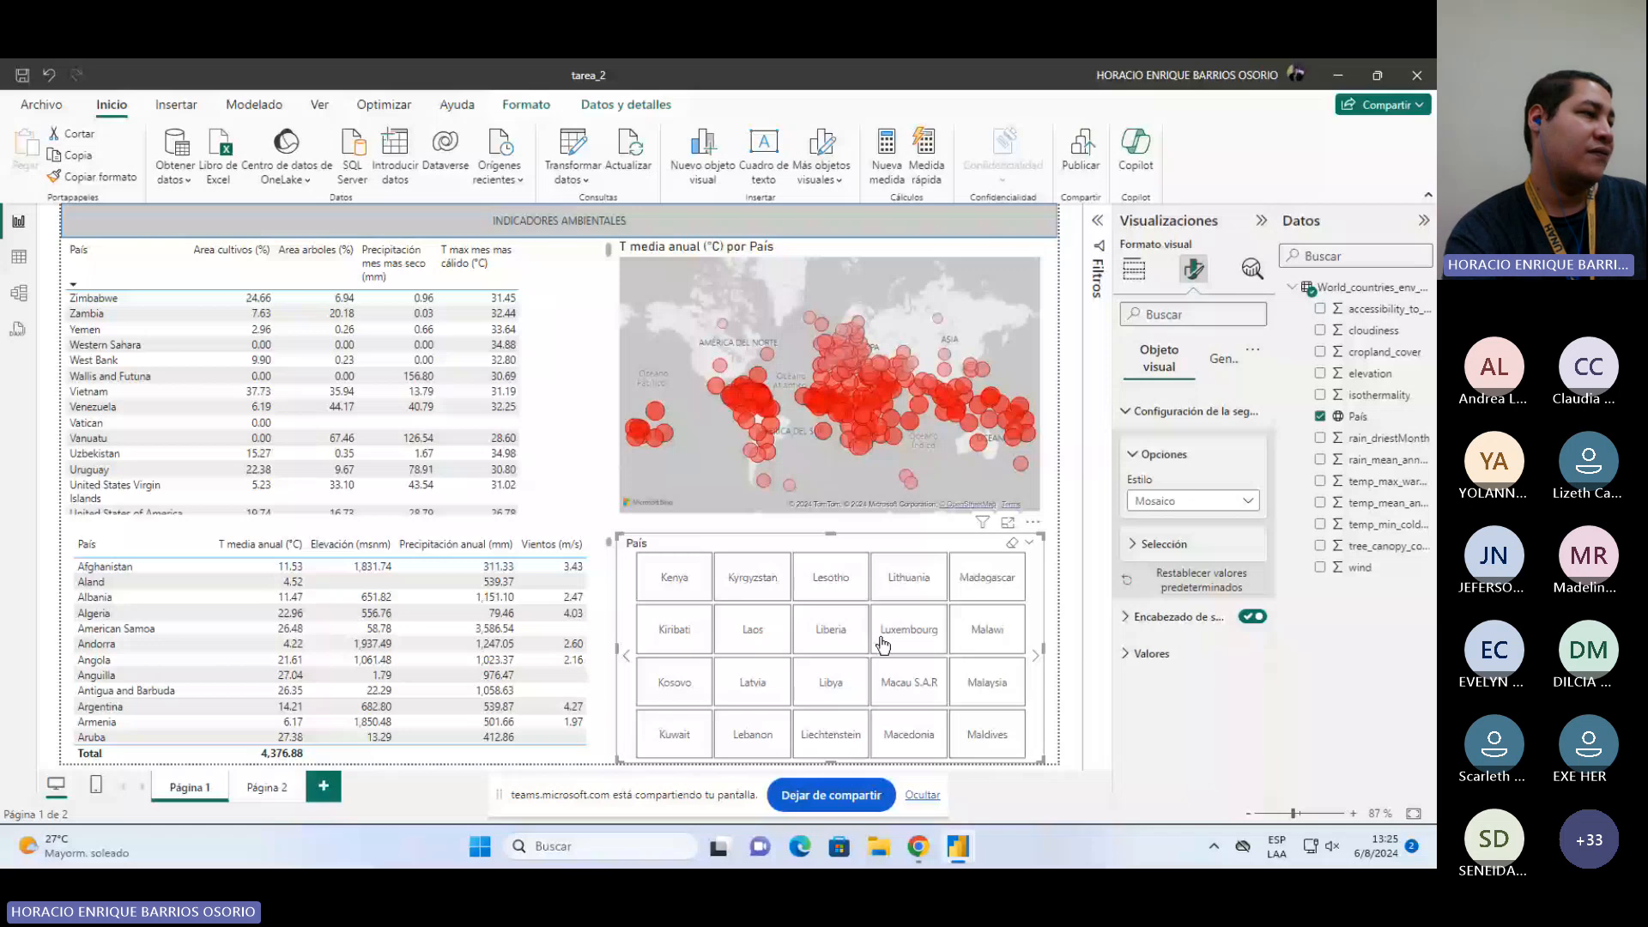
scroll(883, 644, up, 7)
click(1194, 501)
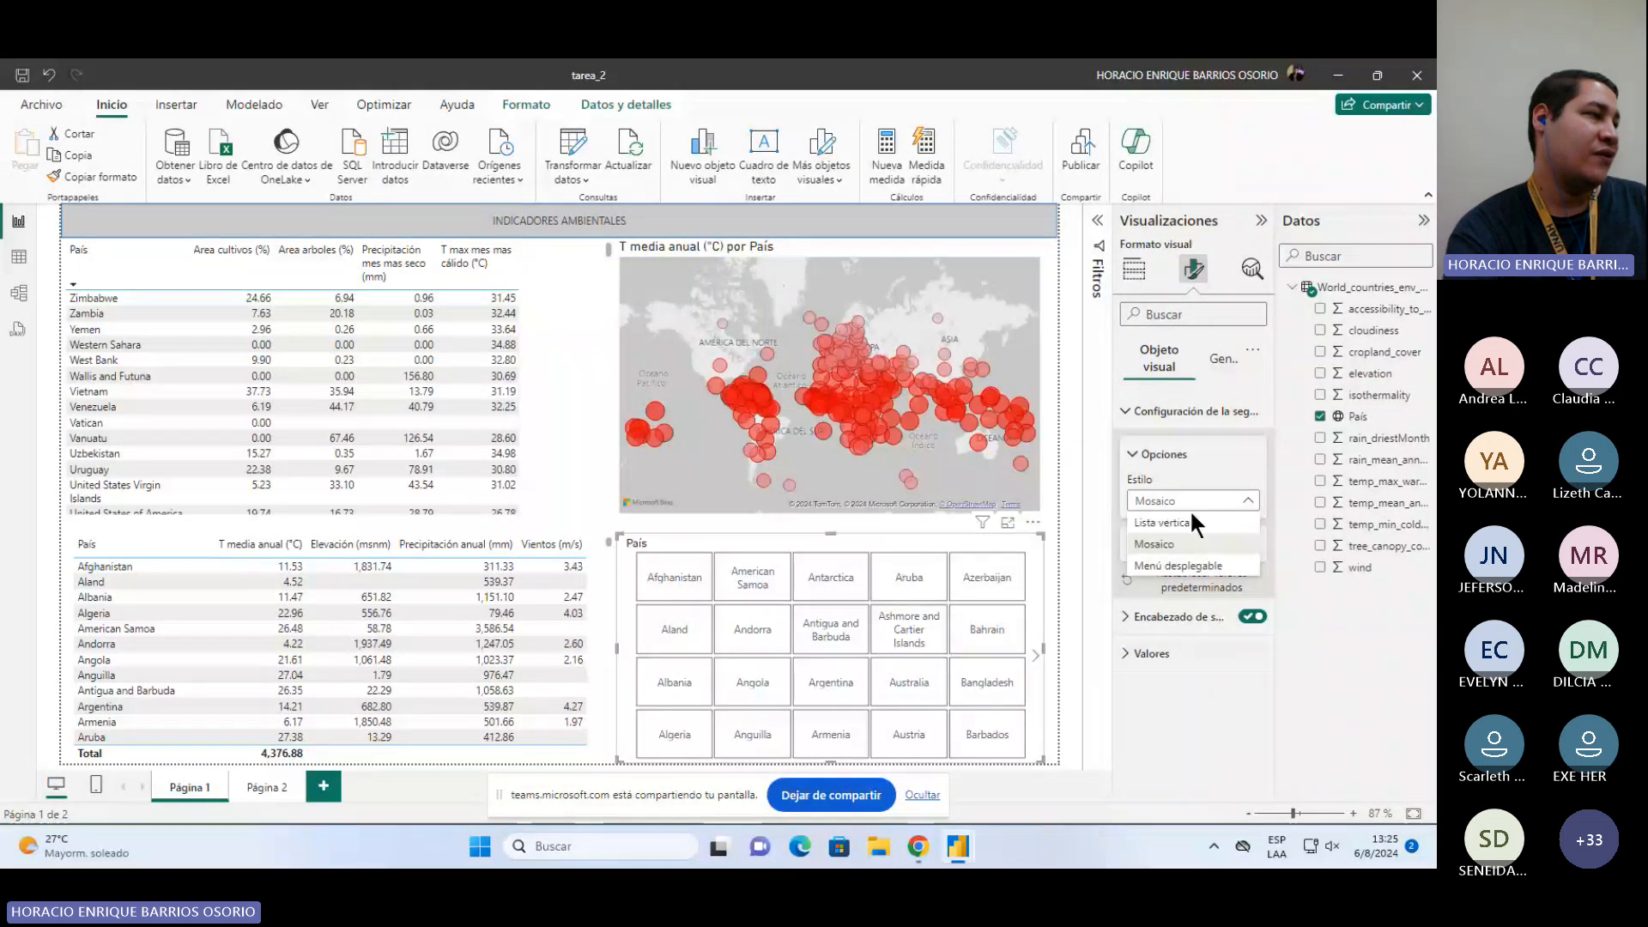
click(1190, 566)
click(1193, 500)
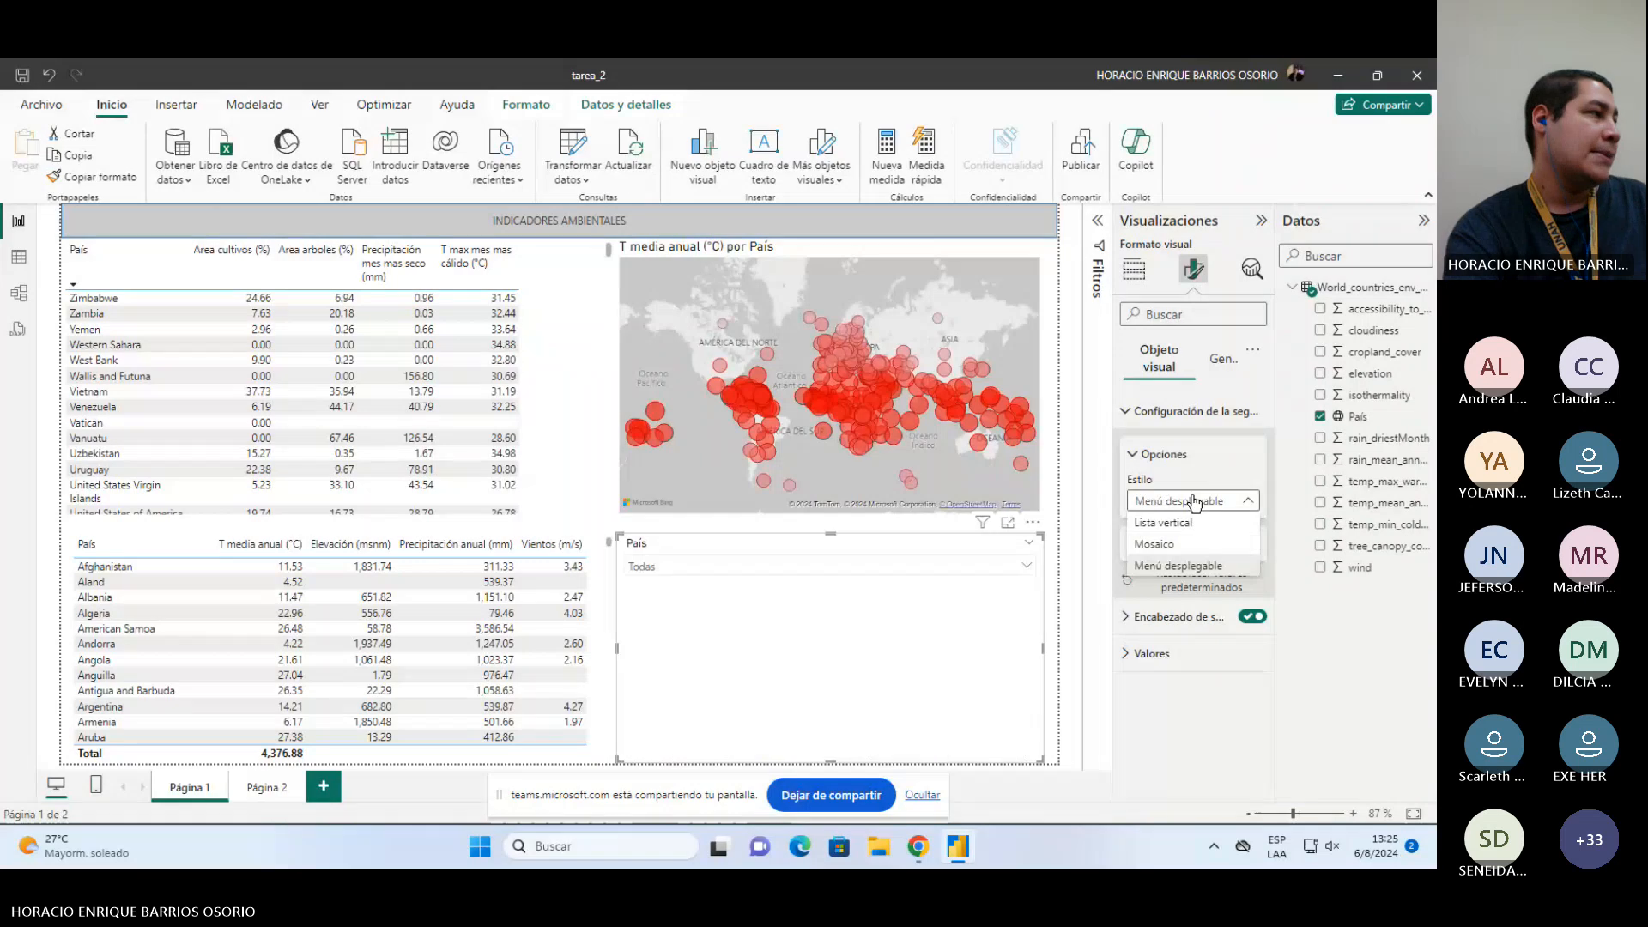
click(1154, 545)
click(1044, 504)
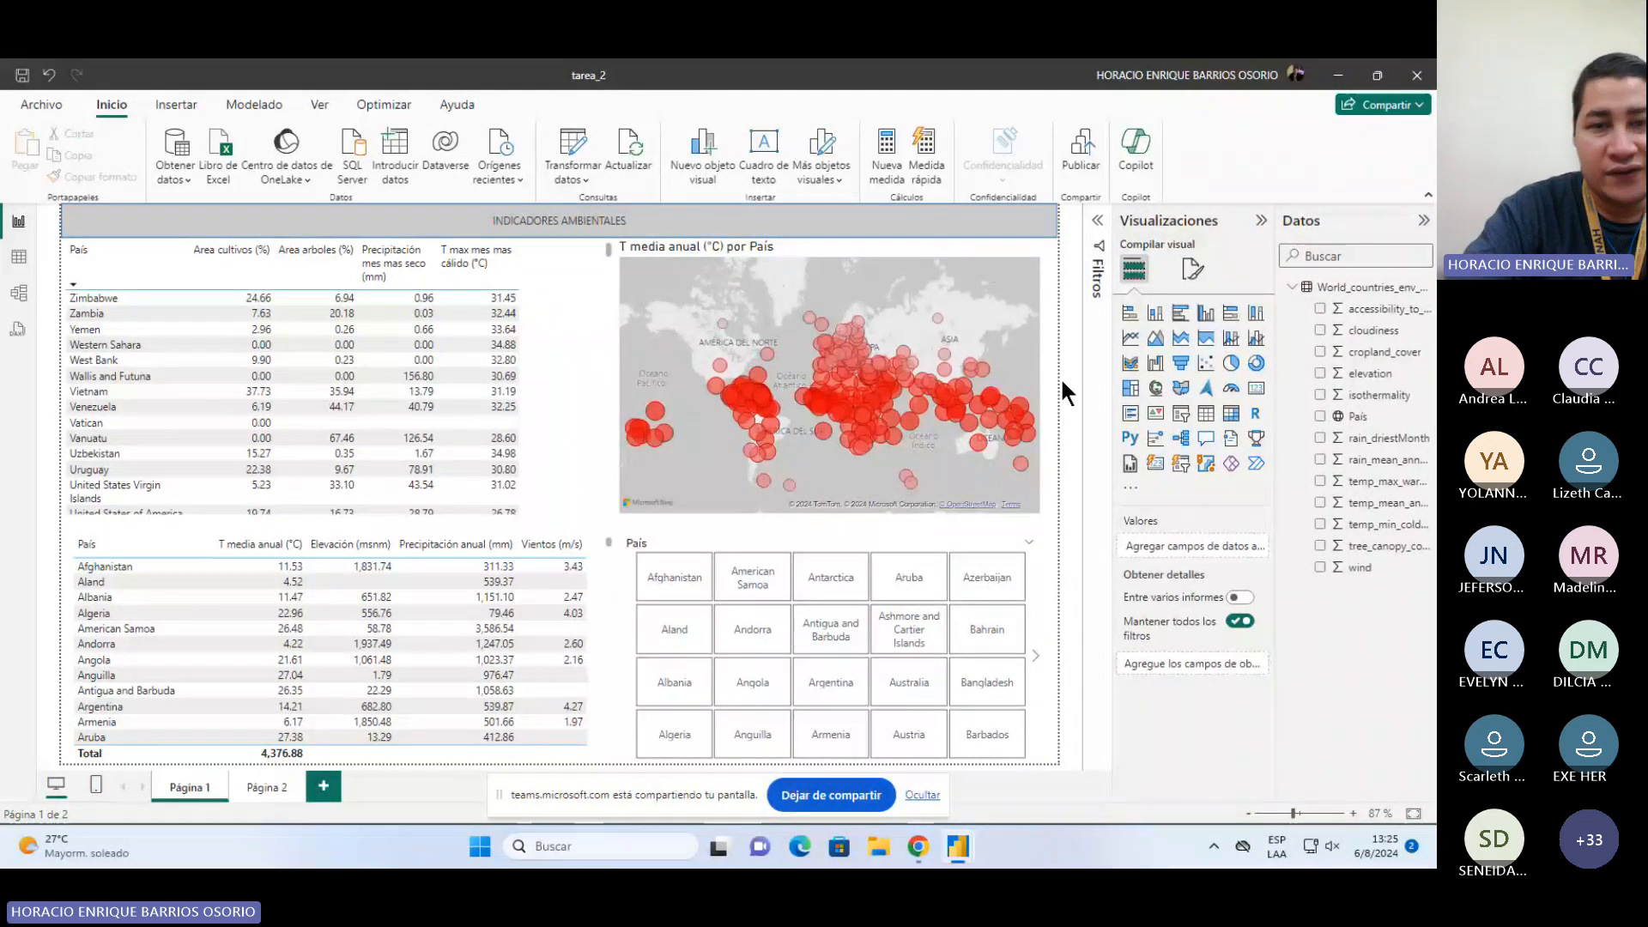
Step: Change the report title shape's text to INDICADORES AMBIENTALES MUNDIALES
click(878, 226)
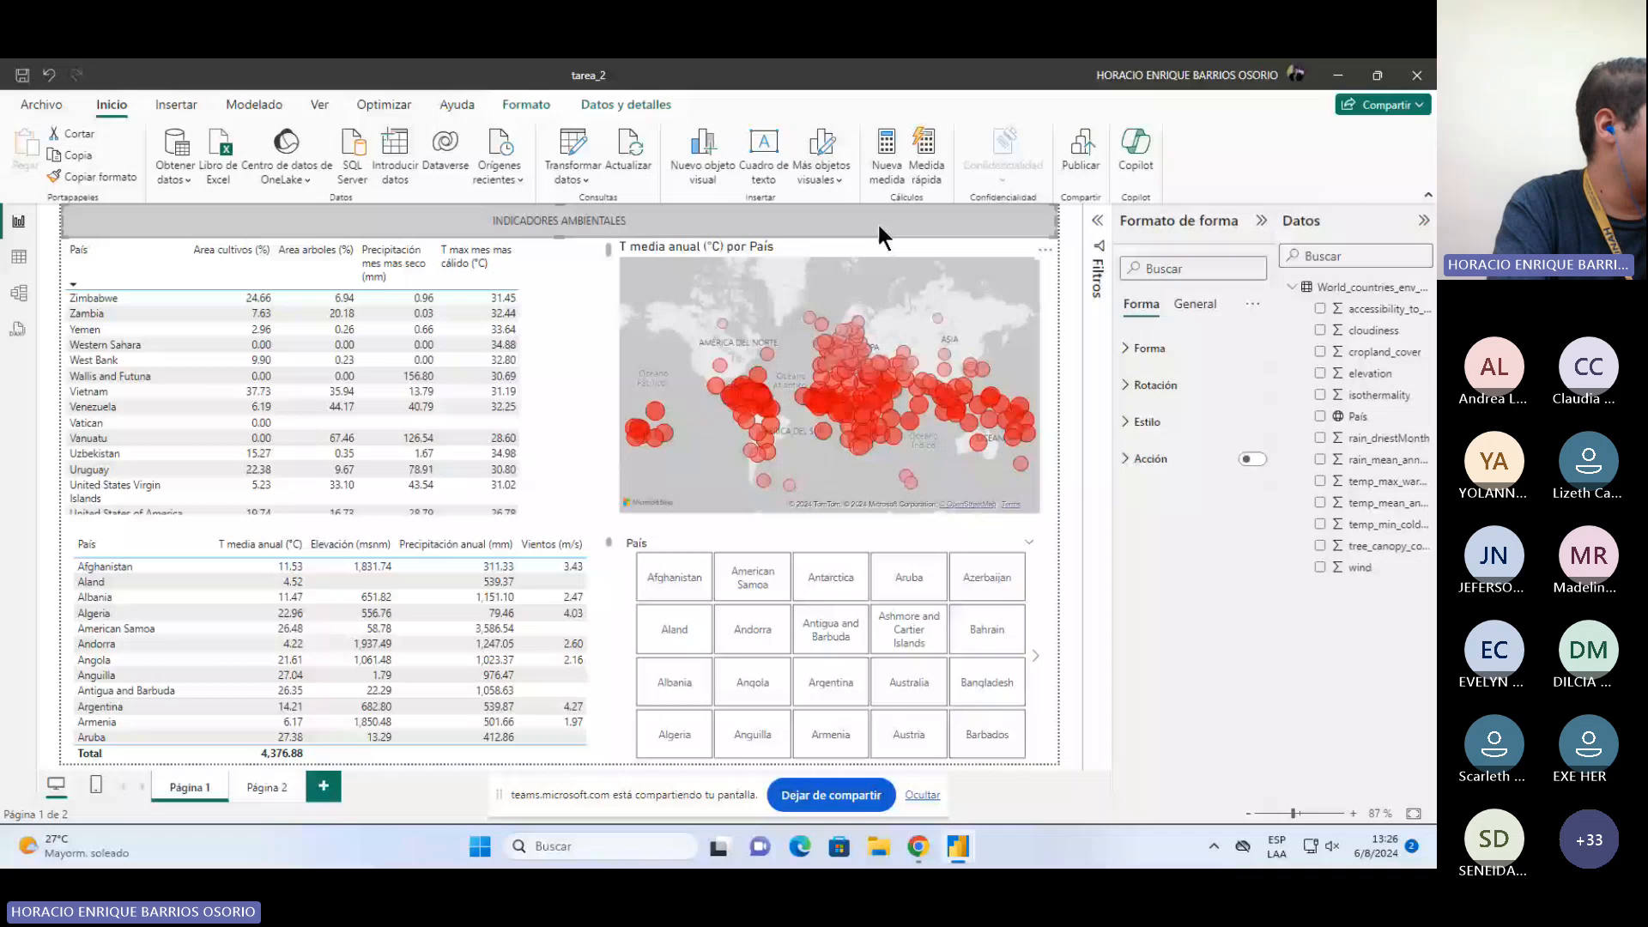
click(176, 104)
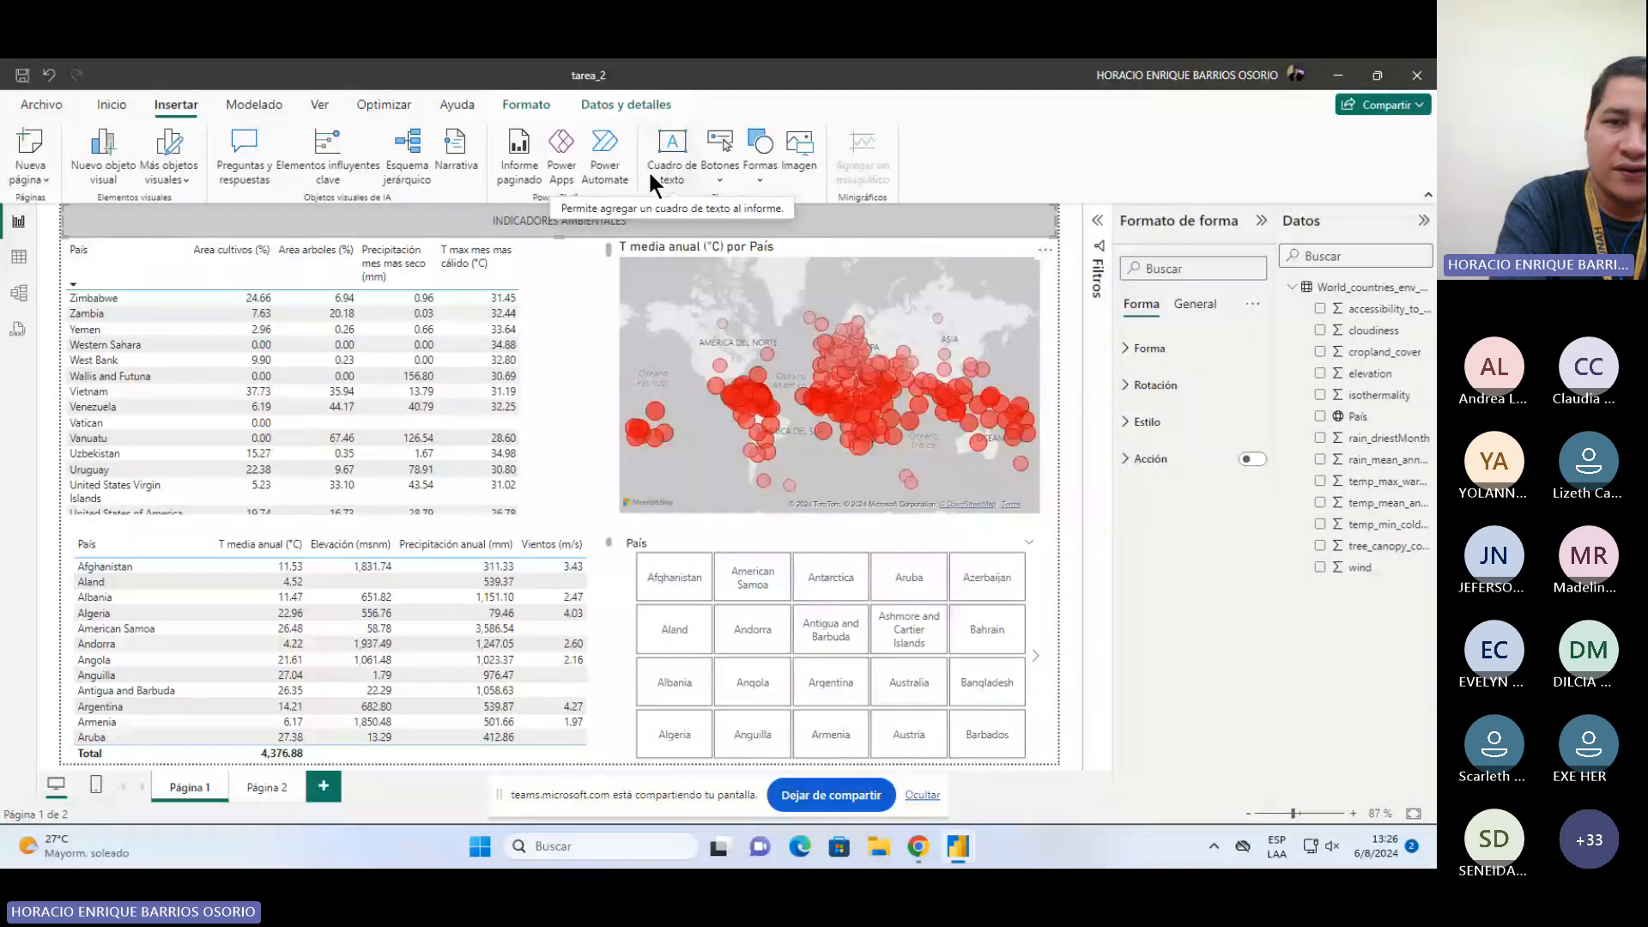
click(750, 179)
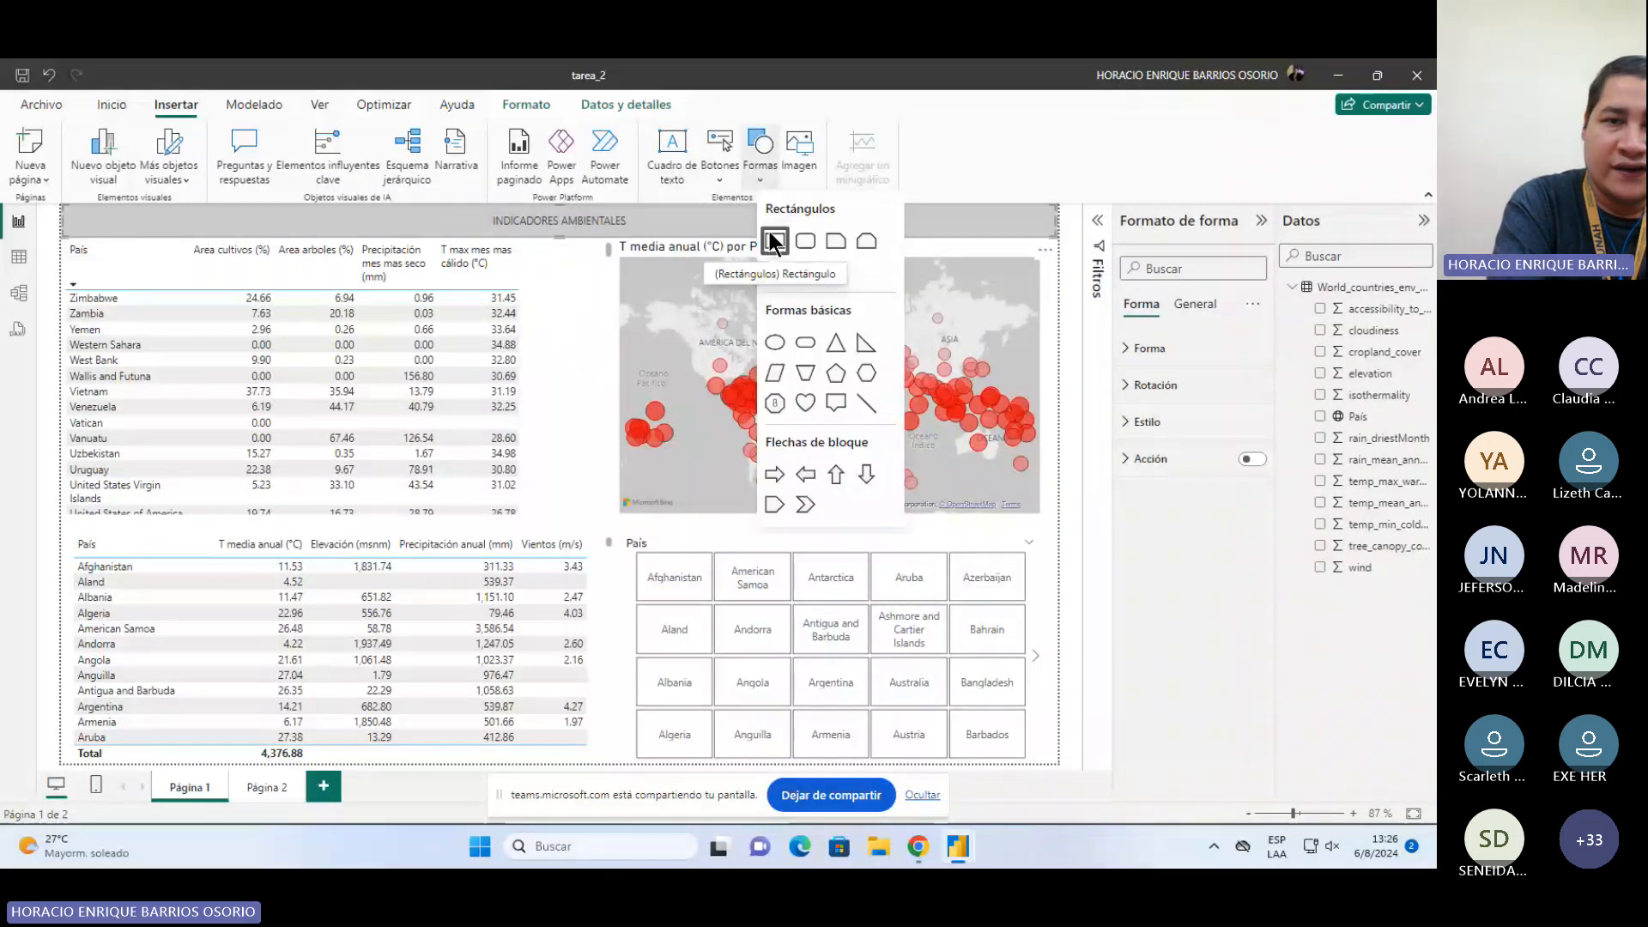
click(996, 268)
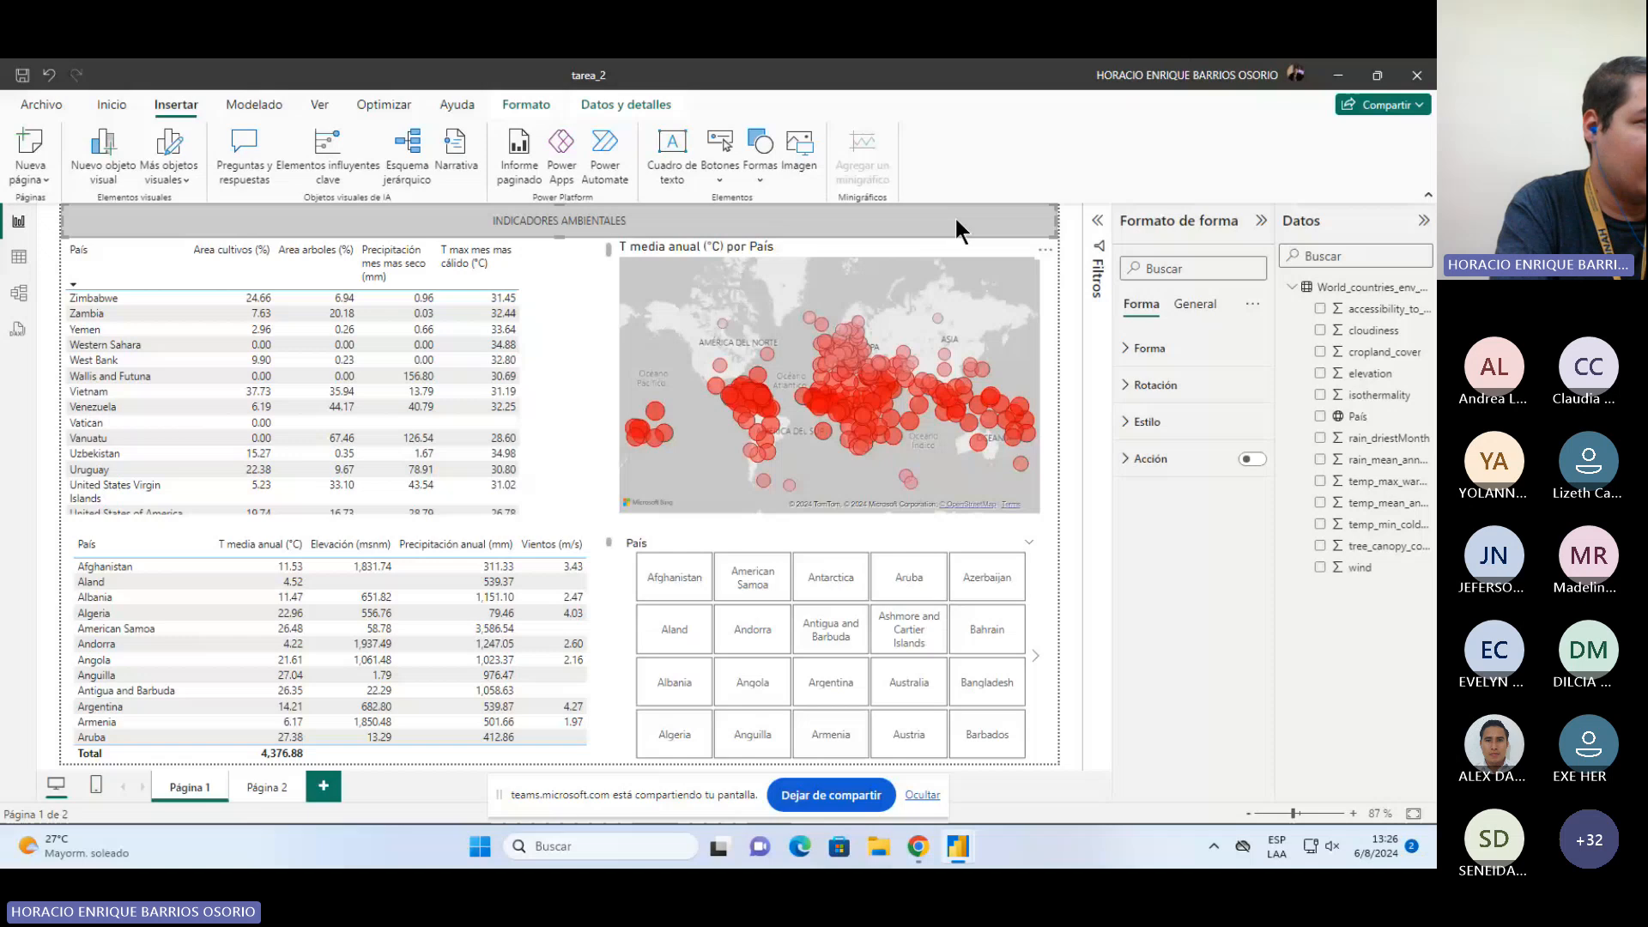
click(1142, 422)
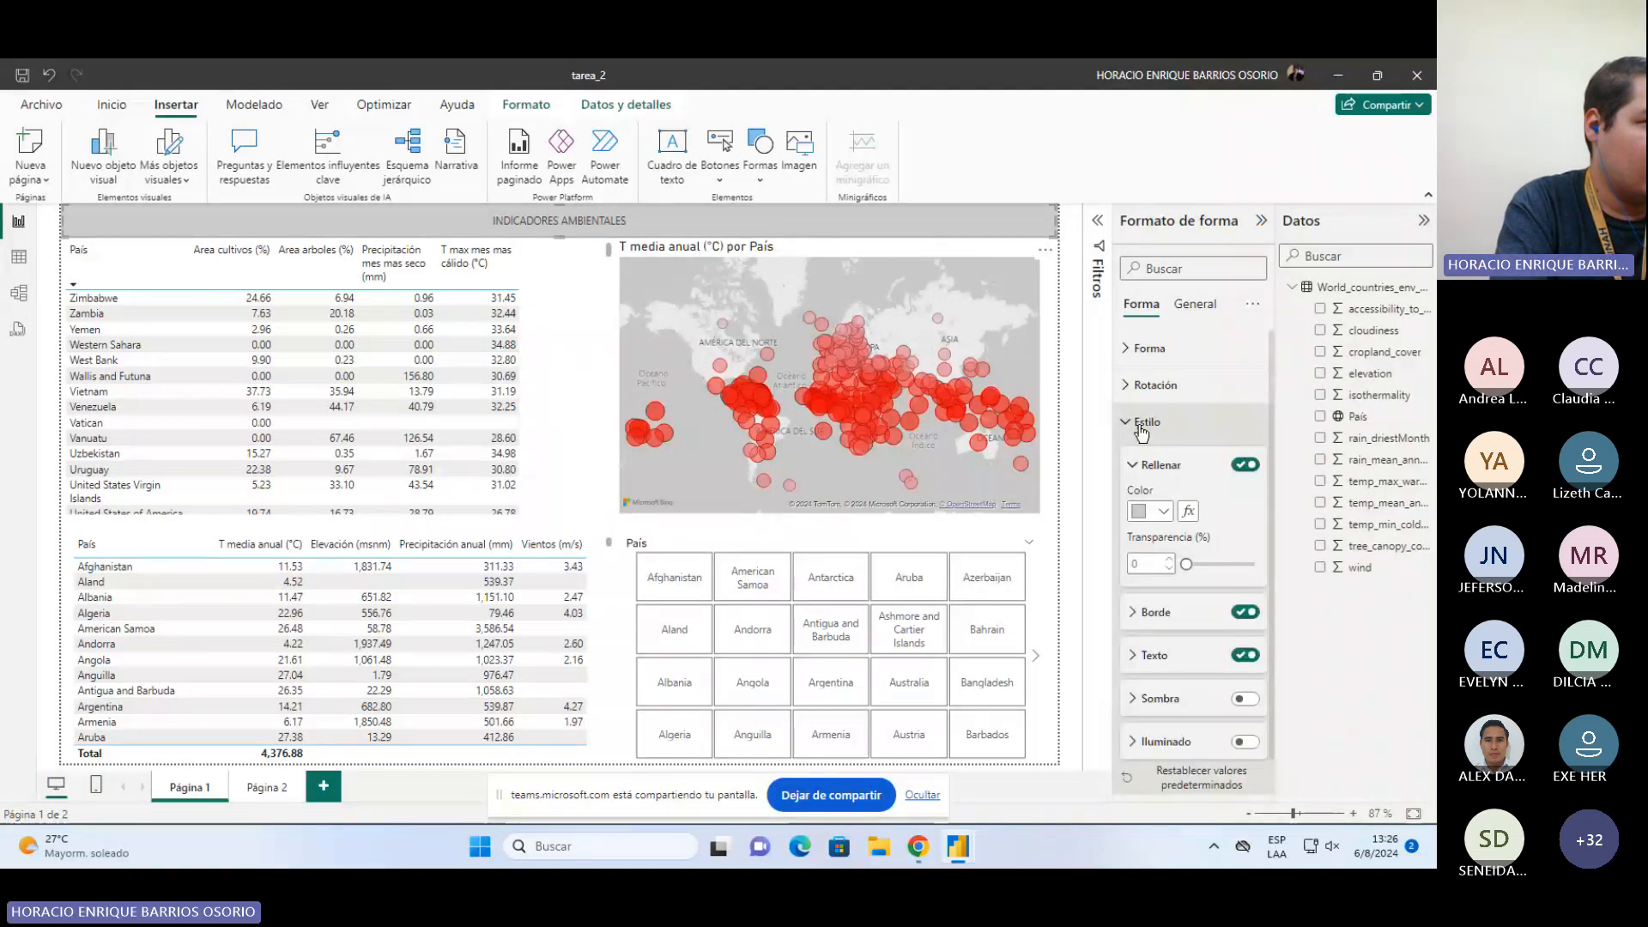
click(1155, 656)
scroll(1258, 619, down, 2)
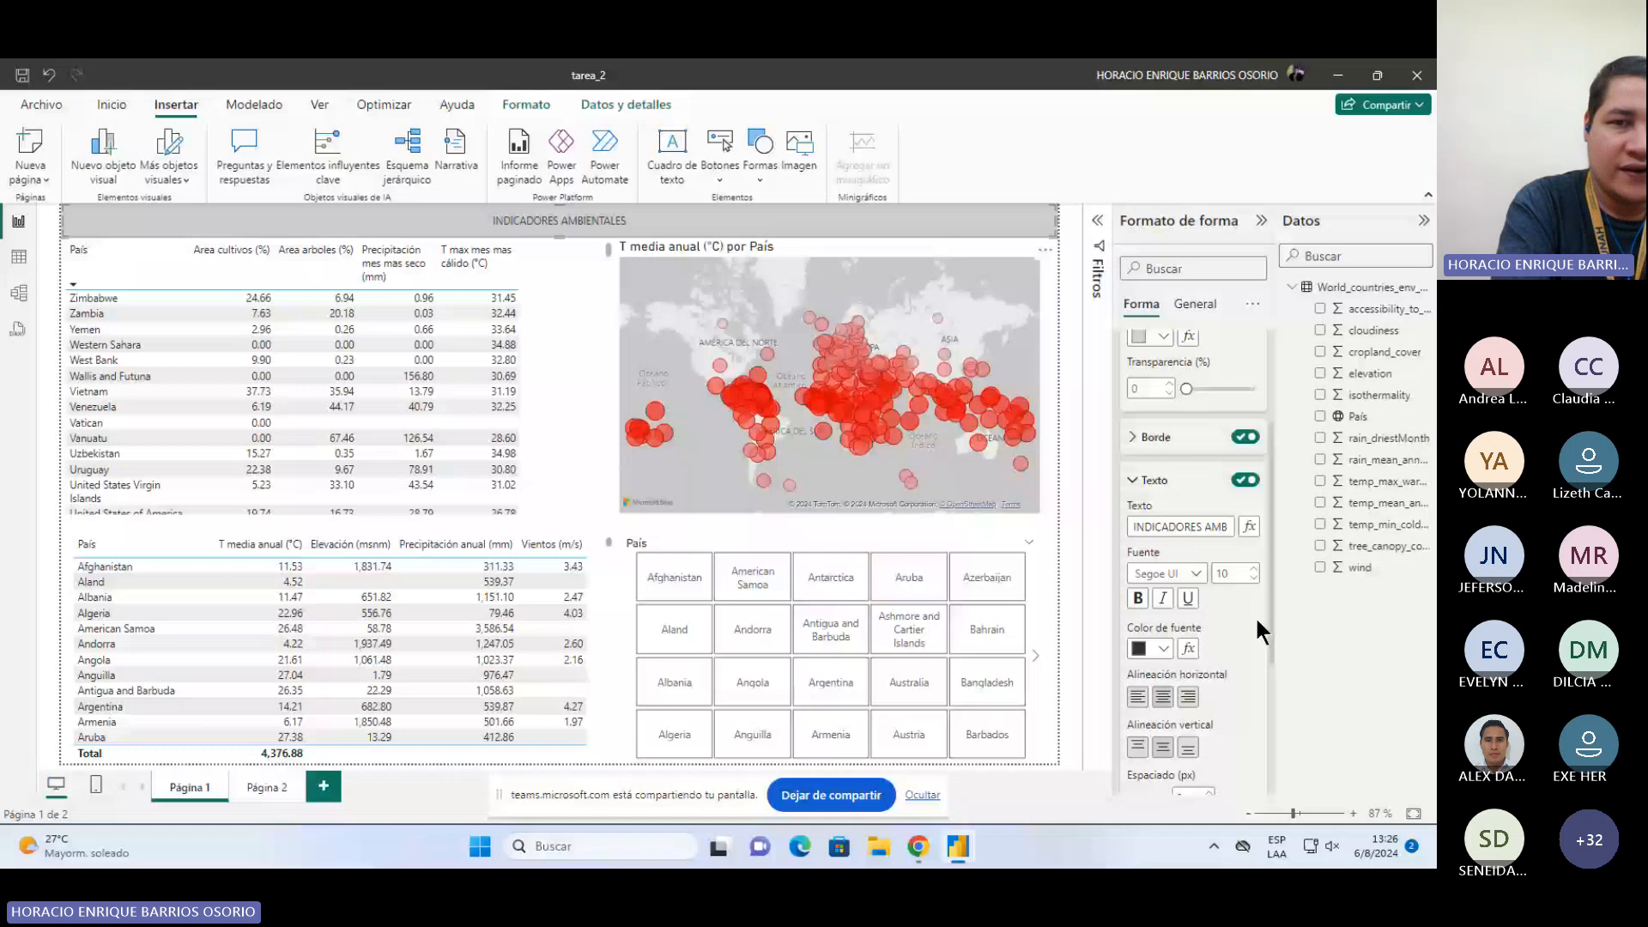
scroll(1255, 616, down, 1)
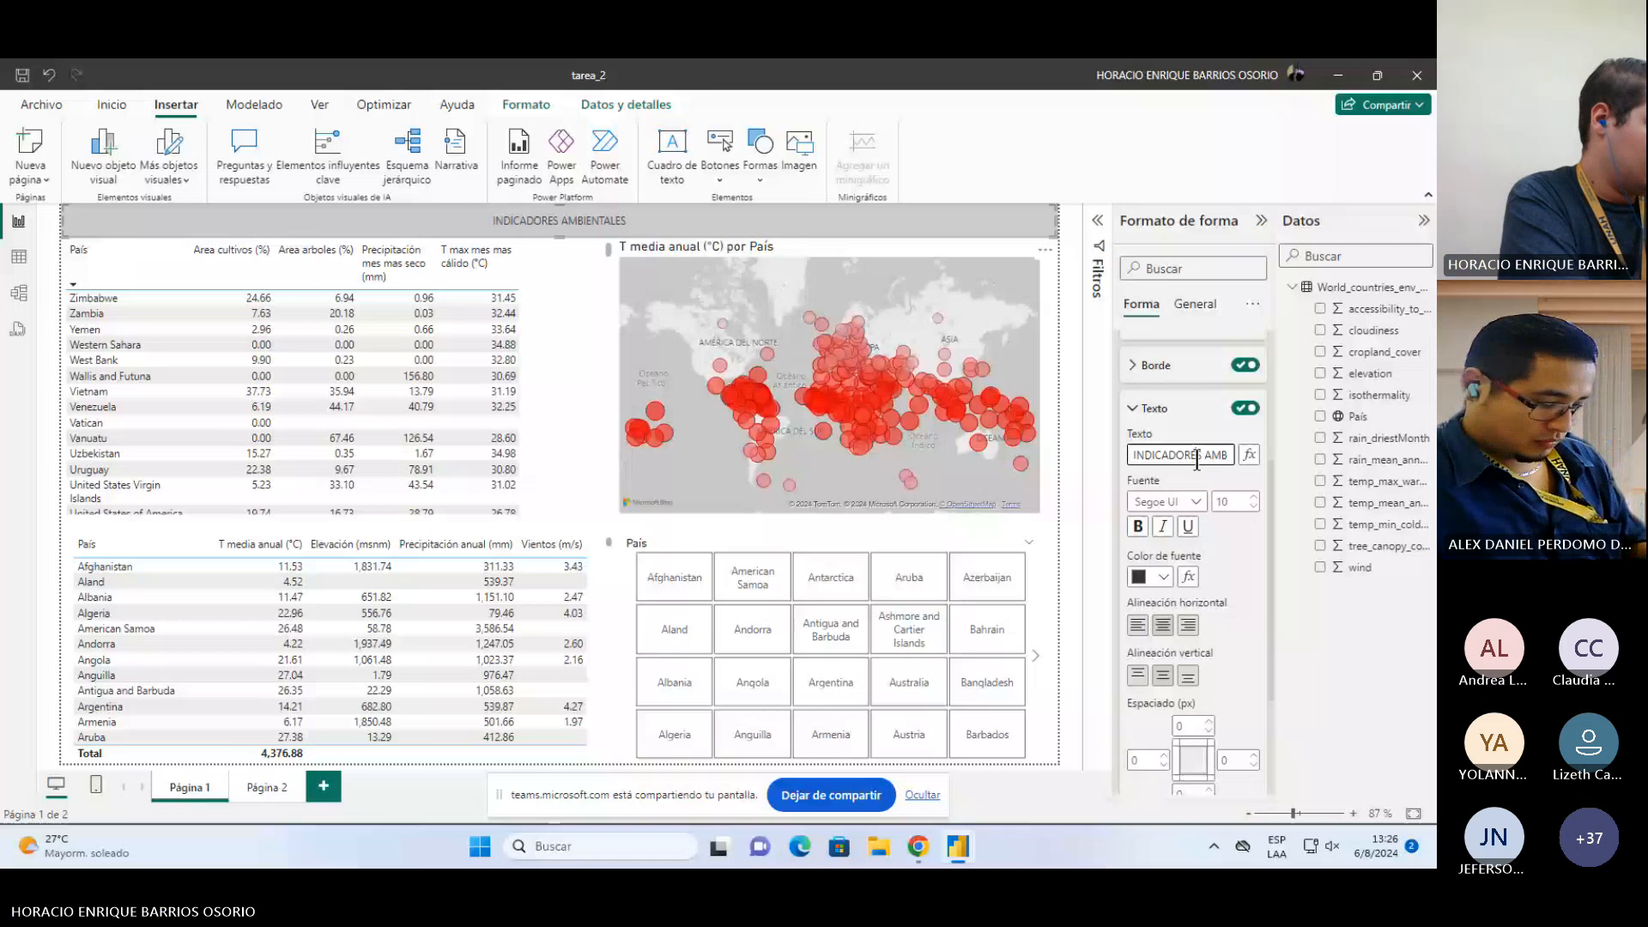
text(MUNDIA)
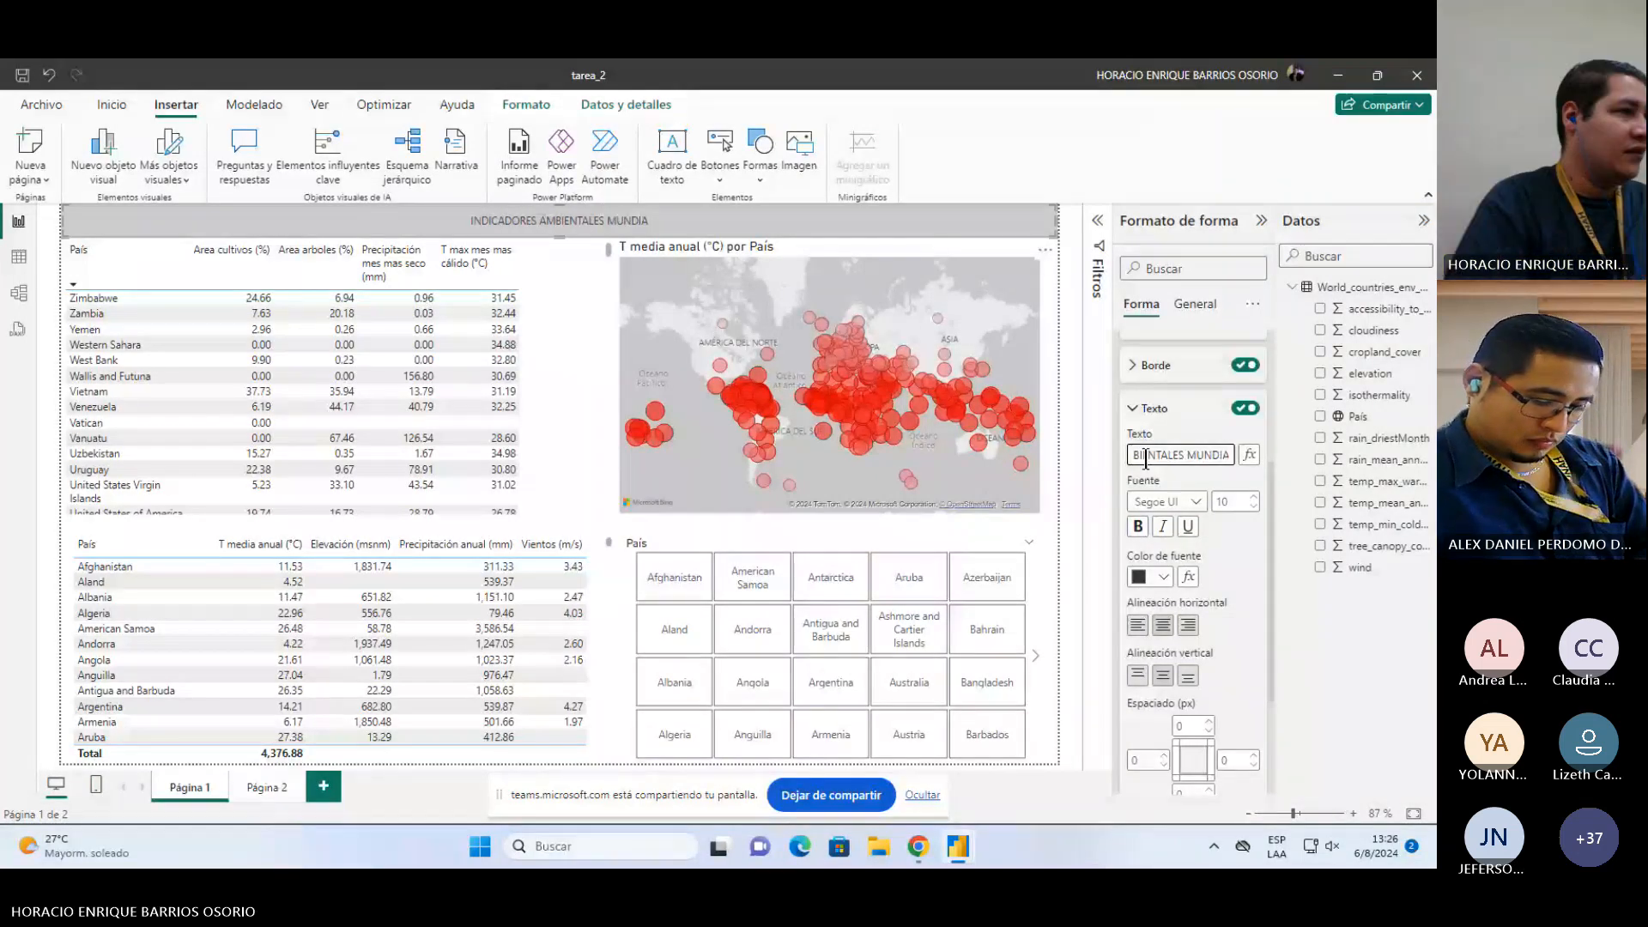
text(LES)
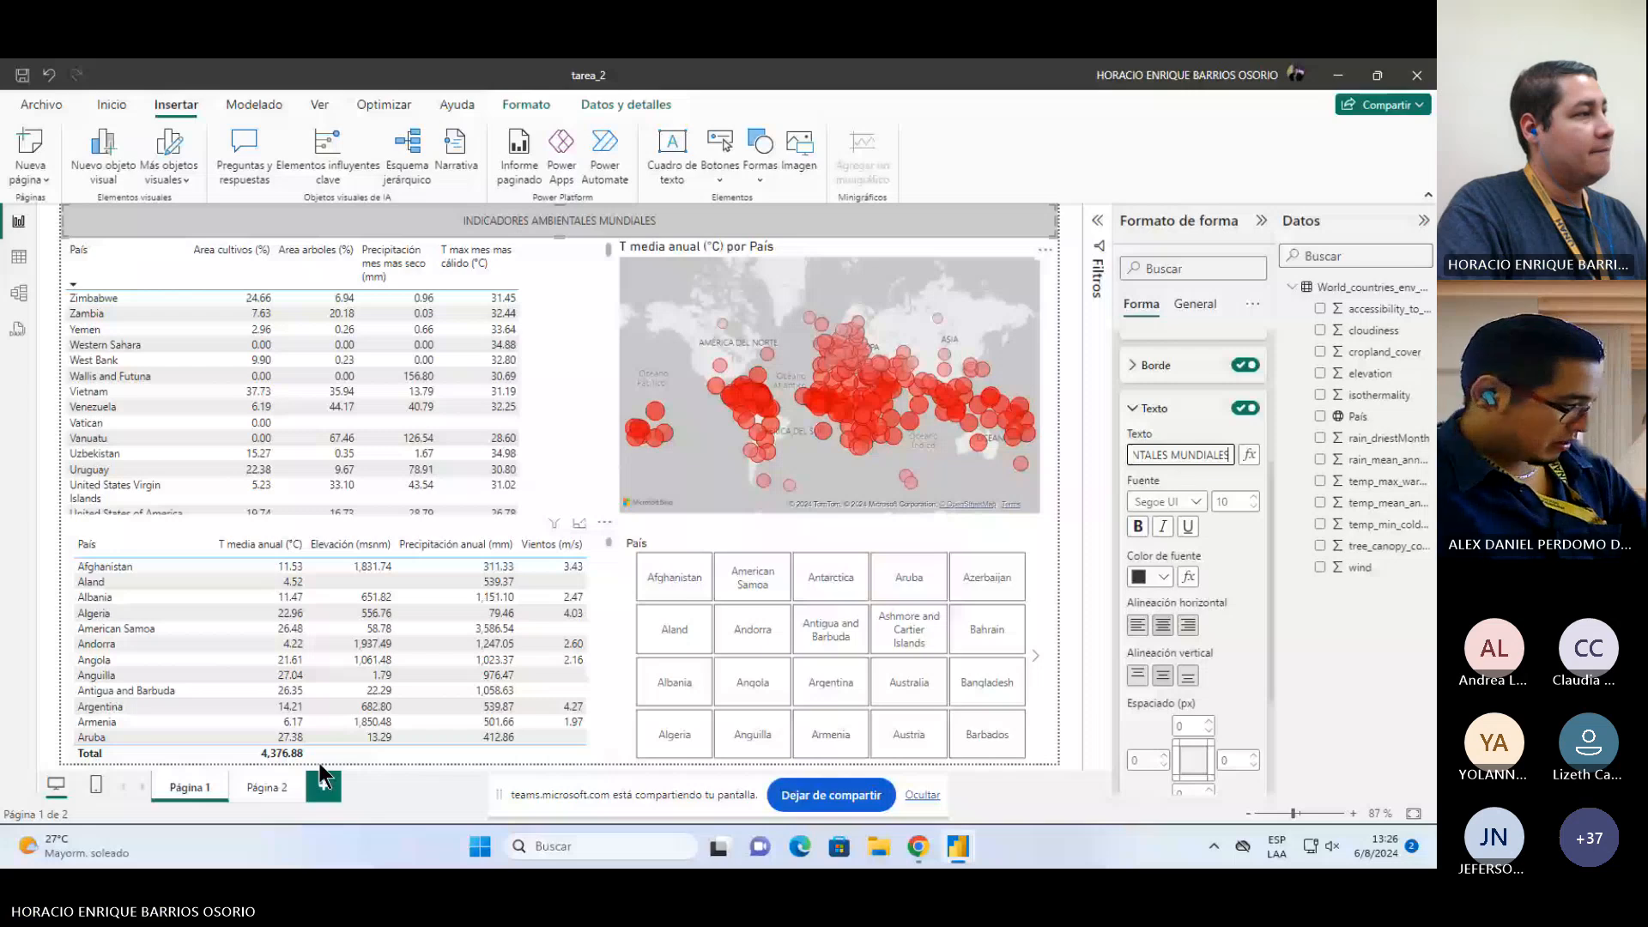
Step: On Página 2, move the country slicer and enlarge the Elevación (msnm) por País map in the upper right area
click(262, 787)
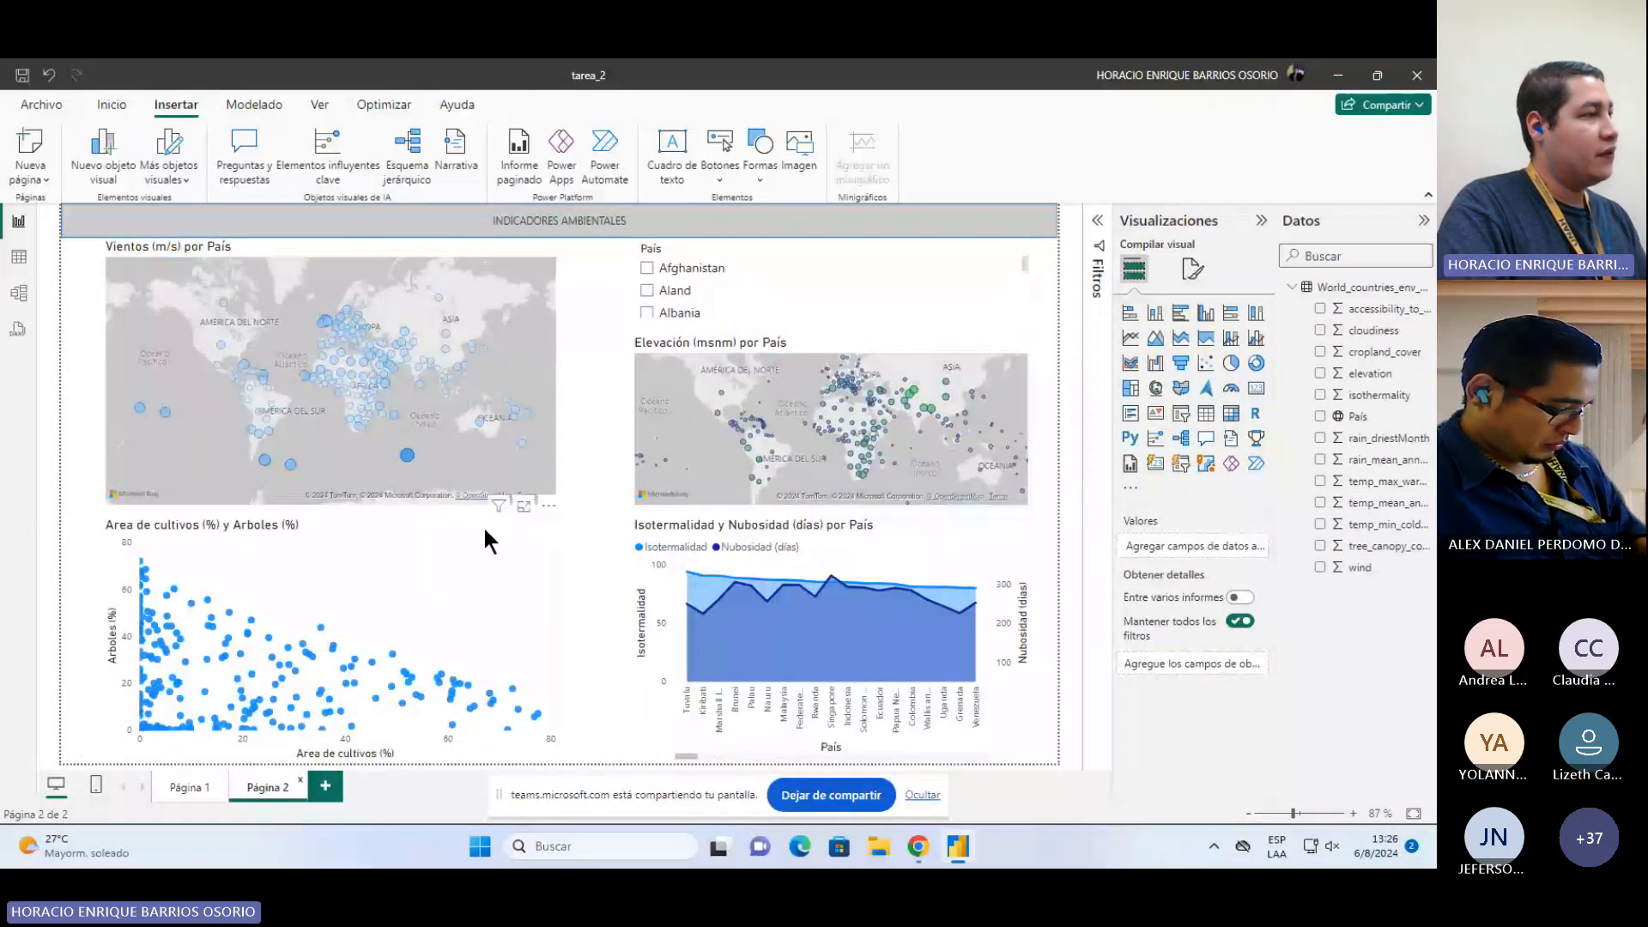
click(976, 533)
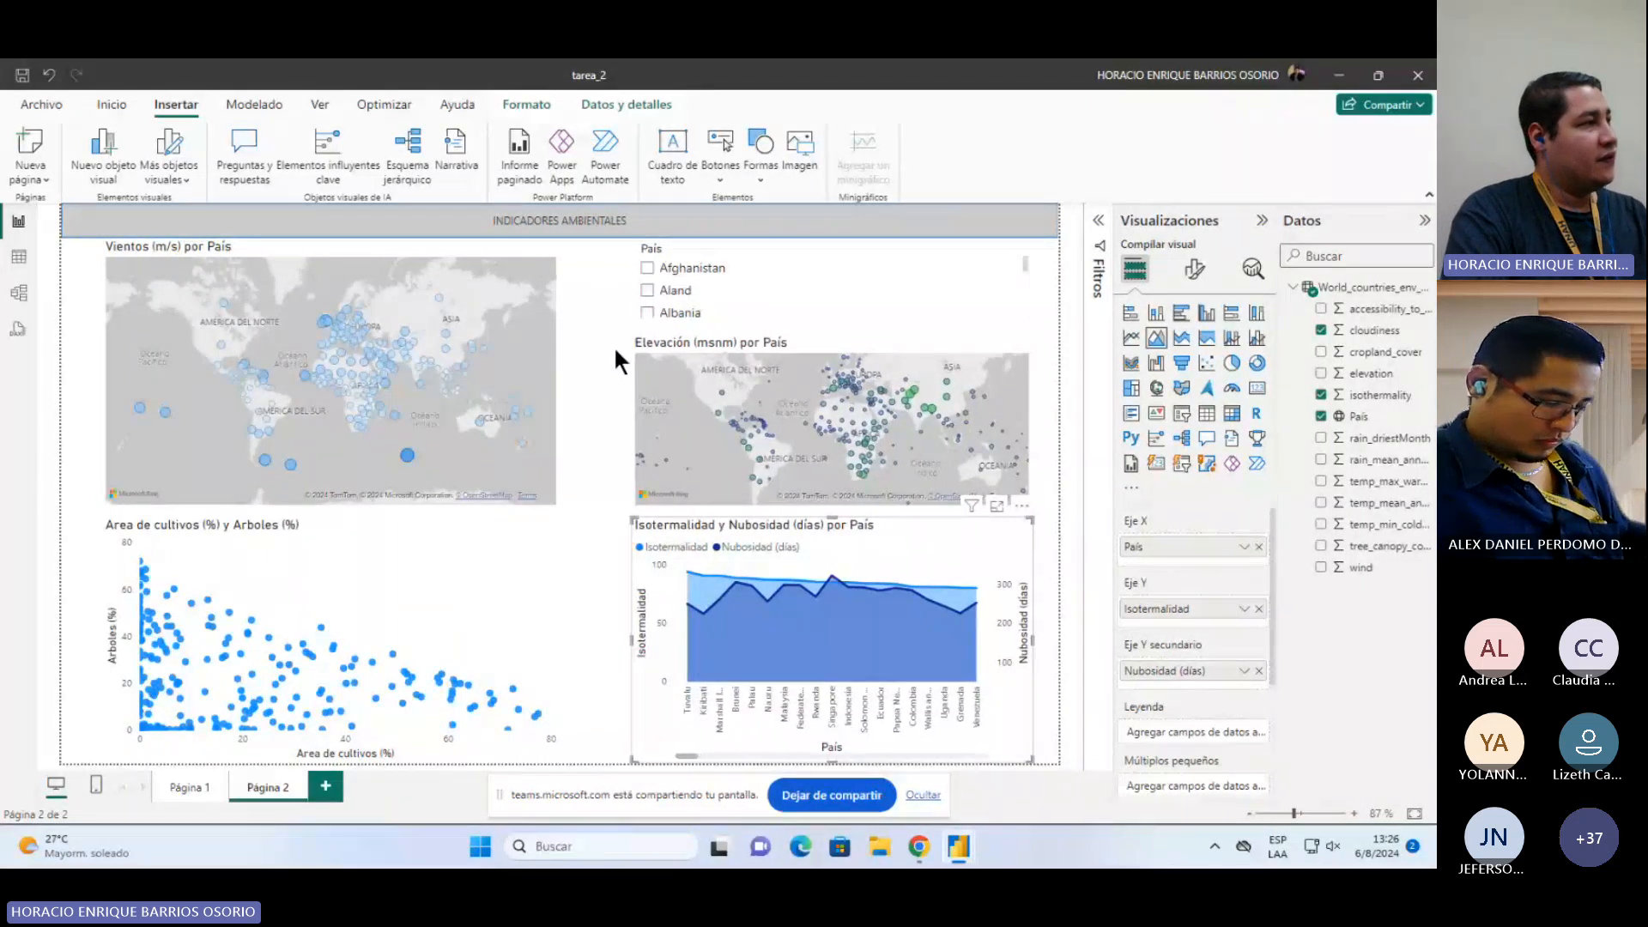
click(566, 323)
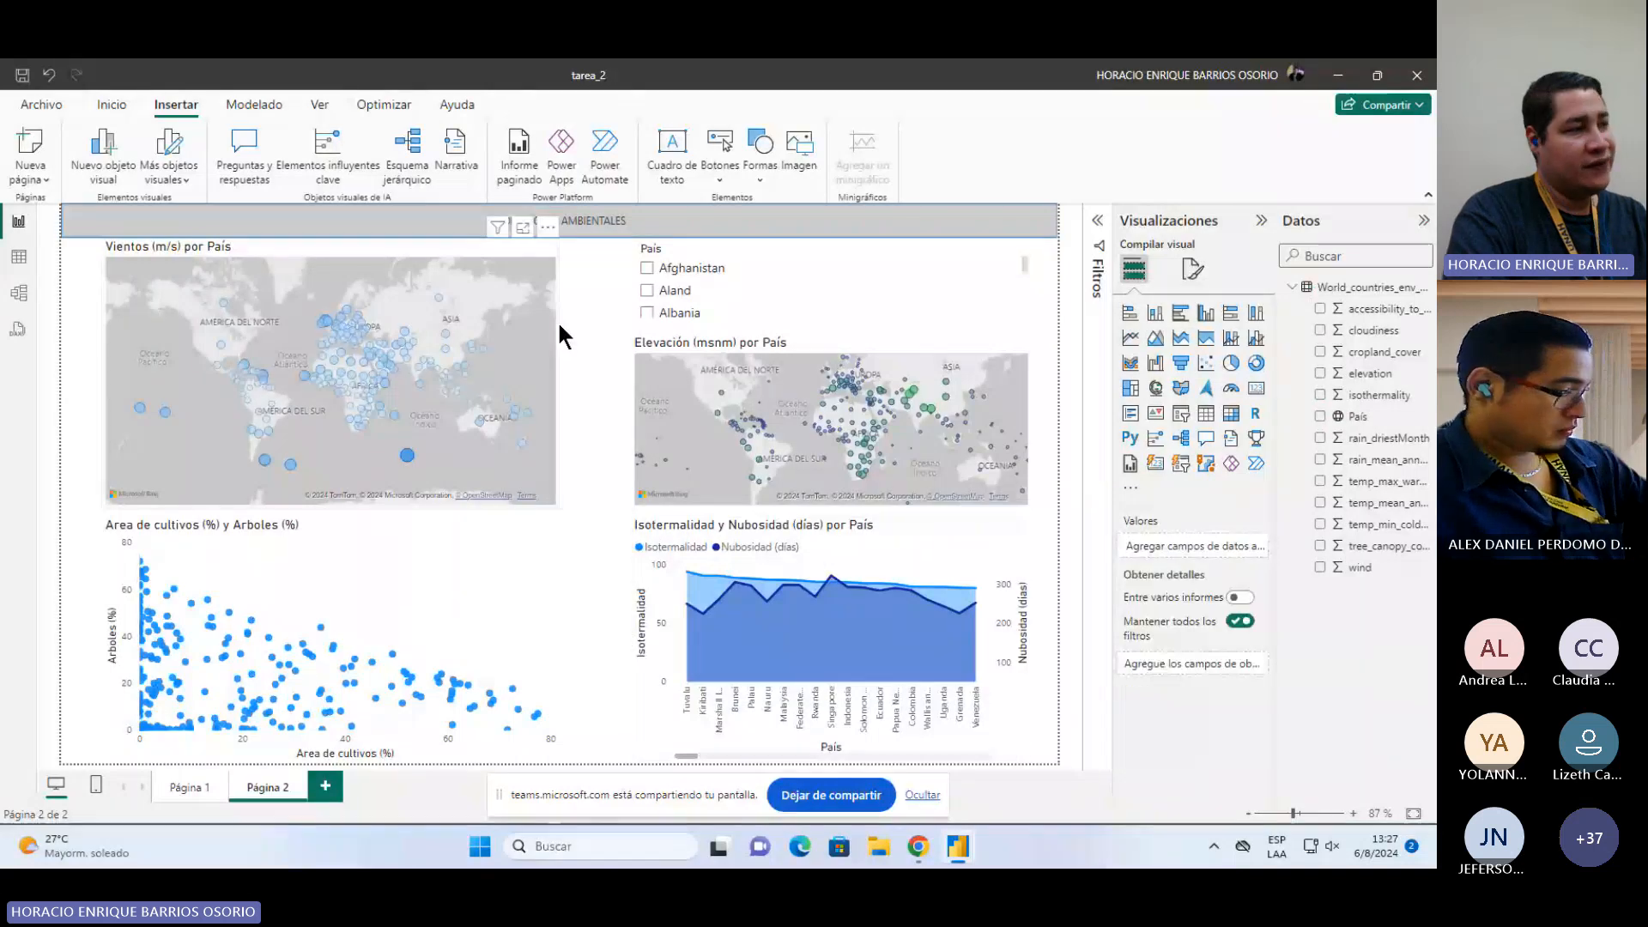
click(558, 321)
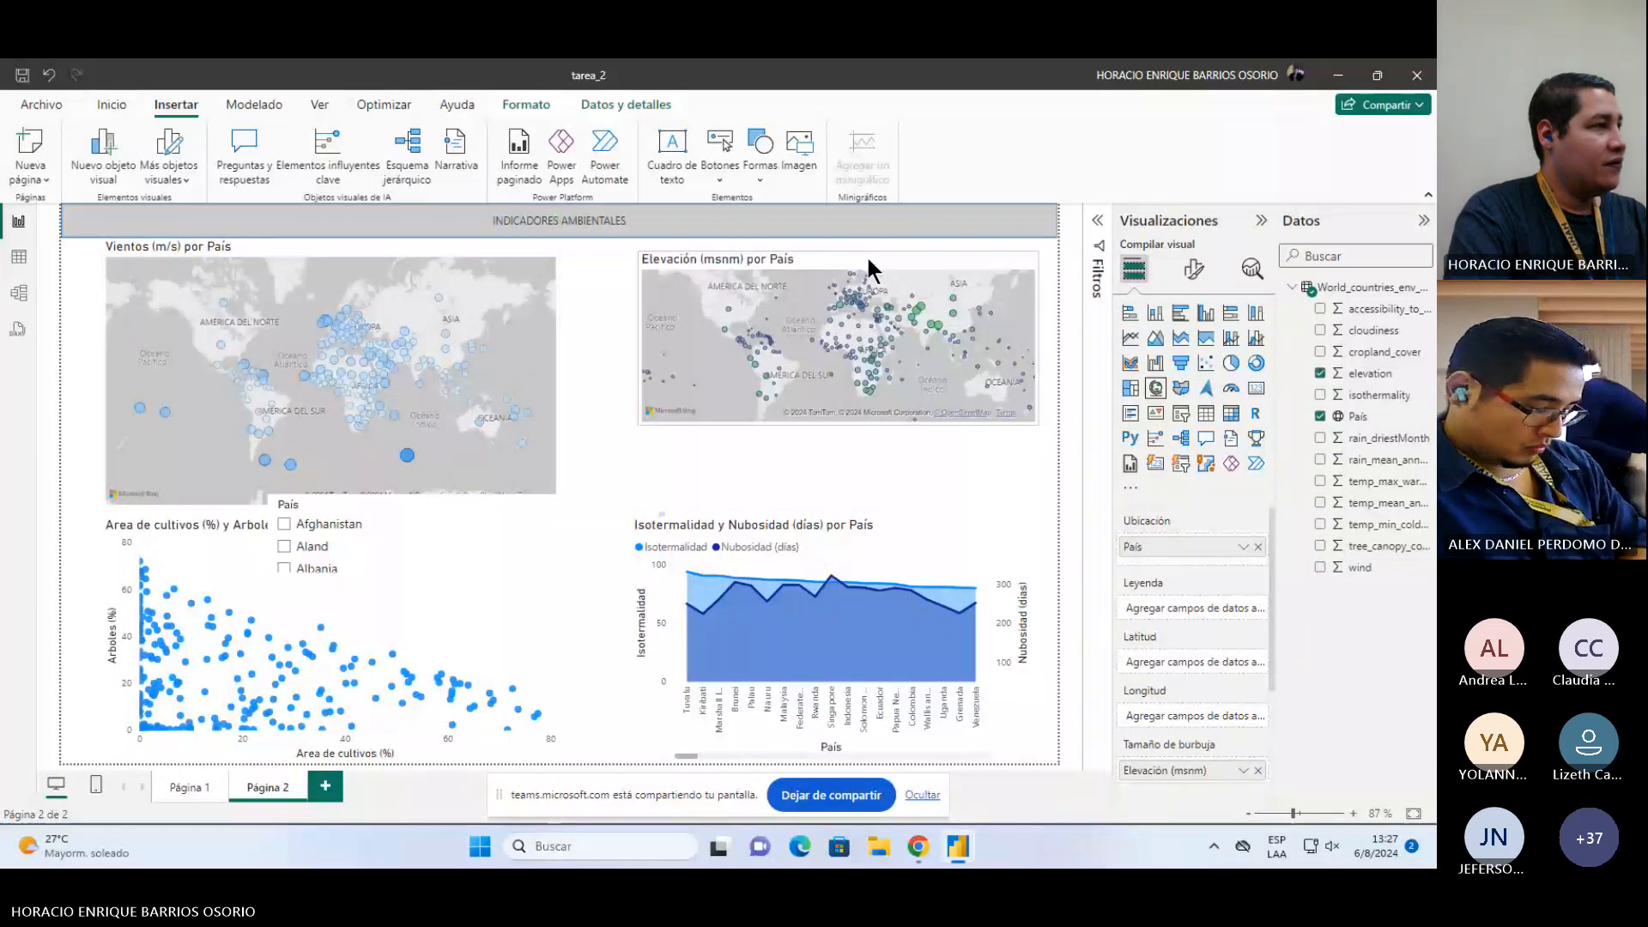
drag(870, 269, 858, 255)
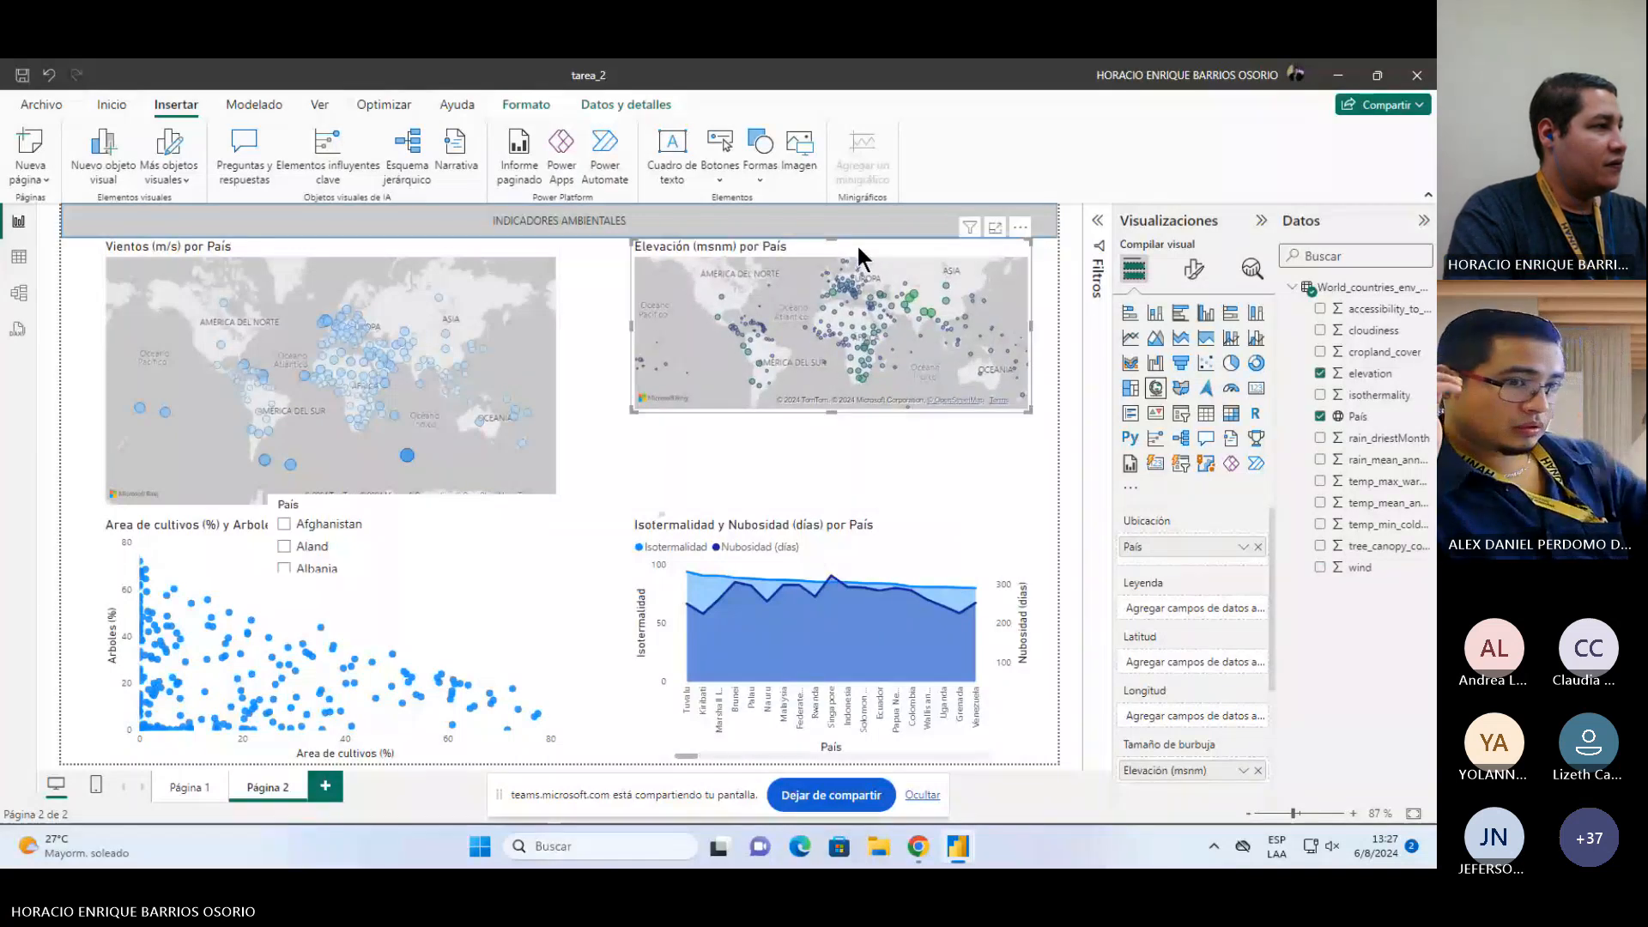
click(446, 249)
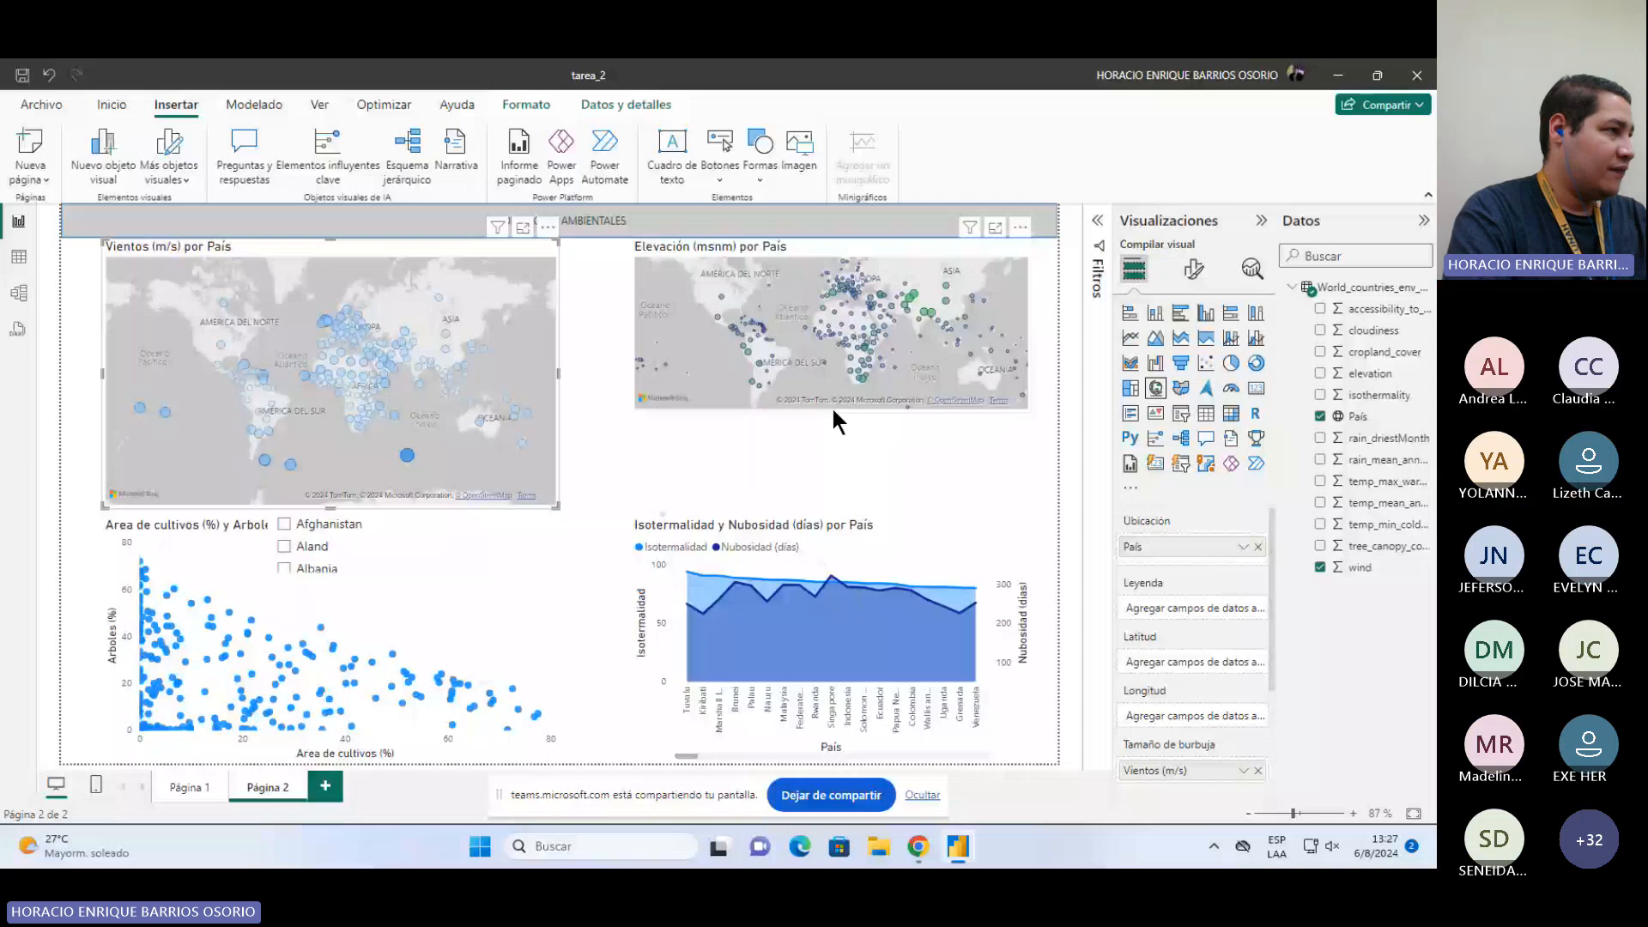
drag(831, 406, 845, 508)
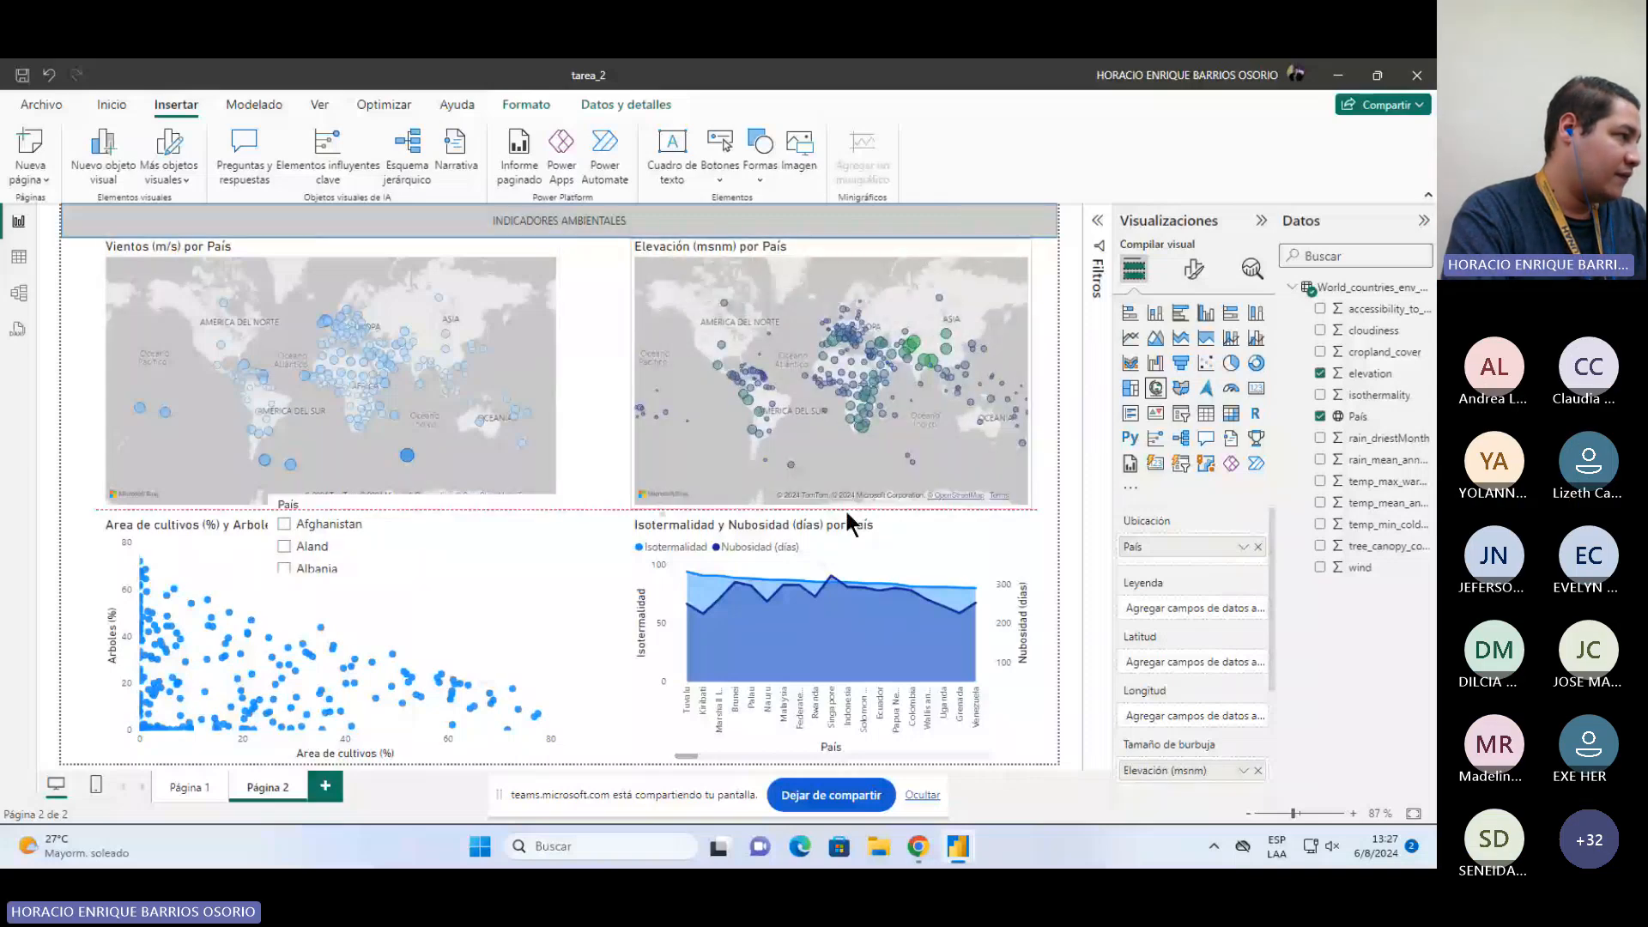
Step: Shrink the Area de cultivos y Arboles scatter chart and place the Isotermalidad y Nubosidad chart beside it
click(563, 637)
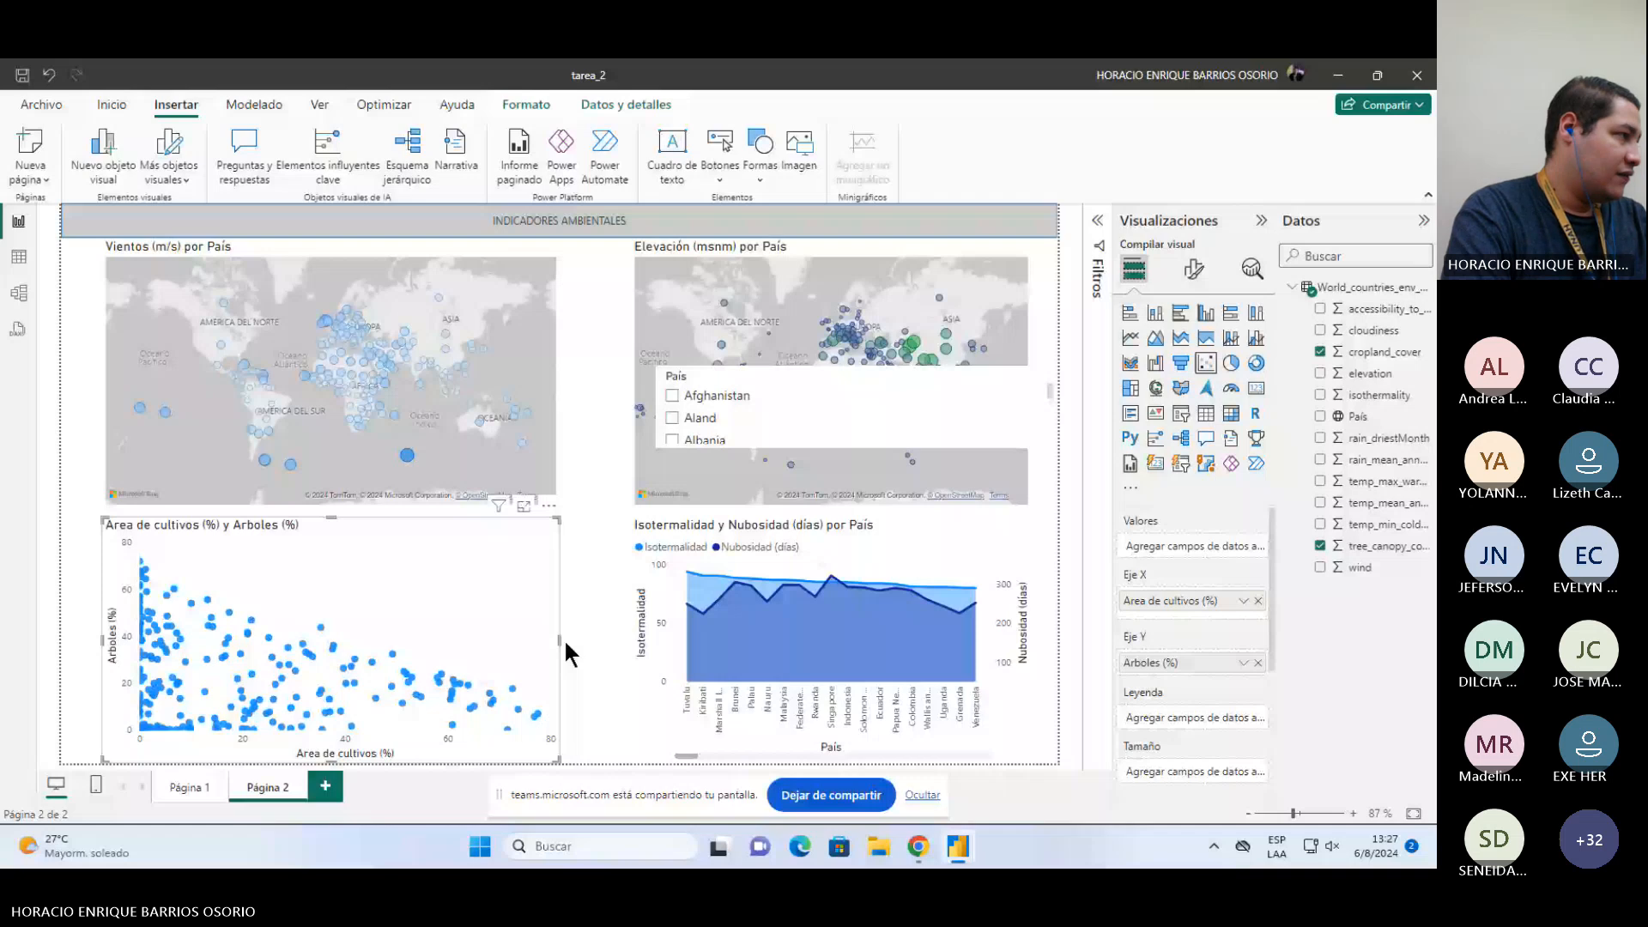
drag(563, 637, 406, 584)
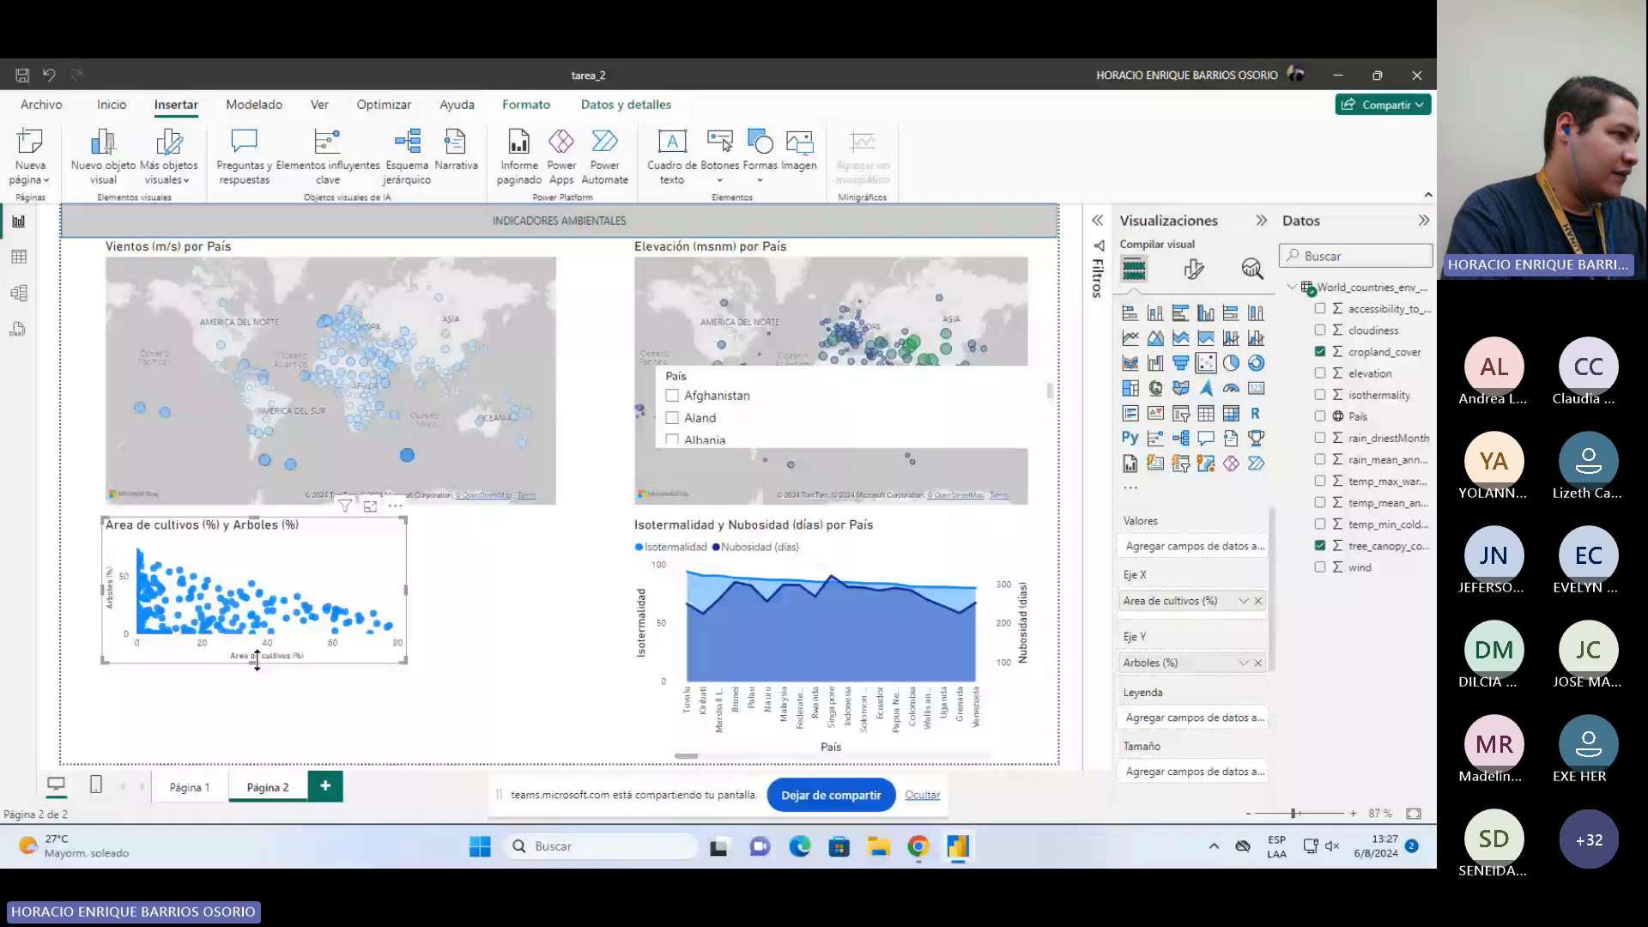
drag(257, 662, 255, 638)
click(837, 623)
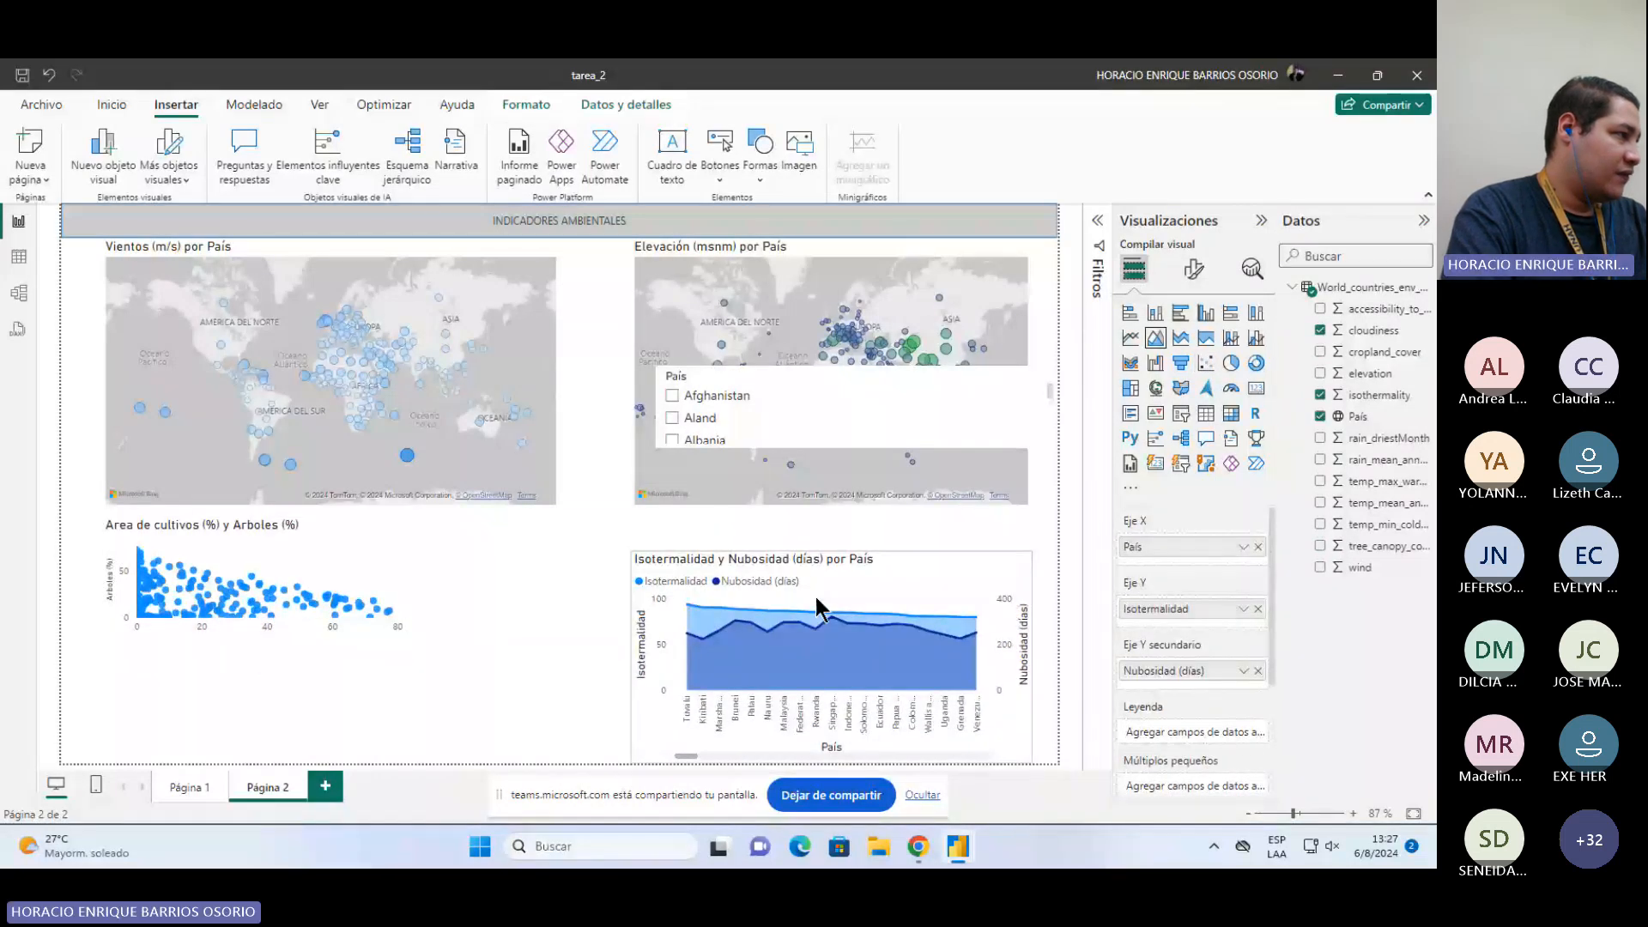
drag(816, 598, 592, 563)
drag(255, 638, 250, 710)
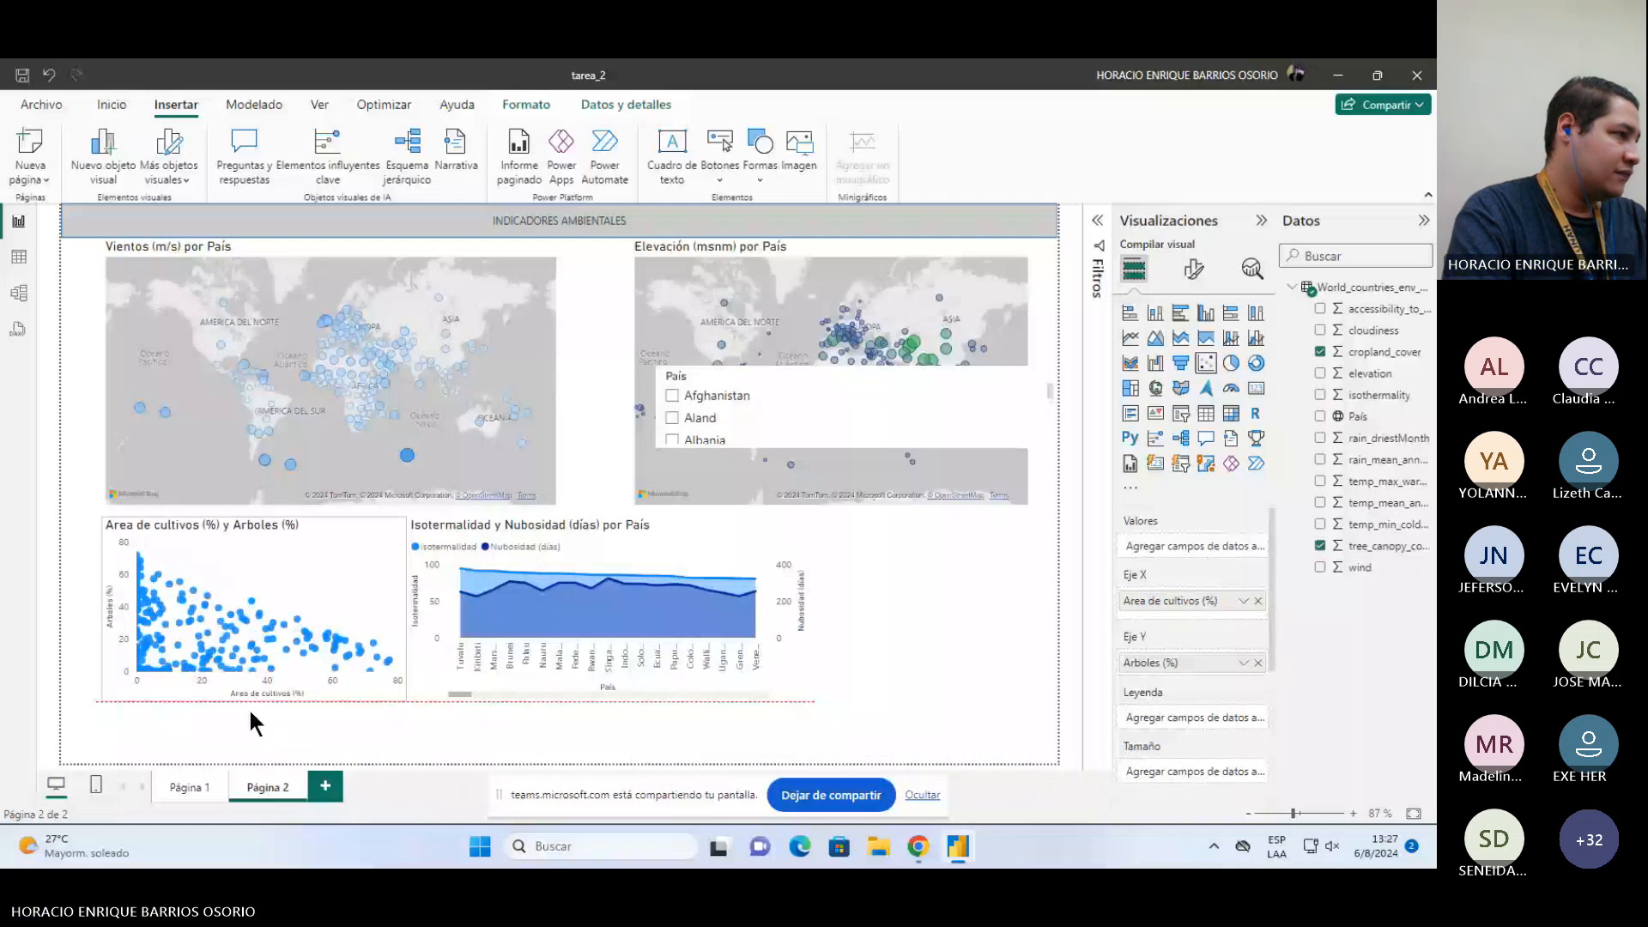
Step: Resize the Isotermalidad y Nubosidad (días) por País chart, making it slightly taller and narrower
click(606, 709)
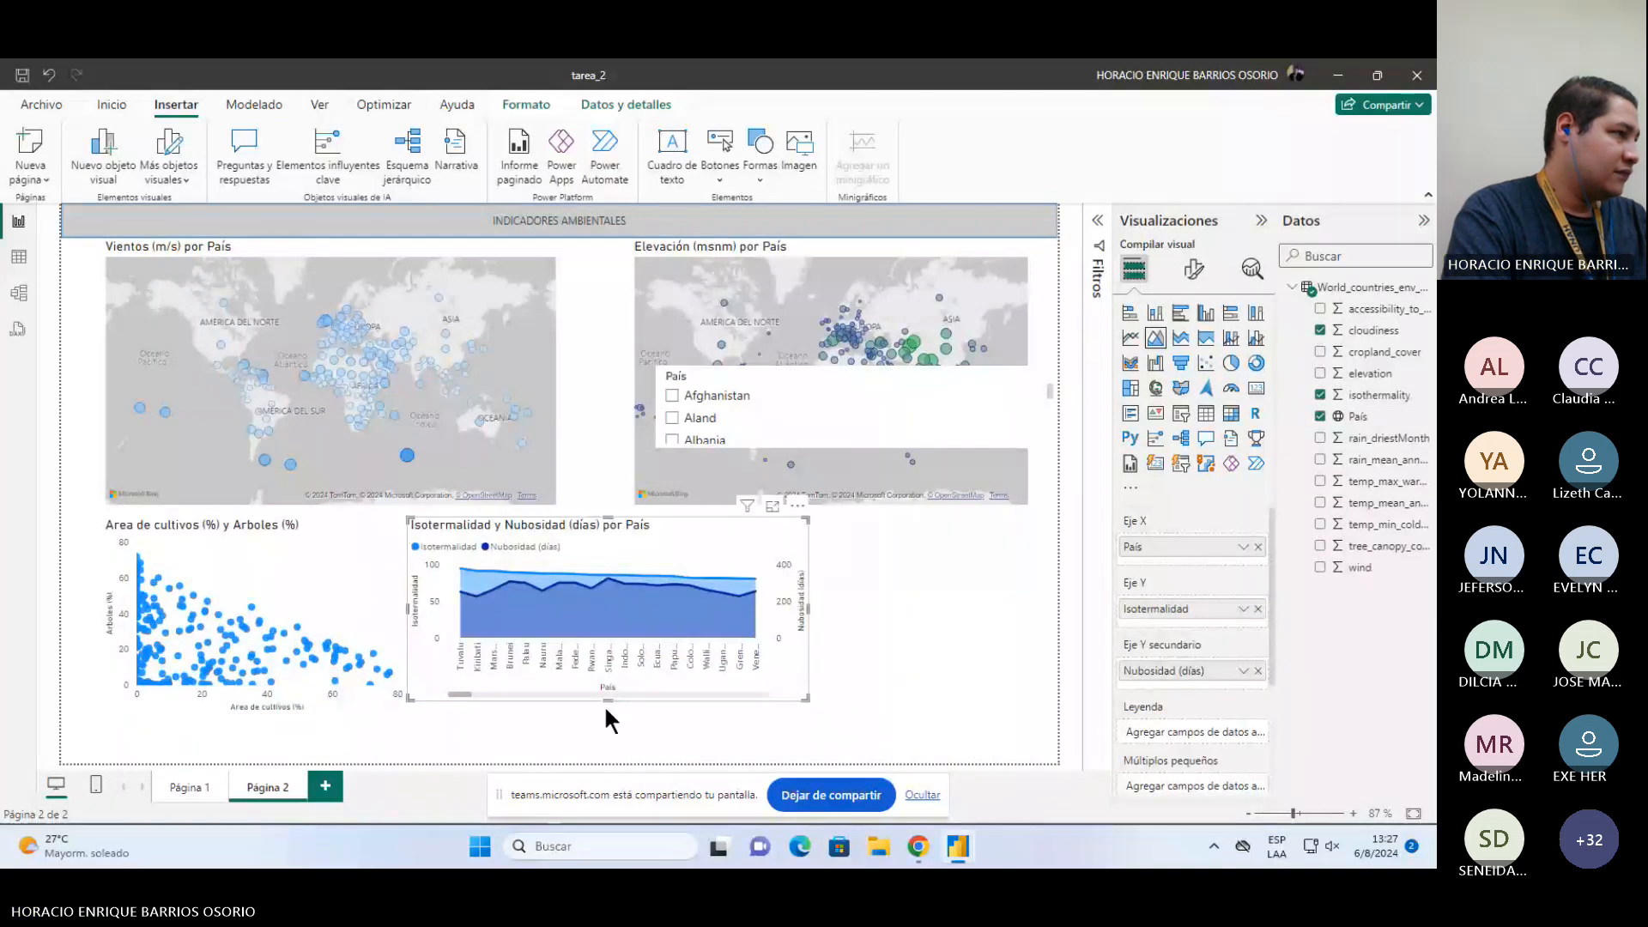
drag(606, 709, 607, 721)
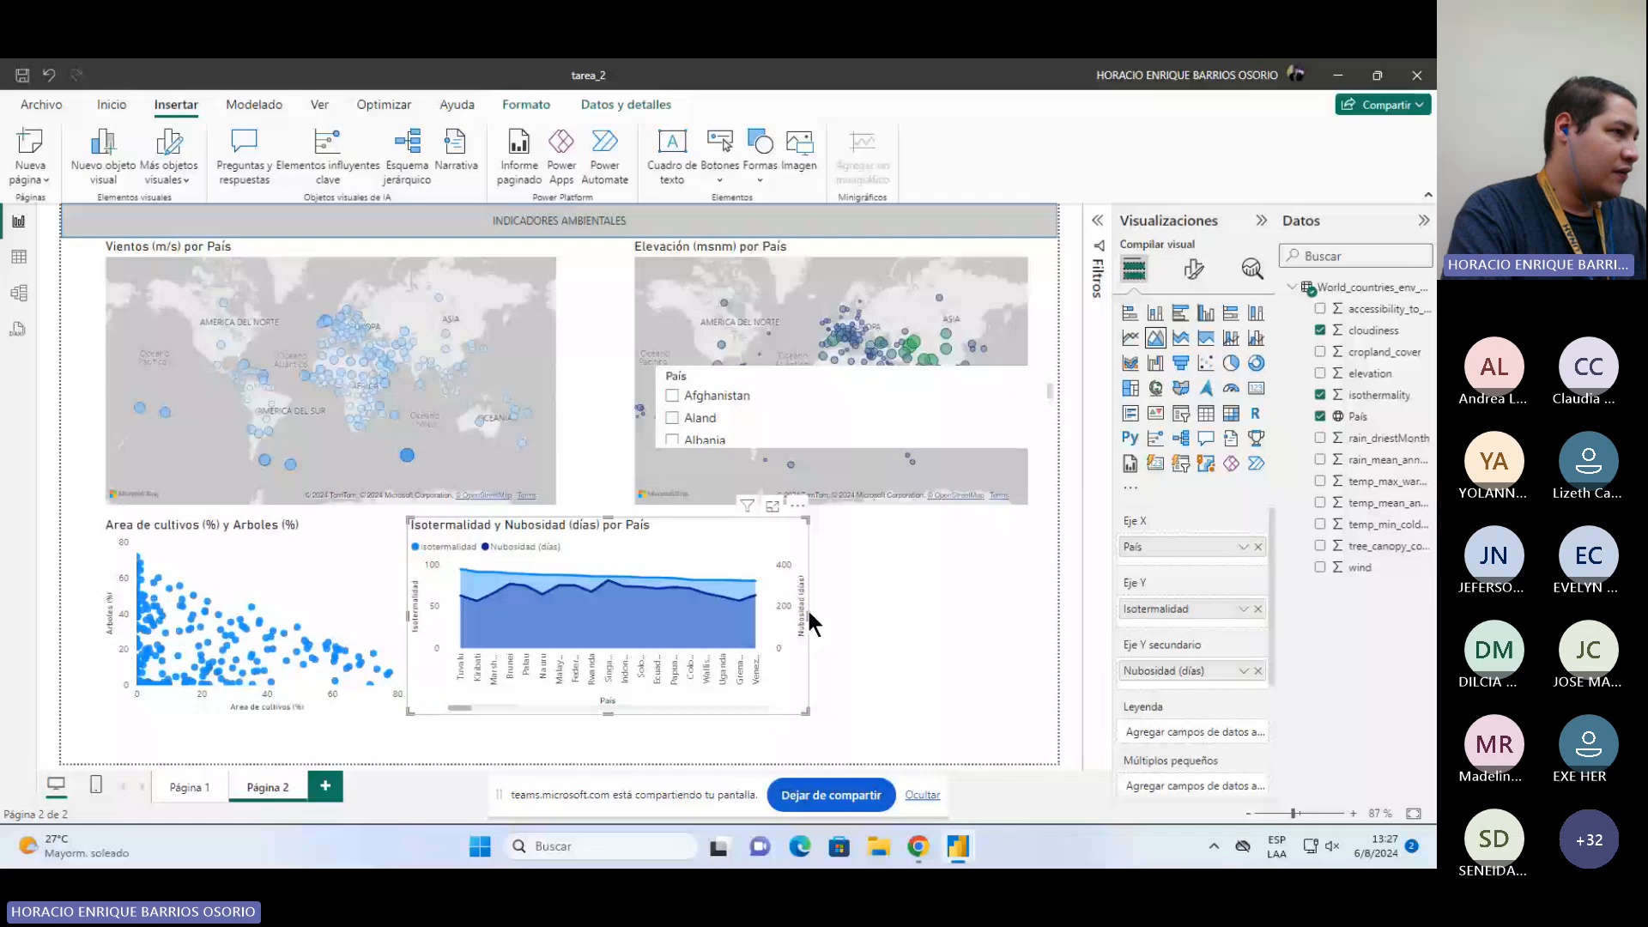
drag(810, 623, 712, 623)
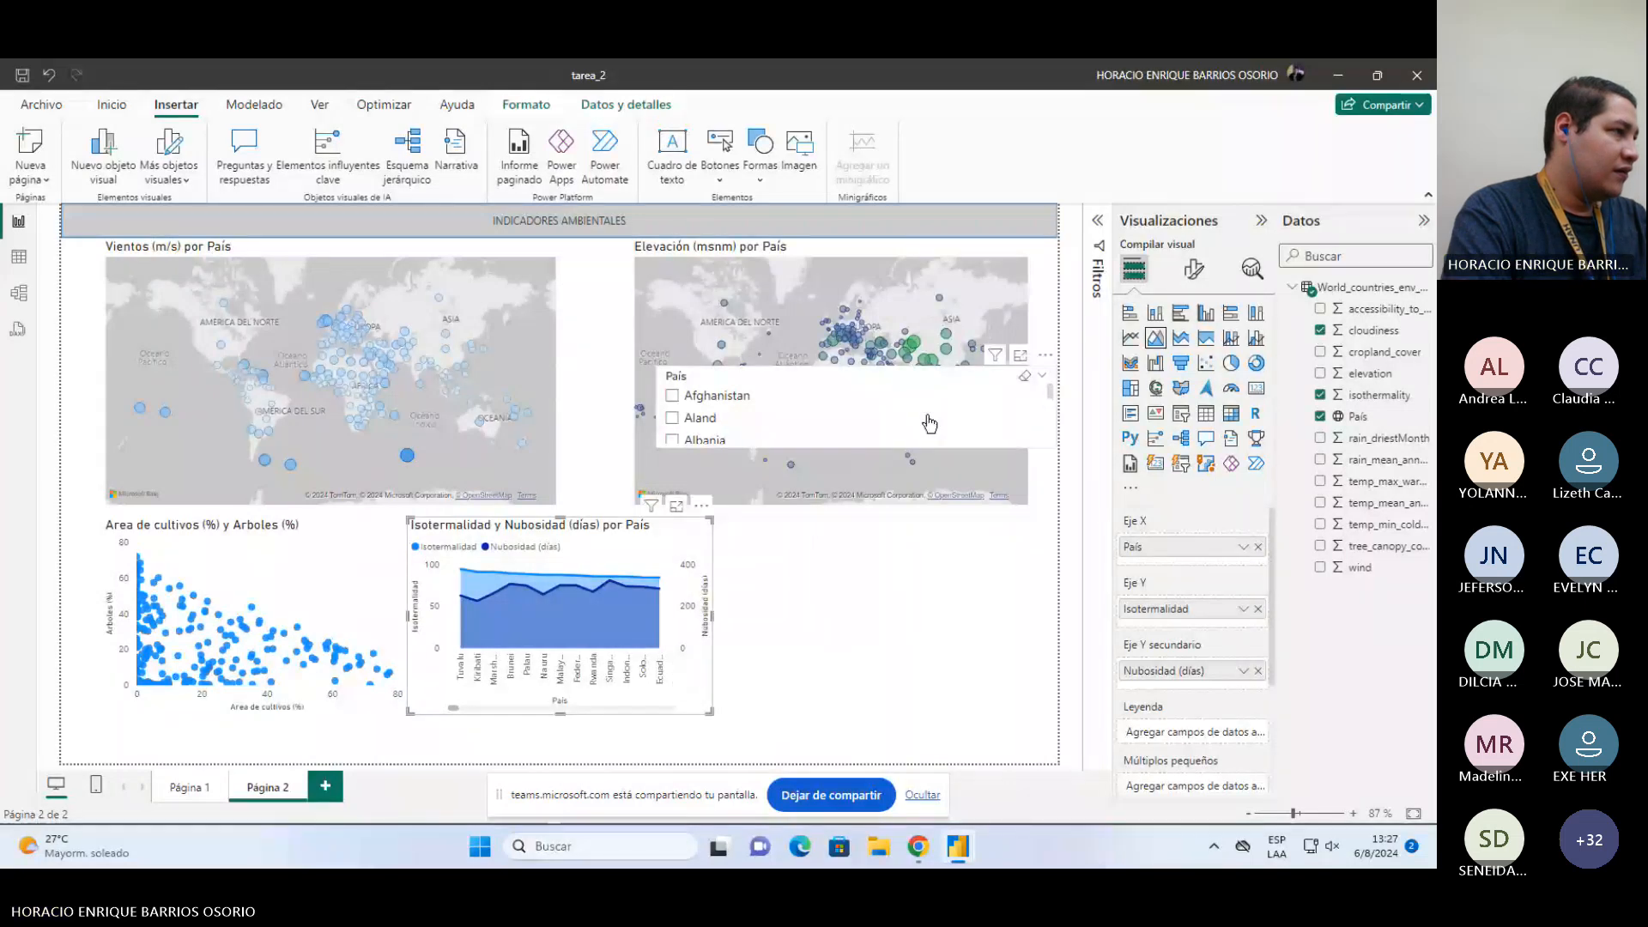
Step: Move the country slicer into the lower row beside the Isotermalidad chart and stretch it taller
drag(930, 423, 744, 562)
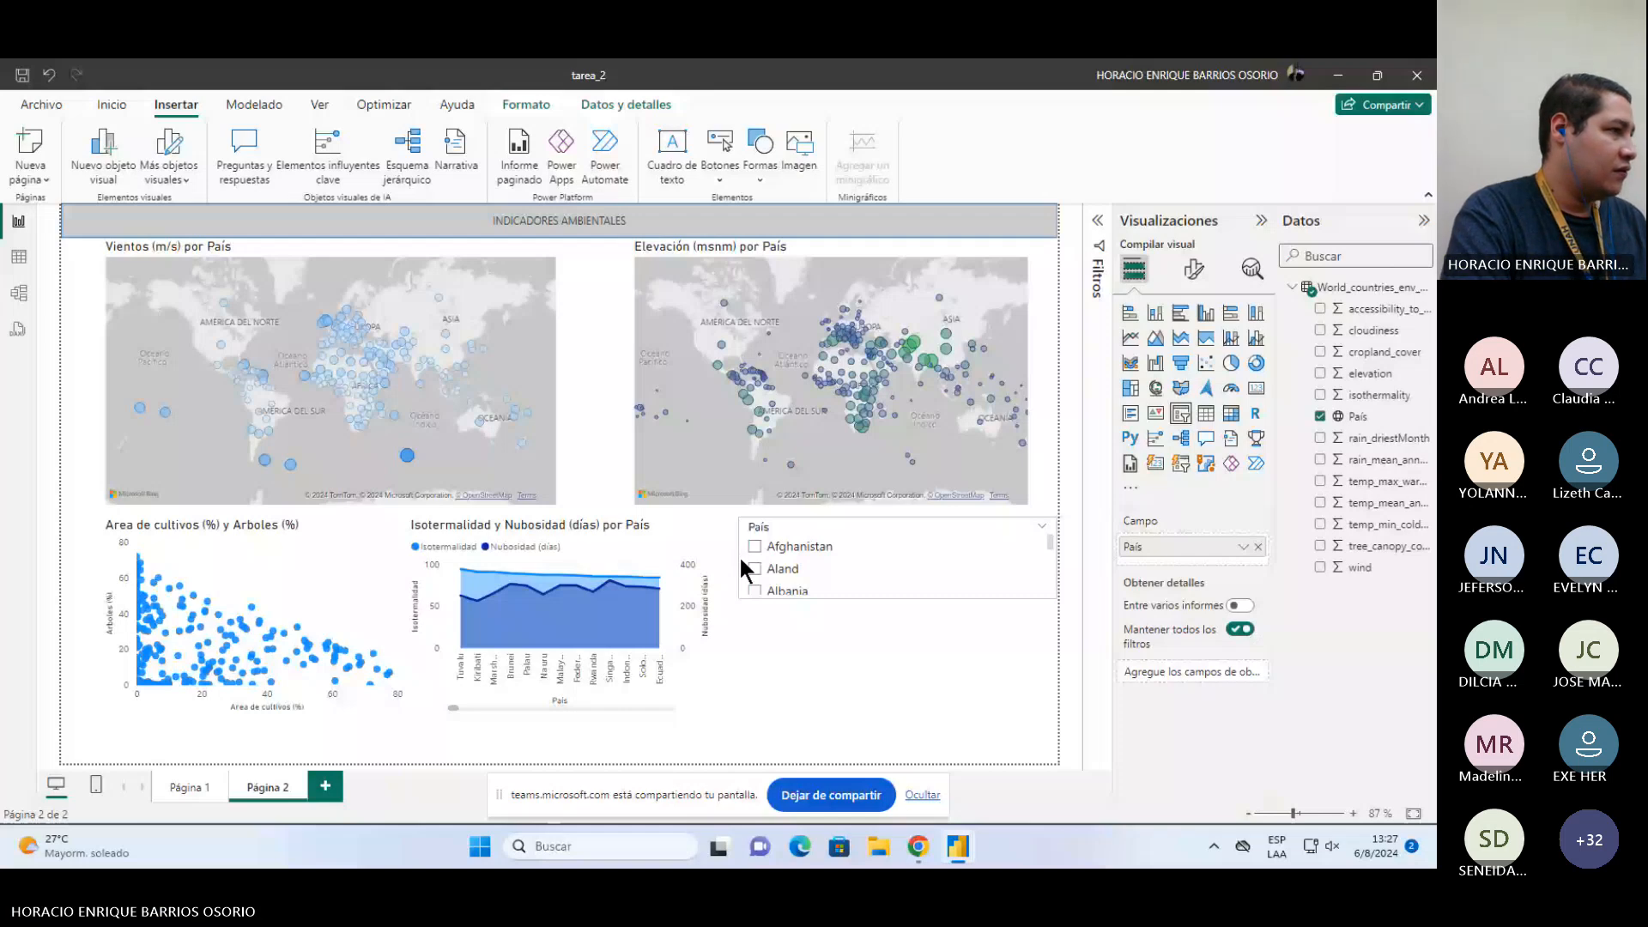
drag(739, 555, 713, 556)
drag(885, 599, 885, 714)
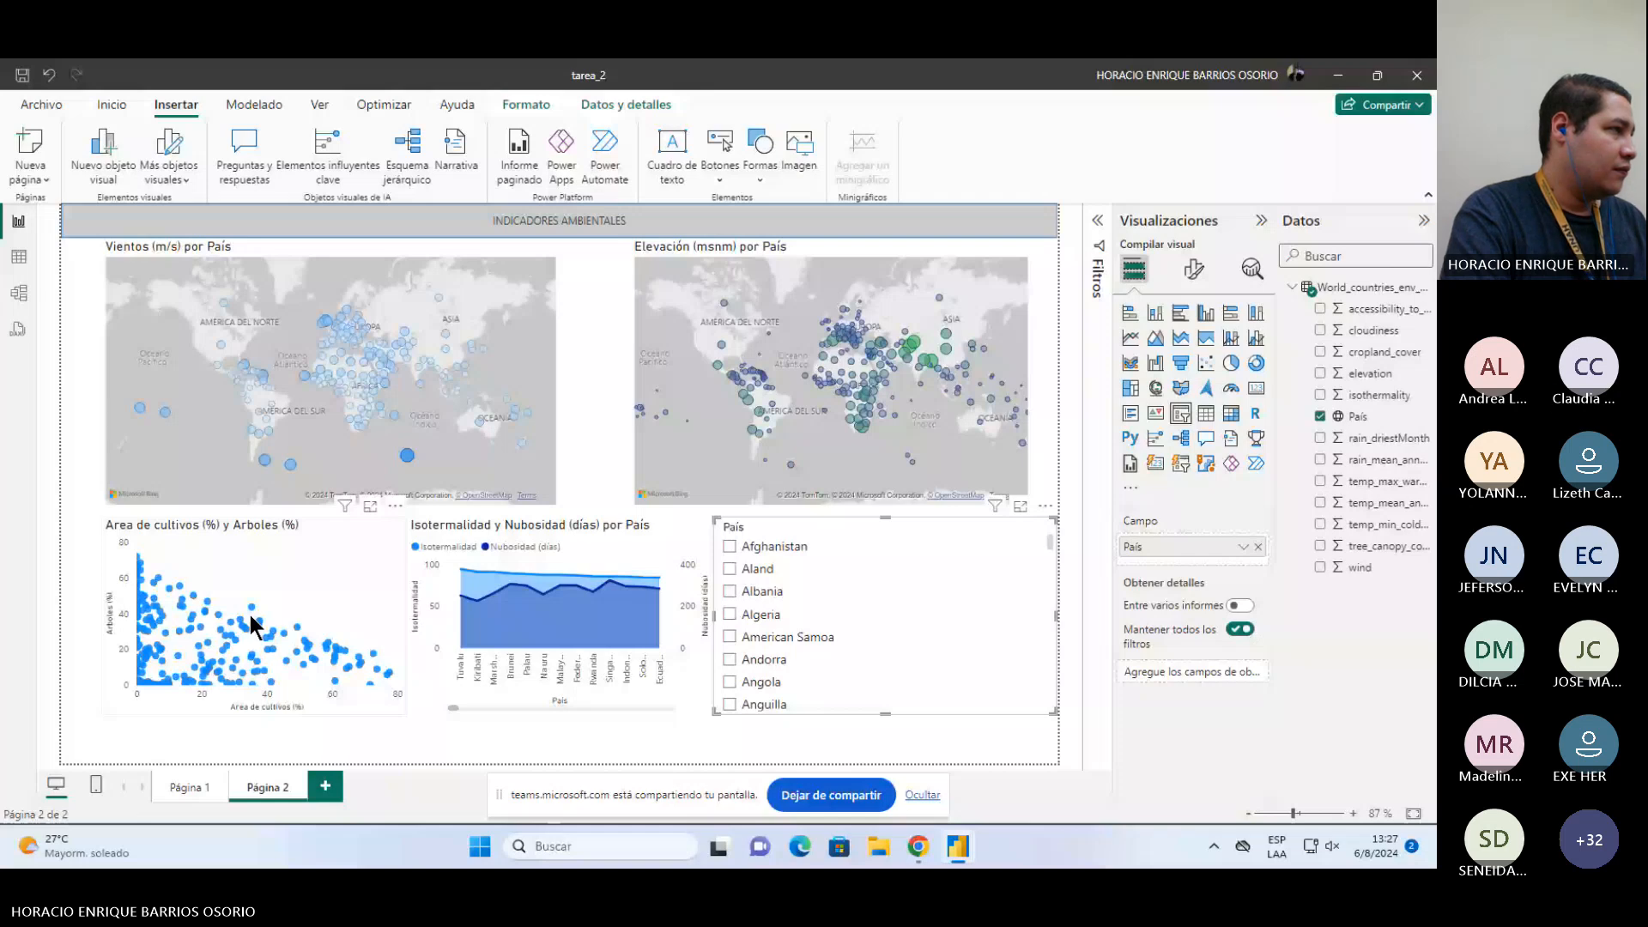
Step: Shift the scatter chart, Isotermalidad chart and country slicer slightly lower on Página 2
ctrl+click(249, 614)
ctrl+click(532, 601)
drag(532, 601, 522, 628)
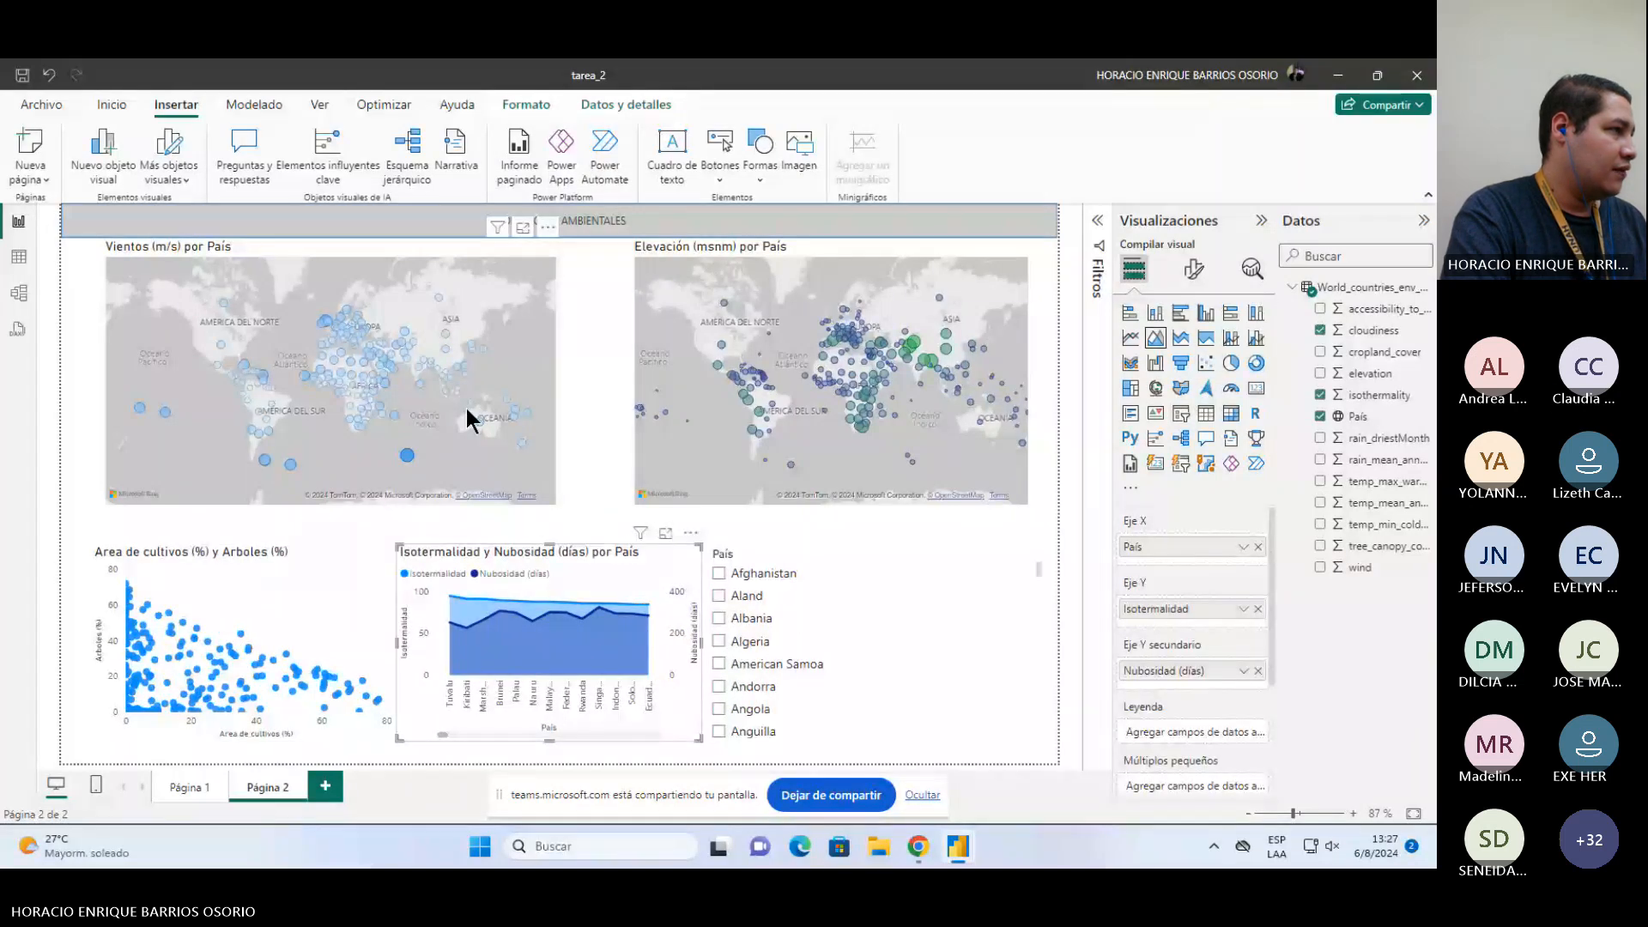
click(466, 406)
ctrl+click(712, 424)
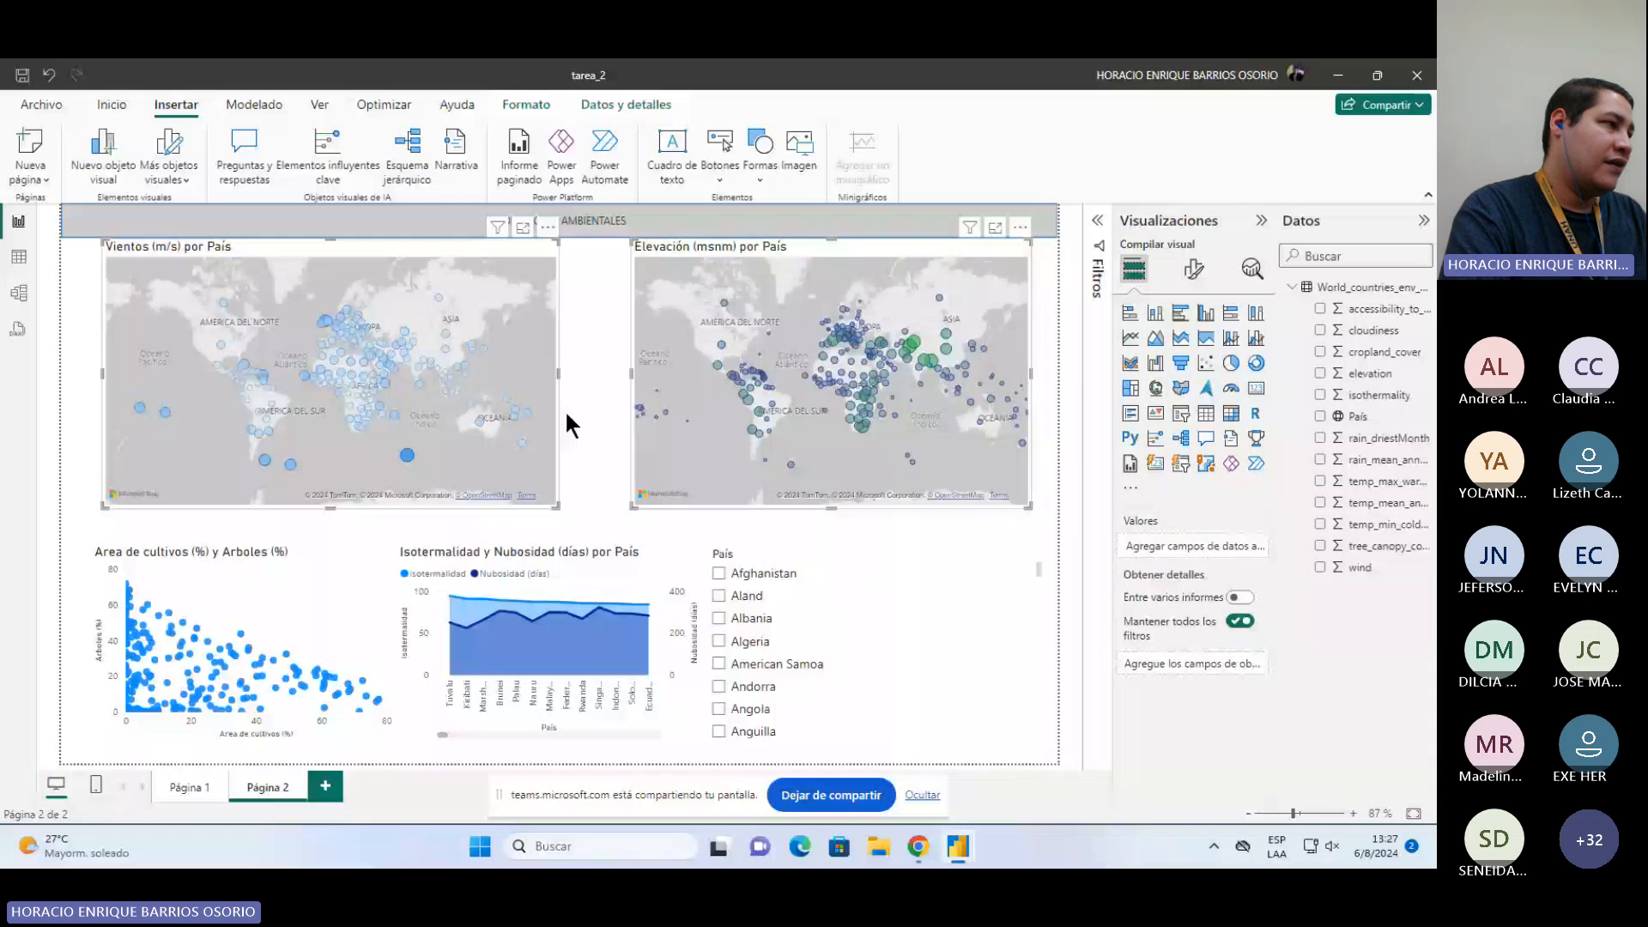
click(565, 410)
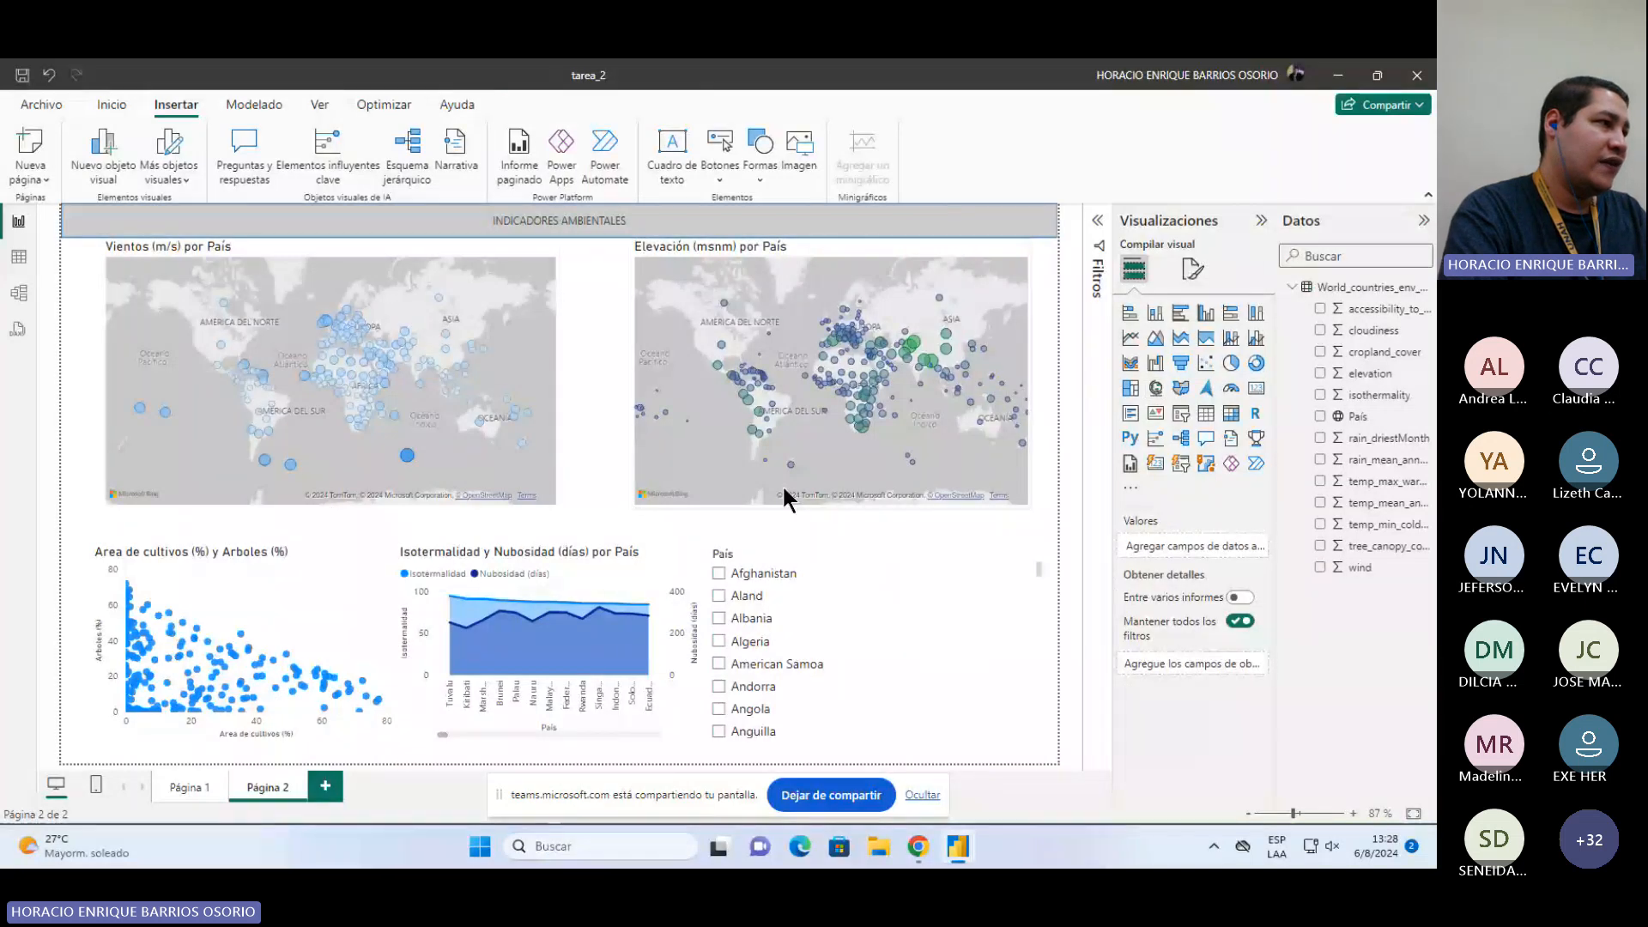
click(719, 573)
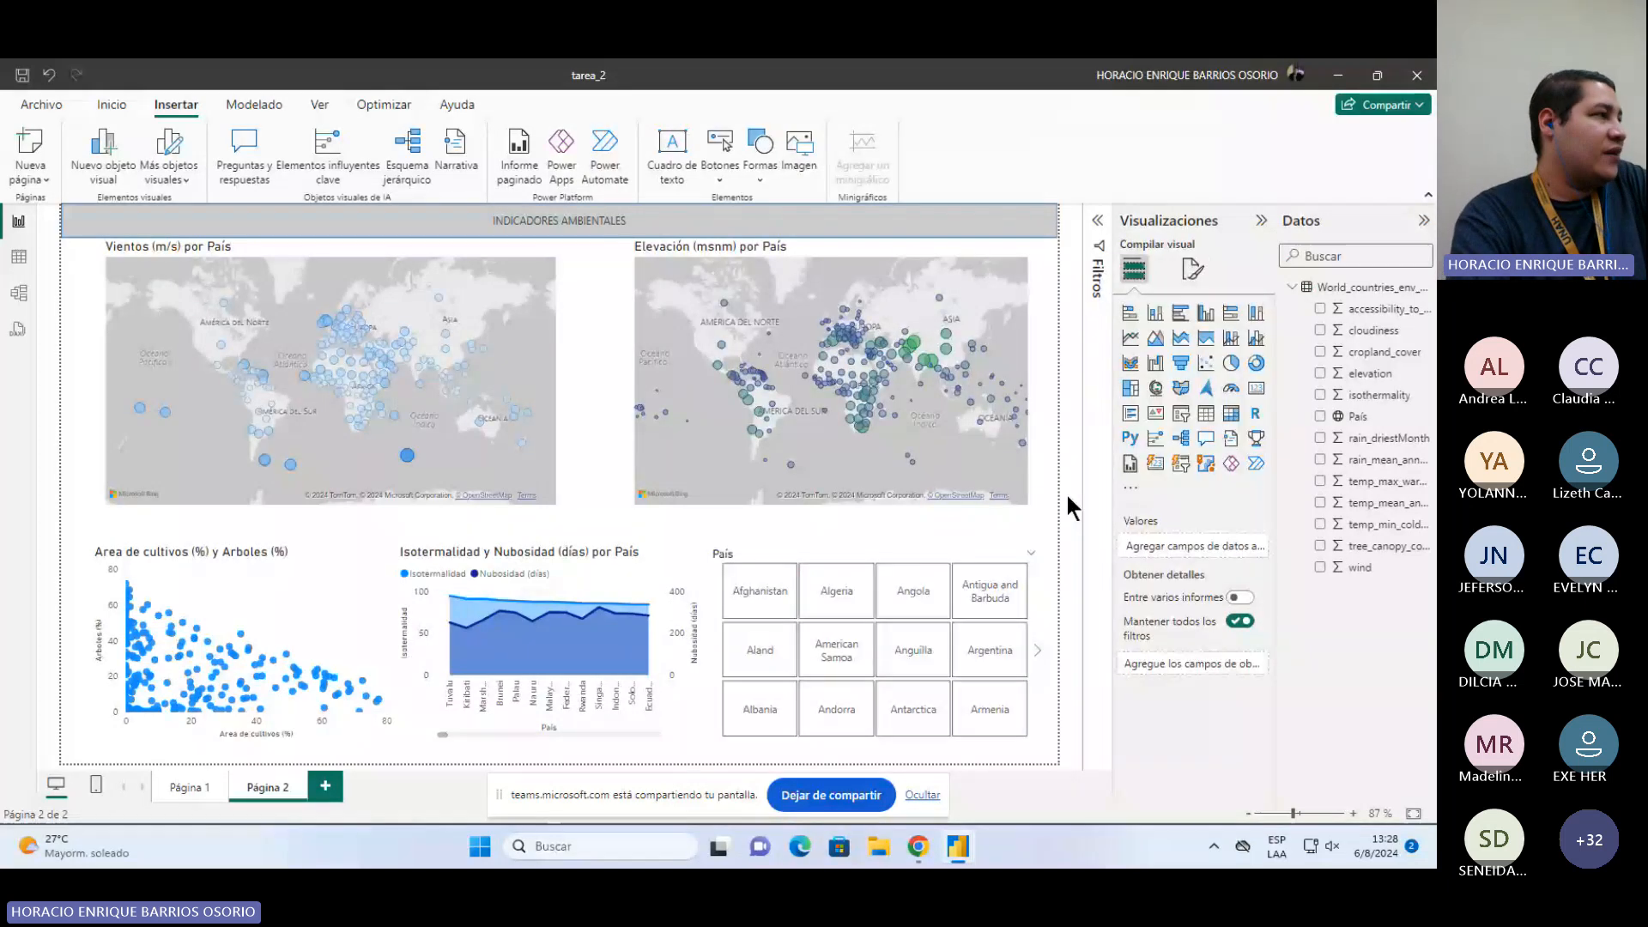
Step: Inspect the fields and bubble format settings of the Vientos and Elevación map visuals
click(529, 249)
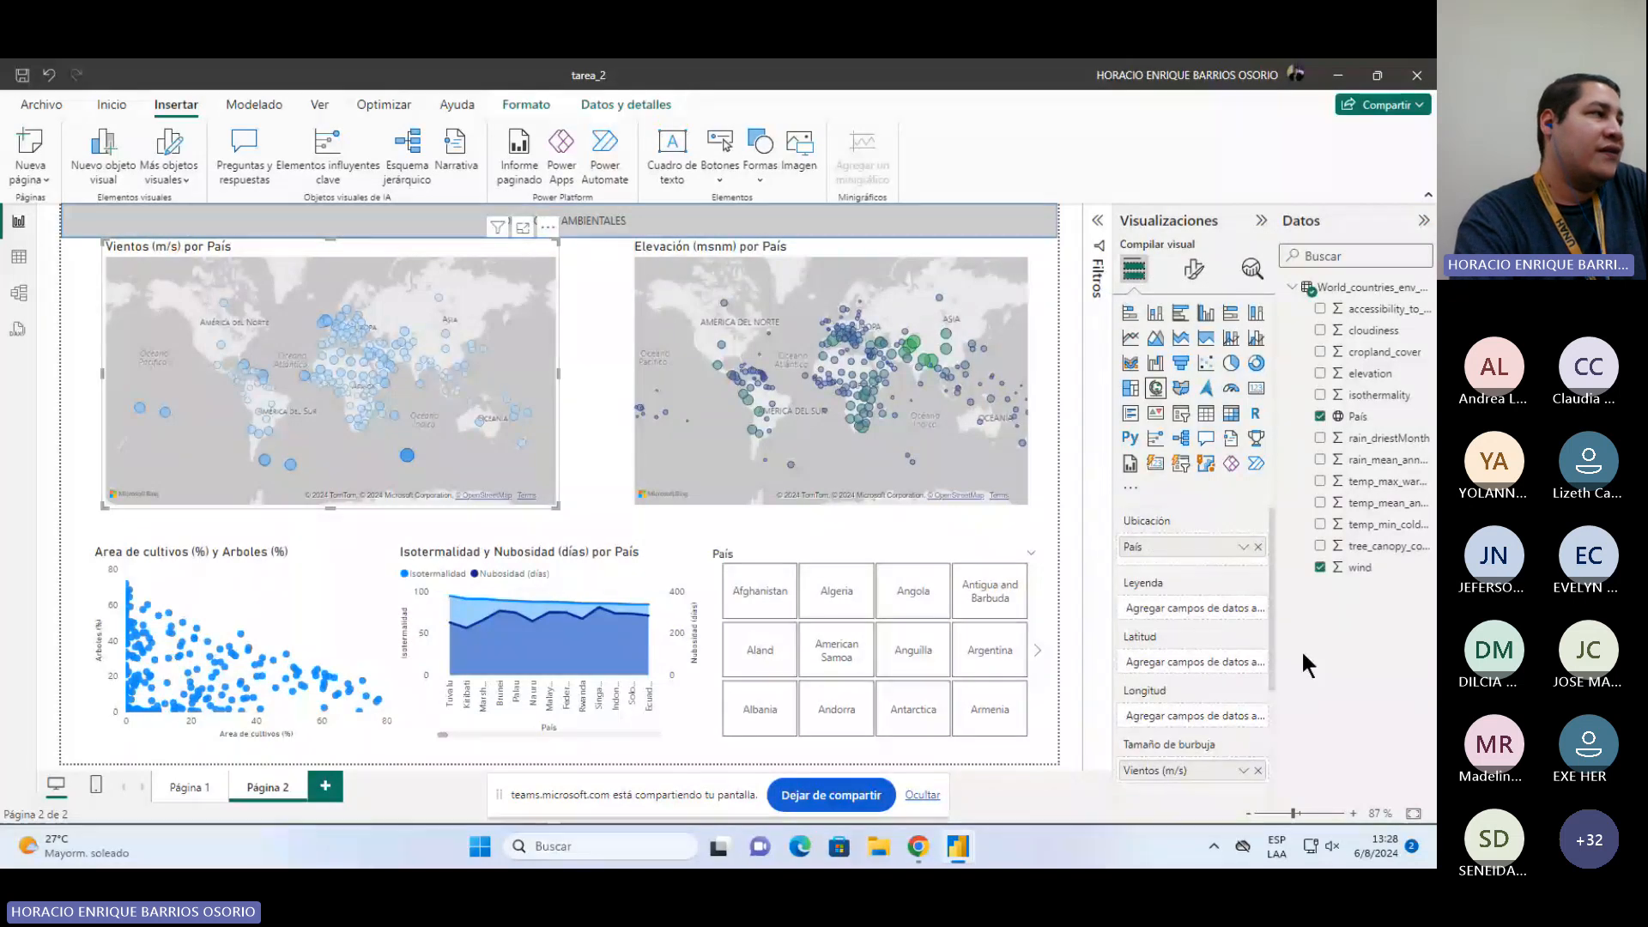
scroll(1178, 683, down, 1)
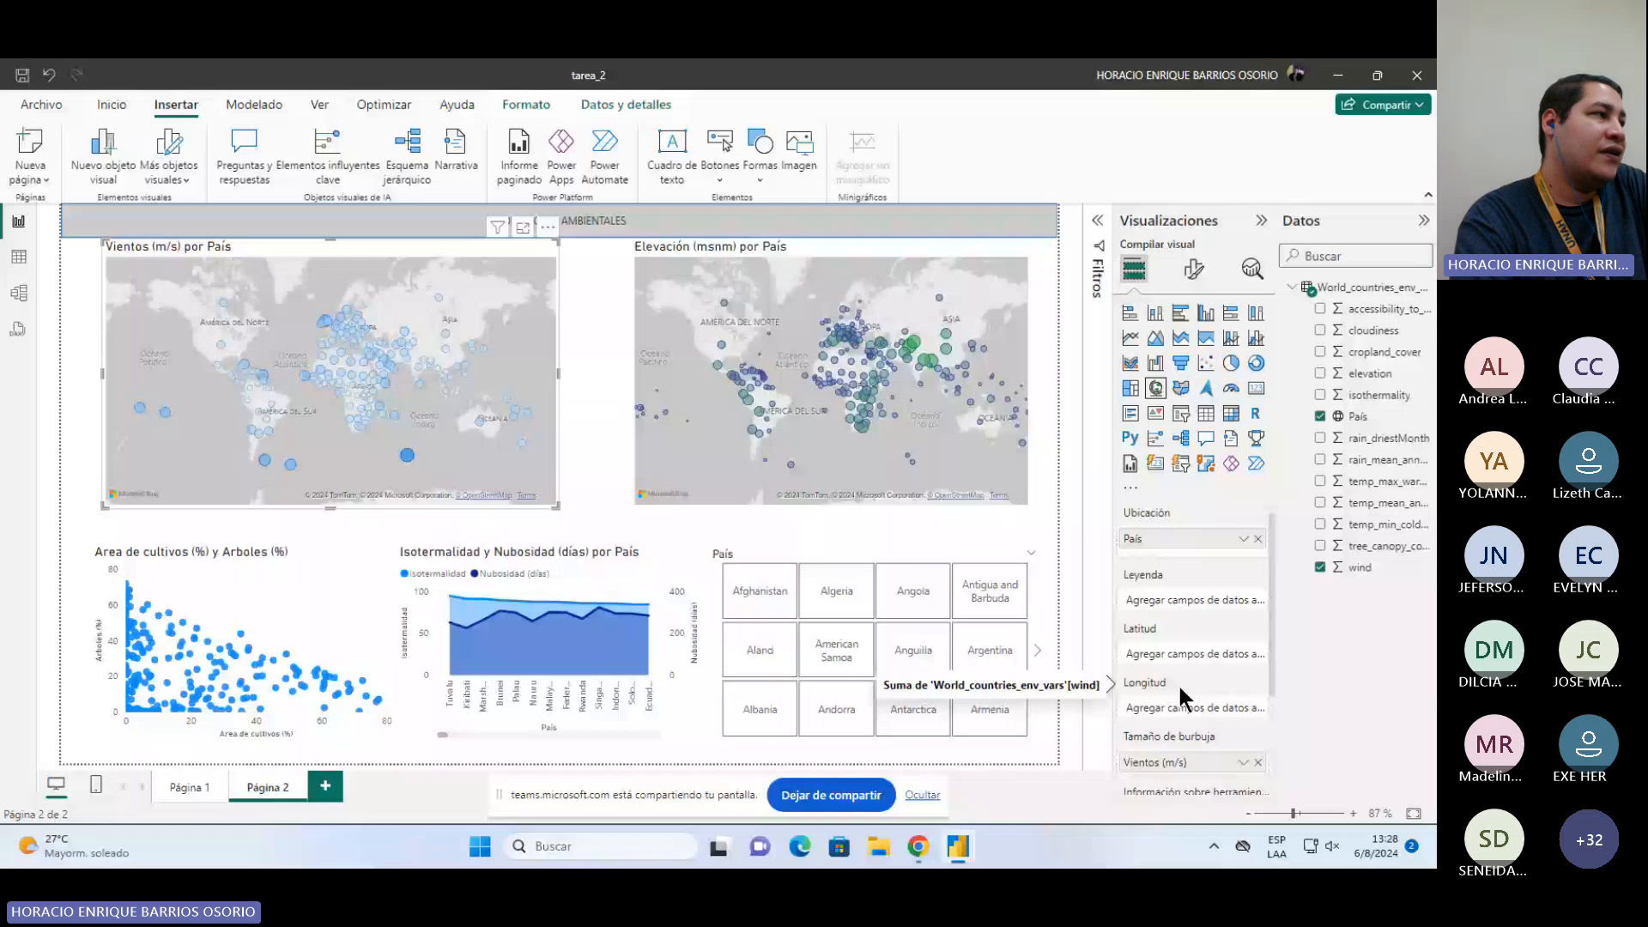
click(1070, 673)
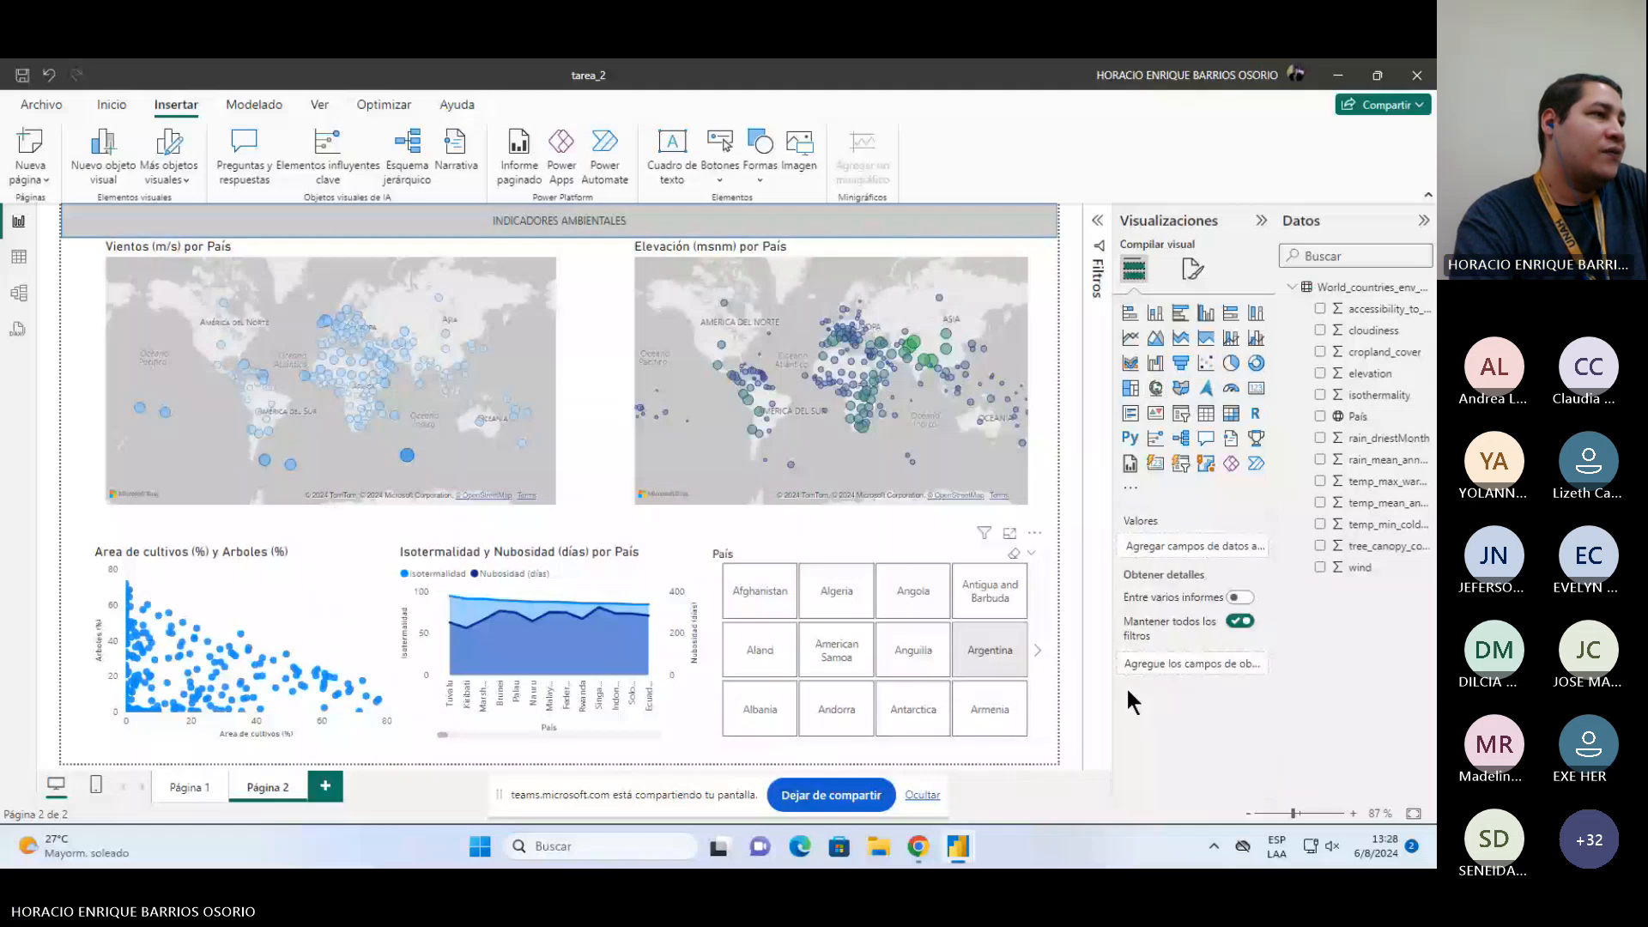
click(526, 328)
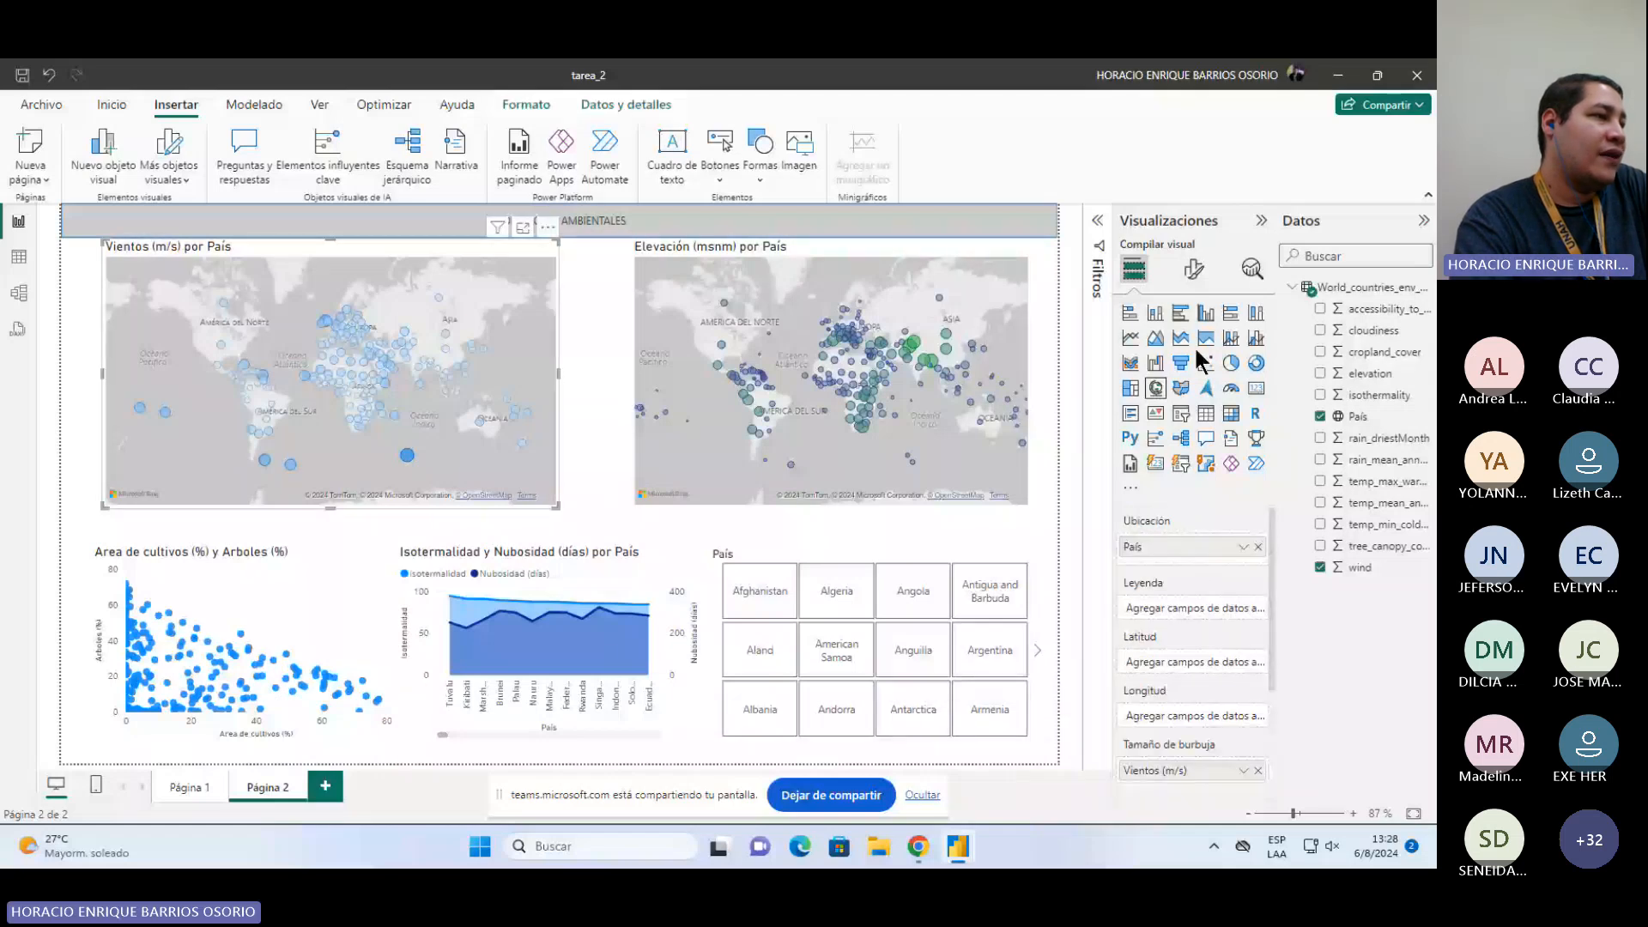
click(1193, 268)
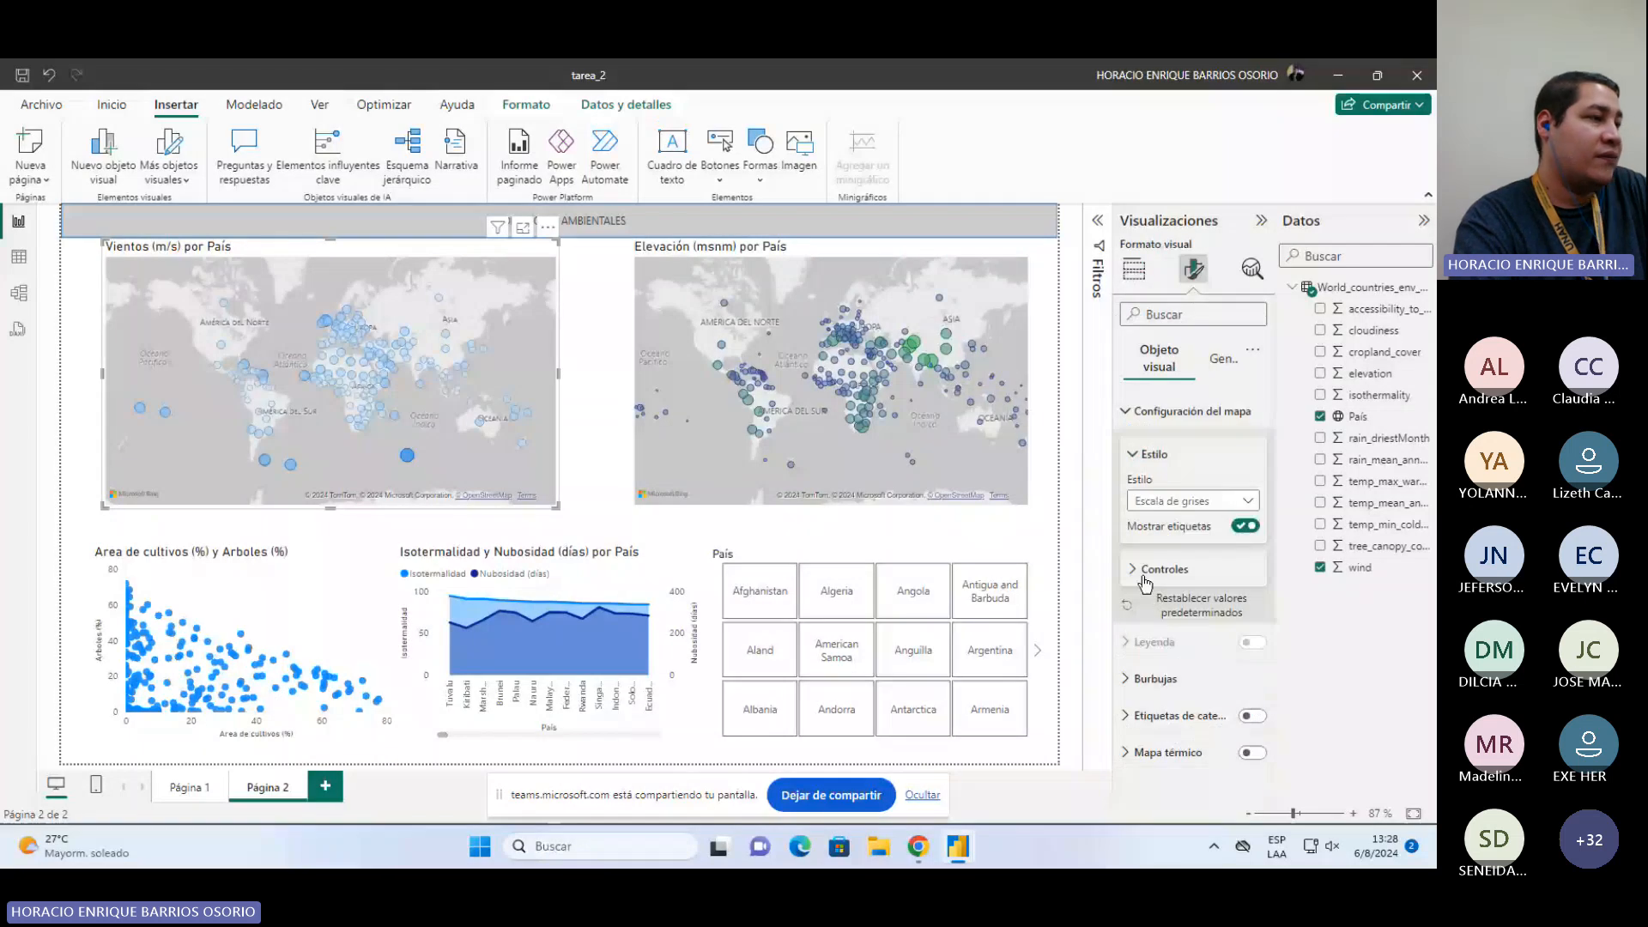
click(1131, 677)
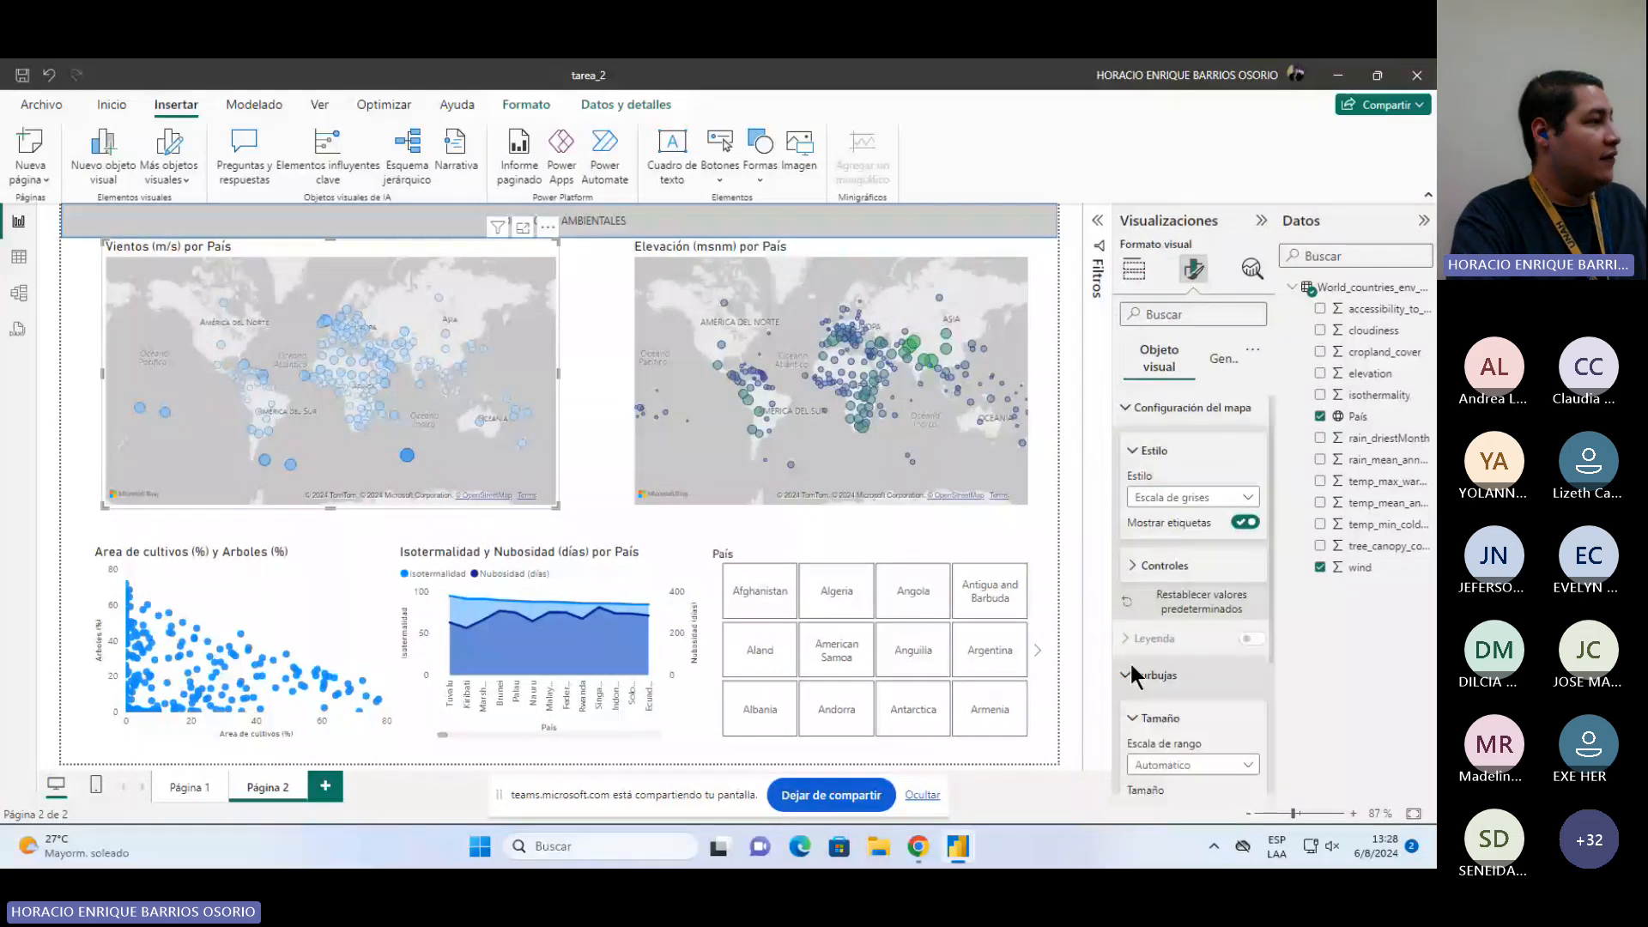
scroll(1132, 678, down, 3)
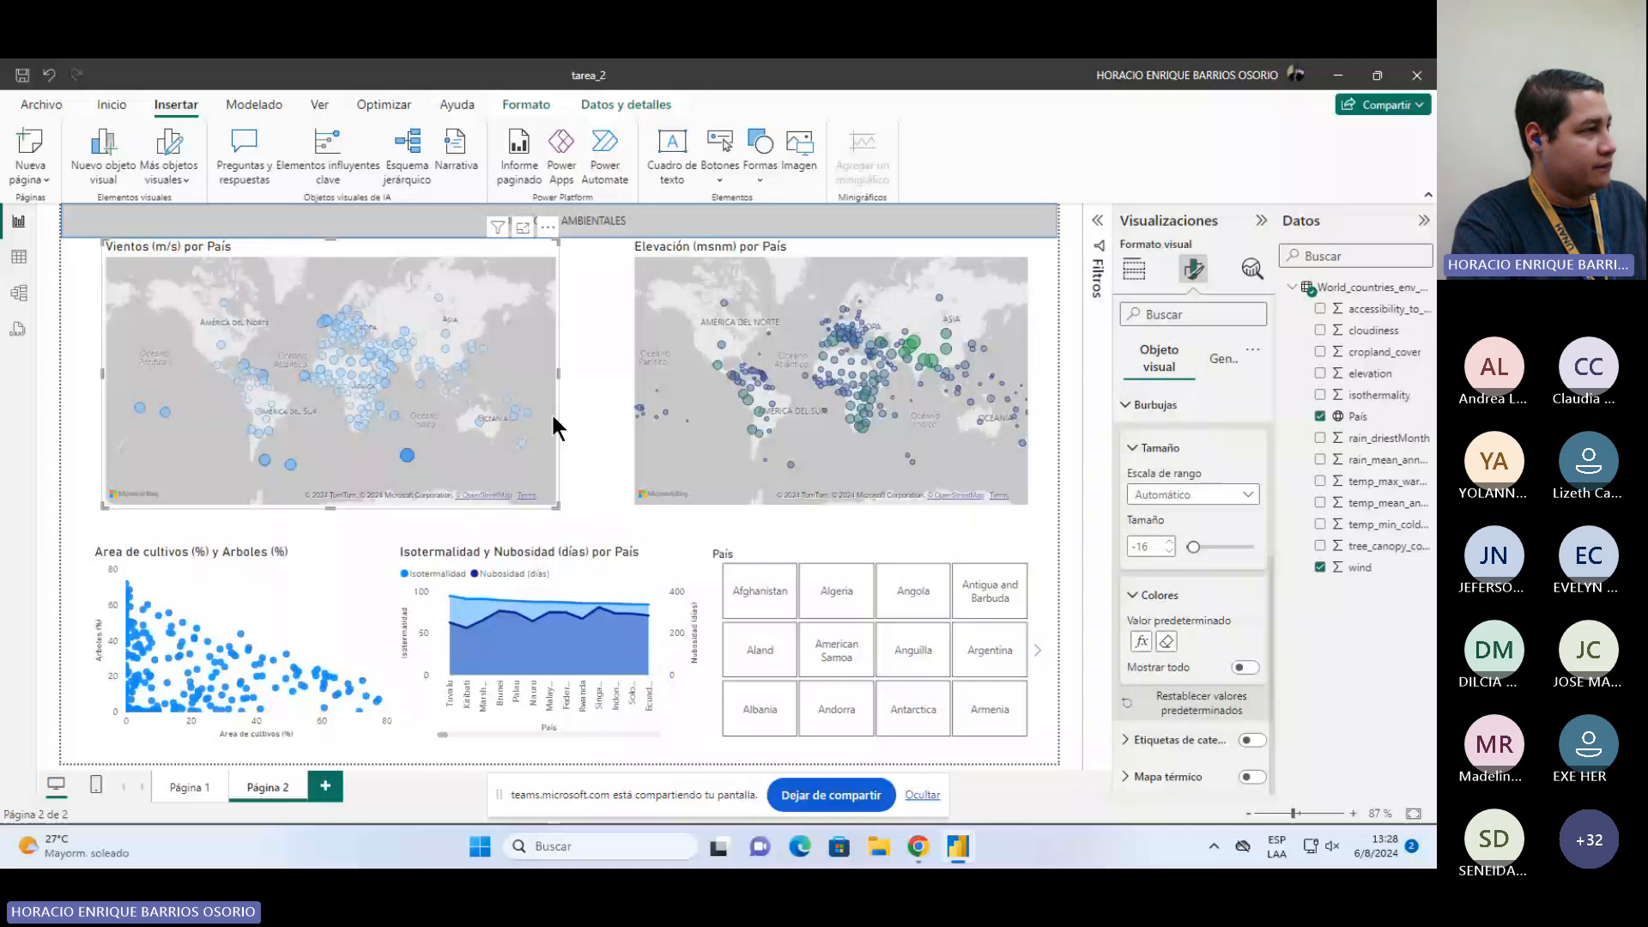
click(562, 416)
mouse_move(410, 456)
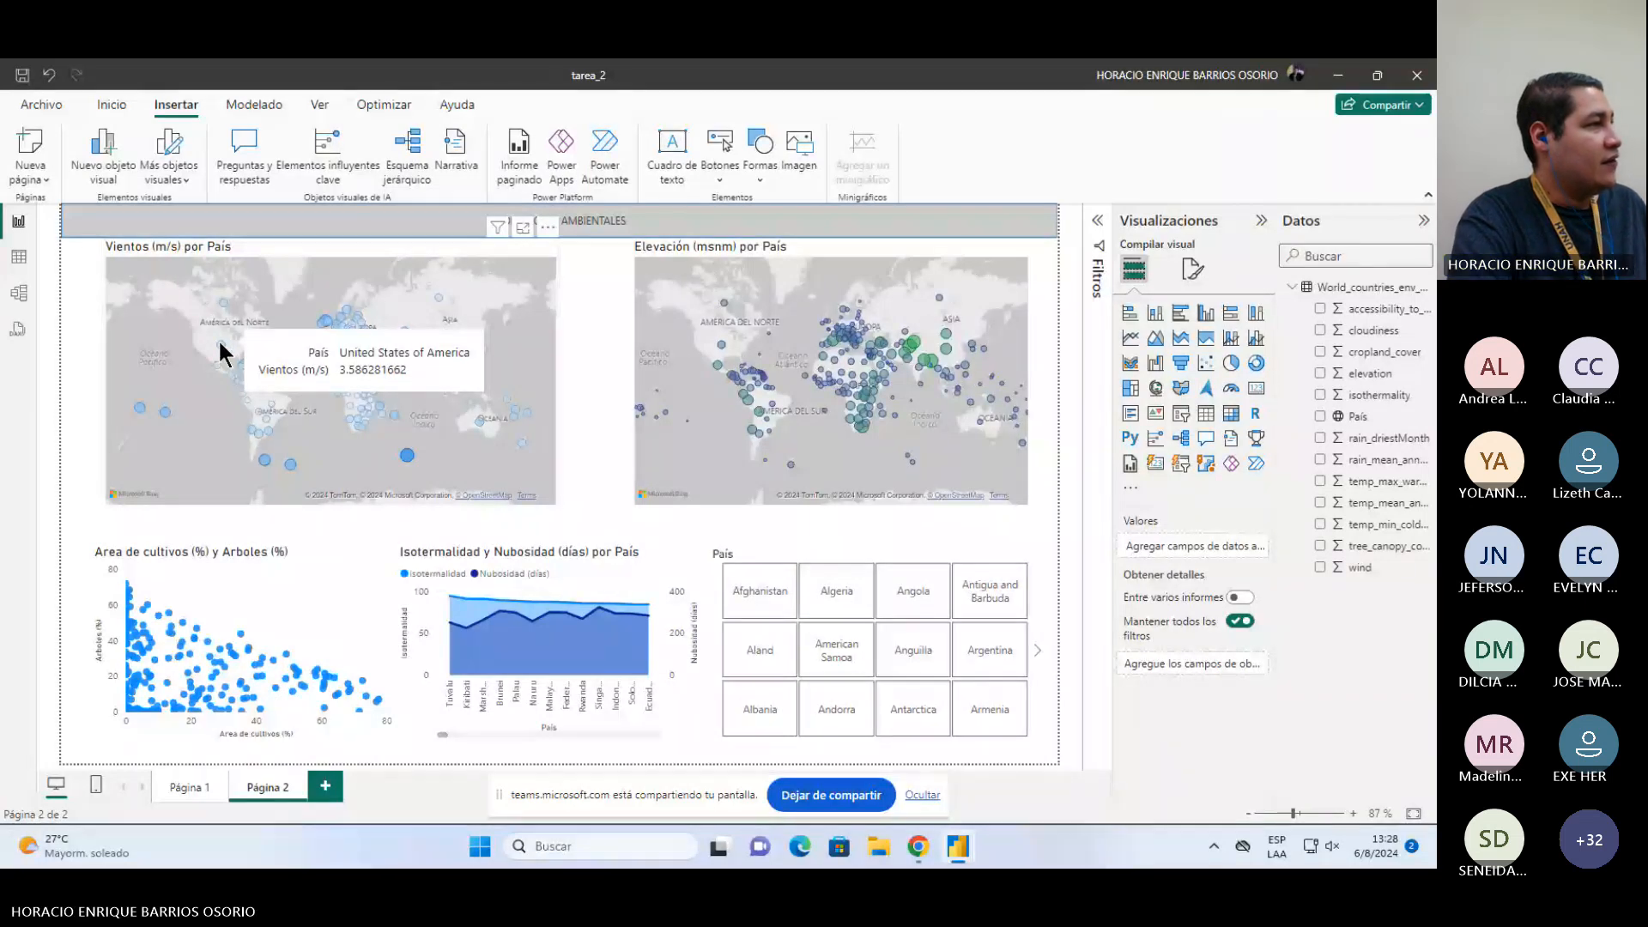
click(877, 239)
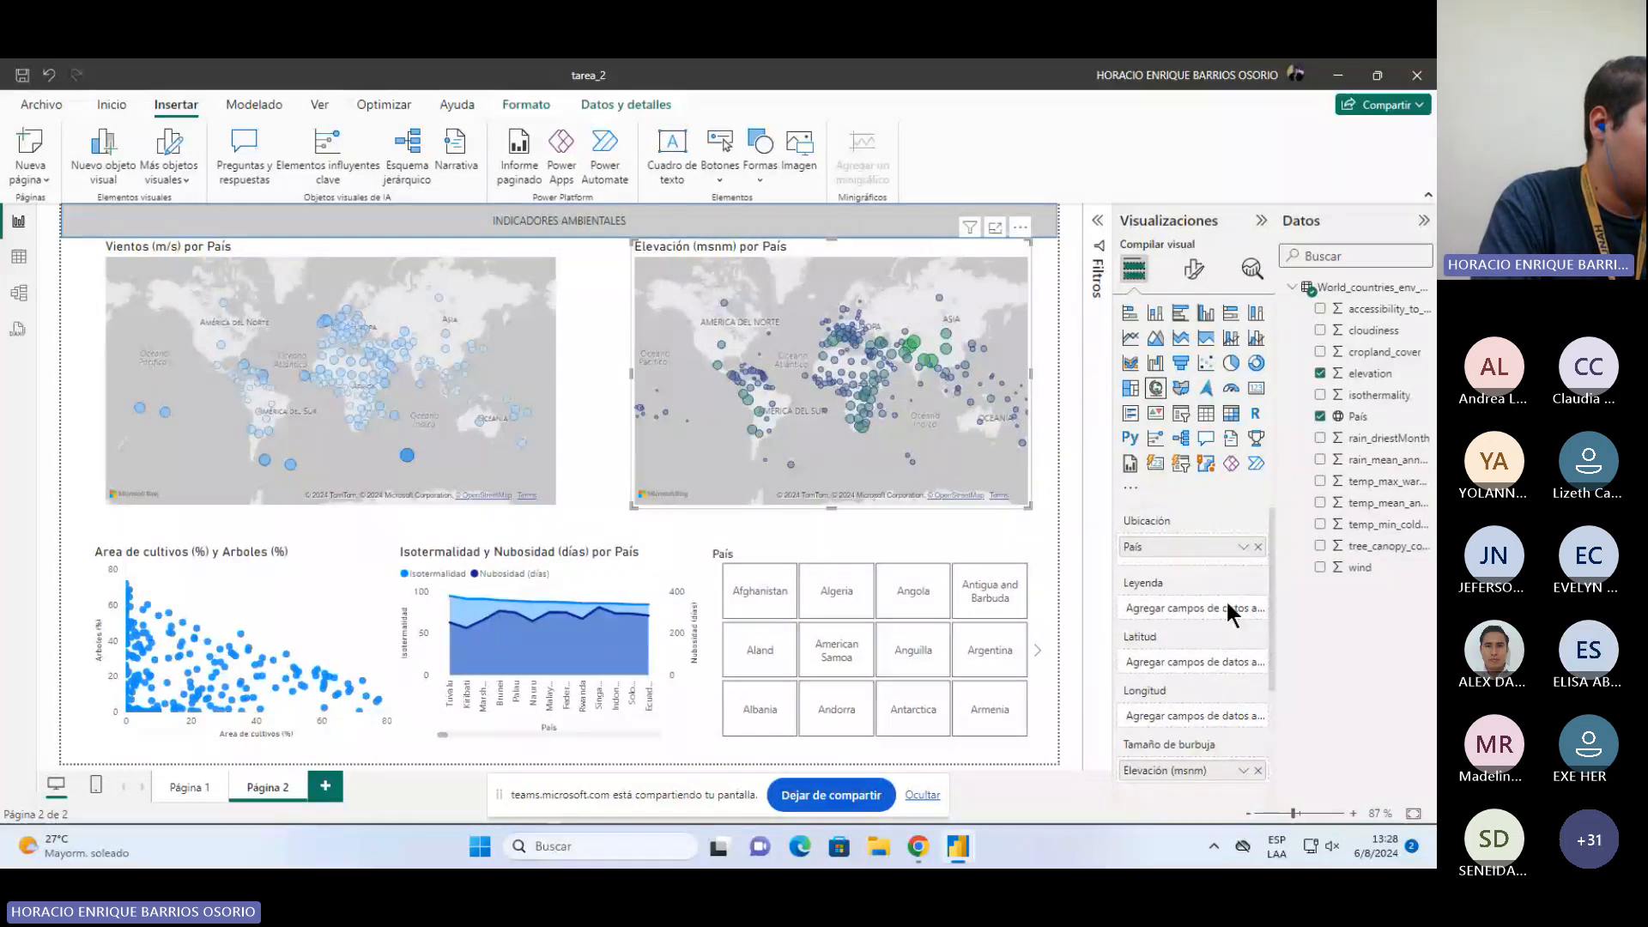
scroll(1151, 640, down, 3)
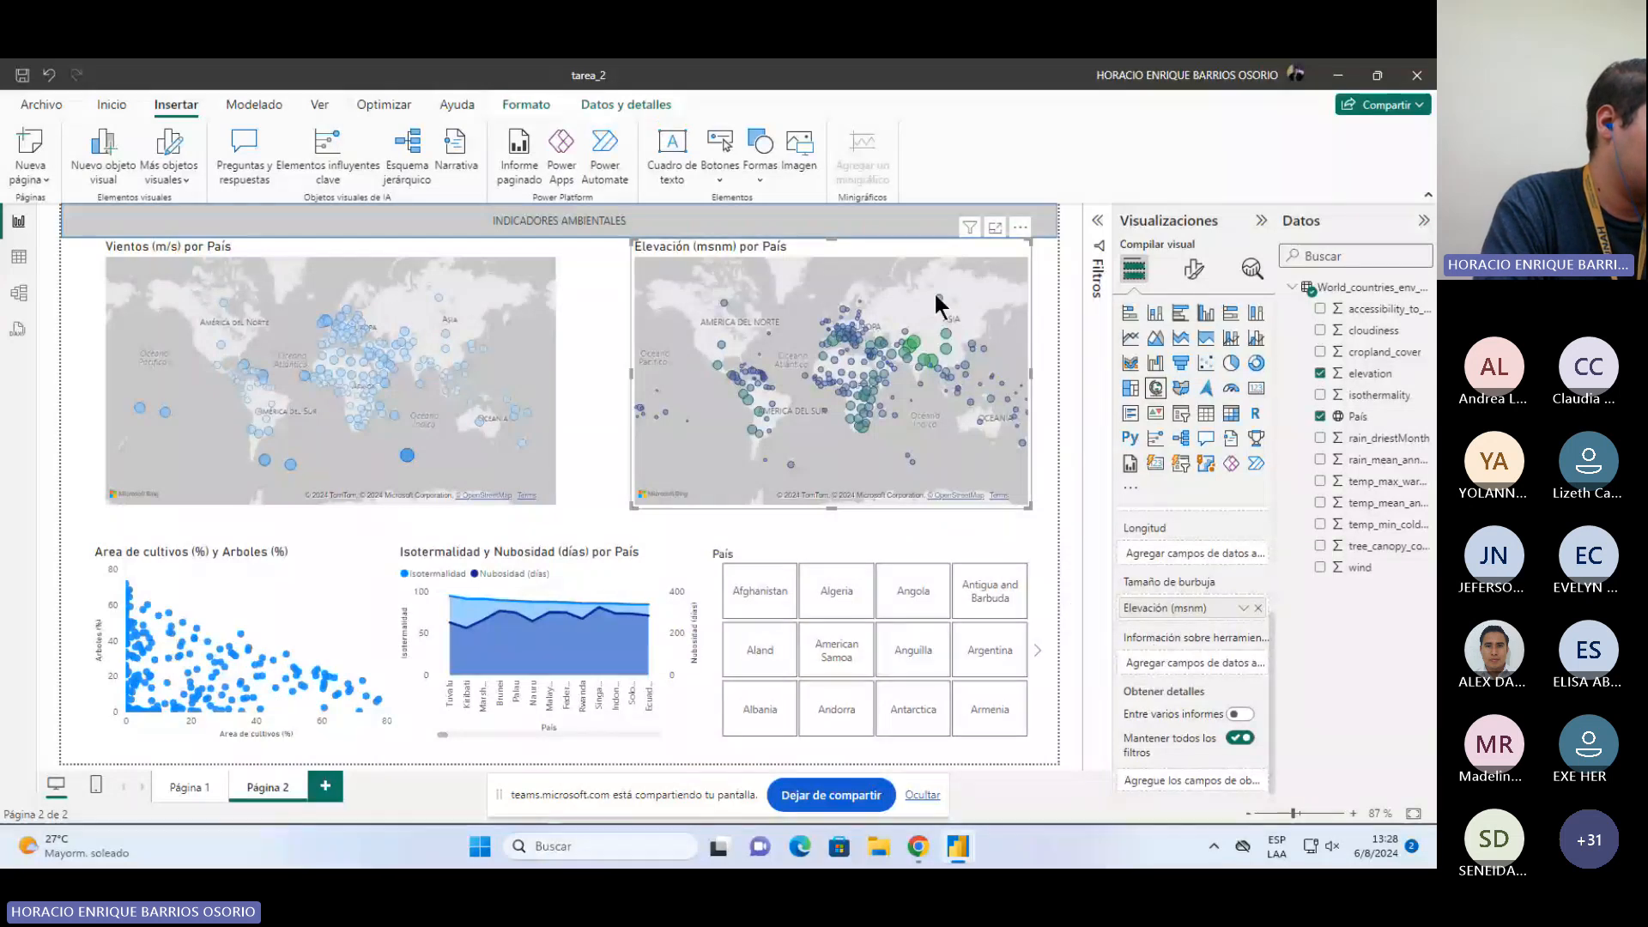
mouse_move(939, 299)
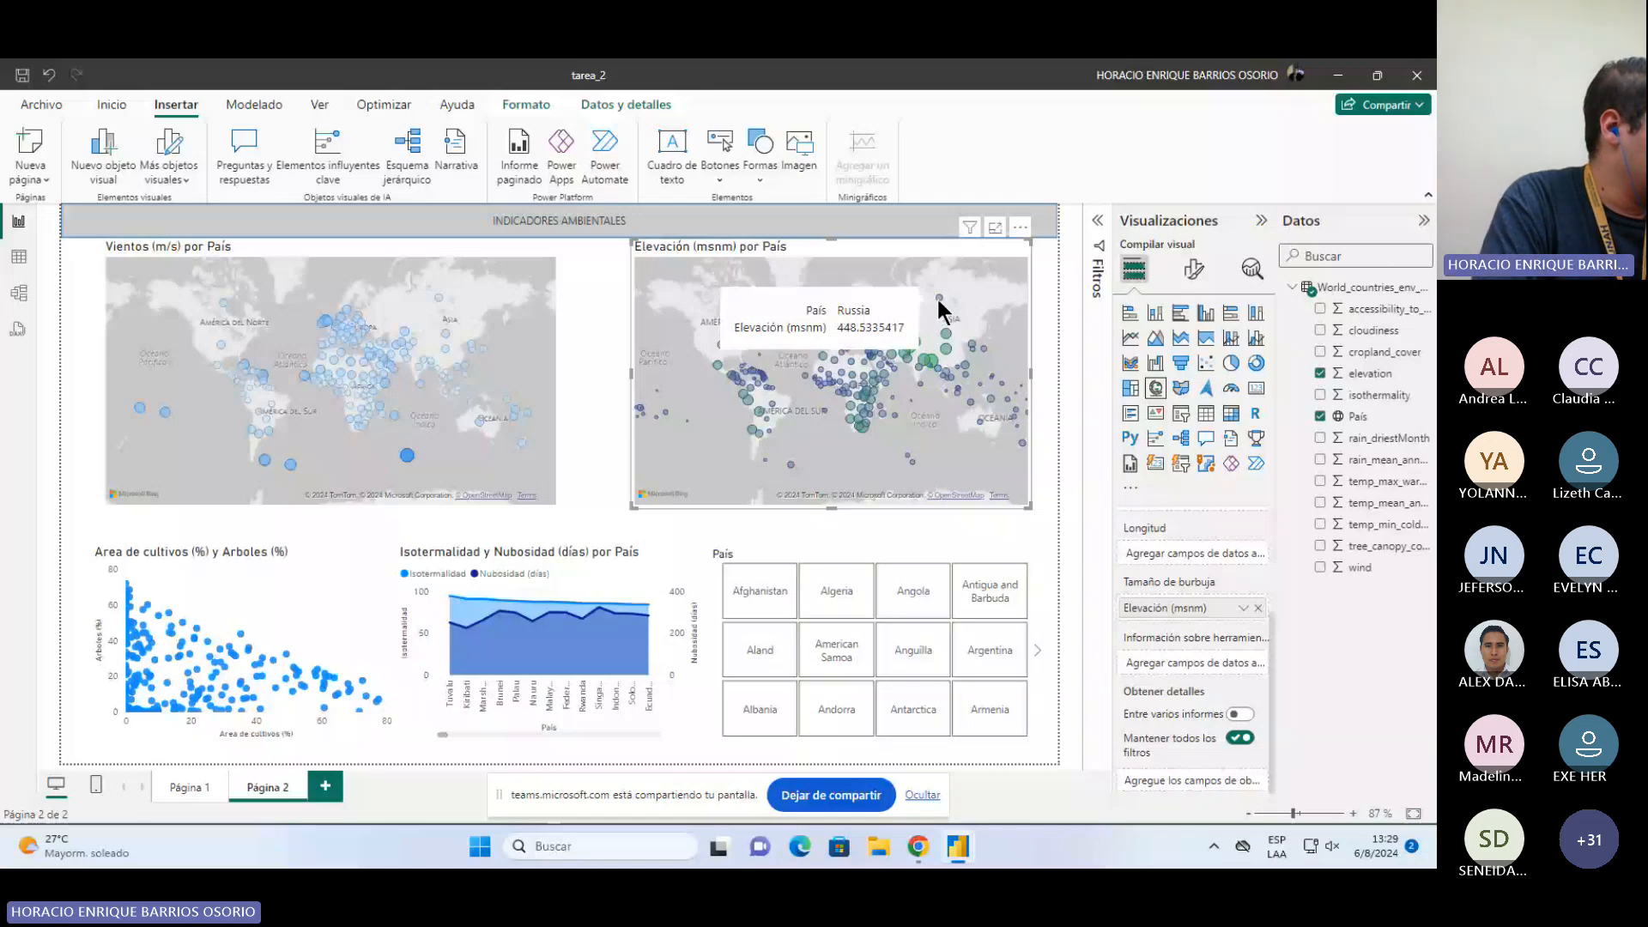
Step: Review the scatter chart's fields and the aggregation options of the Isotermalidad chart's País, Isotermalidad and Nubosidad fields
click(334, 537)
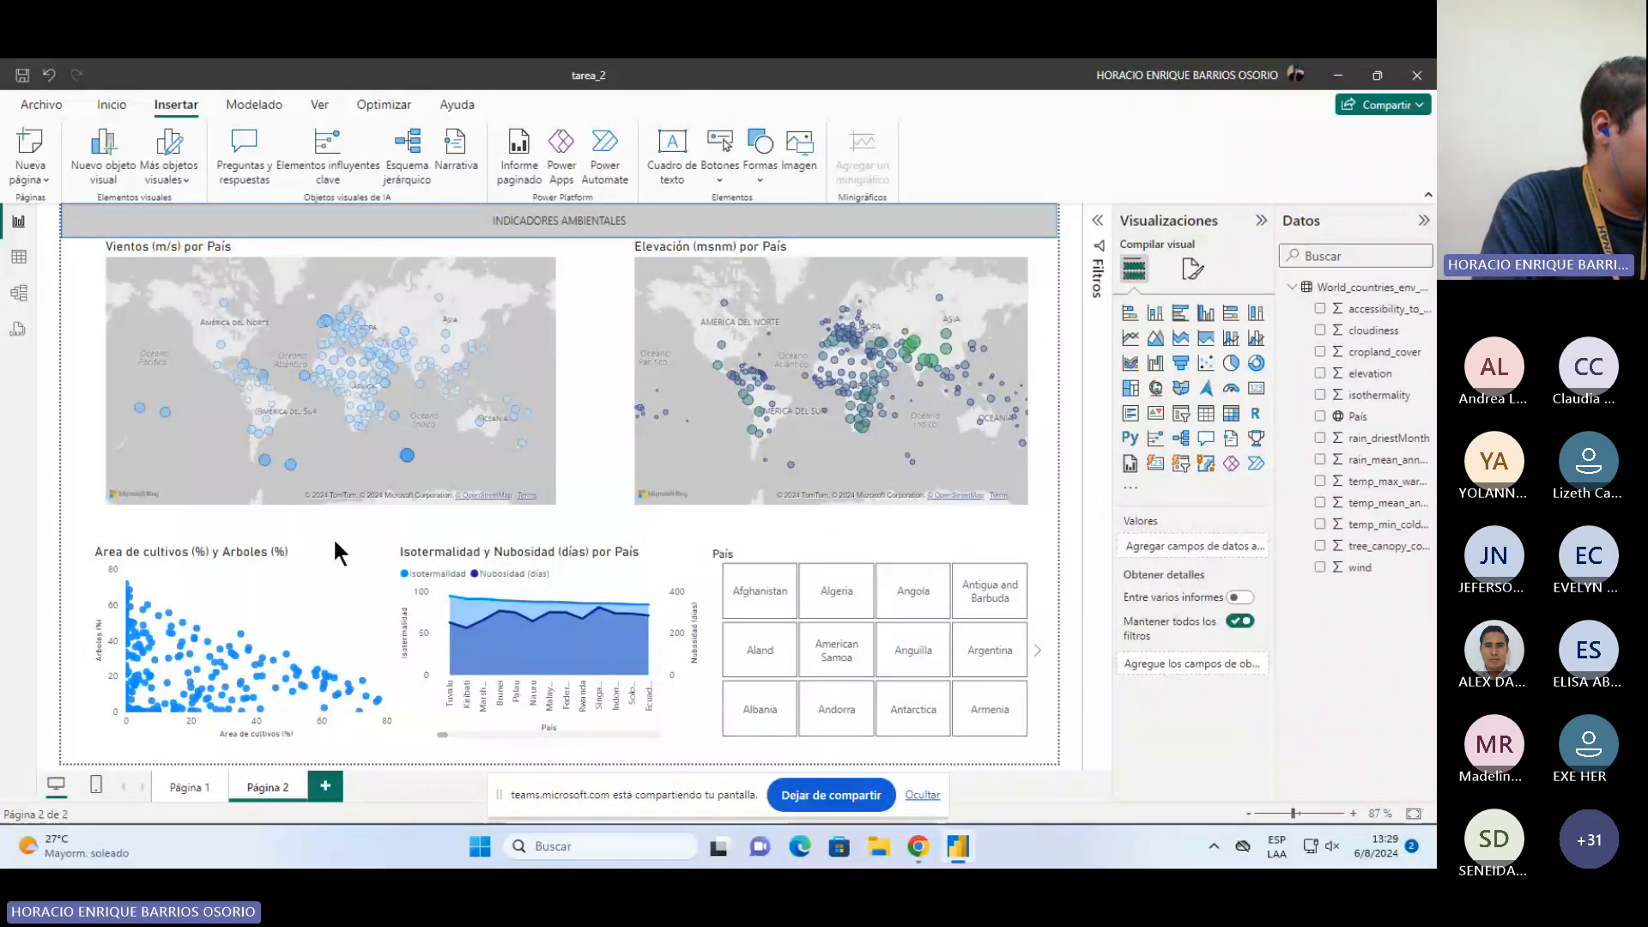
click(327, 544)
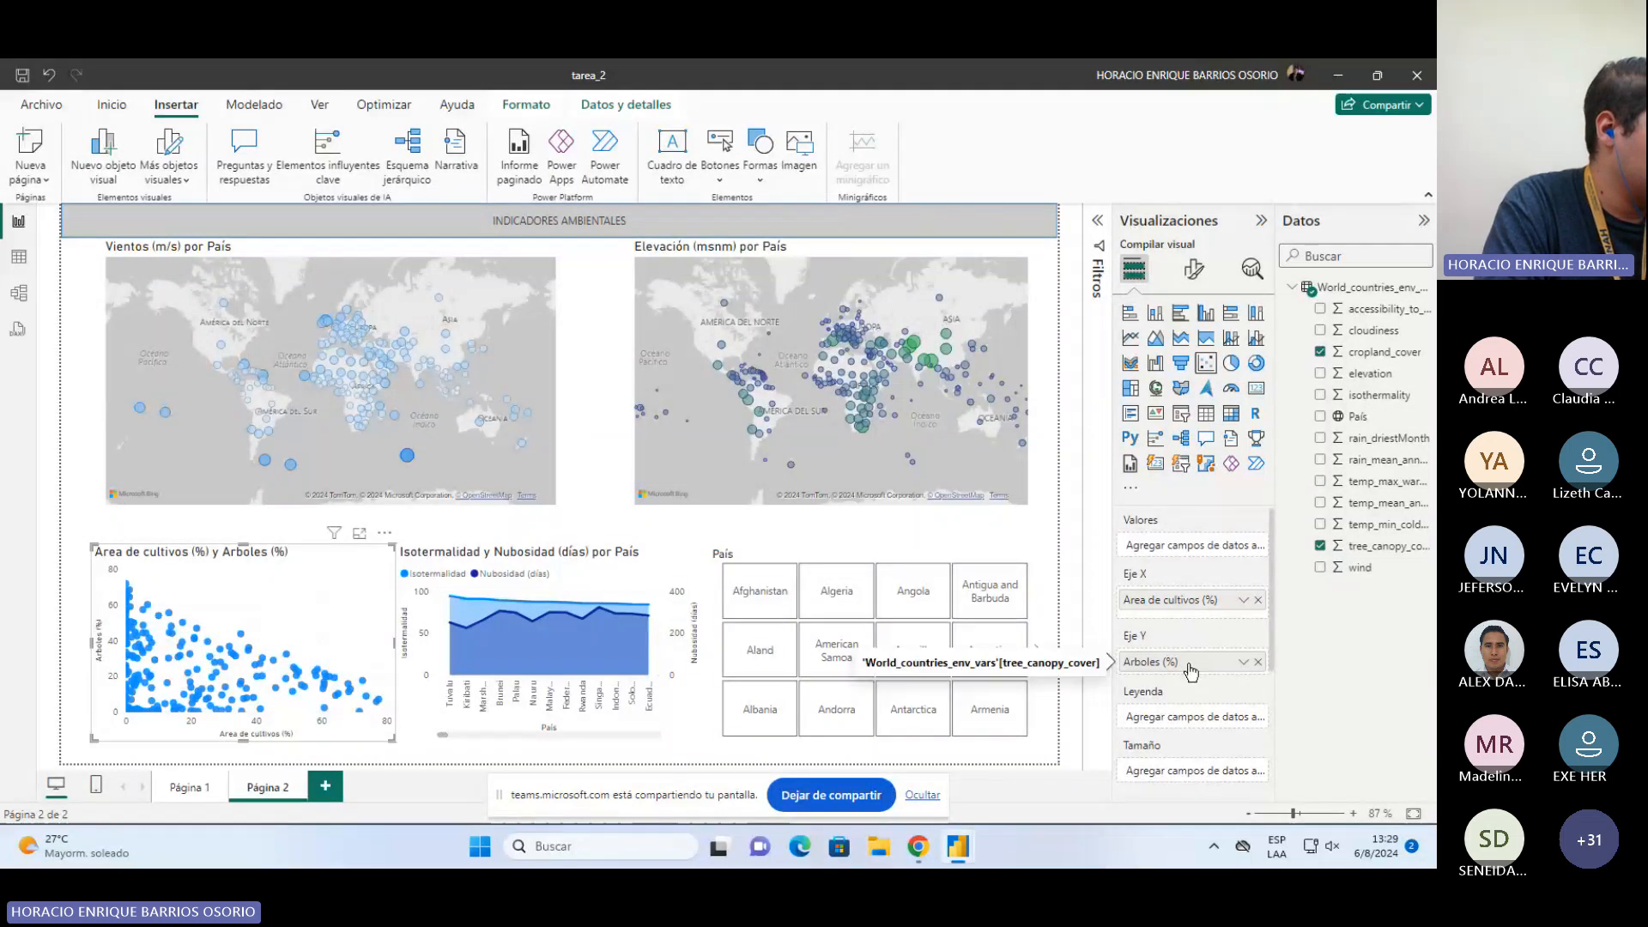
click(657, 554)
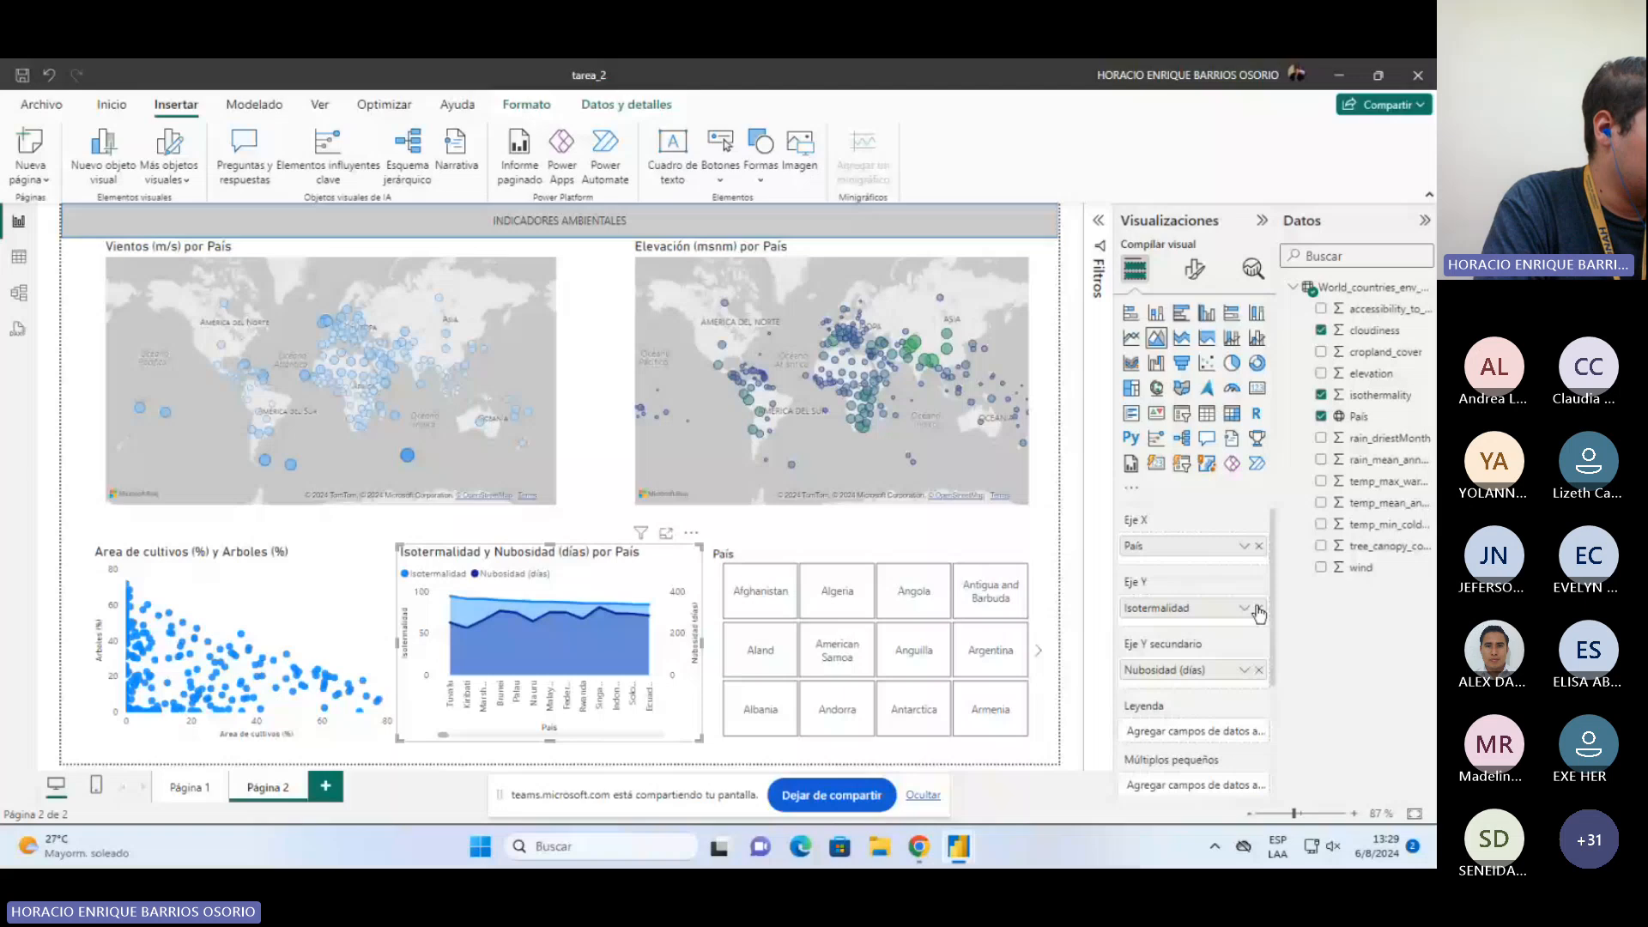
click(1242, 608)
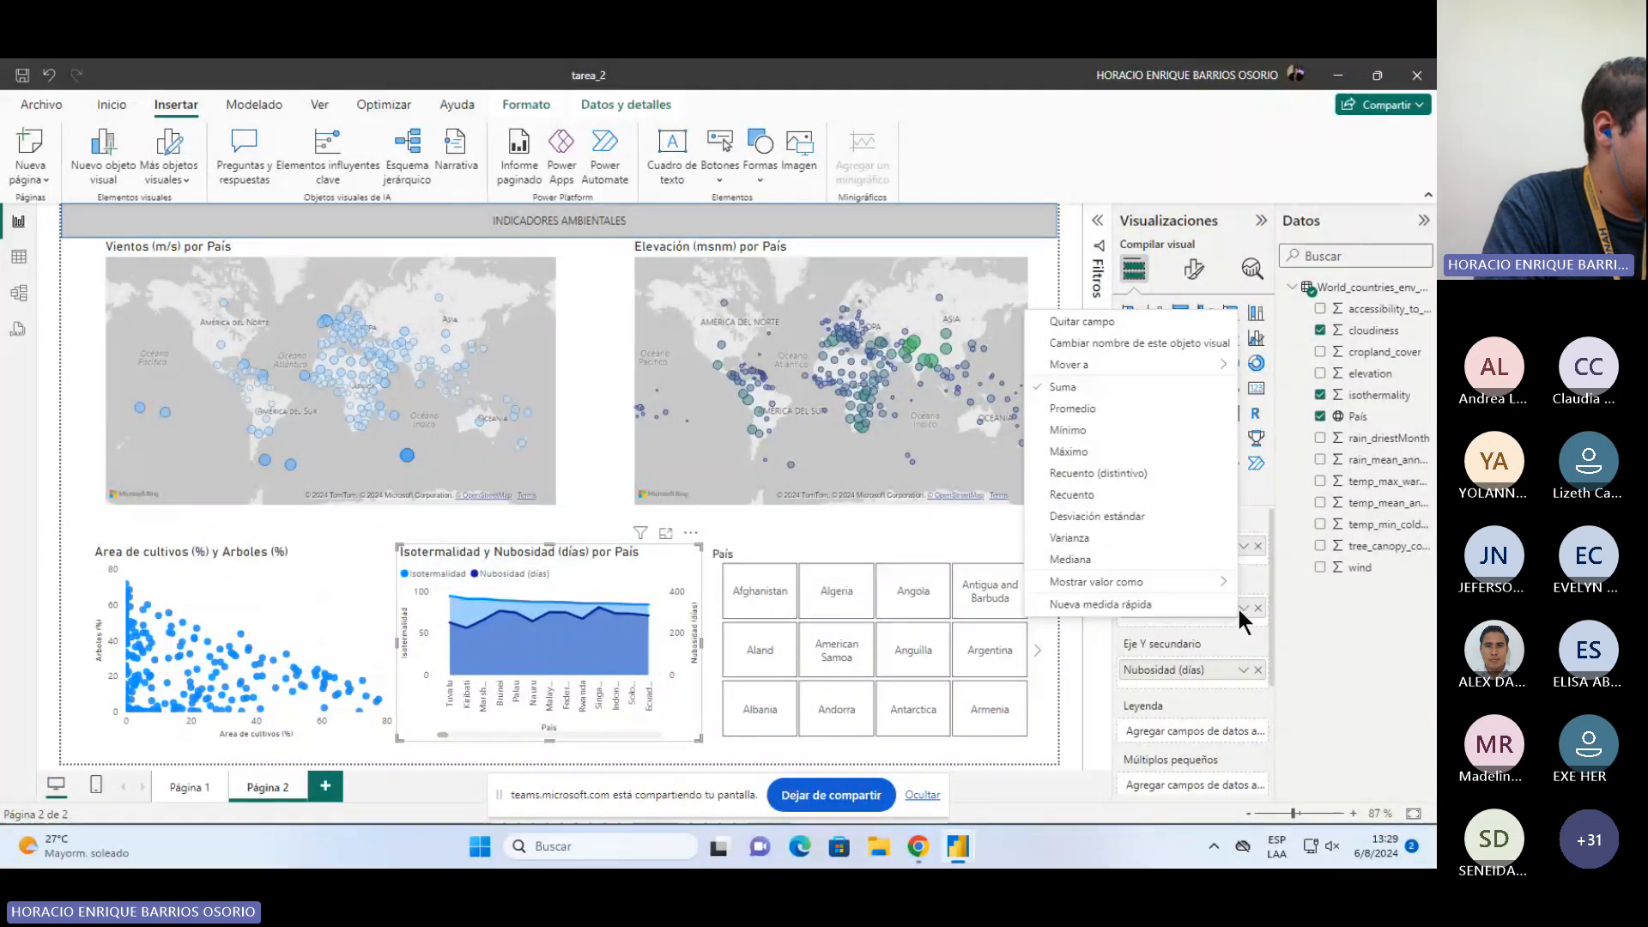
click(1241, 607)
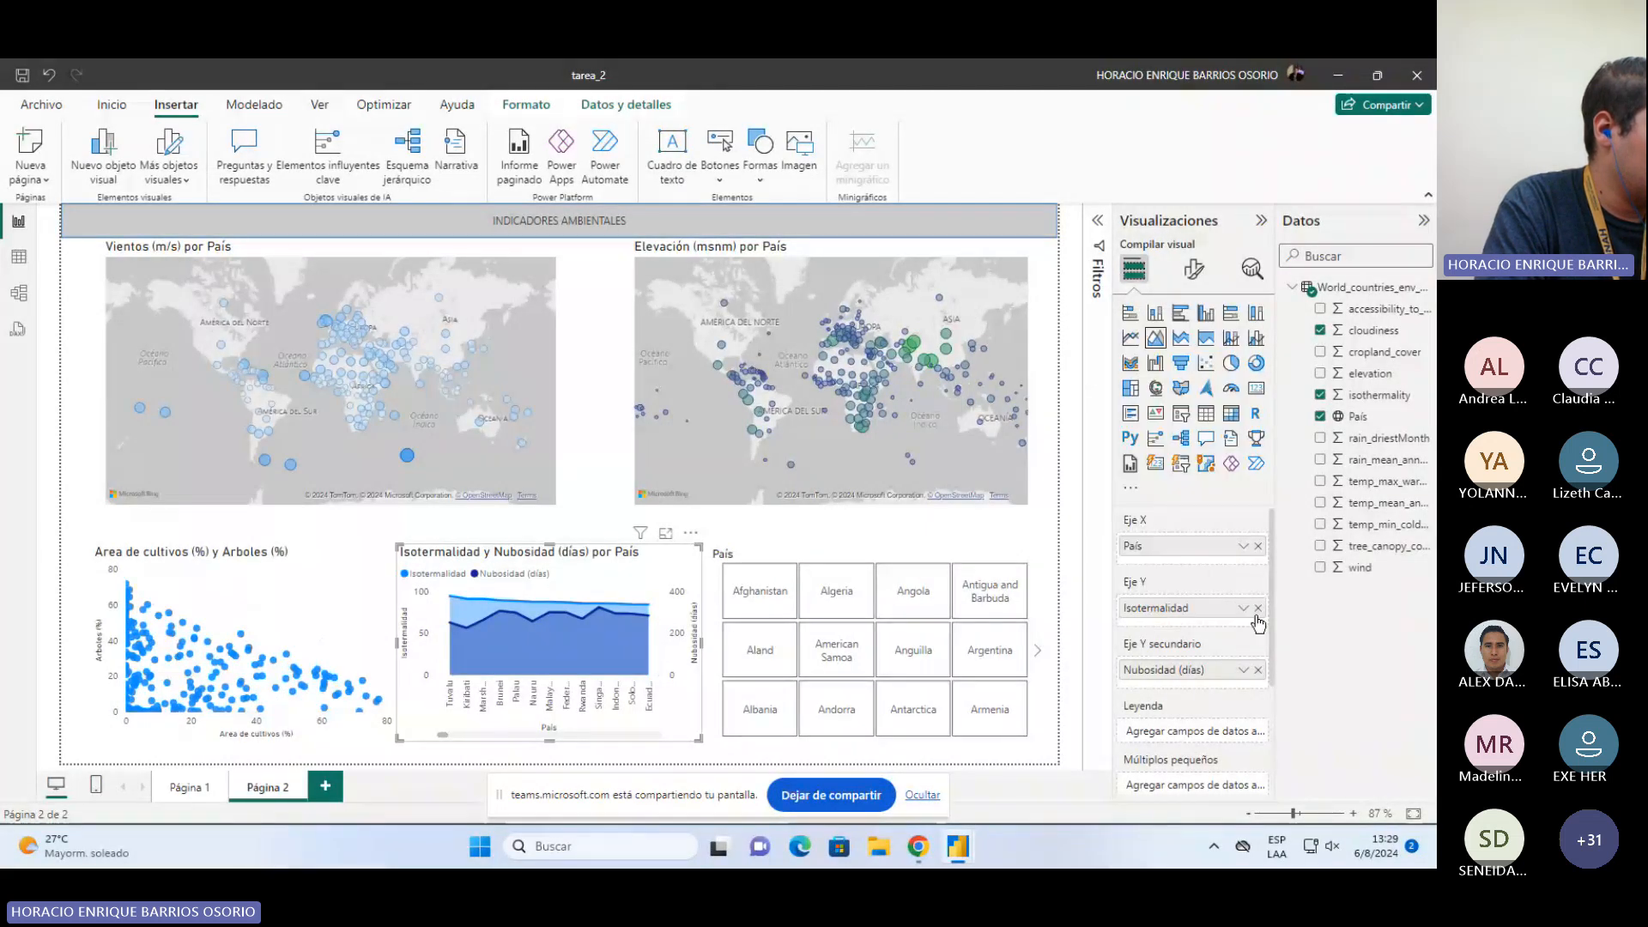
click(1242, 670)
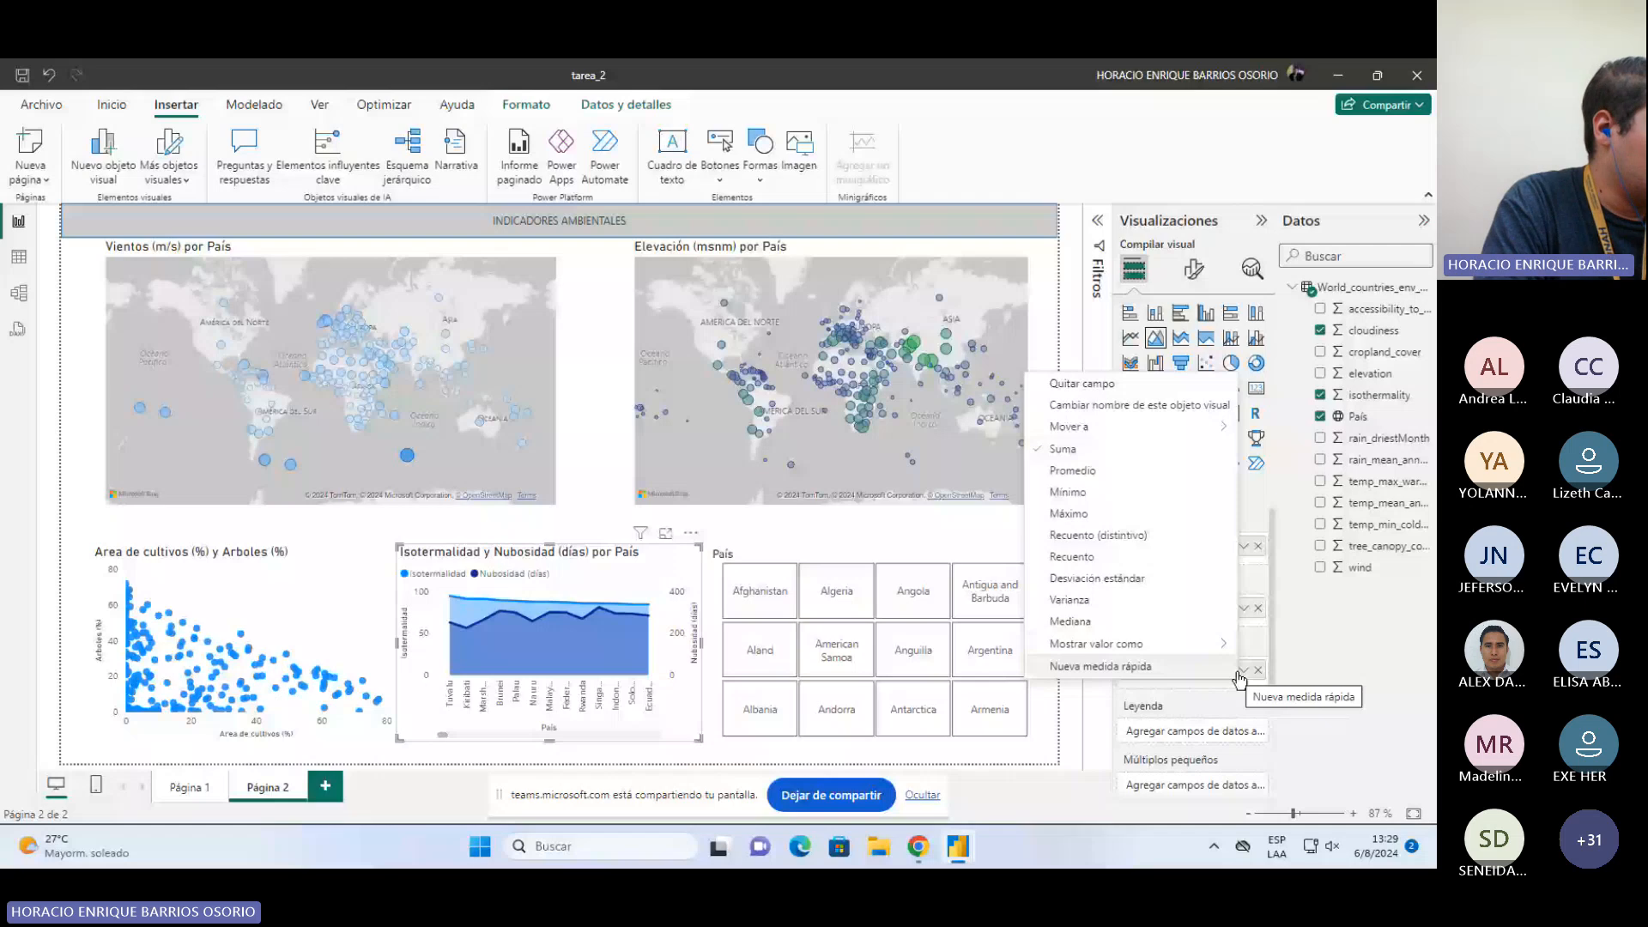
click(1242, 671)
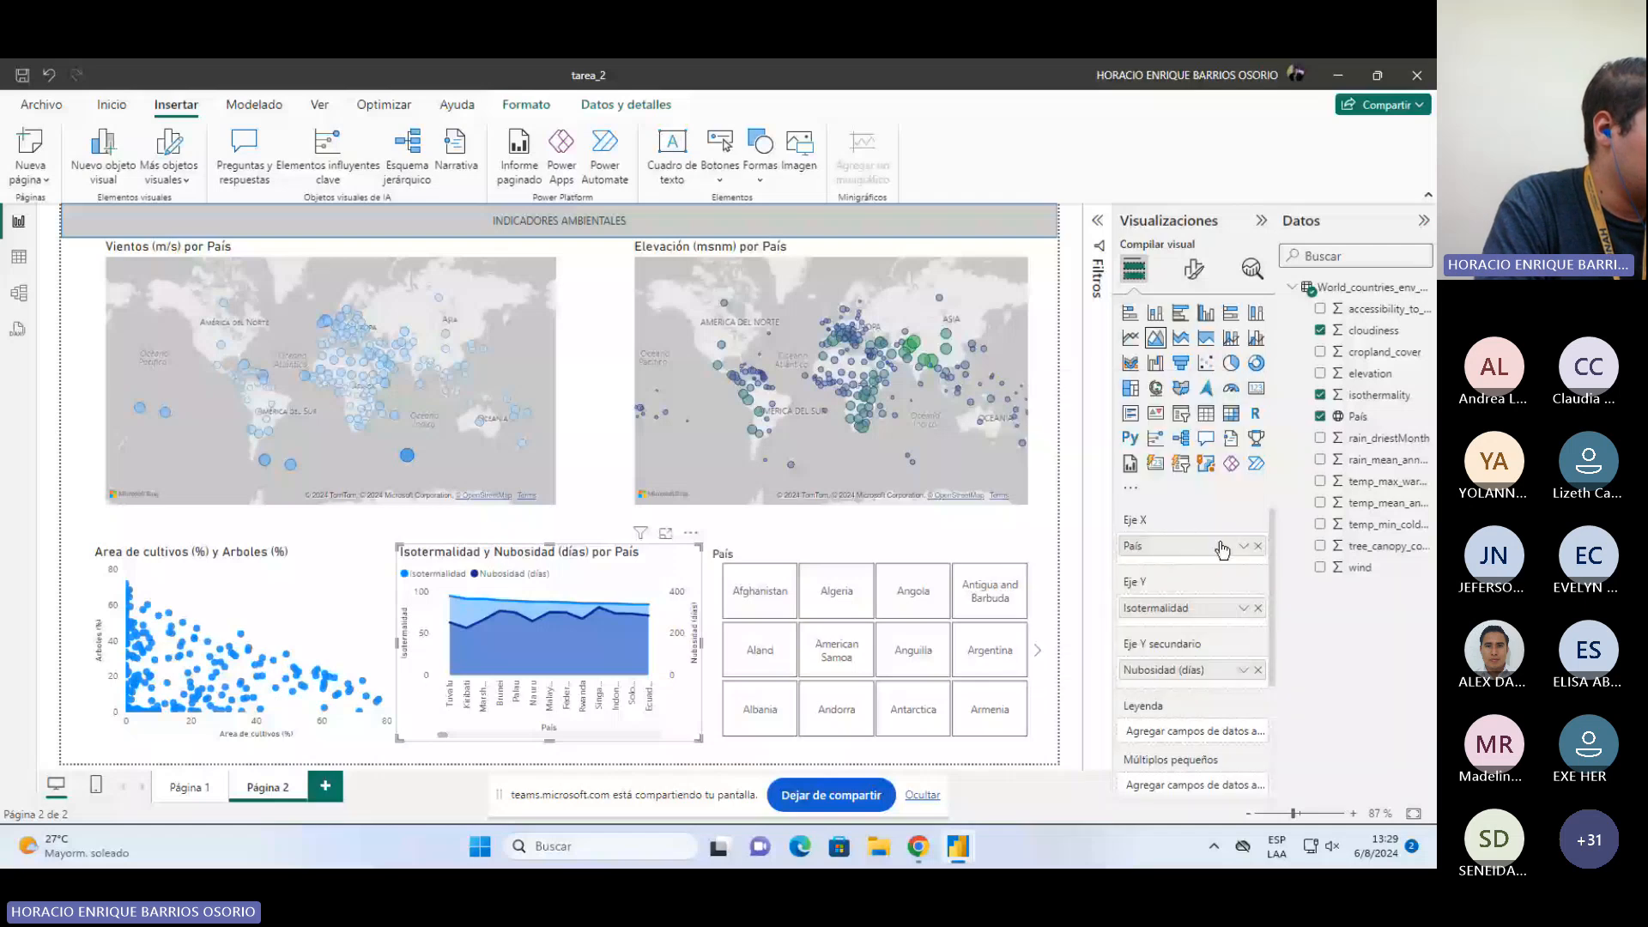
click(1243, 547)
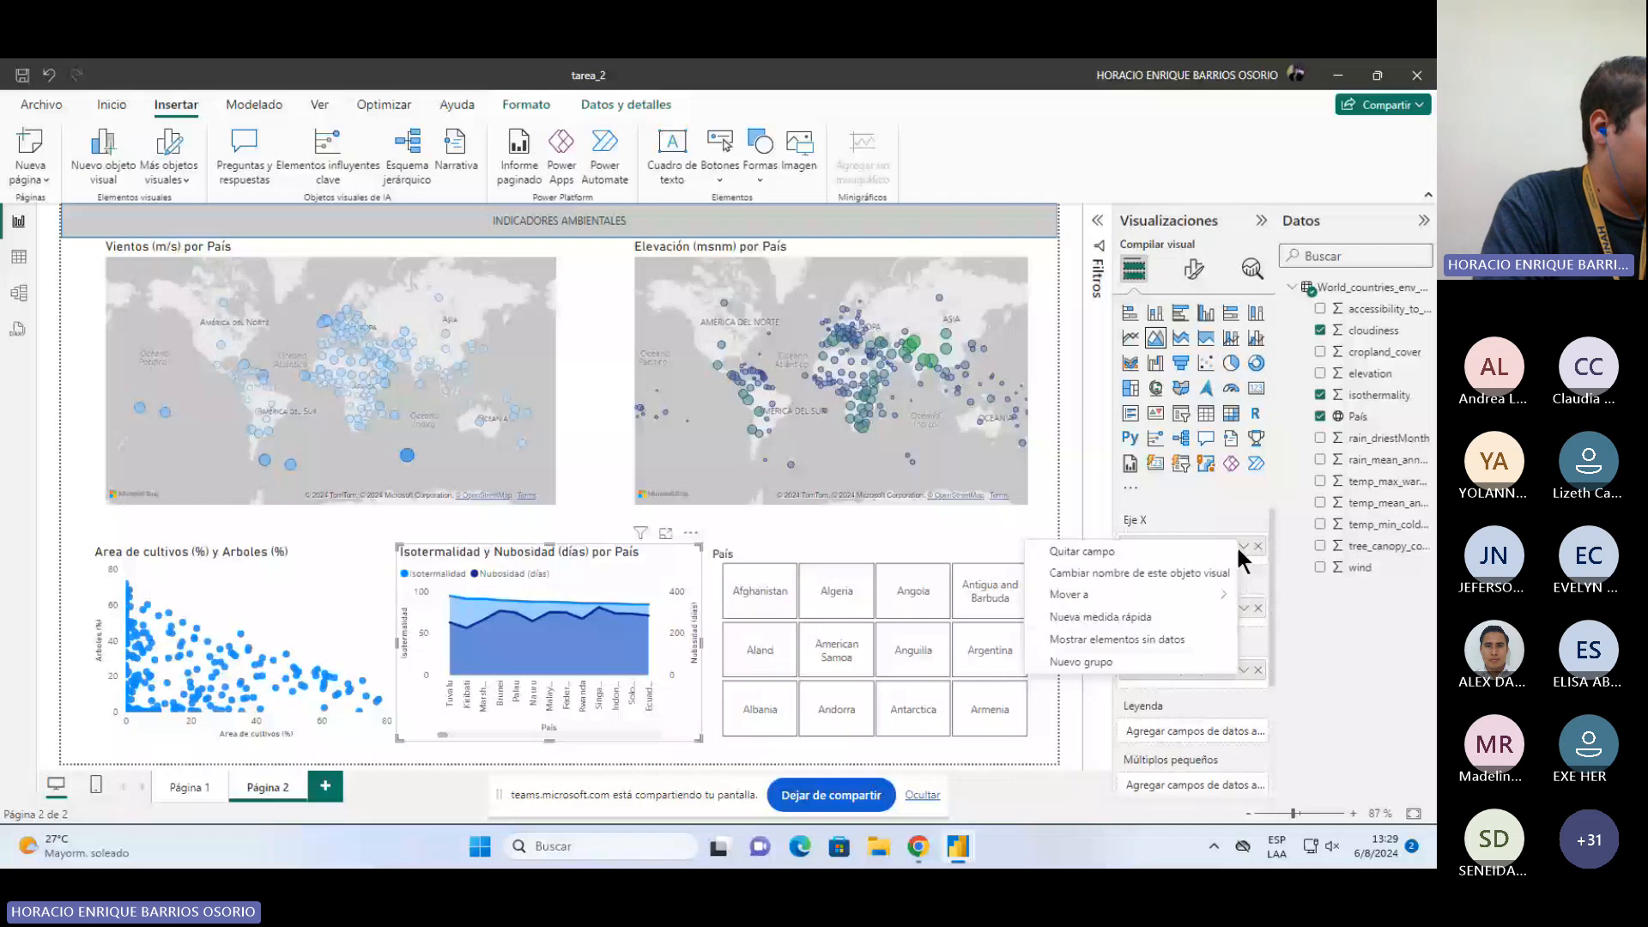
click(1240, 549)
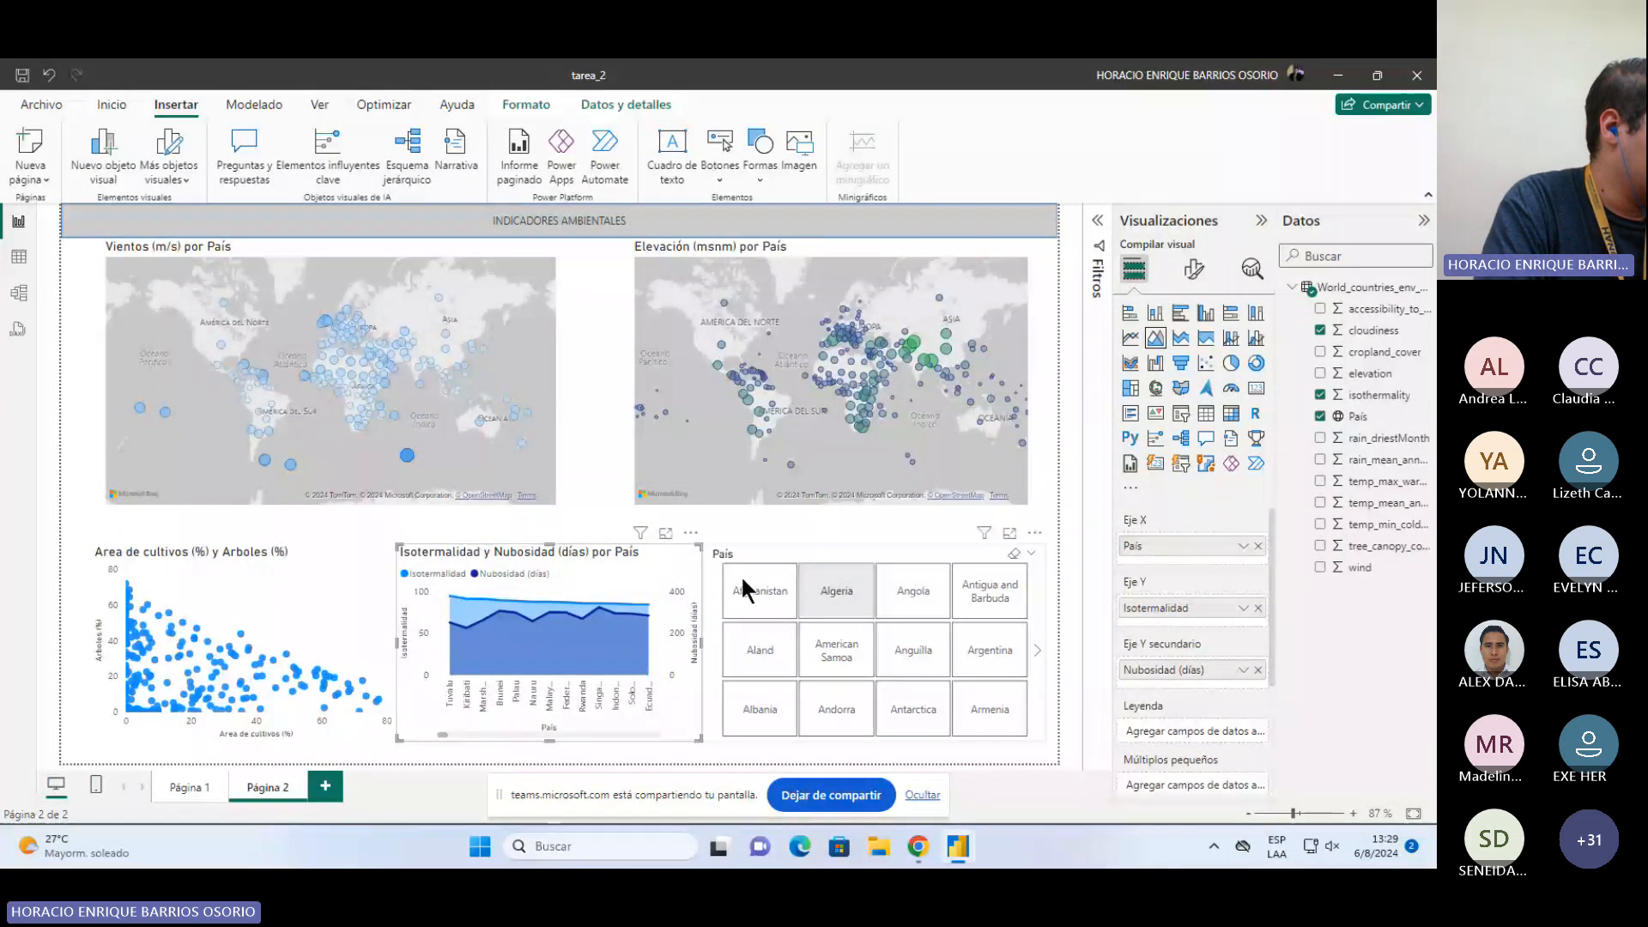
Step: Open the Area de cultivos y Arboles scatter chart in focus mode, then return to the report
click(360, 542)
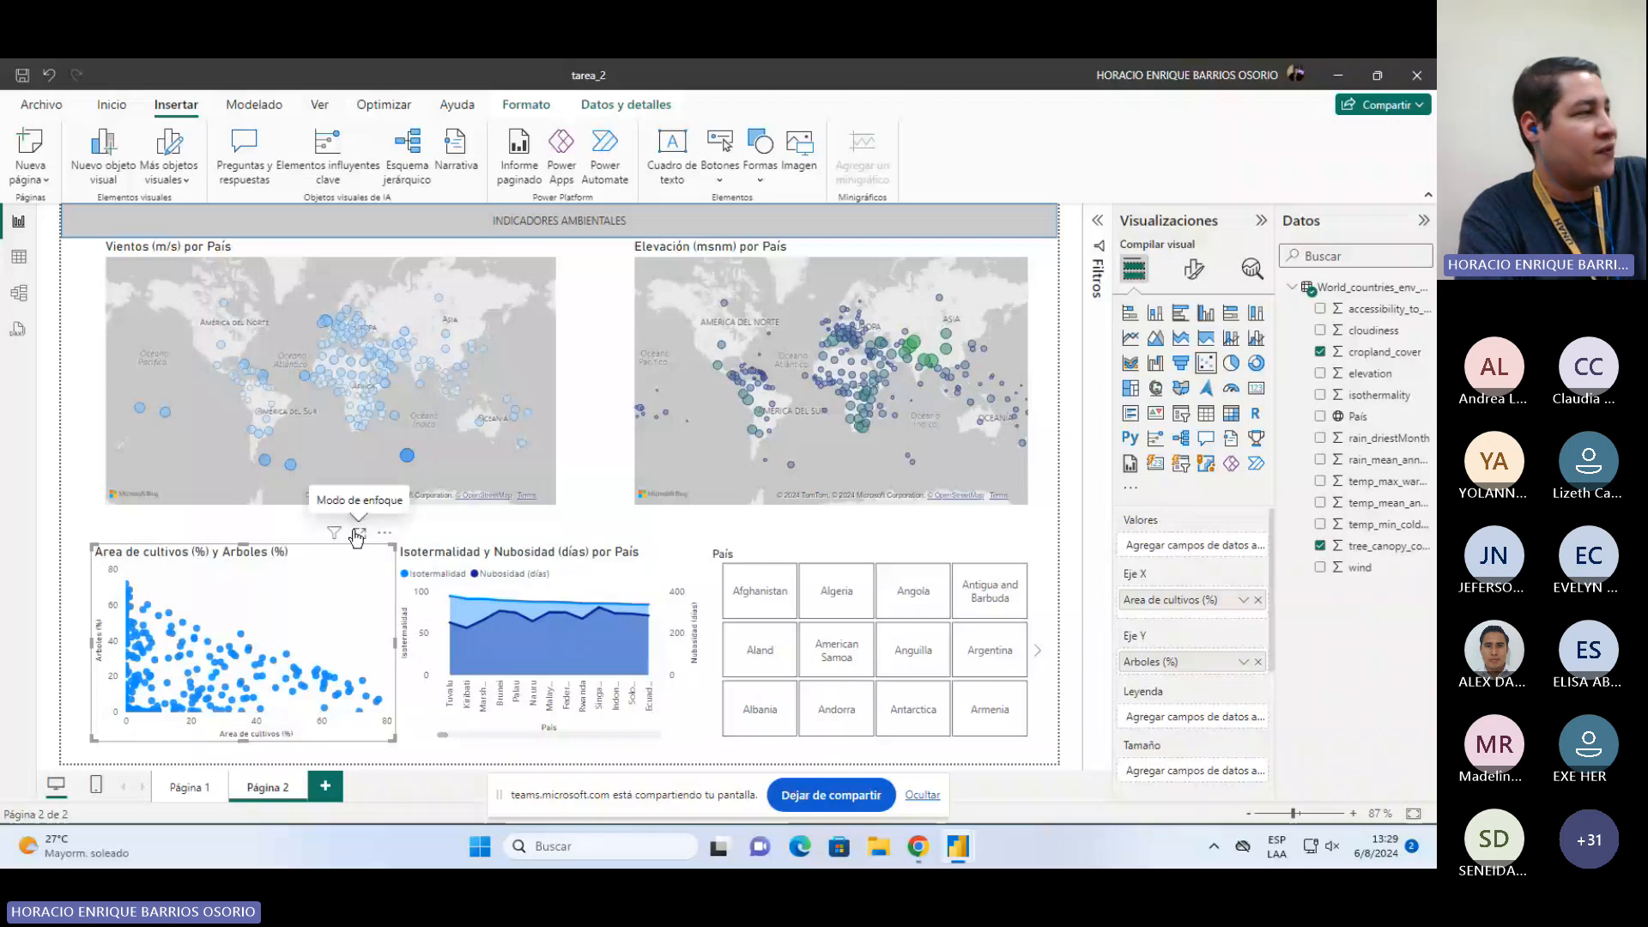
click(357, 534)
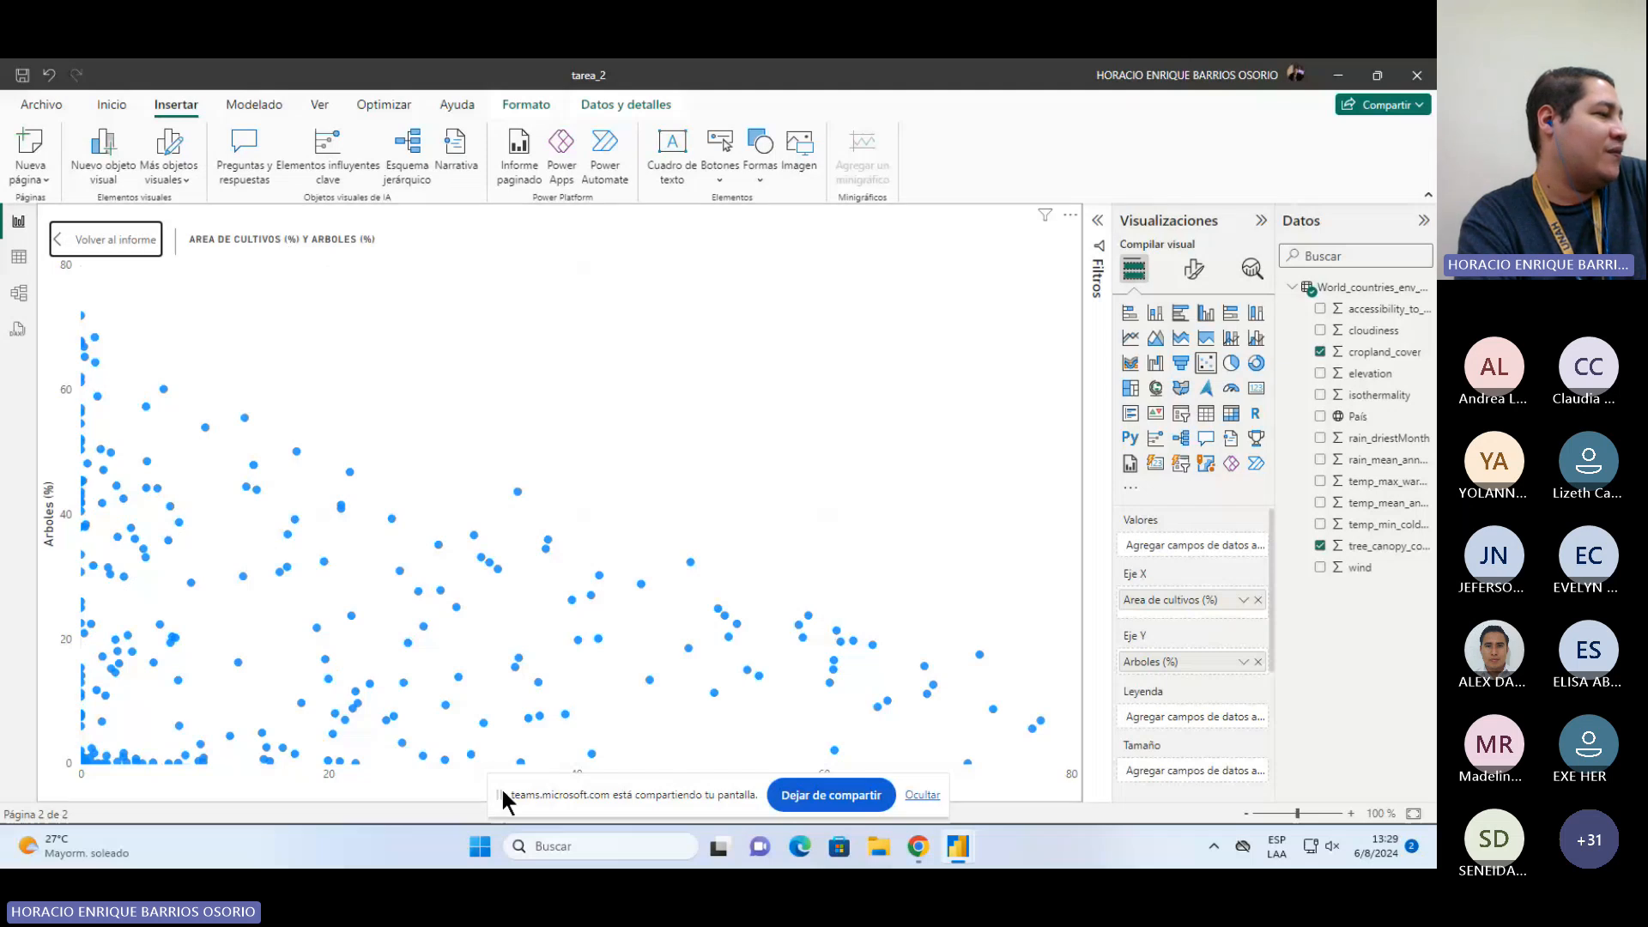
drag(502, 786, 503, 824)
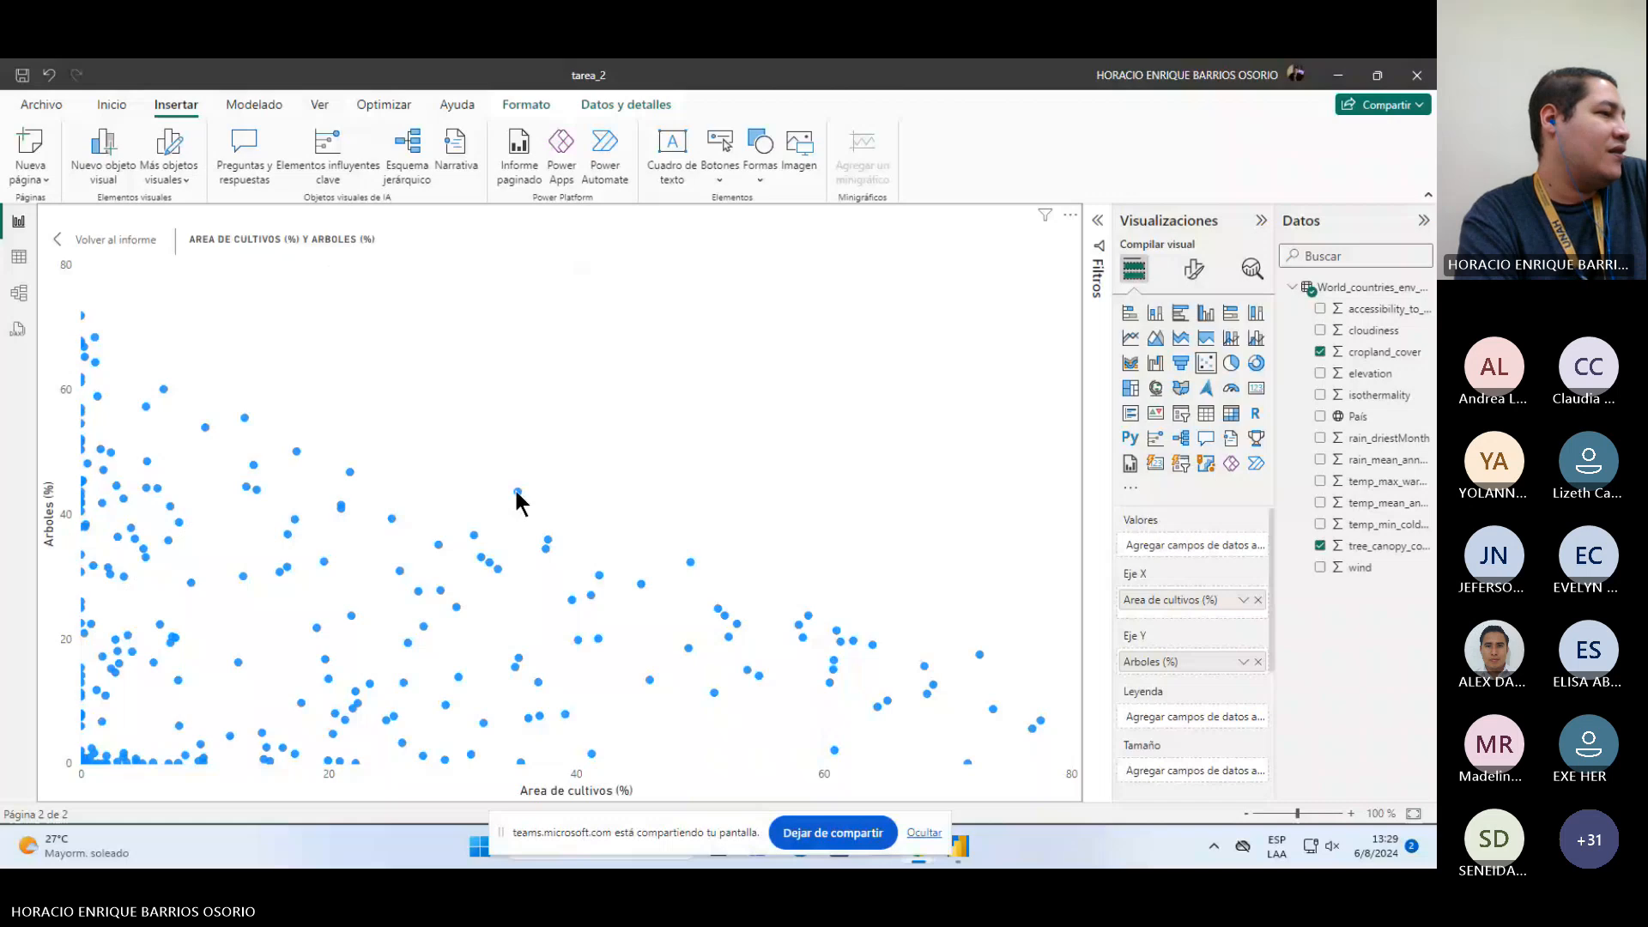
mouse_move(518, 493)
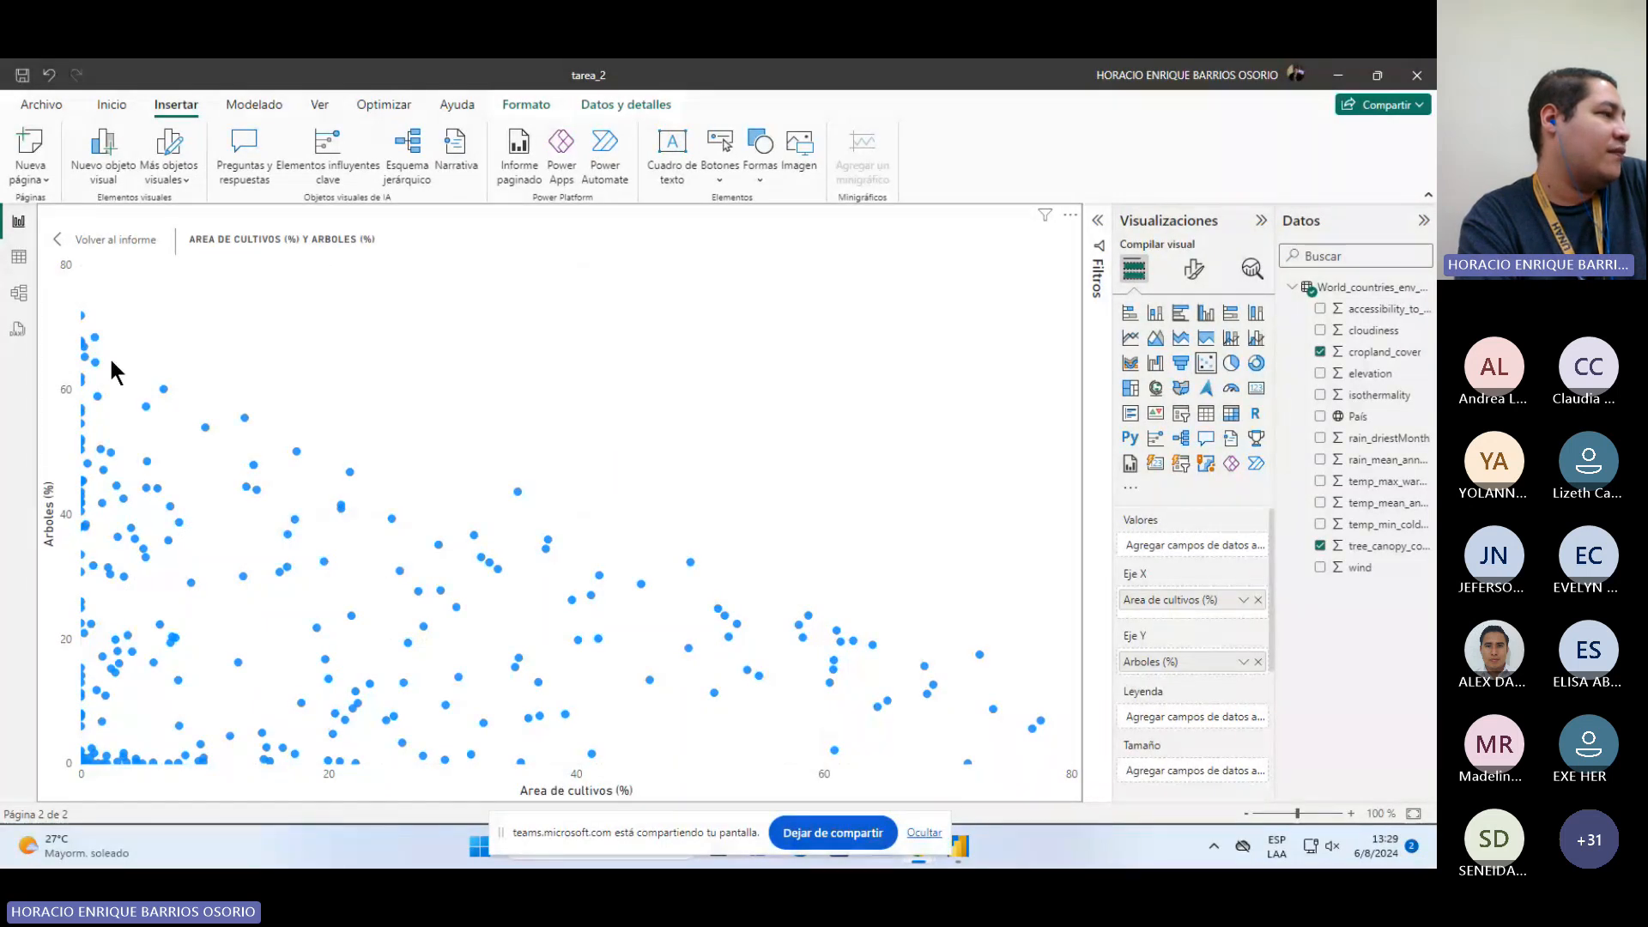
mouse_move(96, 337)
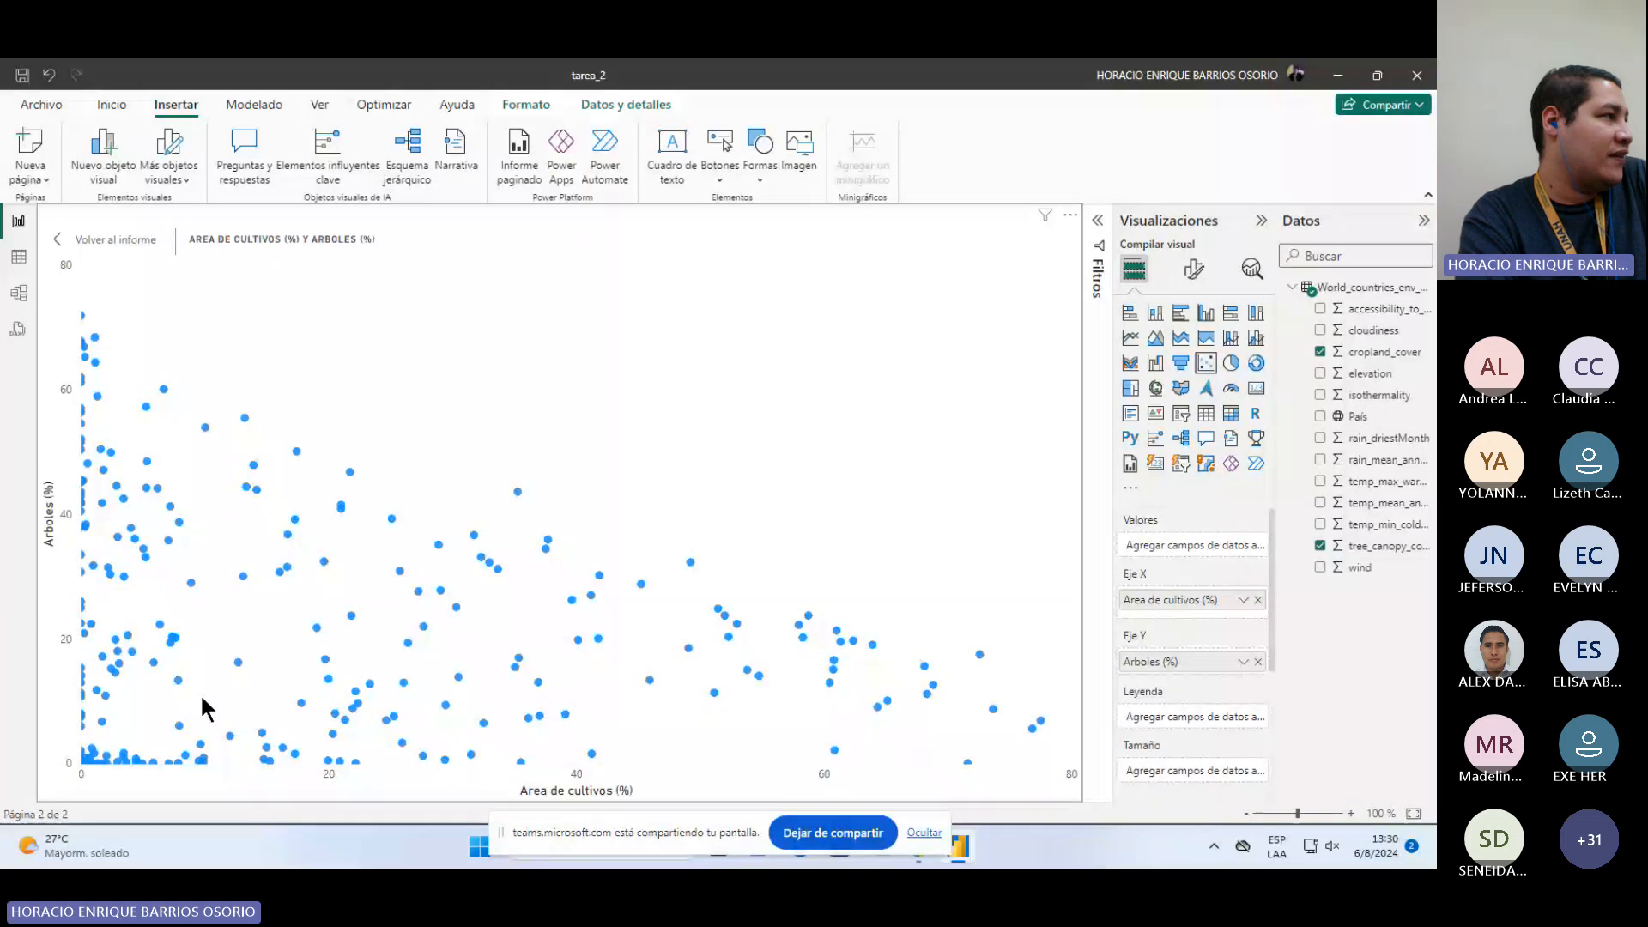
click(60, 241)
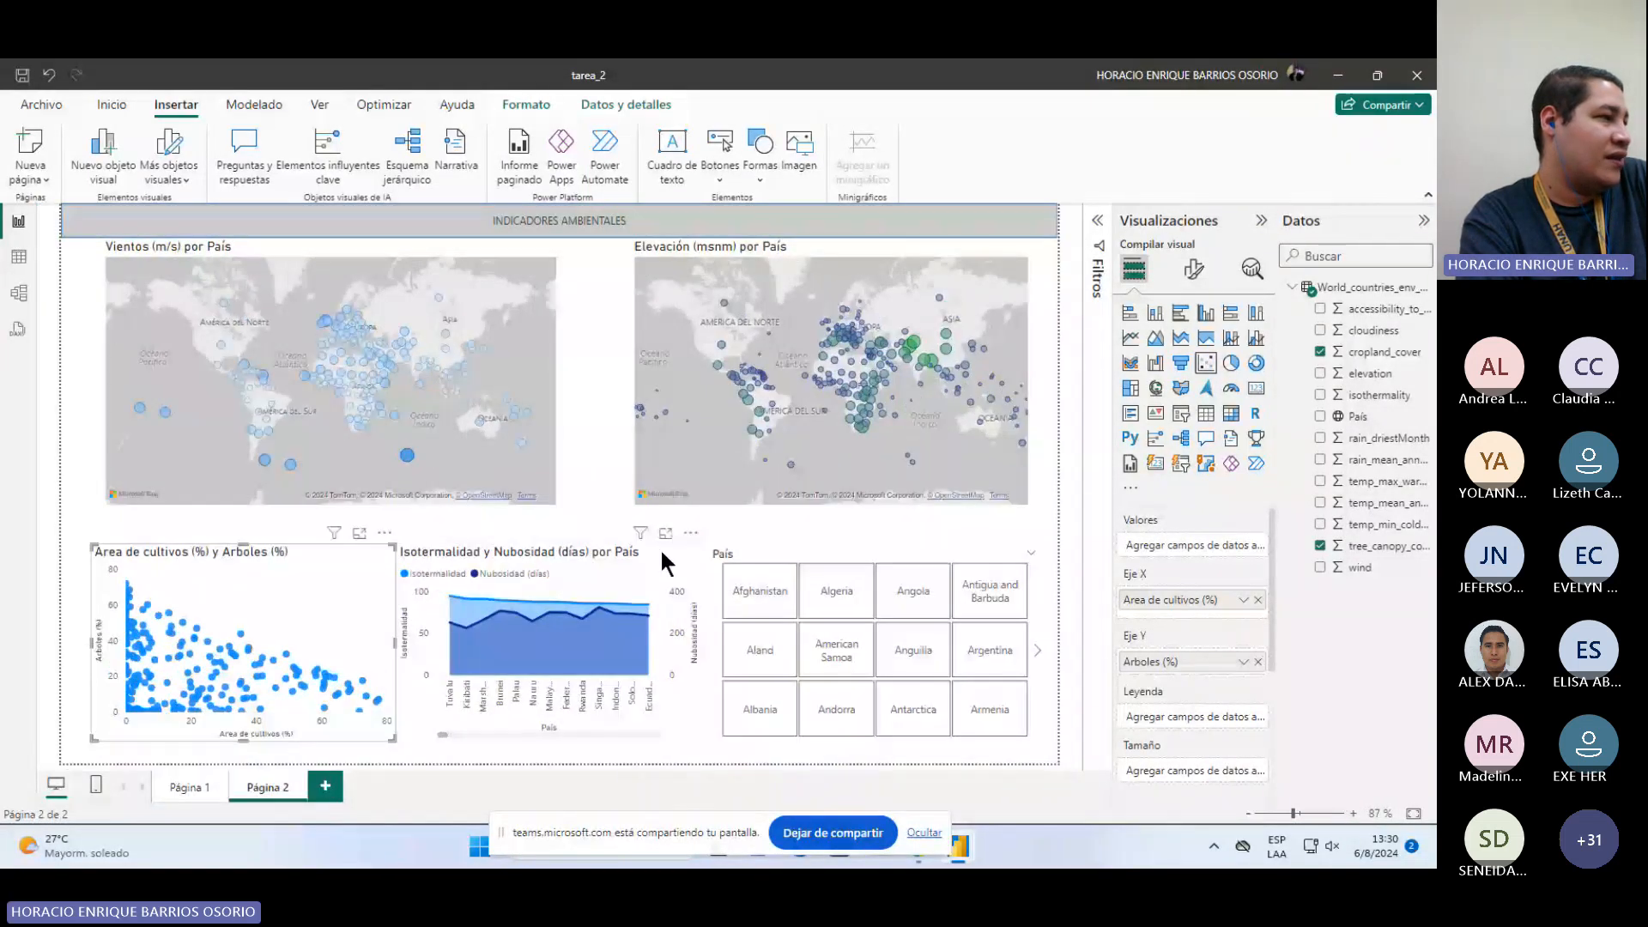
Step: Move the Vientos map further left and enlarge the Elevación map to fill the space on Página 2
click(667, 559)
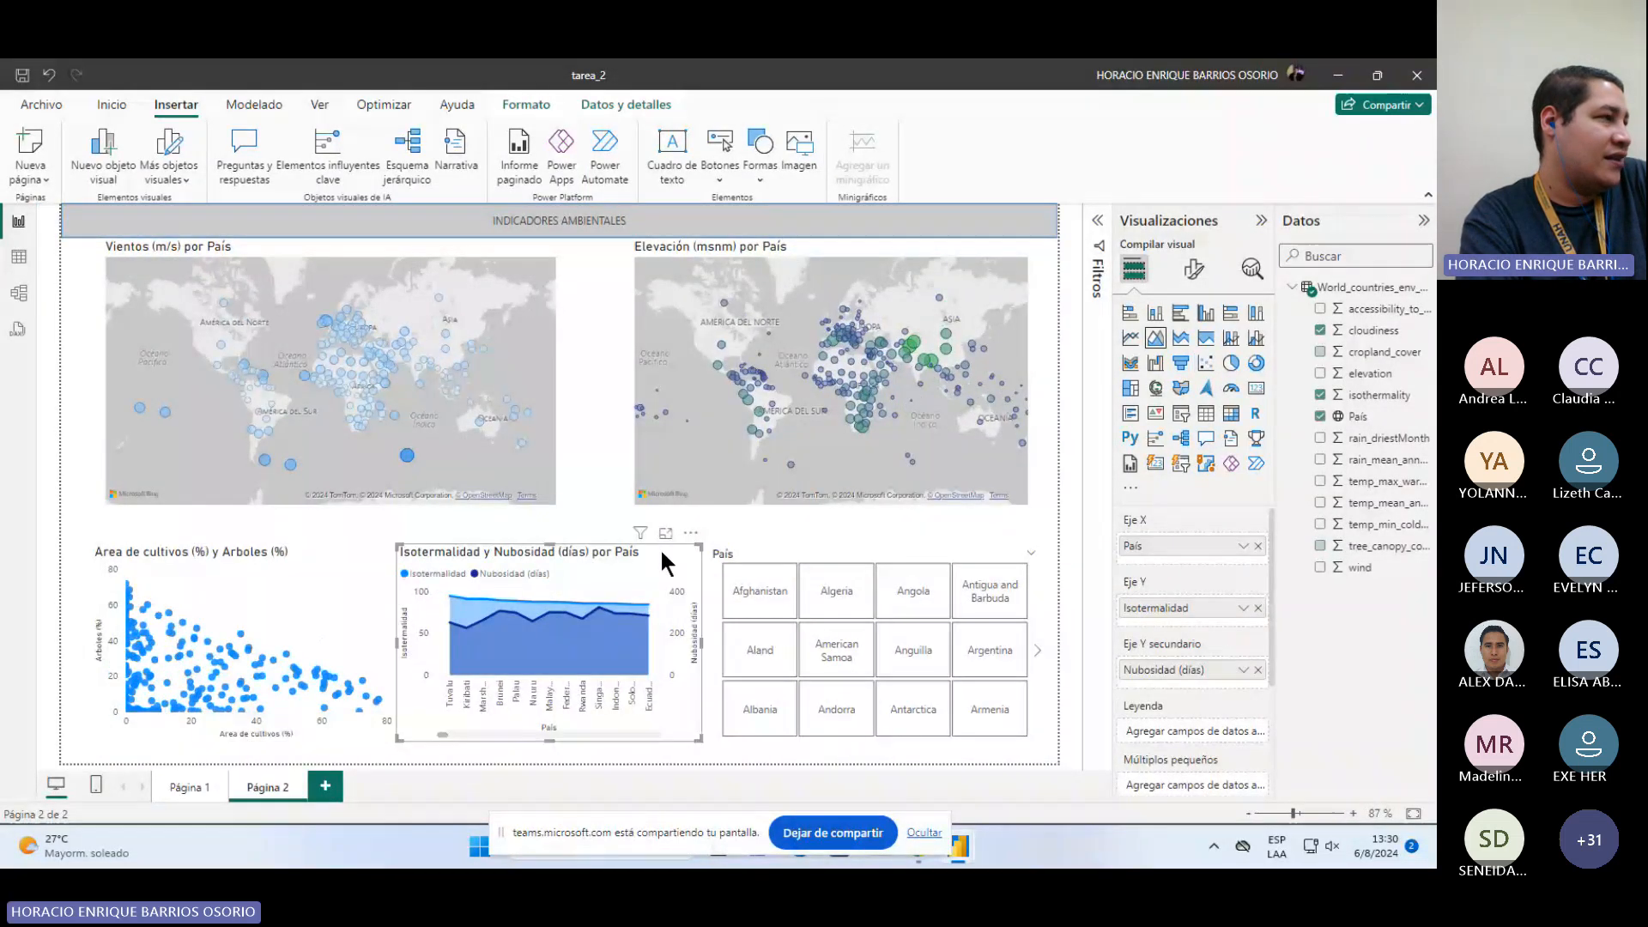
click(512, 374)
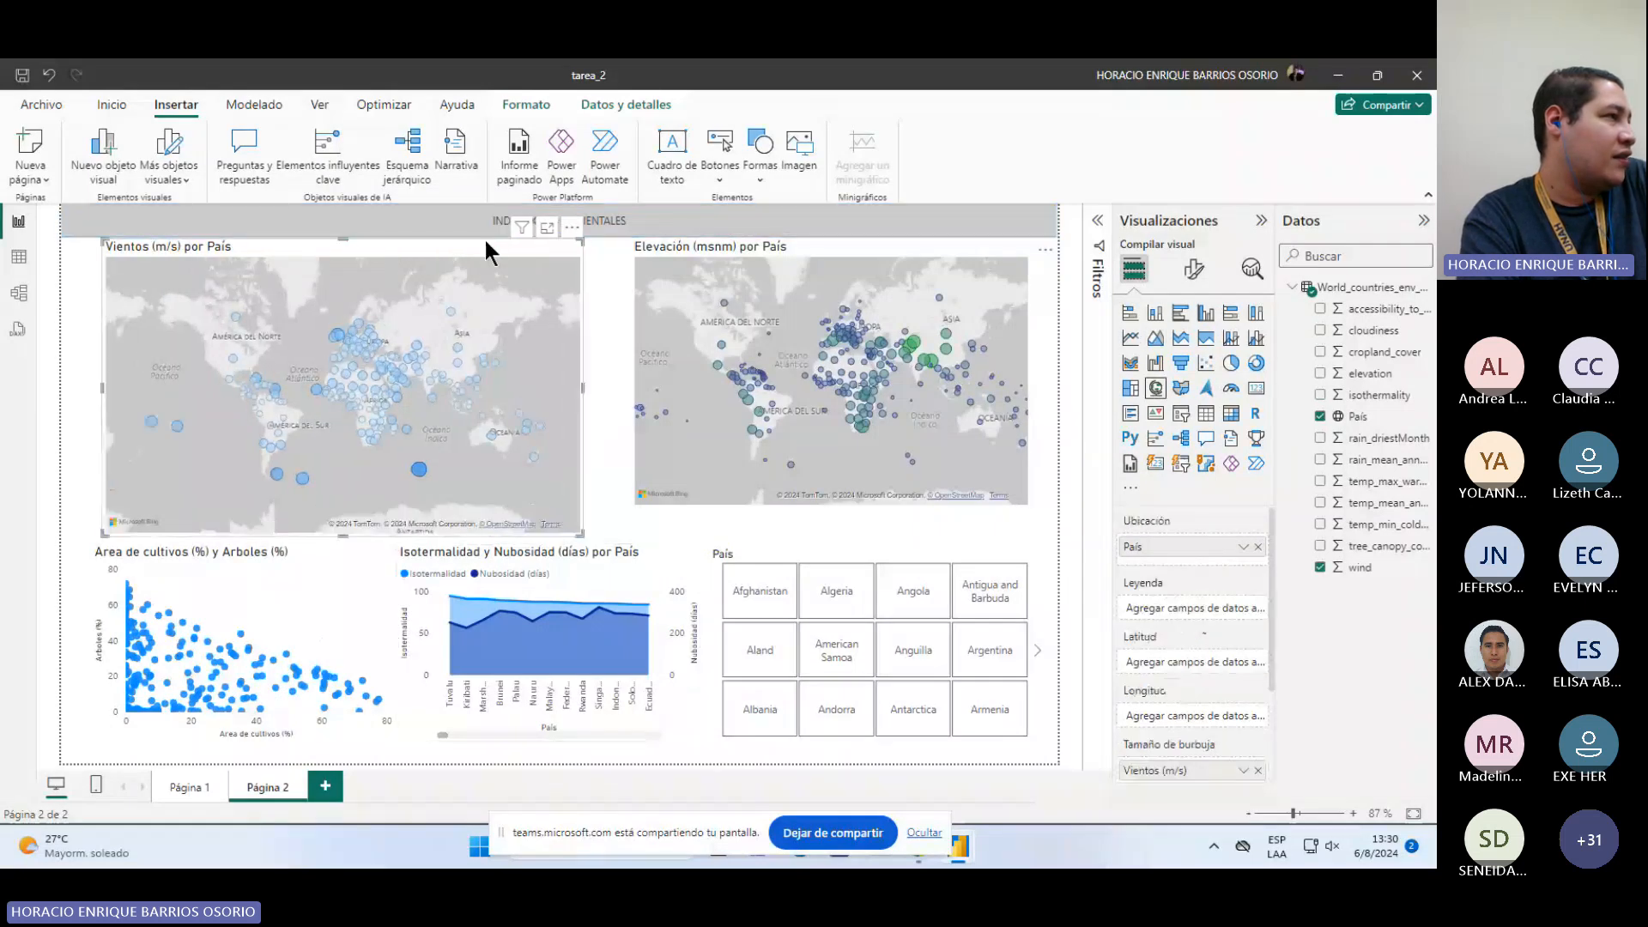
drag(484, 237, 435, 235)
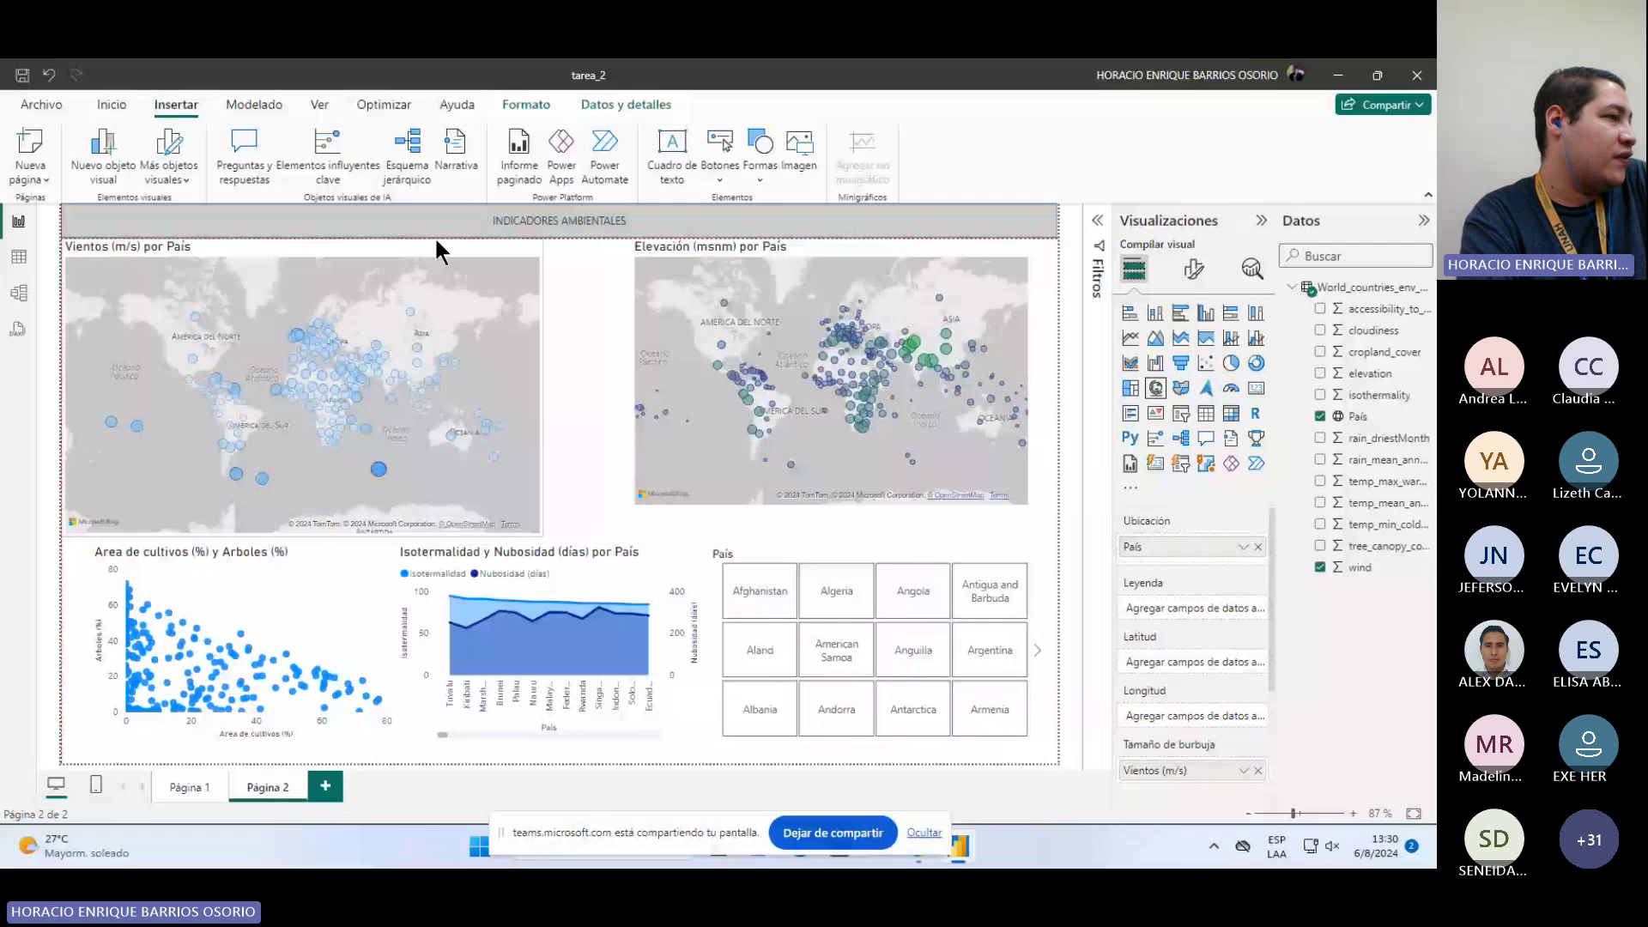
drag(1025, 497, 1046, 541)
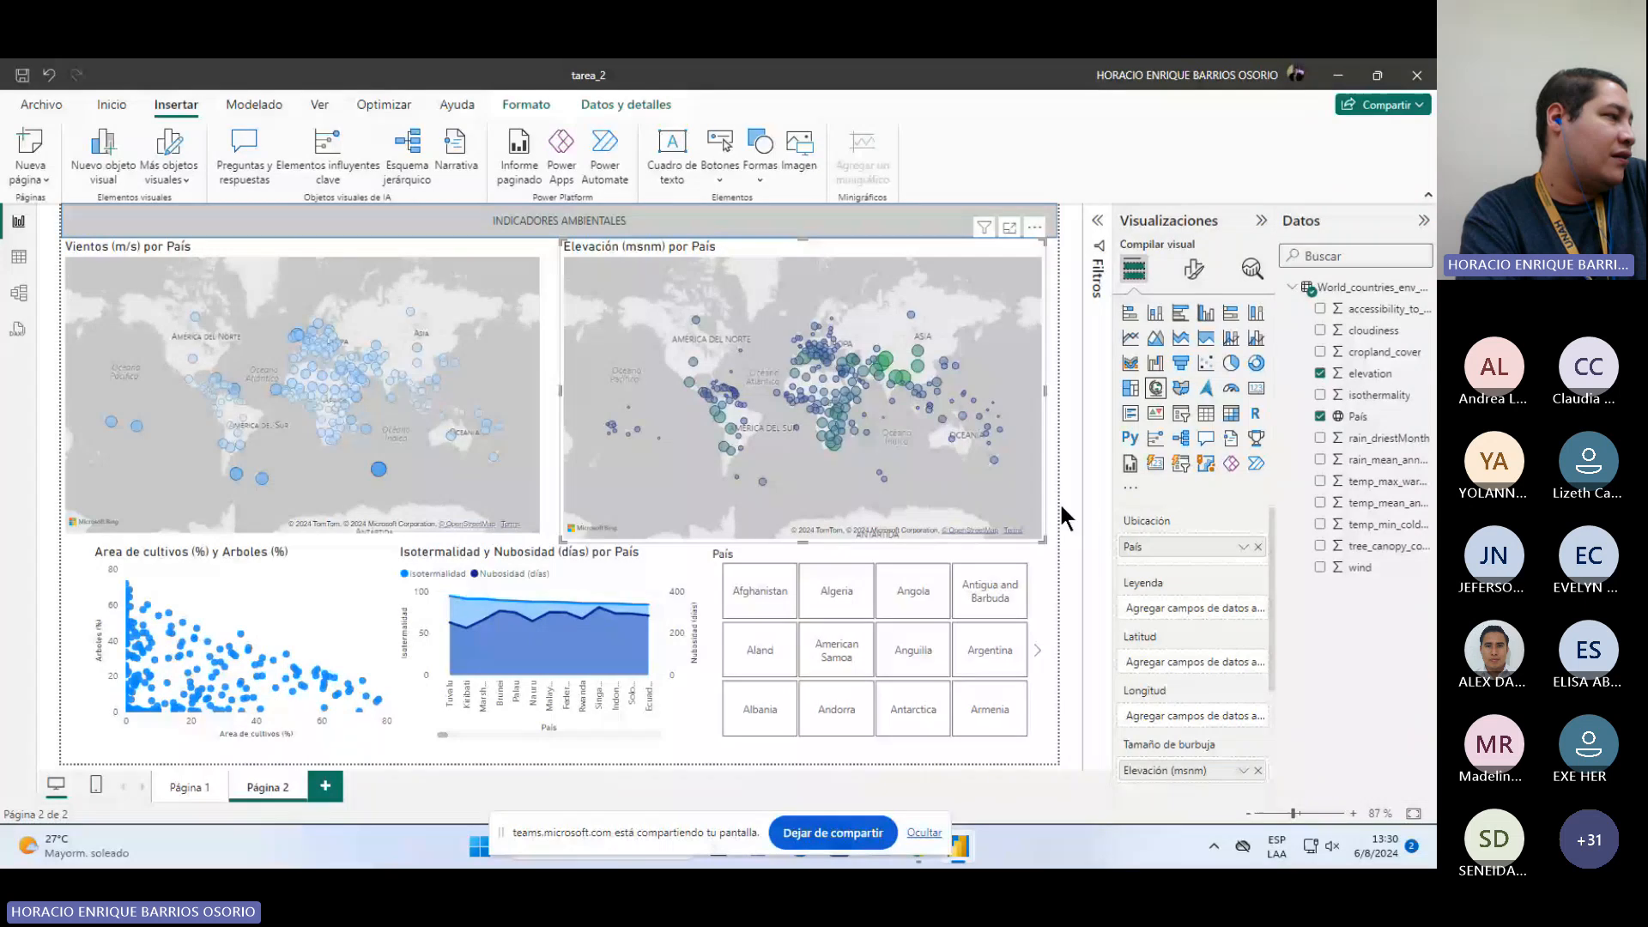
click(1059, 501)
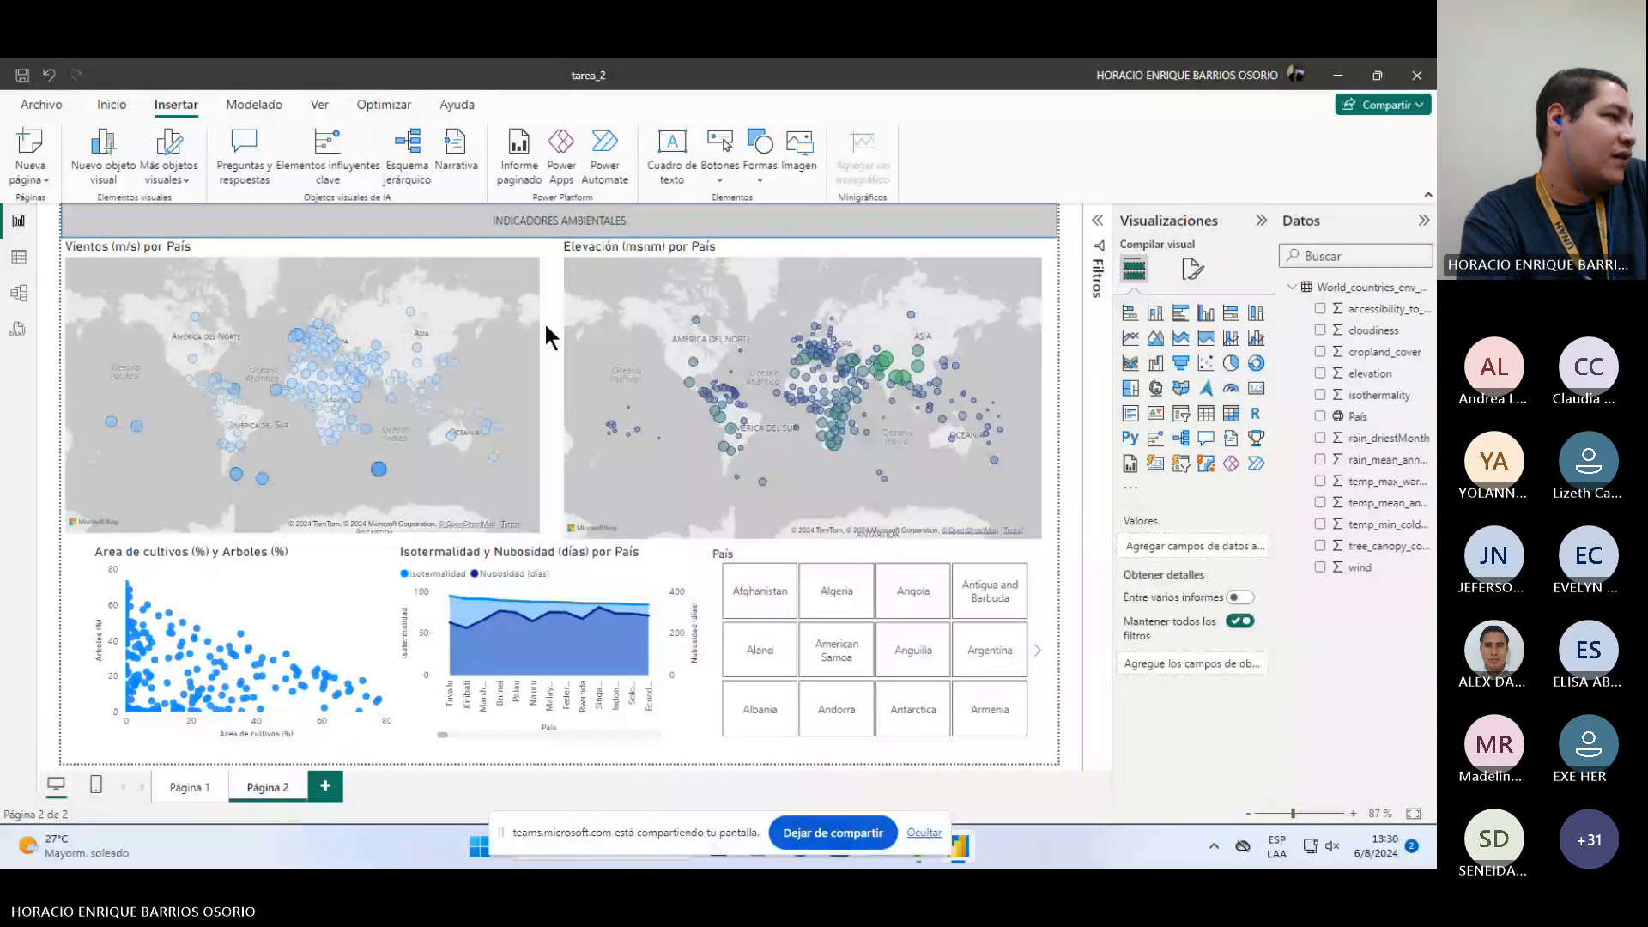
Step: On Página 1, set the aggregation of the lower table's T media anual (°C) field to Mediana
click(175, 786)
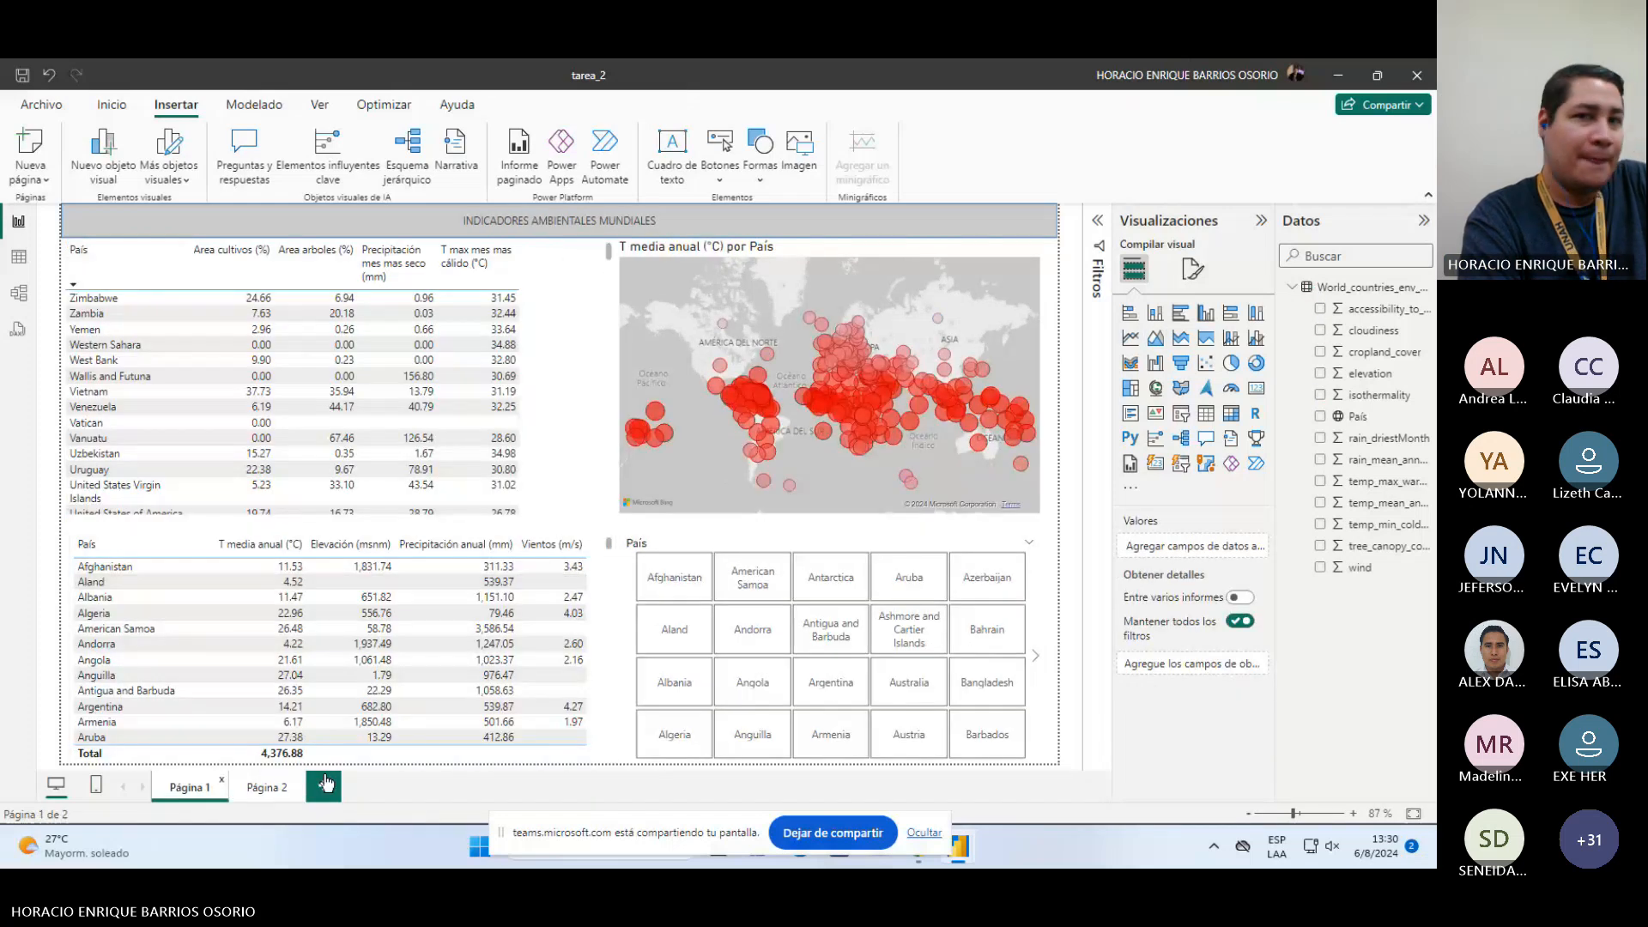
click(266, 786)
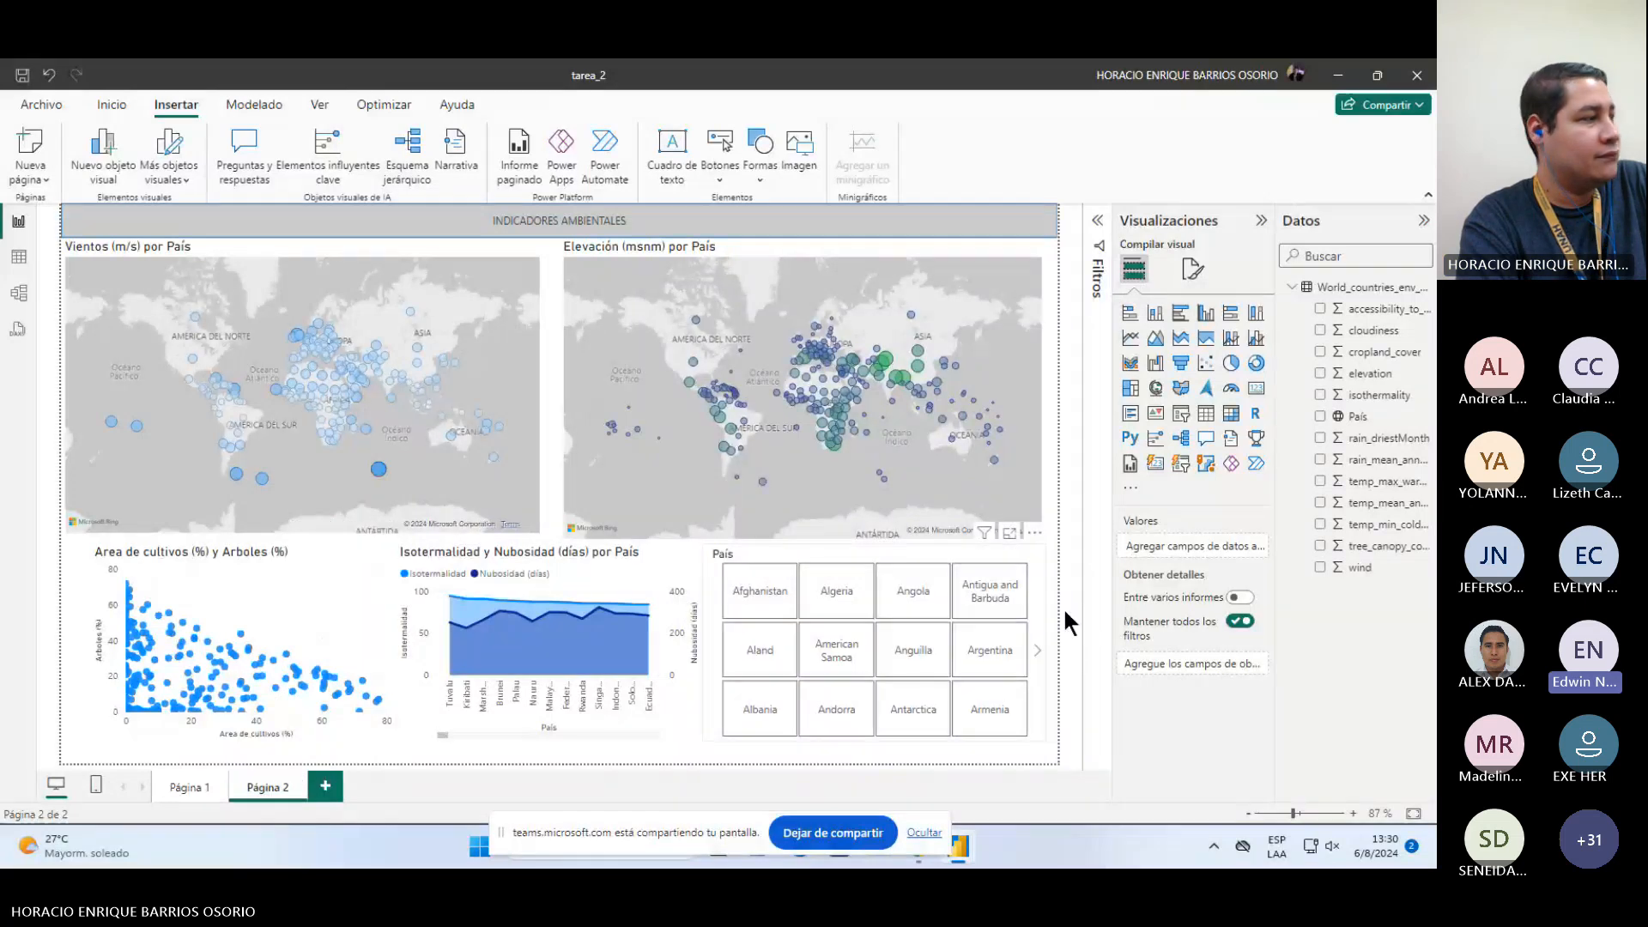
click(184, 787)
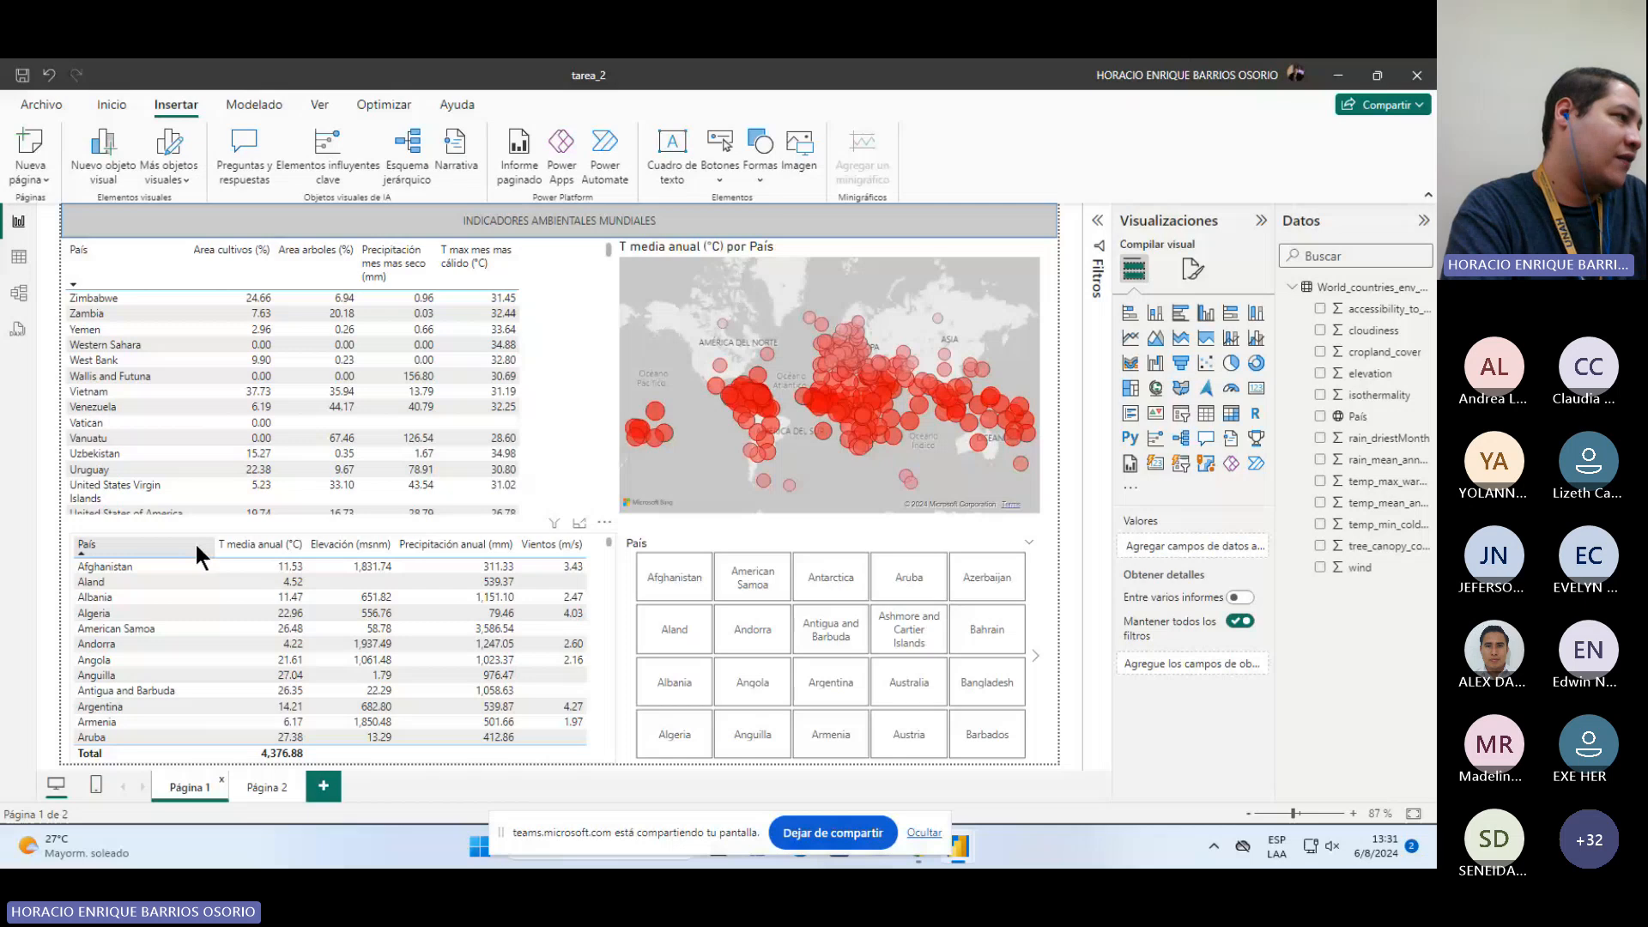
click(350, 545)
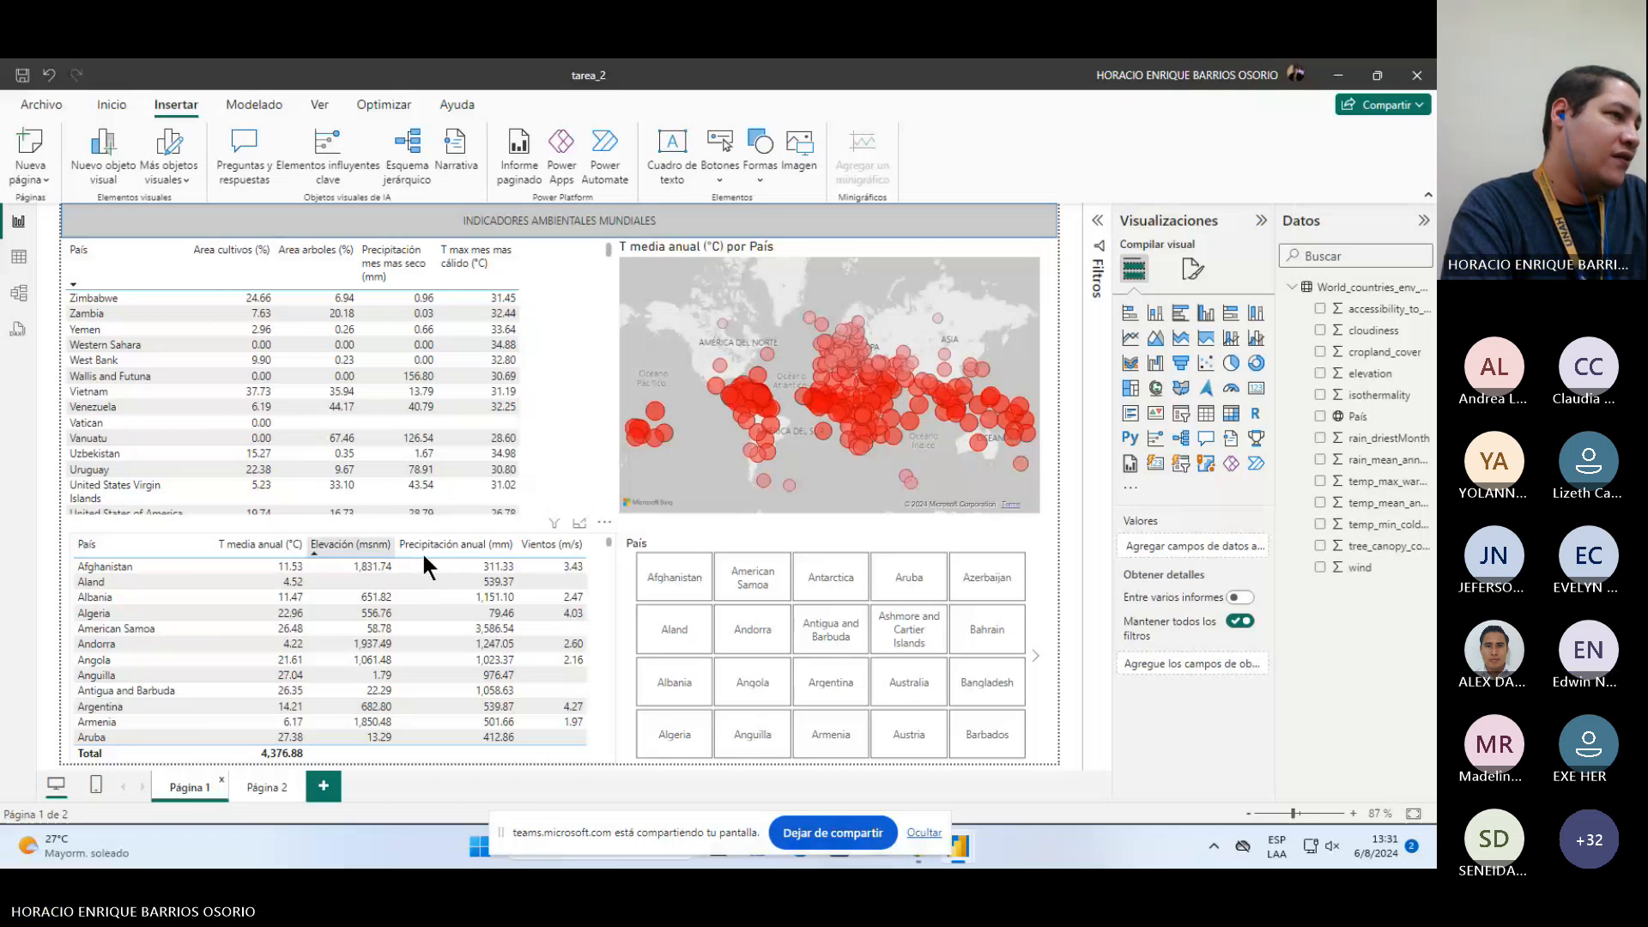
click(423, 567)
click(1240, 570)
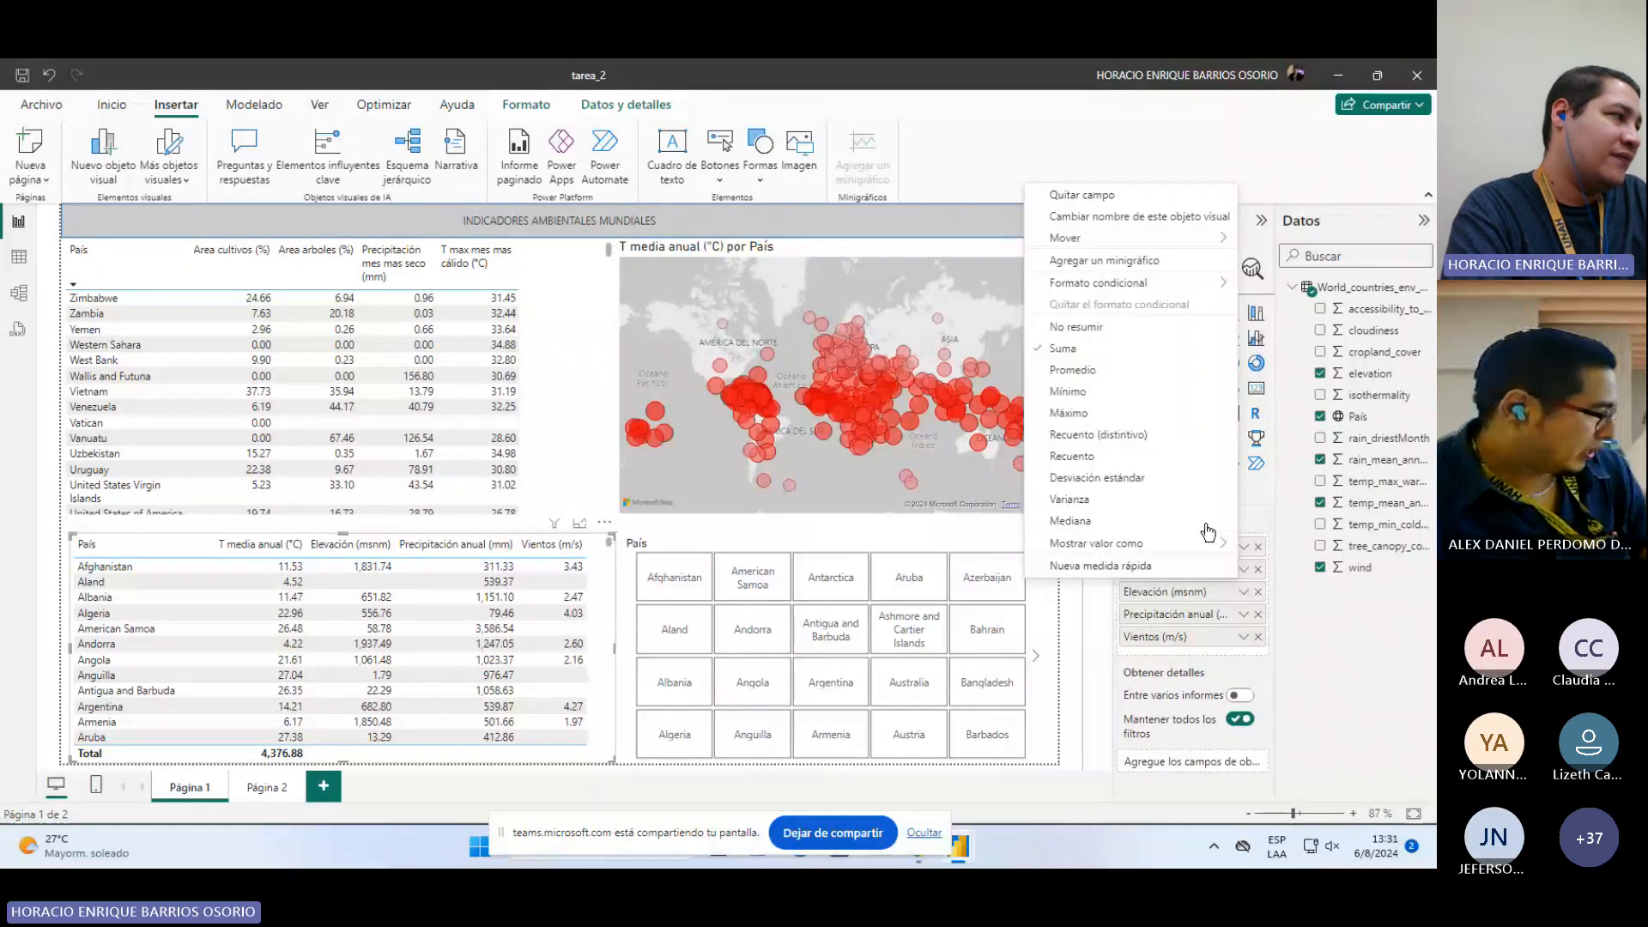
click(1207, 522)
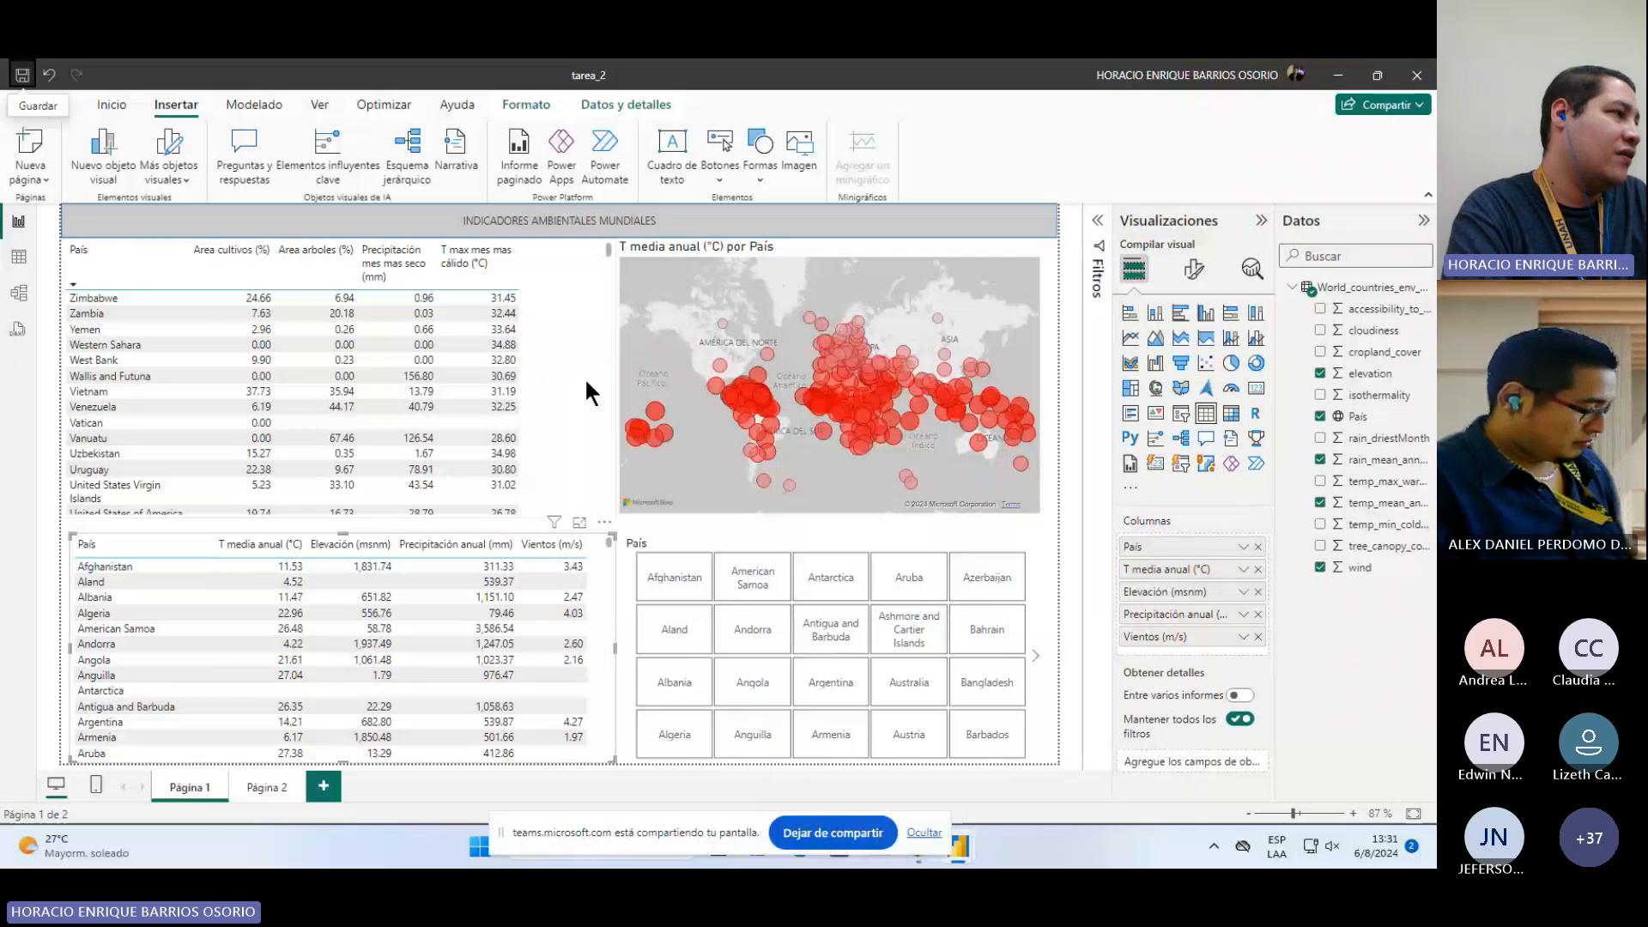
Step: Narrow the upper country table slightly on Página 1
click(539, 422)
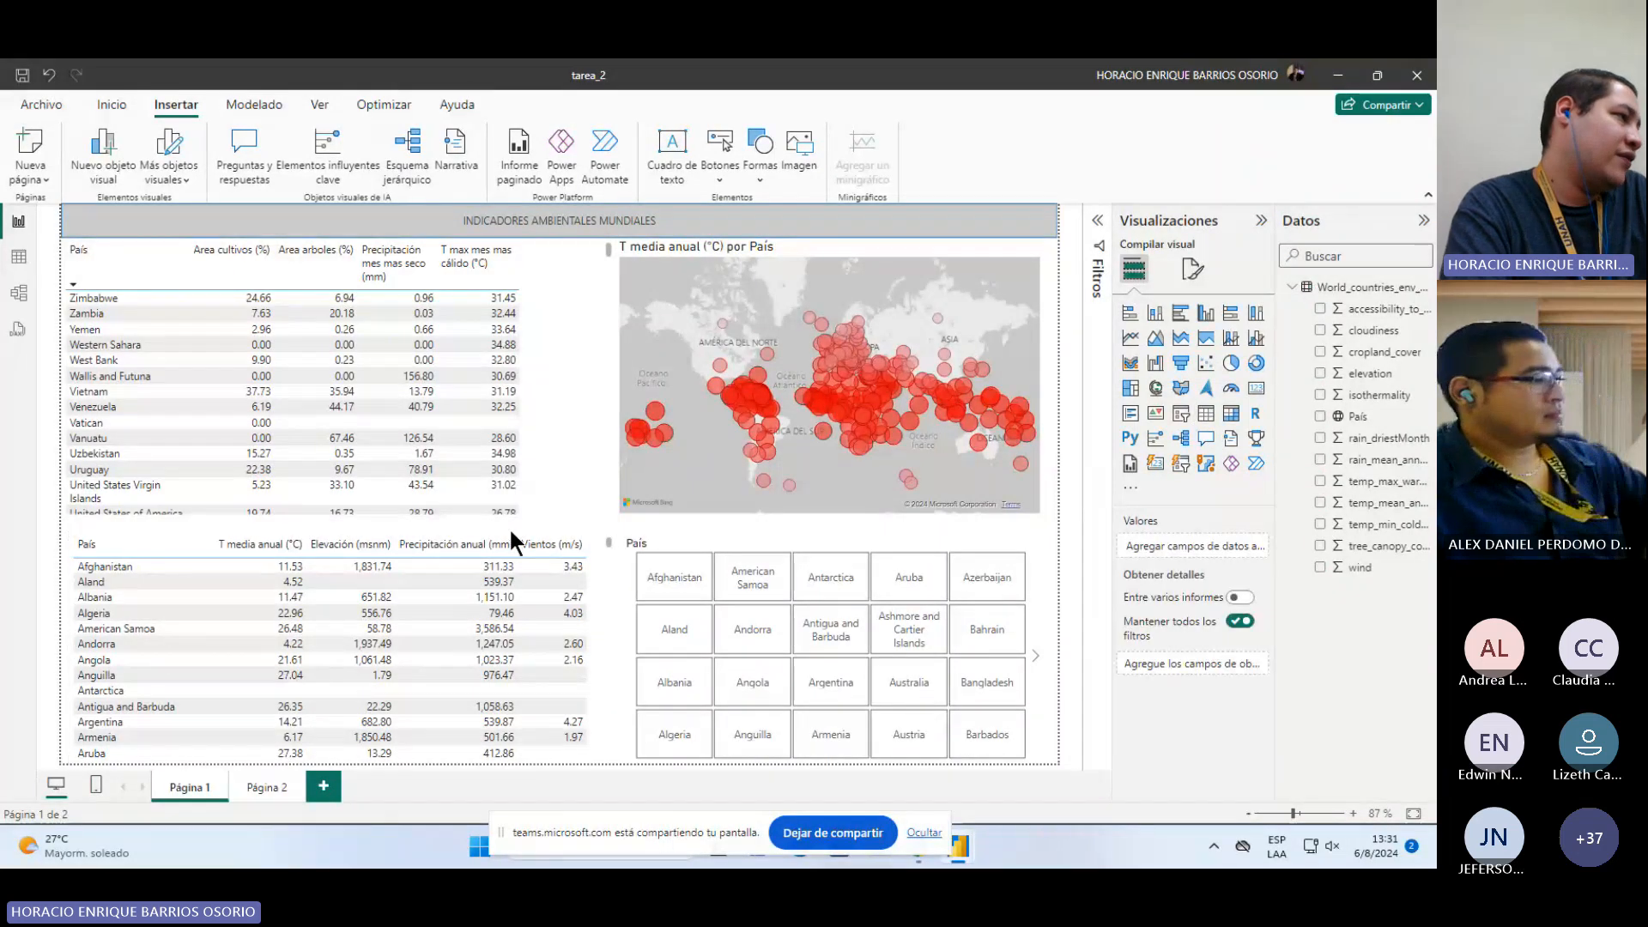
click(593, 582)
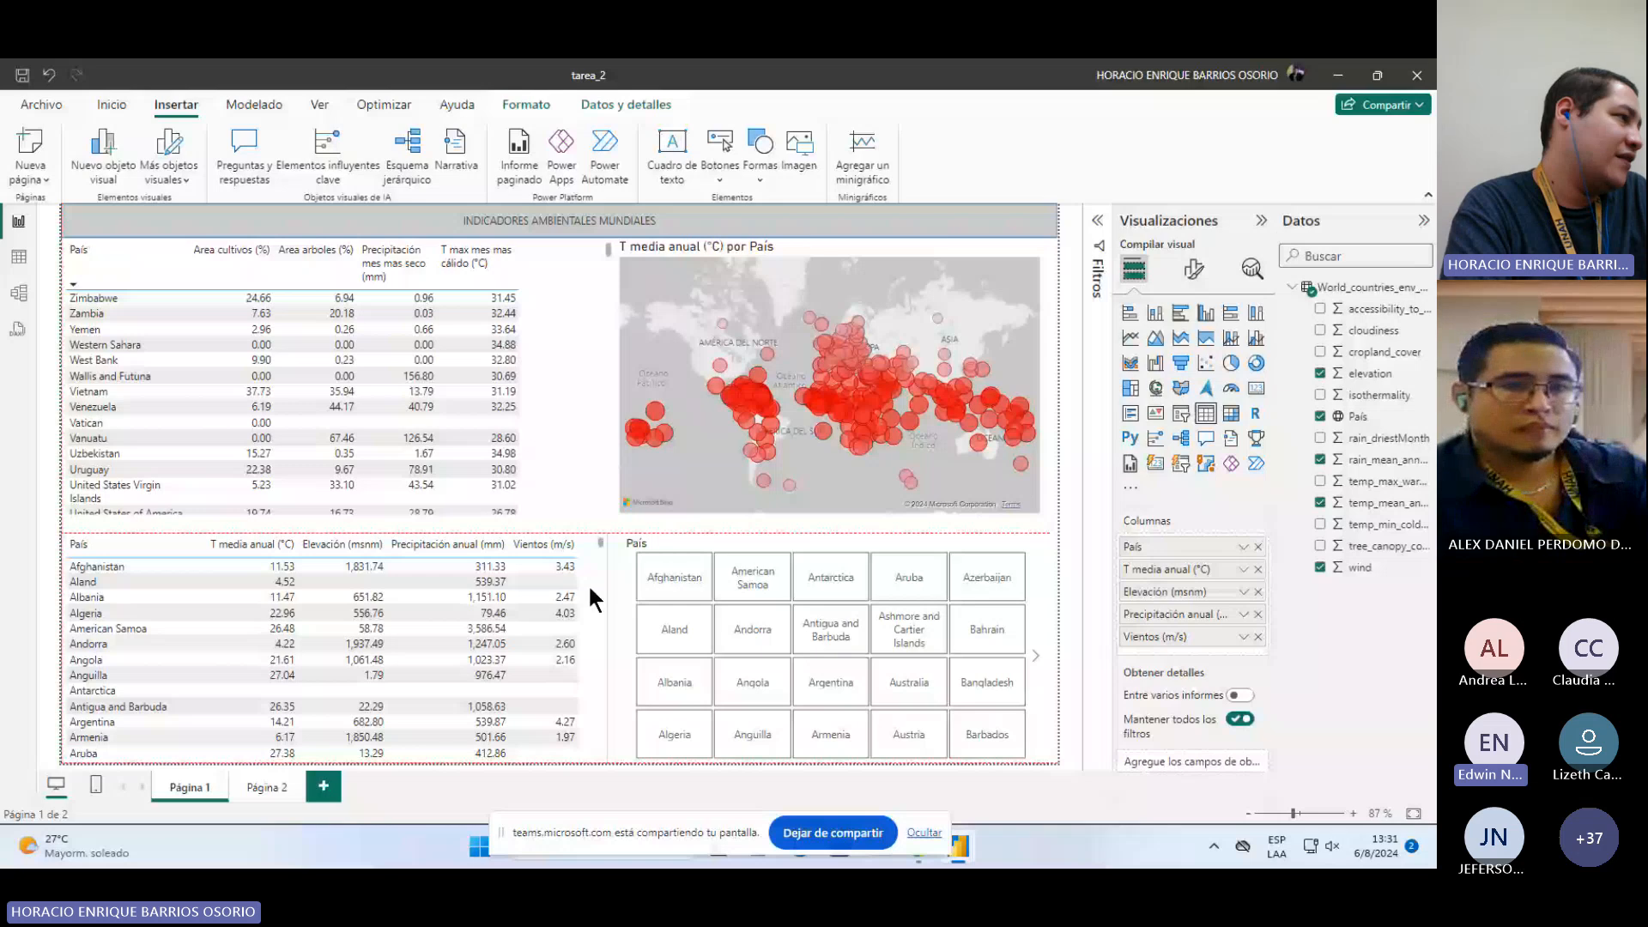
click(533, 466)
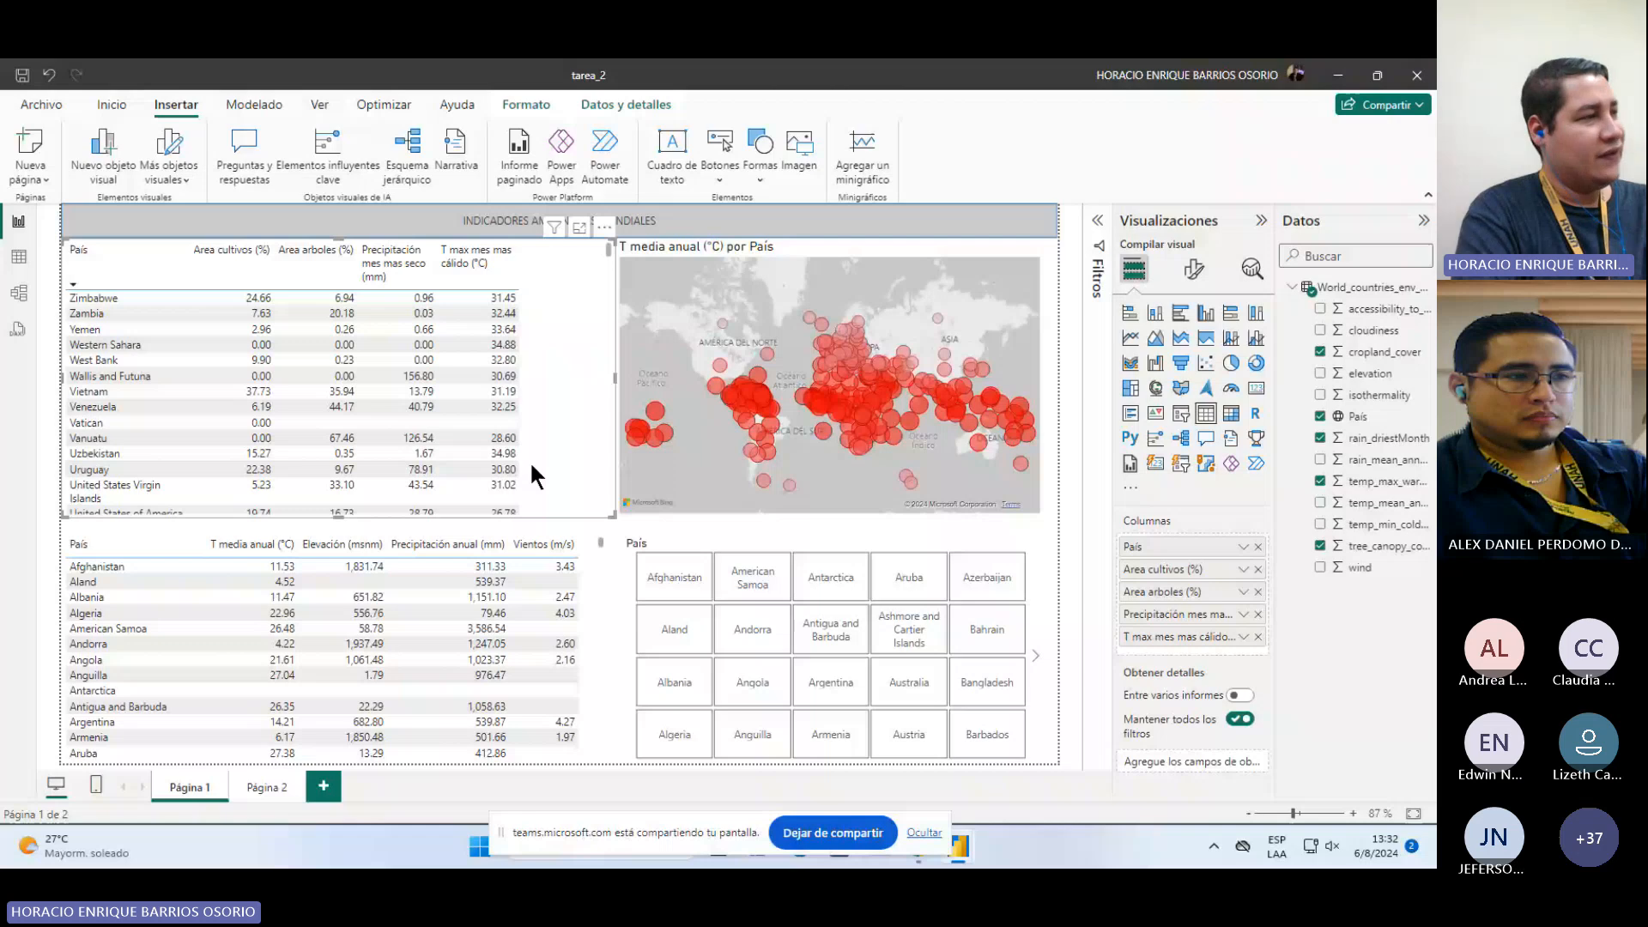
click(1048, 534)
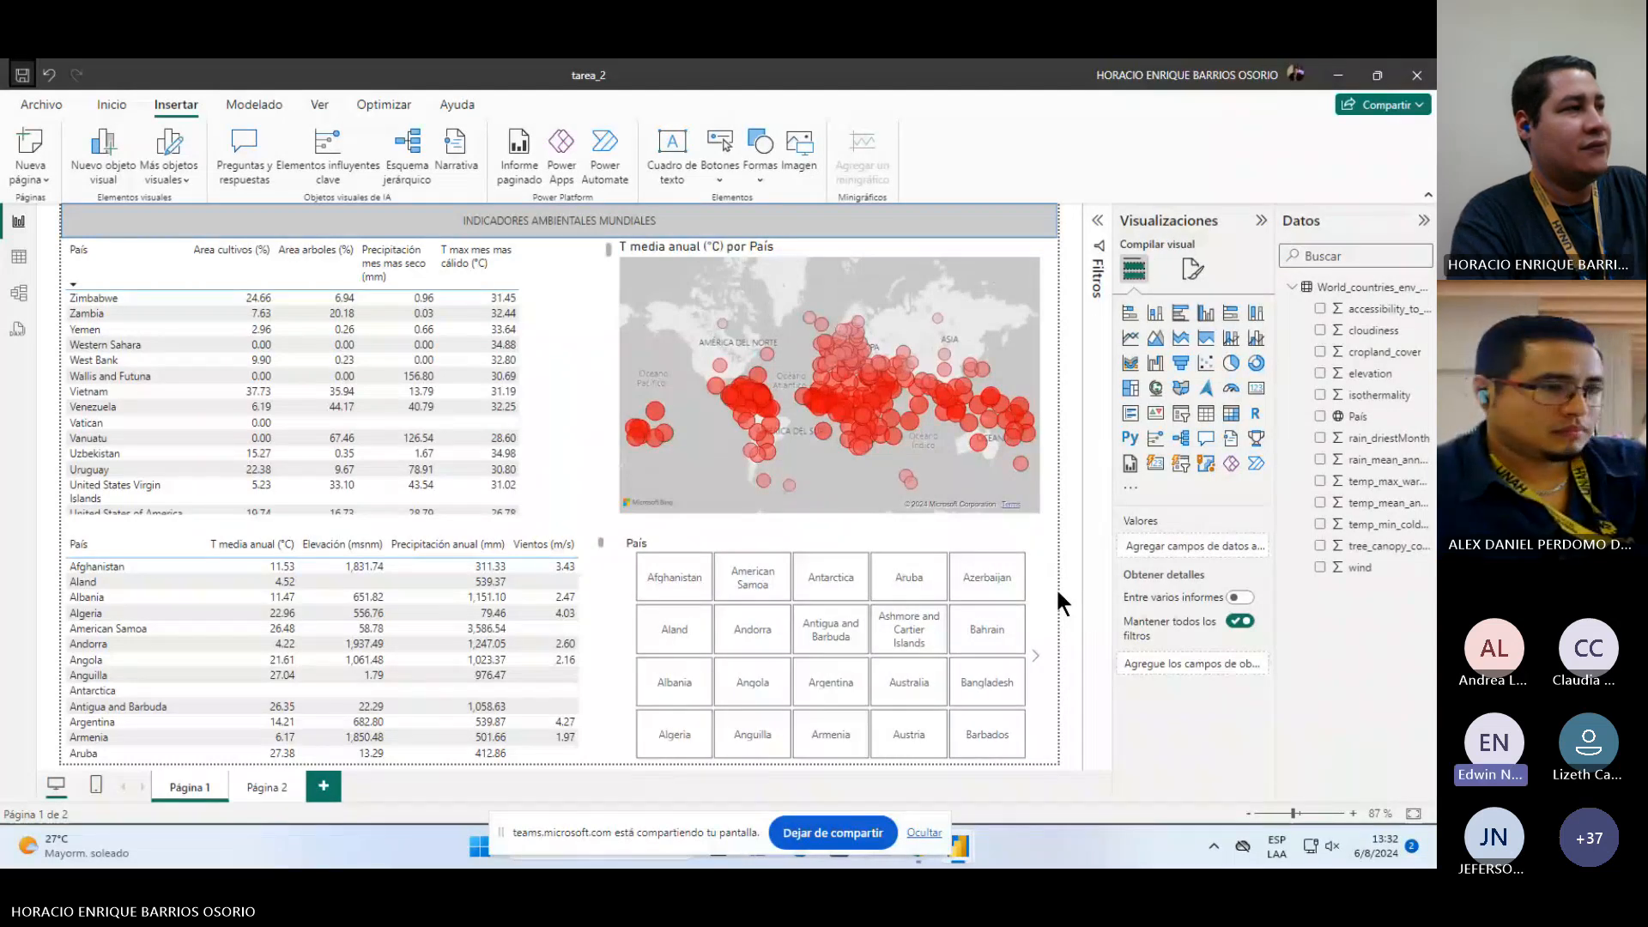
click(594, 363)
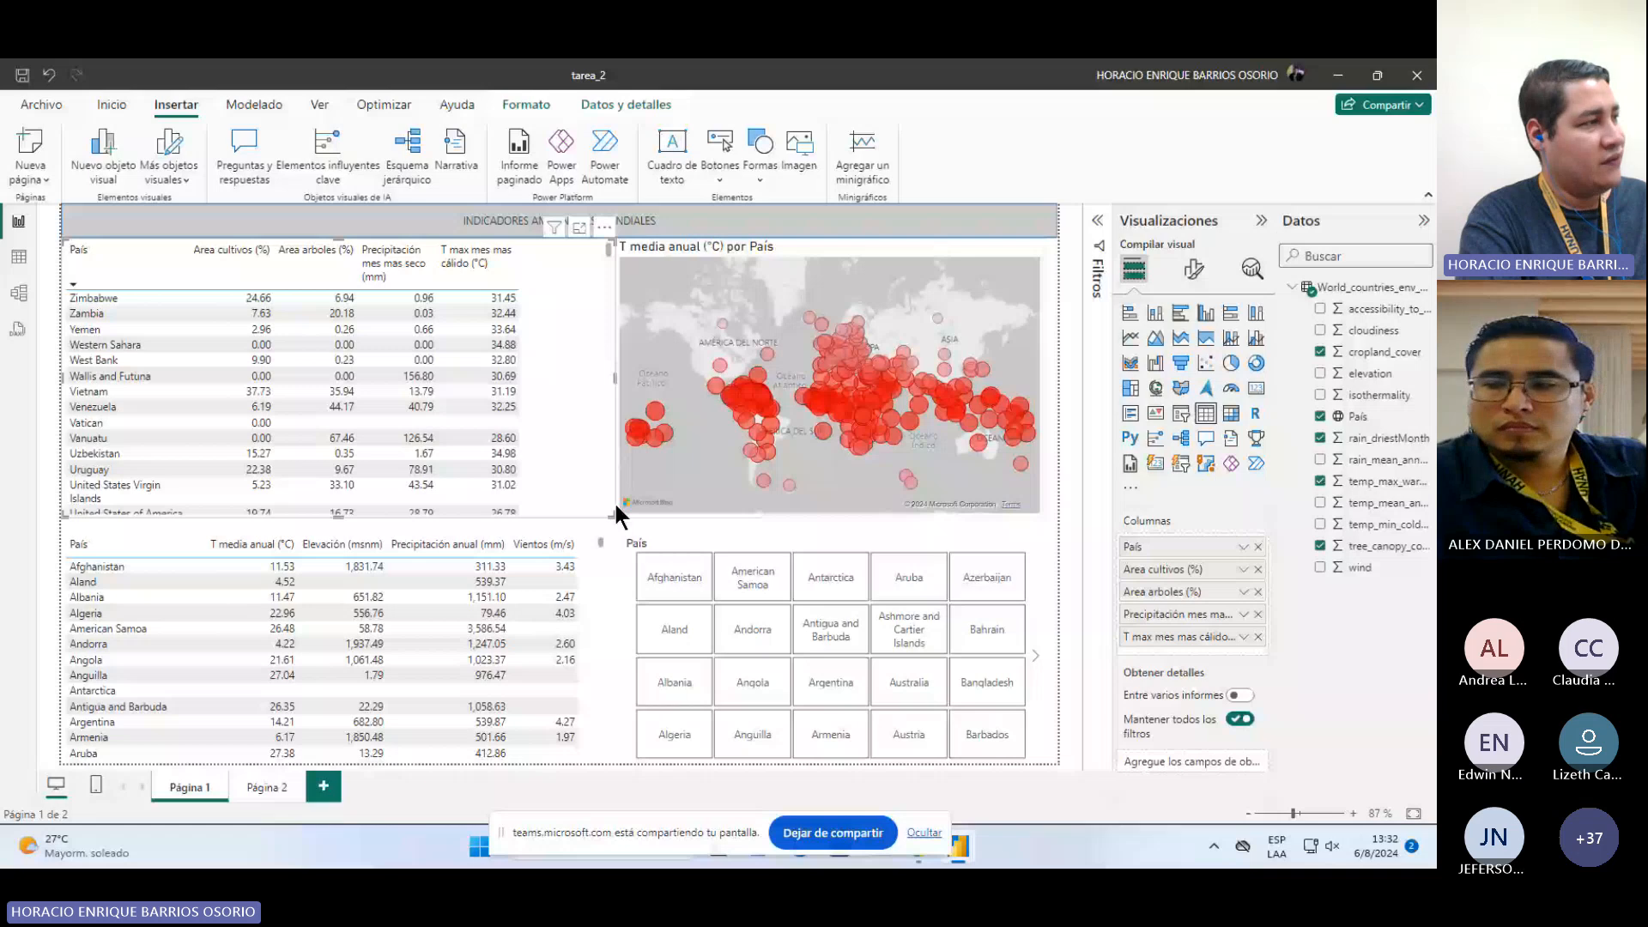
mouse_move(615, 506)
mouse_down()
mouse_move(559, 506)
mouse_move(598, 519)
mouse_up()
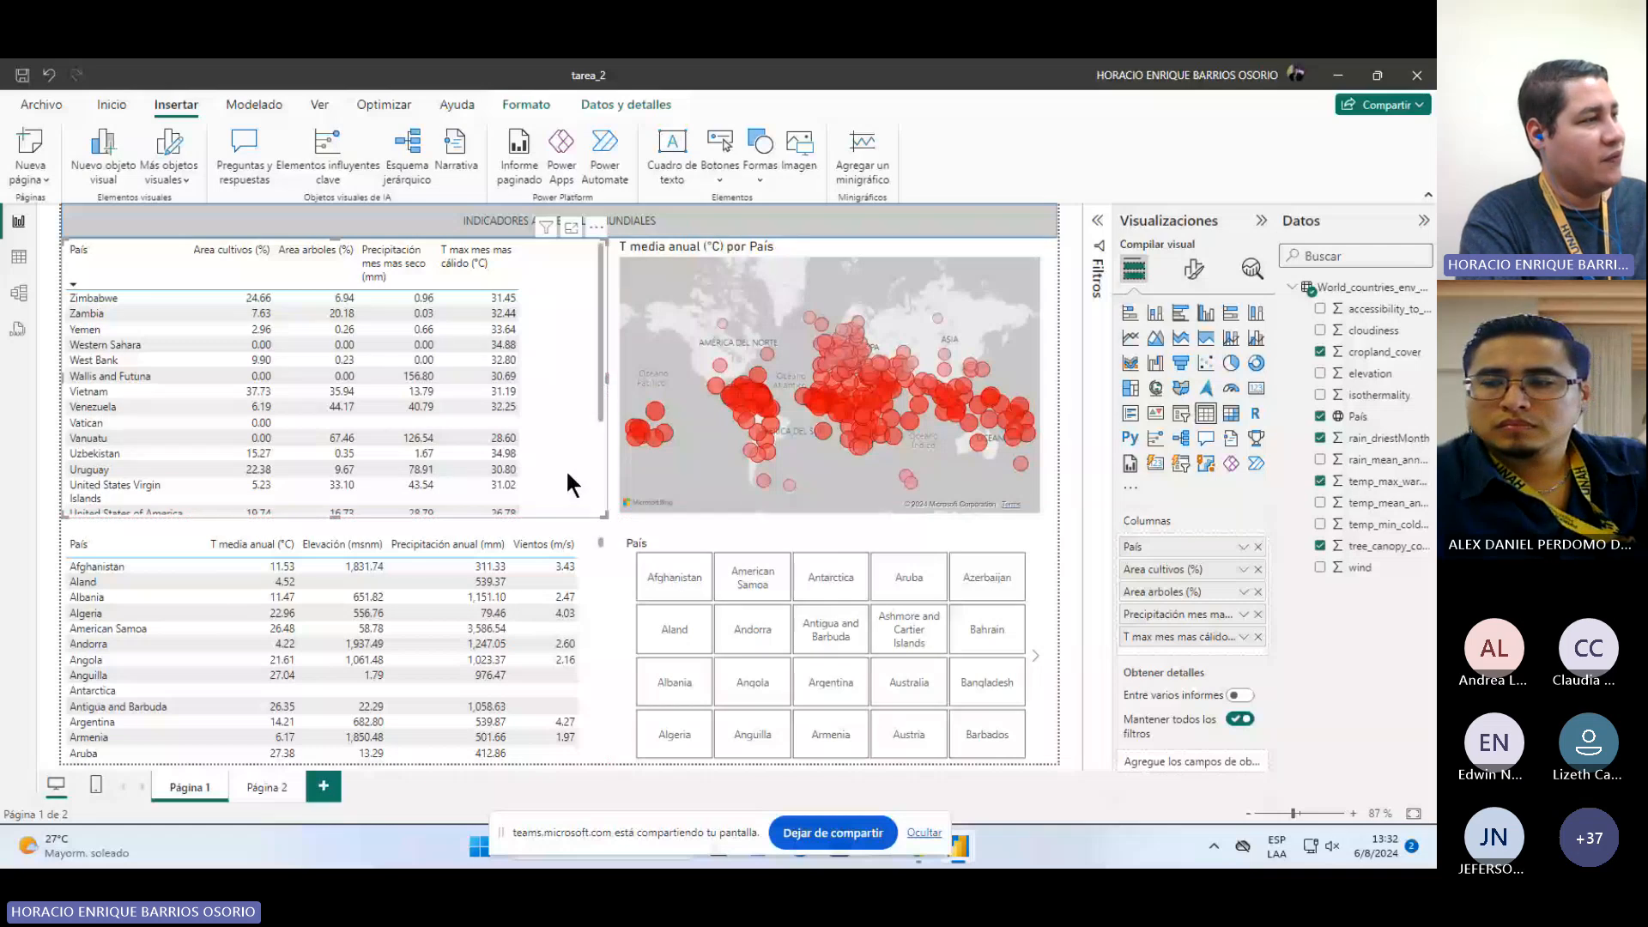
Step: Open the upper country table in focus mode, scroll through its rows, and return to the report
click(1003, 252)
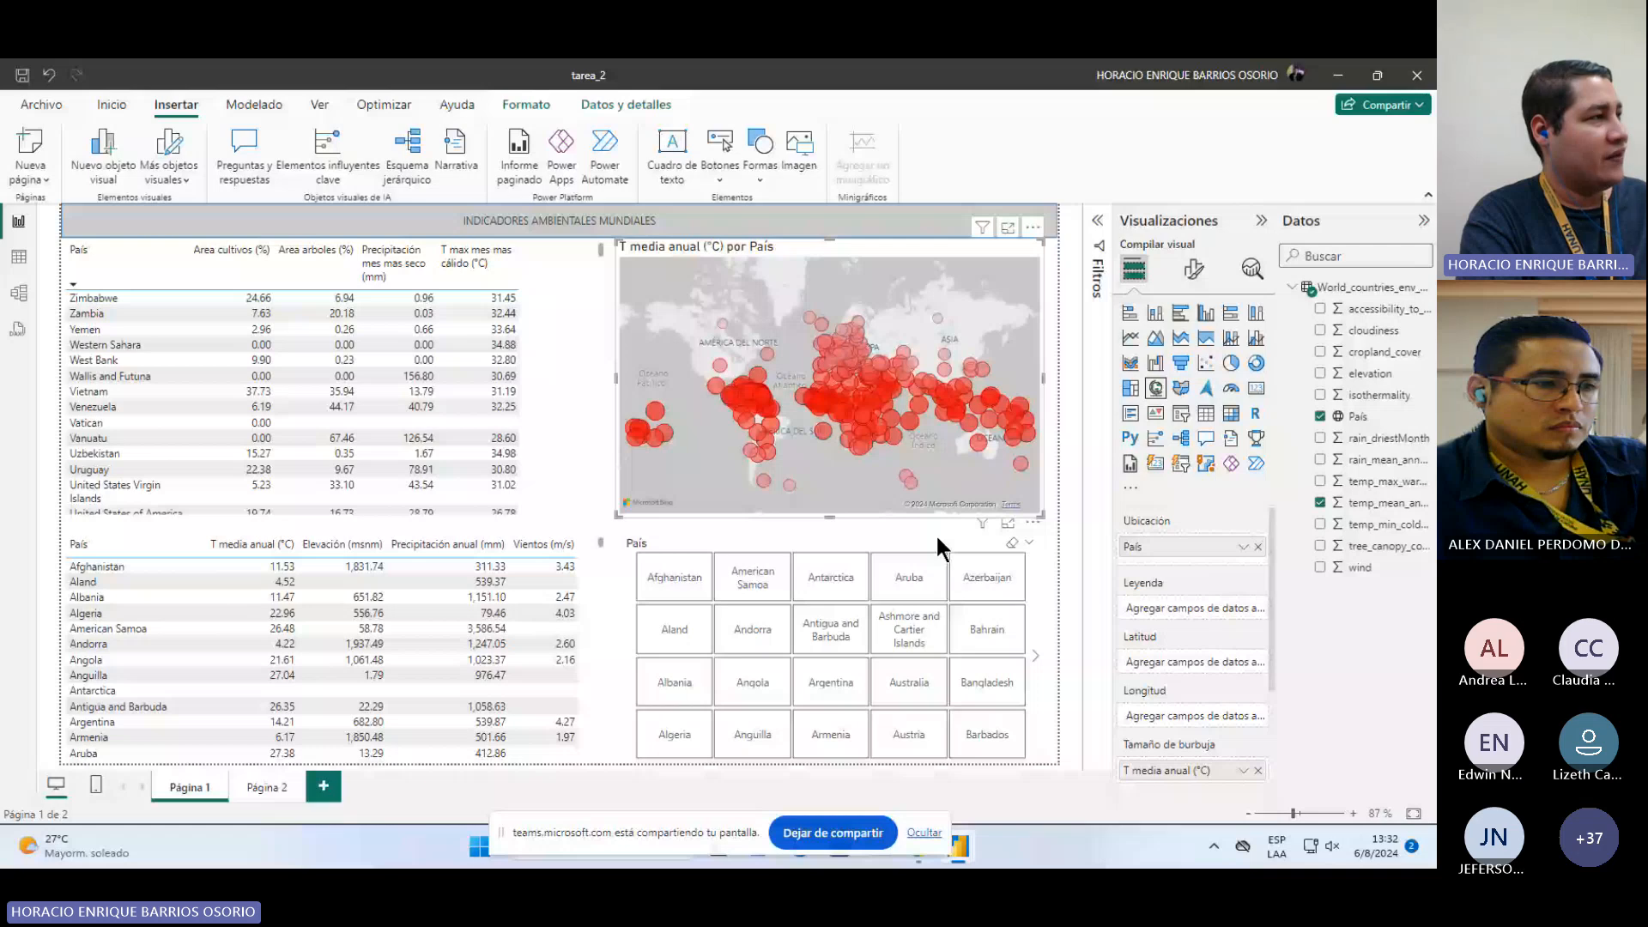
click(571, 279)
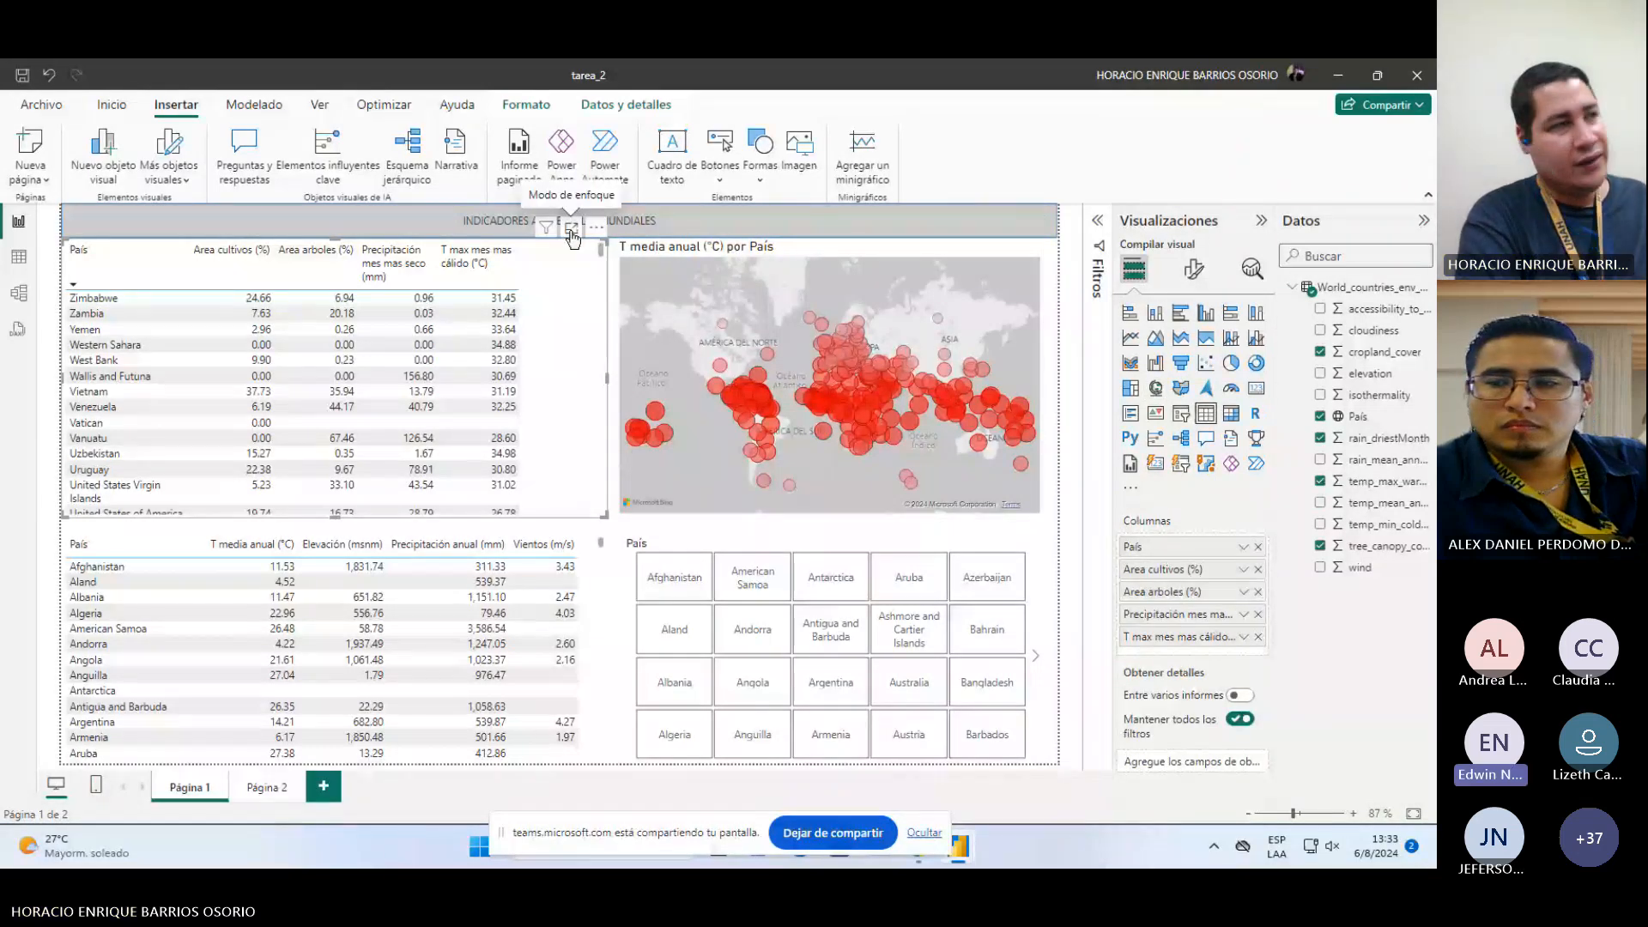
click(571, 230)
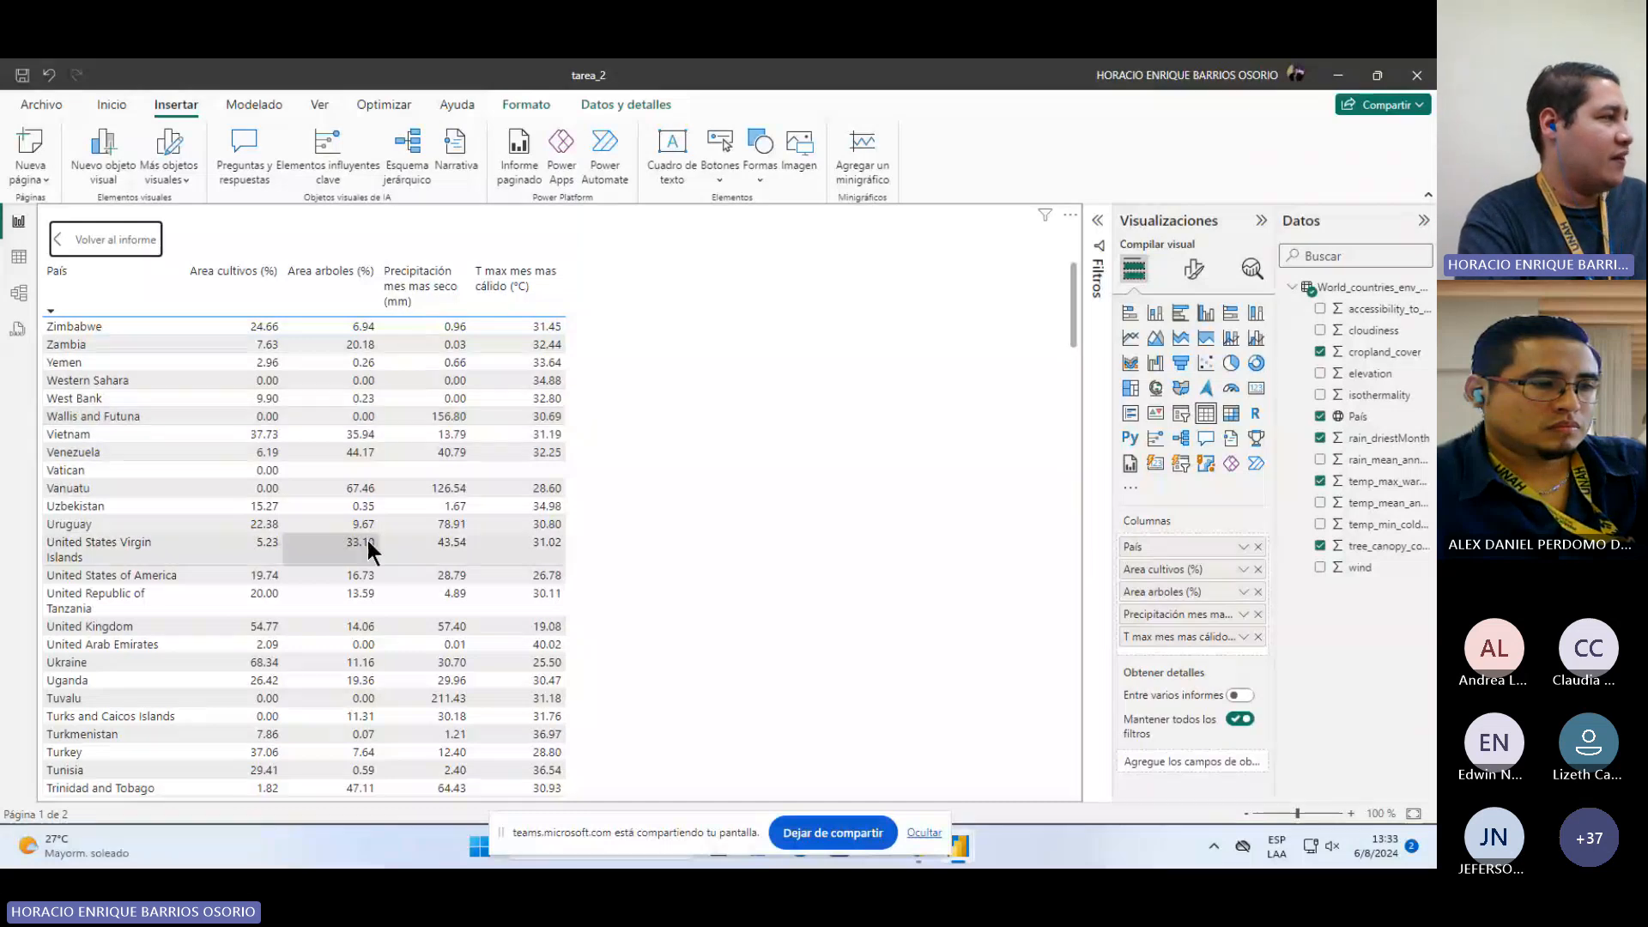
scroll(368, 540, down, 10)
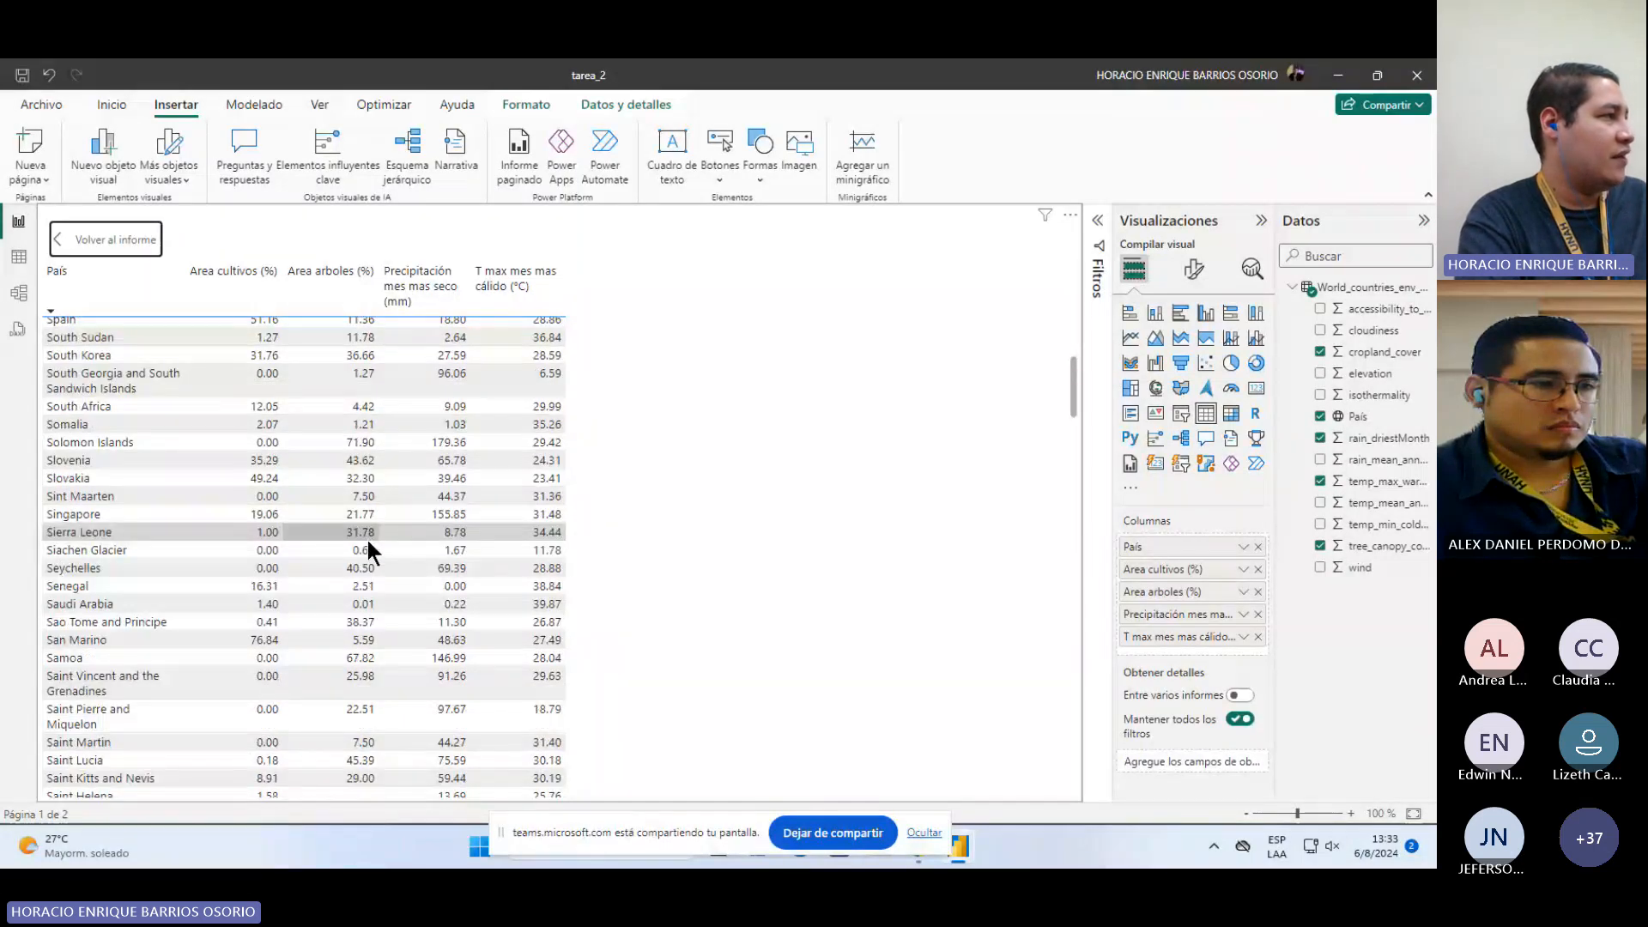
click(90, 237)
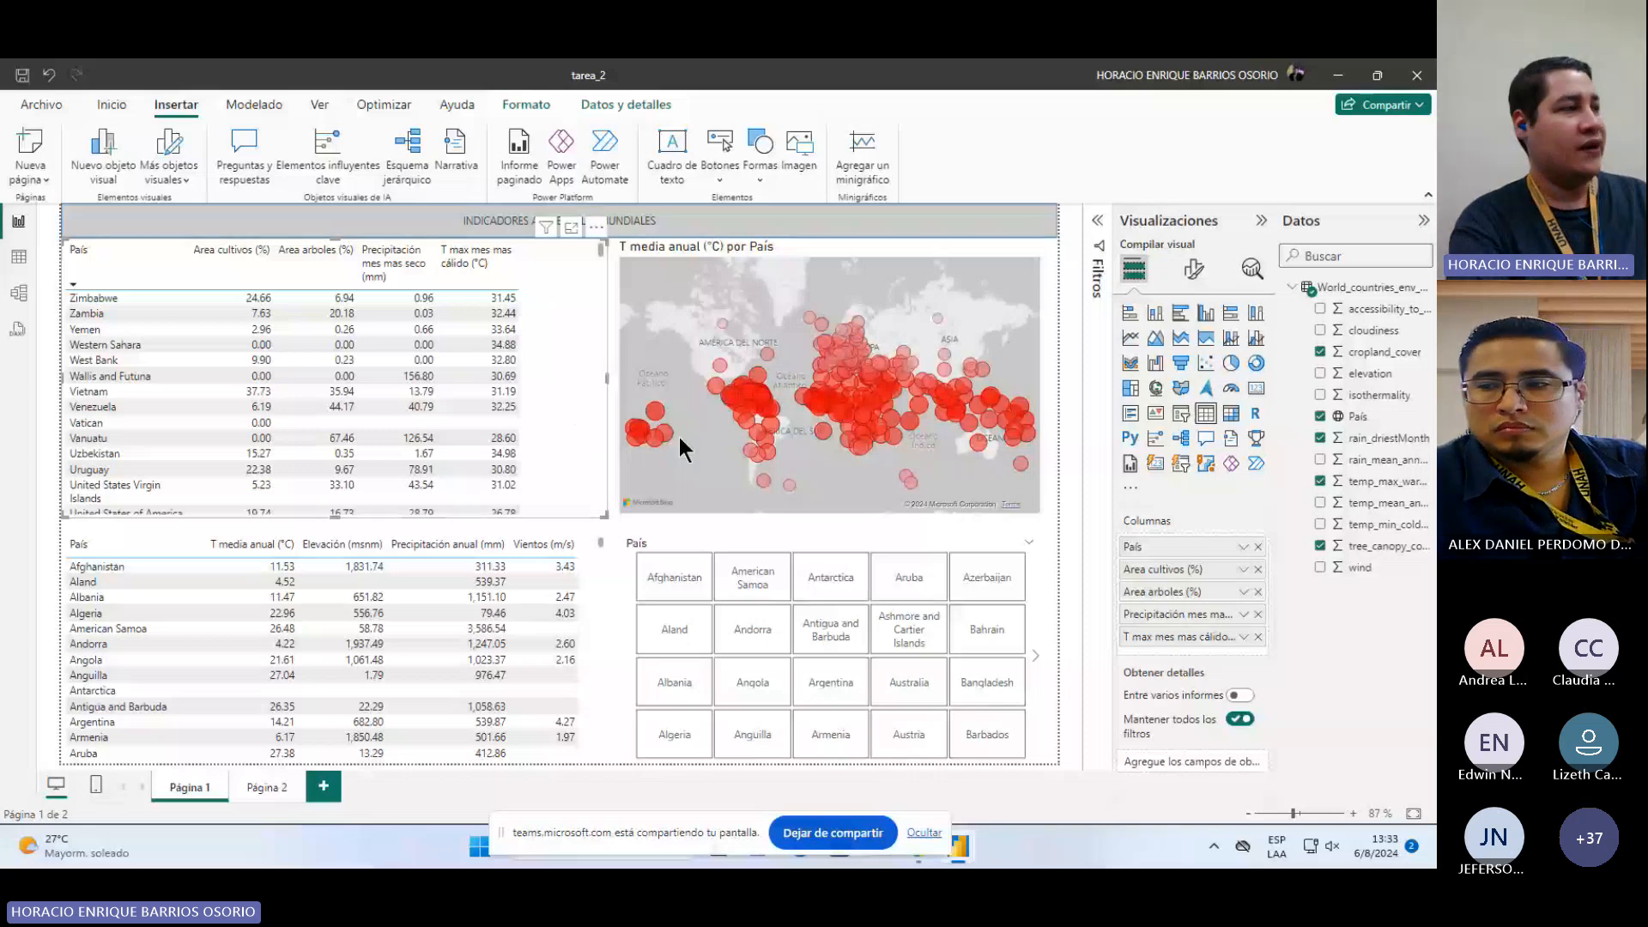
Step: Test the País slicer by selecting several countries and panning the temperature map, then clear the selection
click(684, 581)
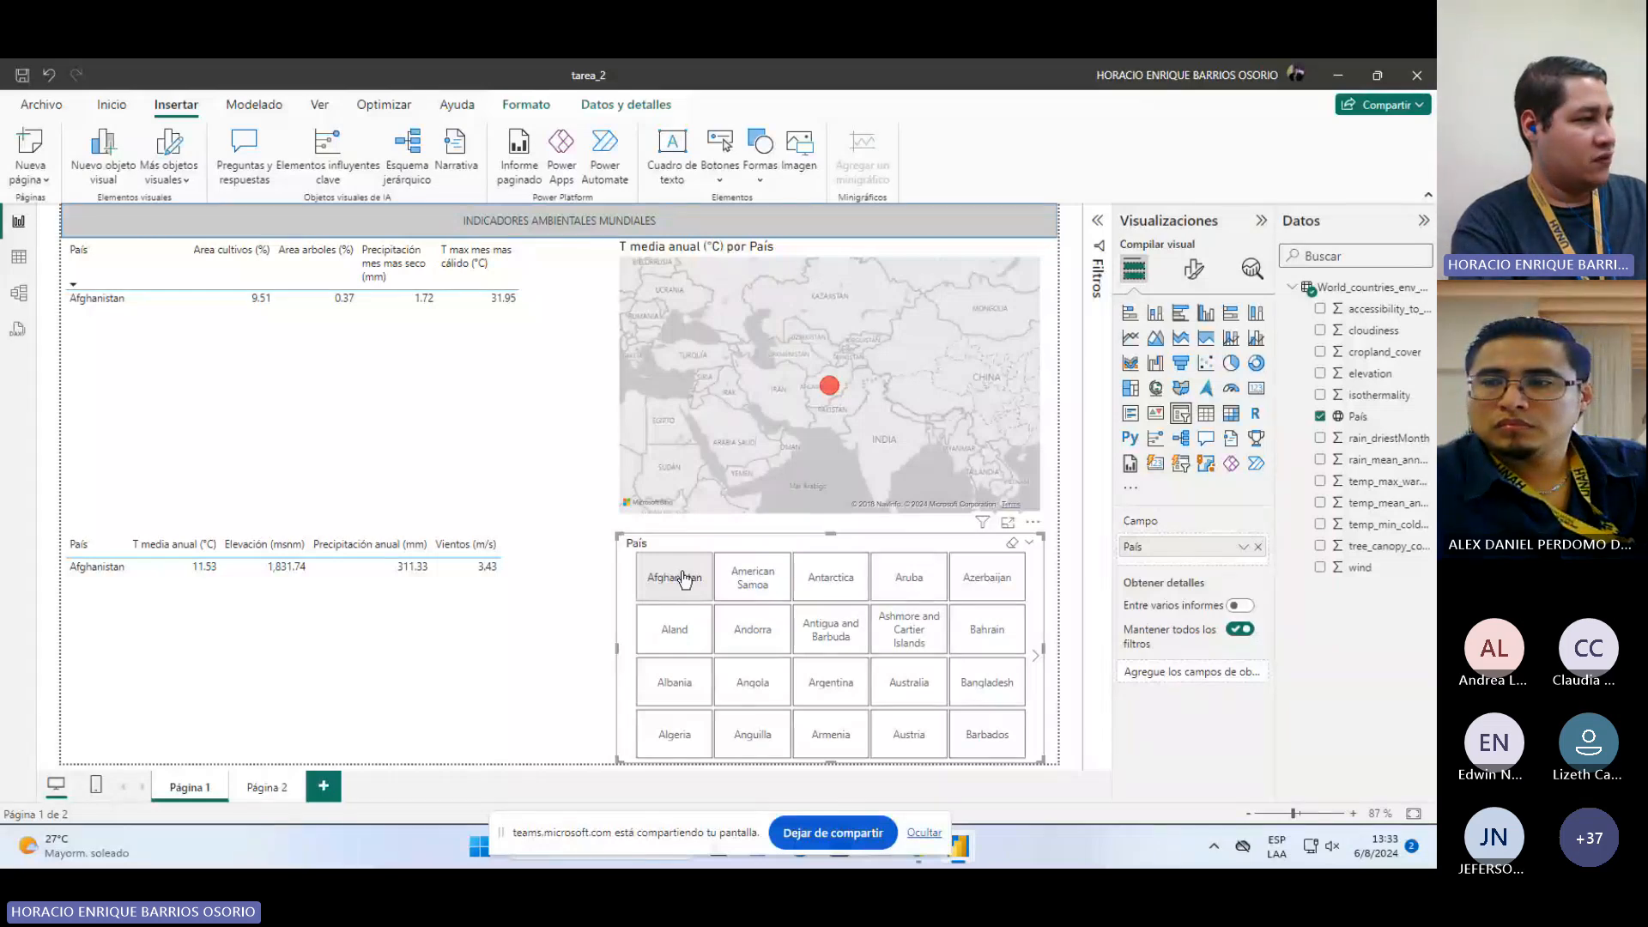
click(824, 637)
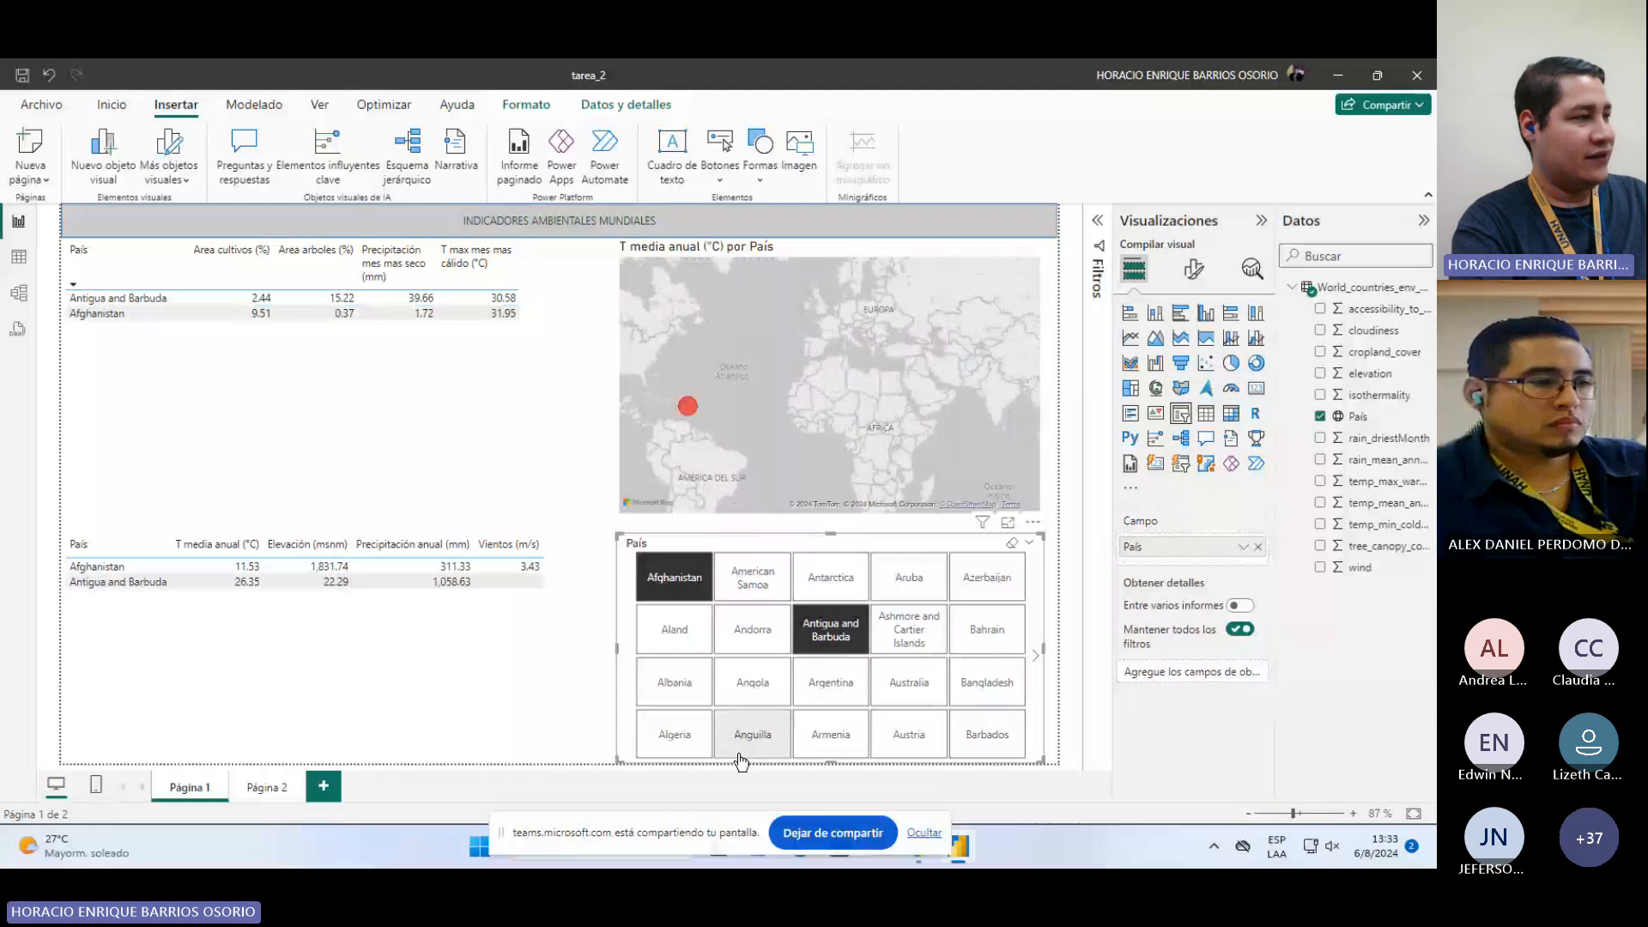
click(736, 633)
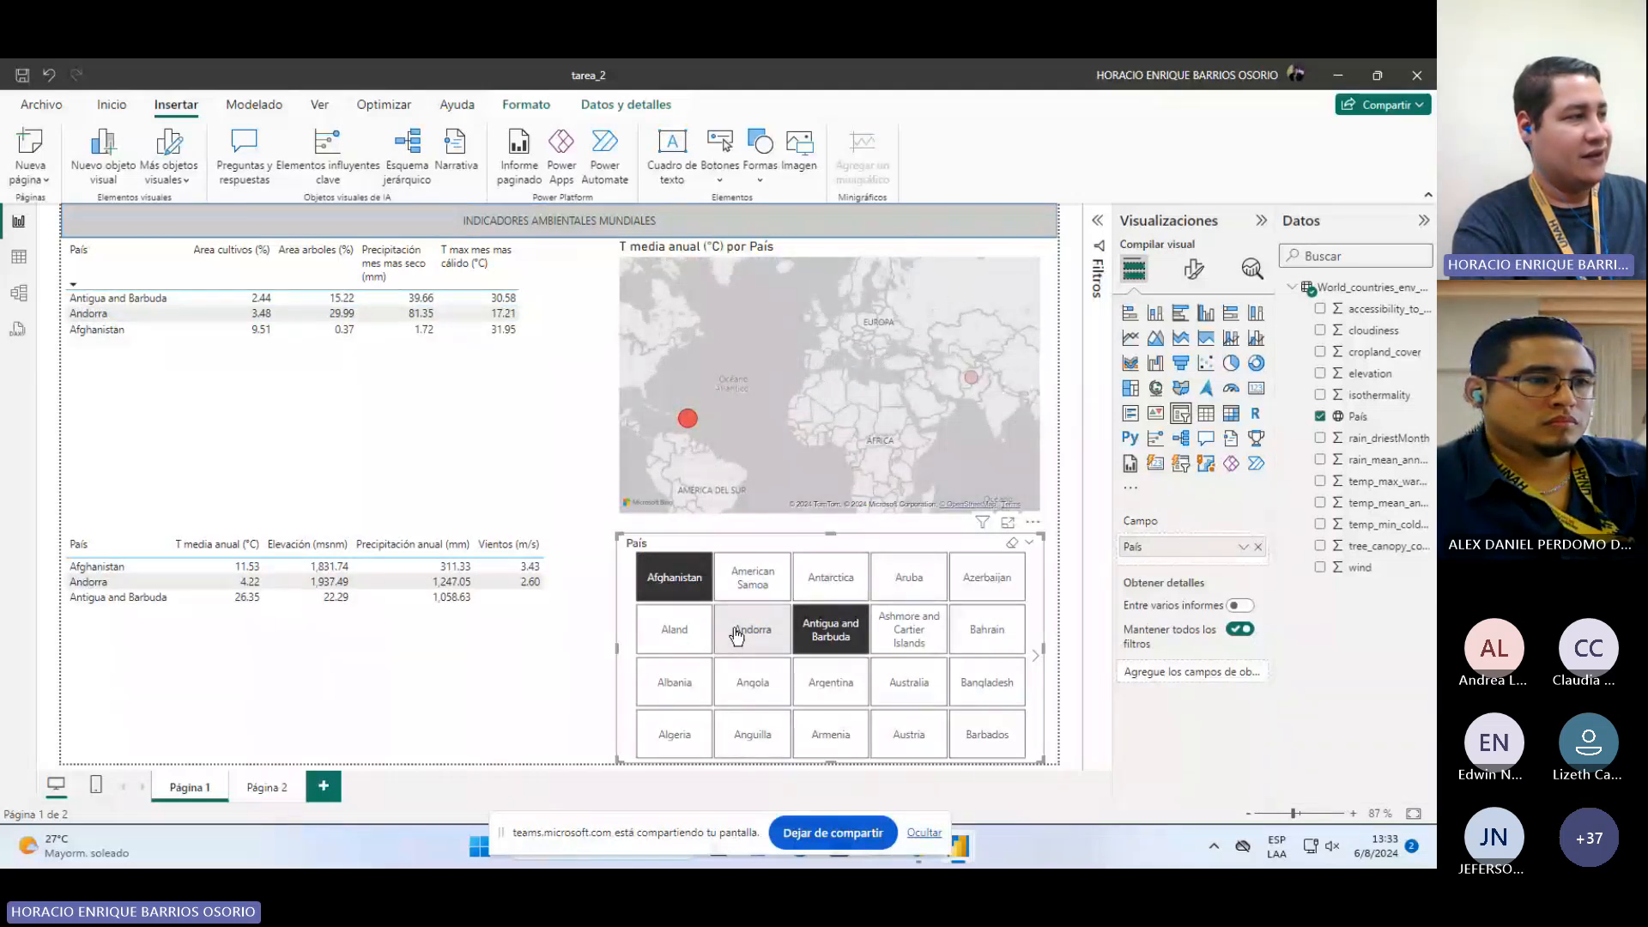
click(694, 596)
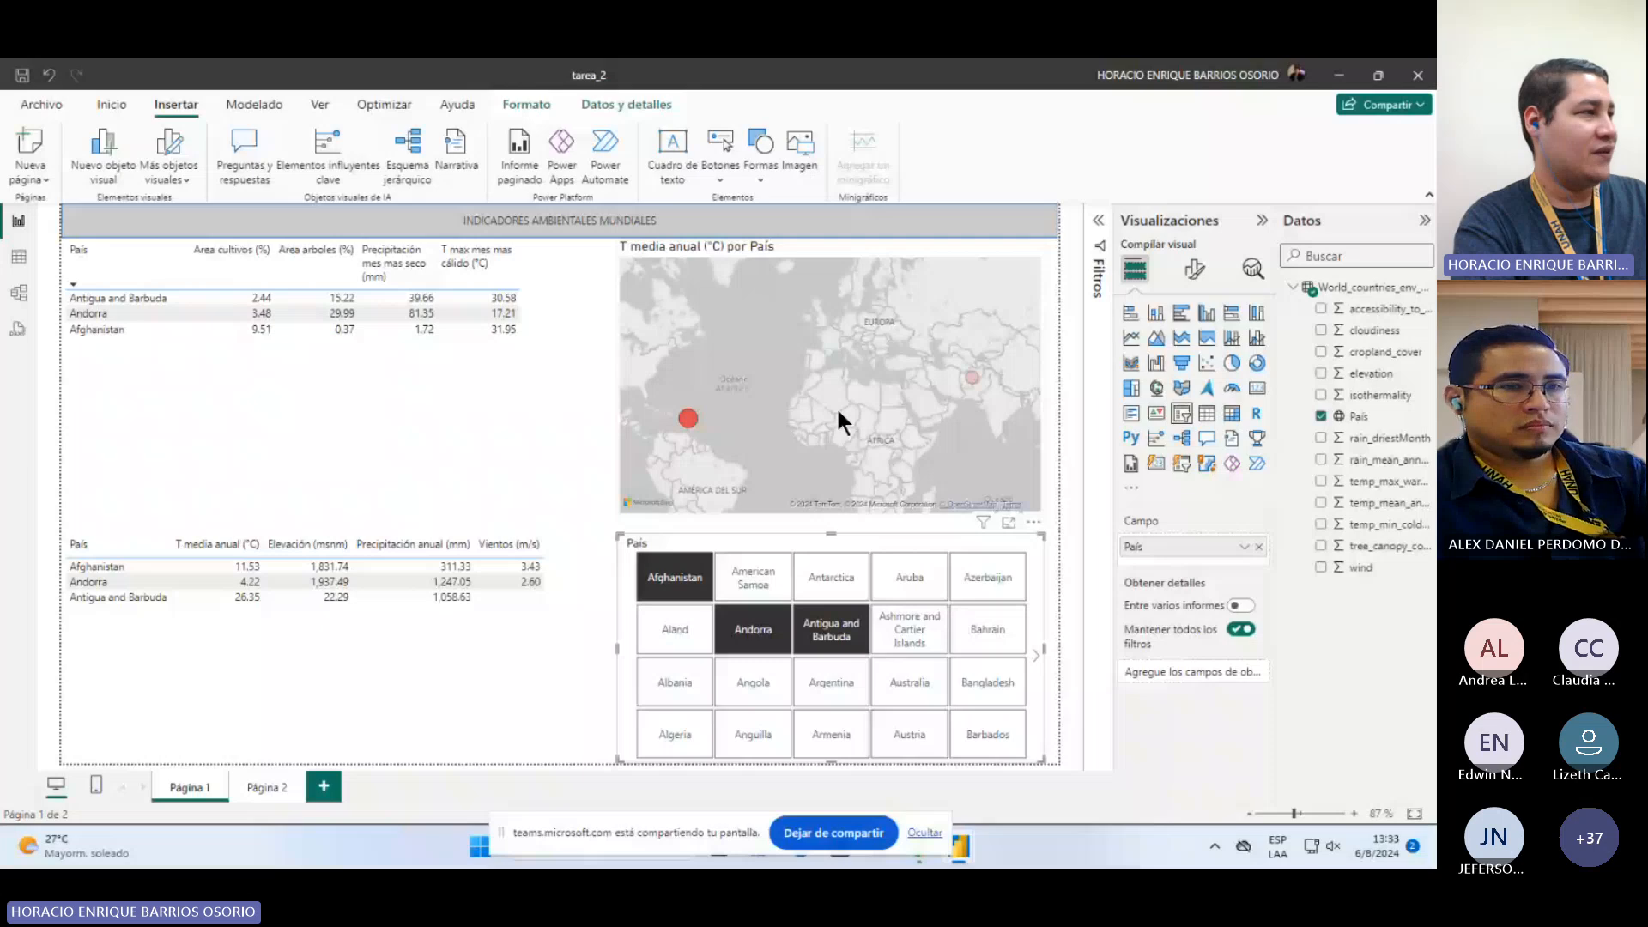
drag(838, 409, 926, 390)
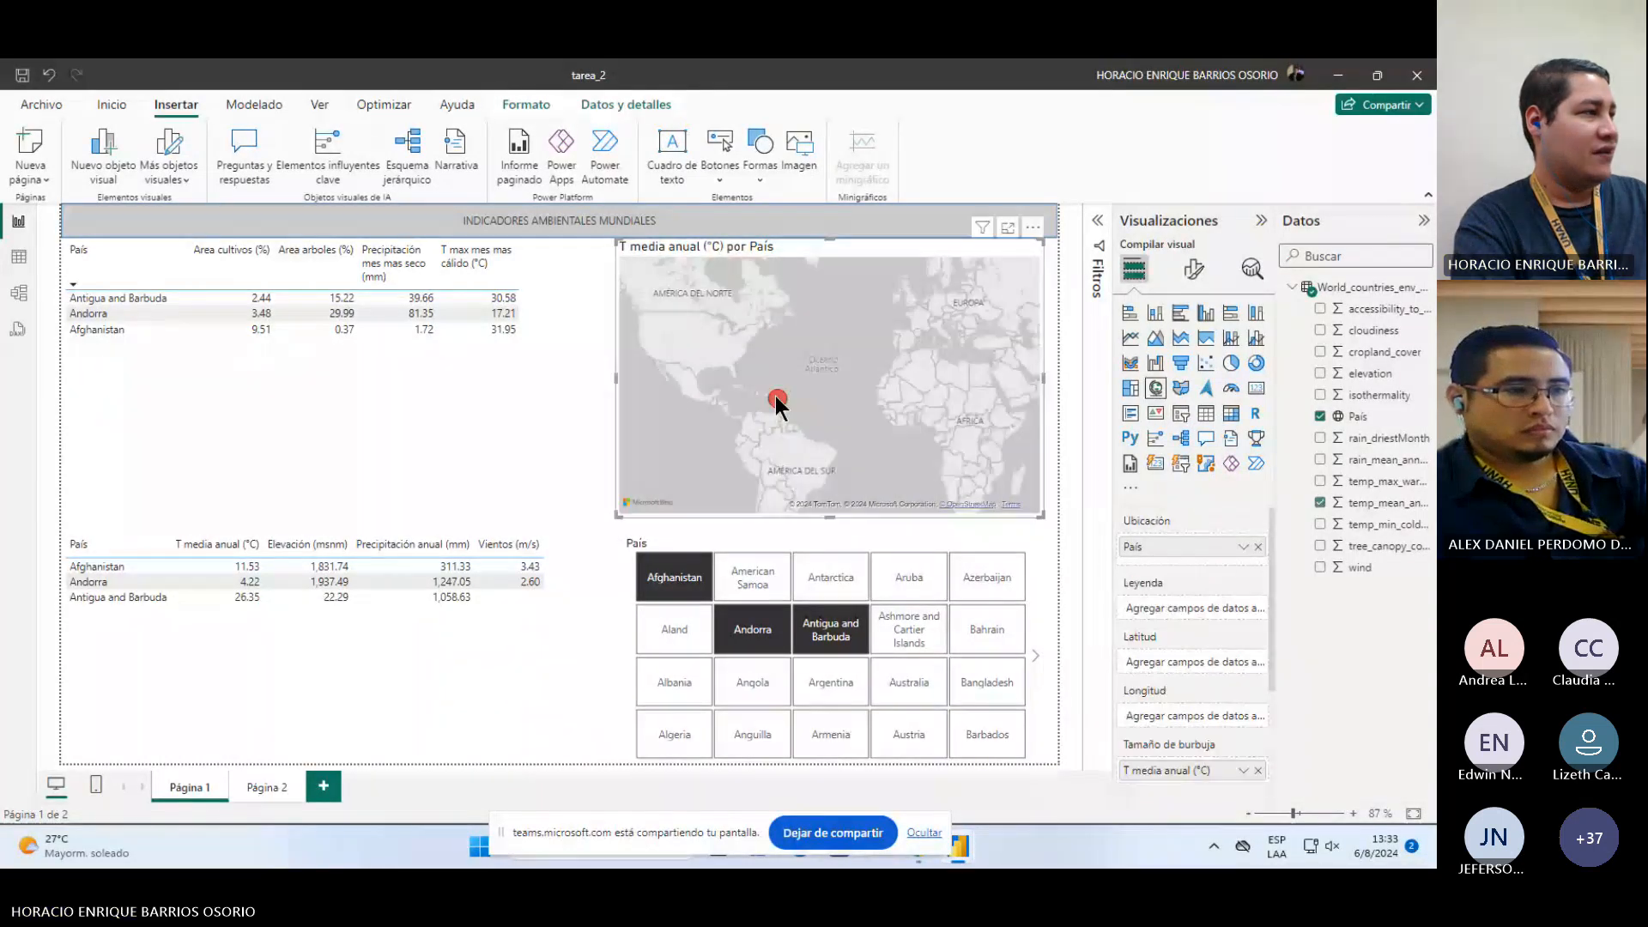
mouse_move(775, 395)
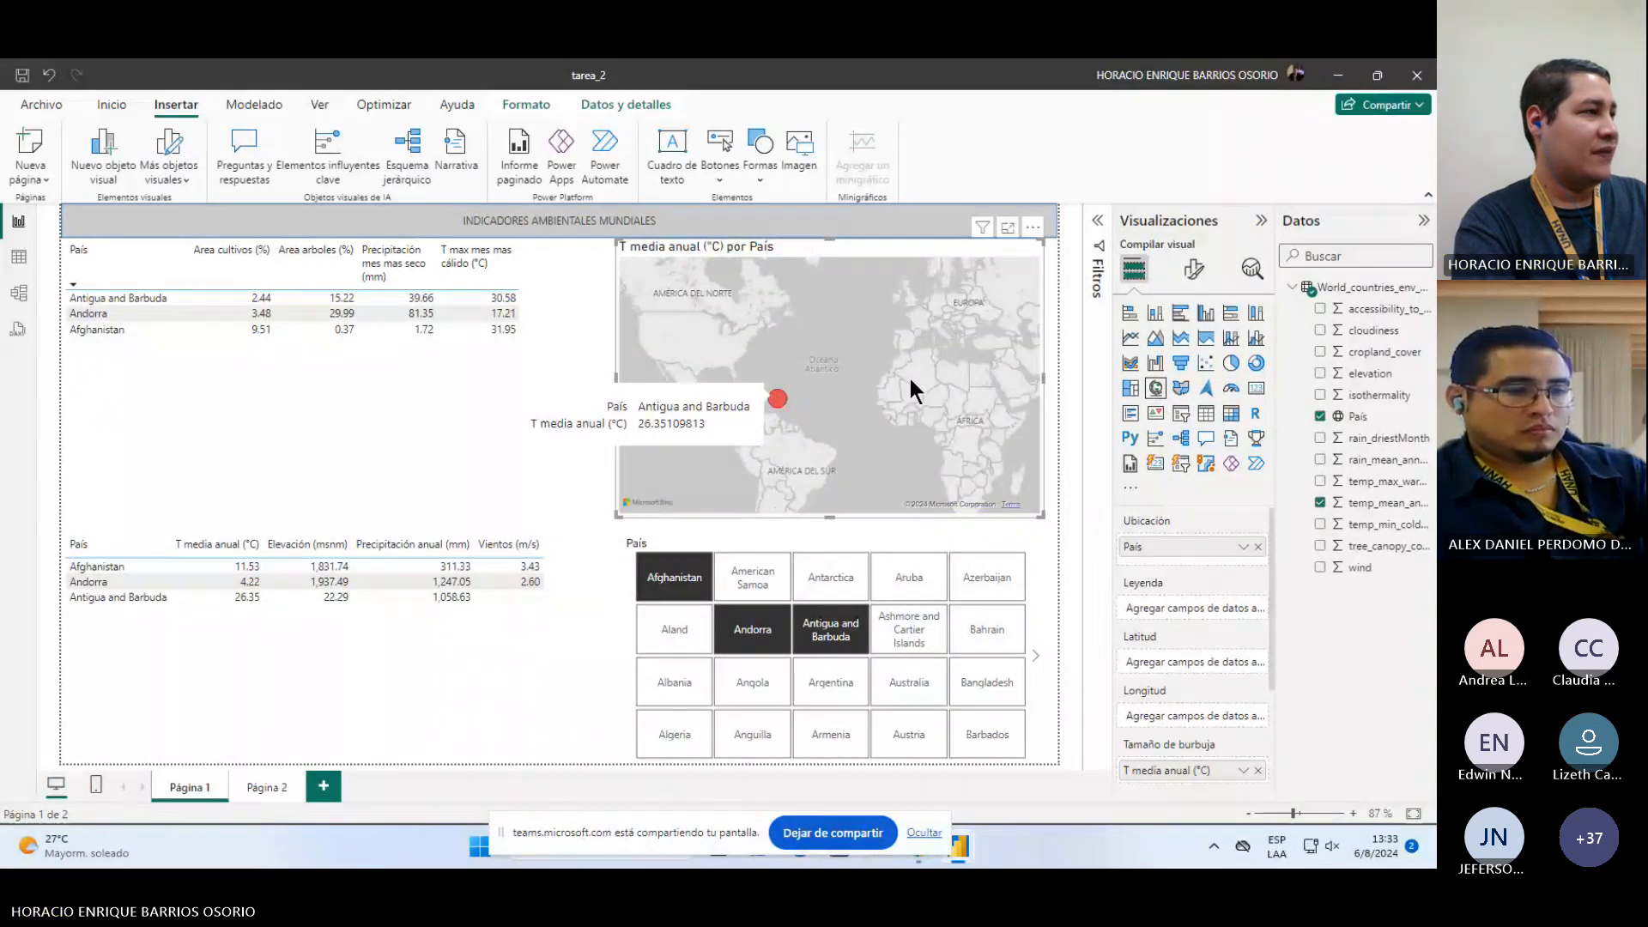
drag(908, 374, 717, 406)
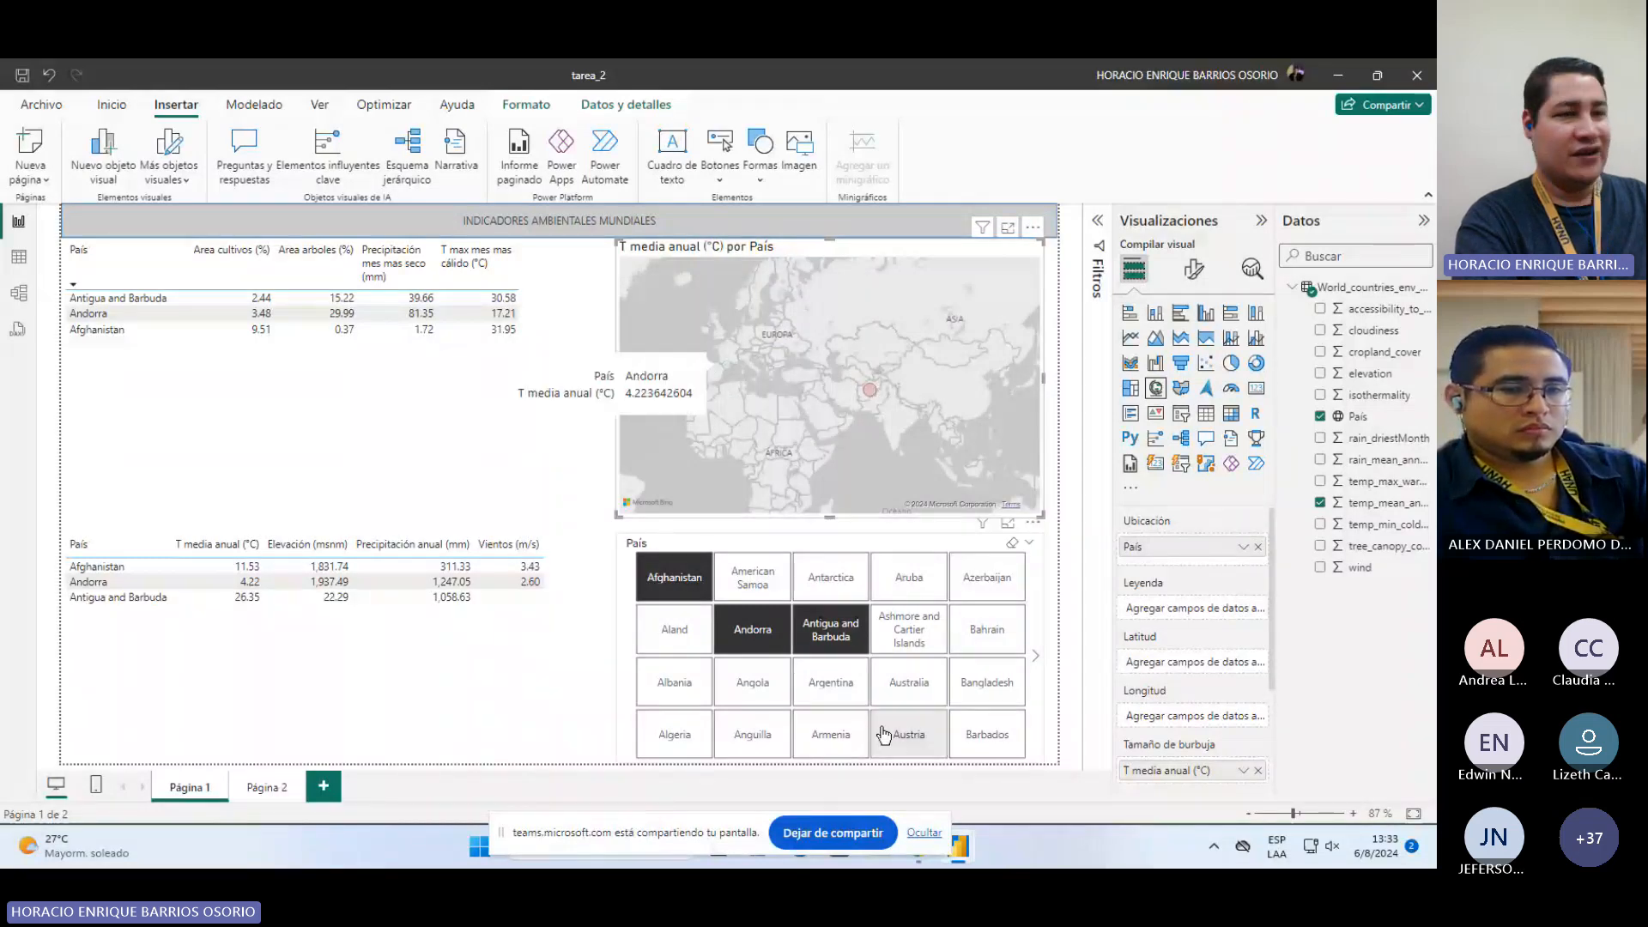
click(1013, 543)
Step: Select and deselect various country tiles in the País slicer to check how the tables and map filter
click(675, 577)
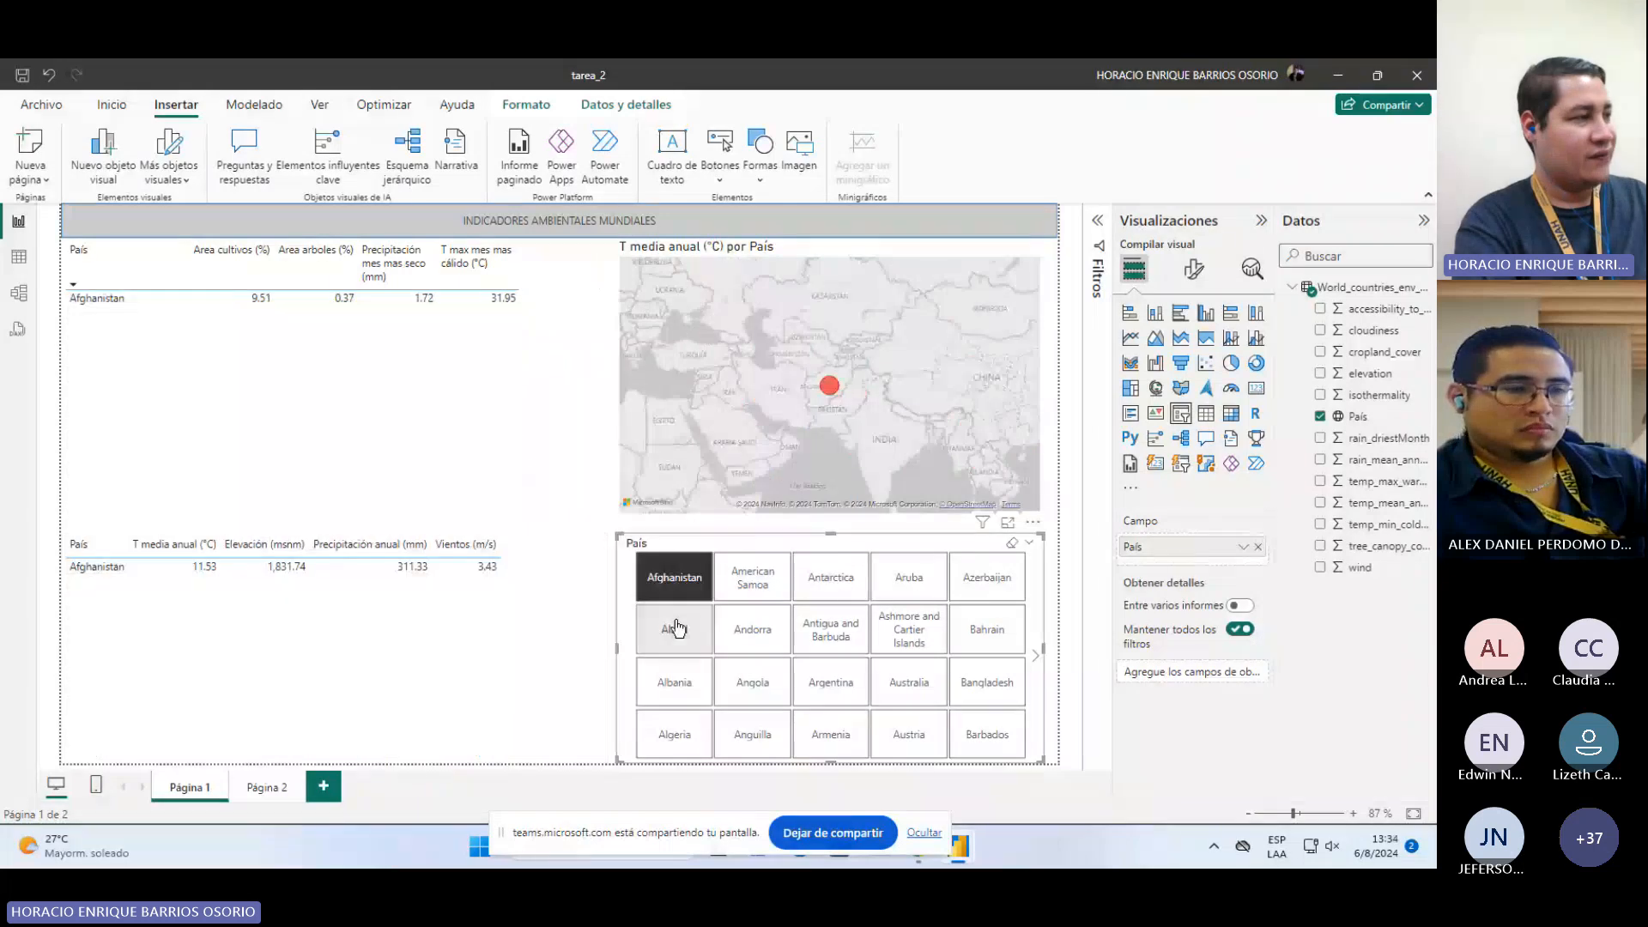
ctrl+click(675, 629)
ctrl+click(732, 636)
ctrl+click(753, 577)
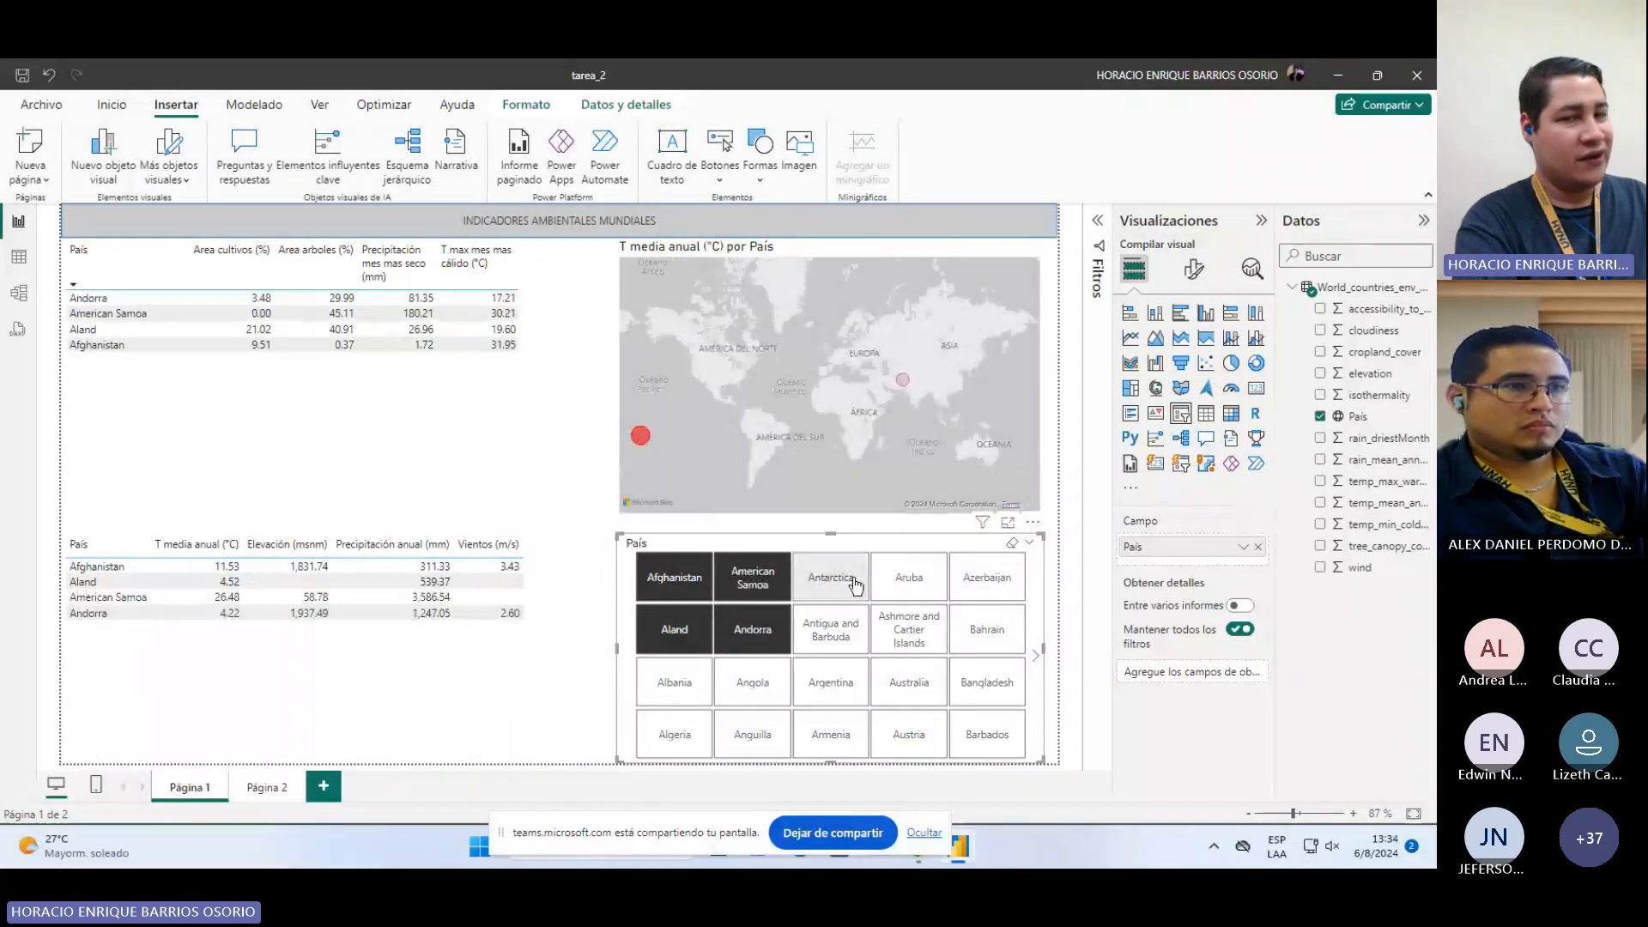
ctrl+click(854, 583)
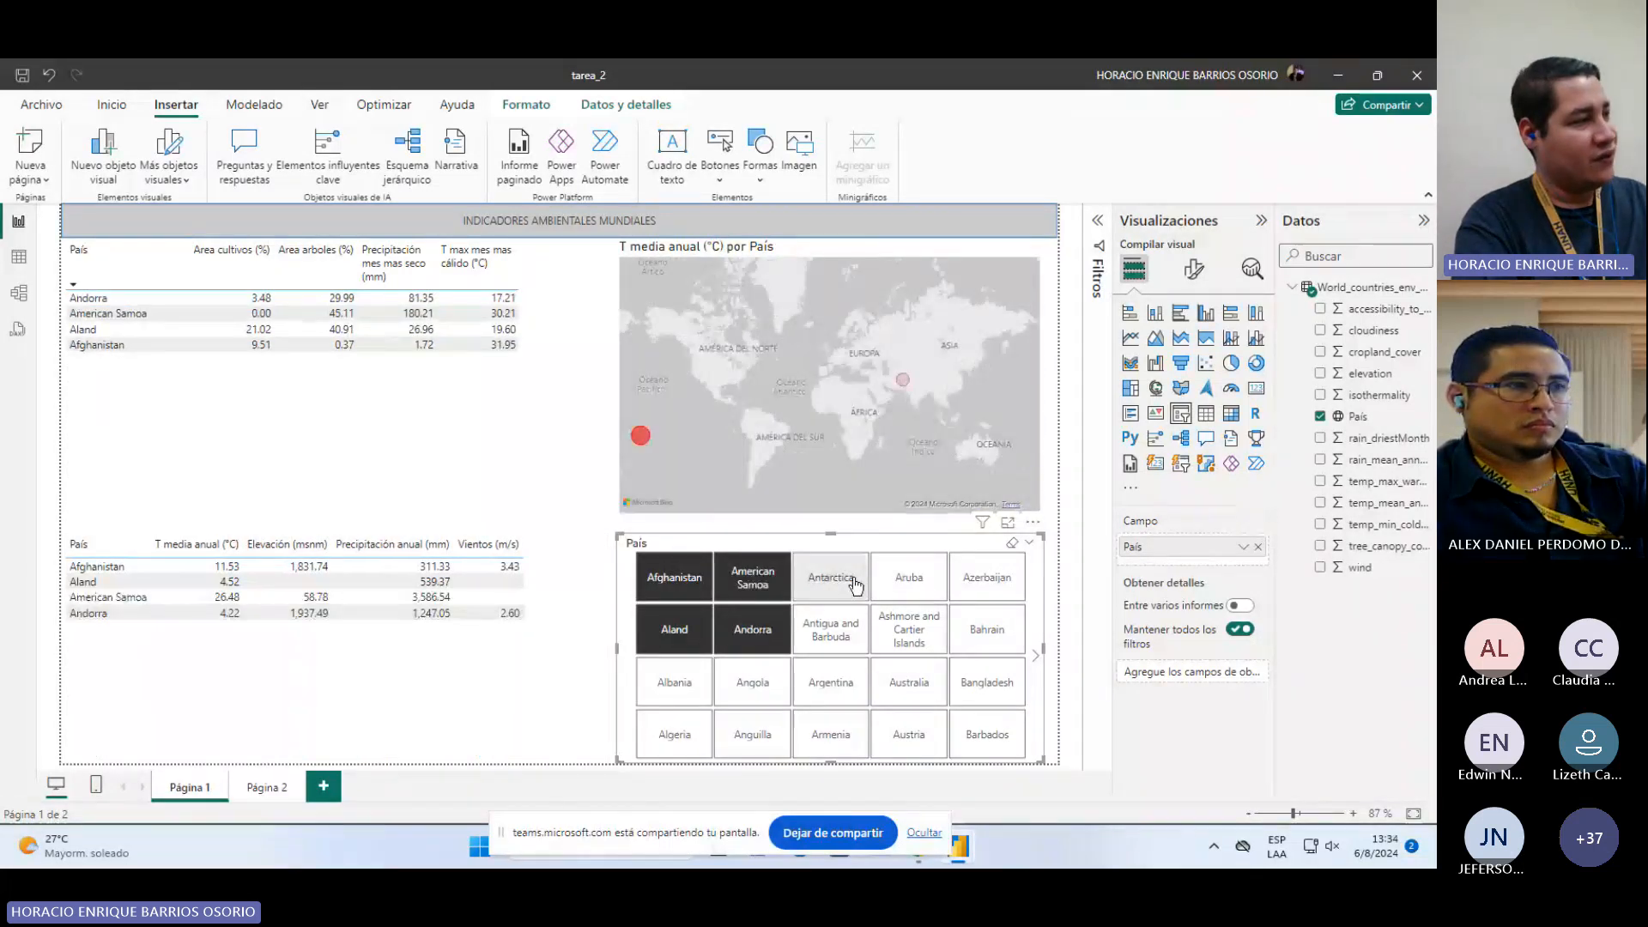
ctrl+click(814, 633)
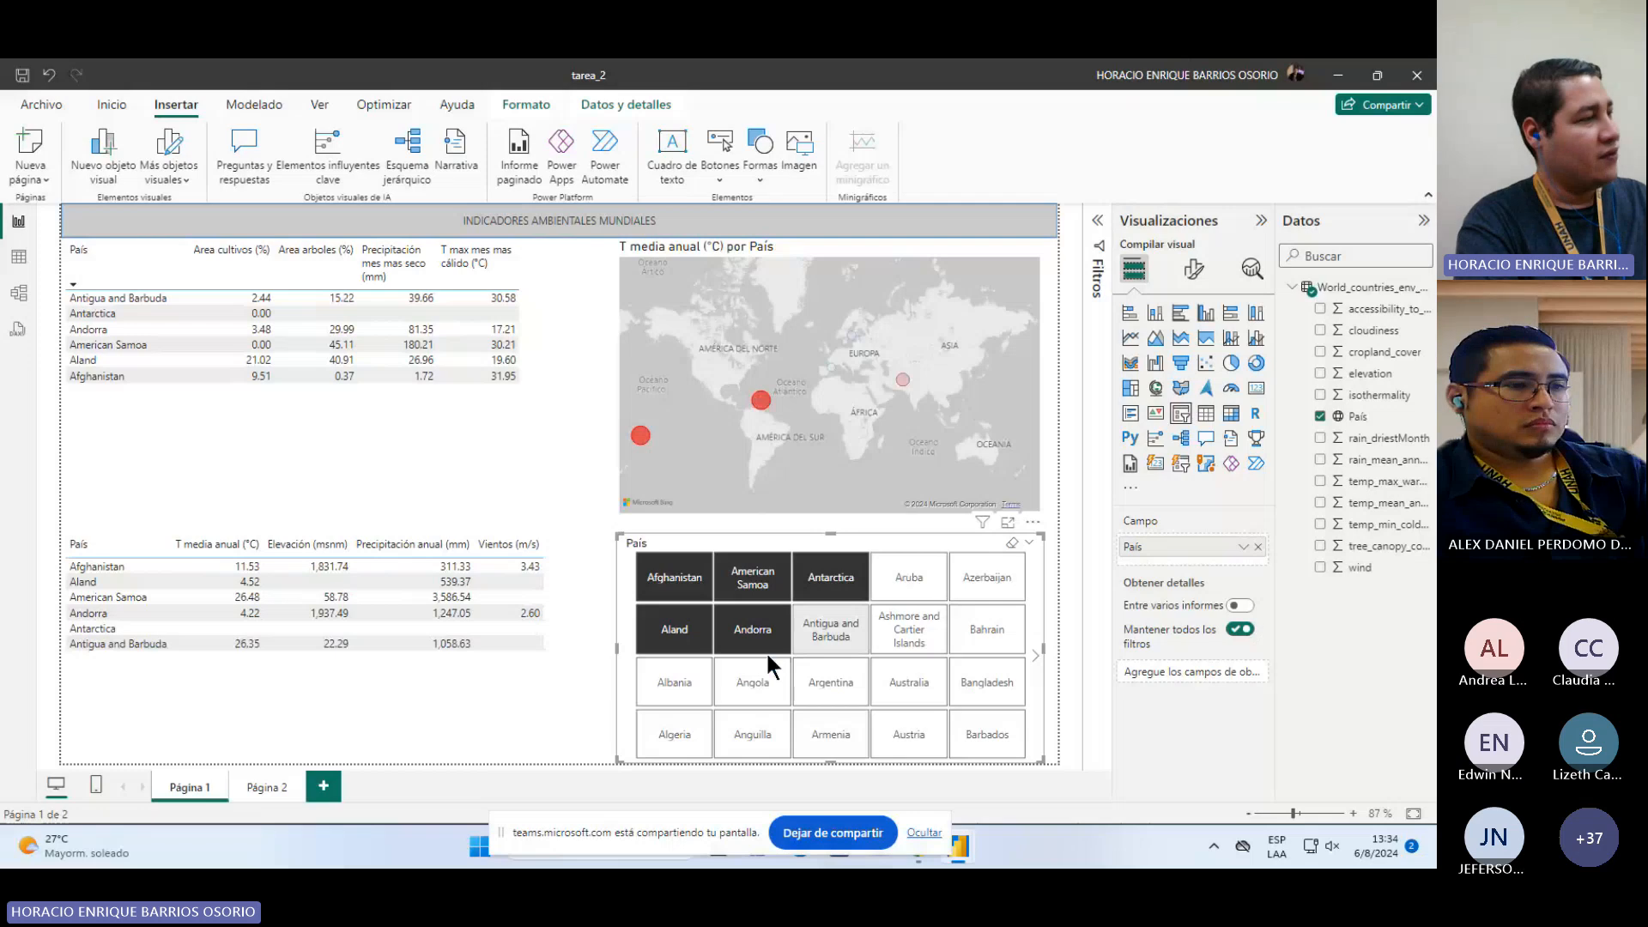
ctrl+click(686, 633)
ctrl+click(738, 631)
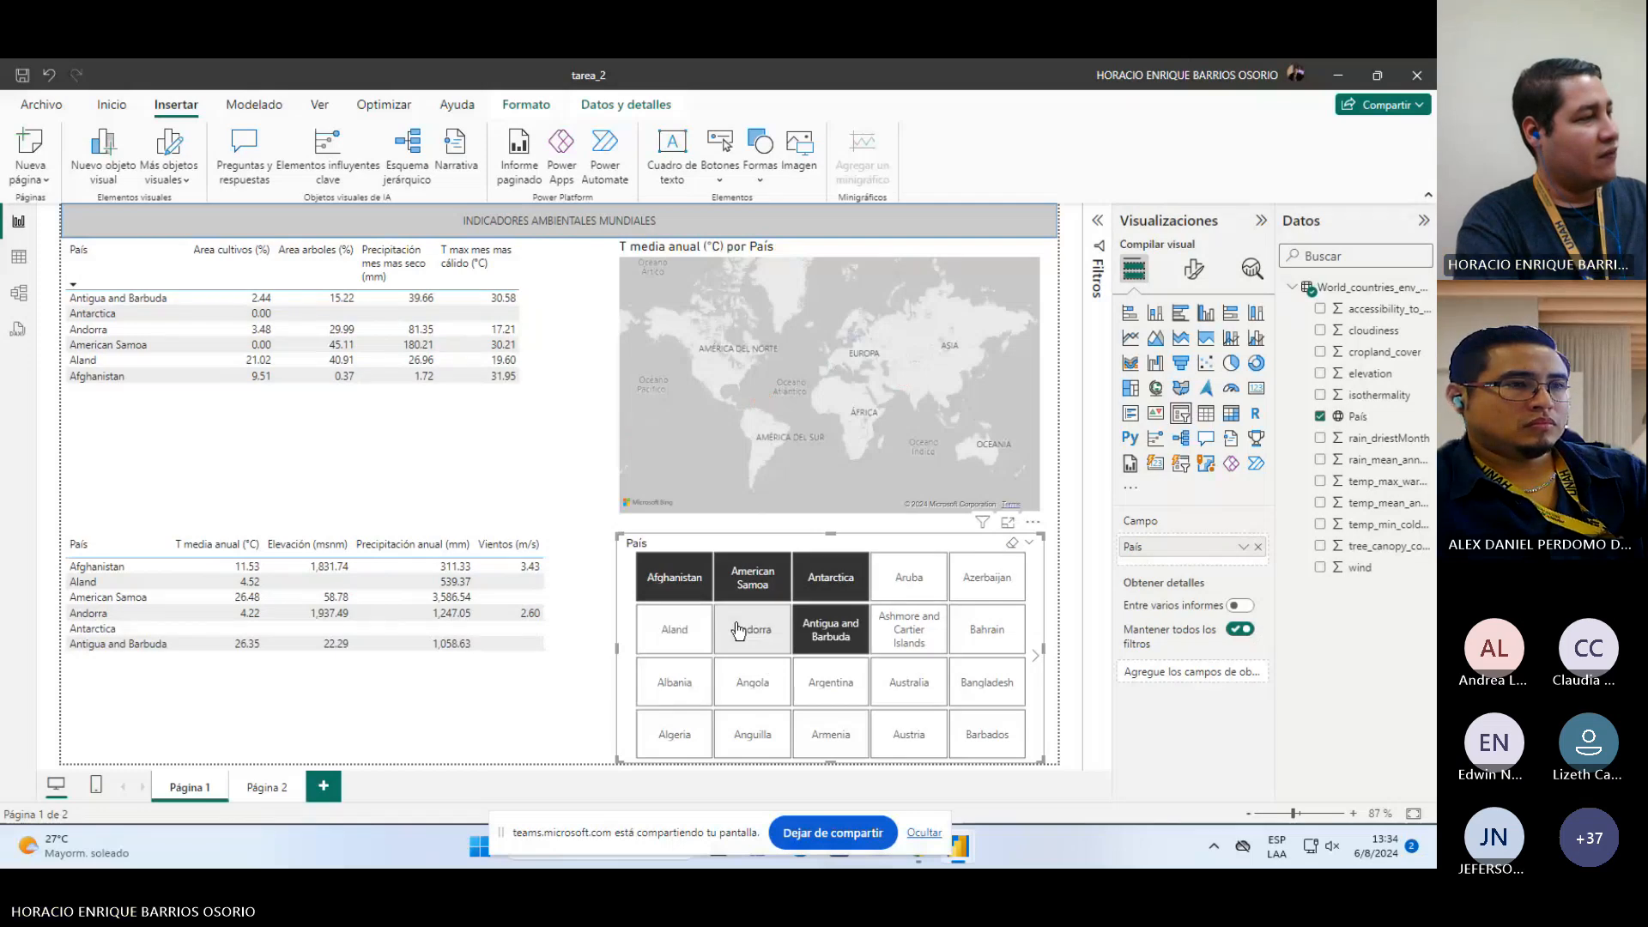
ctrl+click(824, 582)
ctrl+click(749, 581)
ctrl+click(656, 578)
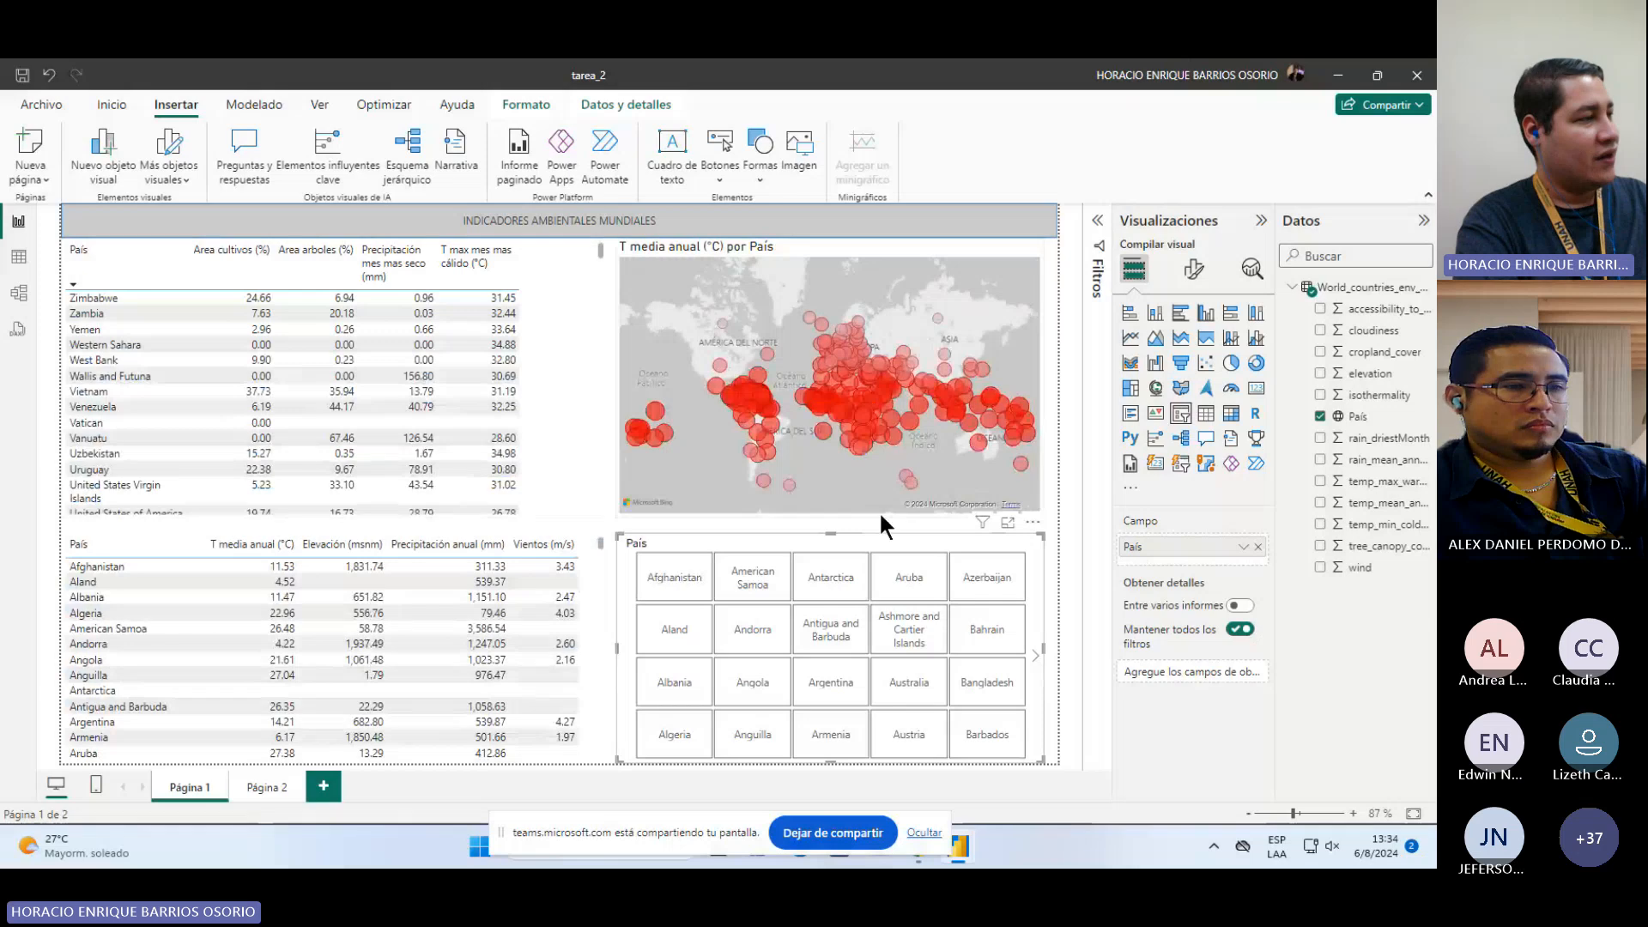
ctrl+click(752, 577)
ctrl+click(830, 577)
ctrl+click(830, 631)
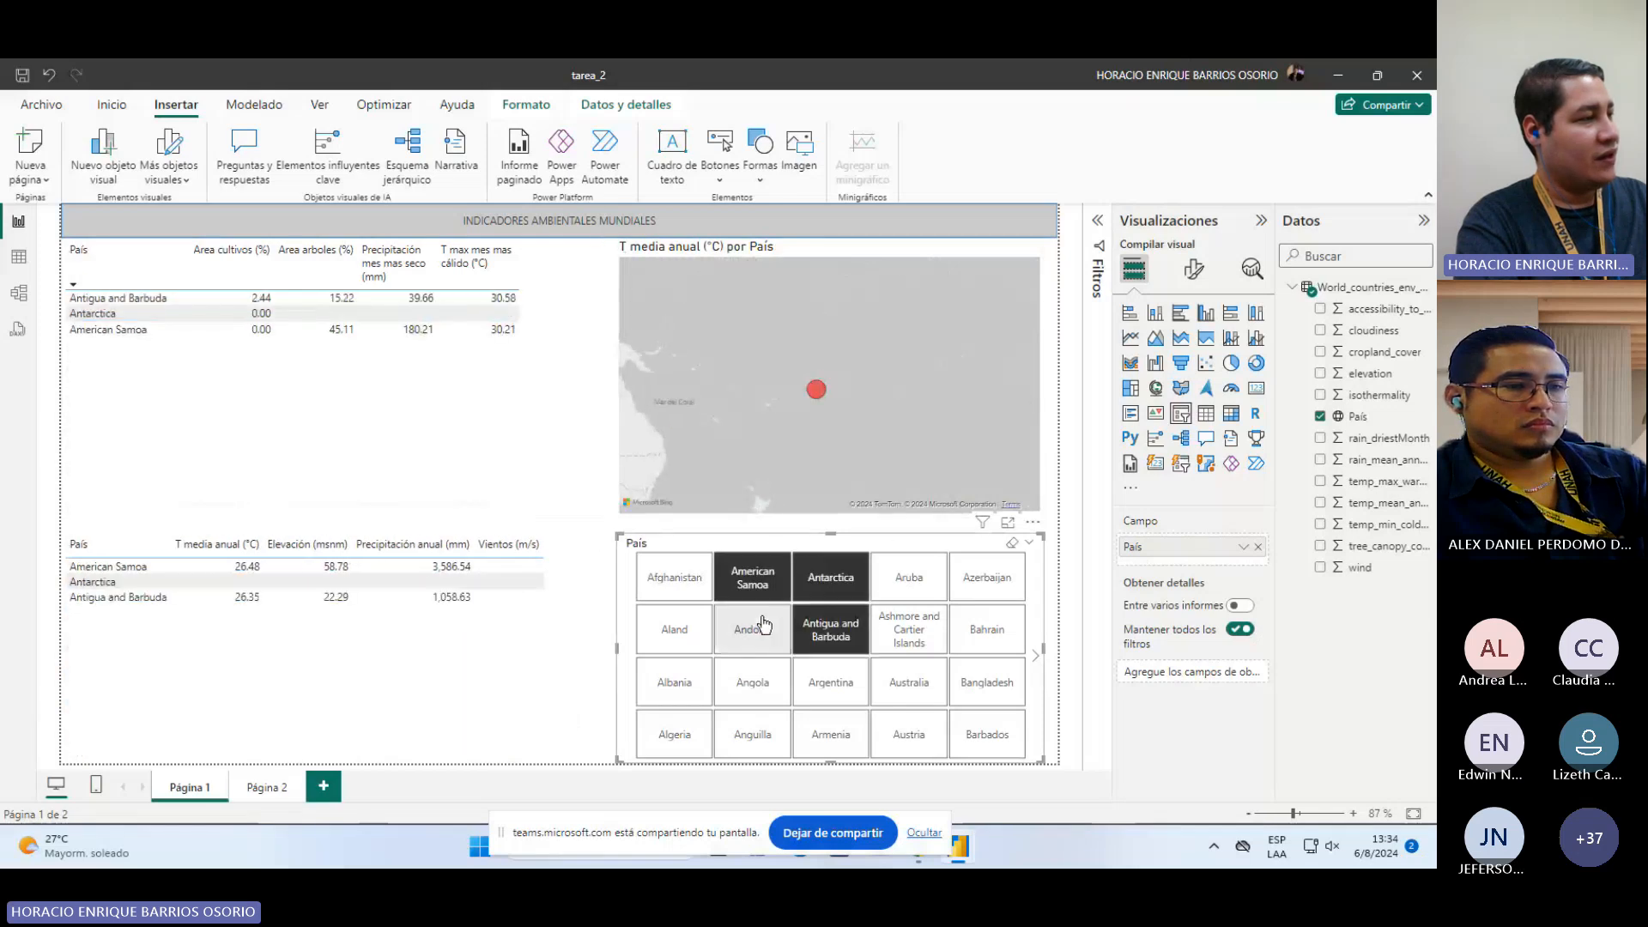
ctrl+click(765, 625)
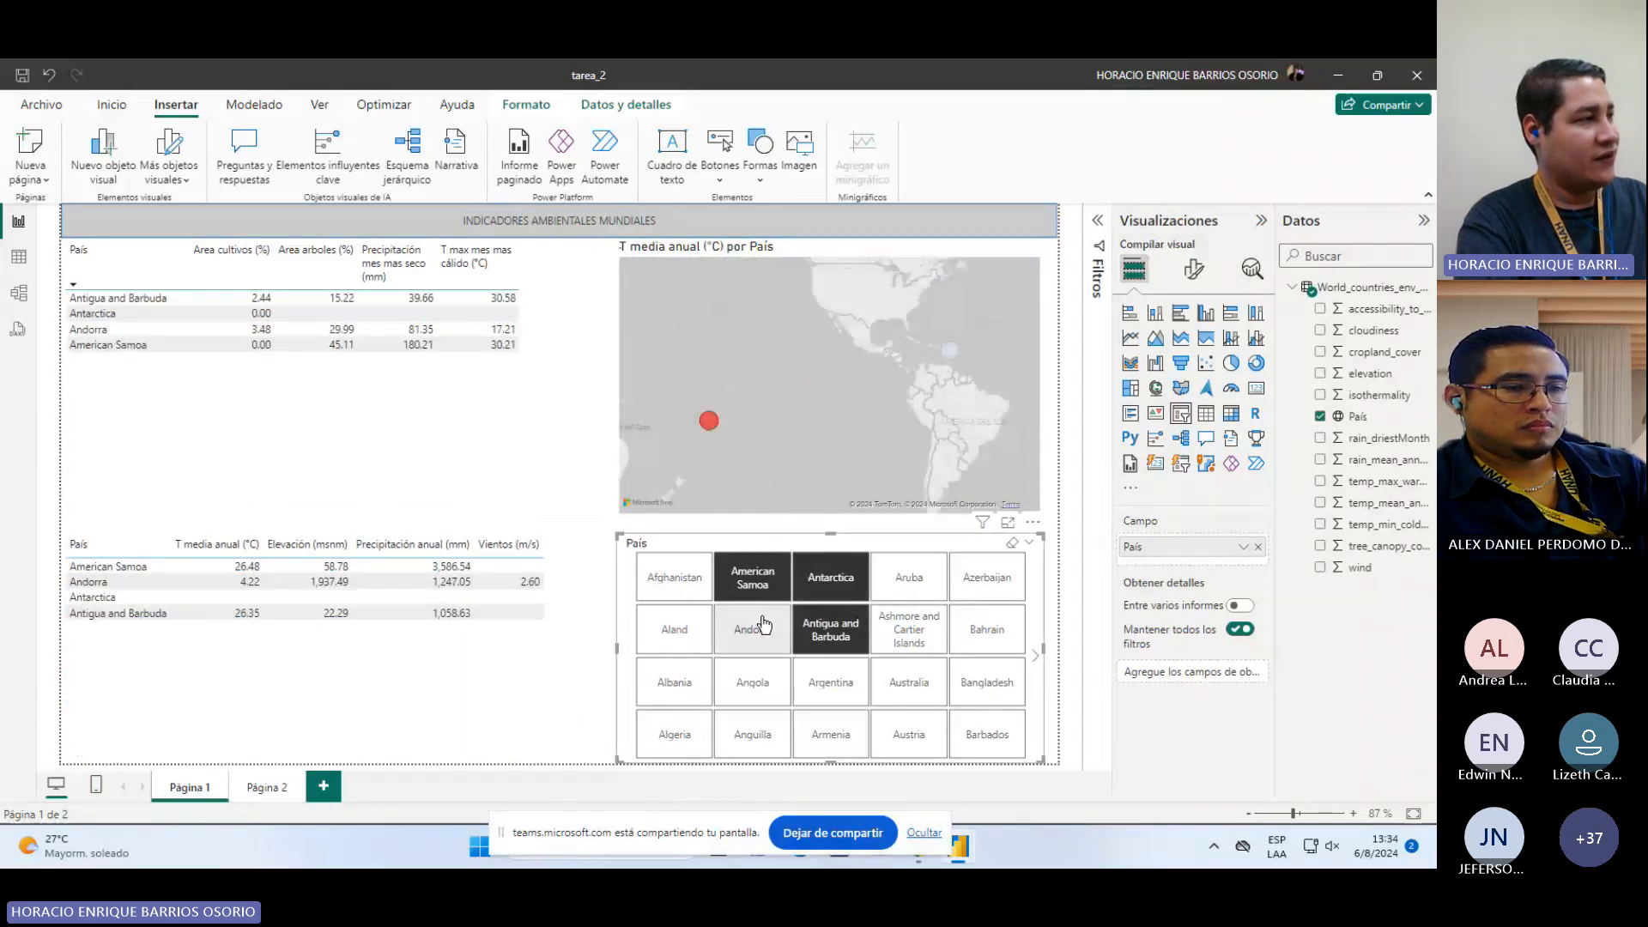
ctrl+click(753, 578)
ctrl+click(830, 578)
ctrl+click(830, 631)
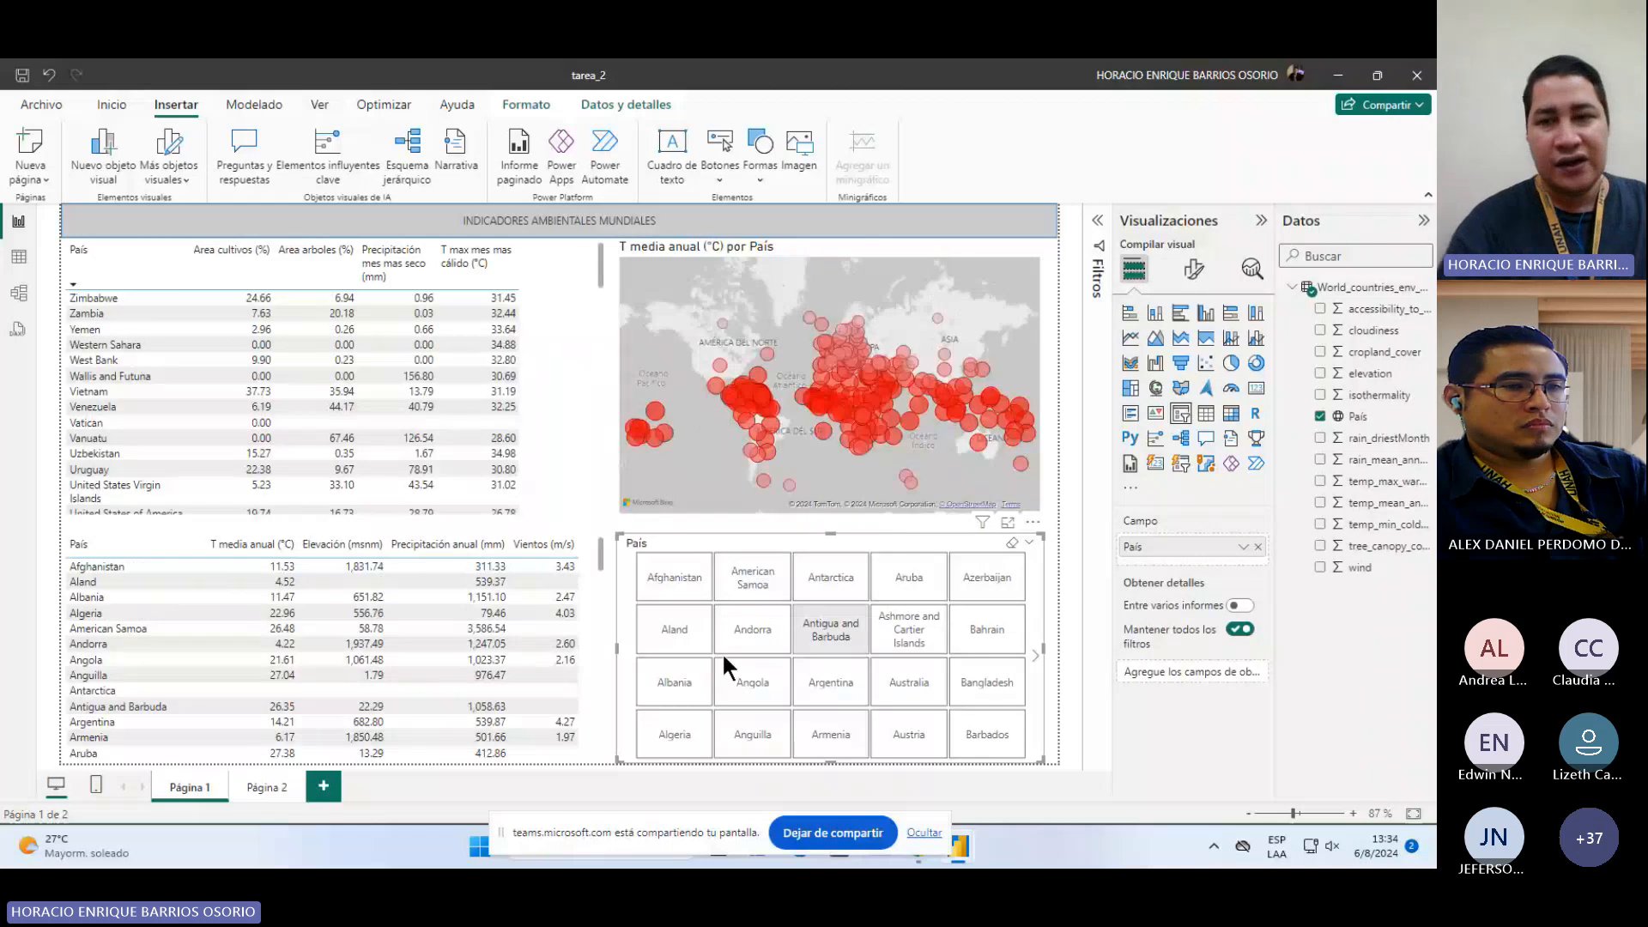
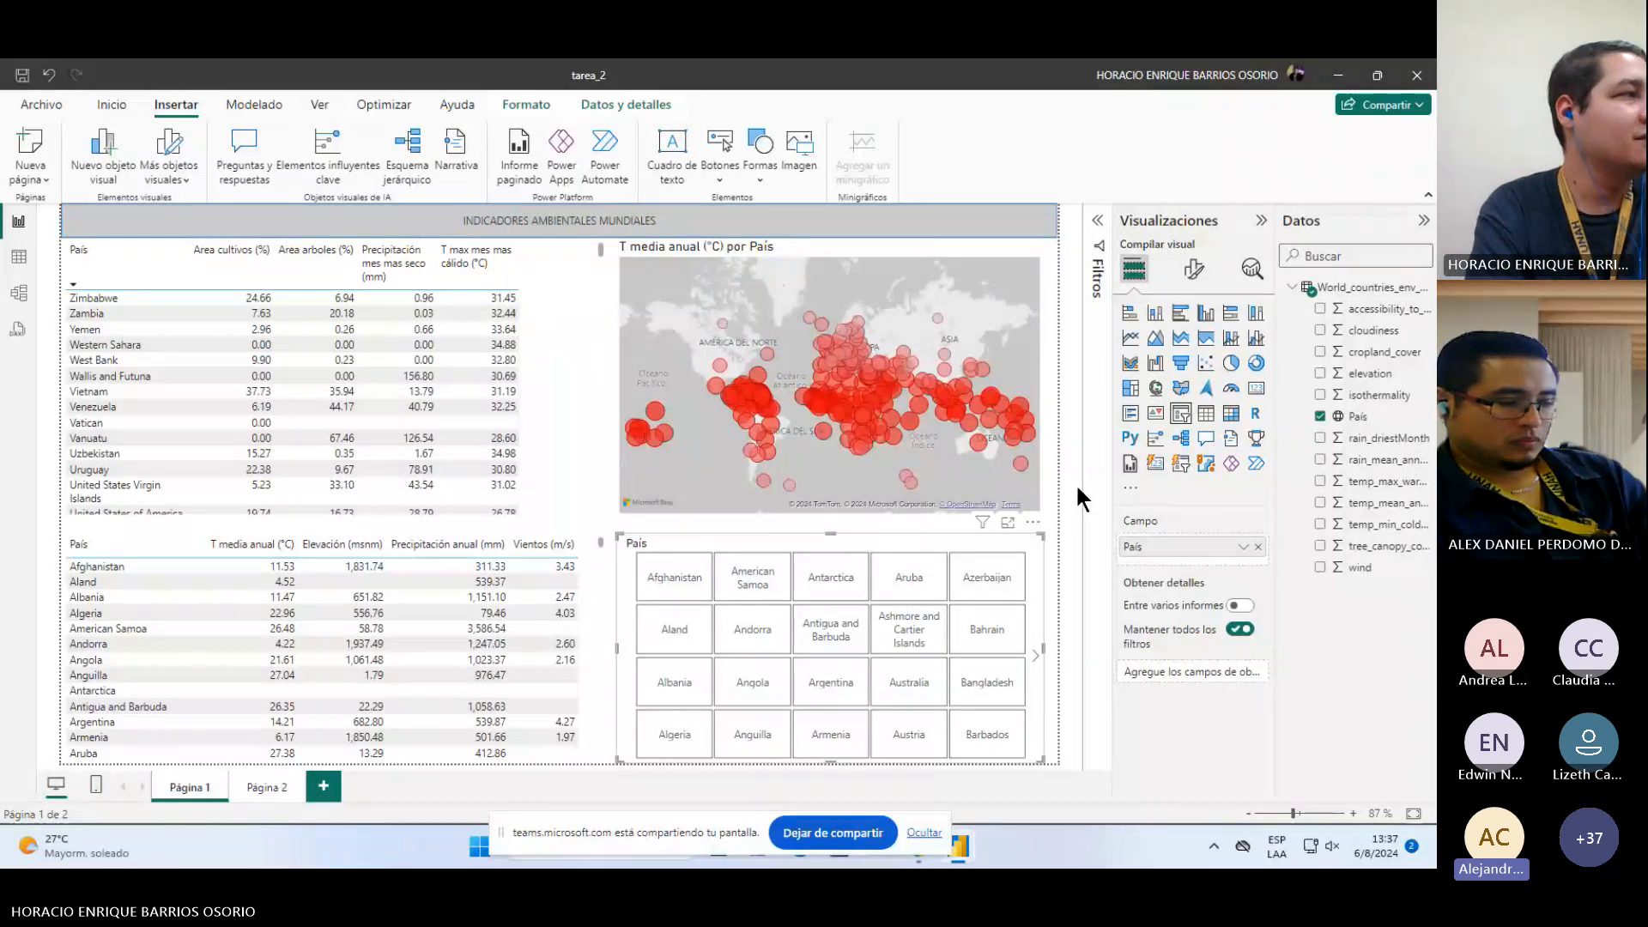
Step: Inspect the temperature map's fields, then browse through the ribbon tabs
click(1004, 249)
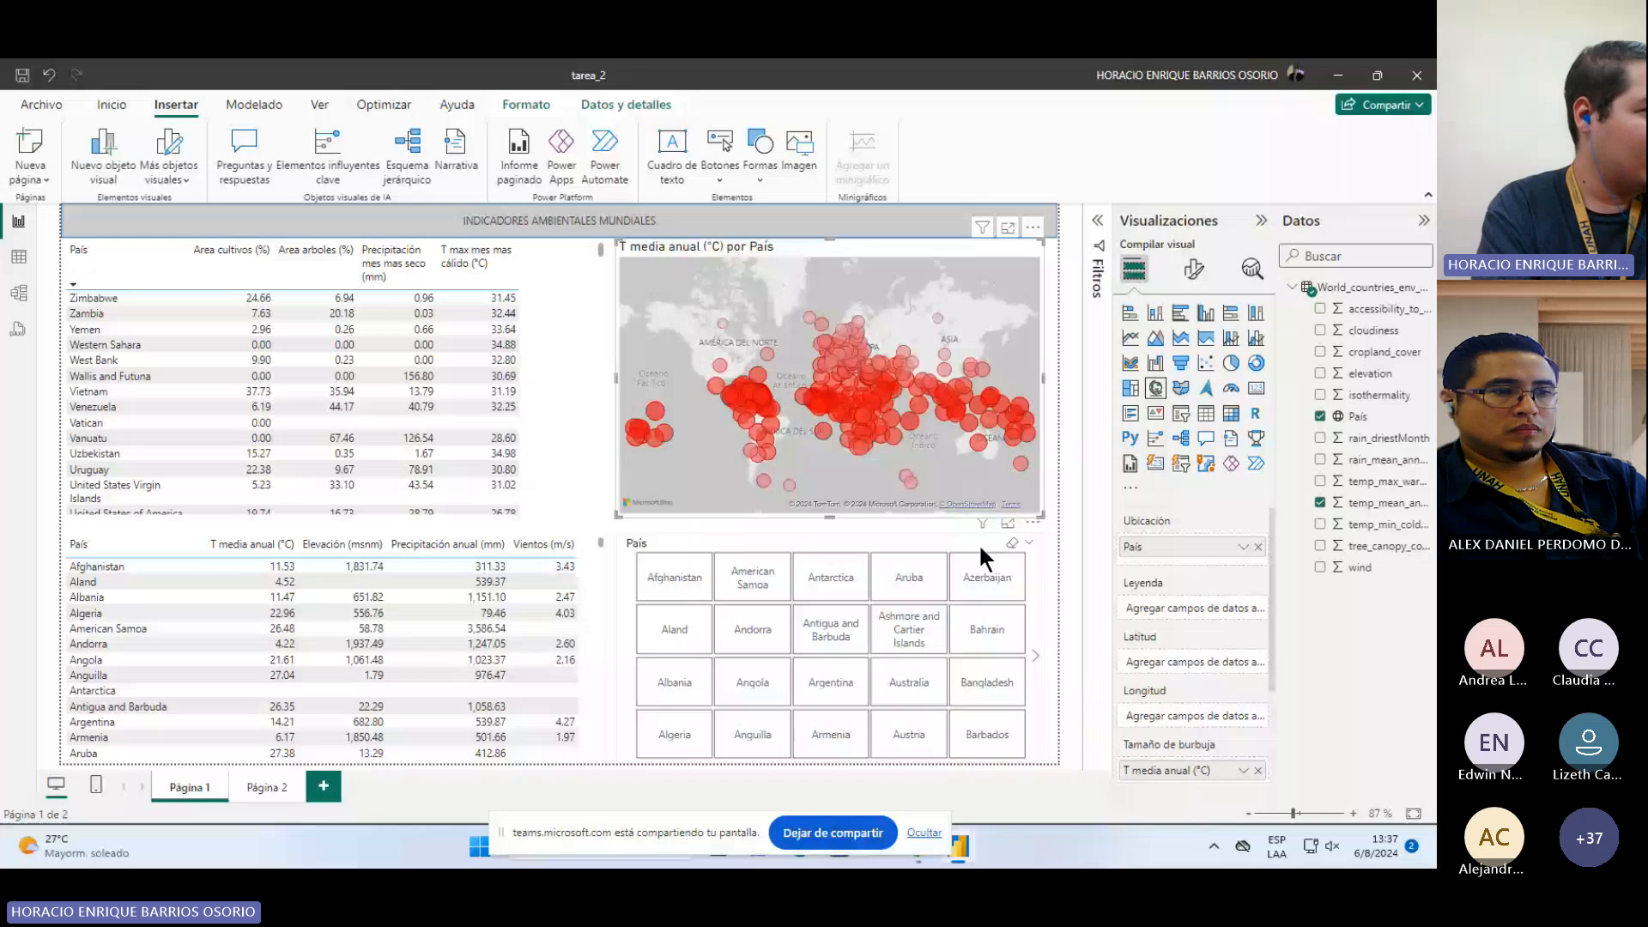
click(1060, 513)
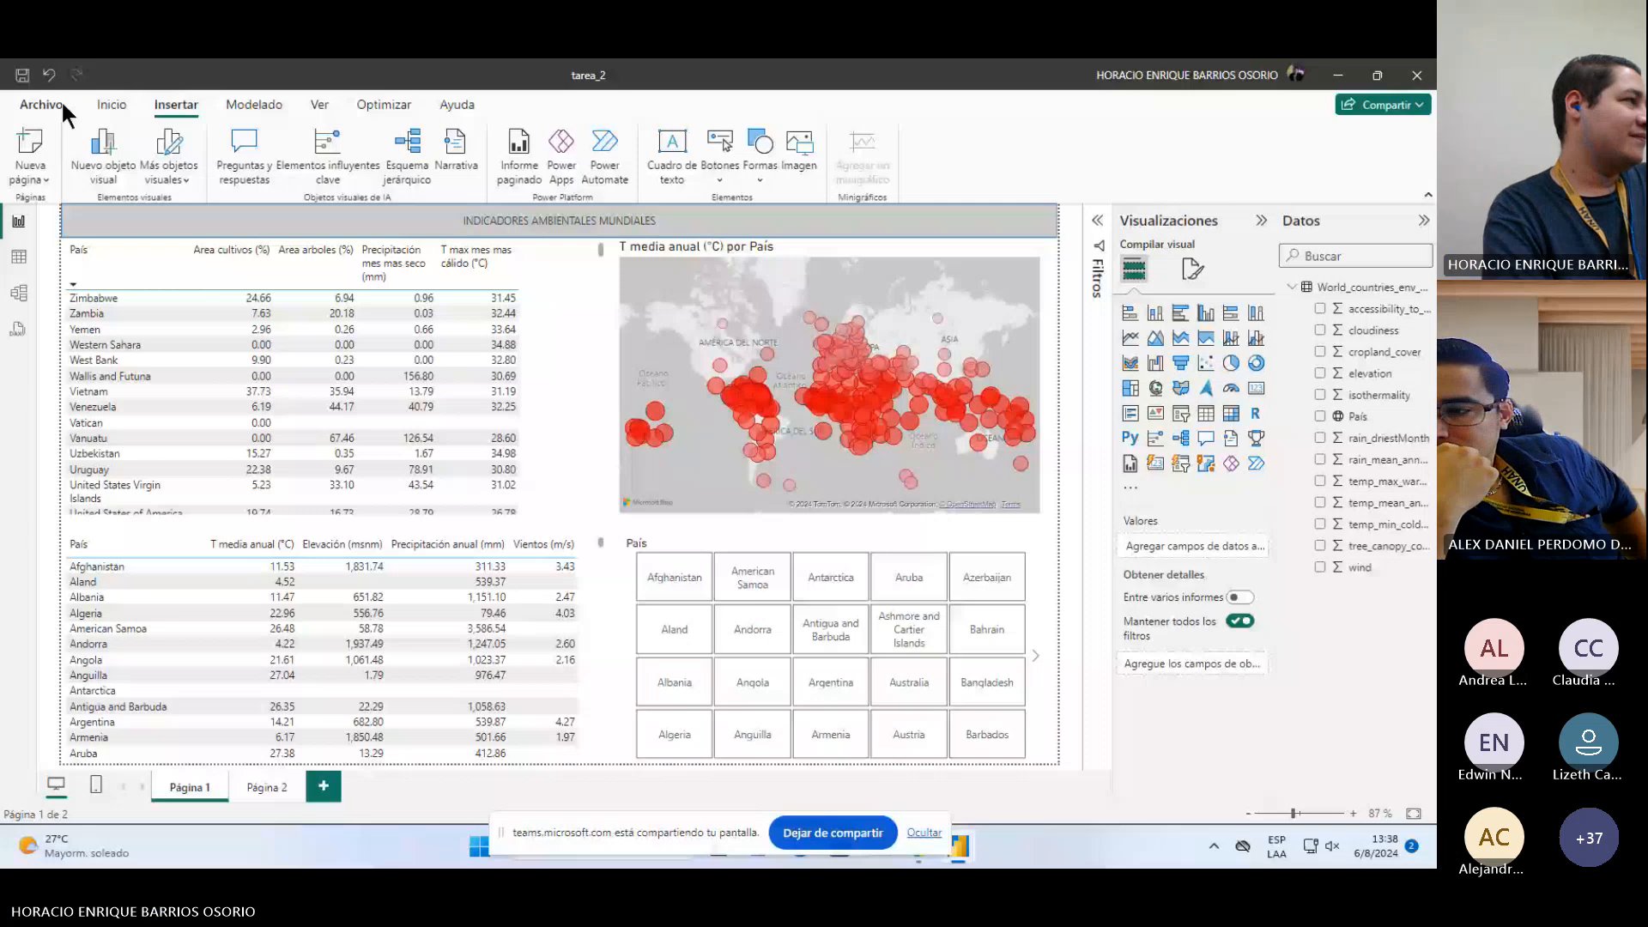
click(108, 106)
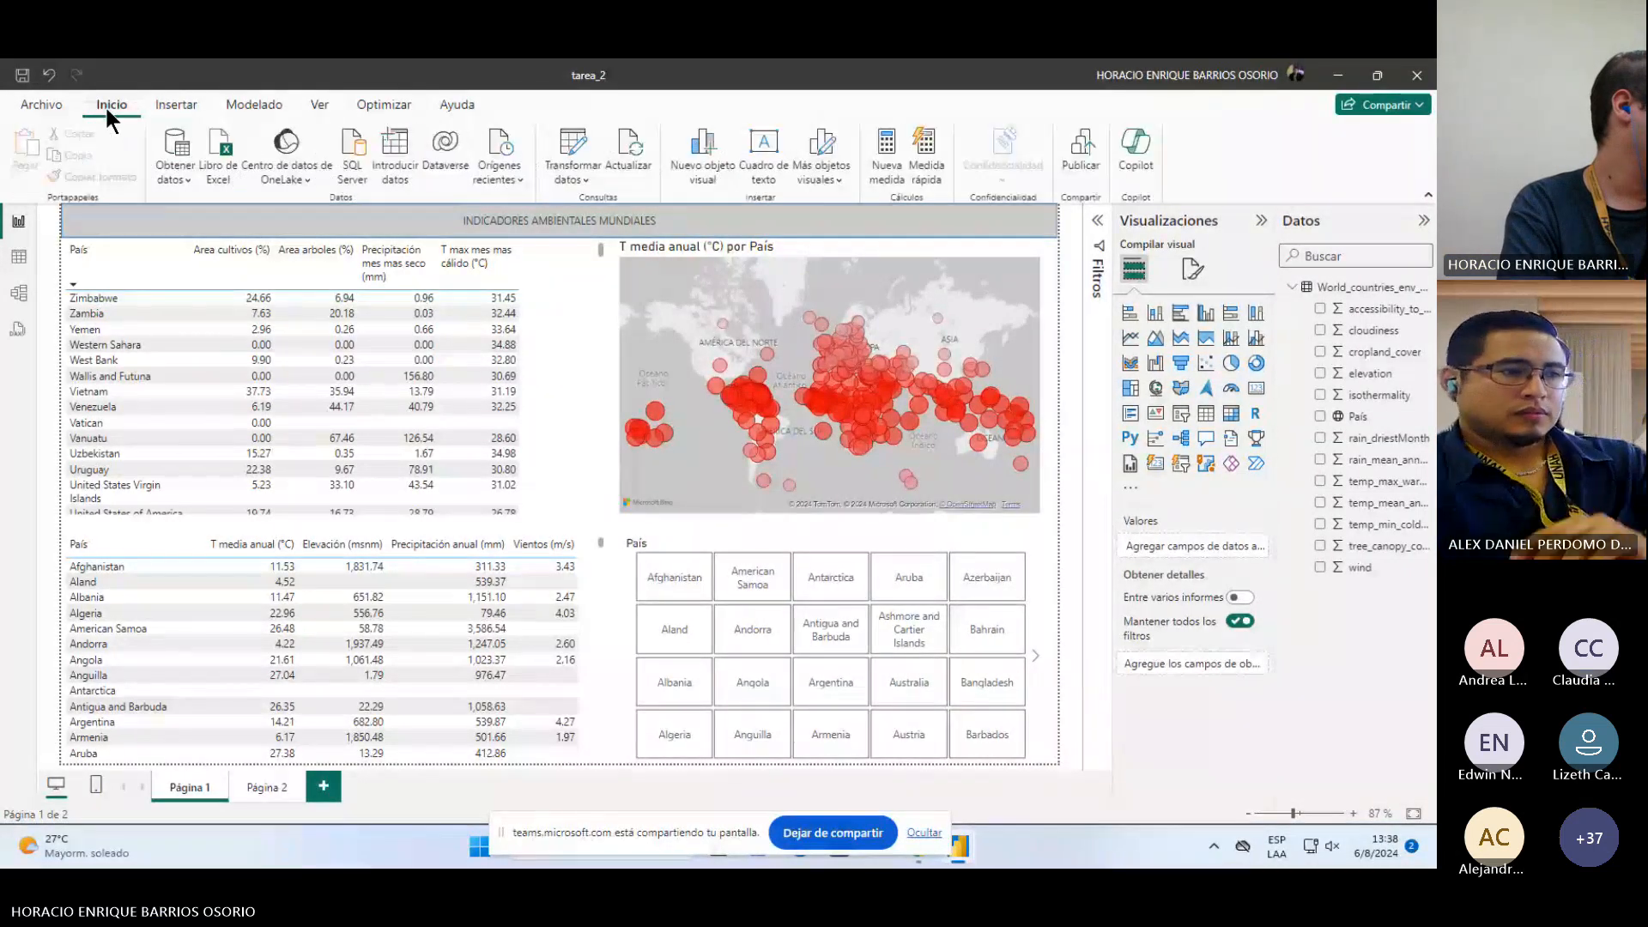
click(269, 107)
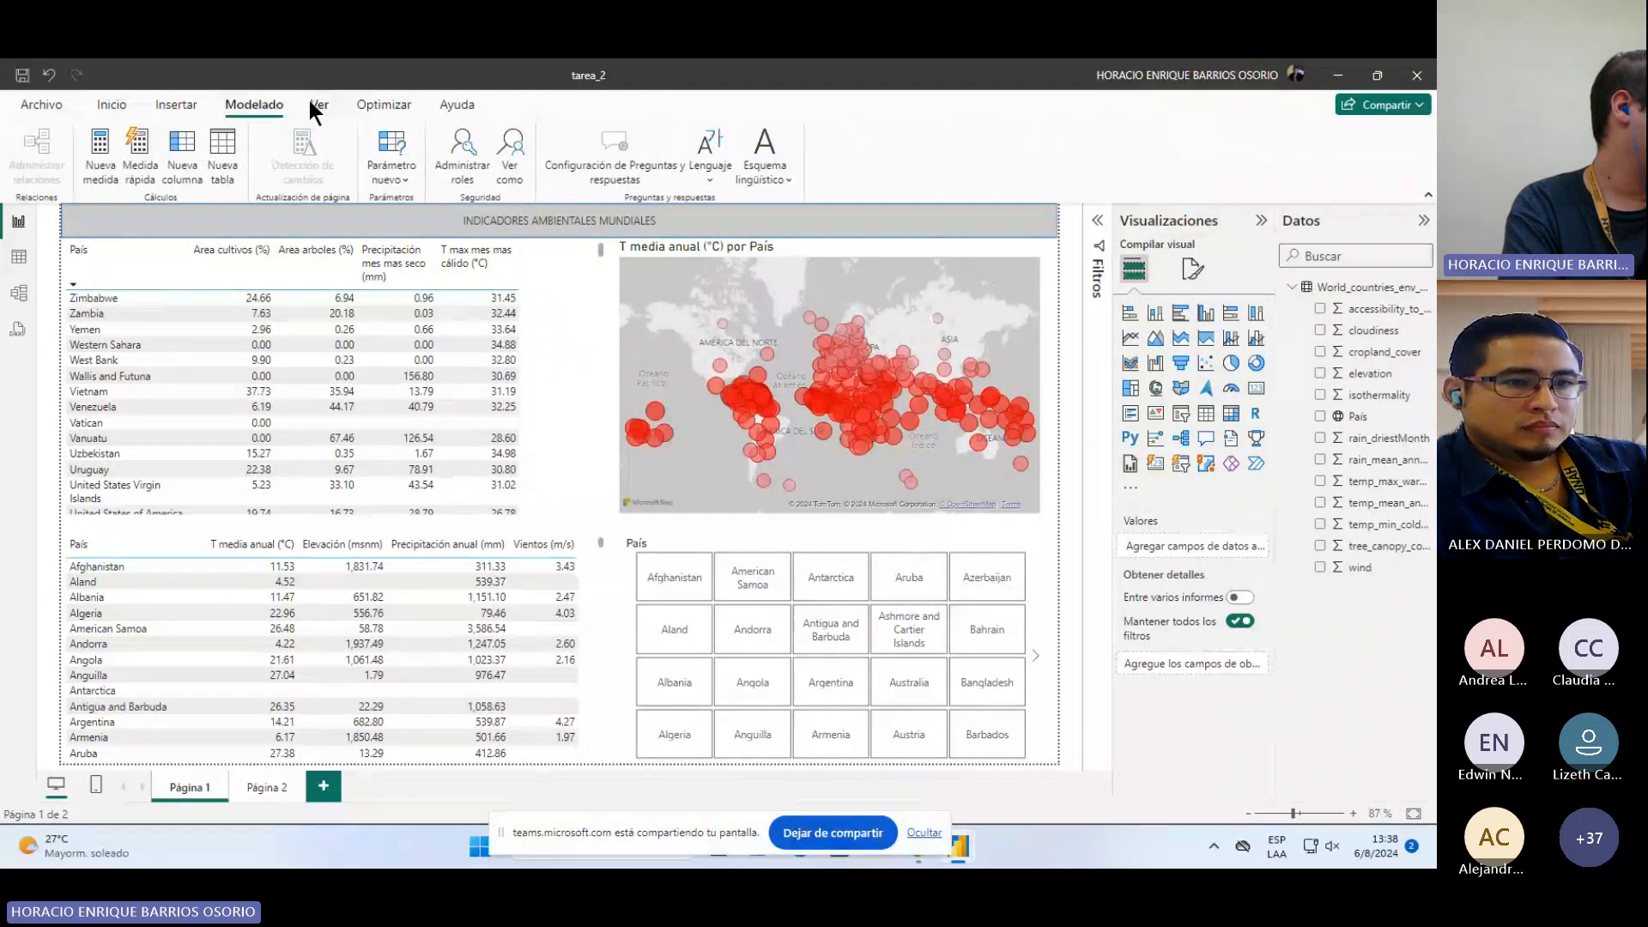
click(309, 99)
click(358, 102)
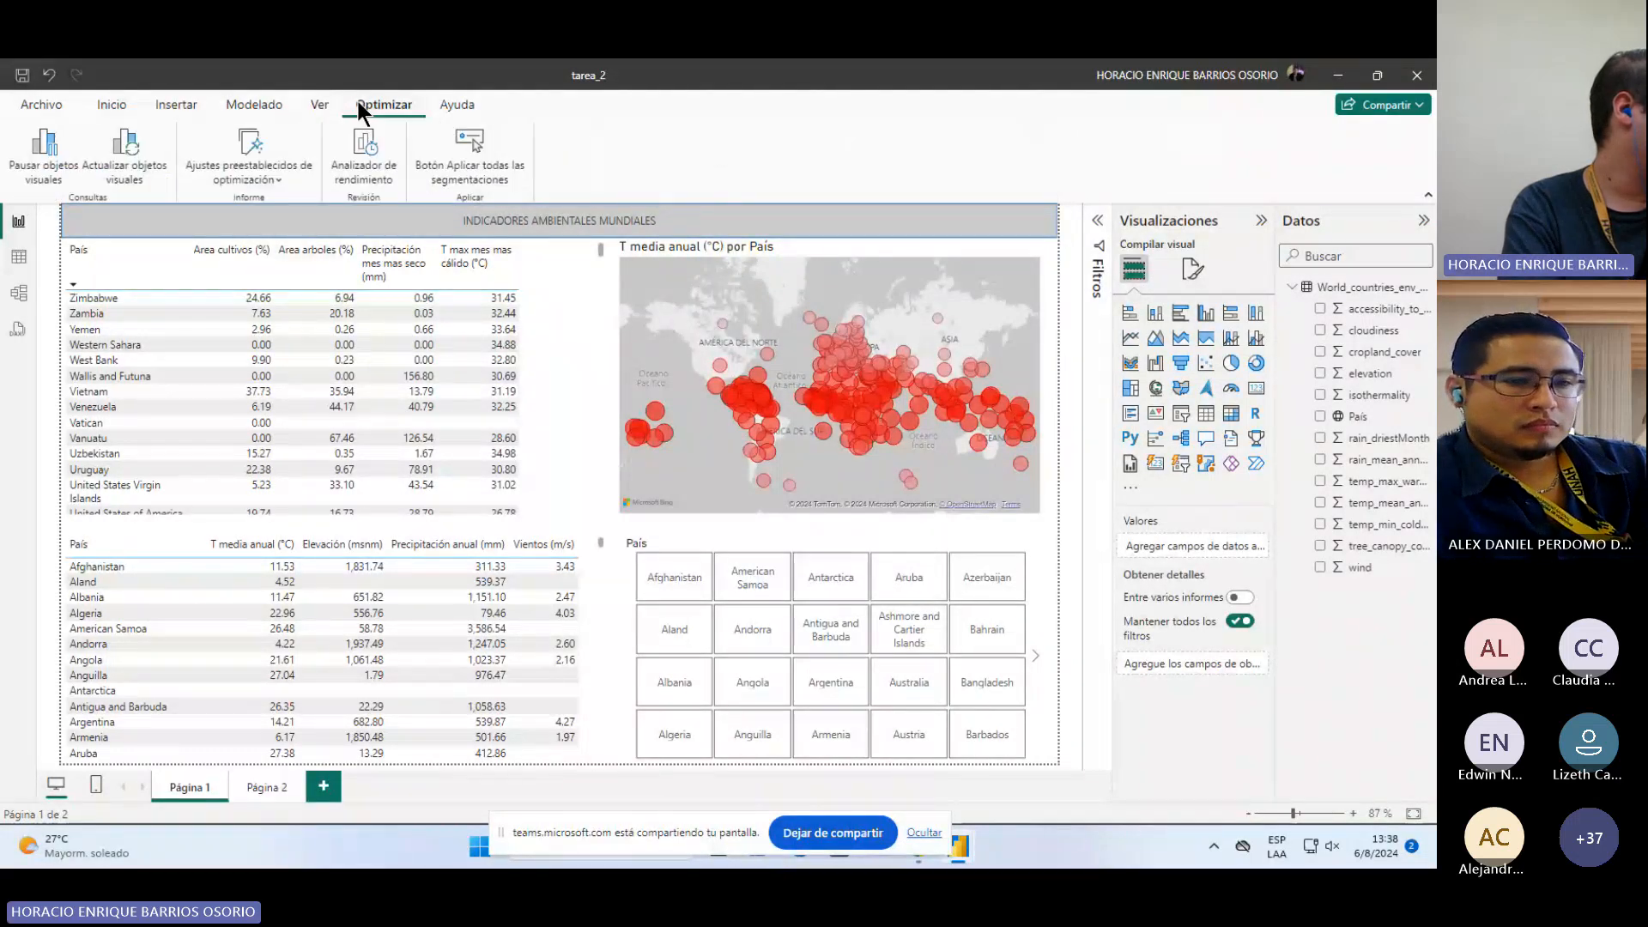
click(216, 93)
click(182, 102)
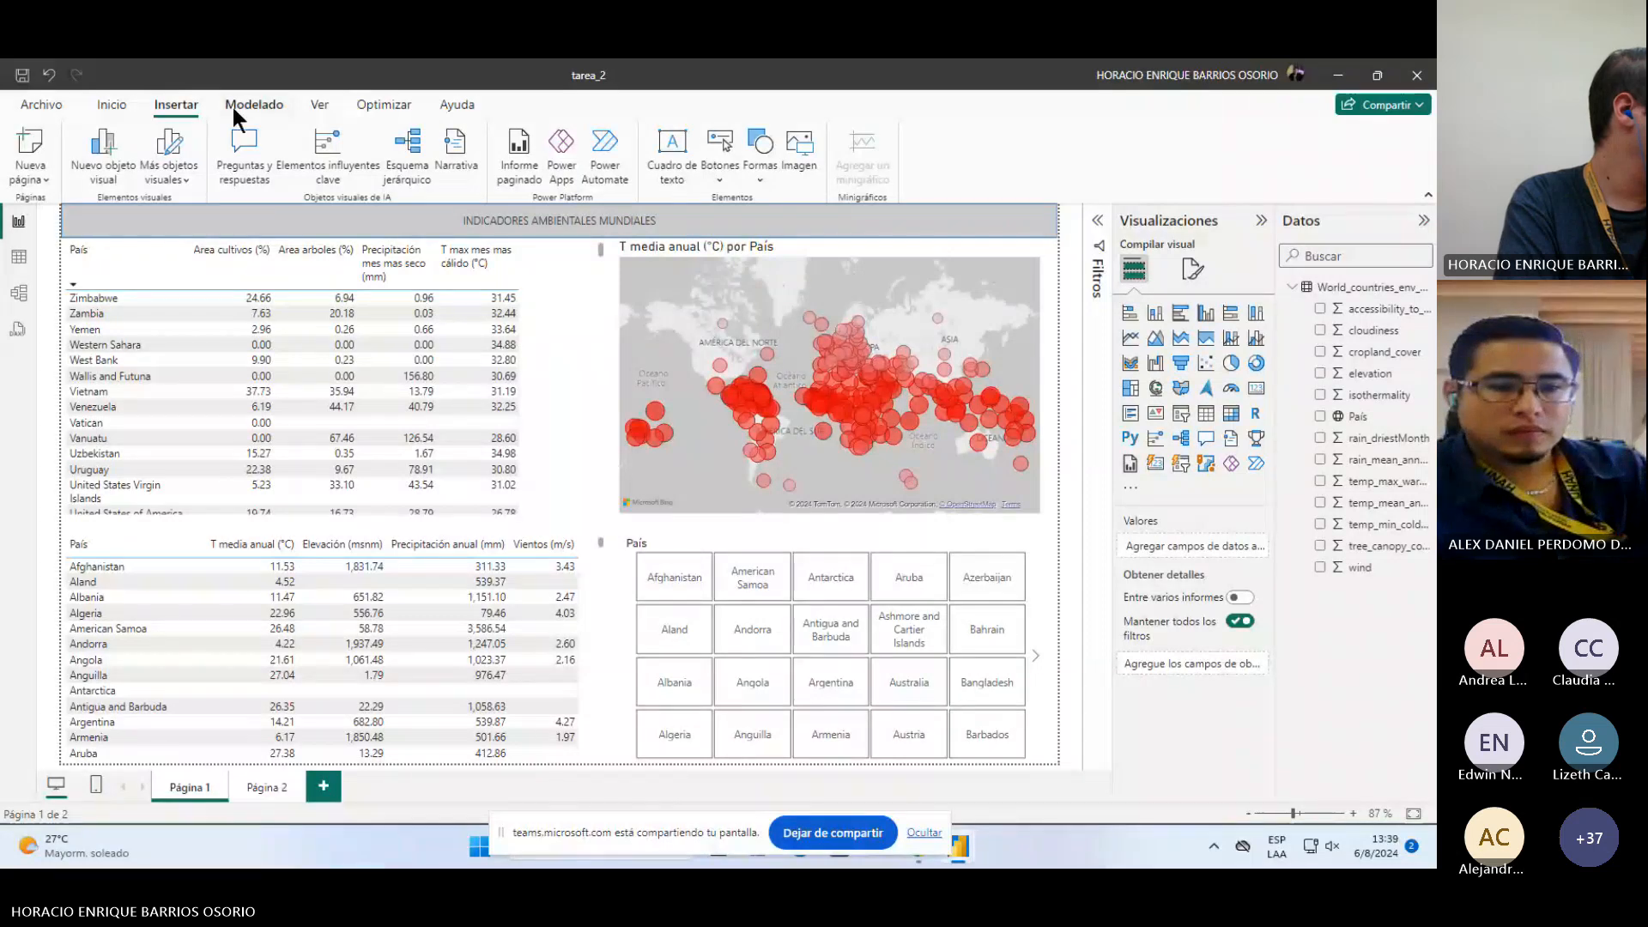
Step: Browse the available report themes in the theme gallery without applying one
click(319, 104)
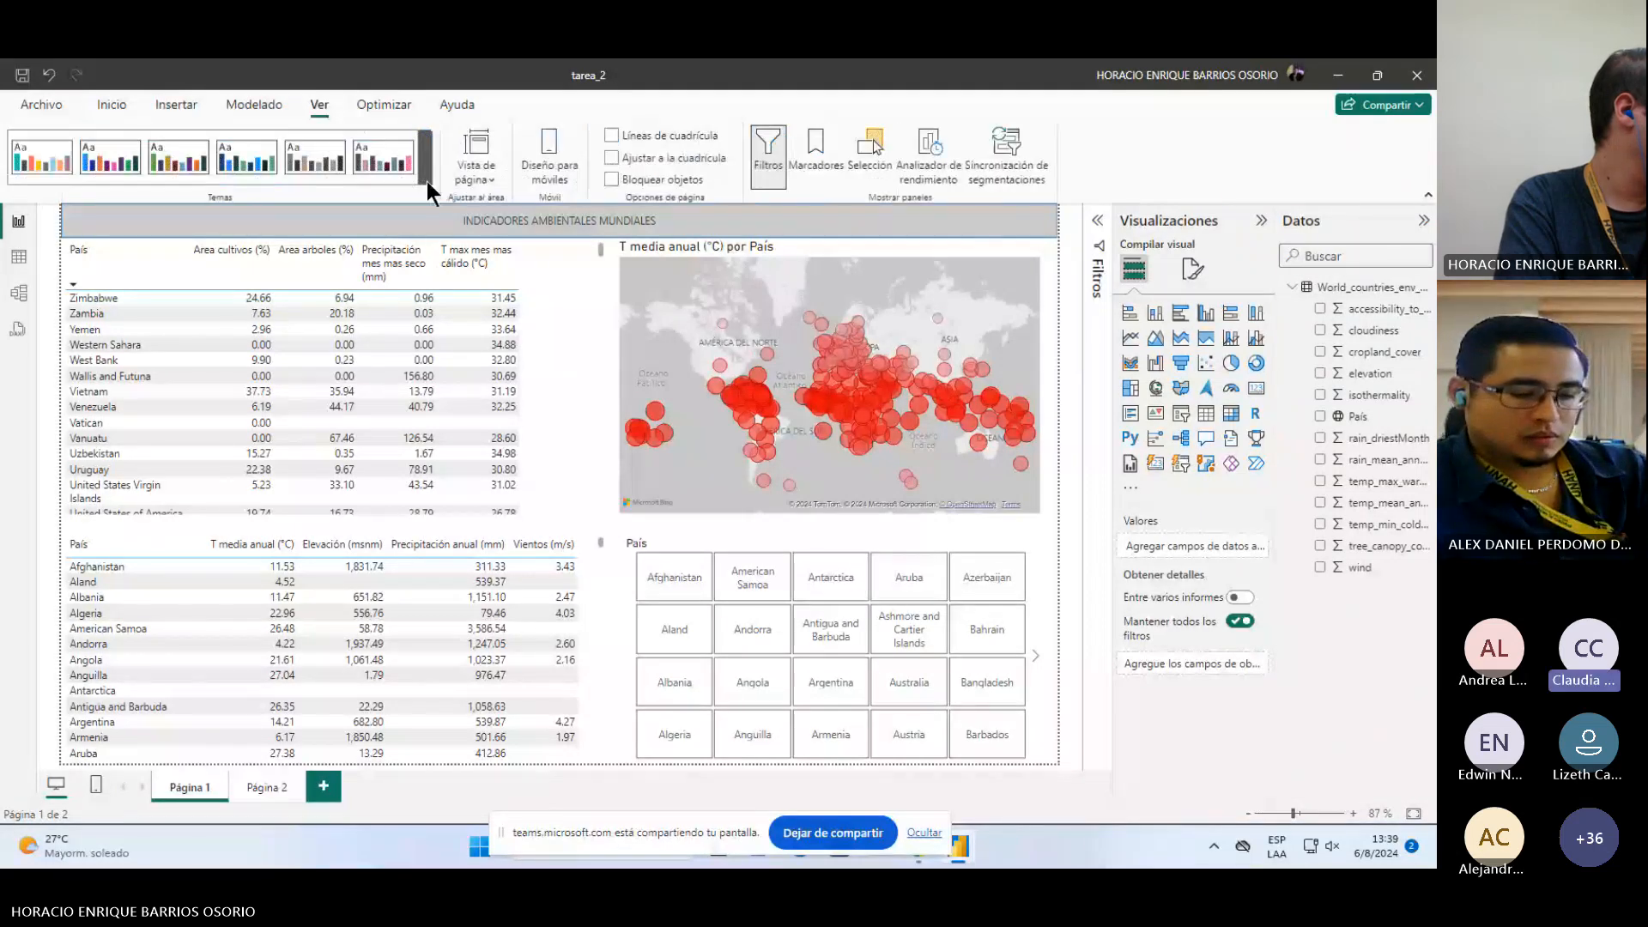
click(426, 180)
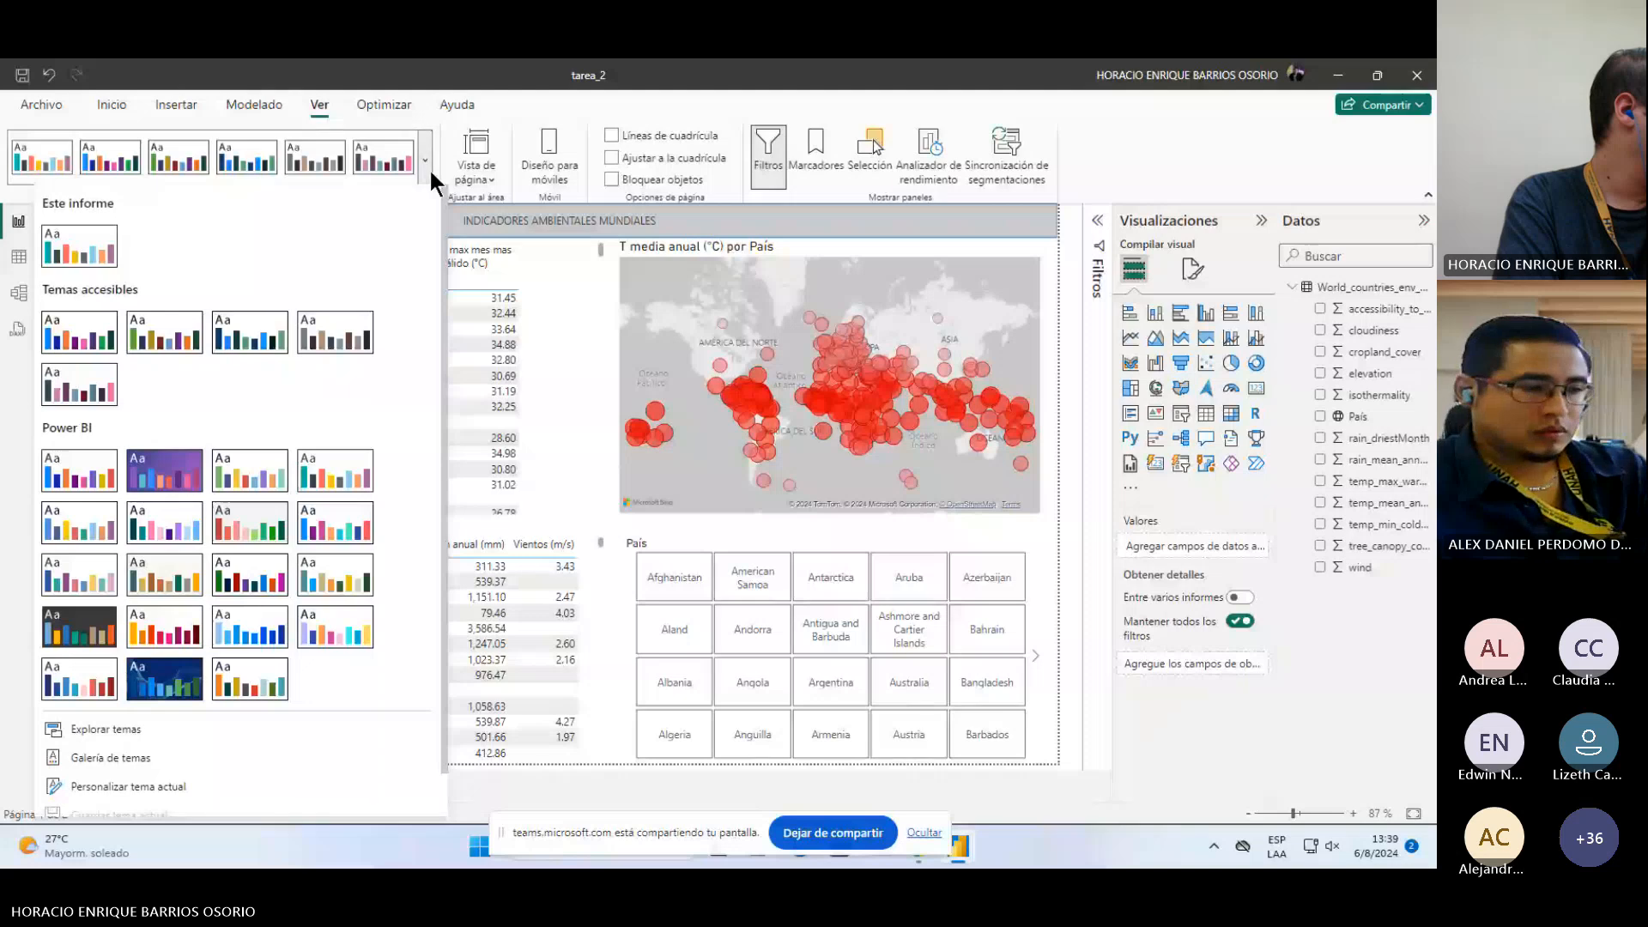
click(436, 165)
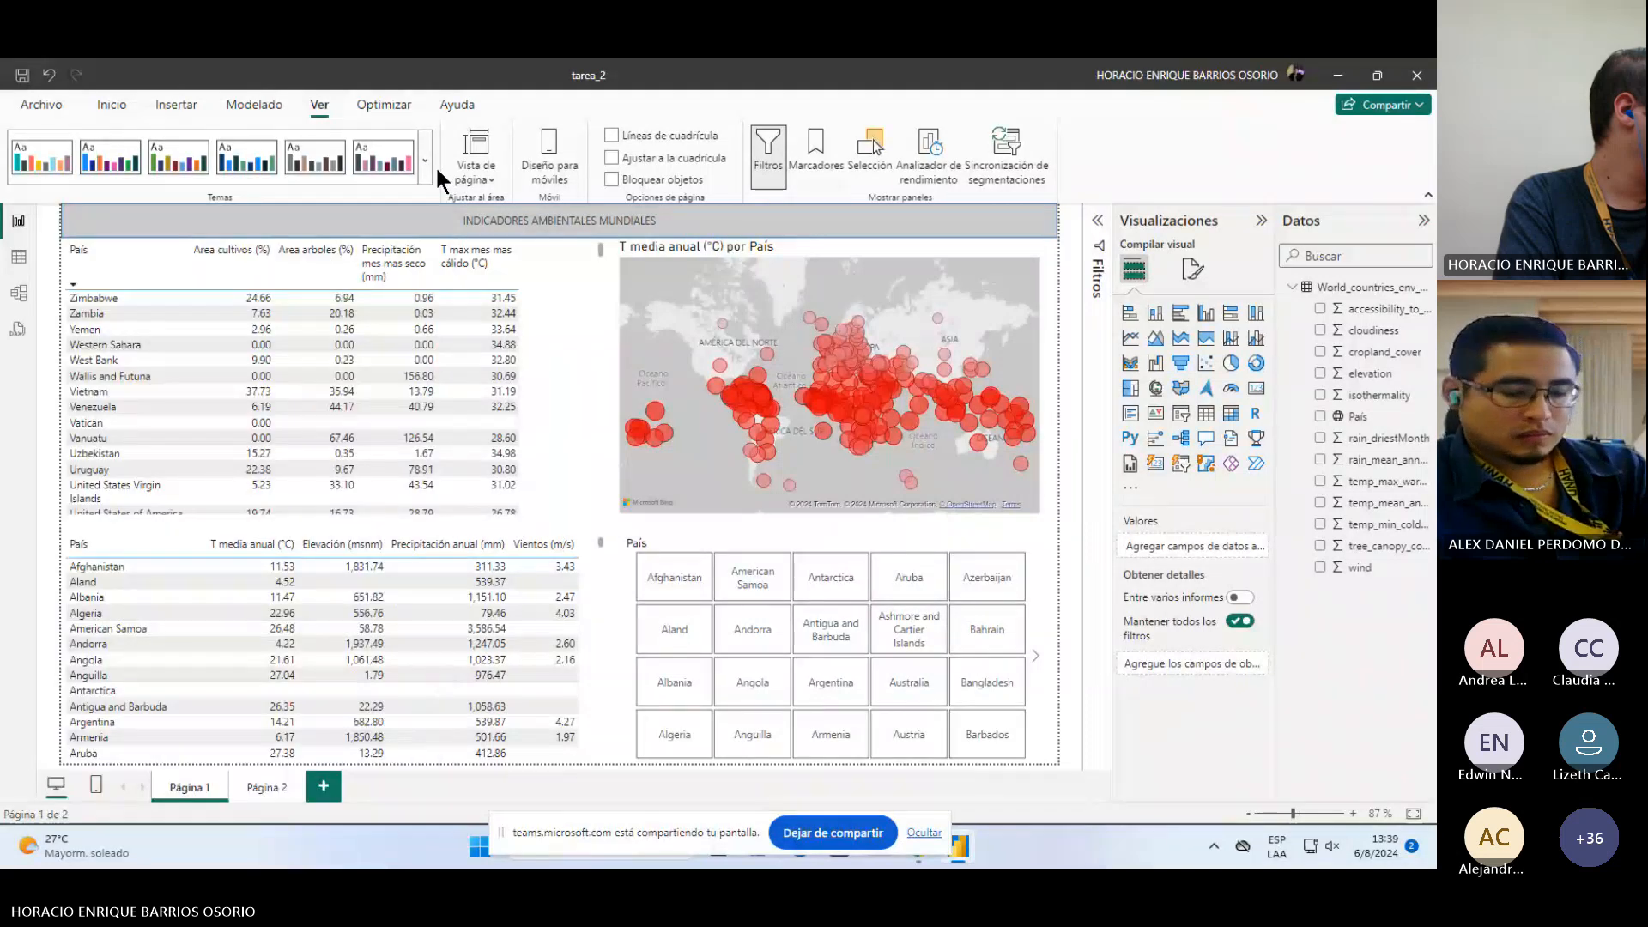
click(481, 179)
click(482, 178)
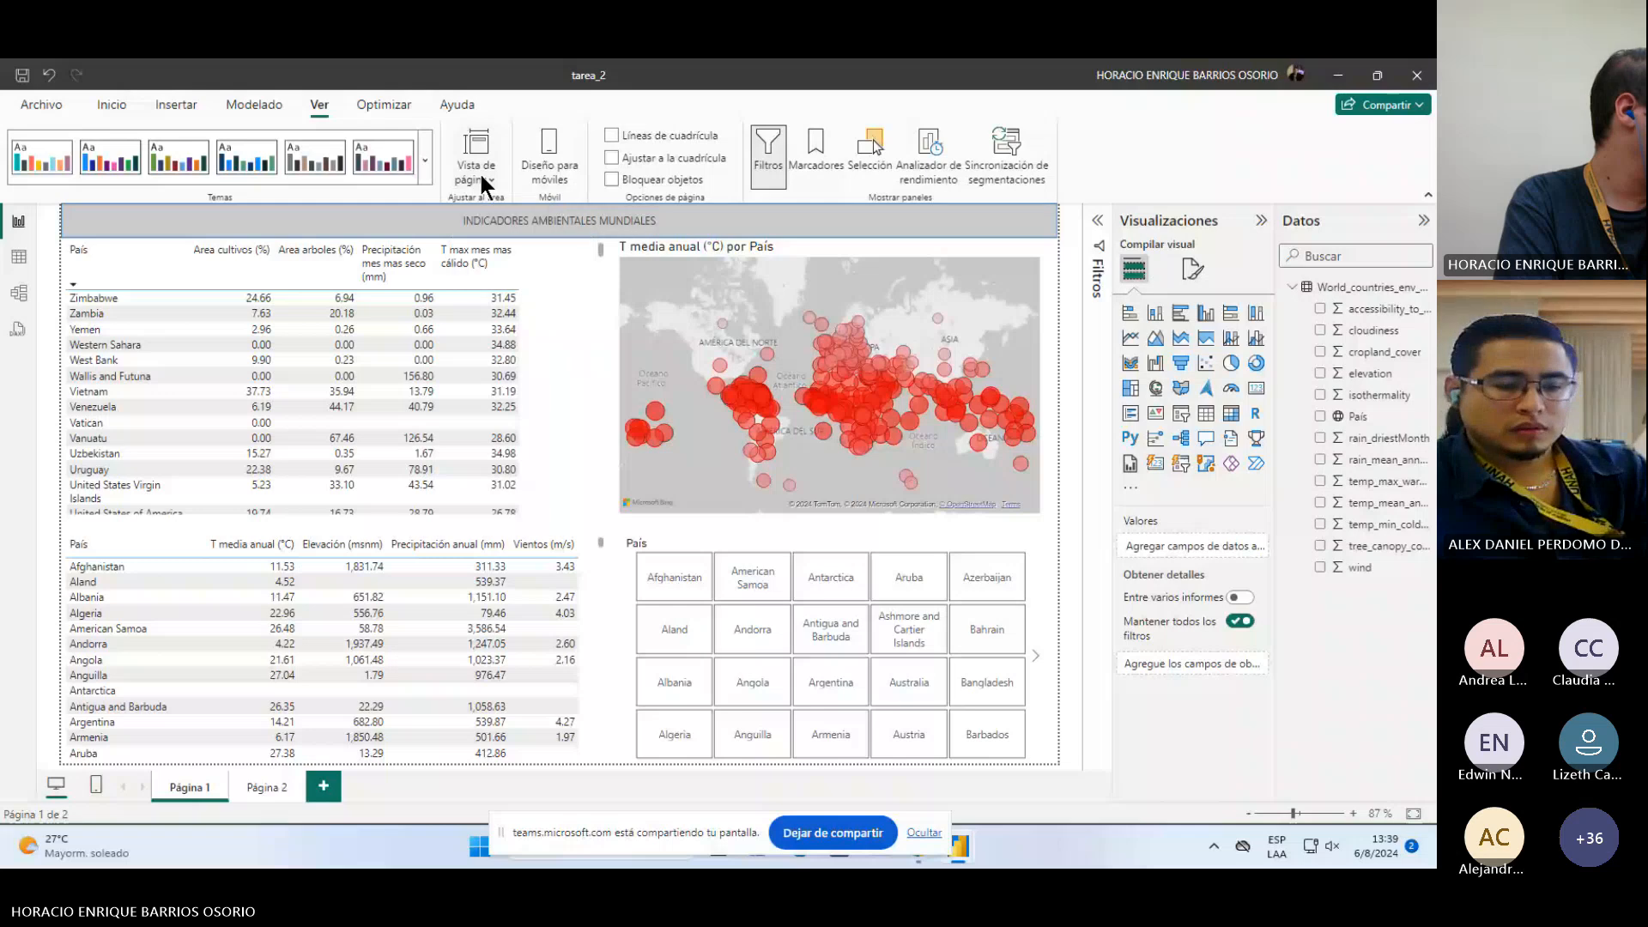
click(425, 160)
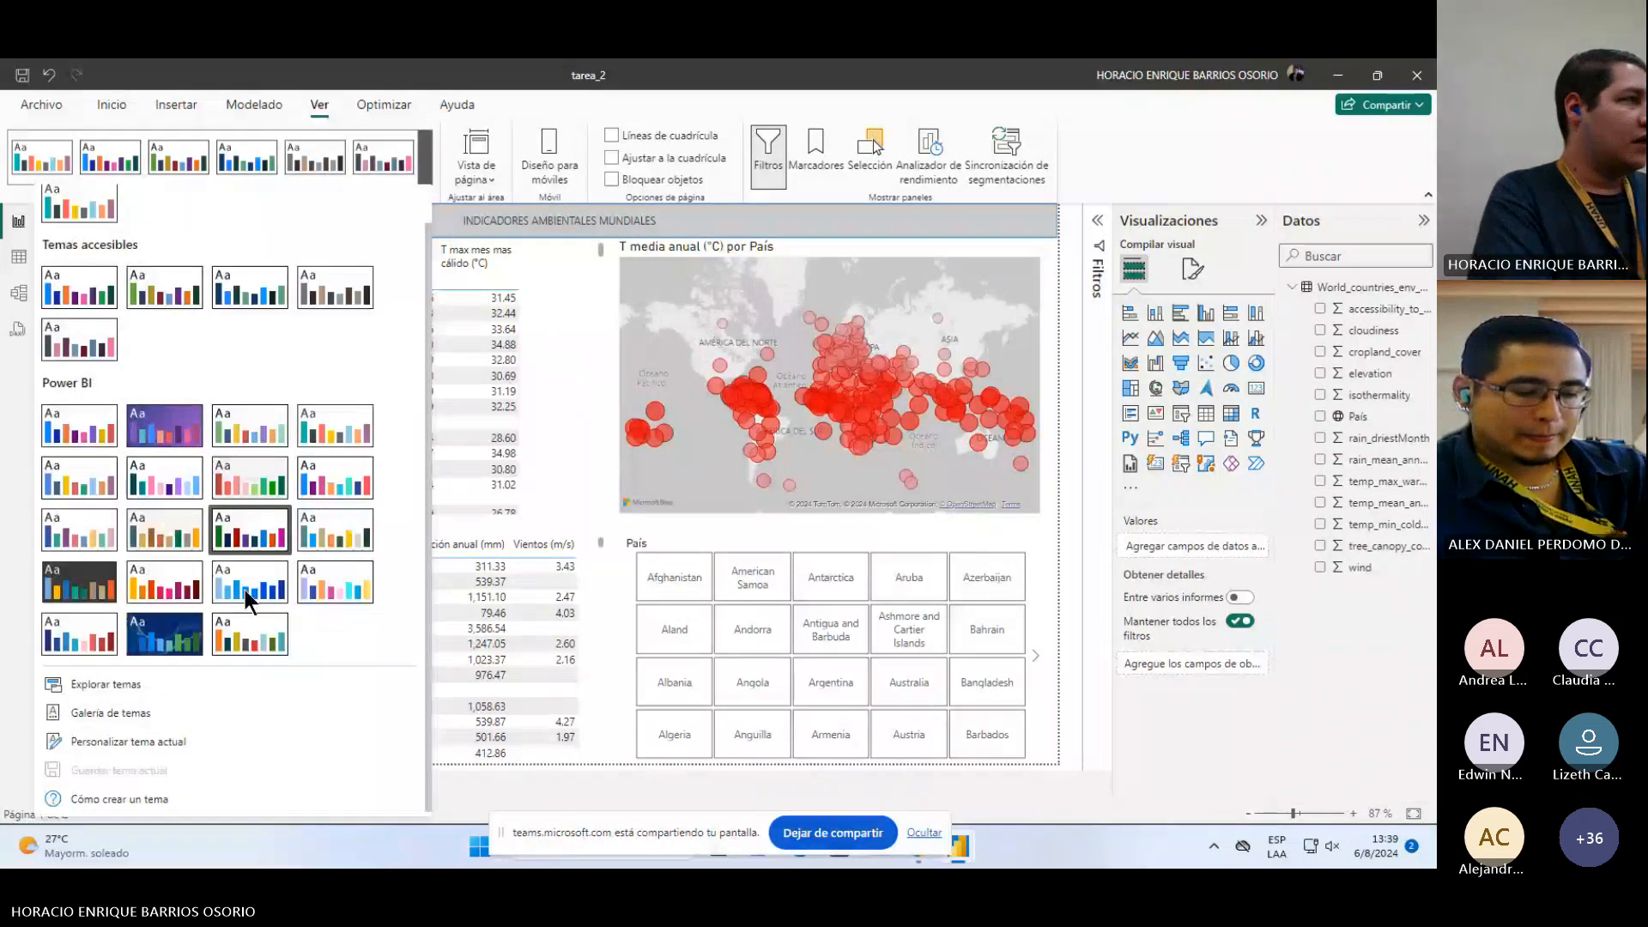
click(415, 85)
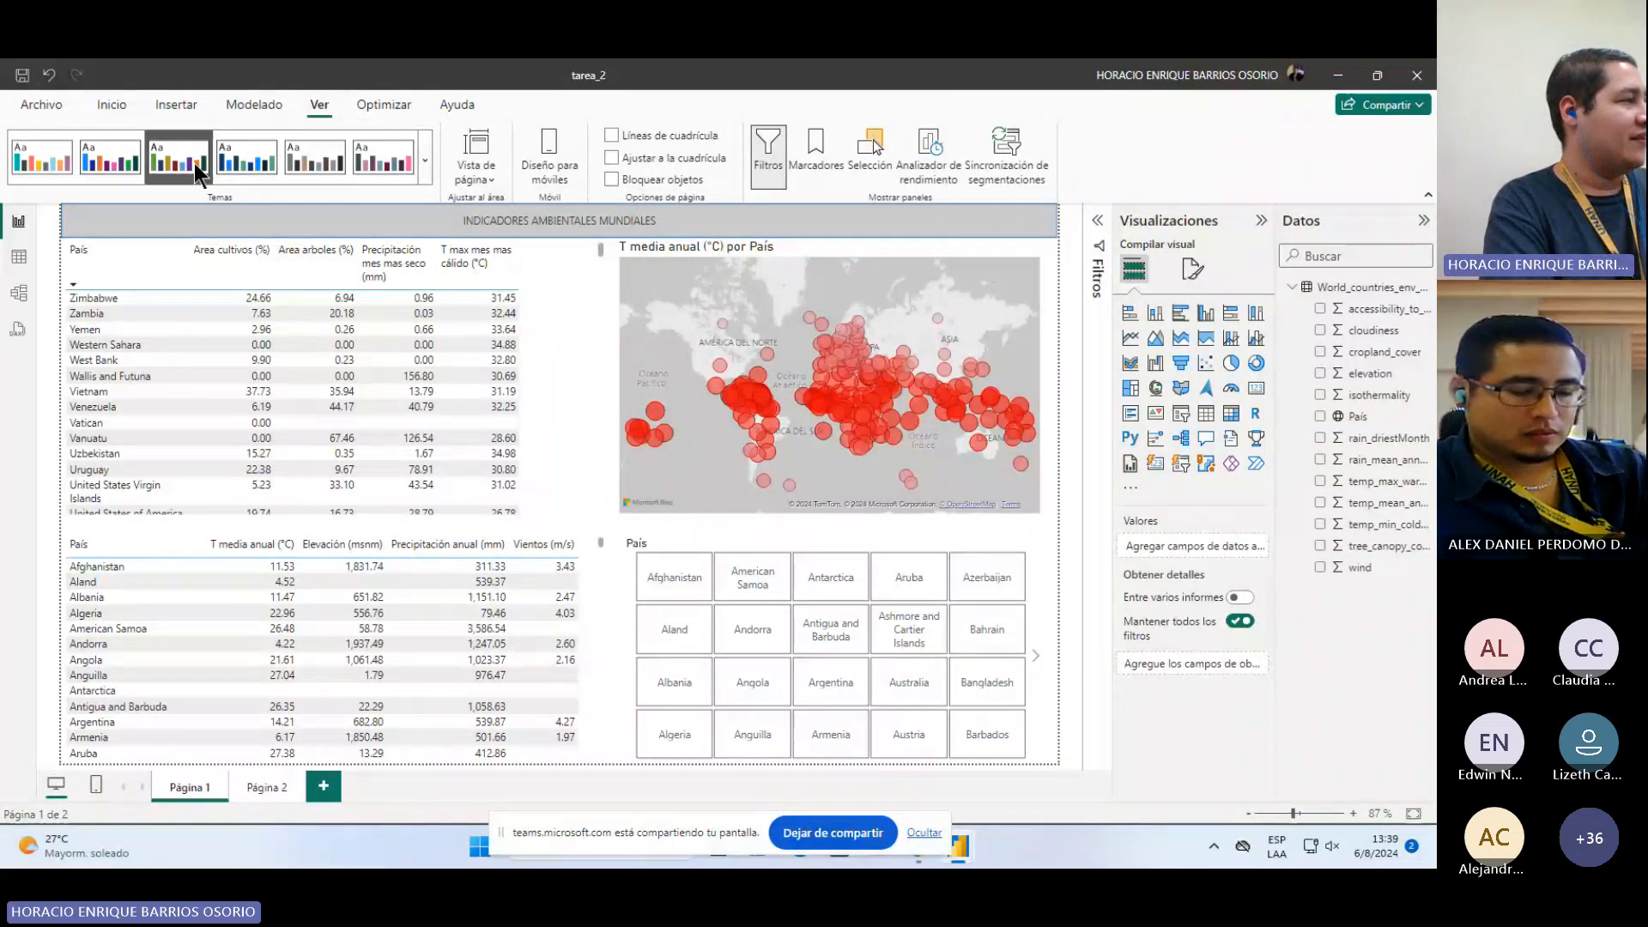
click(422, 167)
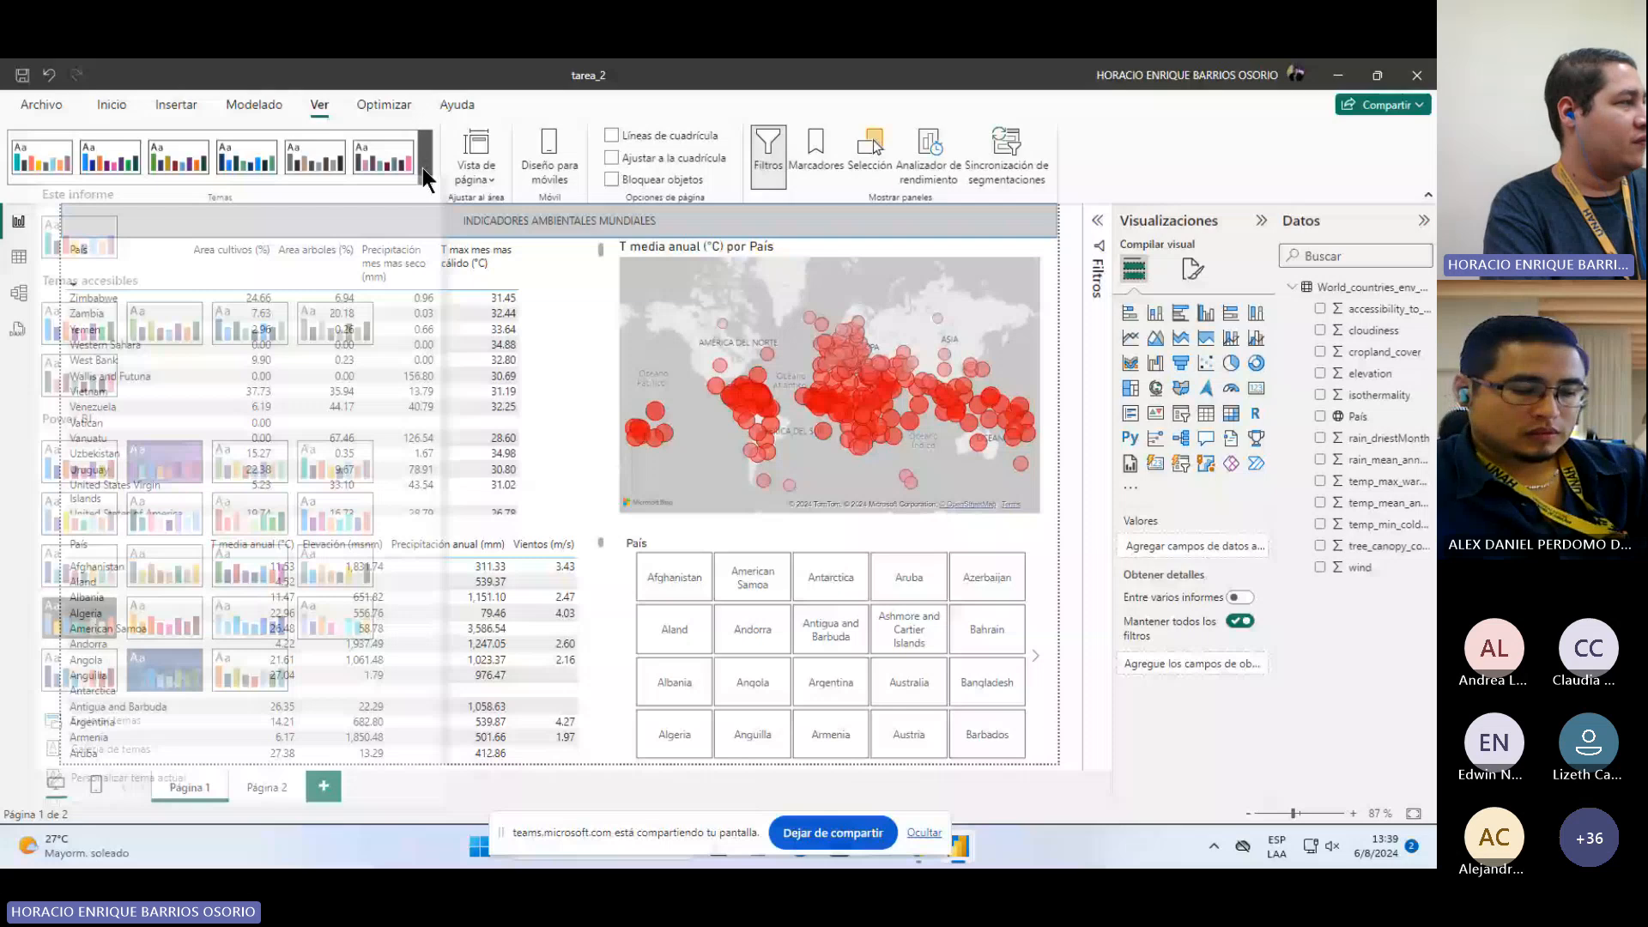
scroll(208, 392, down, 1)
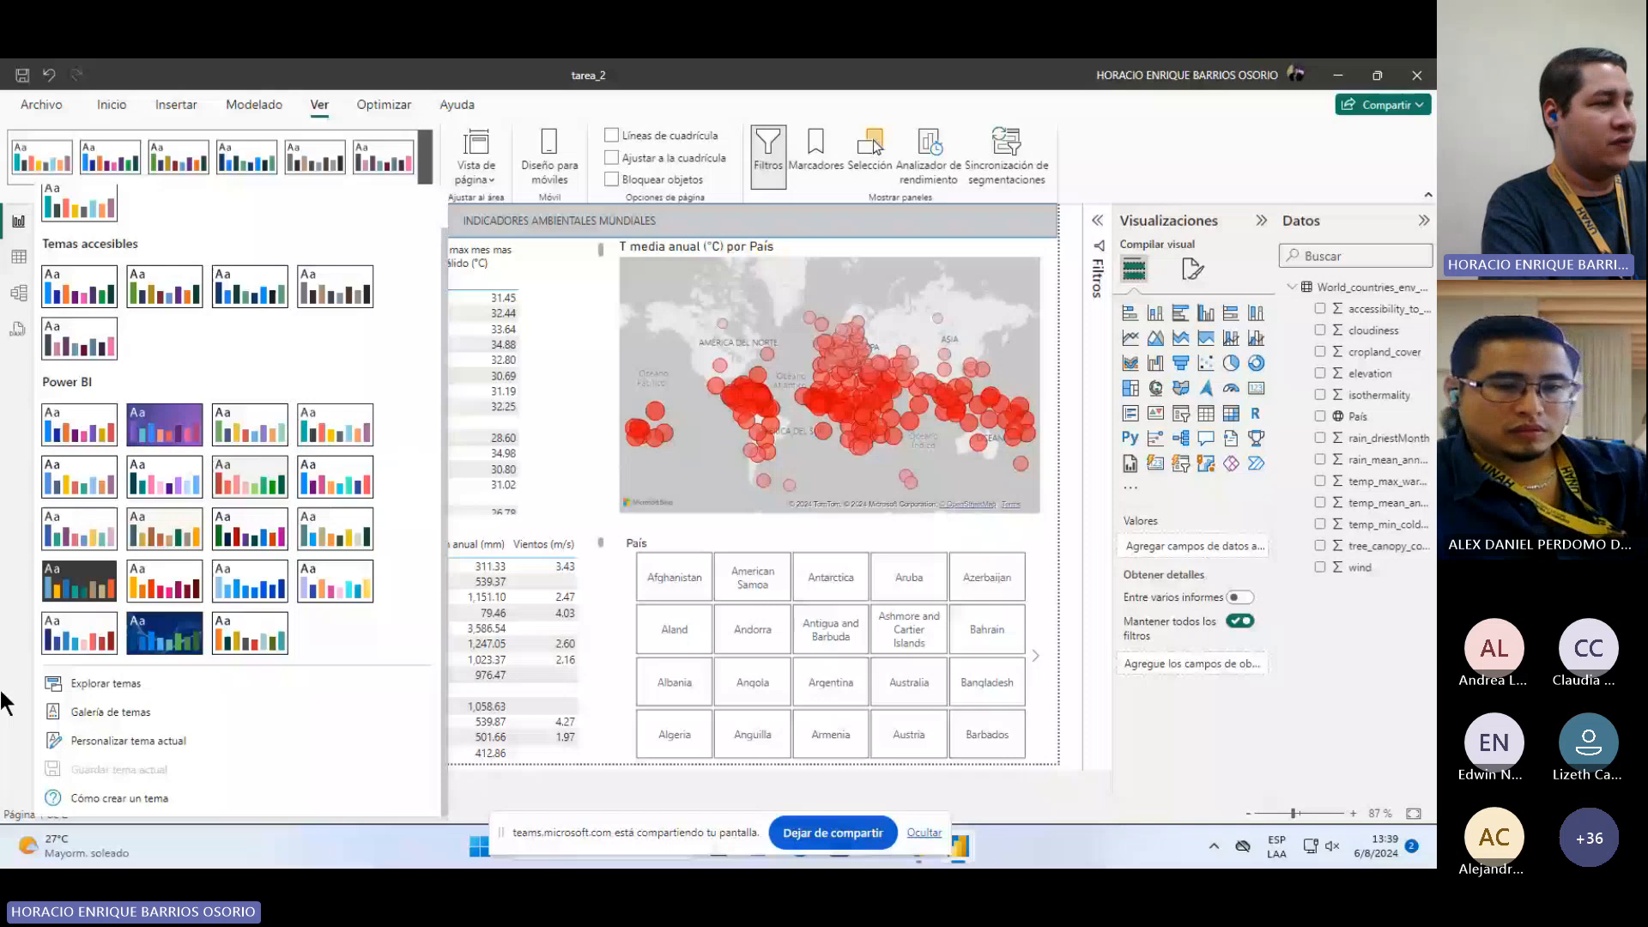
click(528, 296)
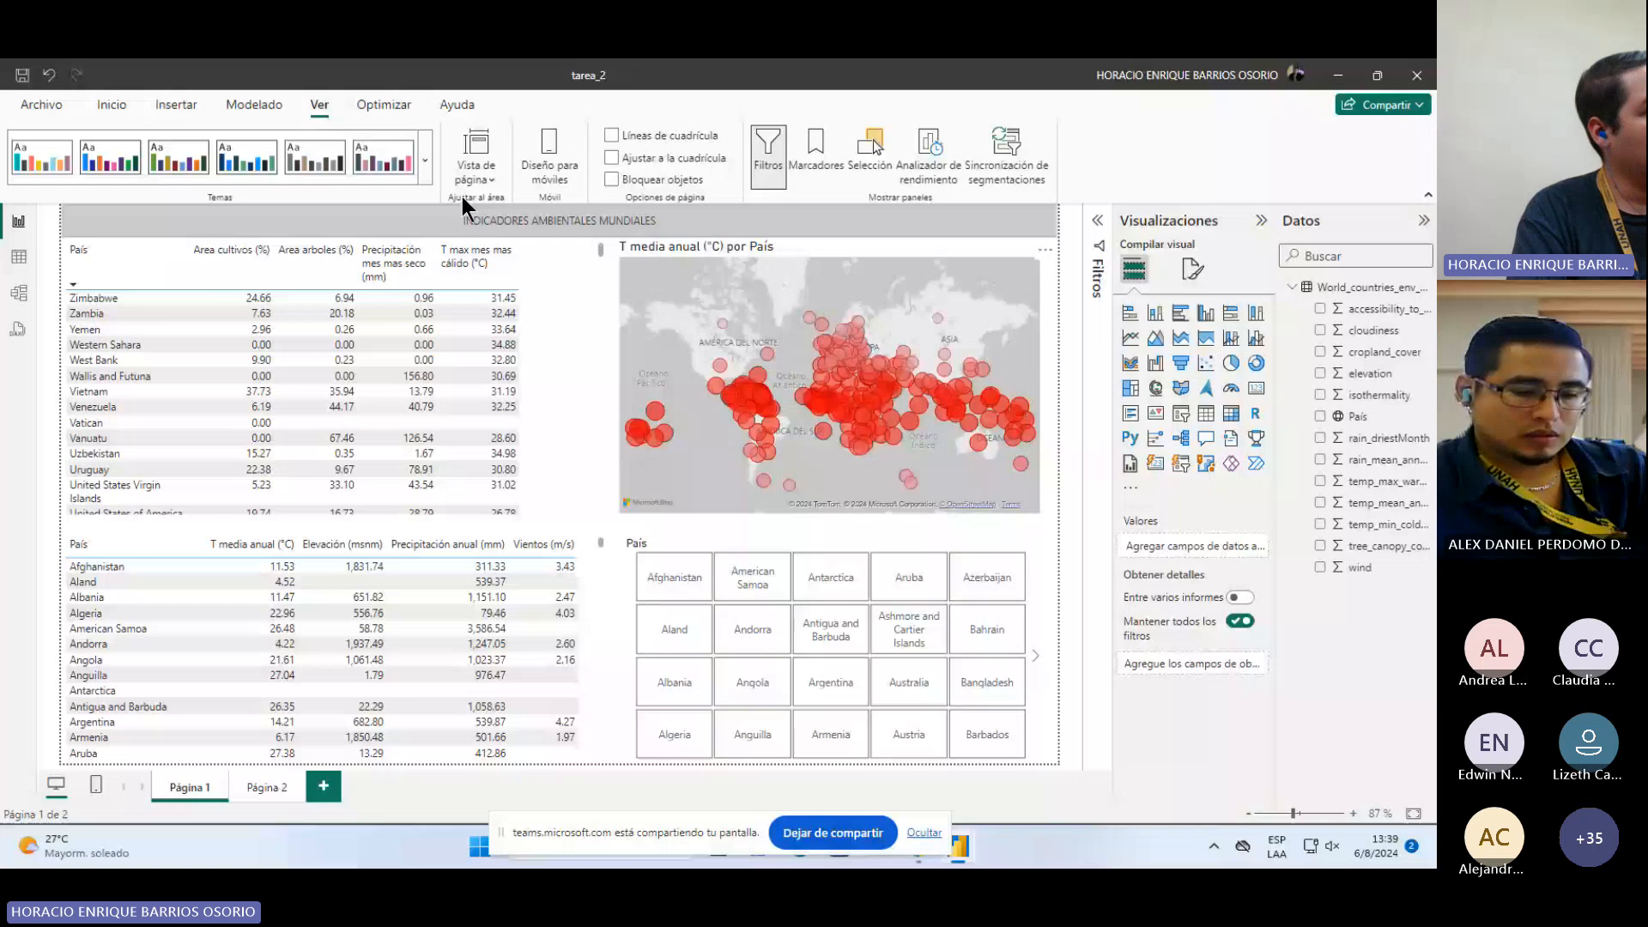
Step: Set the page view to fit the report page to the window width
click(470, 172)
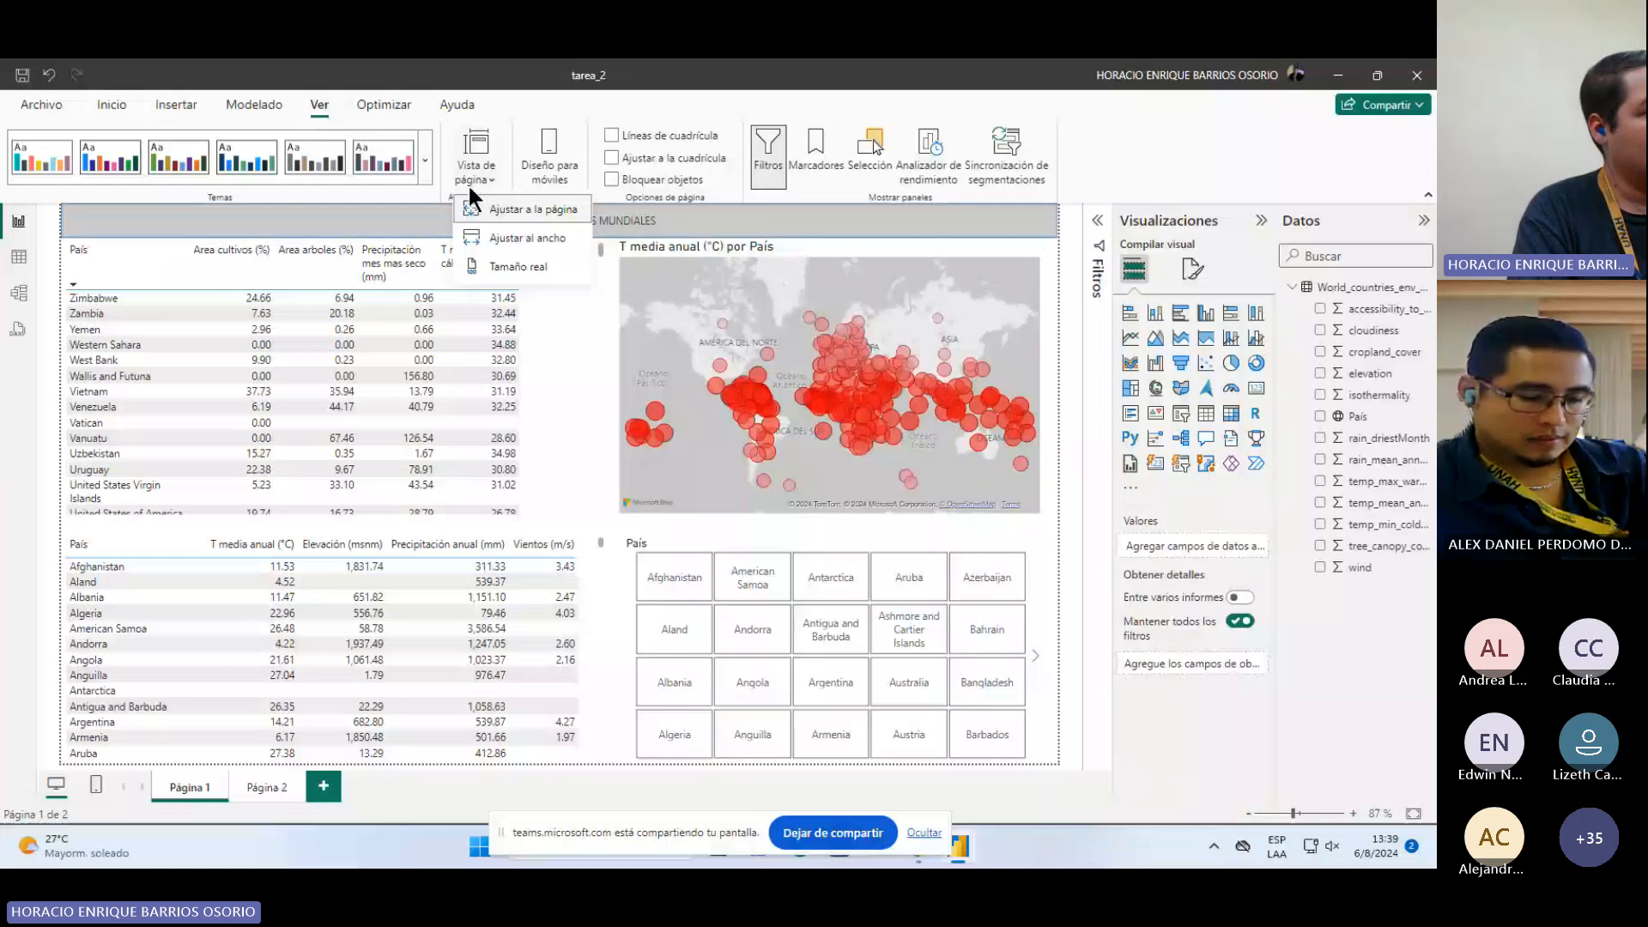
click(496, 237)
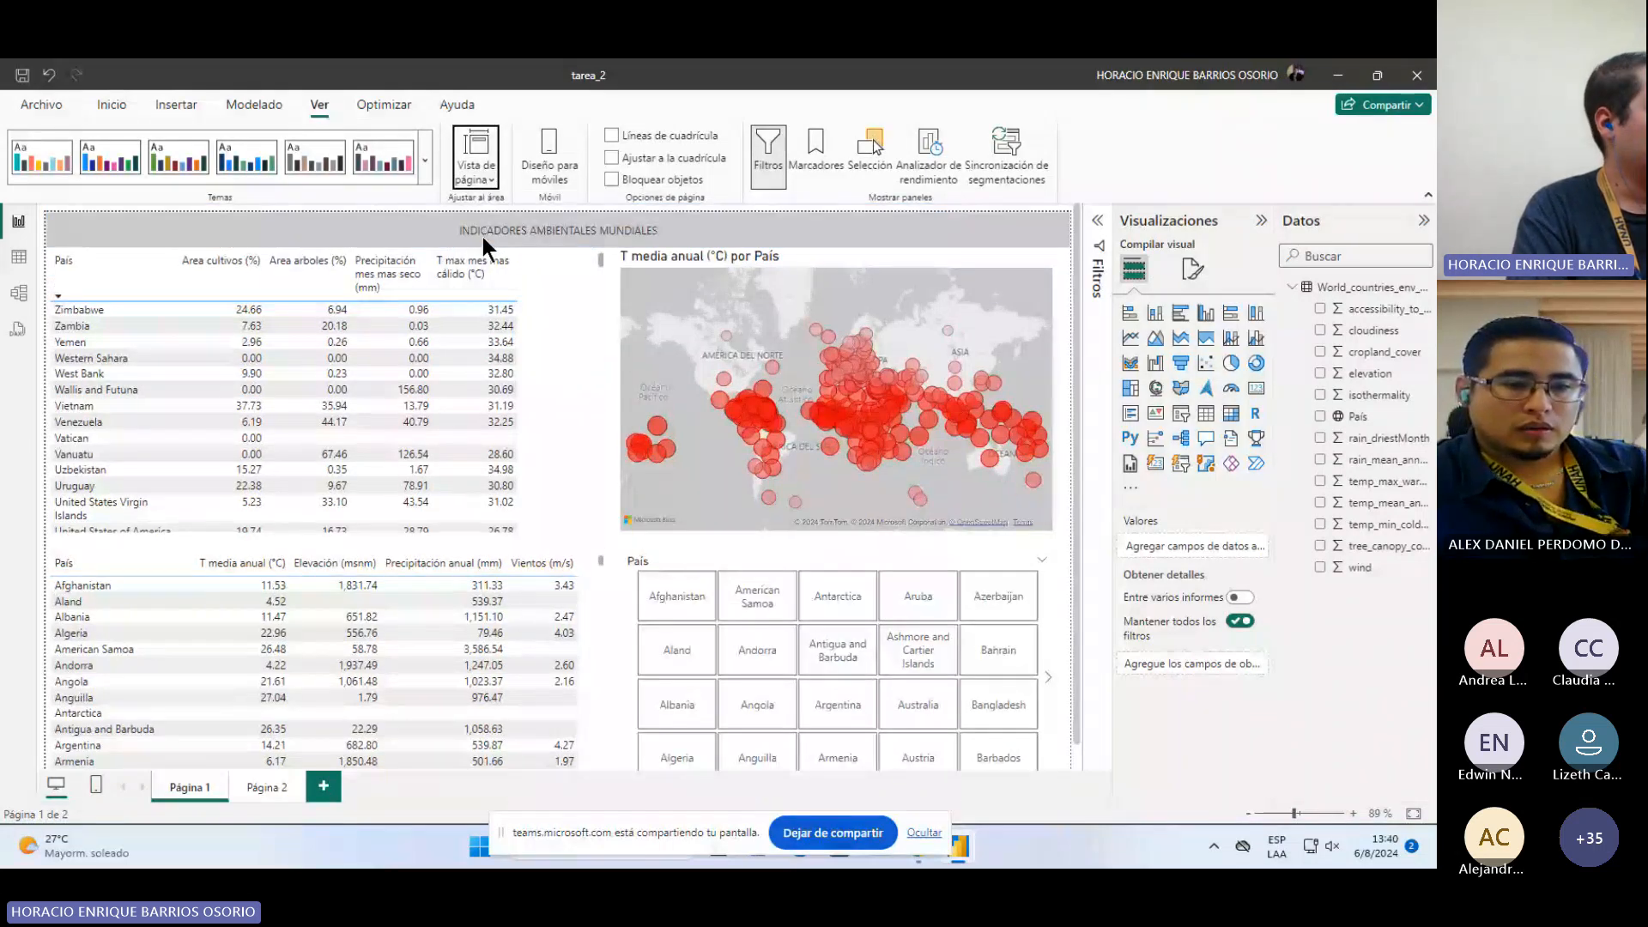
click(475, 167)
click(481, 175)
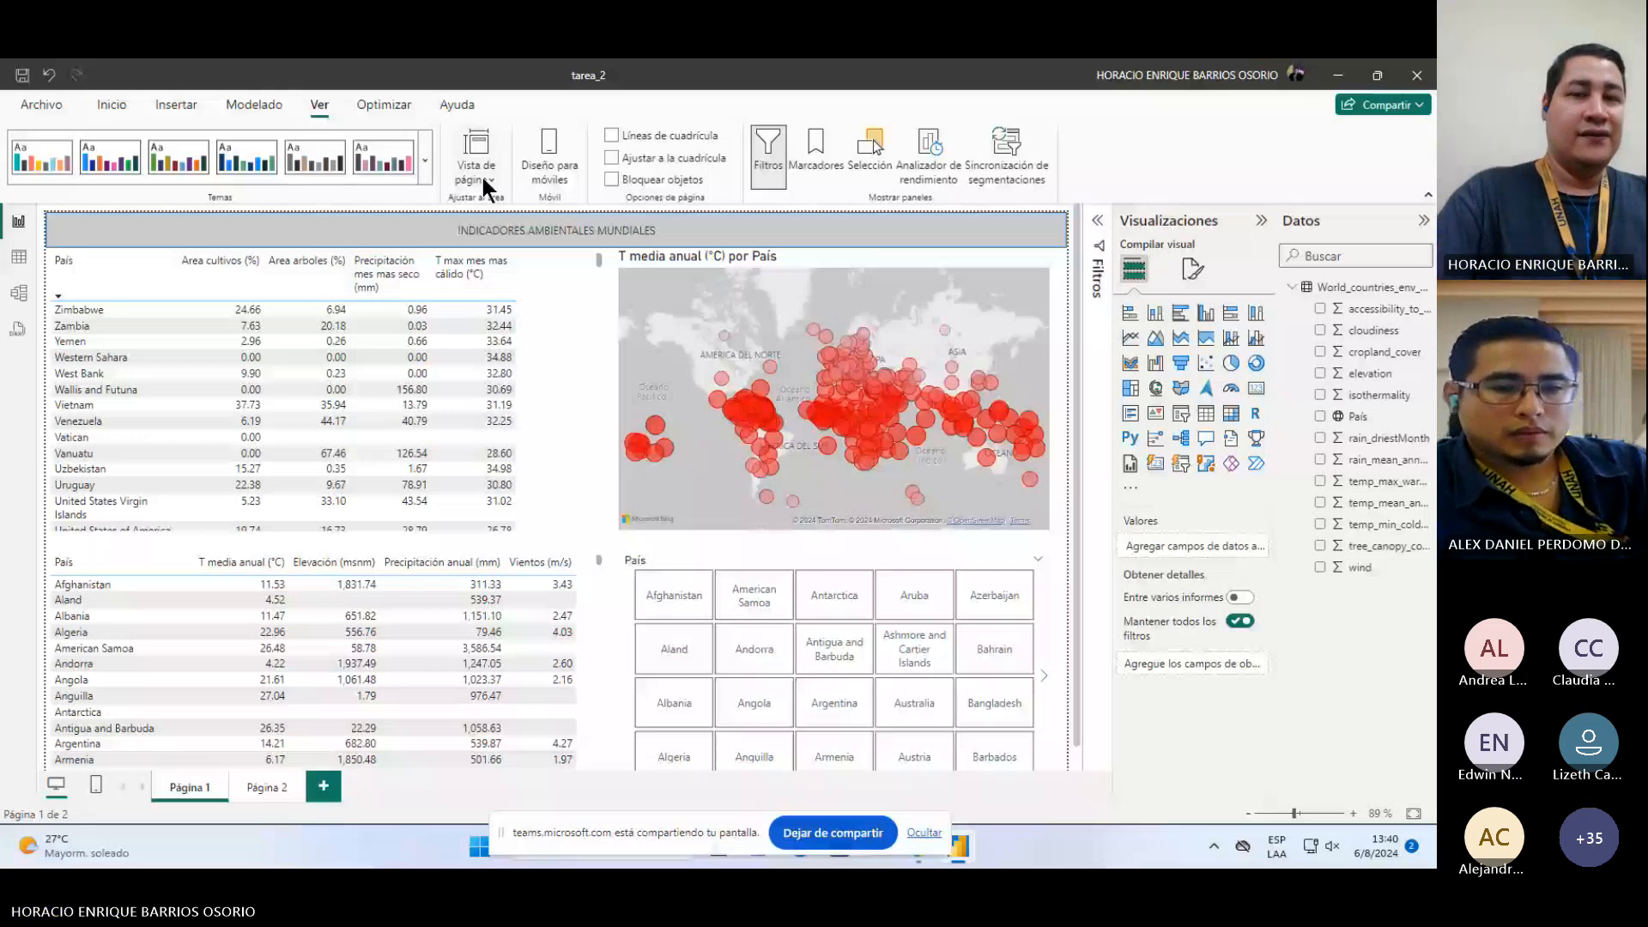
Step: Open the mobile layout for Página 1 and auto-create a mobile layout from the page's visuals
click(549, 138)
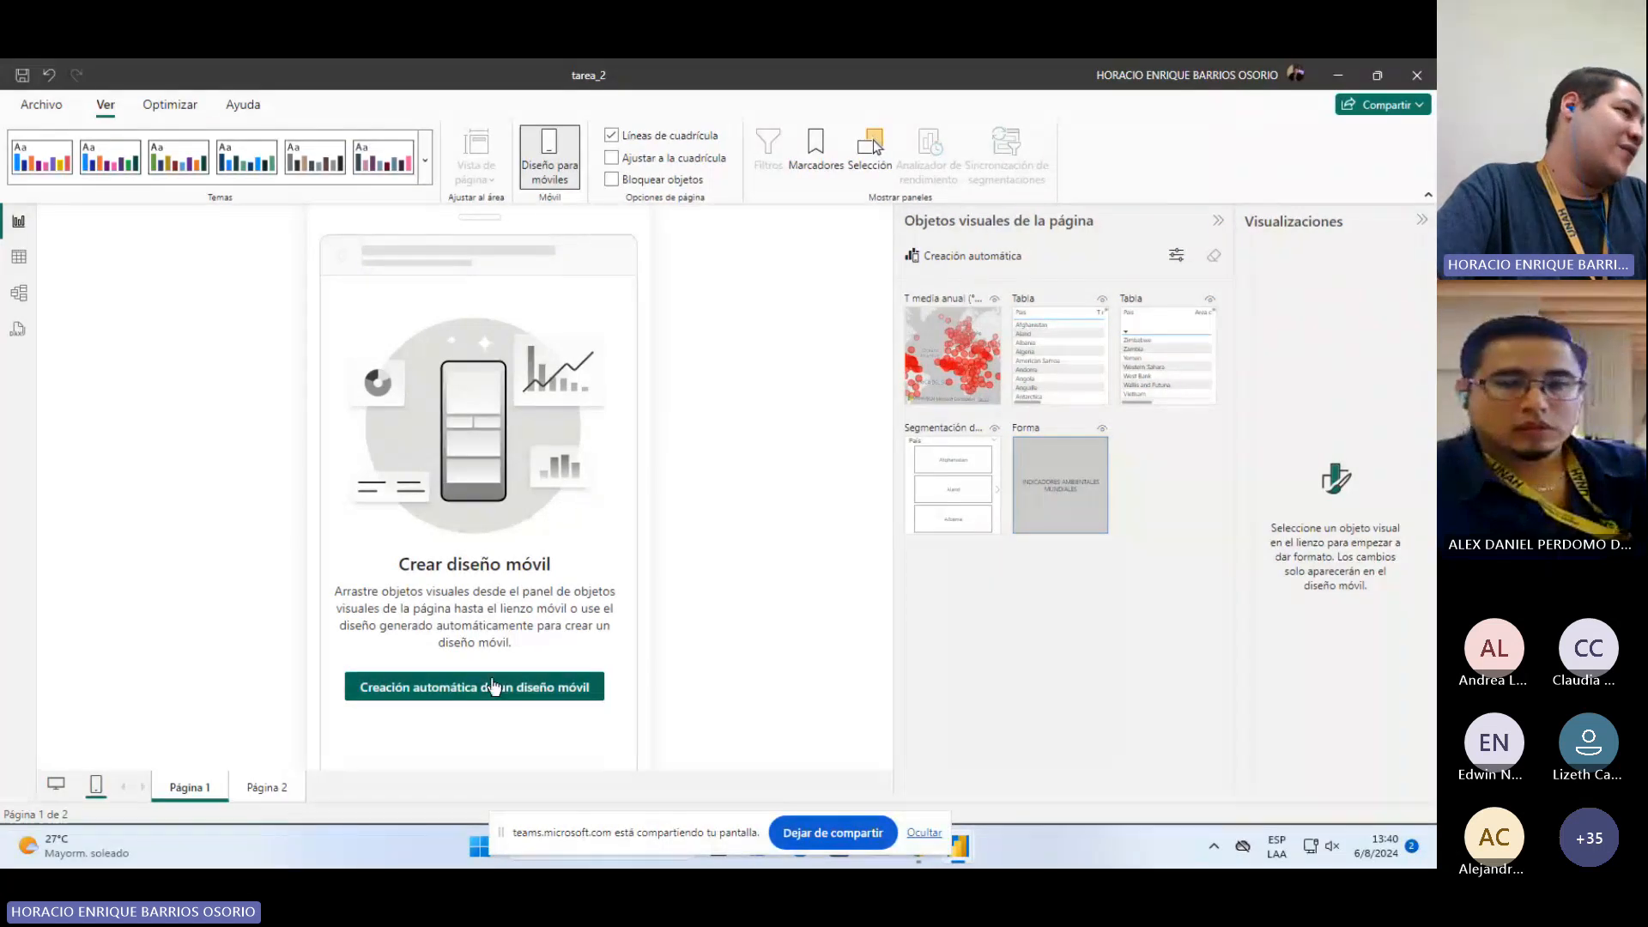
mouse_move(973, 380)
mouse_down()
mouse_move(424, 403)
mouse_move(522, 376)
mouse_move(959, 359)
mouse_up()
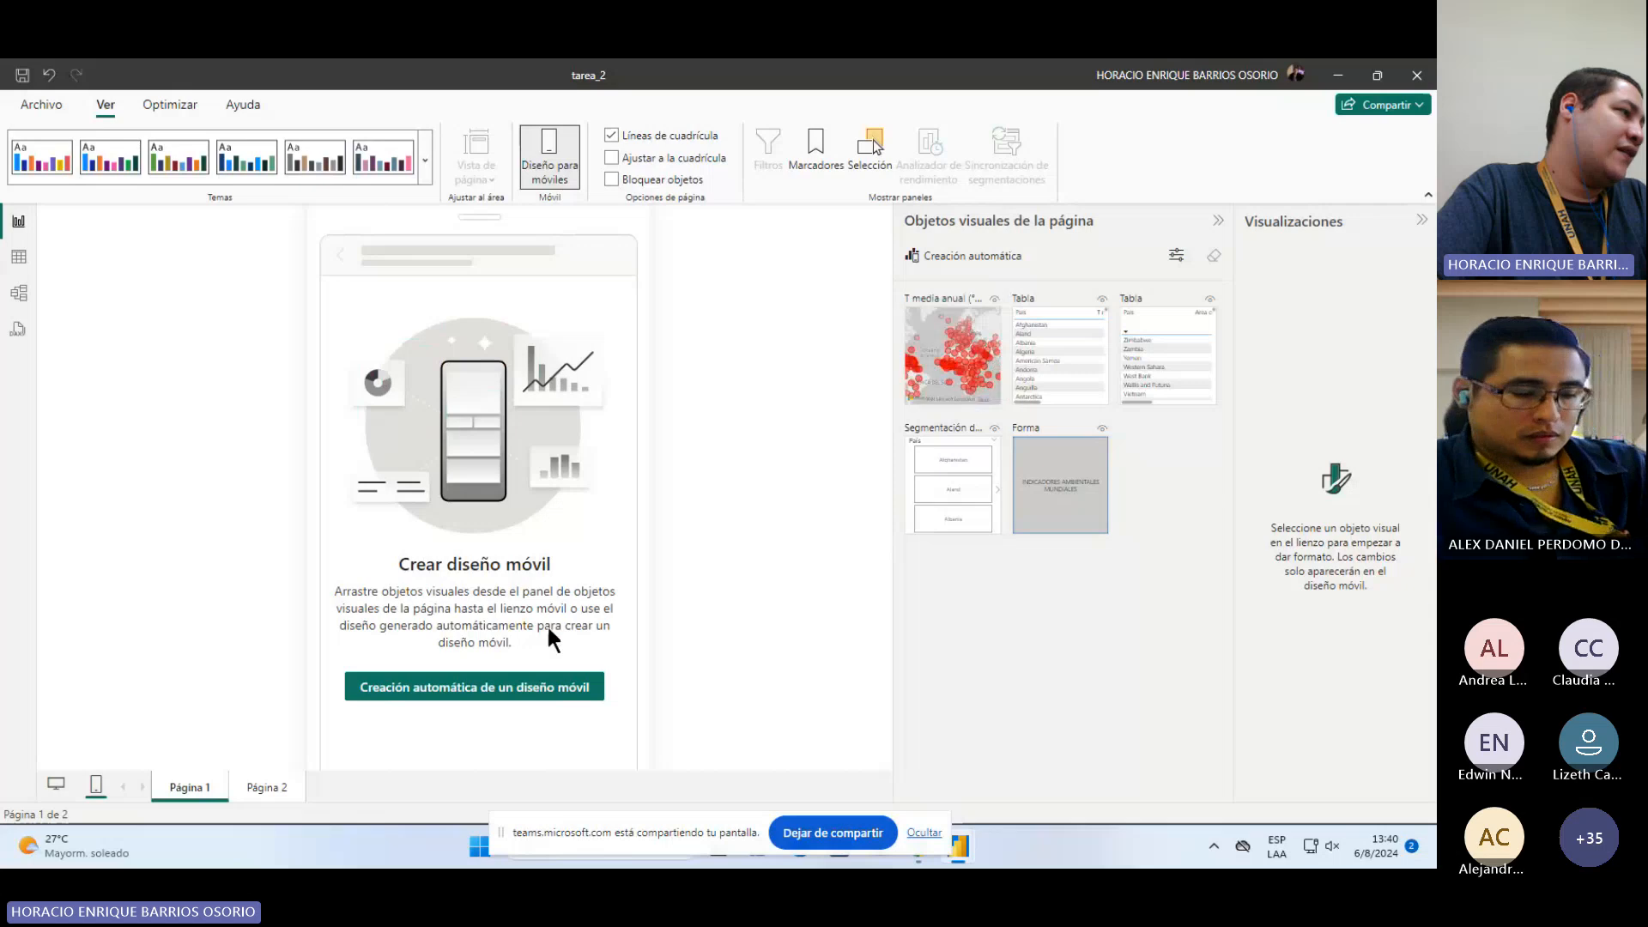
click(539, 686)
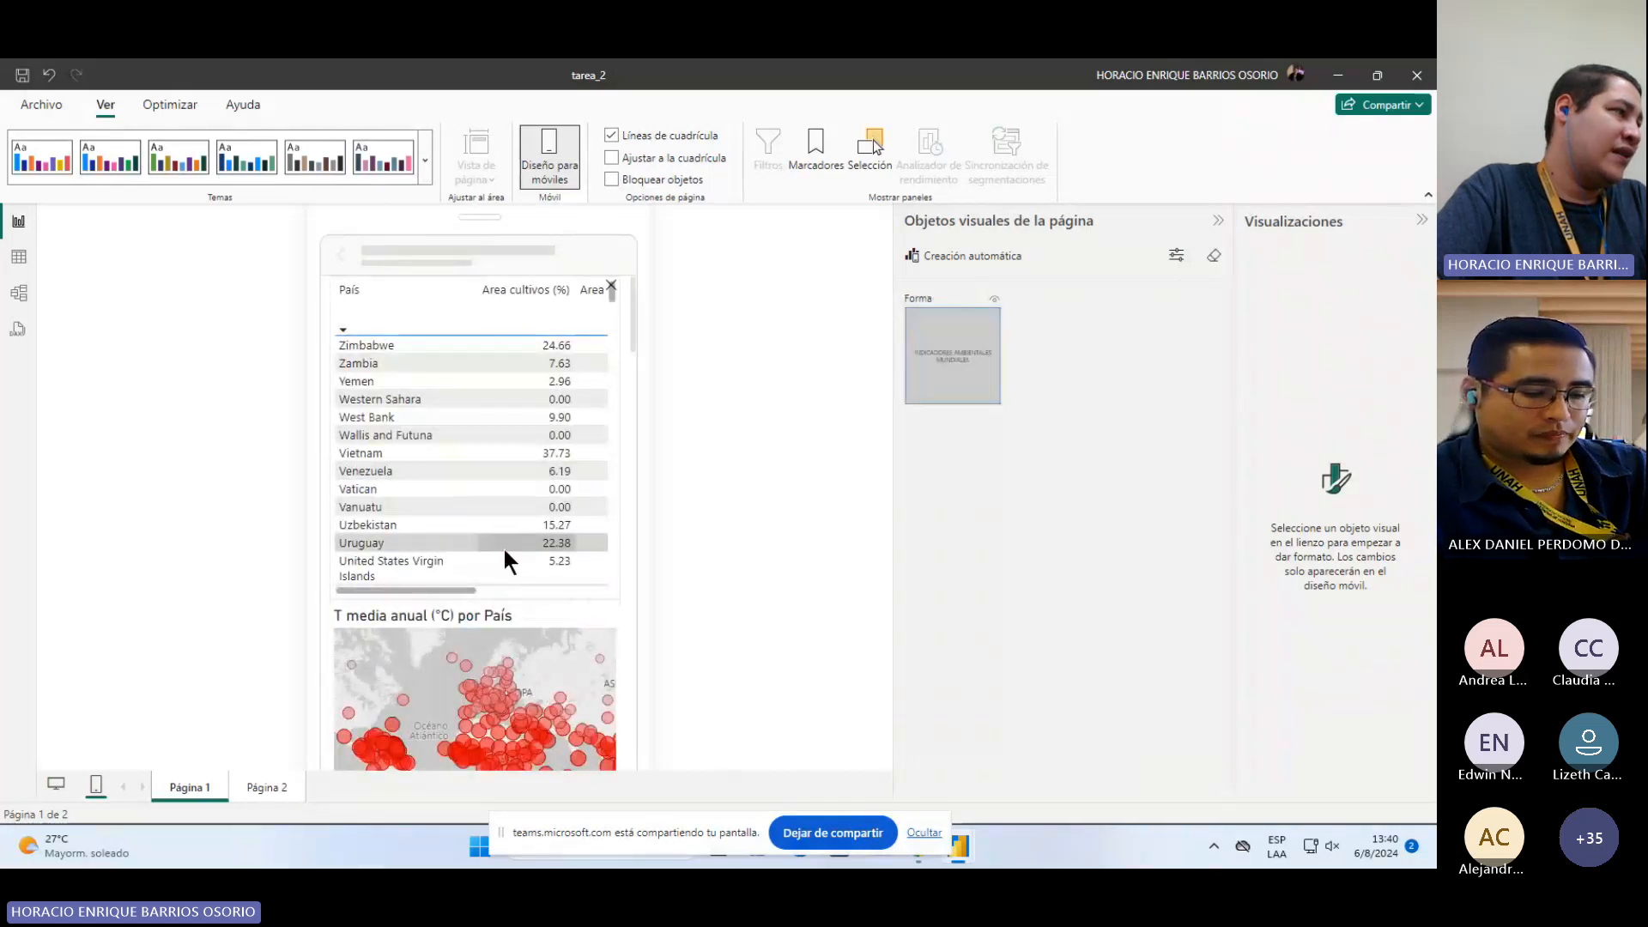
Step: Scroll through the generated mobile layout, then return to the desktop layout
scroll(538, 383, down, 1)
scroll(538, 383, down, 4)
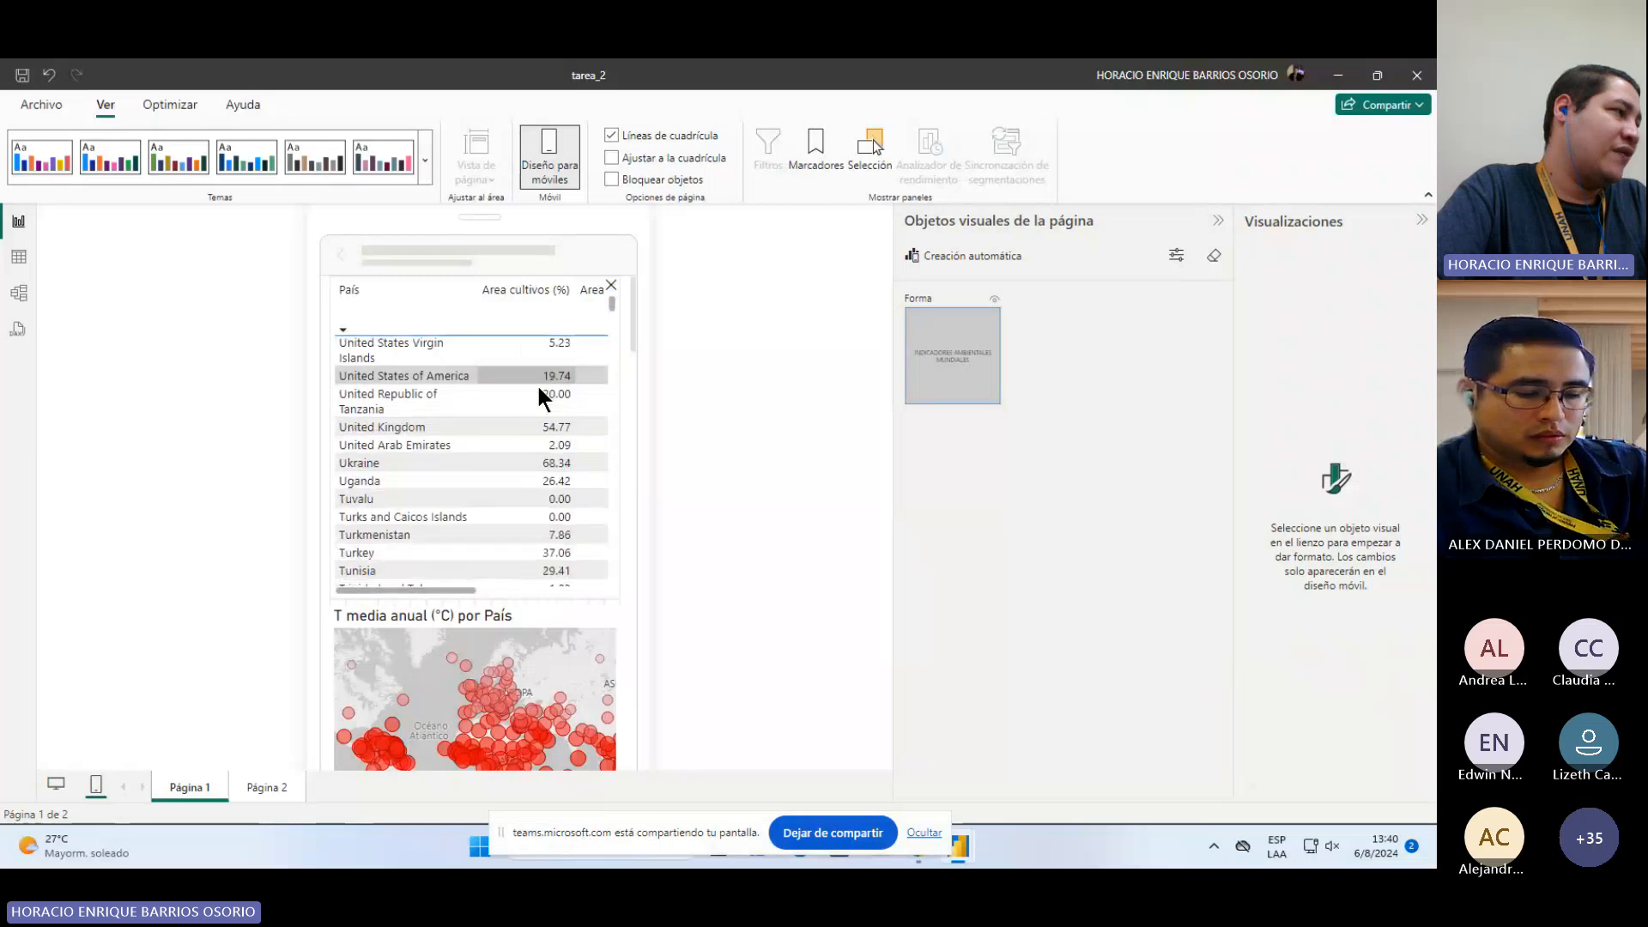
scroll(617, 441, down, 1)
scroll(619, 447, down, 5)
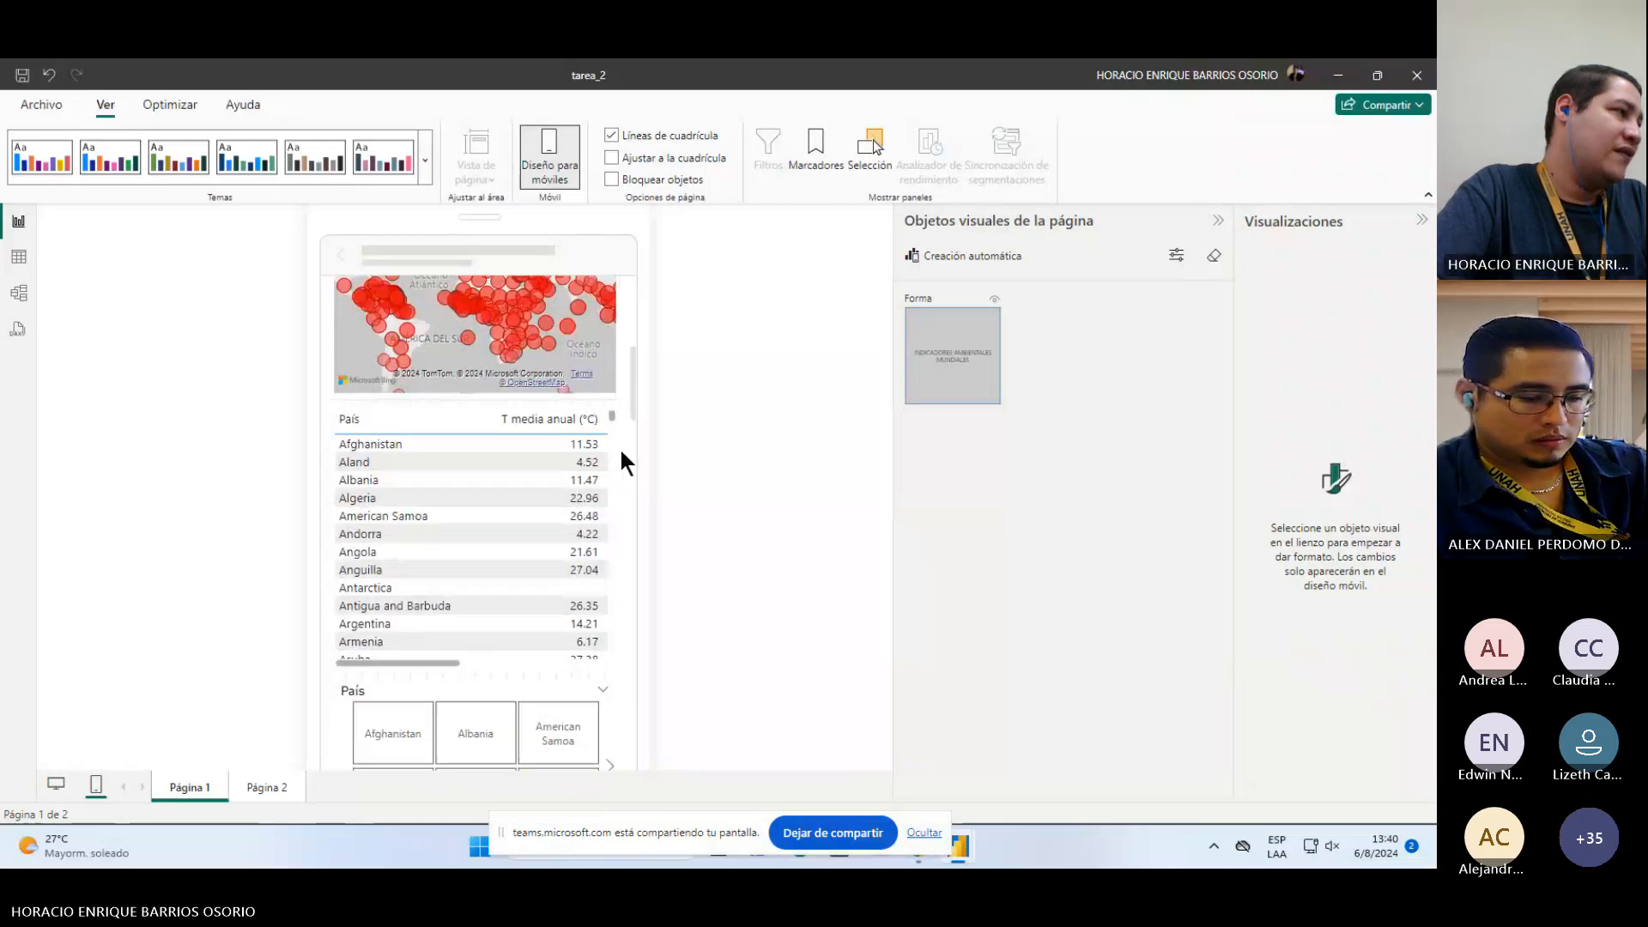
scroll(620, 446, down, 5)
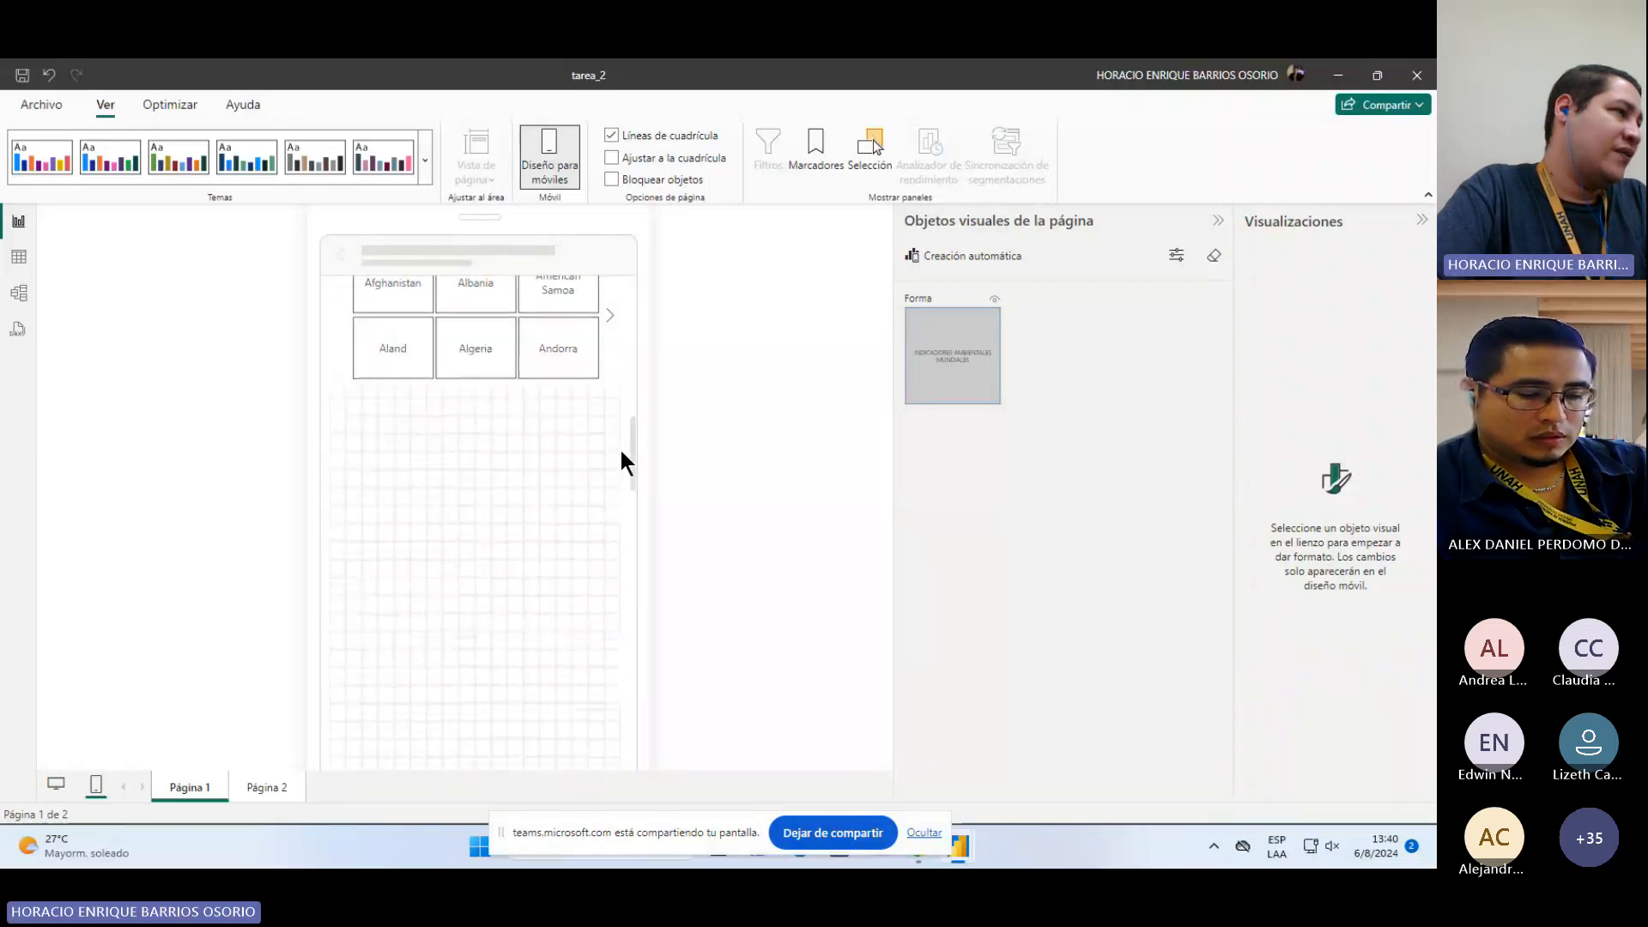
scroll(620, 447, up, 10)
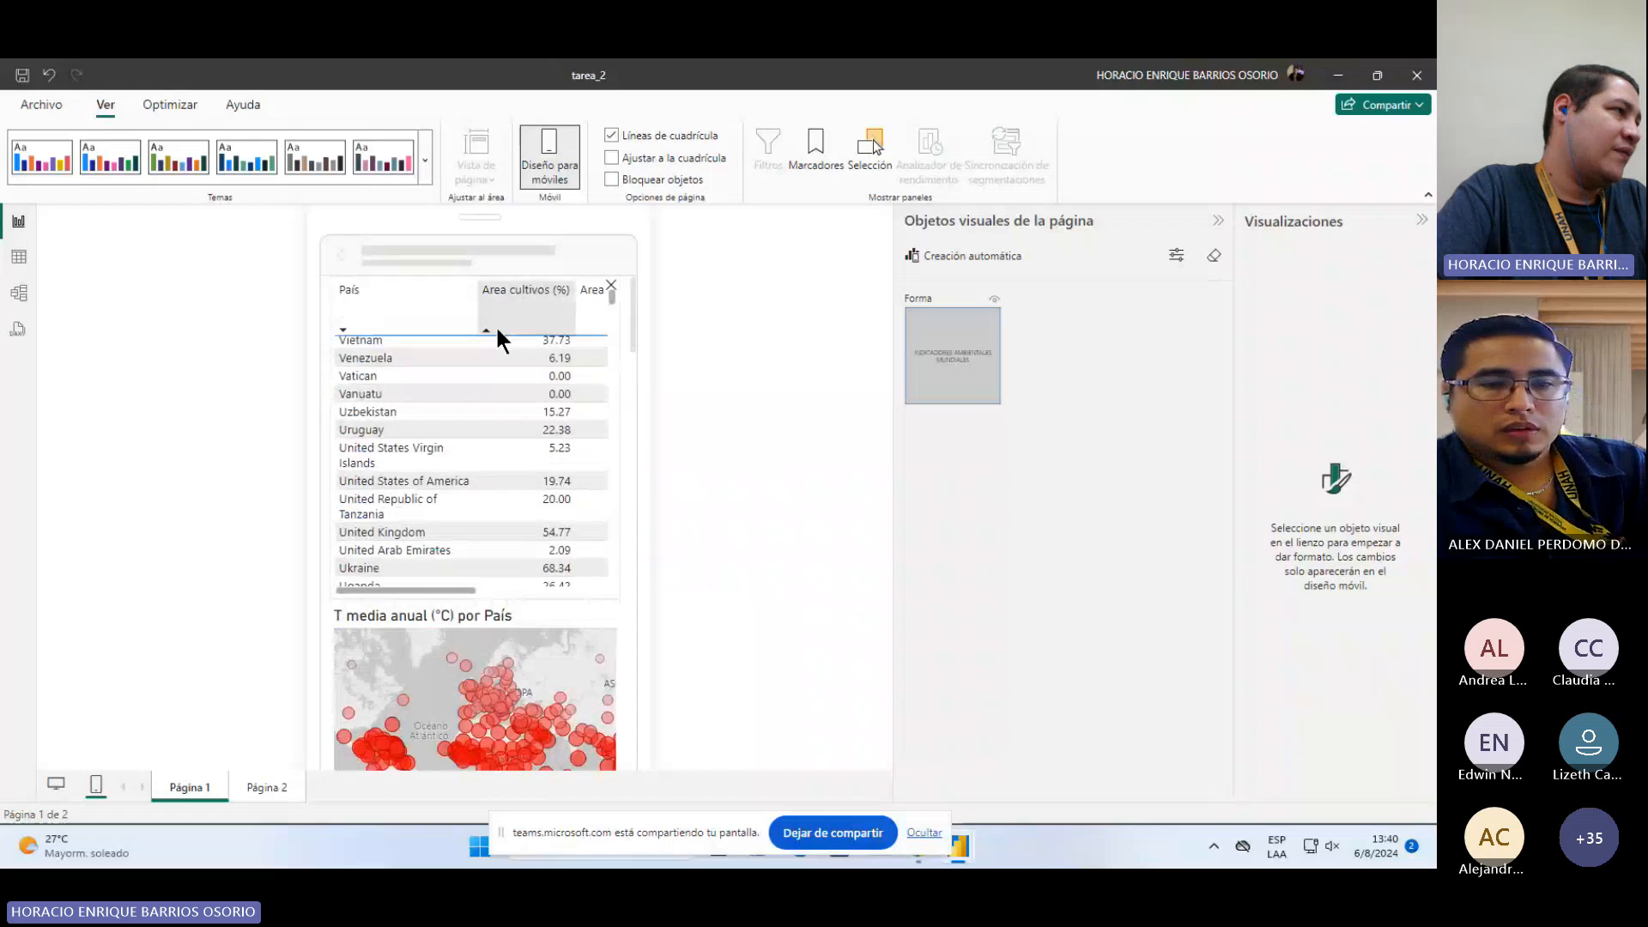
scroll(503, 349, up, 2)
scroll(506, 355, up, 1)
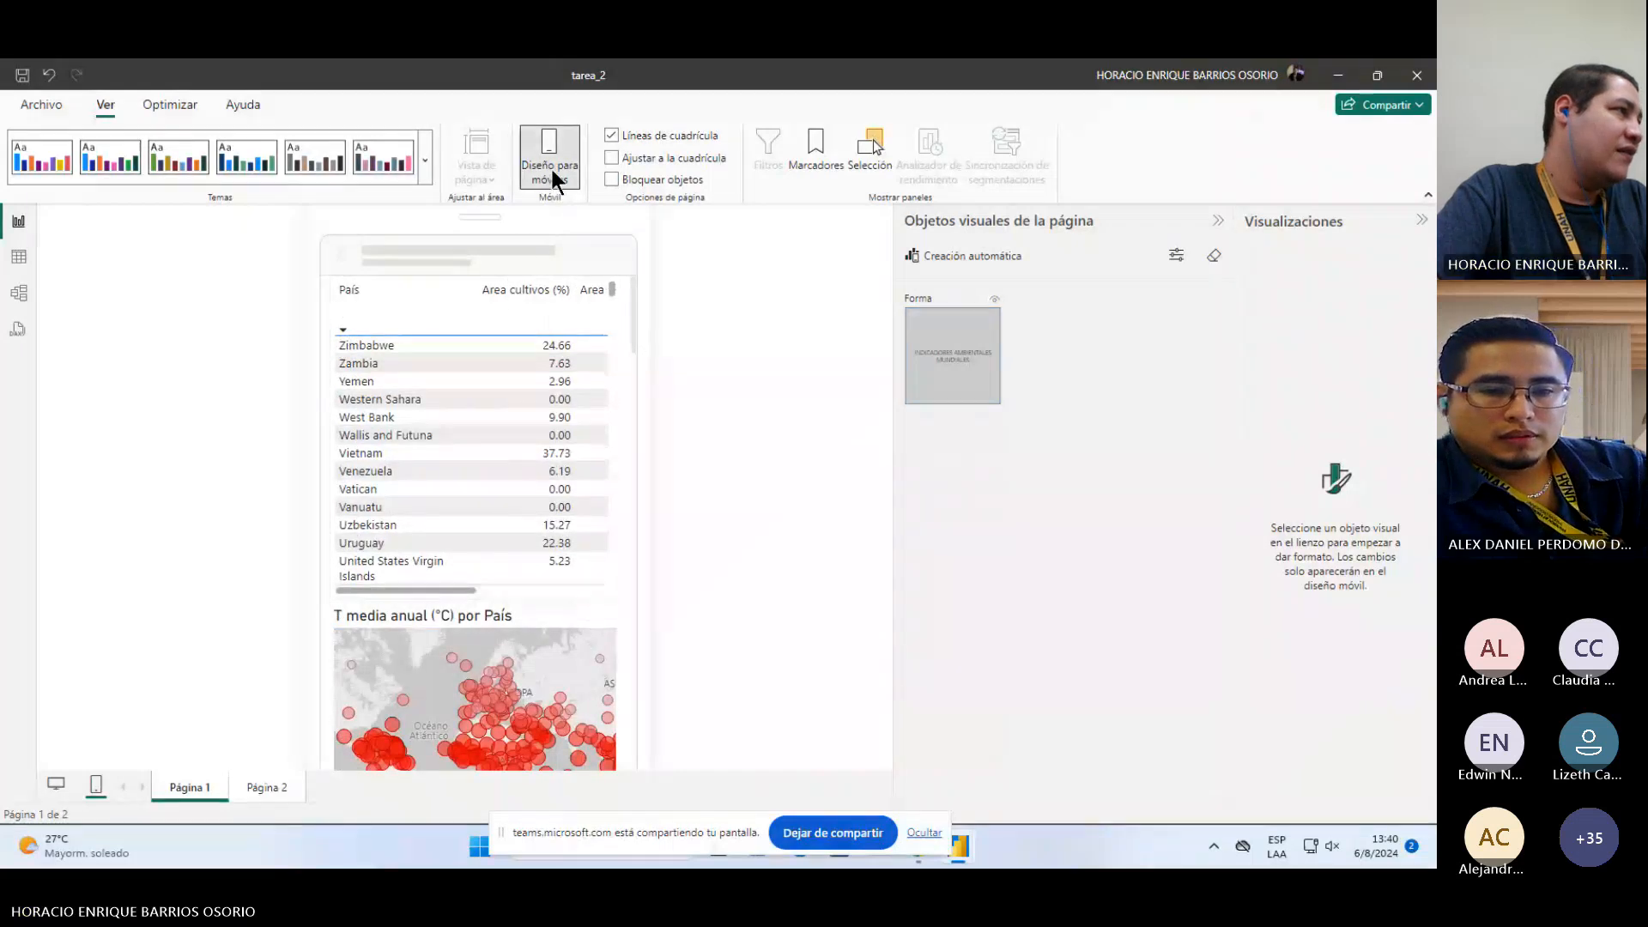
click(549, 167)
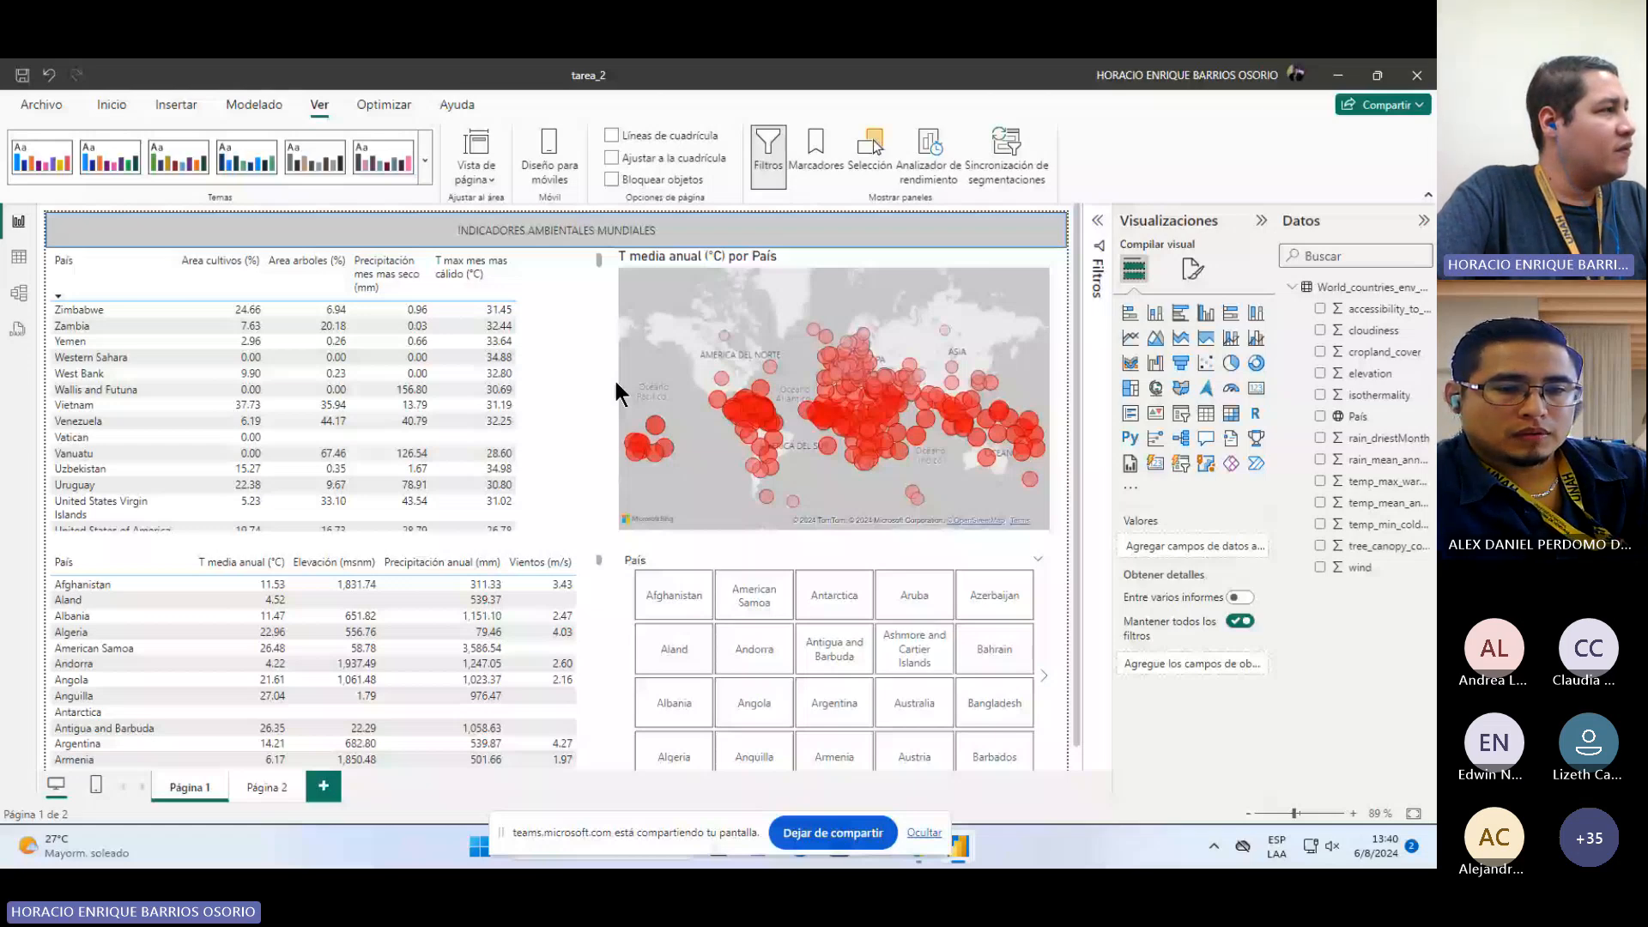
Step: Browse the list of recently opened report files in the file menu
click(32, 103)
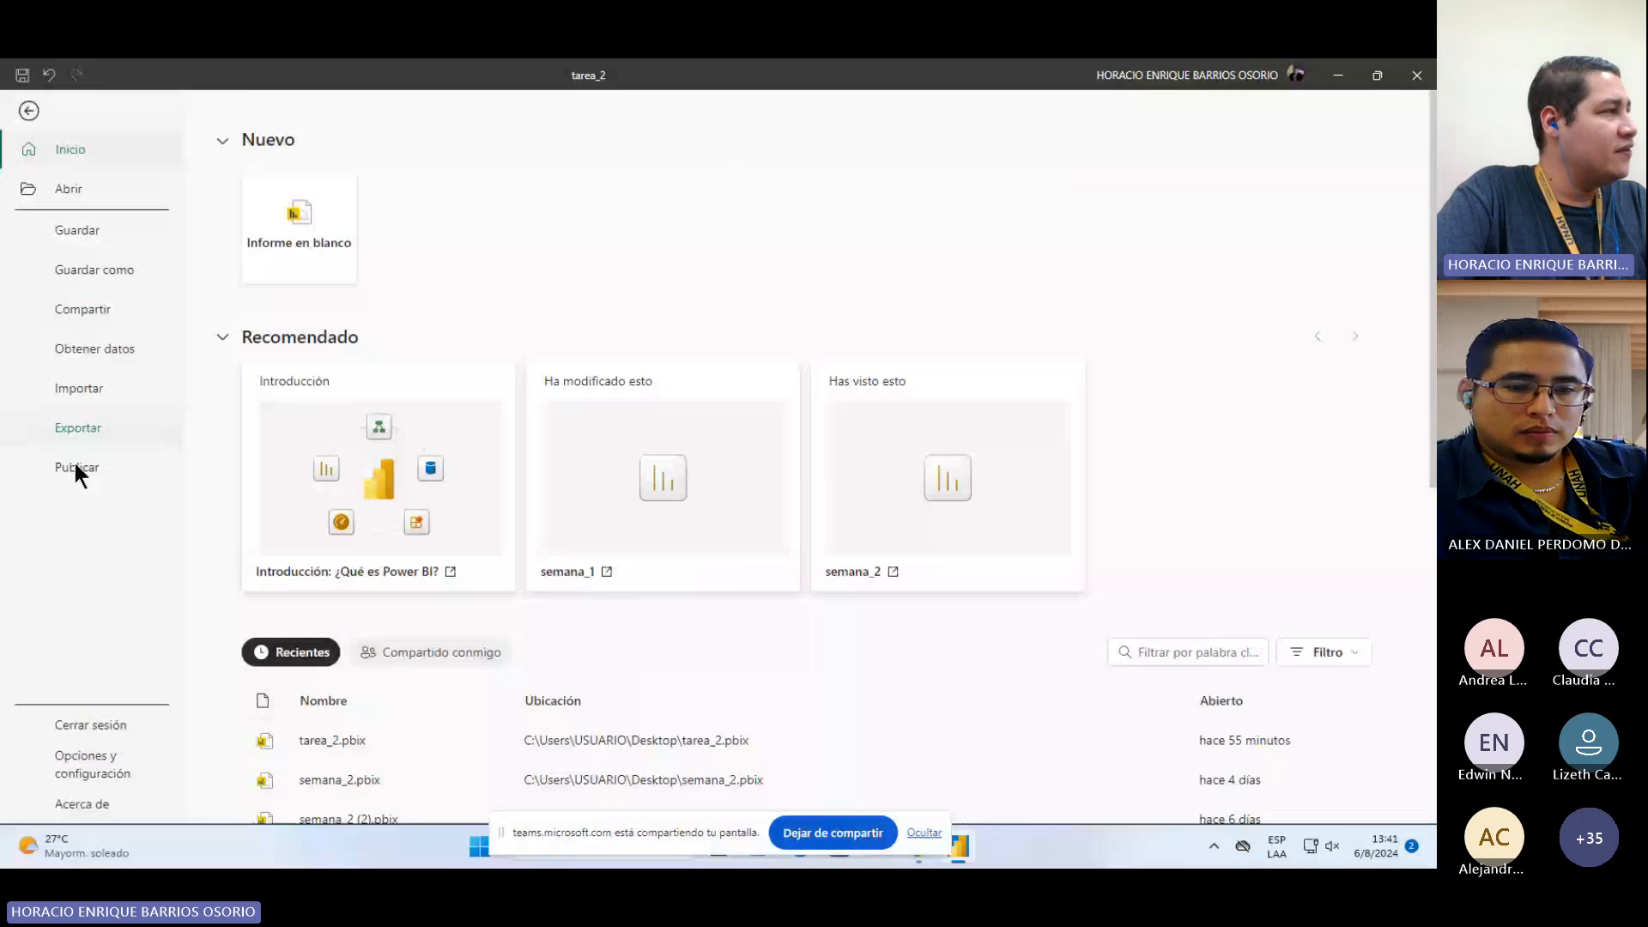
click(64, 196)
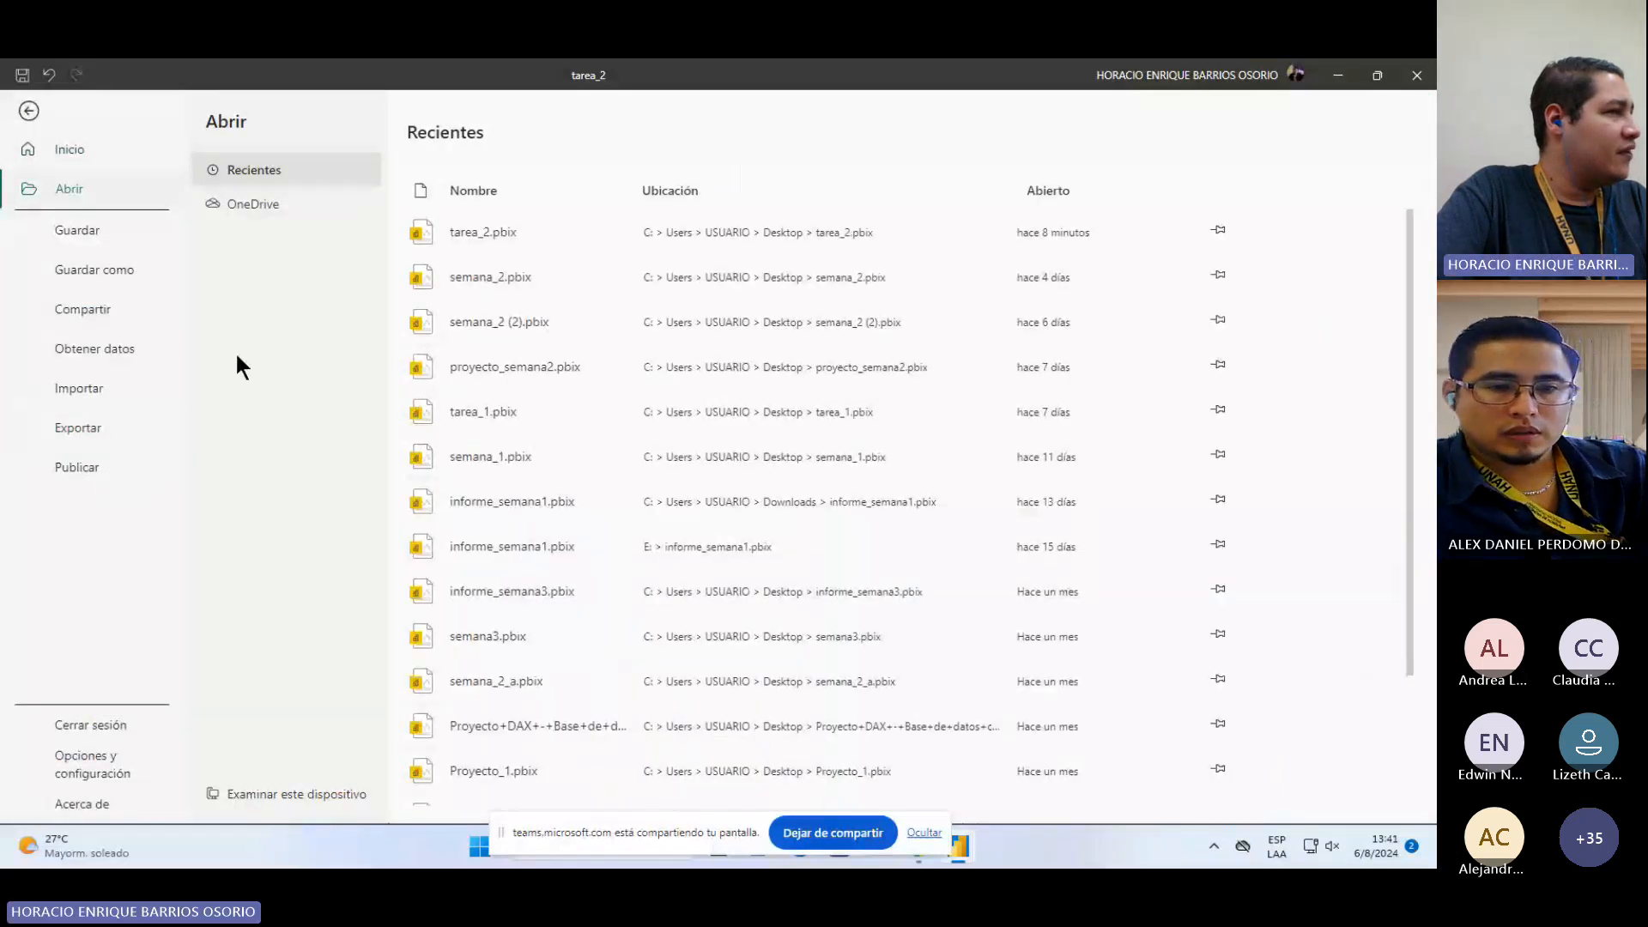
scroll(694, 575, down, 1)
scroll(693, 576, up, 1)
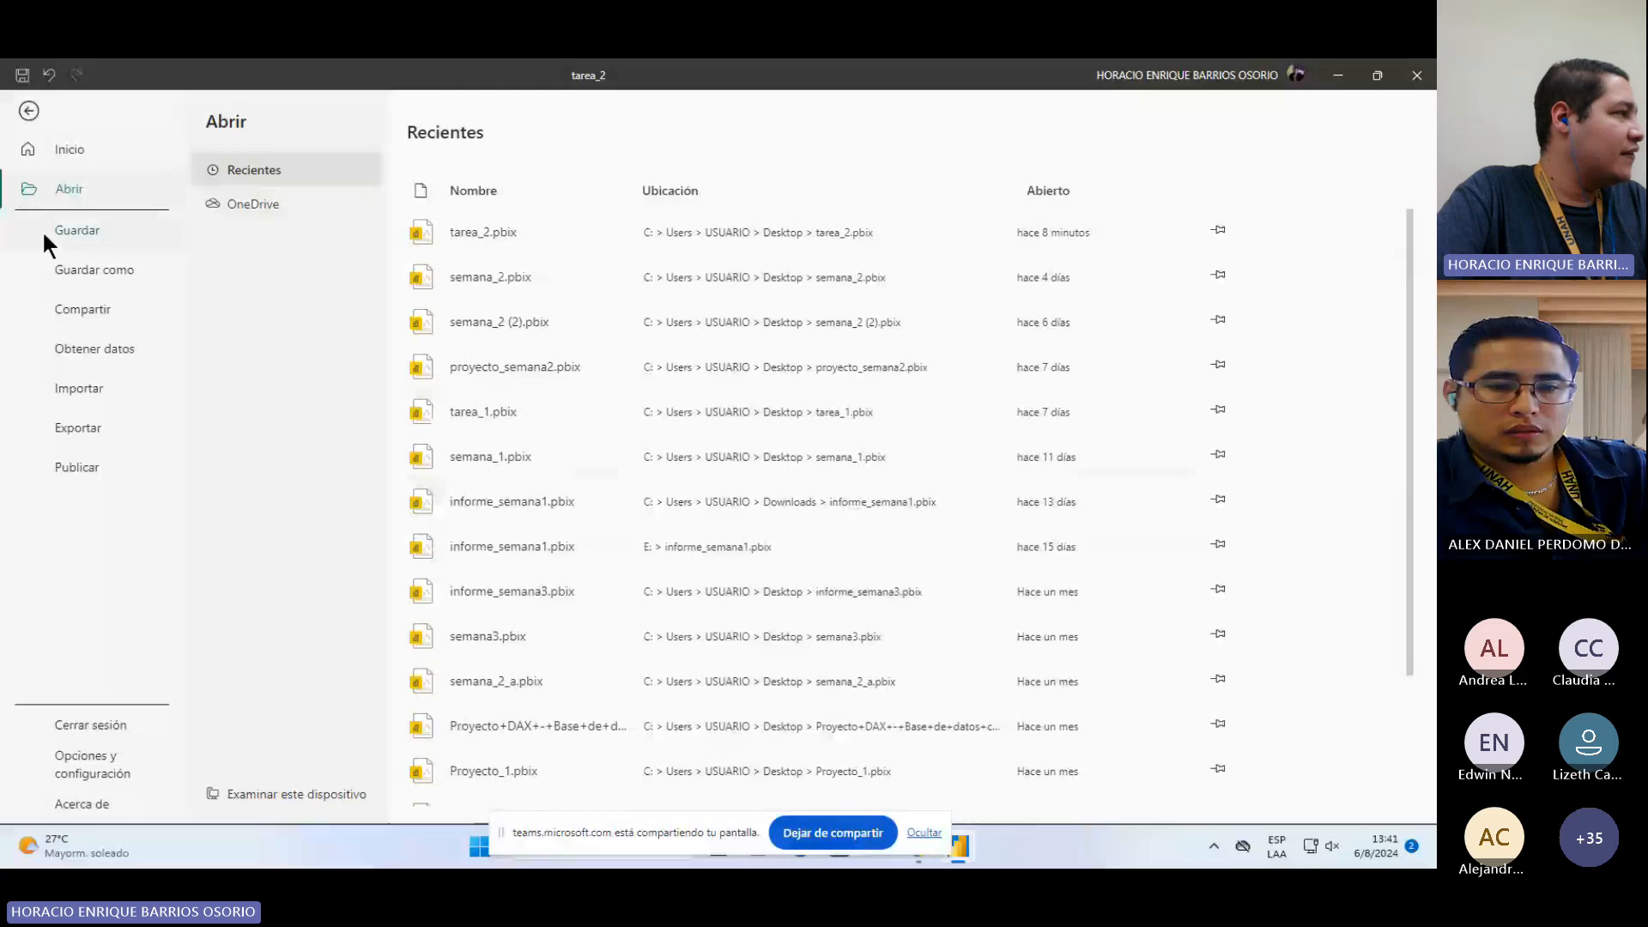
click(93, 383)
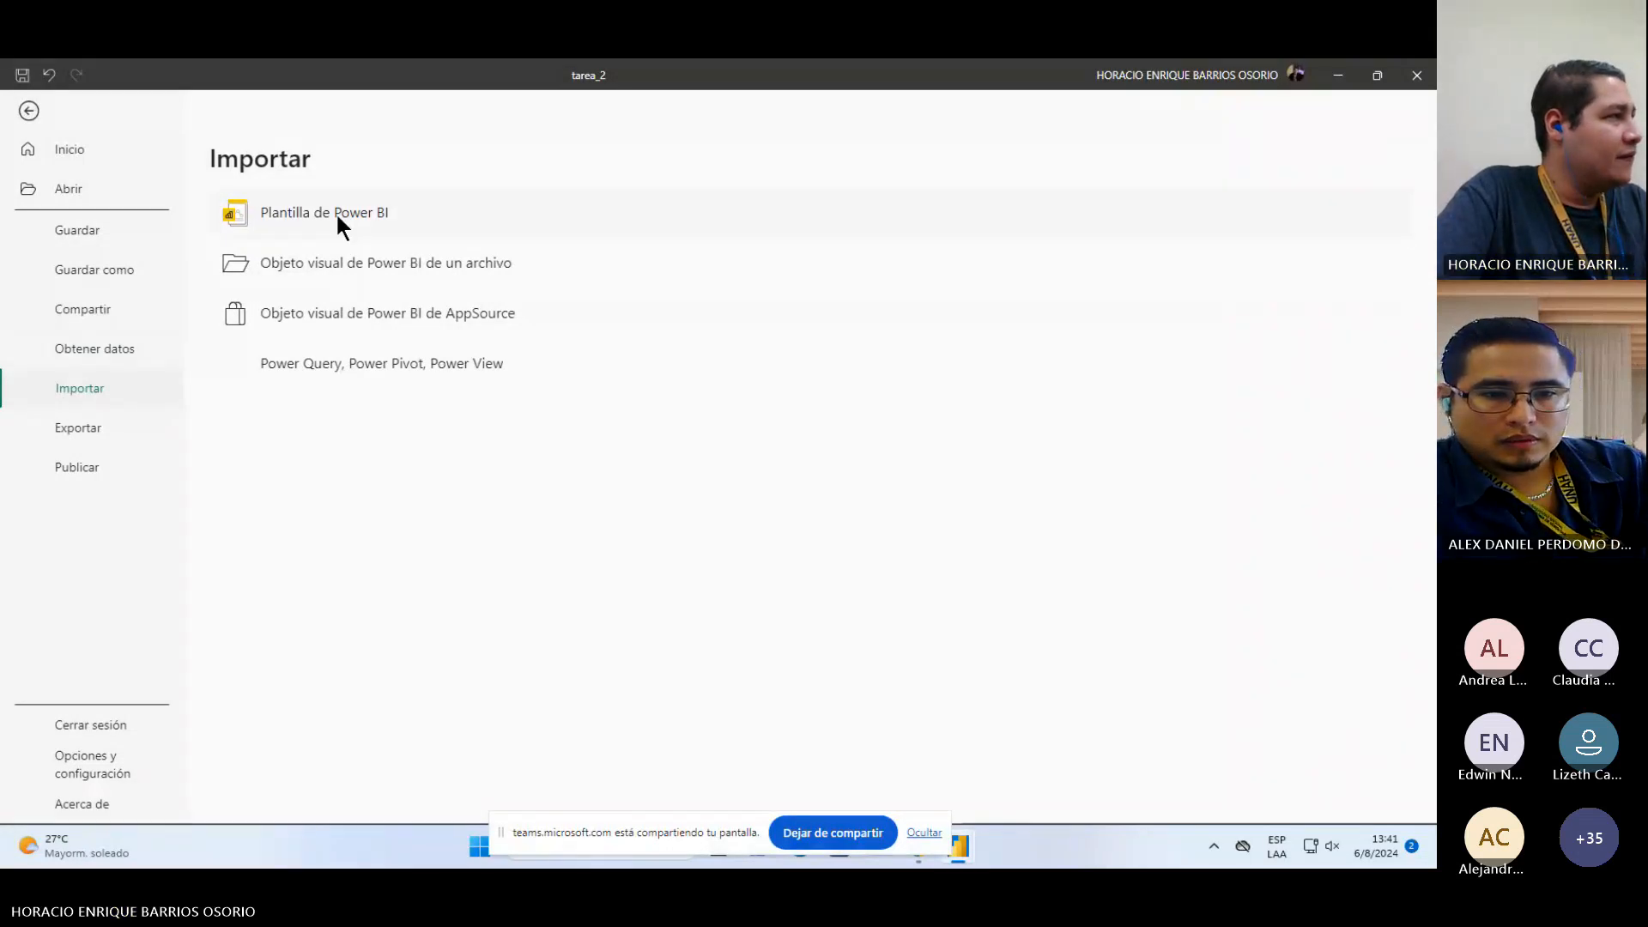
key(Escape)
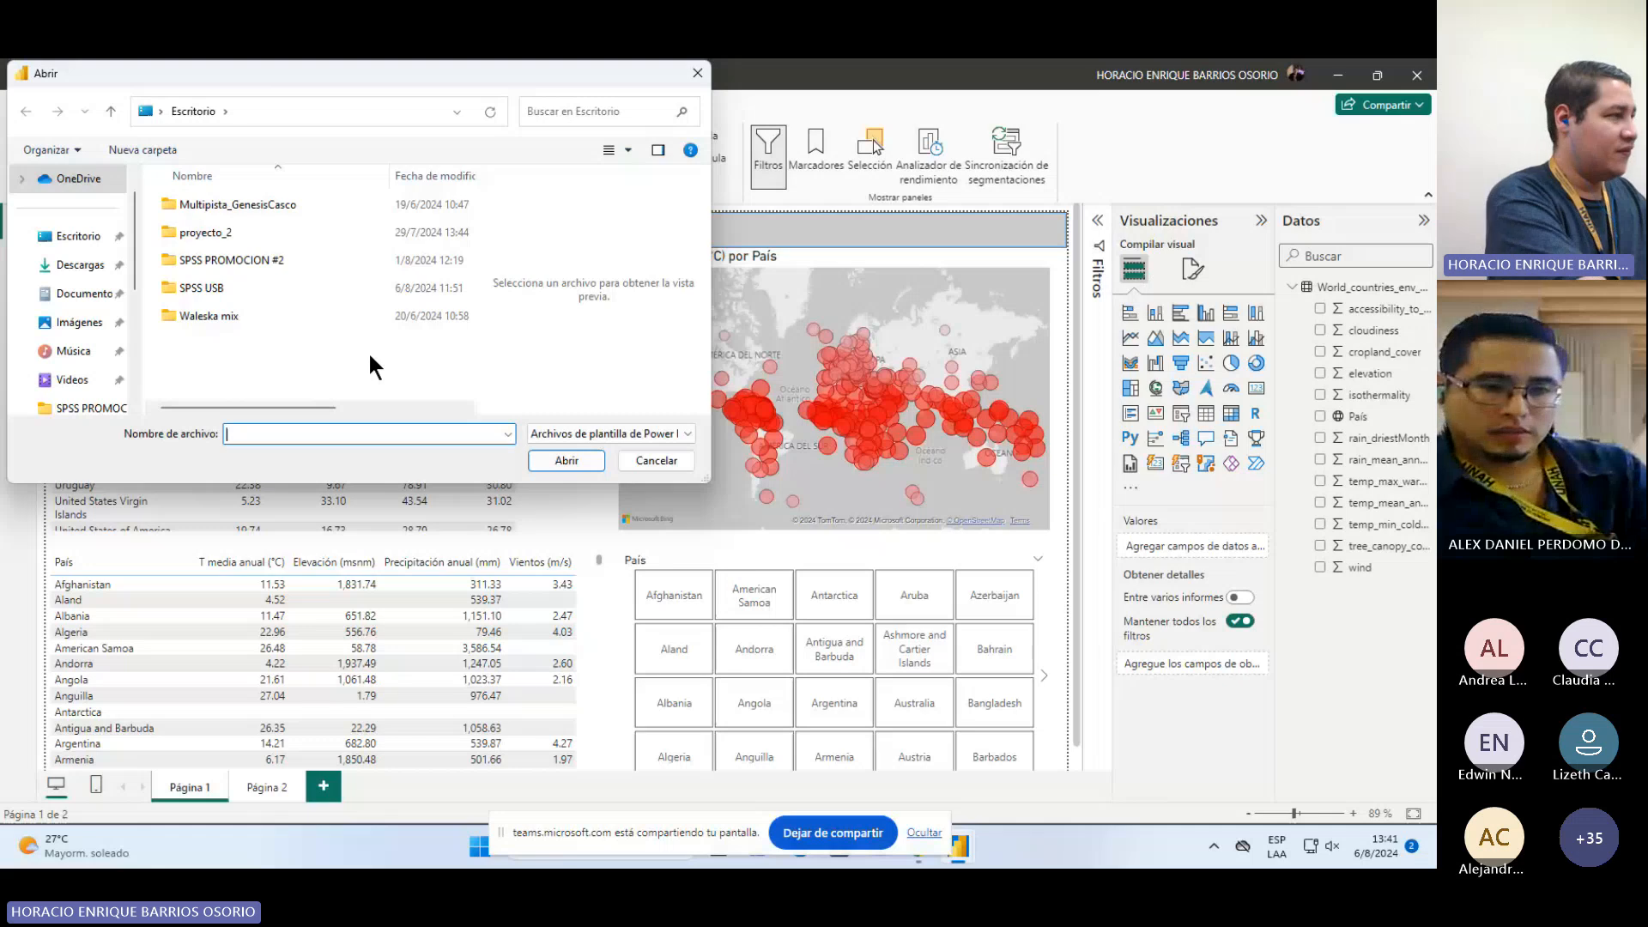
text(.P)
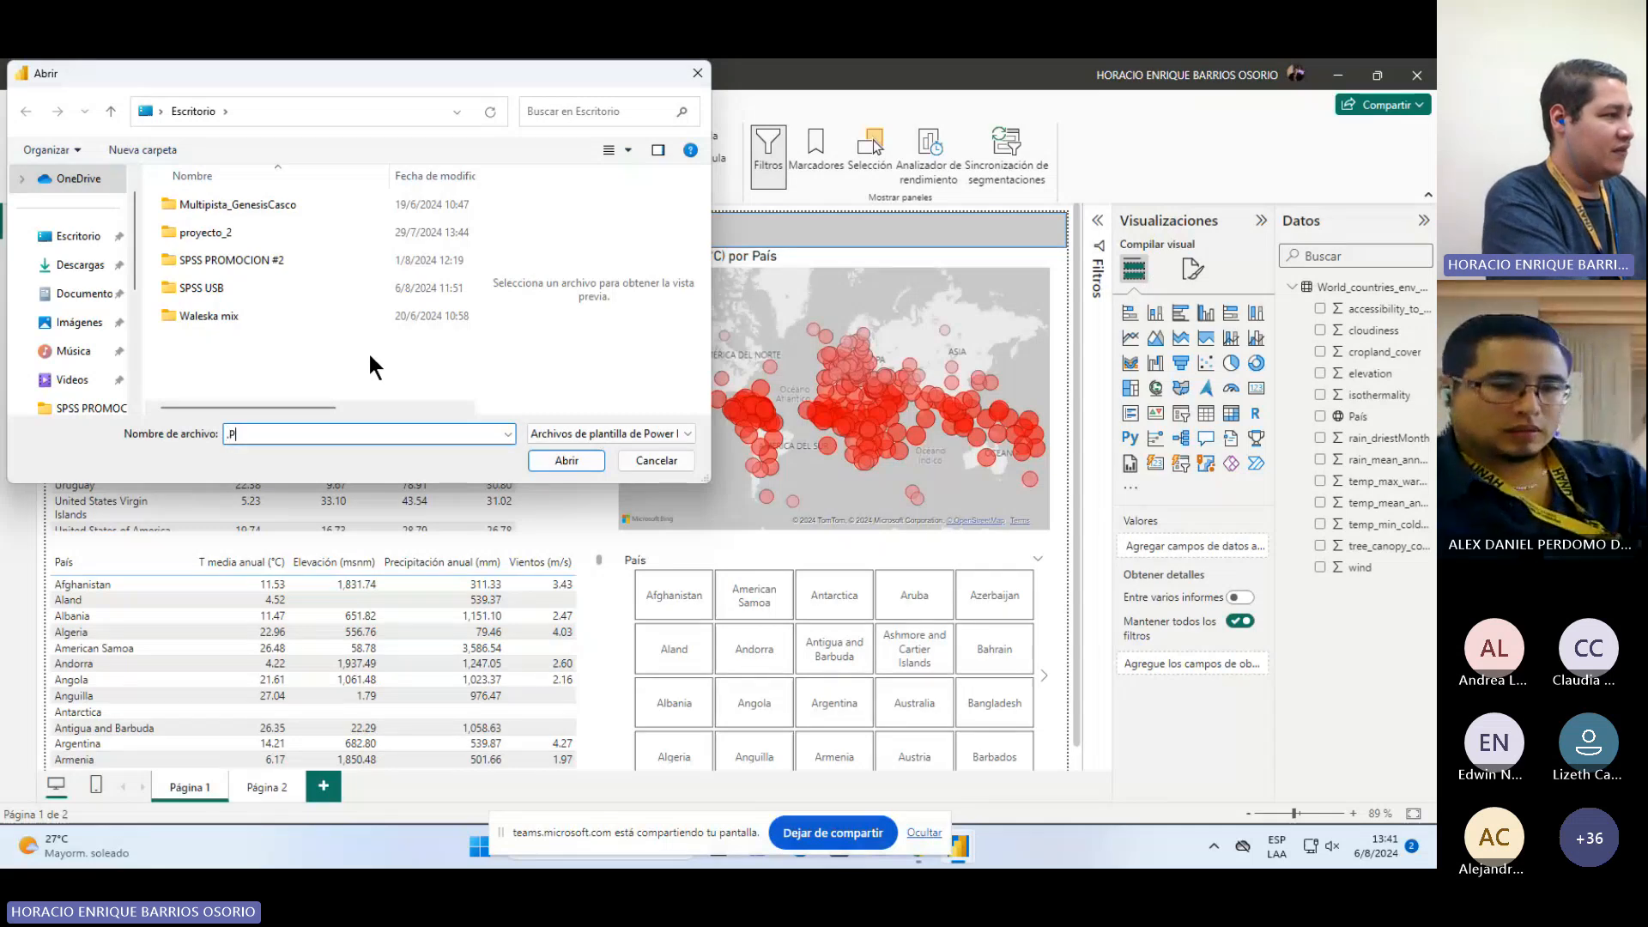
text(BI)
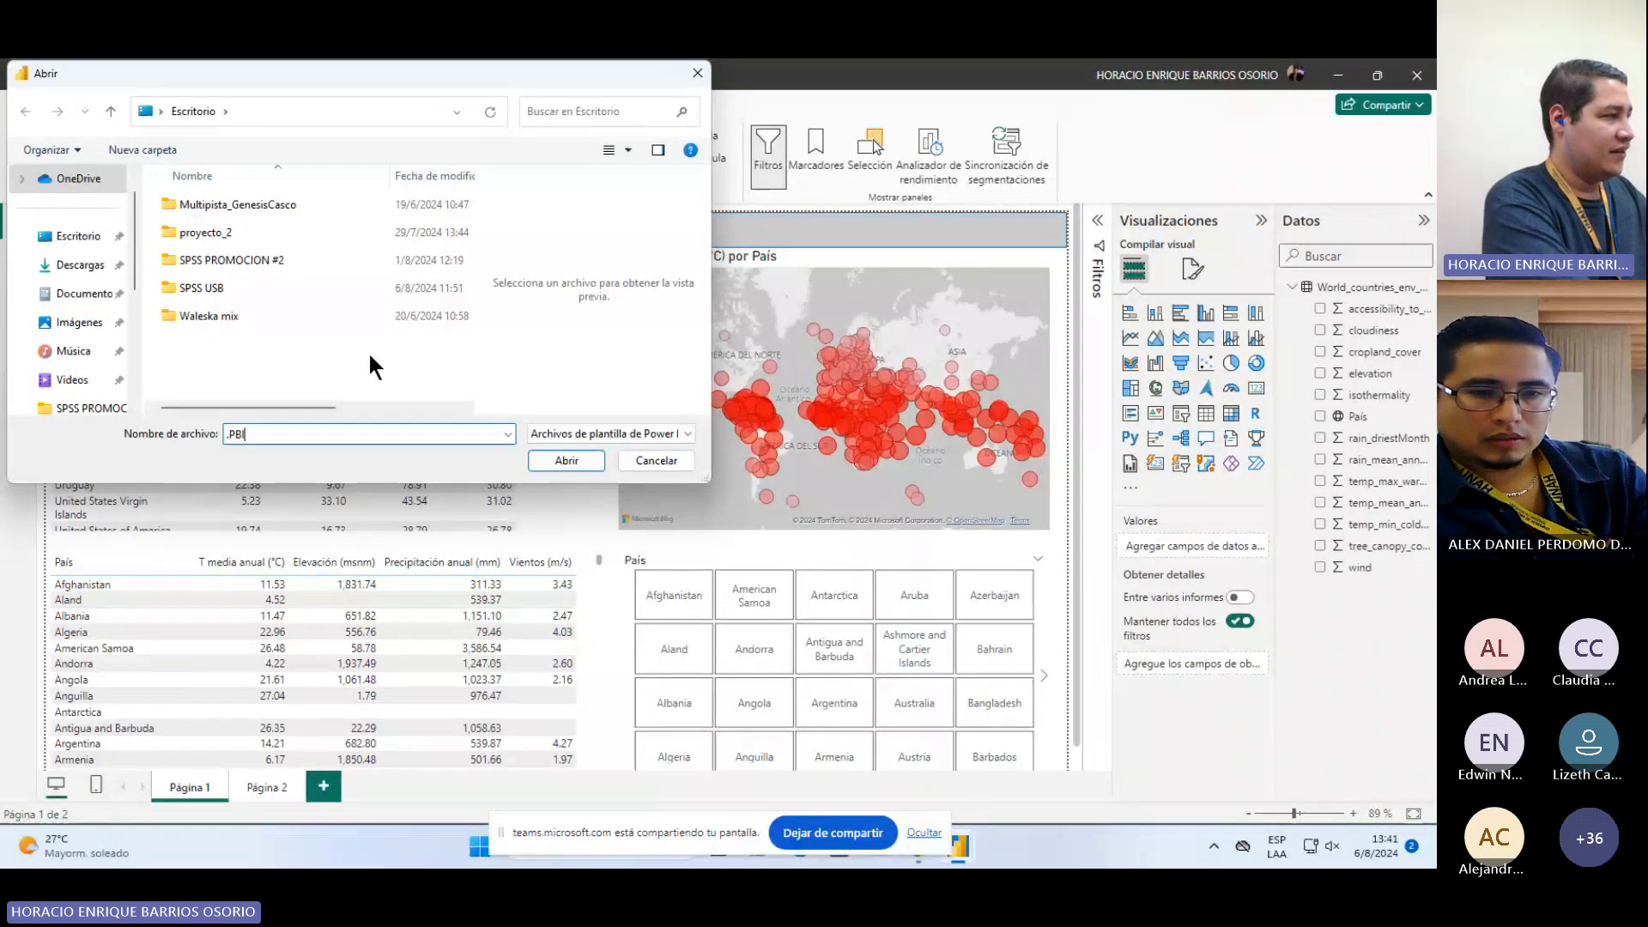
text(T)
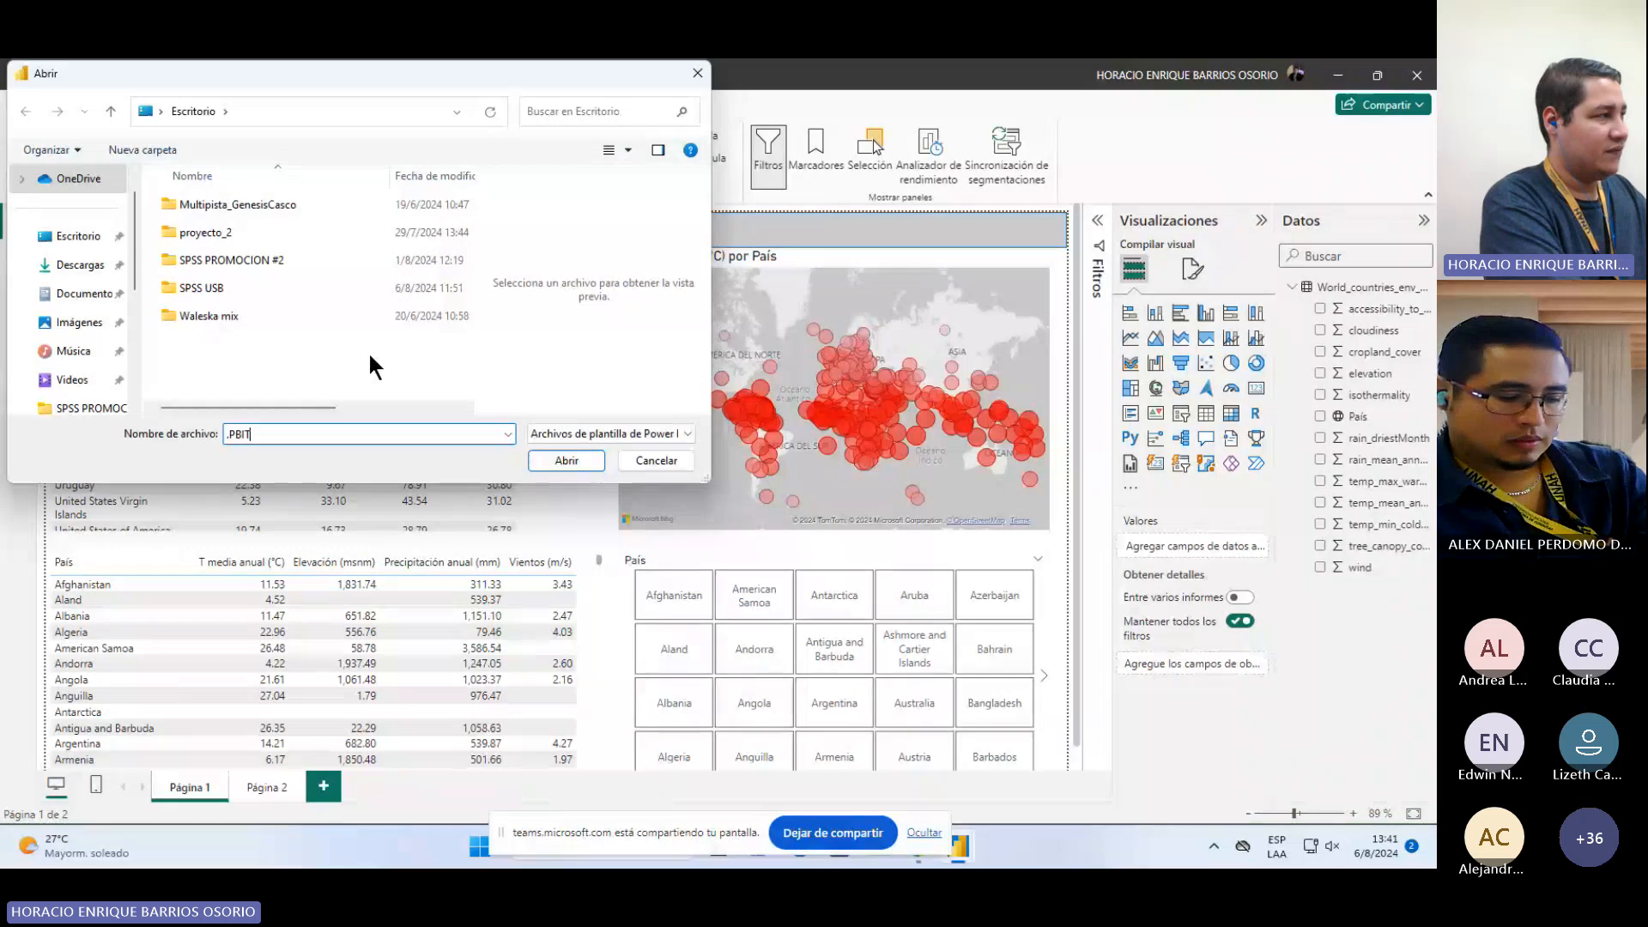
key(BackSpace)
key(BackSpace)
key(BackSpace)
key(BackSpace)
key(BackSpace)
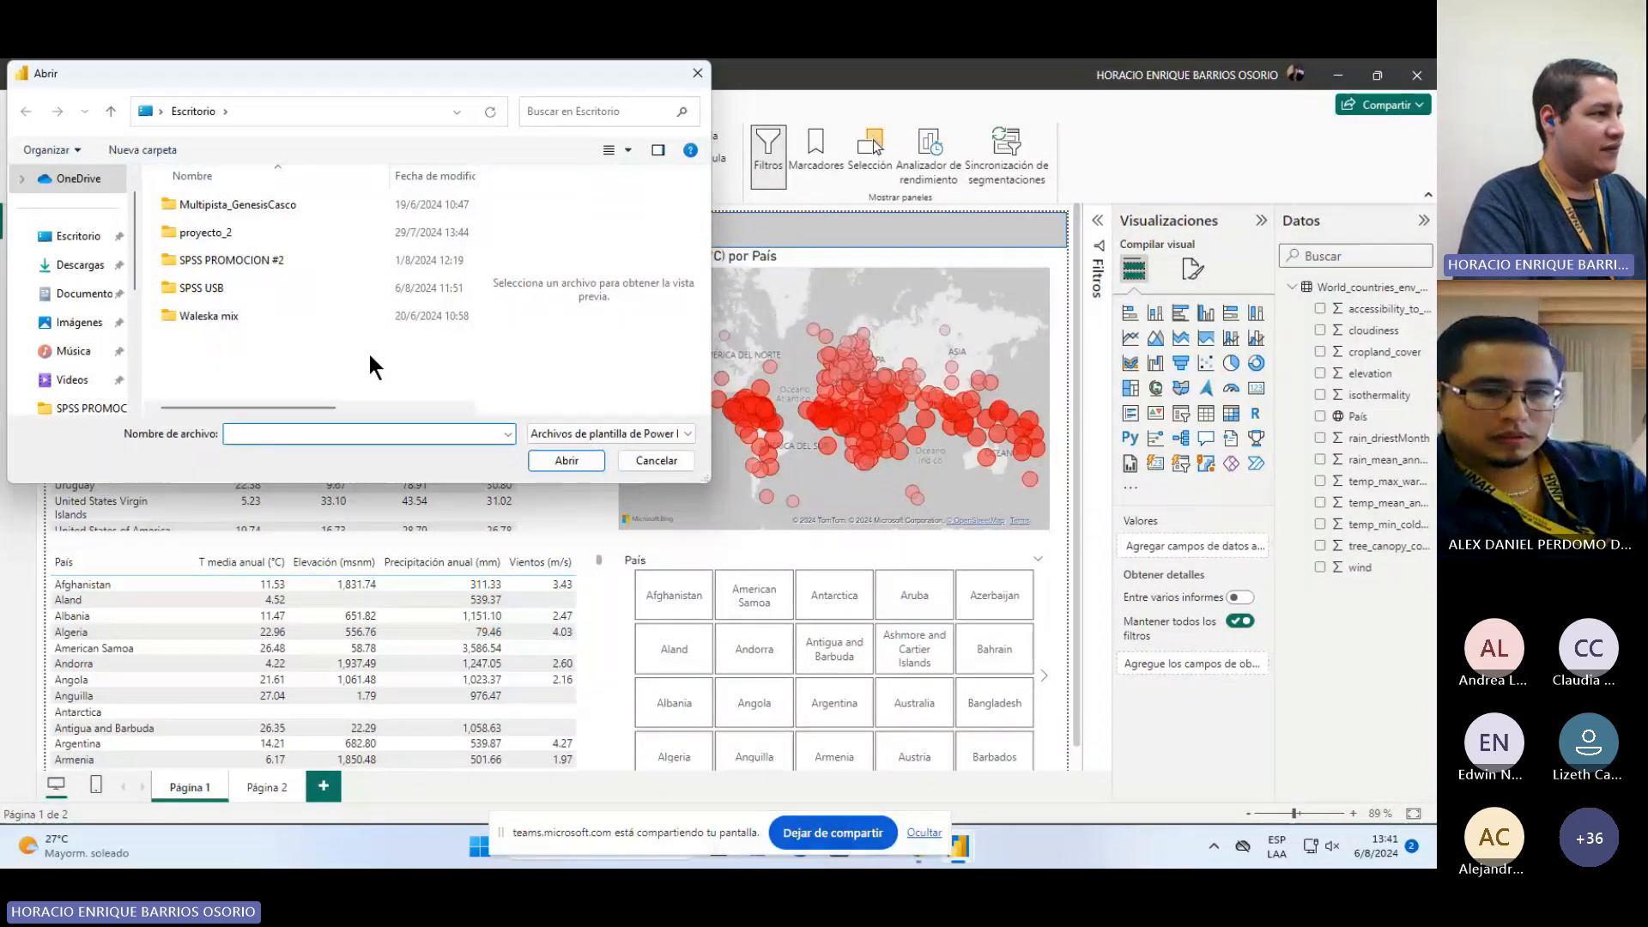
click(674, 457)
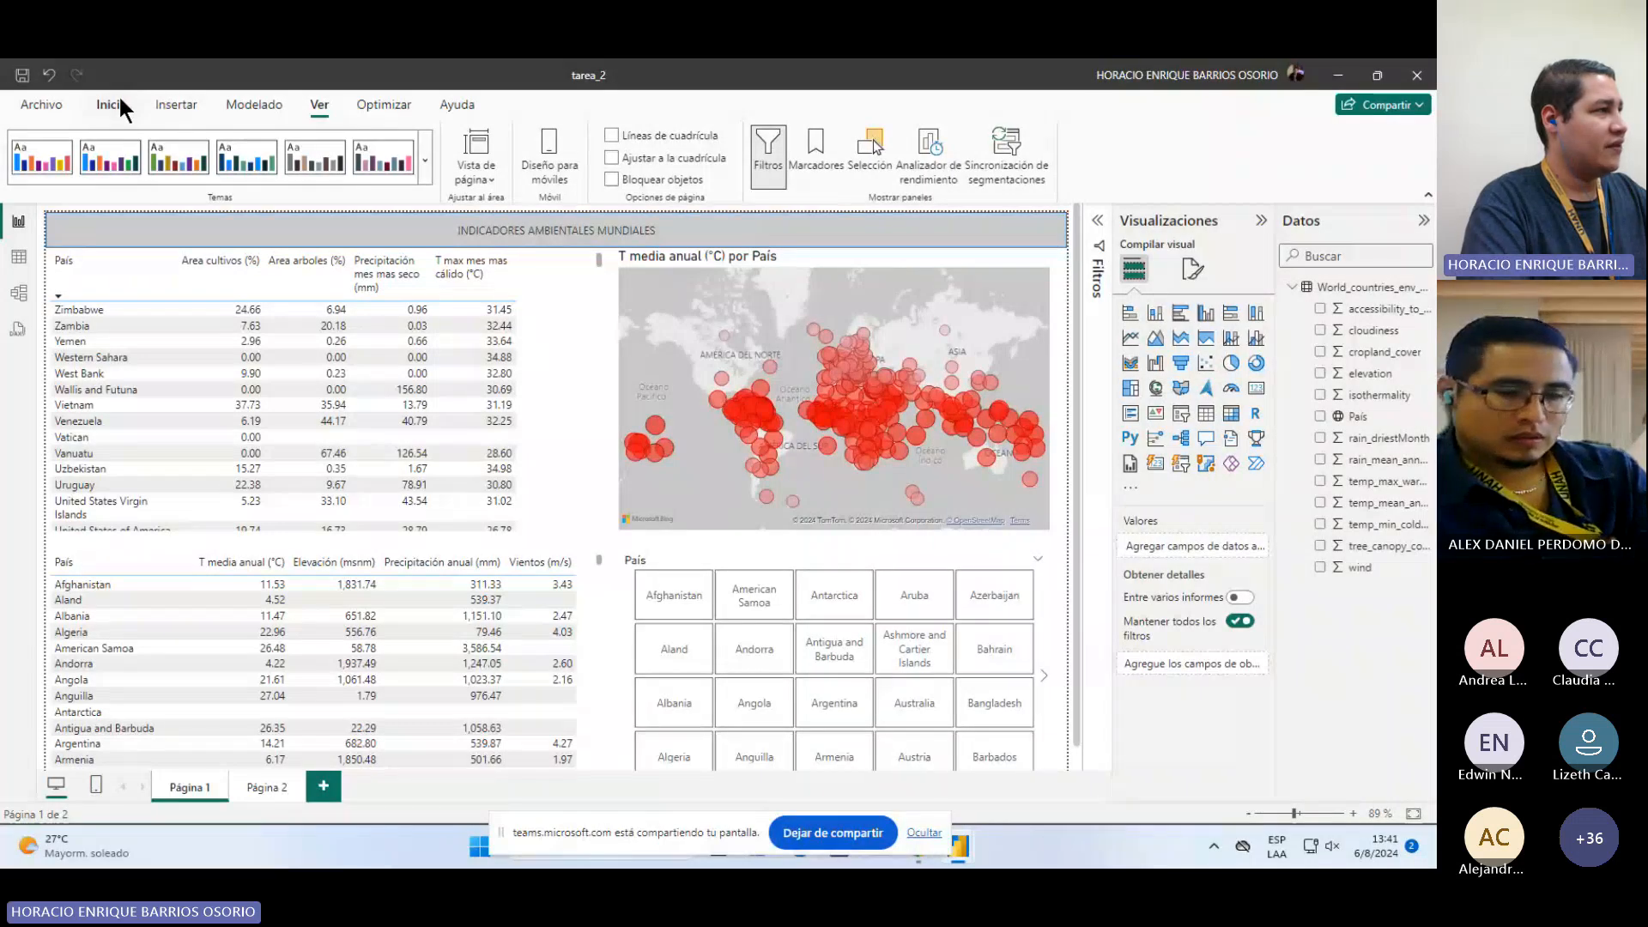
Step: Remove all fields from the upper table visual on Página 1
click(547, 457)
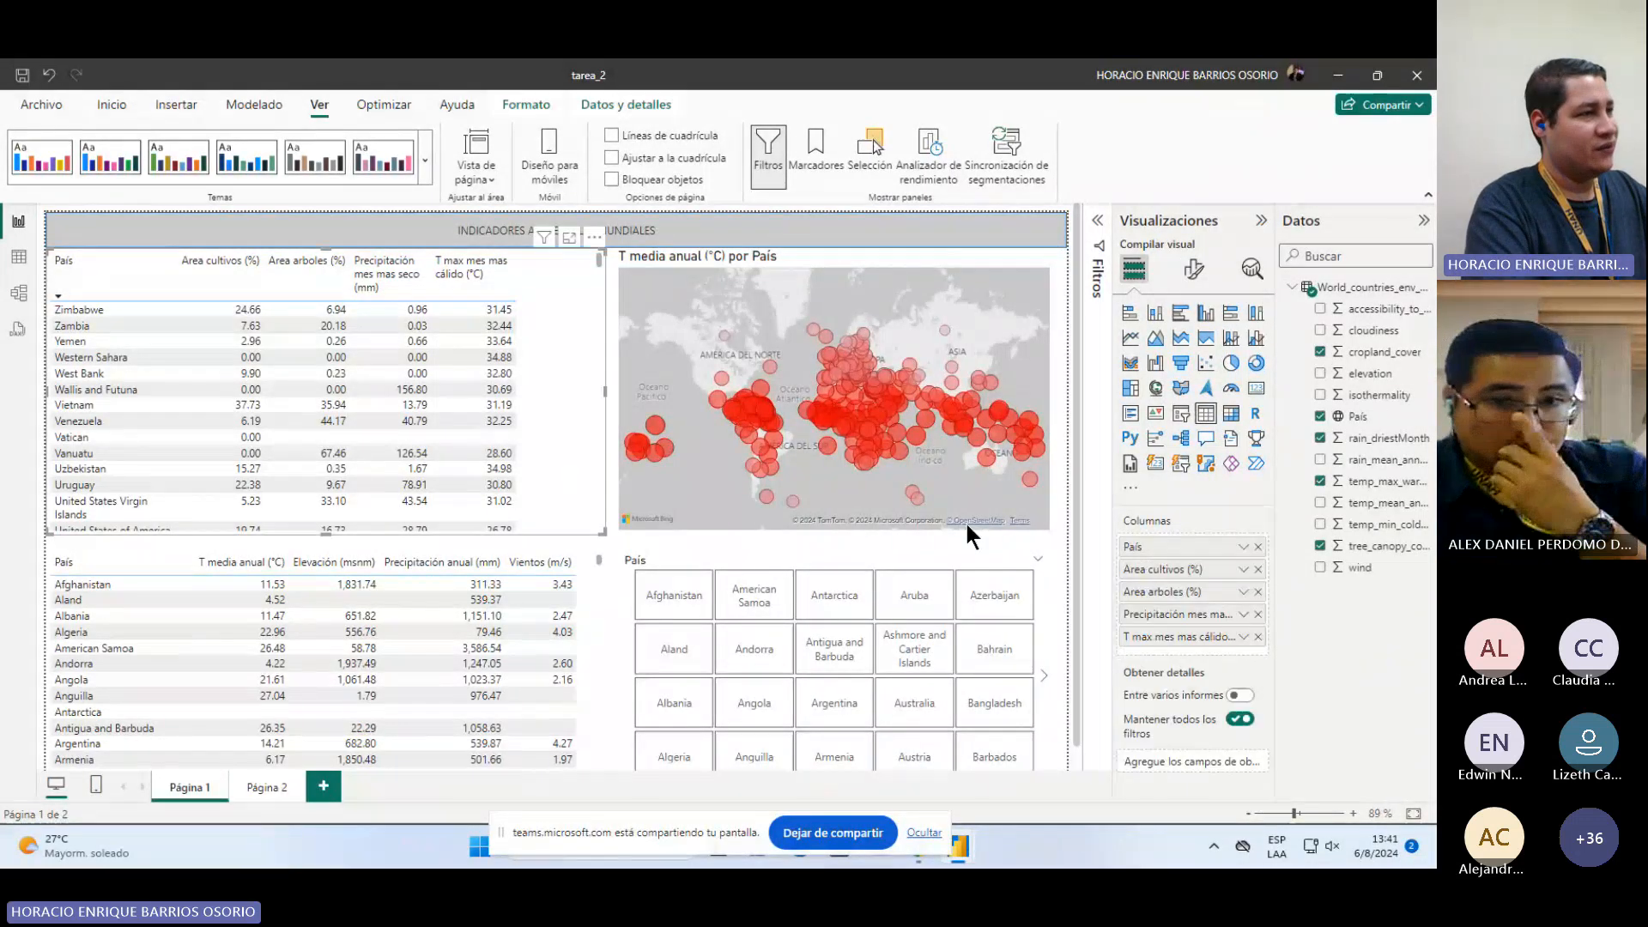
click(1258, 547)
click(1258, 547)
click(1258, 547)
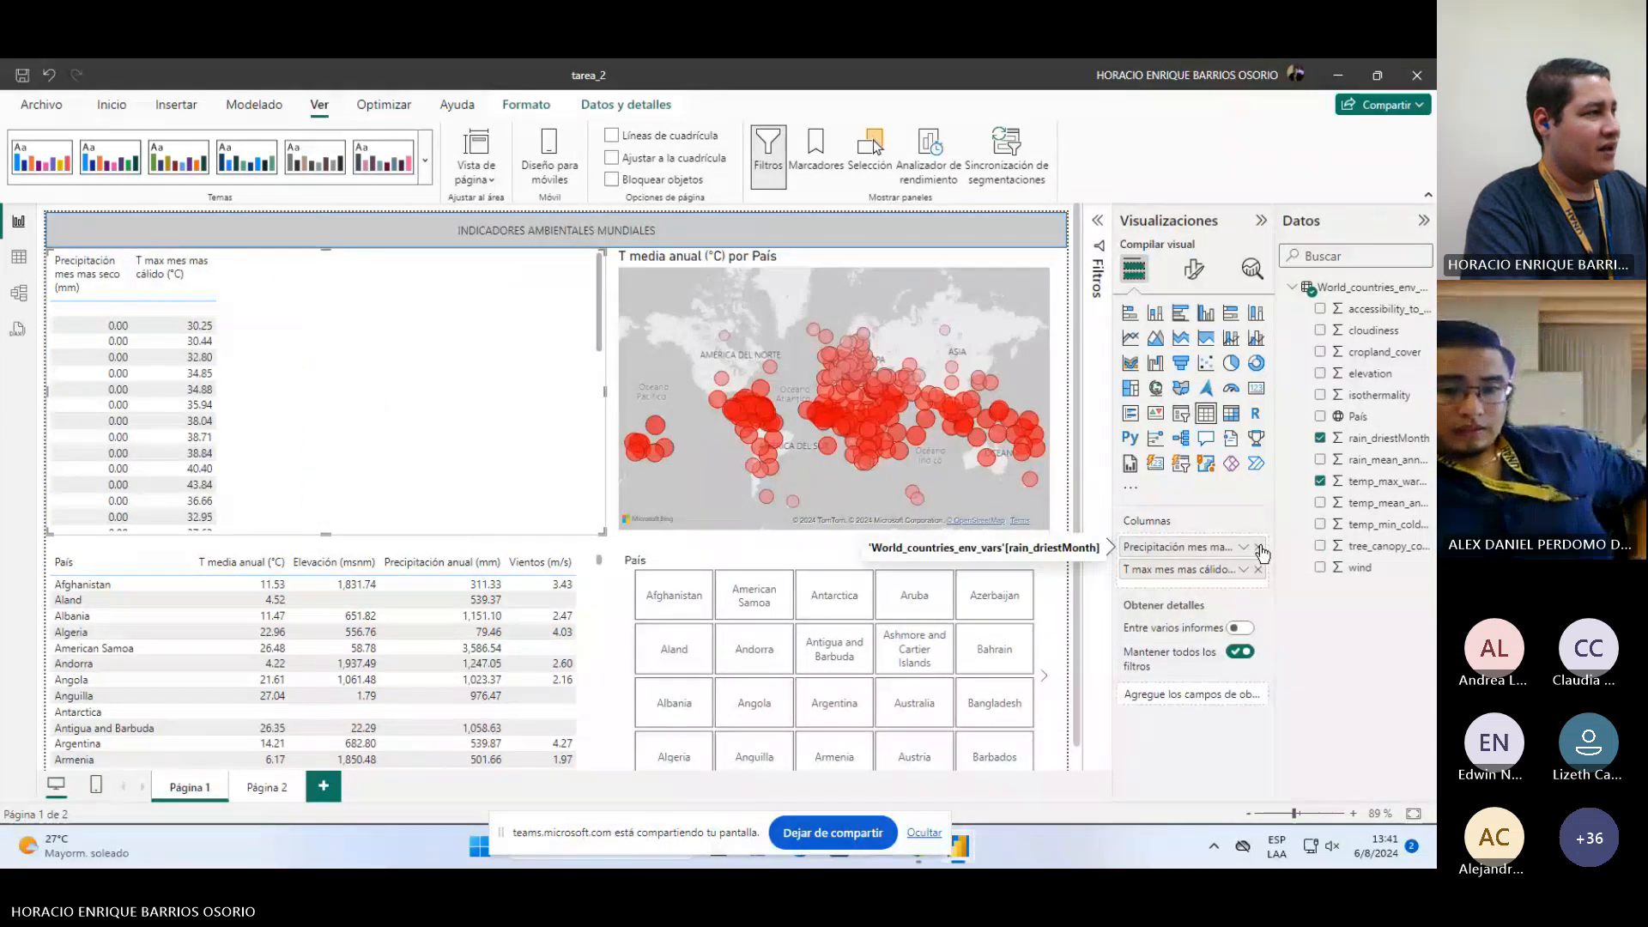
click(1258, 546)
click(1258, 546)
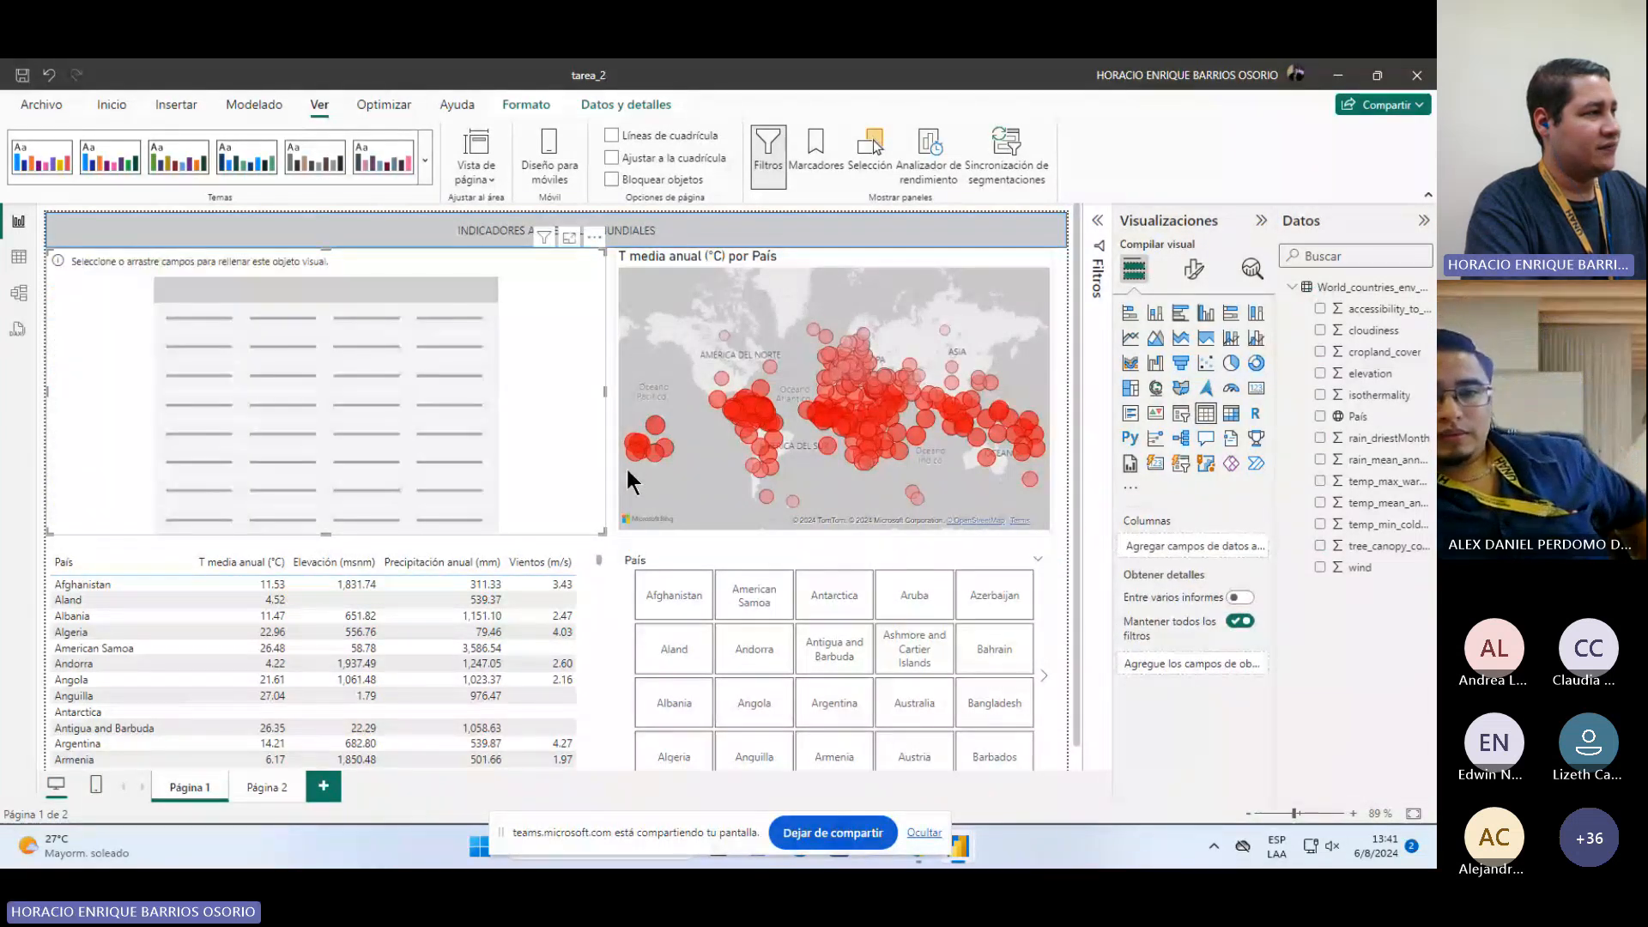
Step: Remove the País field from the temperature map and from the País slicer
click(692, 501)
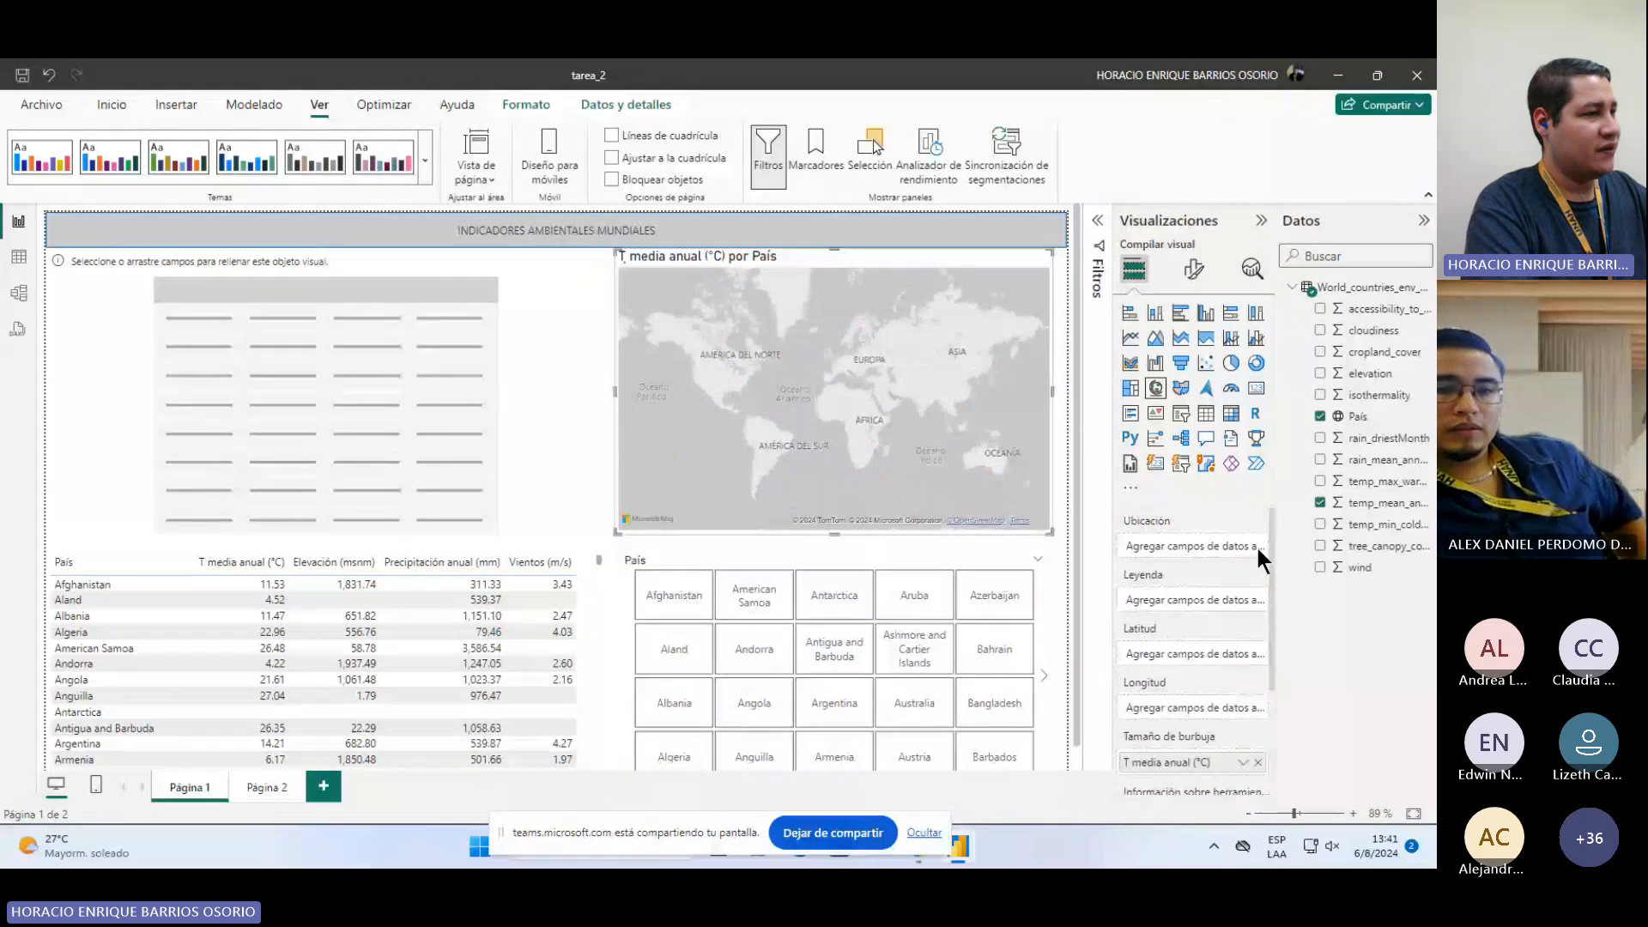
click(1257, 546)
click(1004, 559)
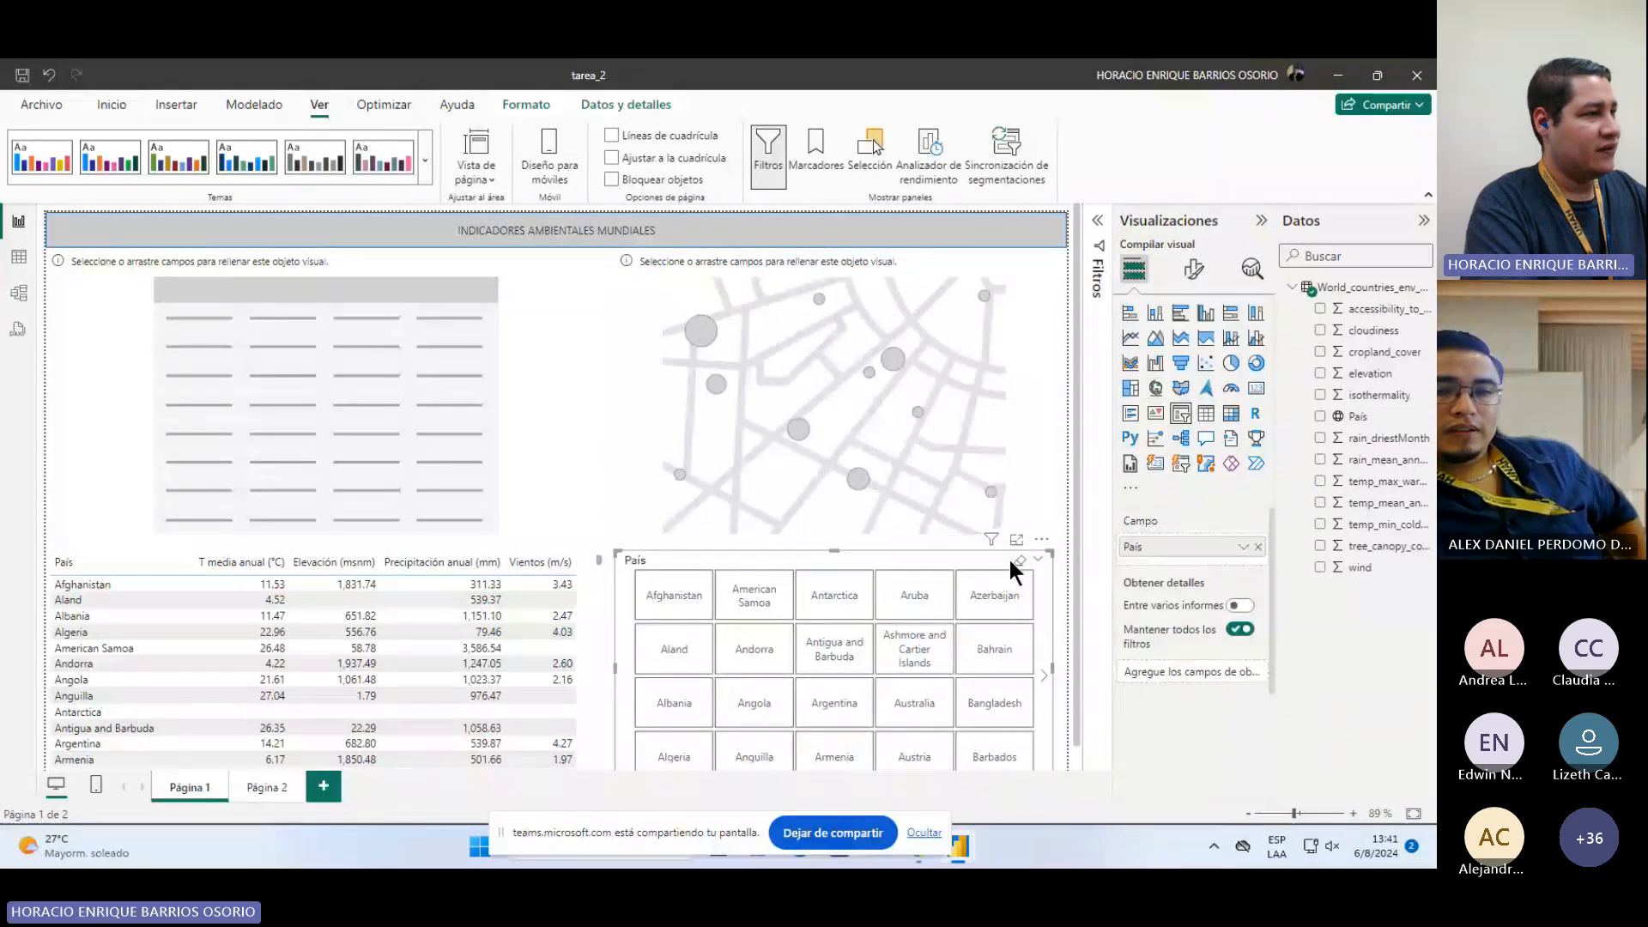
click(1258, 547)
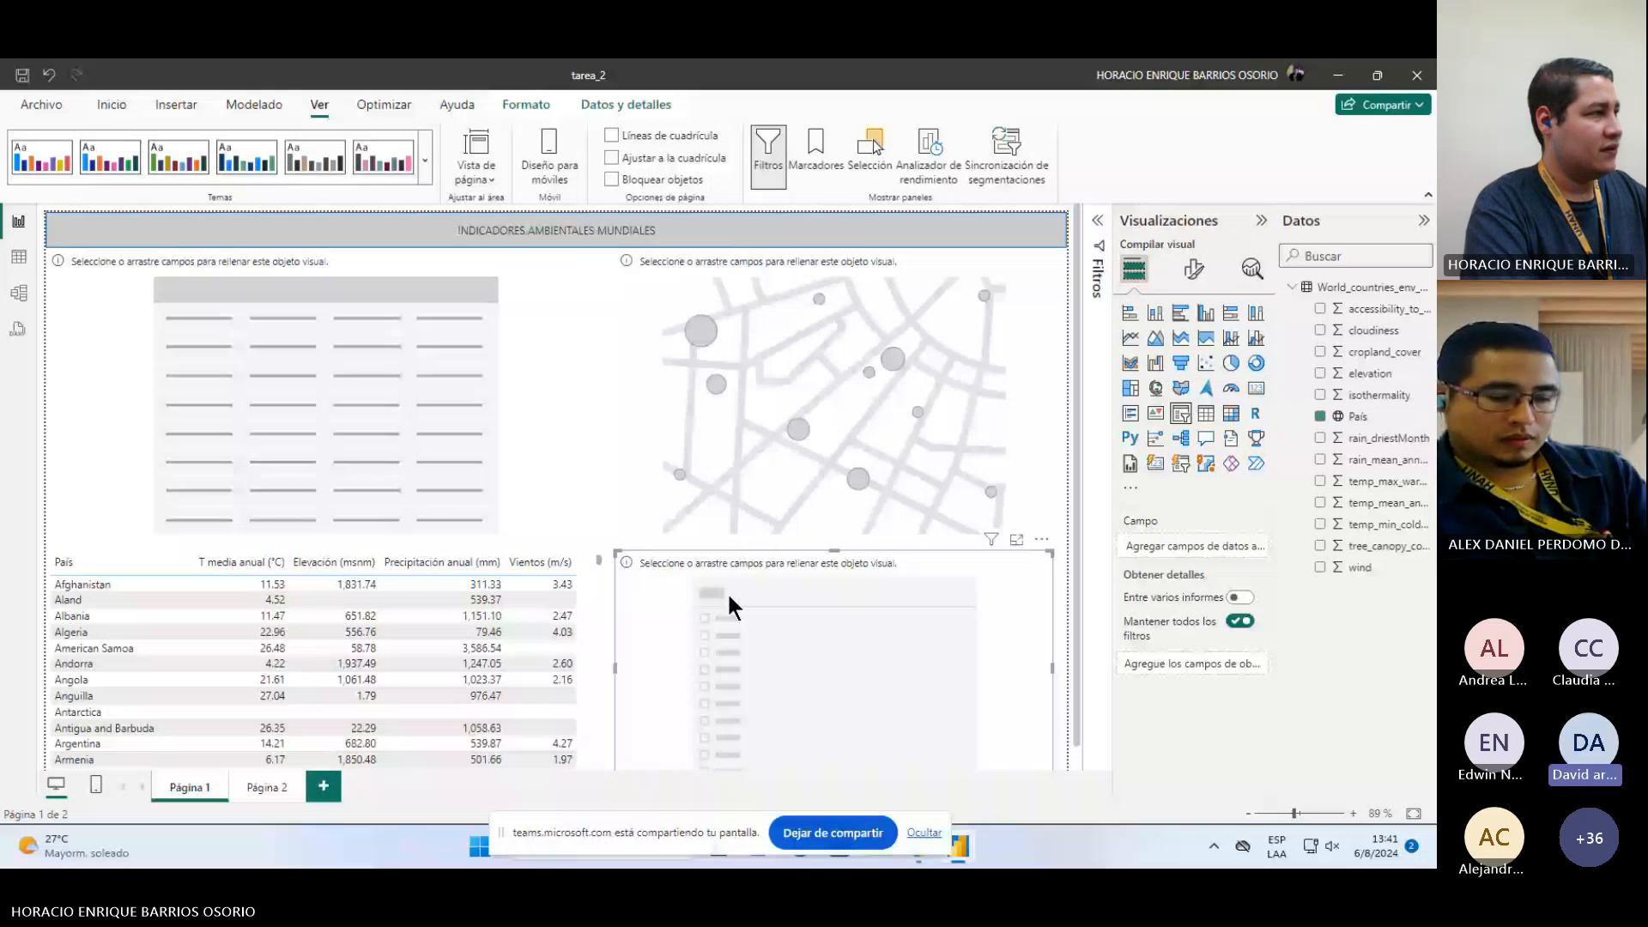
Step: Remove all fields from the lower table visual on Página 1
click(592, 636)
click(1258, 547)
click(1259, 548)
click(1259, 547)
click(1259, 547)
click(1259, 548)
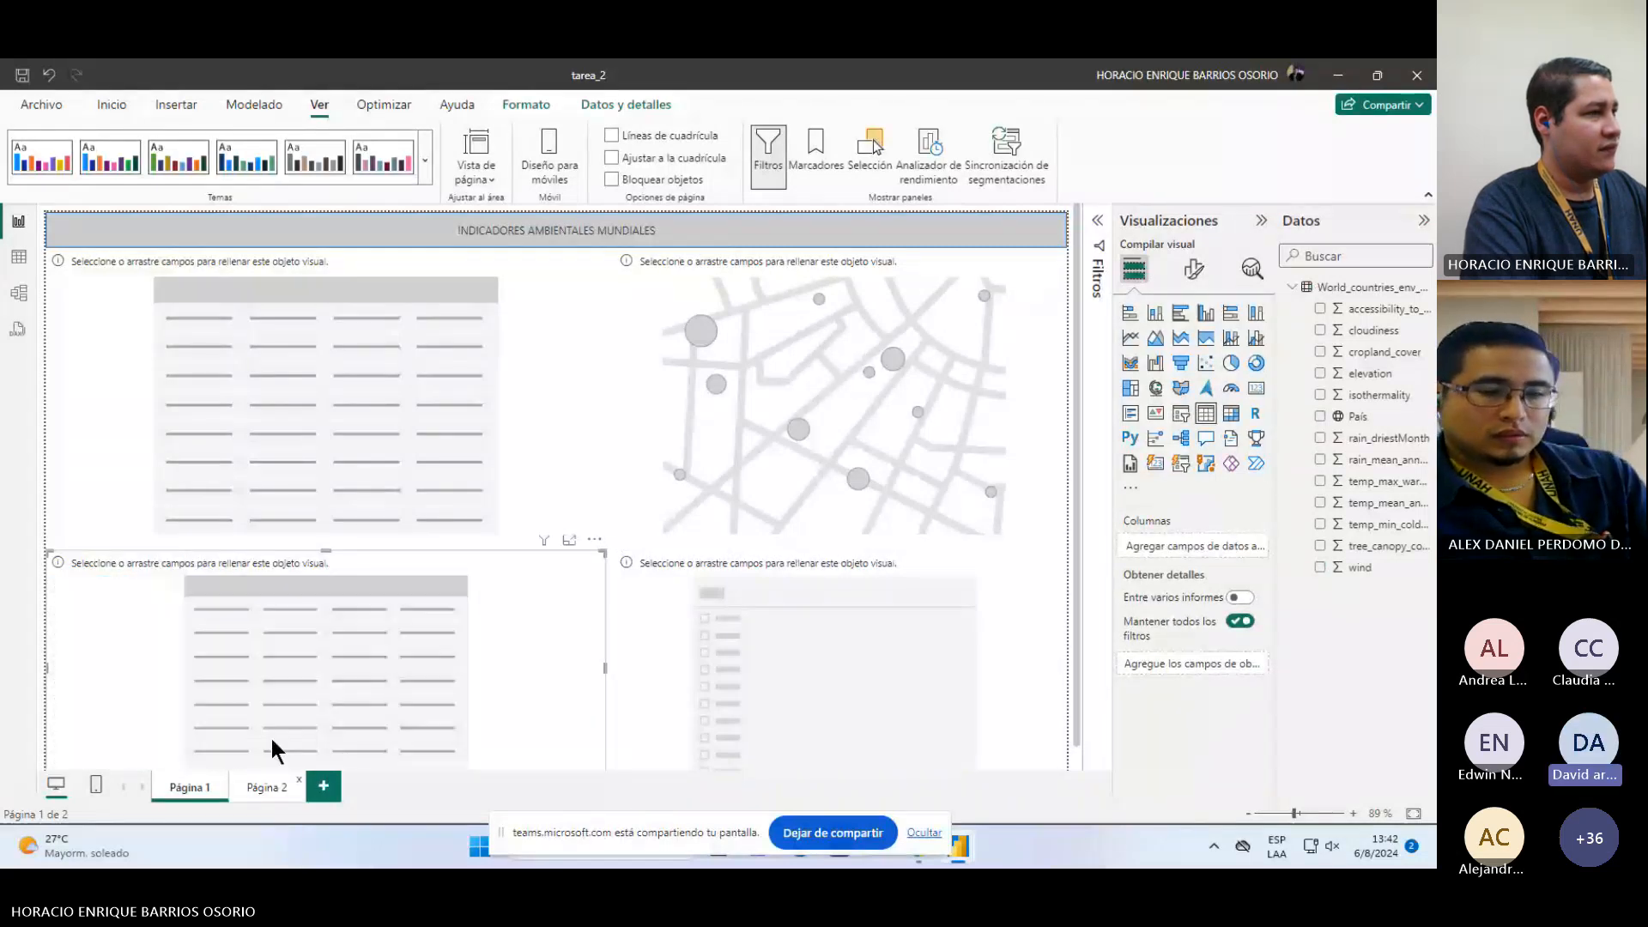
Step: On Página 2, clear the data fields from the maps, line chart, slicer and scatter chart
click(267, 788)
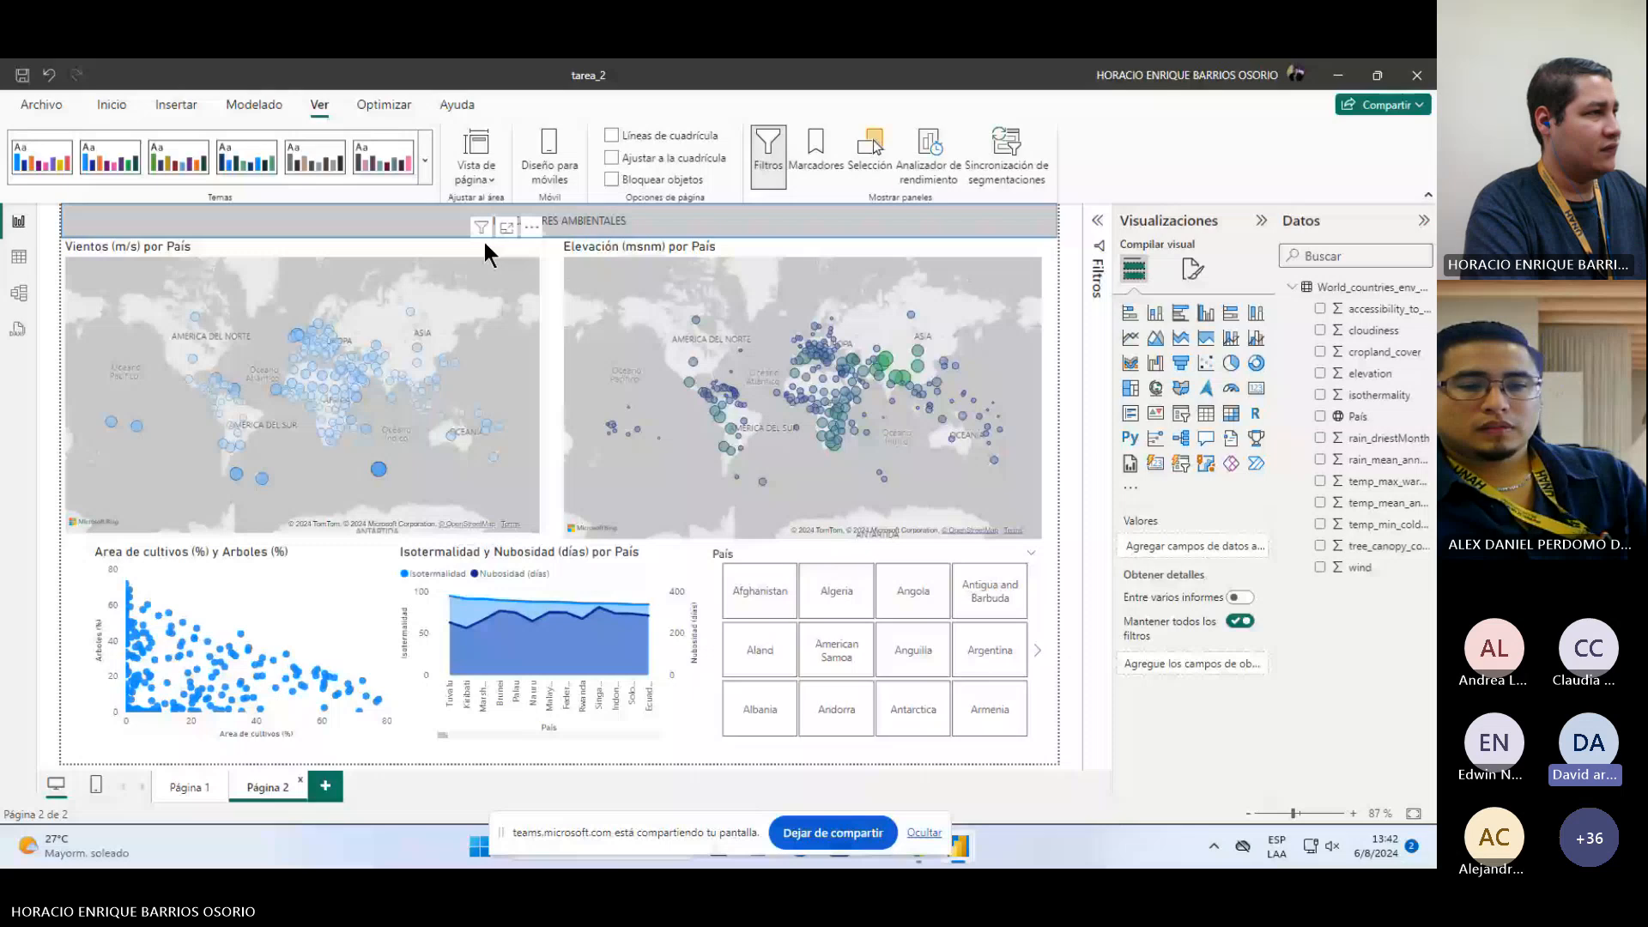
click(485, 244)
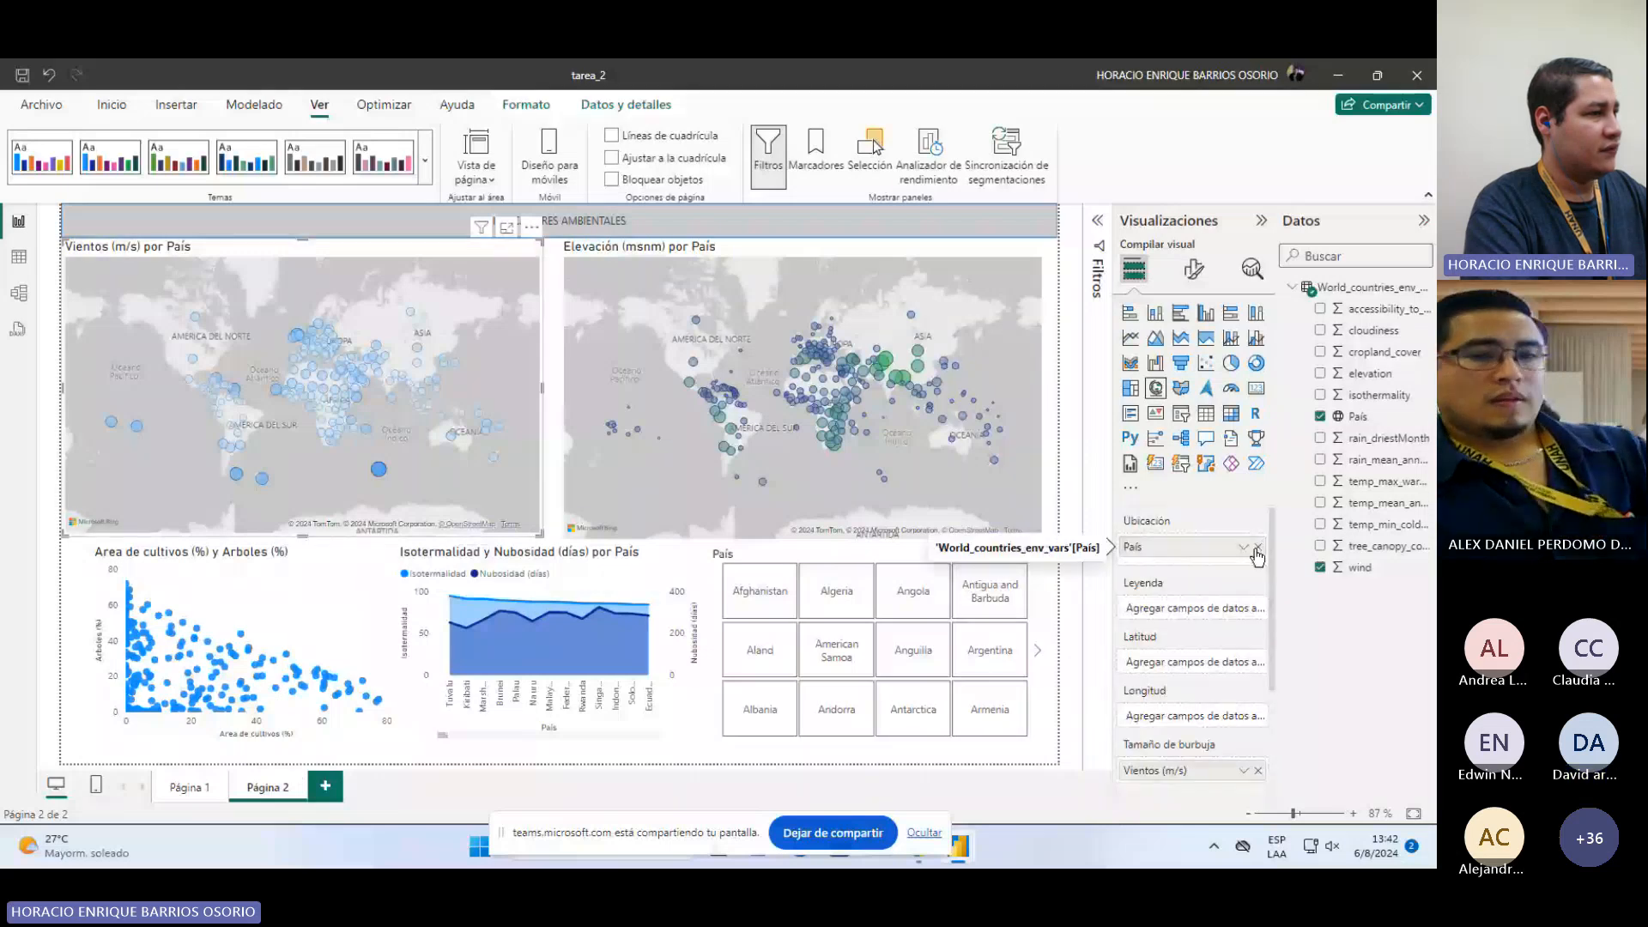
click(1259, 547)
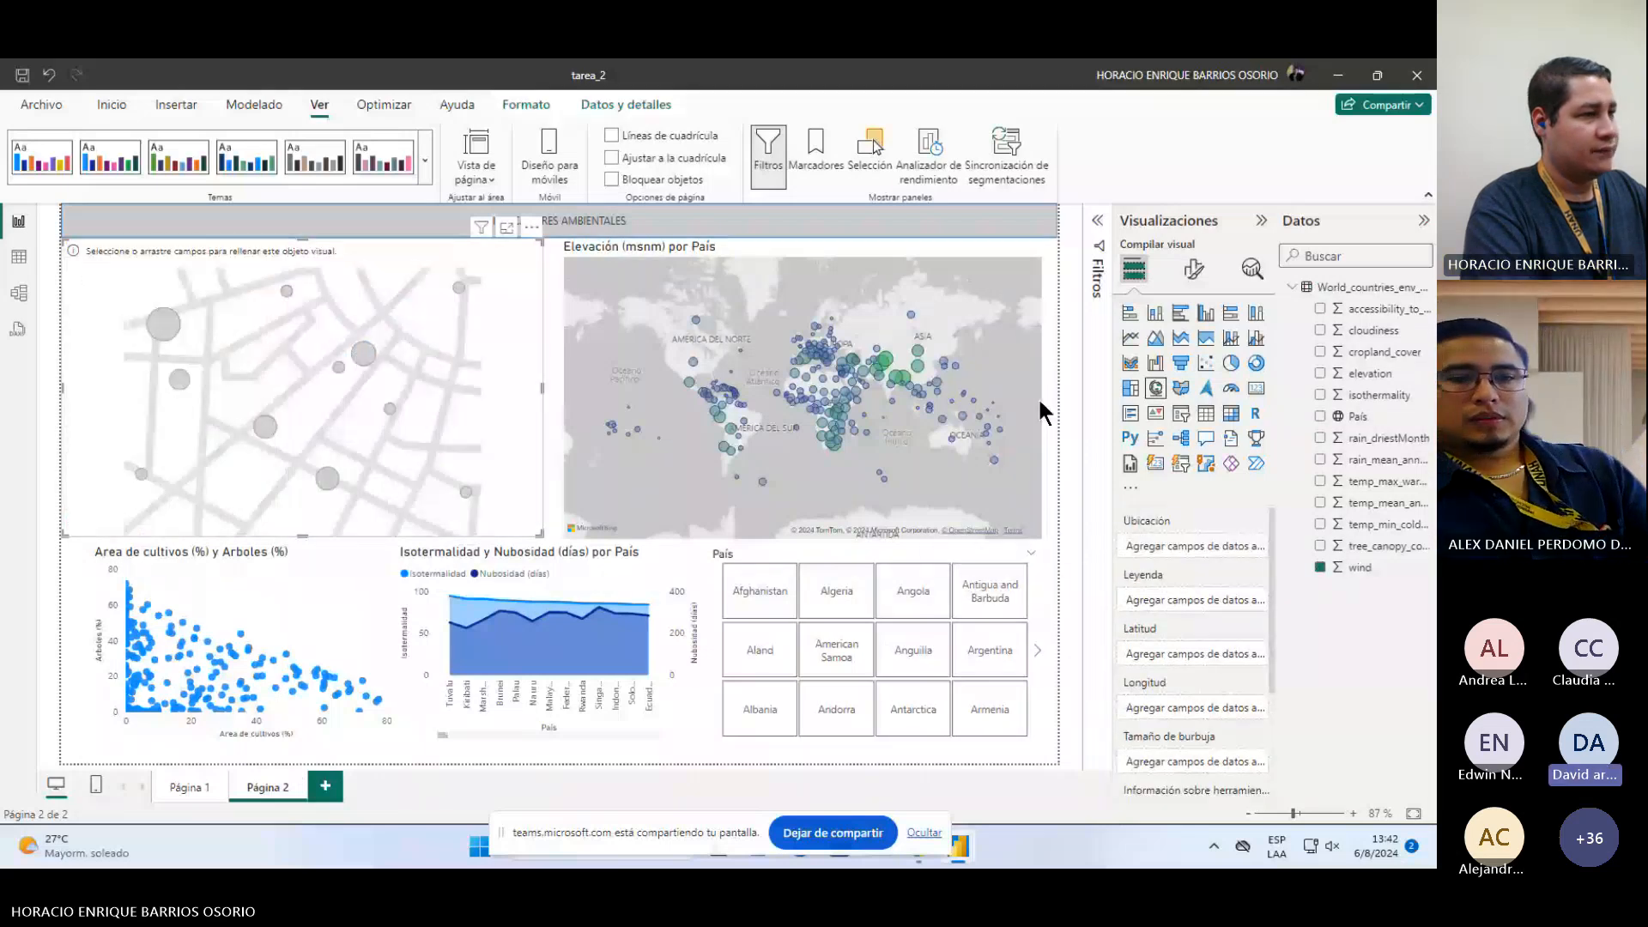
click(1040, 403)
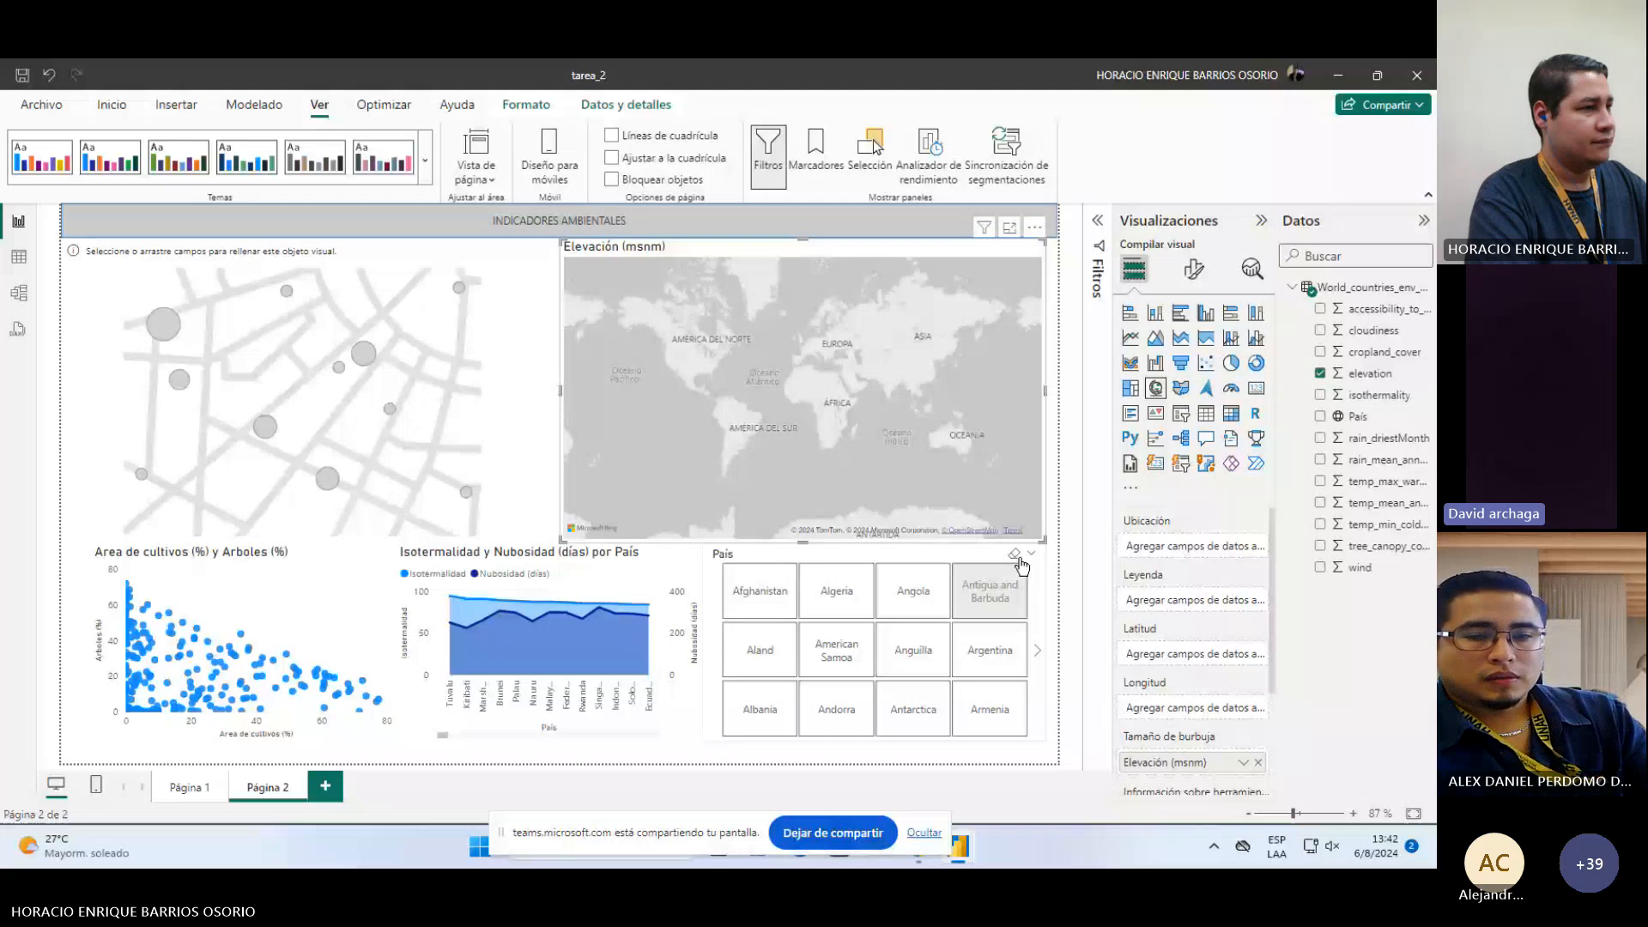
click(1020, 565)
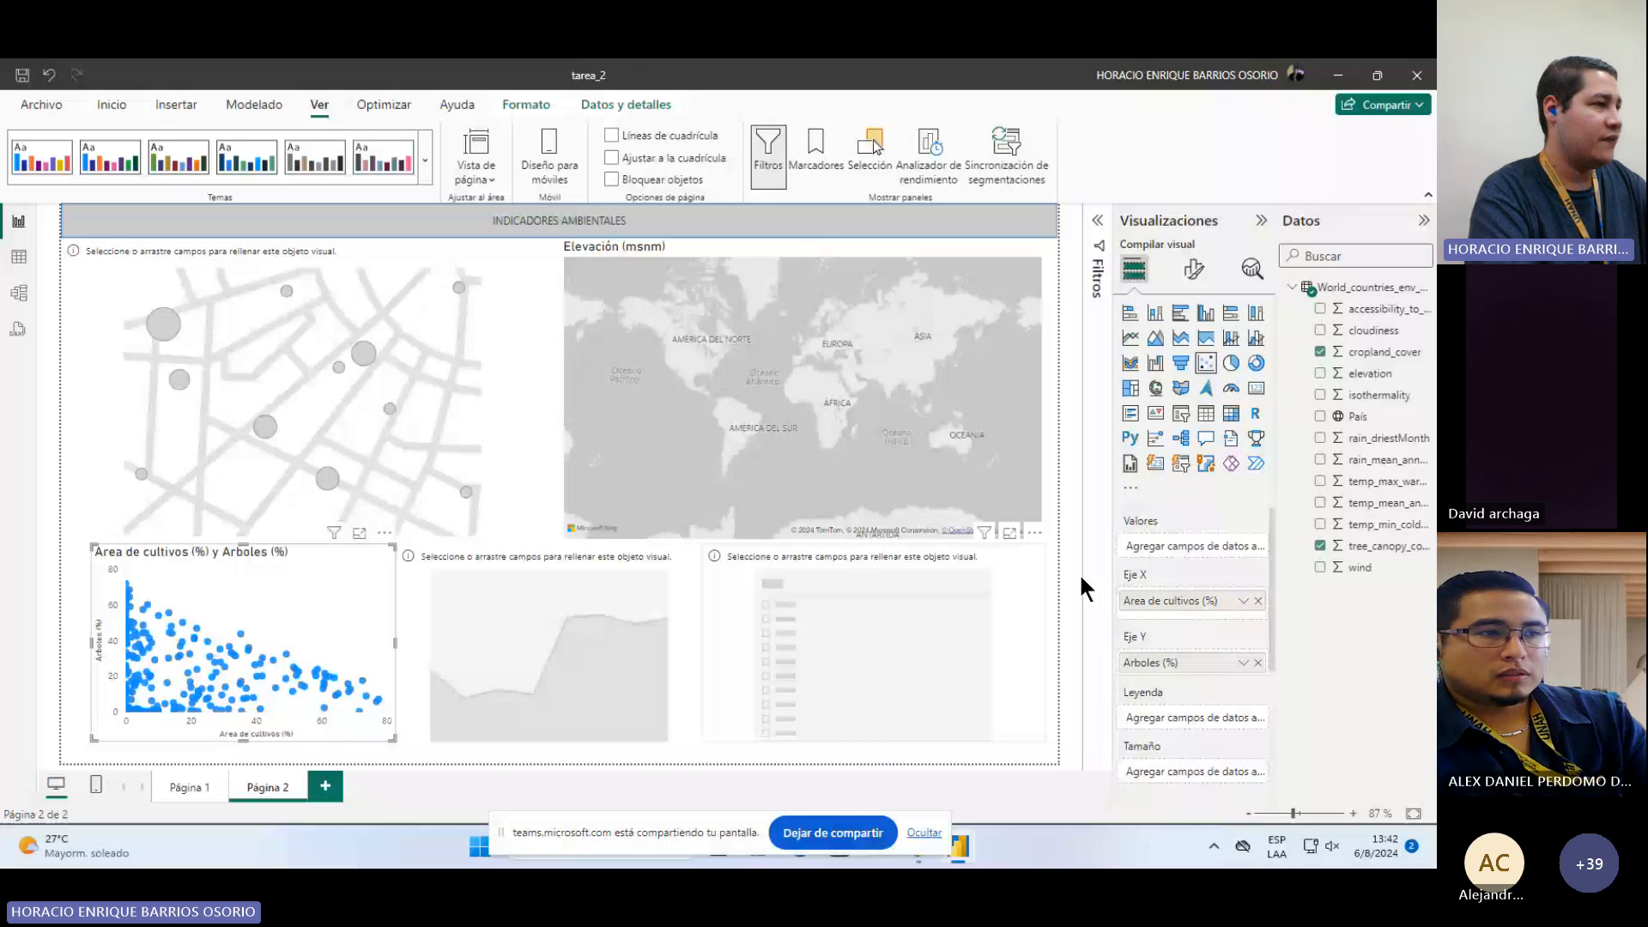
click(1259, 654)
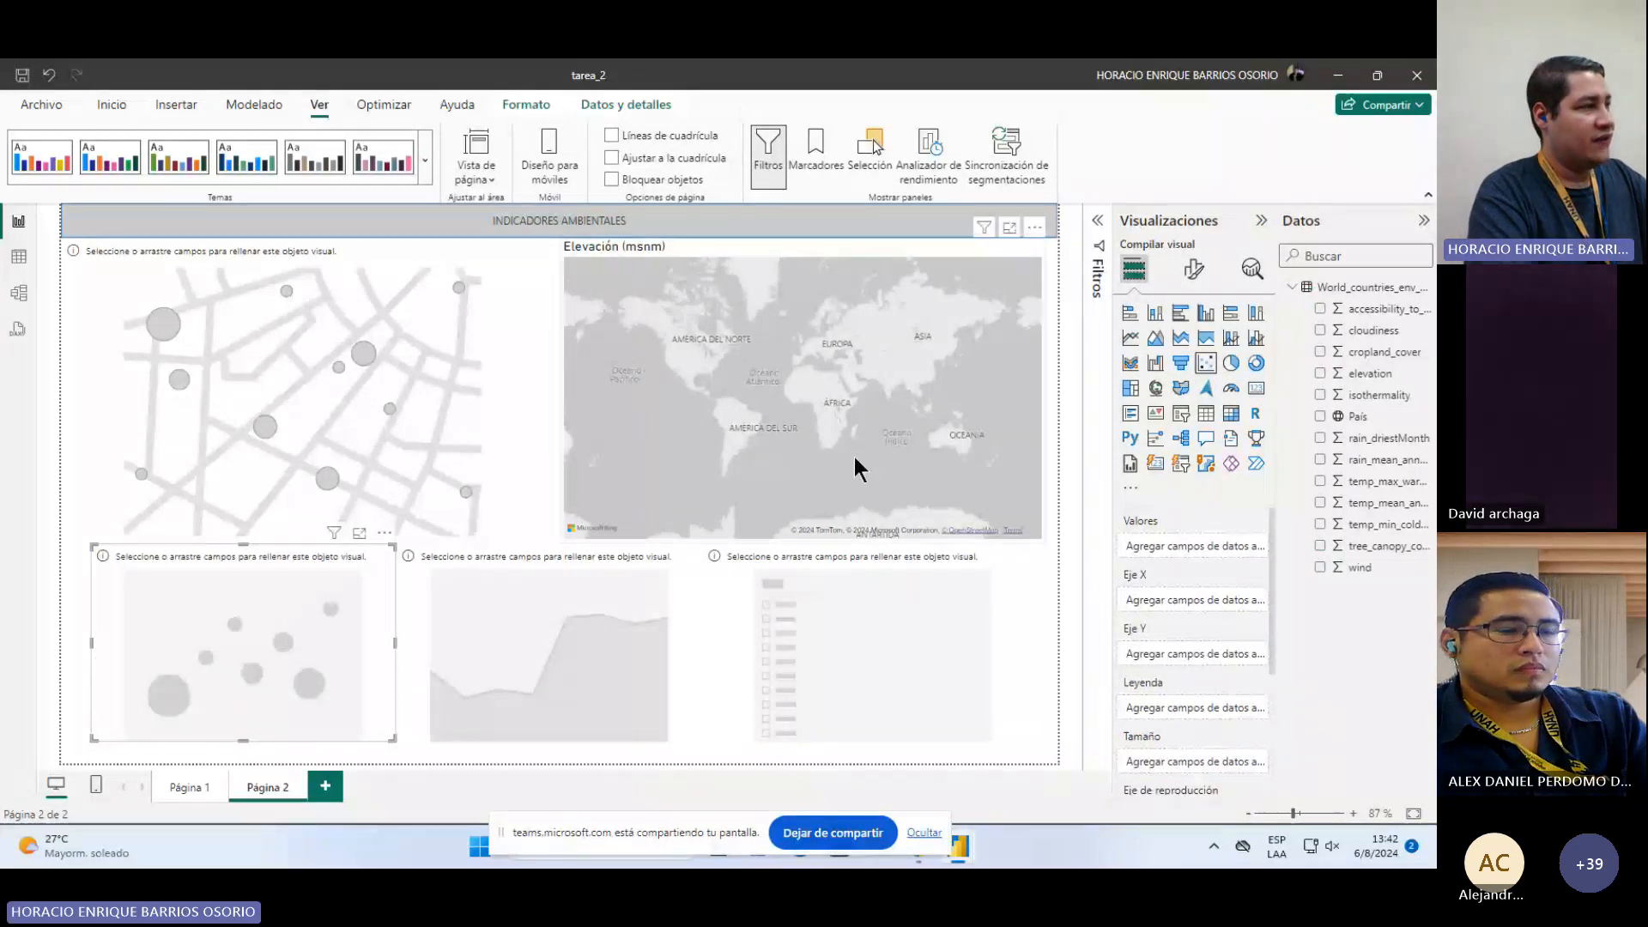
Step: Delete the World_countries_env_vars table from the report's data
click(190, 788)
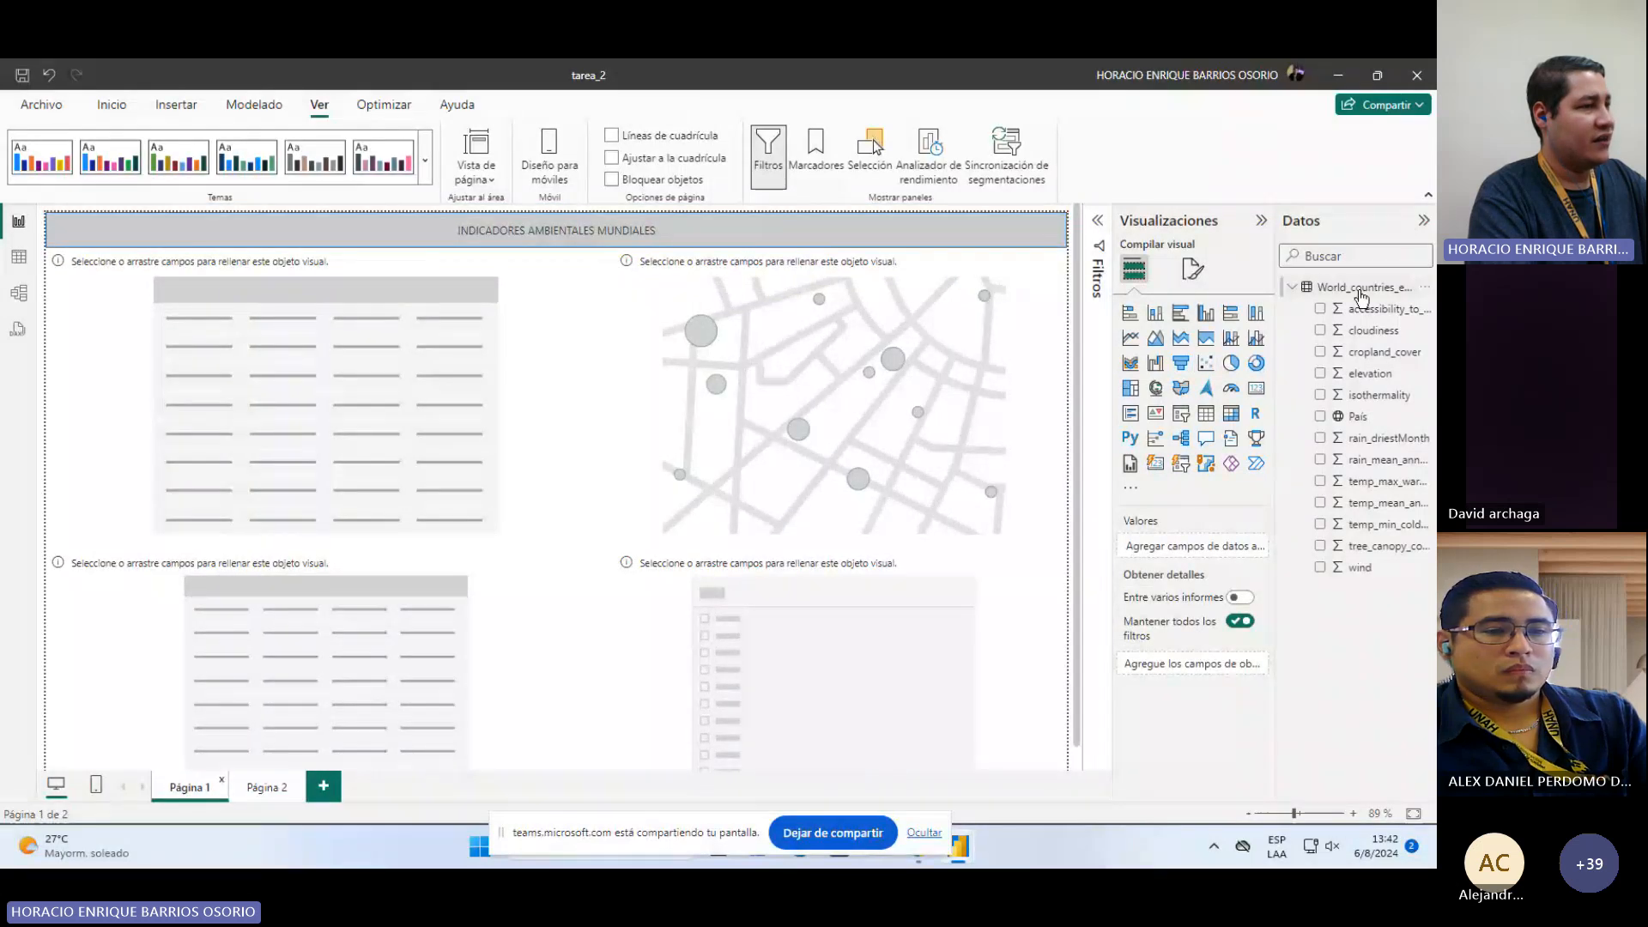
right_click(1361, 296)
click(1281, 497)
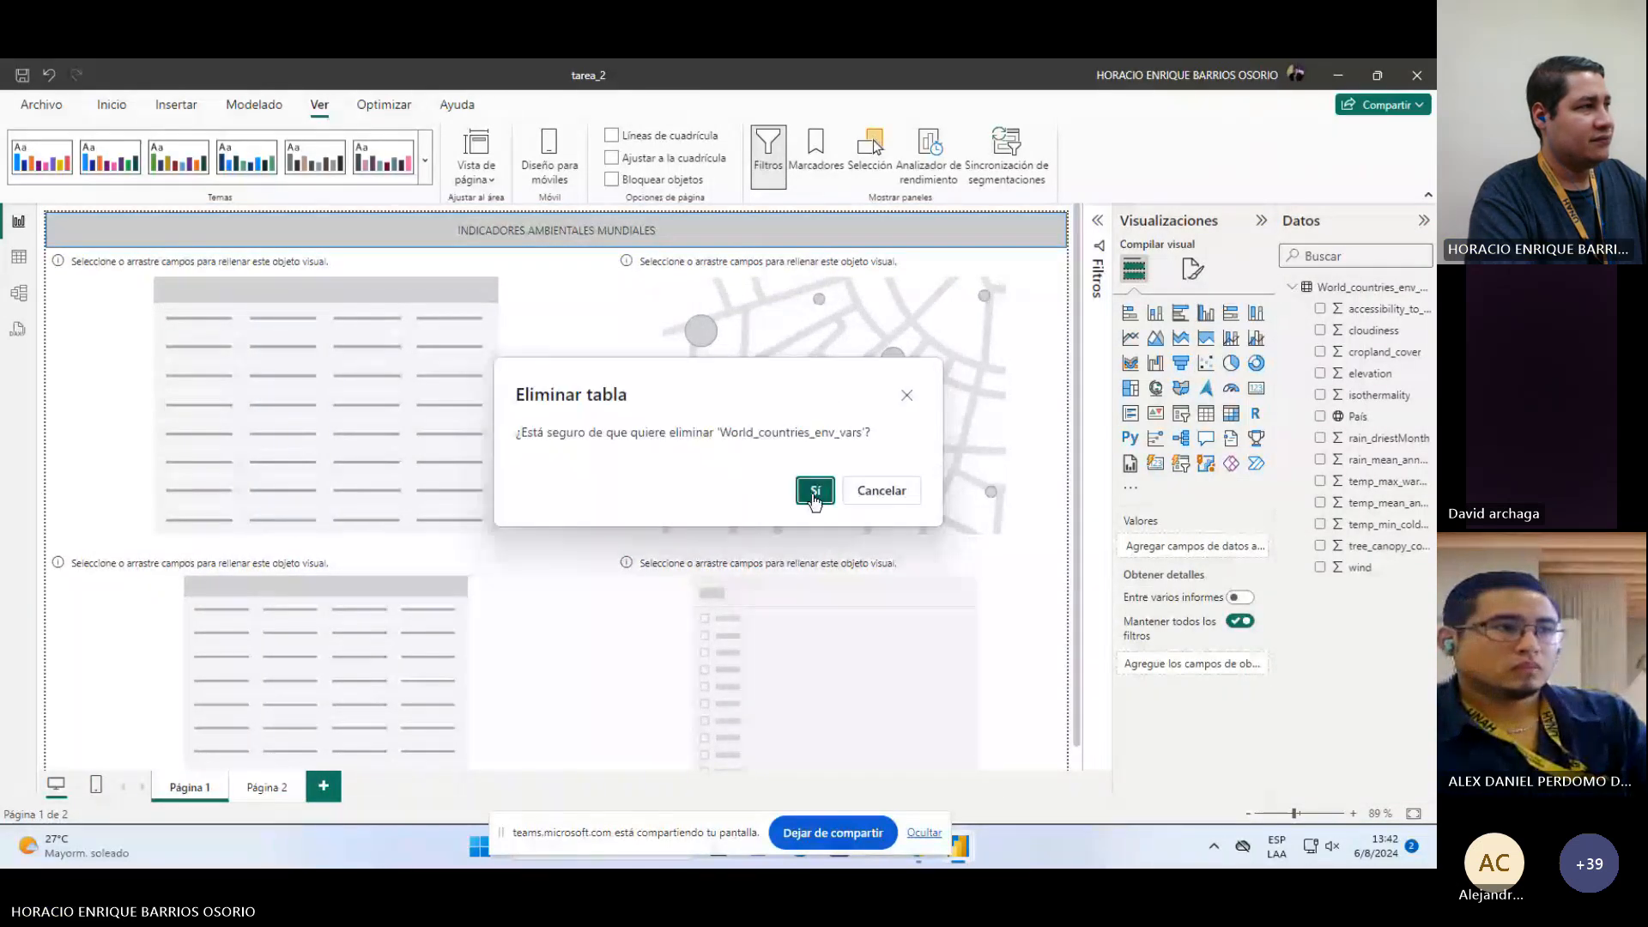
click(815, 492)
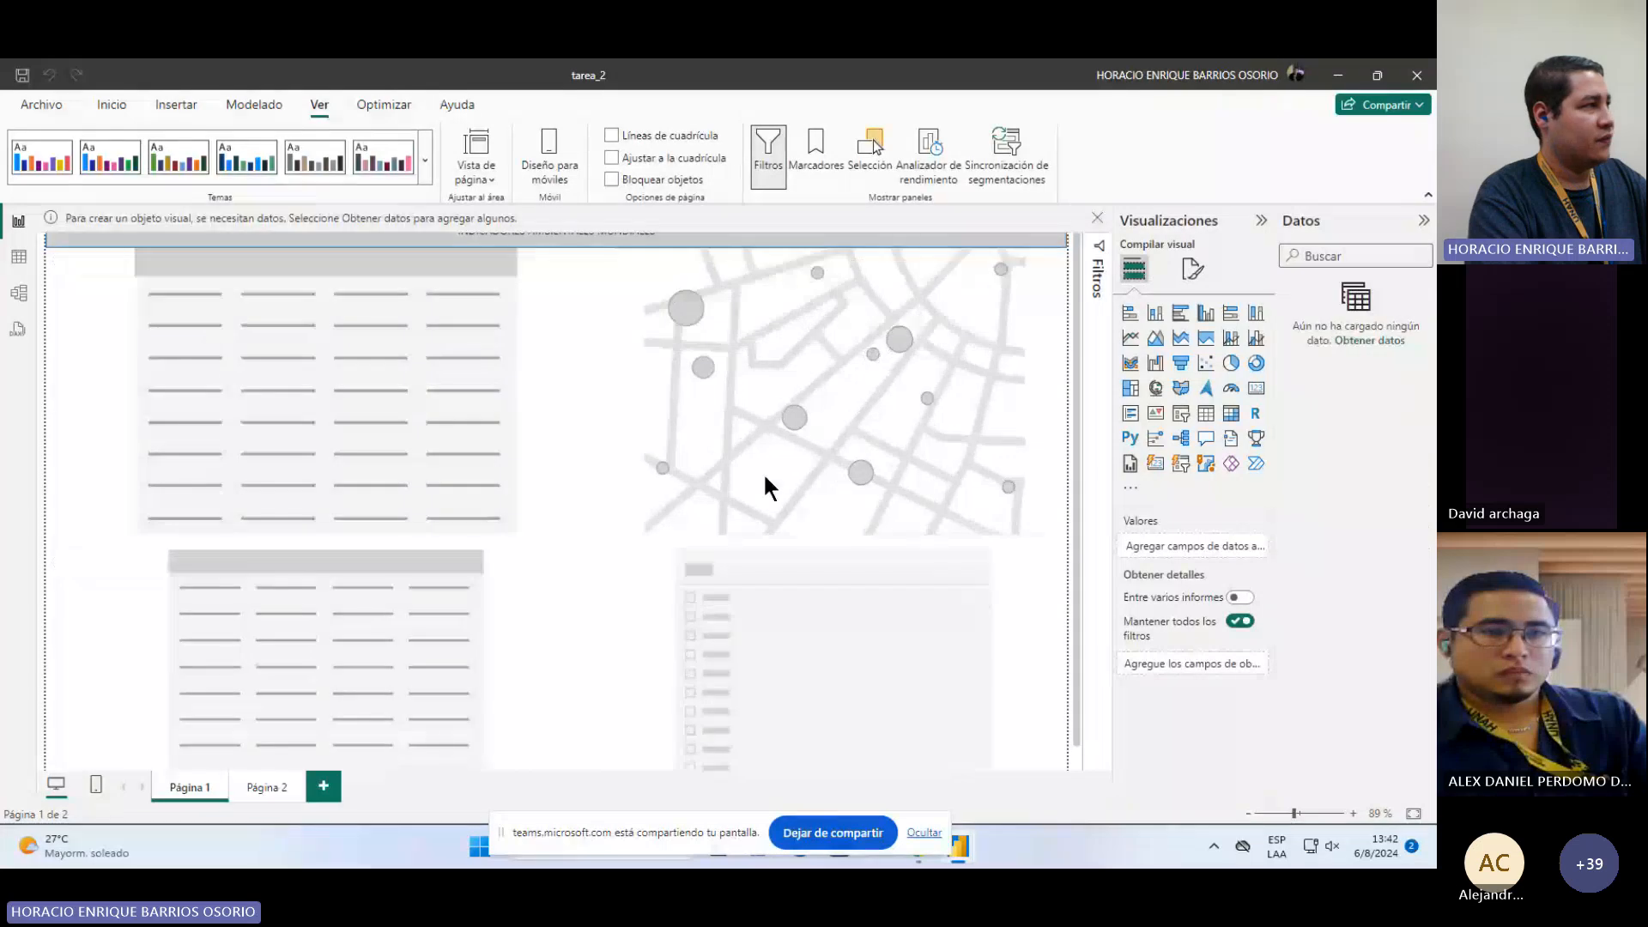
Step: Save the report as a Power BI template named tarea_2_TEMPLATE with the .pbit file type
click(43, 103)
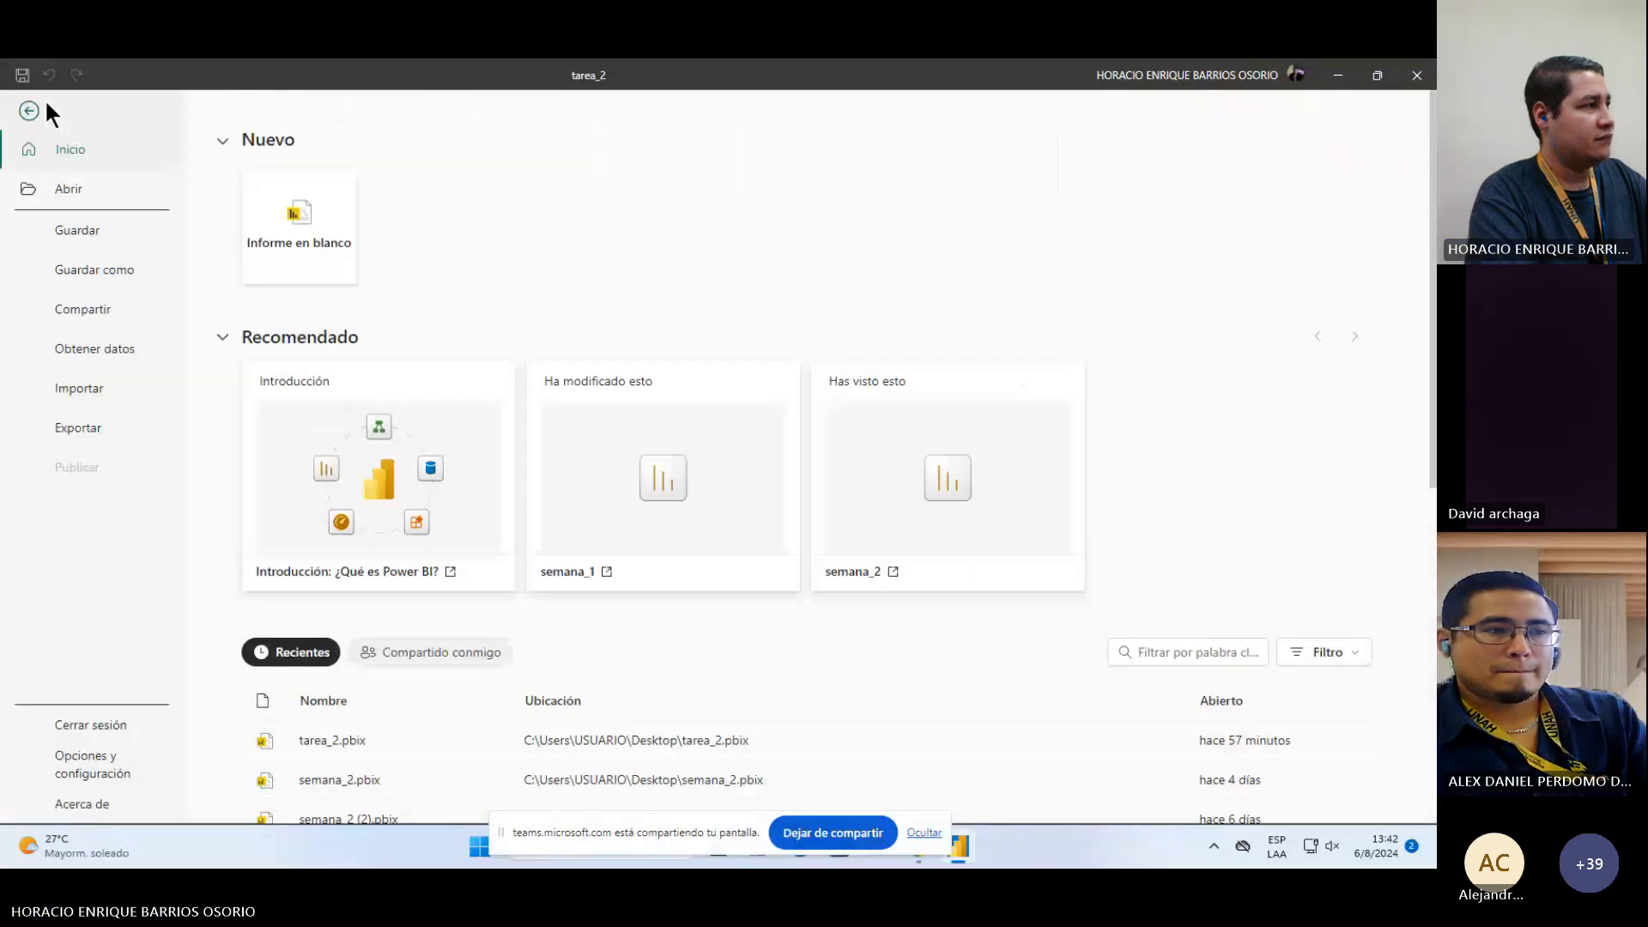
click(101, 270)
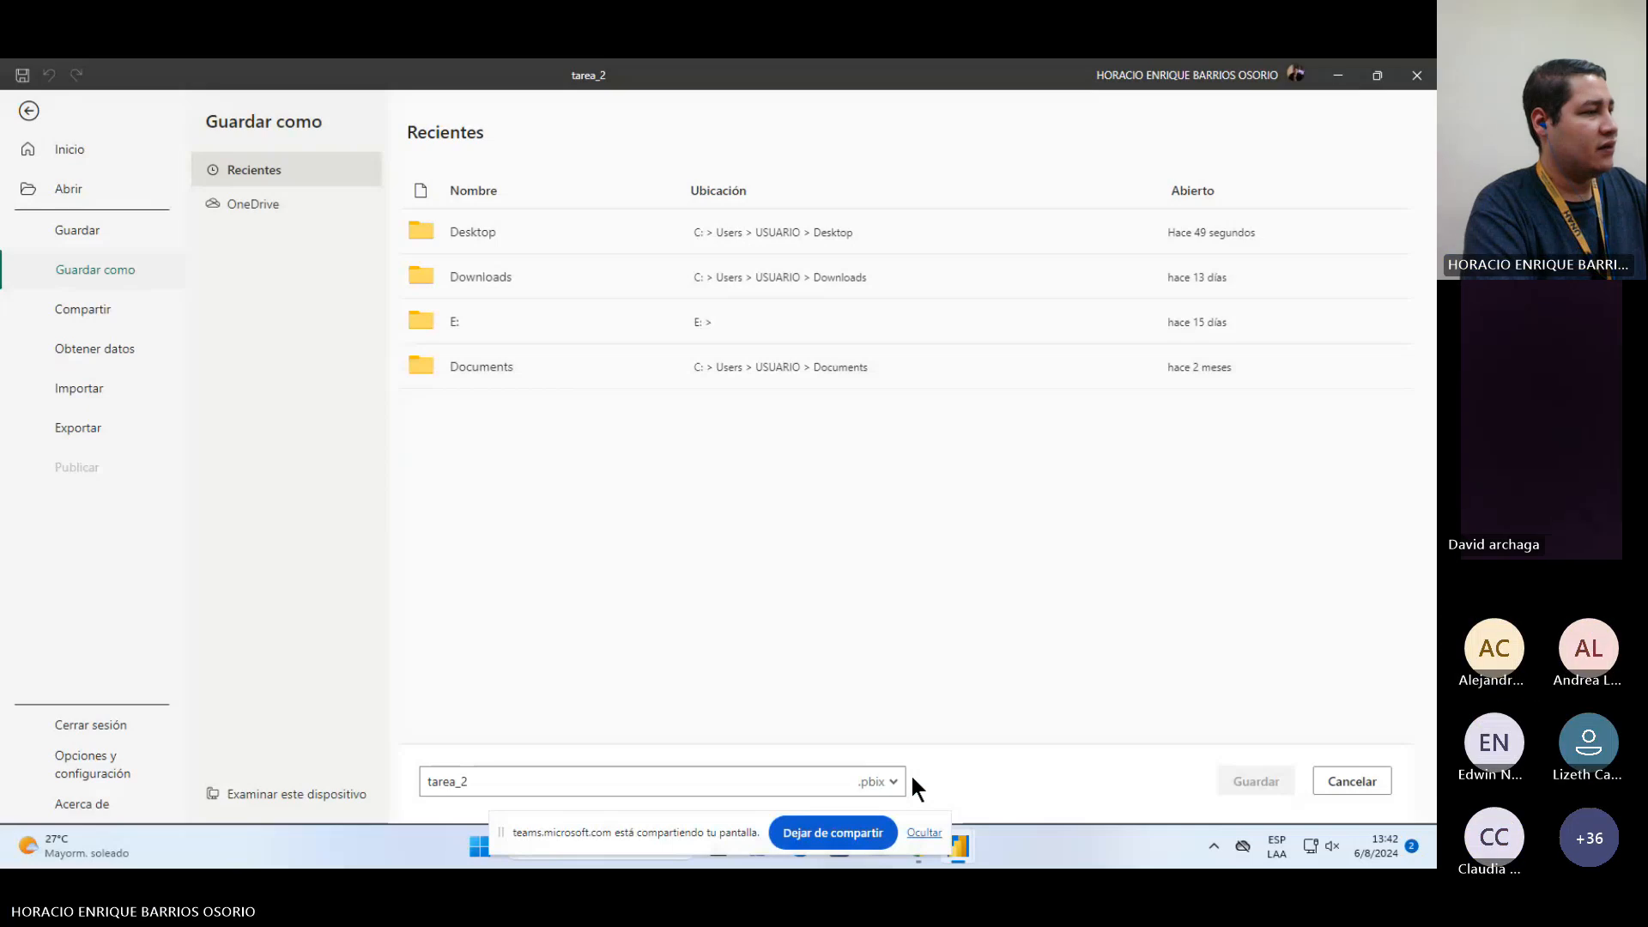
click(777, 777)
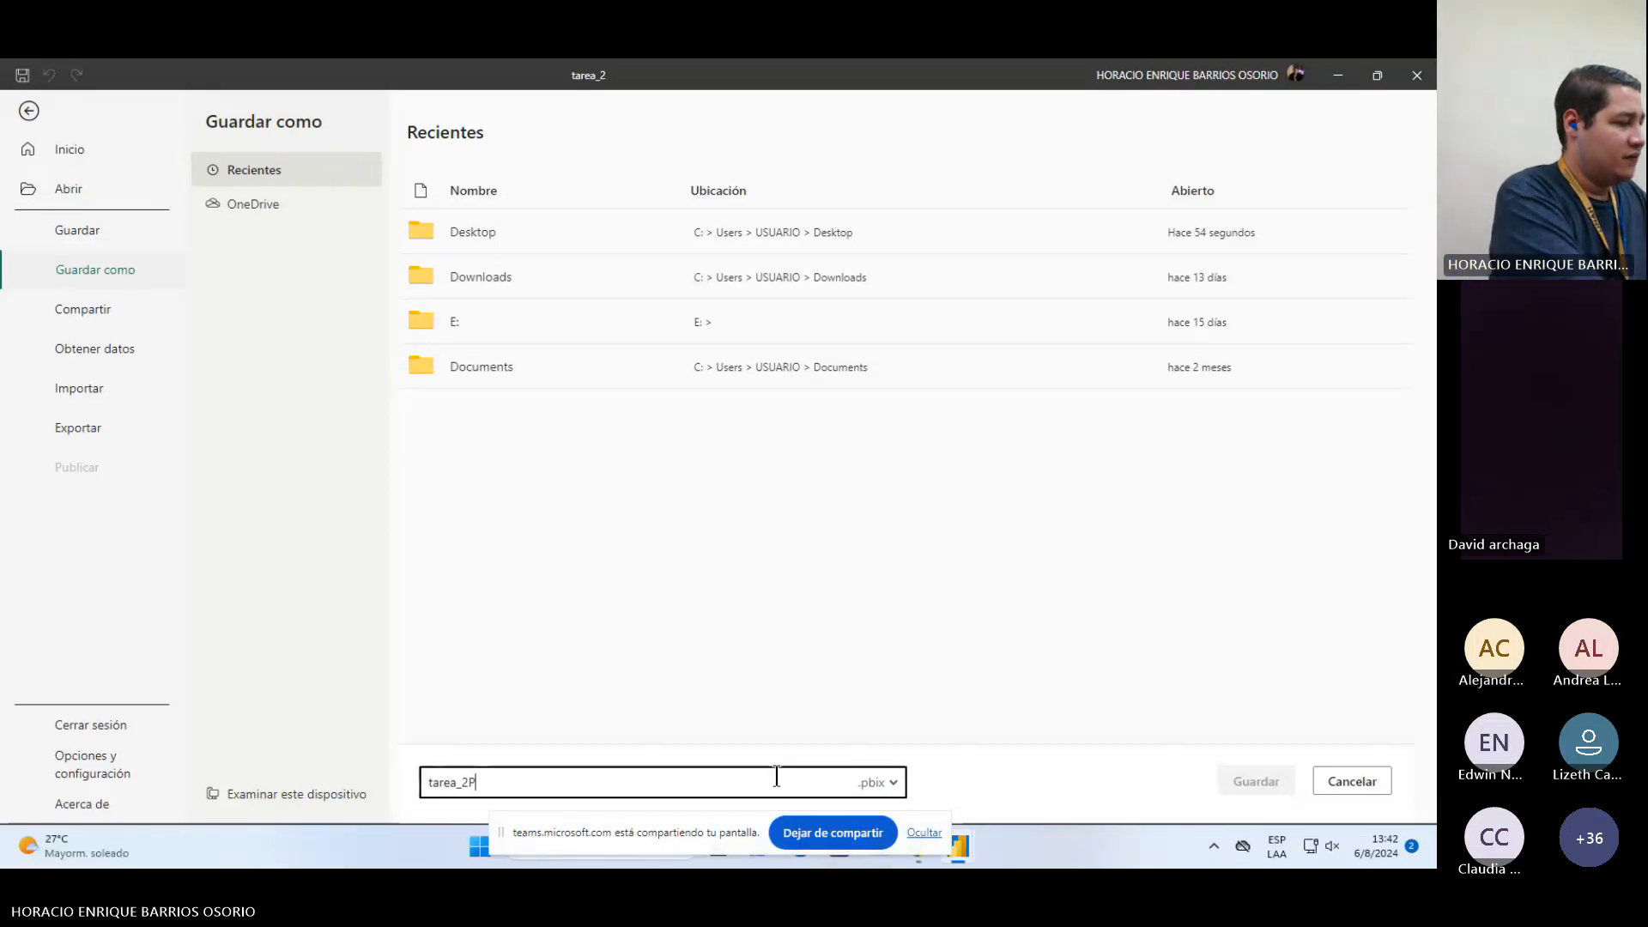
text(P)
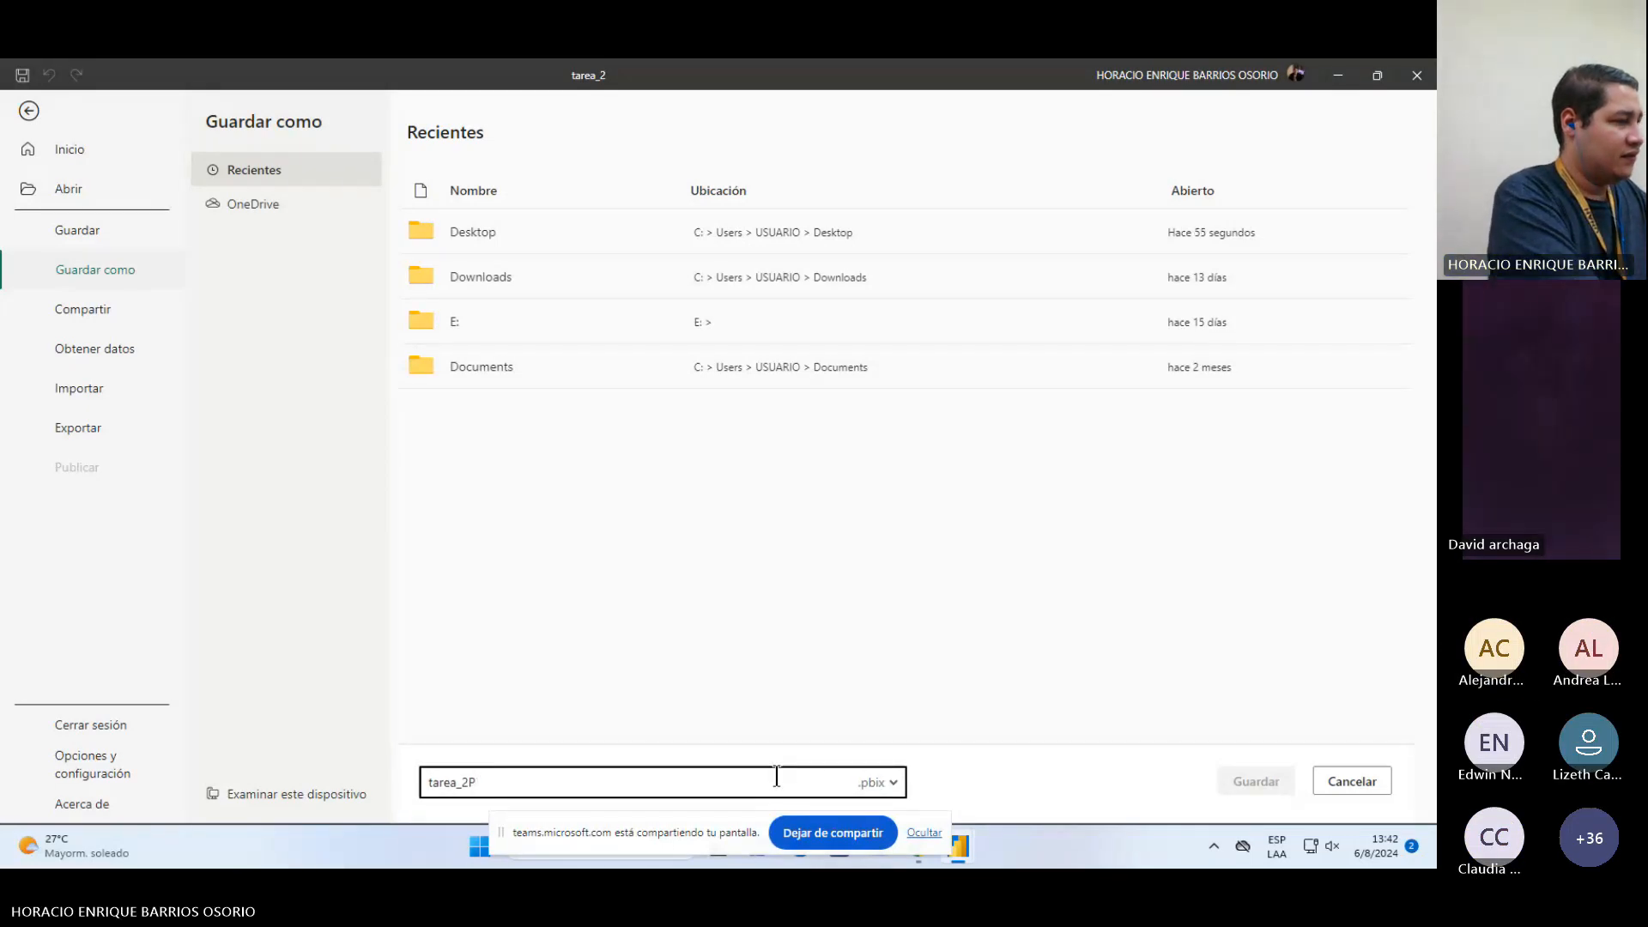
key(BackSpace)
text(_PL)
key(BackSpace)
key(BackSpace)
text(TEMPLATE)
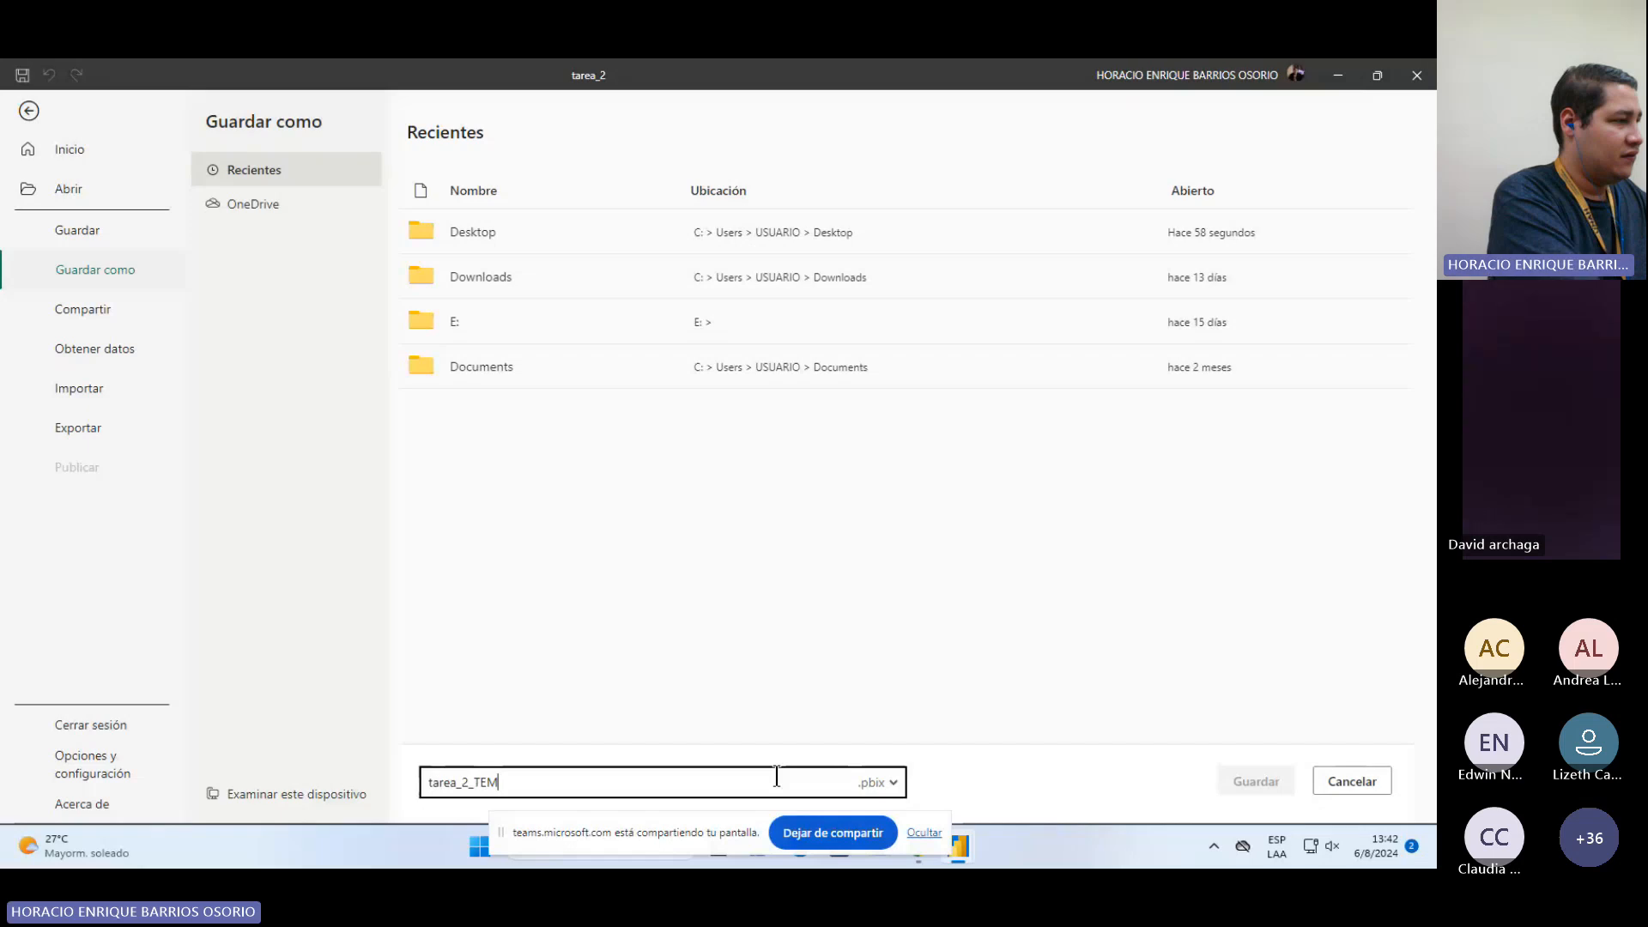
click(876, 782)
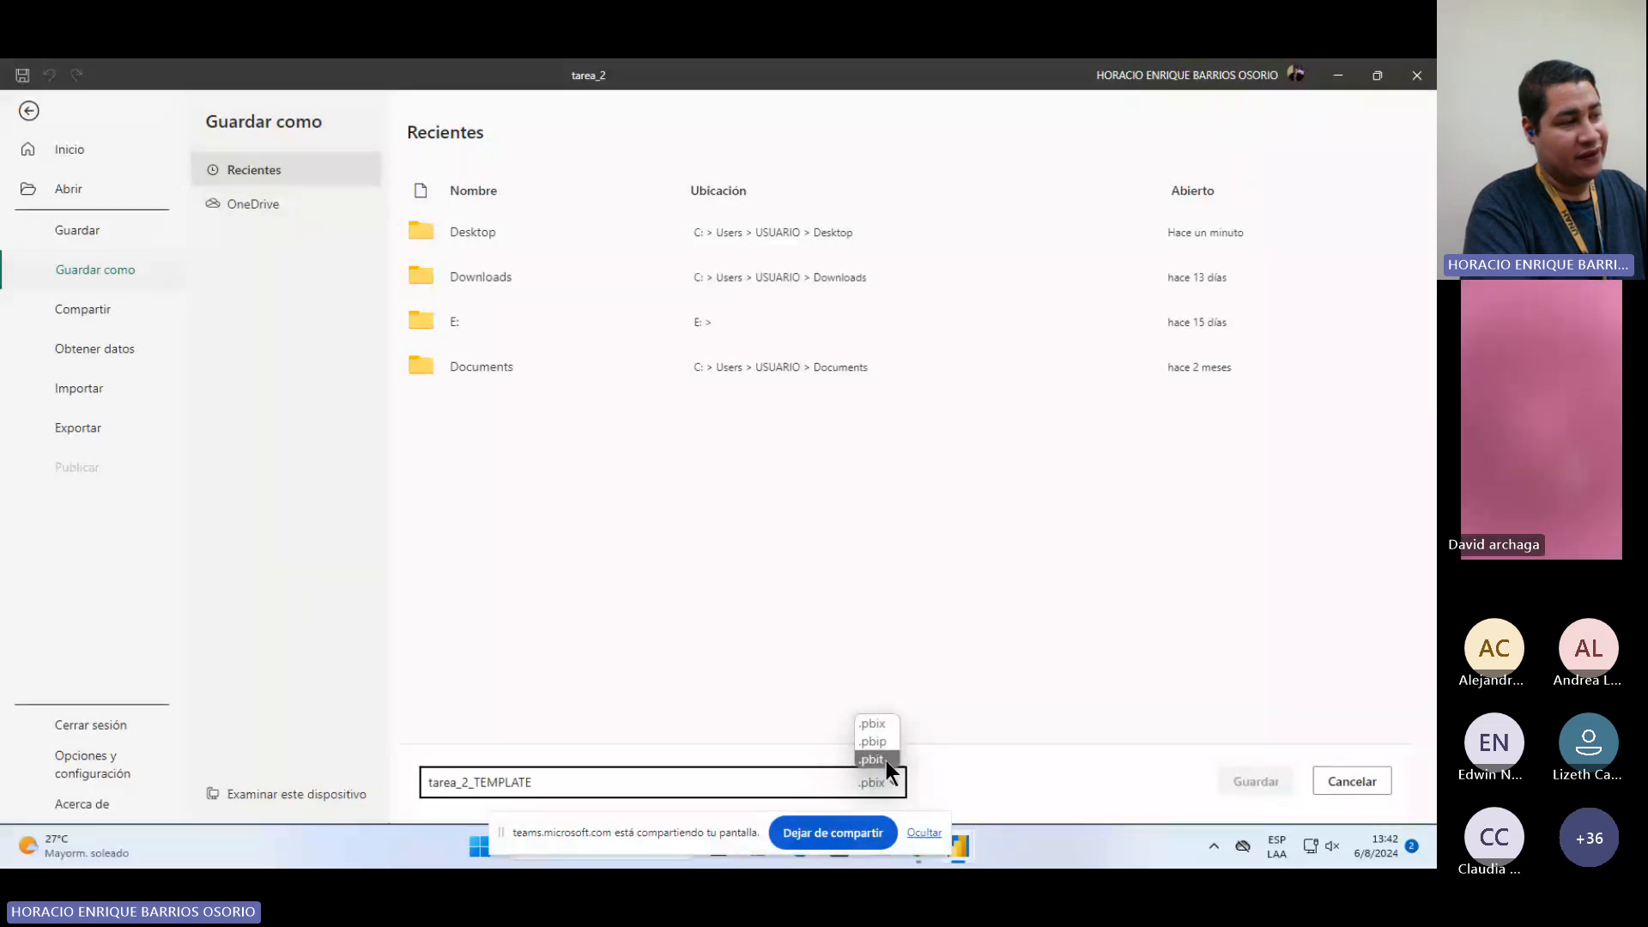
click(885, 761)
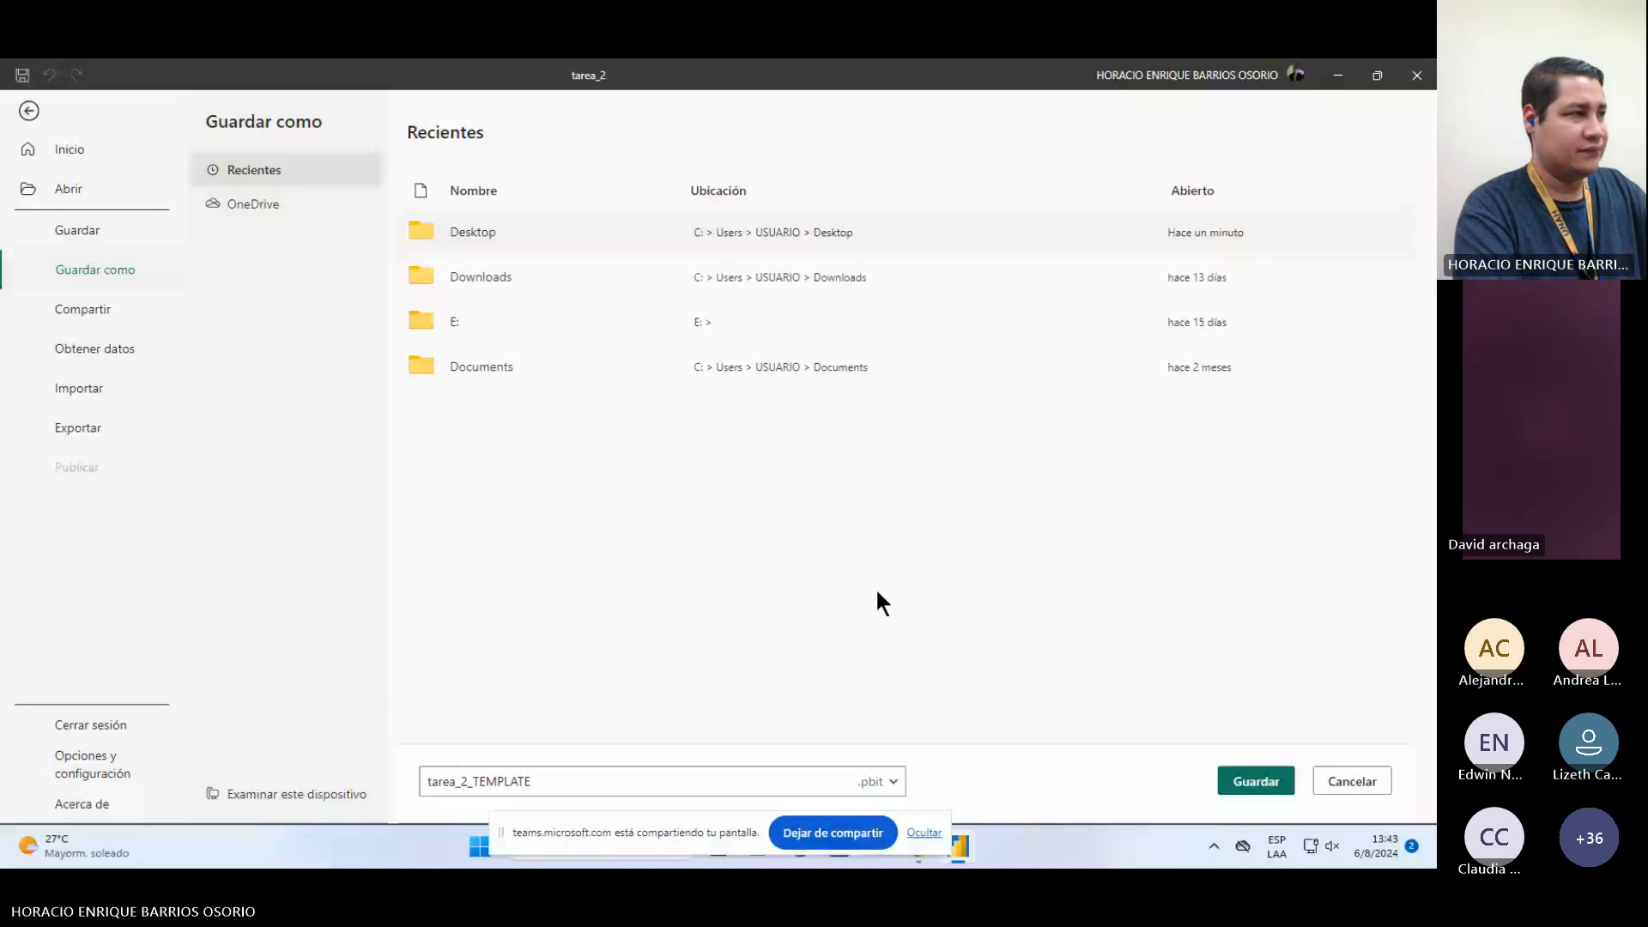
click(1249, 778)
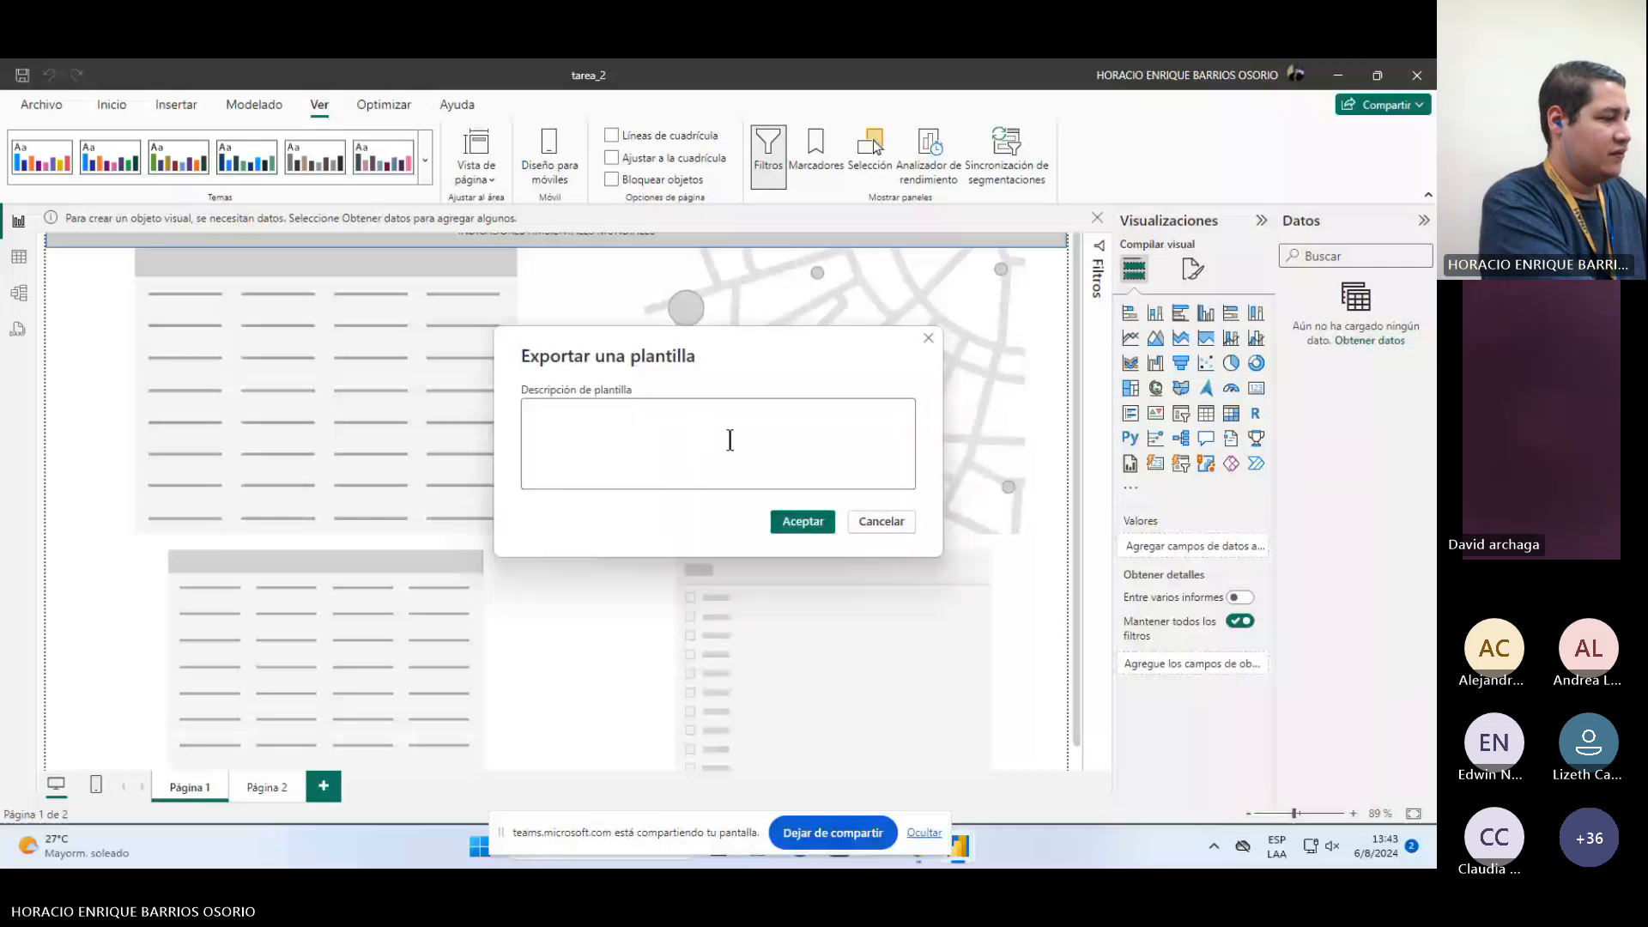
Step: Enter the template description "Template de tarea 2" and accept the export
click(730, 440)
text(tME)
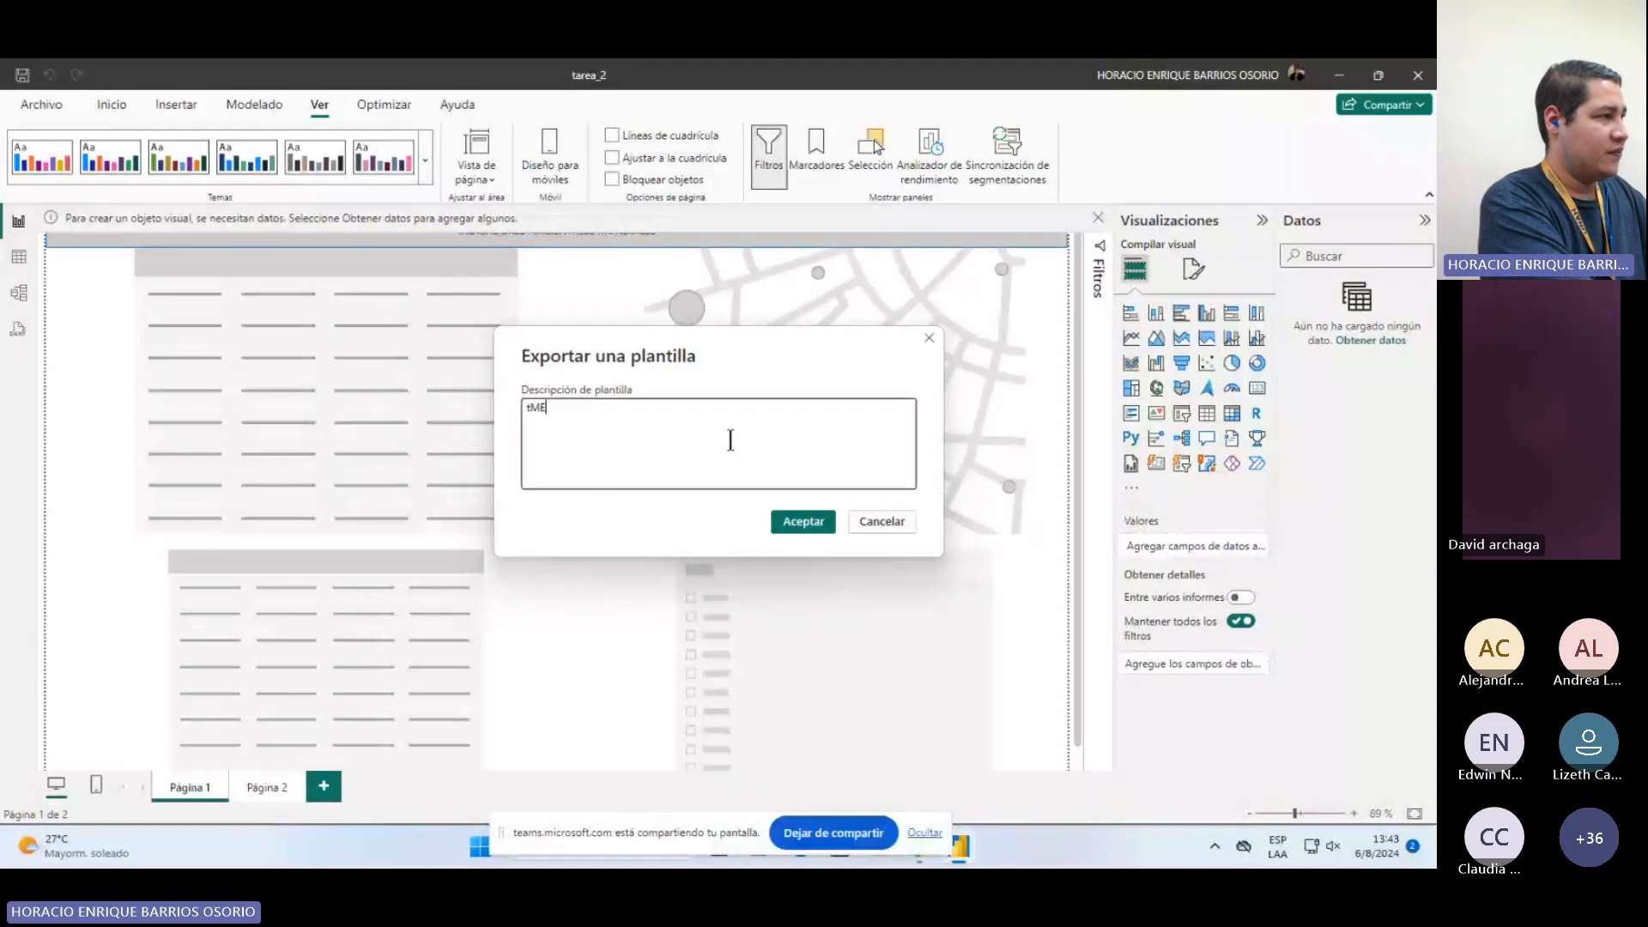
key(BackSpace)
key(BackSpace)
text(E)
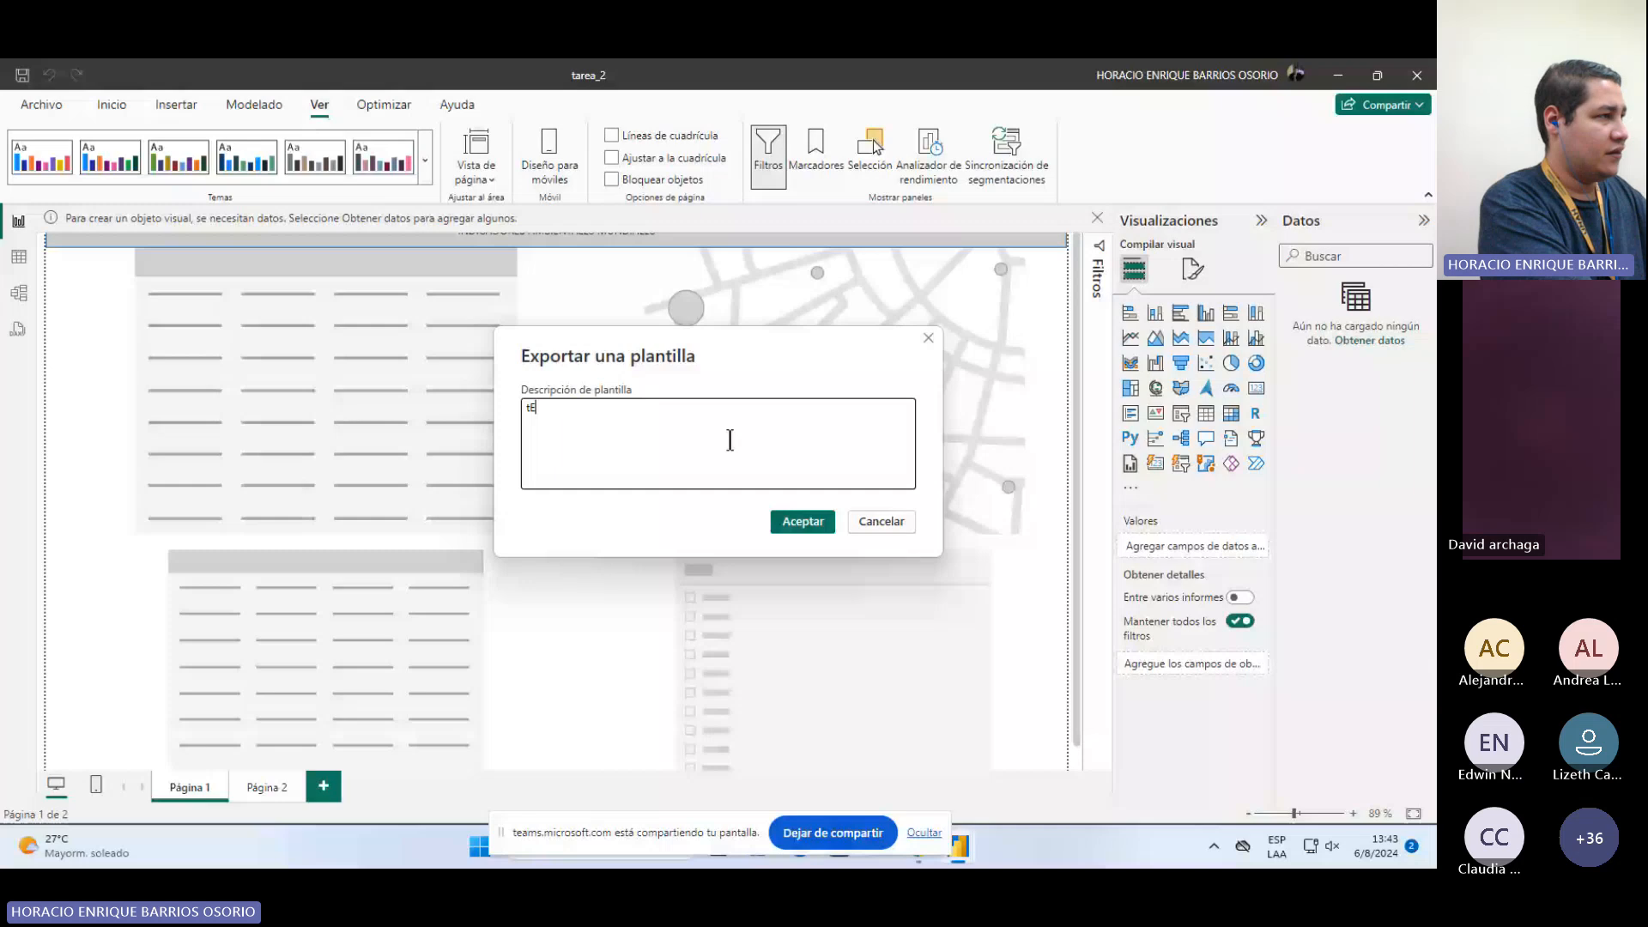
key(BackSpace)
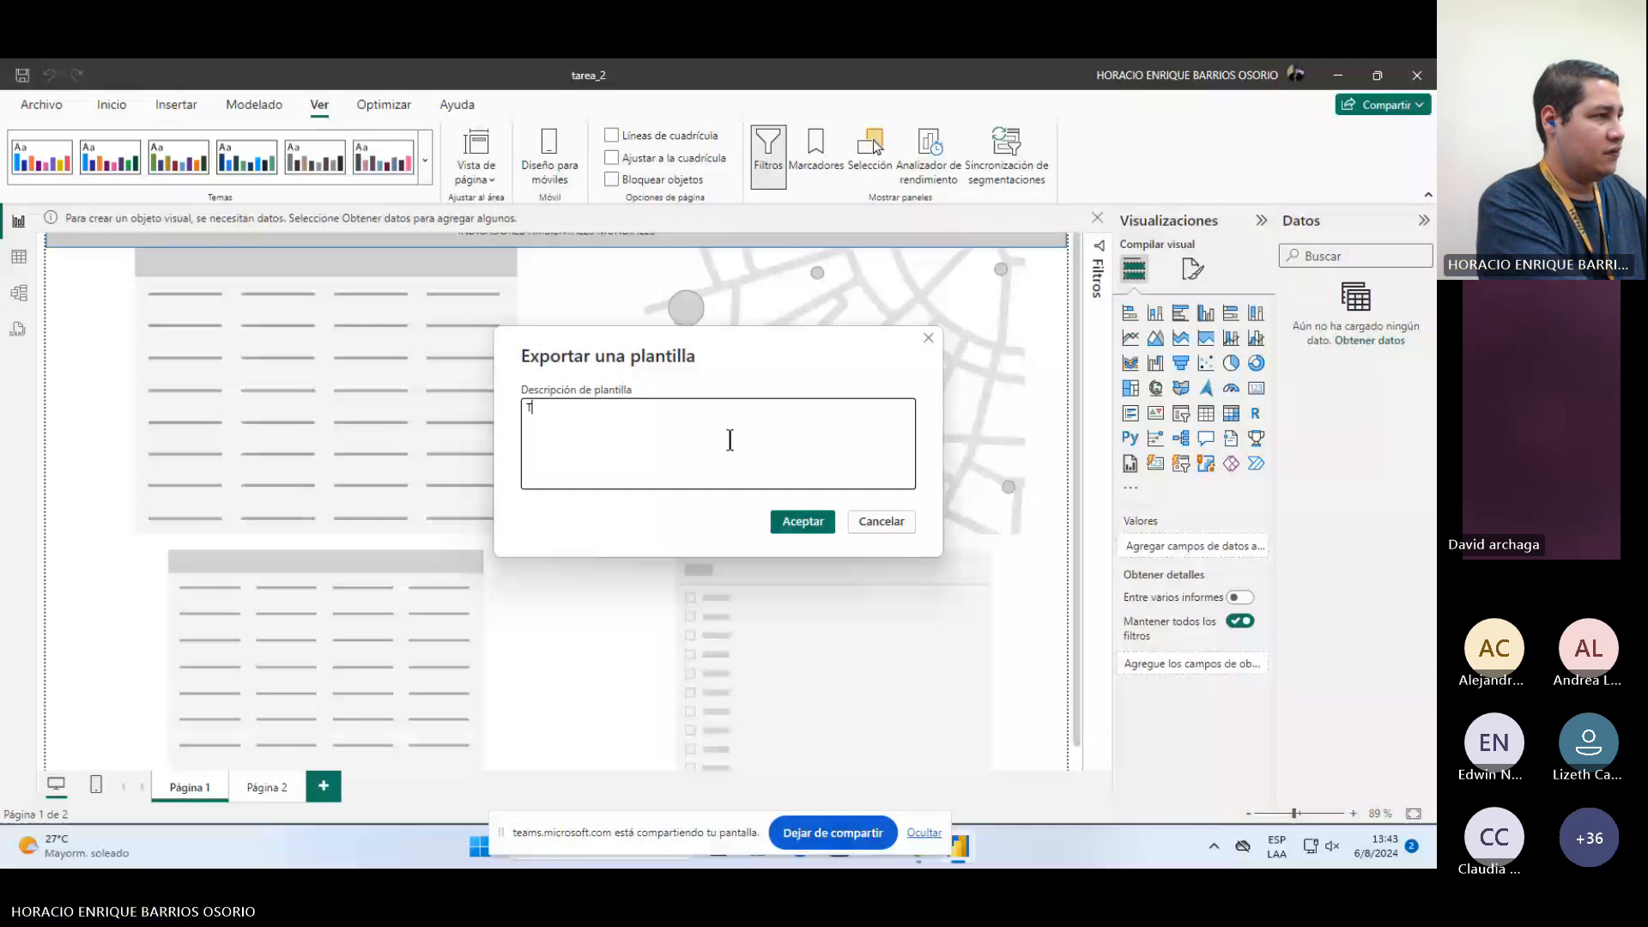
text(emplate de tarea 2)
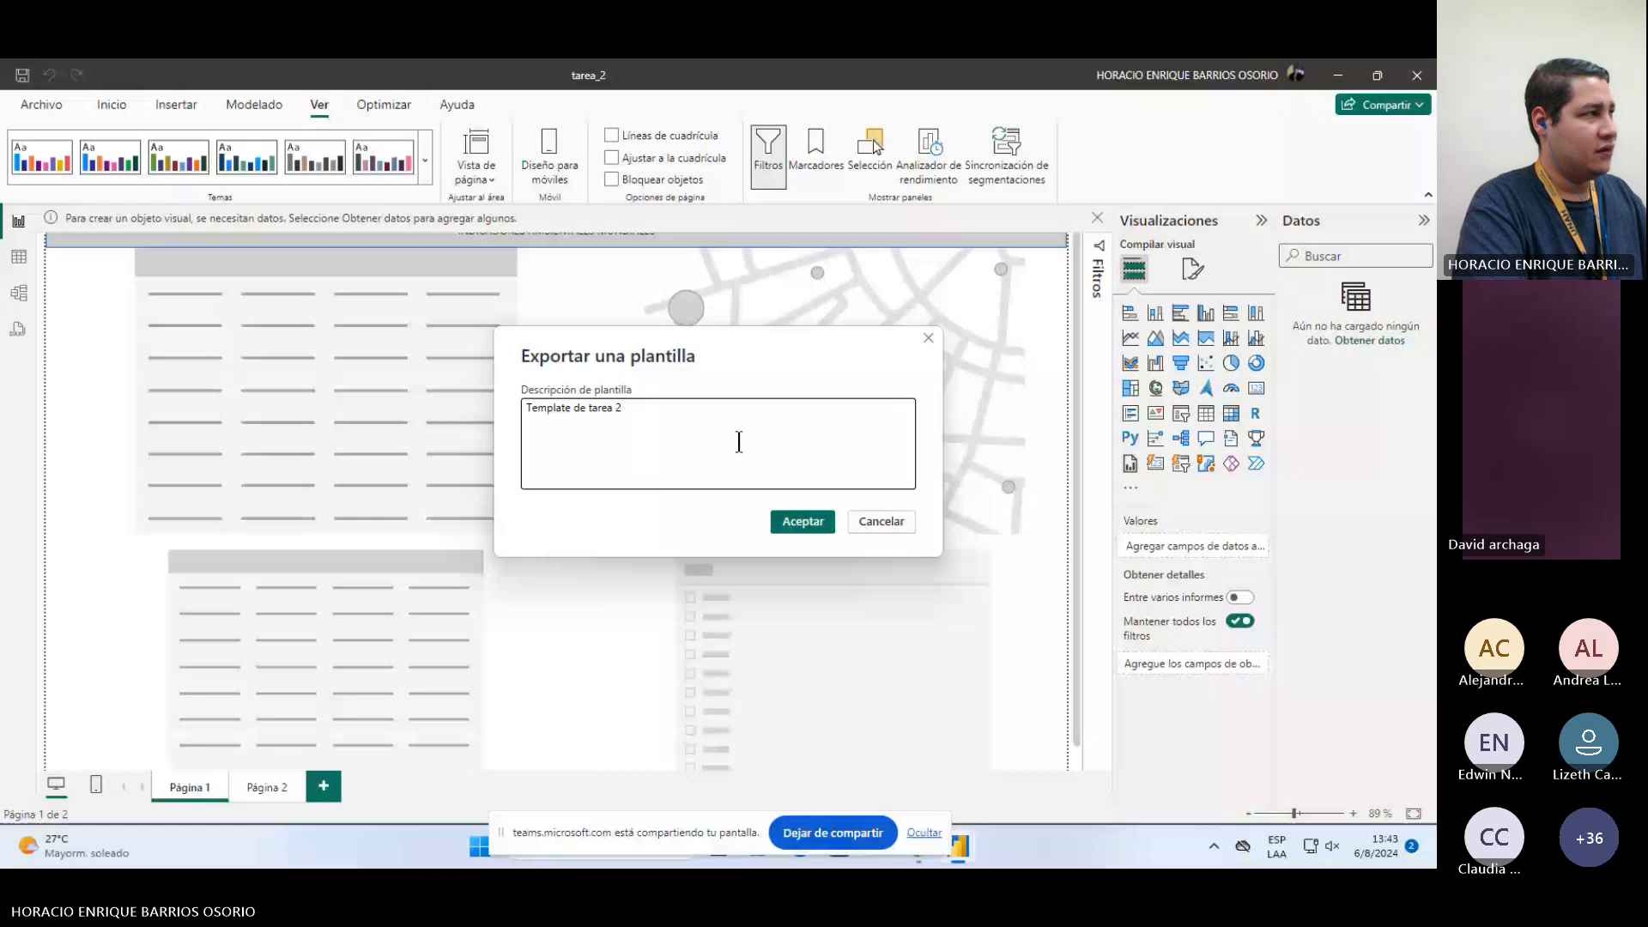
click(794, 519)
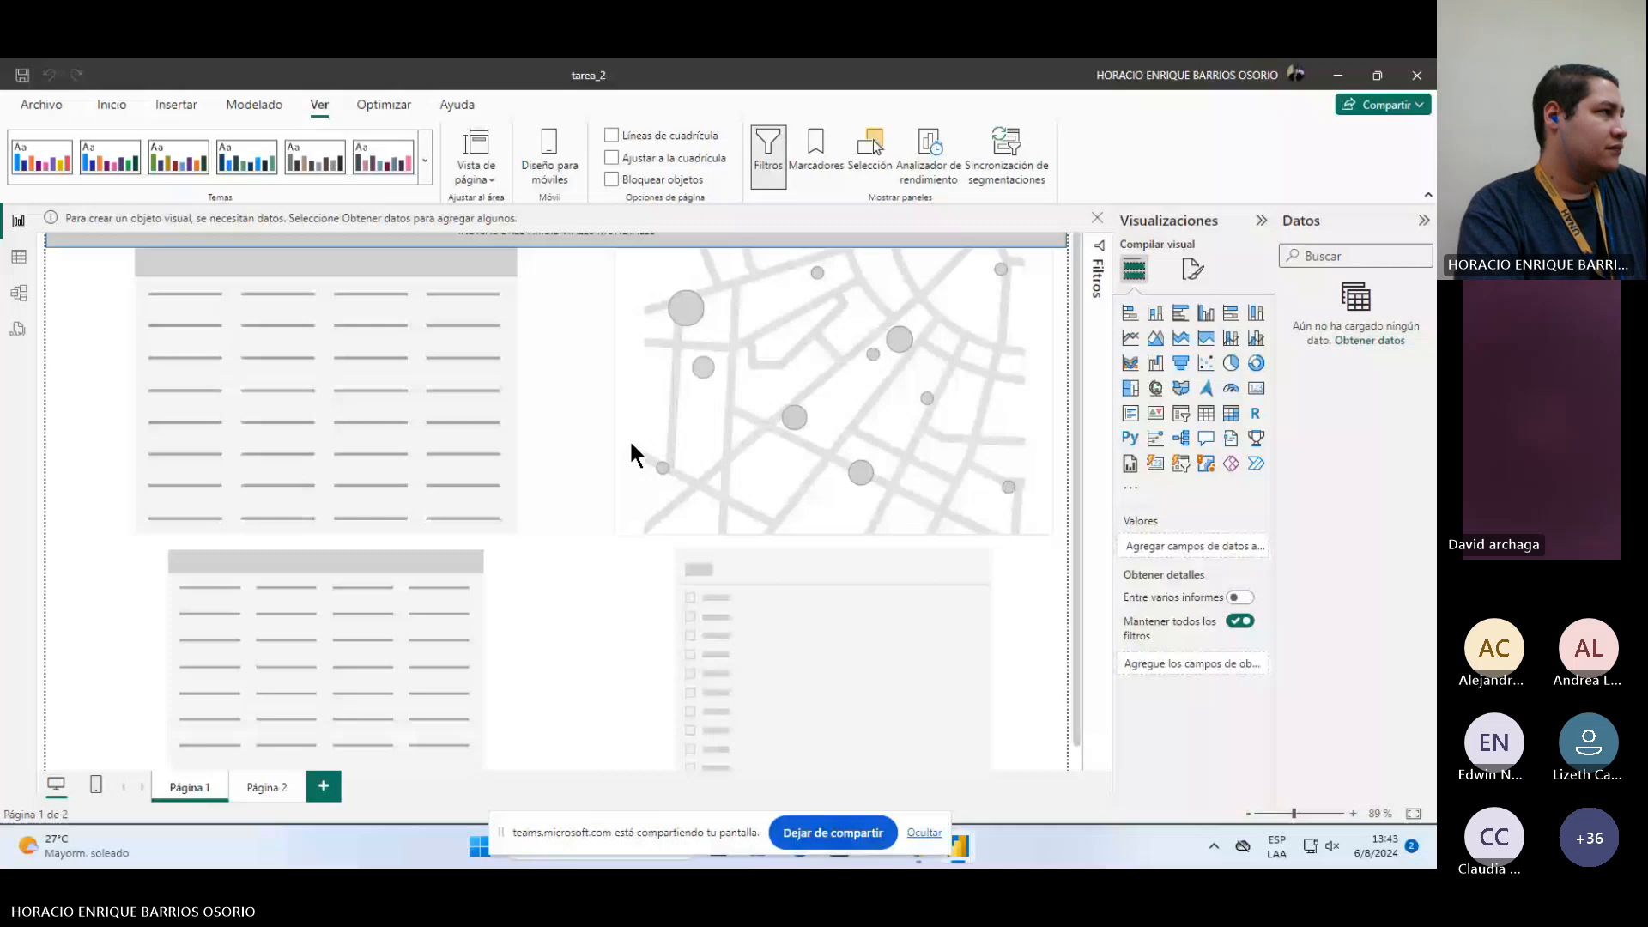
Step: Save tarea_2_TEMPLATE with the .pbit file type into the Desktop folder
click(41, 105)
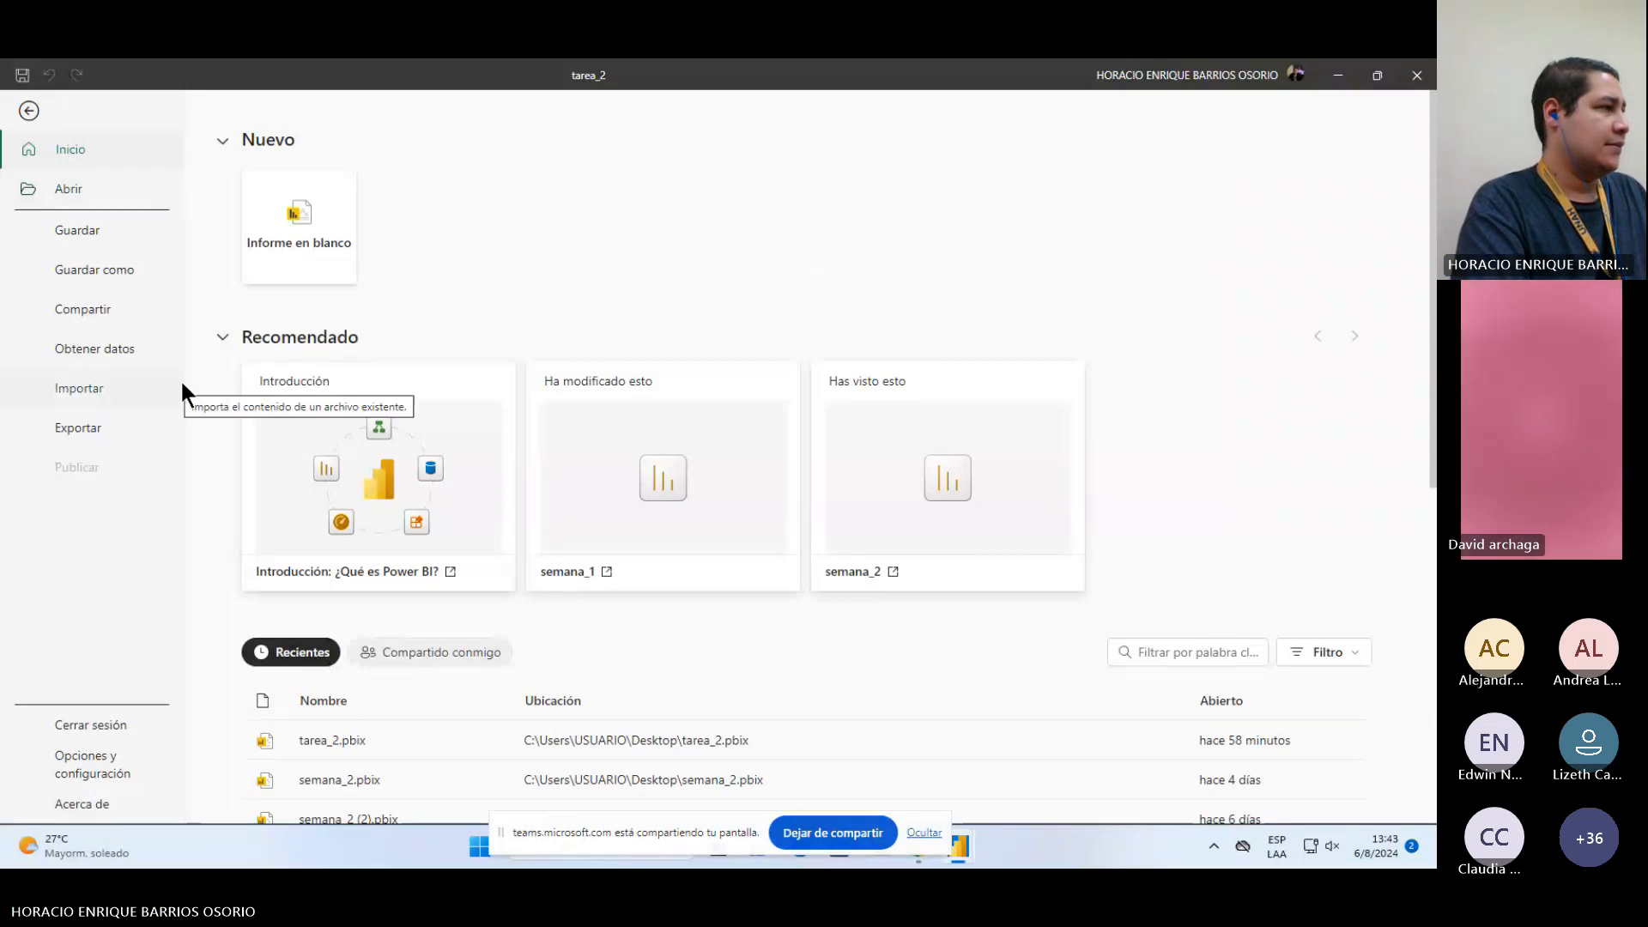
click(110, 268)
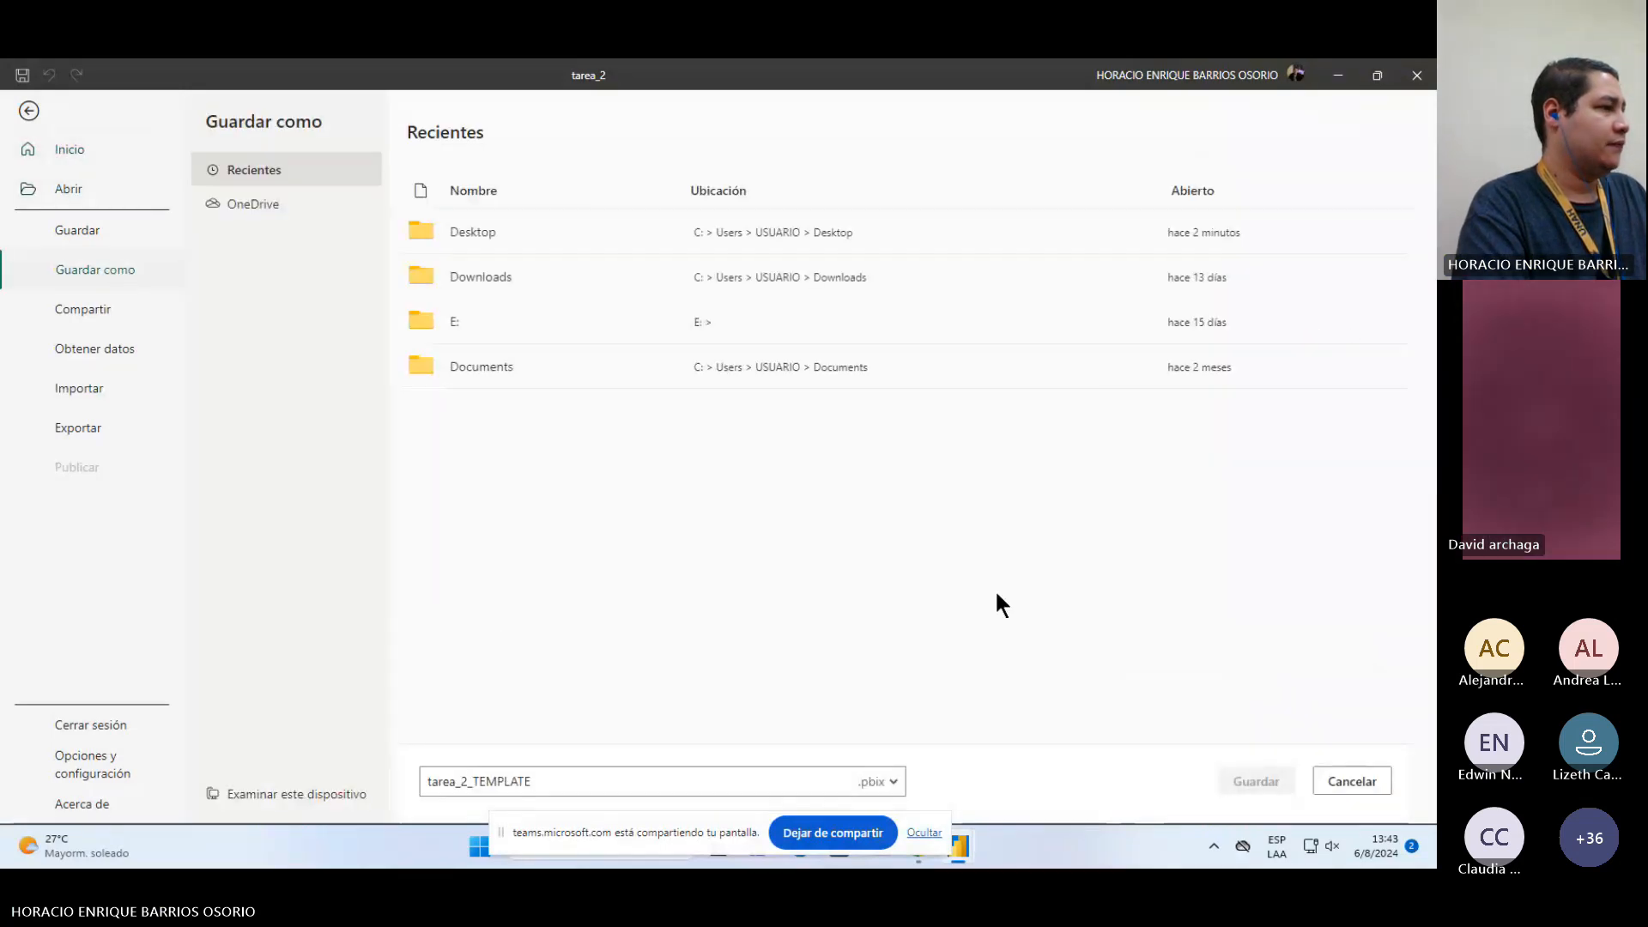
click(902, 773)
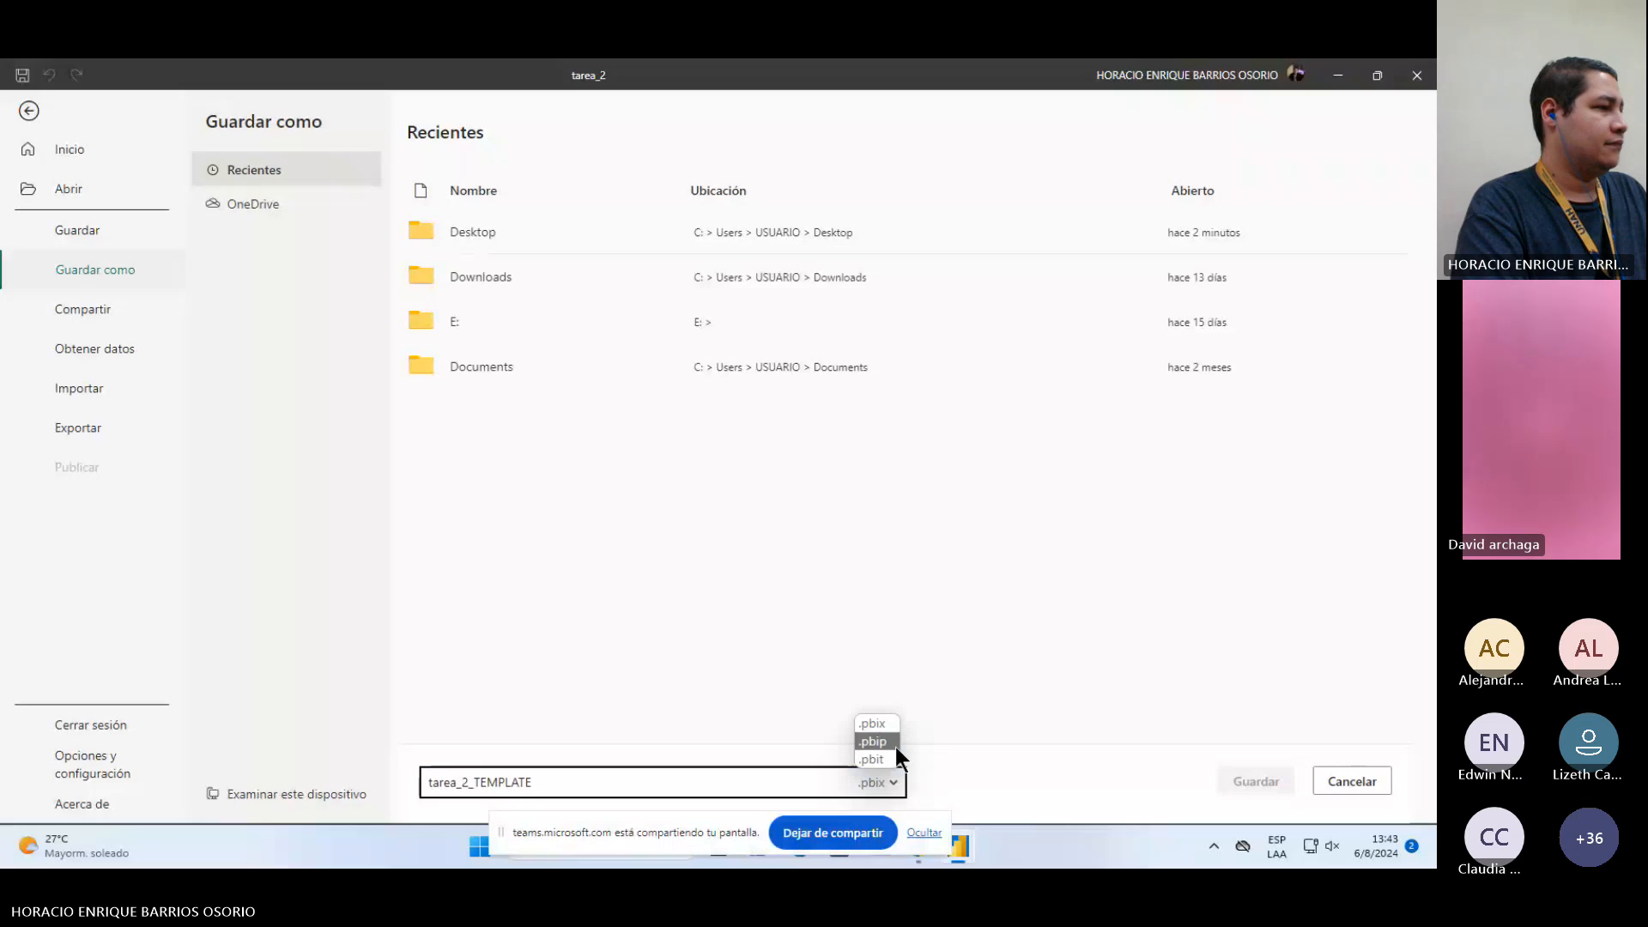
click(878, 749)
click(473, 248)
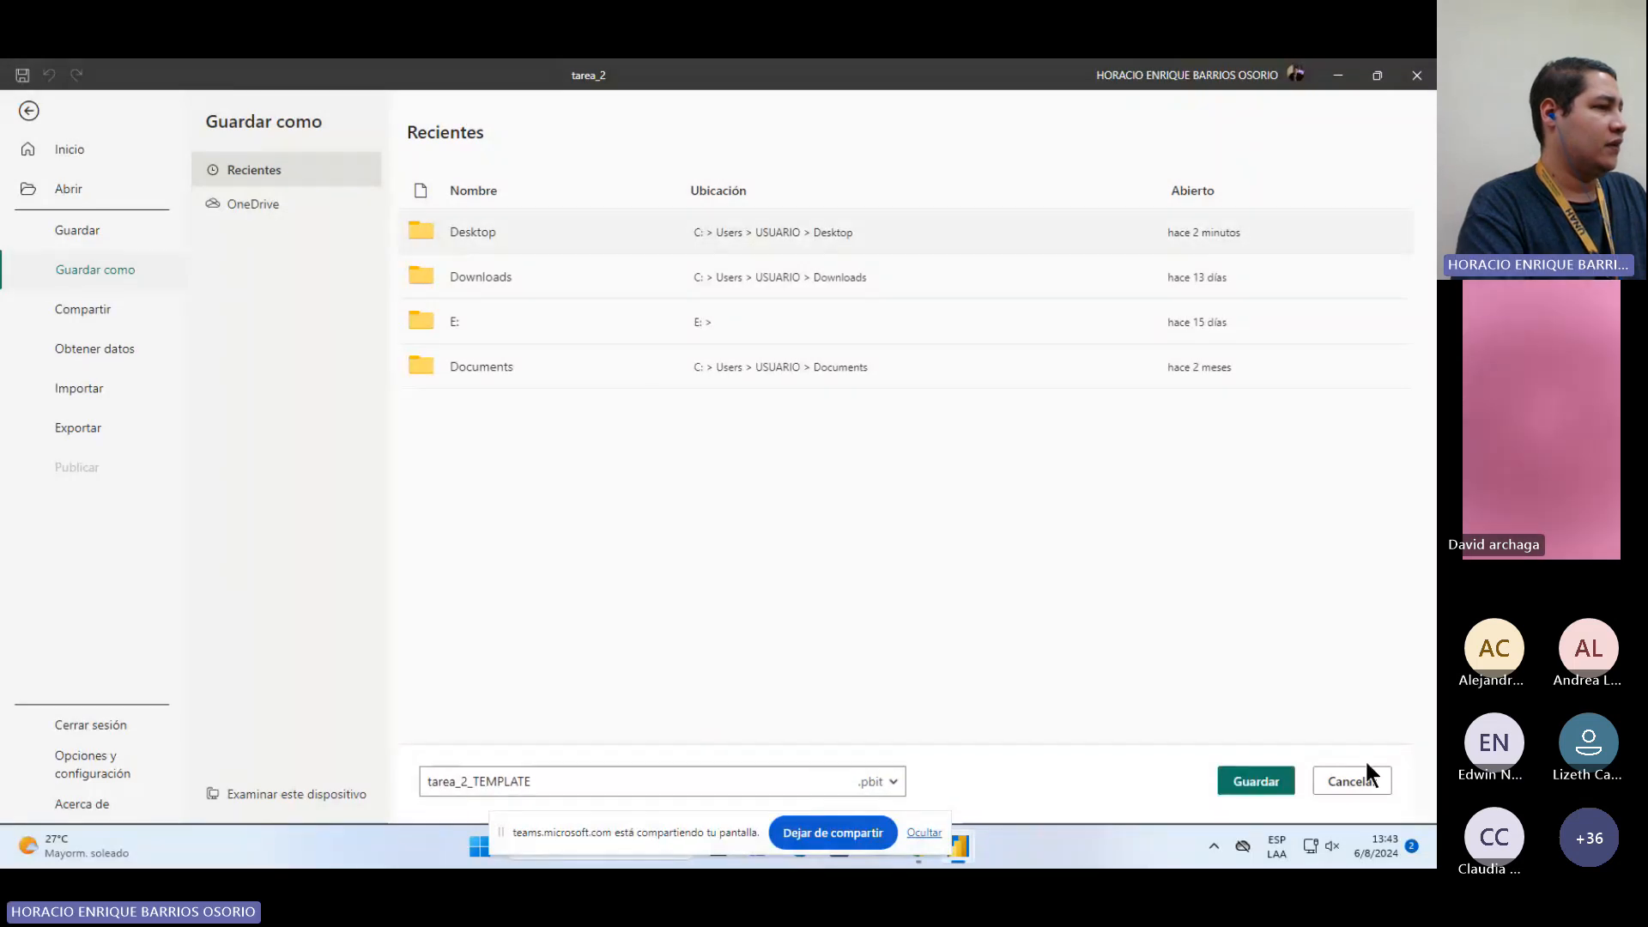
click(1241, 779)
click(799, 482)
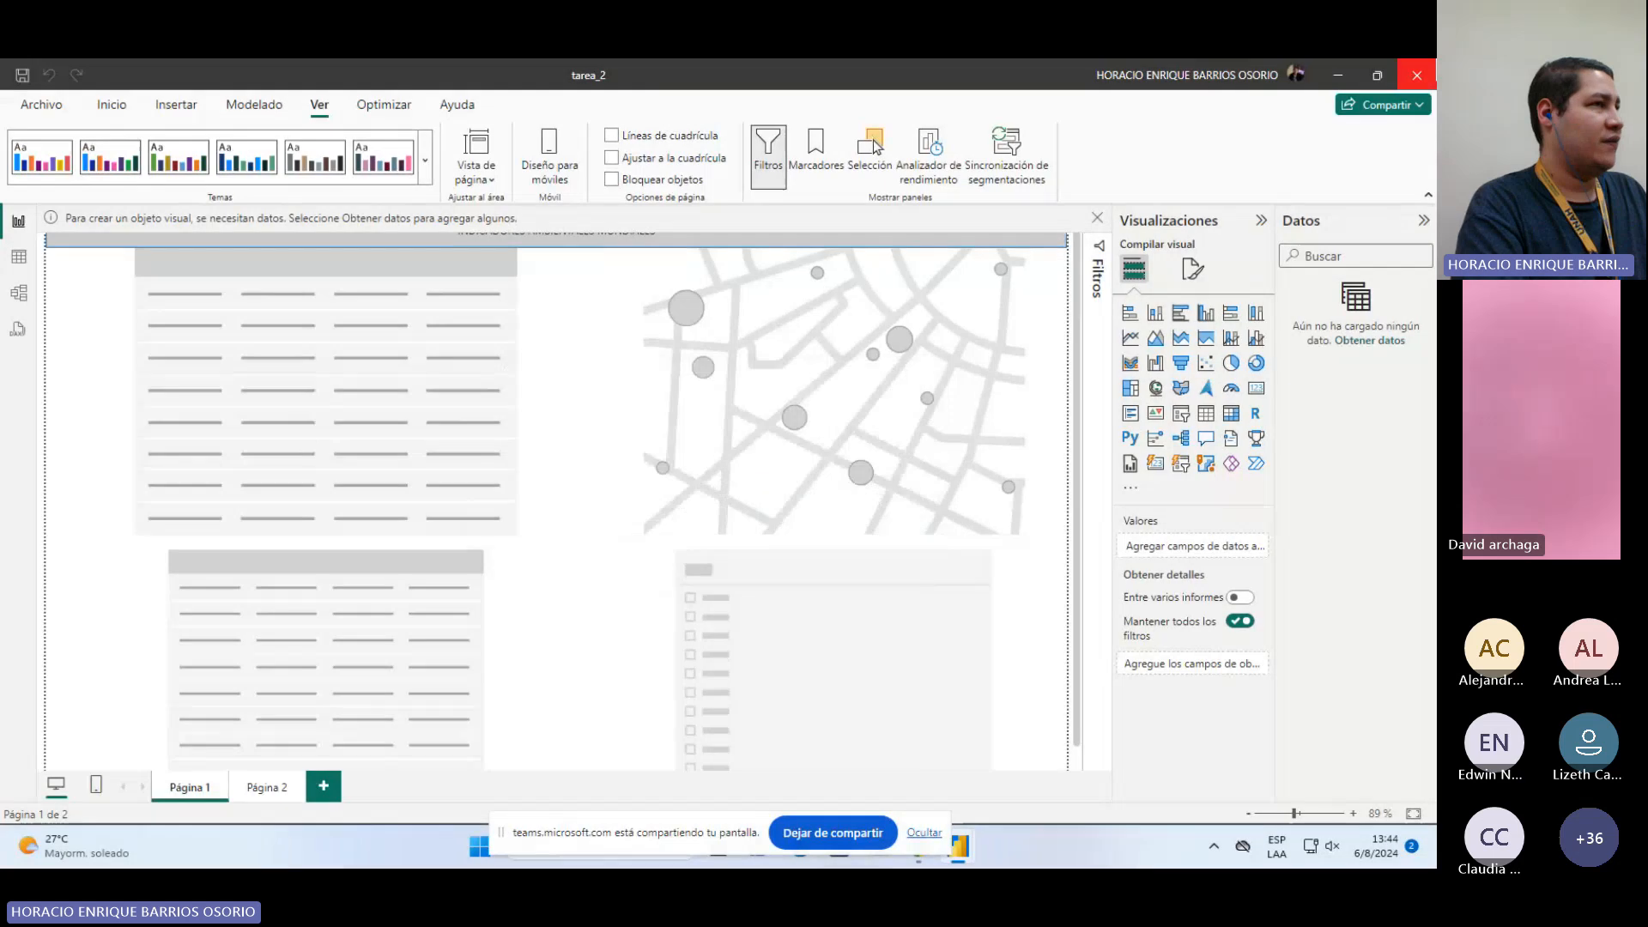
Step: Close the tarea_2 report without saving changes and switch to the untitled Power BI Desktop window
click(1418, 76)
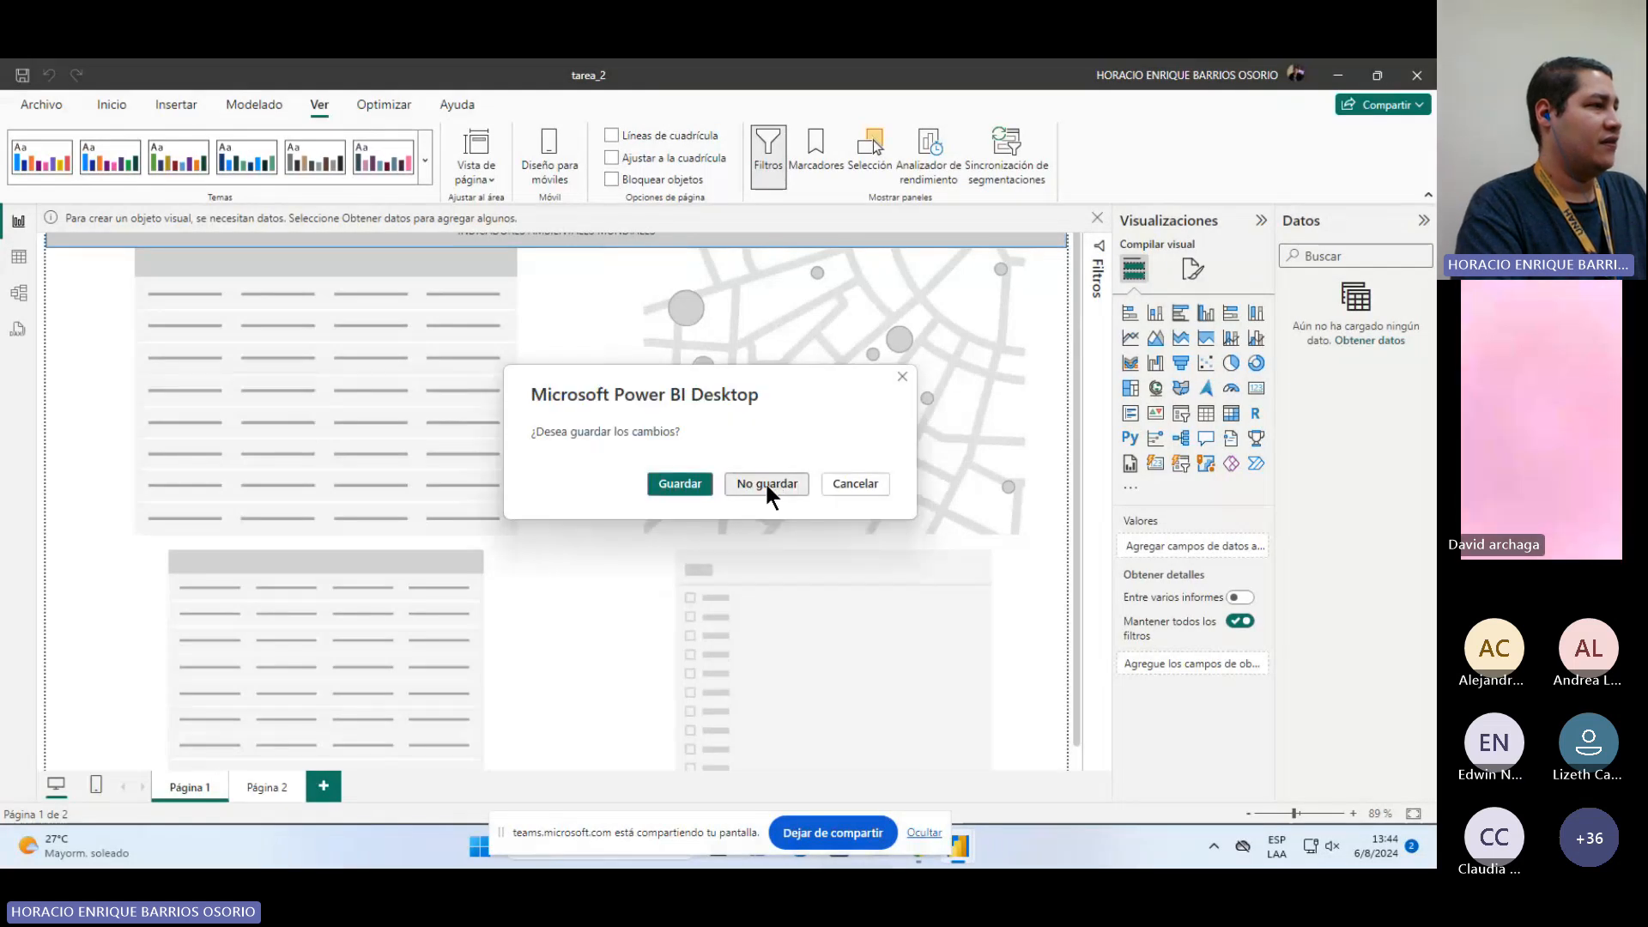
click(767, 487)
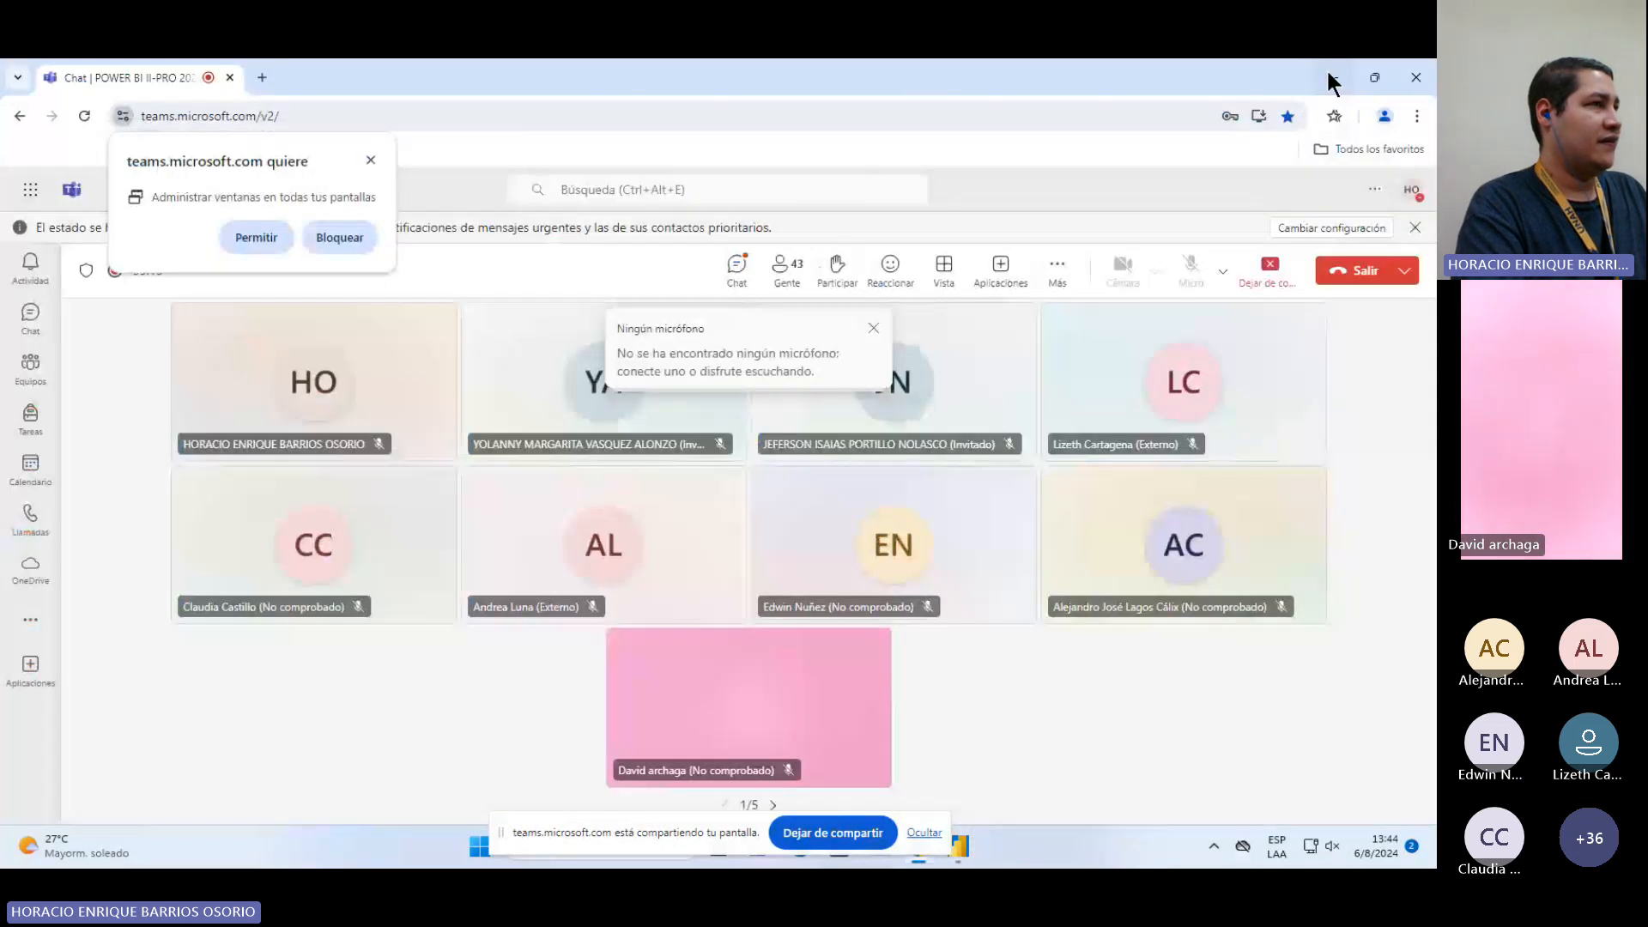
click(1328, 79)
click(1336, 76)
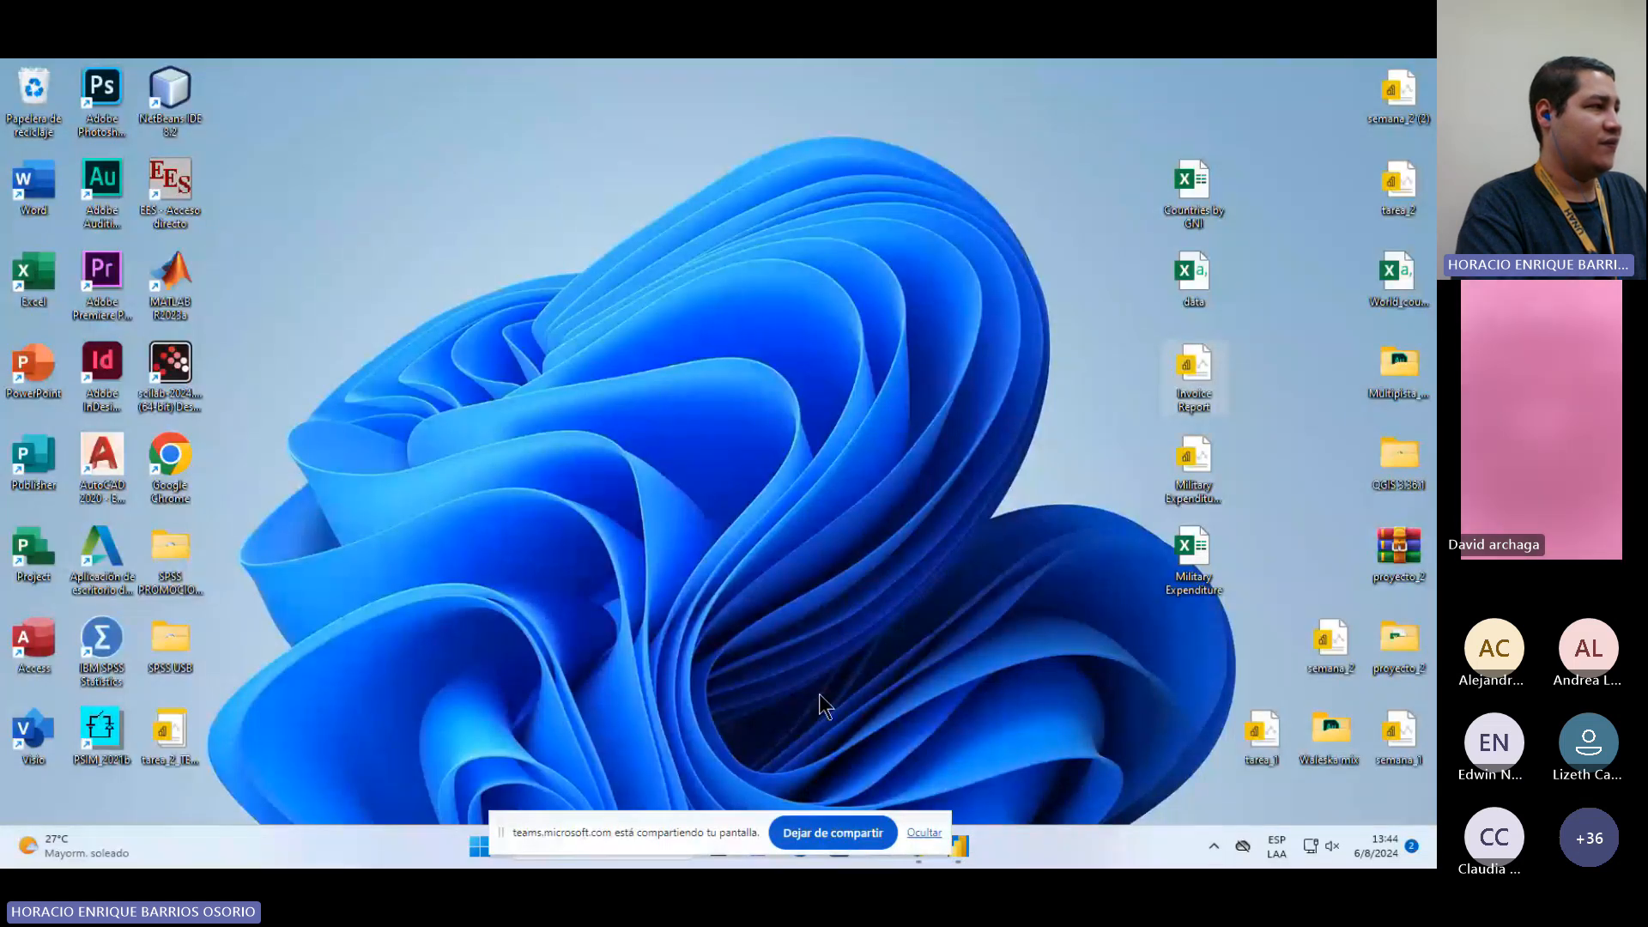
mouse_move(960, 865)
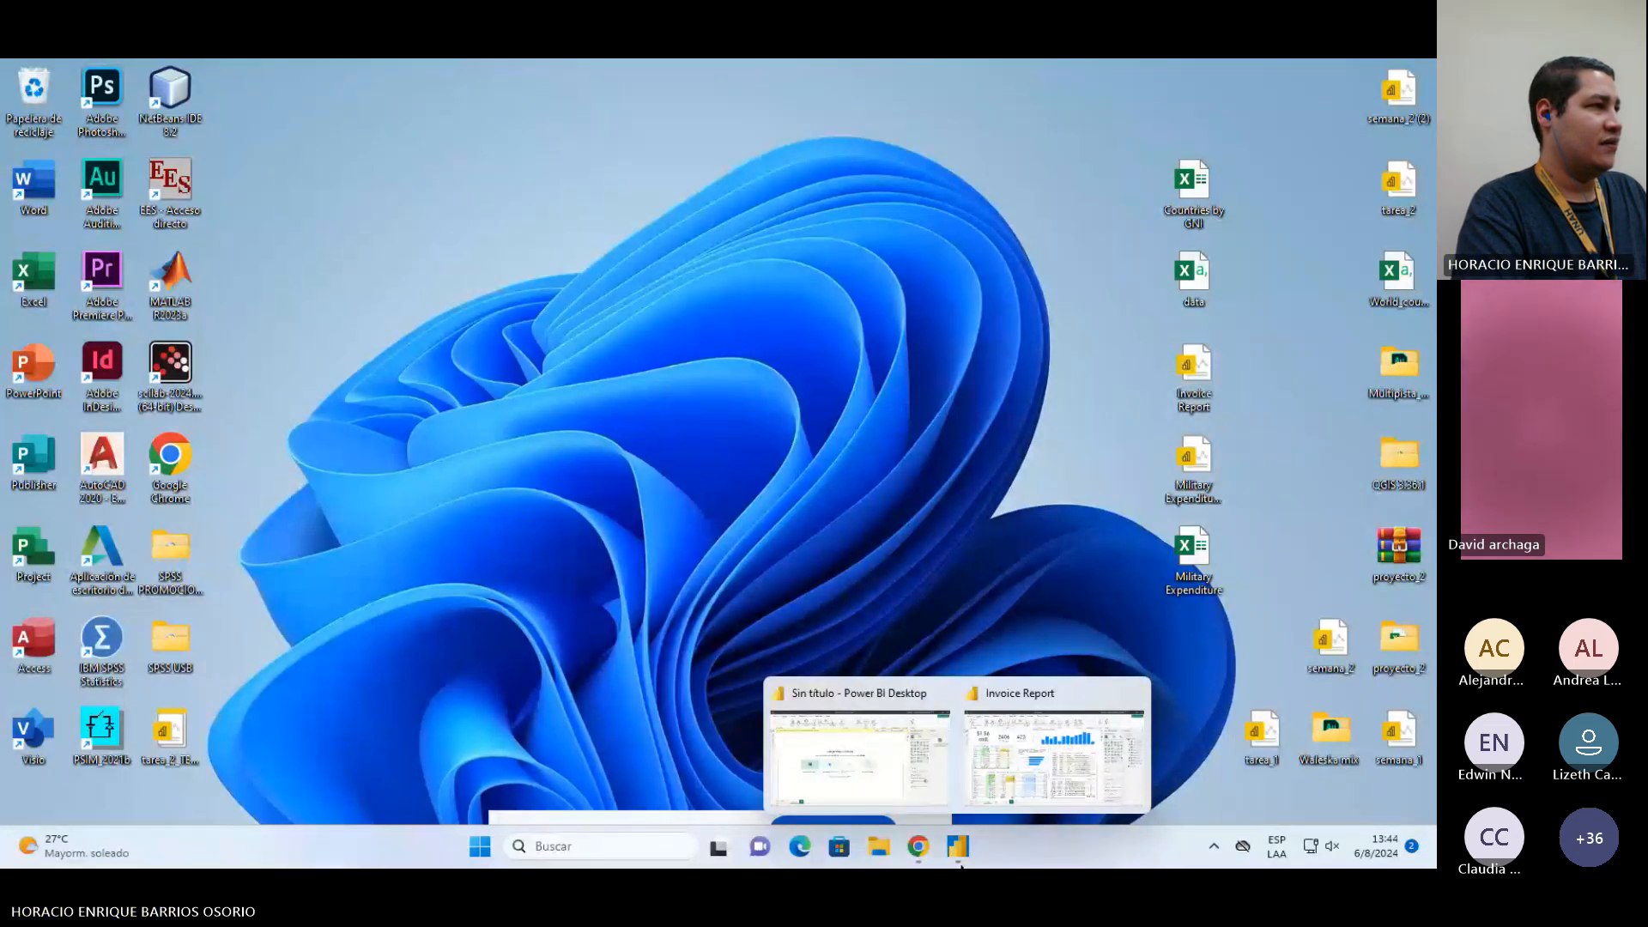
click(847, 781)
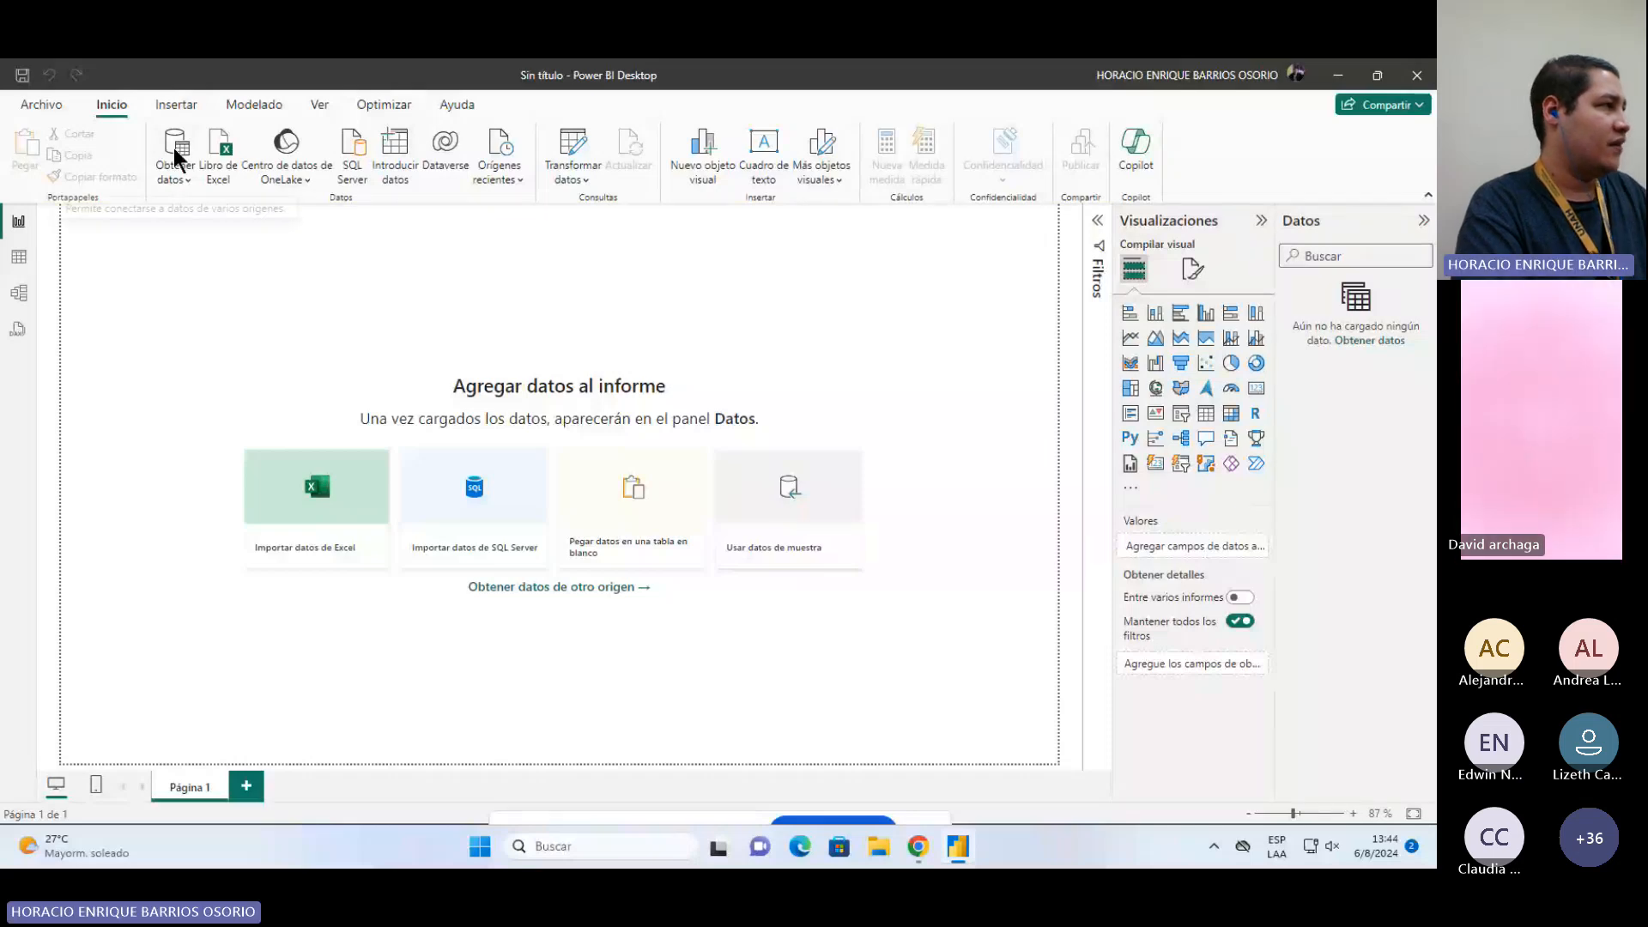
click(47, 109)
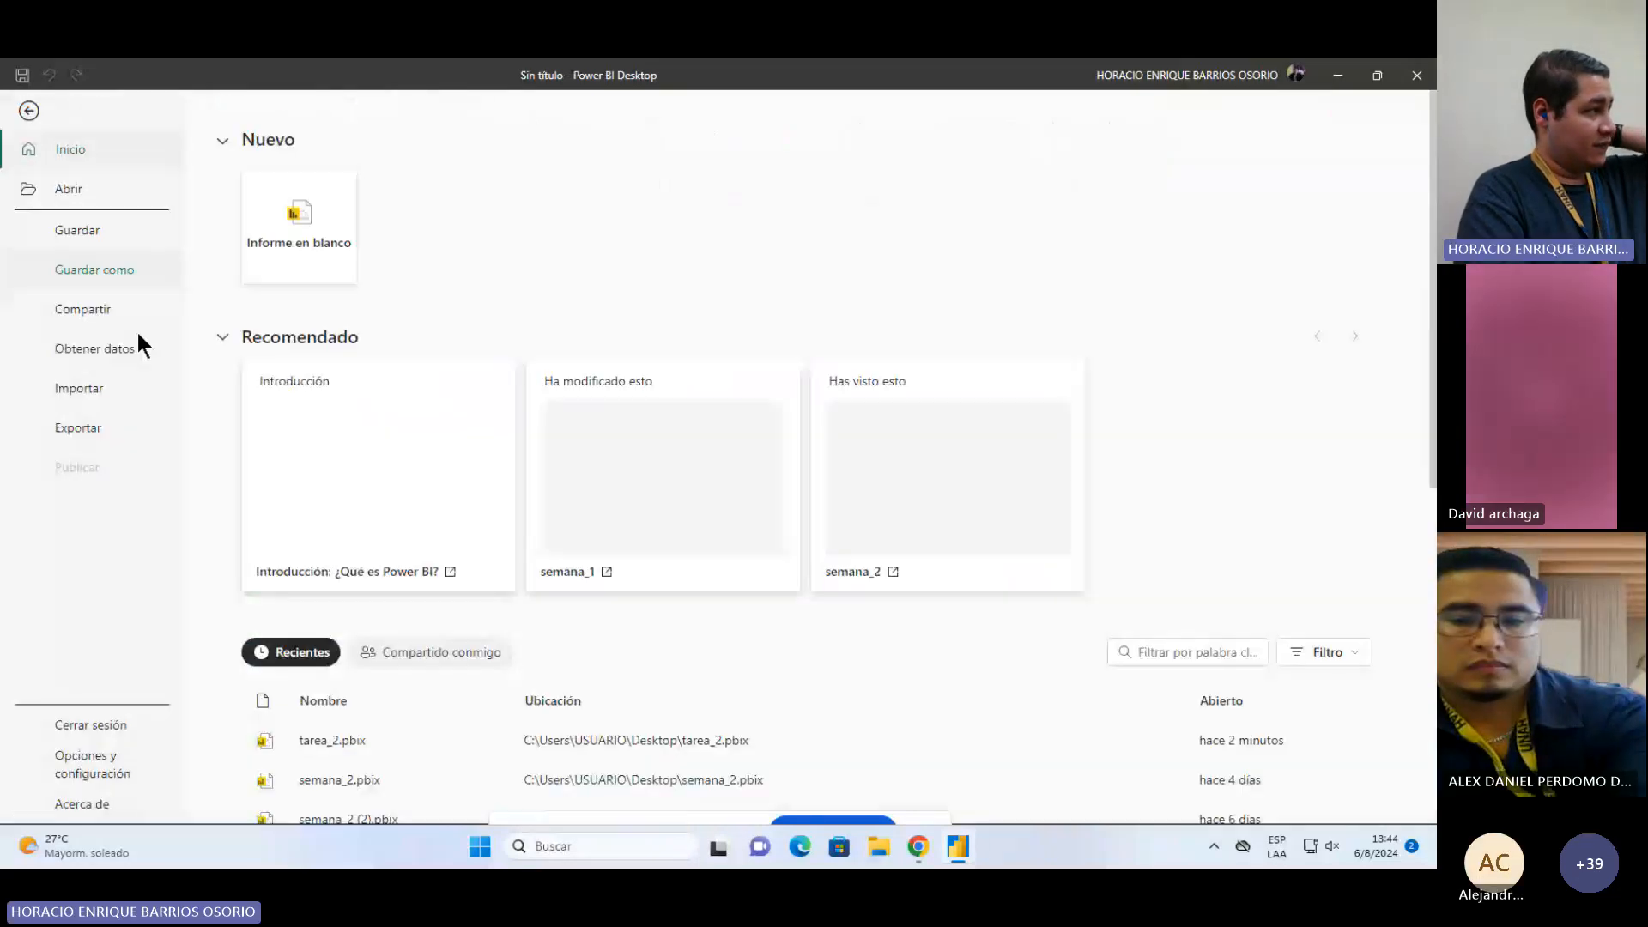
click(102, 426)
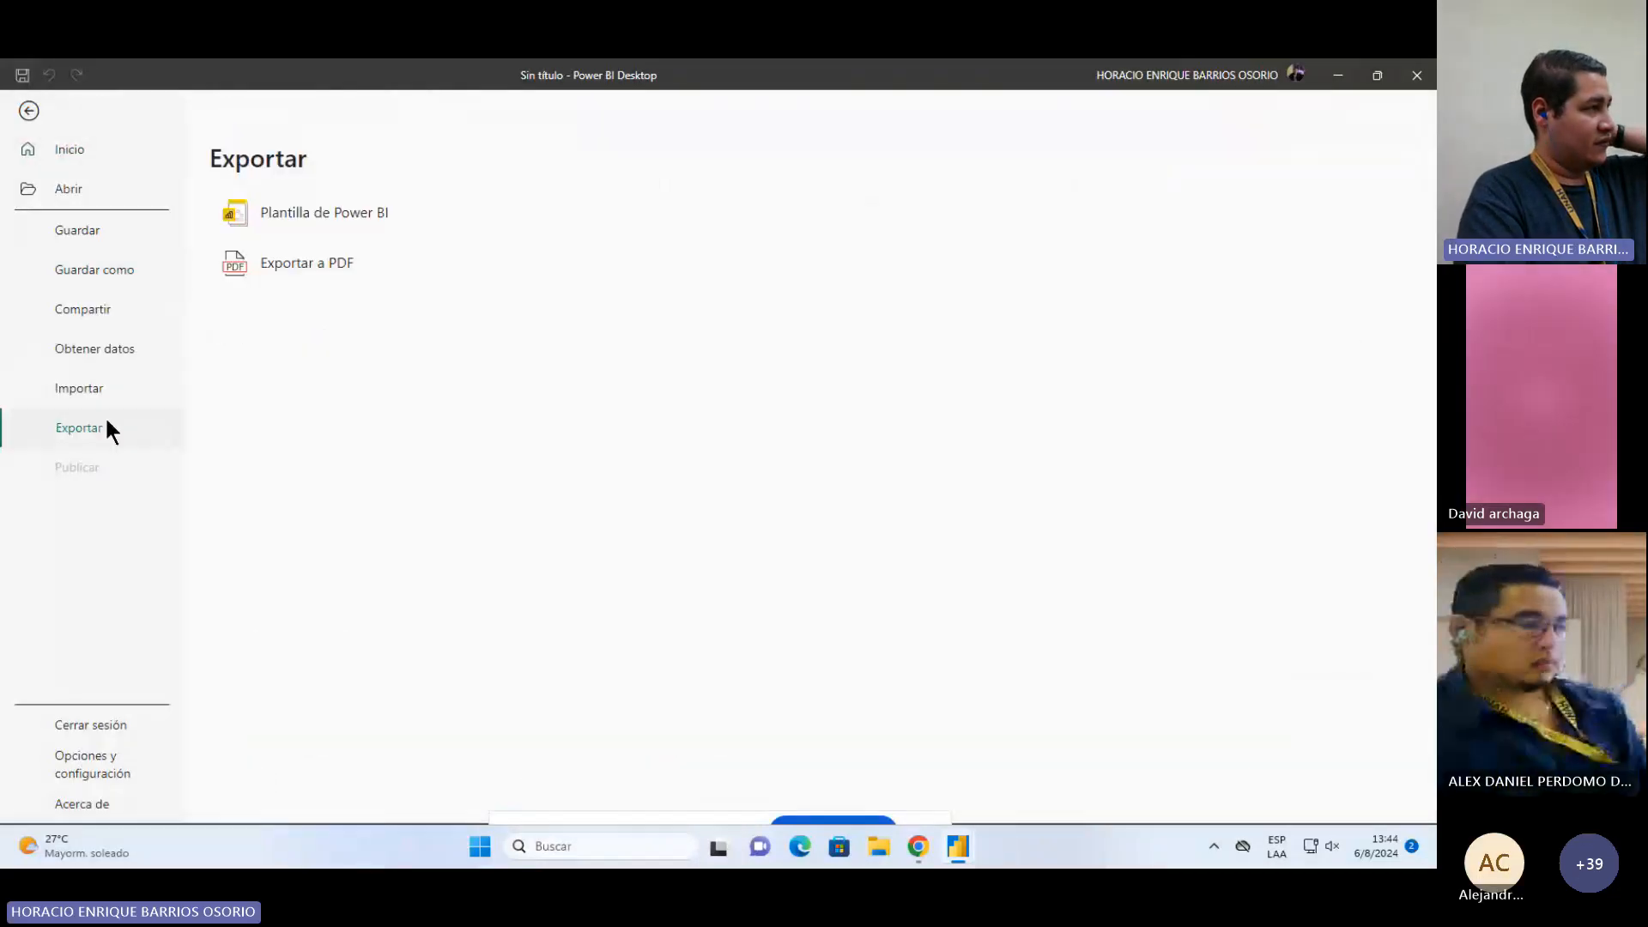
click(307, 215)
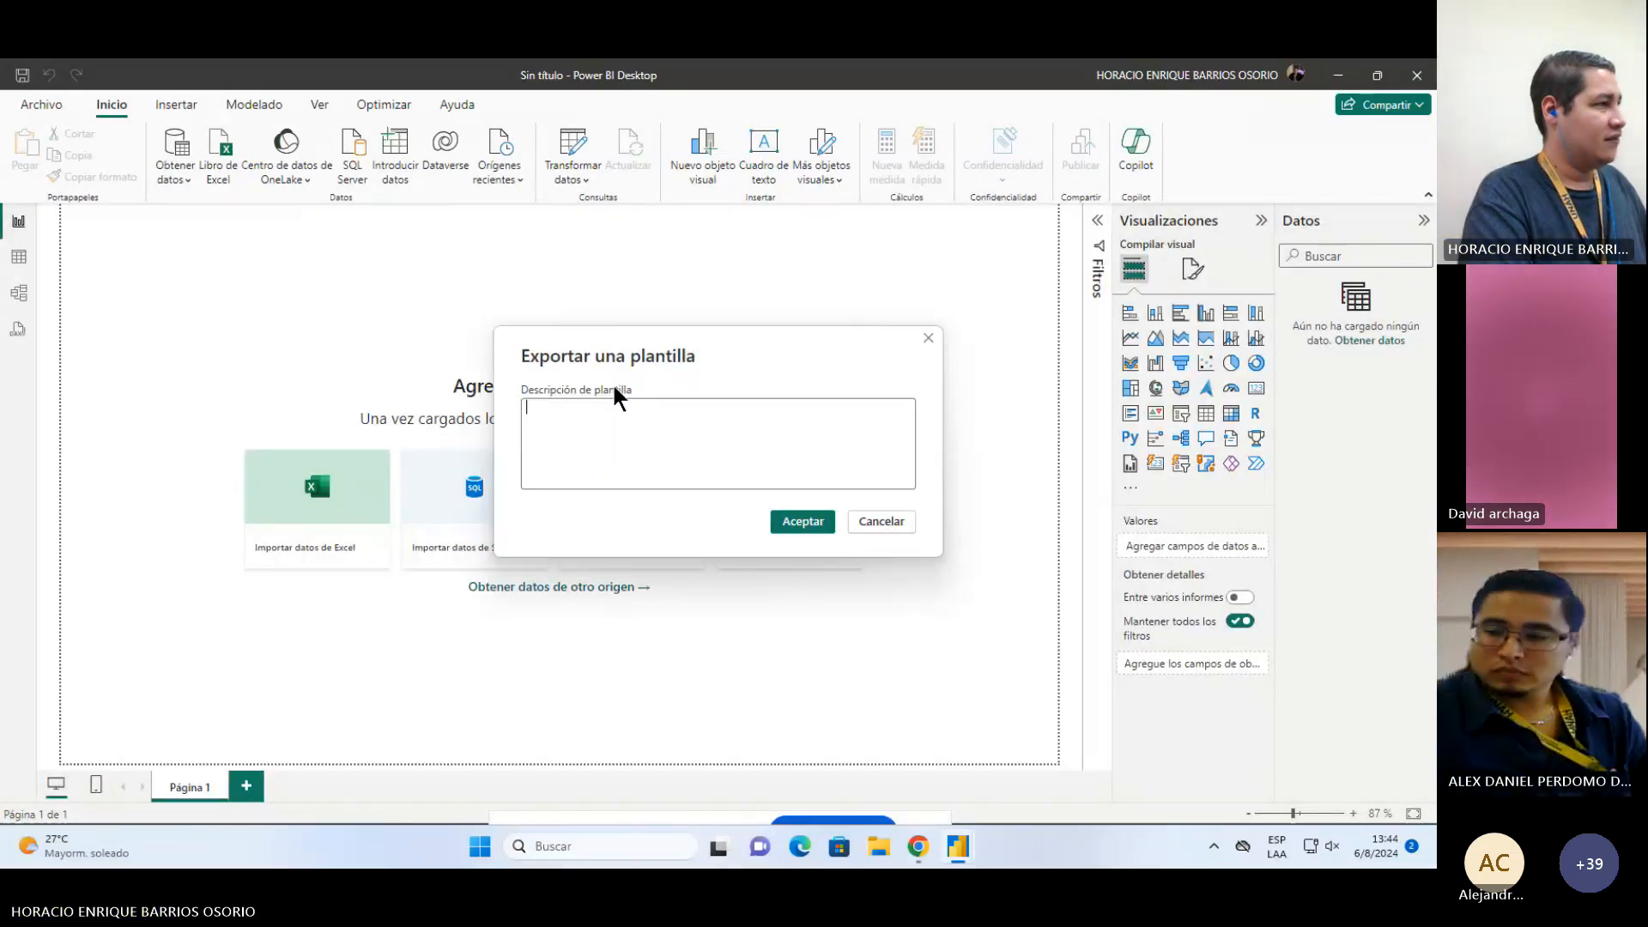
key(Escape)
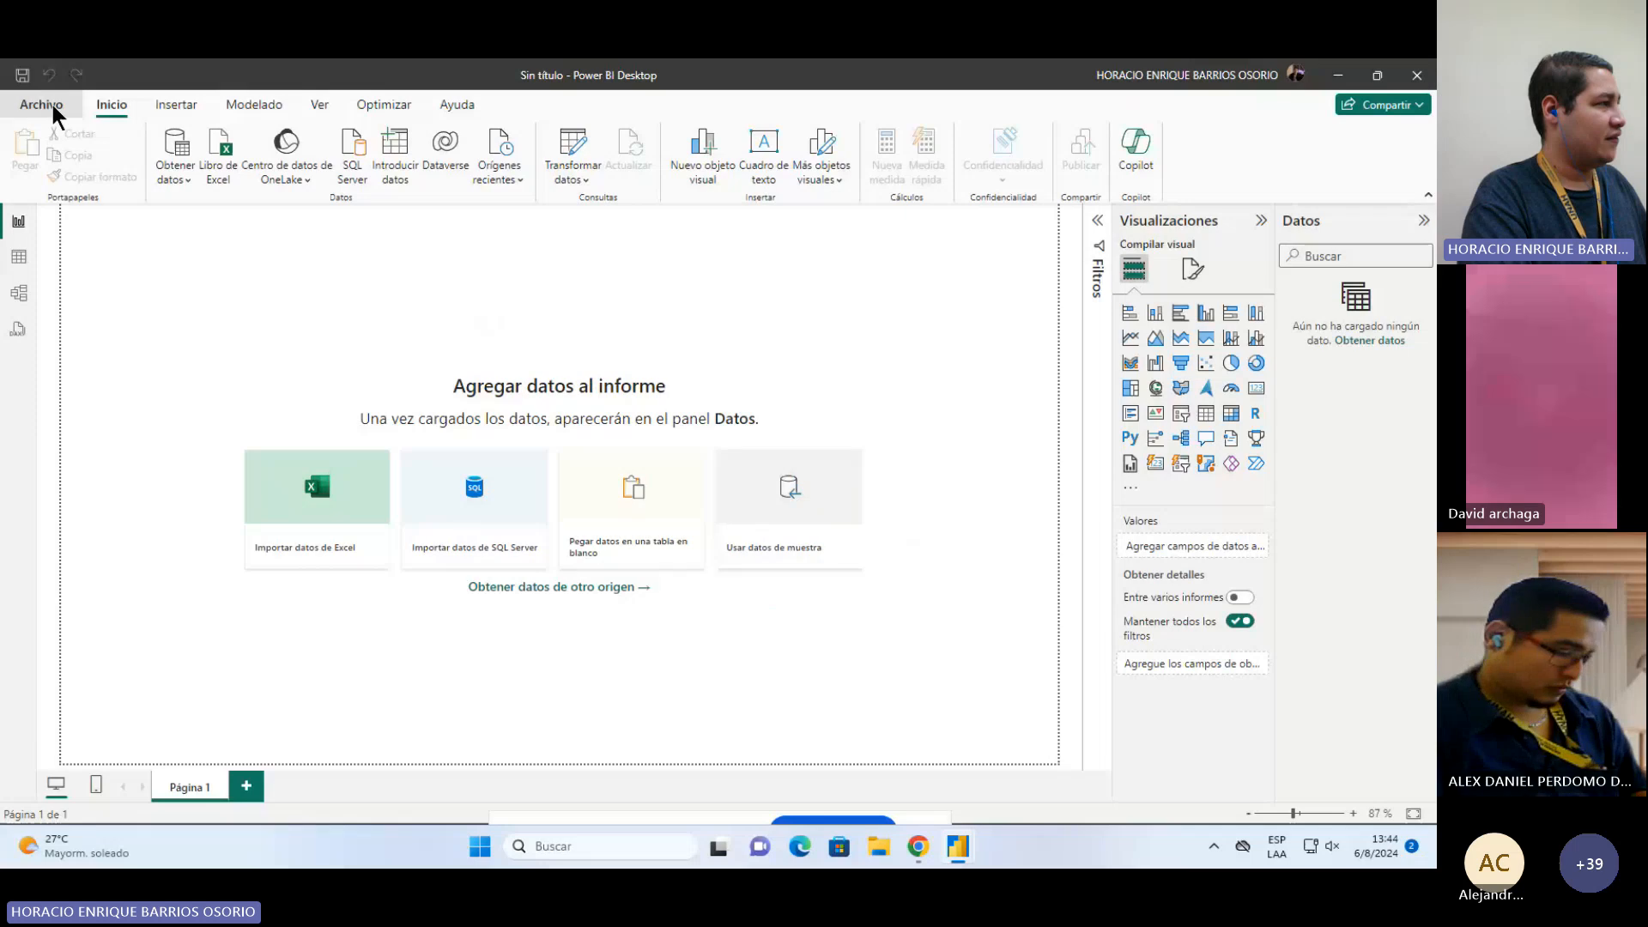
click(53, 105)
click(101, 425)
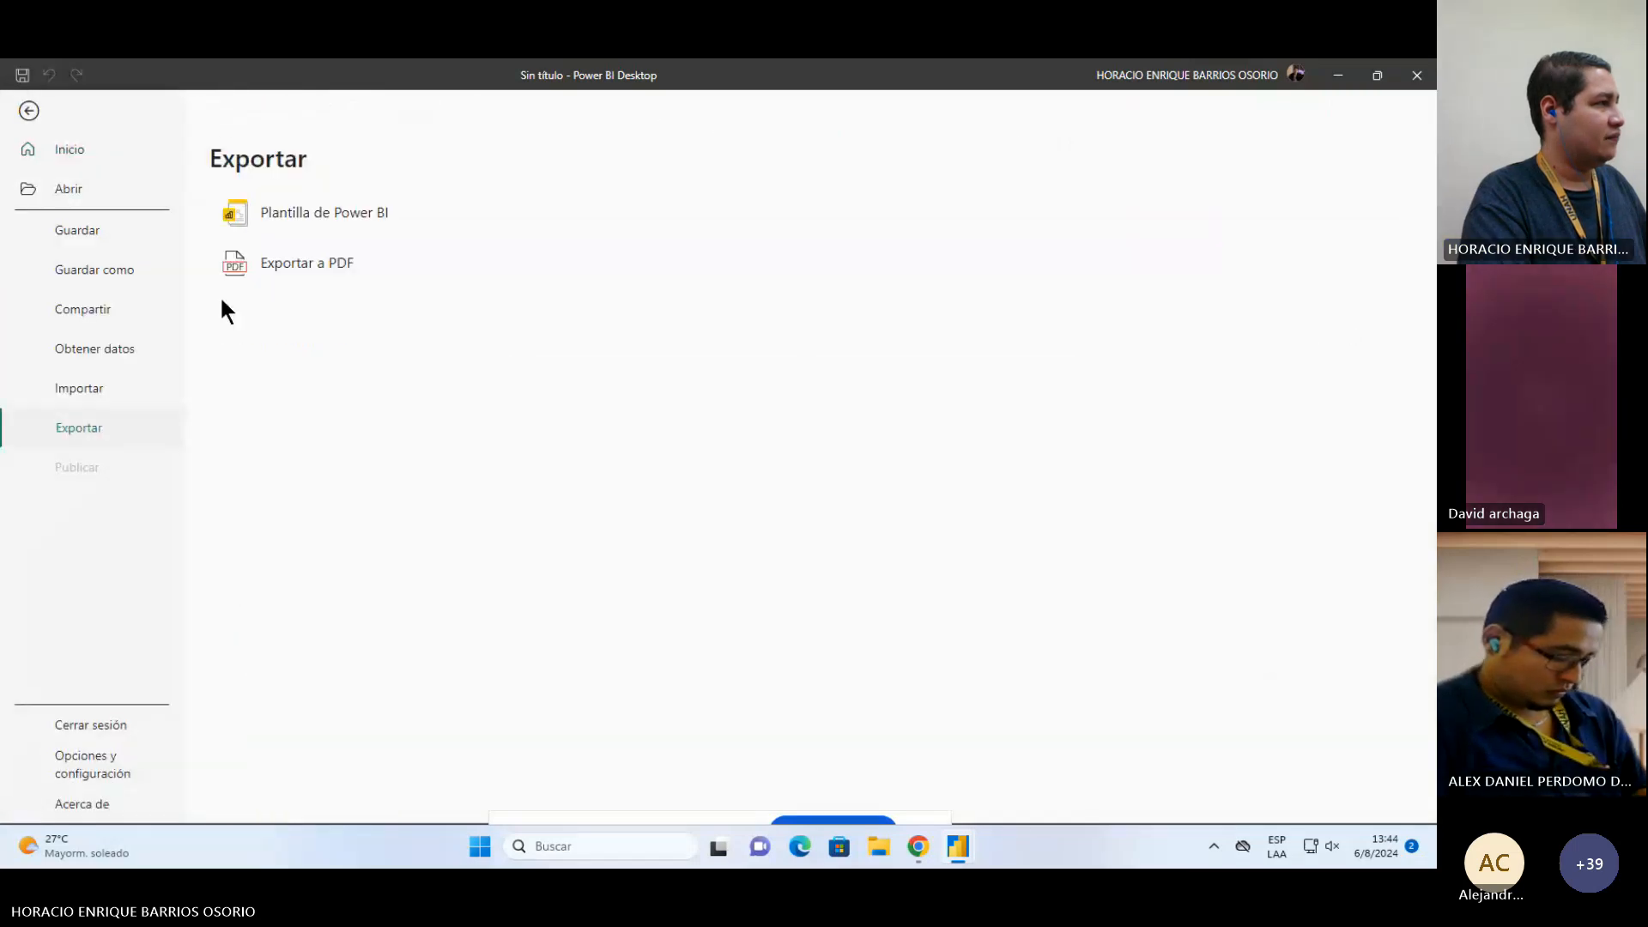
click(248, 225)
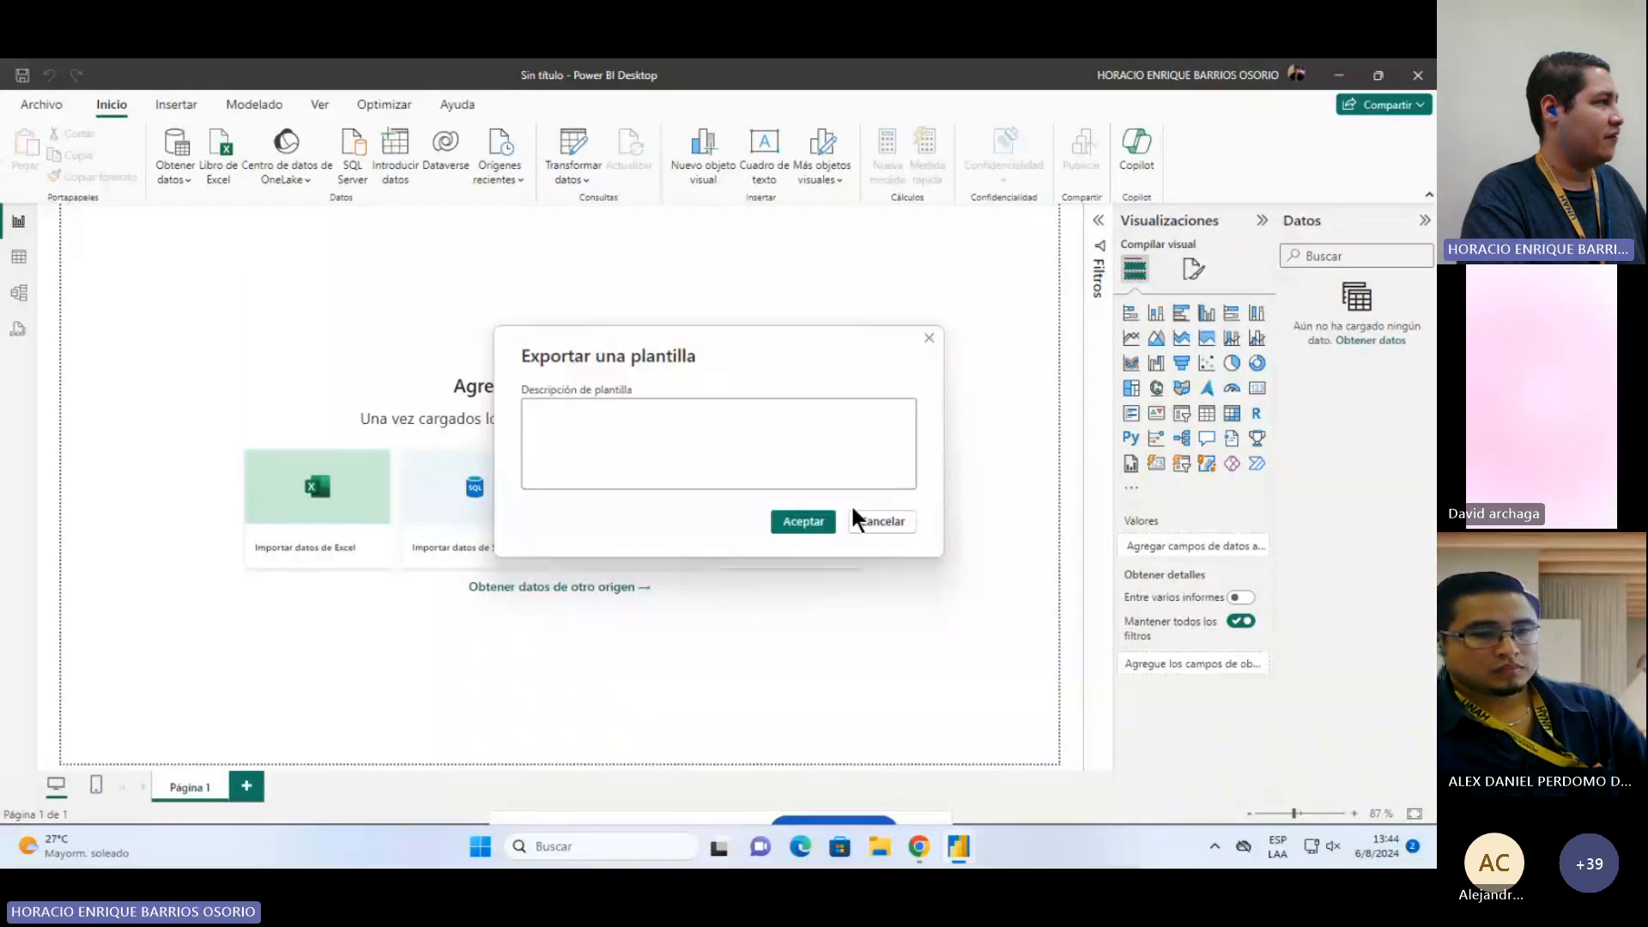
click(872, 521)
Step: Import the tarea_2_TEMPLATE.pbit Power BI template from the Desktop and dismiss the version notice
click(39, 104)
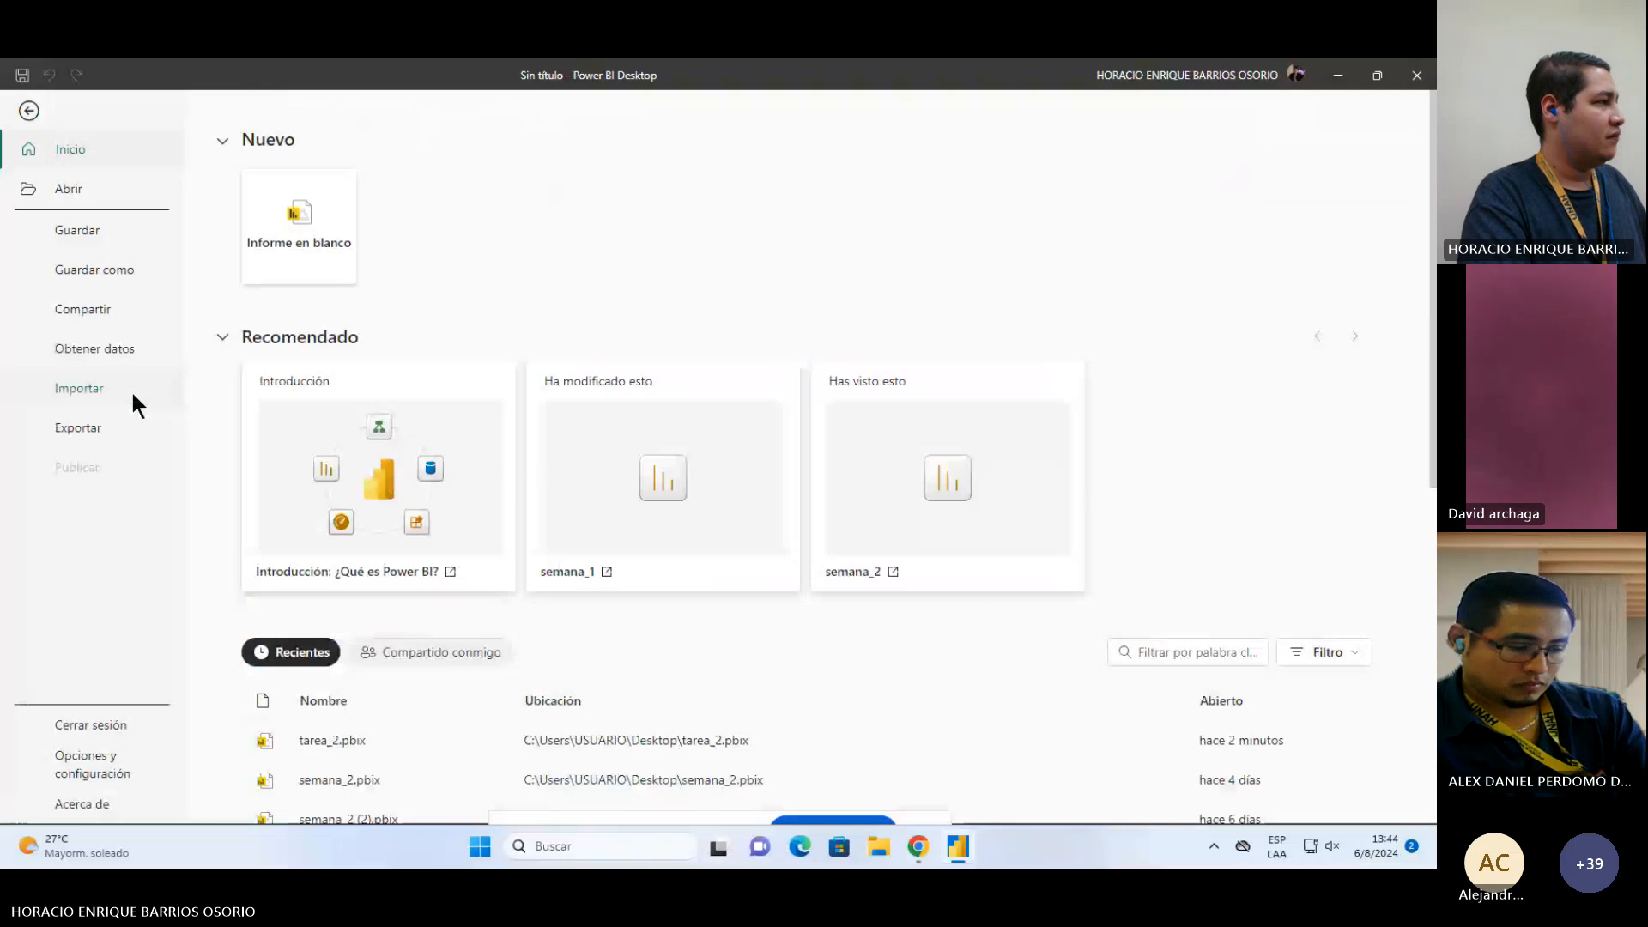
click(101, 389)
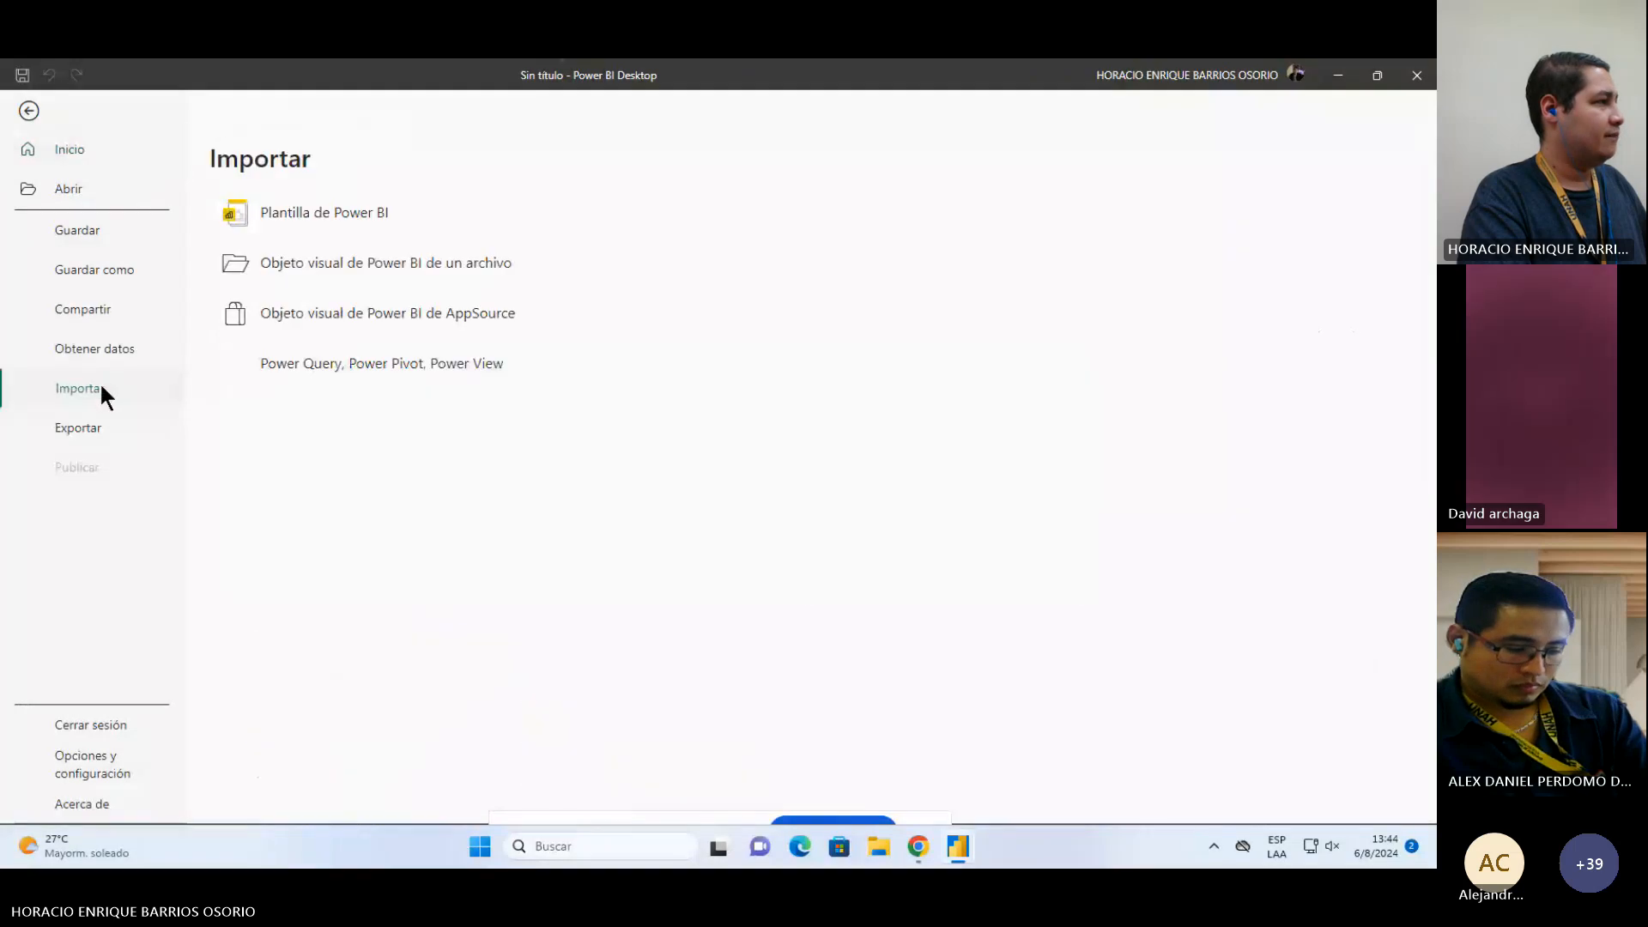
click(319, 213)
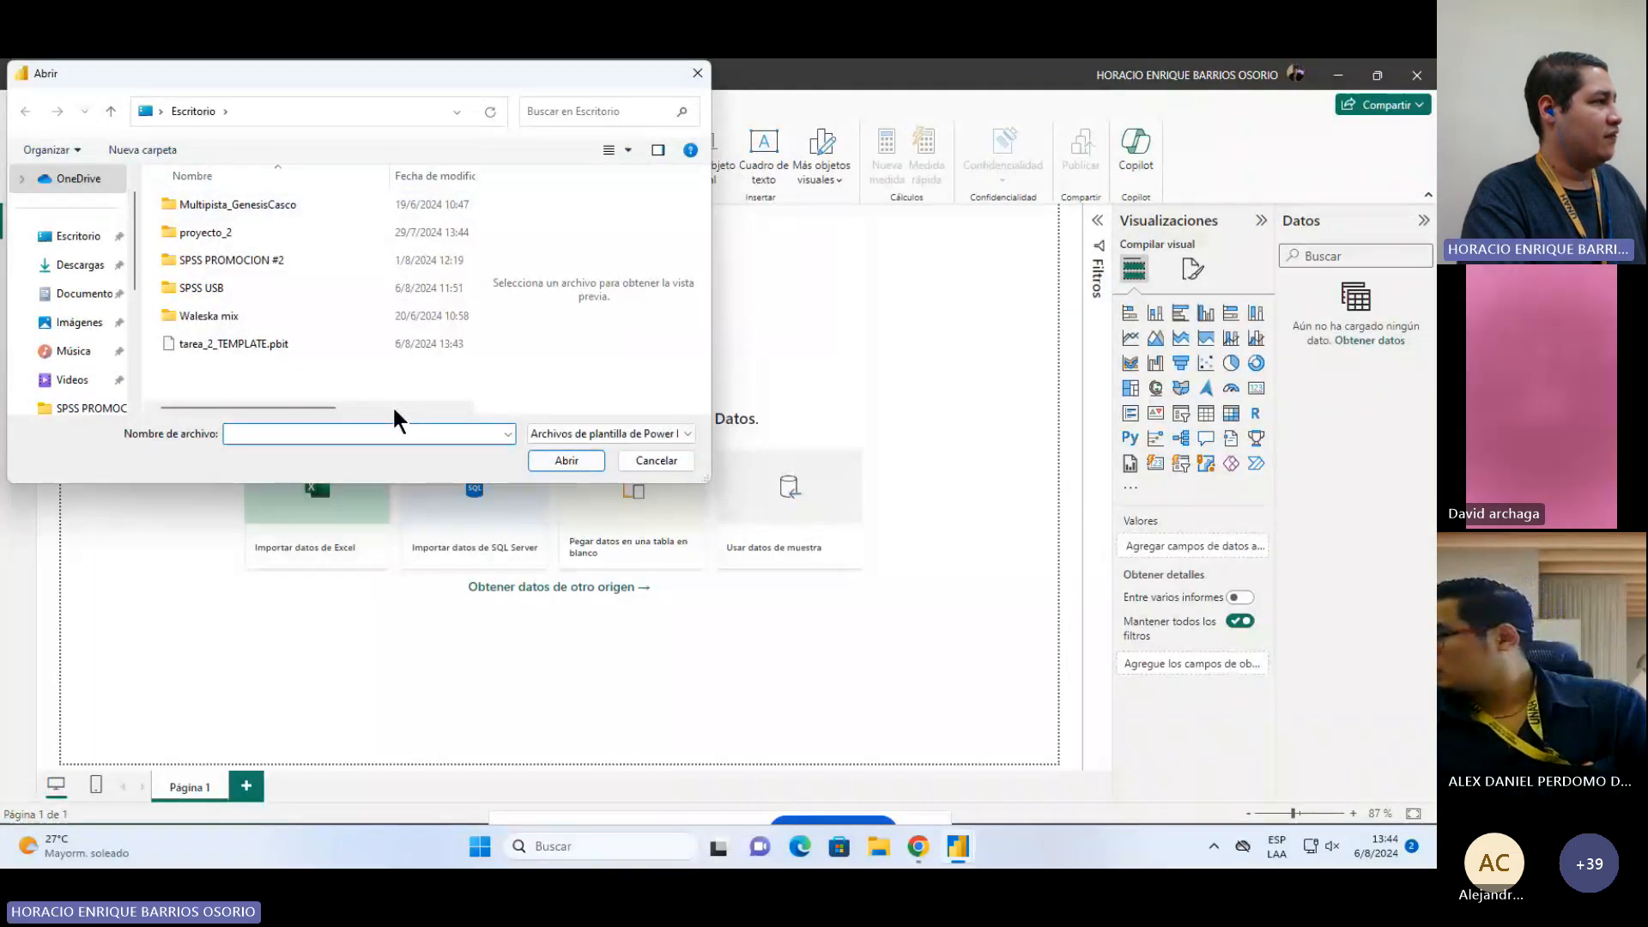
click(73, 238)
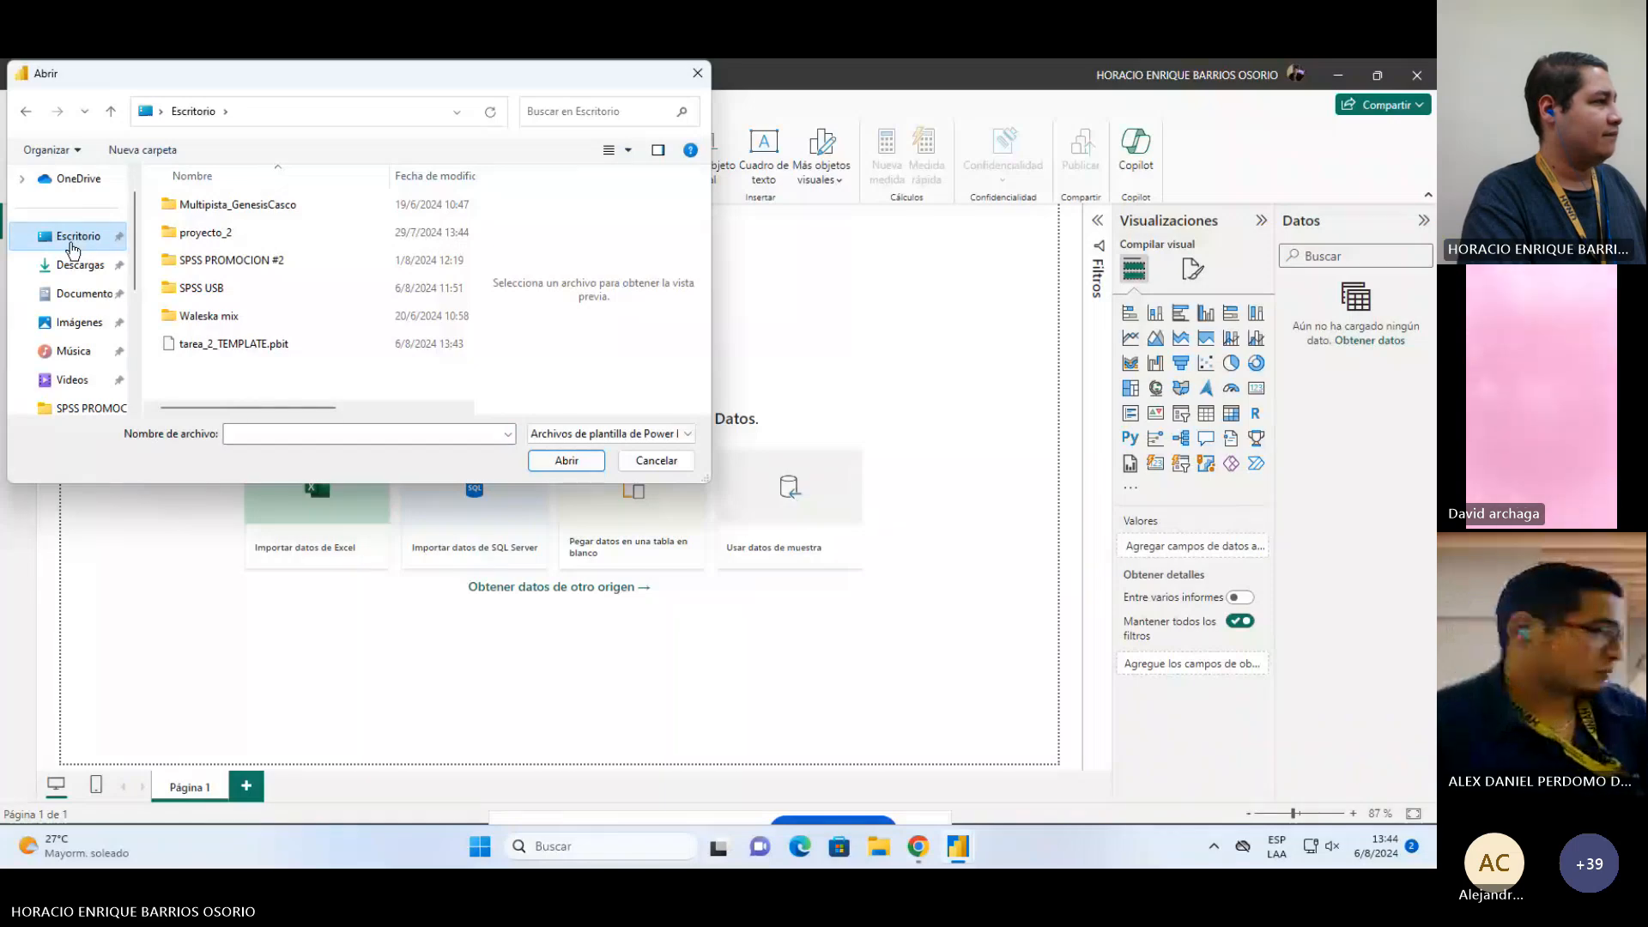
click(236, 344)
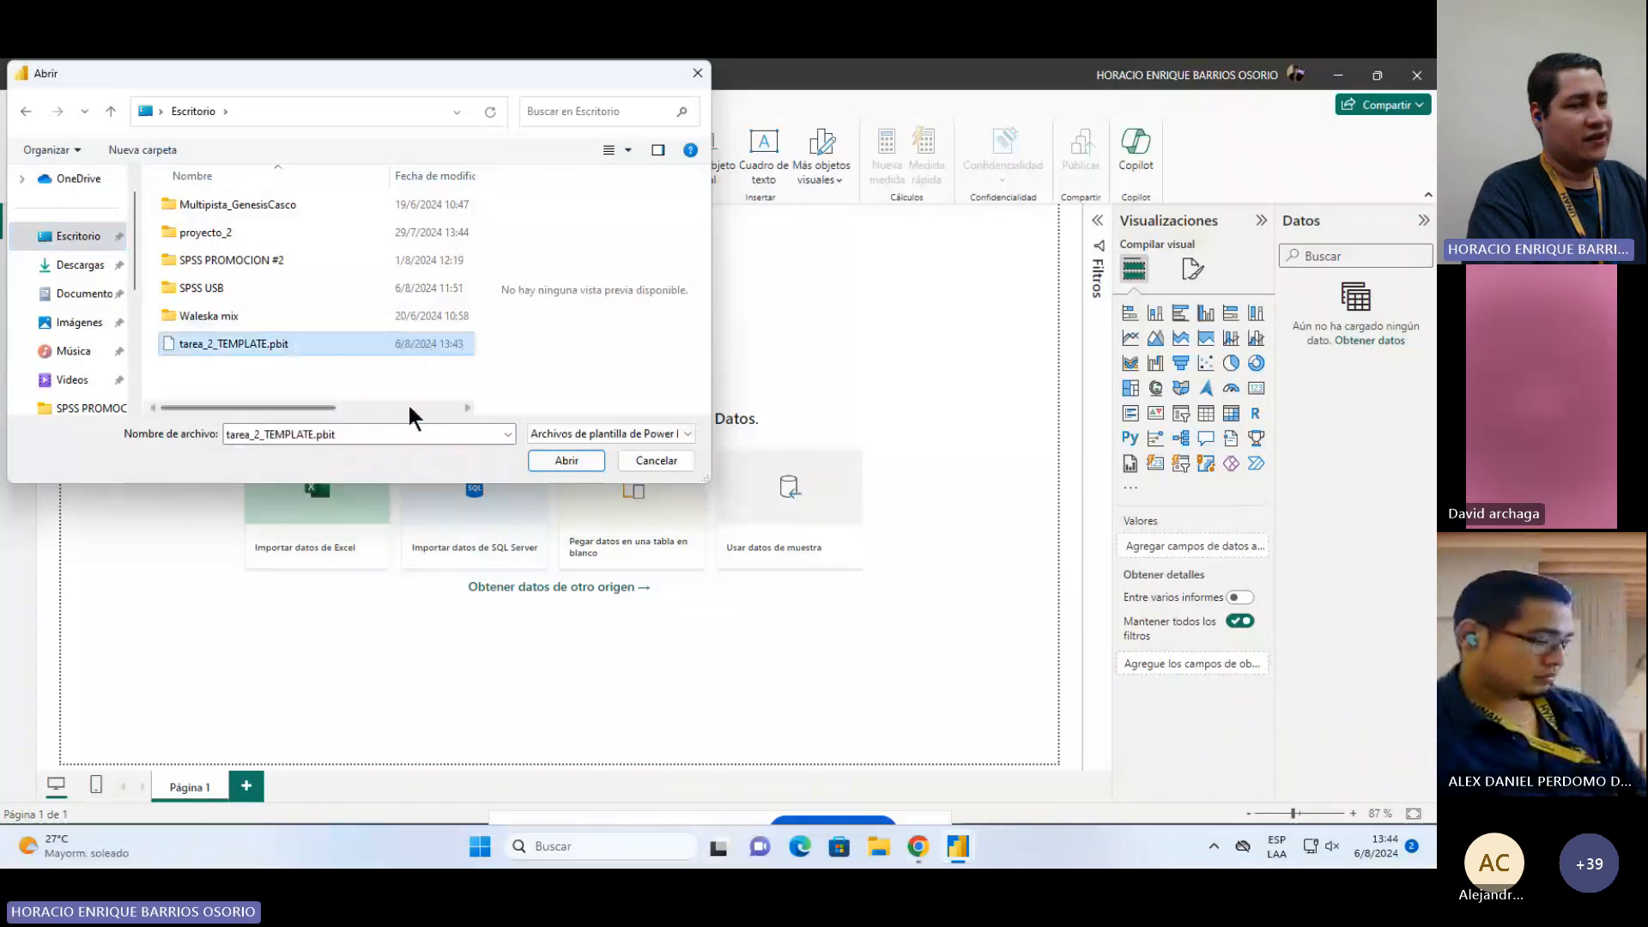
click(567, 461)
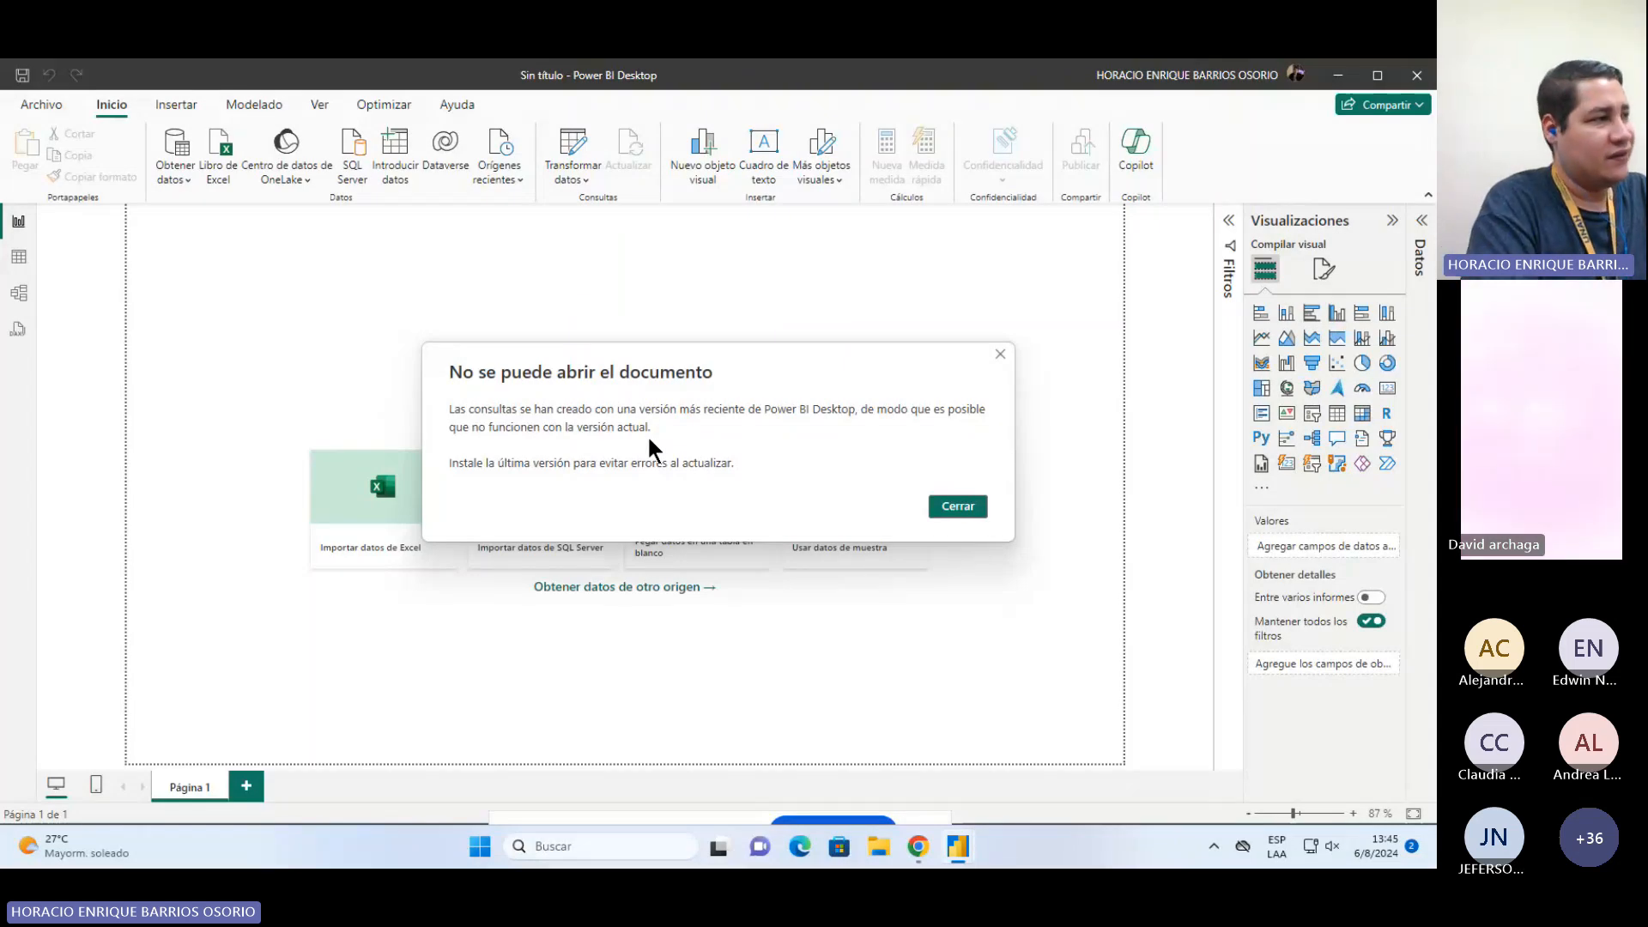
click(965, 504)
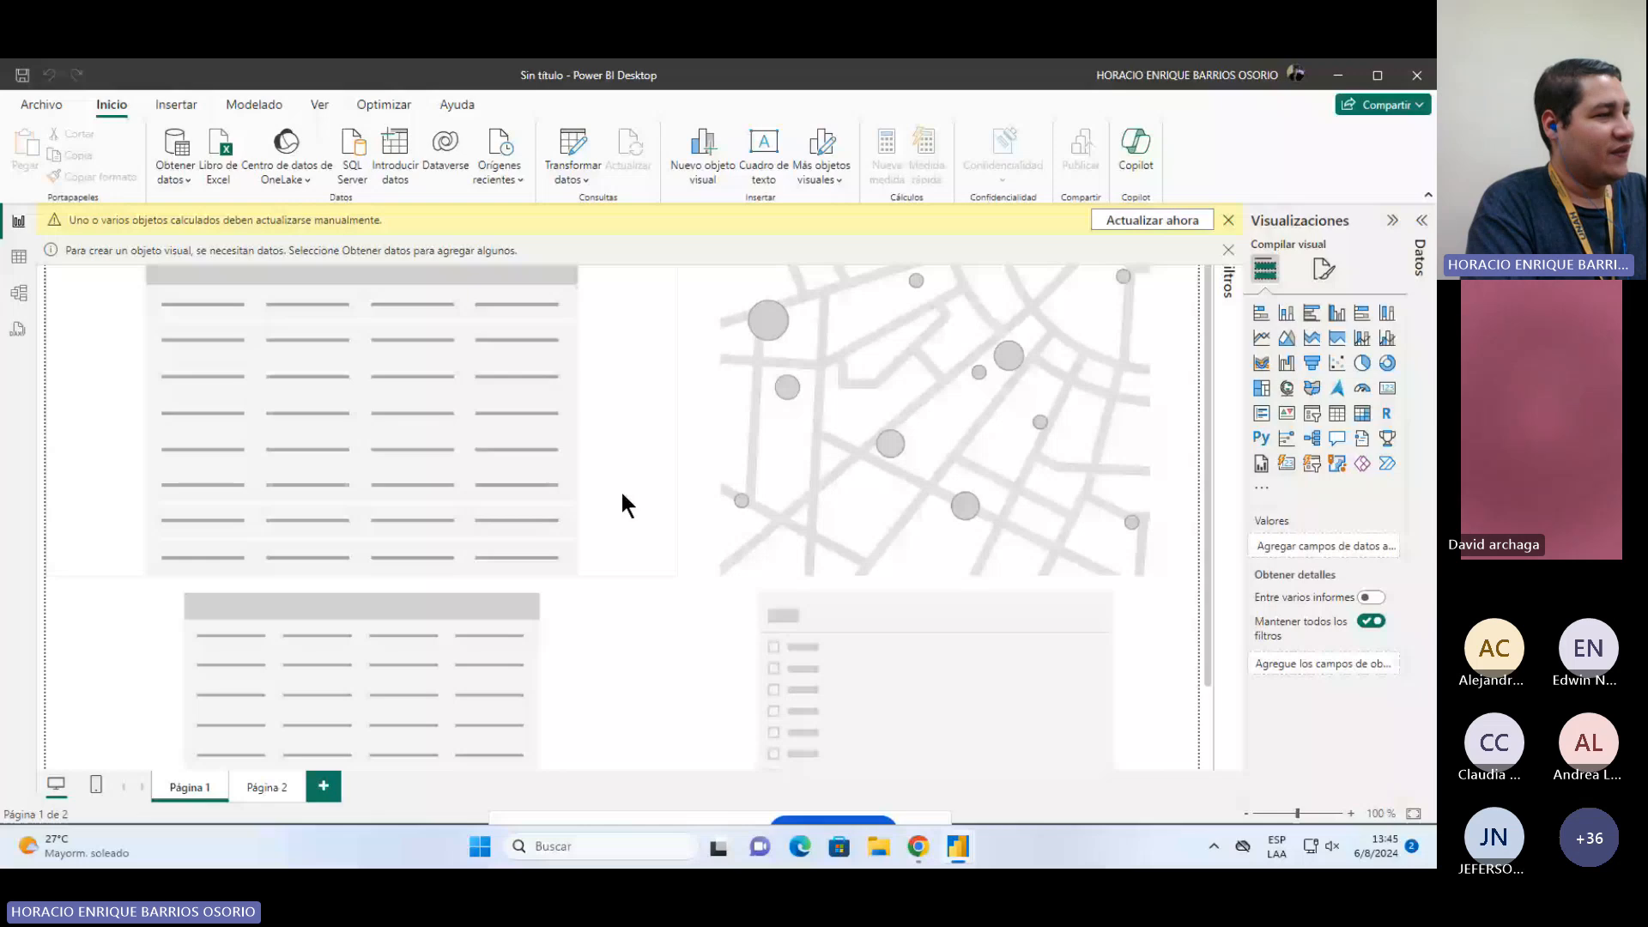
Step: Check the imported visuals on both pages and remove the leftover Elevación (msnm) field from the Página 2 map's bubble size
click(610, 656)
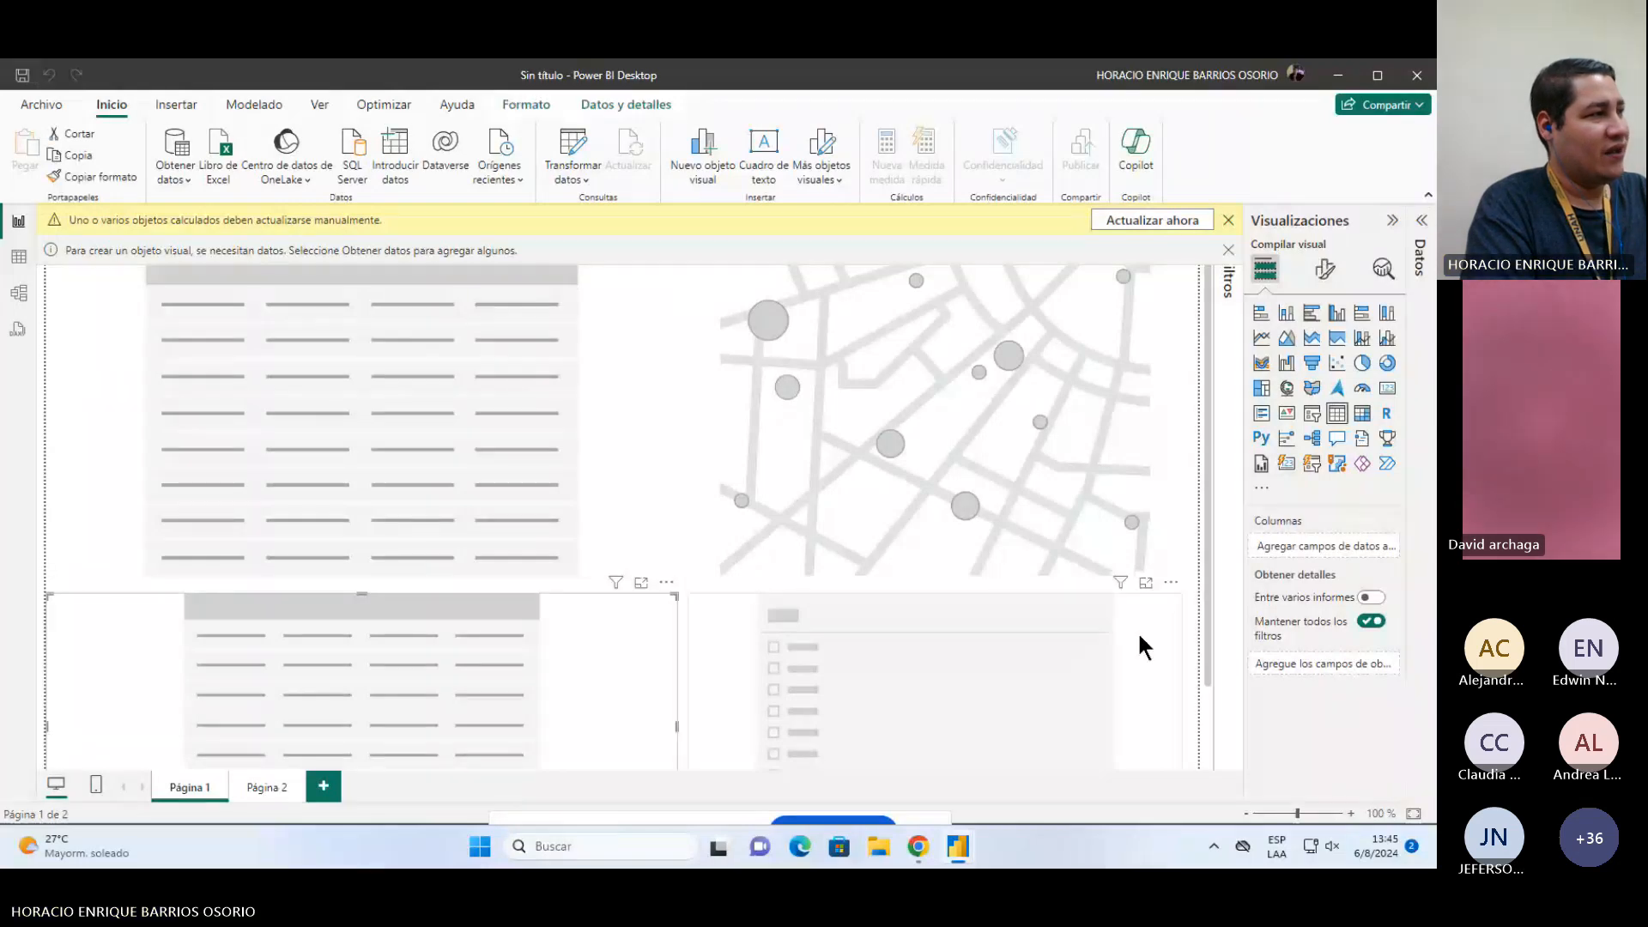
click(636, 532)
click(773, 631)
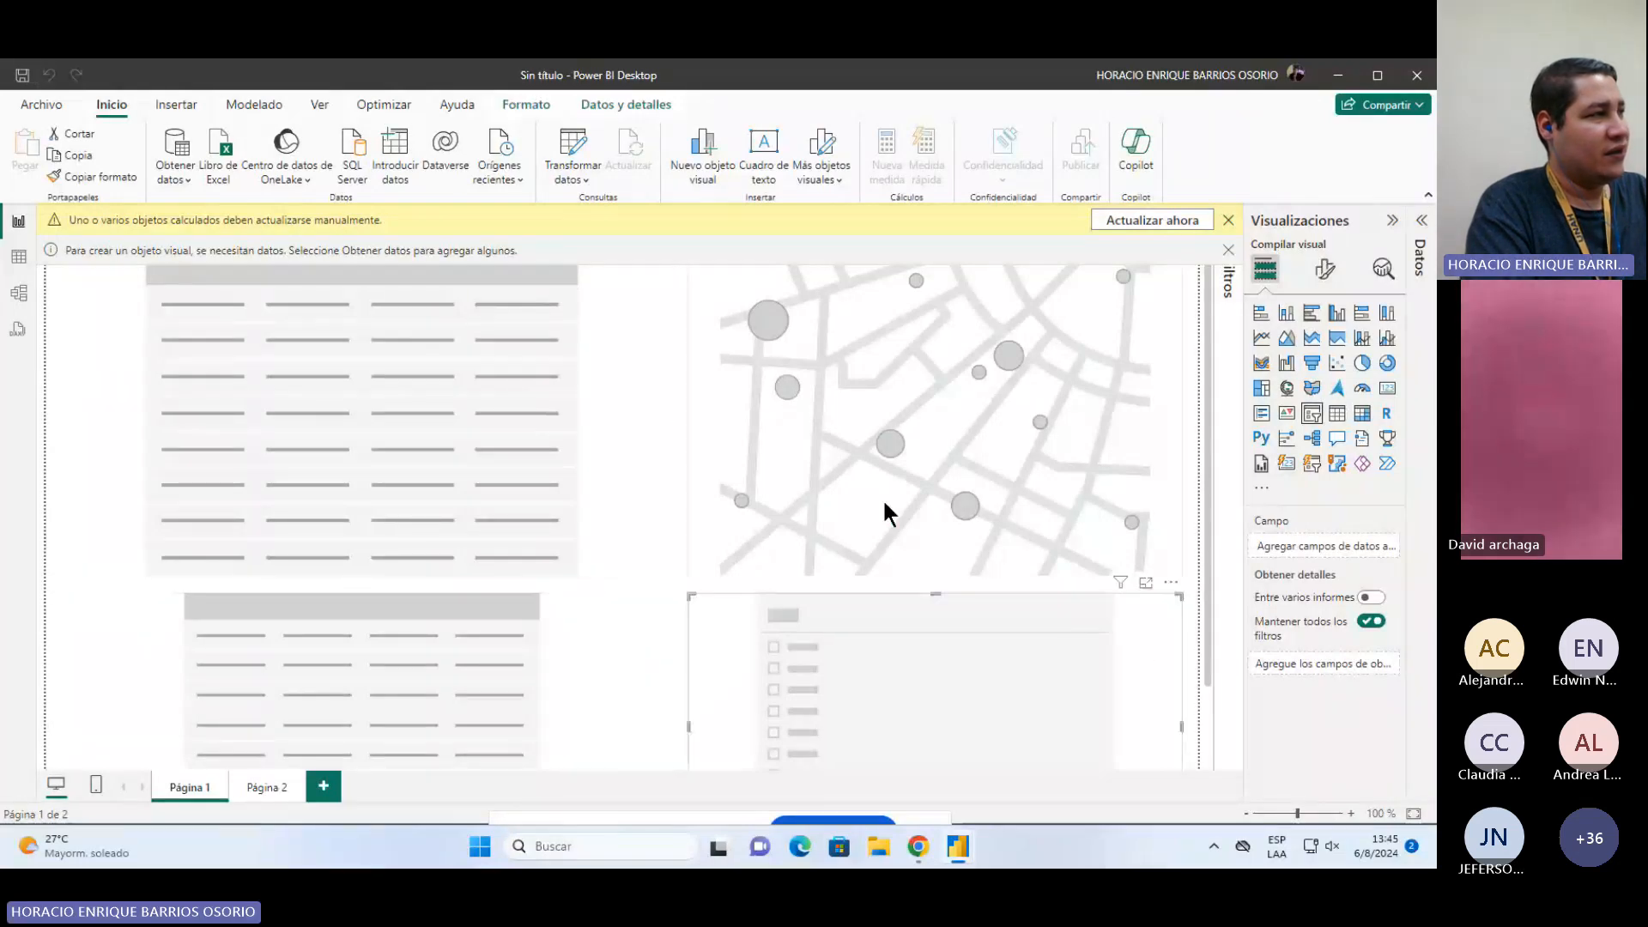
click(885, 503)
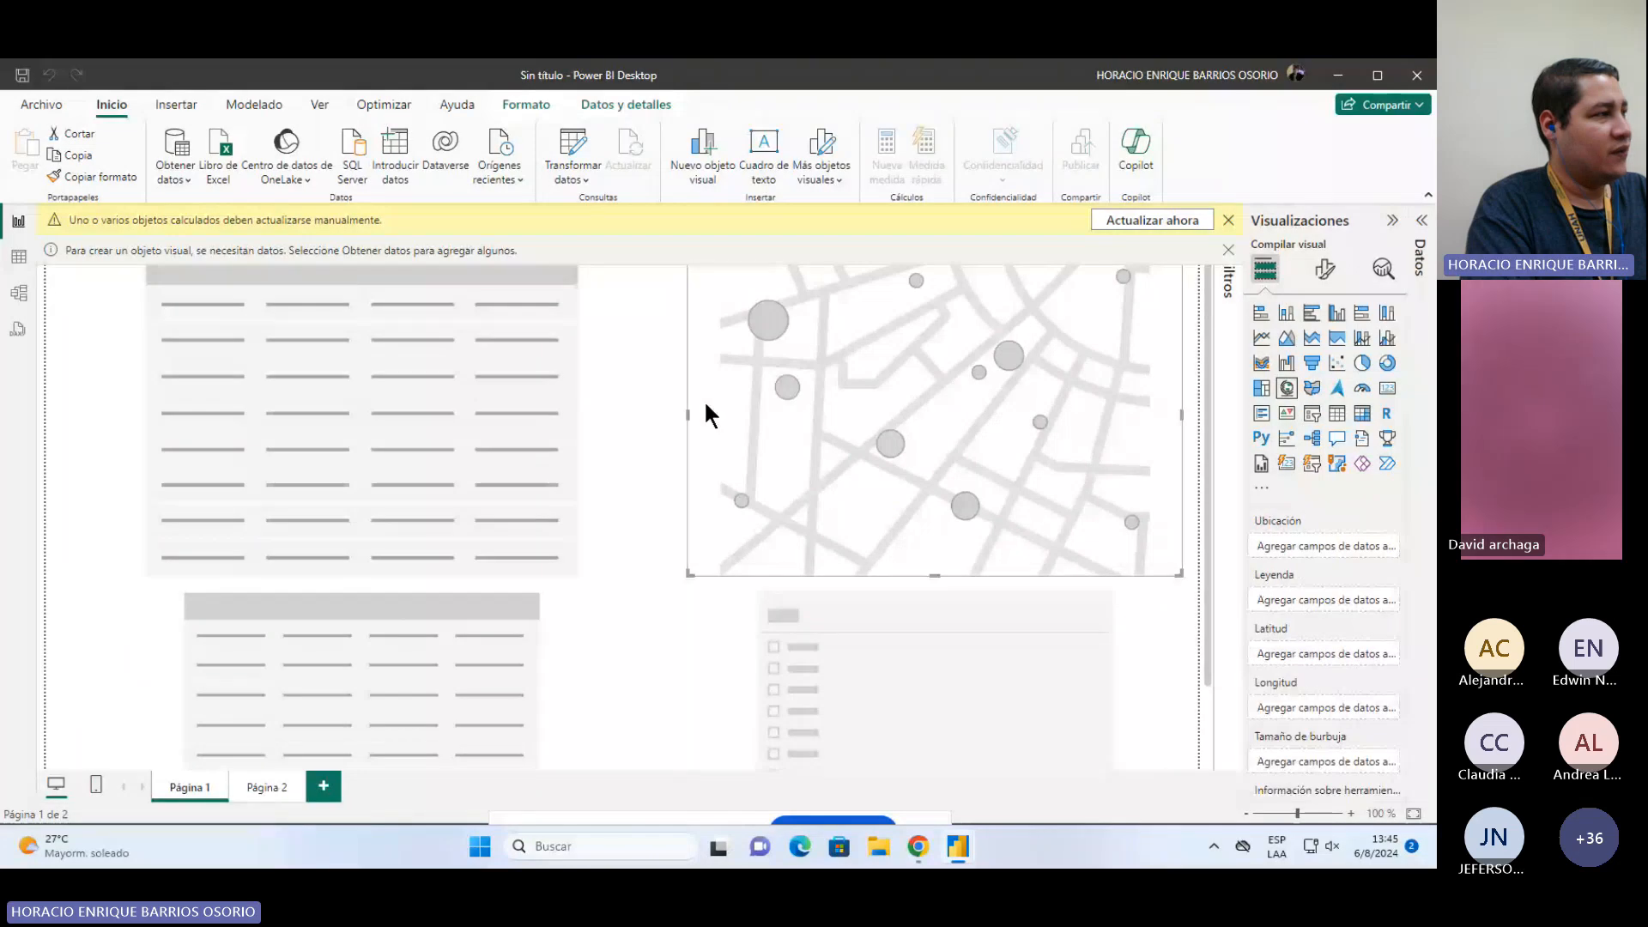
click(267, 787)
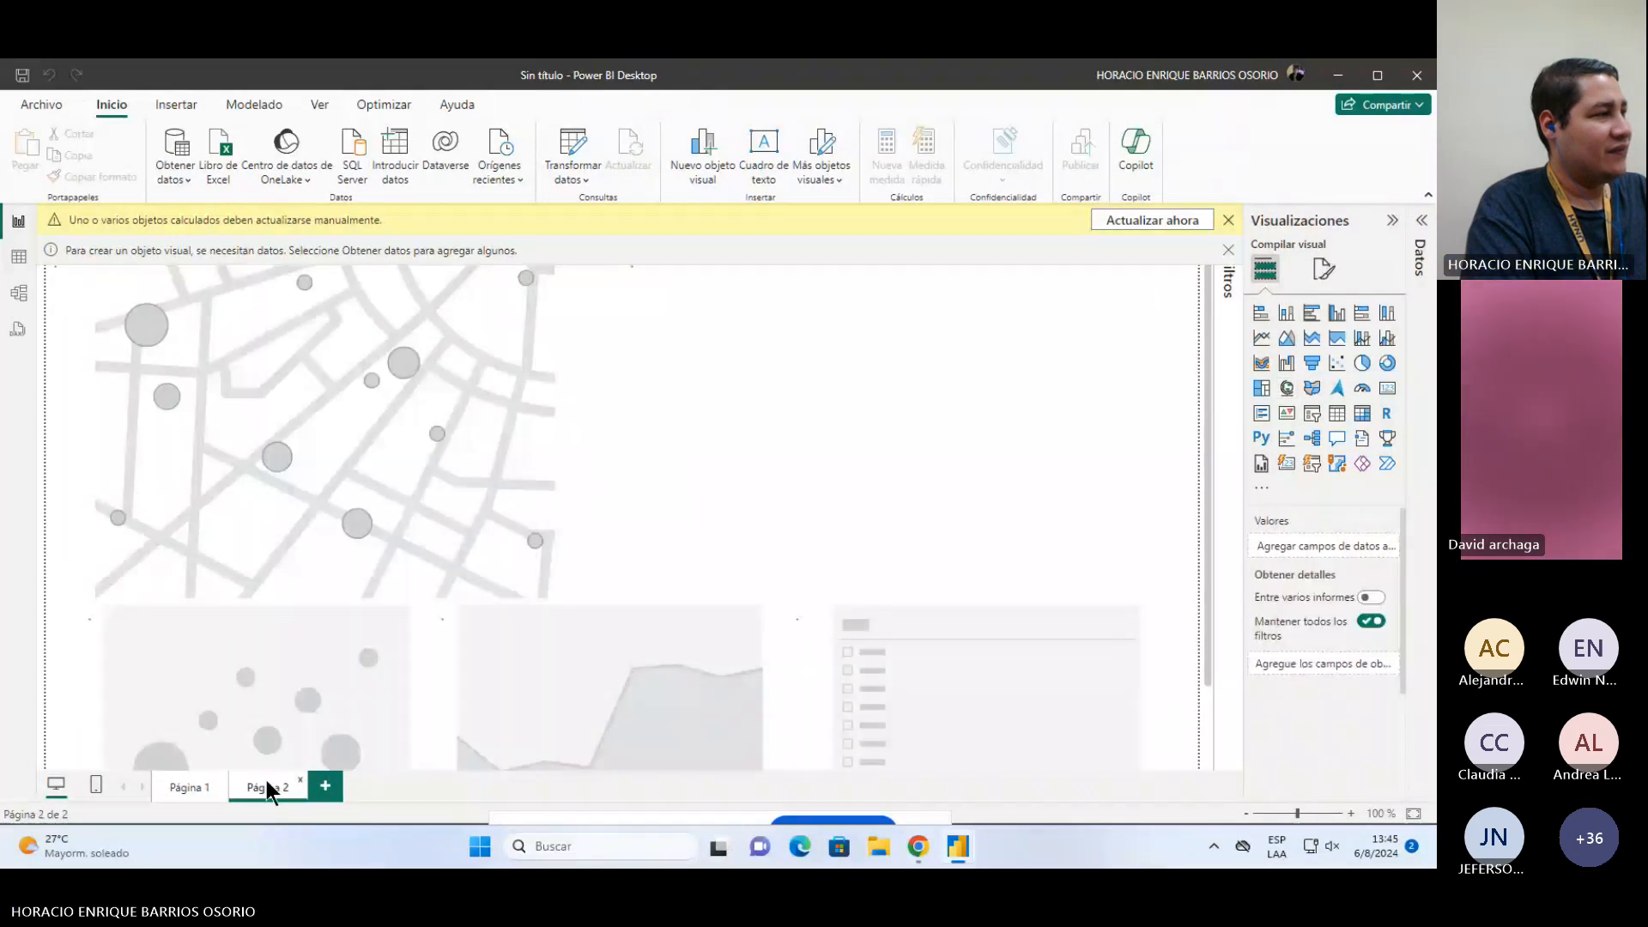
click(199, 787)
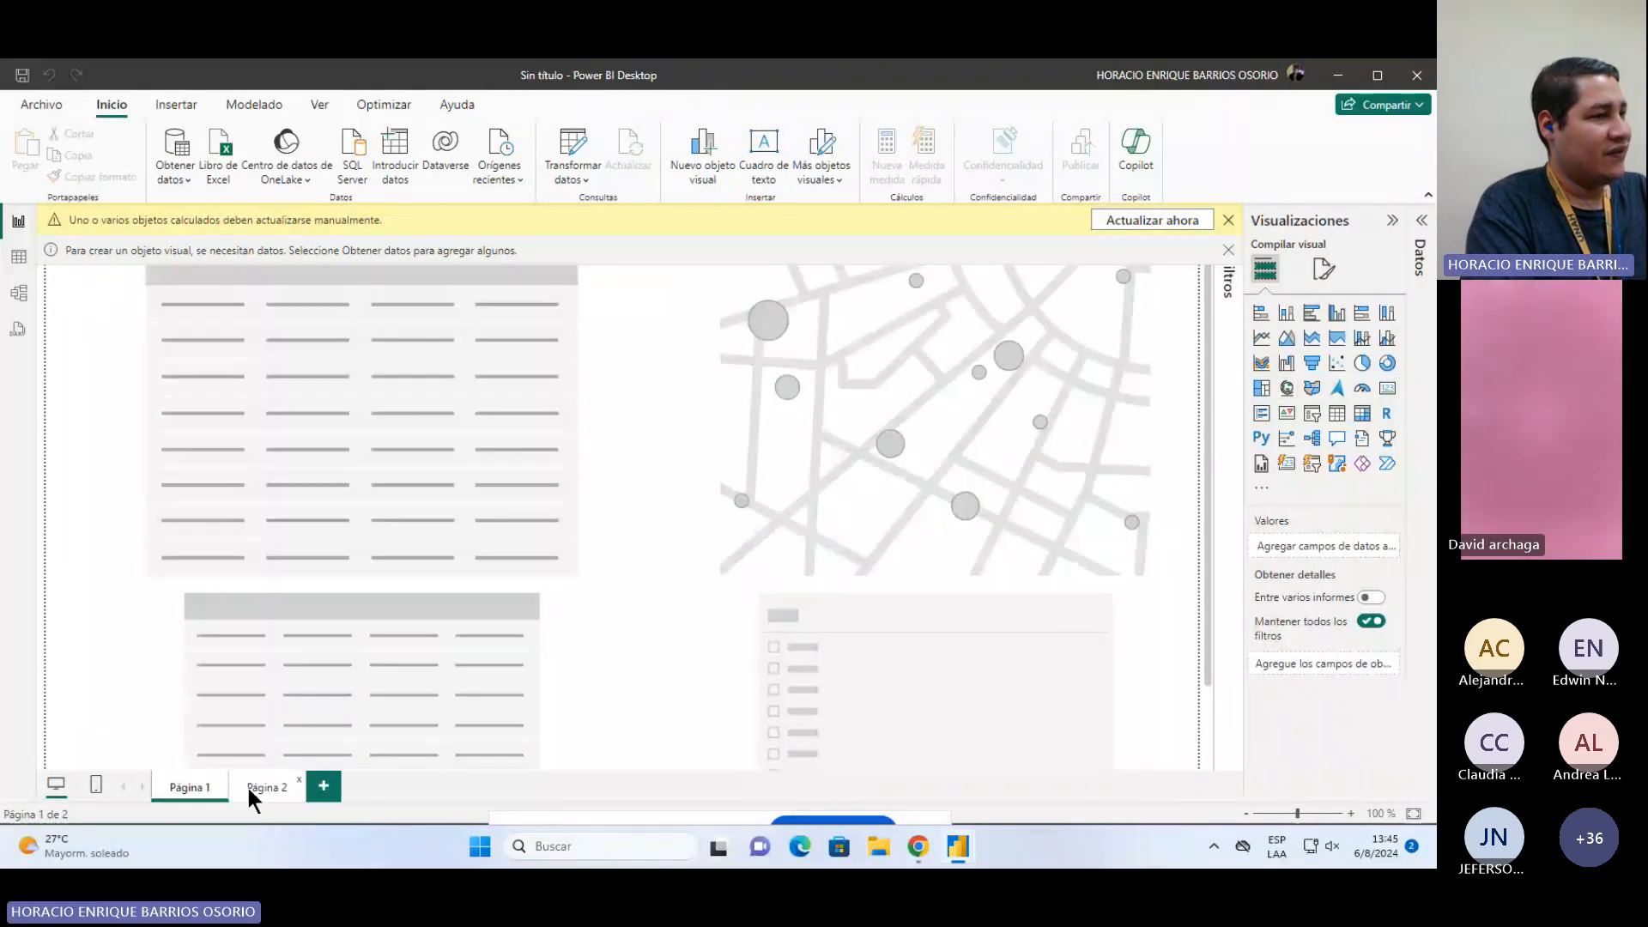
click(248, 790)
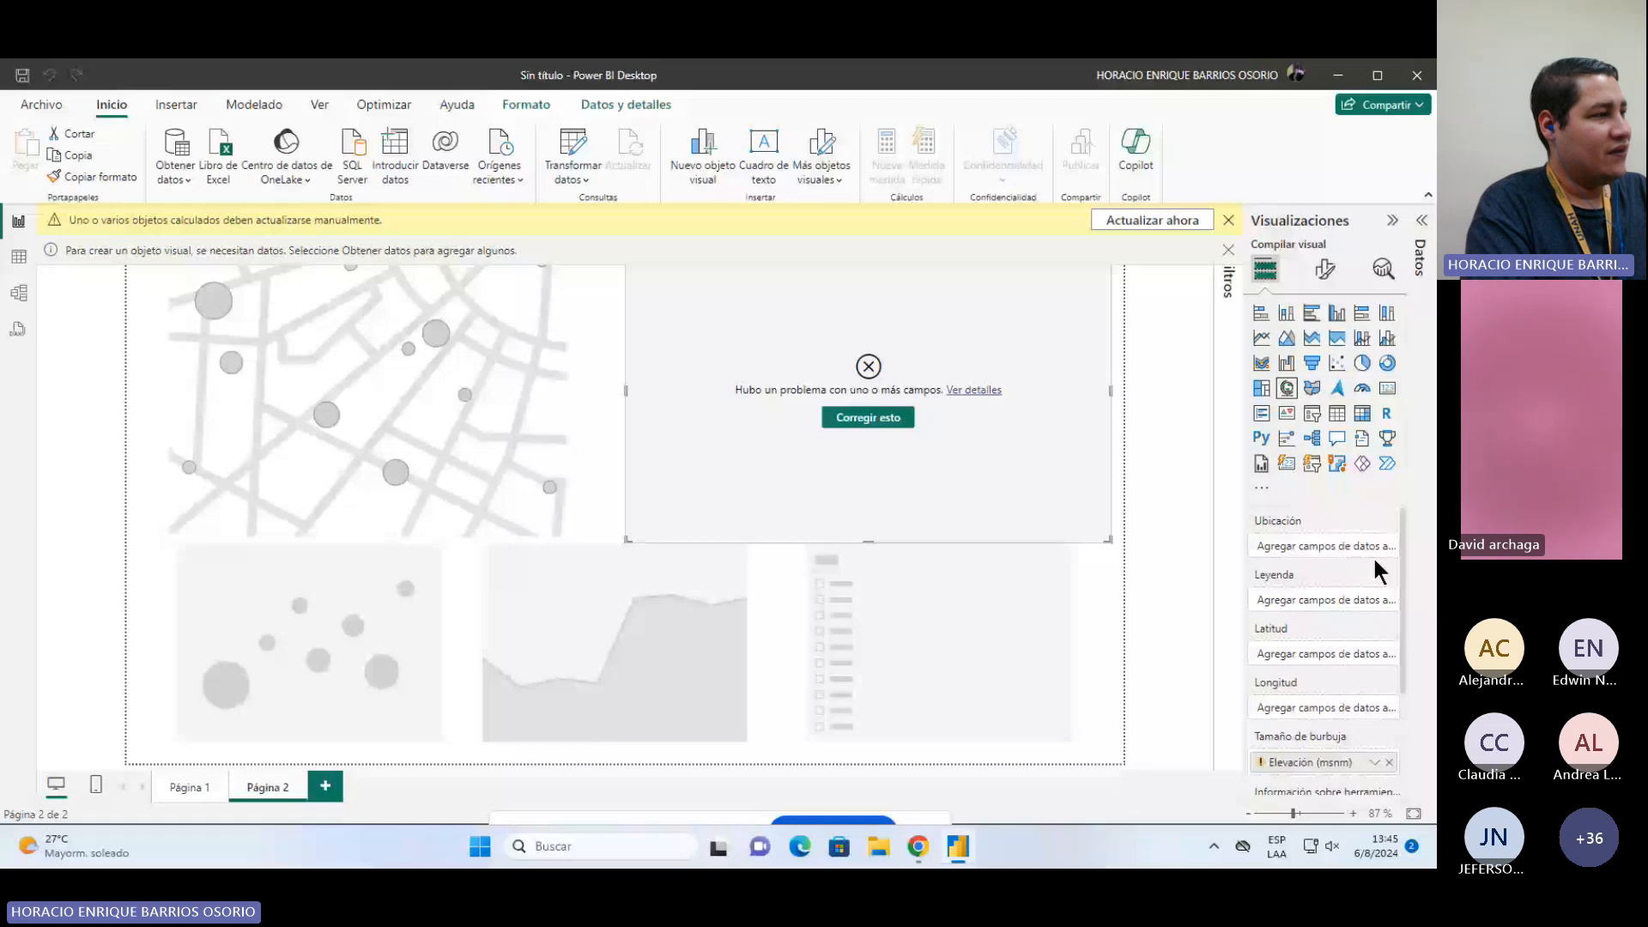
click(1389, 762)
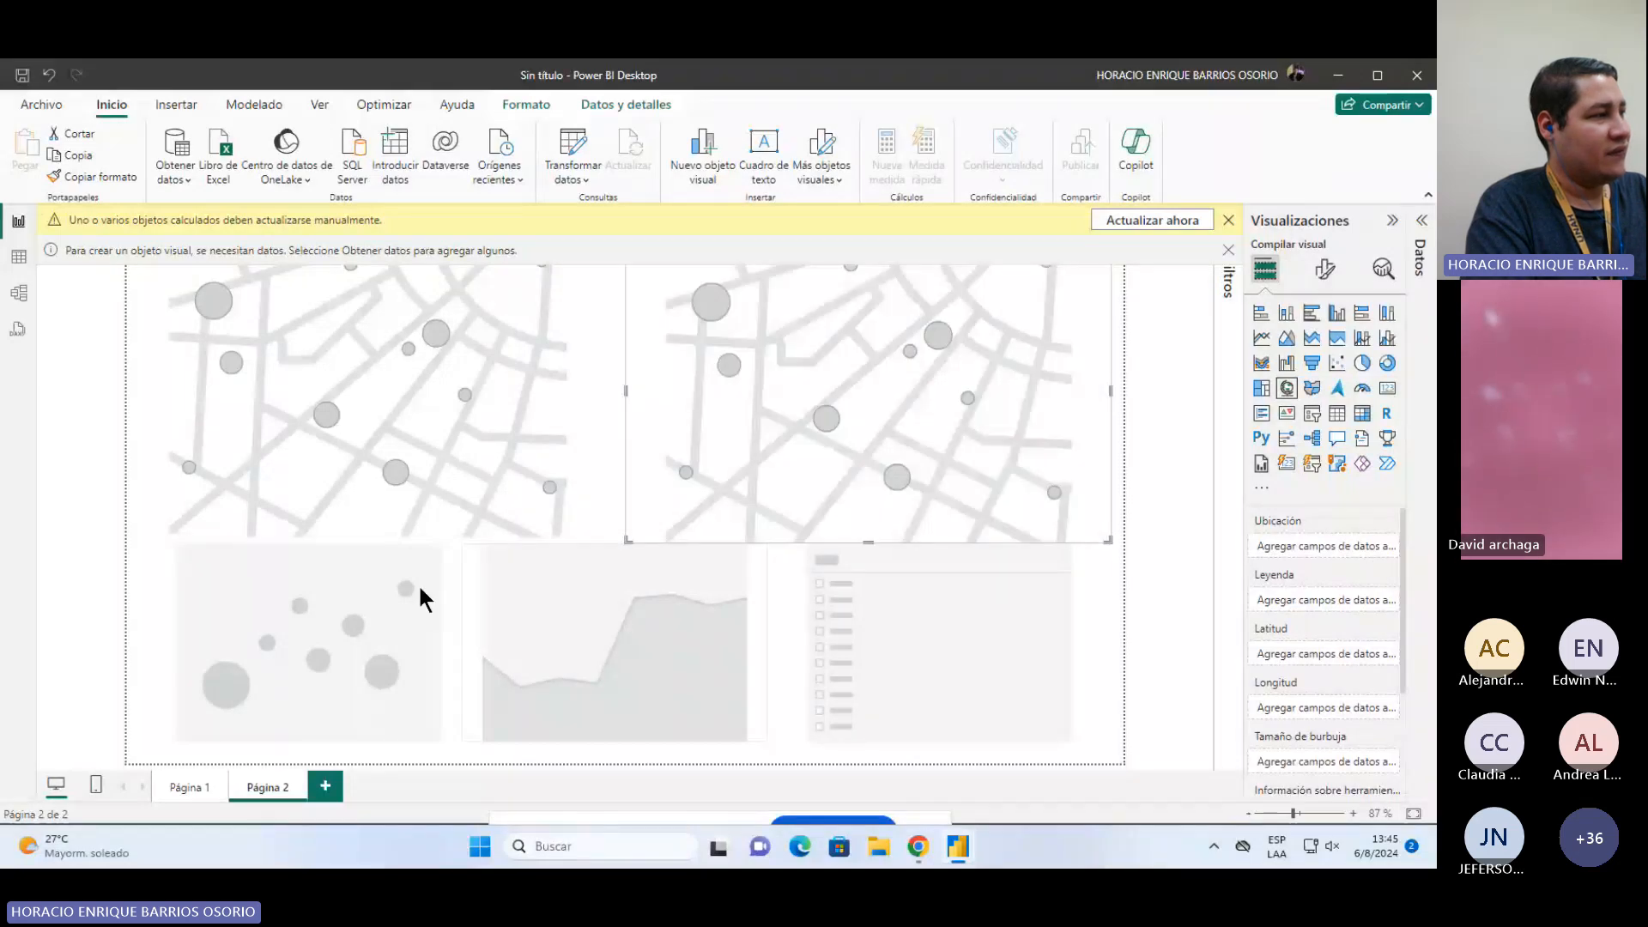
Step: Try resizing the Página 2 map visual, then undo the resize
click(420, 481)
click(614, 616)
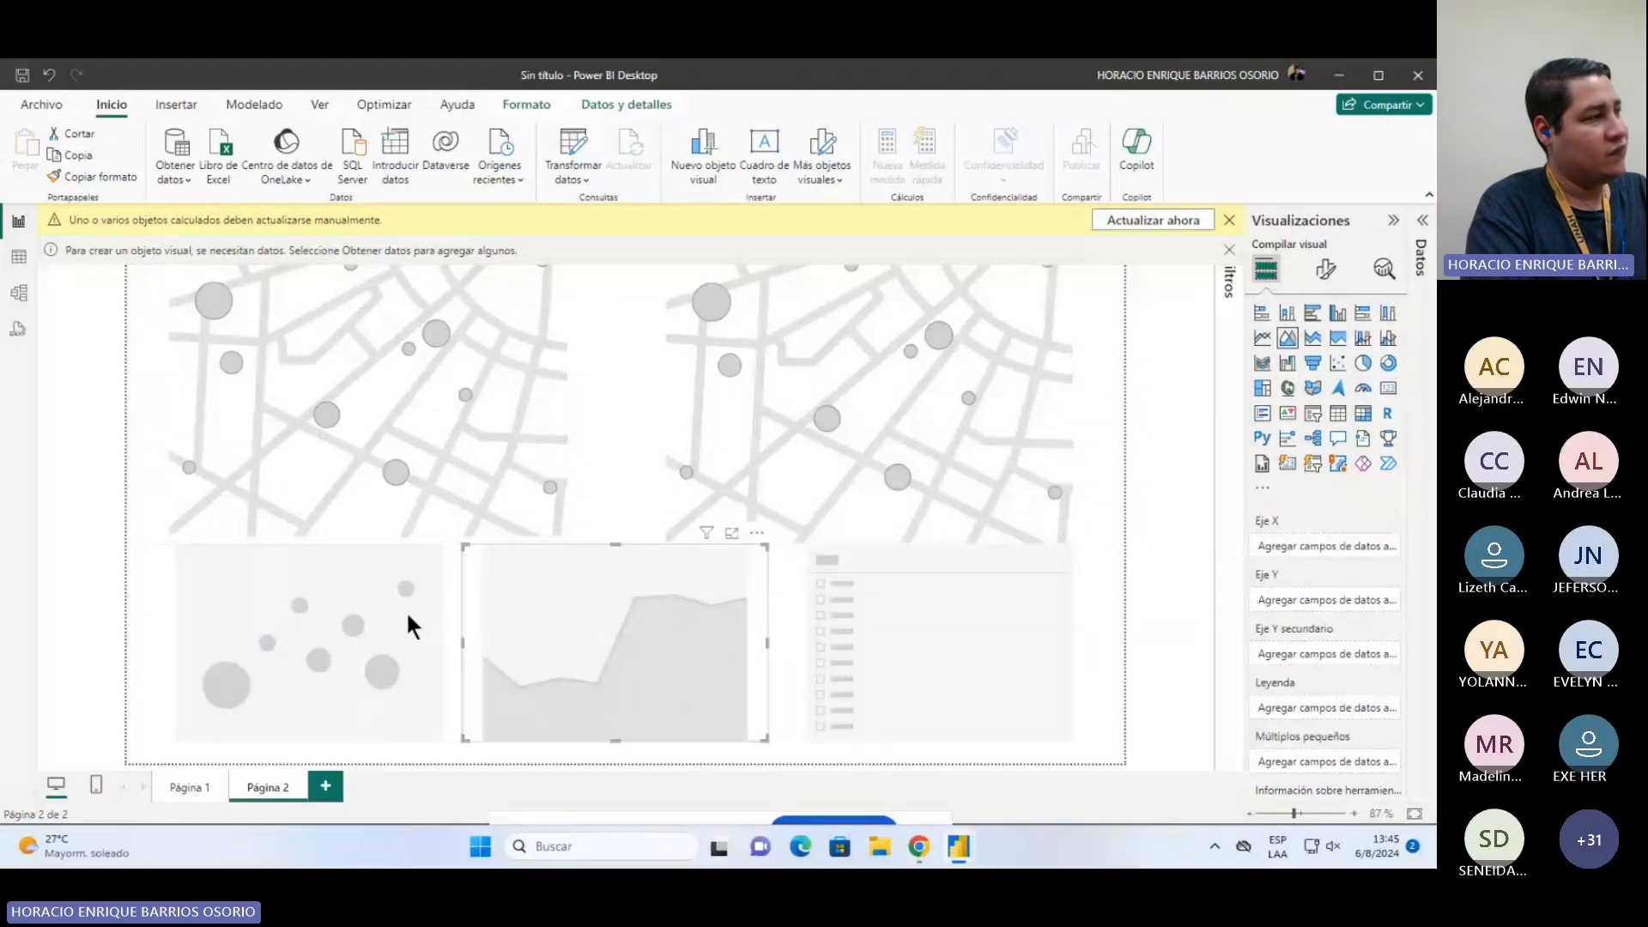
click(607, 526)
drag(607, 526, 441, 483)
click(691, 458)
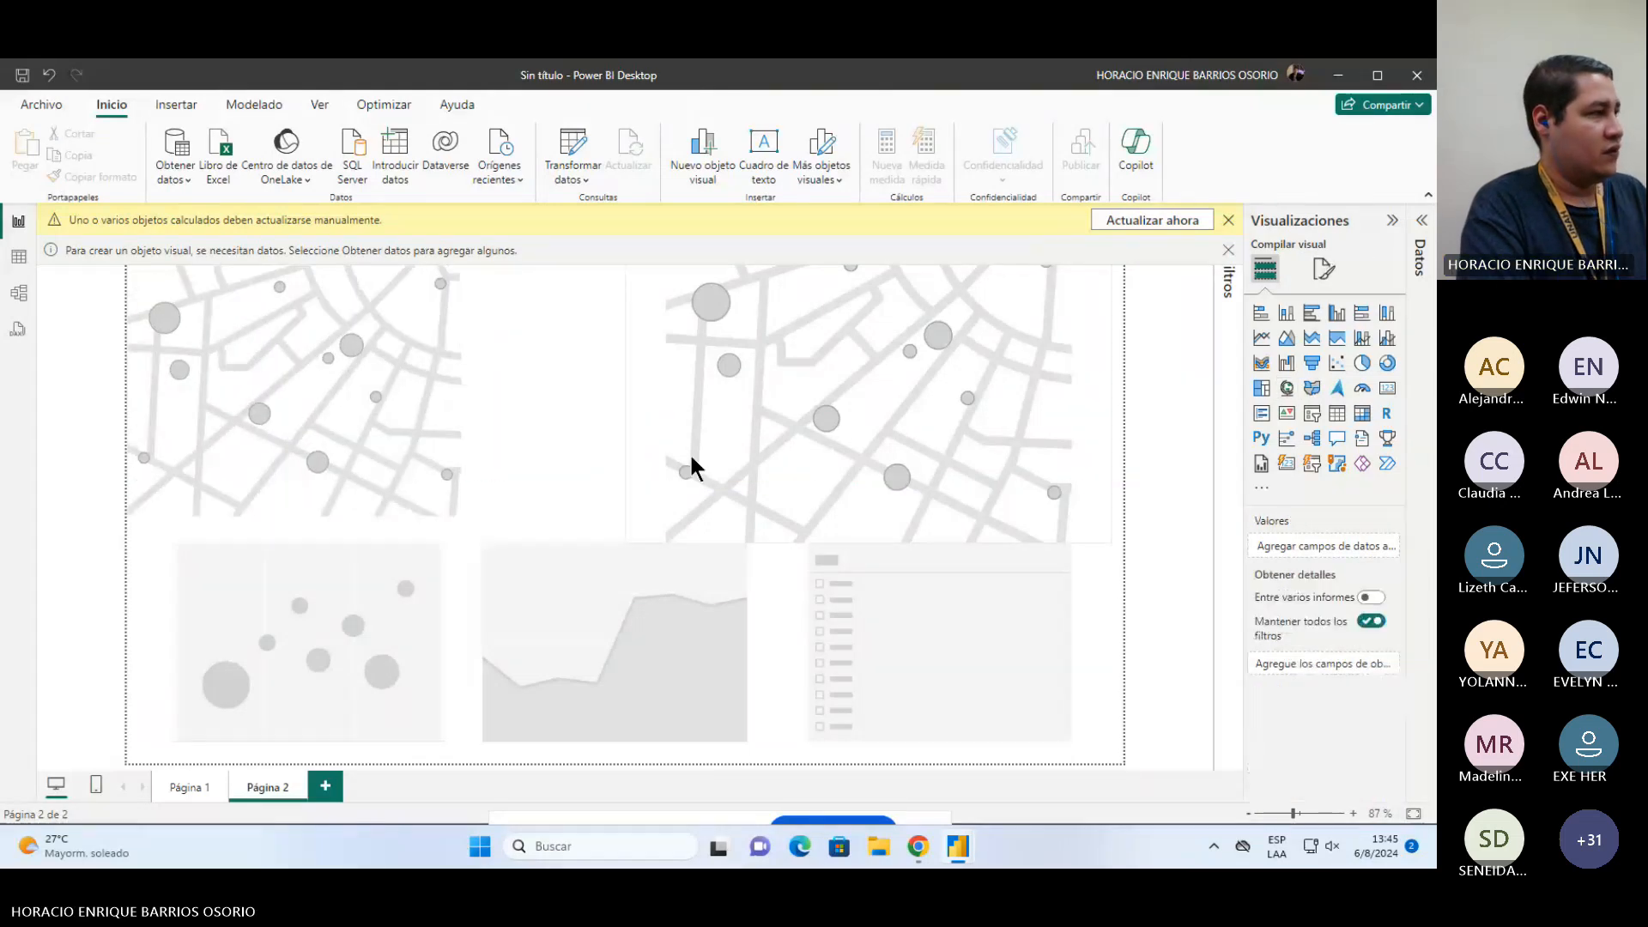
key(ctrl+z)
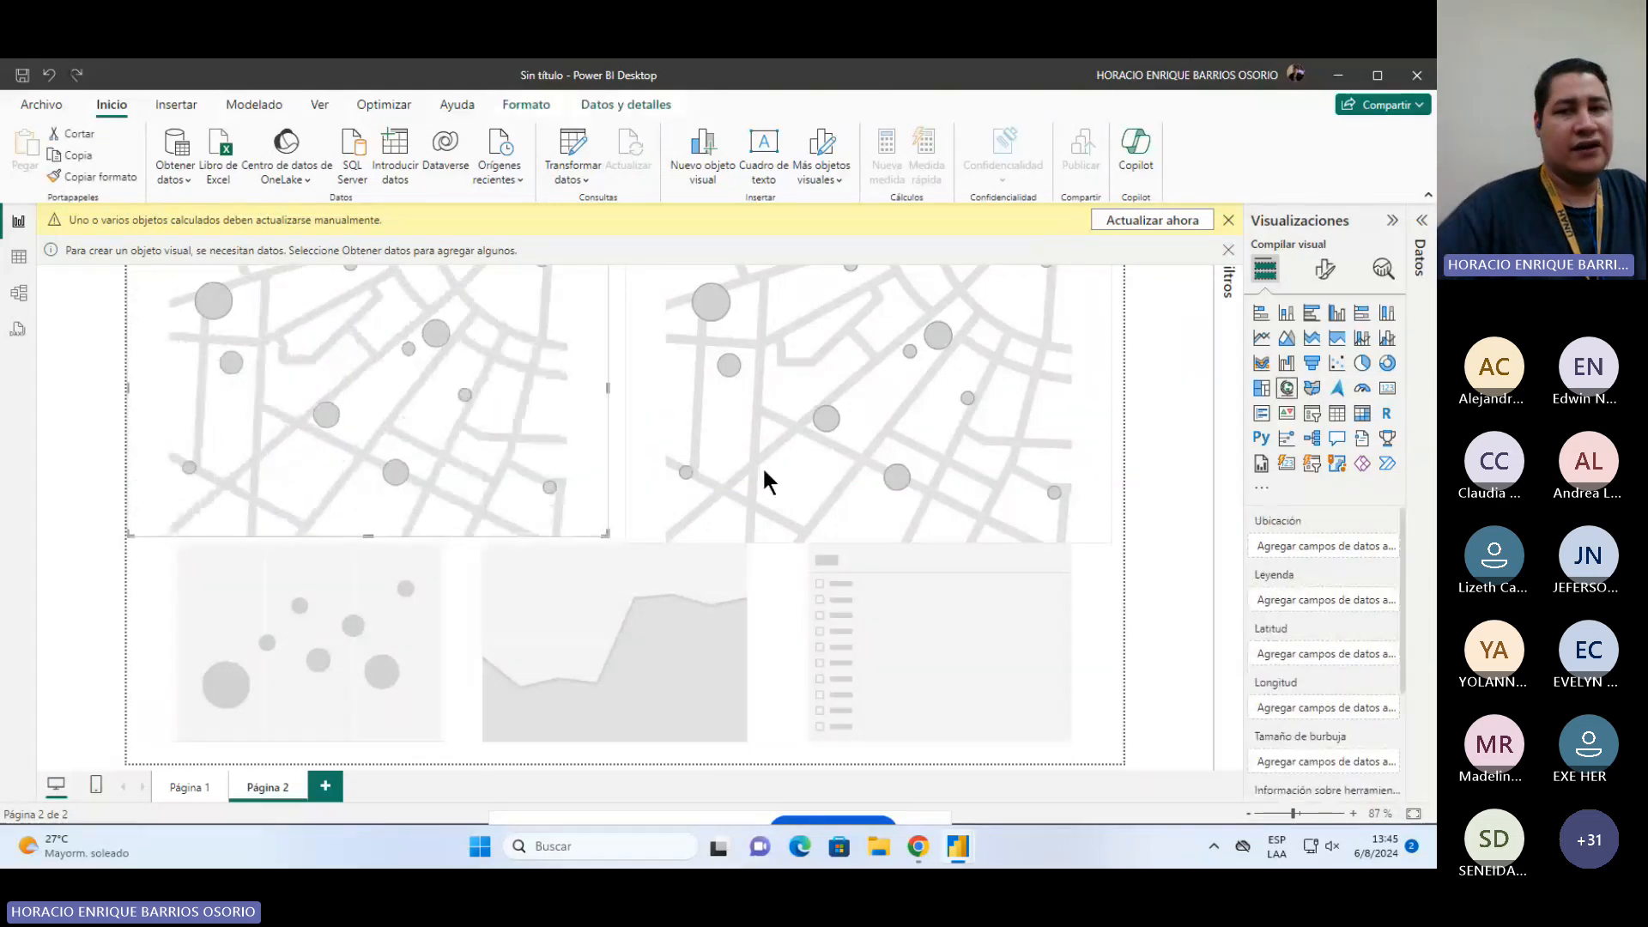
Step: Close the template-based report without saving changes
click(1142, 487)
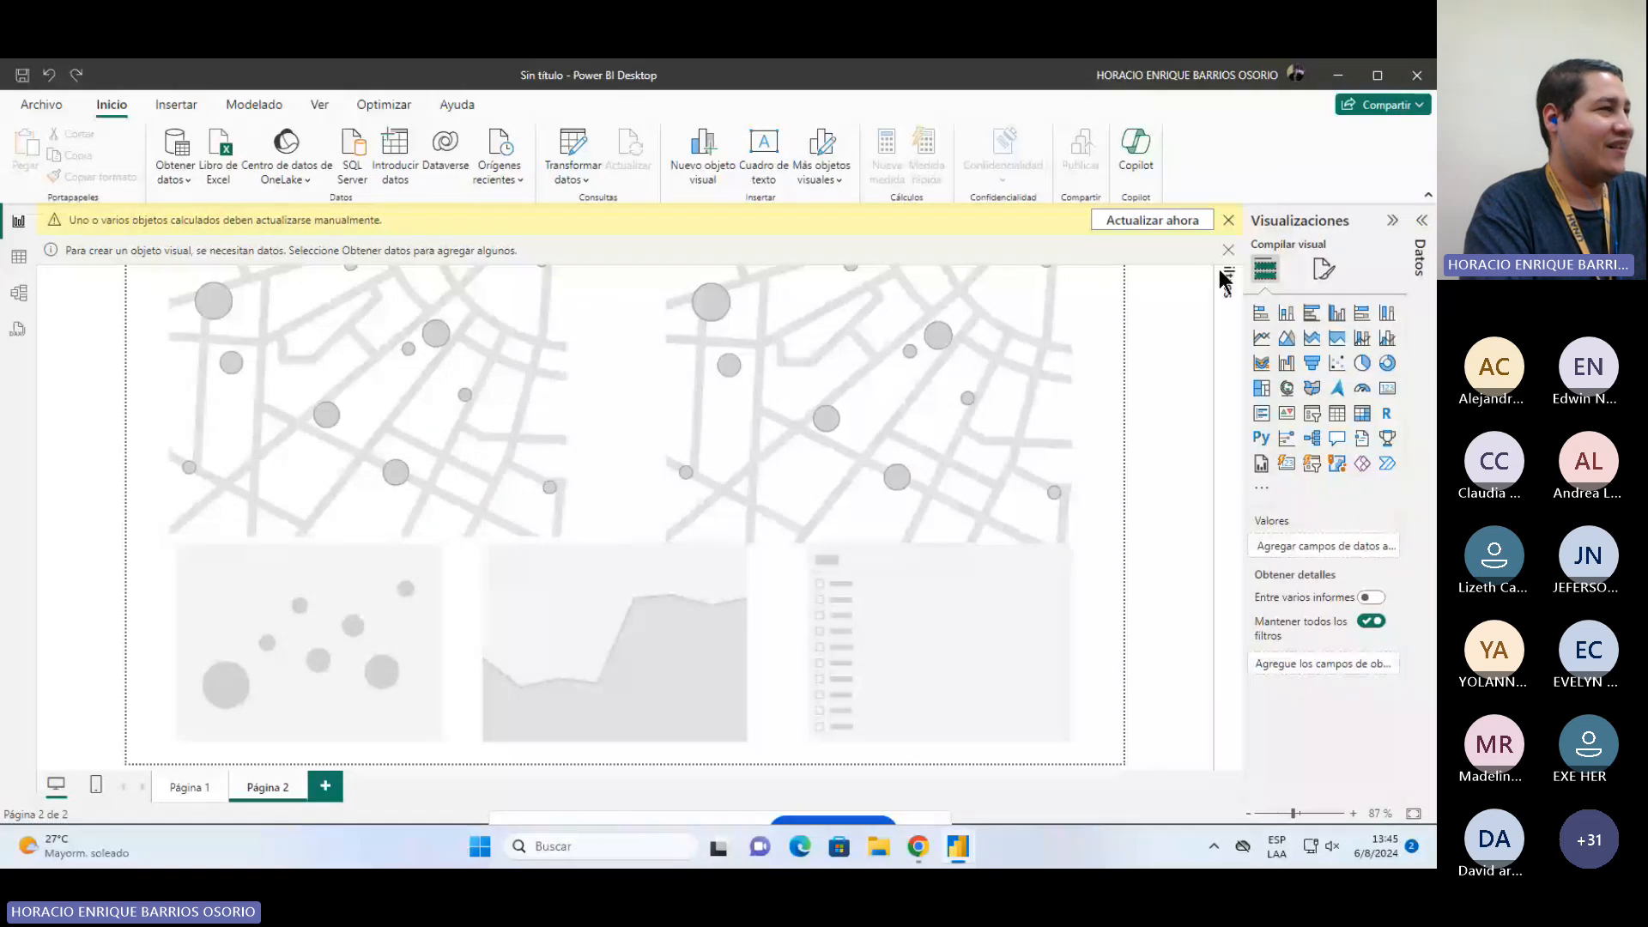
click(1418, 75)
click(738, 483)
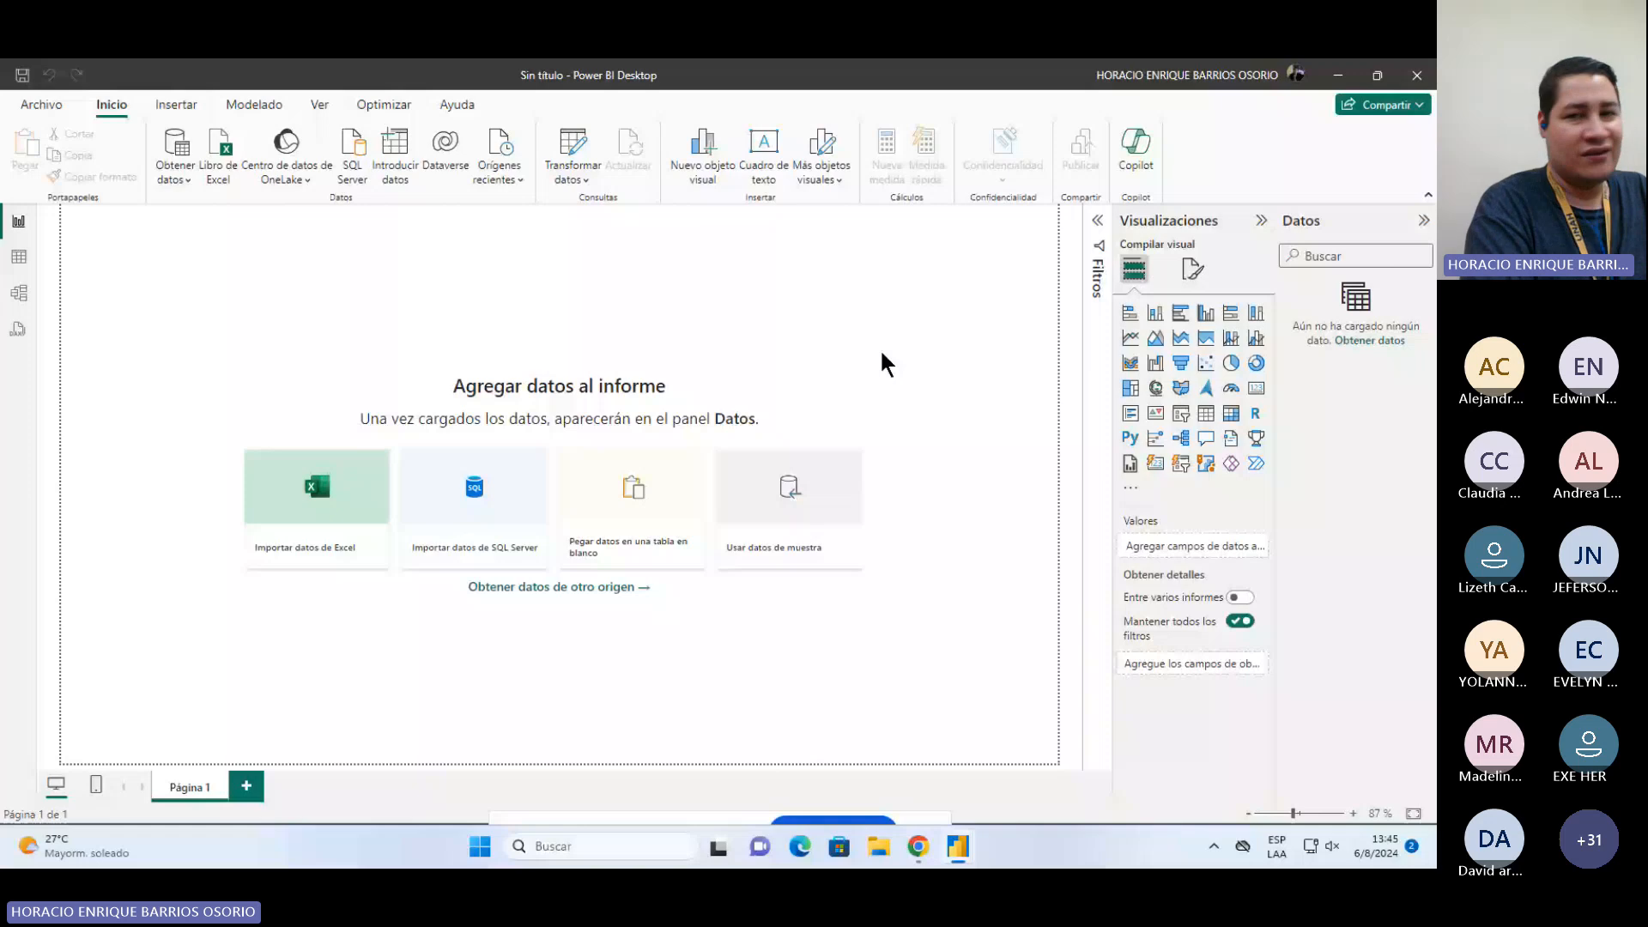
Step: Switch to the Invoice Report window and review the visuals on Page 1, Page 2 and Page 3
mouse_move(955, 848)
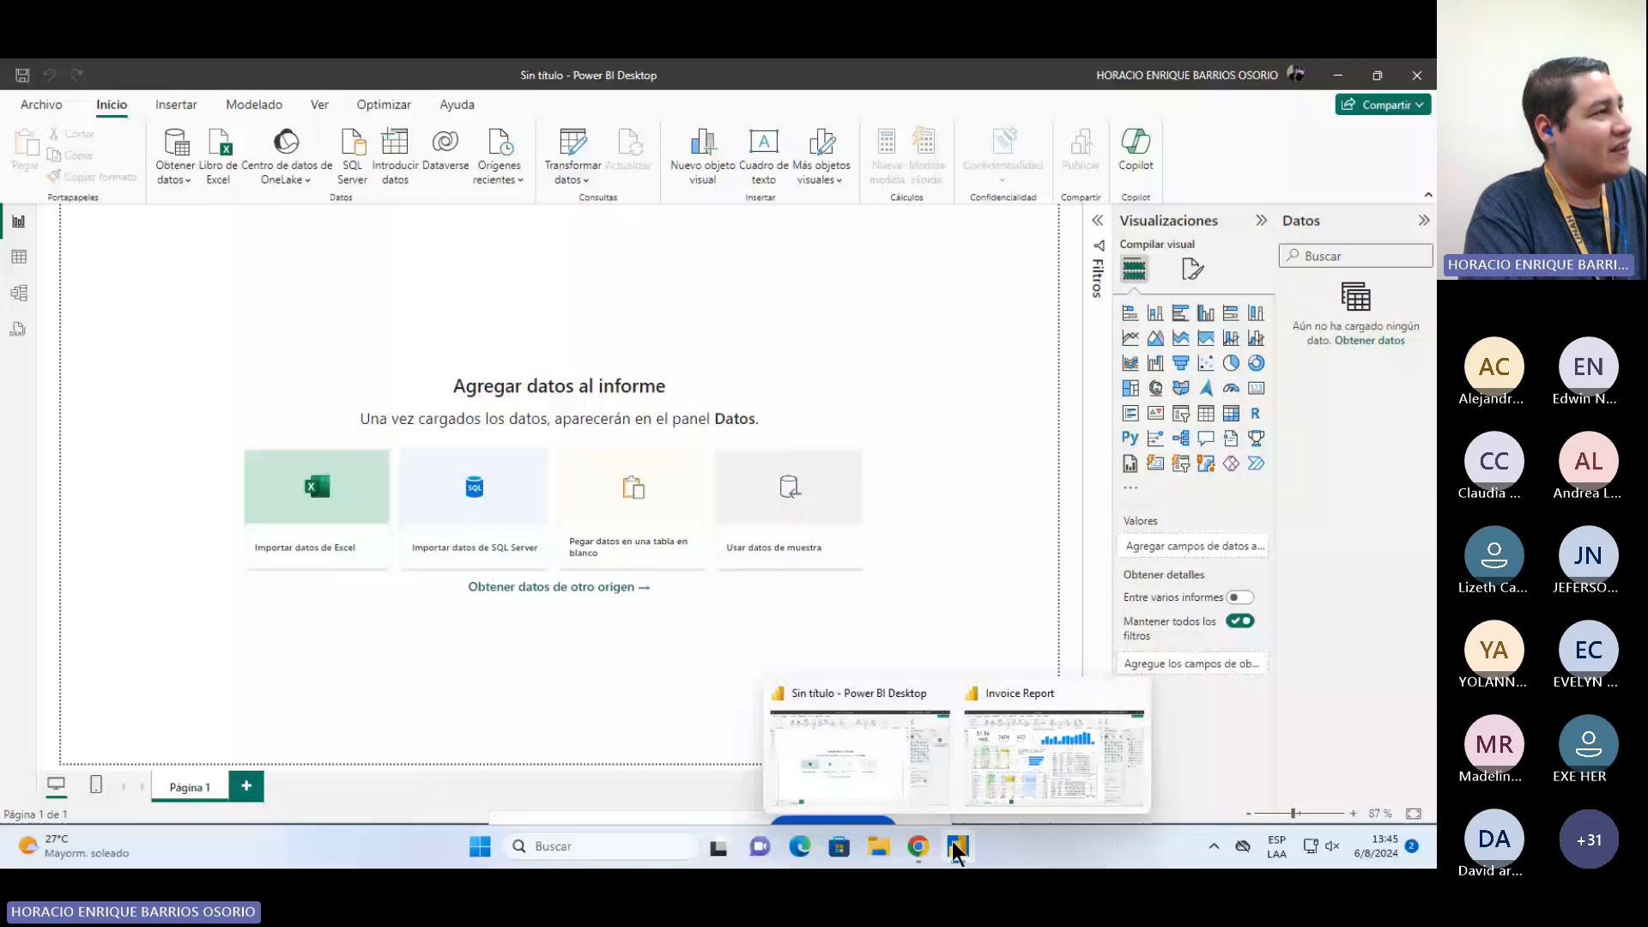
click(1022, 781)
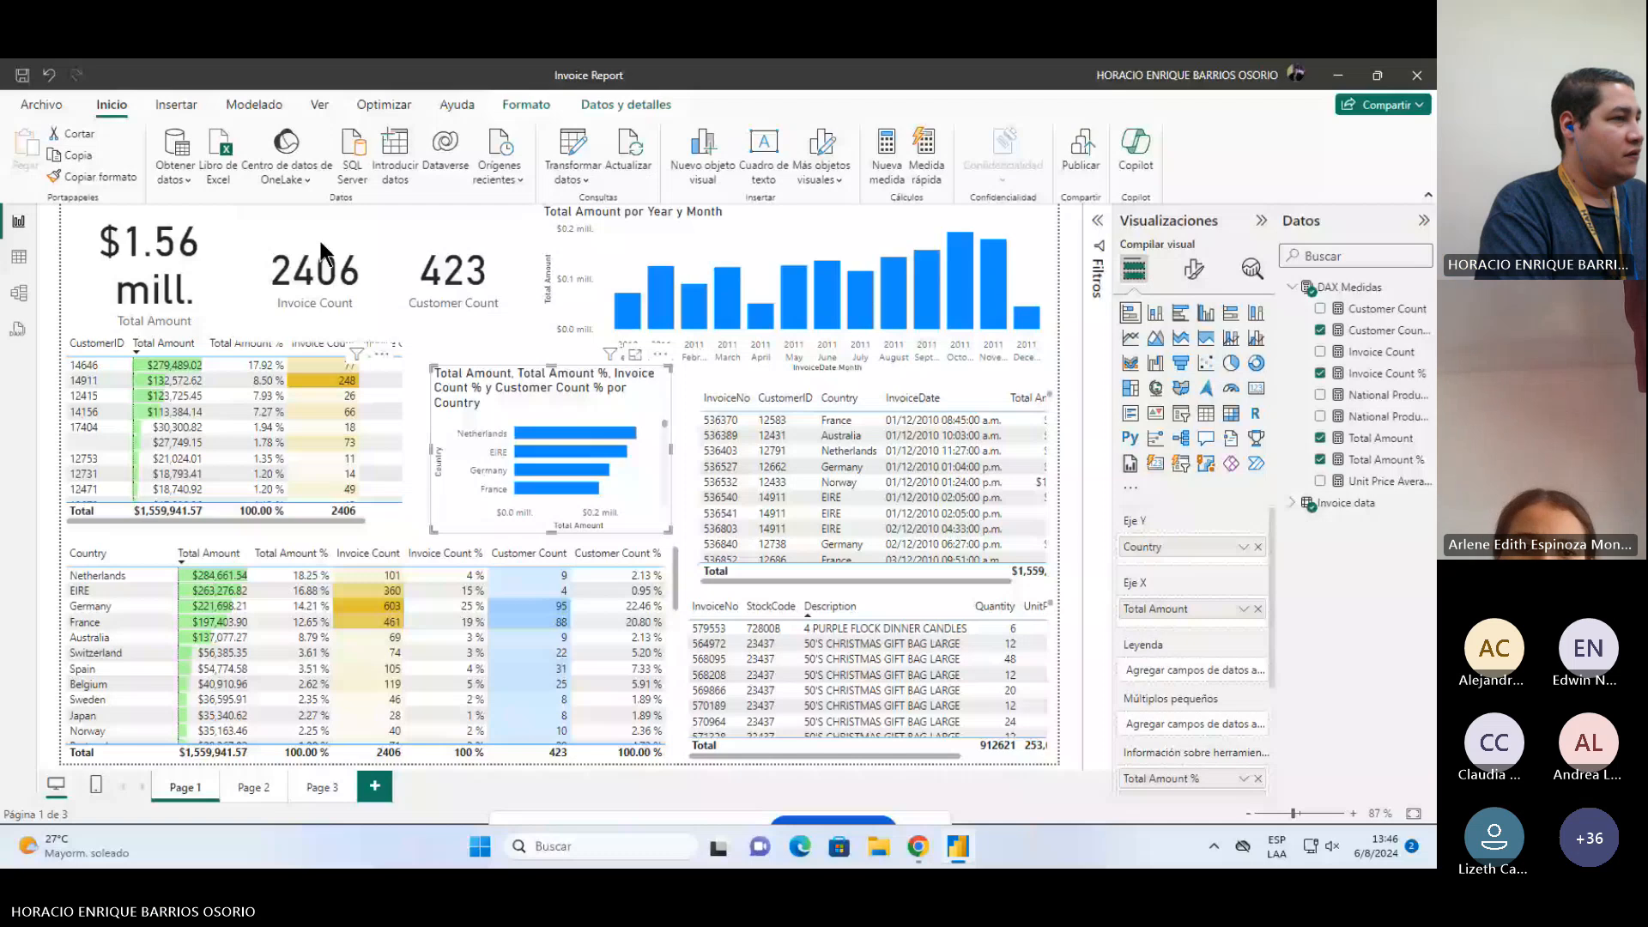
click(228, 262)
click(275, 292)
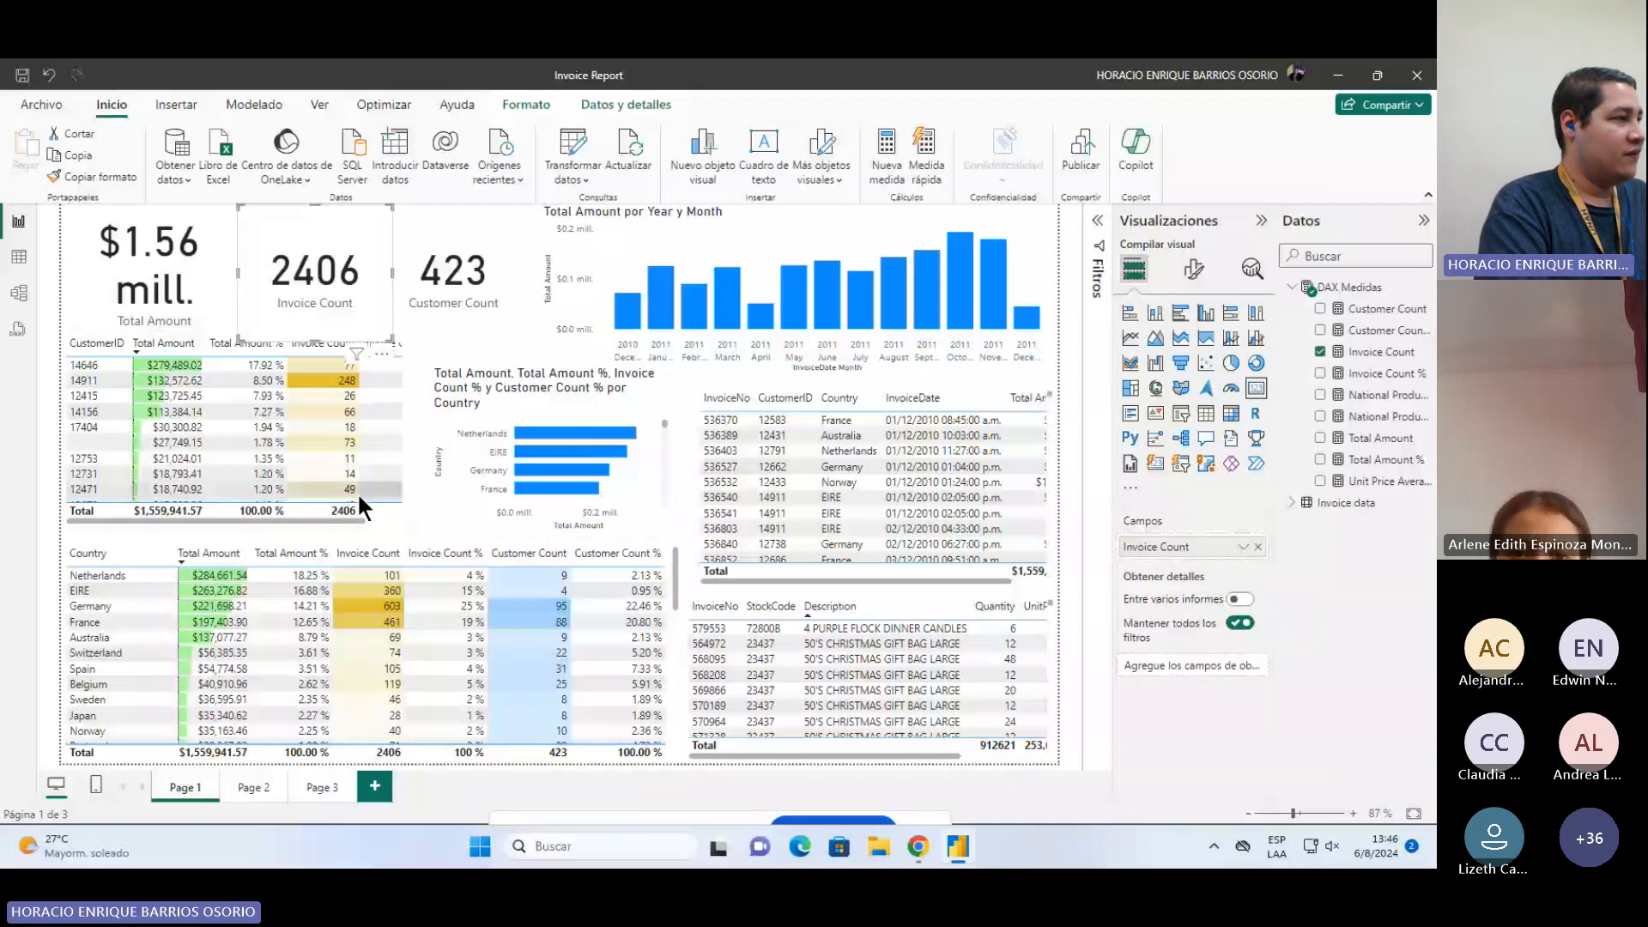
click(357, 492)
click(553, 549)
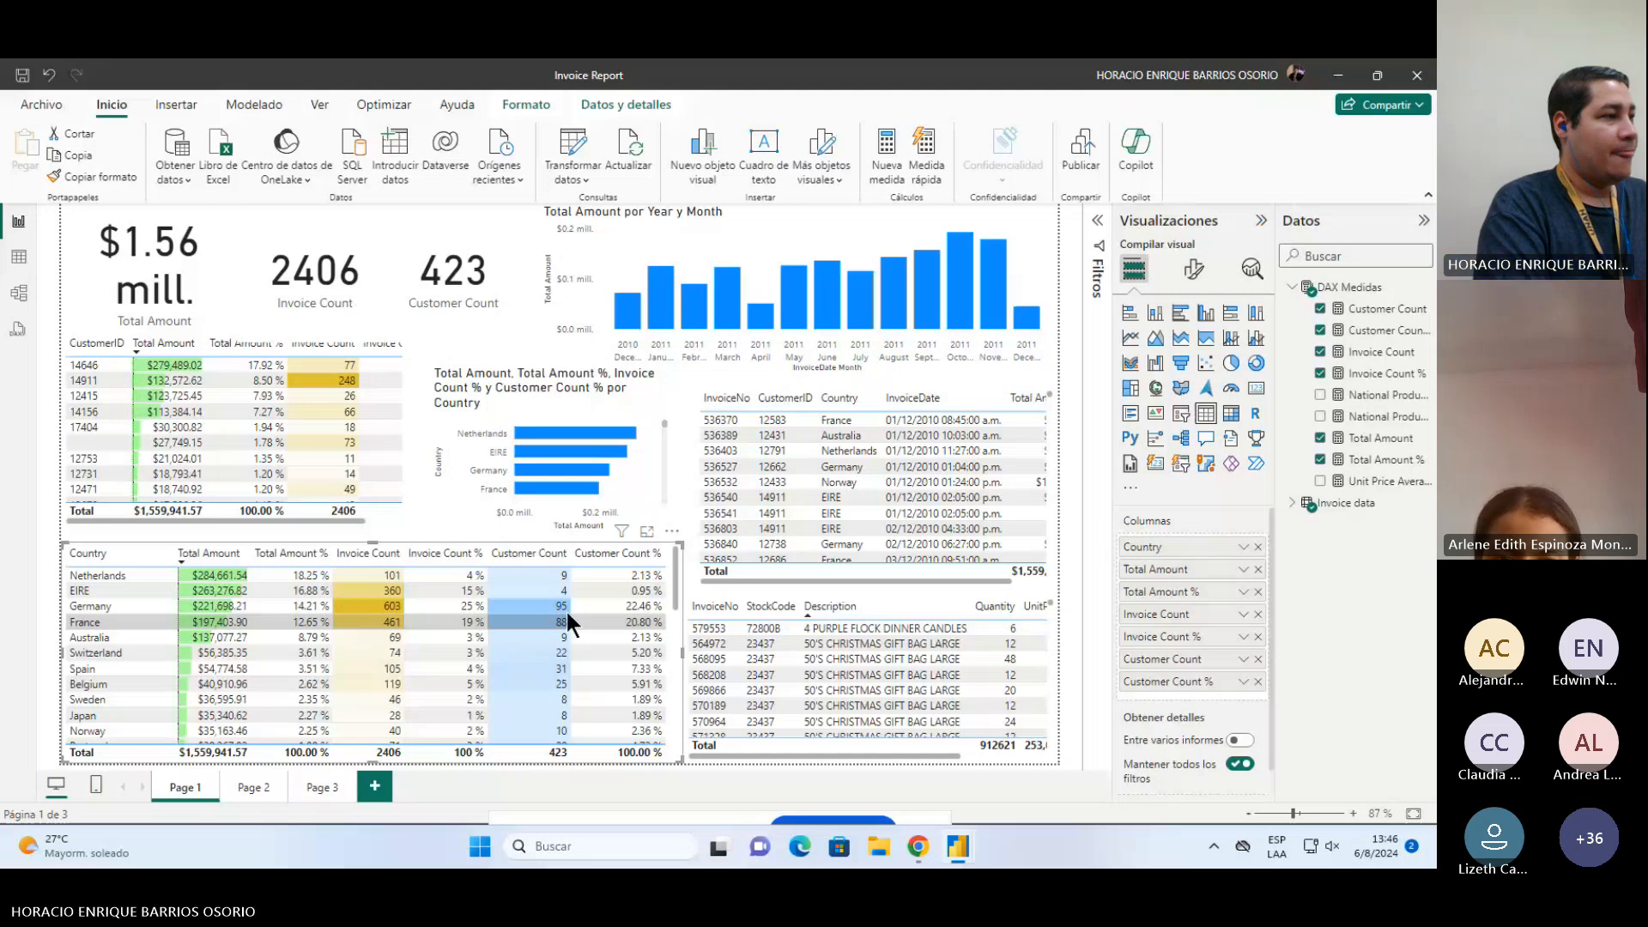
click(912, 399)
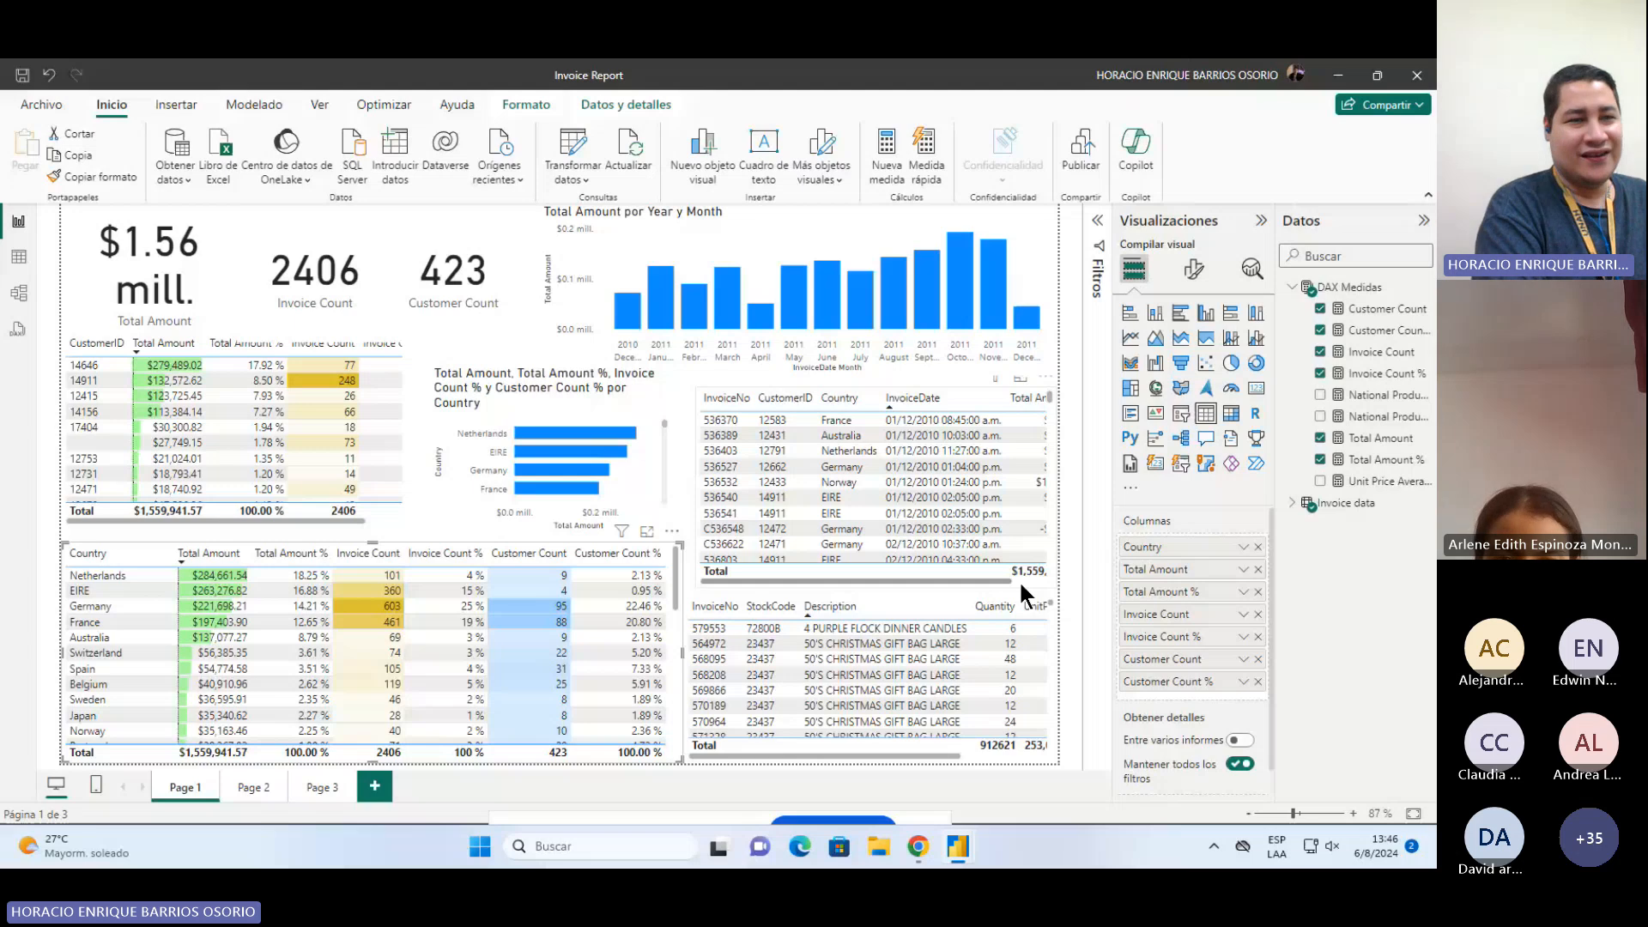
click(1020, 579)
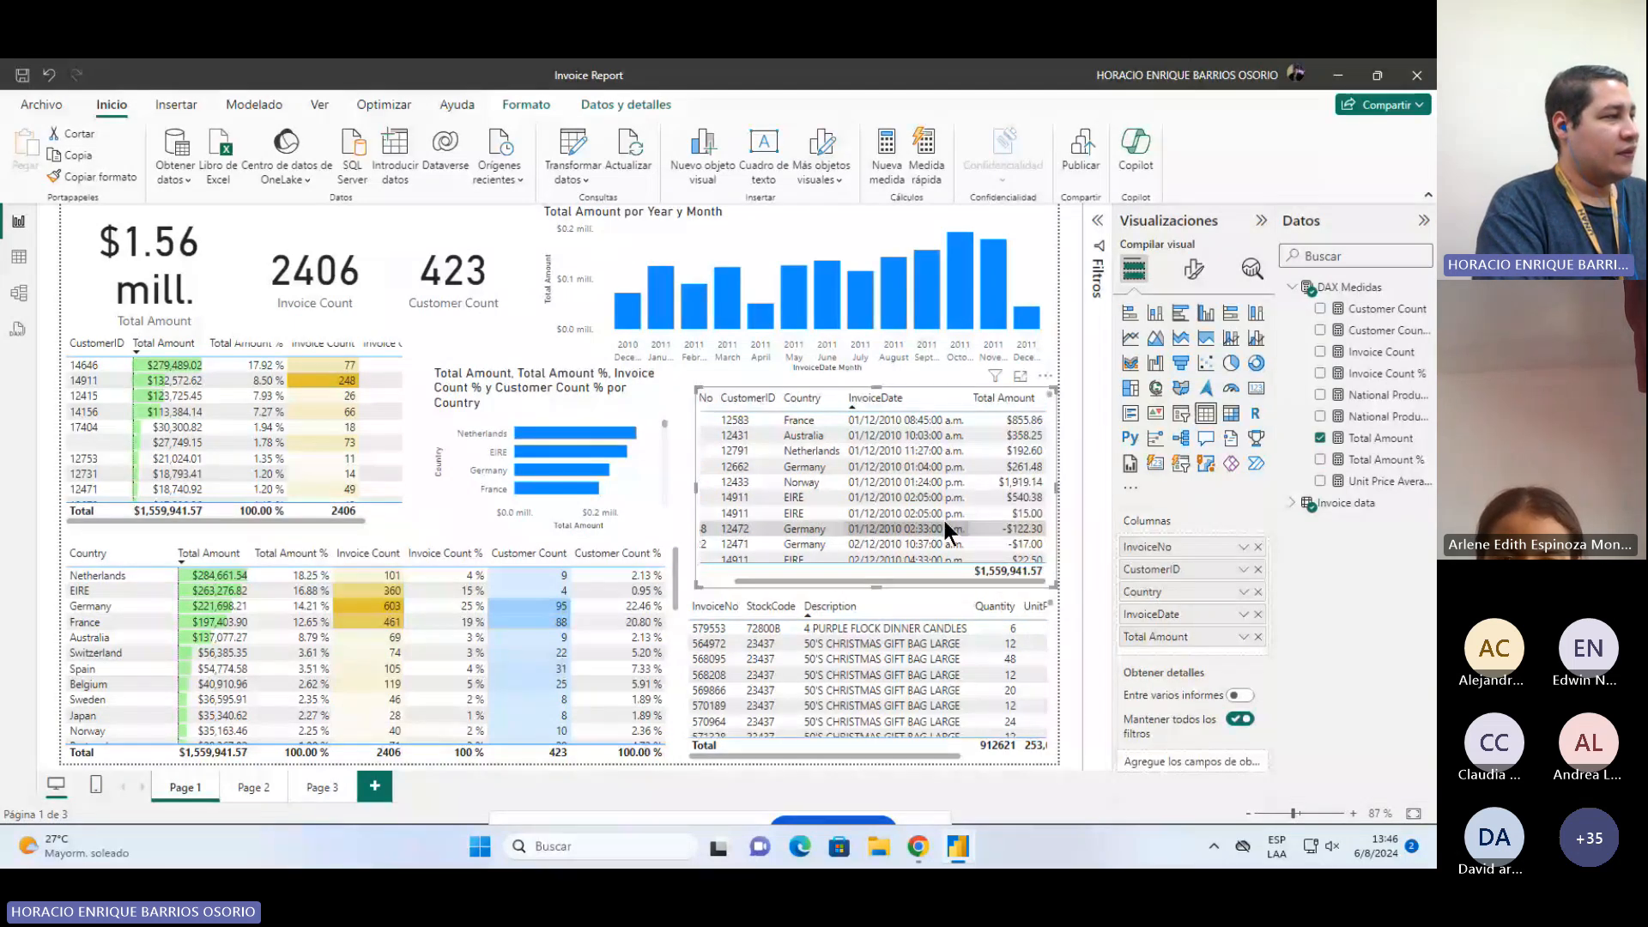
click(254, 787)
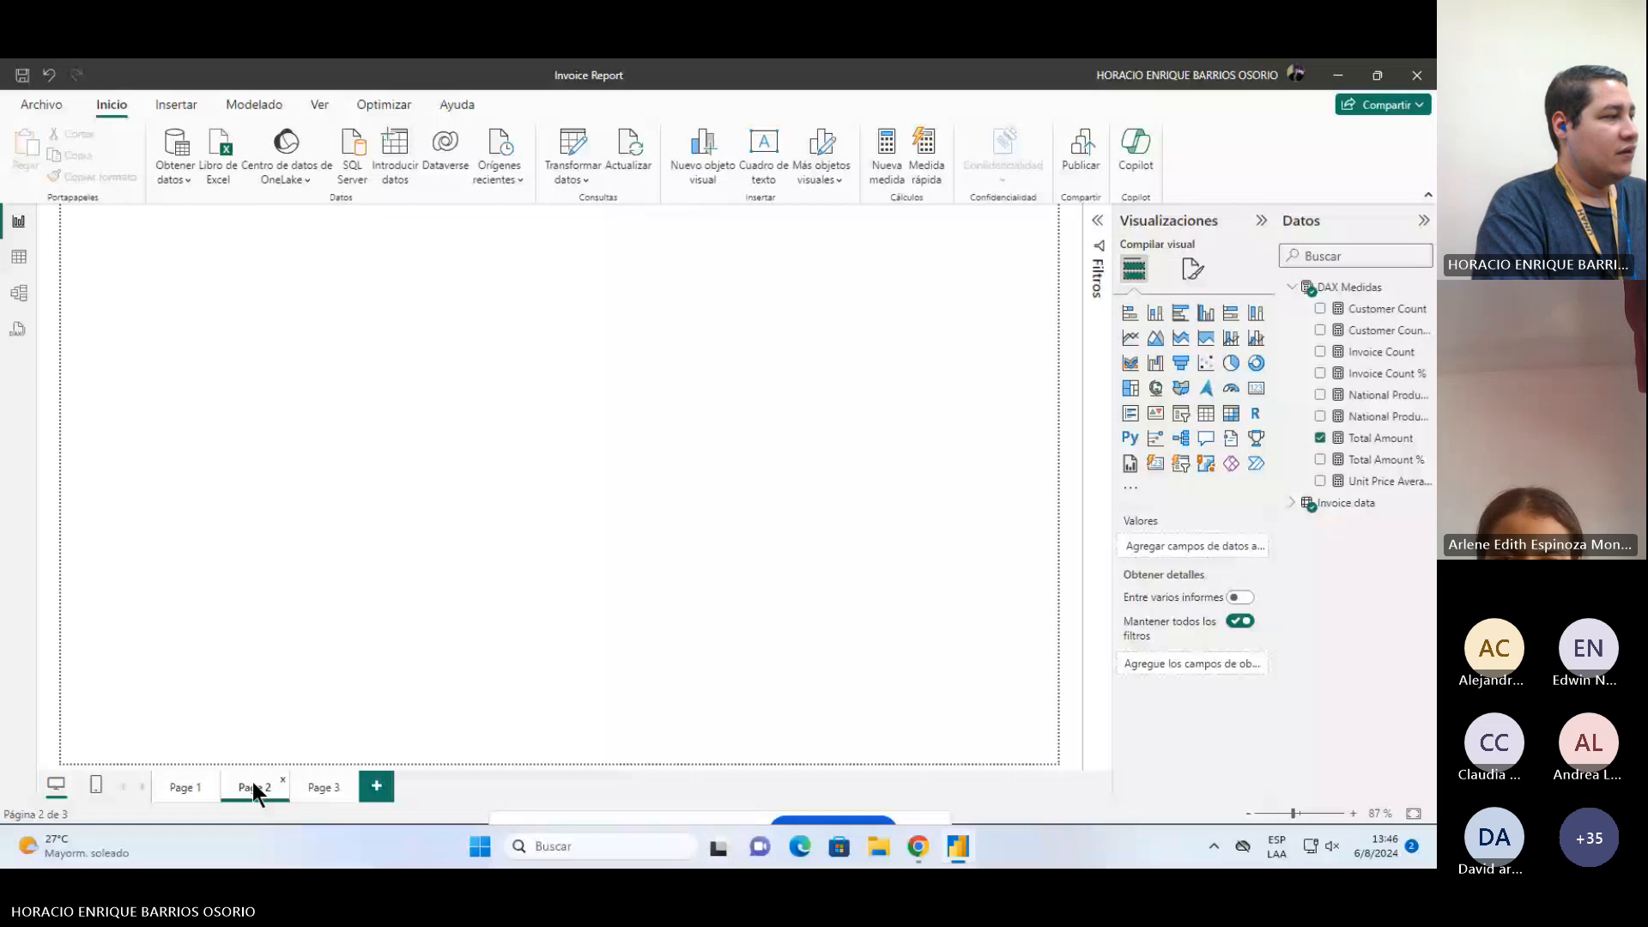
click(324, 787)
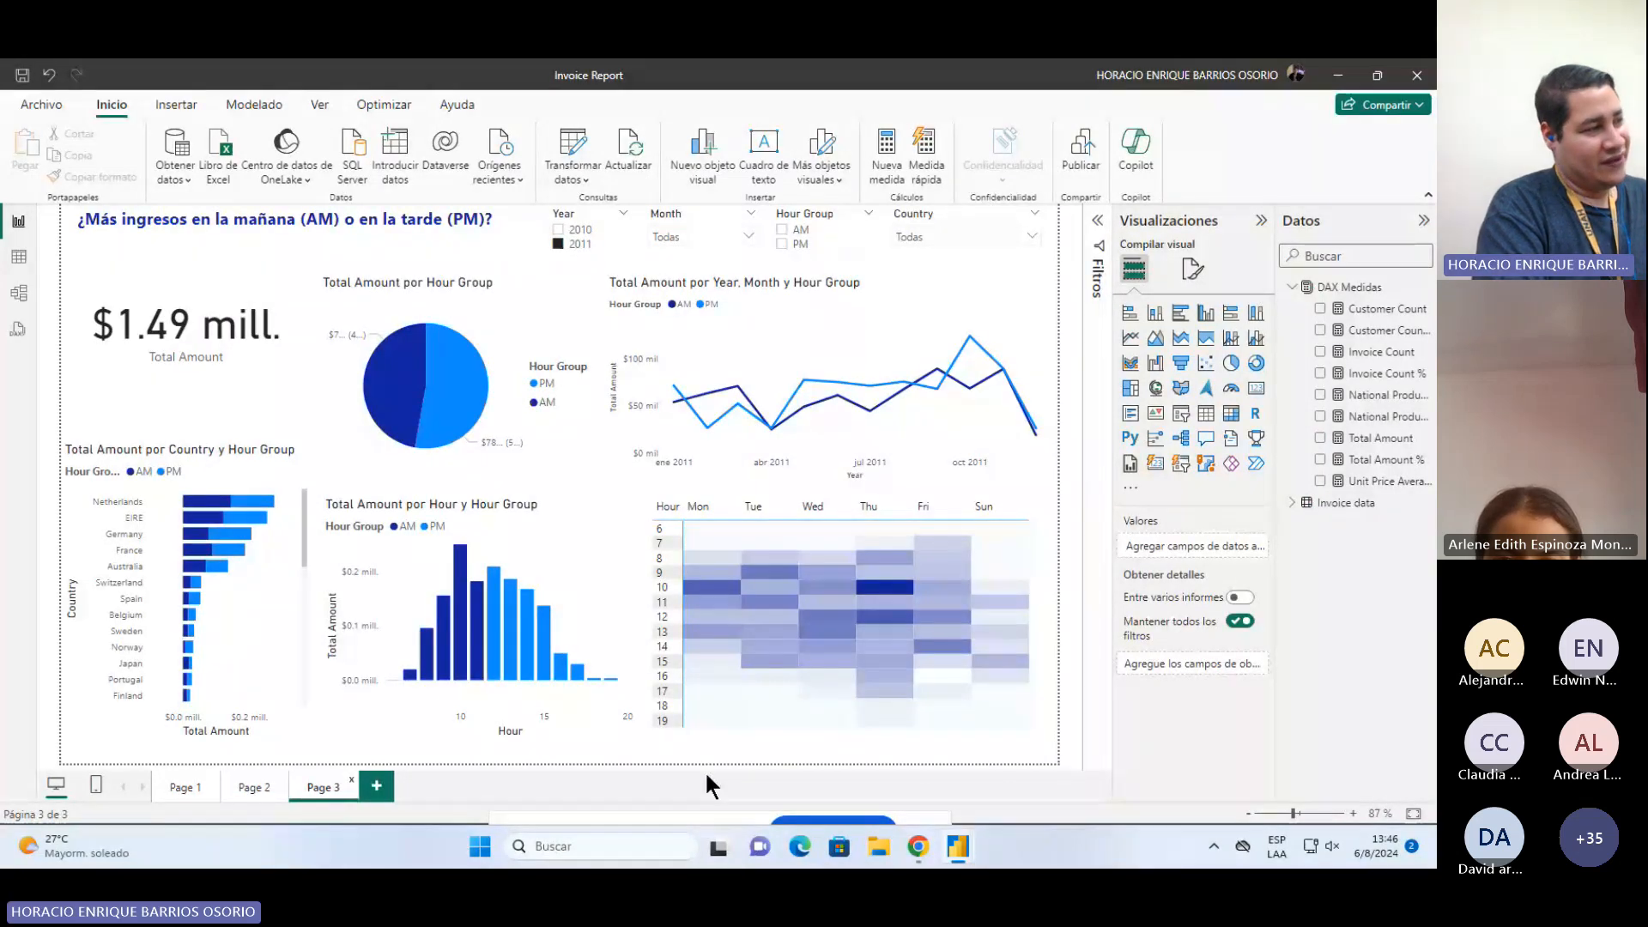
click(717, 721)
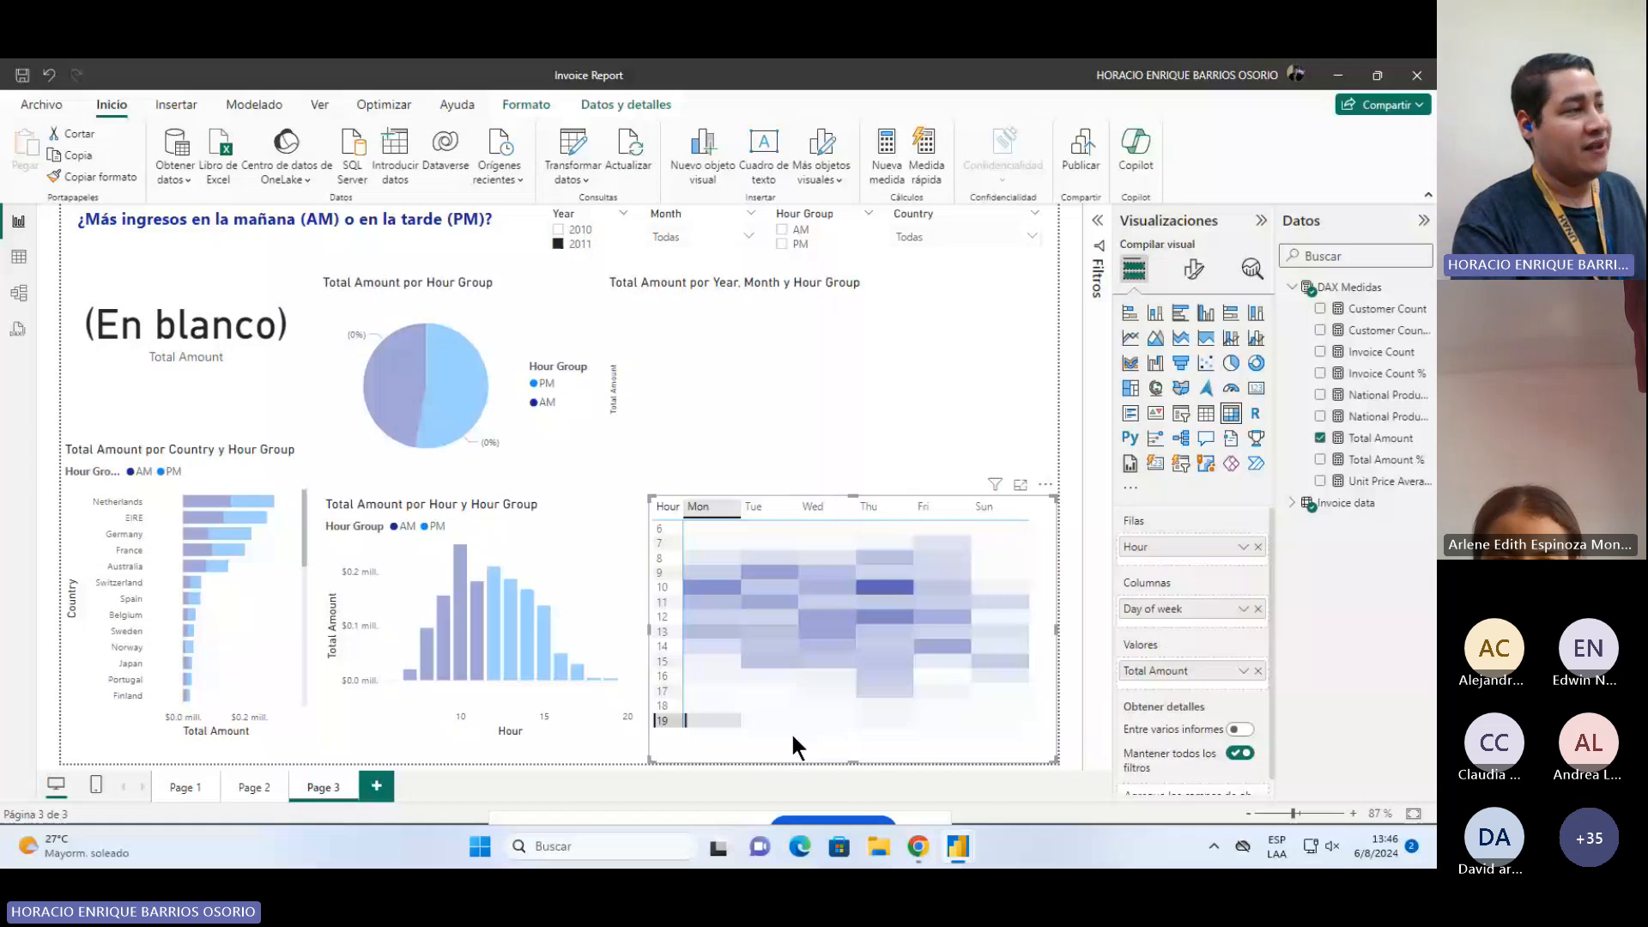
click(776, 750)
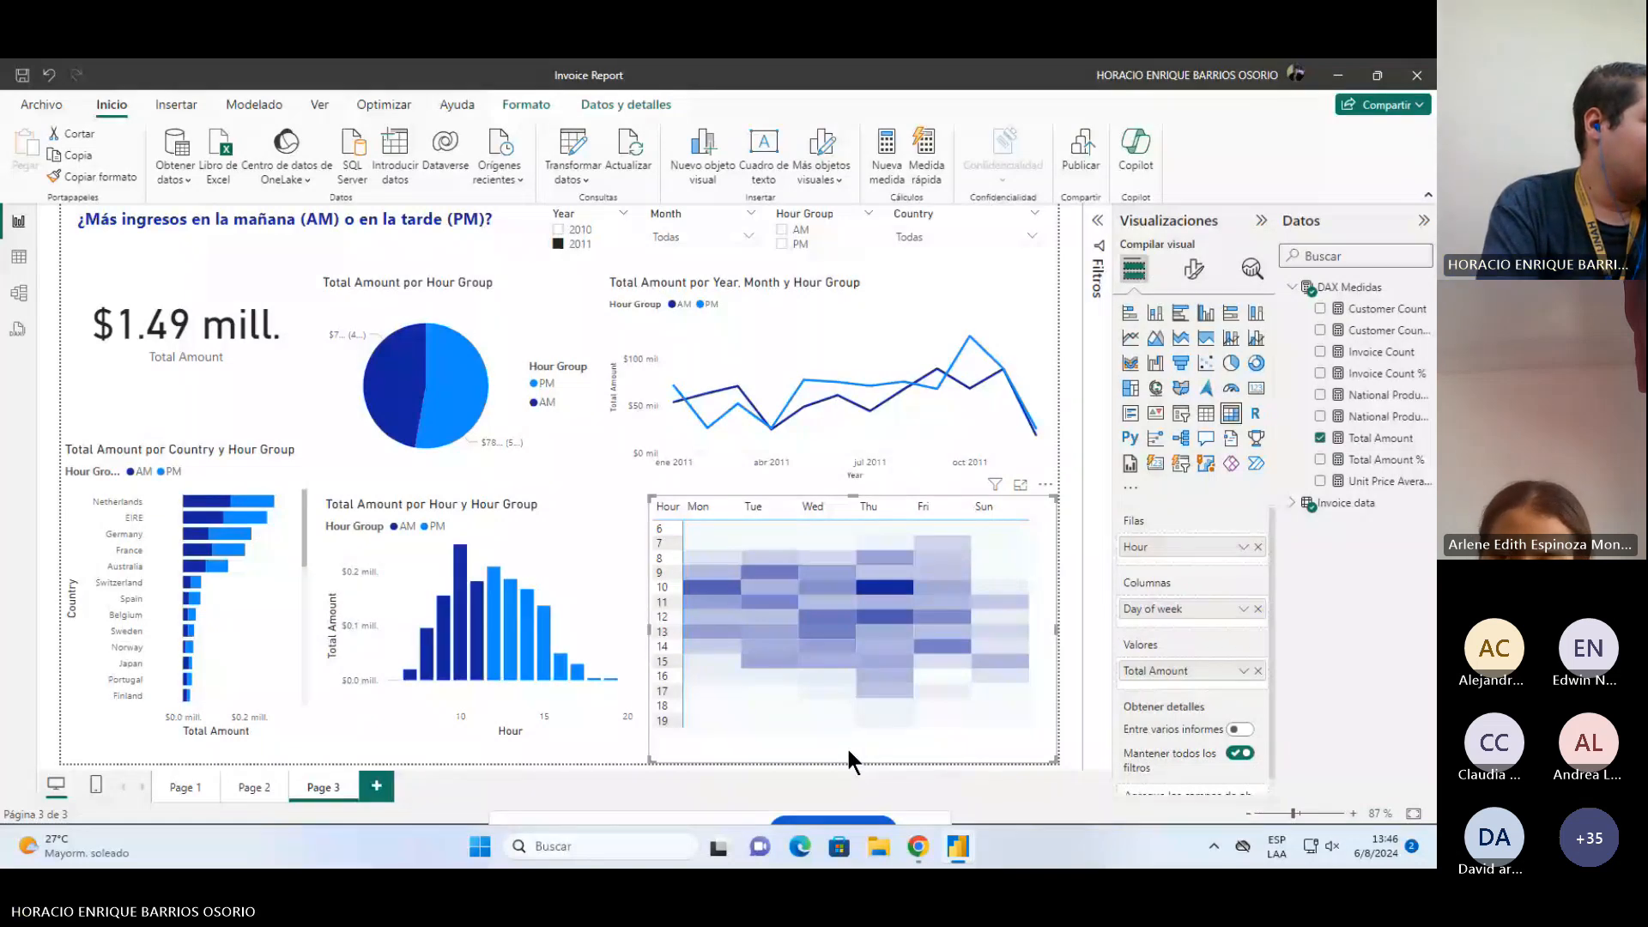
click(183, 787)
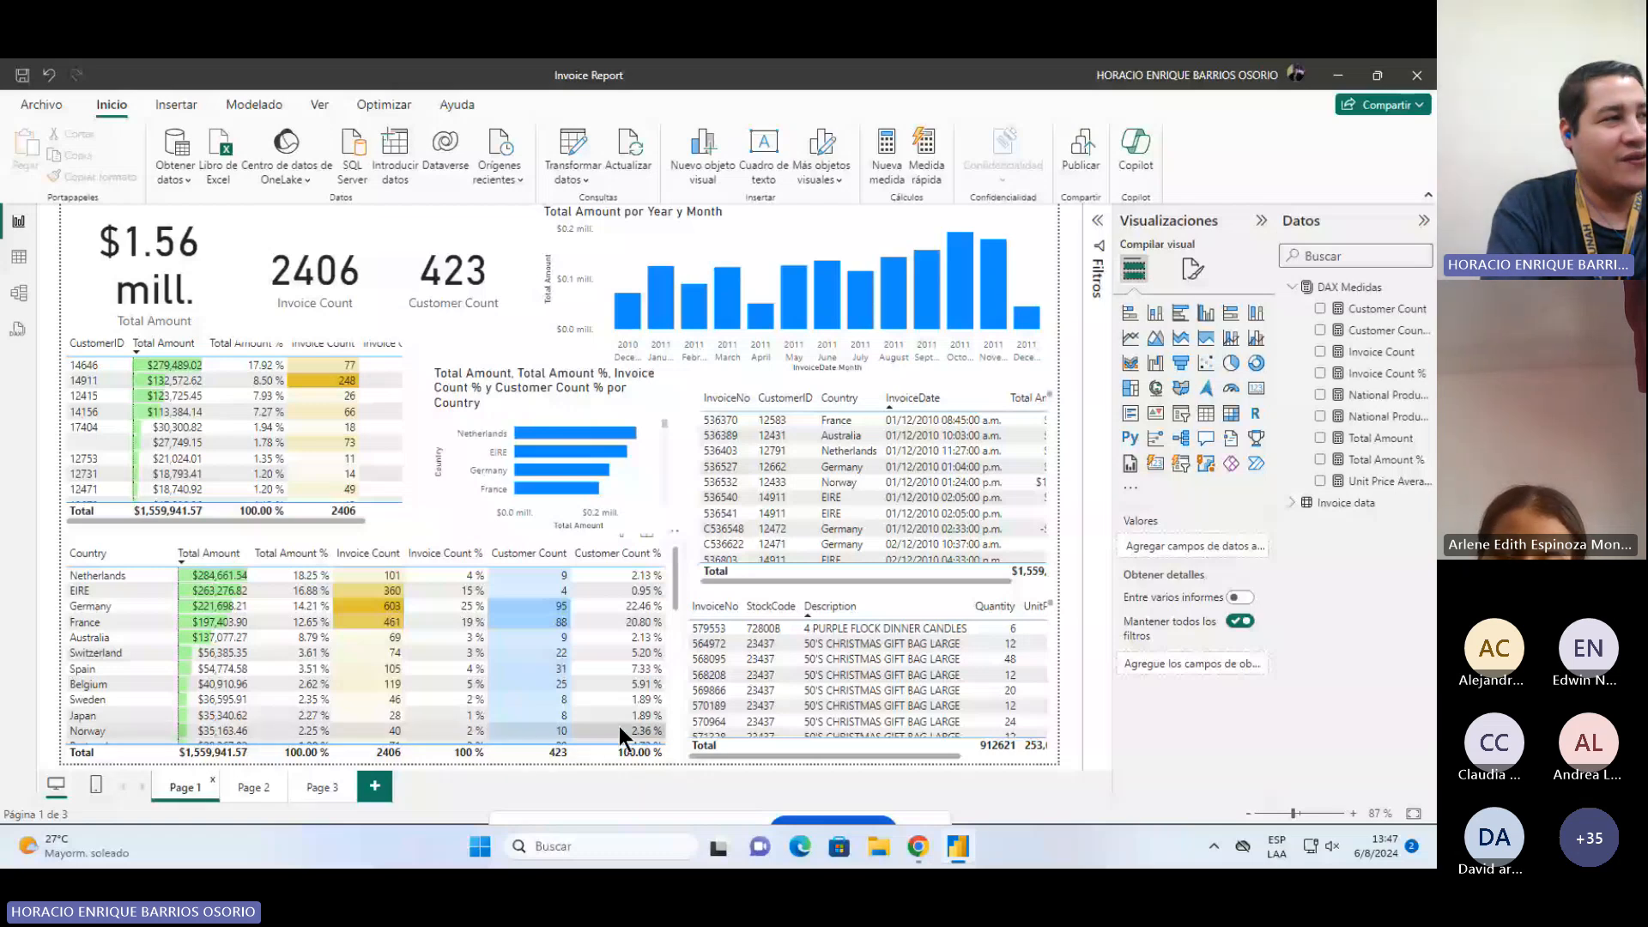
Step: Expand the DAX Medidas and Invoice data tables and open each measure to inspect its DAX formula
click(1286, 289)
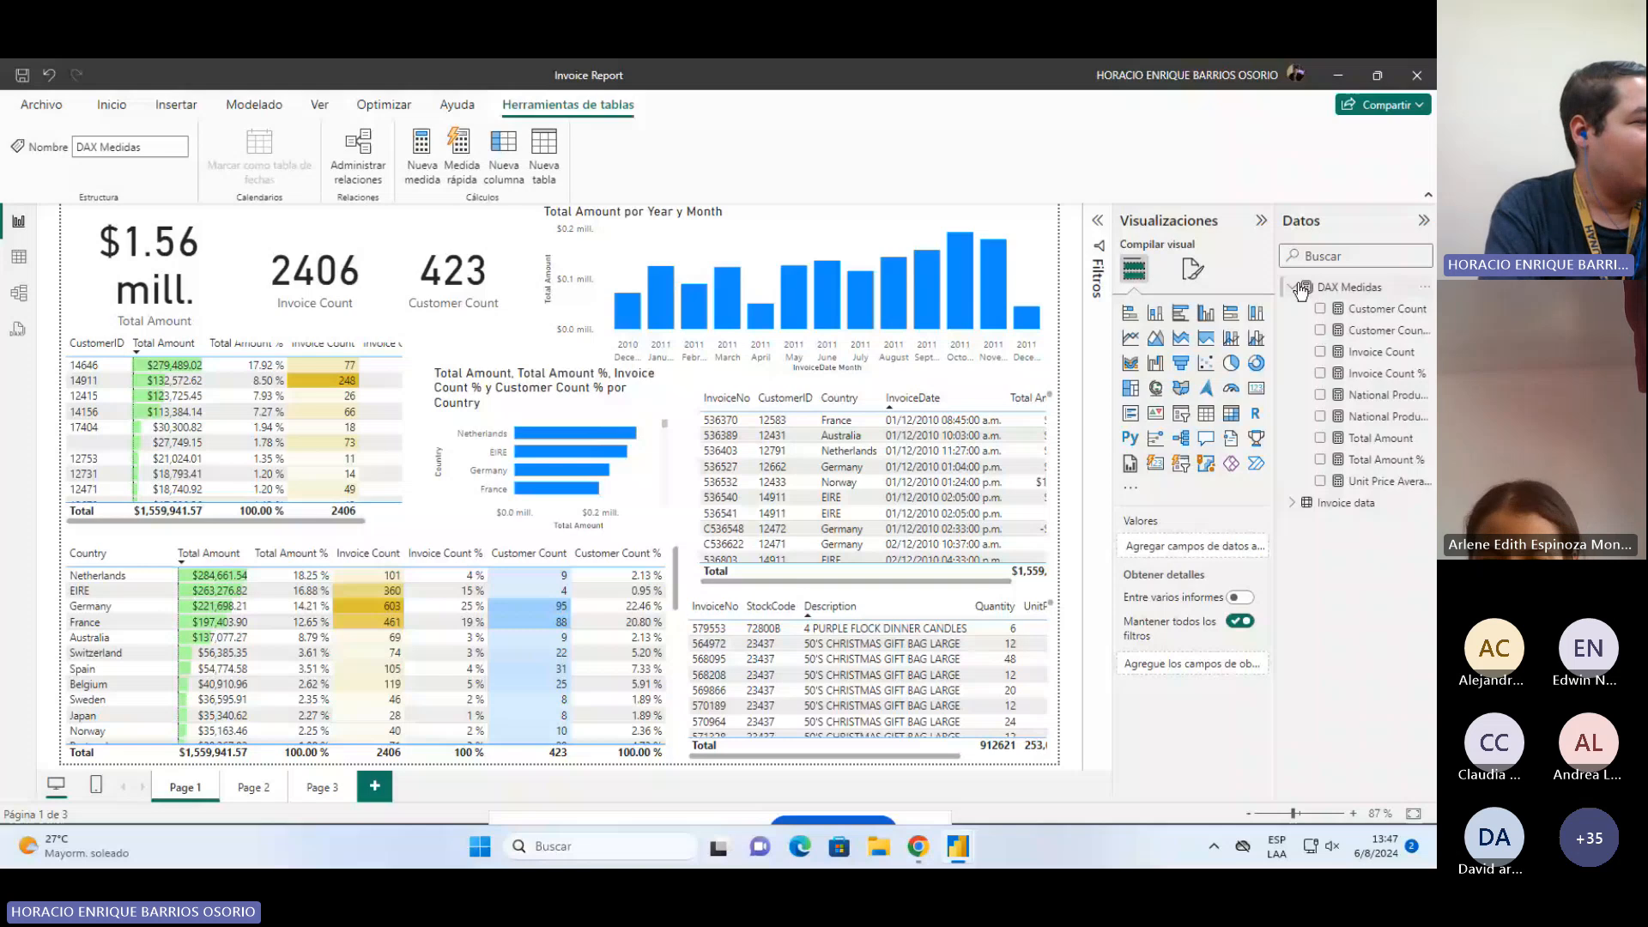
click(1294, 288)
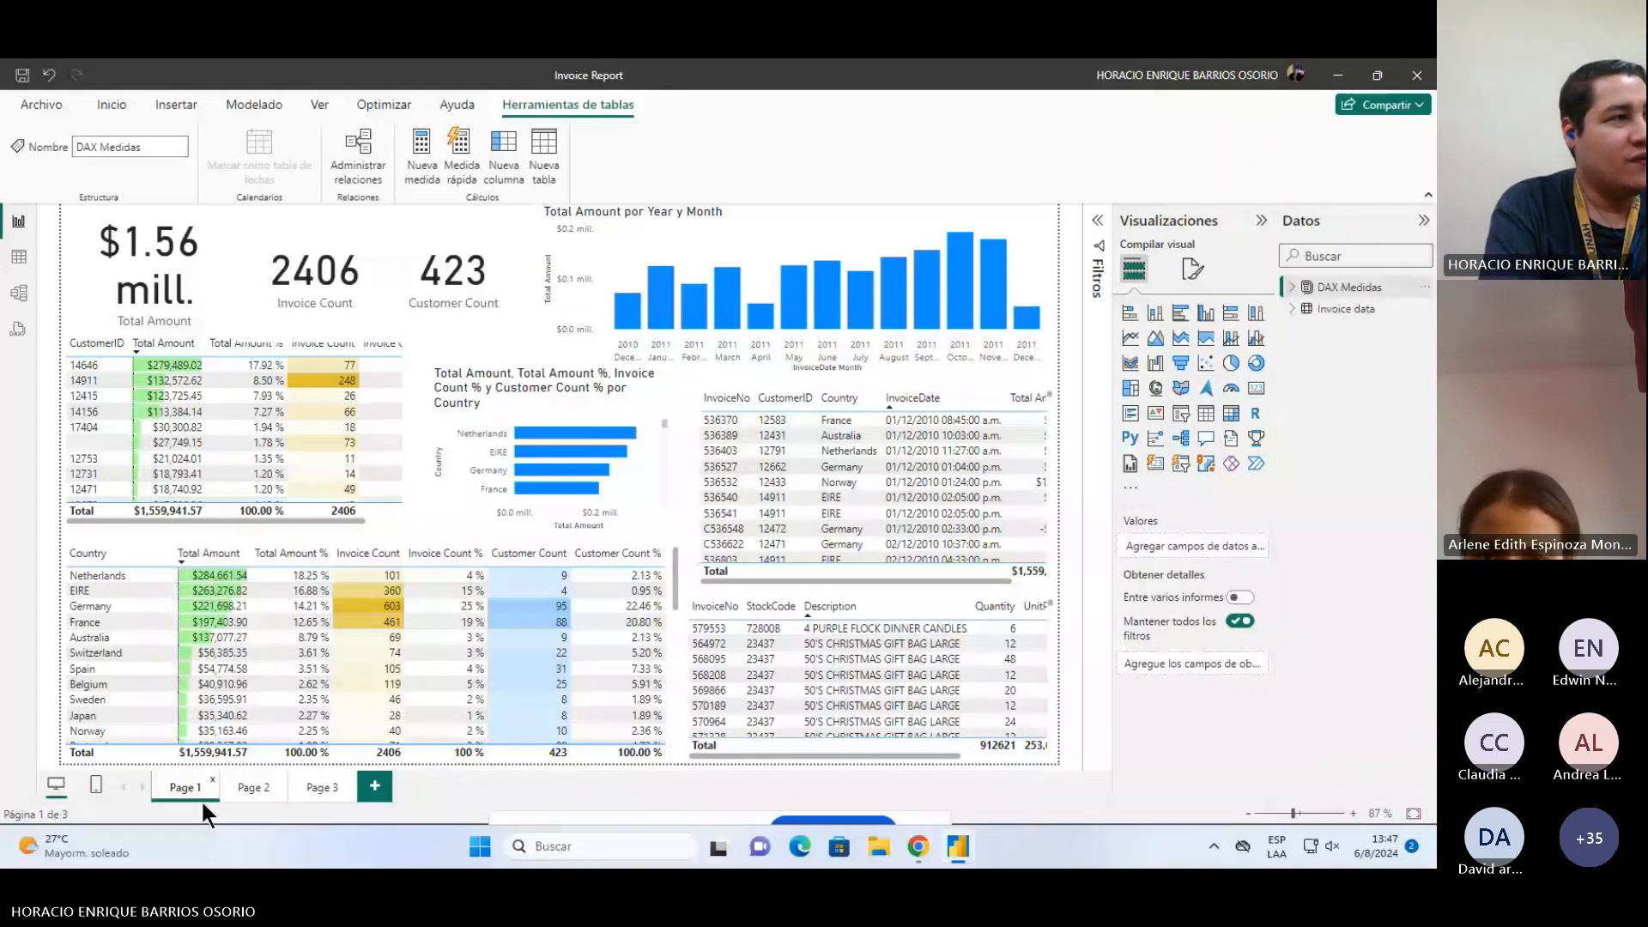
click(1330, 287)
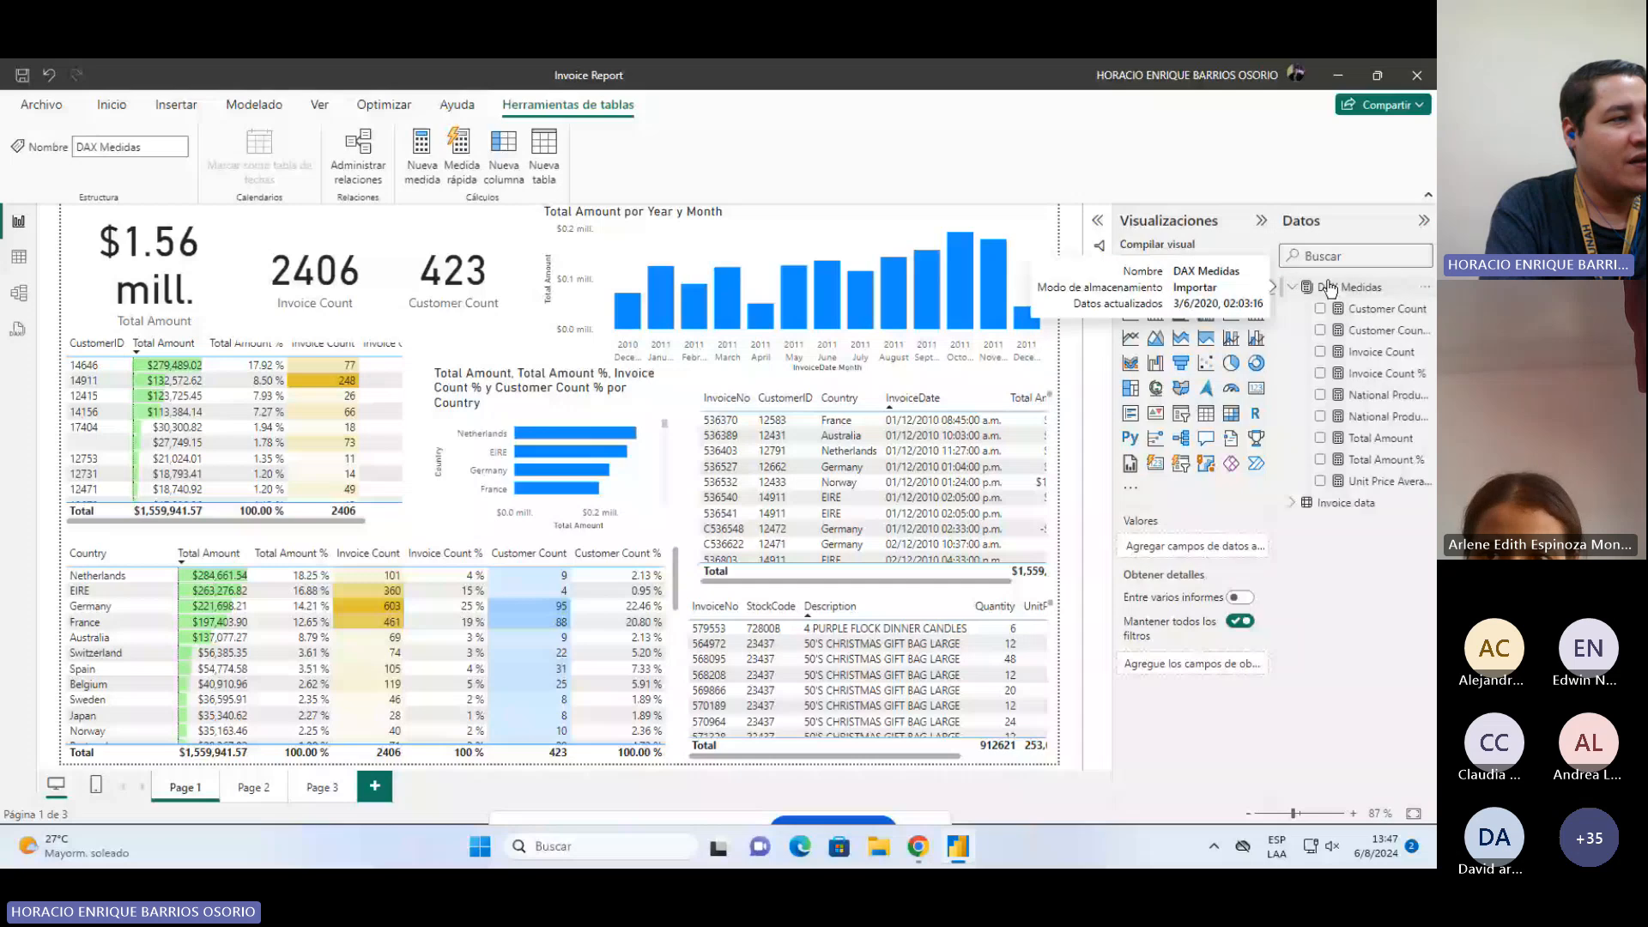
click(1328, 506)
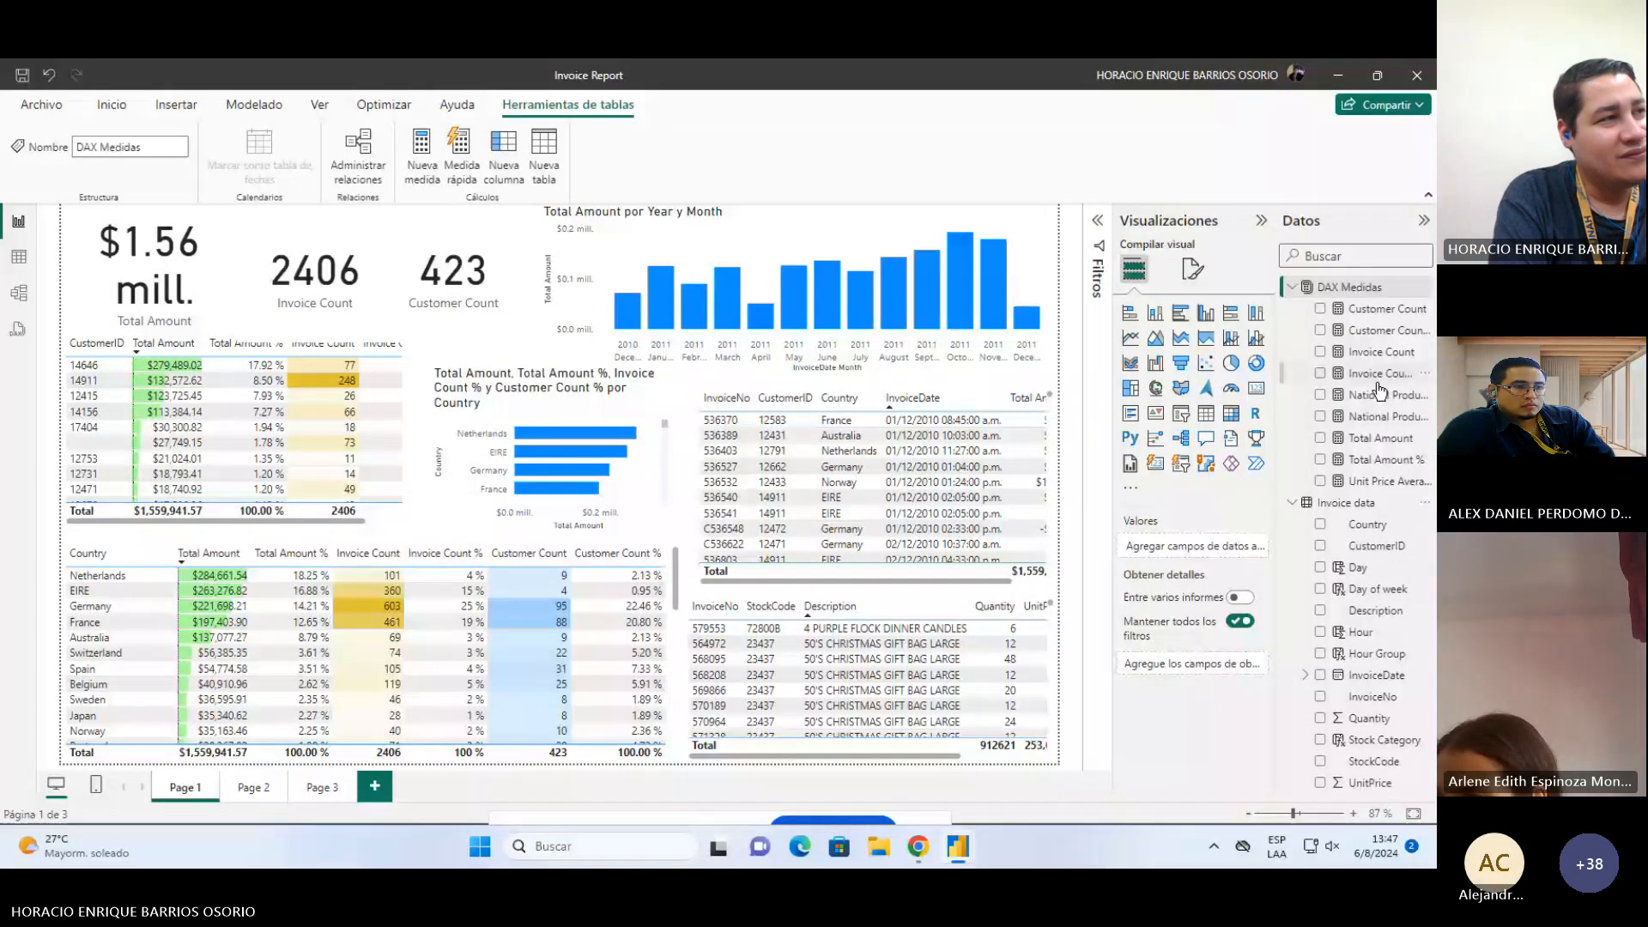
click(1373, 313)
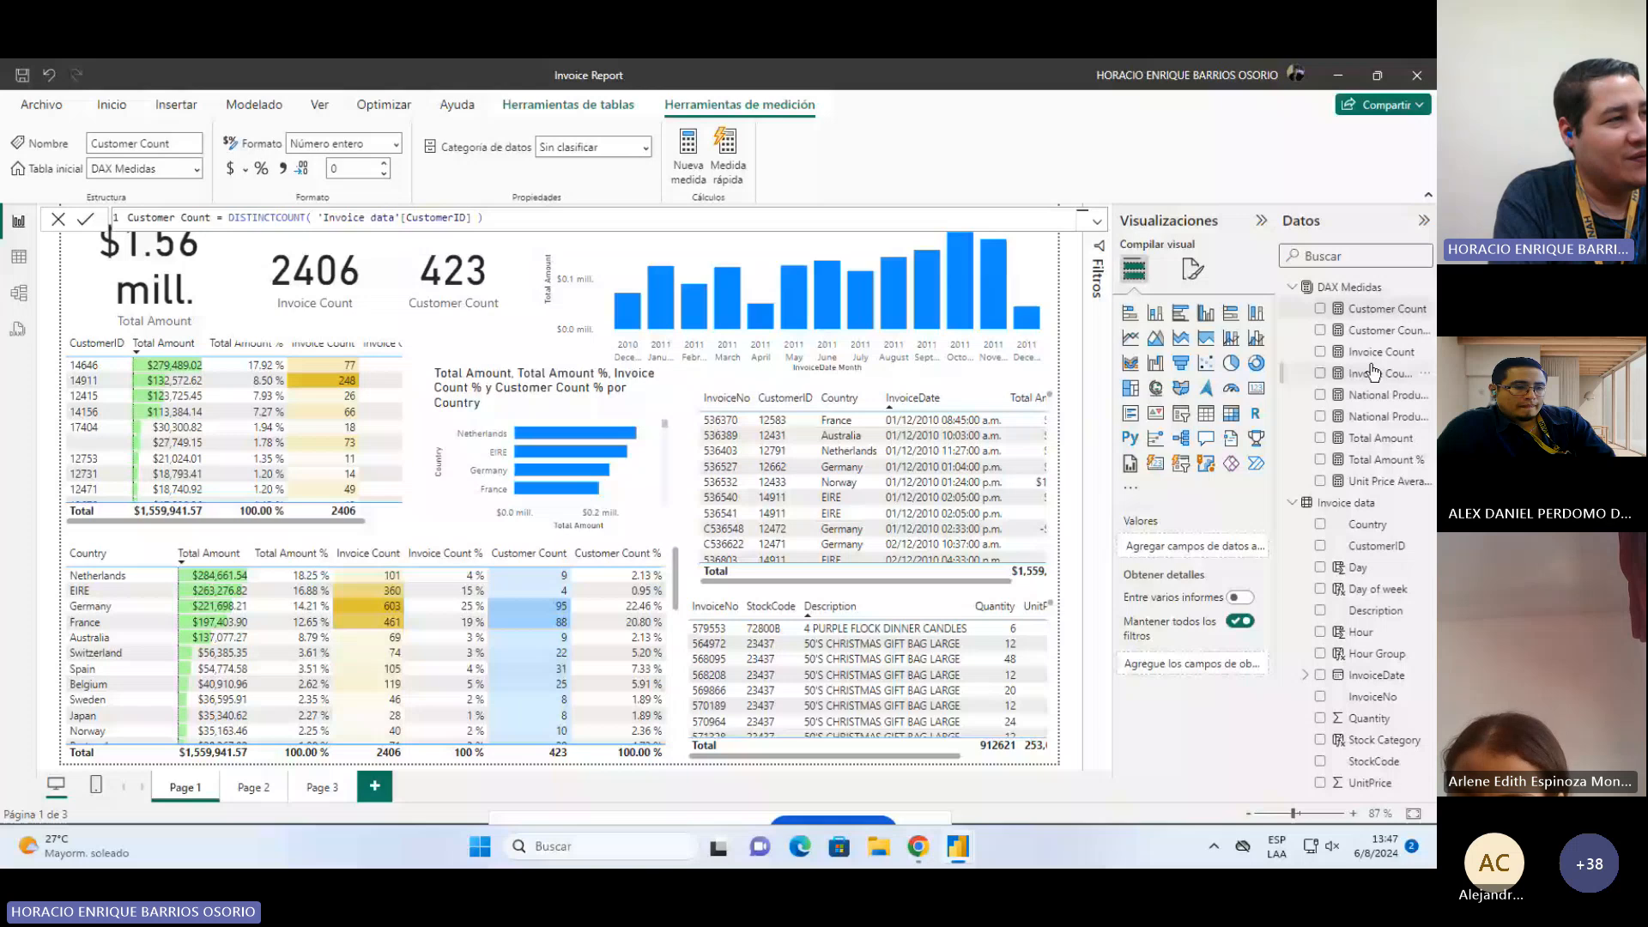
click(1380, 460)
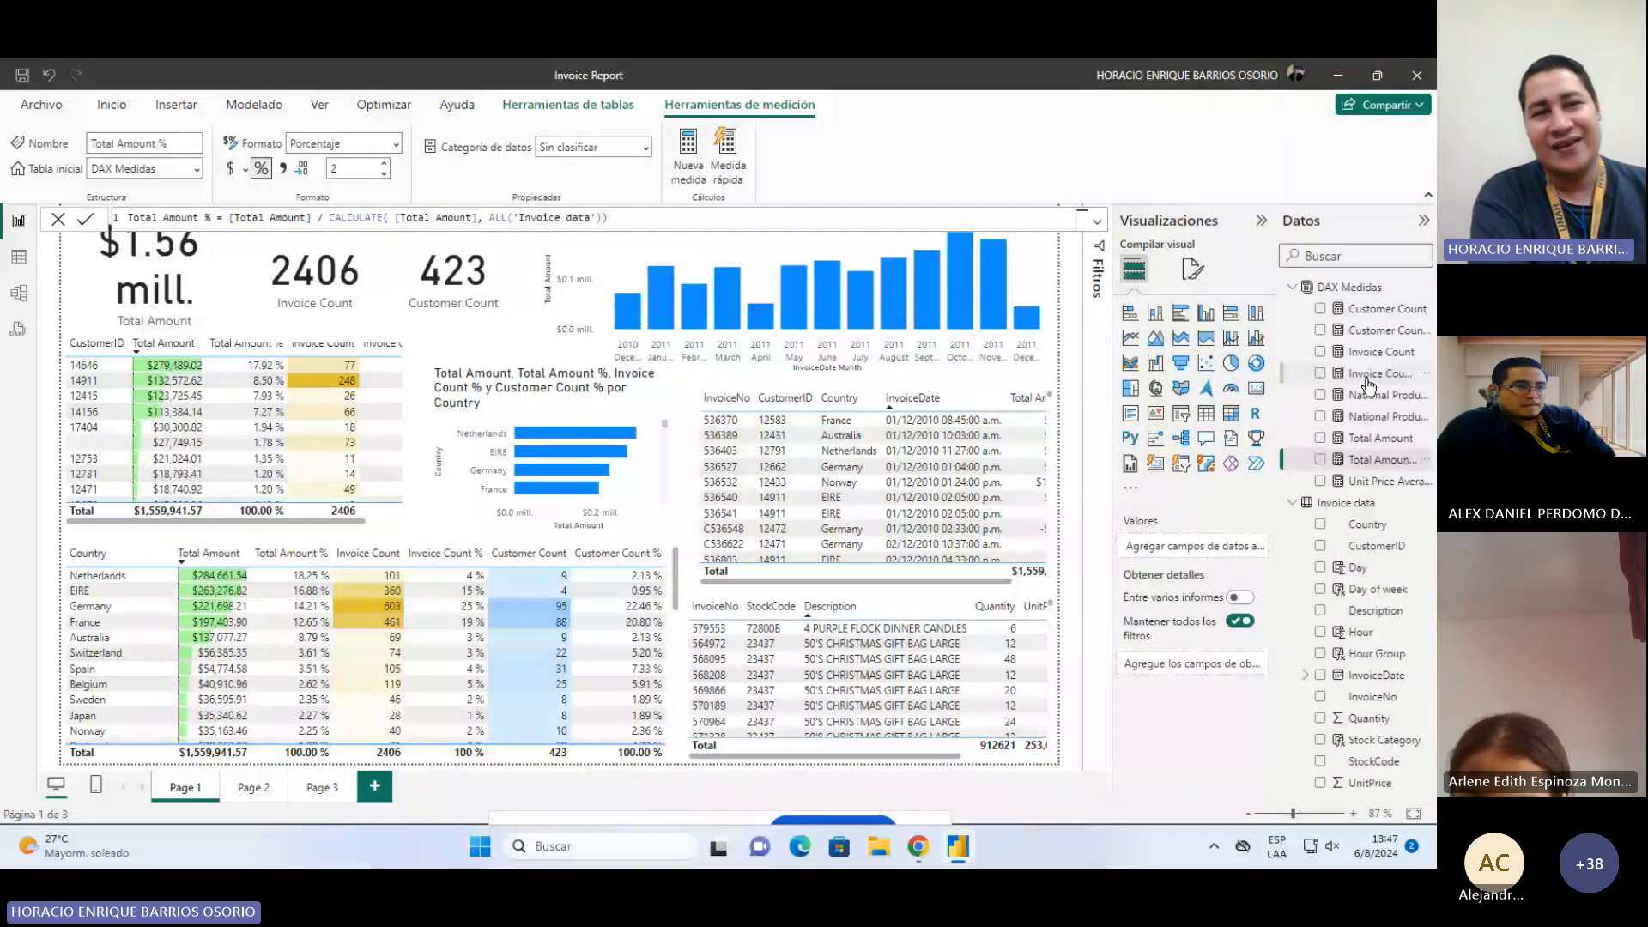
click(1375, 333)
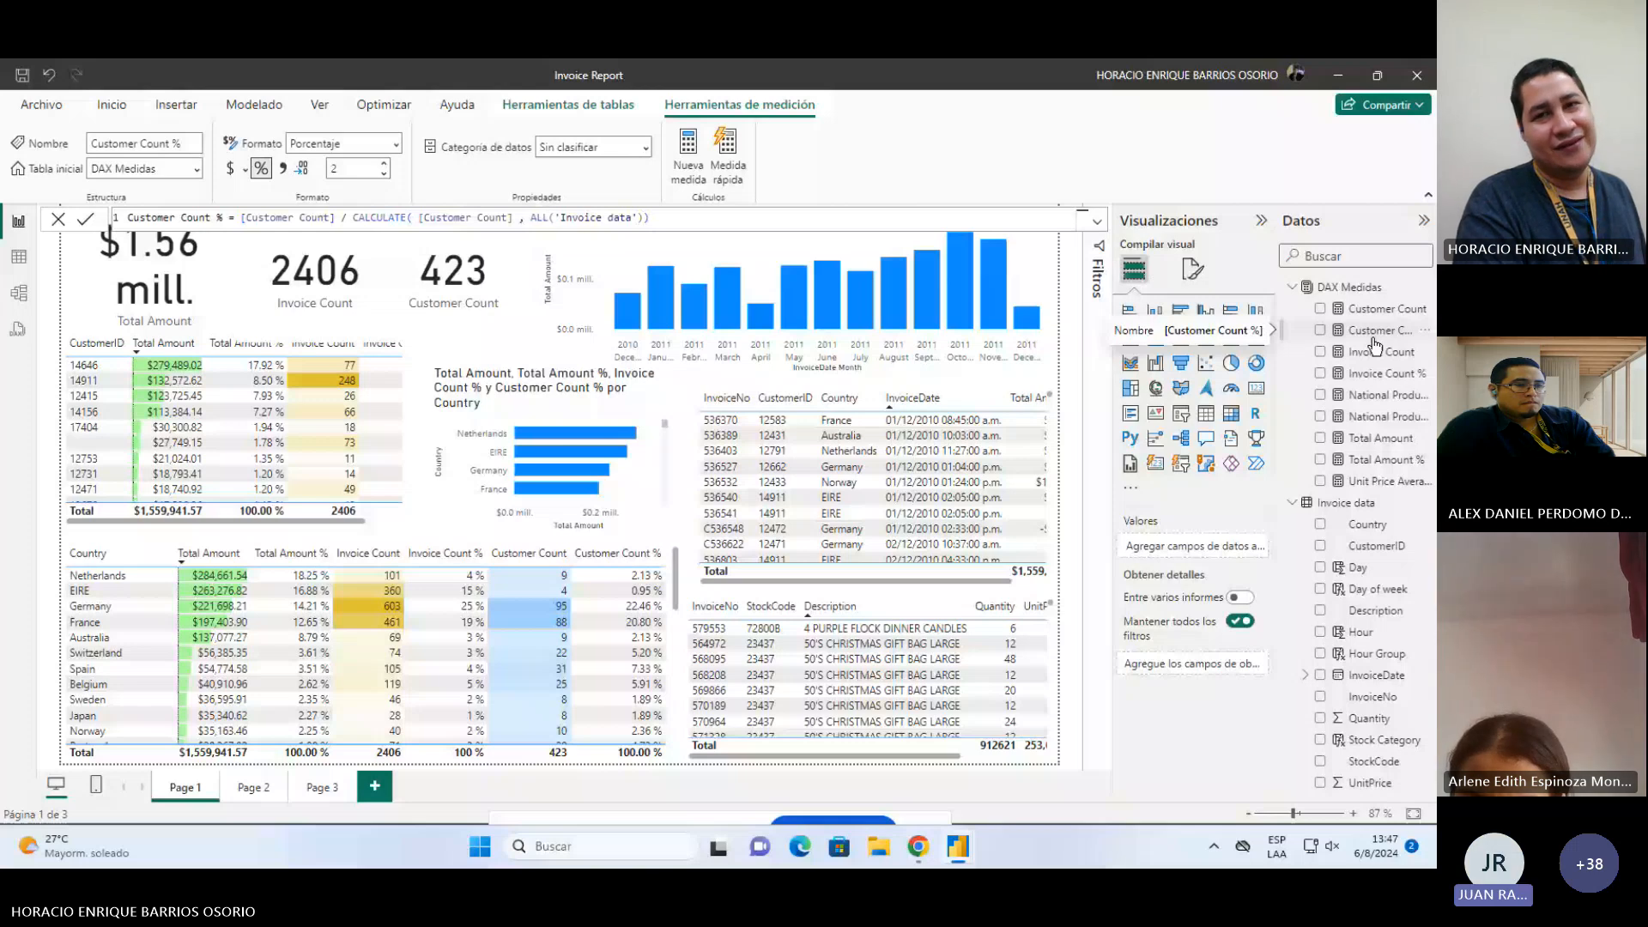
click(1368, 312)
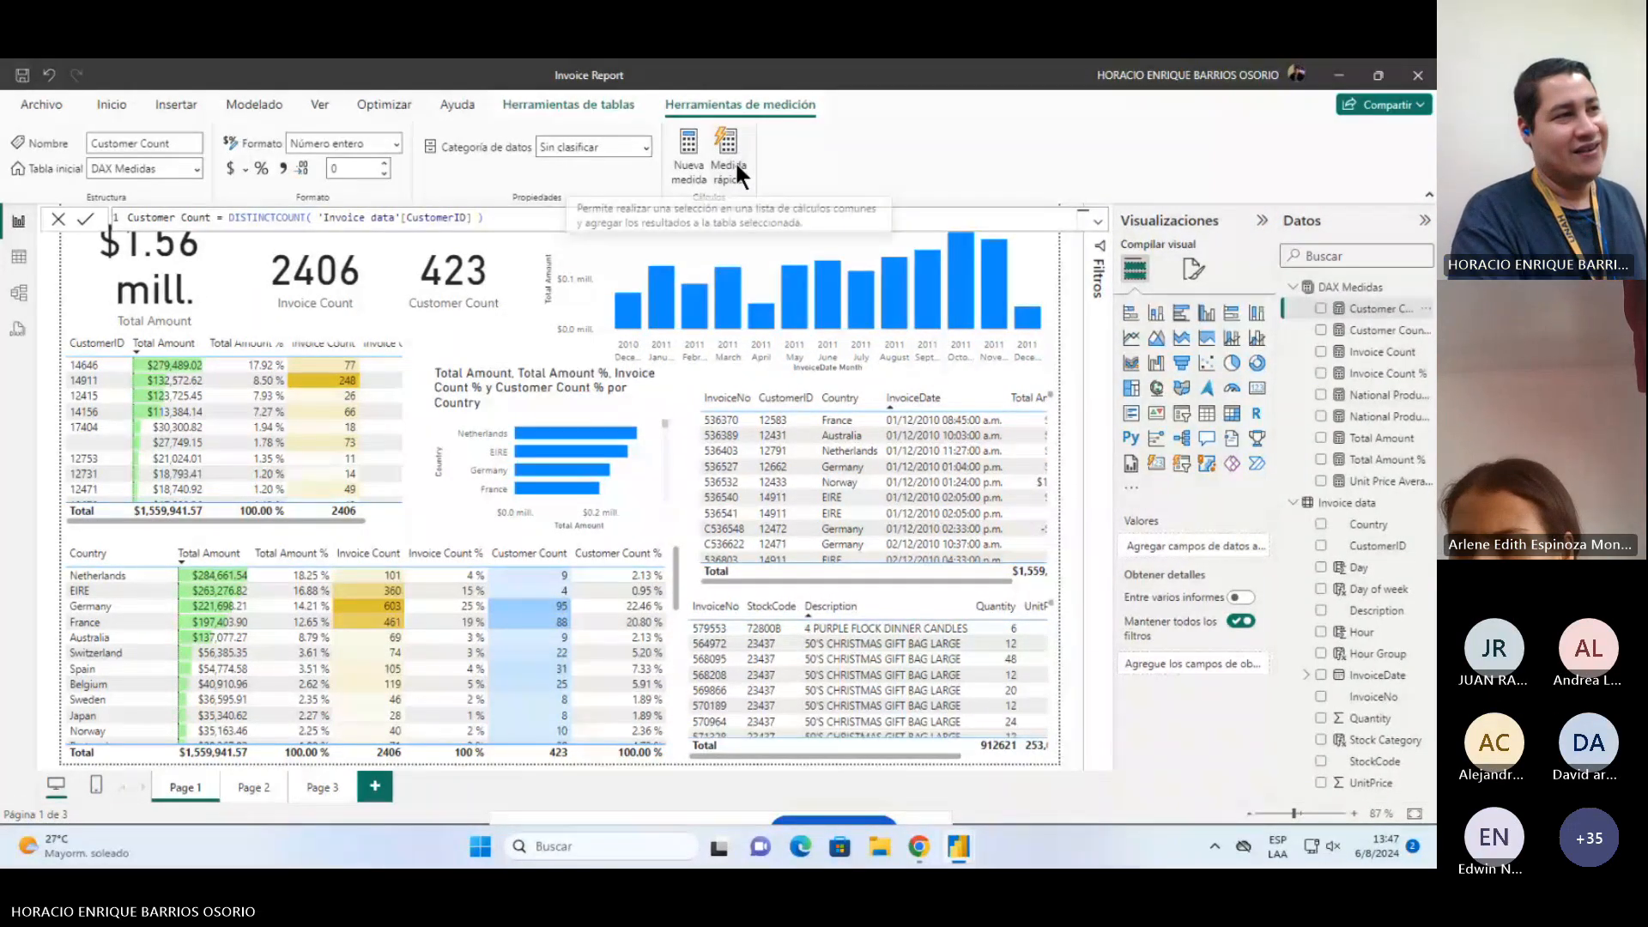
click(1383, 330)
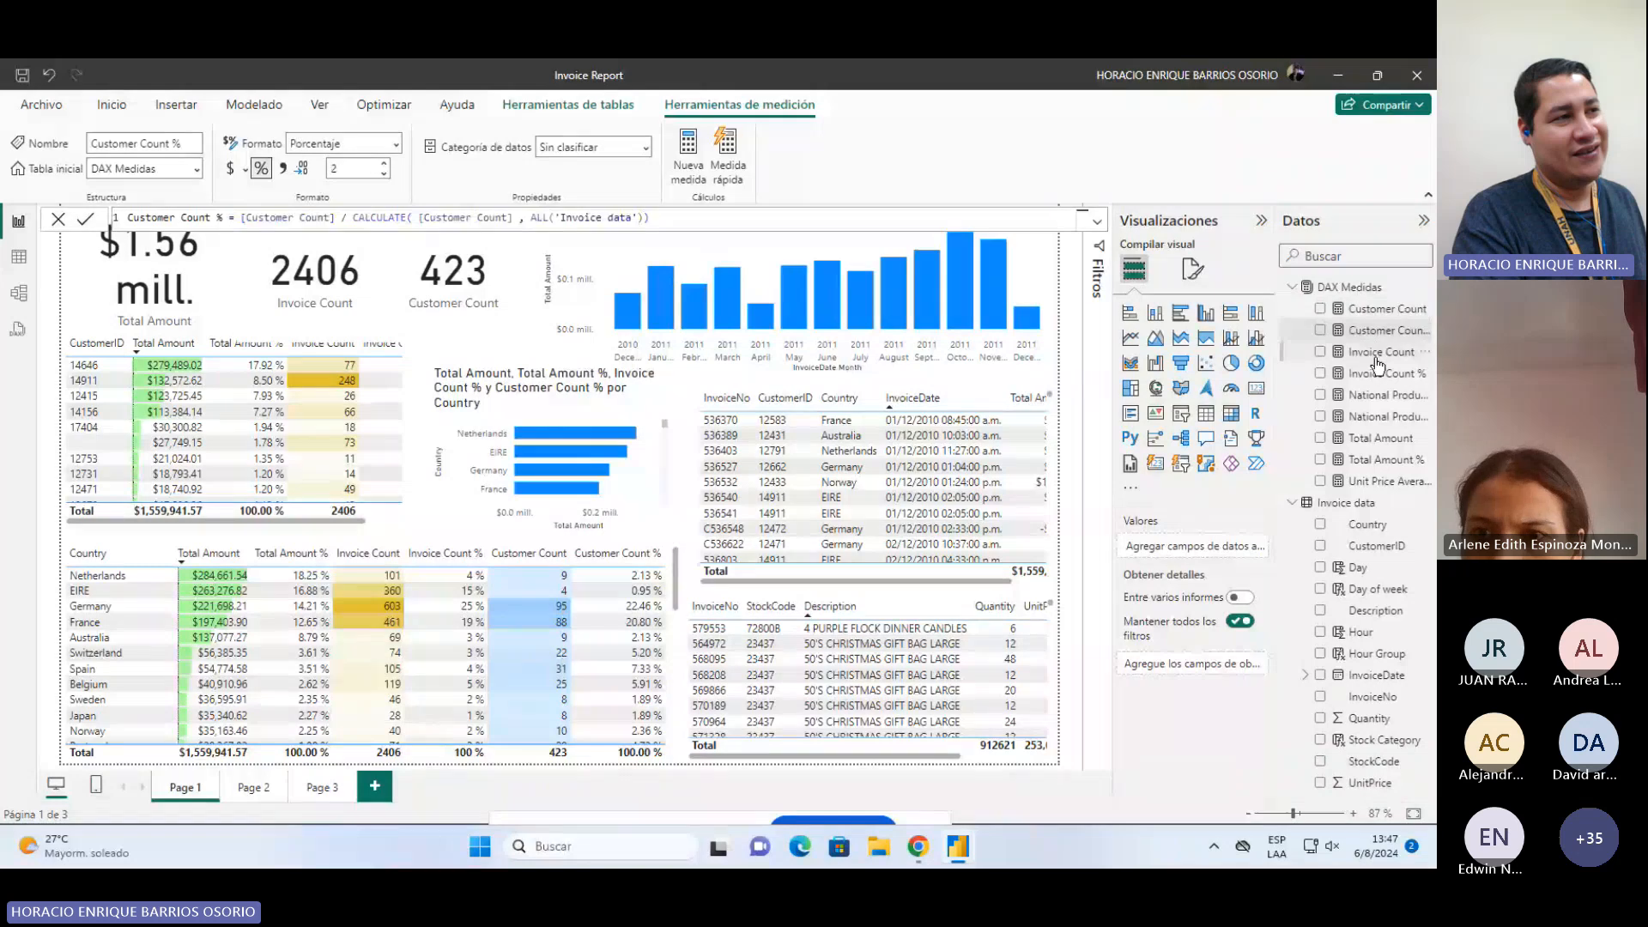
click(1379, 354)
click(1386, 482)
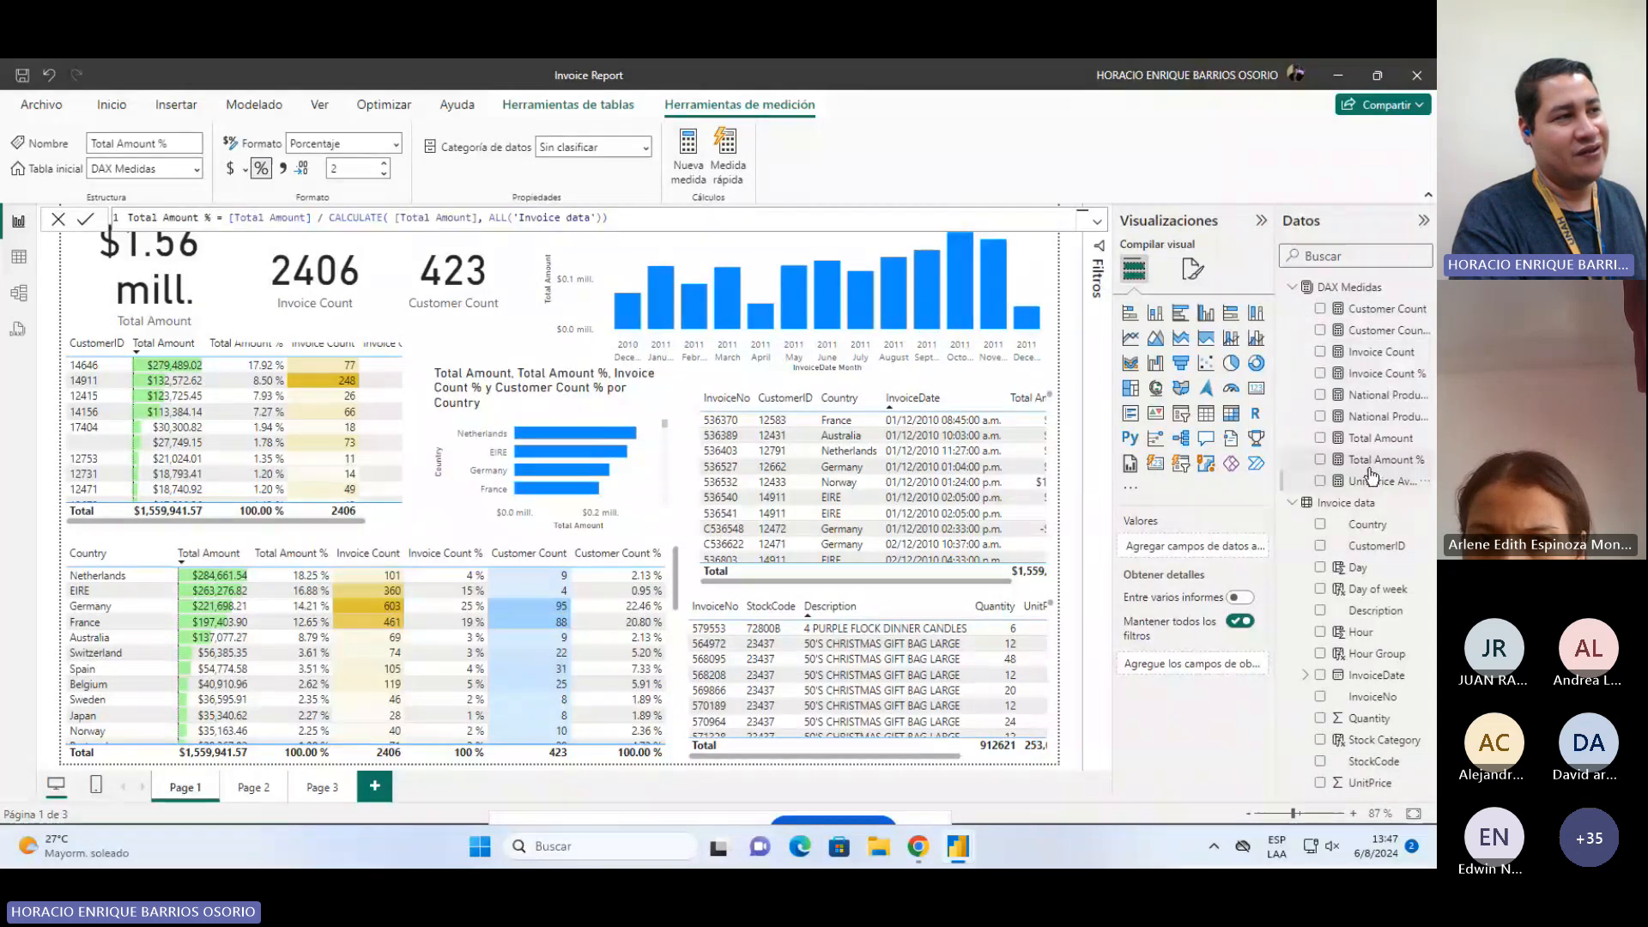
click(1364, 310)
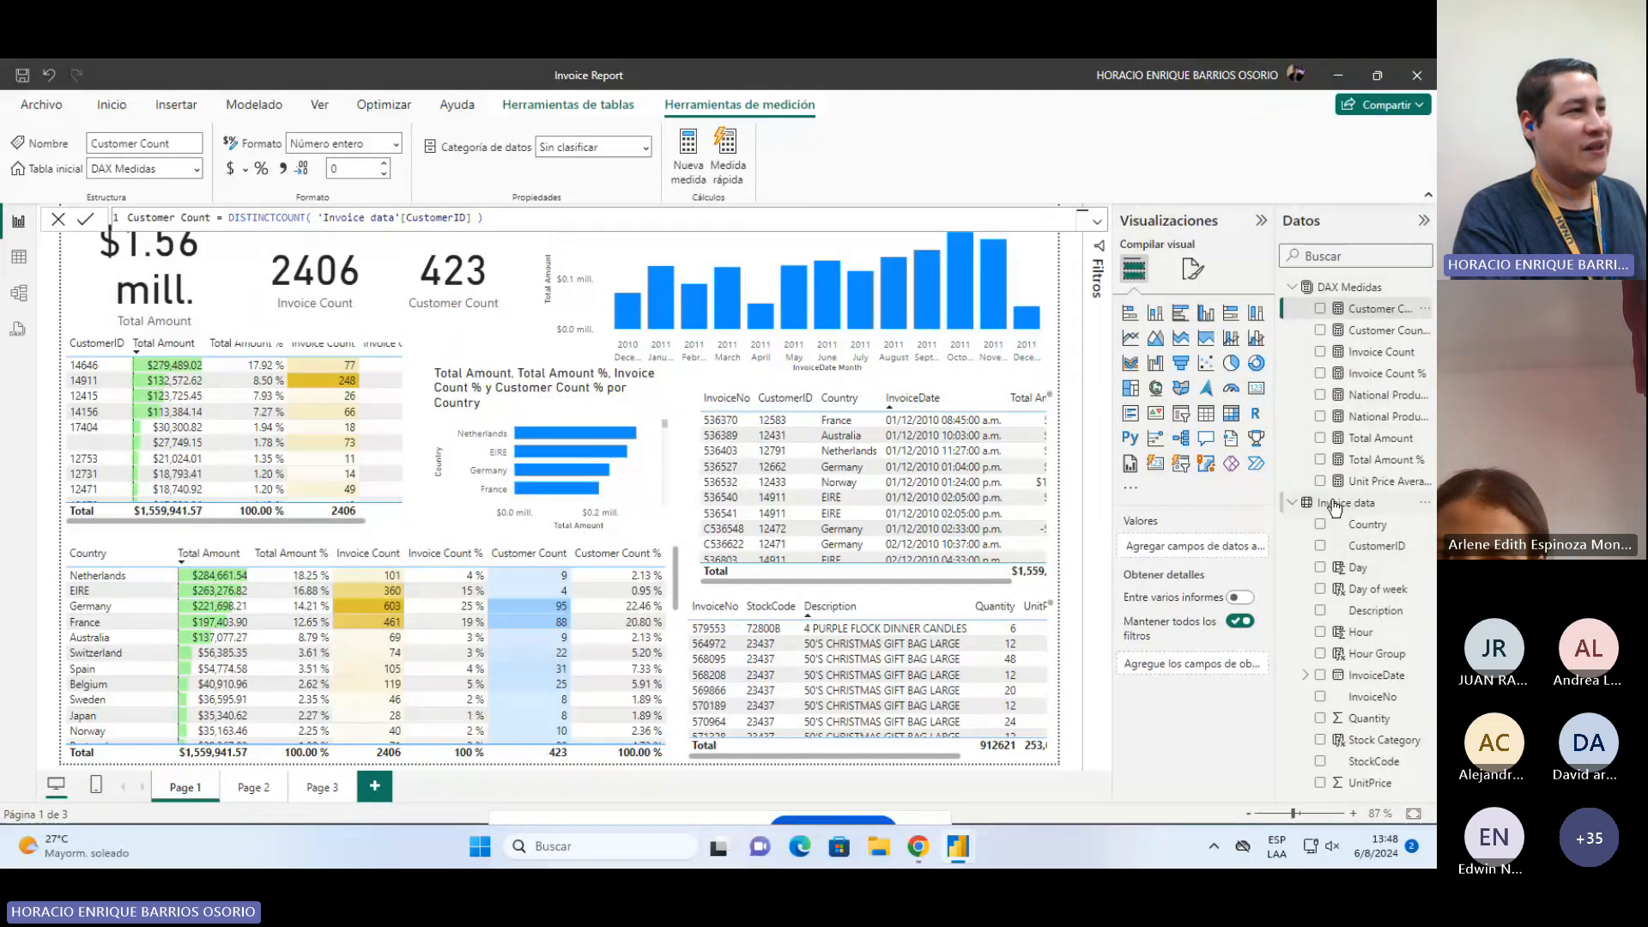
click(1367, 525)
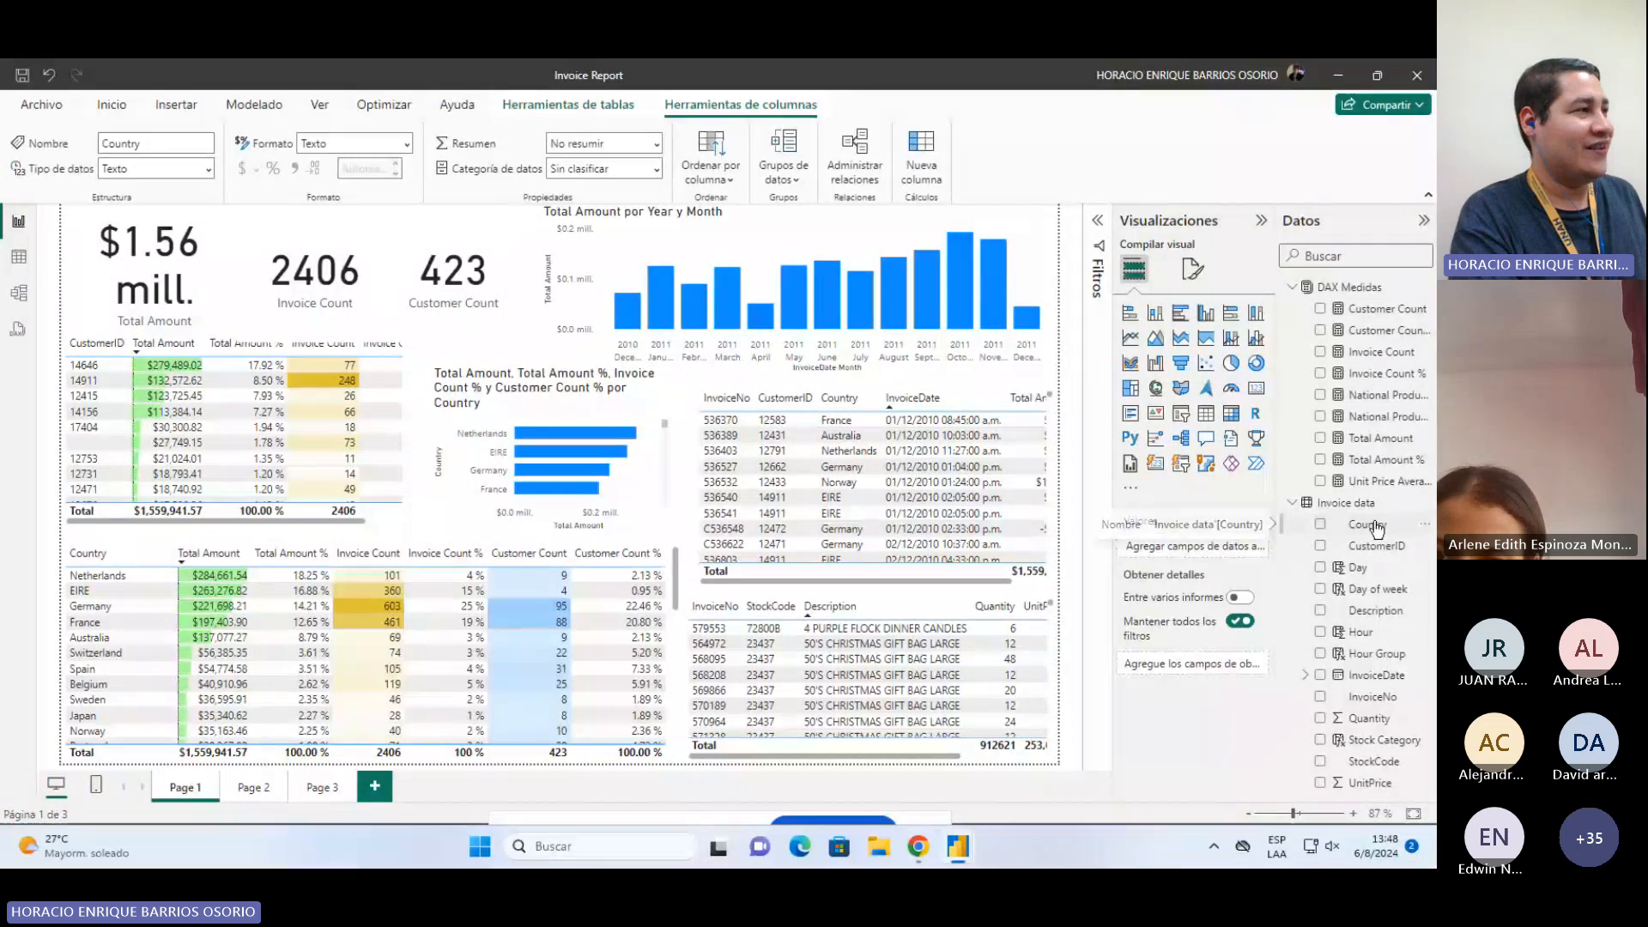
click(1396, 311)
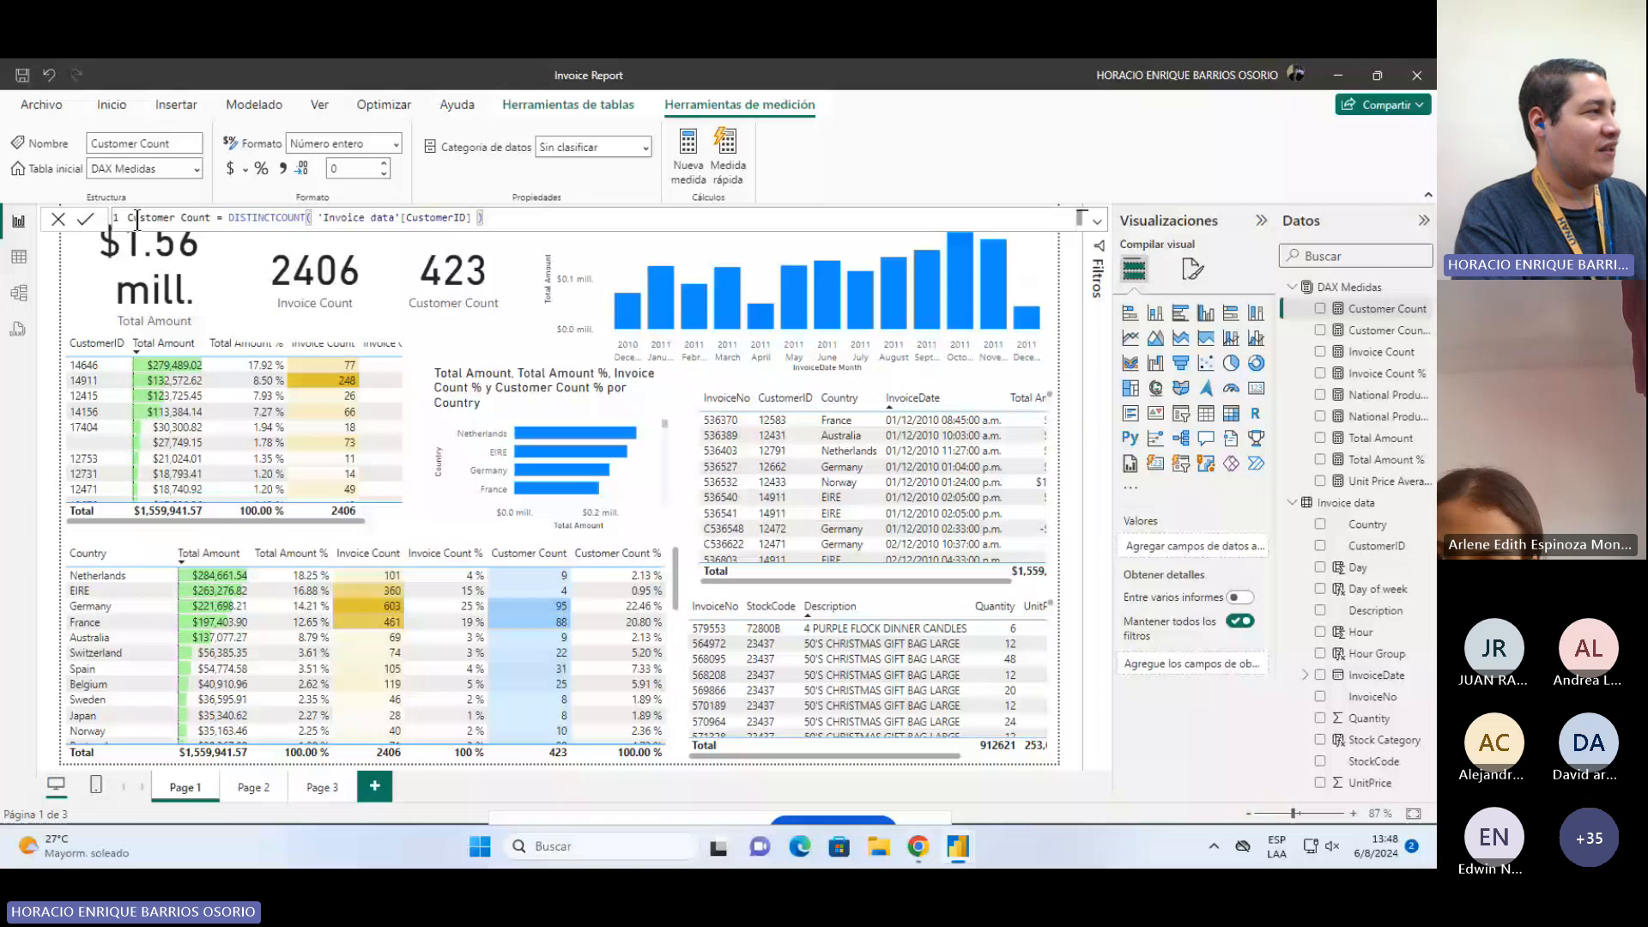
Step: Highlight parts of the Customer Count formula, then inspect the Total Amount and Total Amount % formulas
drag(128, 220, 210, 220)
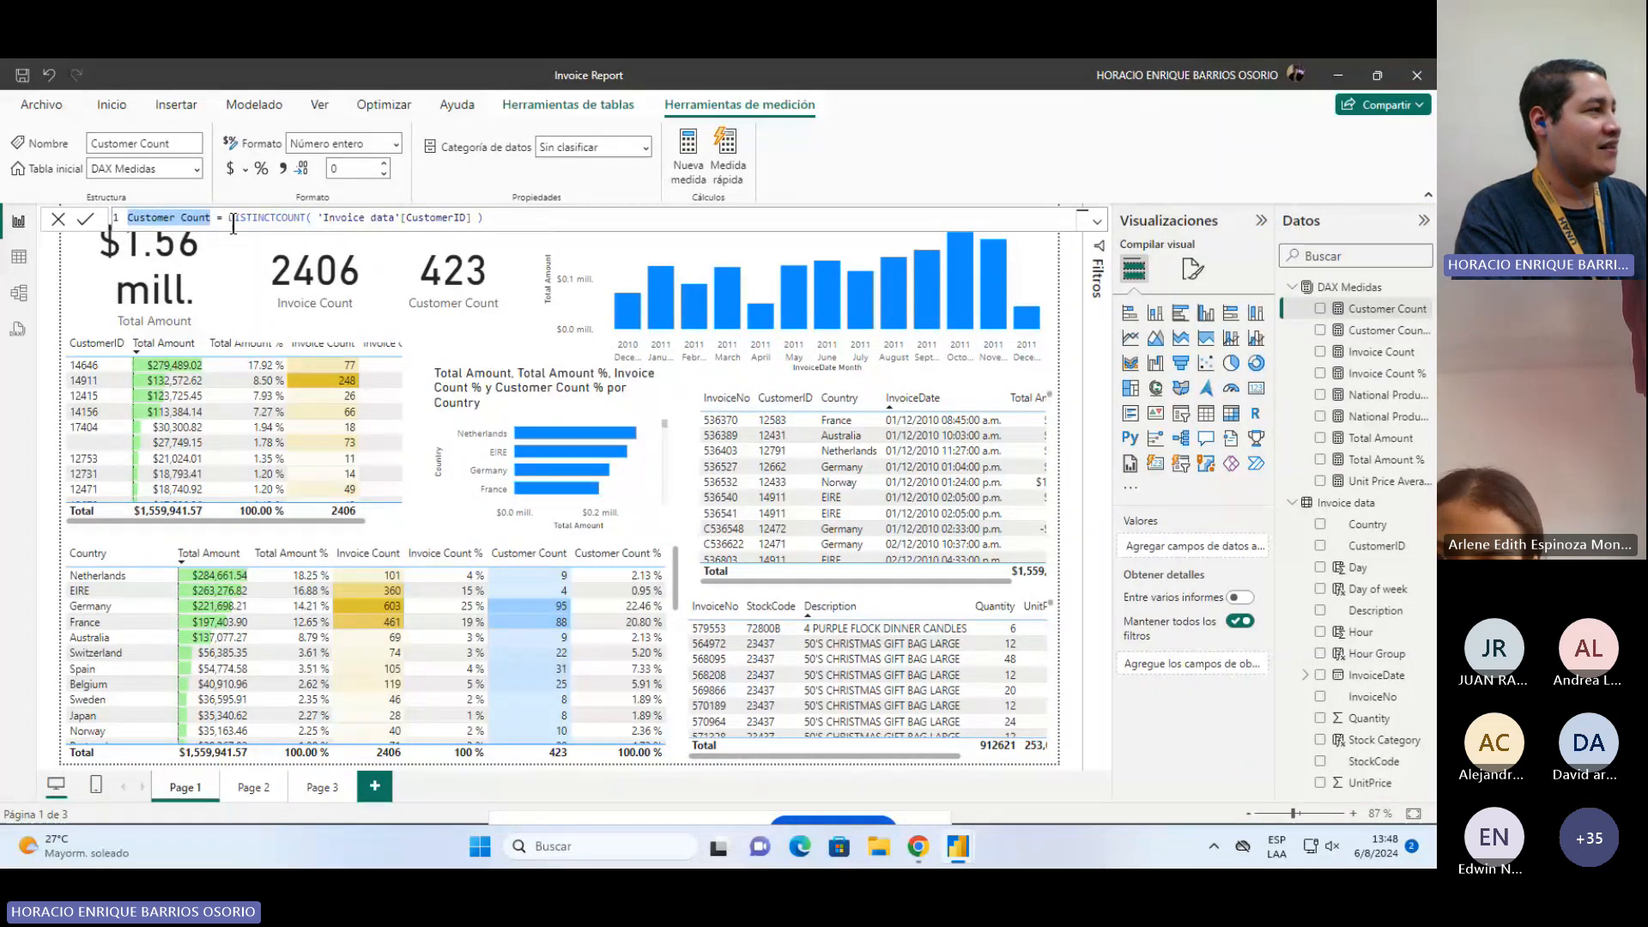
double_click(266, 219)
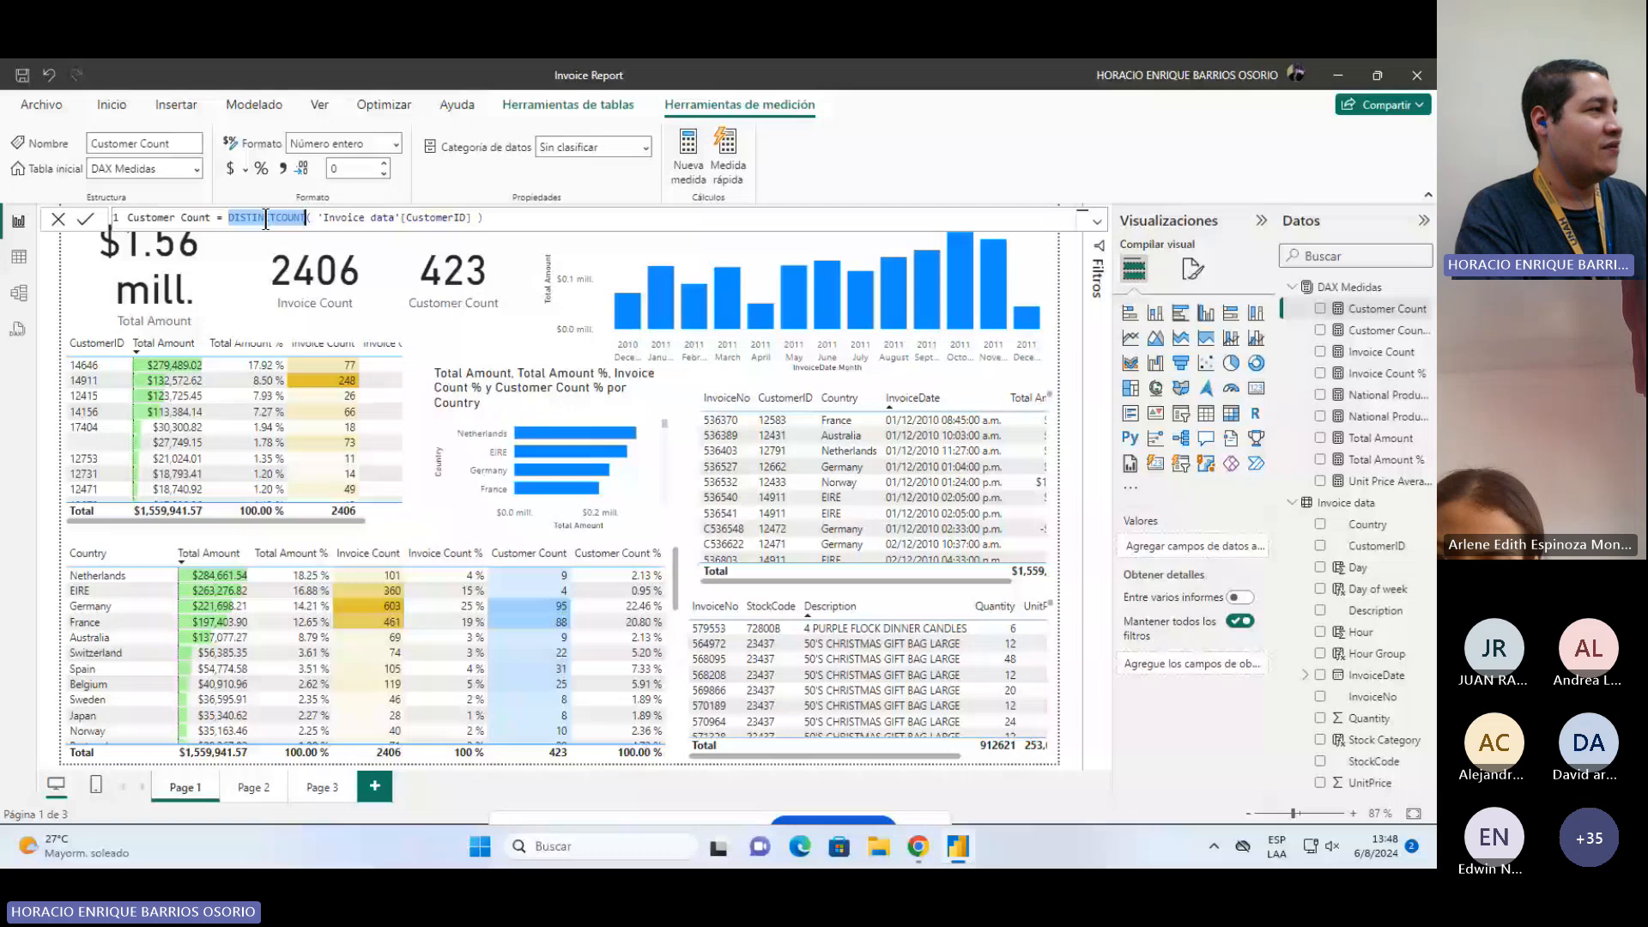
double_click(329, 218)
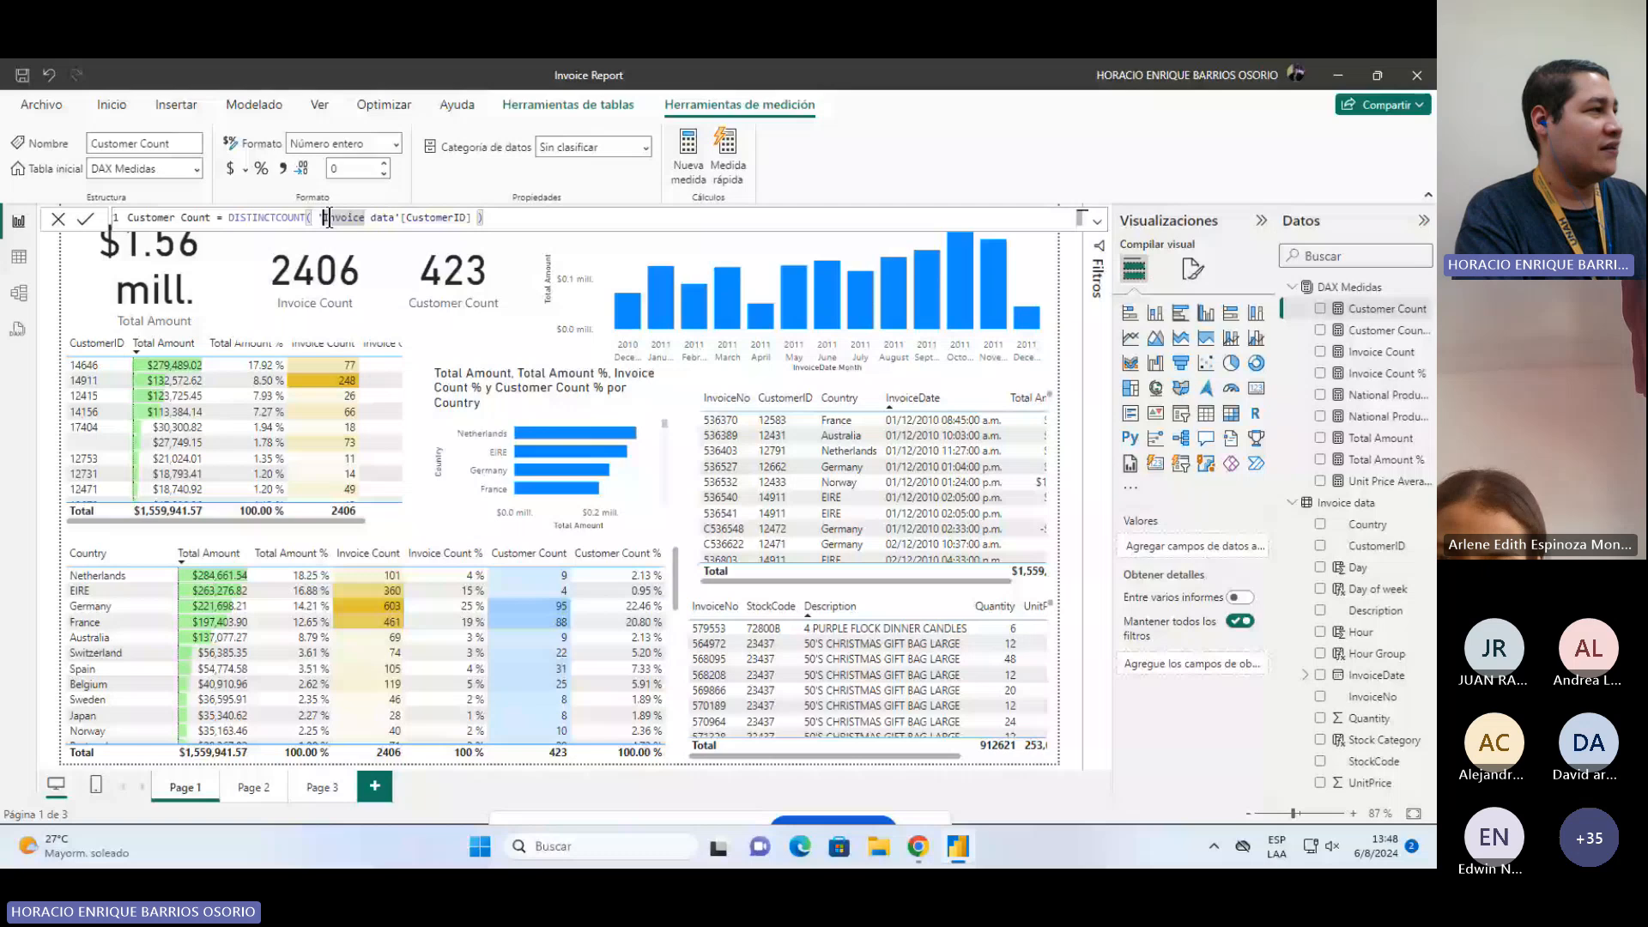
click(544, 223)
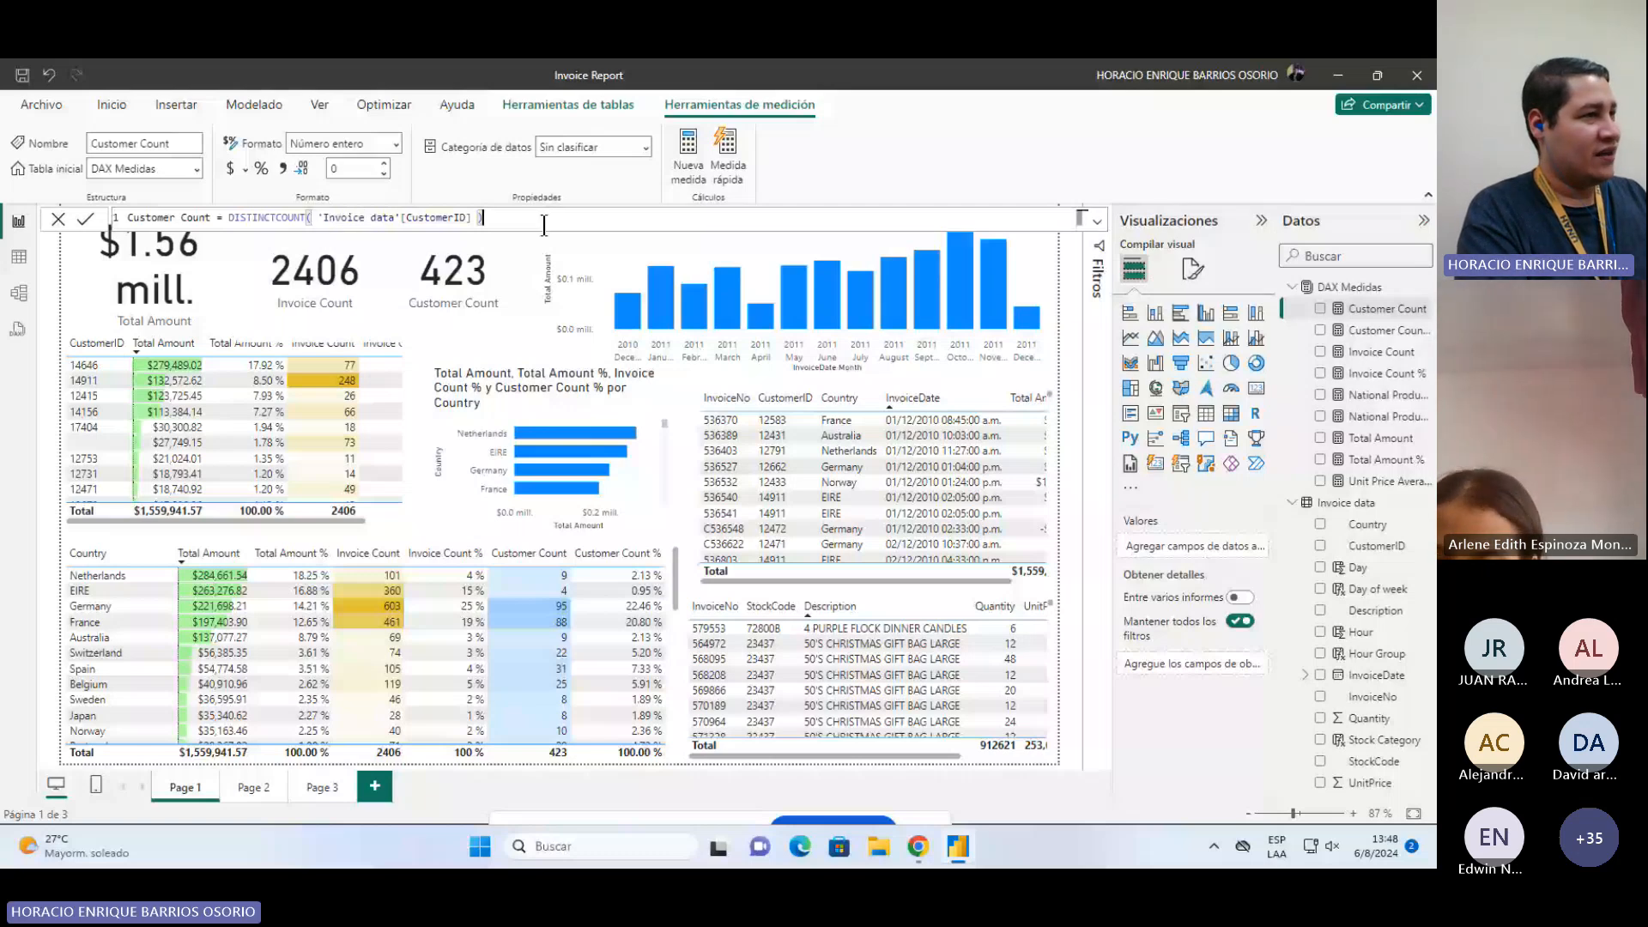
click(1379, 438)
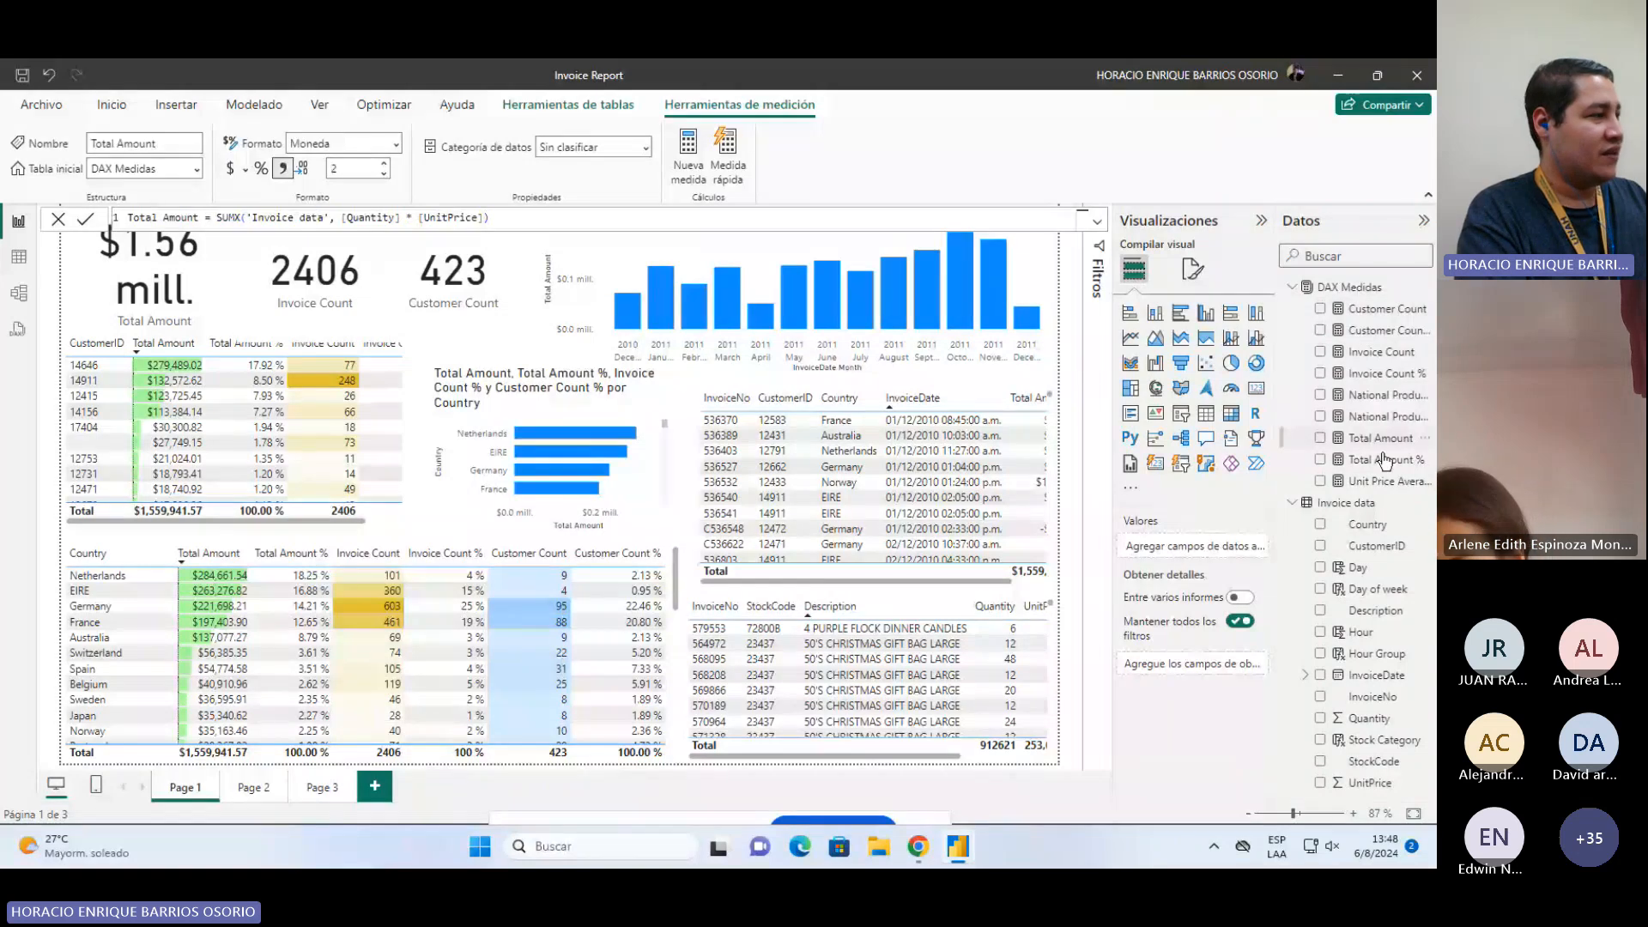
click(1384, 461)
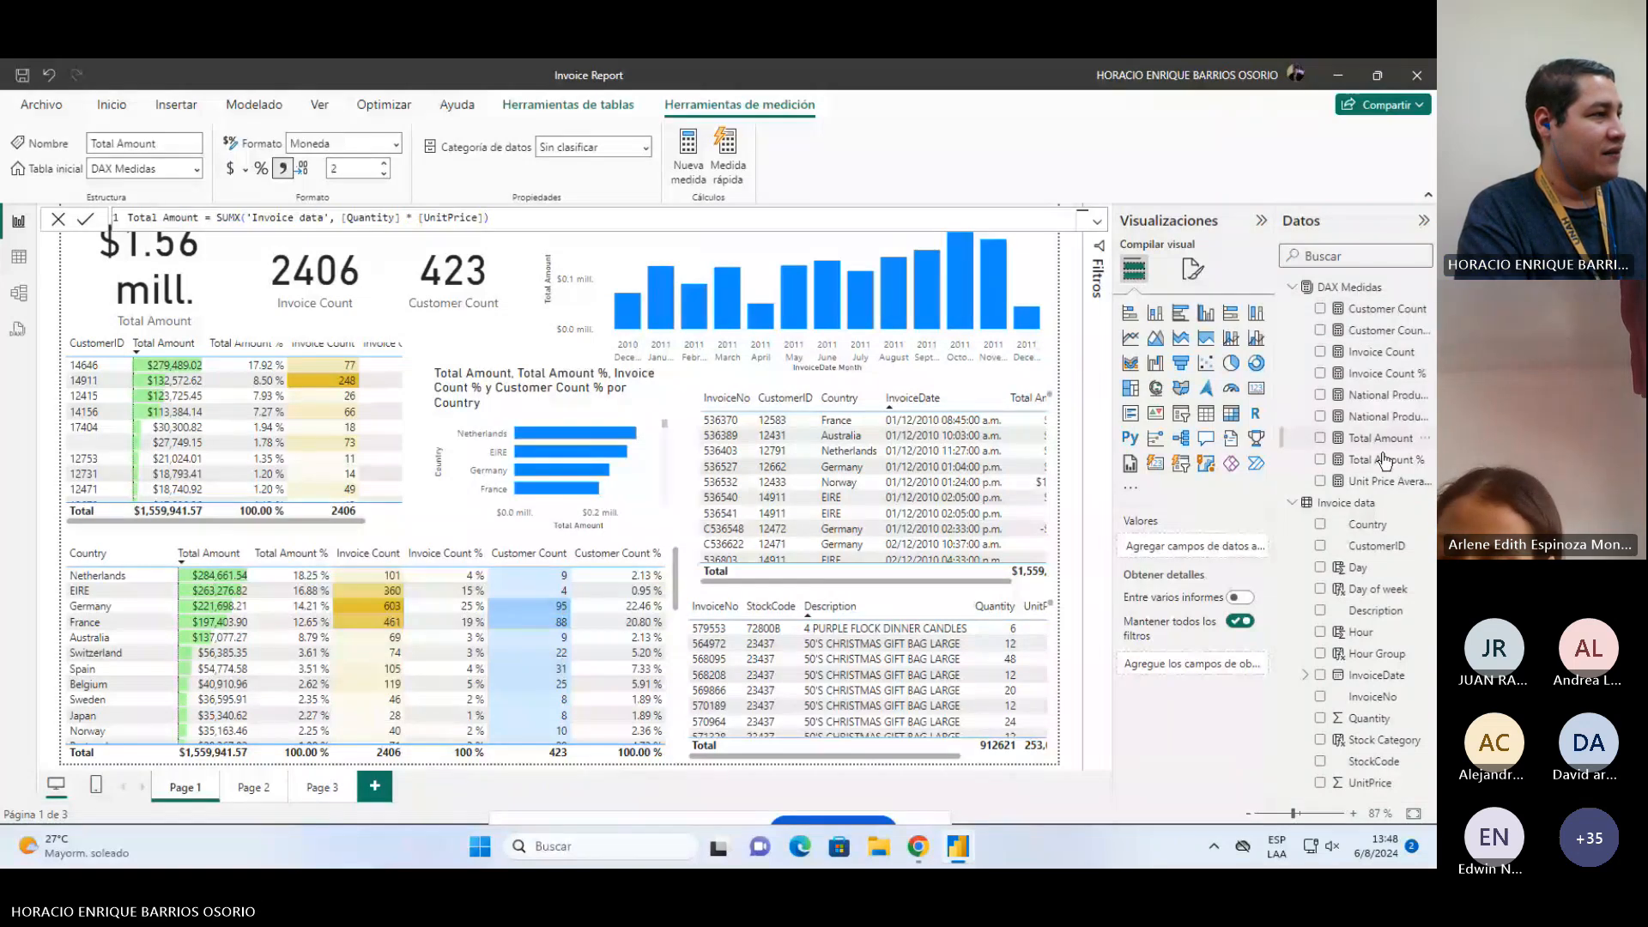
Step: Switch between Page 1, Page 2 and Page 3 of the Invoice Report to review their visuals
click(254, 787)
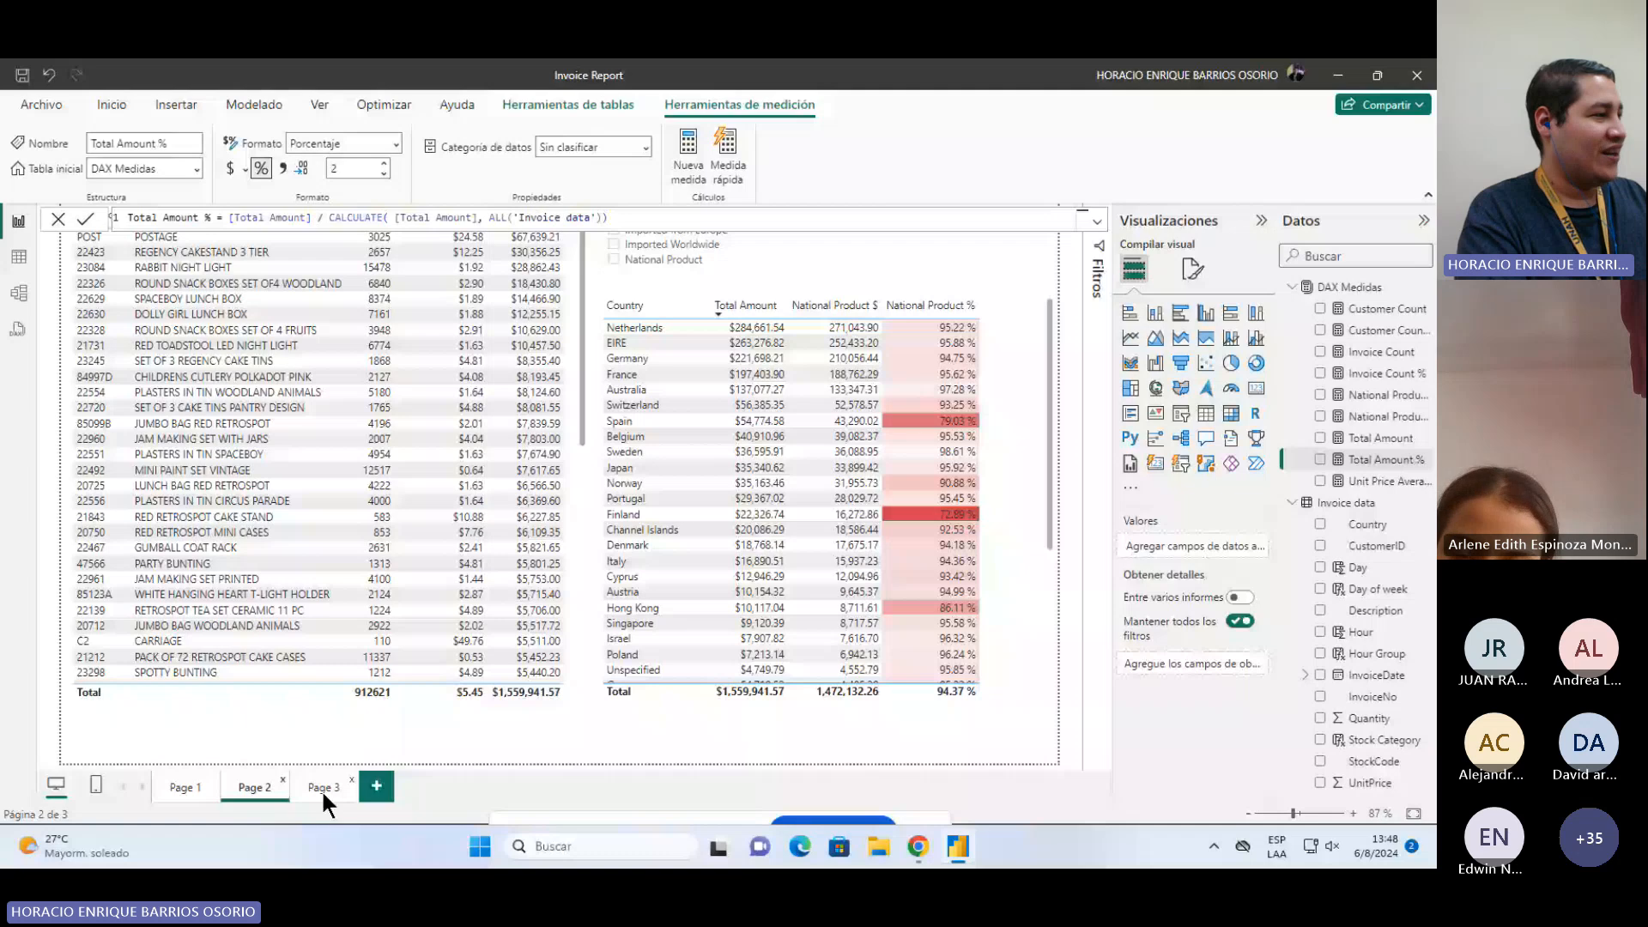
click(323, 789)
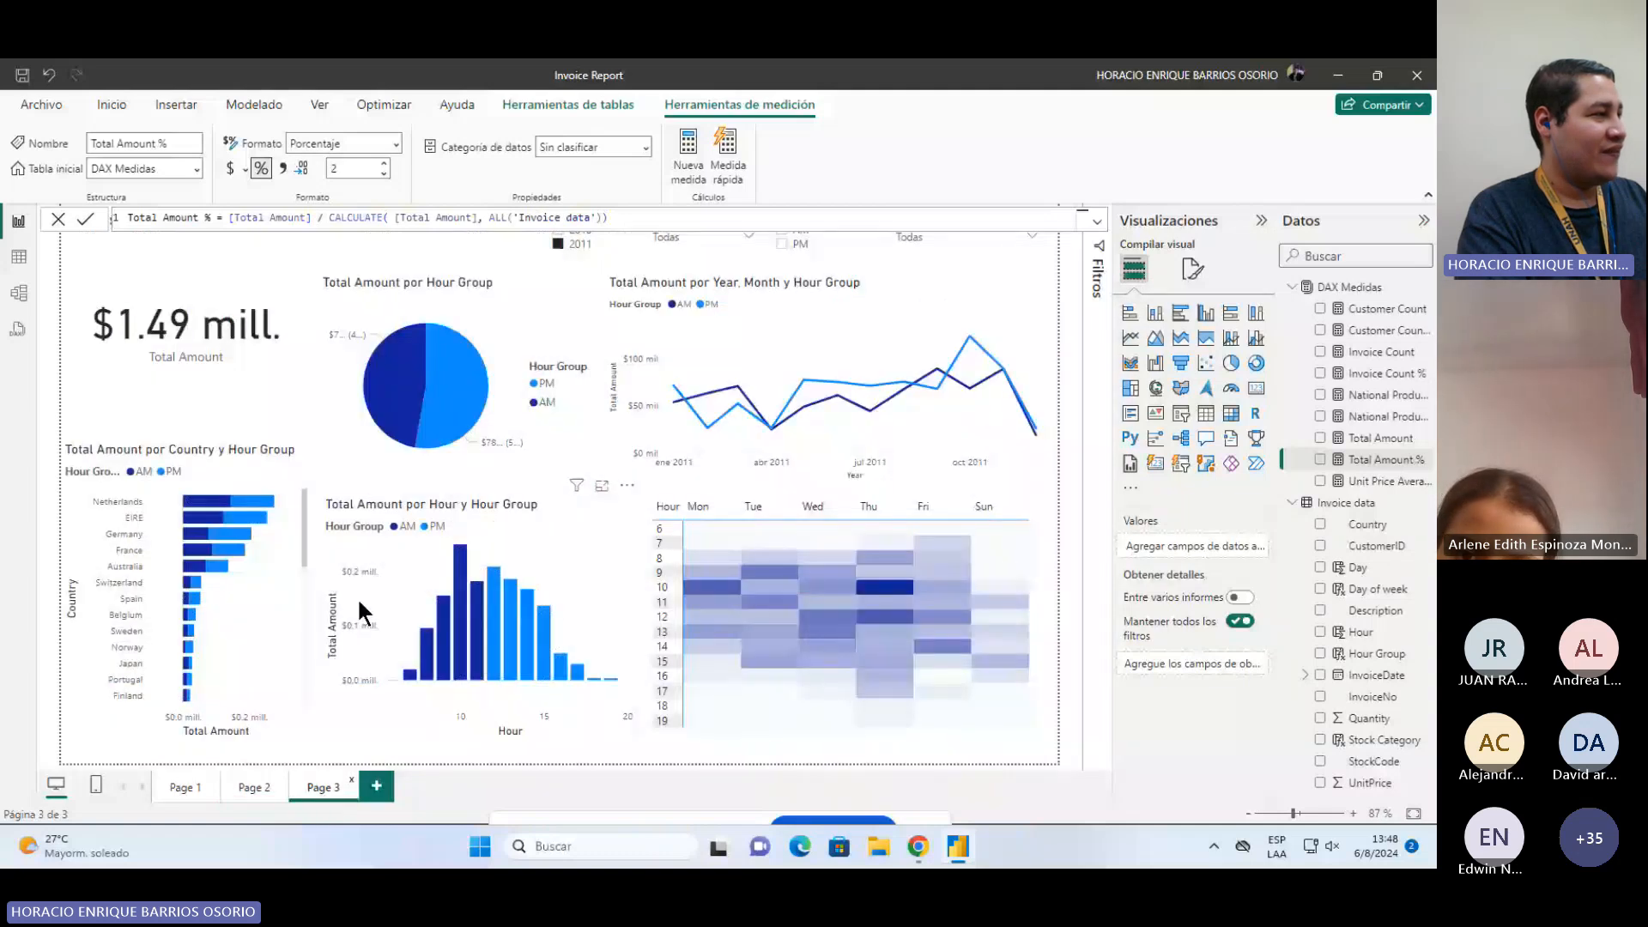
click(174, 787)
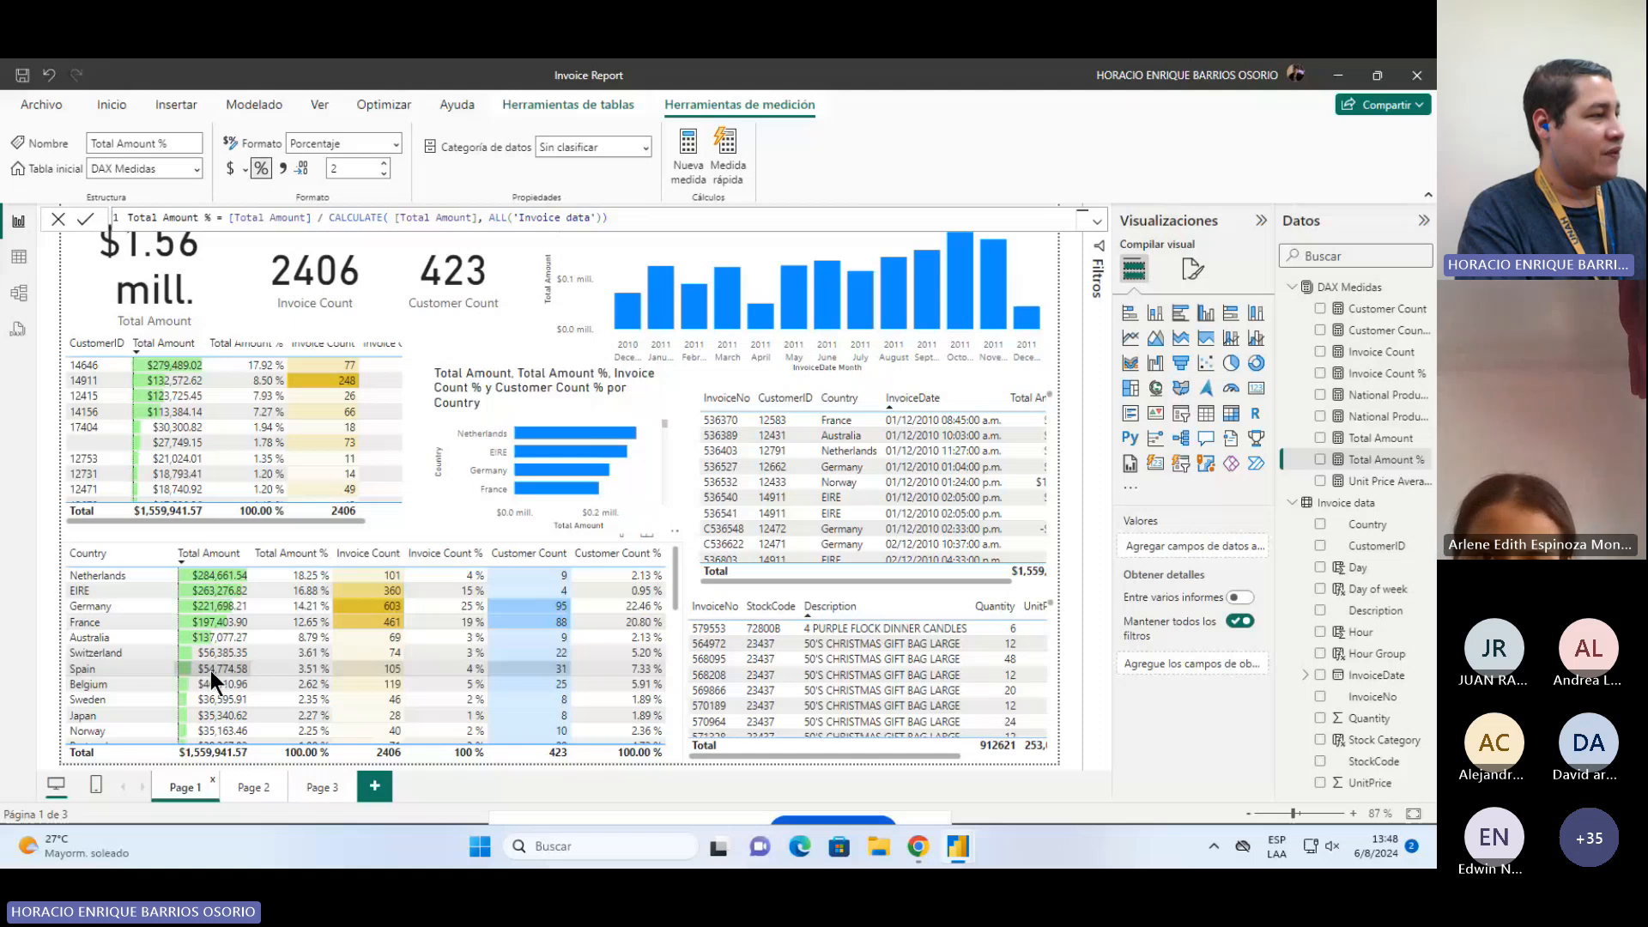
click(257, 786)
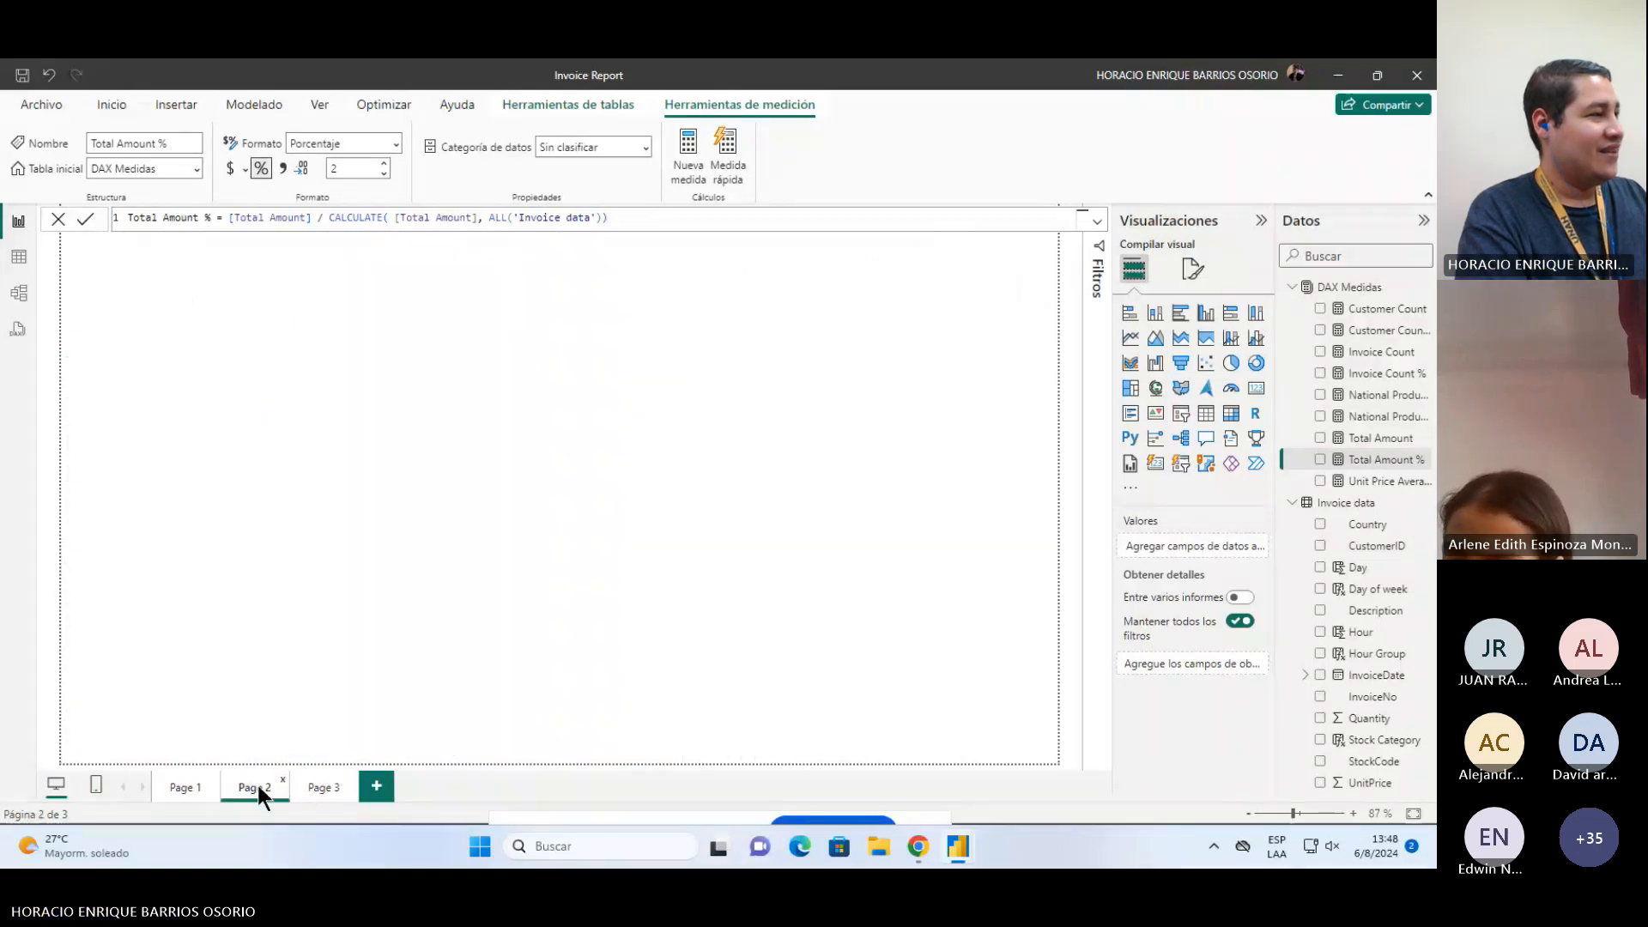
click(323, 791)
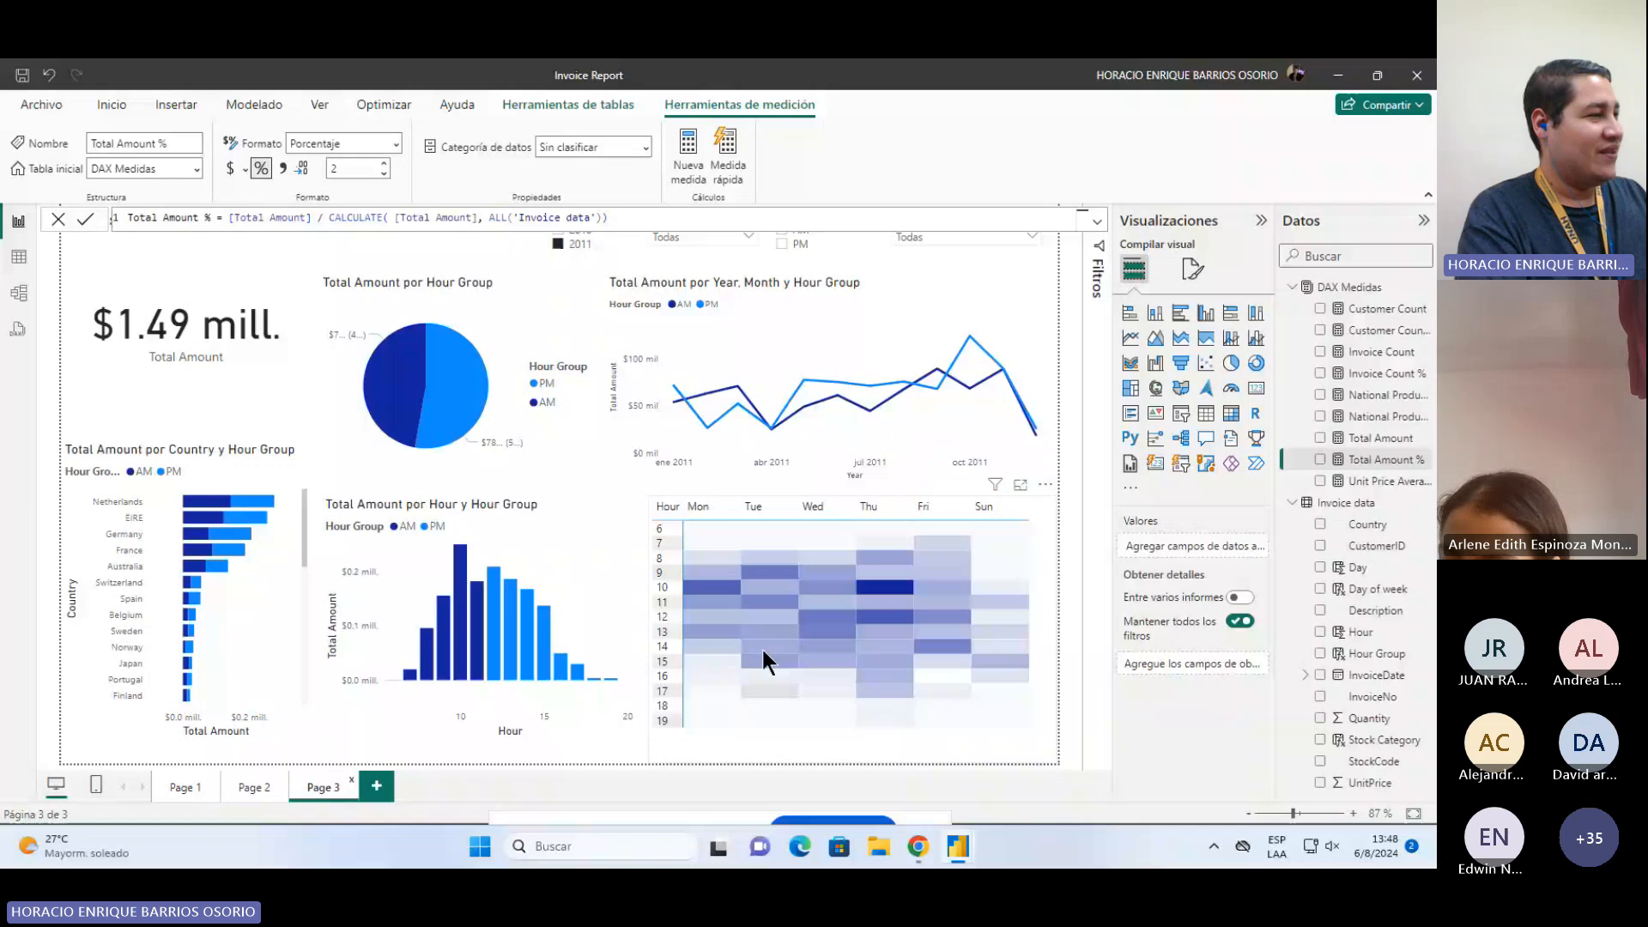
click(761, 646)
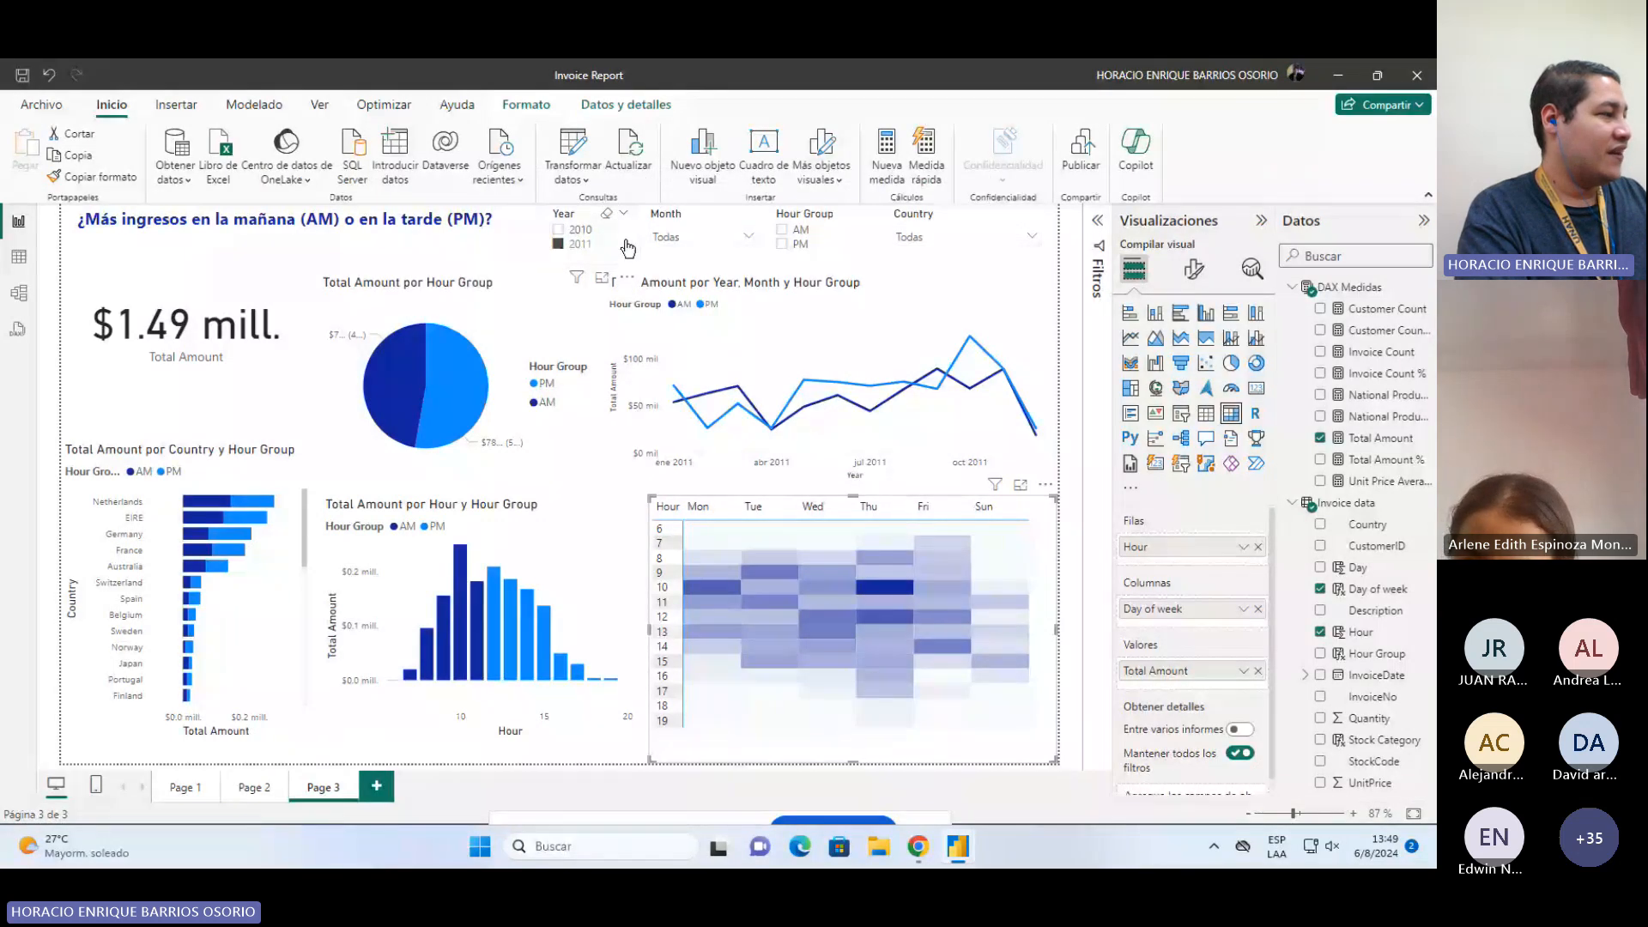
click(166, 785)
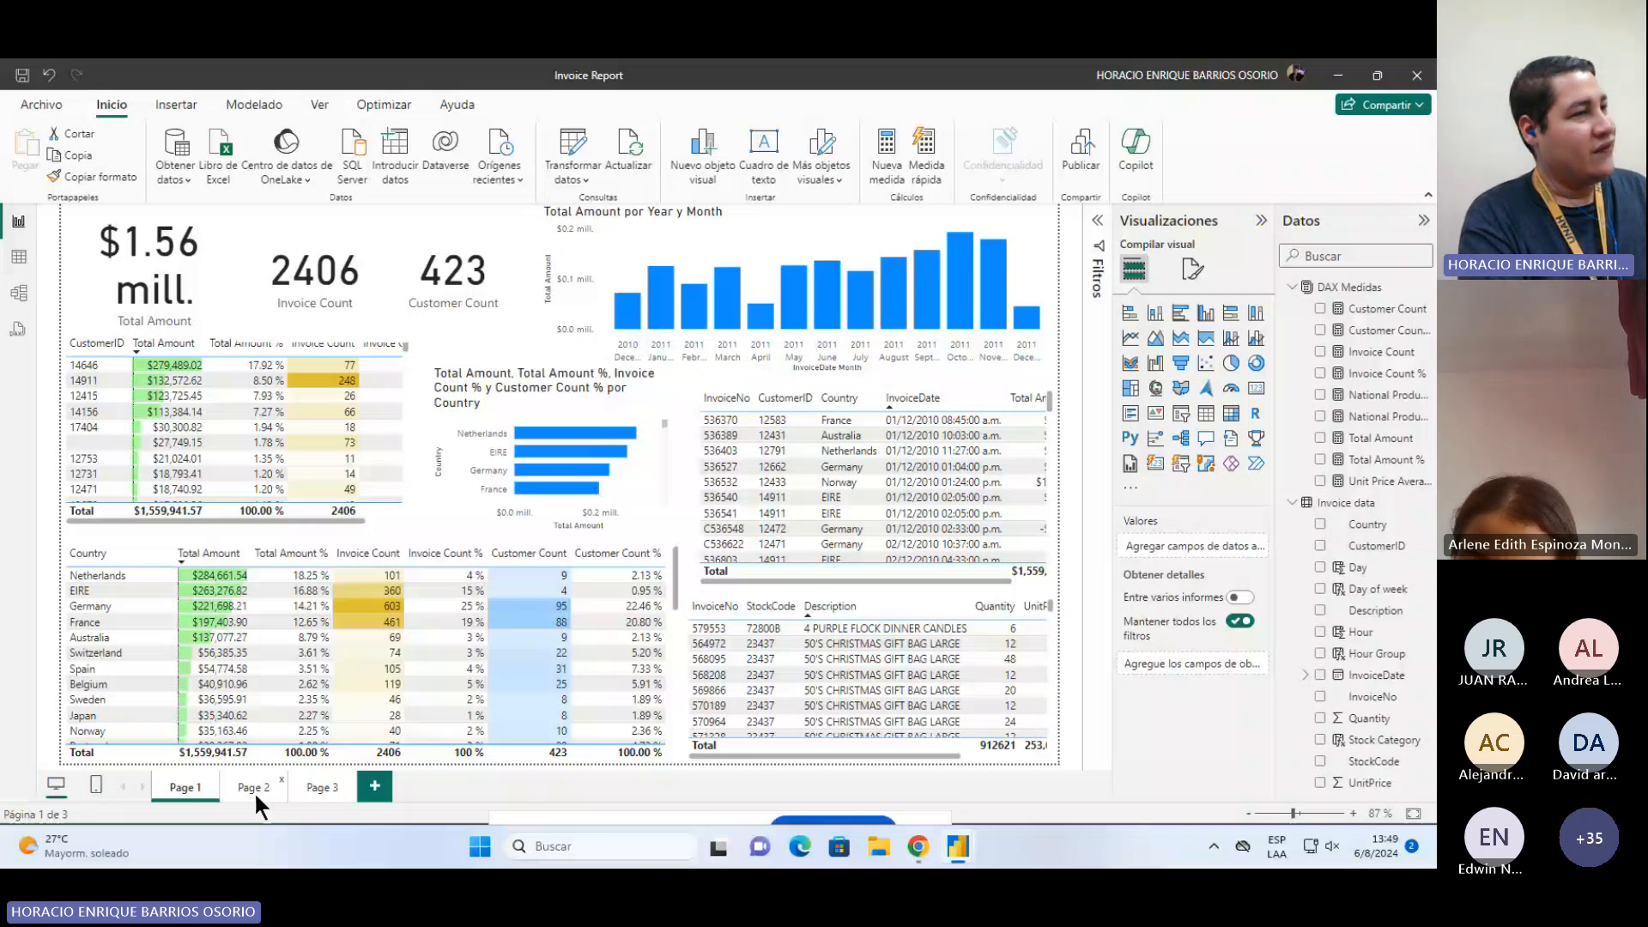
click(254, 788)
Step: Select the Total Amount % and Customer Count measures and several visuals to inspect their fields, then close the Invoice Report window
click(1380, 464)
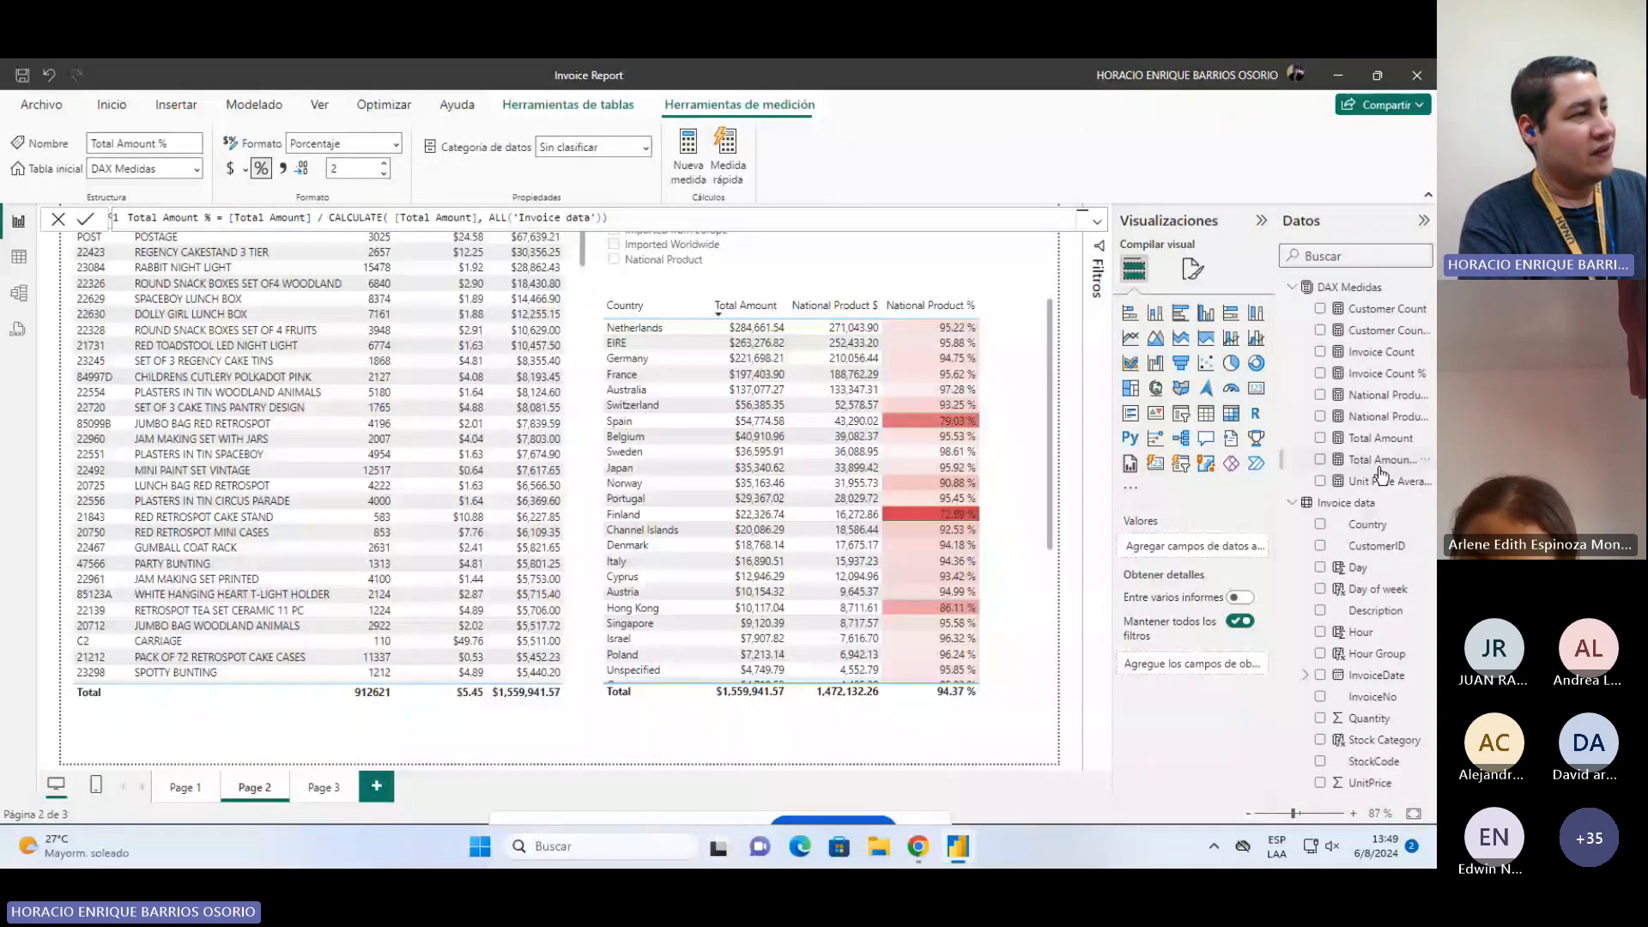
click(1372, 309)
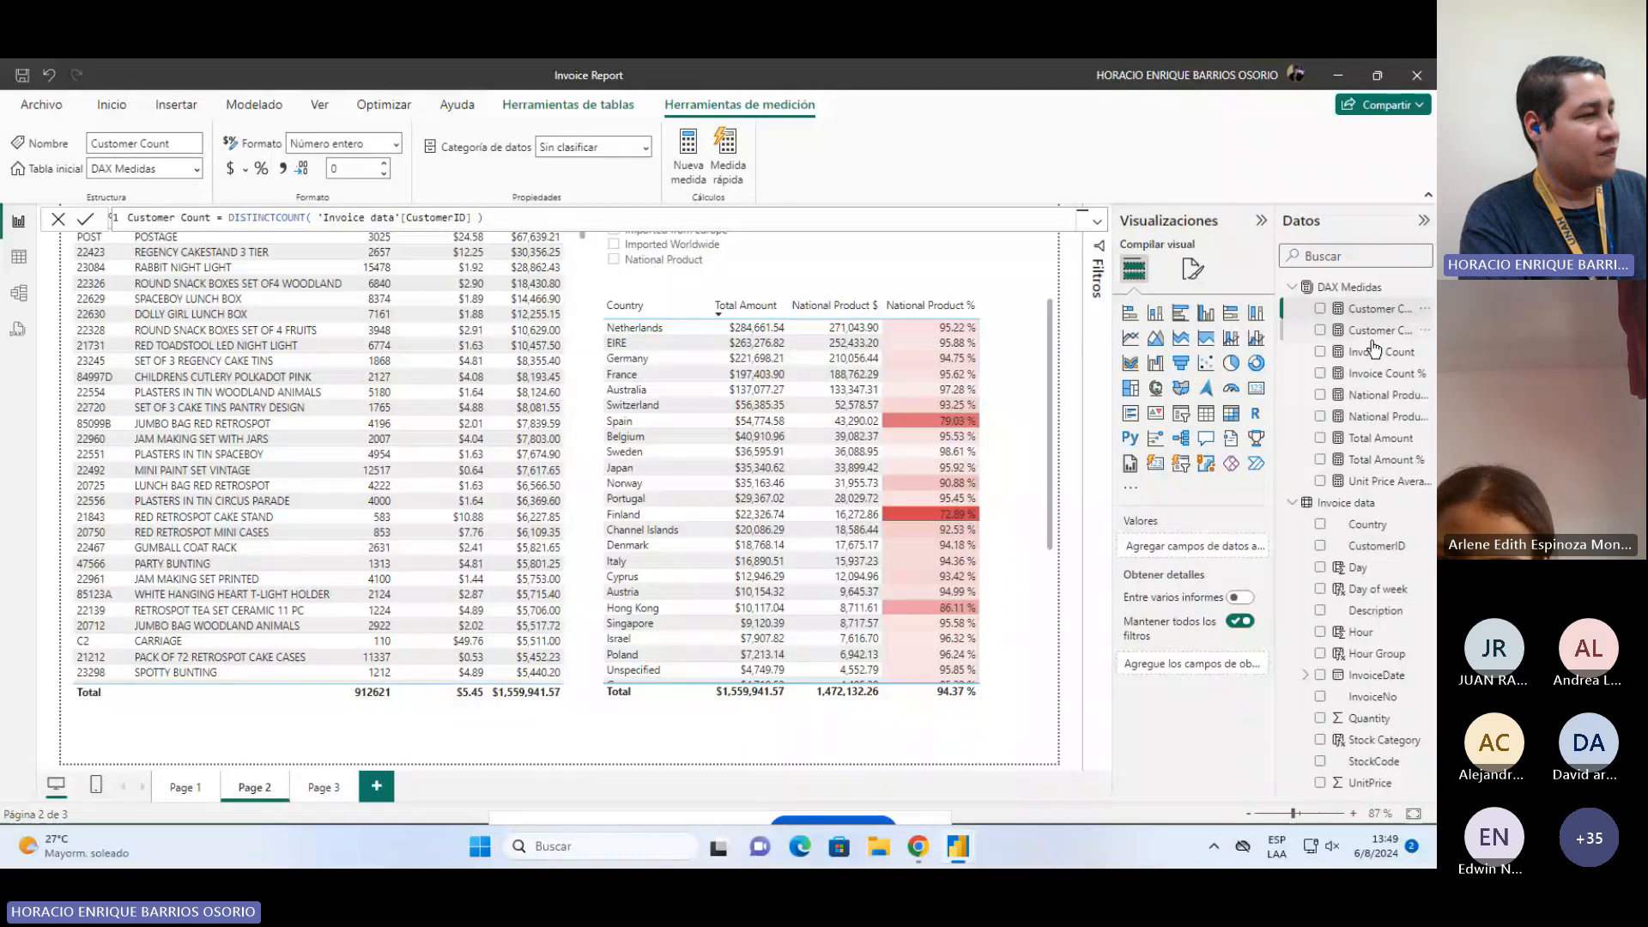
click(186, 788)
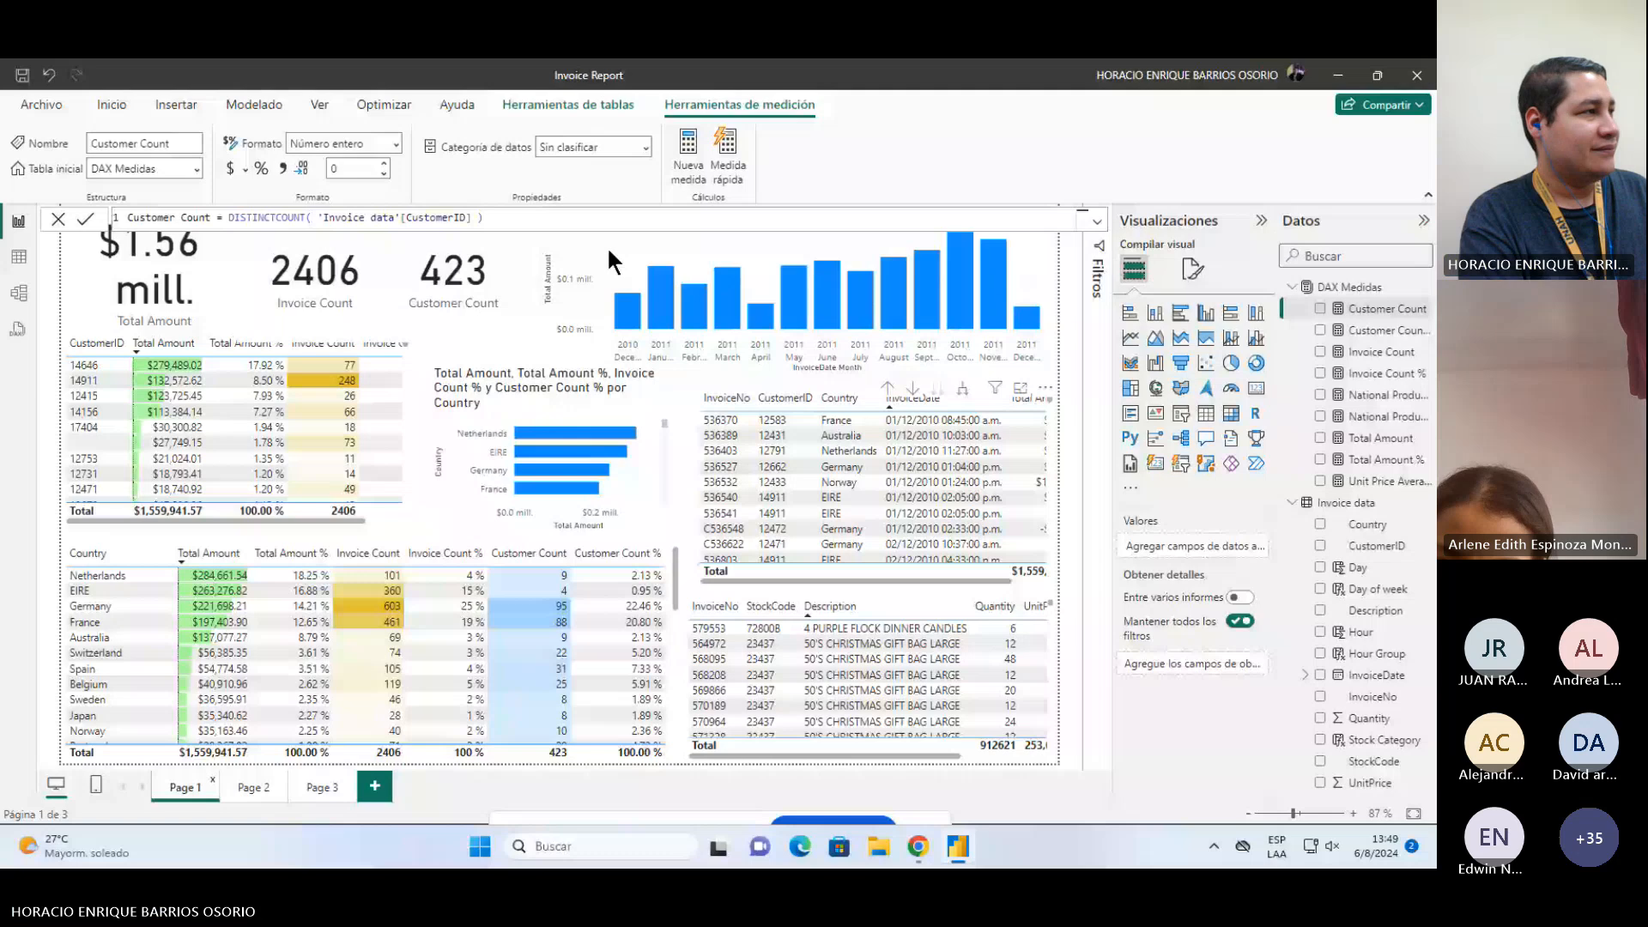
click(606, 246)
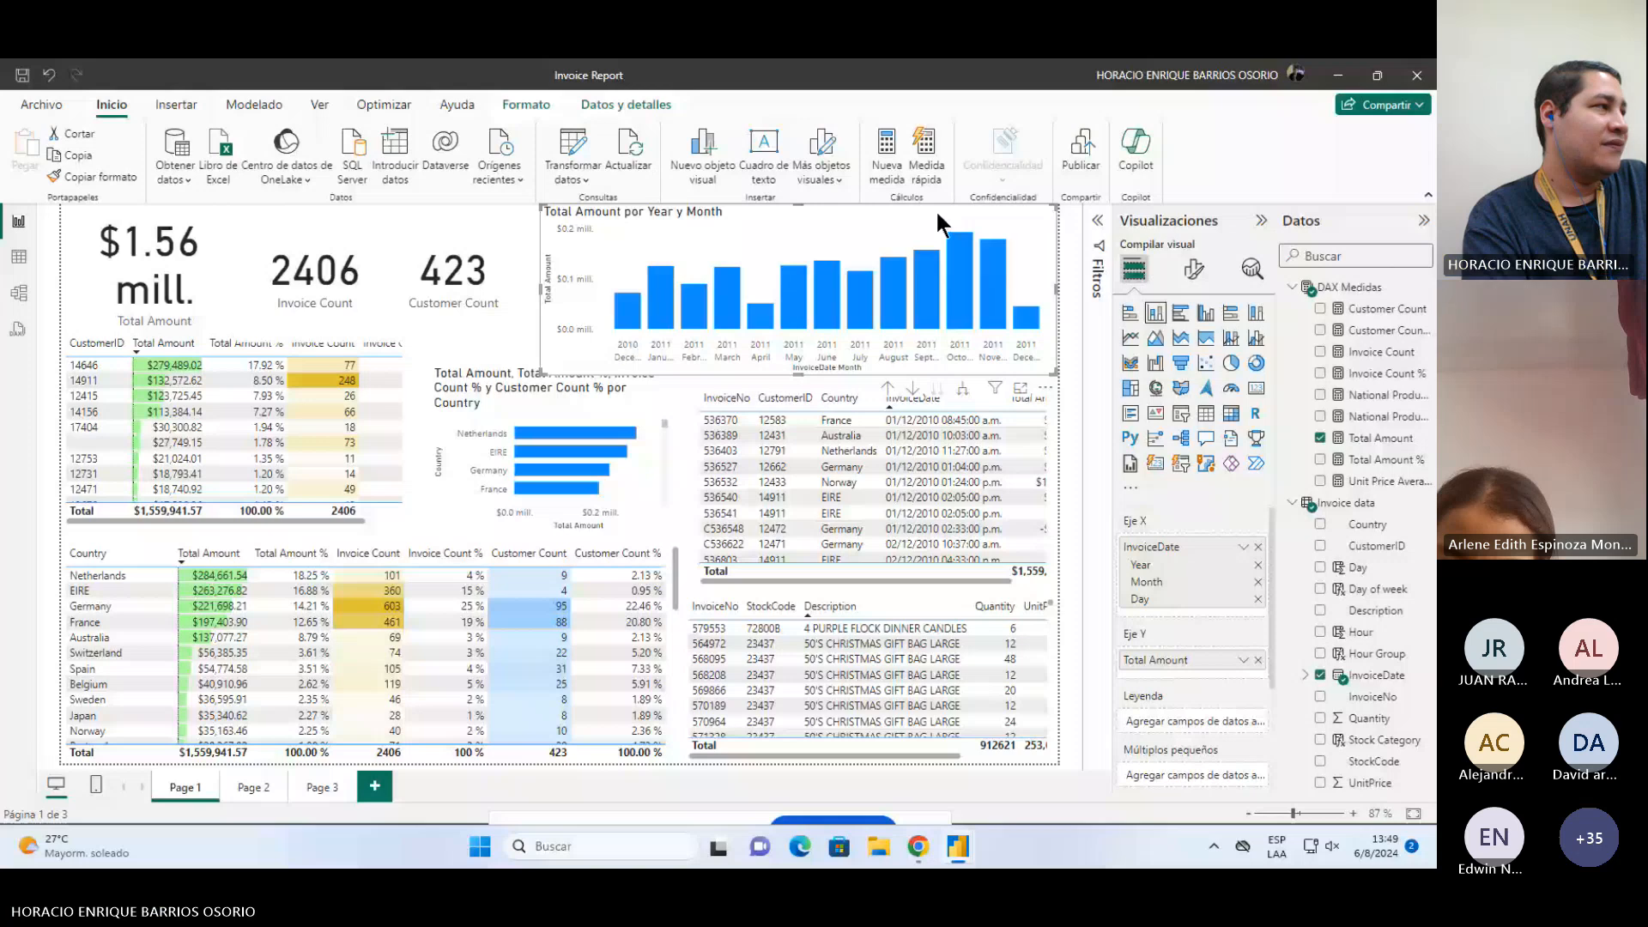
click(331, 230)
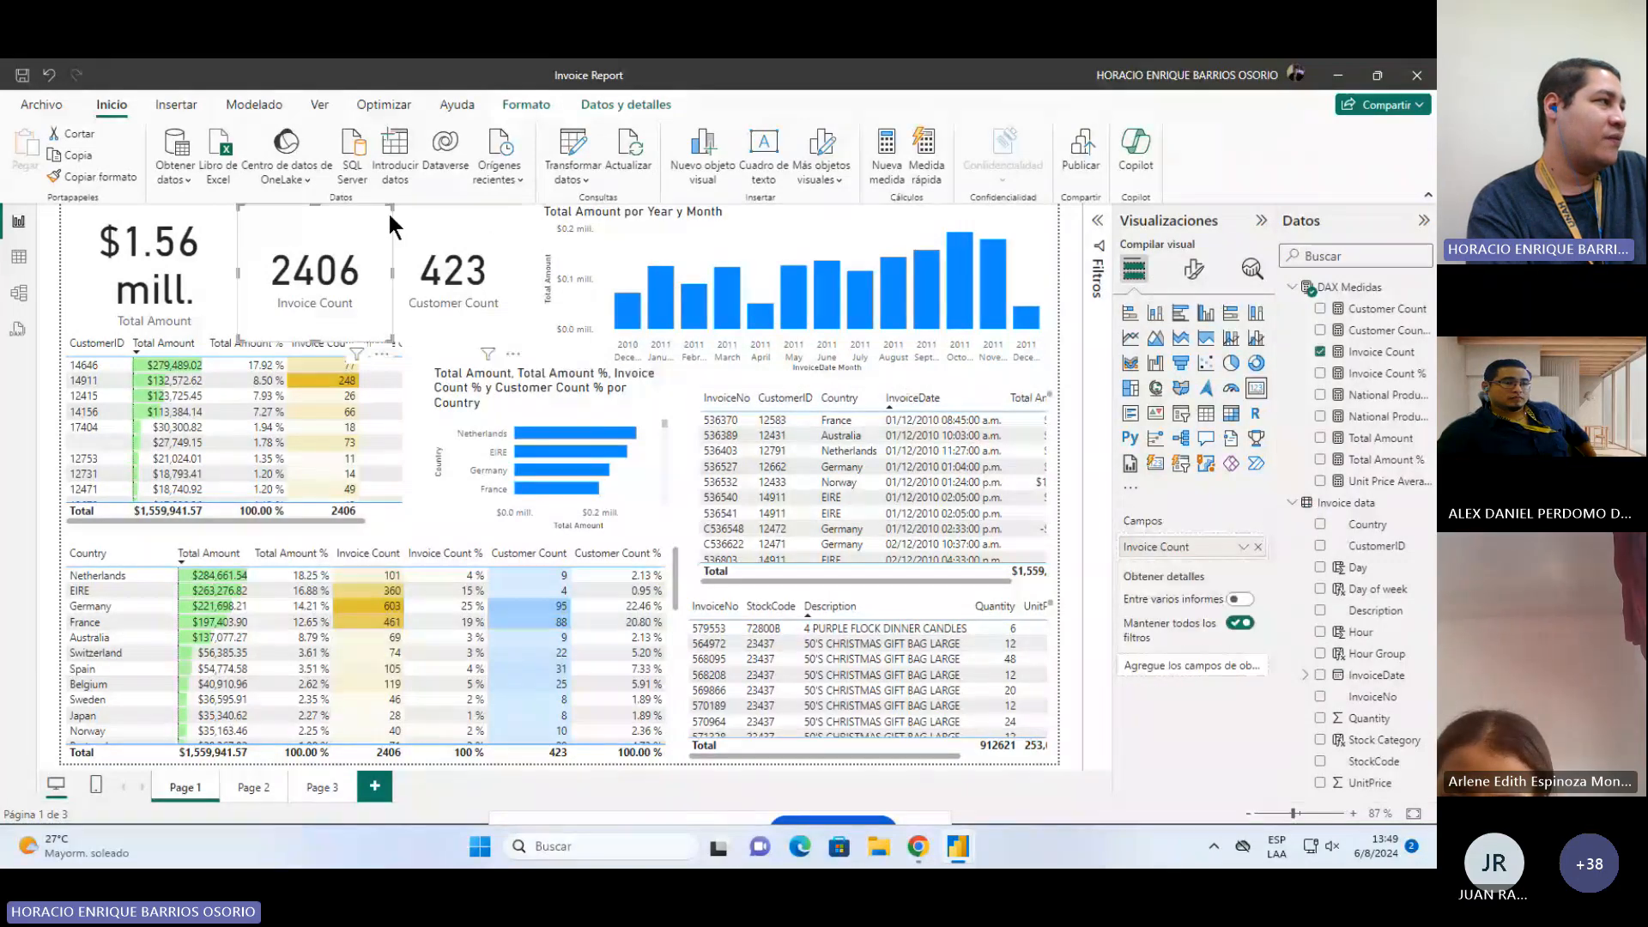
click(178, 216)
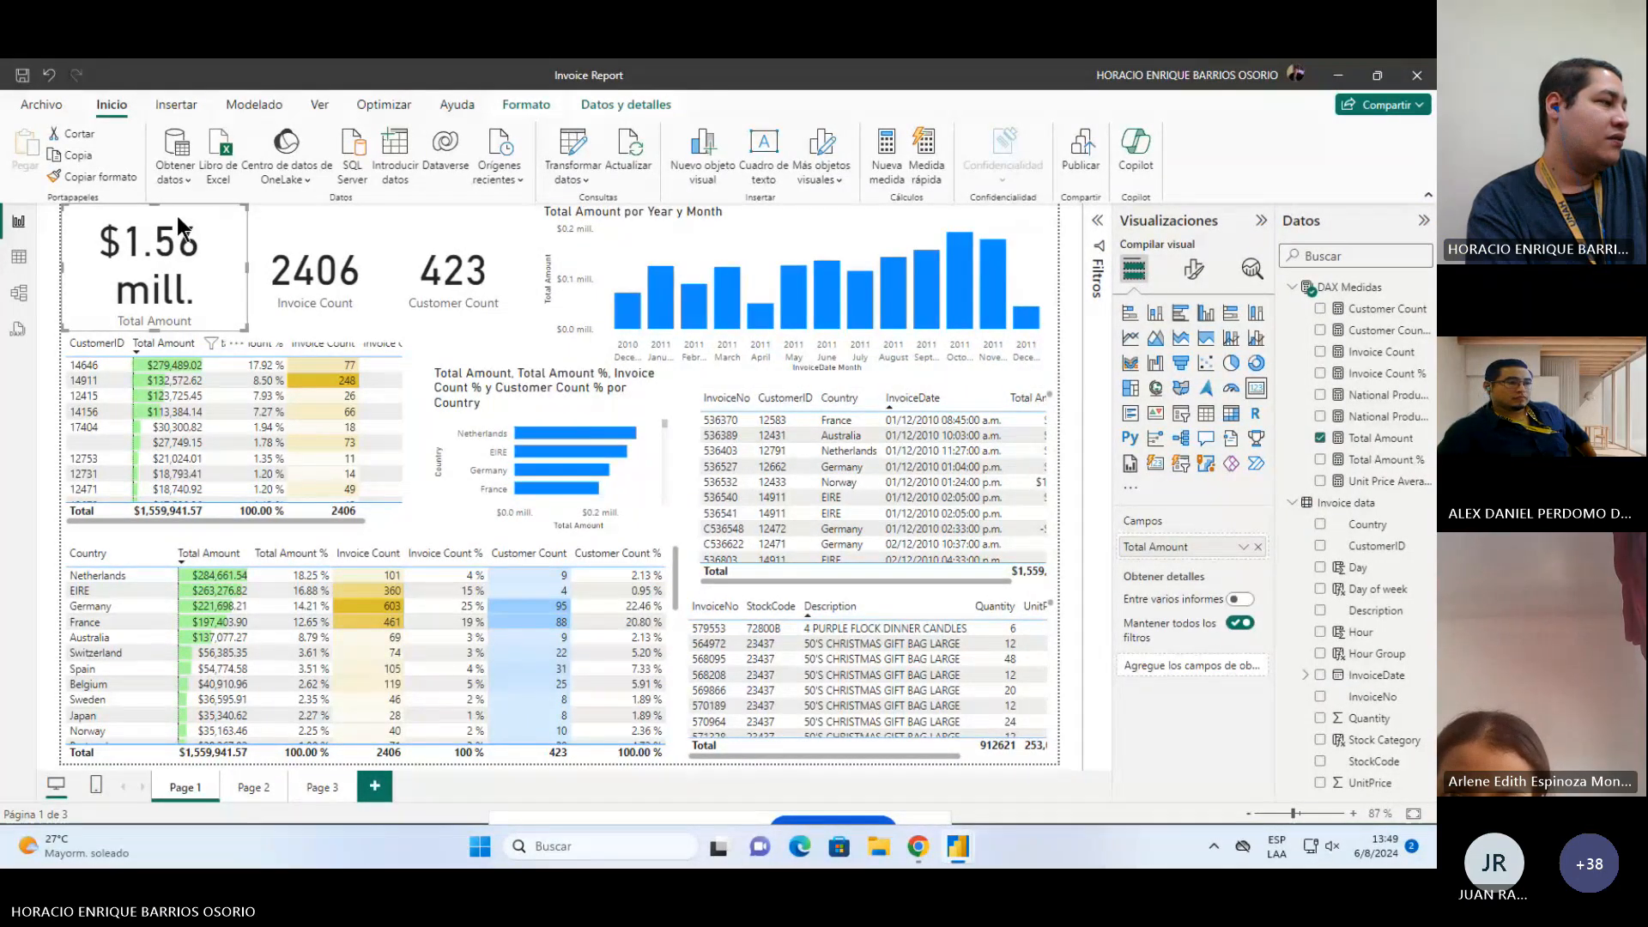
click(323, 787)
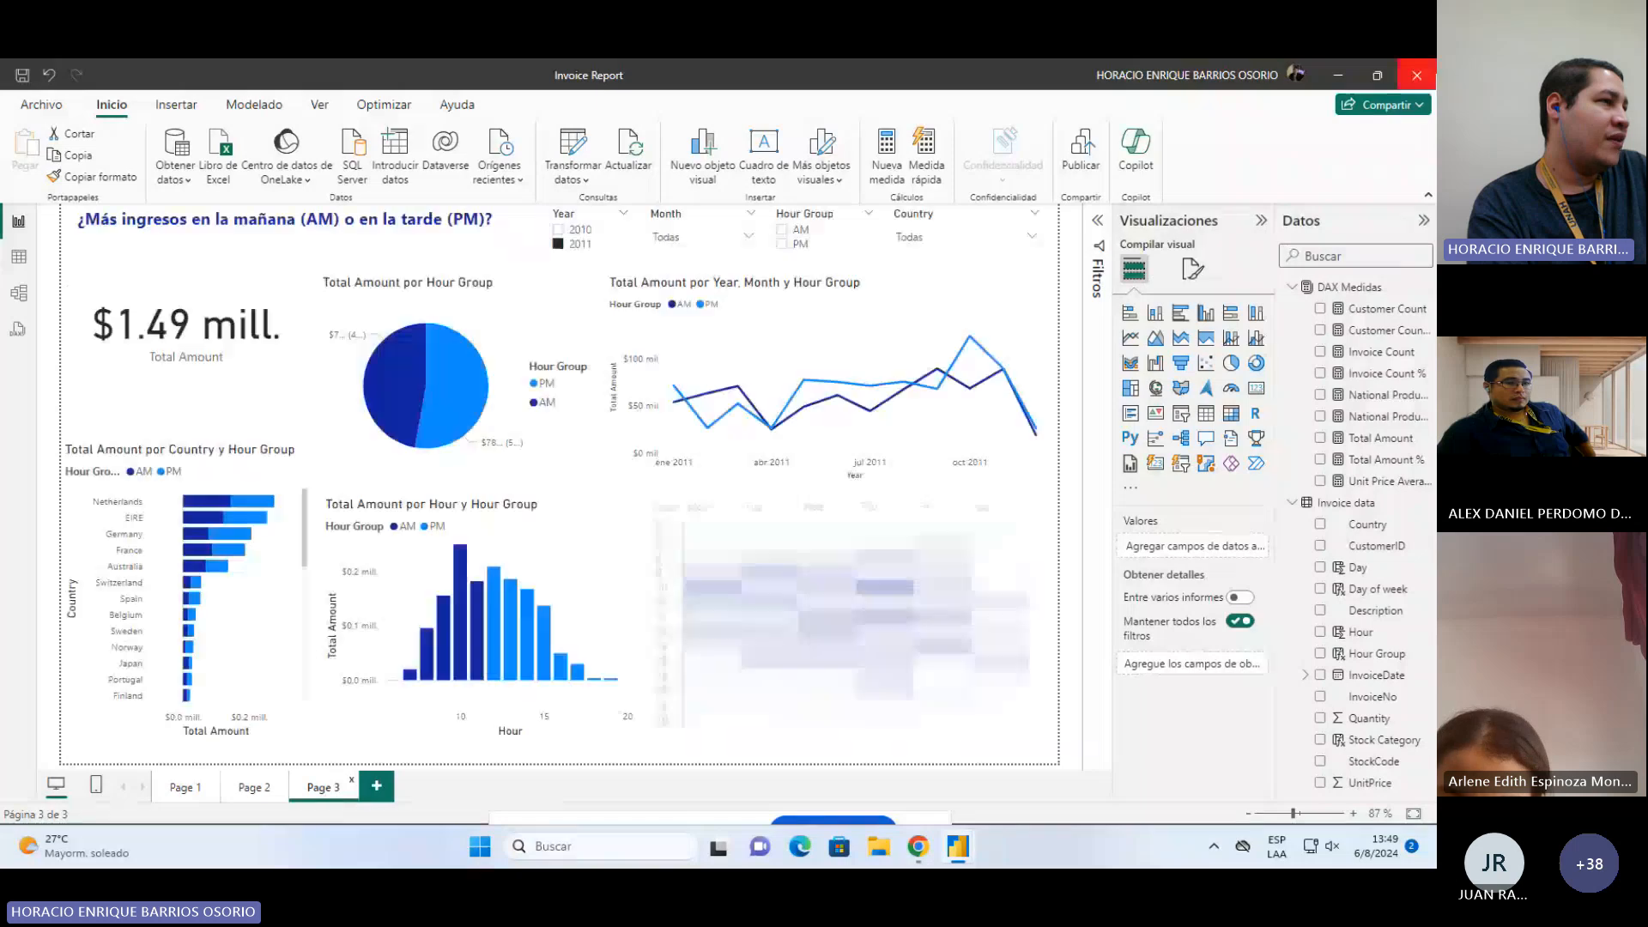
click(1417, 76)
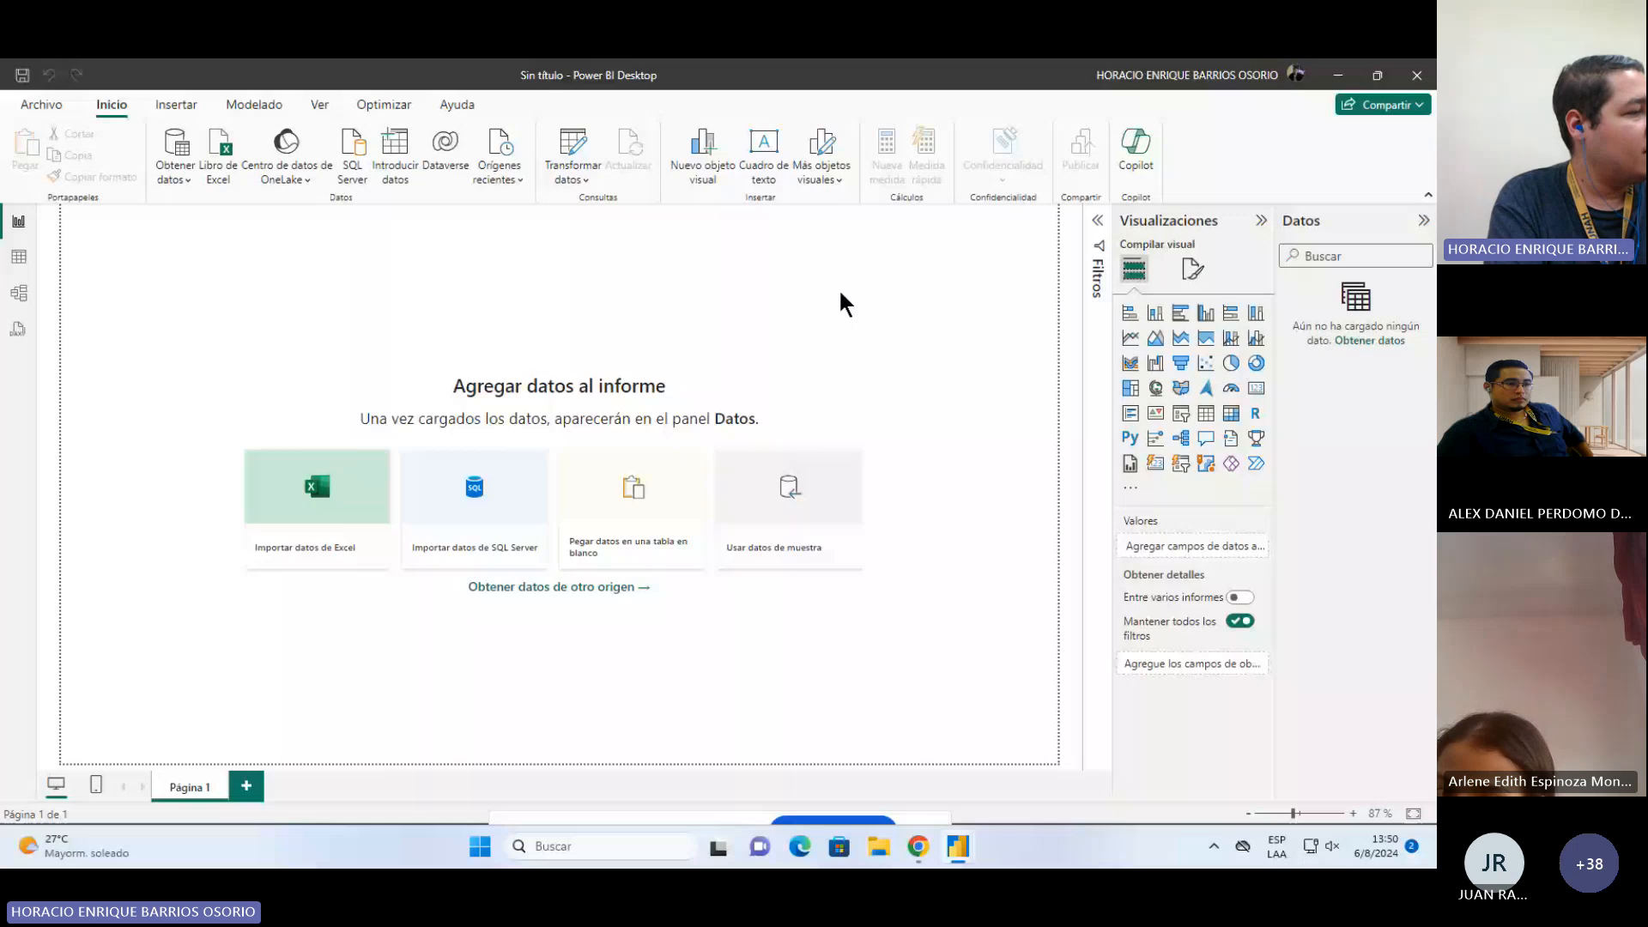
Step: Import the data.csv text file from the Desktop into the blank report and open it in Power Query to transform it
mouse_move(953, 854)
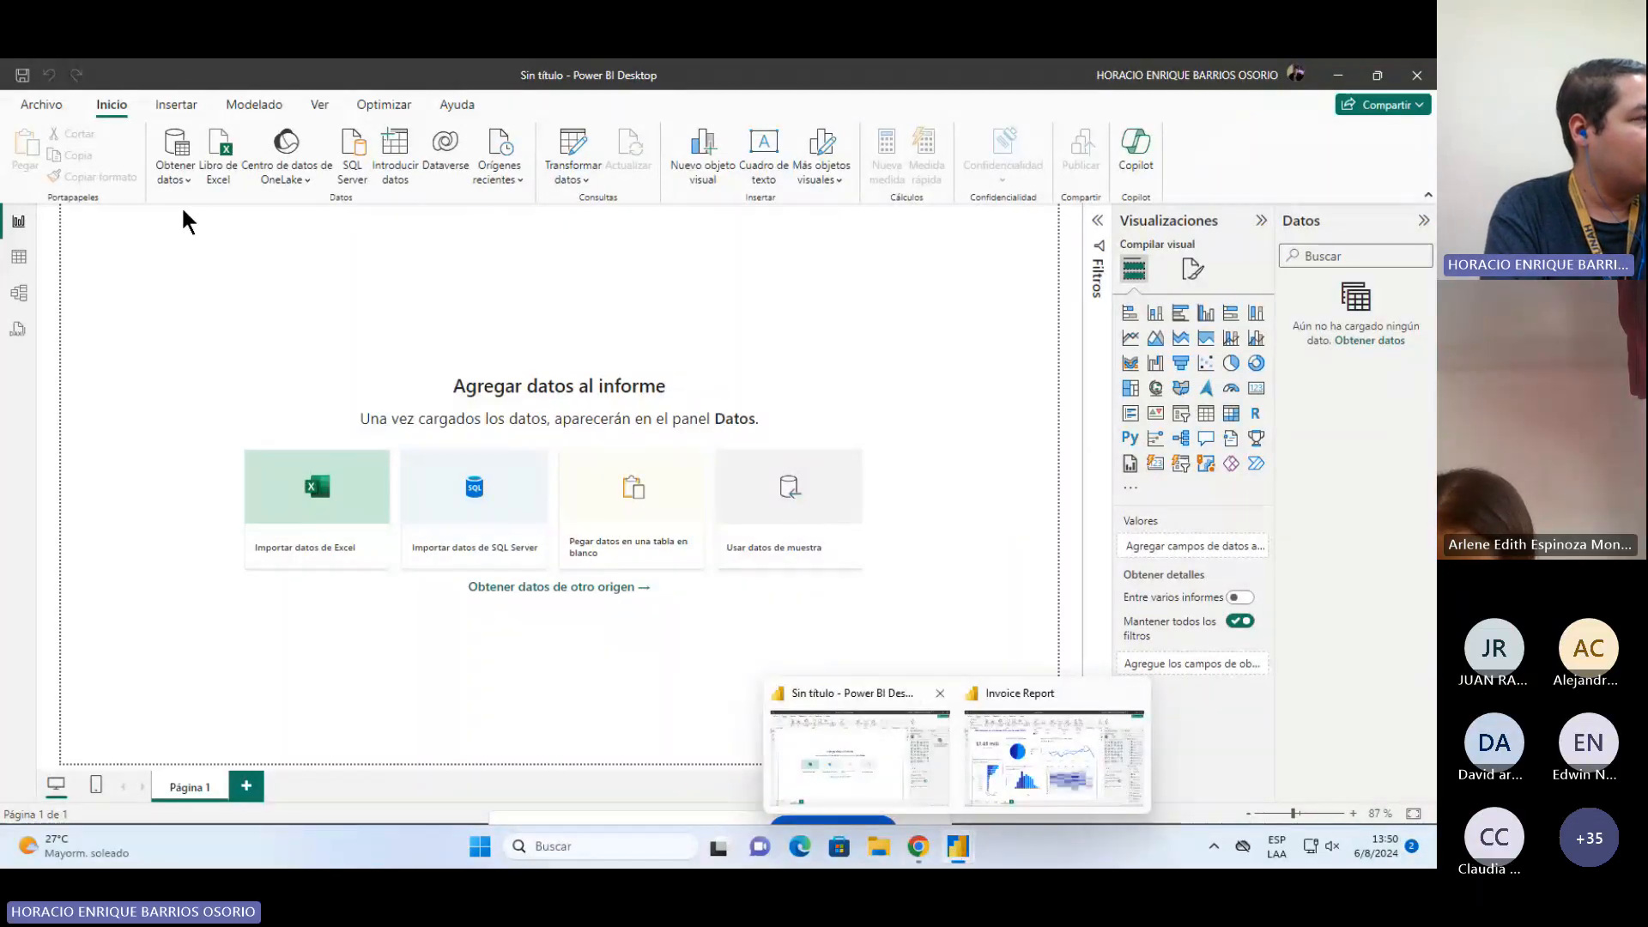
click(176, 171)
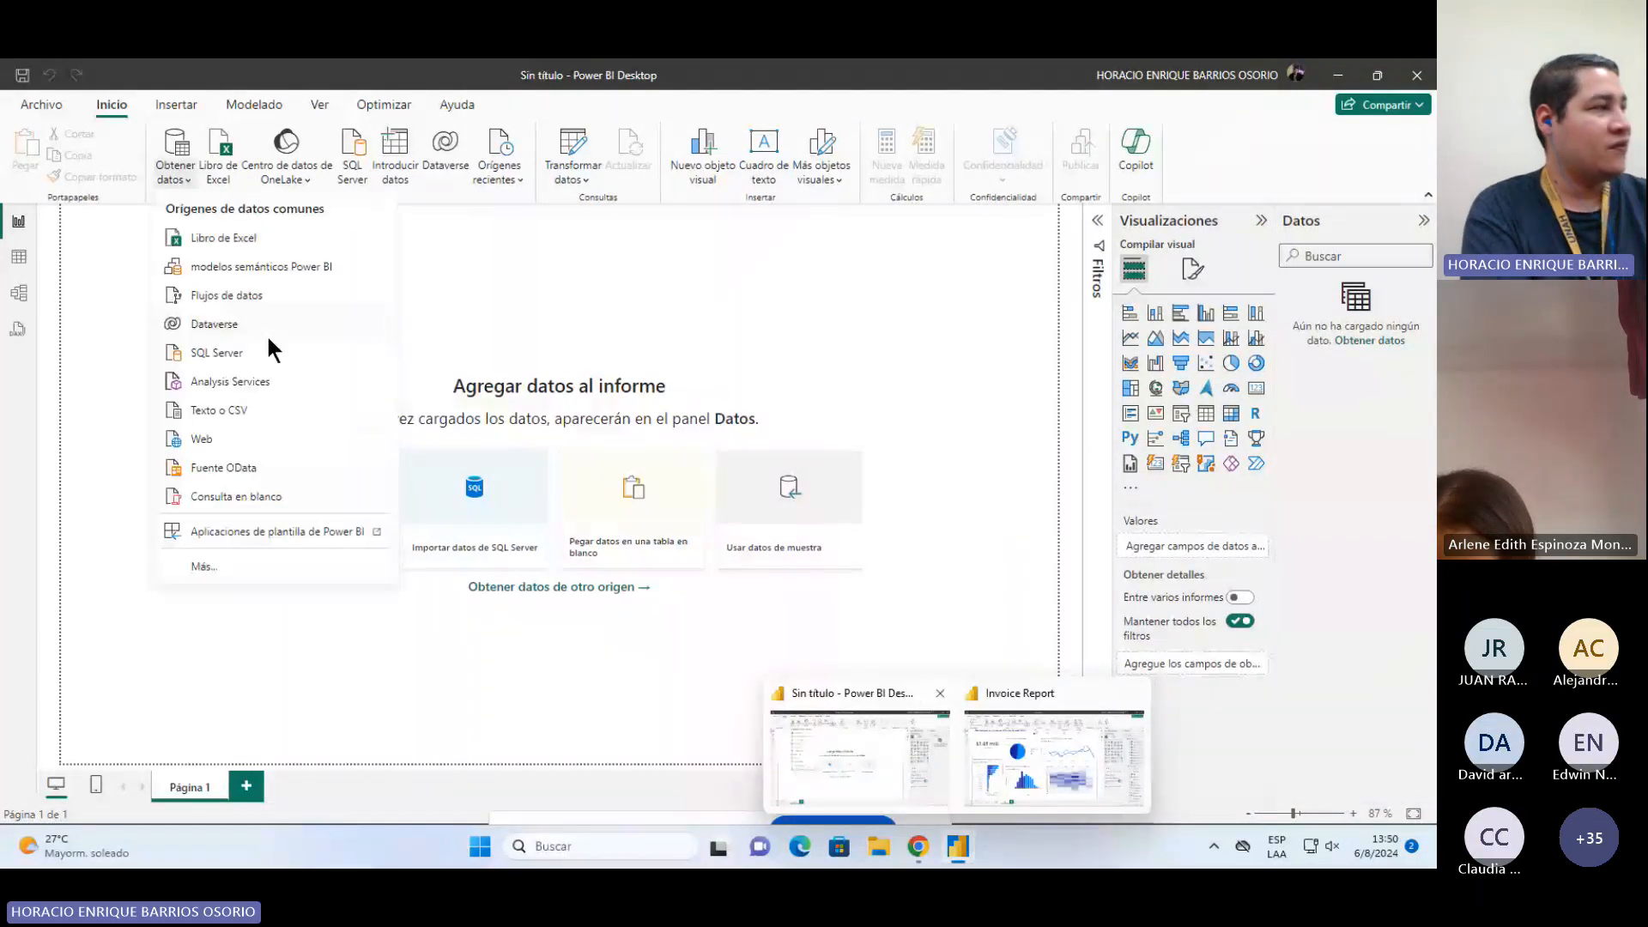
click(229, 412)
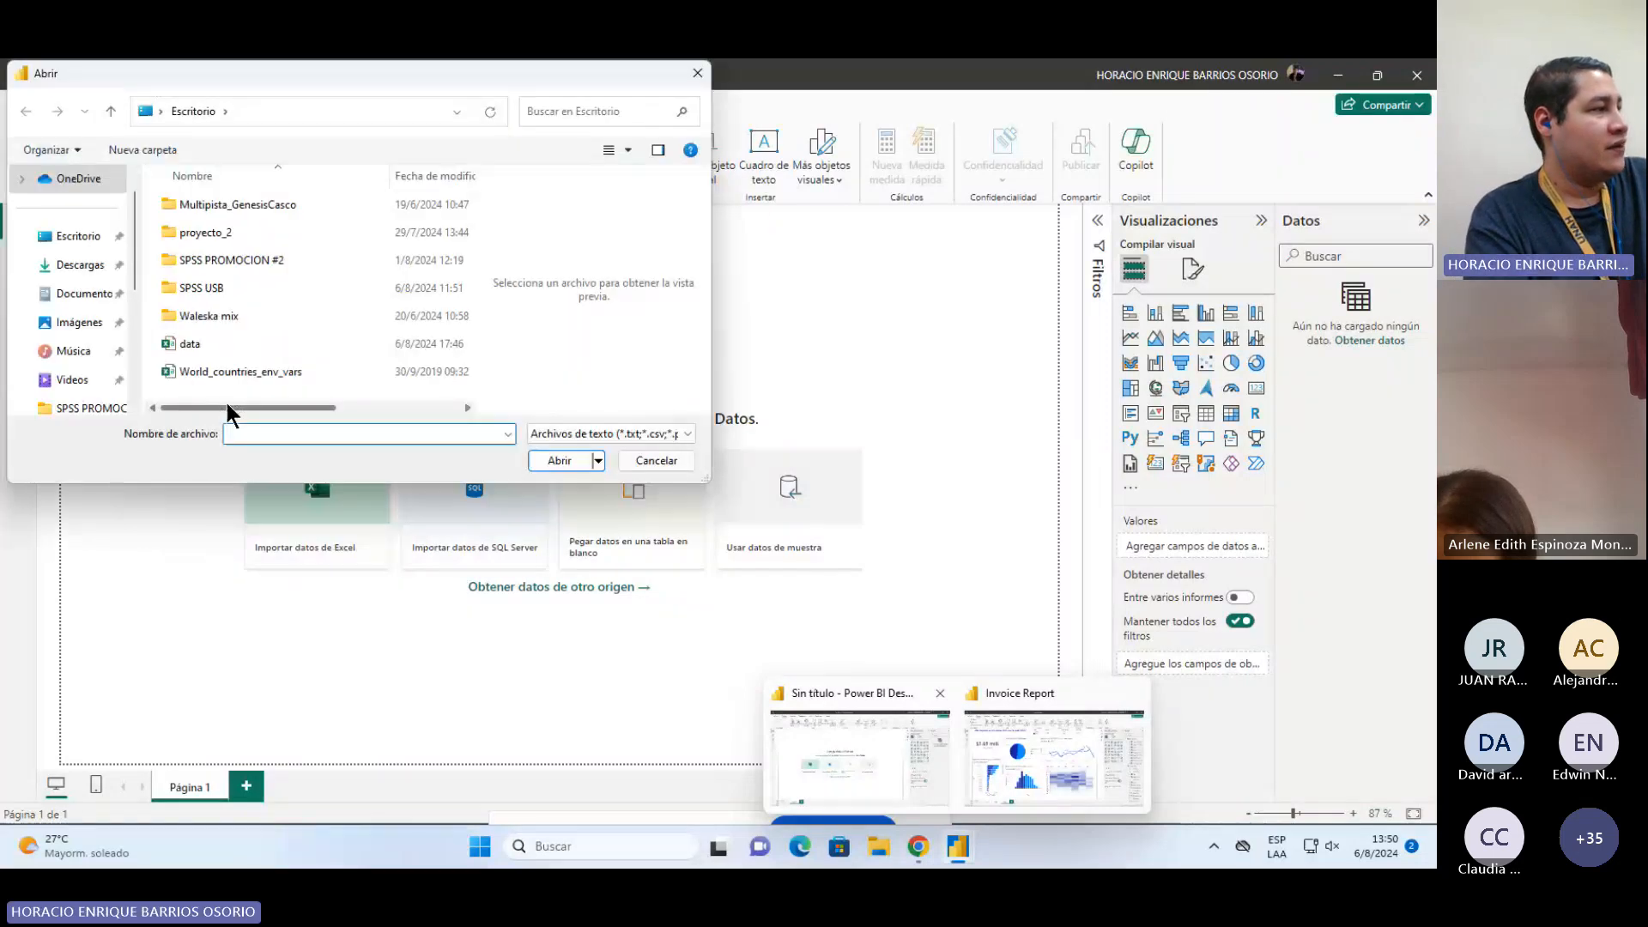
click(199, 348)
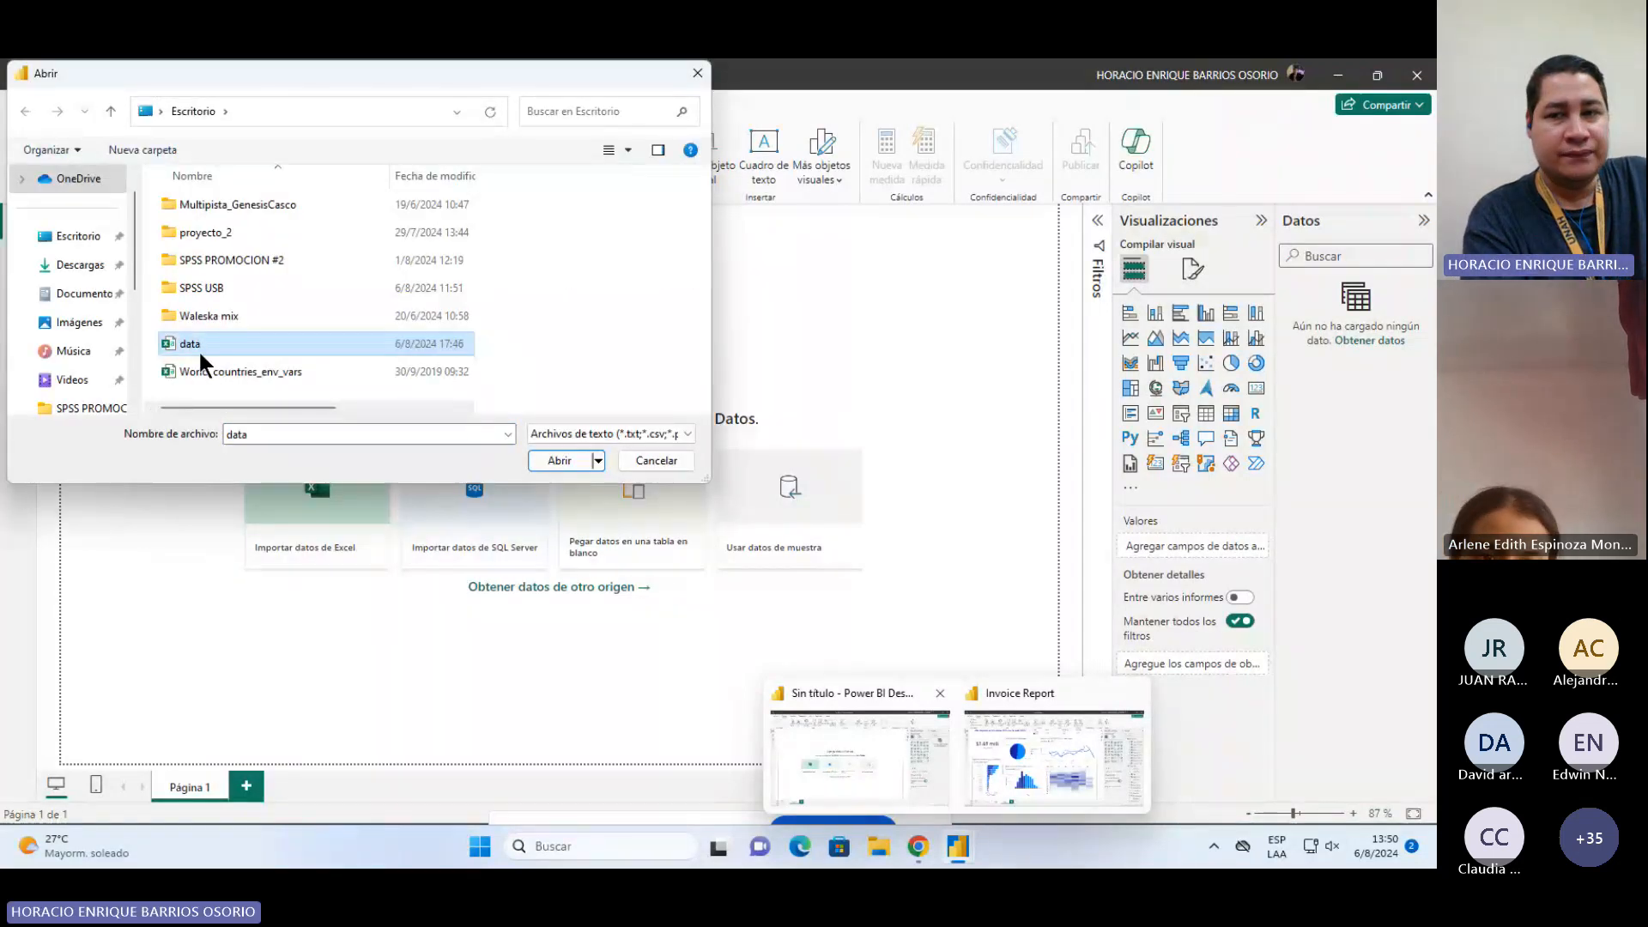
click(548, 460)
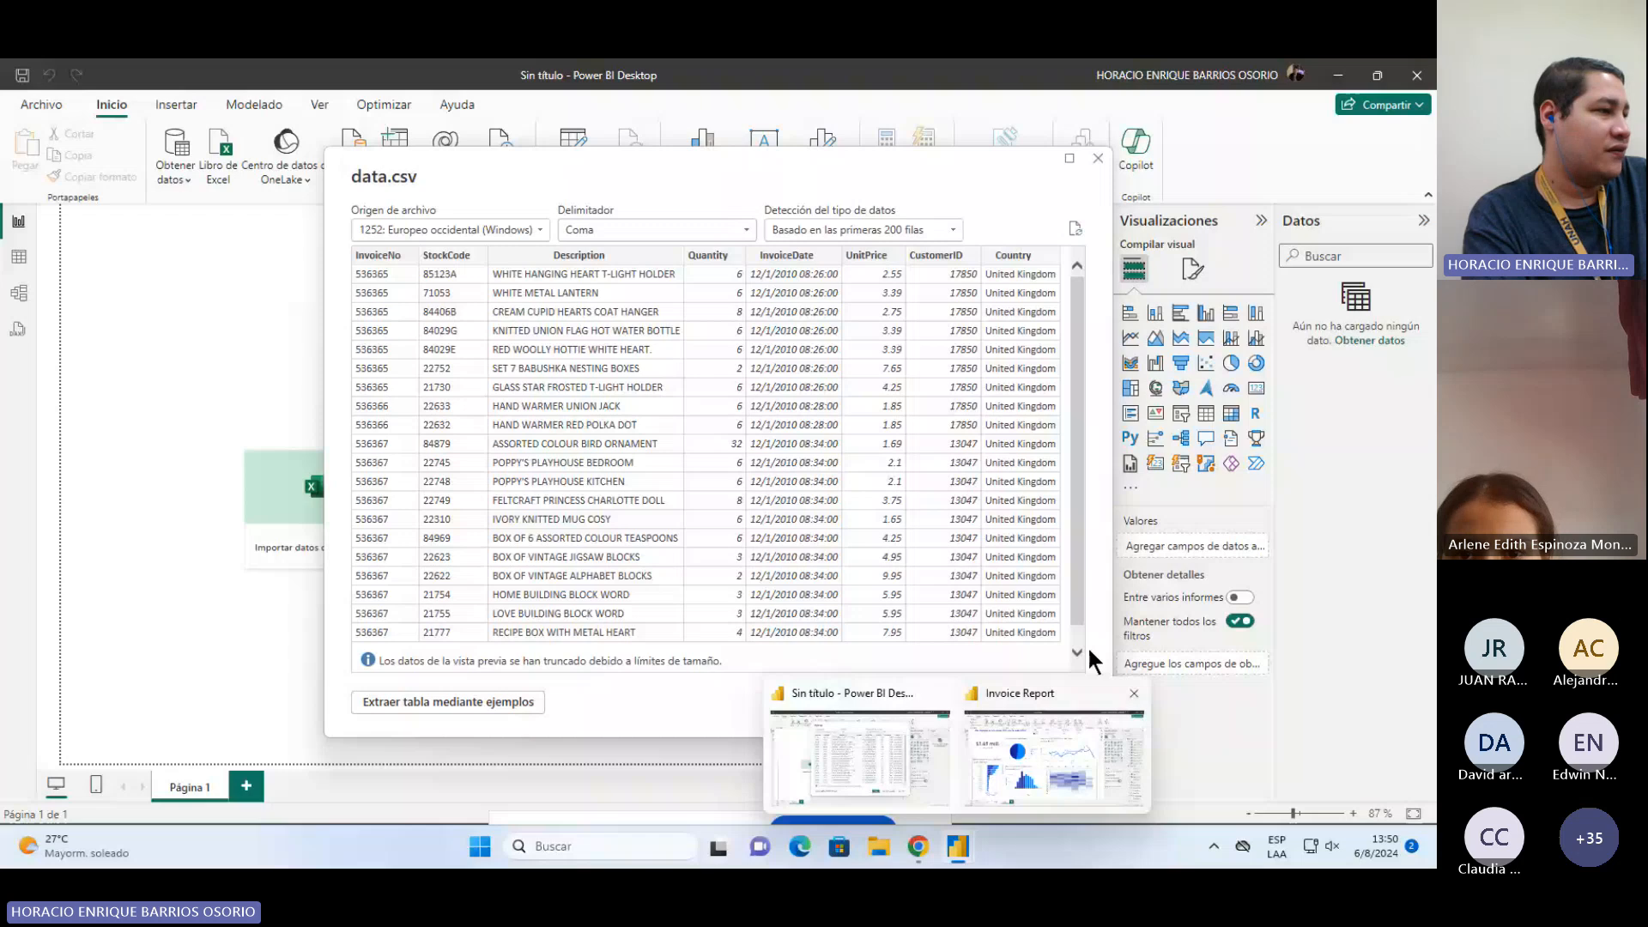
drag(998, 147, 998, 98)
click(877, 743)
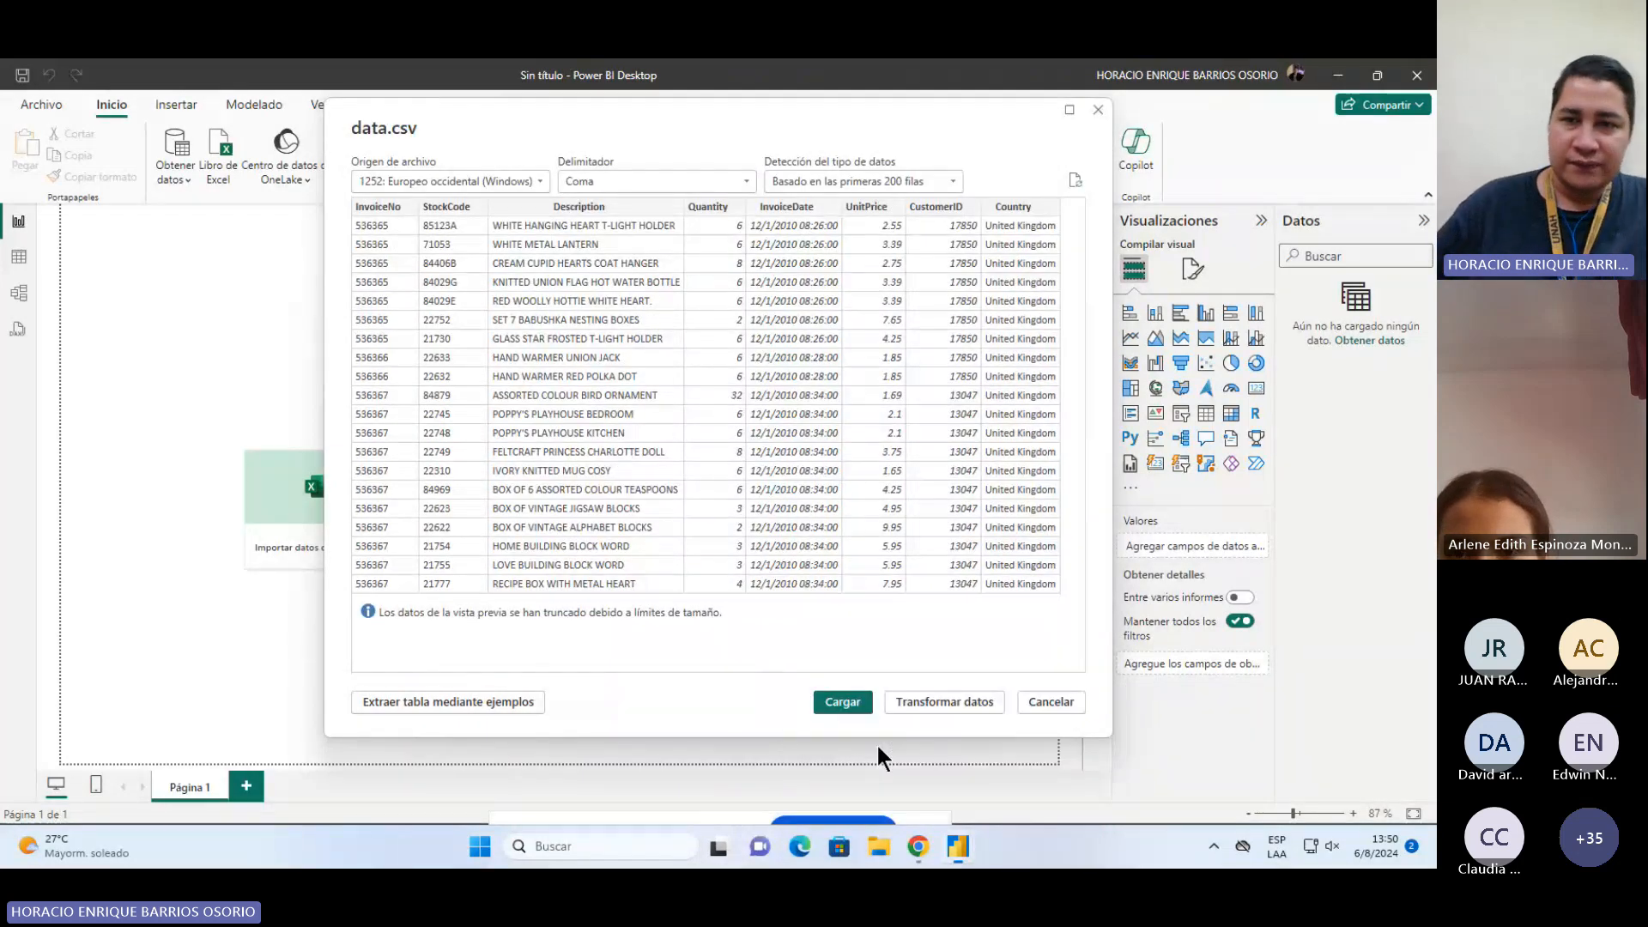
click(960, 702)
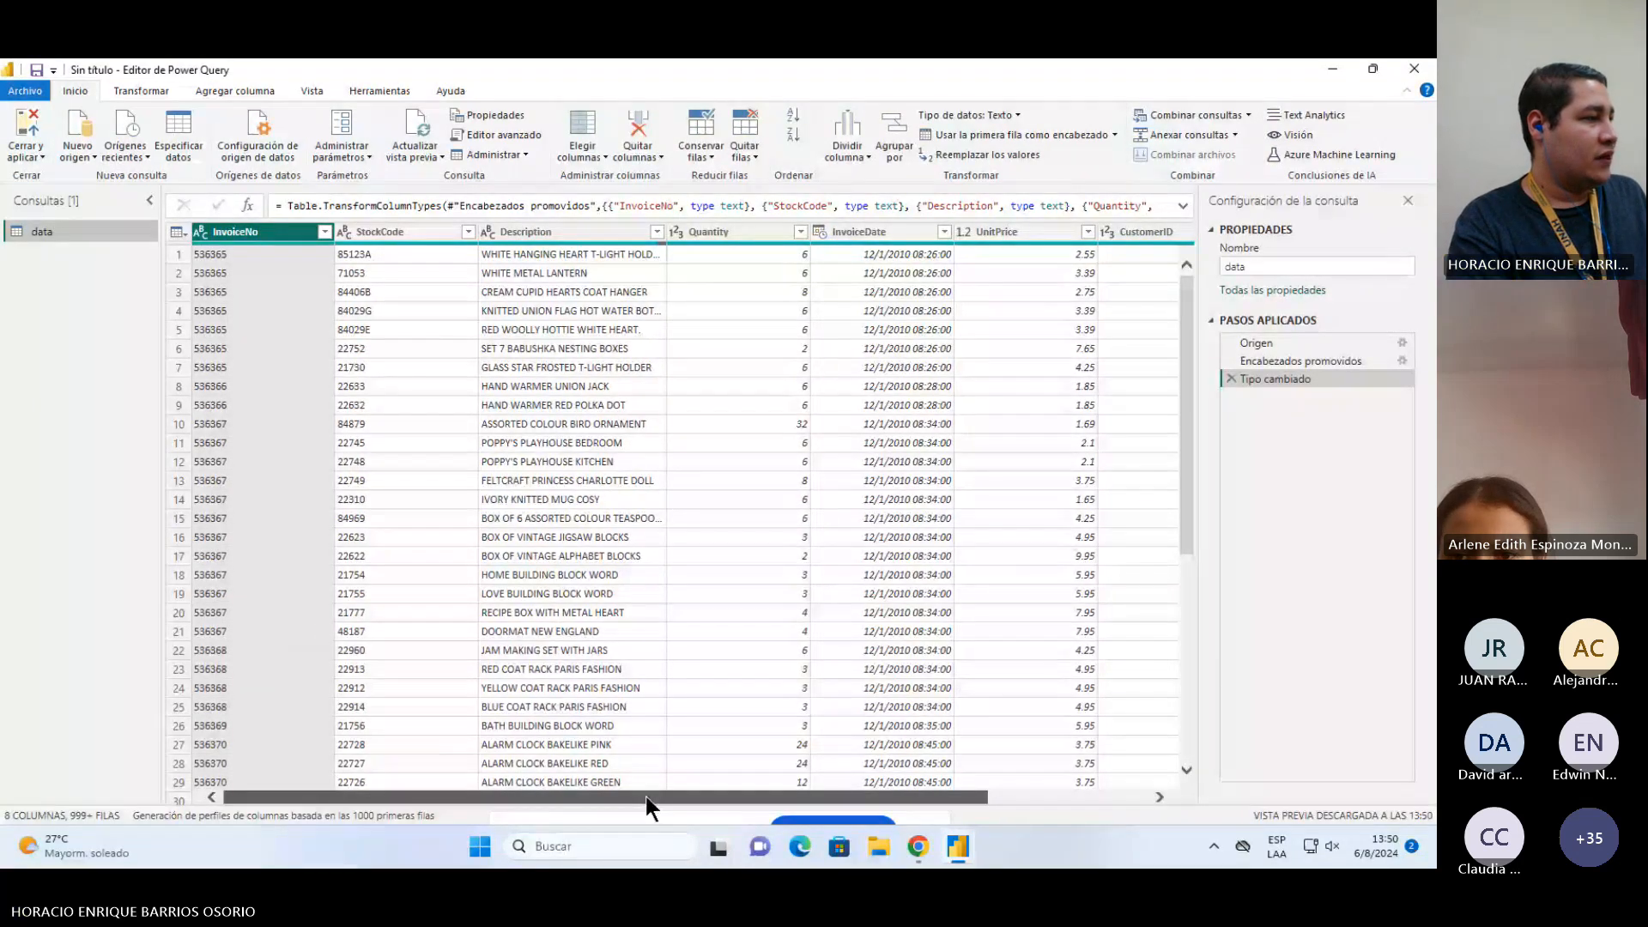
drag(645, 796, 508, 721)
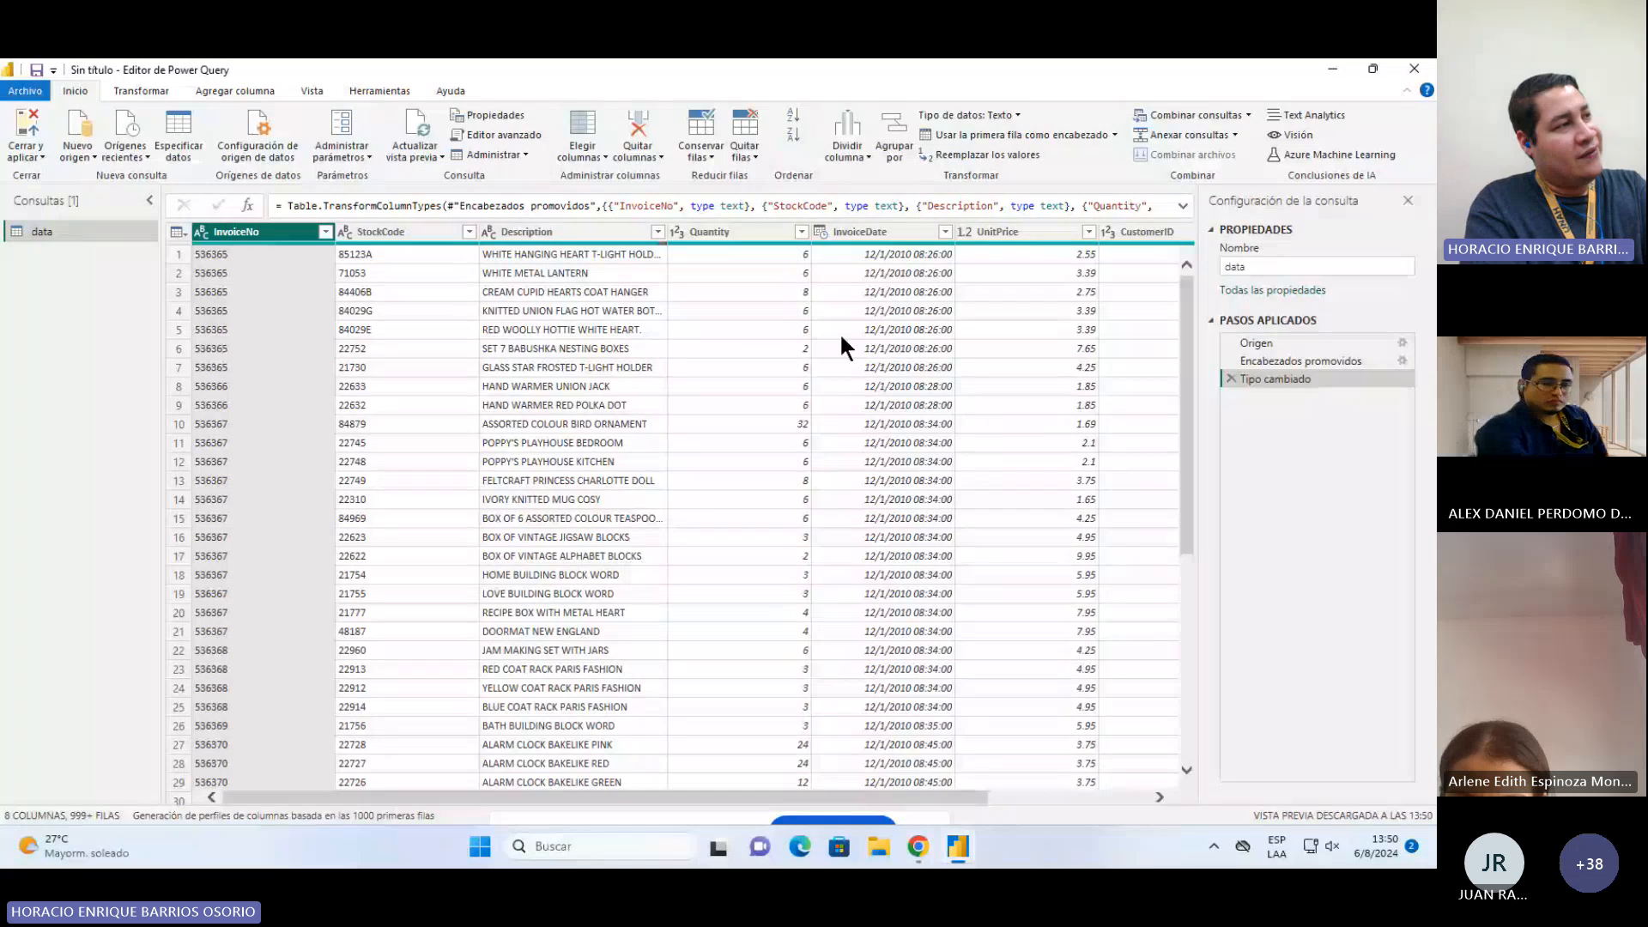
click(887, 229)
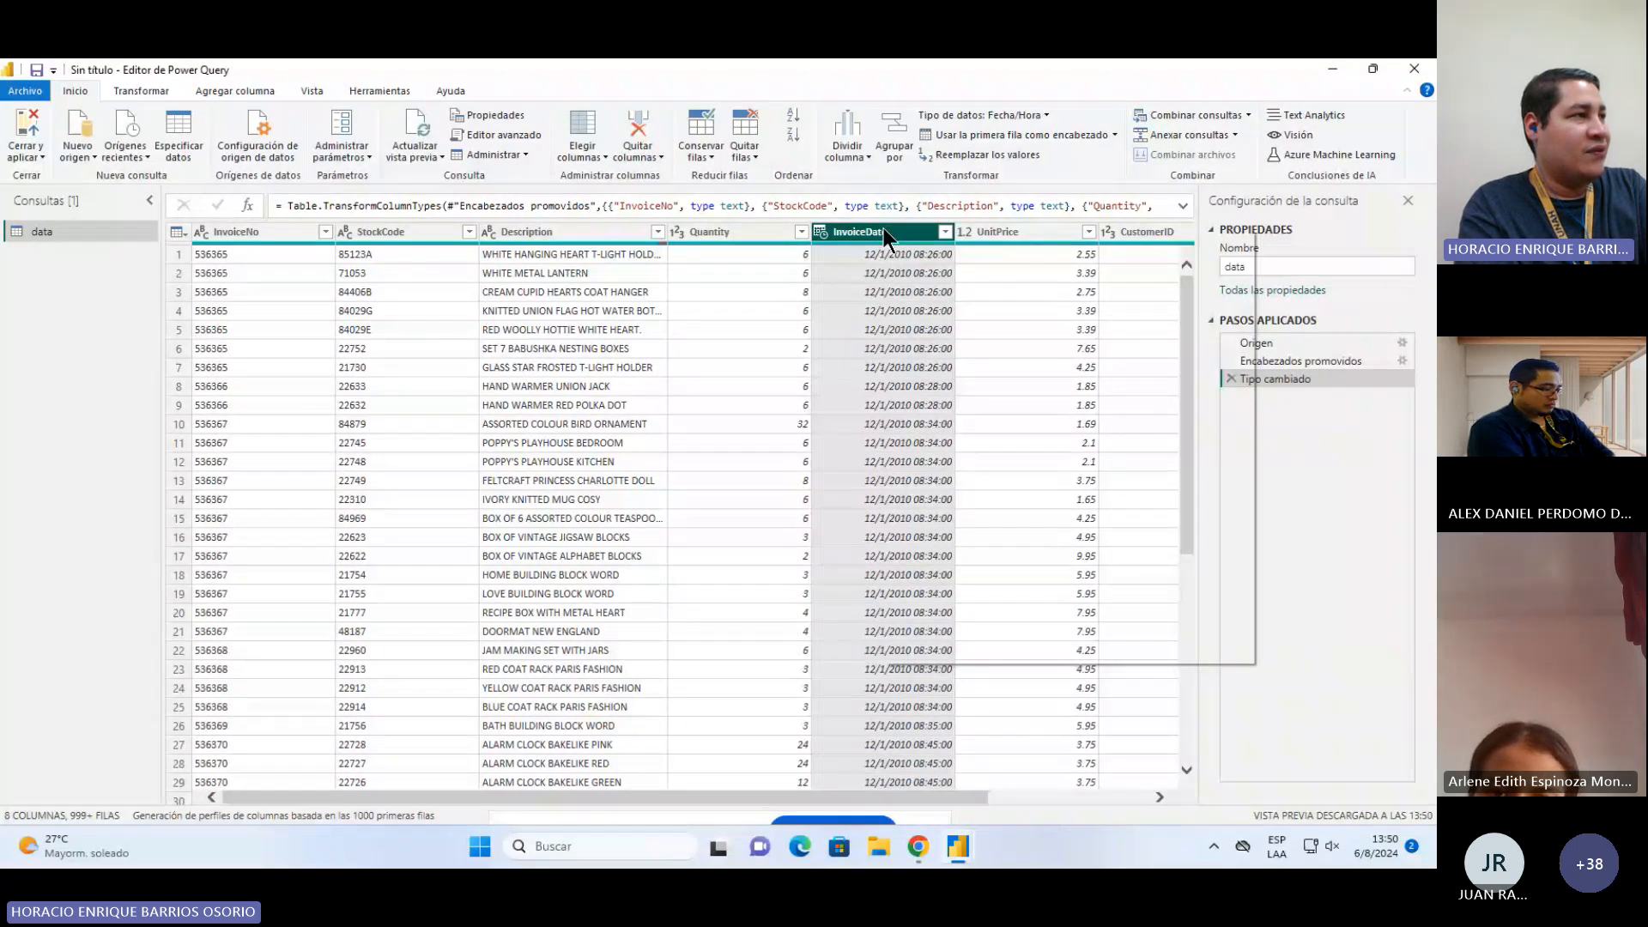
right_click(883, 228)
click(821, 230)
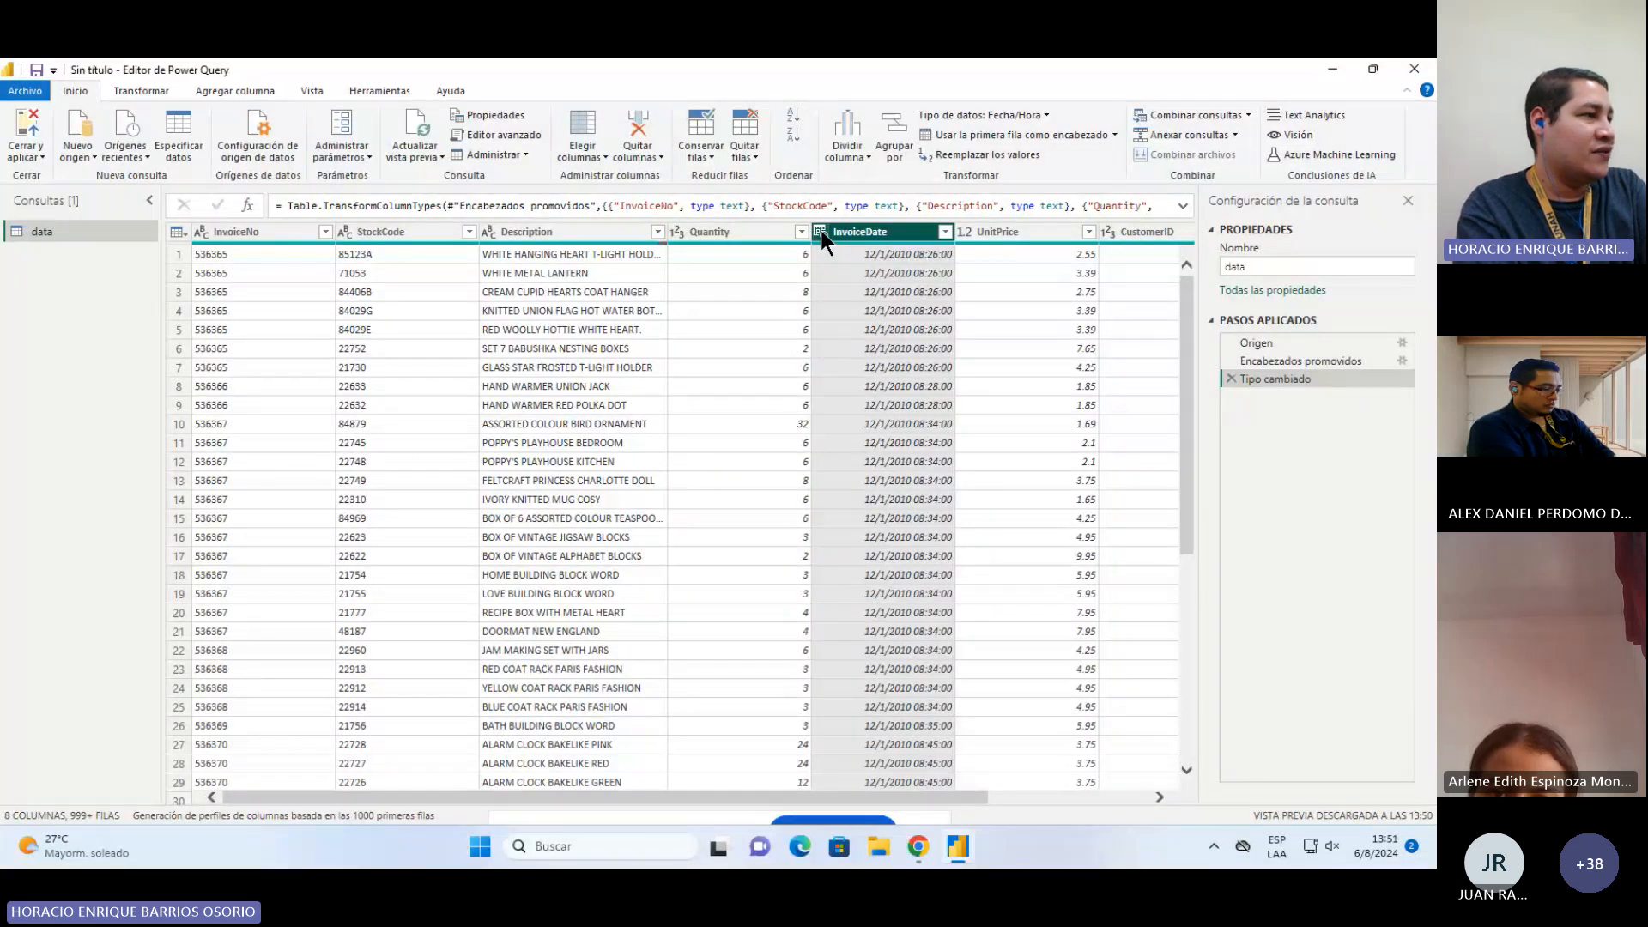
right_click(880, 240)
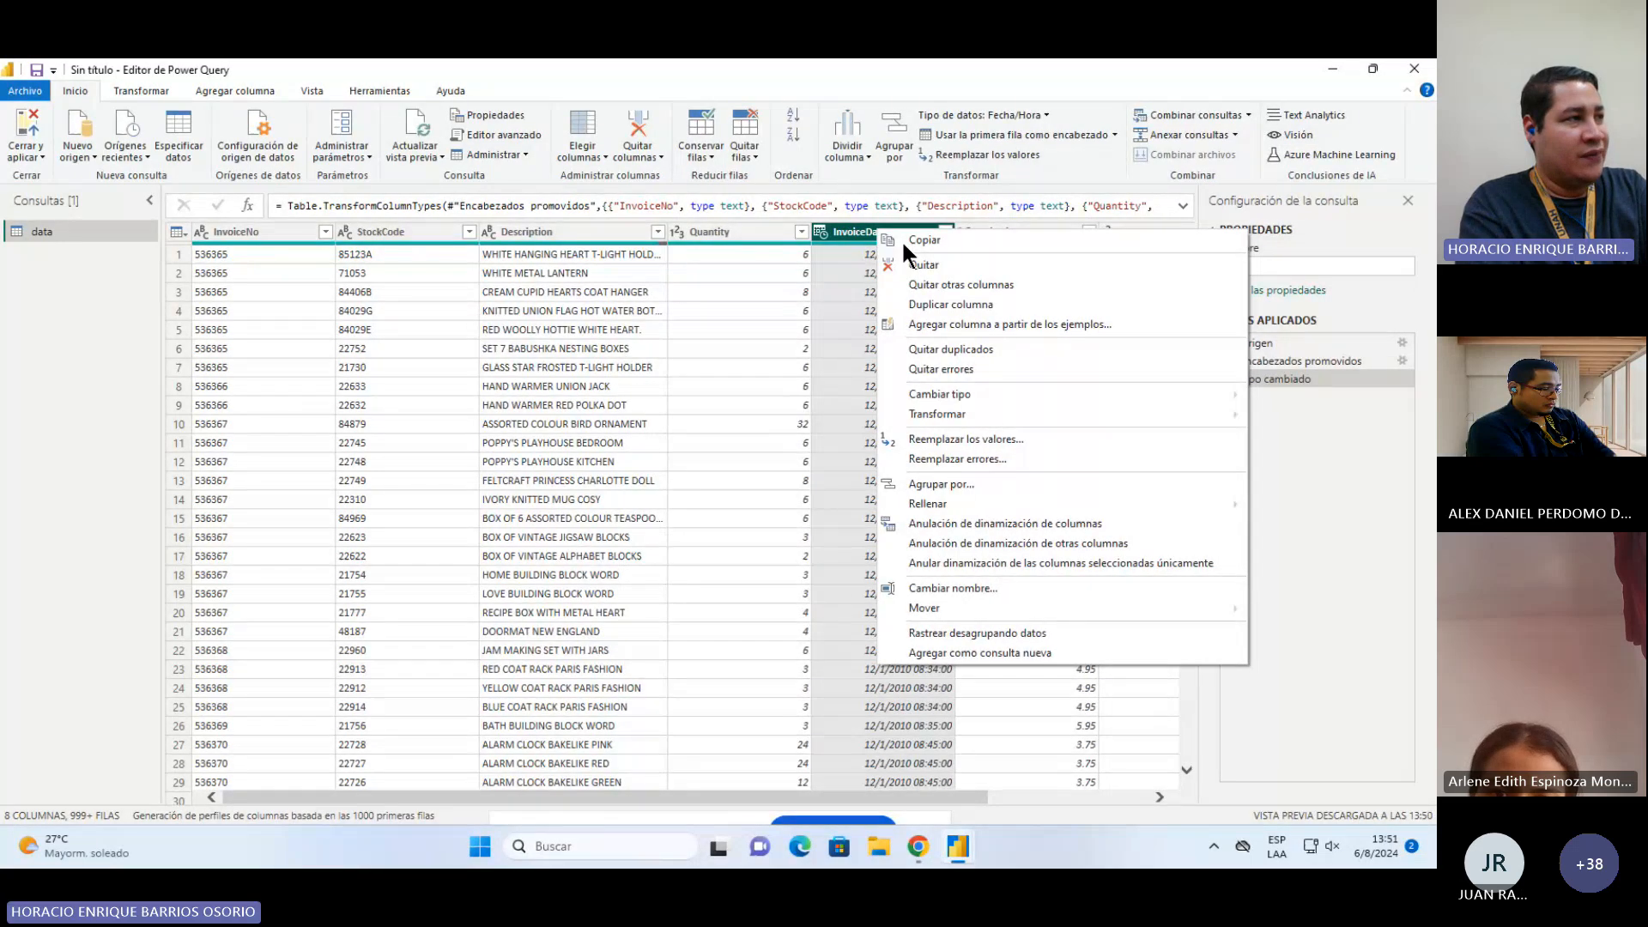
mouse_move(1004, 395)
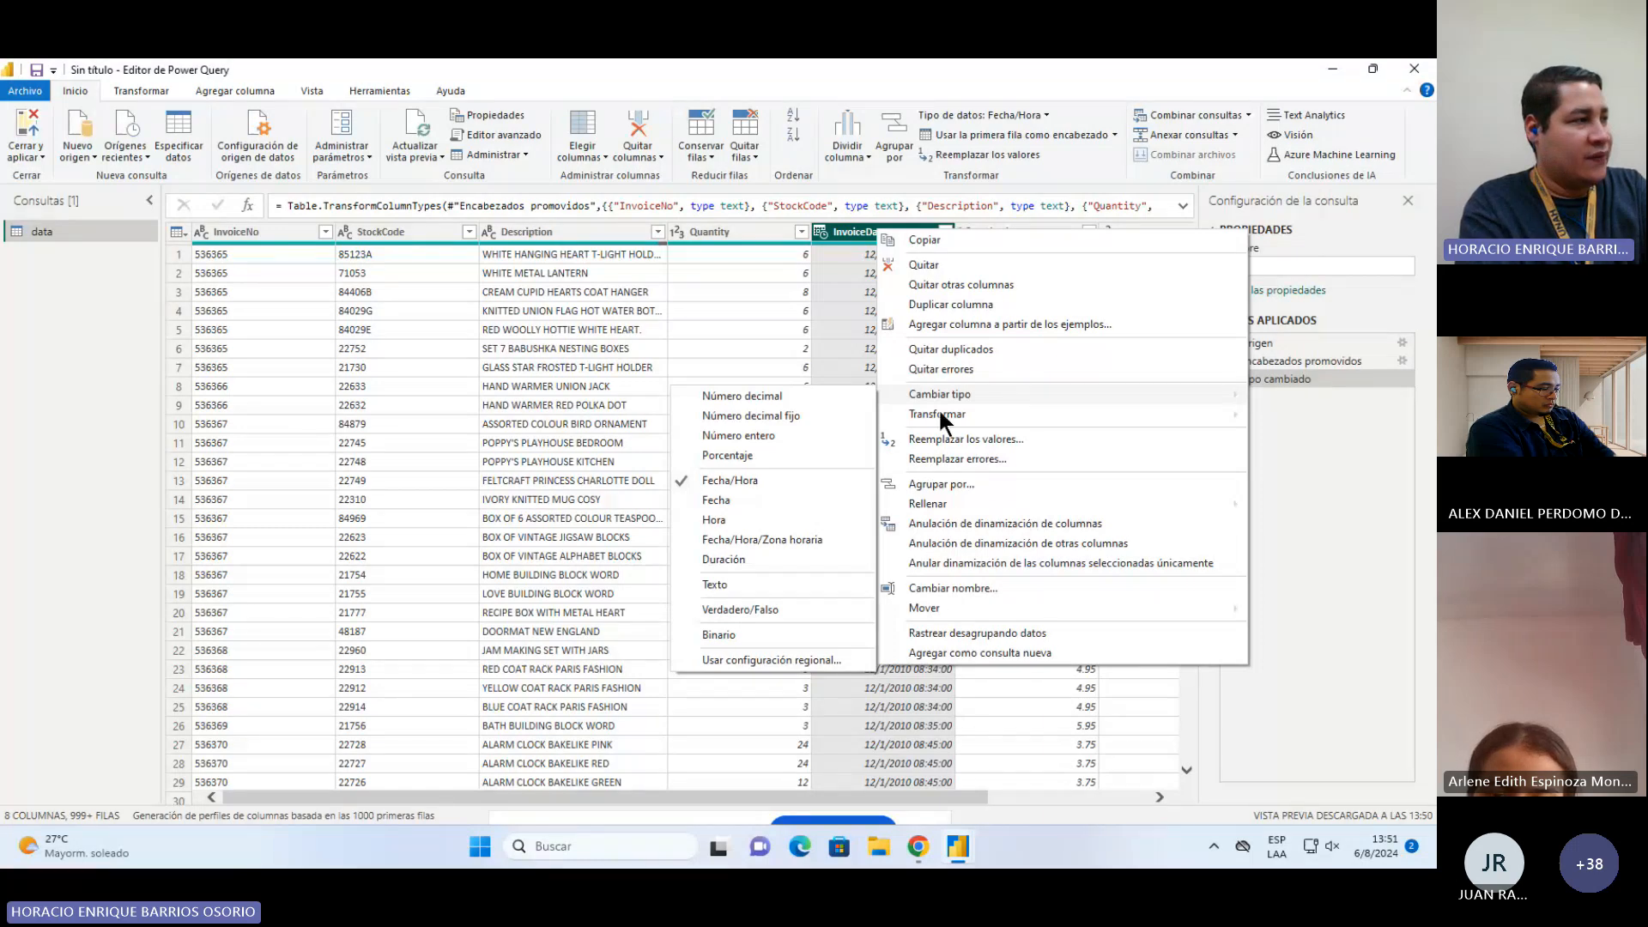
click(745, 540)
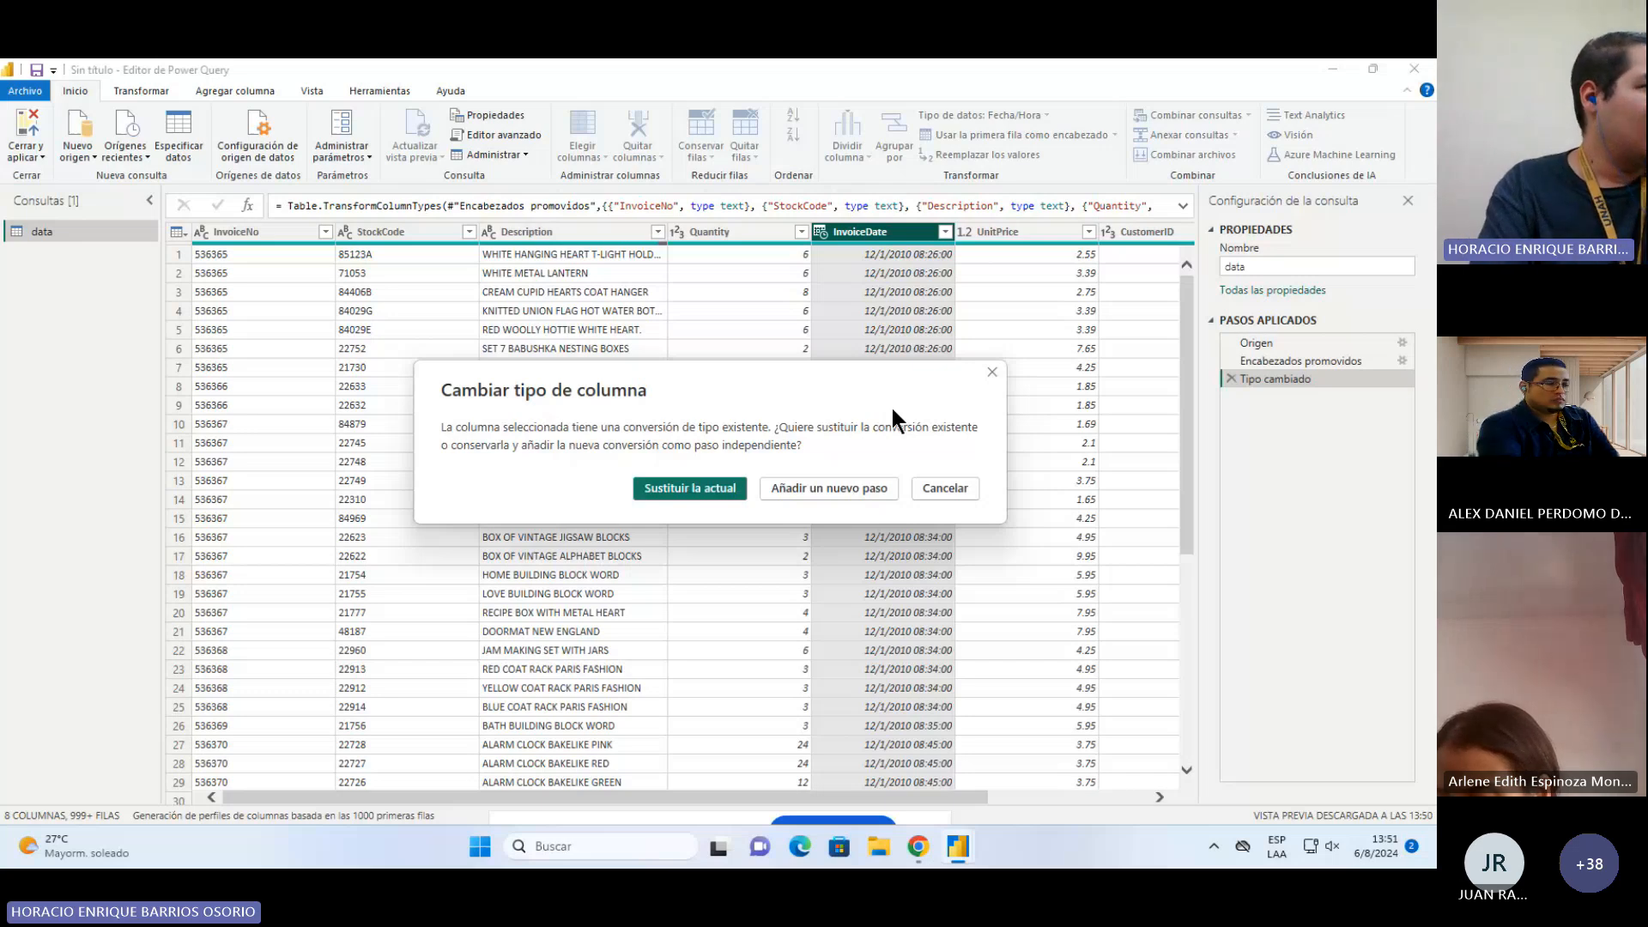
click(947, 485)
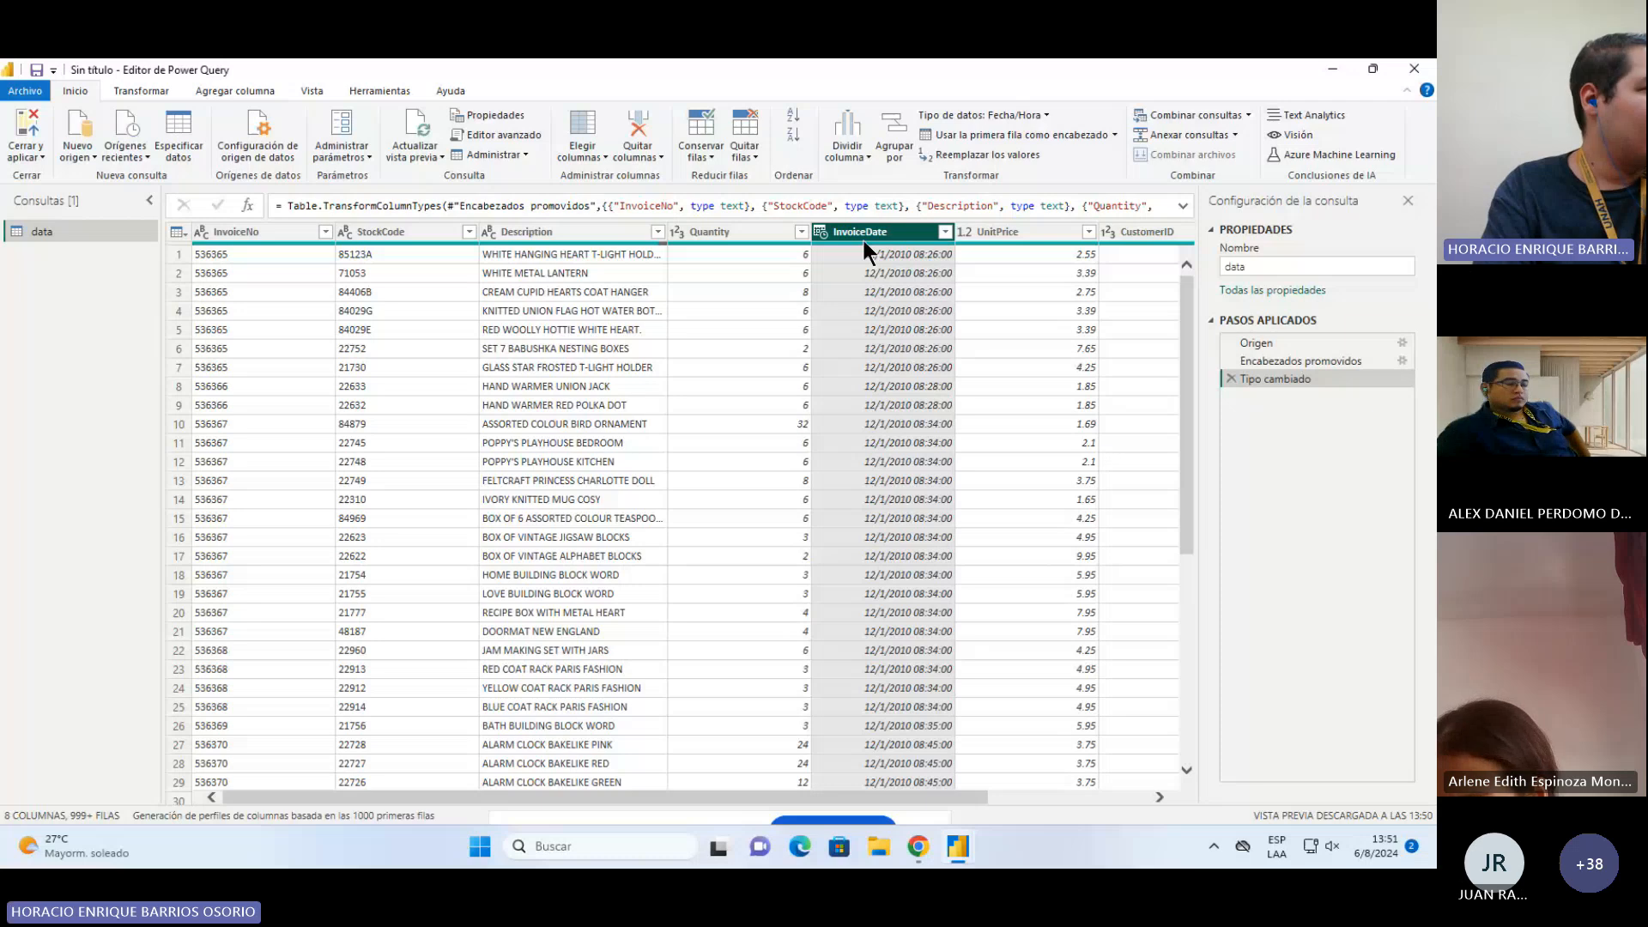
Step: Duplicate the InvoiceDate column
right_click(864, 240)
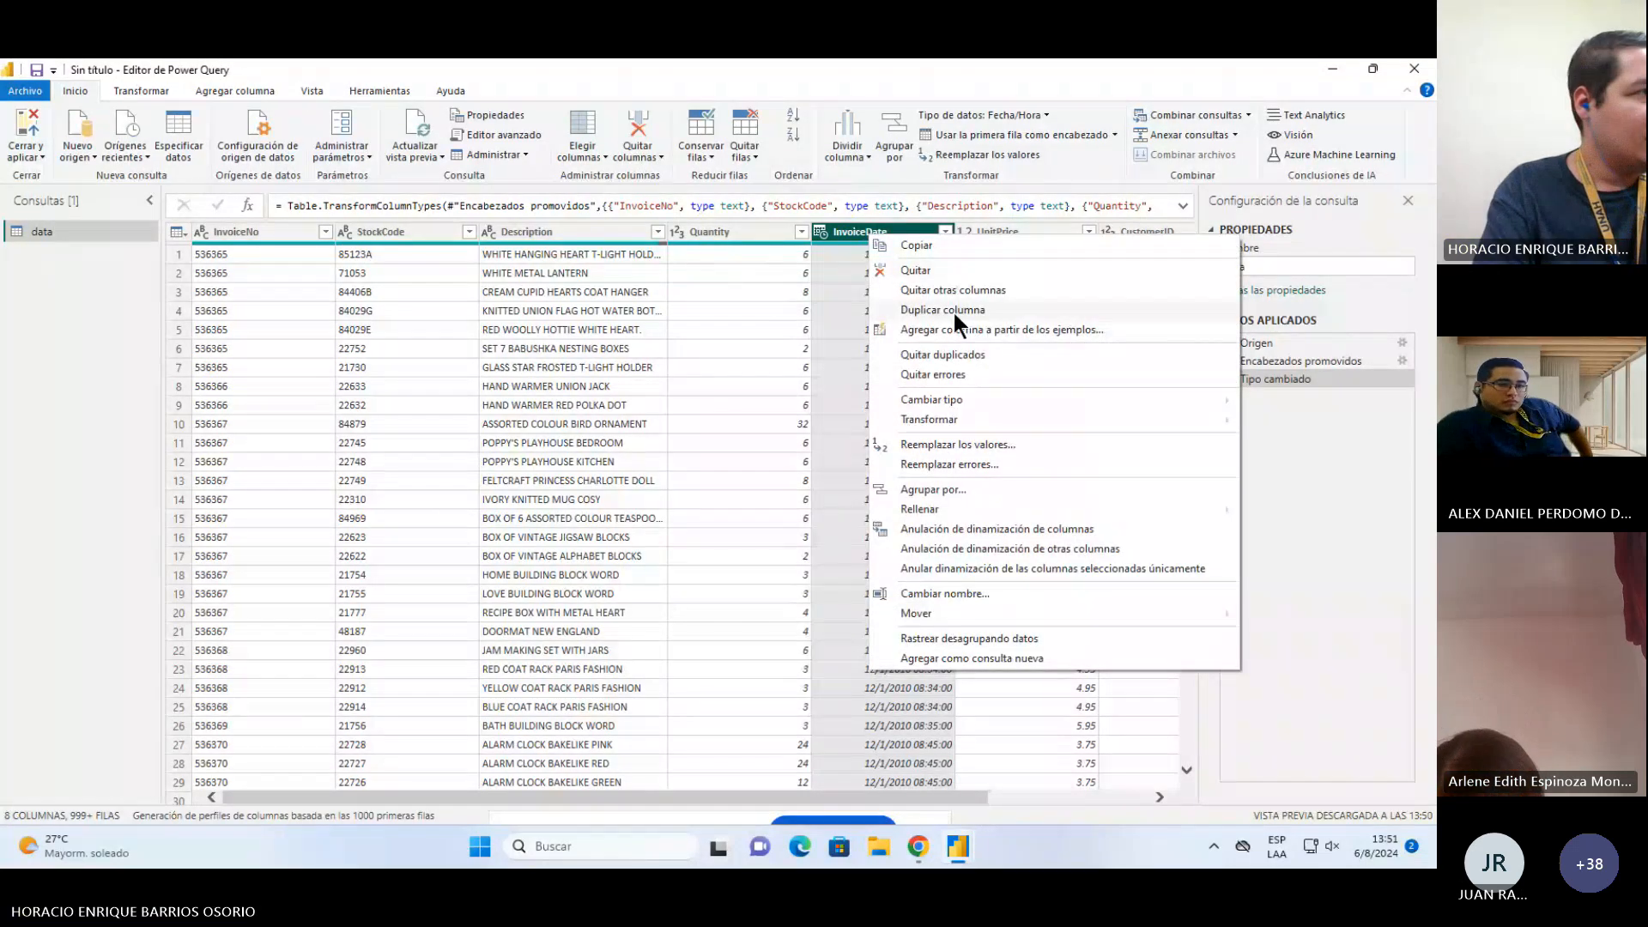
key(Escape)
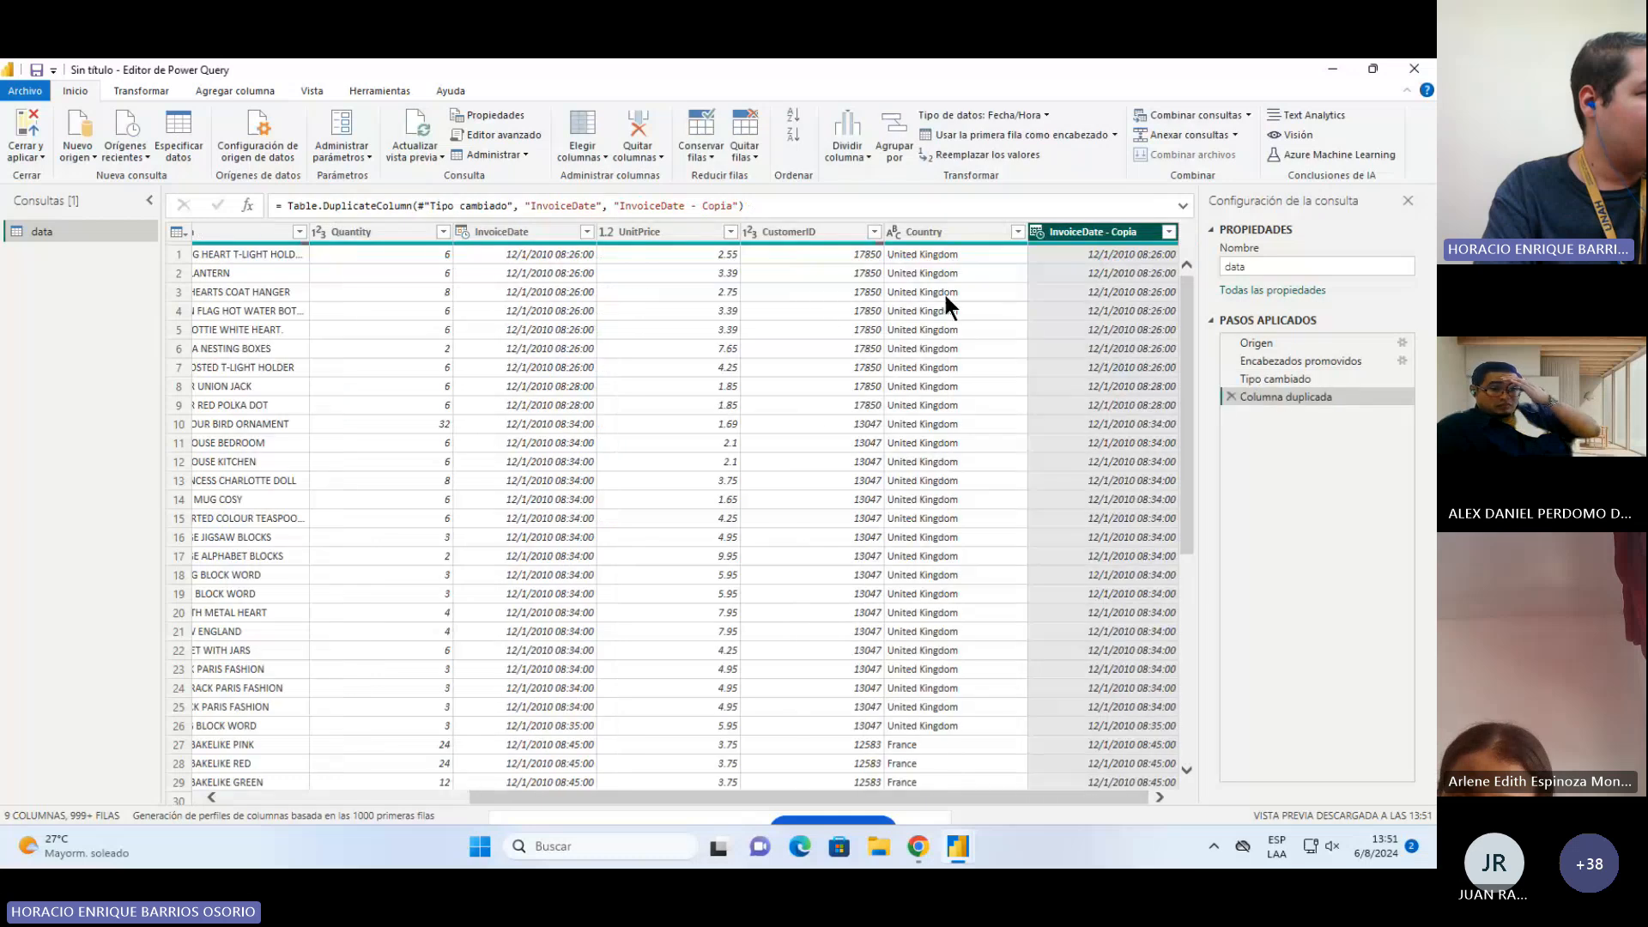
Step: Change the type of the InvoiceDate - Copia column to Decimal Number
right_click(1073, 232)
mouse_move(1170, 395)
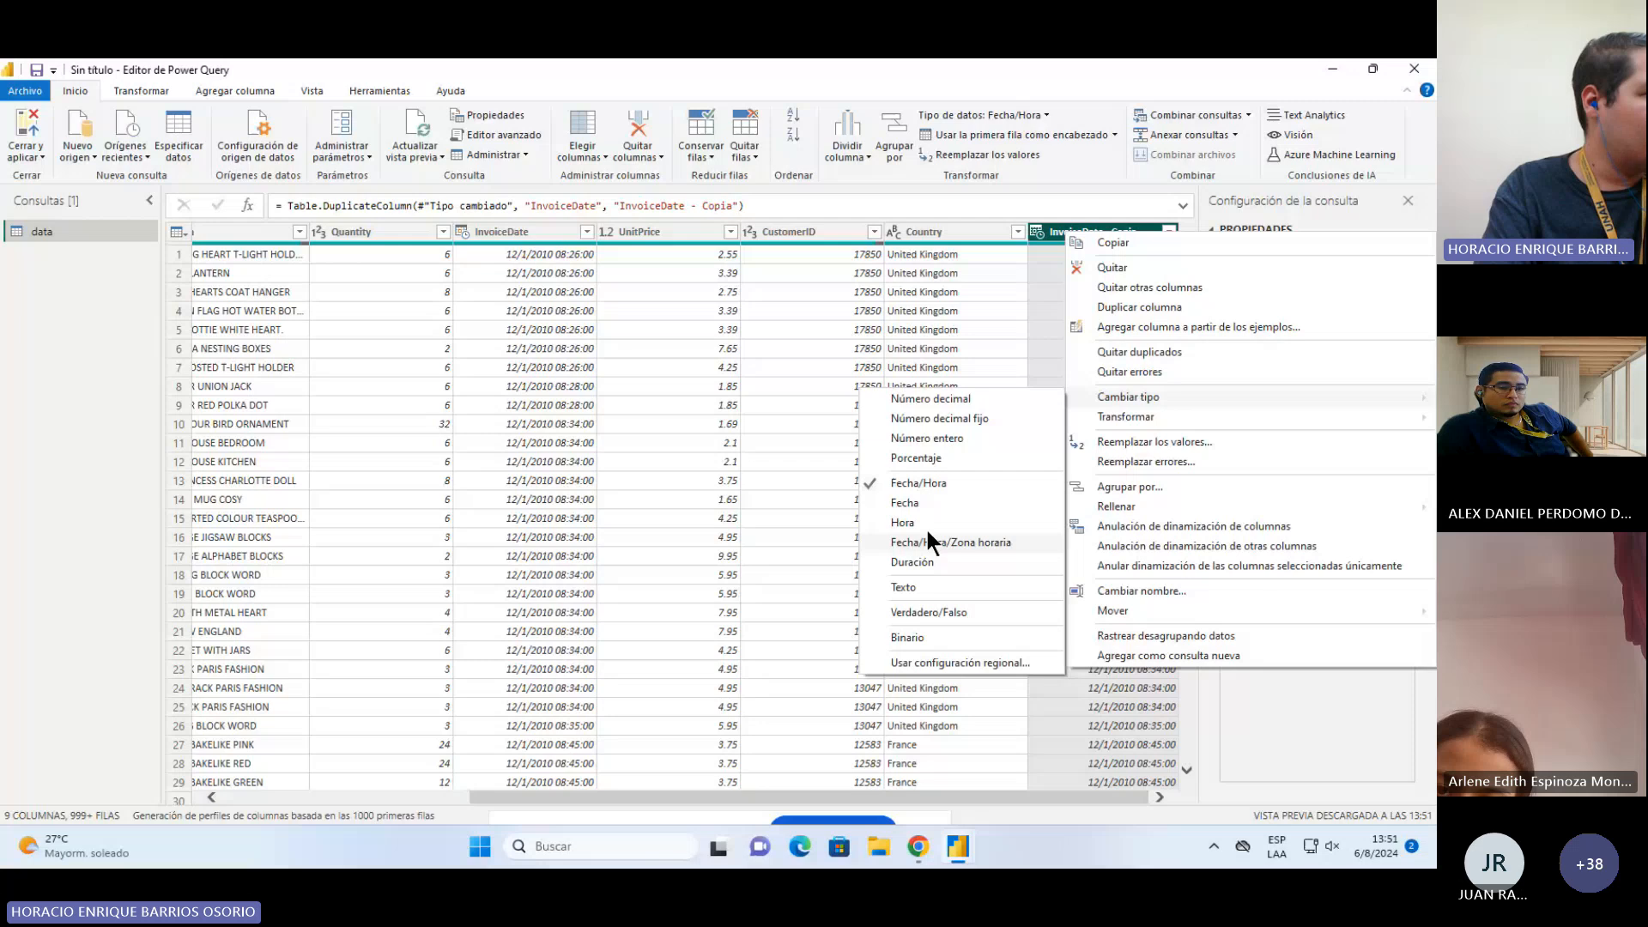
click(950, 400)
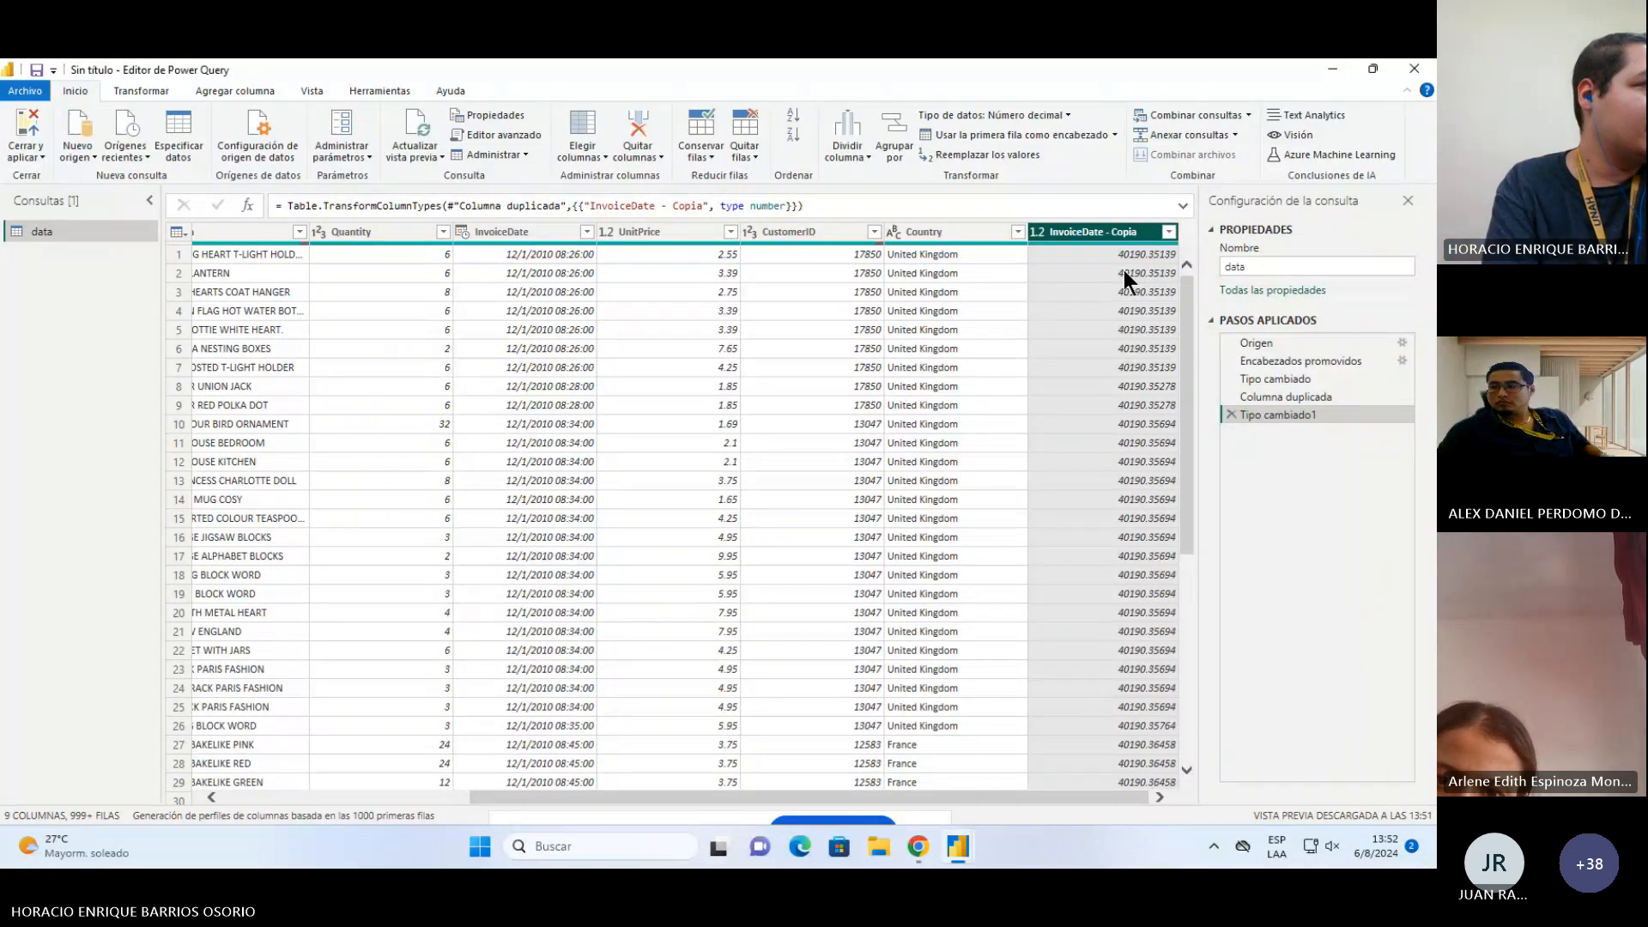
Step: Change the type of the InvoiceDate - Copia column to Fecha/Hora, replacing the existing conversion
right_click(1167, 232)
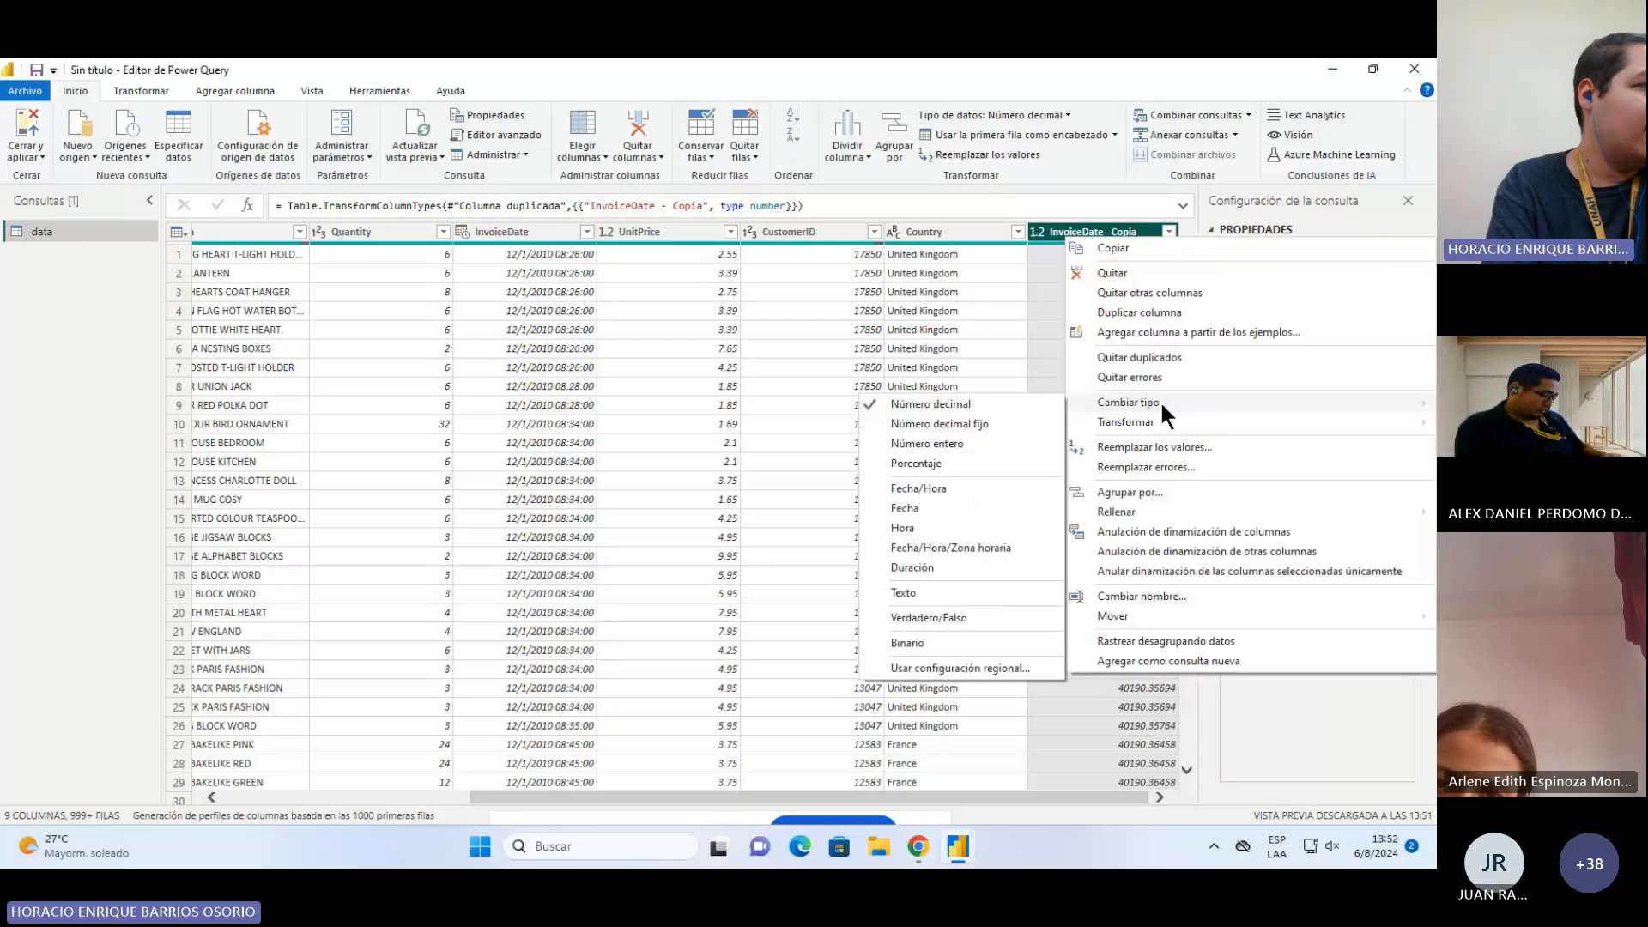
click(930, 488)
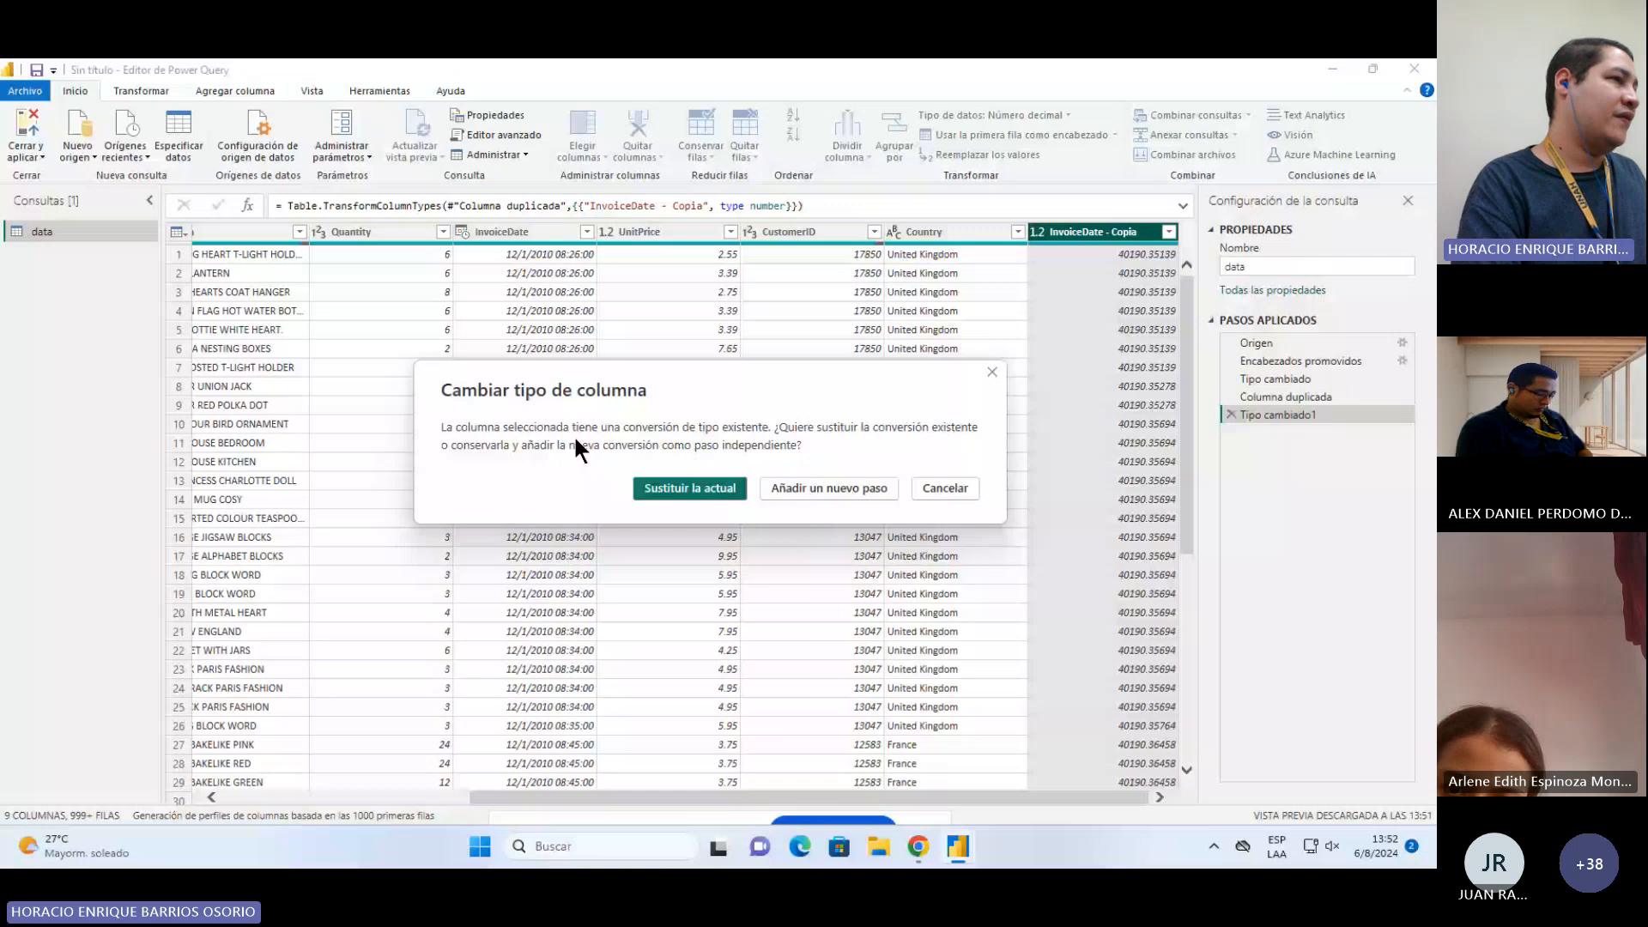
click(677, 491)
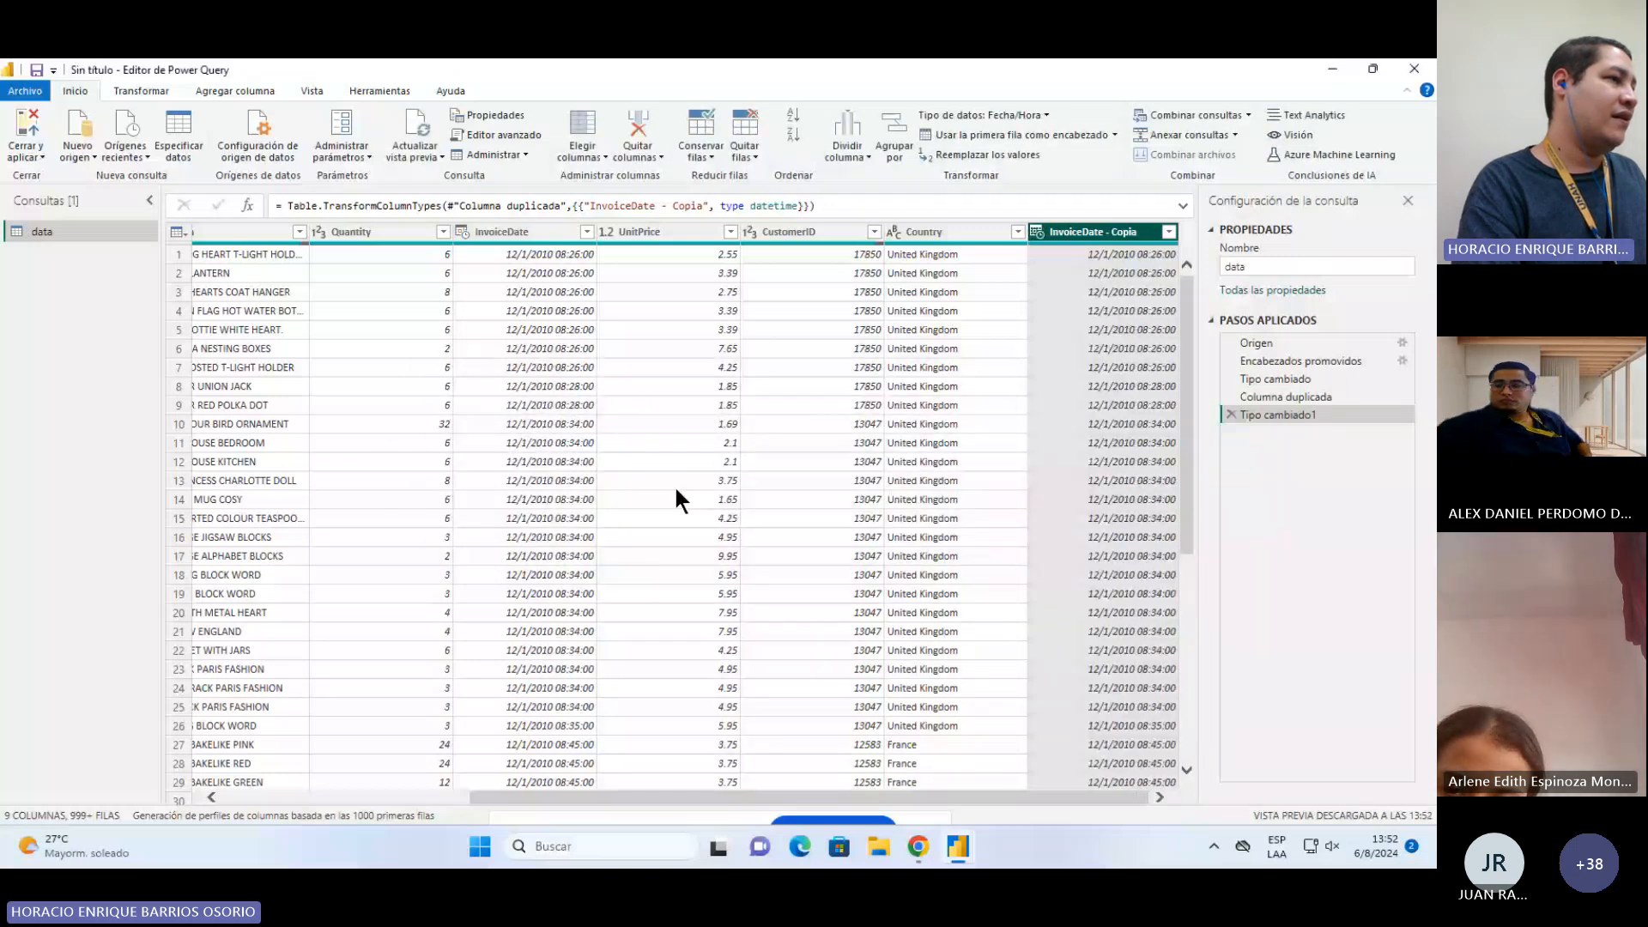
right_click(1105, 229)
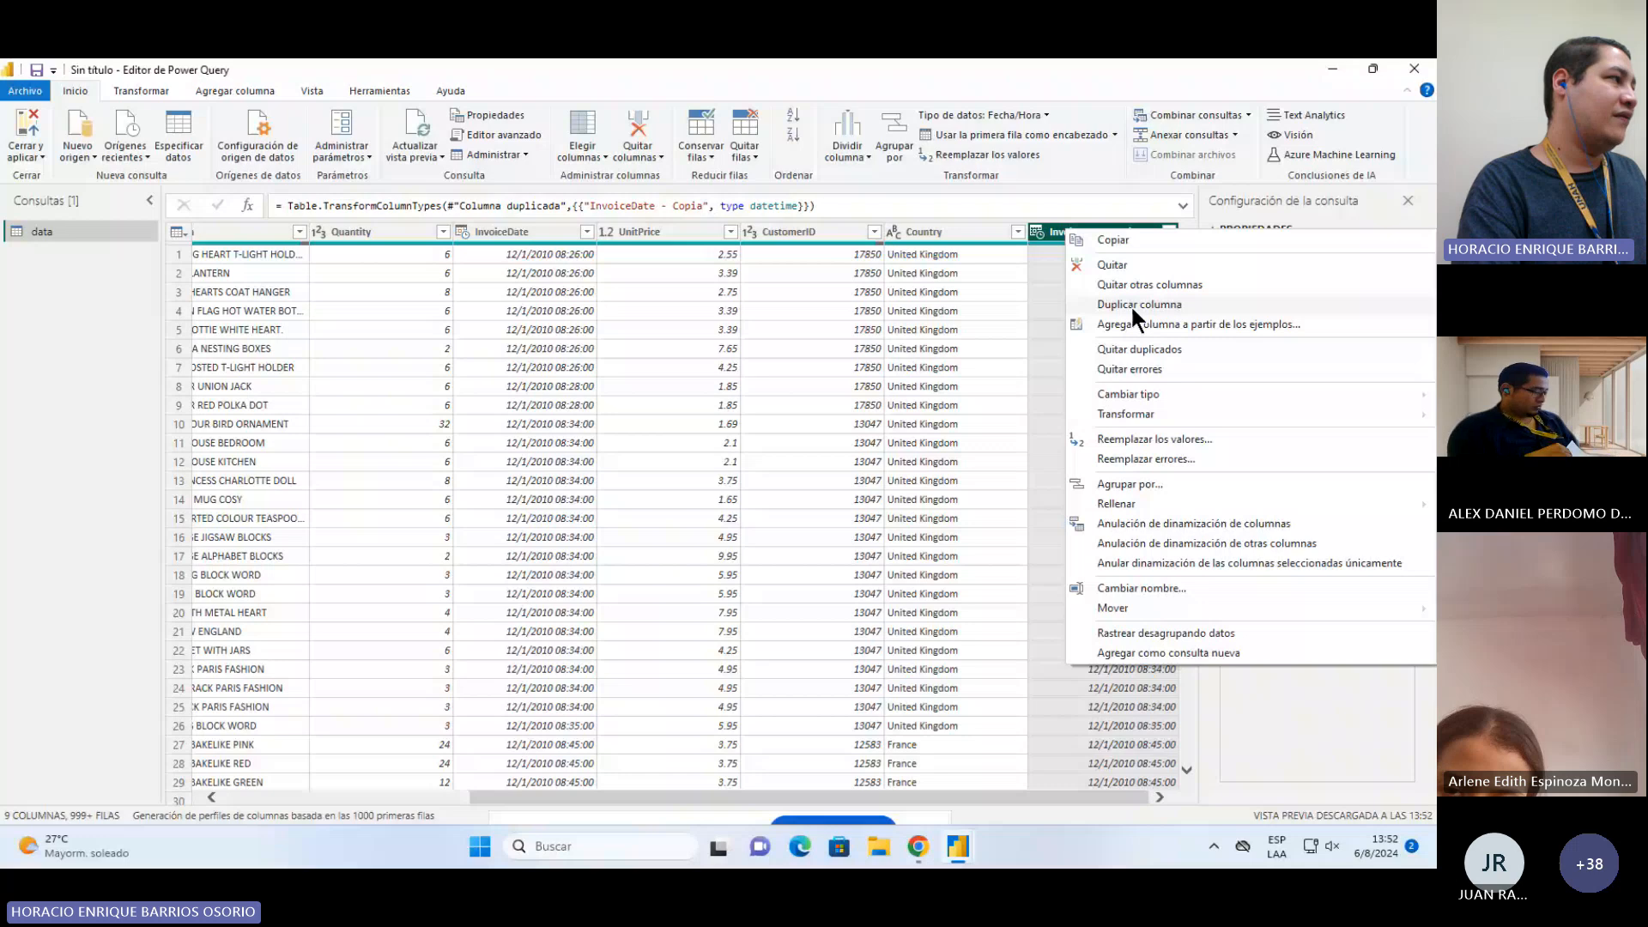
click(1237, 652)
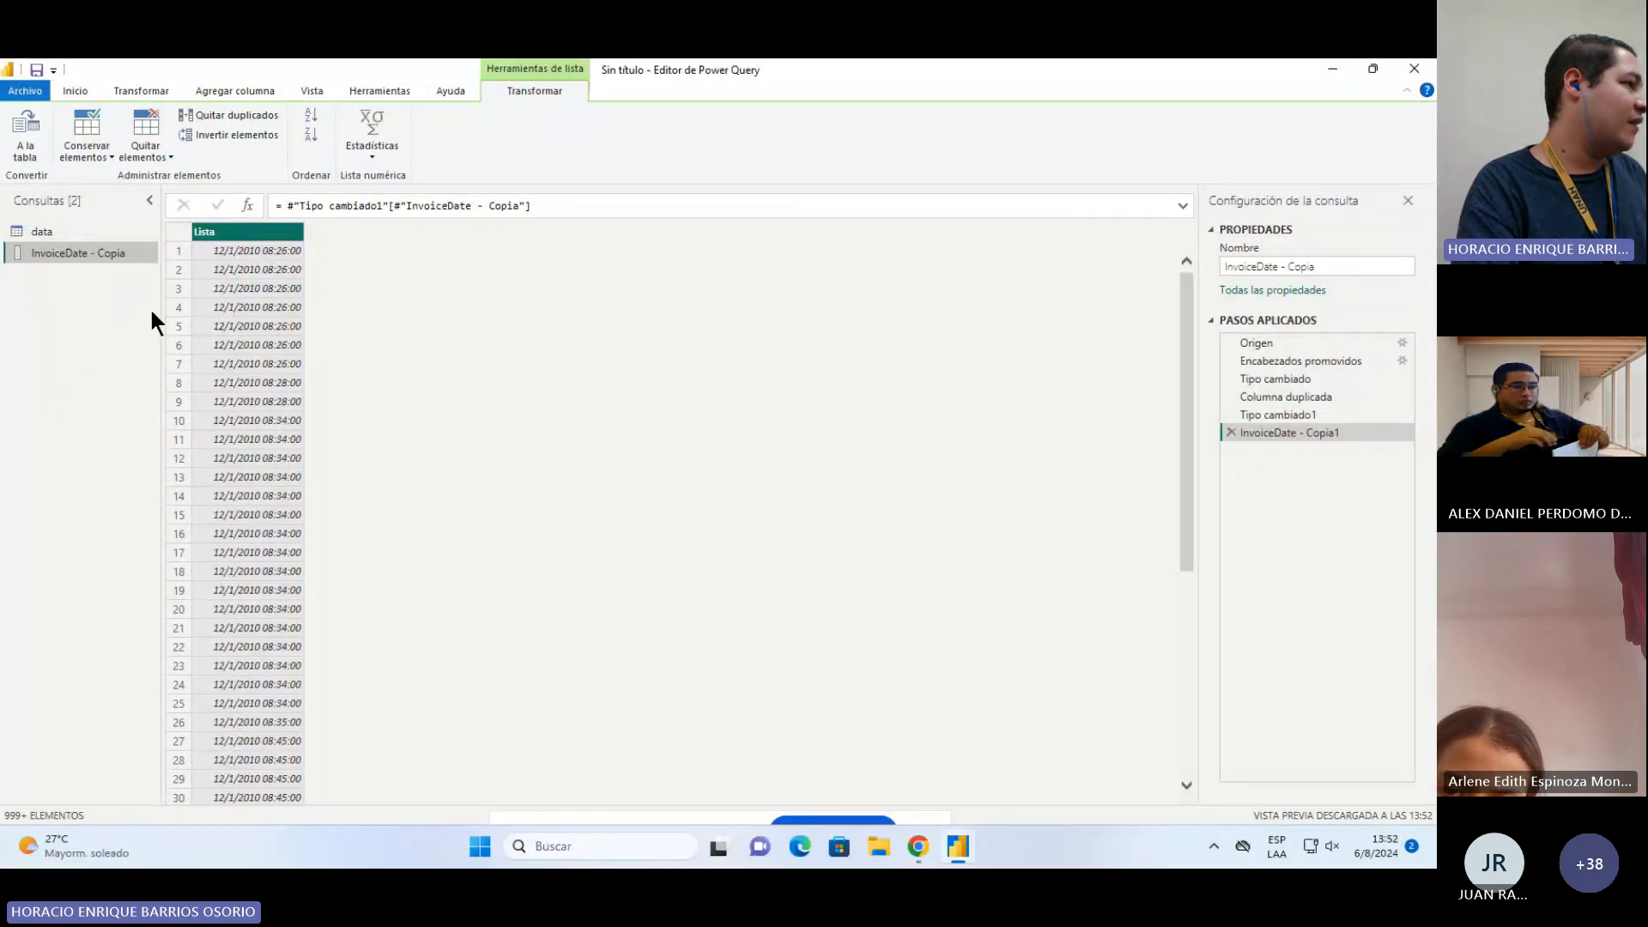
key(Delete)
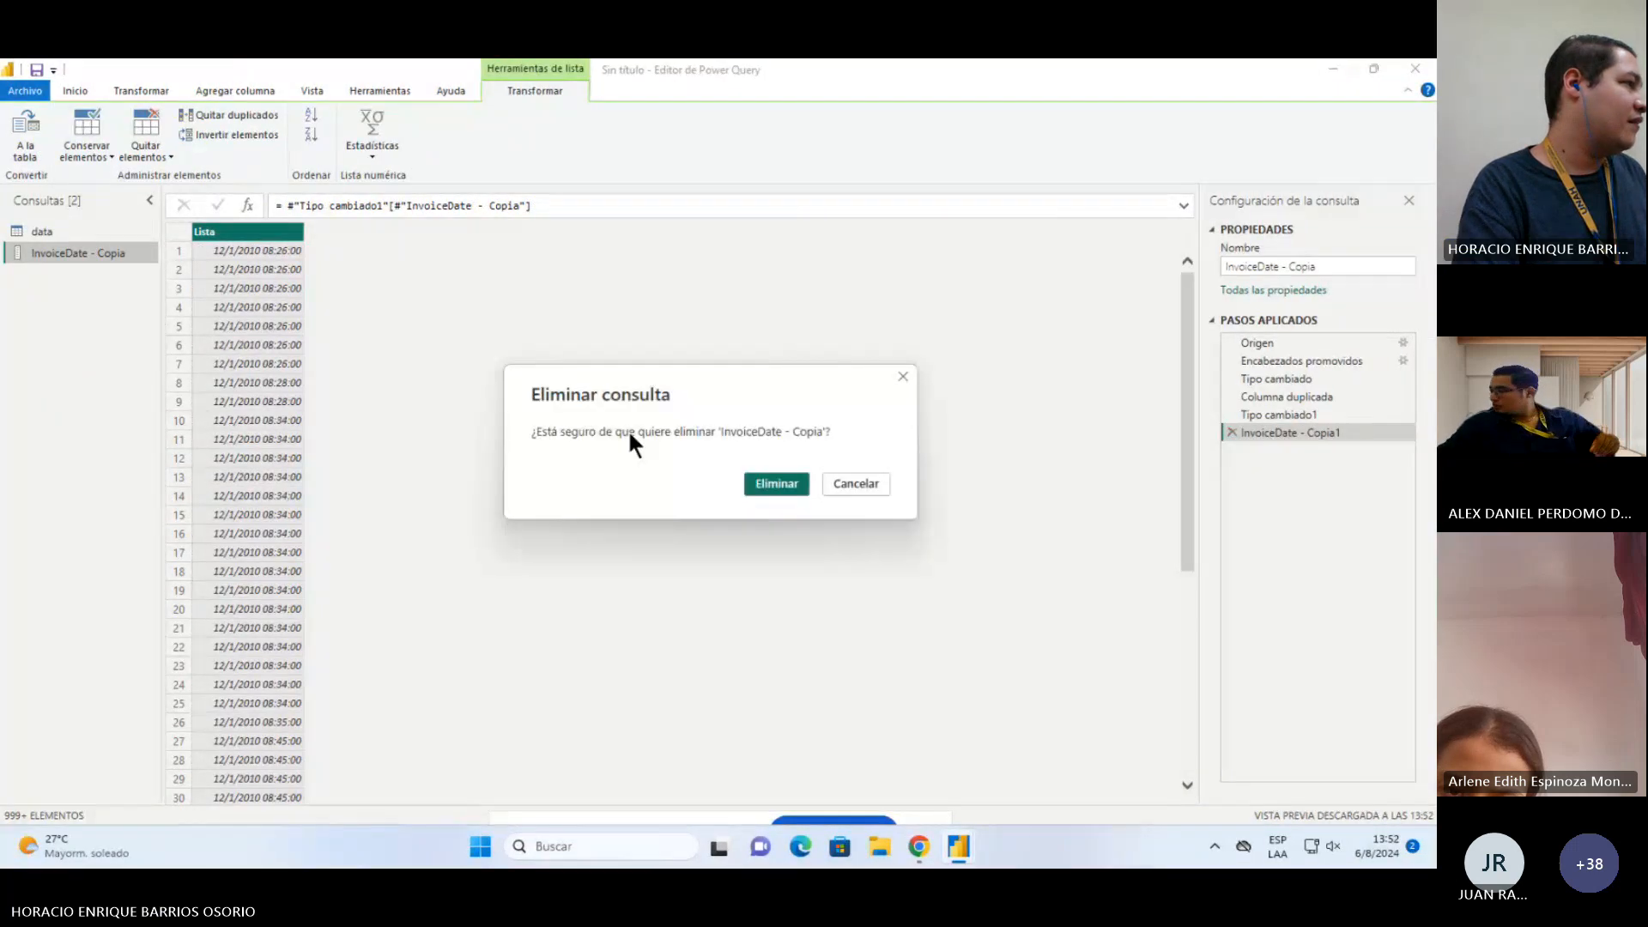
click(778, 488)
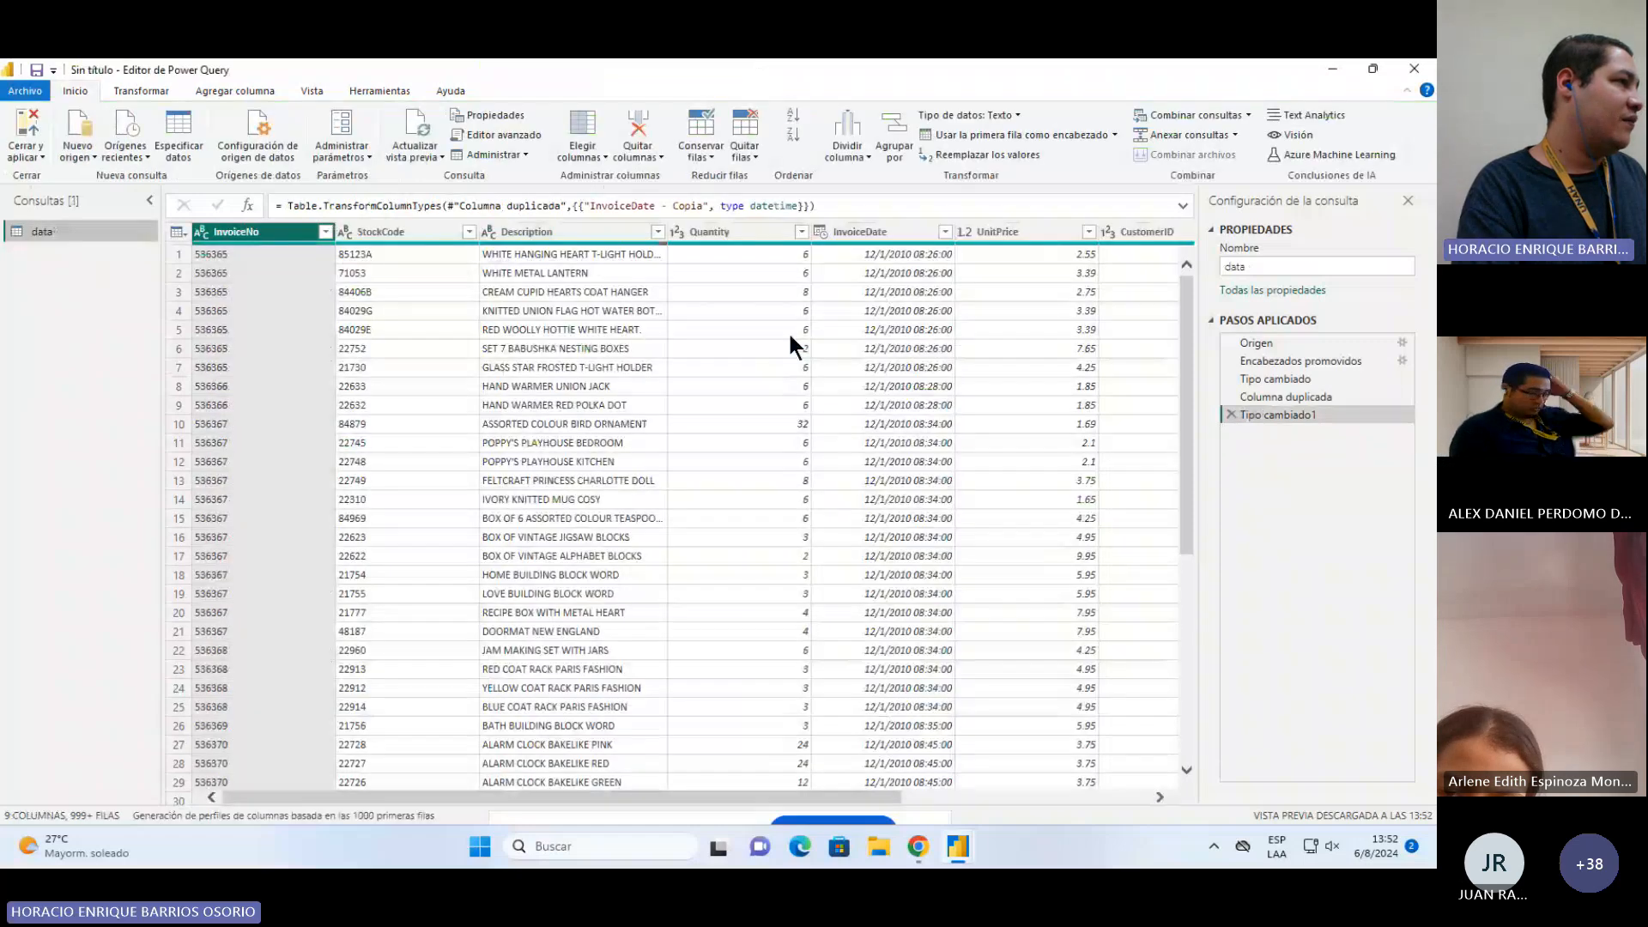
click(891, 230)
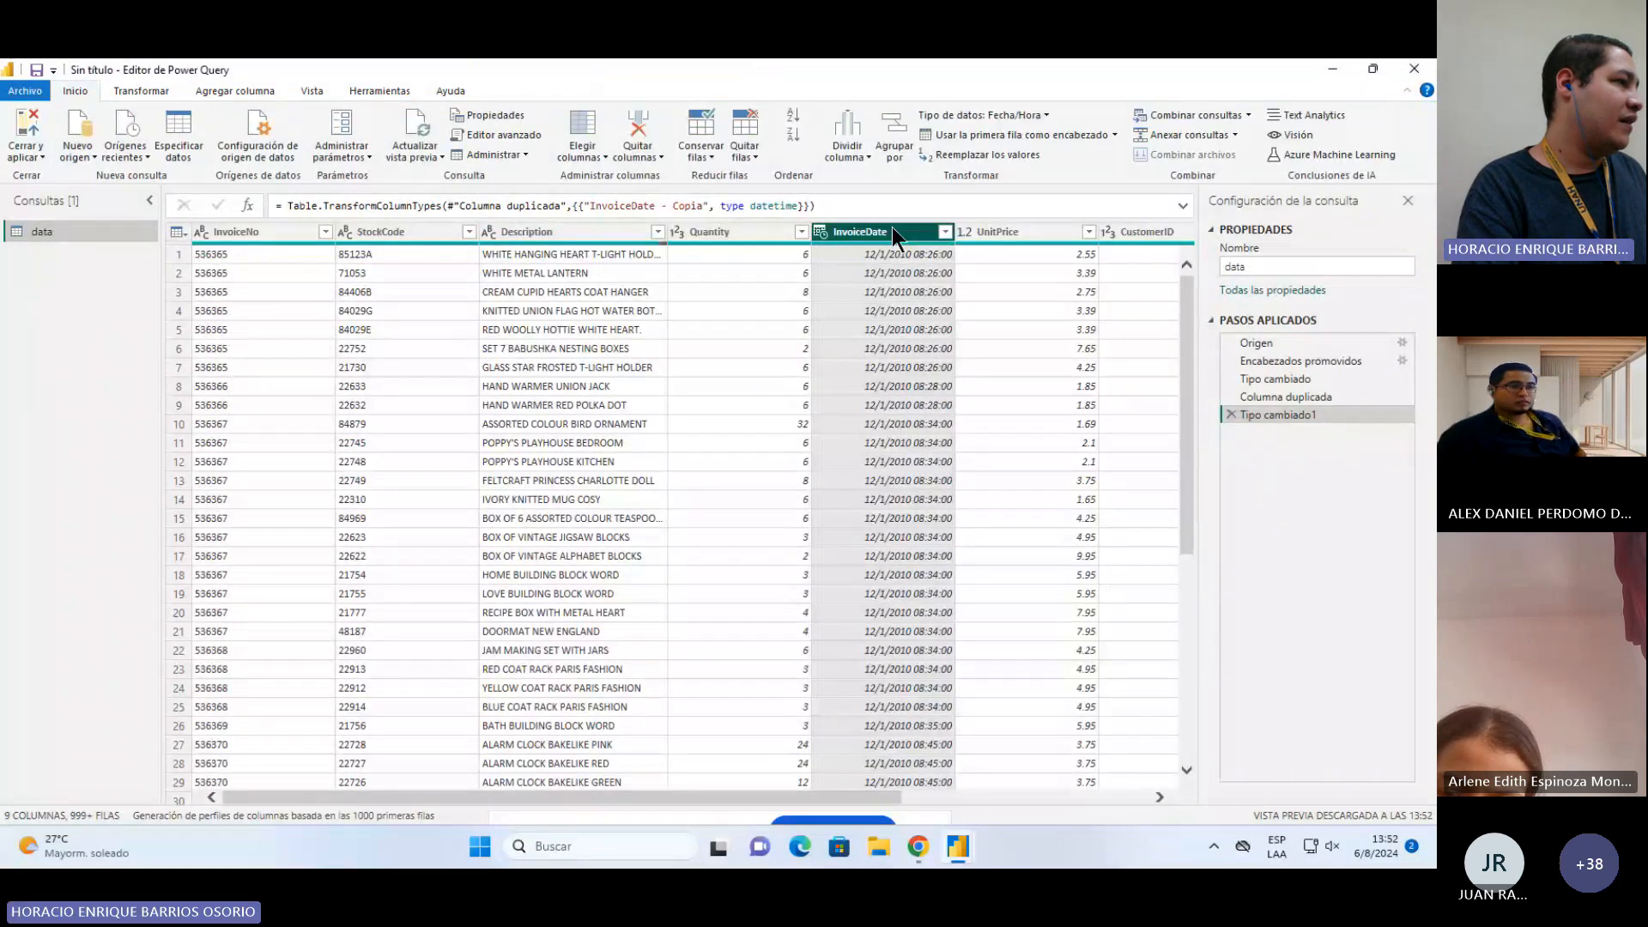
right_click(871, 236)
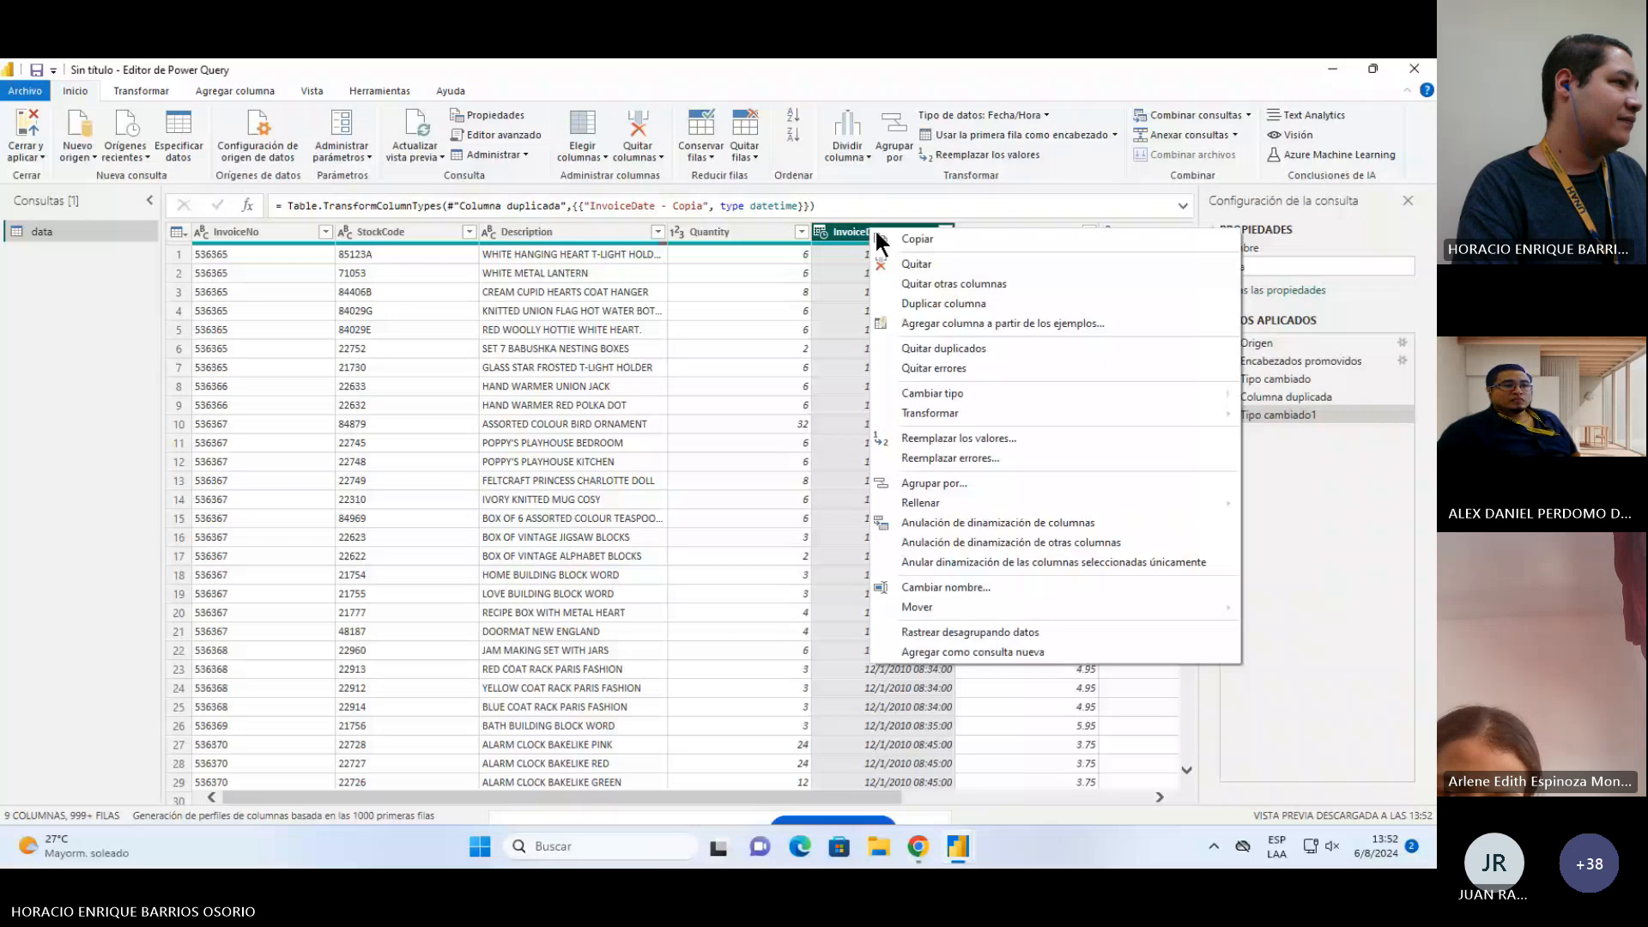
key(Escape)
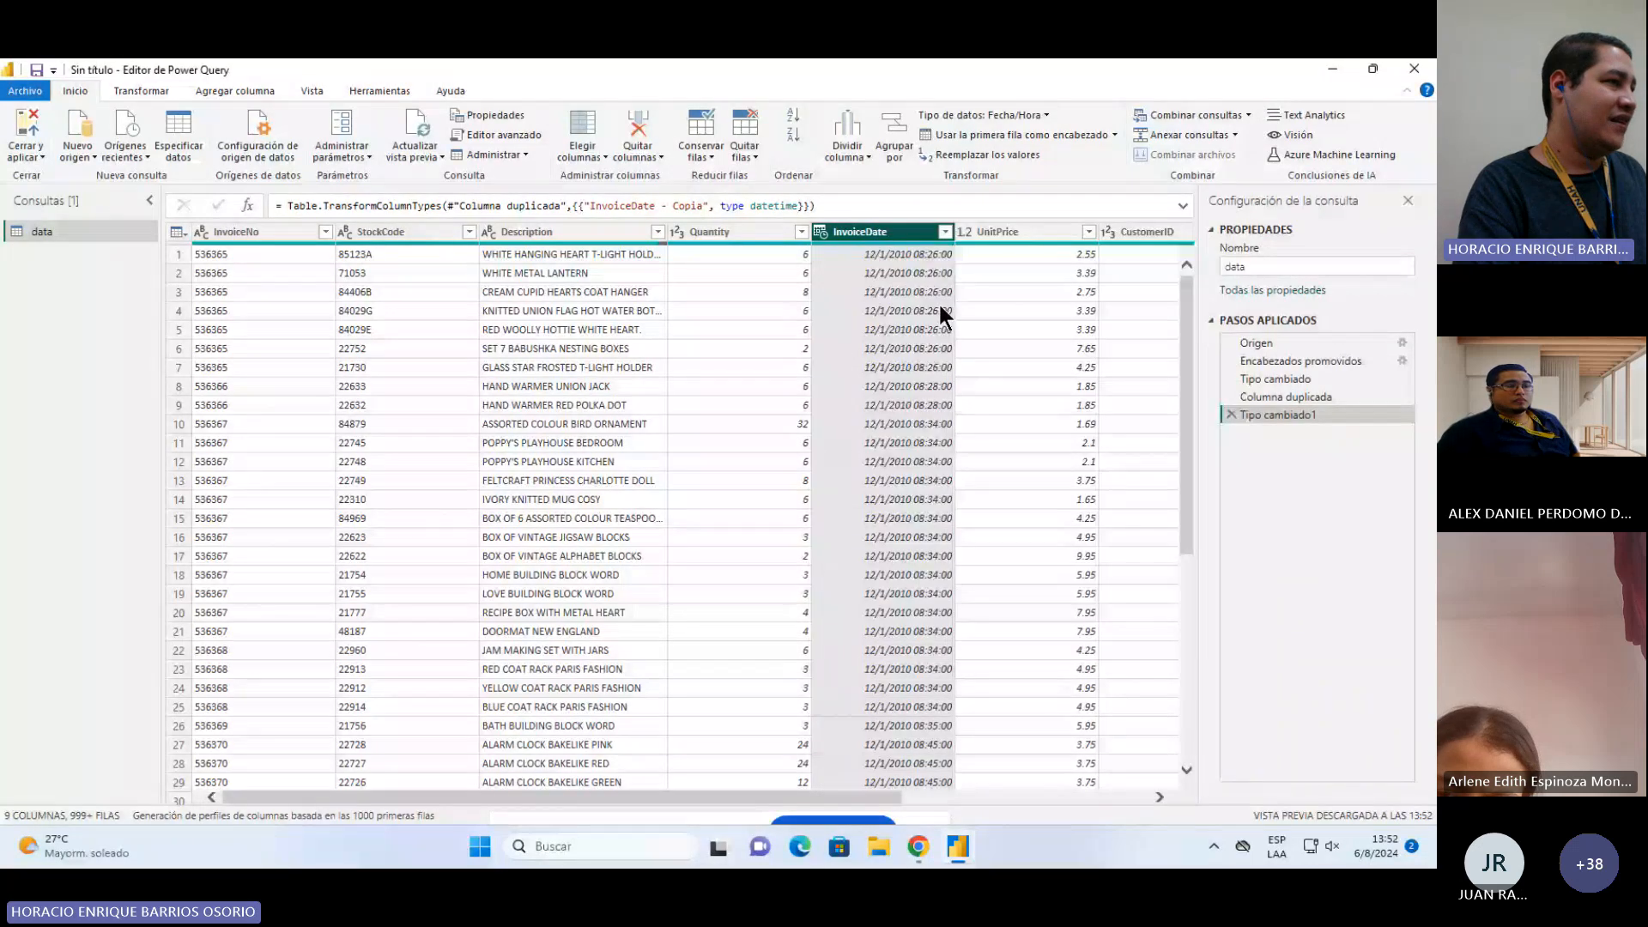
right_click(1105, 229)
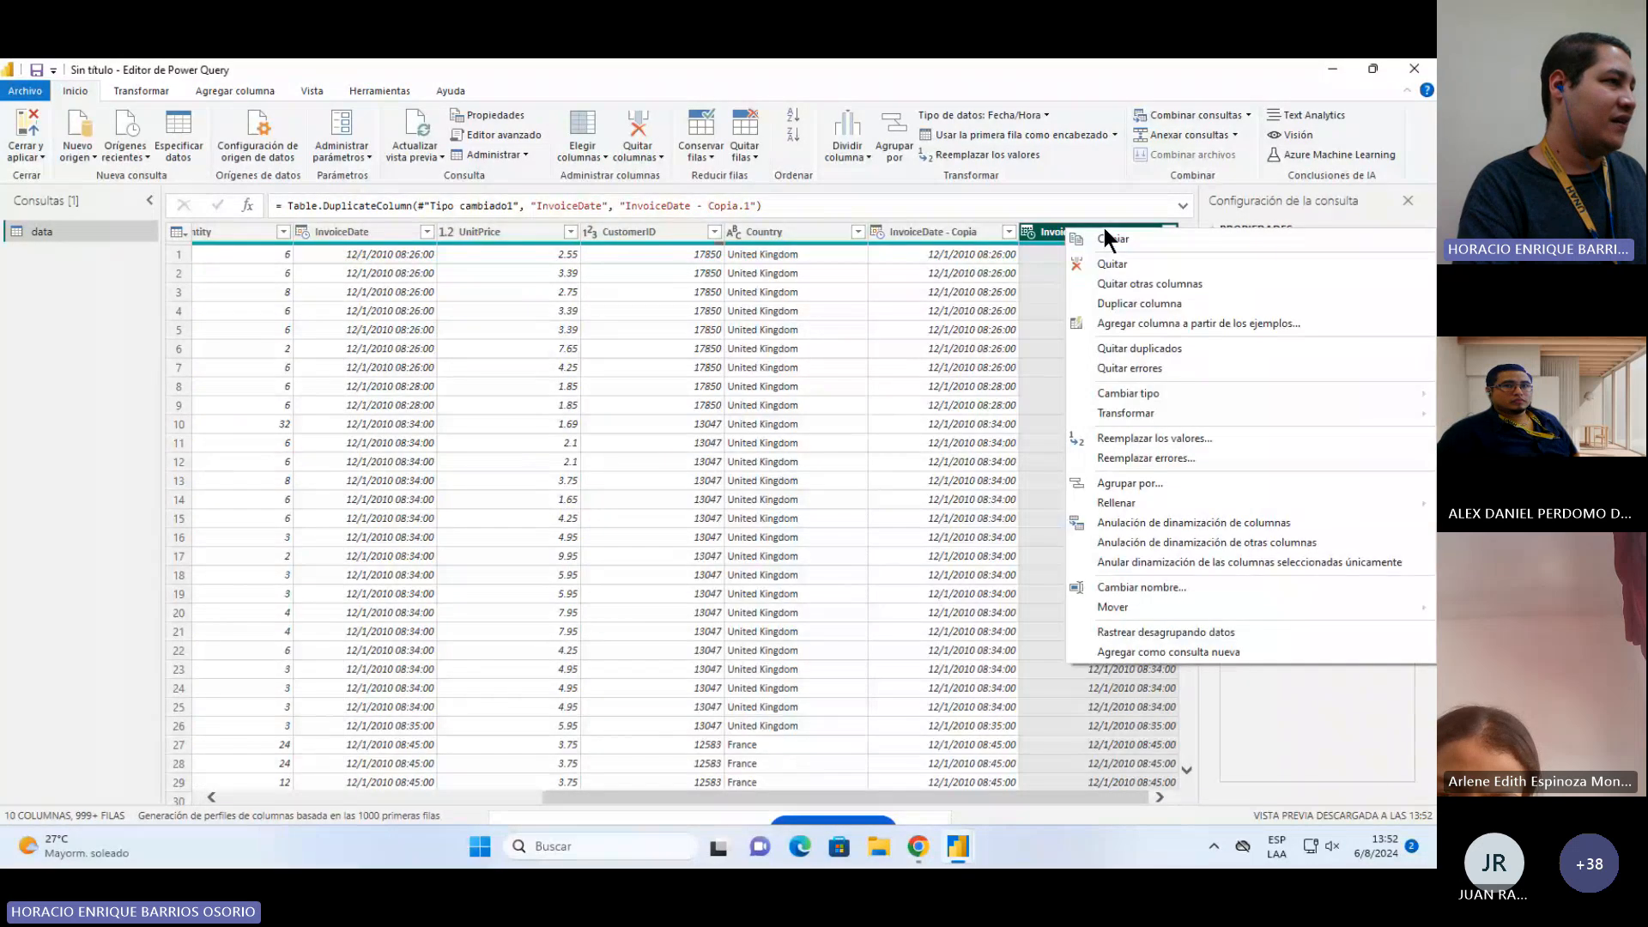
key(Delete)
Step: Change the type of the InvoiceDate - Copia column to Text
right_click(1105, 229)
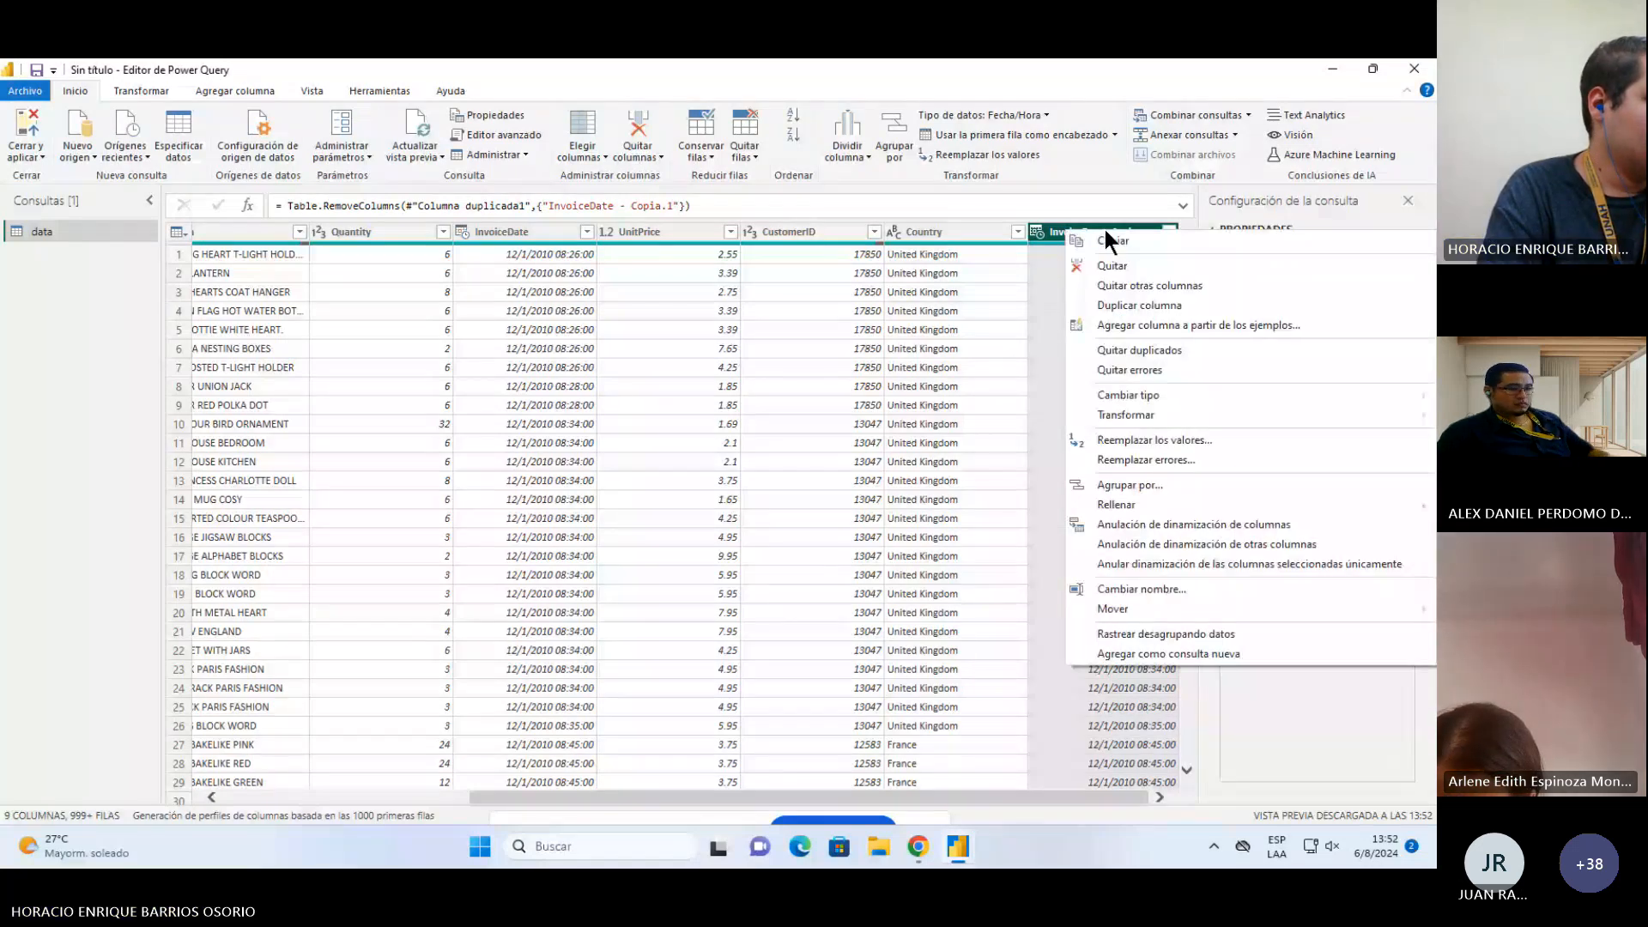
mouse_move(1126, 414)
mouse_move(998, 611)
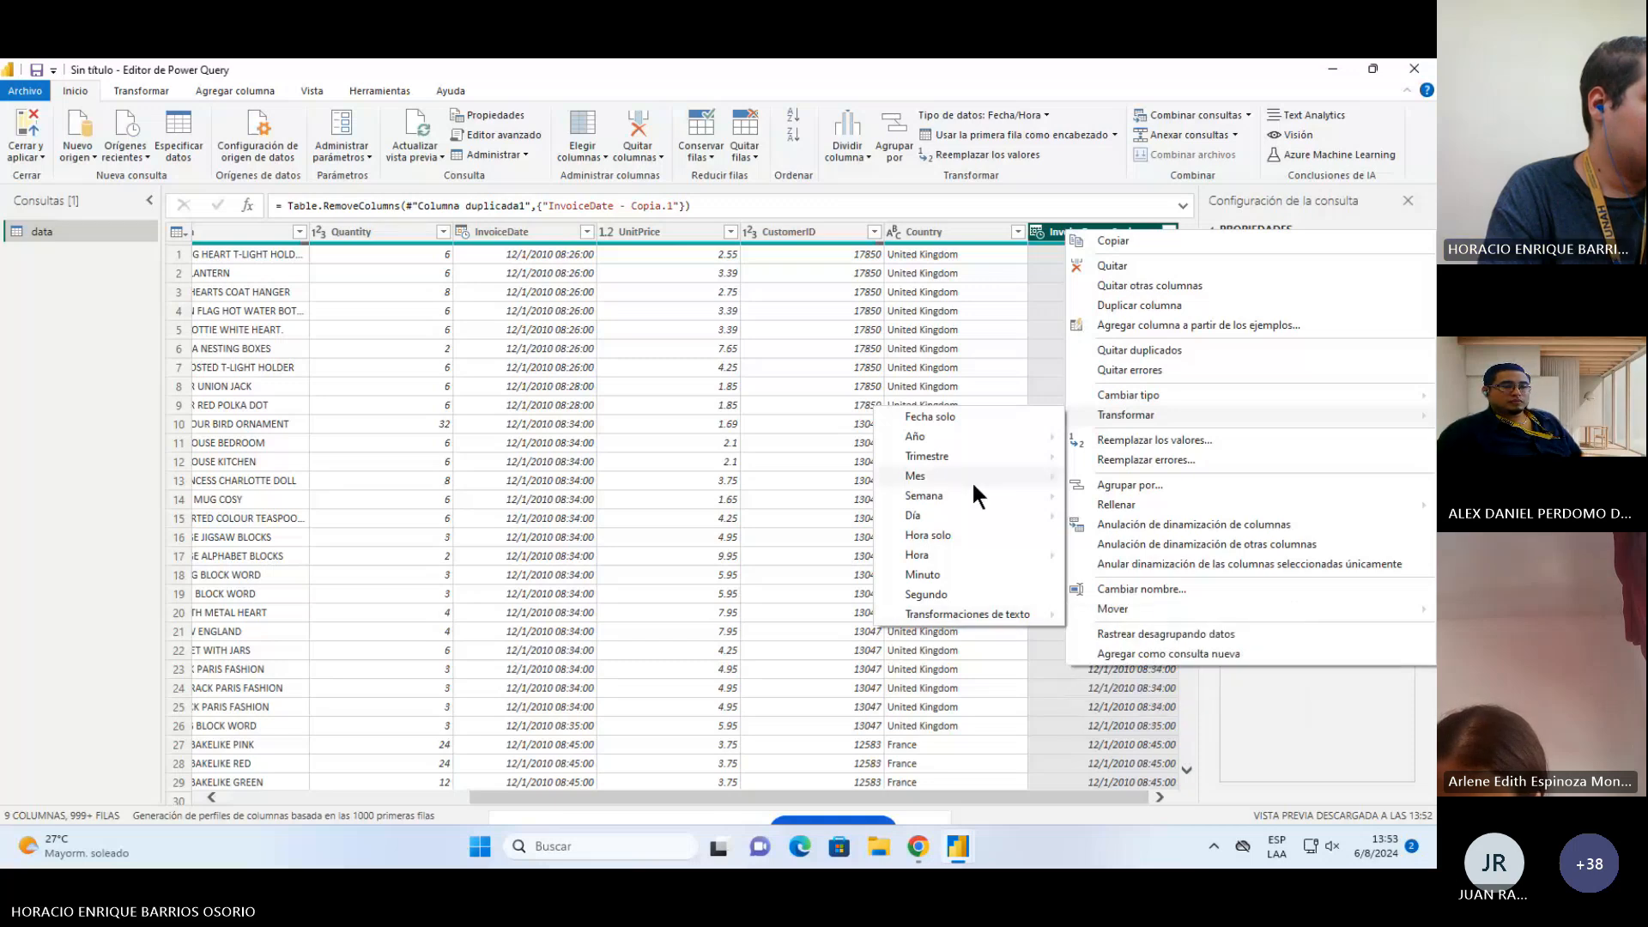
mouse_move(975, 481)
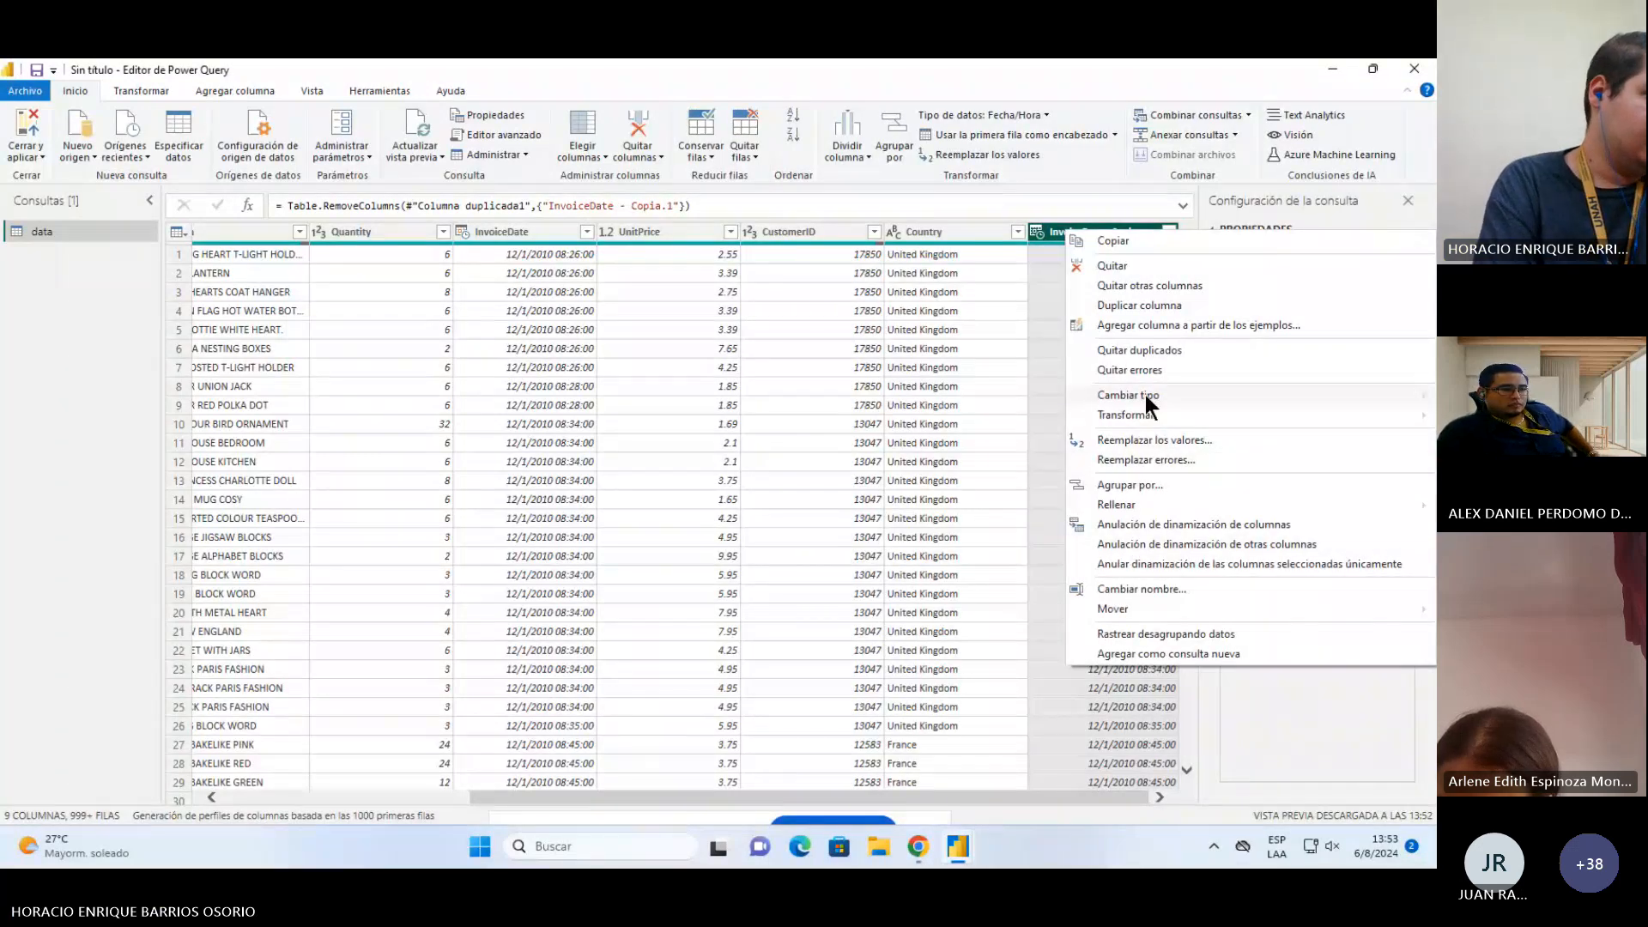
mouse_move(1146, 396)
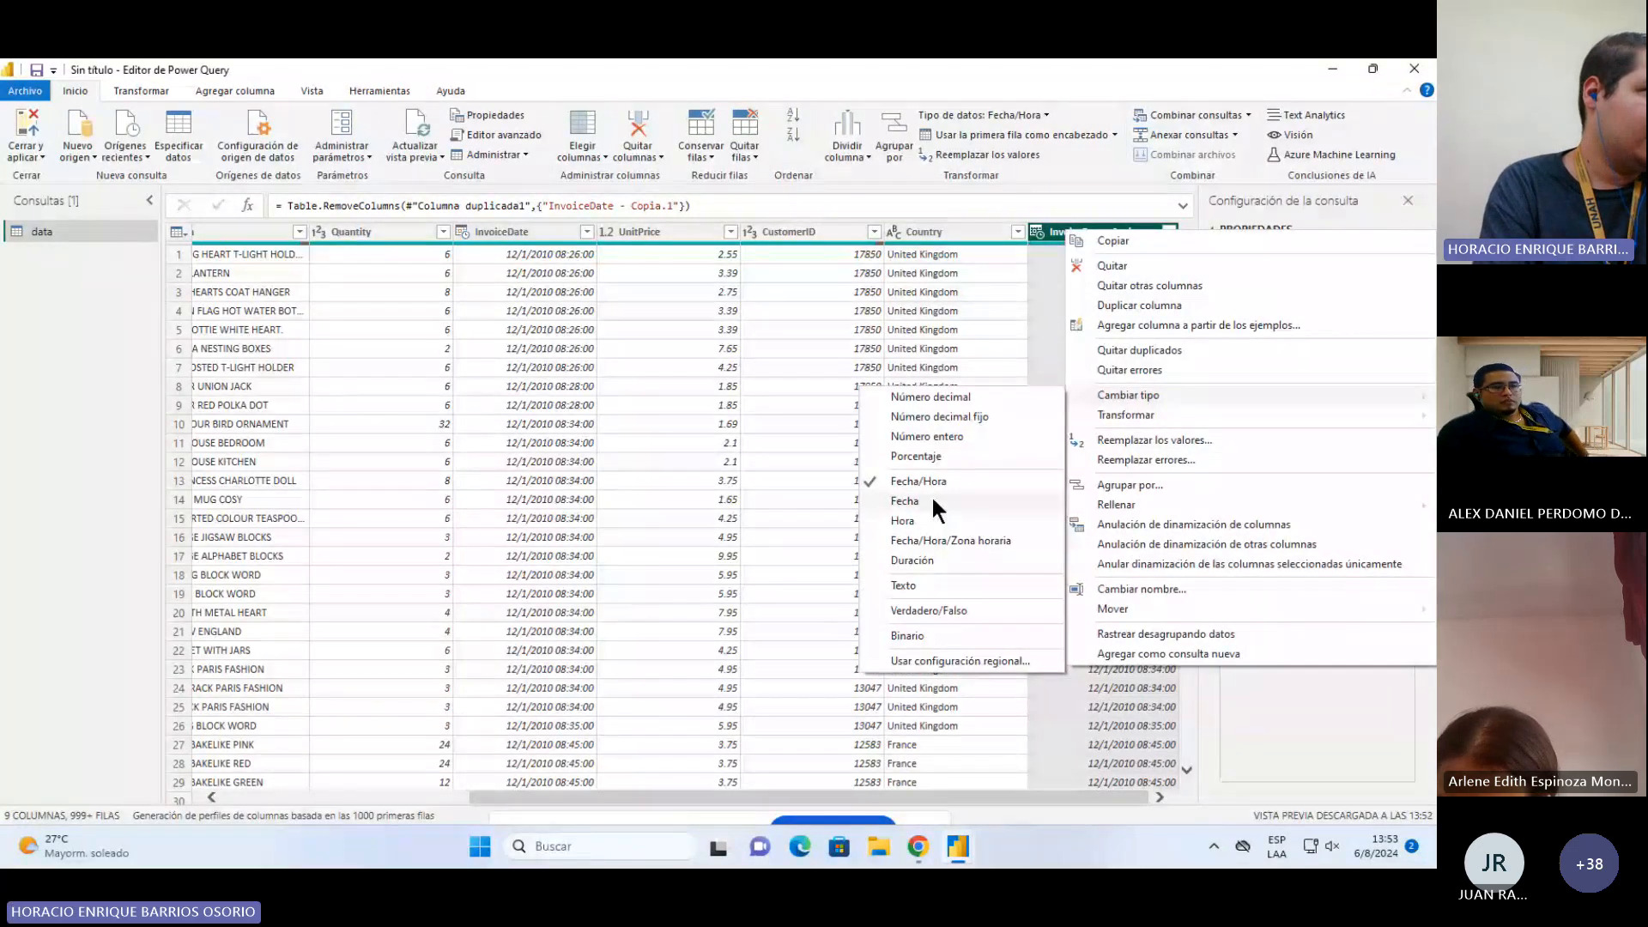
click(917, 584)
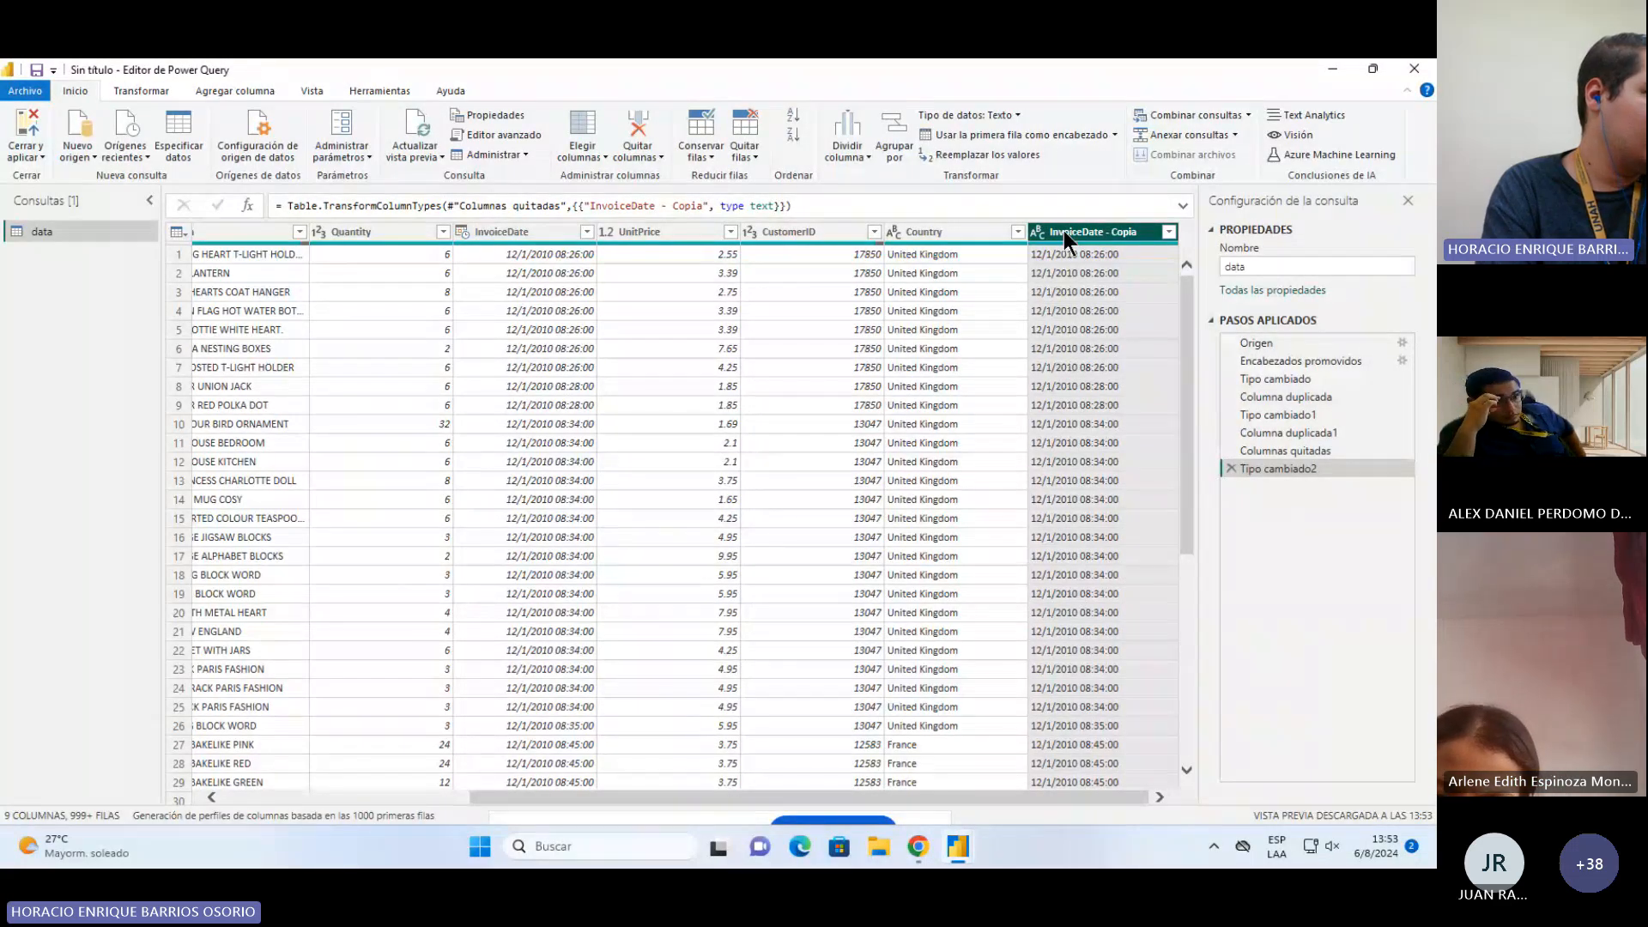
click(787, 482)
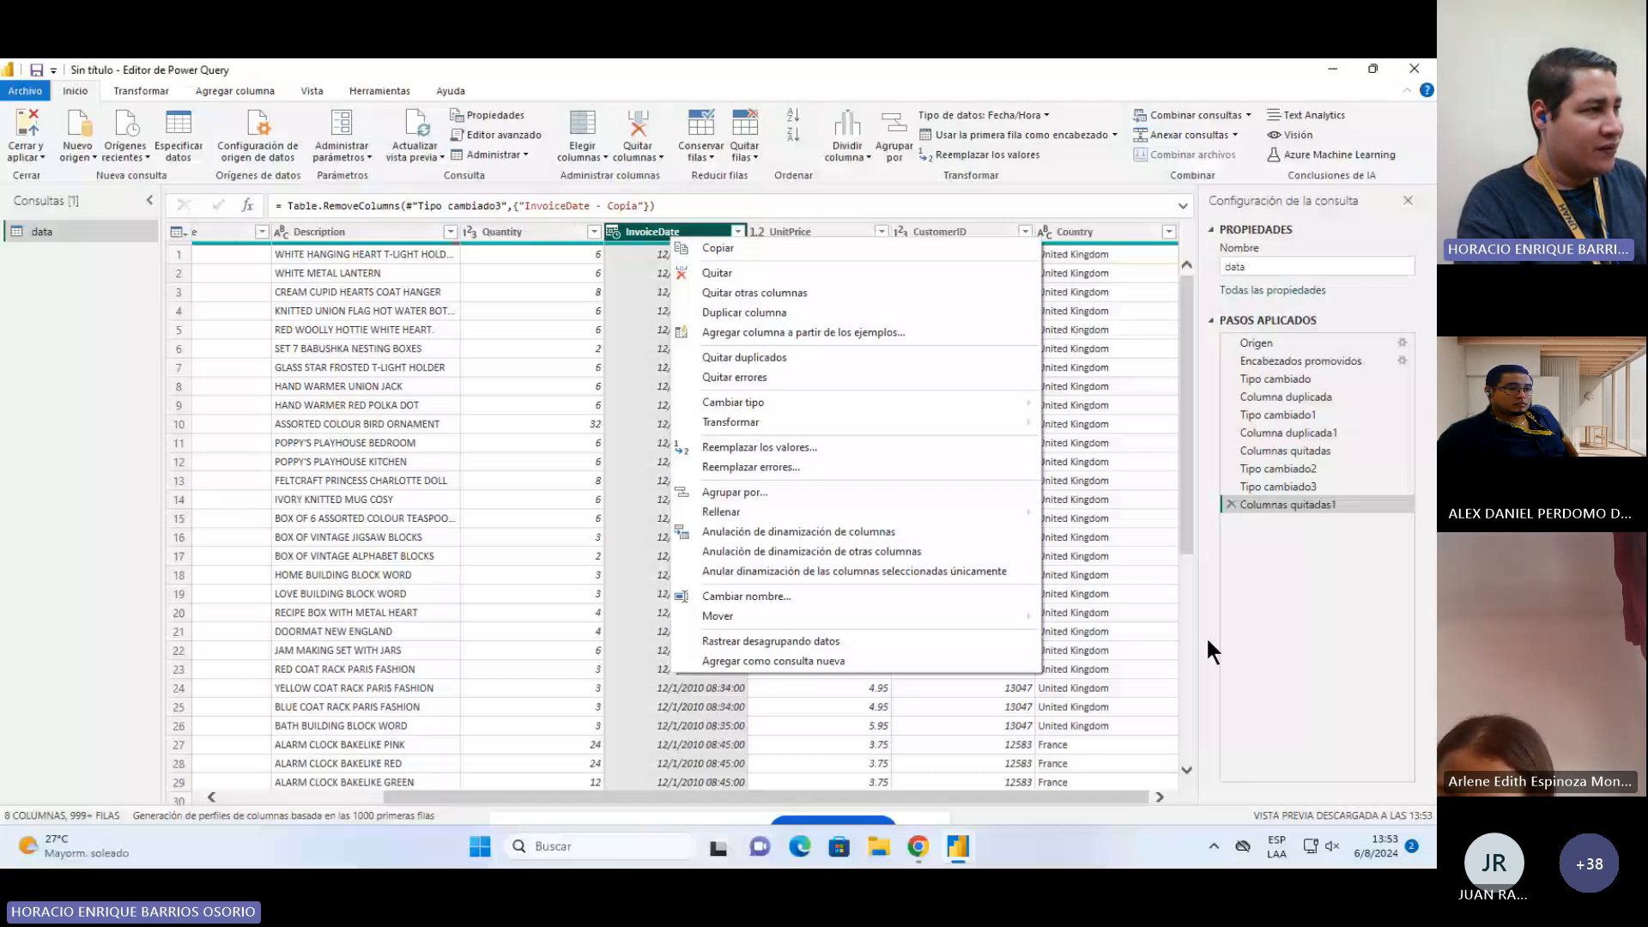
mouse_move(1022, 422)
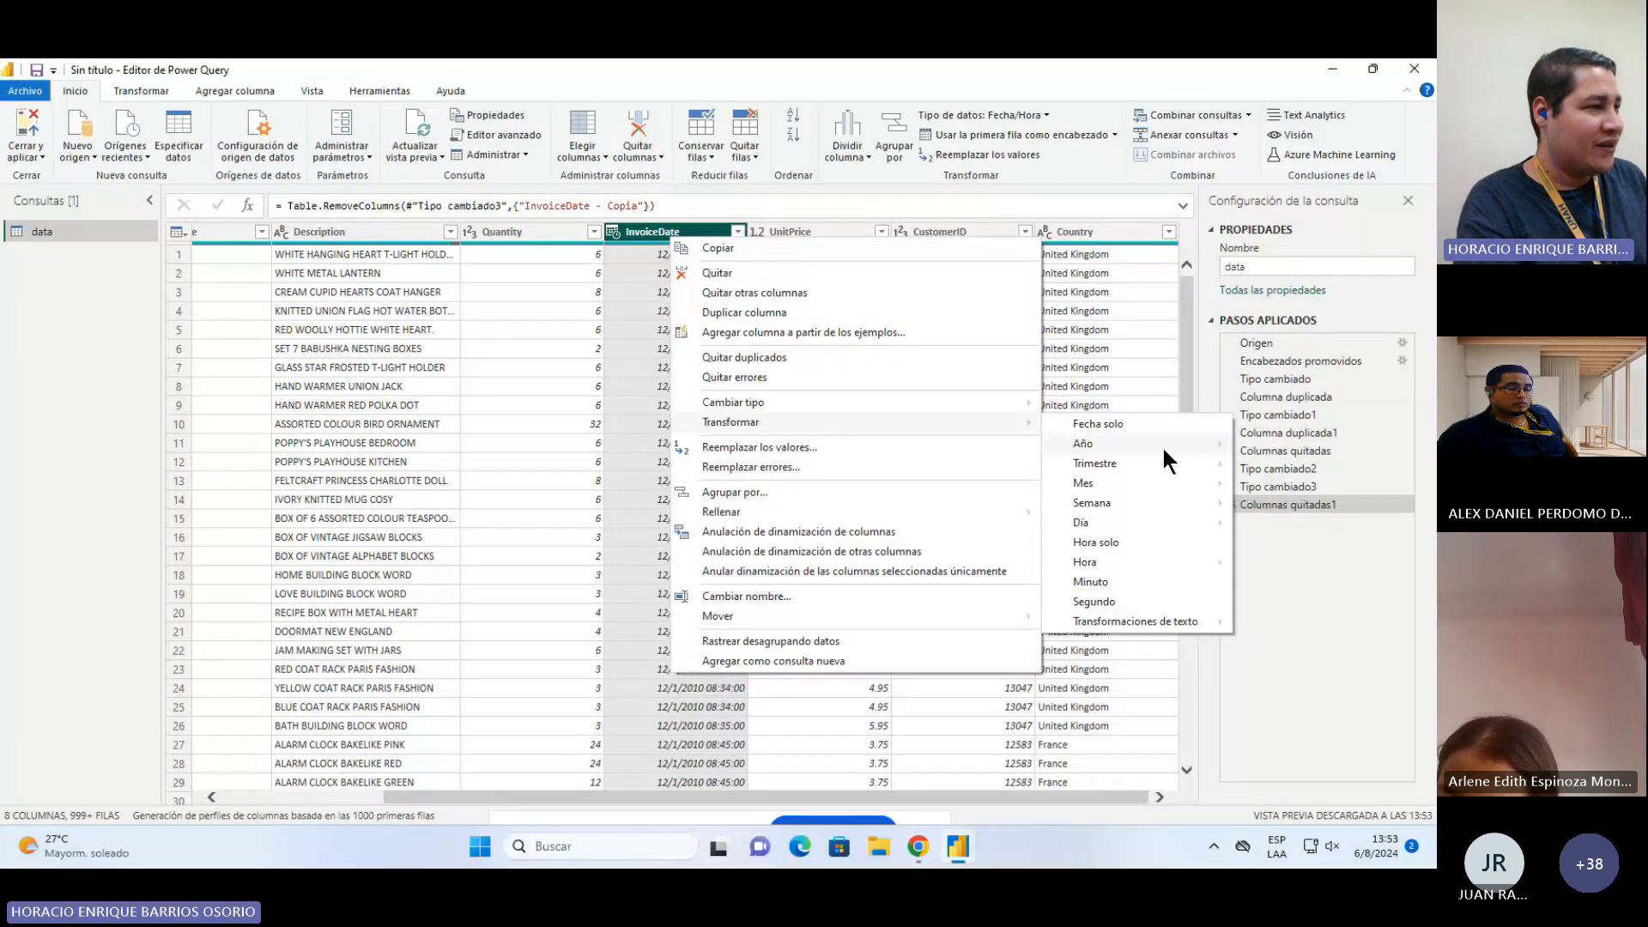
click(1166, 660)
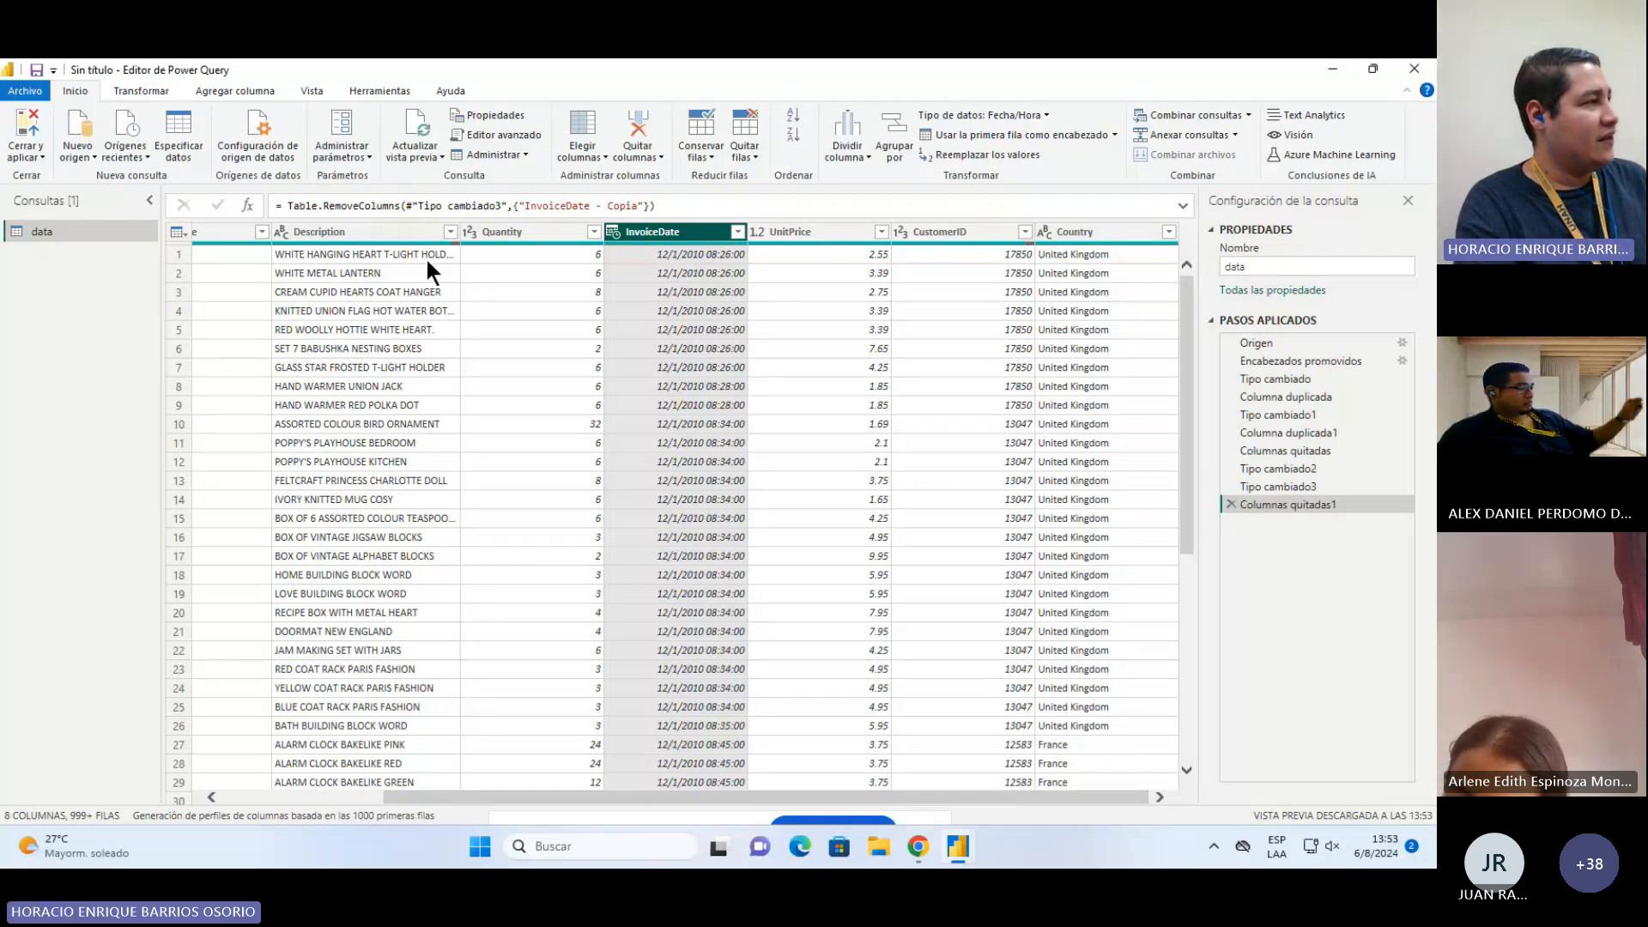
Step: Capitalize each word of the text in the Description column
click(362, 231)
right_click(362, 232)
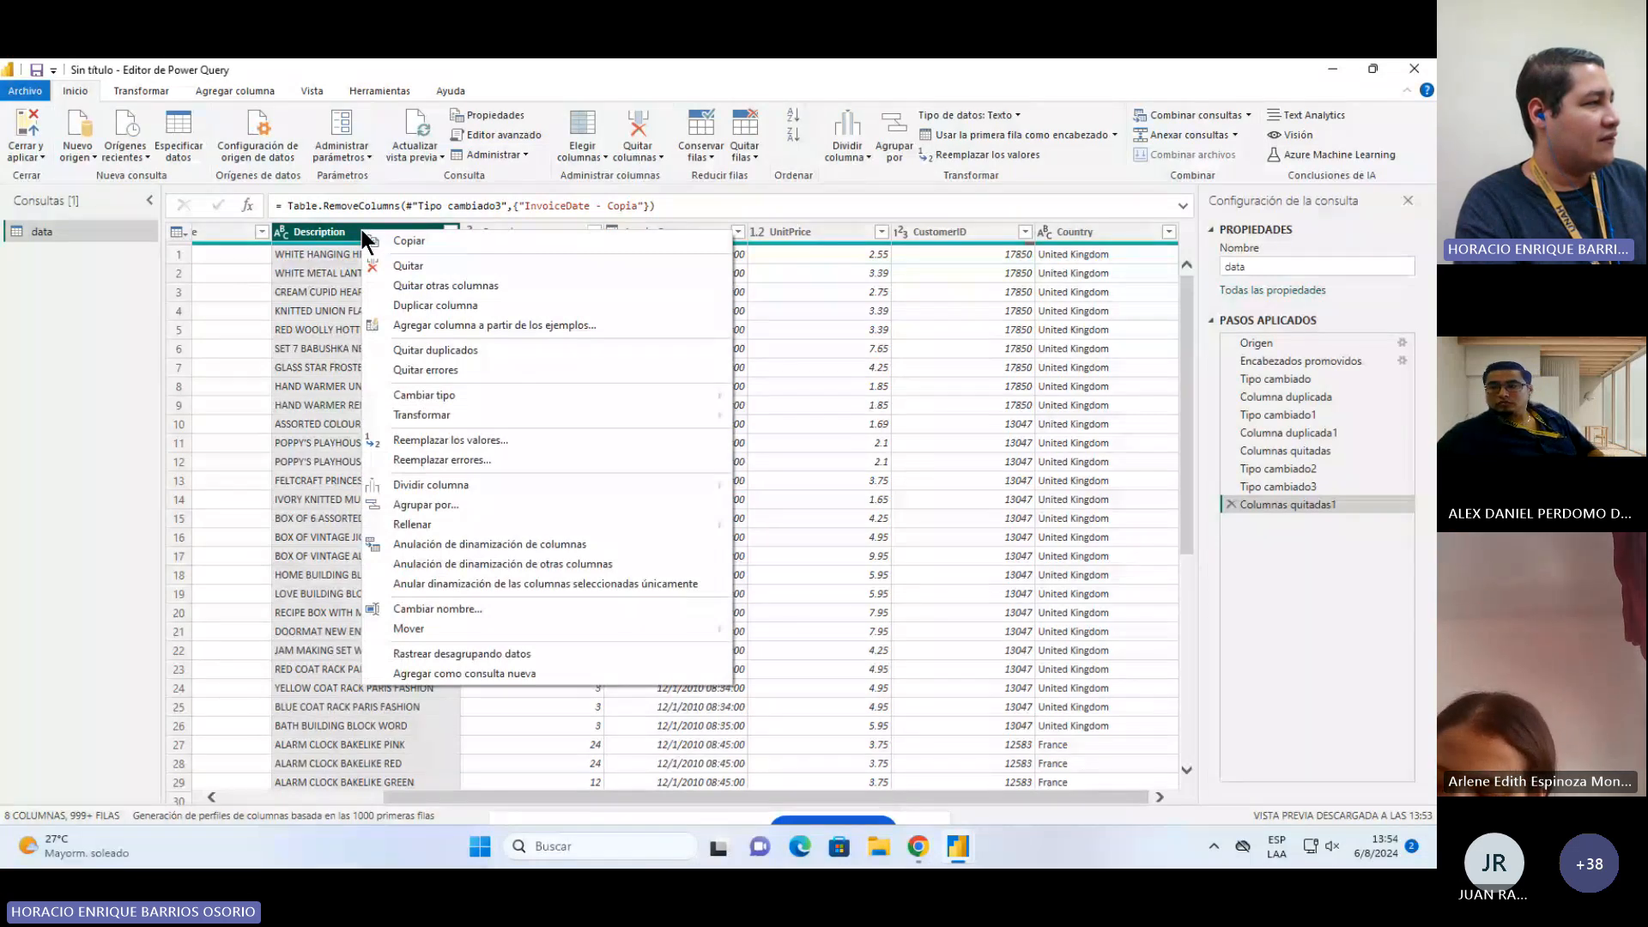
click(501, 415)
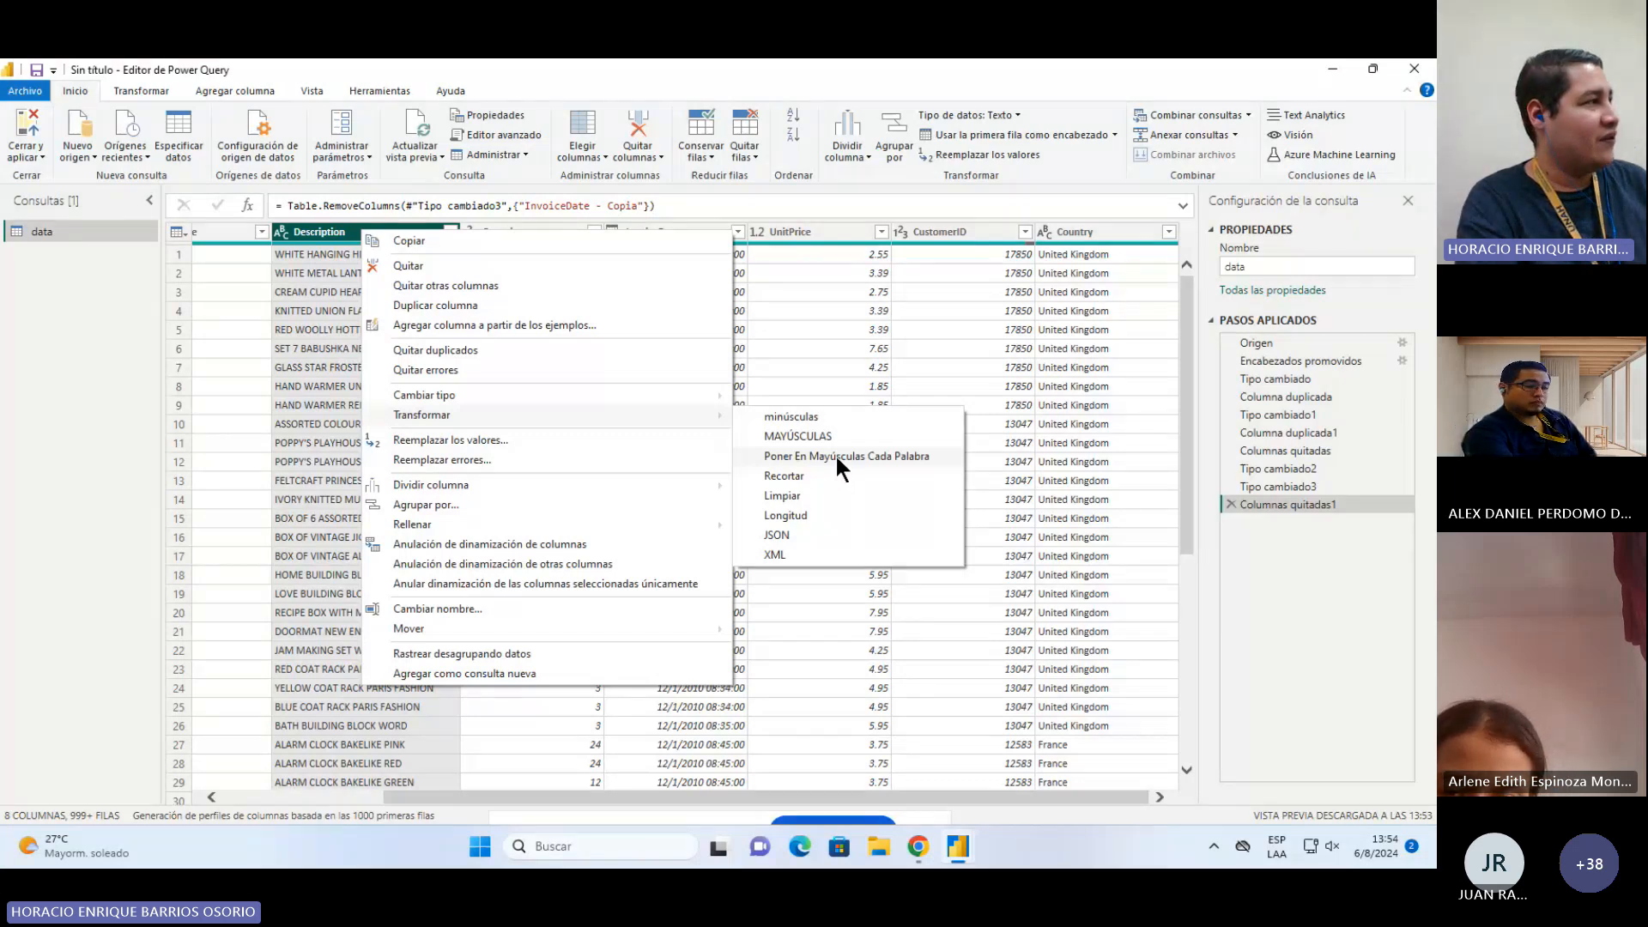
click(122, 183)
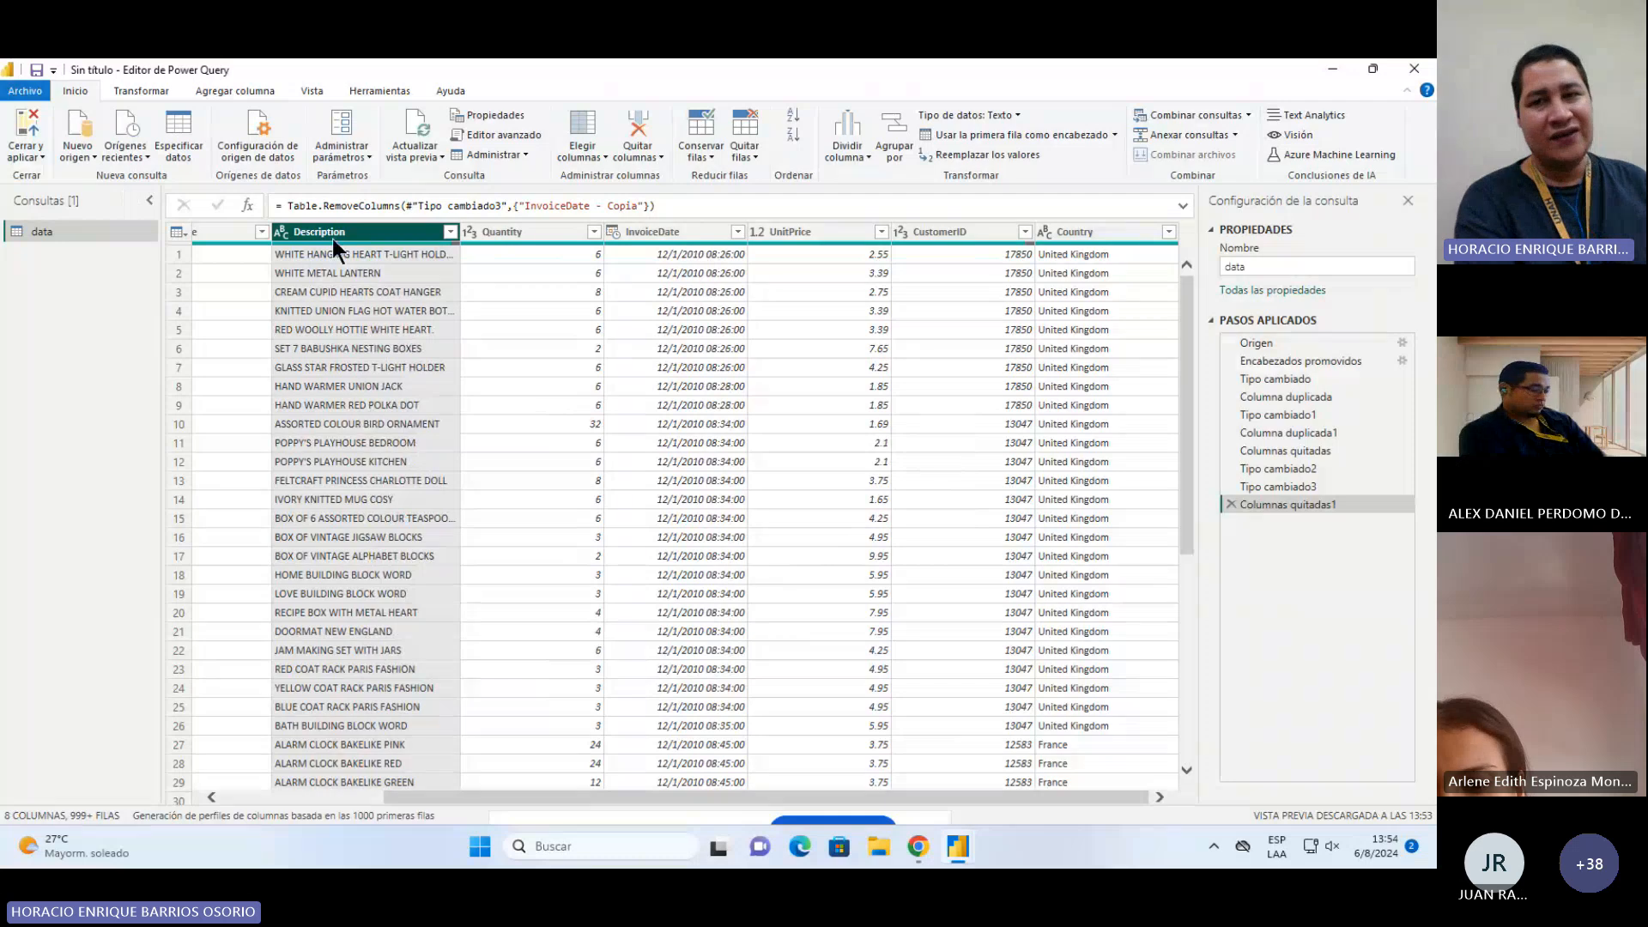
click(137, 89)
click(759, 153)
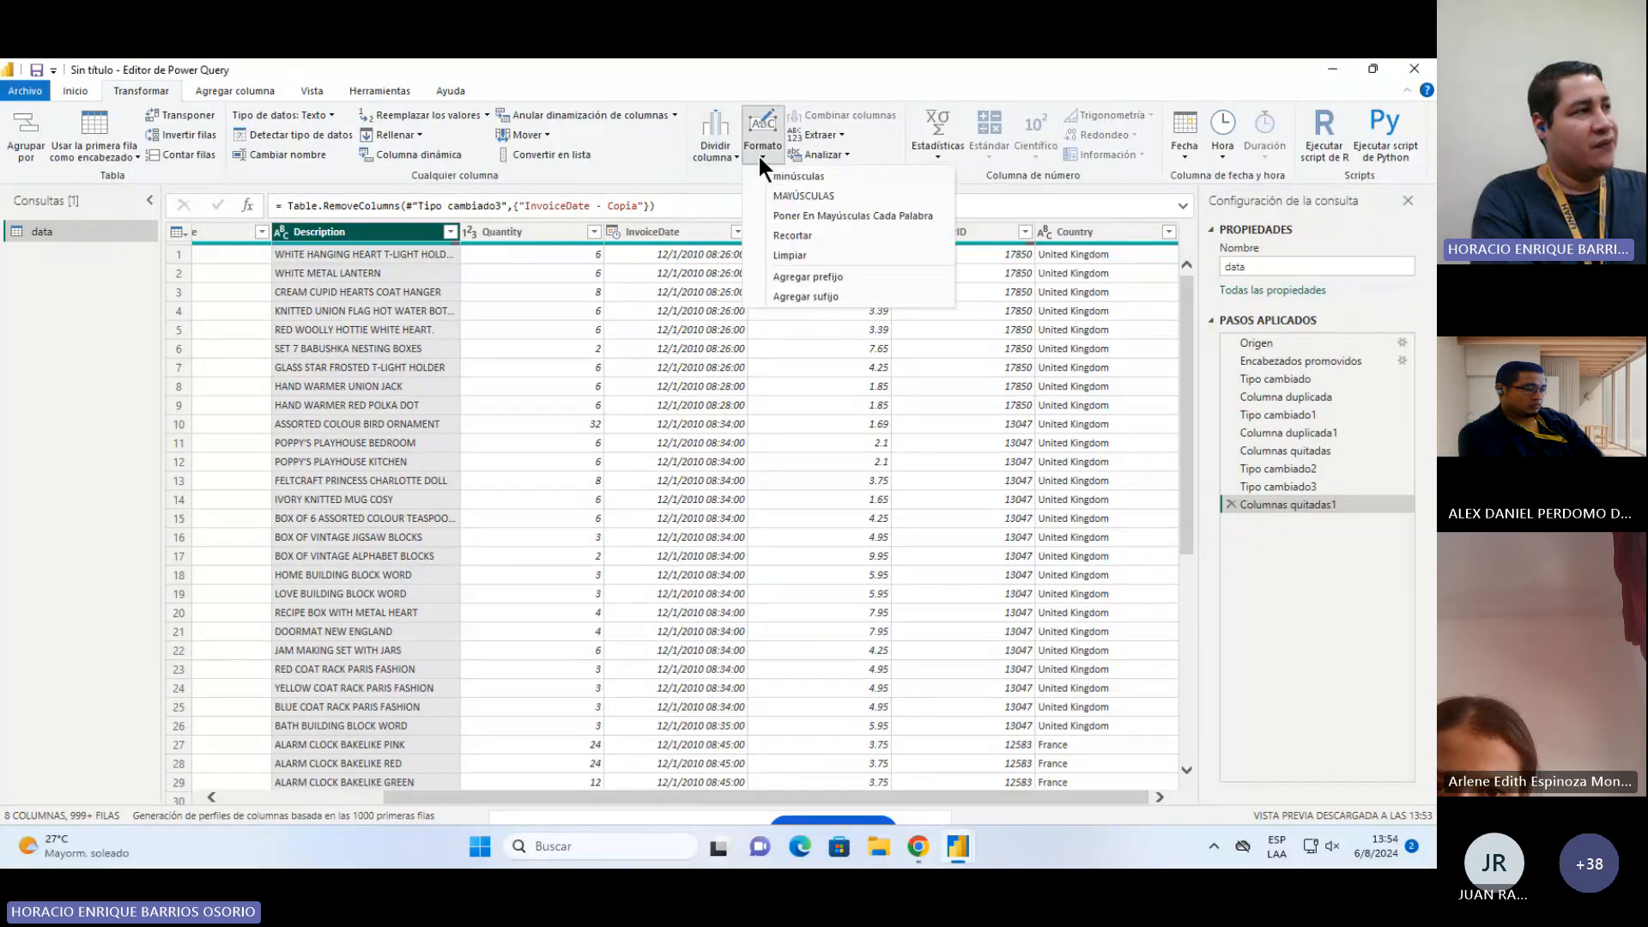
click(859, 216)
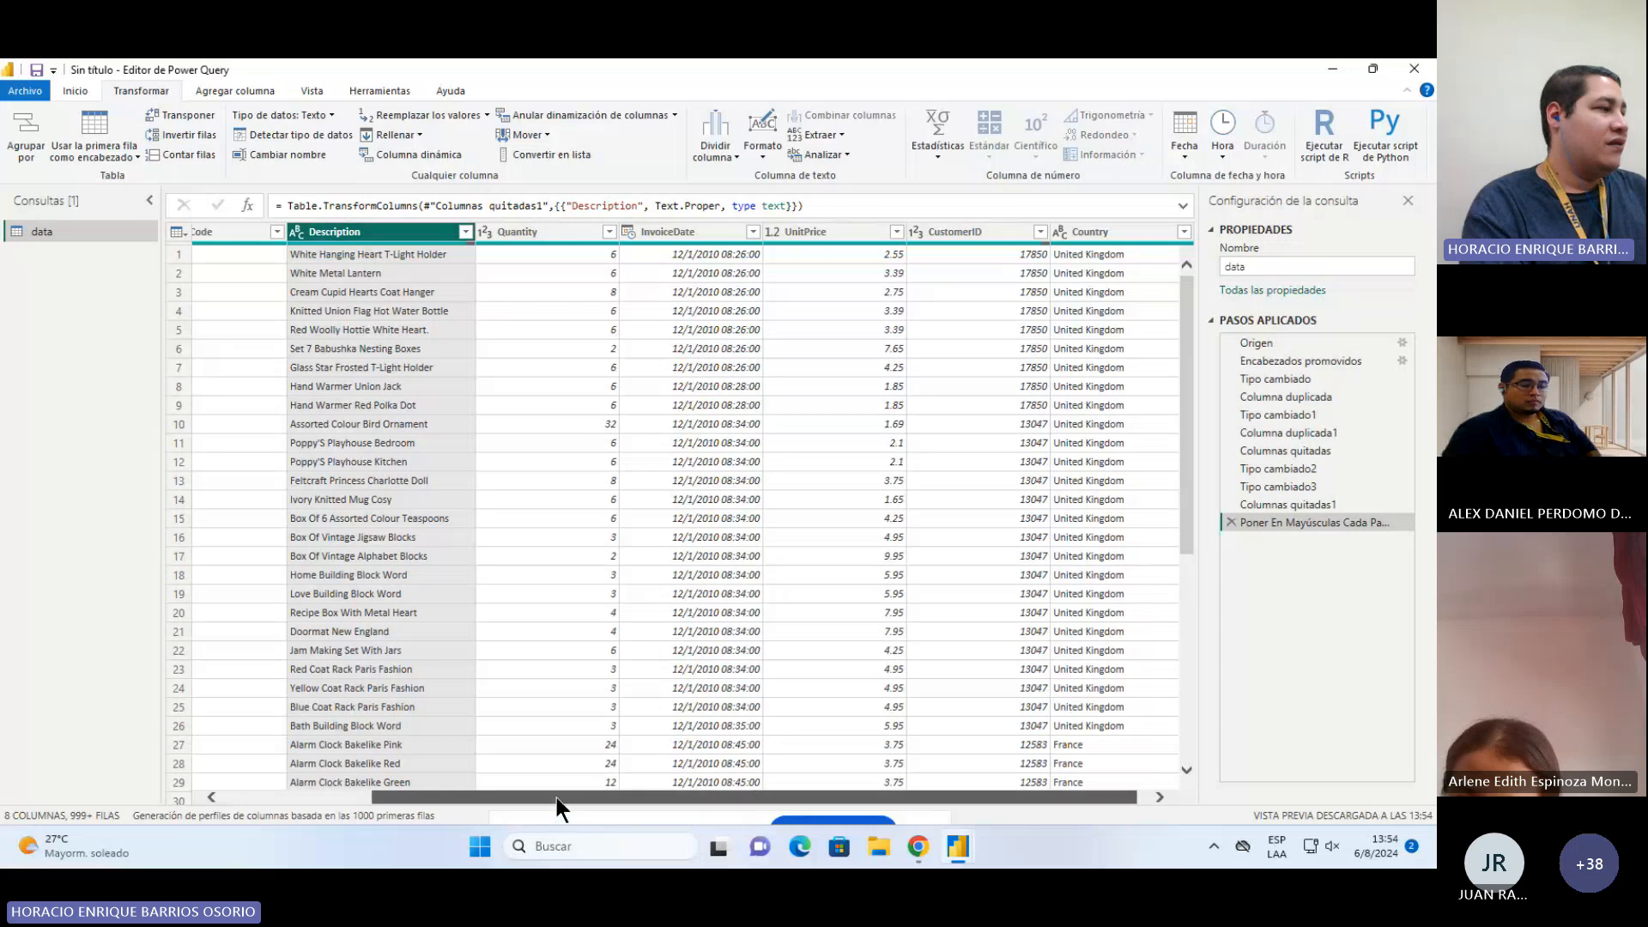
Step: Rename the InvoiceNo column to NoFactura
drag(556, 797, 421, 788)
double_click(237, 233)
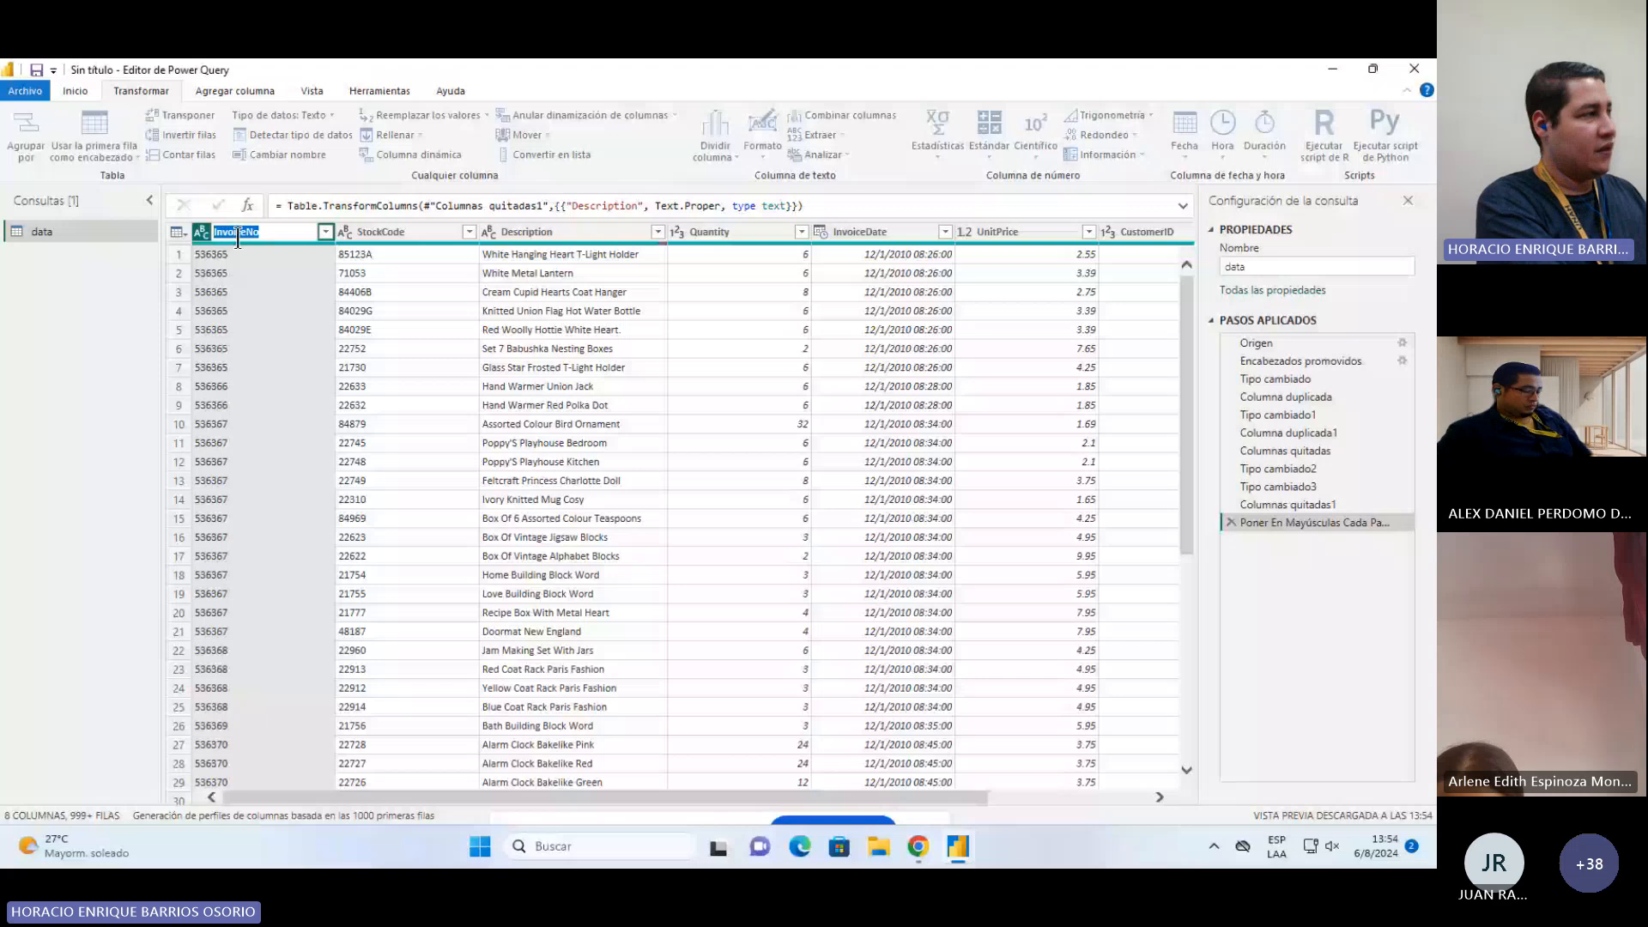
text(No)
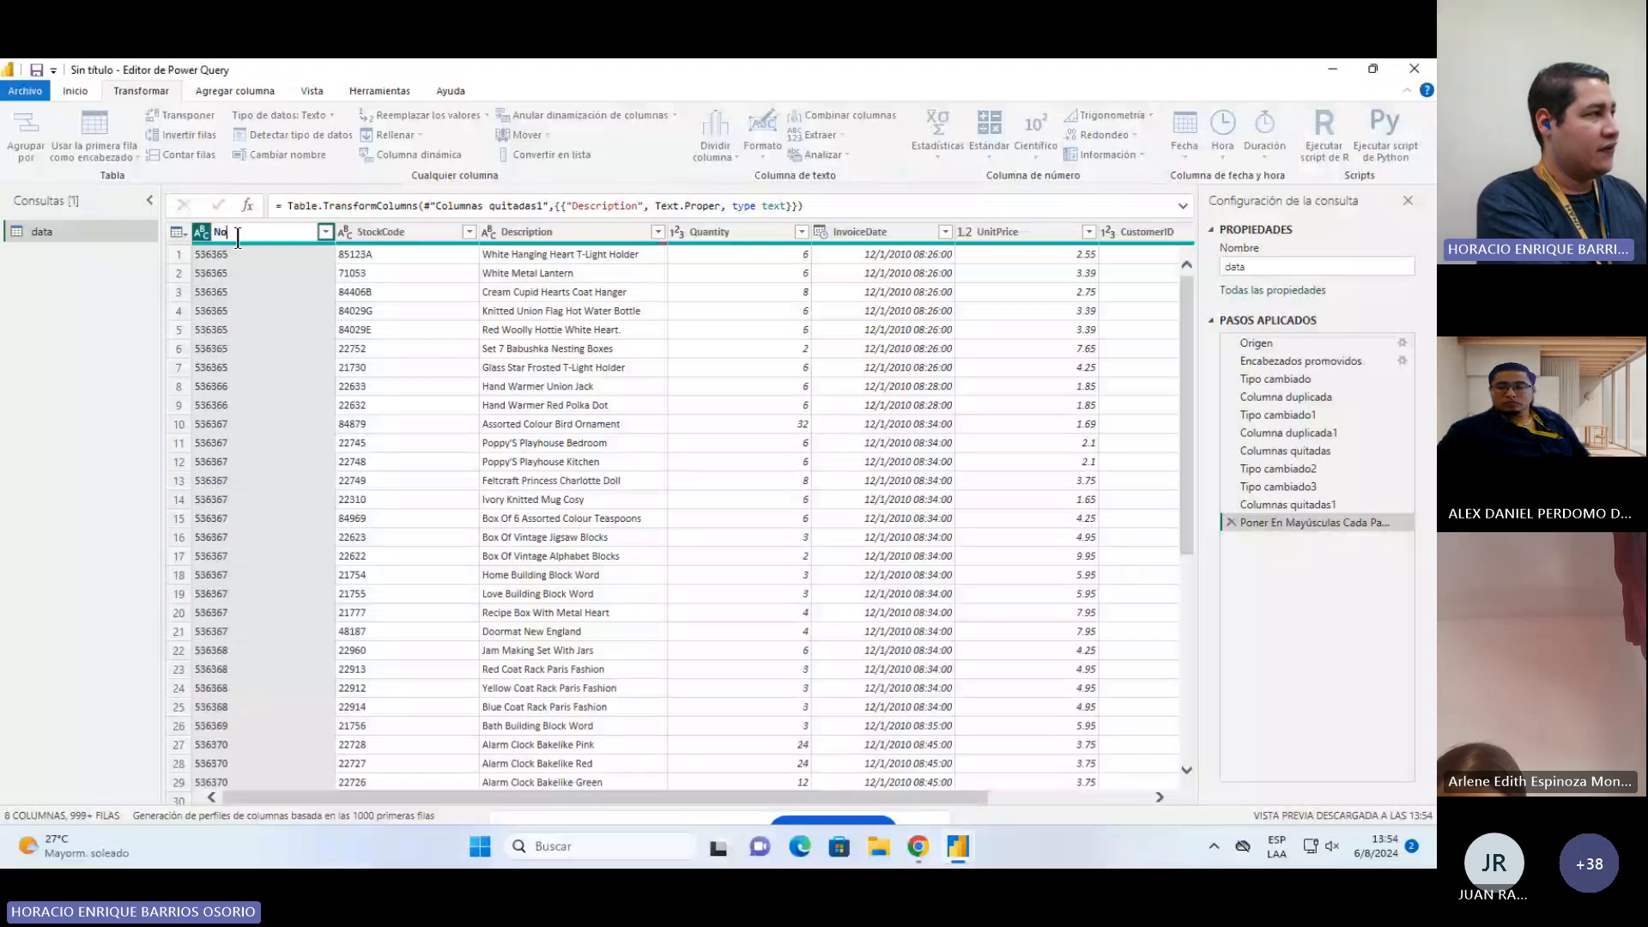
text(Factura)
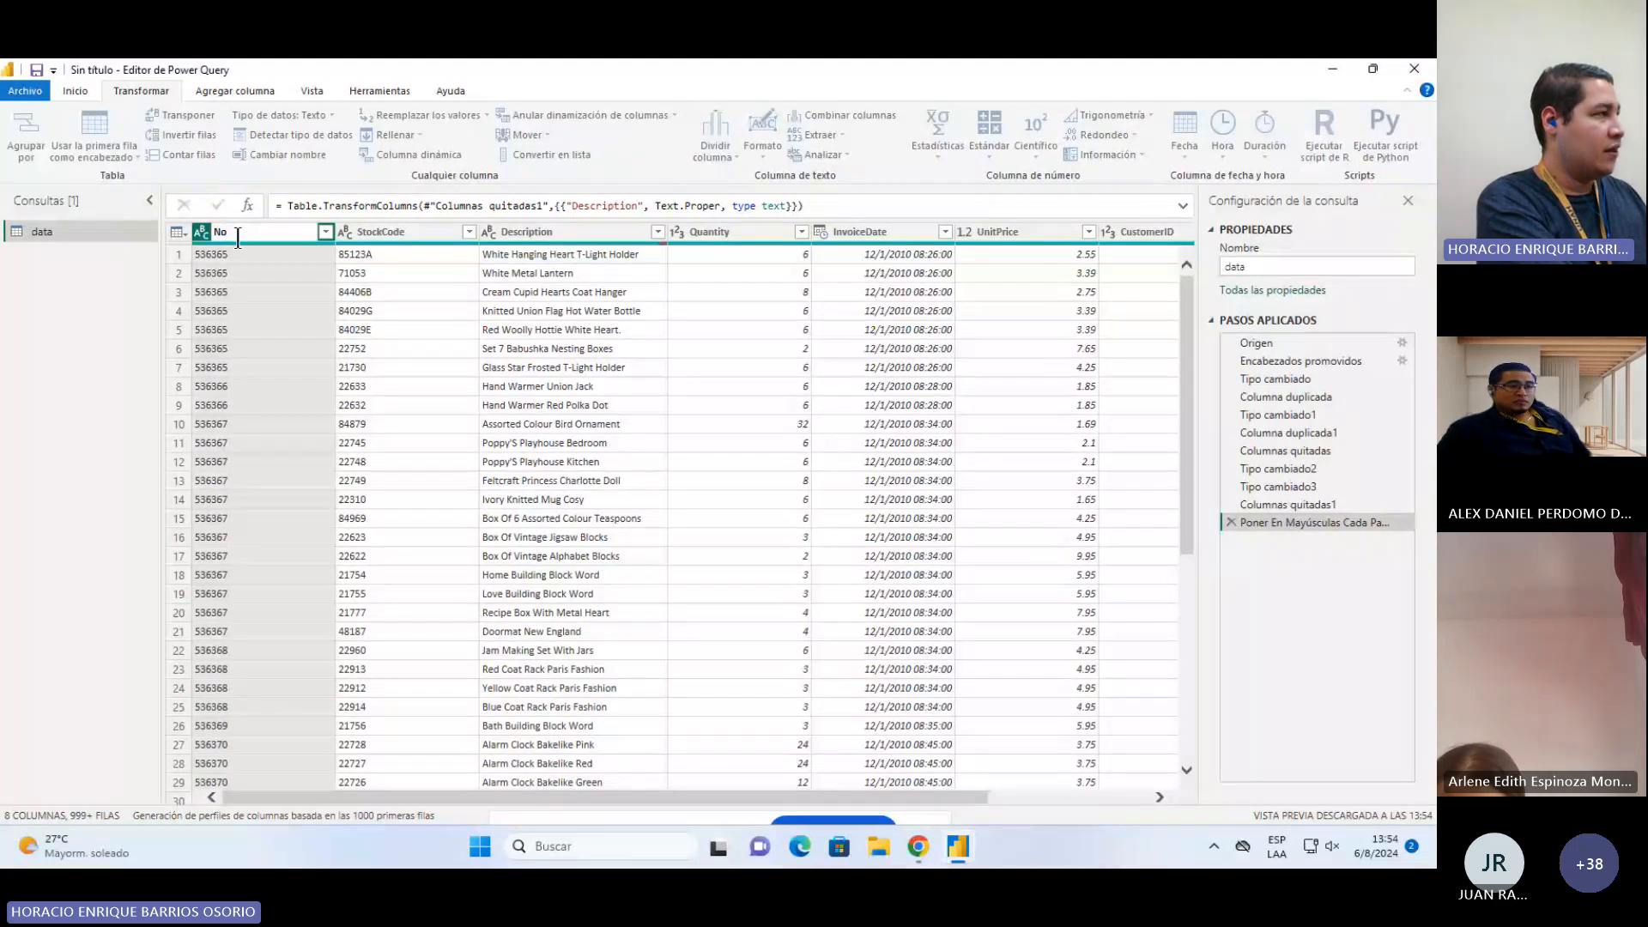
Step: Rename the StockCode column to CodigoInventario
double_click(382, 231)
text(C)
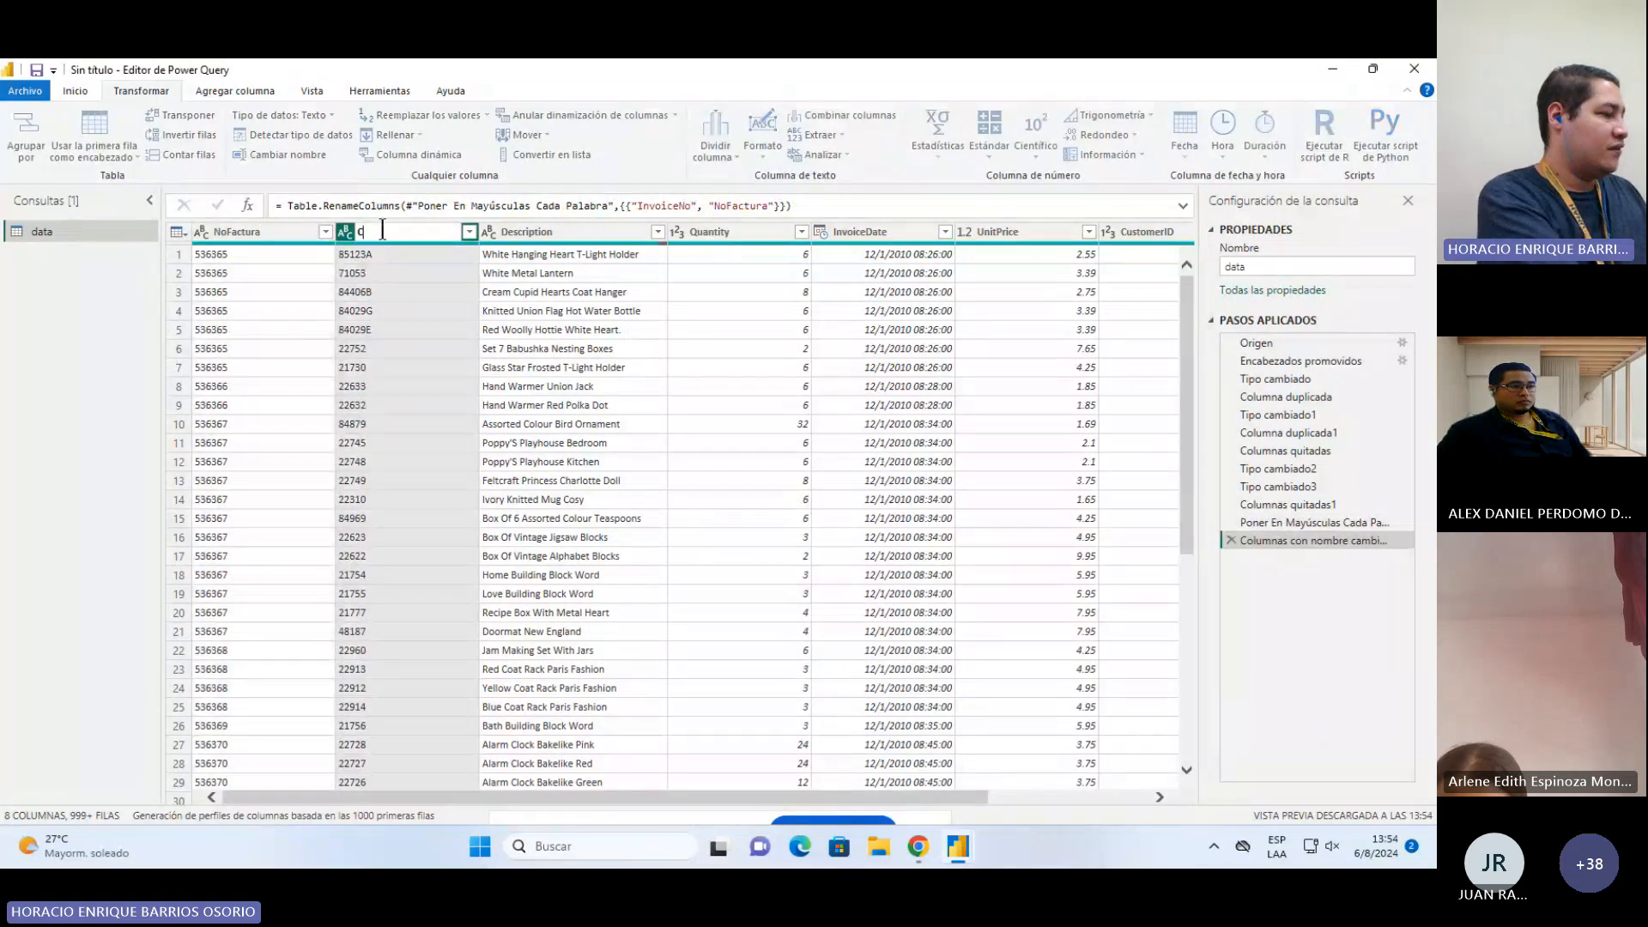
text(odigoAlace)
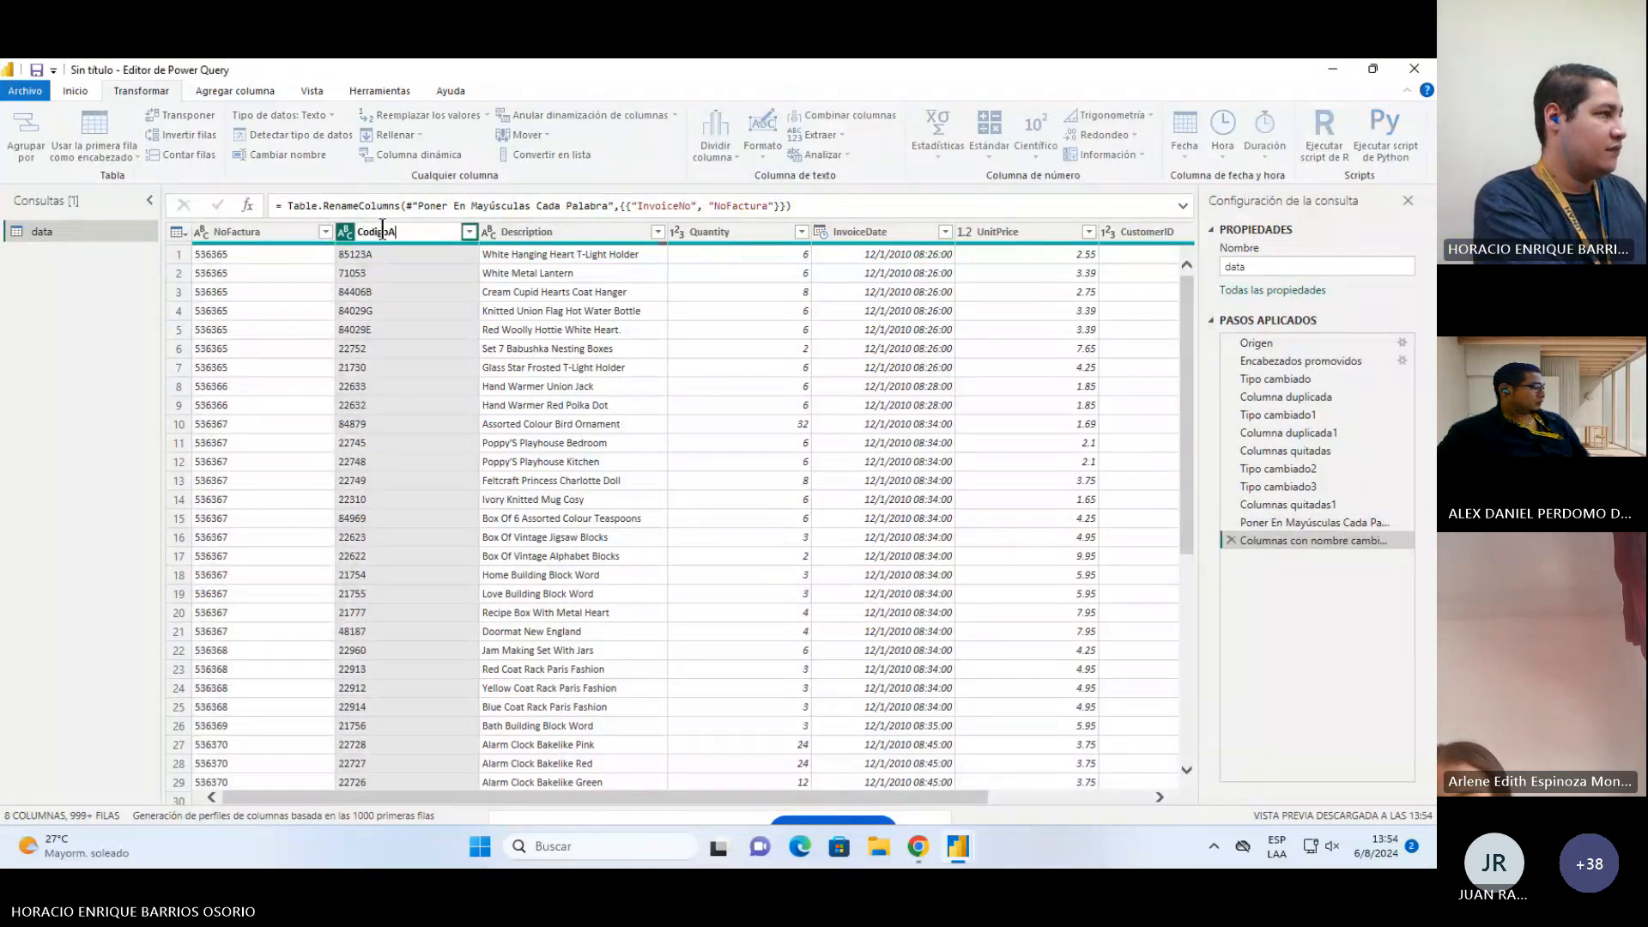
key(BackSpace)
key(BackSpace)
key(BackSpace)
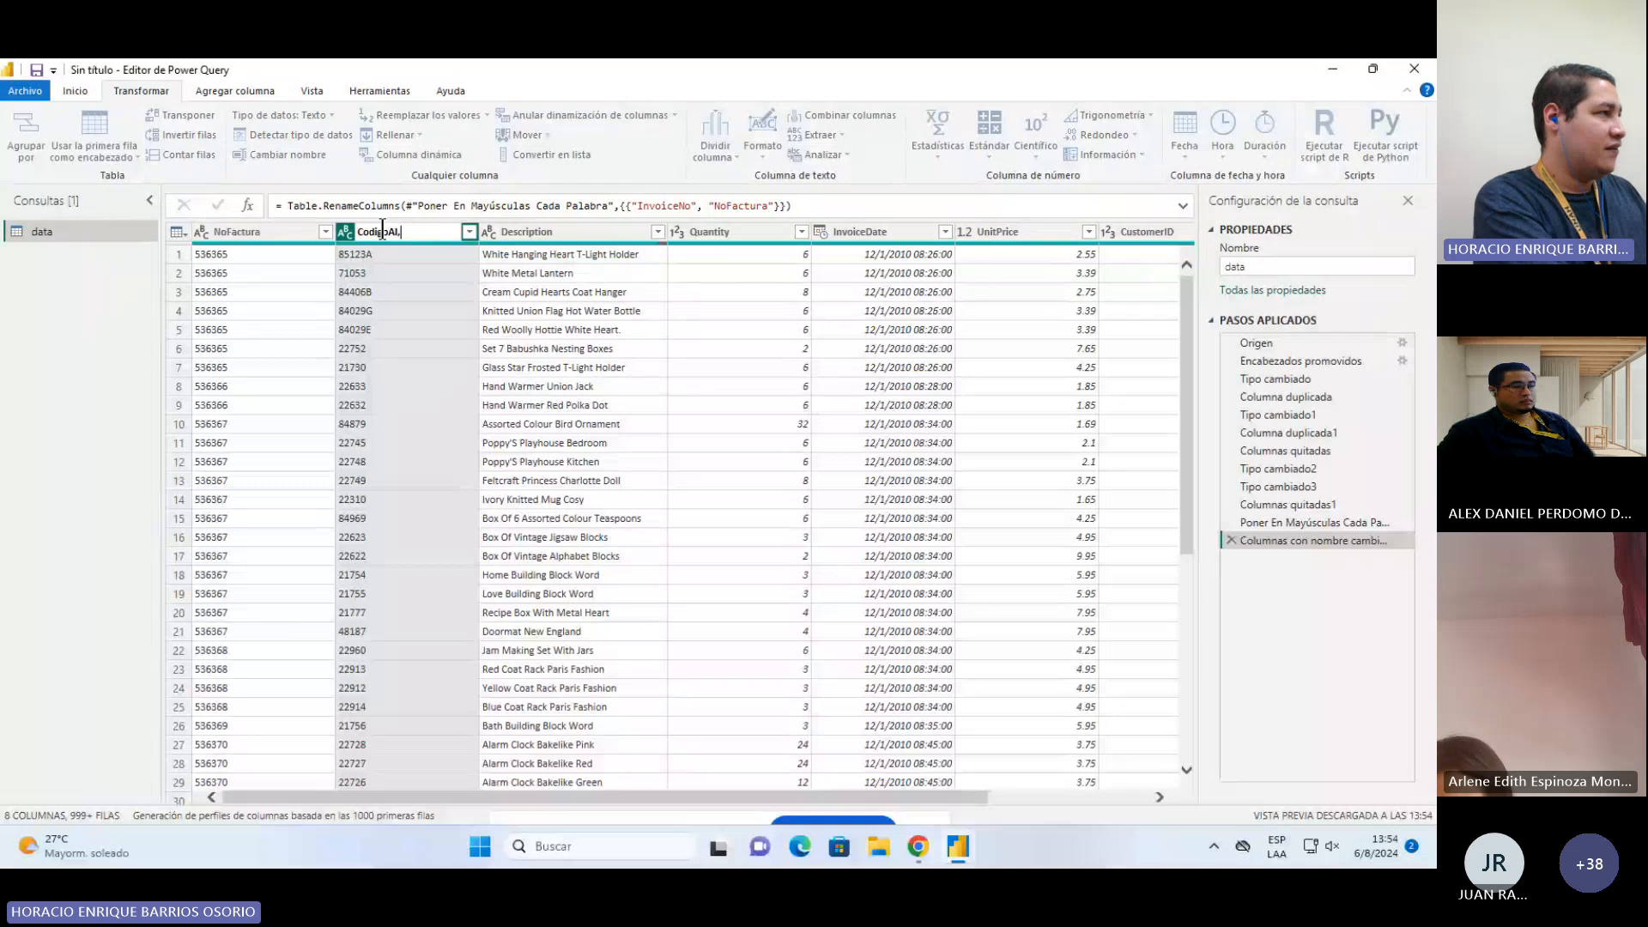
key(BackSpace)
key(BackSpace)
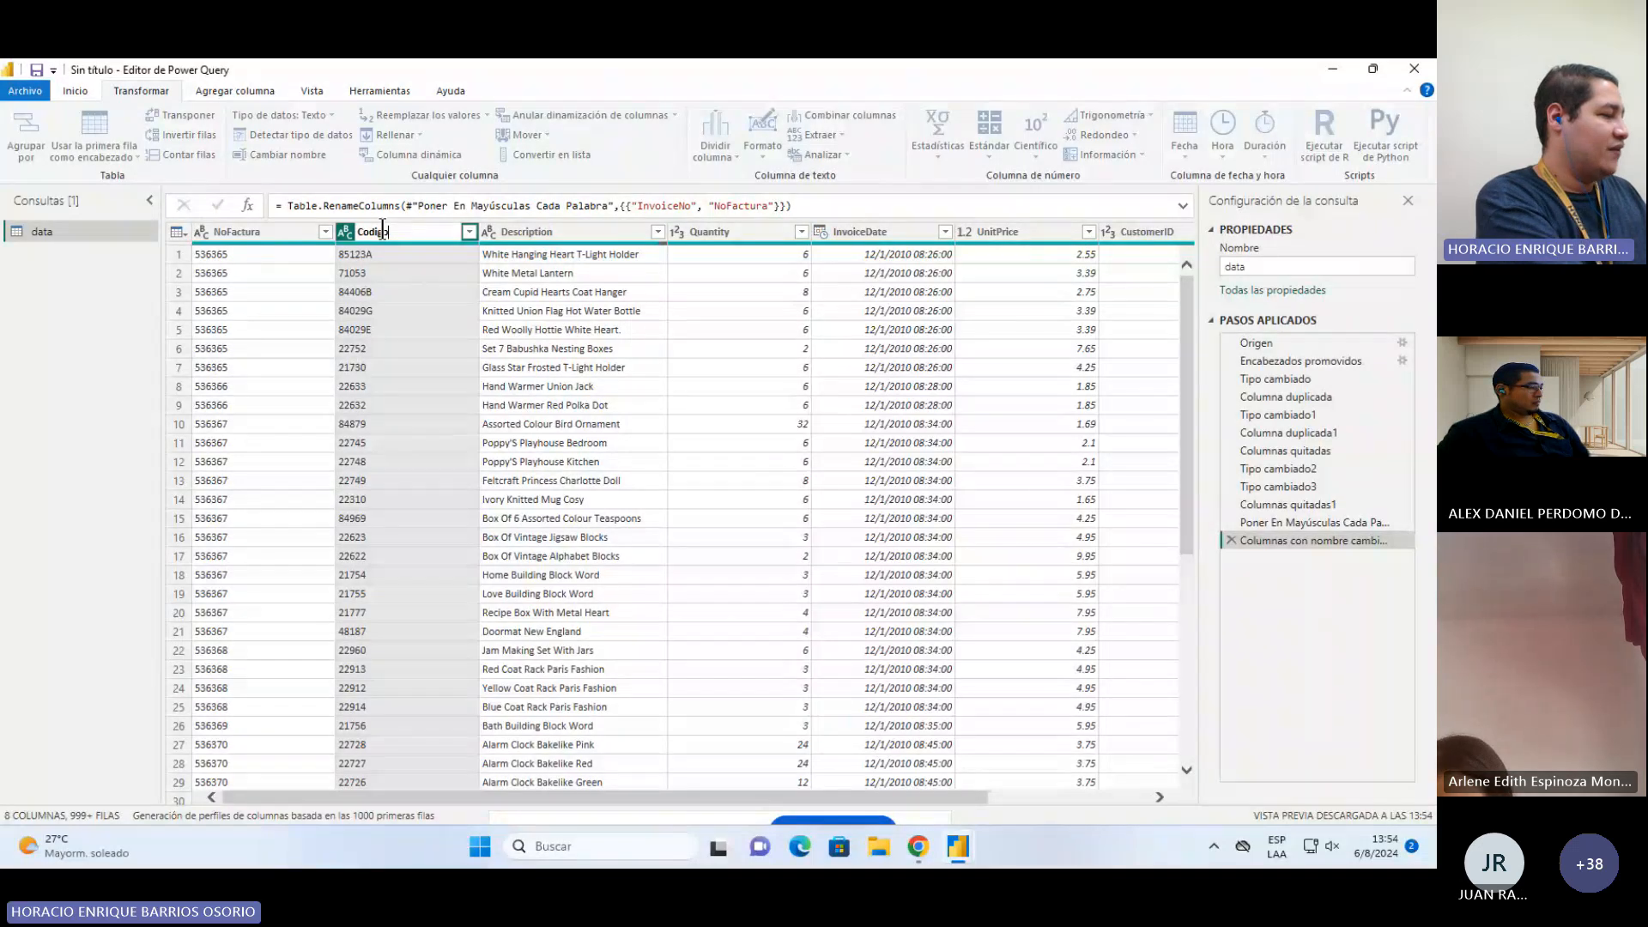
text(Inventario)
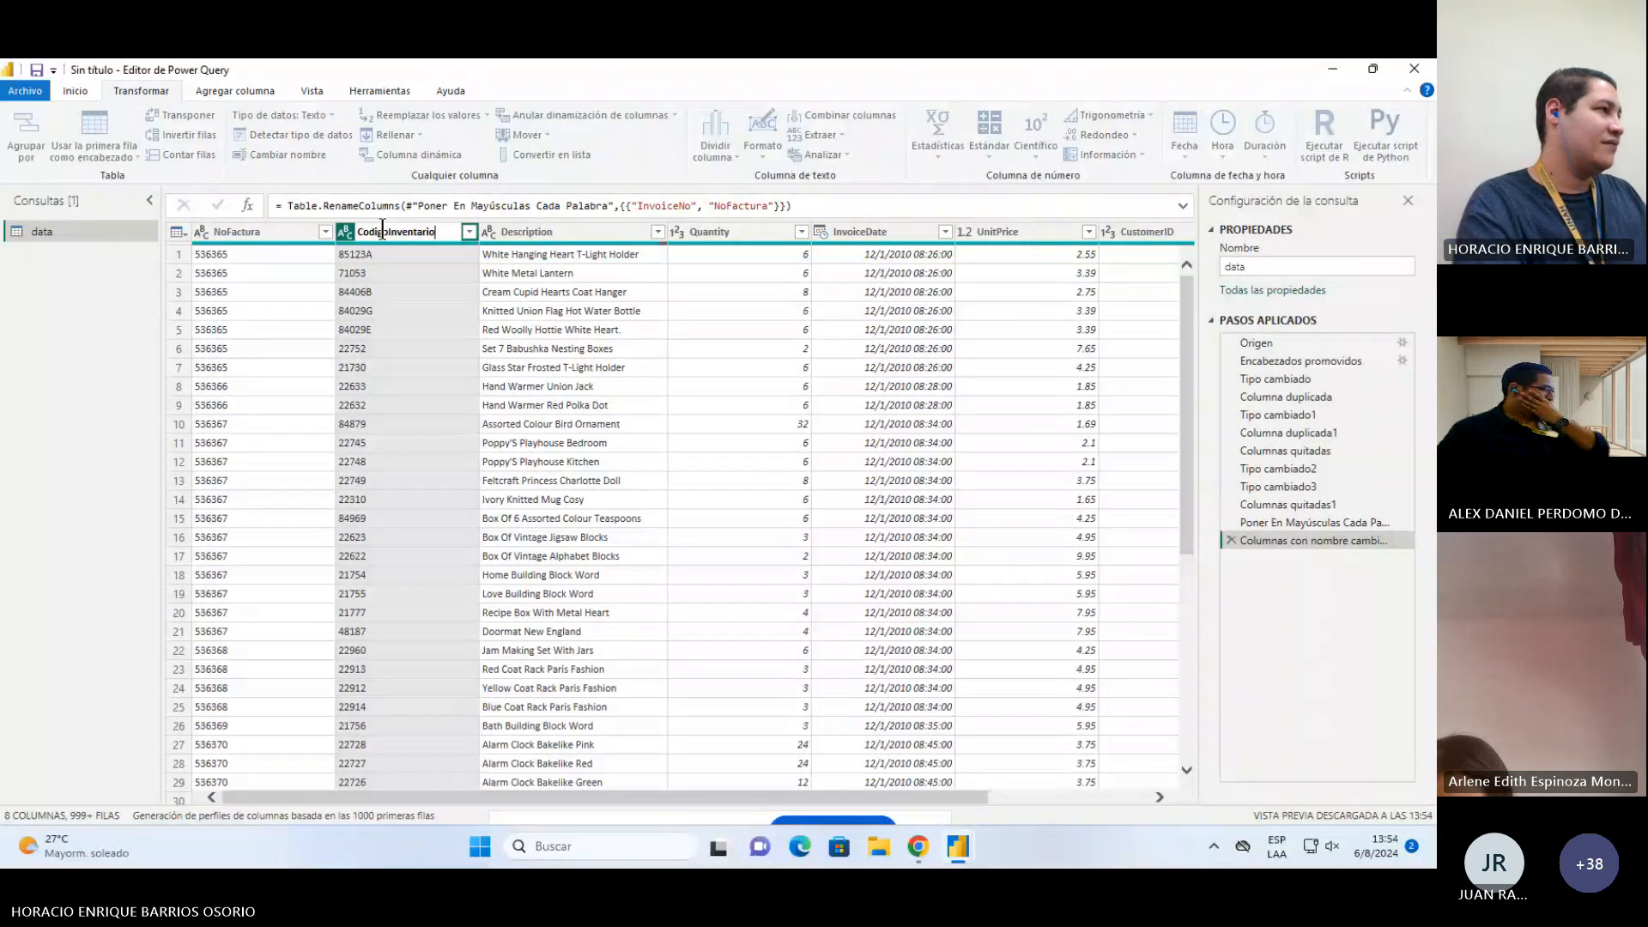
key(Return)
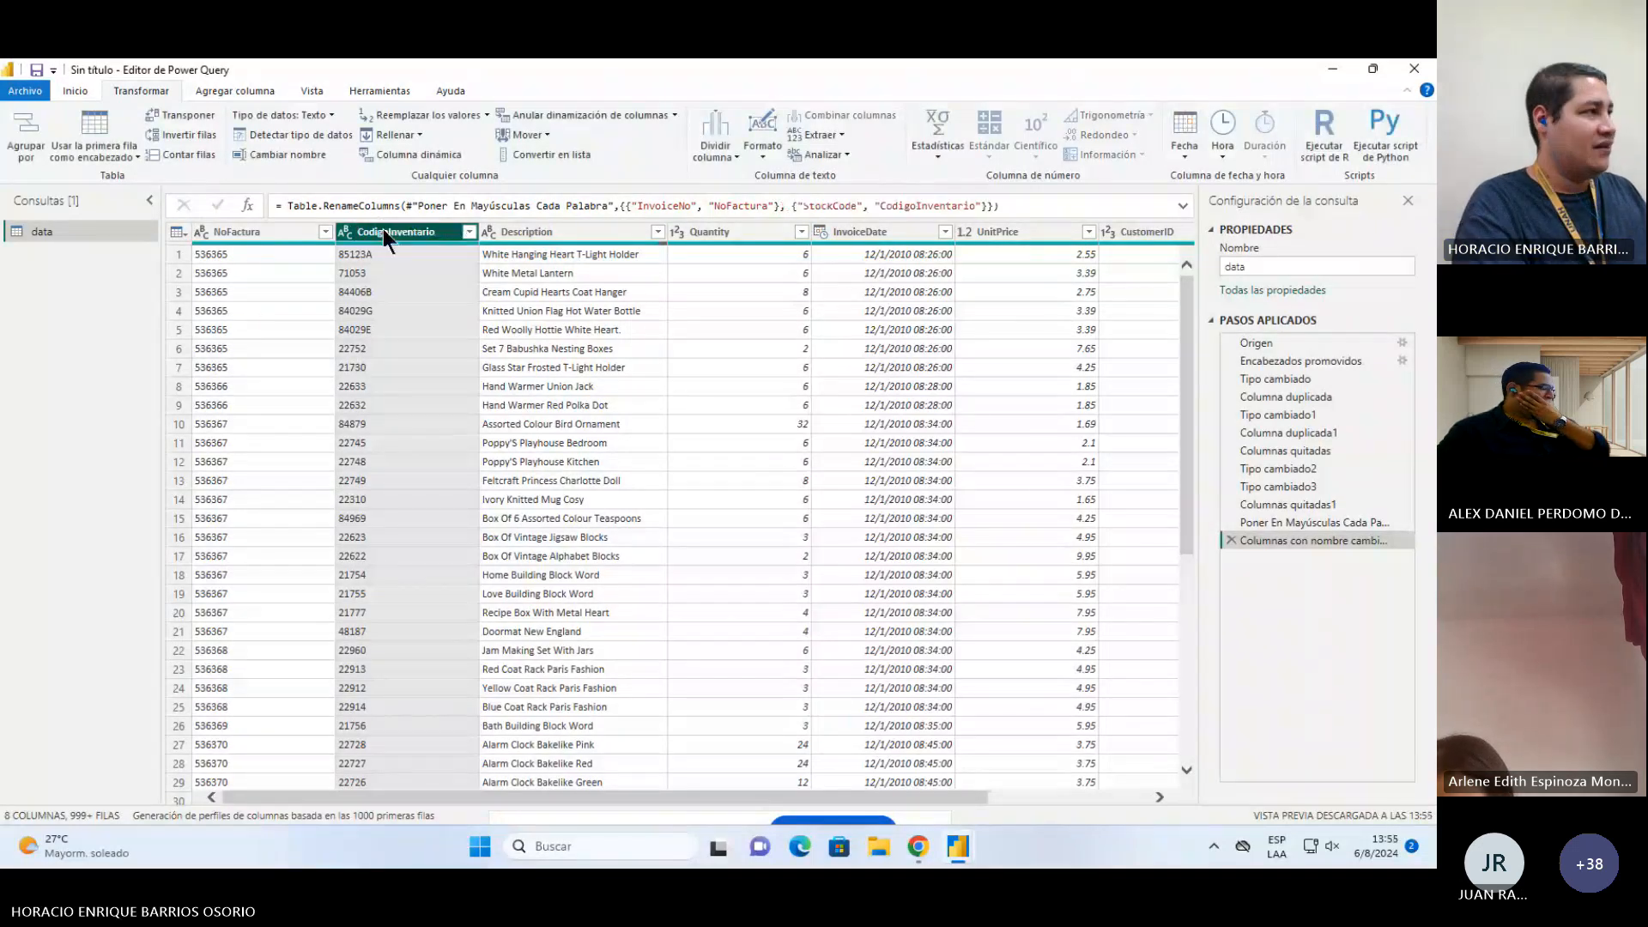
Step: Rename the Description column to Descripción
click(539, 230)
double_click(538, 230)
text(Descripci)
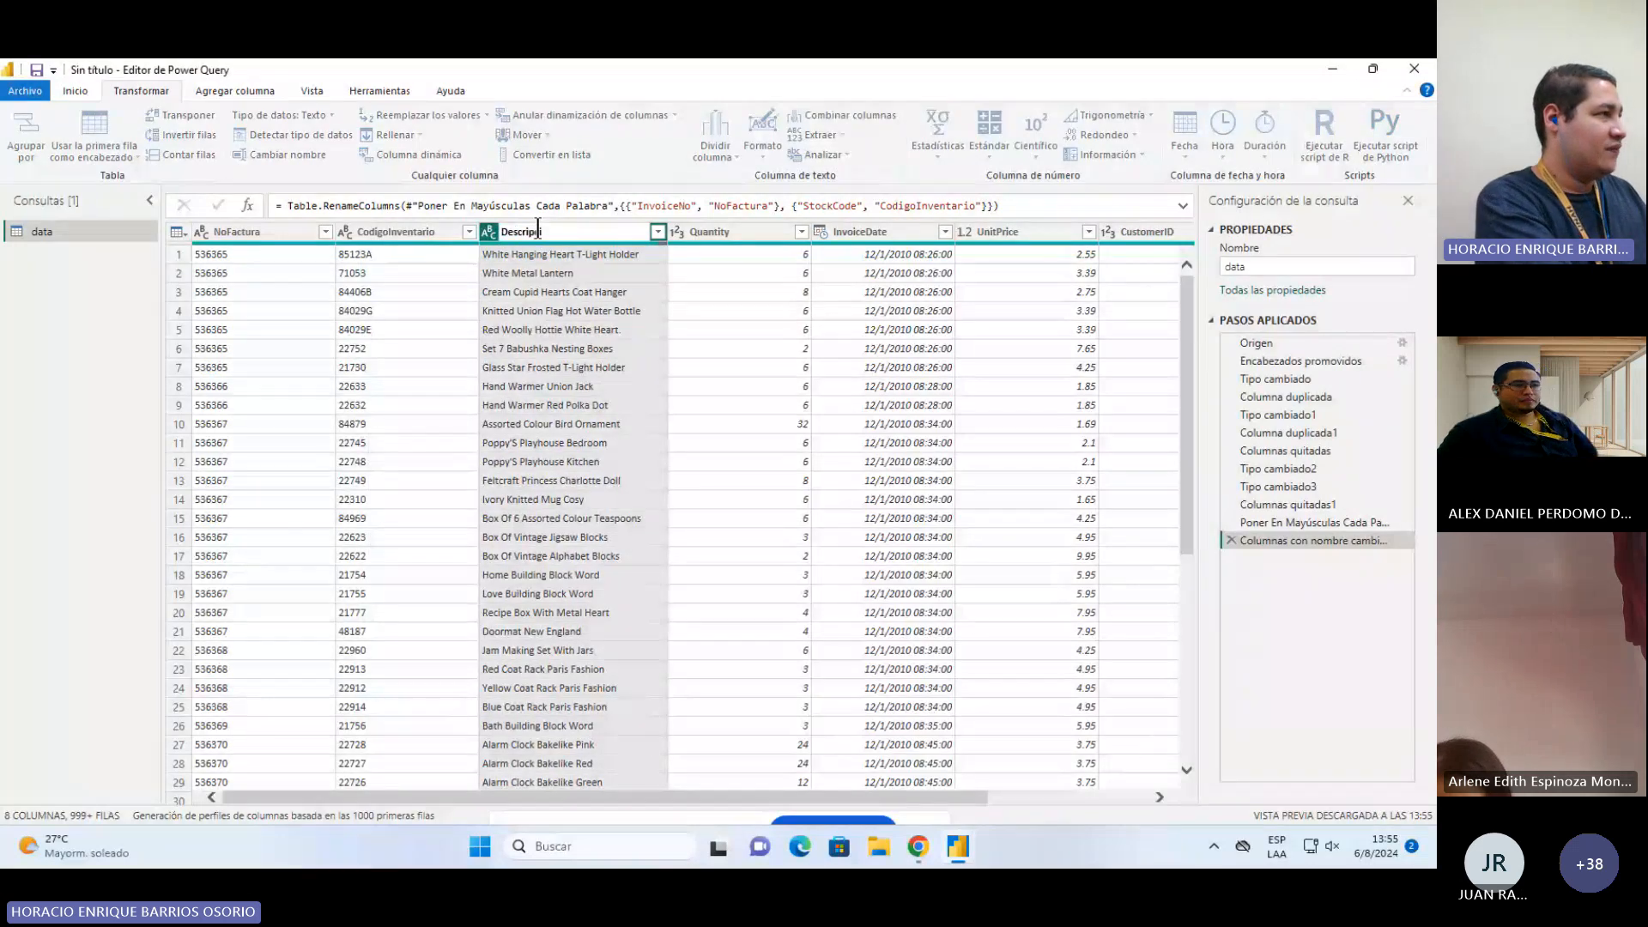
text(ón)
key(Return)
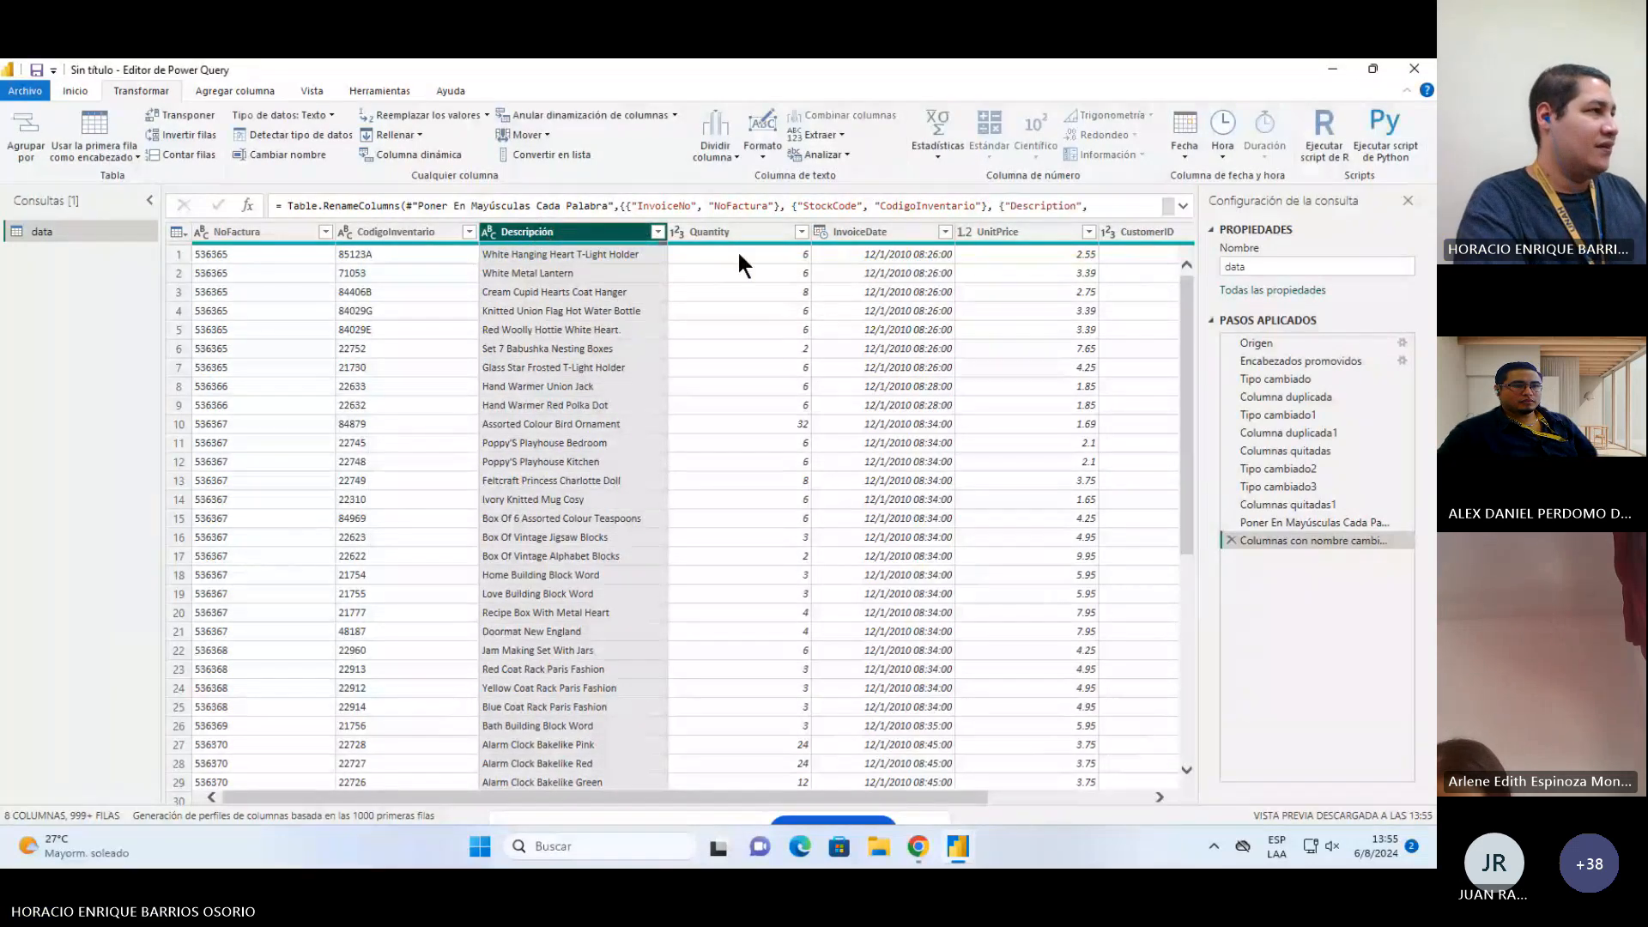
Step: Rename the Quantity column to Cantidad
click(733, 230)
double_click(733, 230)
text(C)
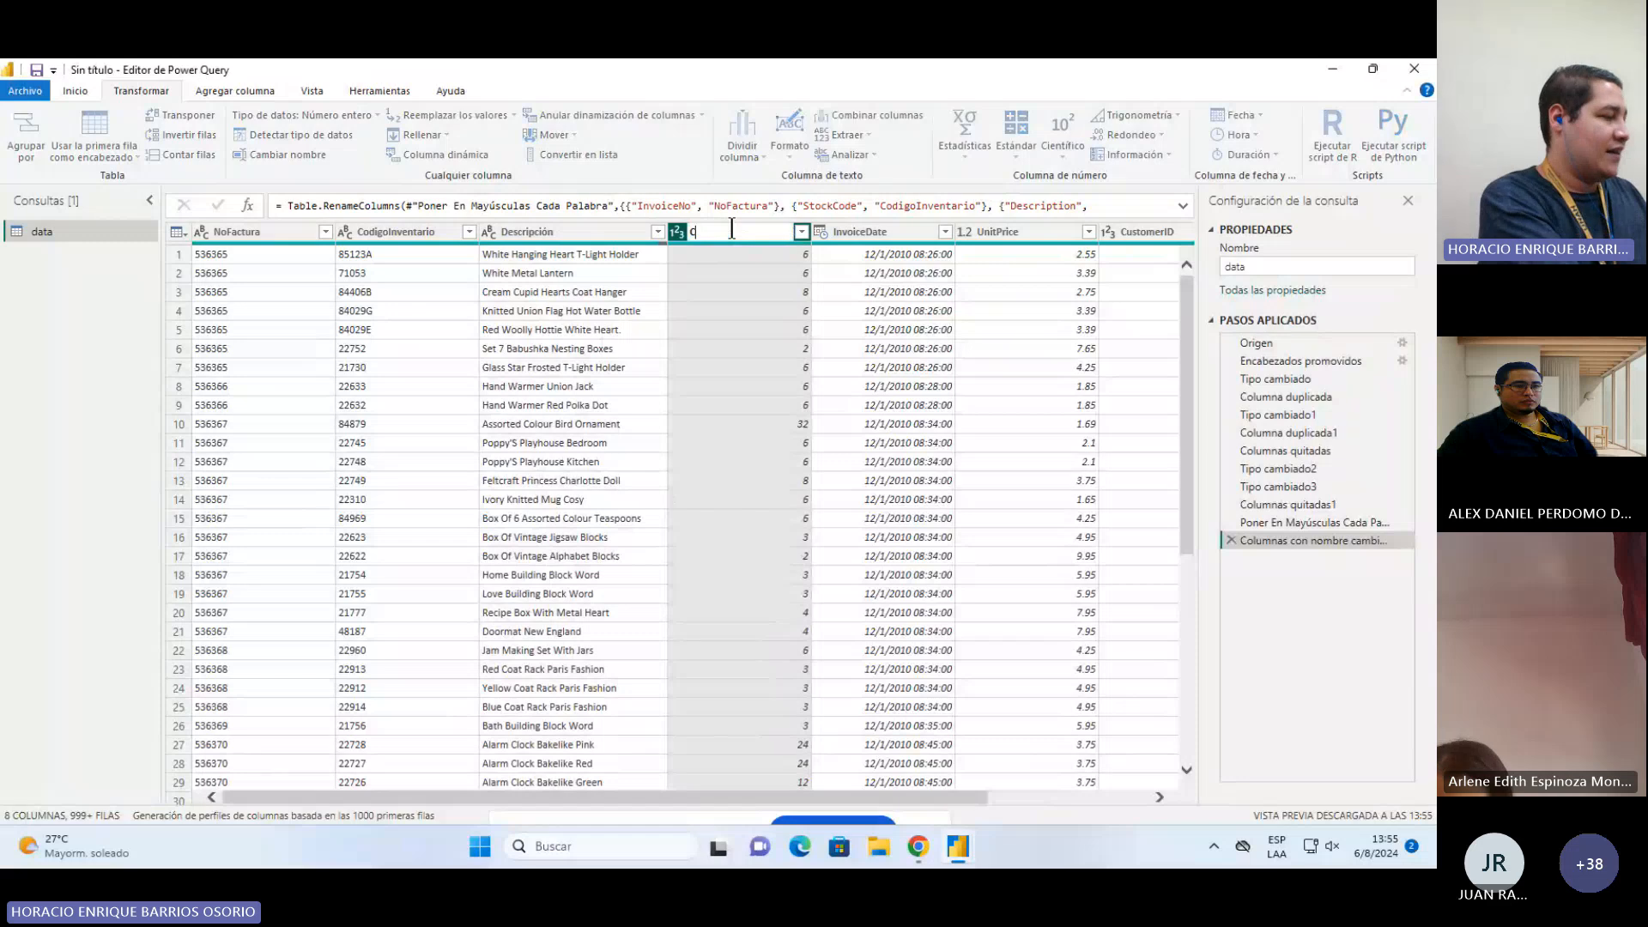
text(antidad)
key(Return)
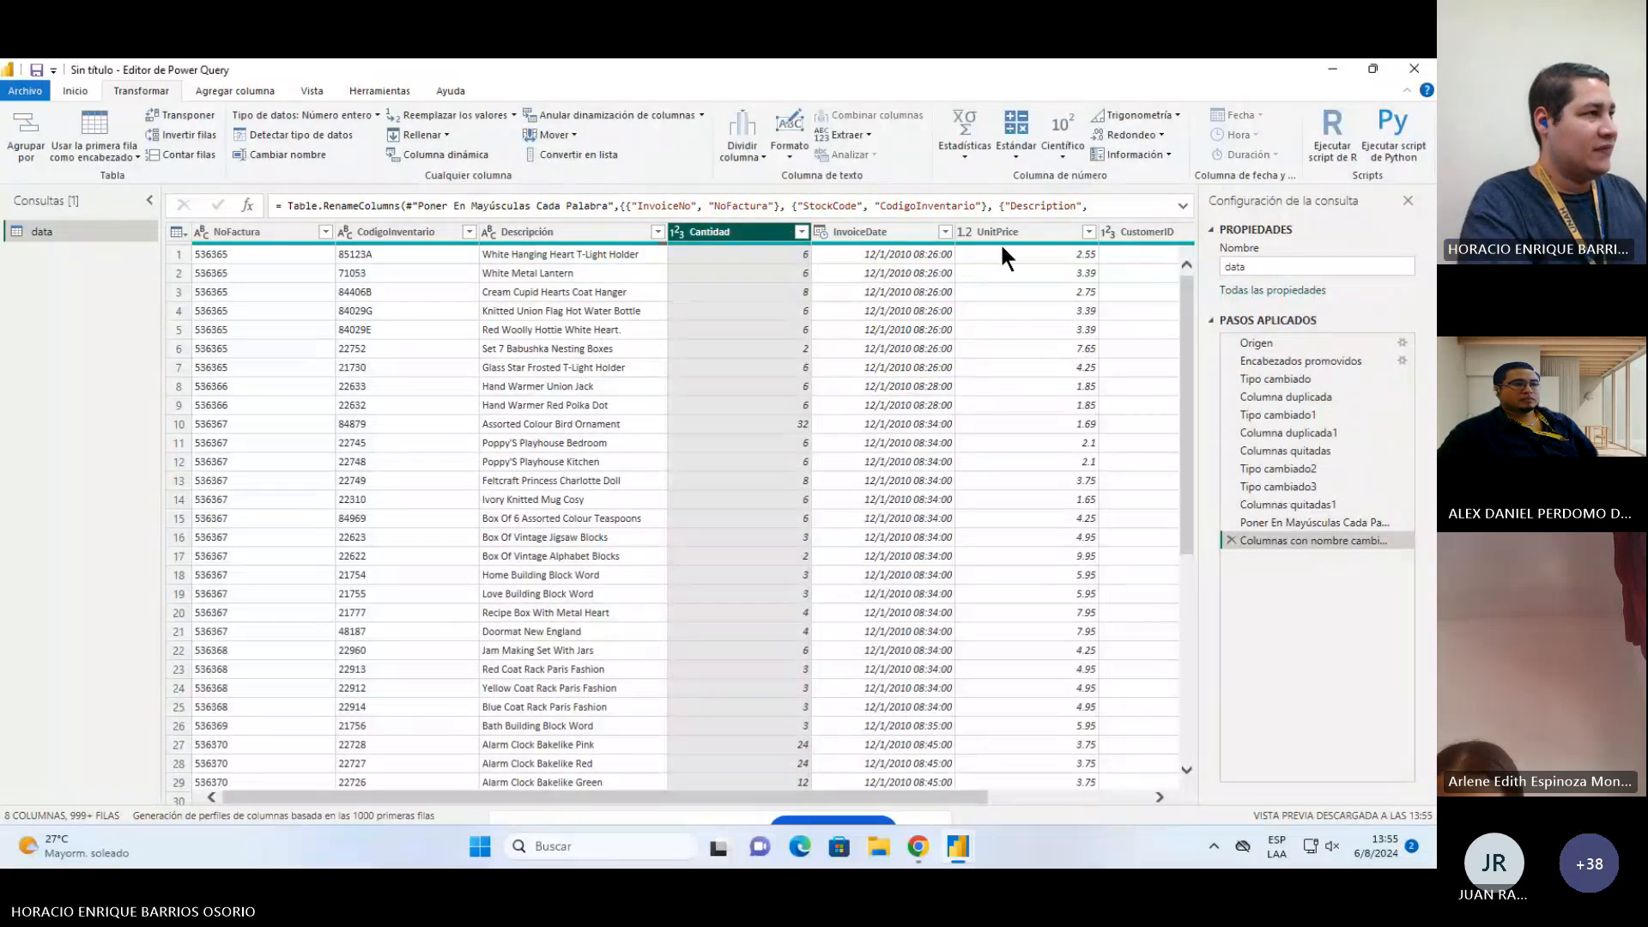
Step: Rename the InvoiceDate column to FechaFactura
double_click(858, 230)
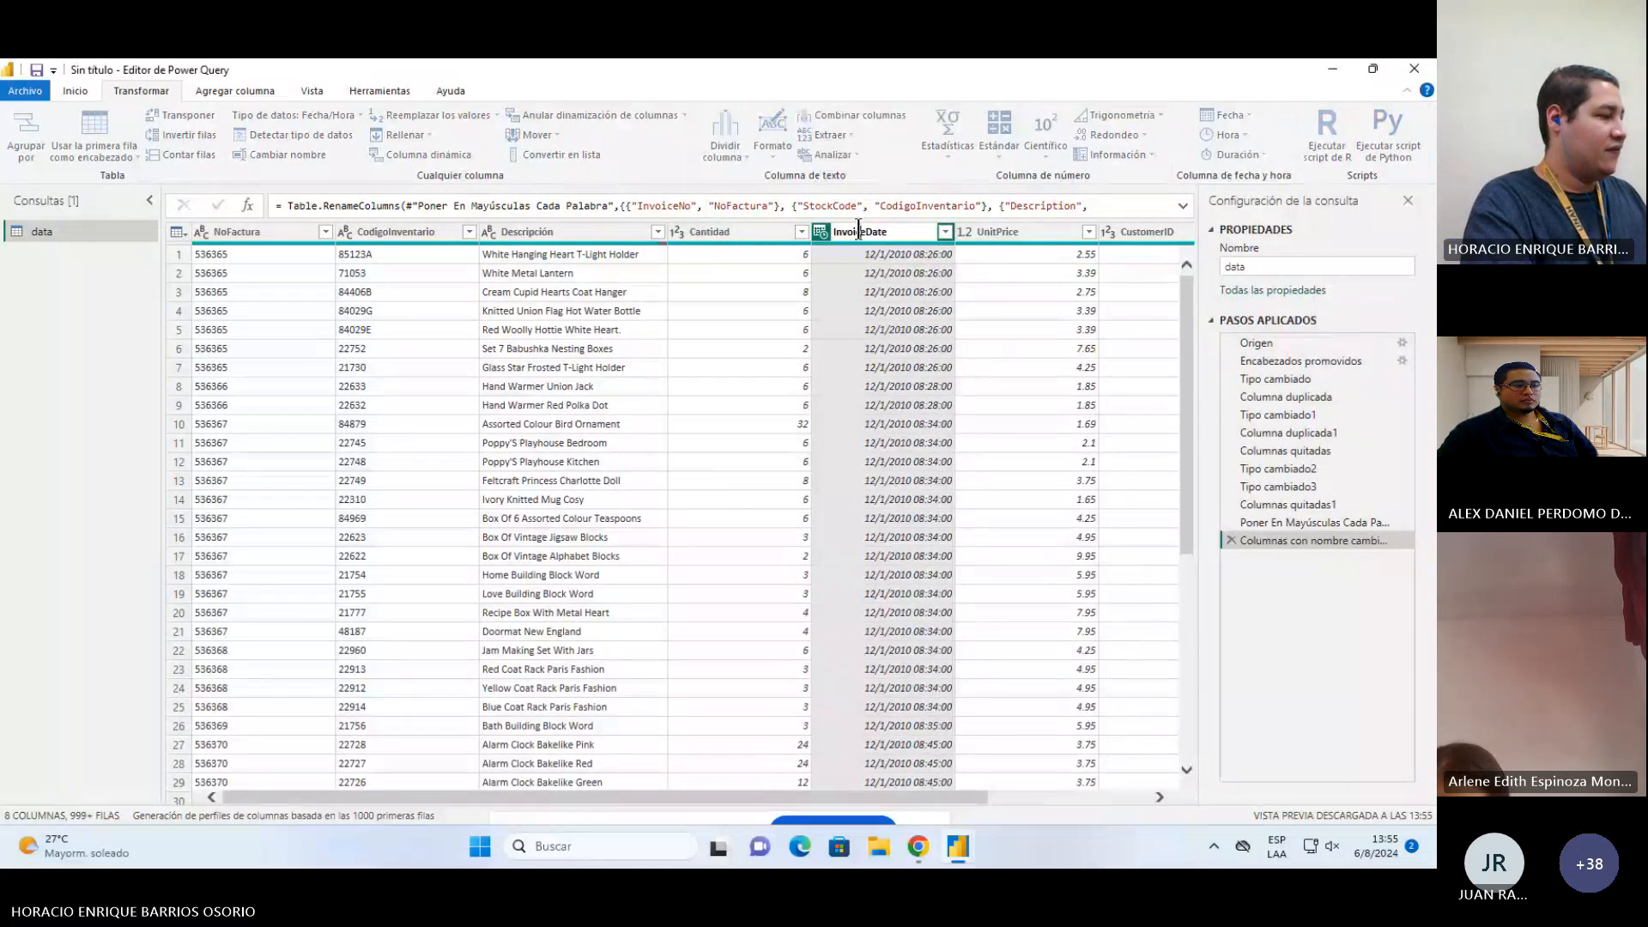
text(FechaFactura)
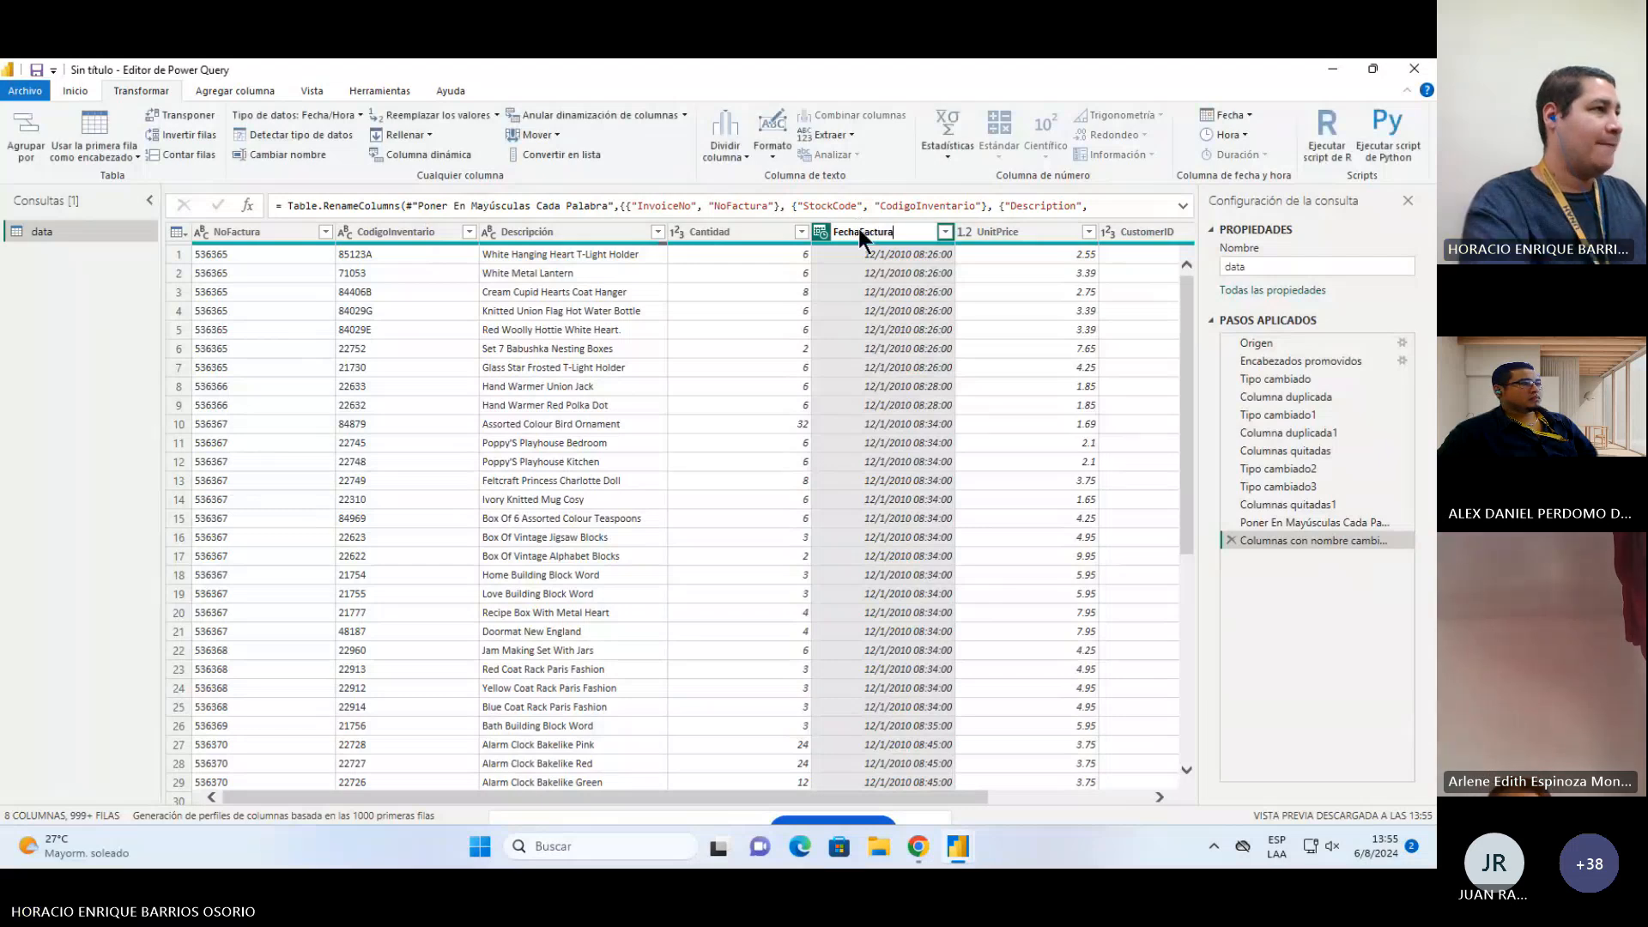
key(Return)
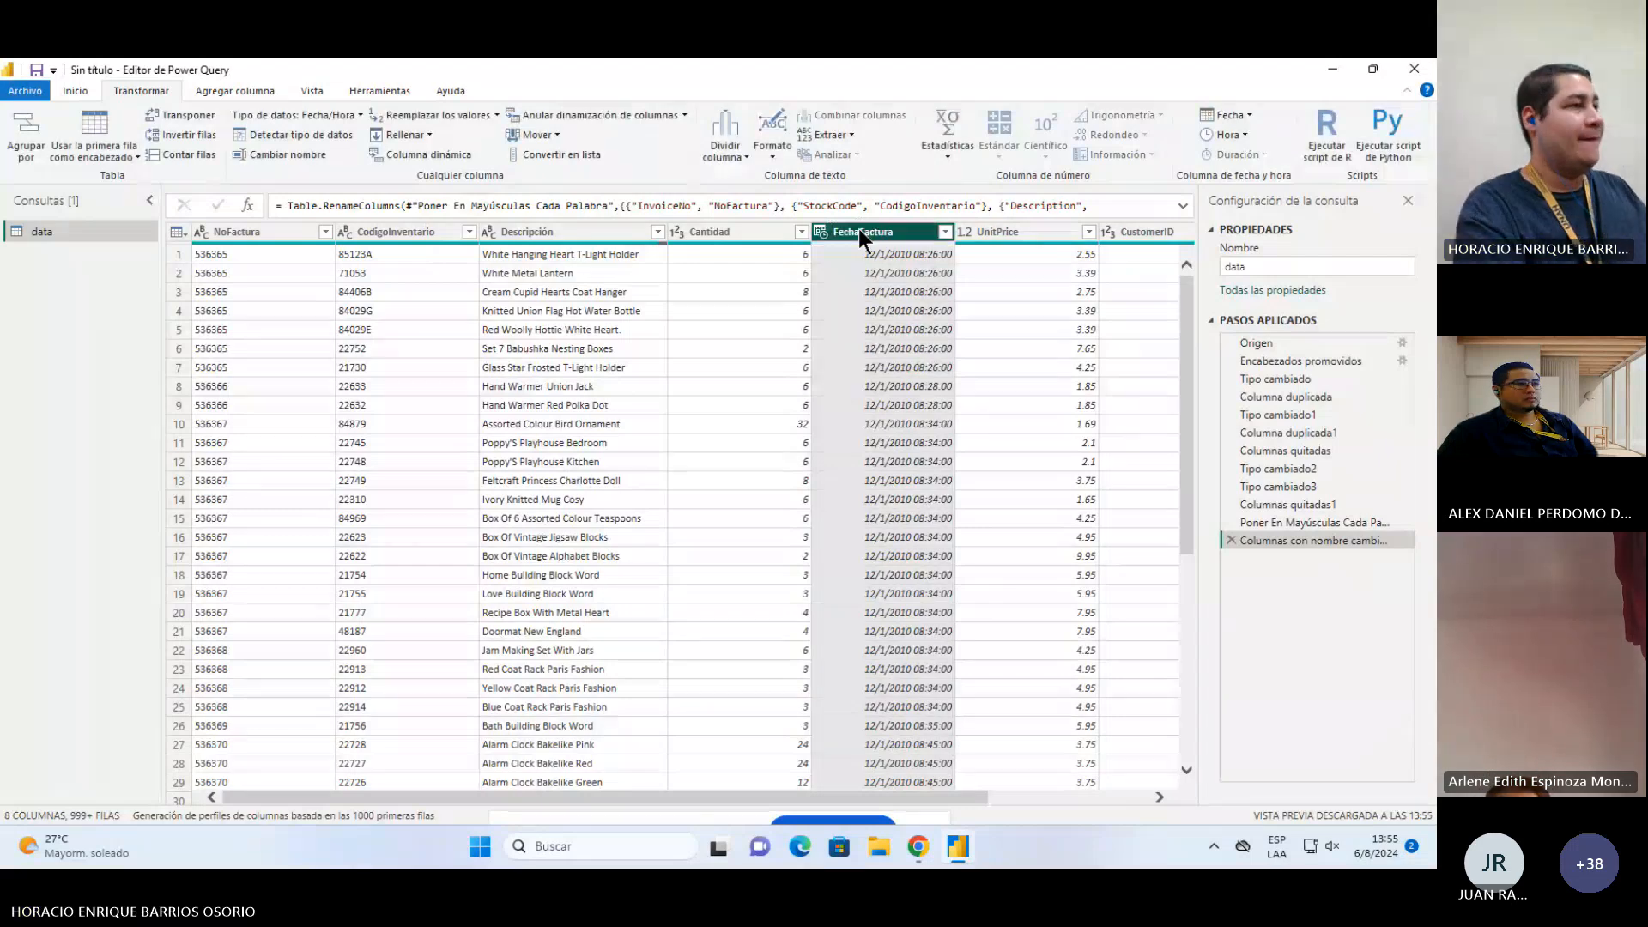
Step: Rename the UnitPrice column to PrecioUnitario
double_click(1011, 232)
text(P)
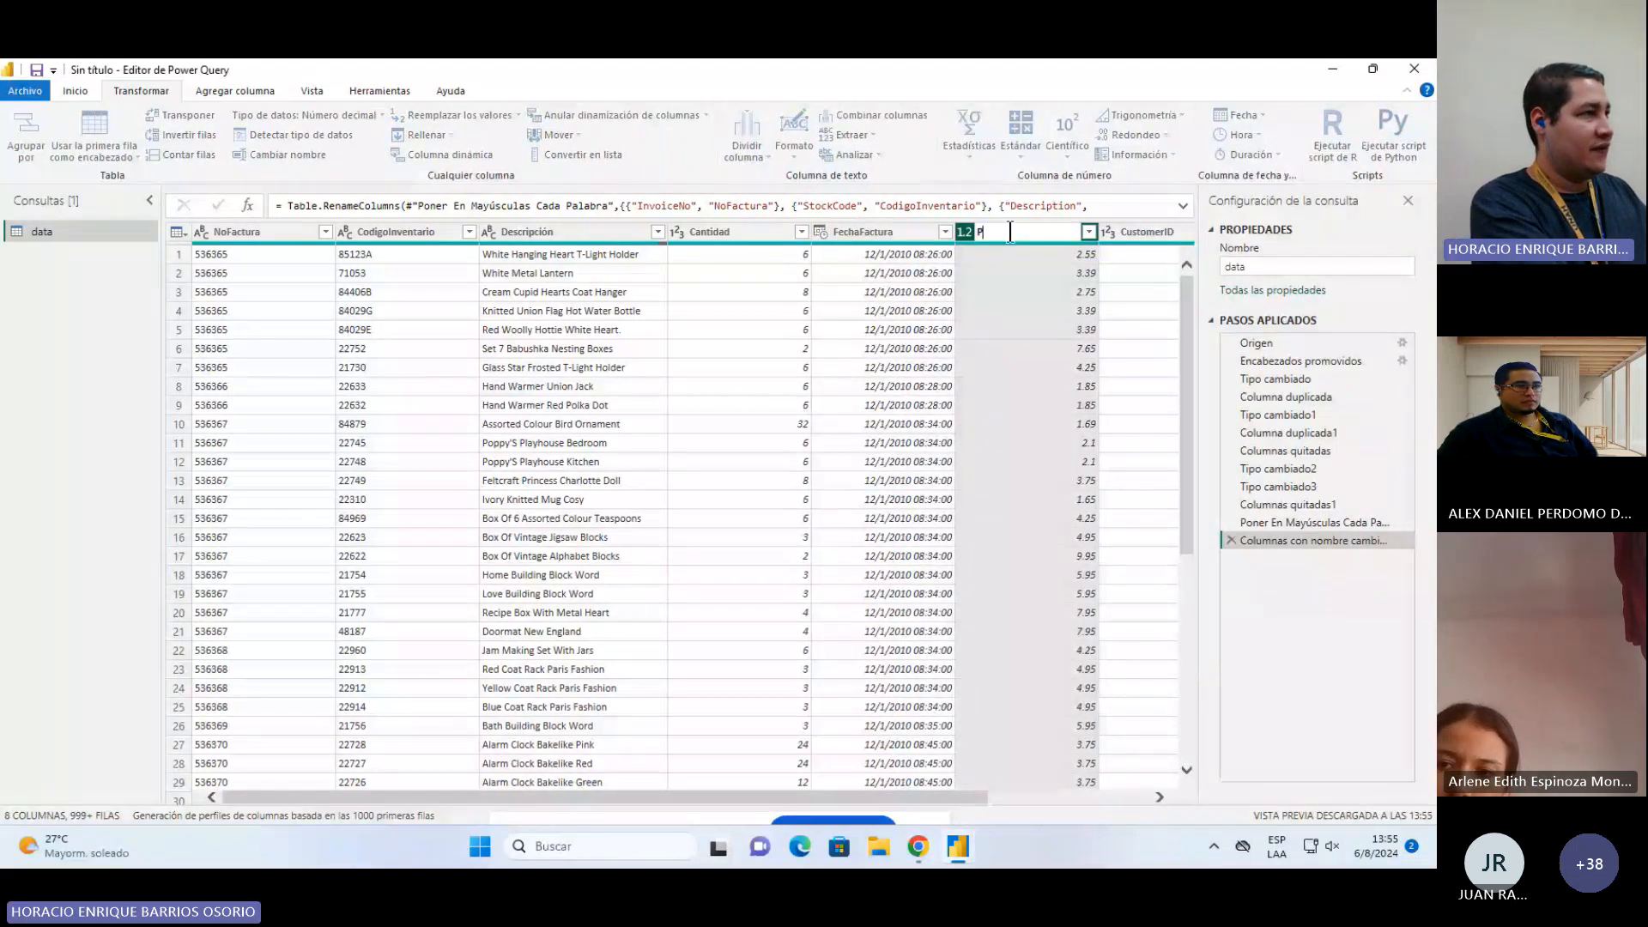
text(rec)
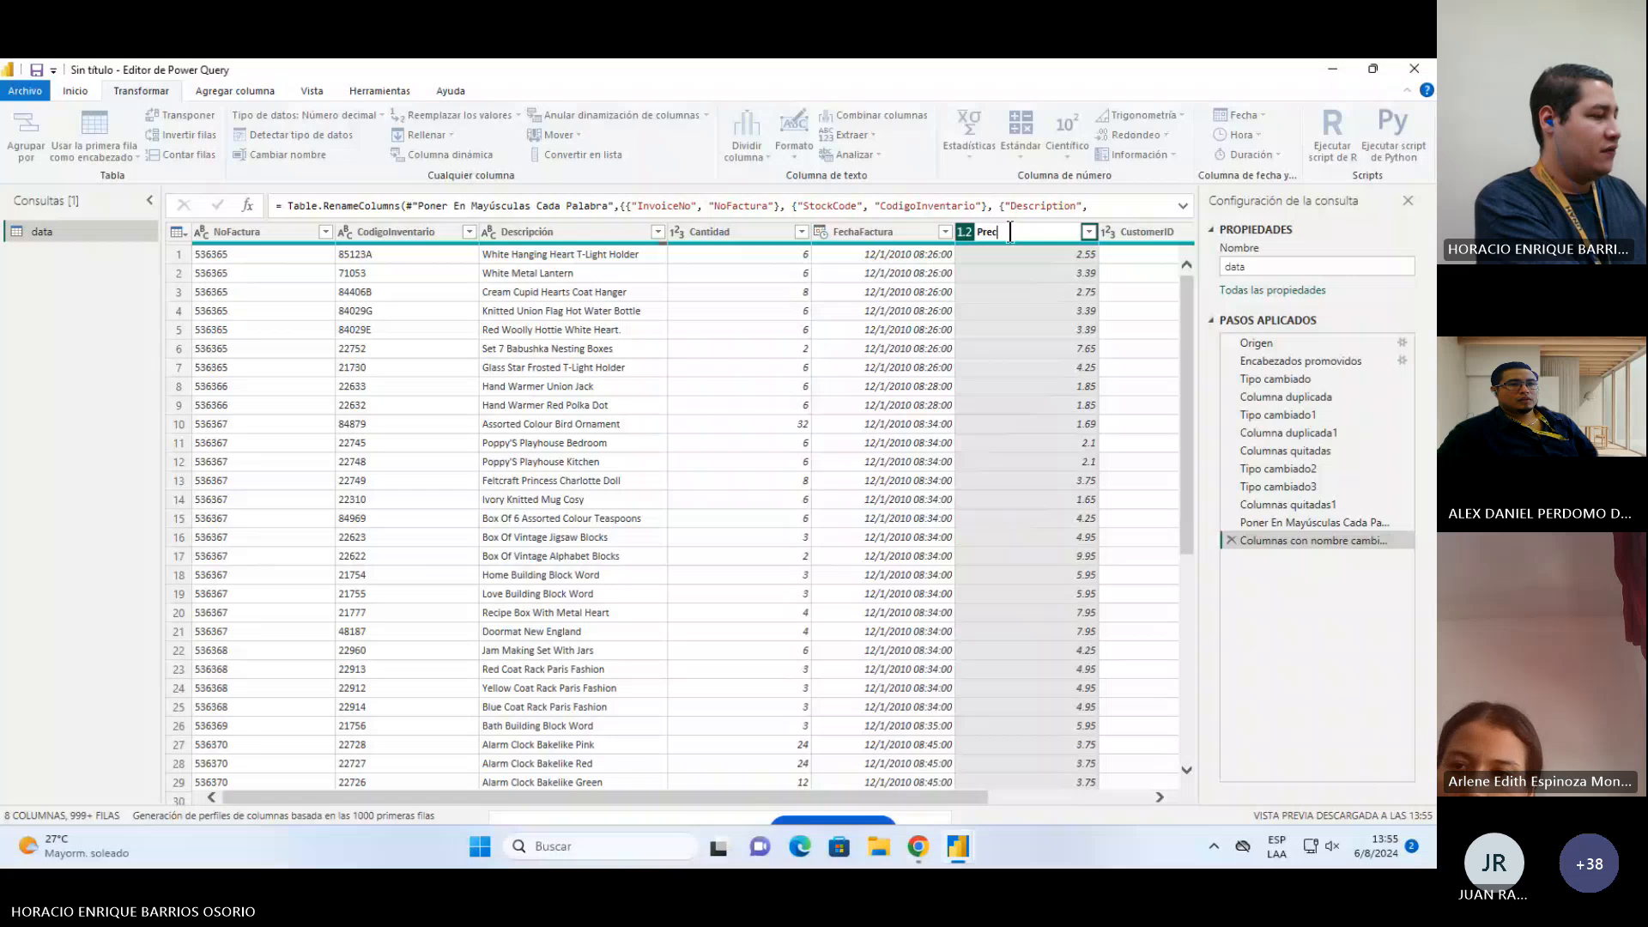
text(ioUnitario)
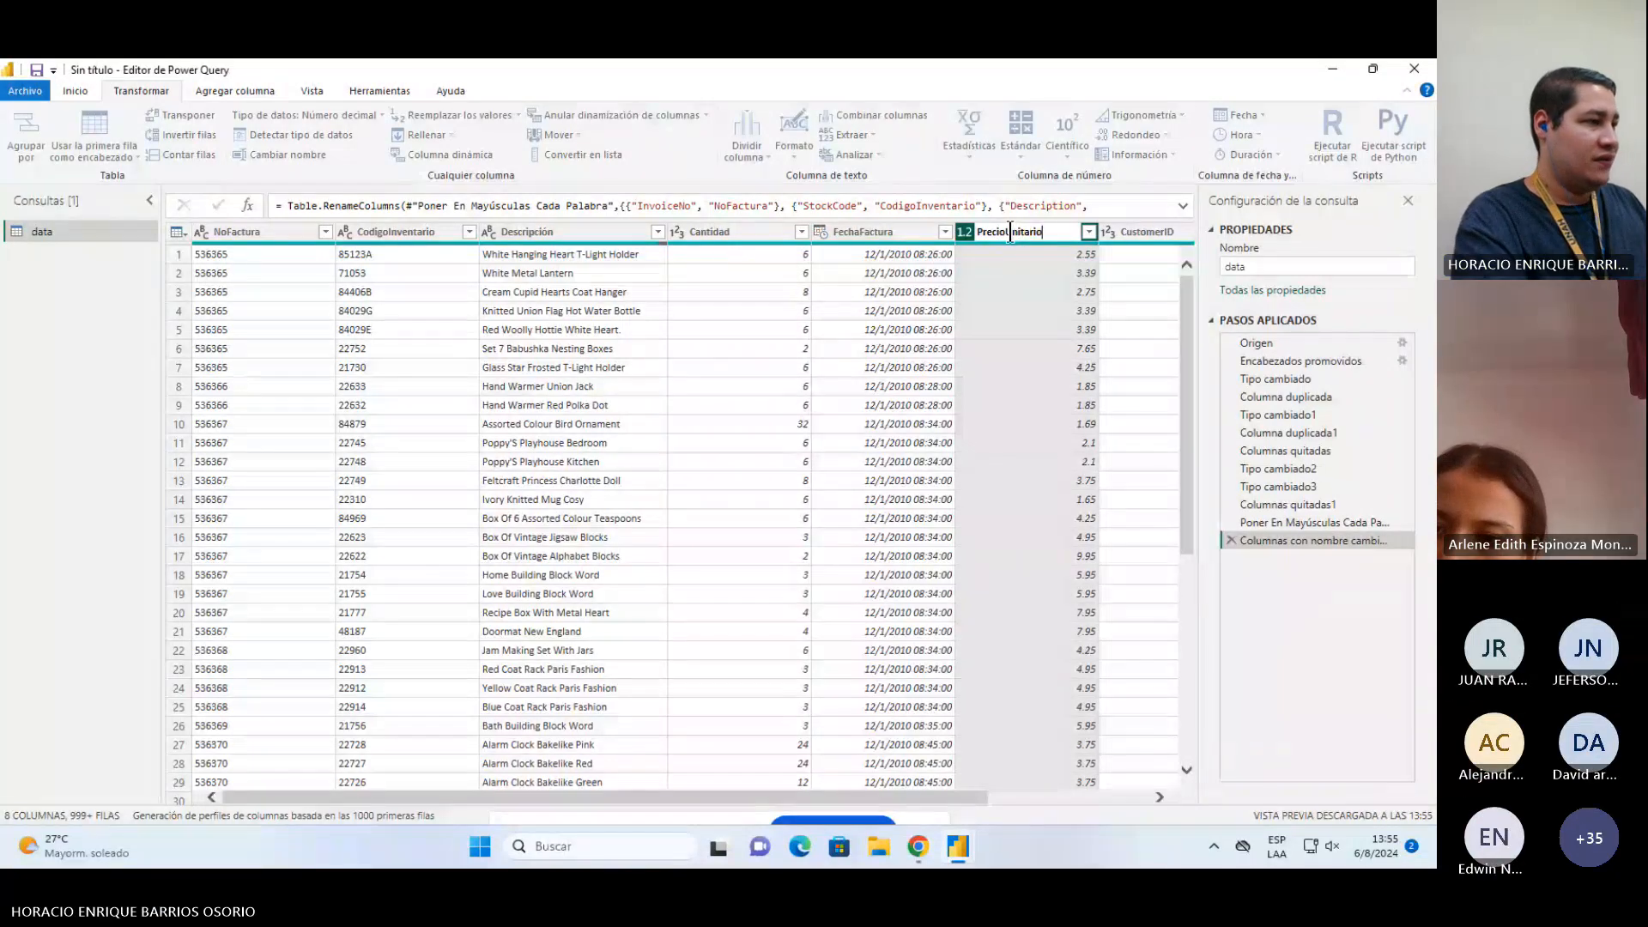
key(Return)
Step: Rename the CustomerID column to IDCliente
click(1110, 796)
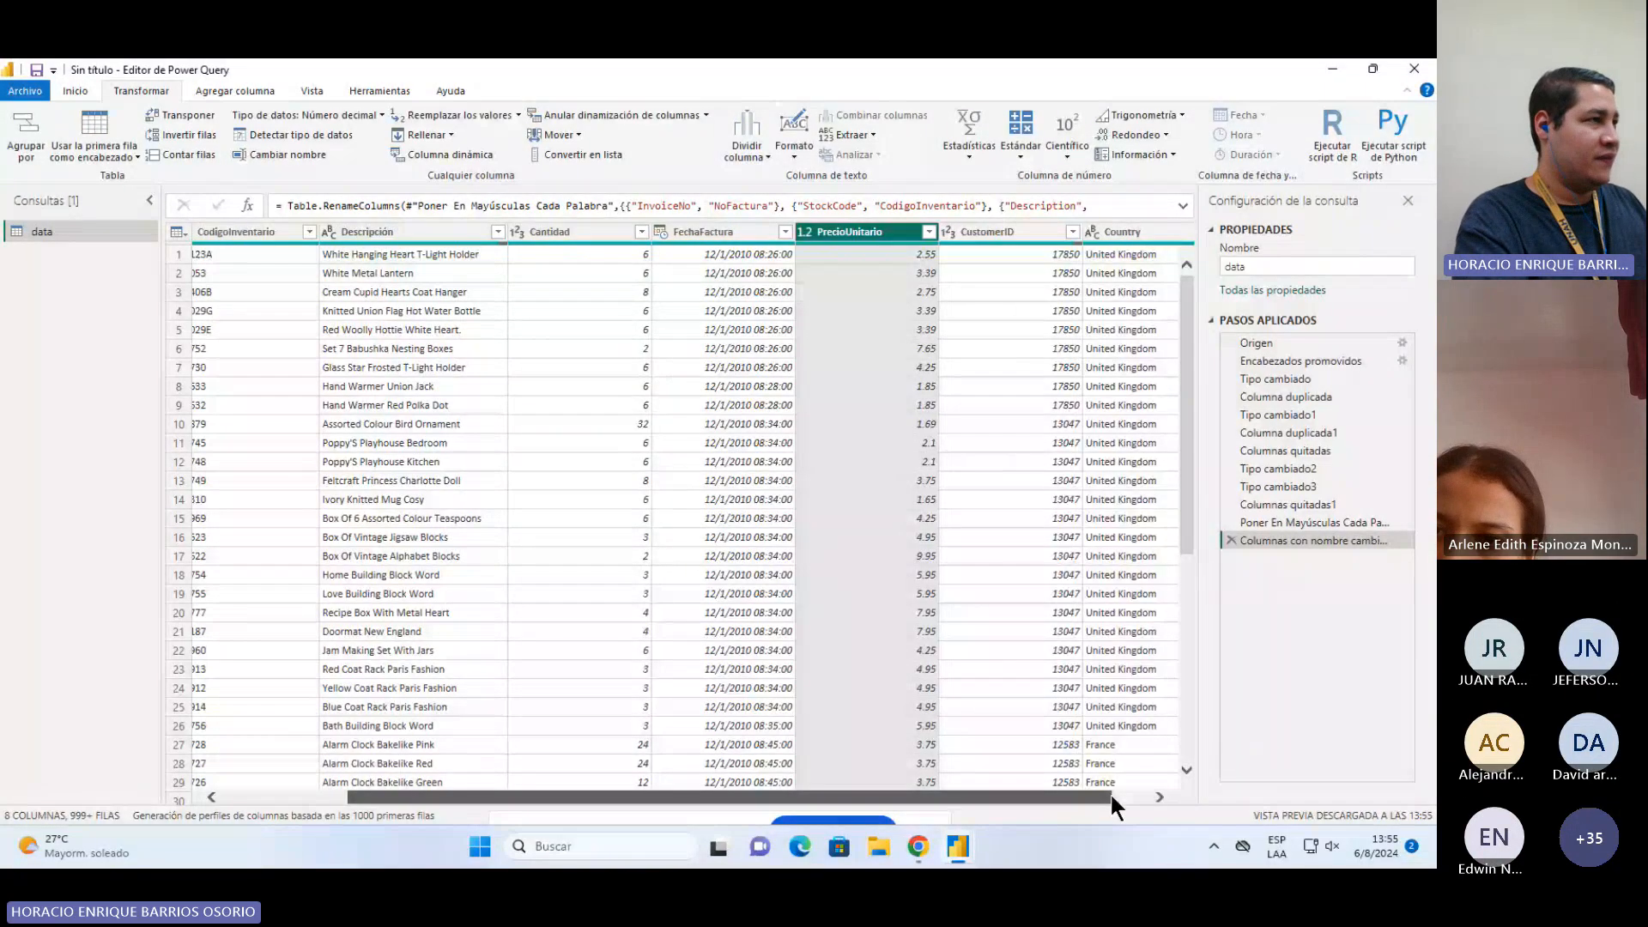
double_click(942, 225)
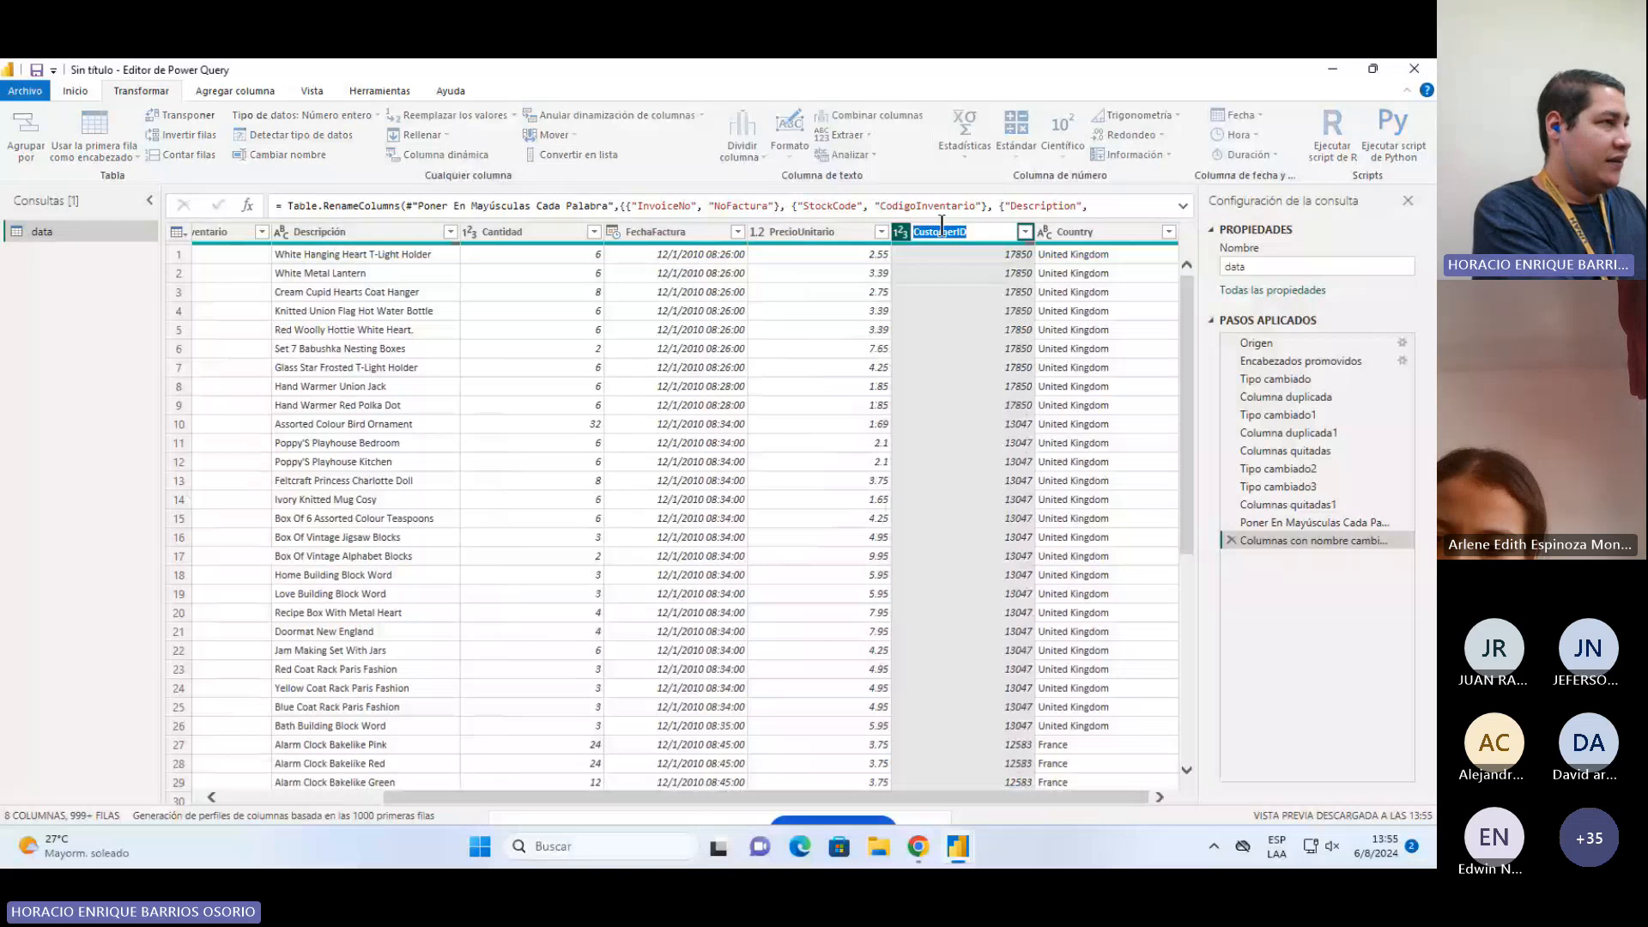
text(I)
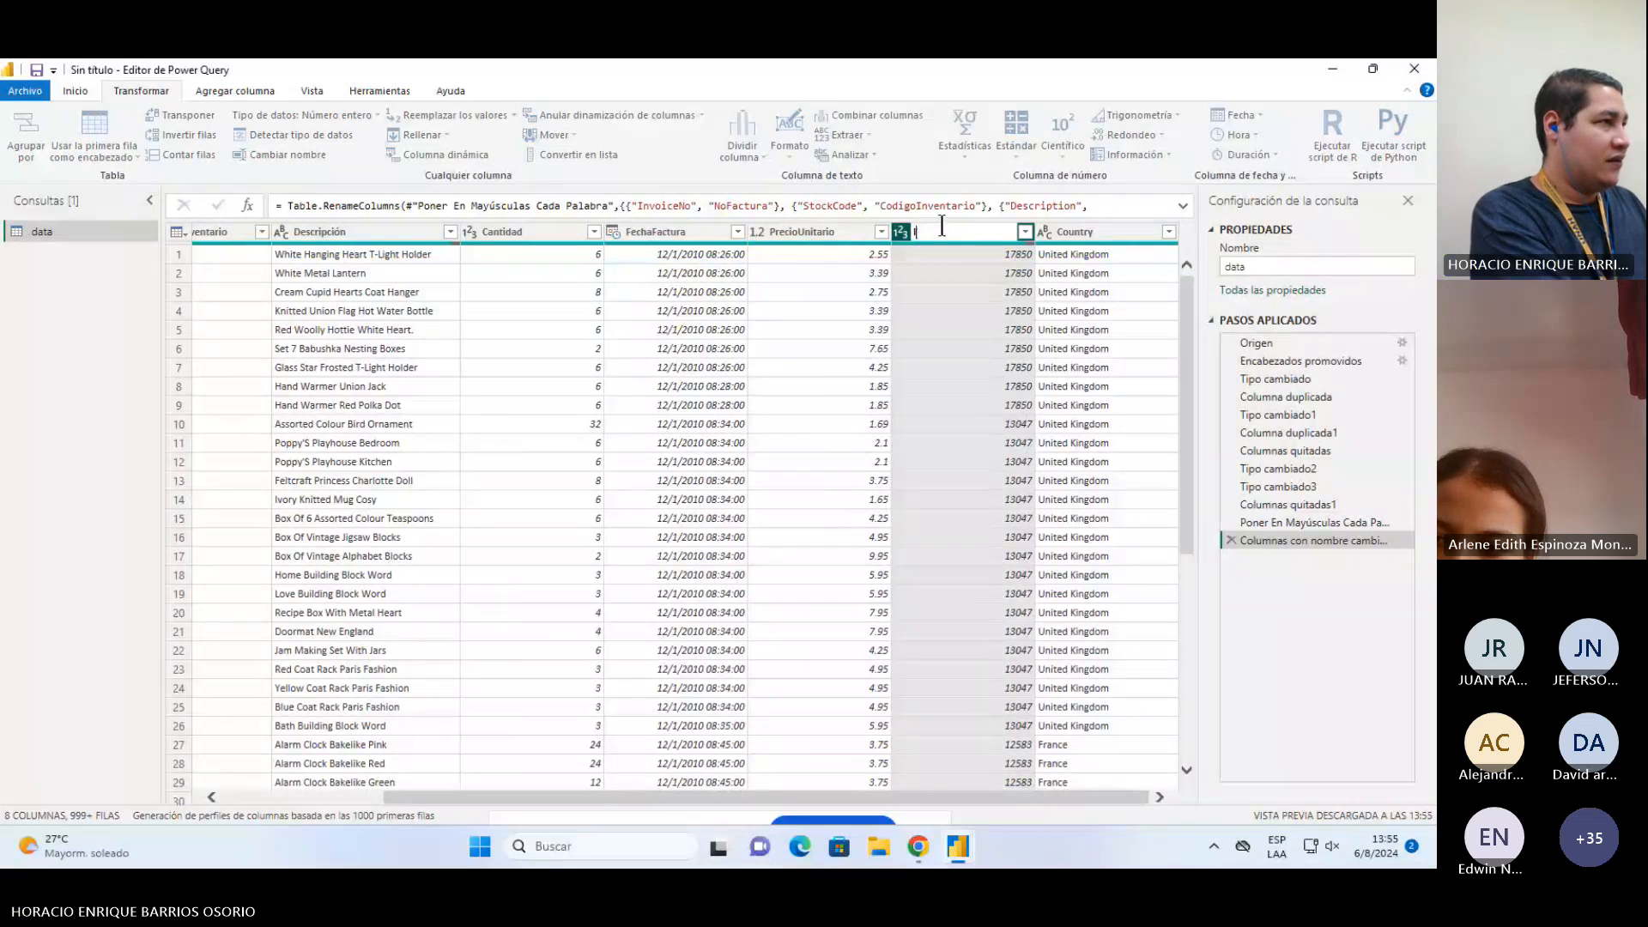
text(DCliente)
key(Return)
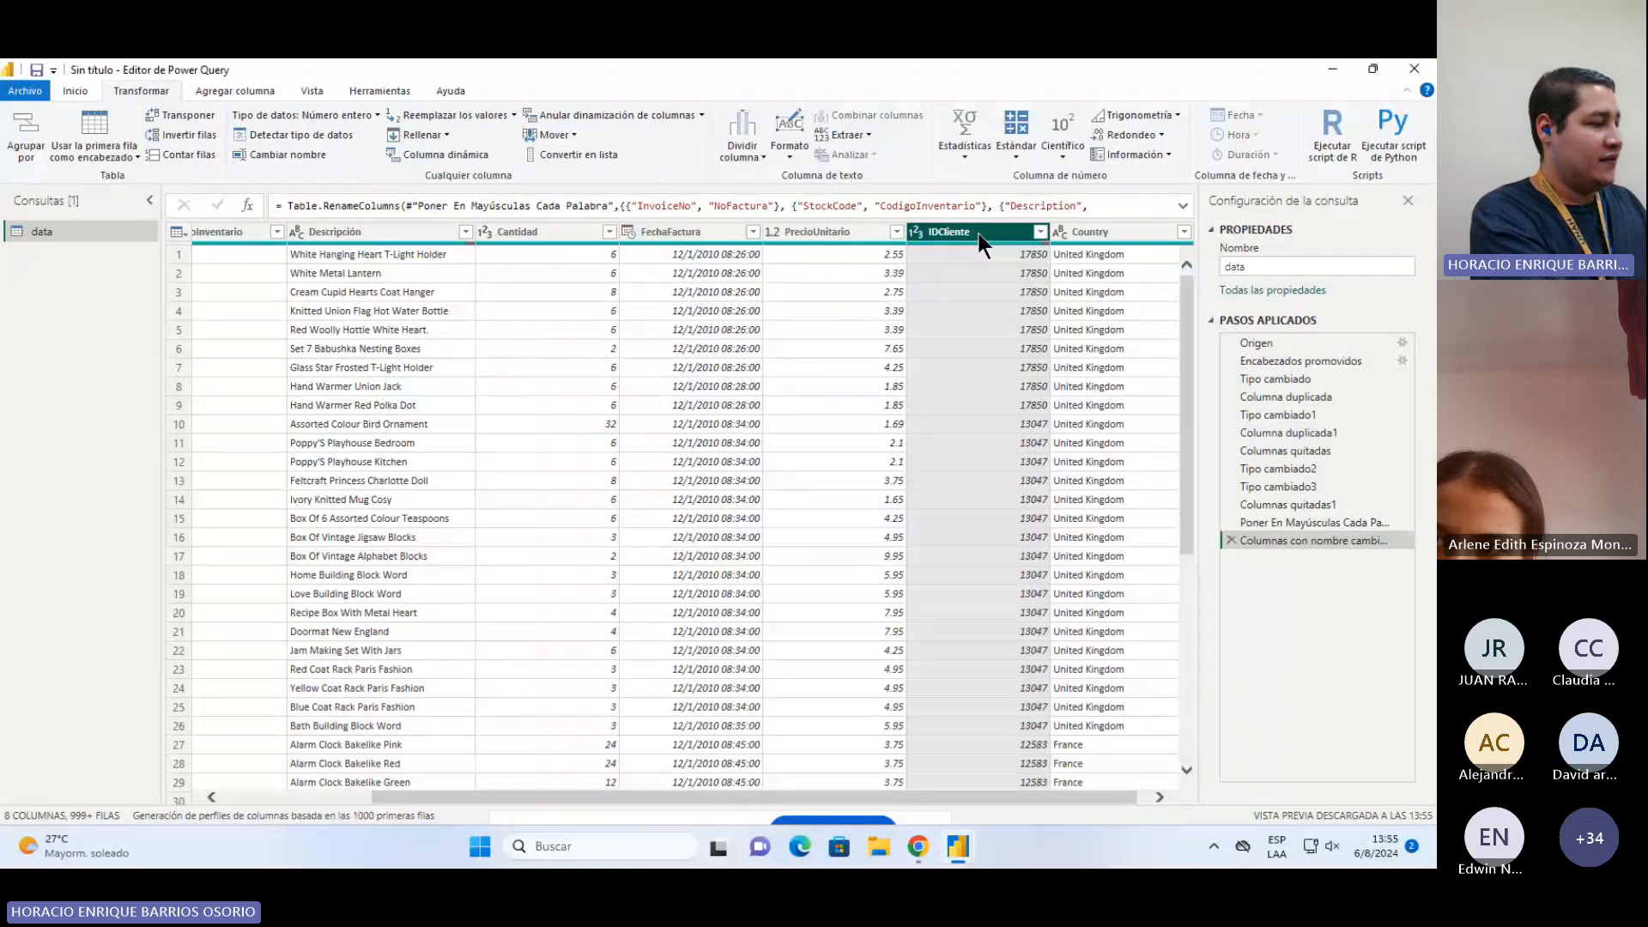
Step: Rename the Country column to País
double_click(1074, 232)
text(País)
key(Return)
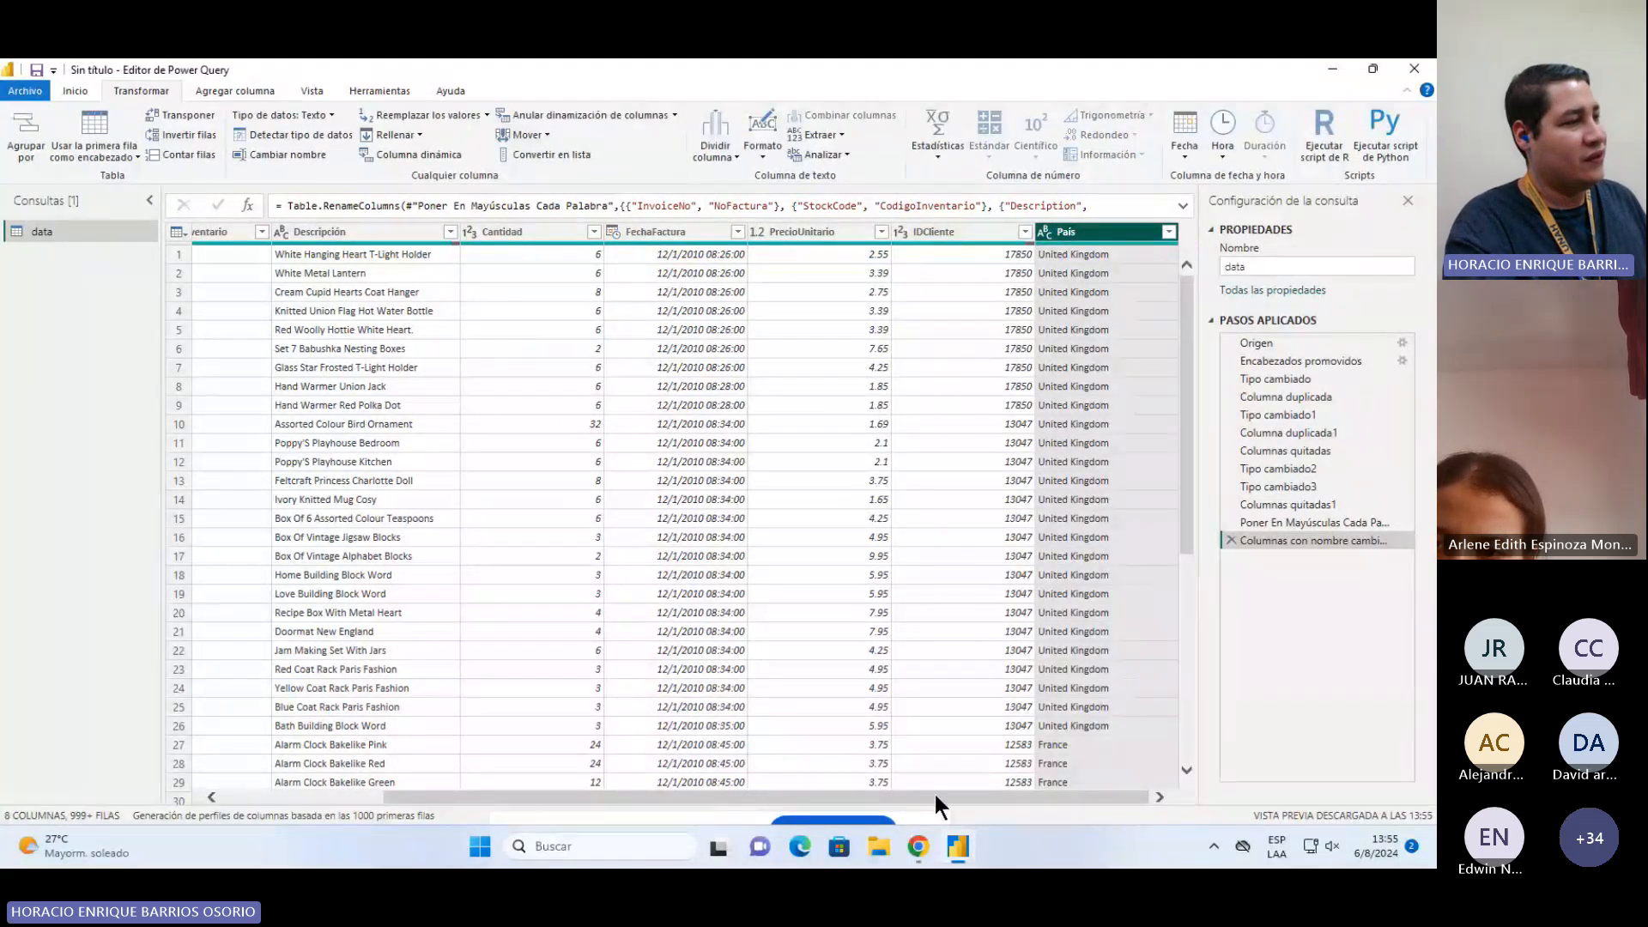
Step: Filter the País column to exclude the United Kingdom rows
drag(934, 792, 675, 797)
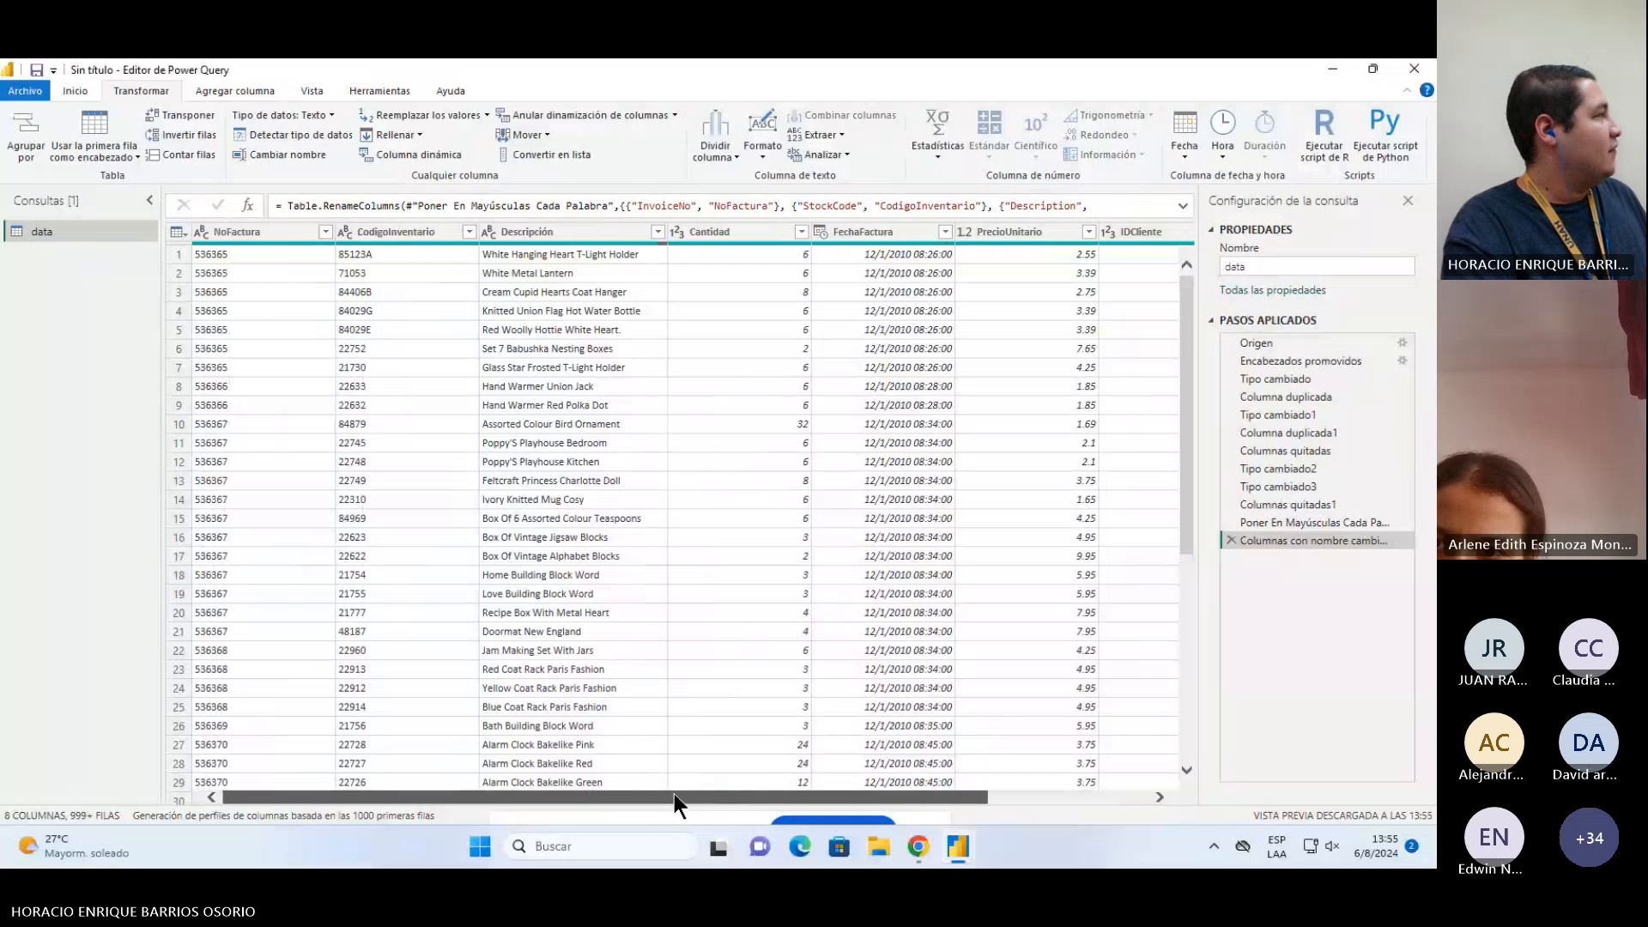
drag(673, 795, 1084, 729)
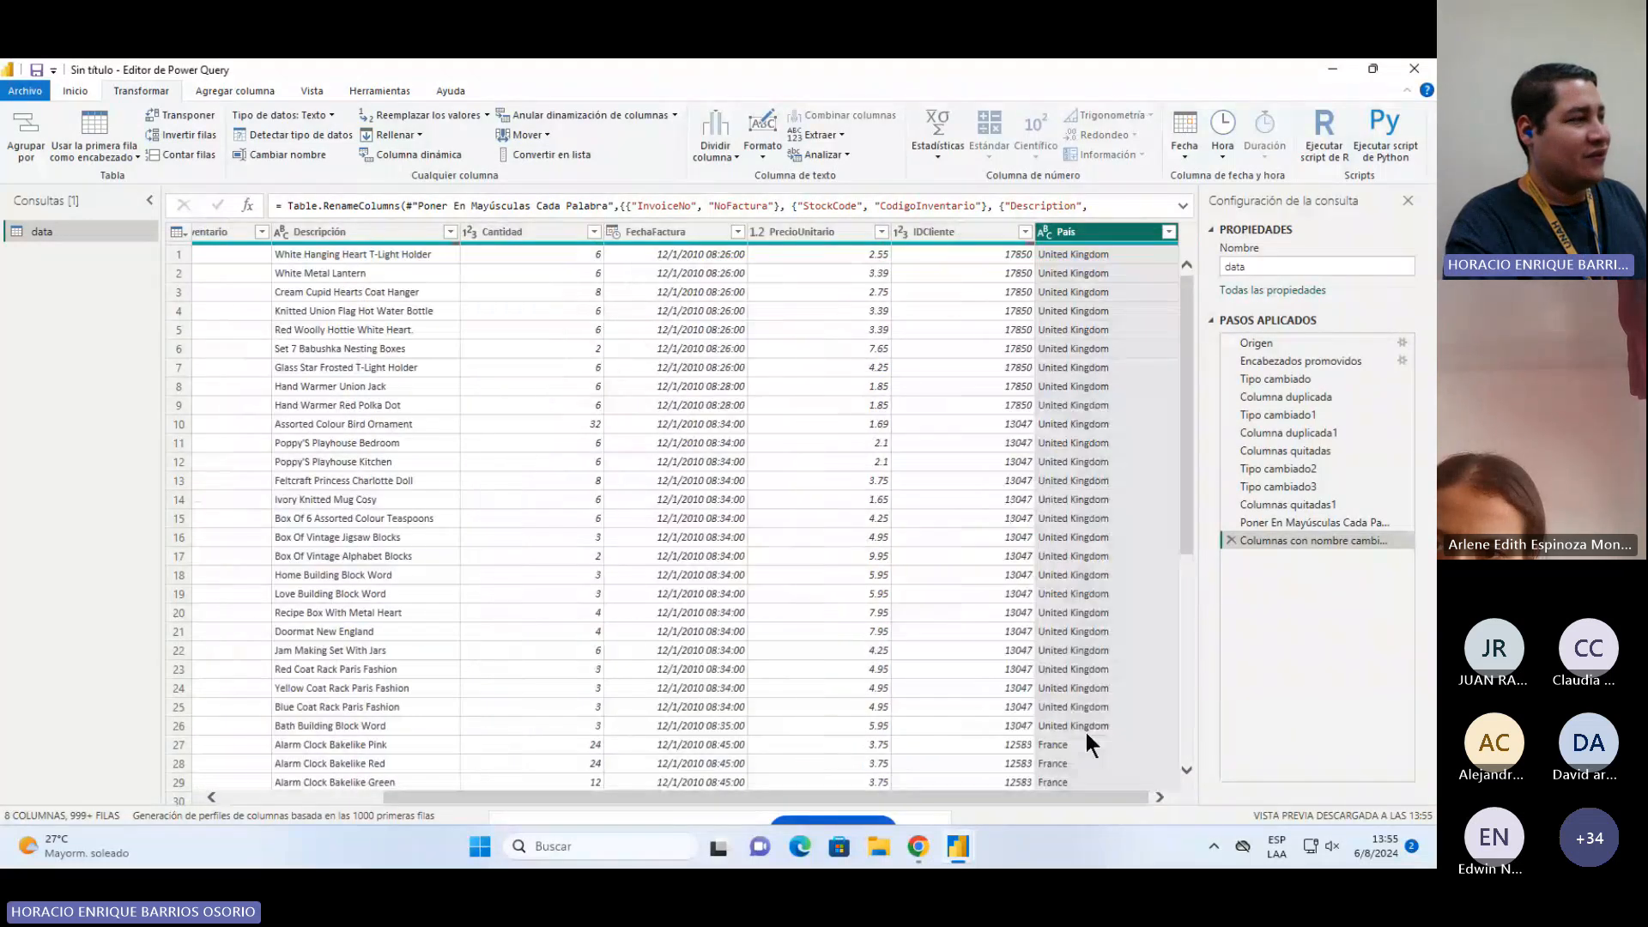
click(691, 777)
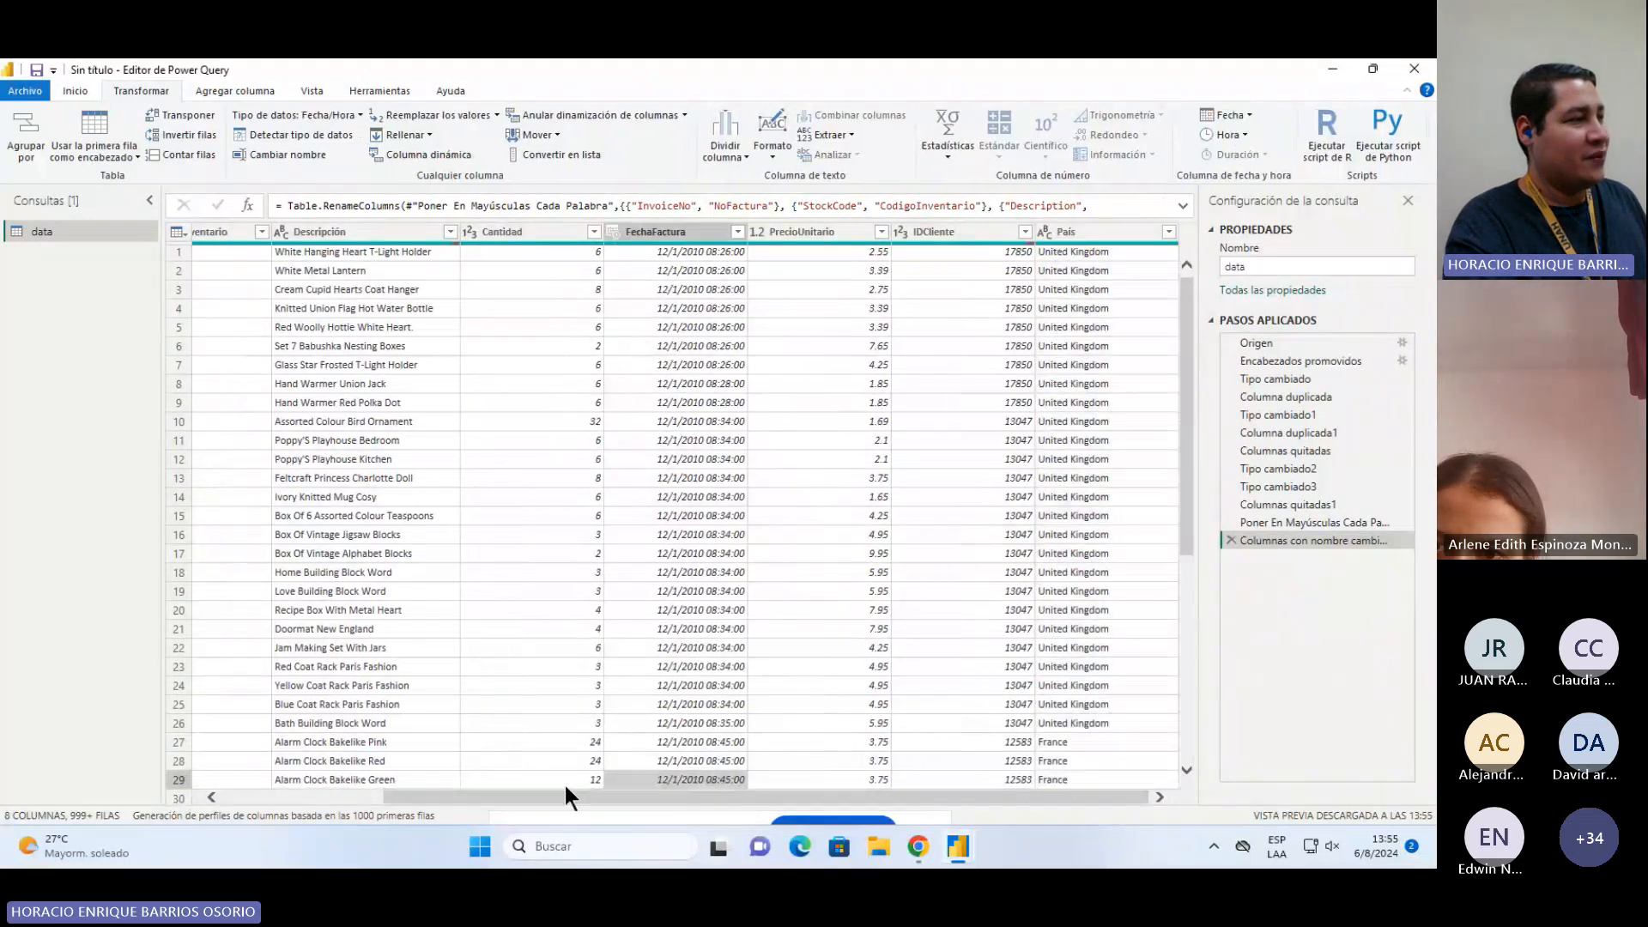
drag(450, 791, 549, 793)
click(1079, 229)
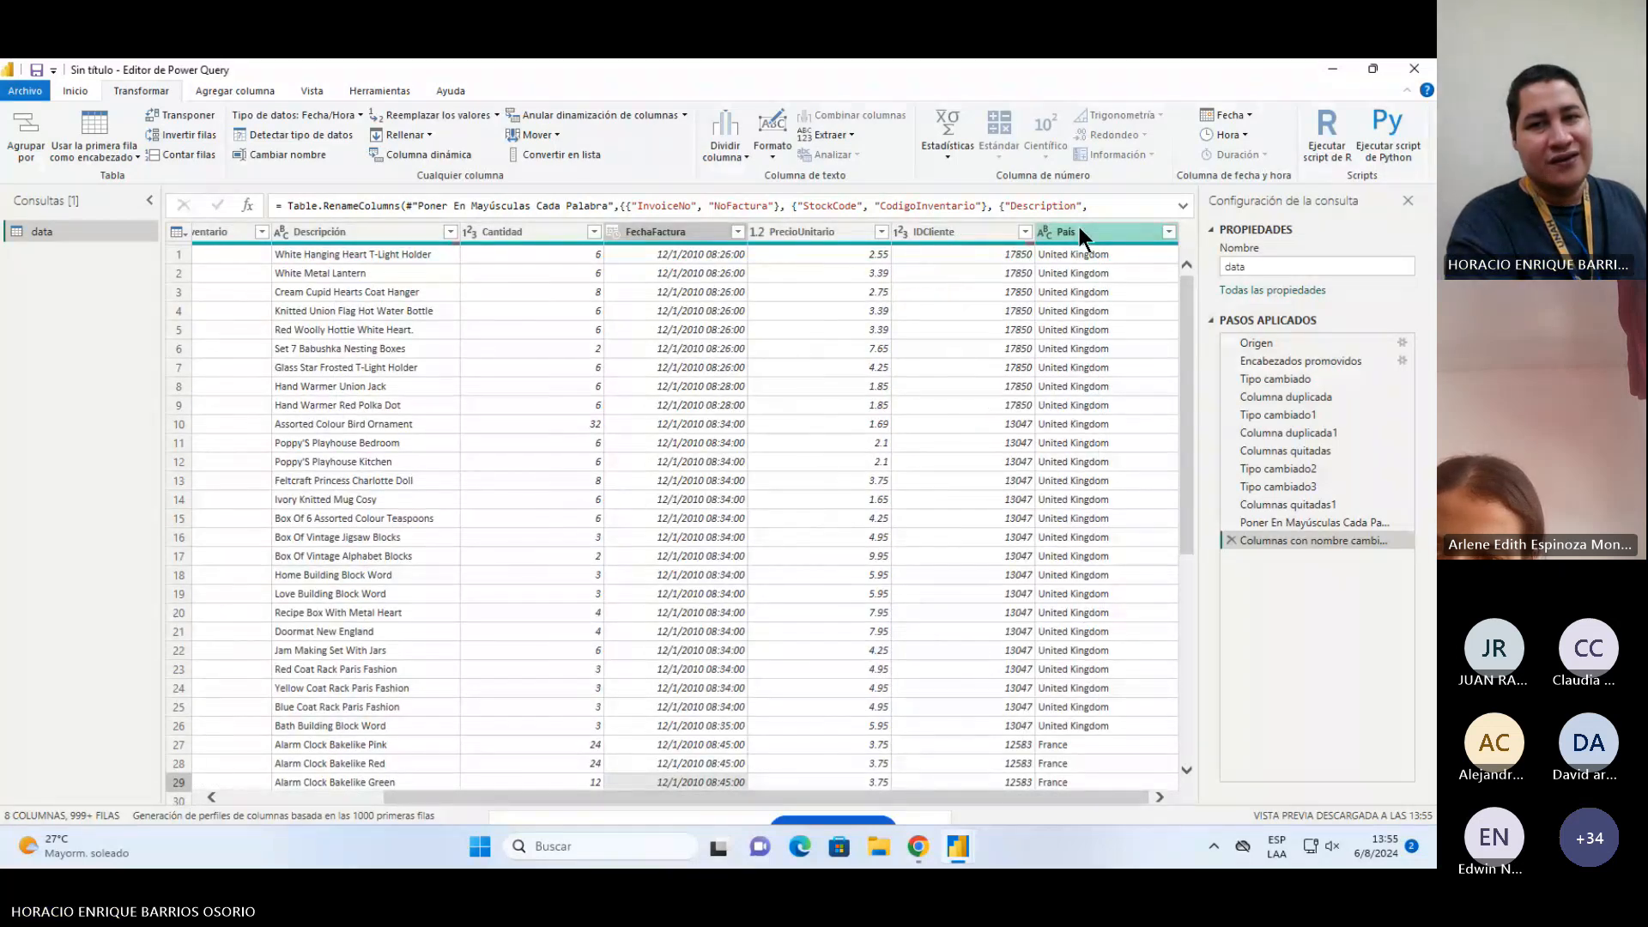
click(1079, 231)
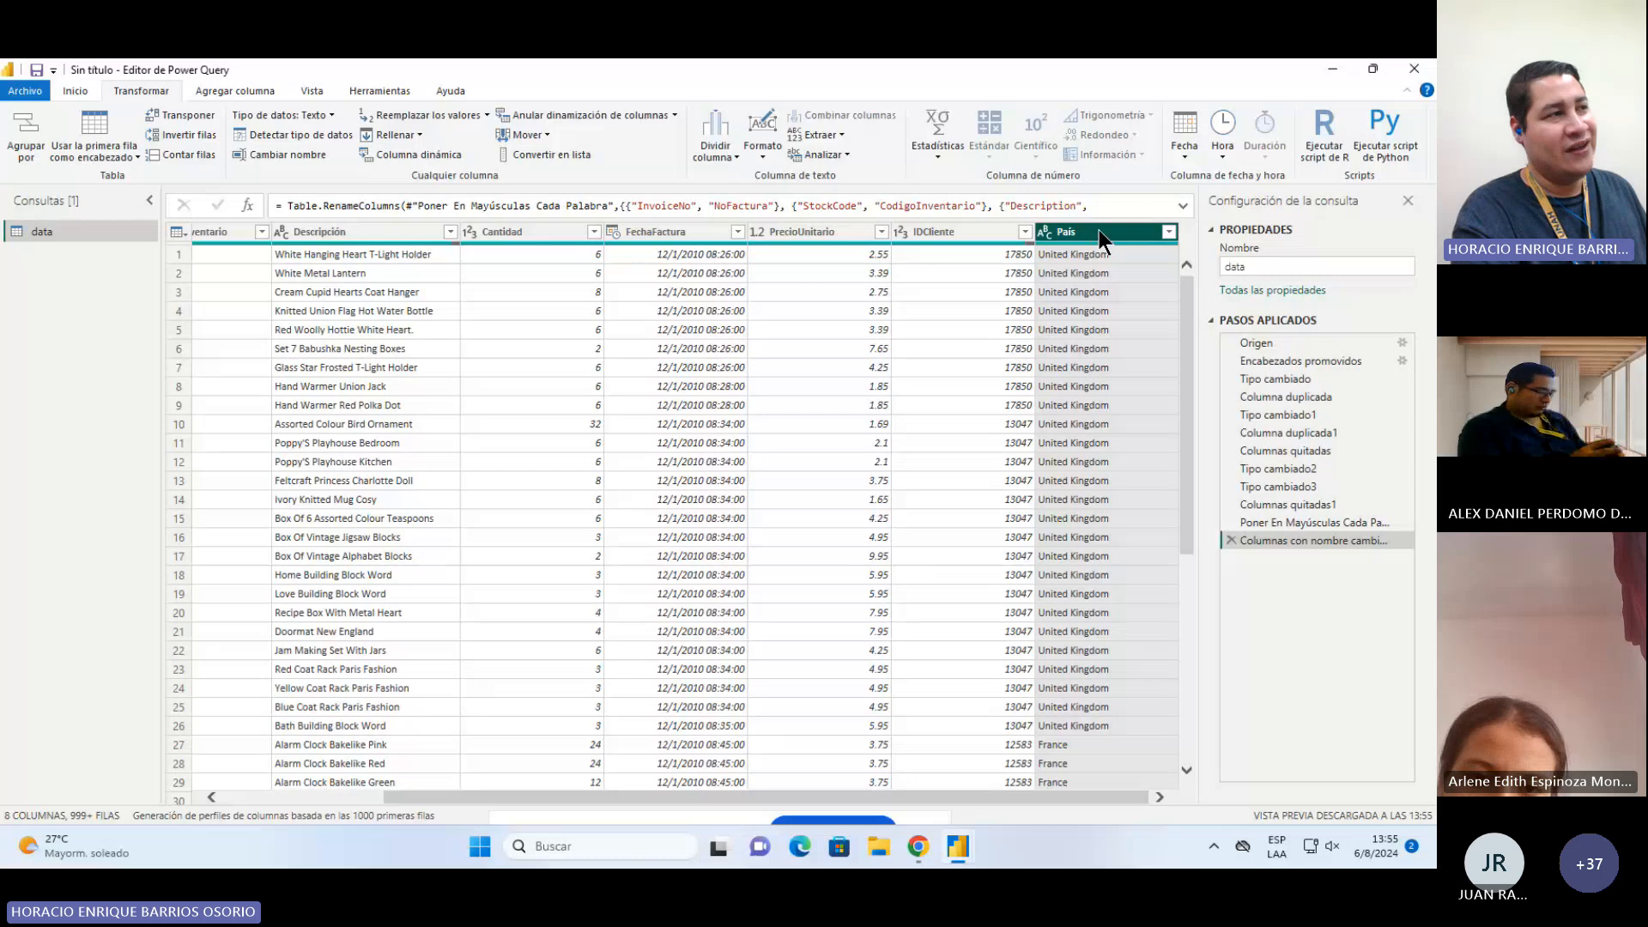
click(1170, 232)
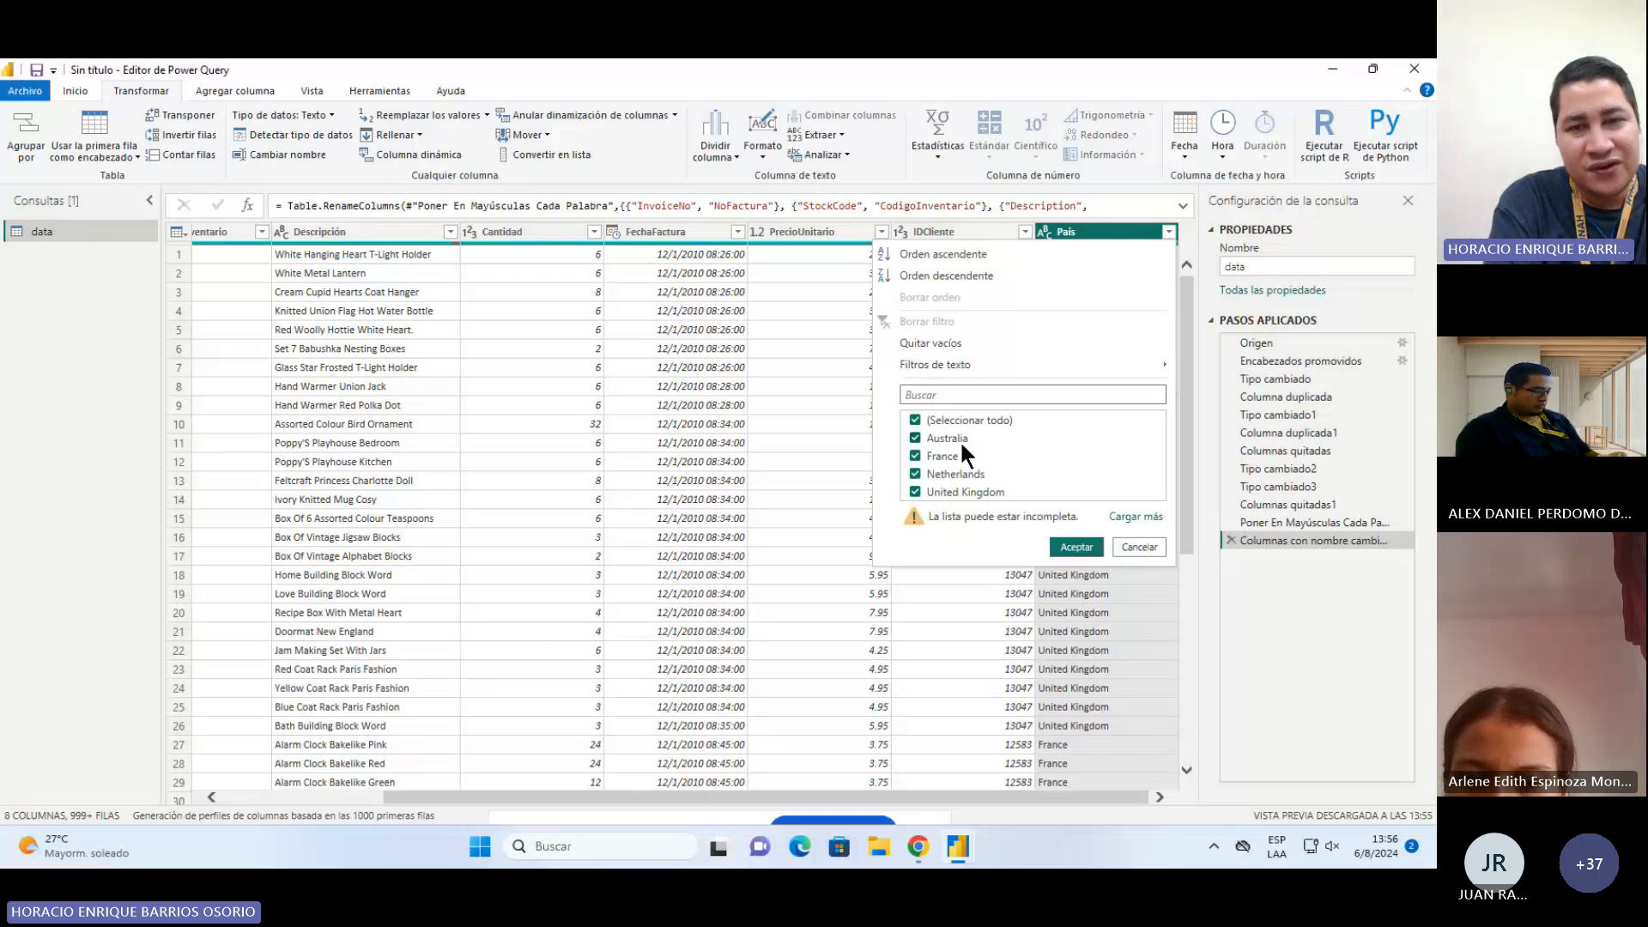
click(915, 489)
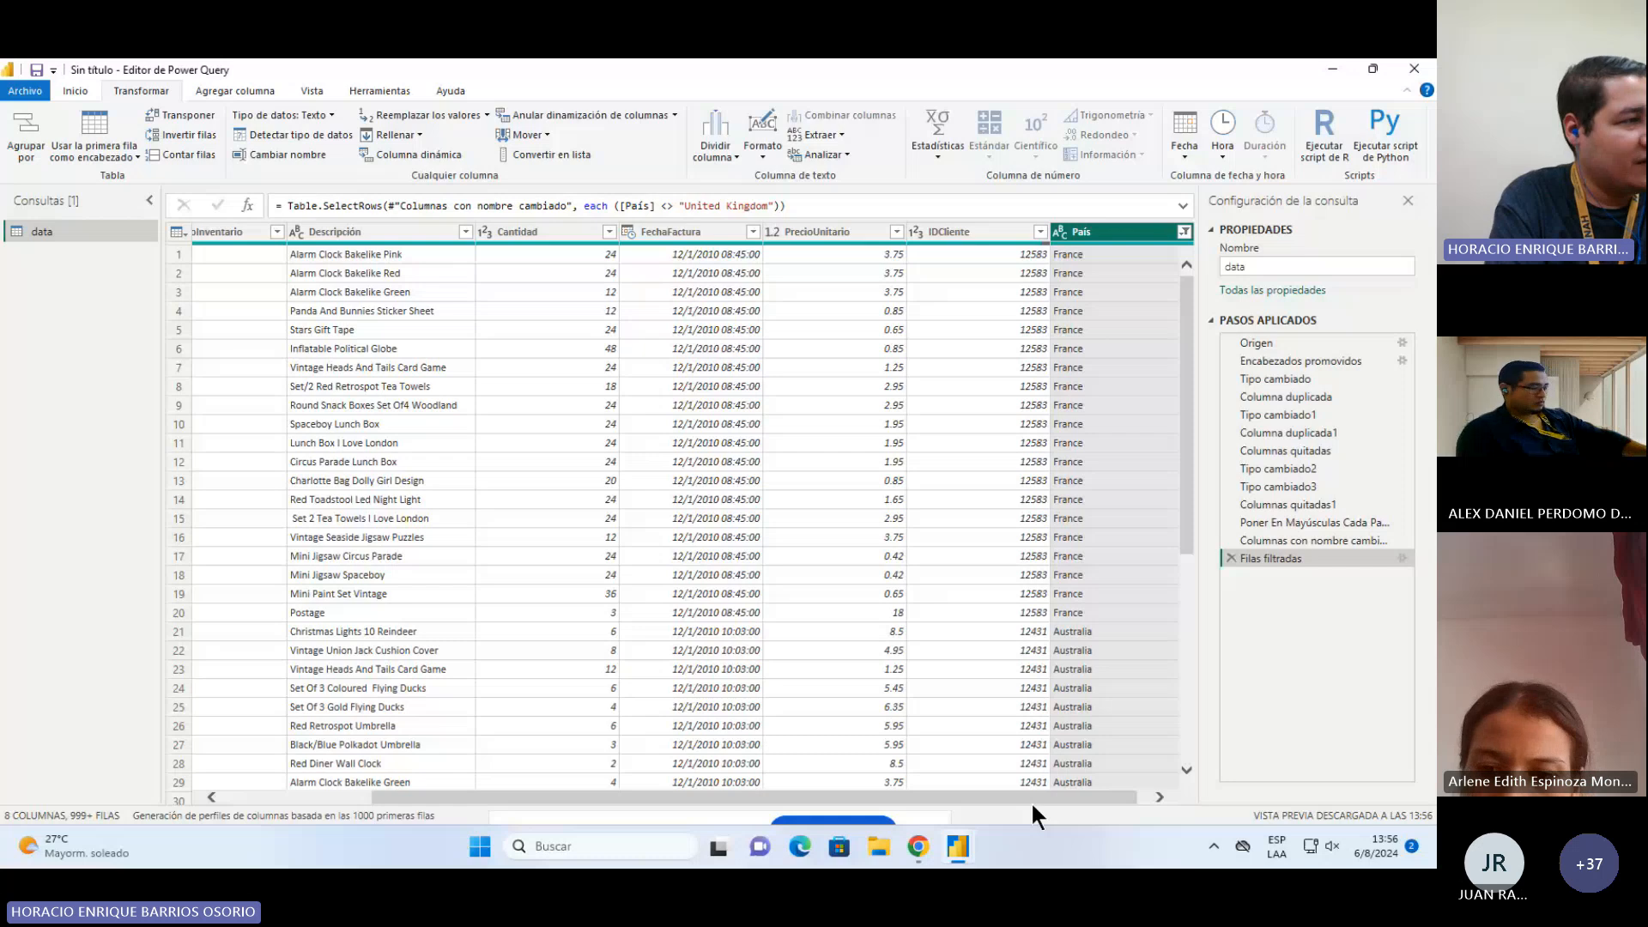
Step: Add a time-only Hora column extracted from FechaFactura and move it right after FechaFactura
drag(1032, 801, 850, 799)
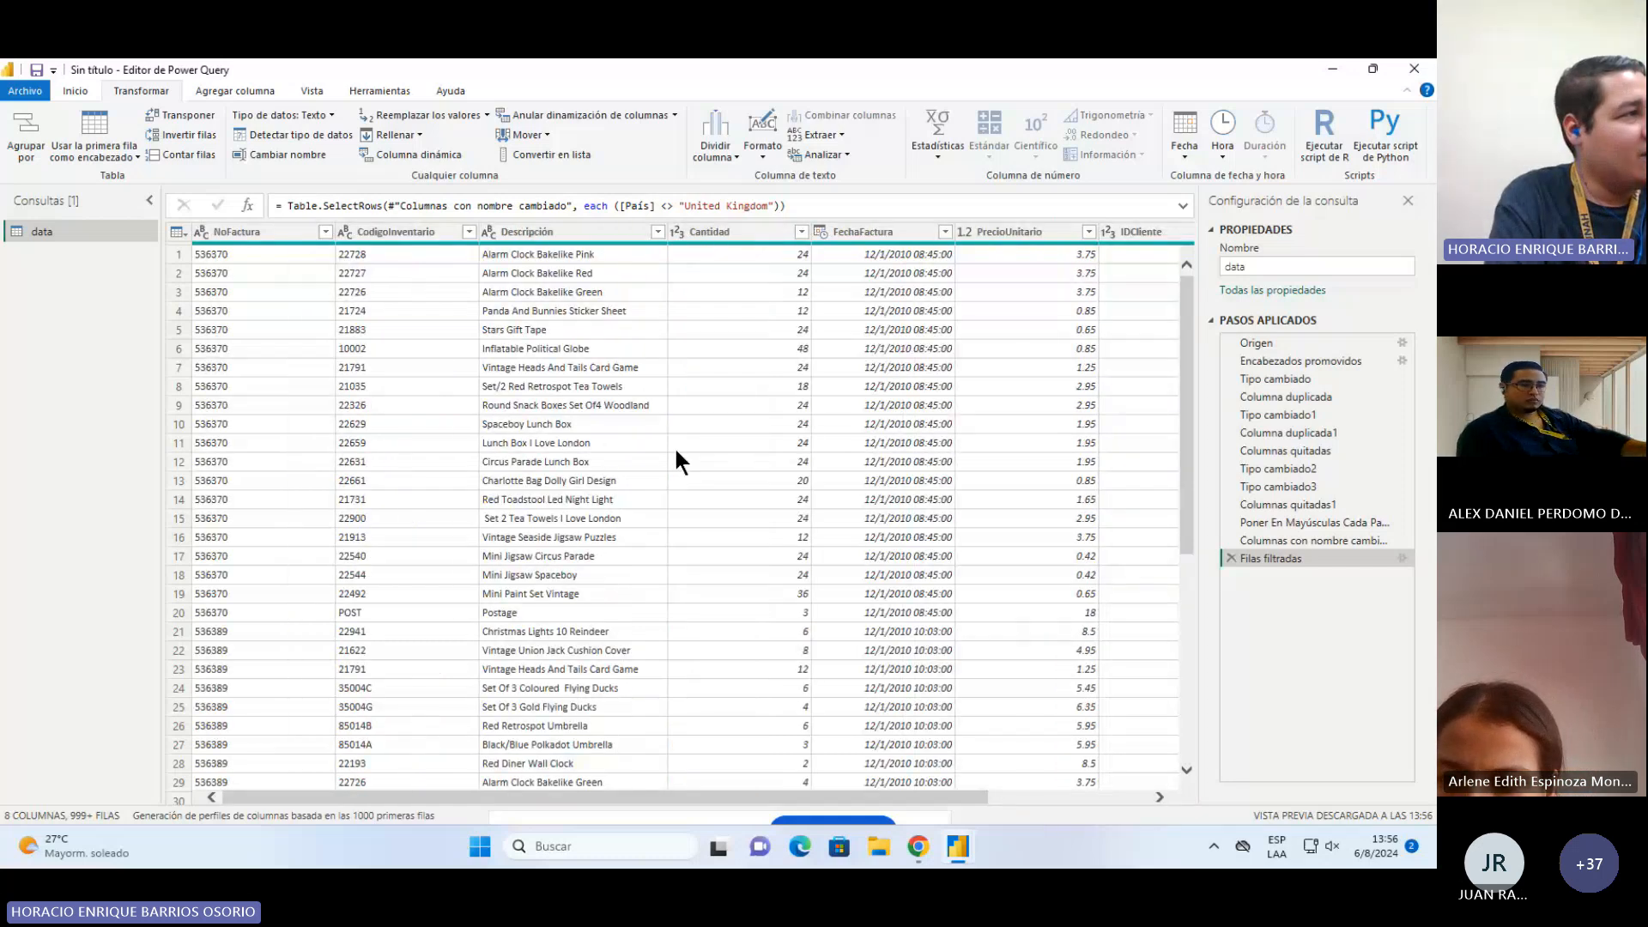
click(878, 230)
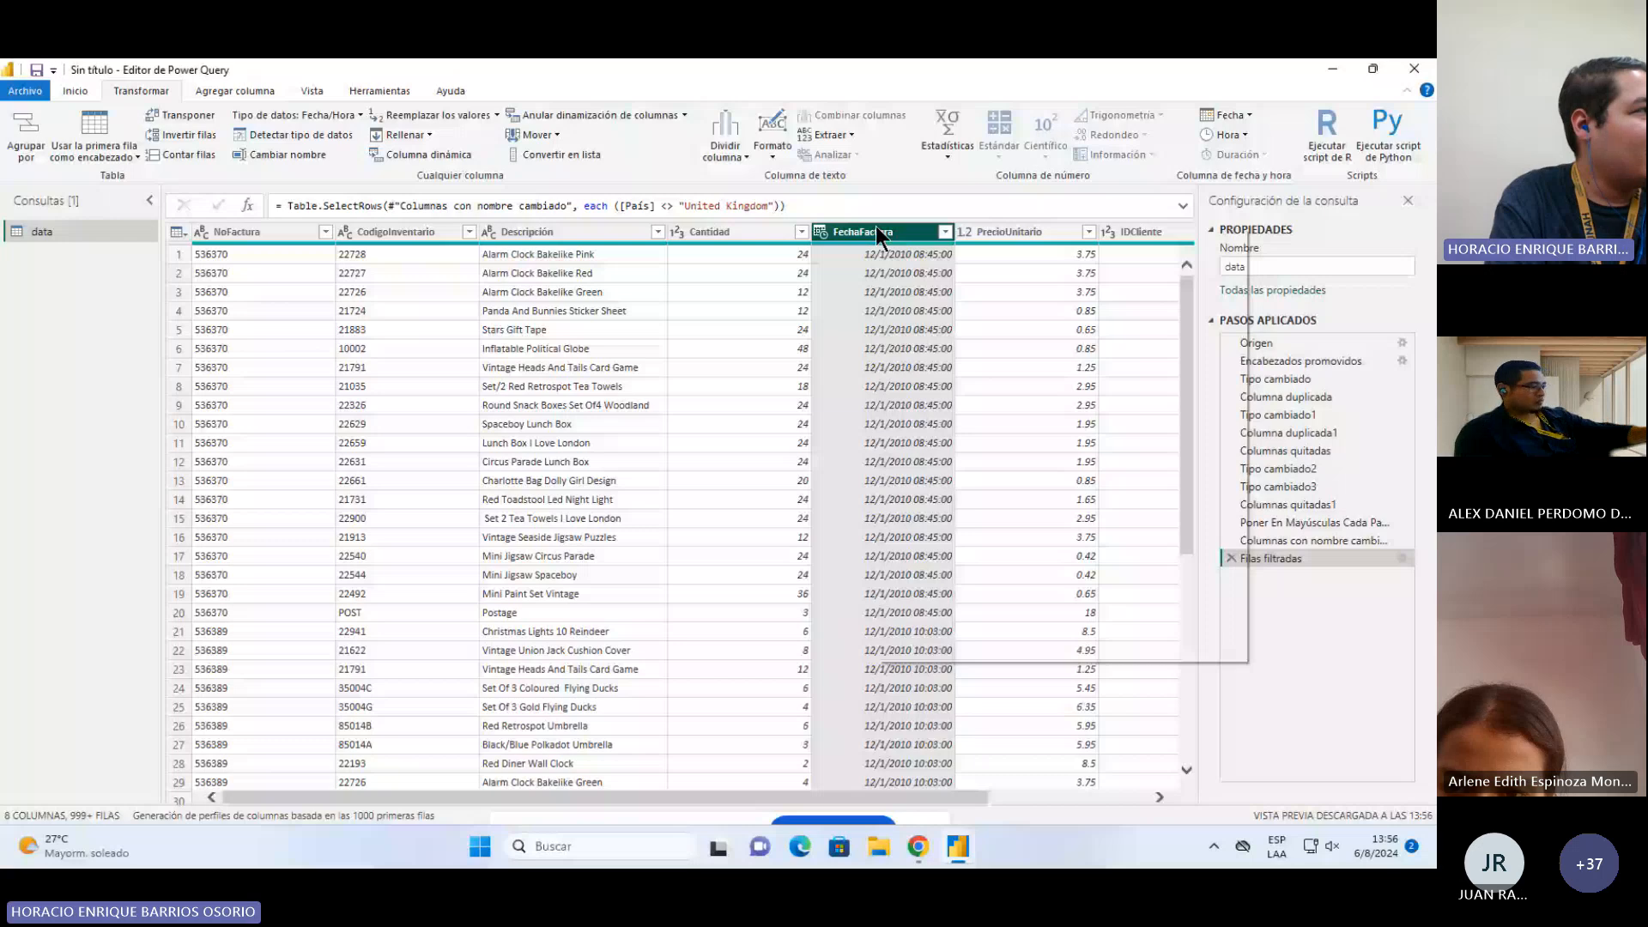
click(219, 91)
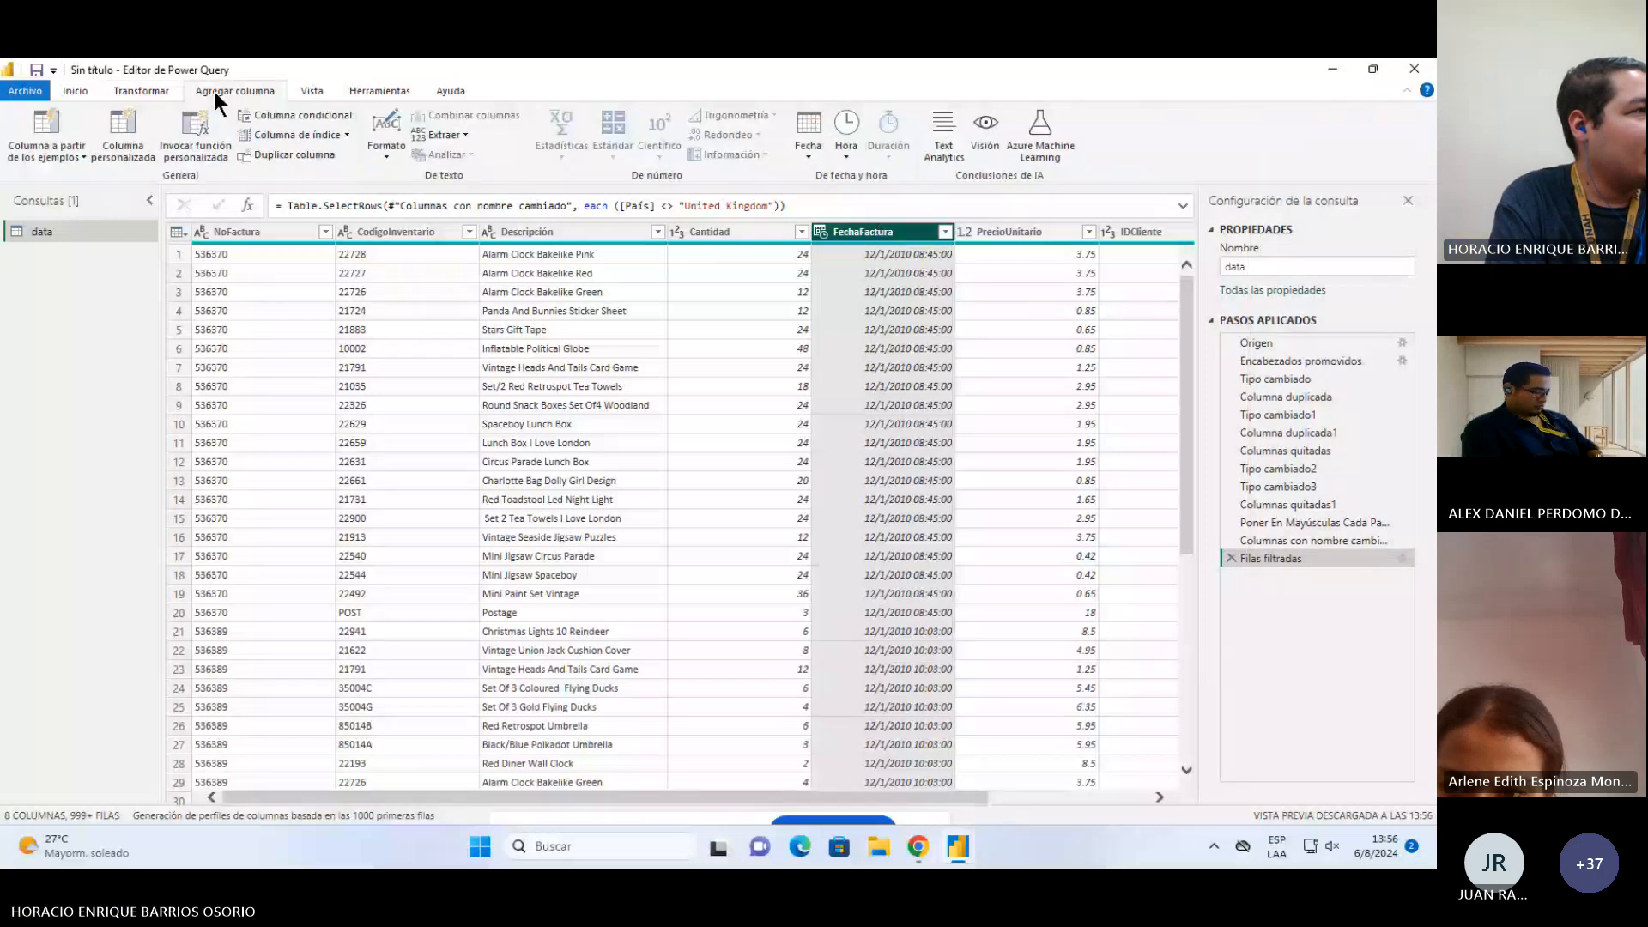
click(843, 147)
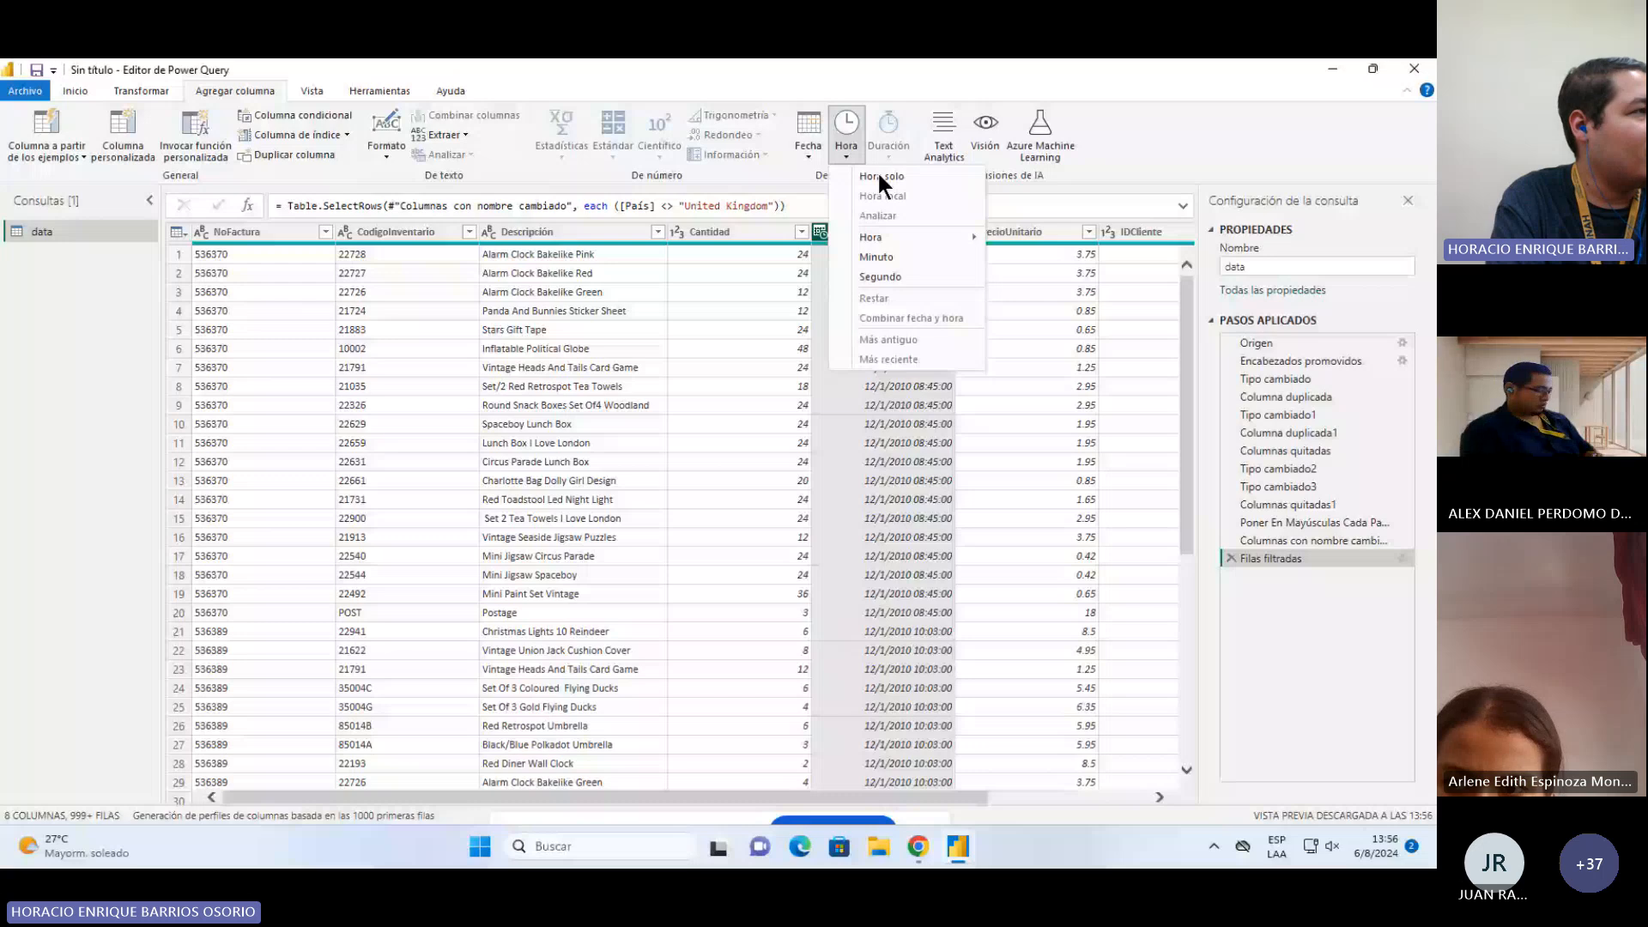
mouse_move(921, 237)
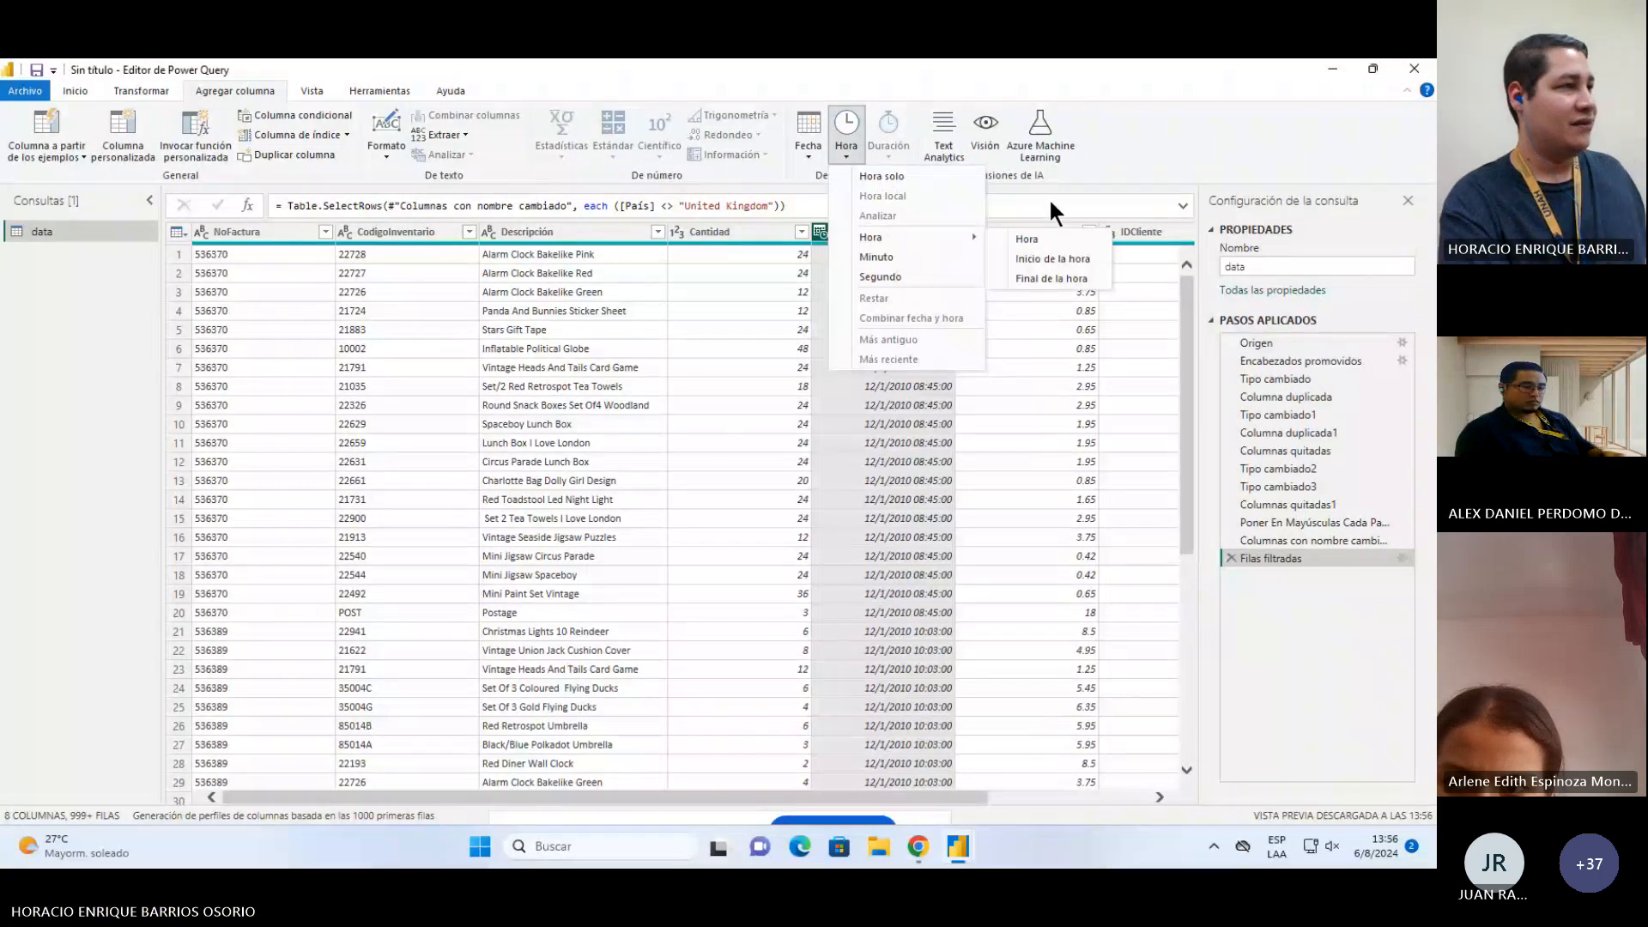
click(862, 175)
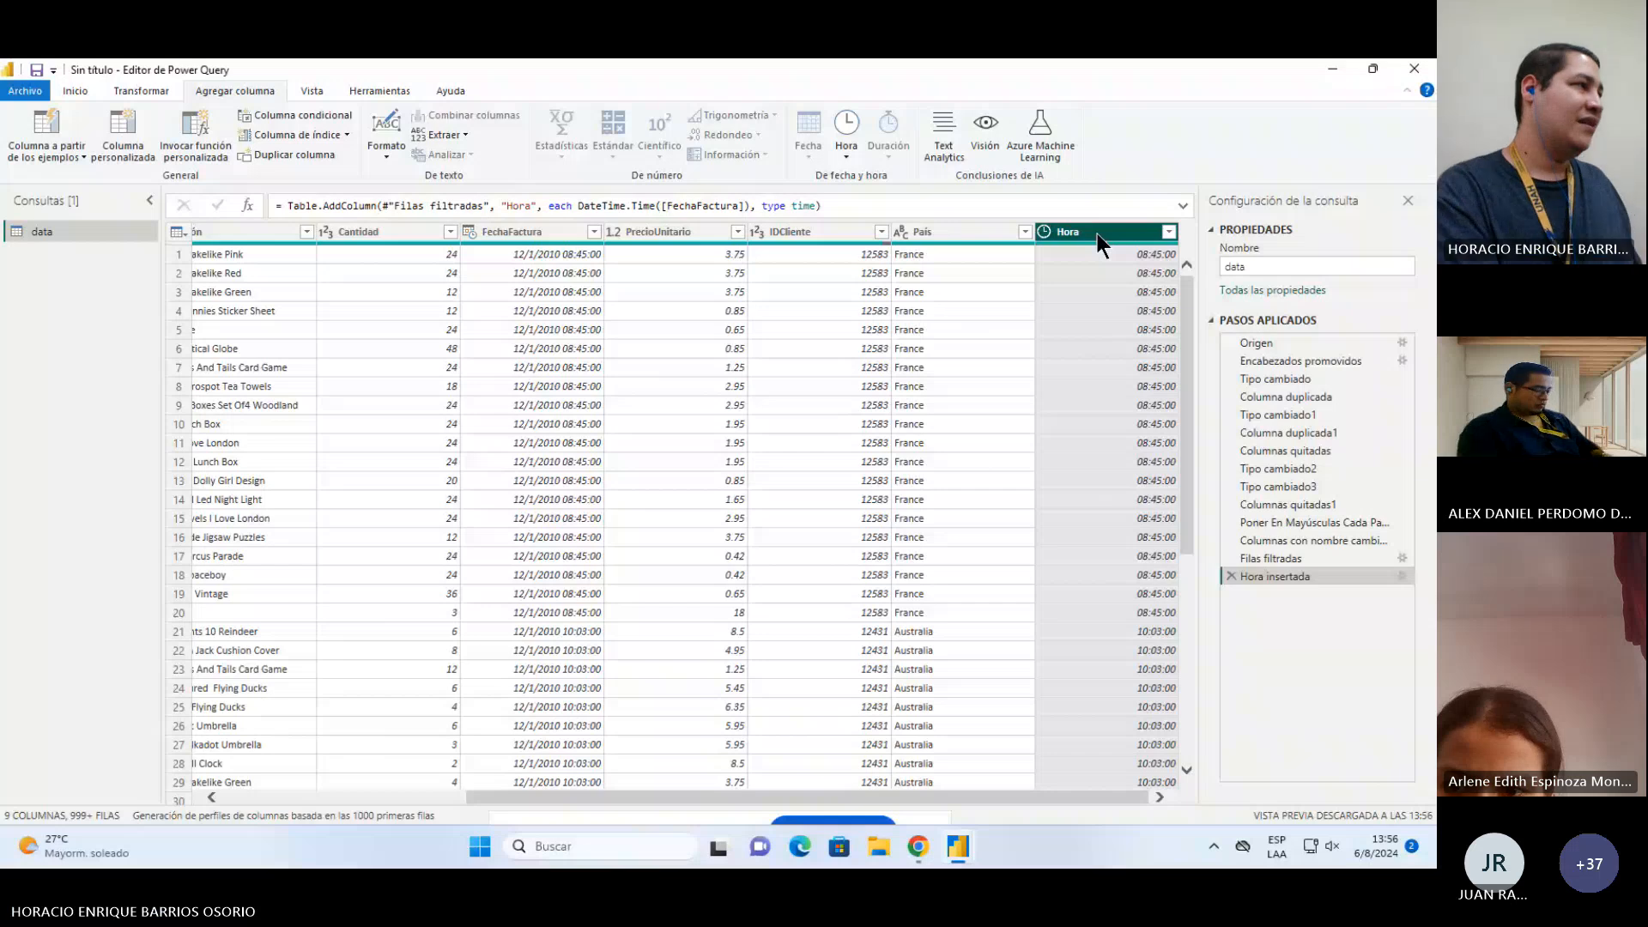
drag(1097, 234, 536, 237)
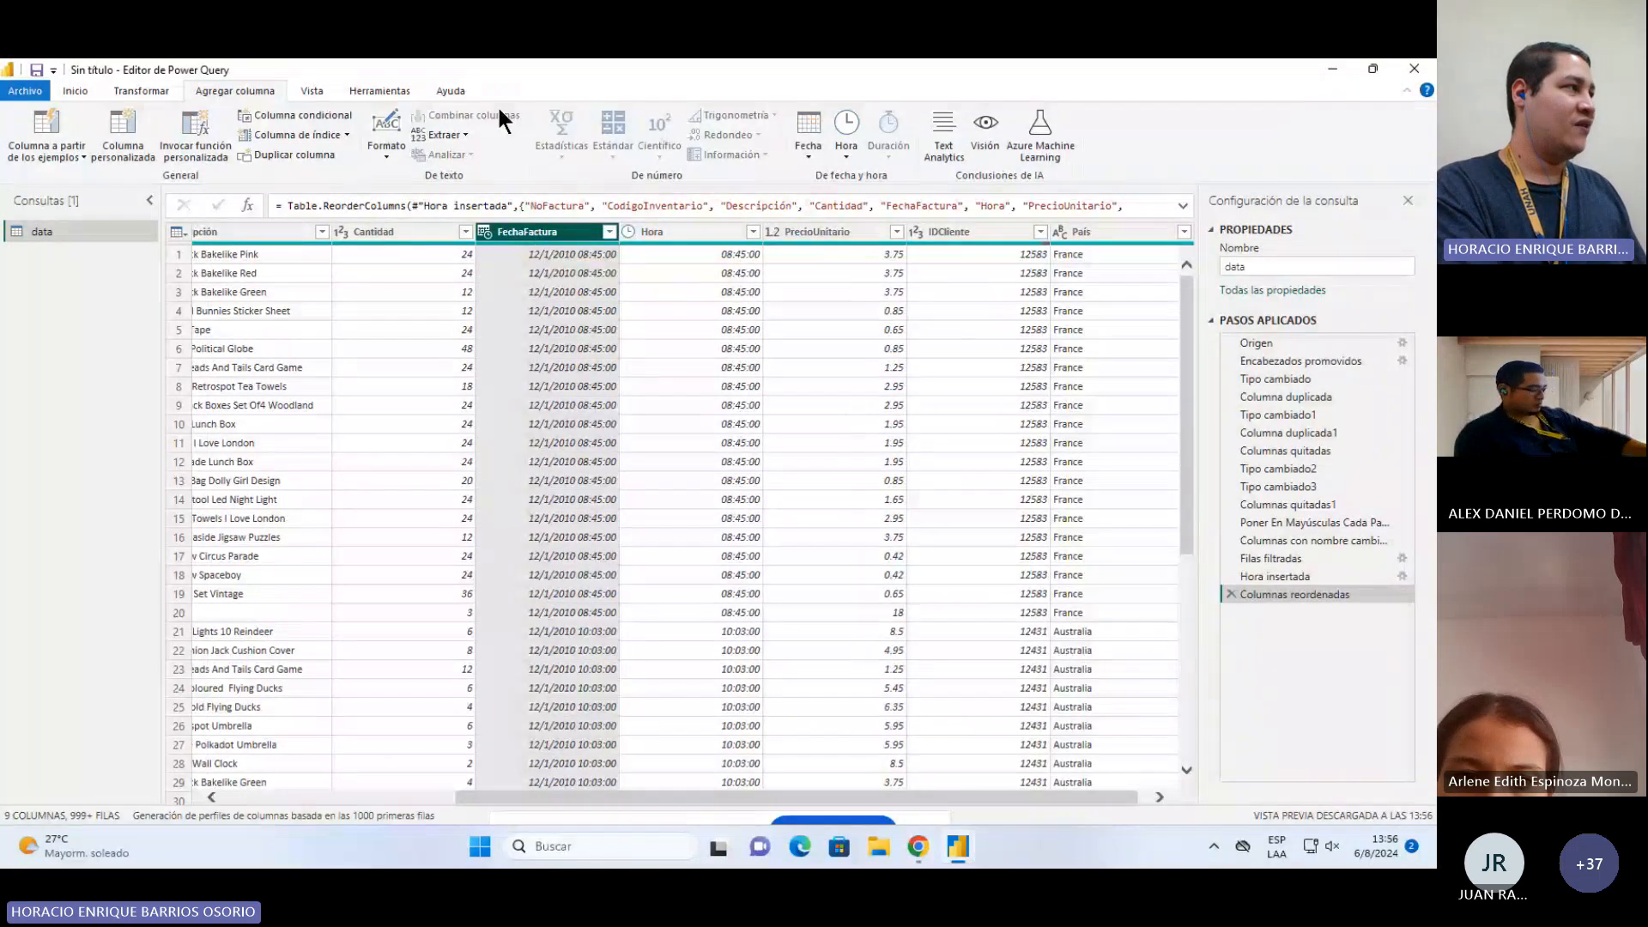
Step: Convert the FechaFactura column to date only, dropping the time part
click(141, 93)
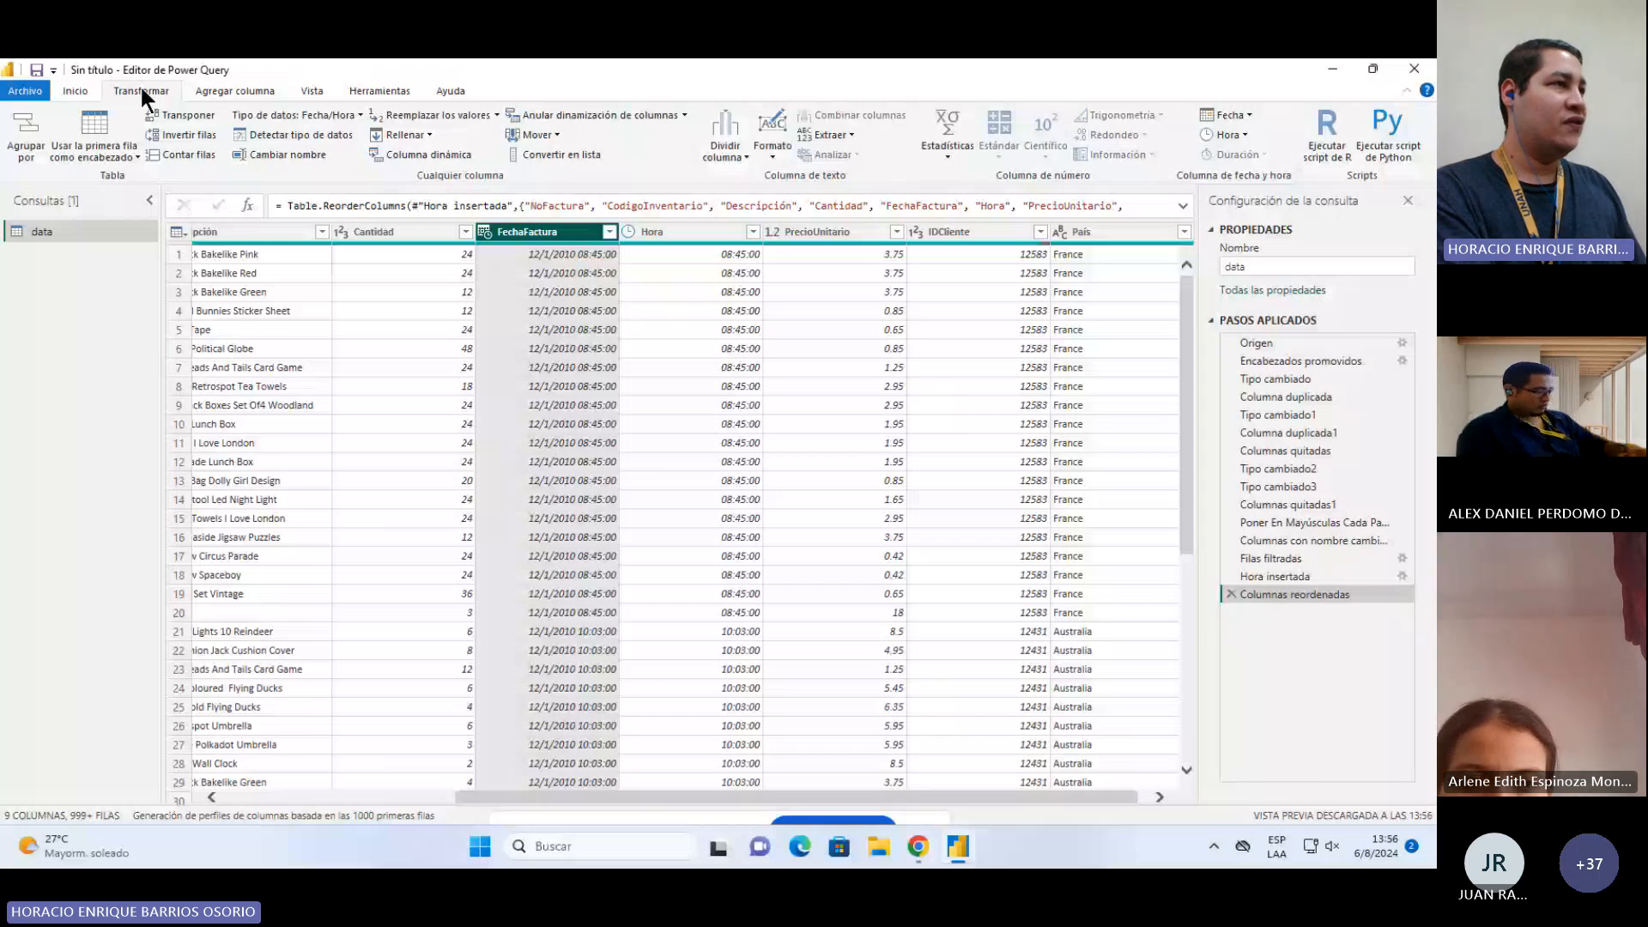
click(1234, 115)
click(1256, 155)
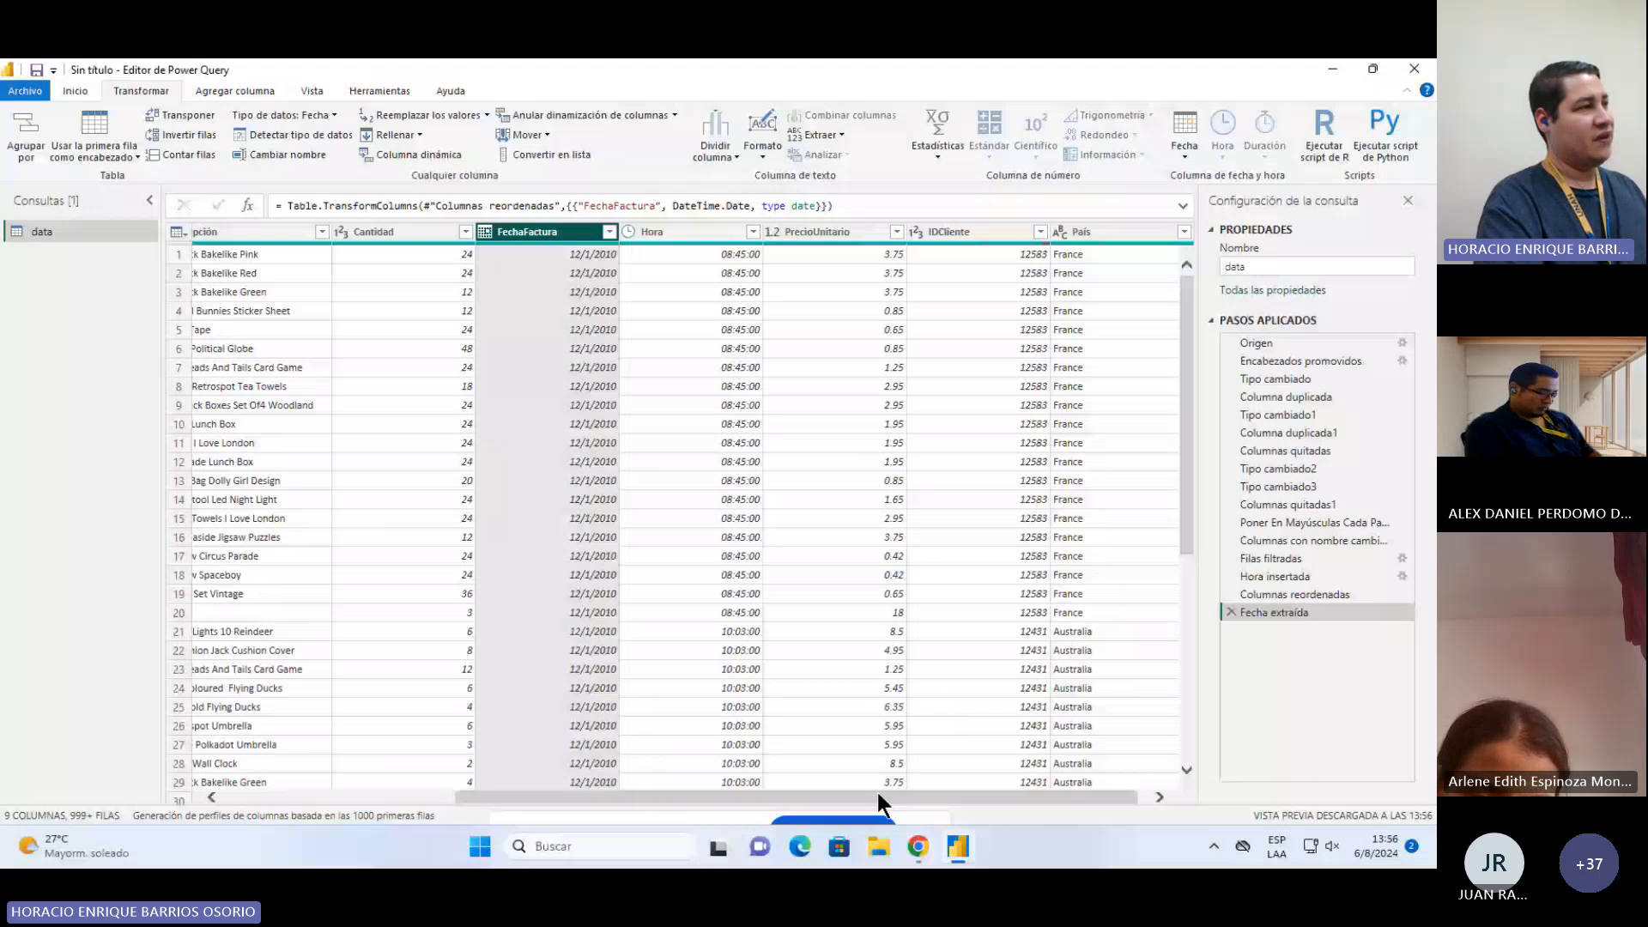
drag(878, 794, 400, 757)
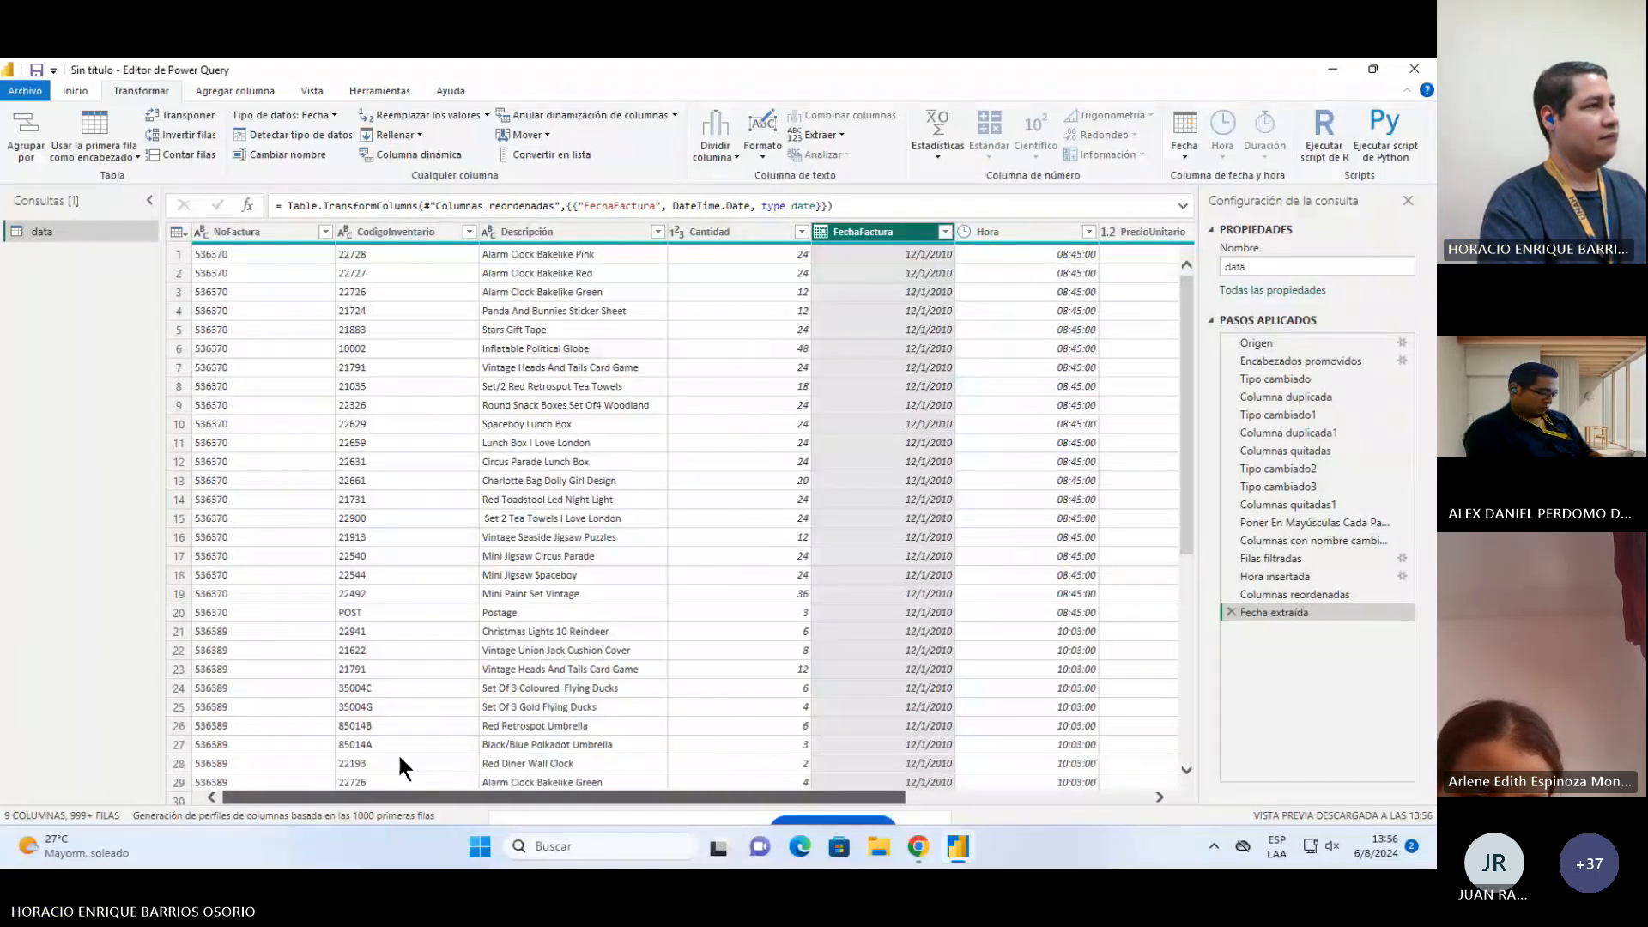
scroll(398, 752, right, 3)
right_click(474, 234)
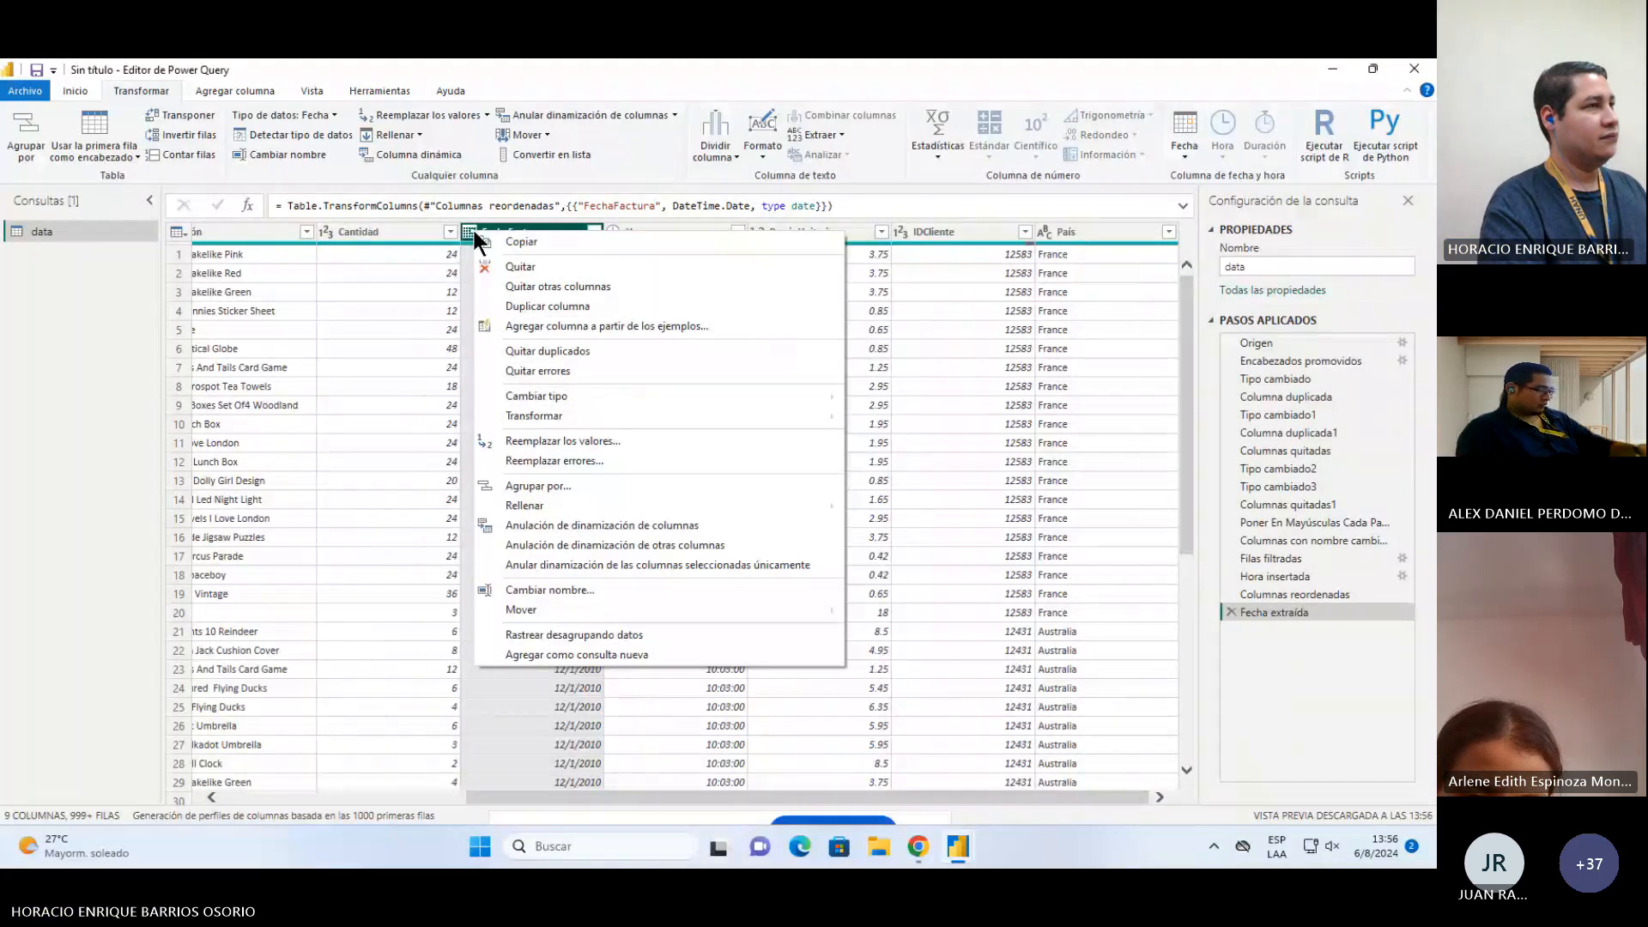
click(1184, 147)
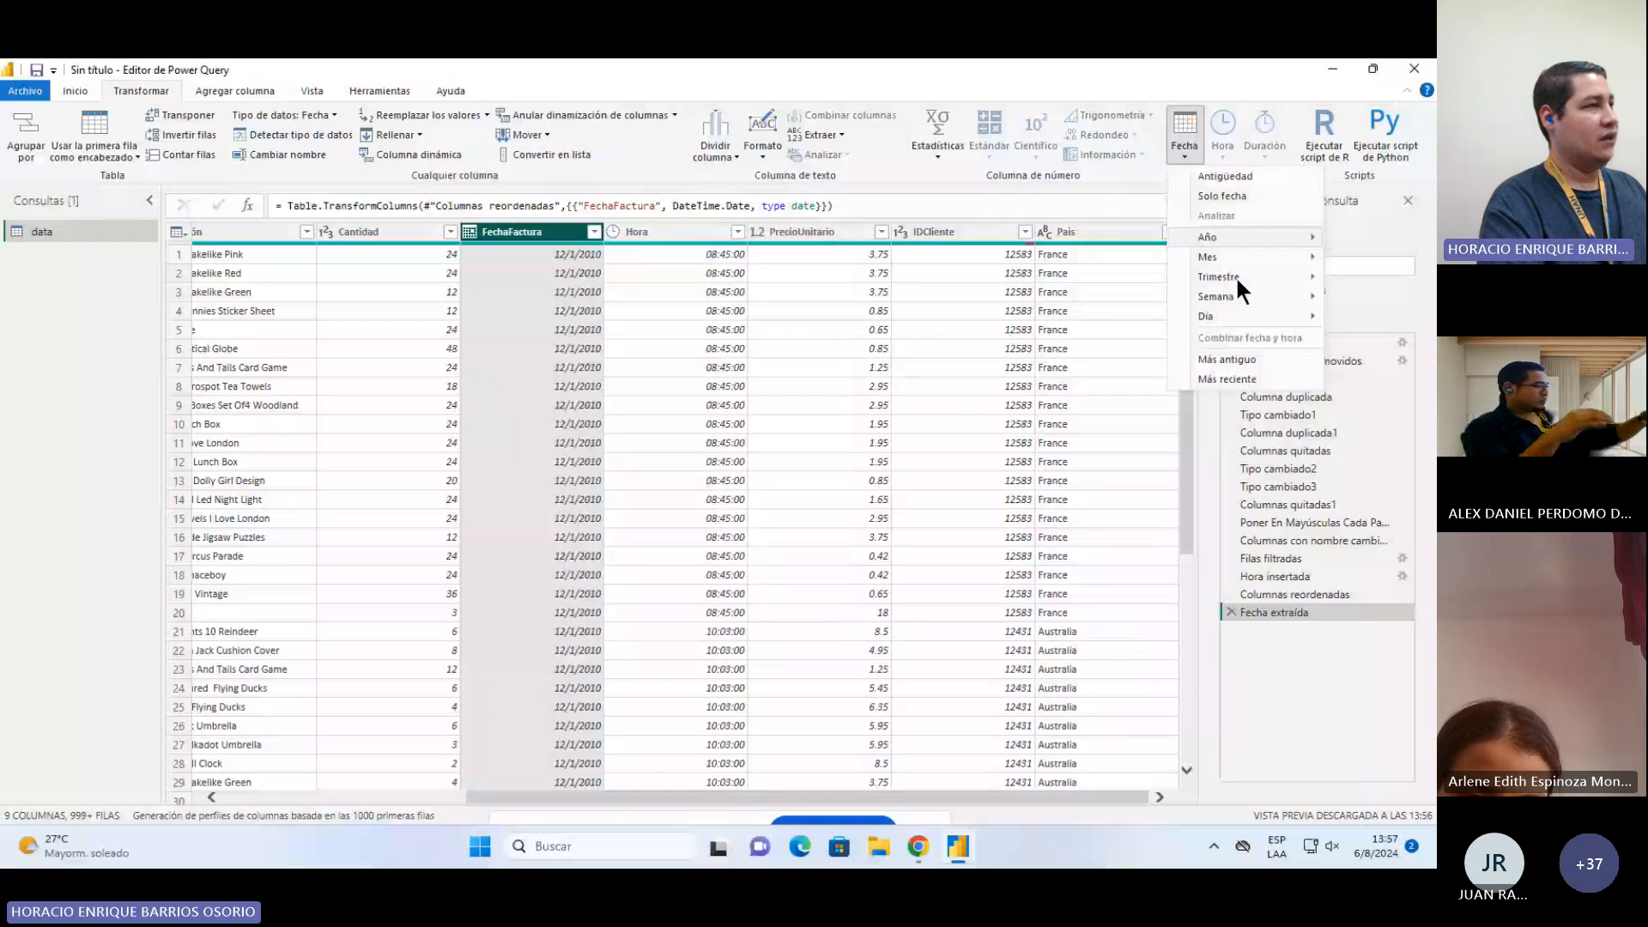
click(1241, 718)
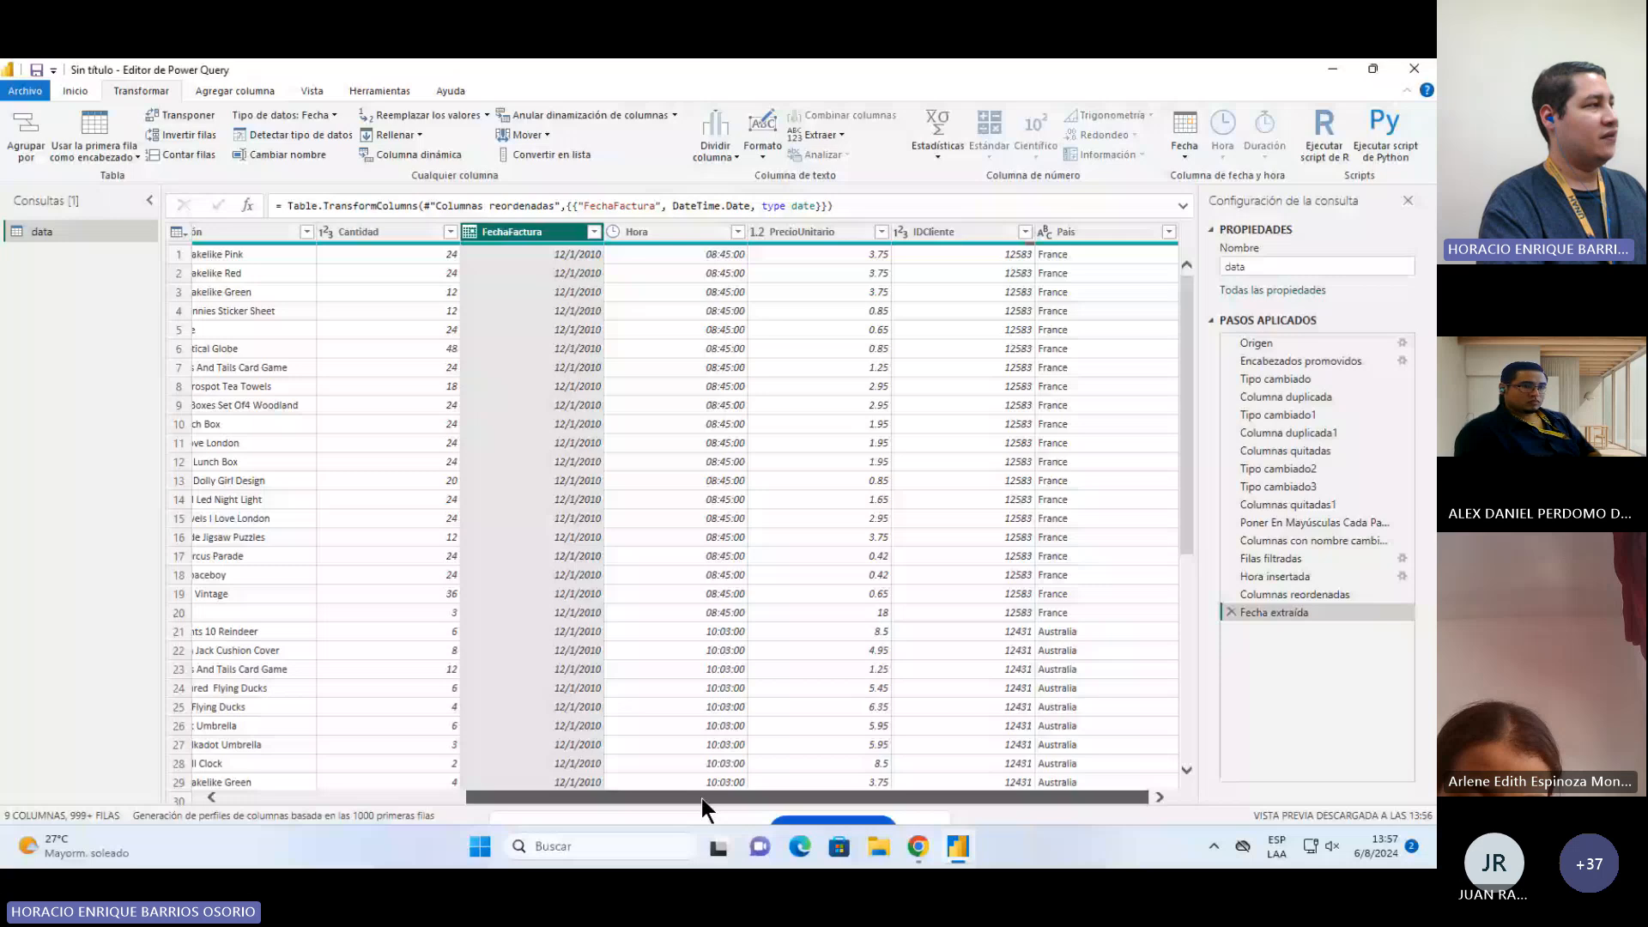
drag(703, 798, 407, 804)
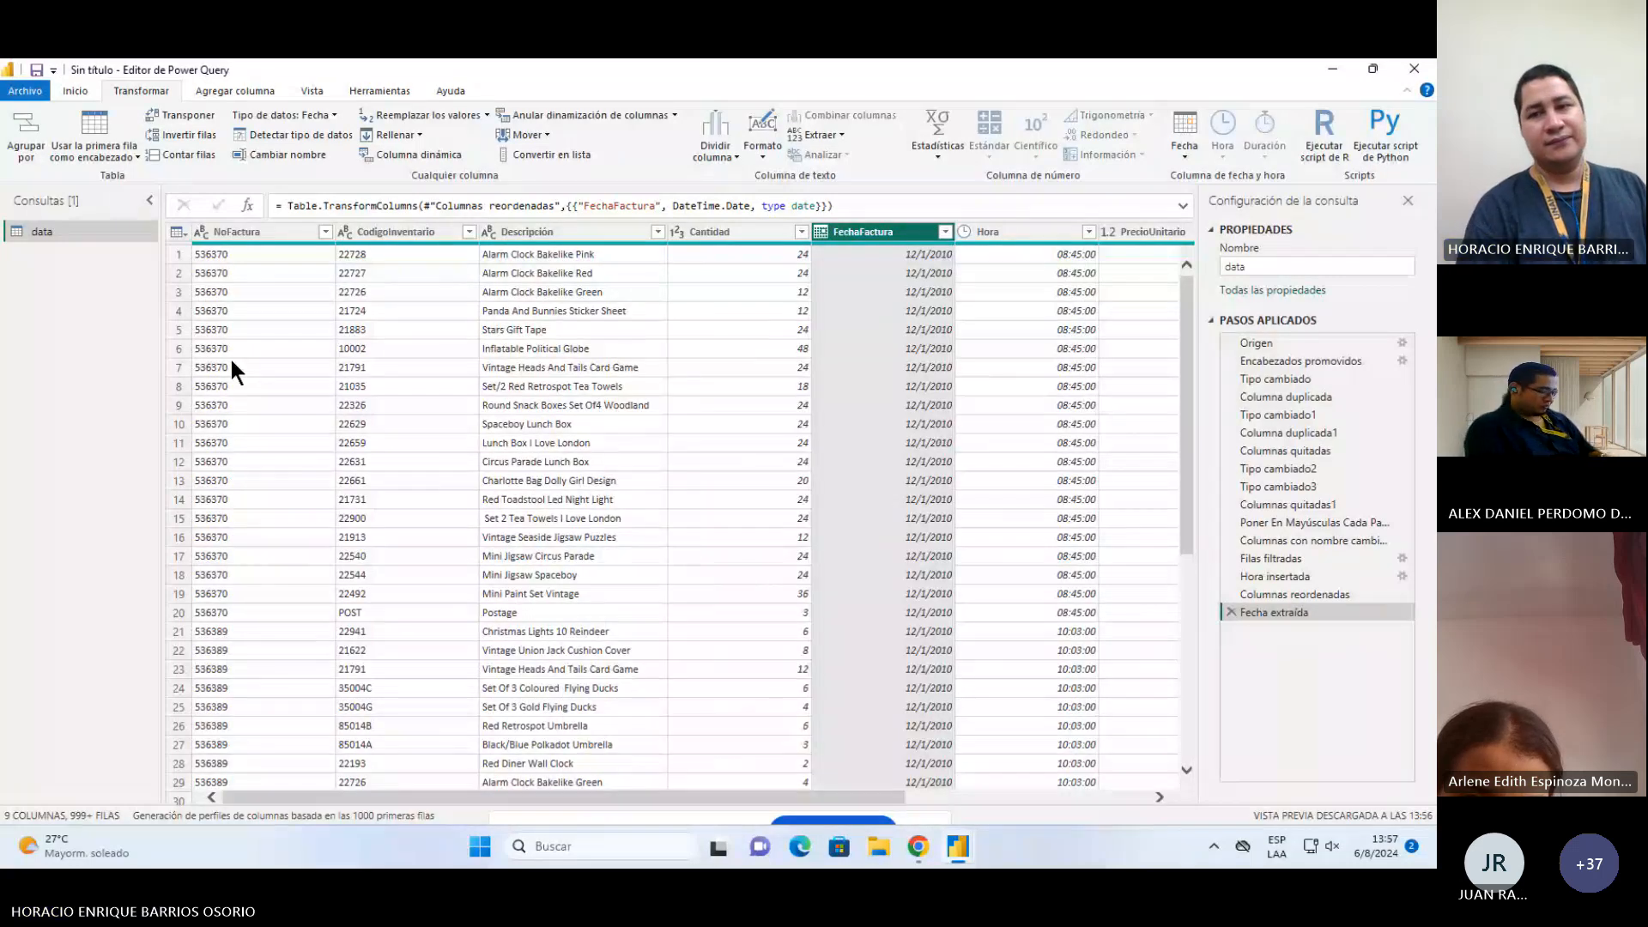
click(74, 90)
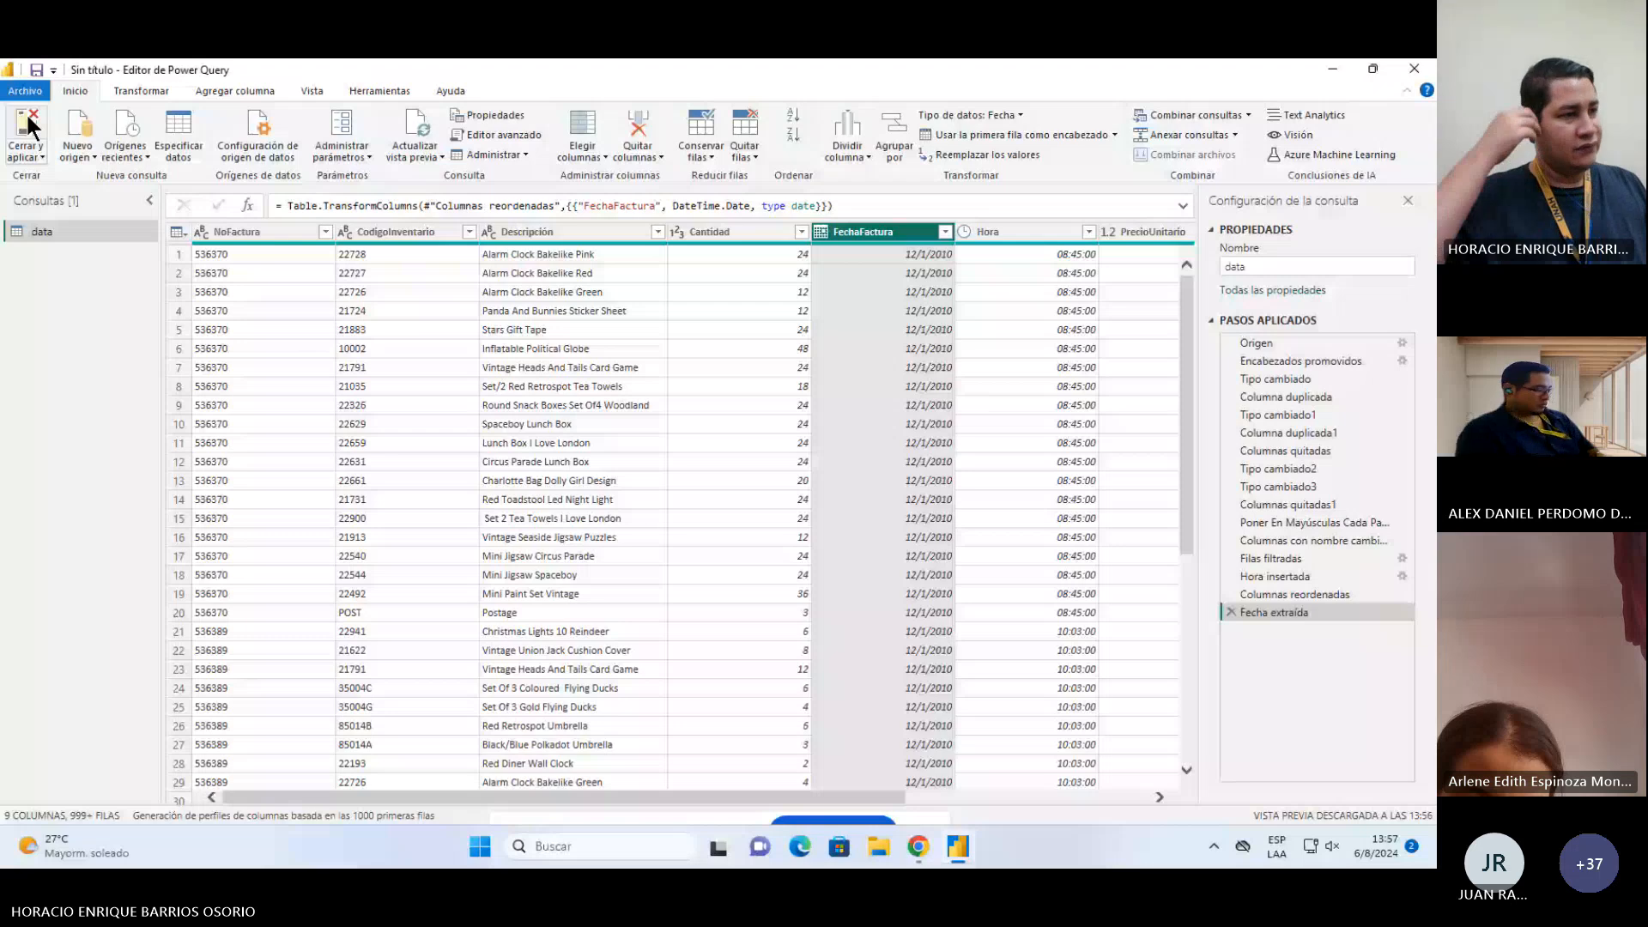
Step: Close and apply the Power Query changes, then open the load errors for review
click(28, 129)
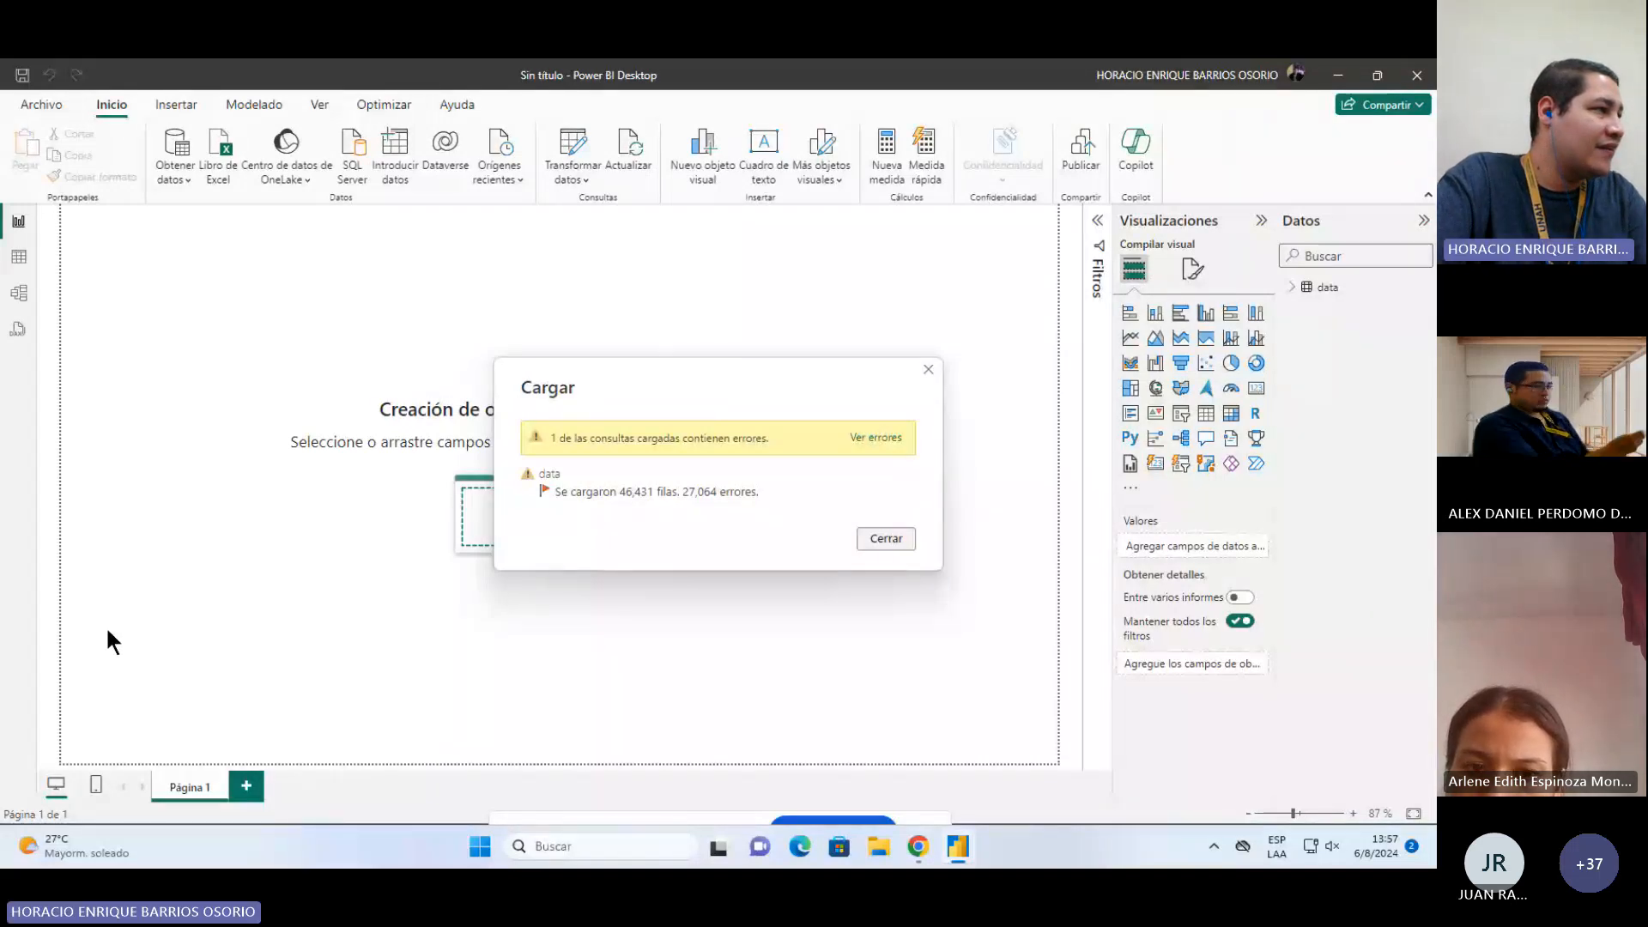
click(863, 436)
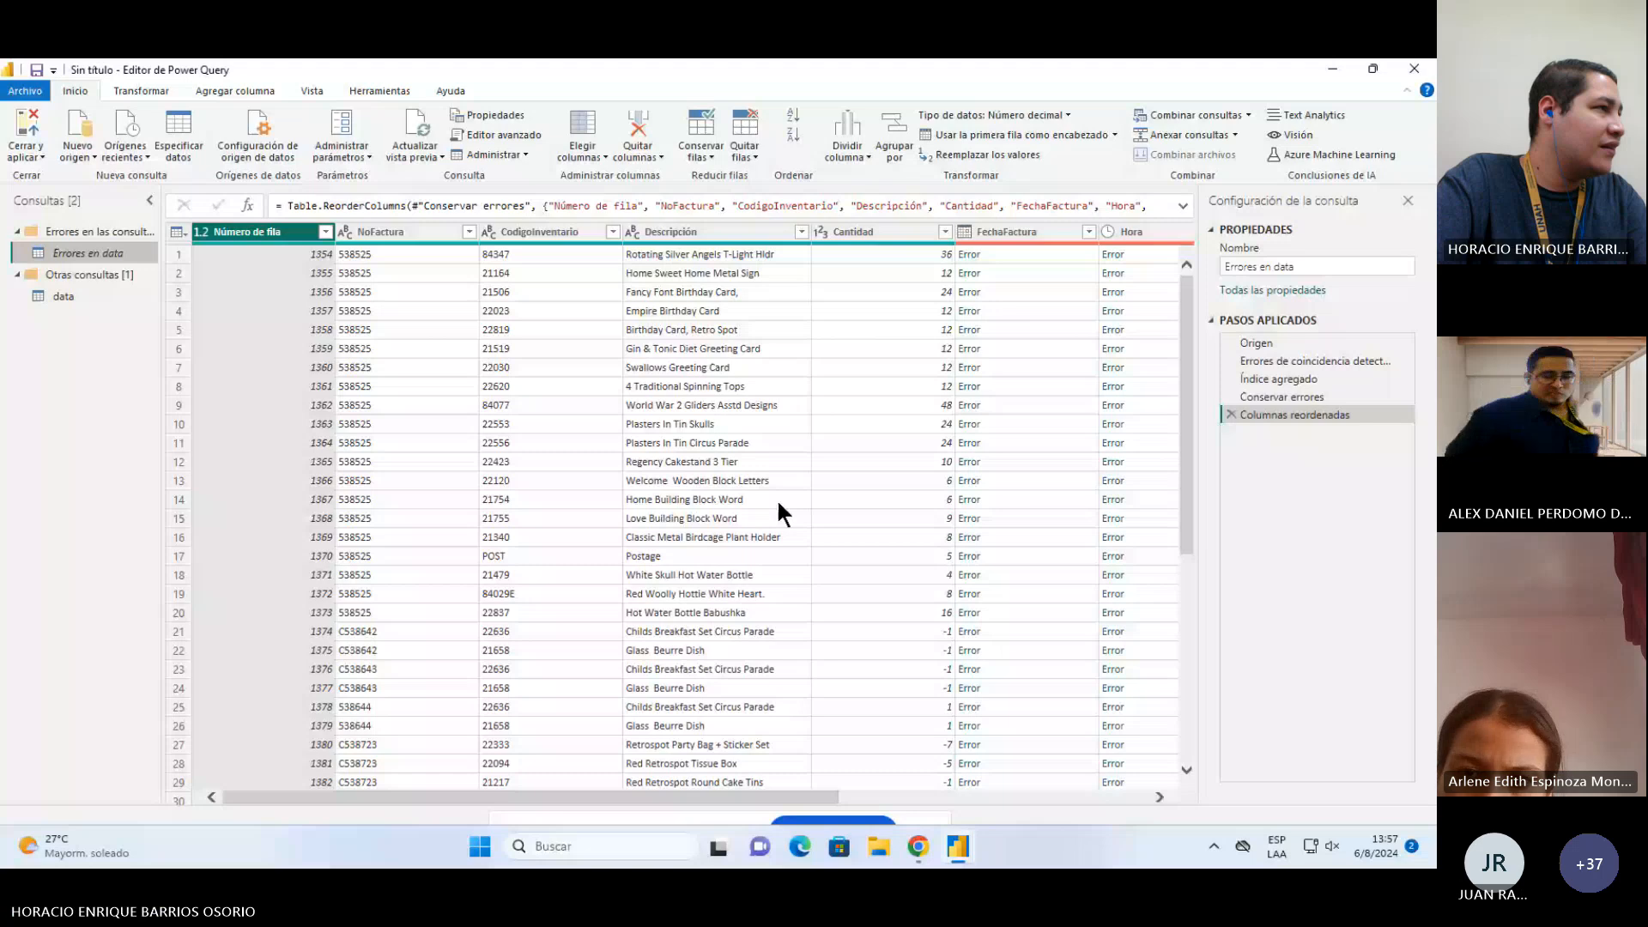
Step: Examine the error rows in the FechaFactura and Hora columns and the error query's applied steps, then close the editor
click(1007, 232)
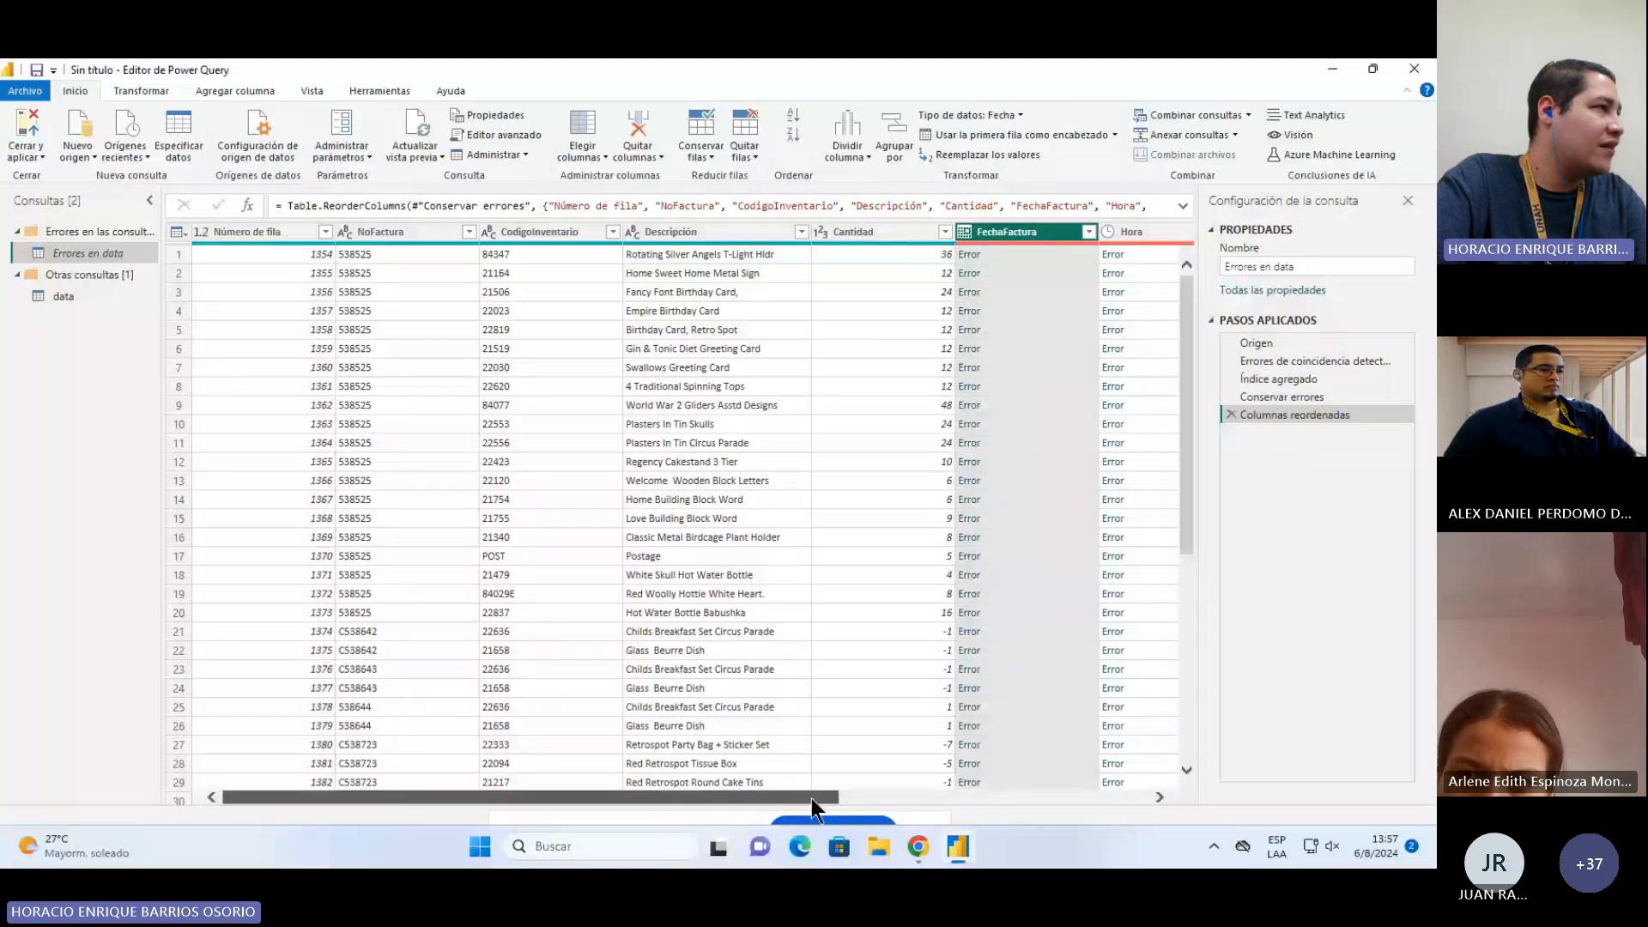
drag(812, 798, 1161, 719)
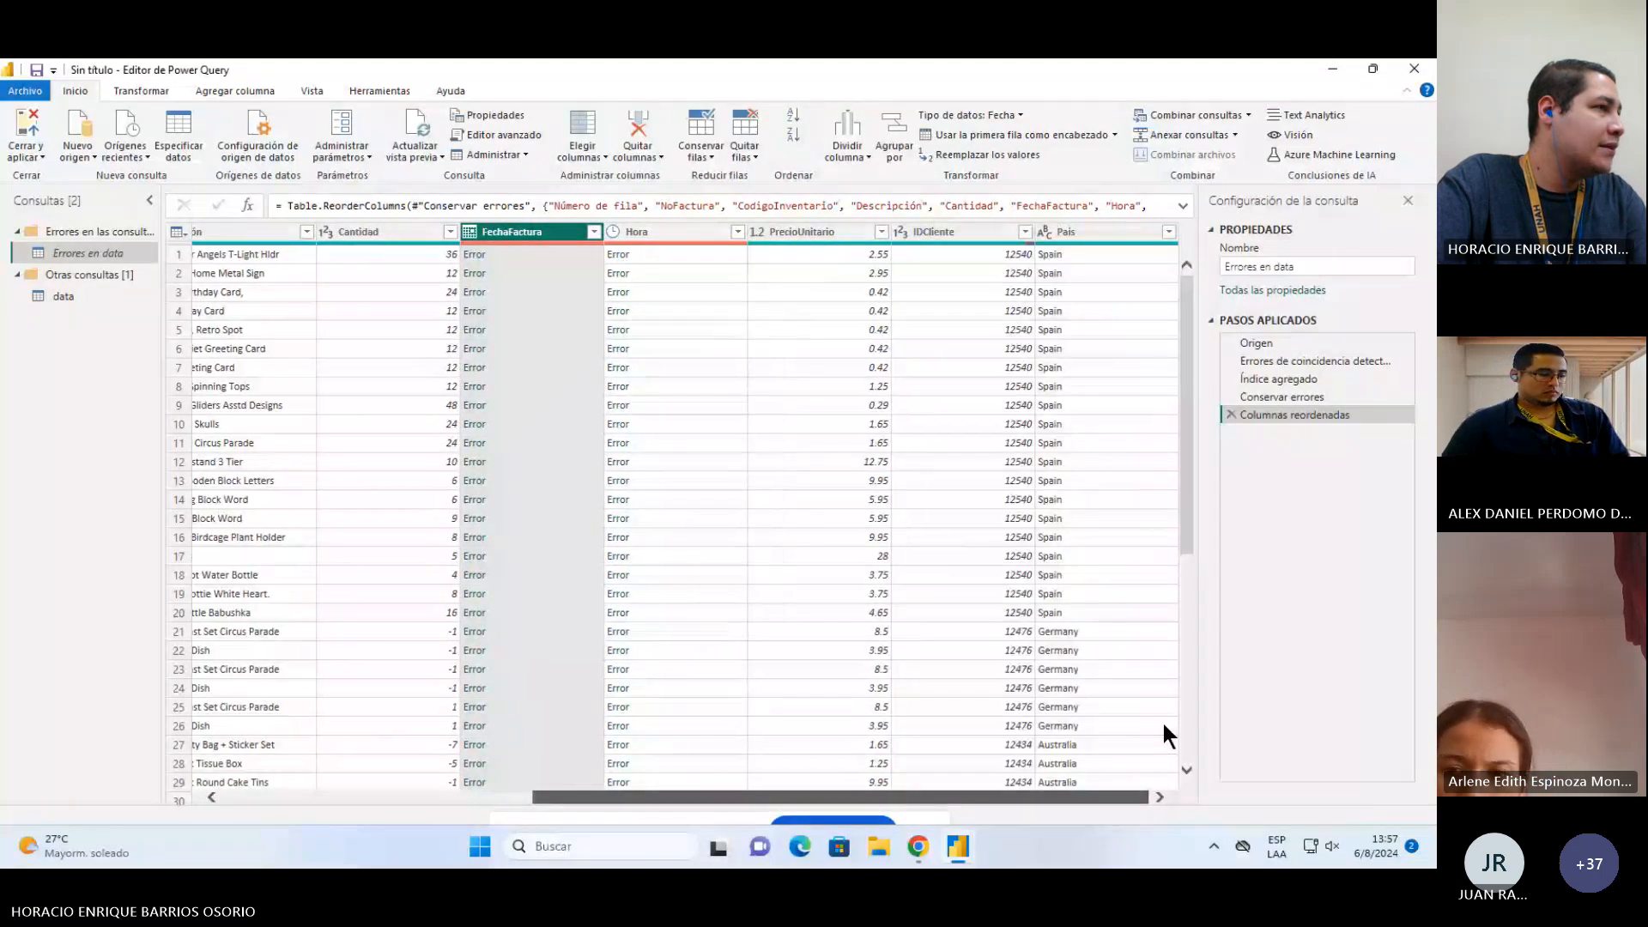
click(687, 246)
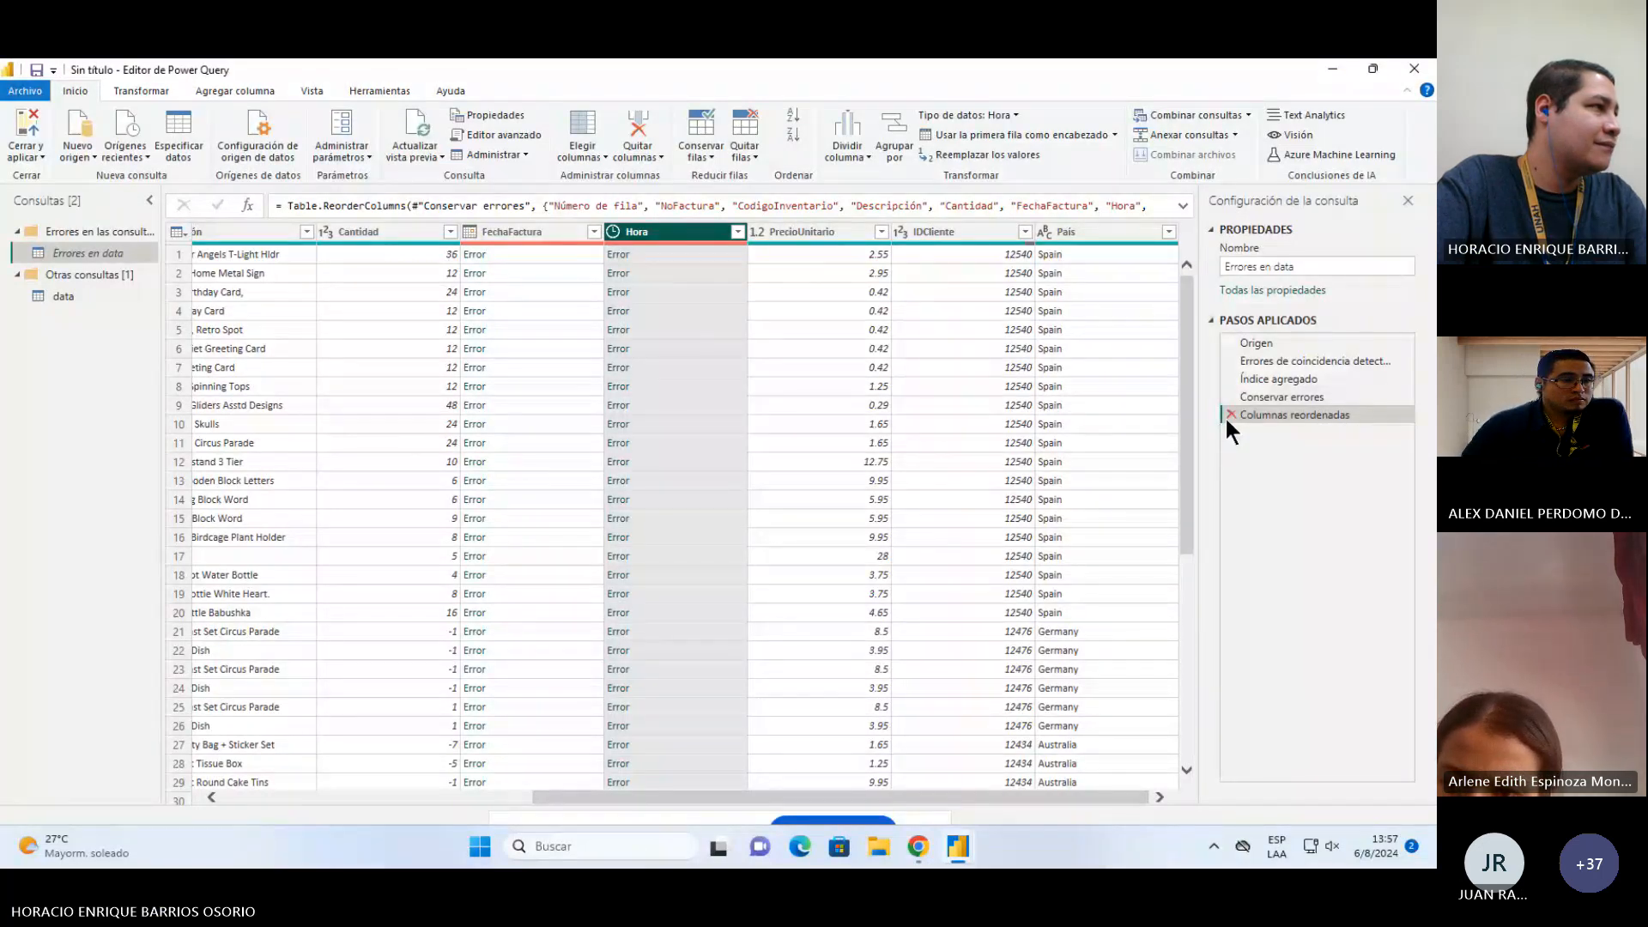
click(1268, 395)
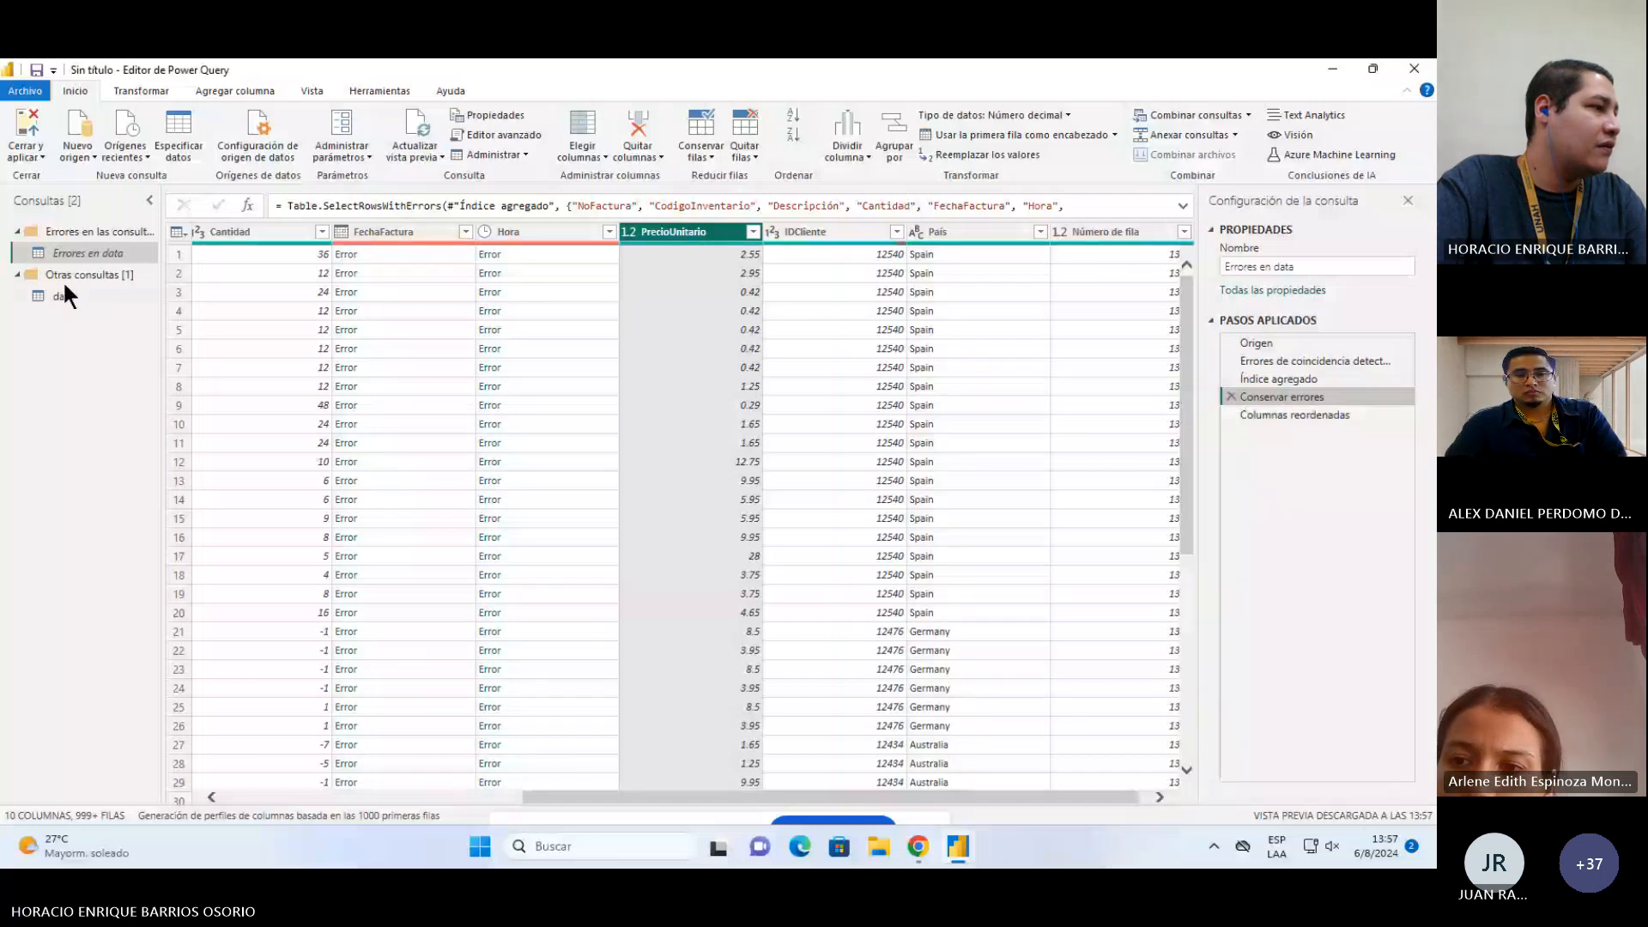
click(1295, 415)
drag(680, 796, 635, 768)
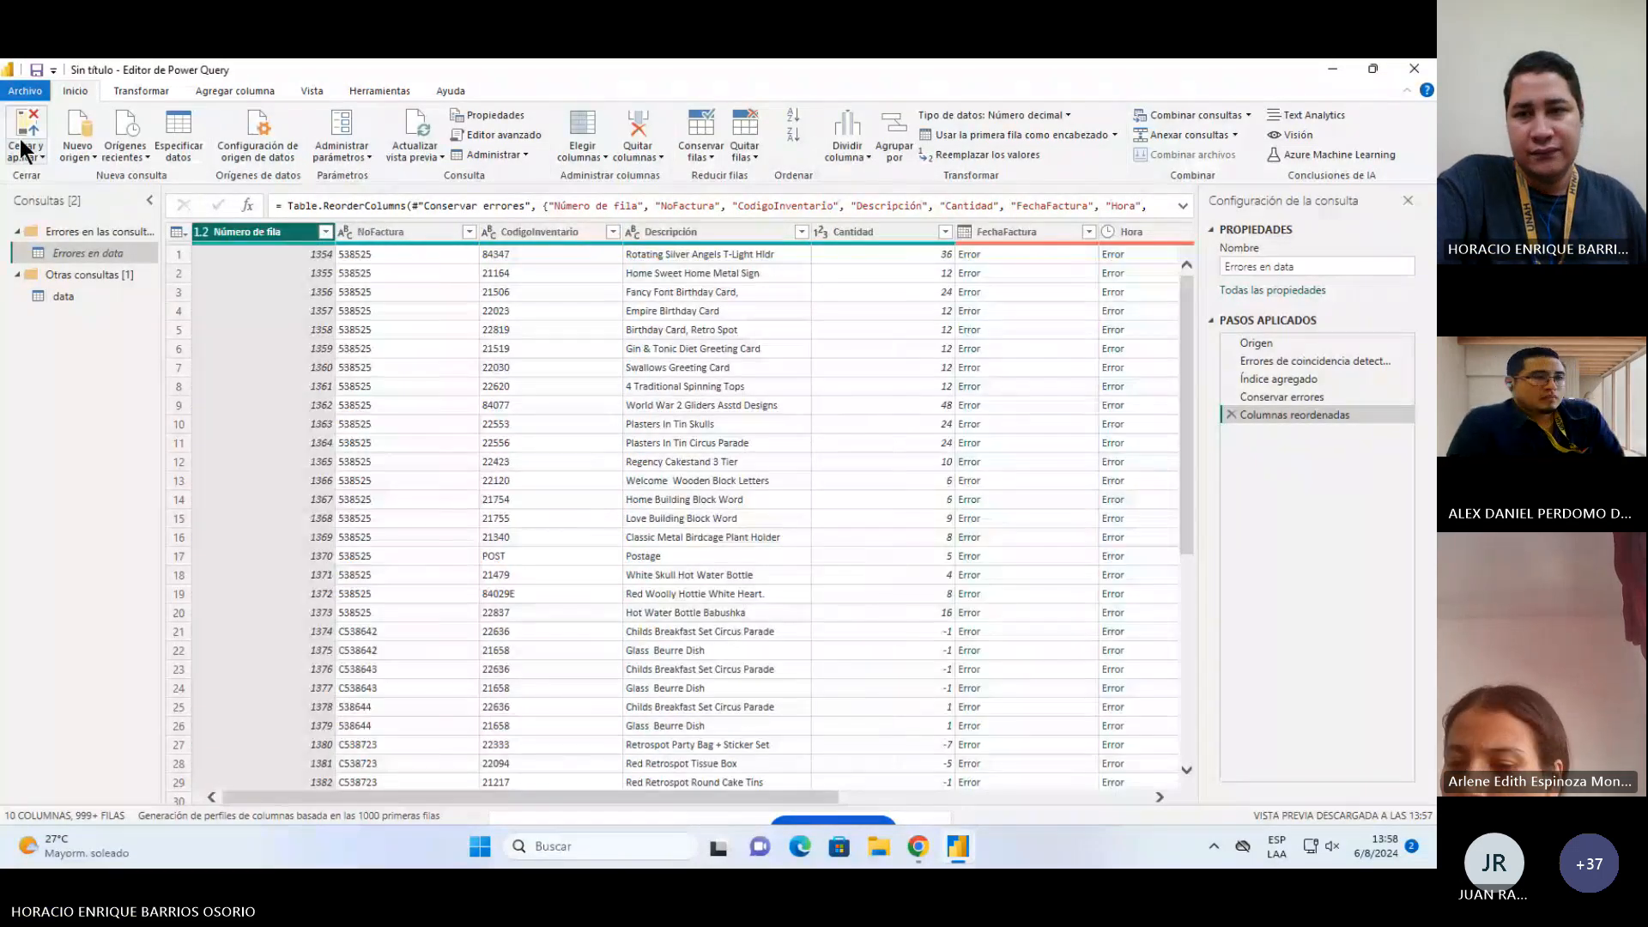
click(22, 144)
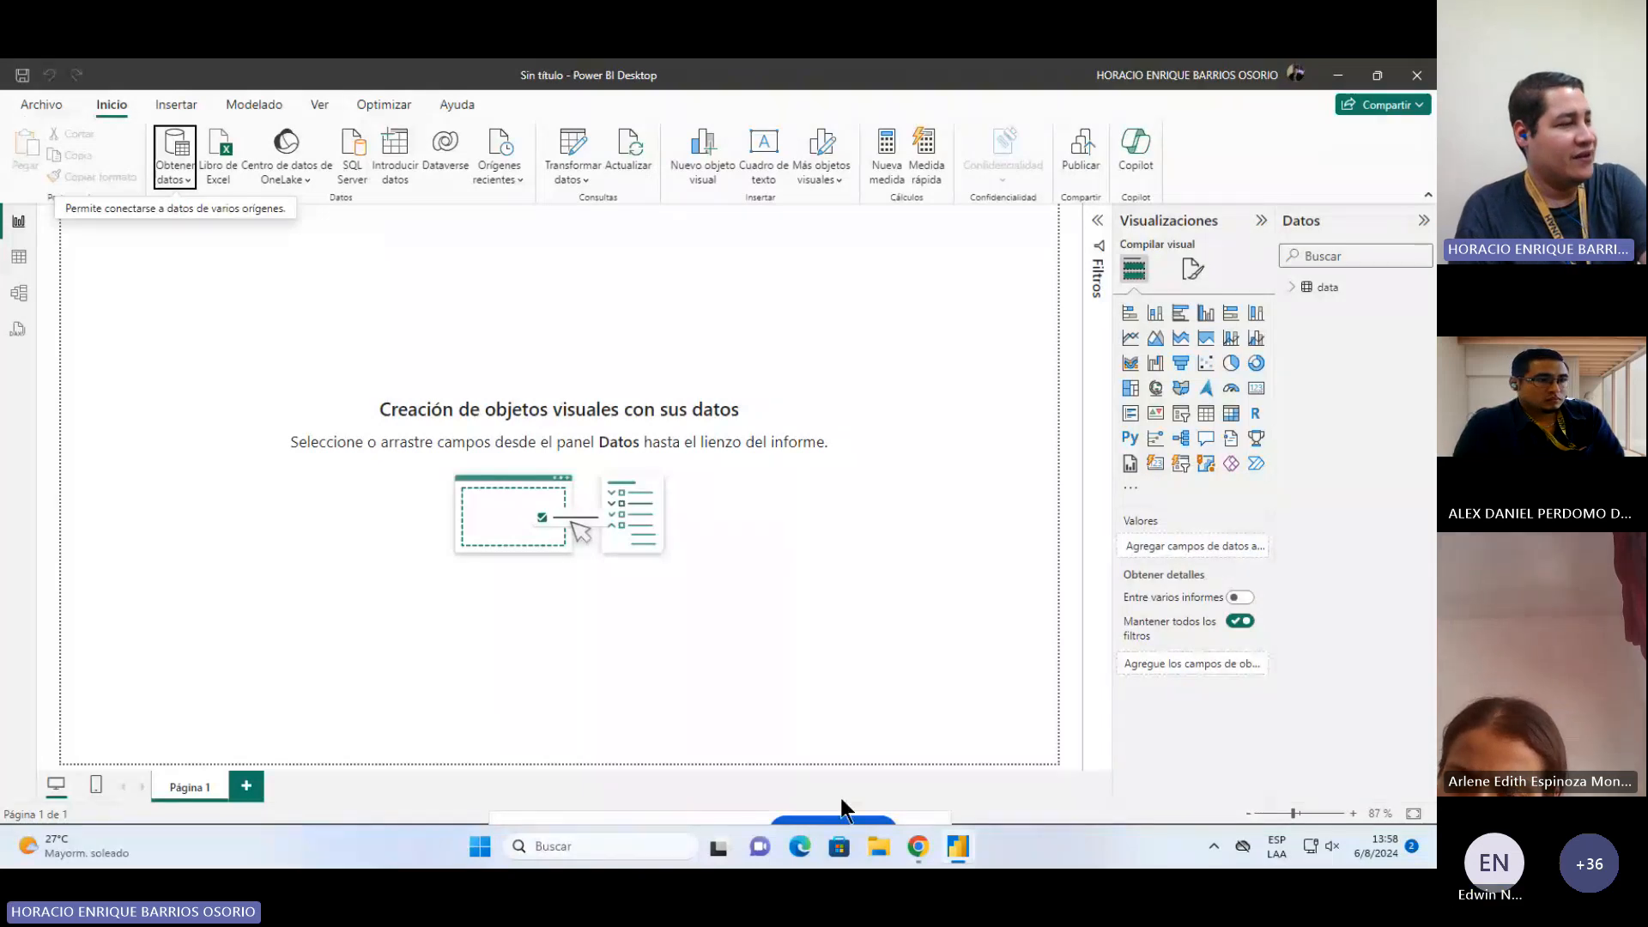
Step: Switch to the Invoice Report file, review the Page 1 visuals, and return to the untitled report
mouse_move(948, 851)
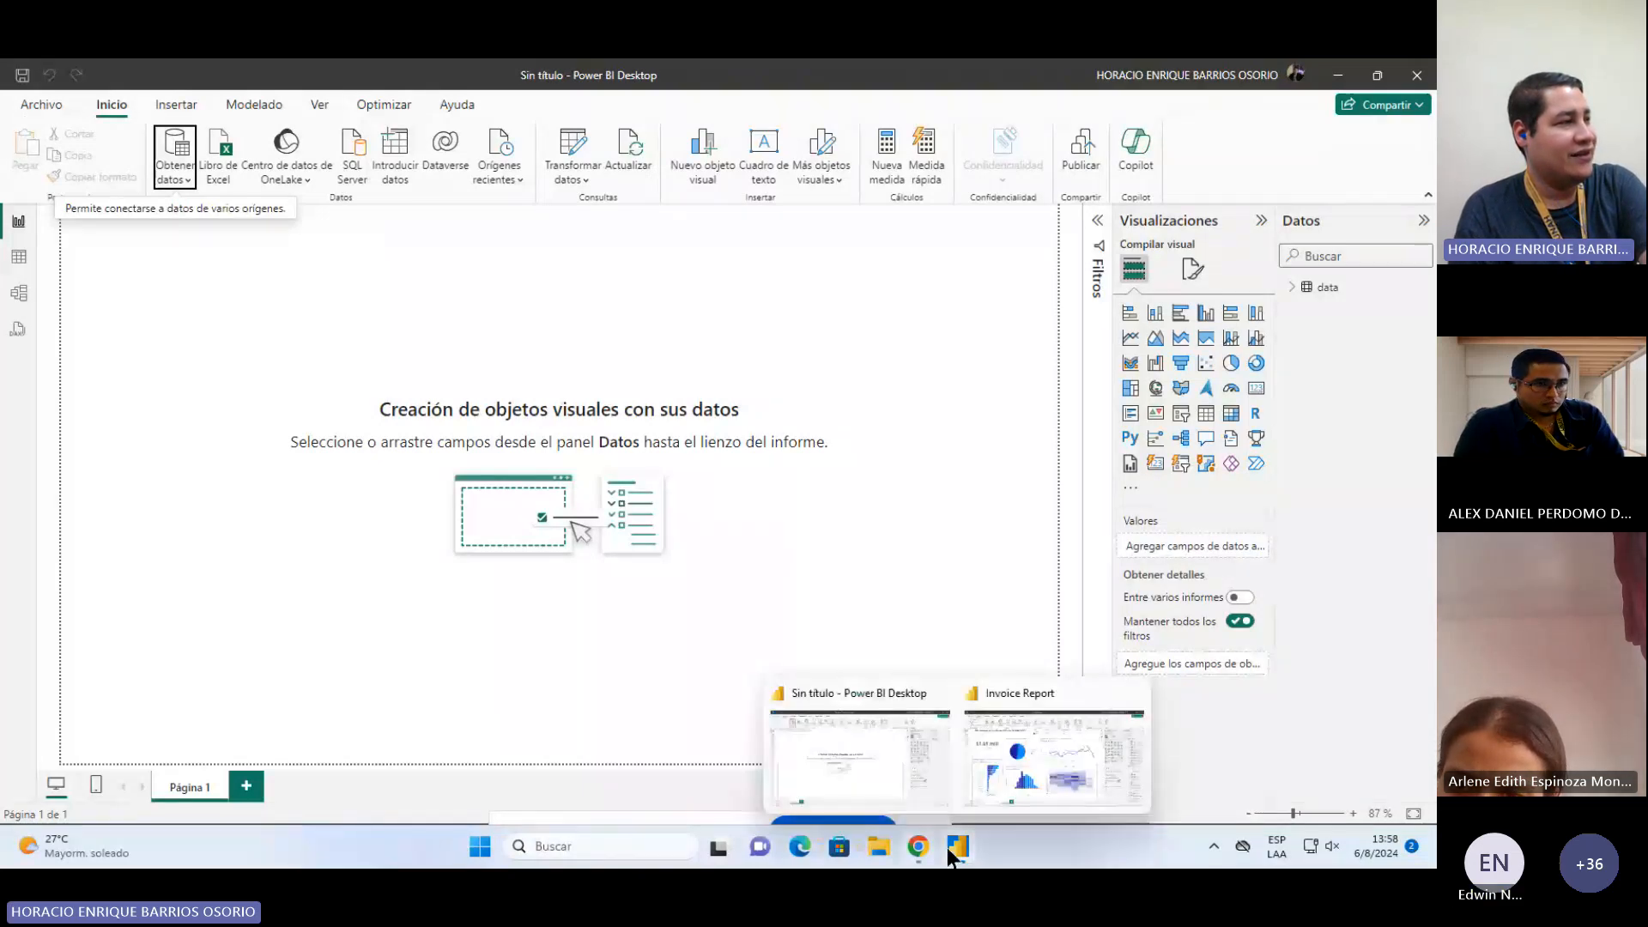
click(1030, 766)
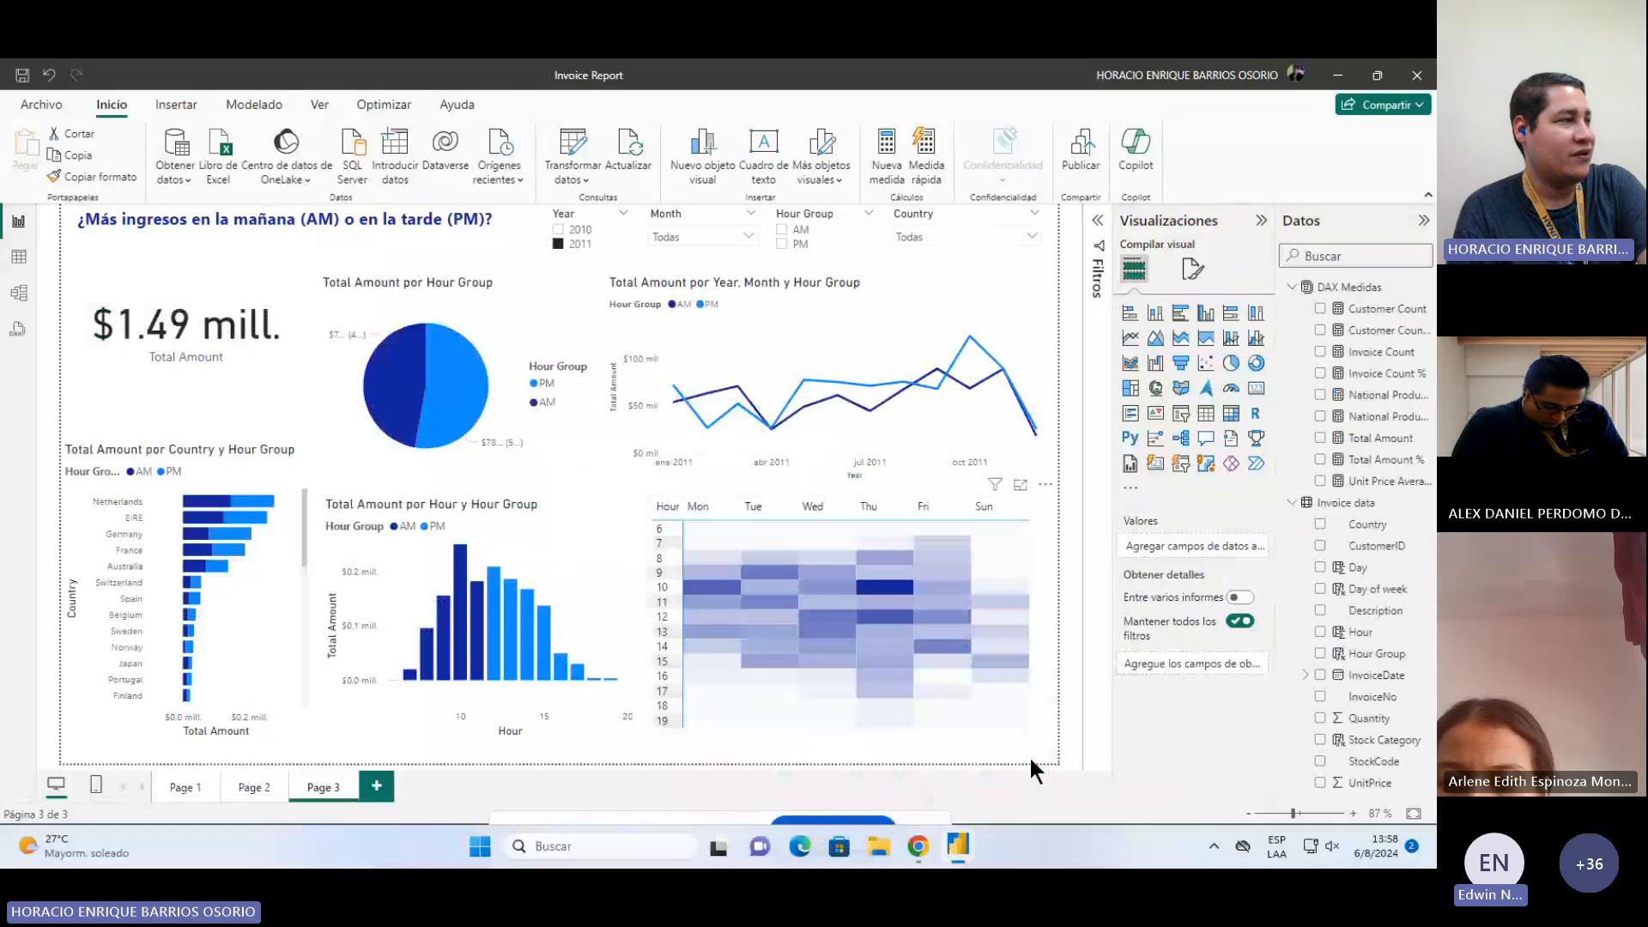
click(182, 791)
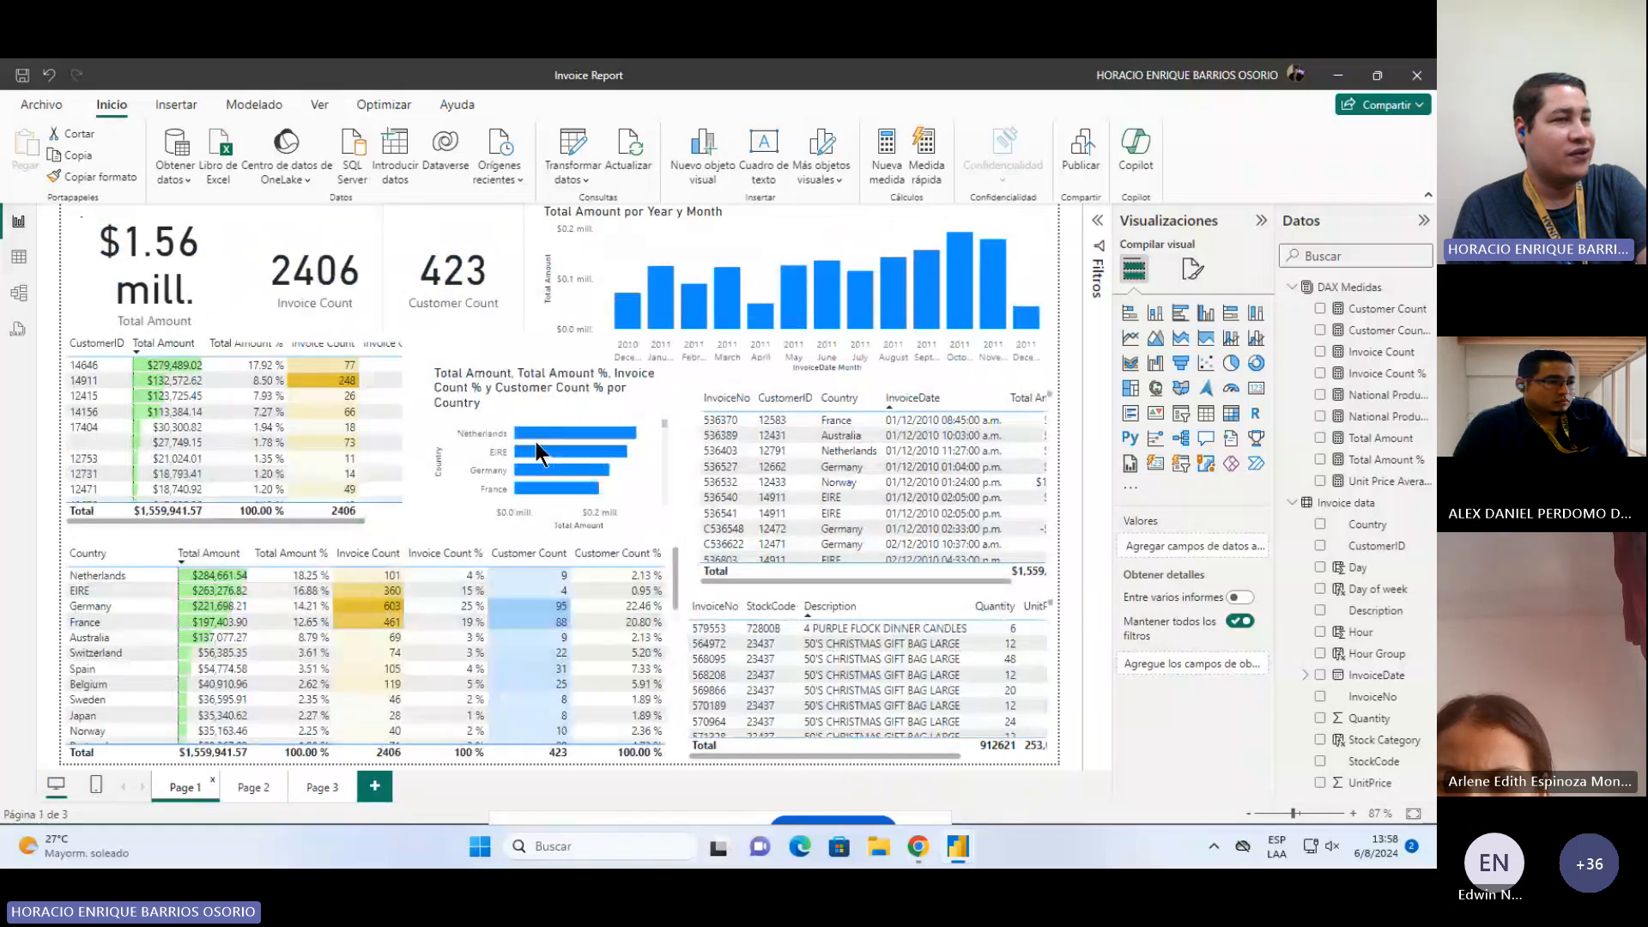
click(574, 405)
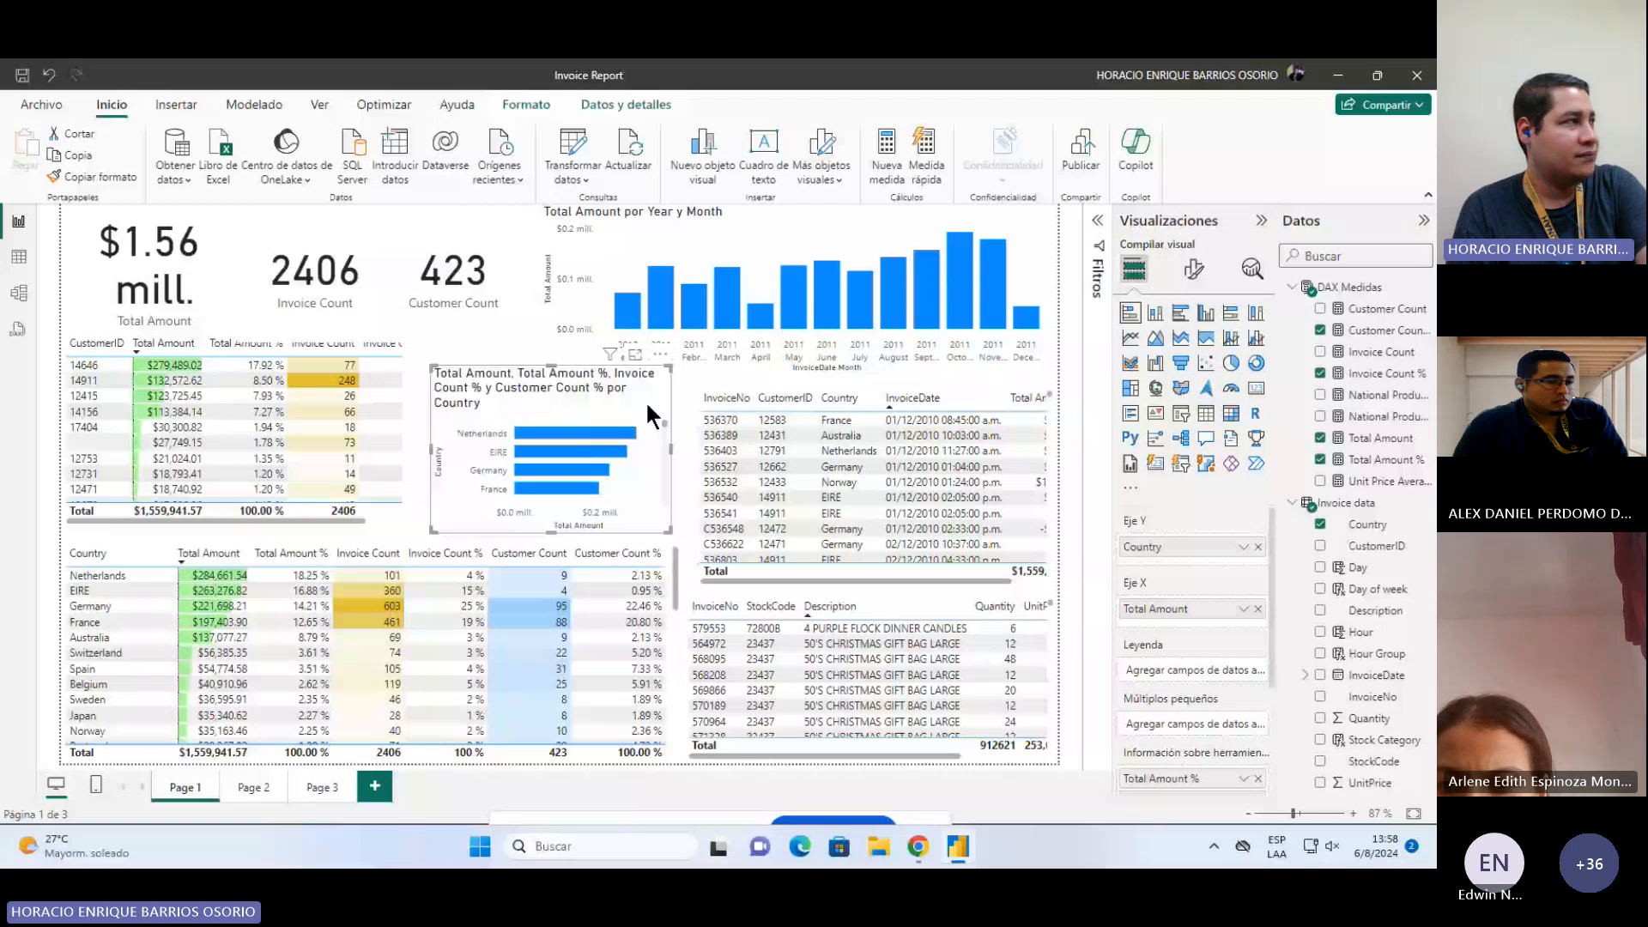
key(alt+Tab)
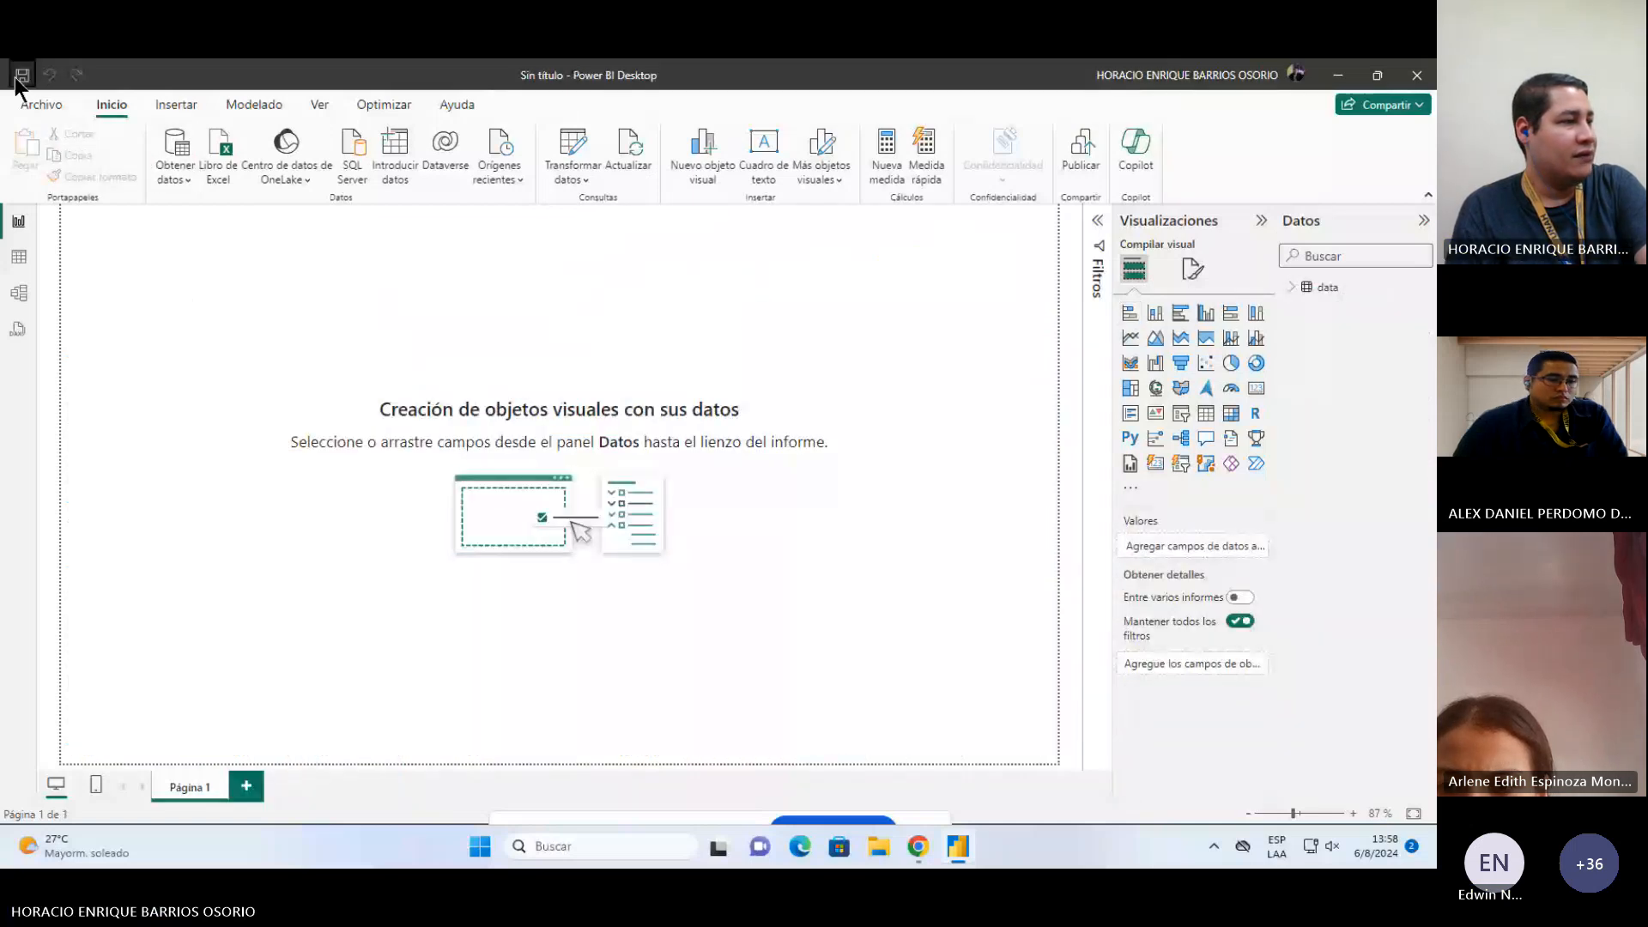